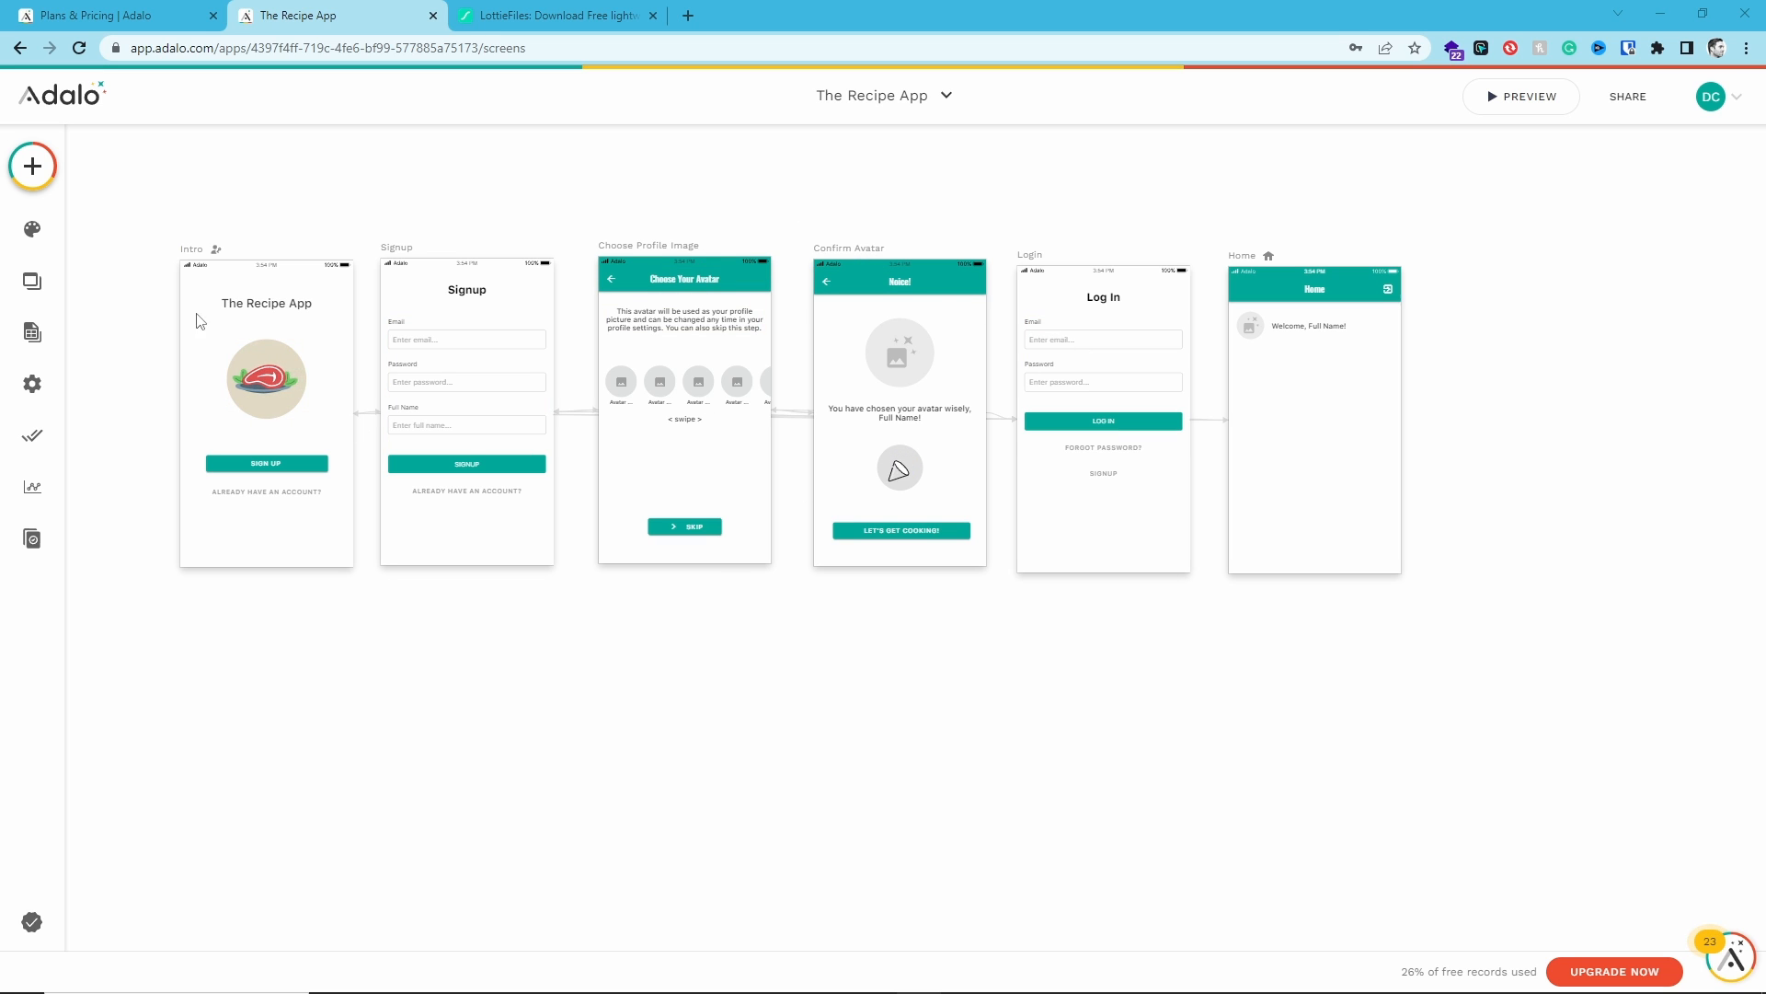
- Set the Home screen's app bar title to The Recipe App
{"action": "left_click_drag", "start_coordinate": [1072, 189], "coordinate": [561, 292]}
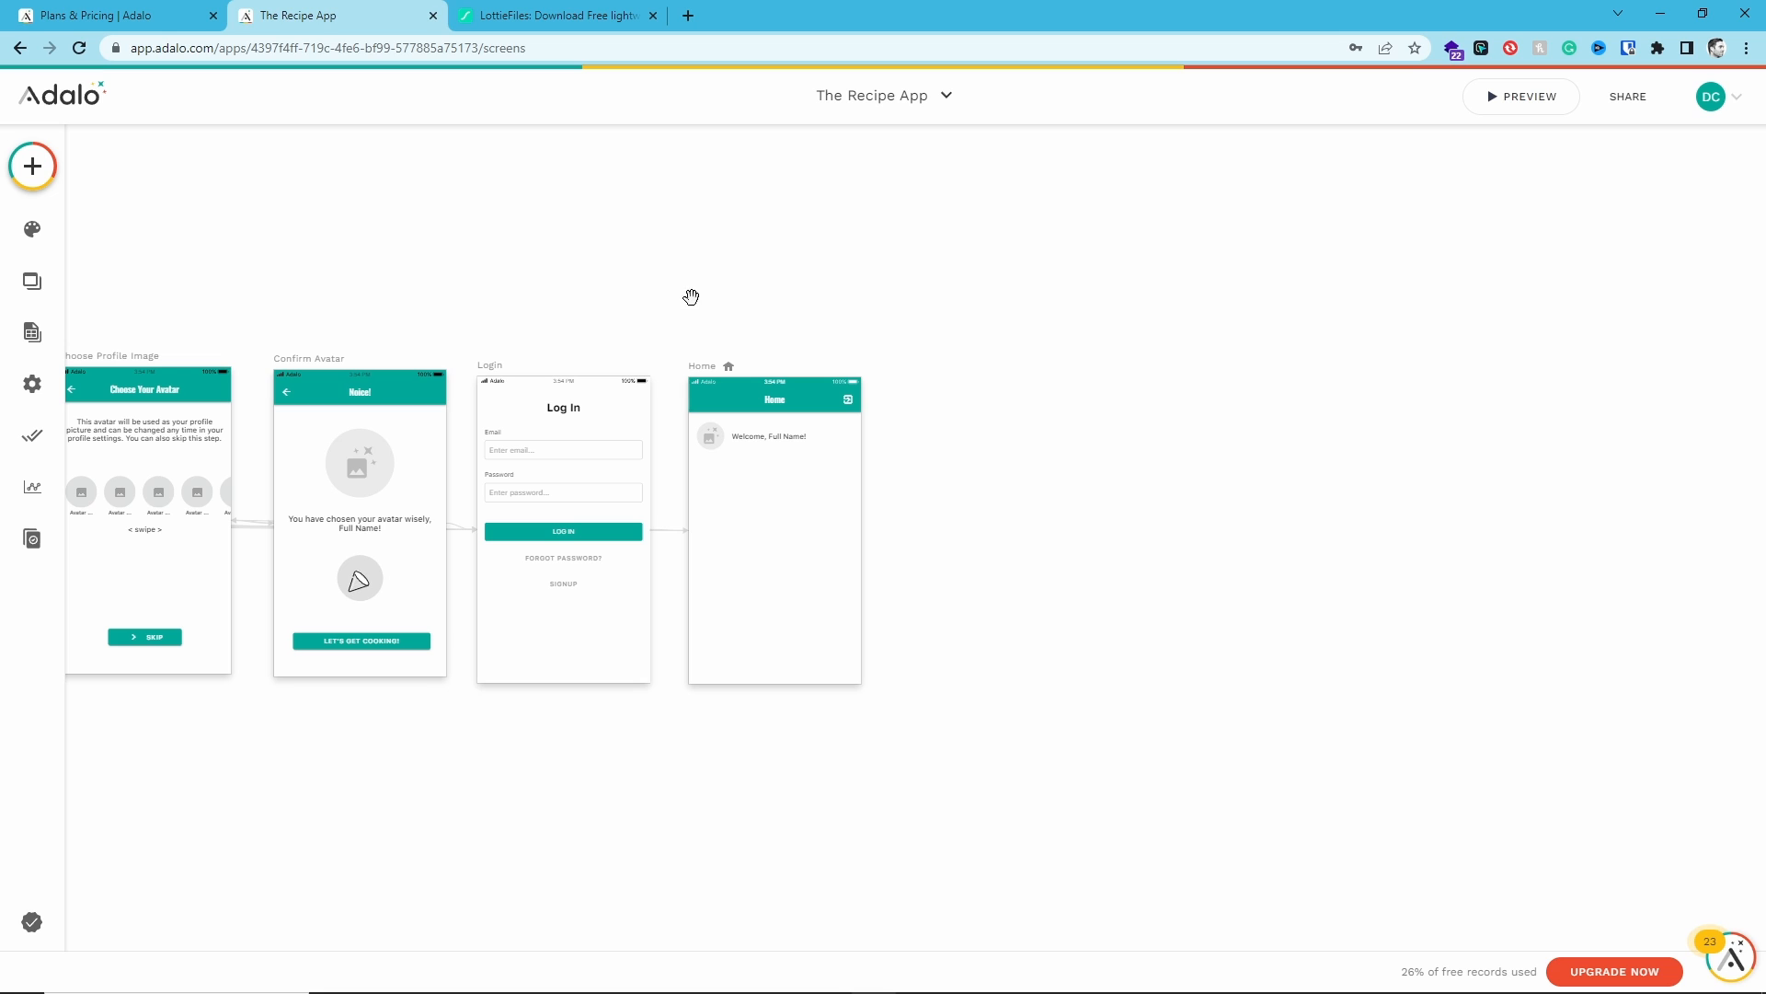
{"action": "left_click_drag", "start_coordinate": [691, 298], "coordinate": [654, 245]}
{"action": "scroll", "coordinate": [813, 499], "scroll_direction": "up", "scroll_amount": 3}
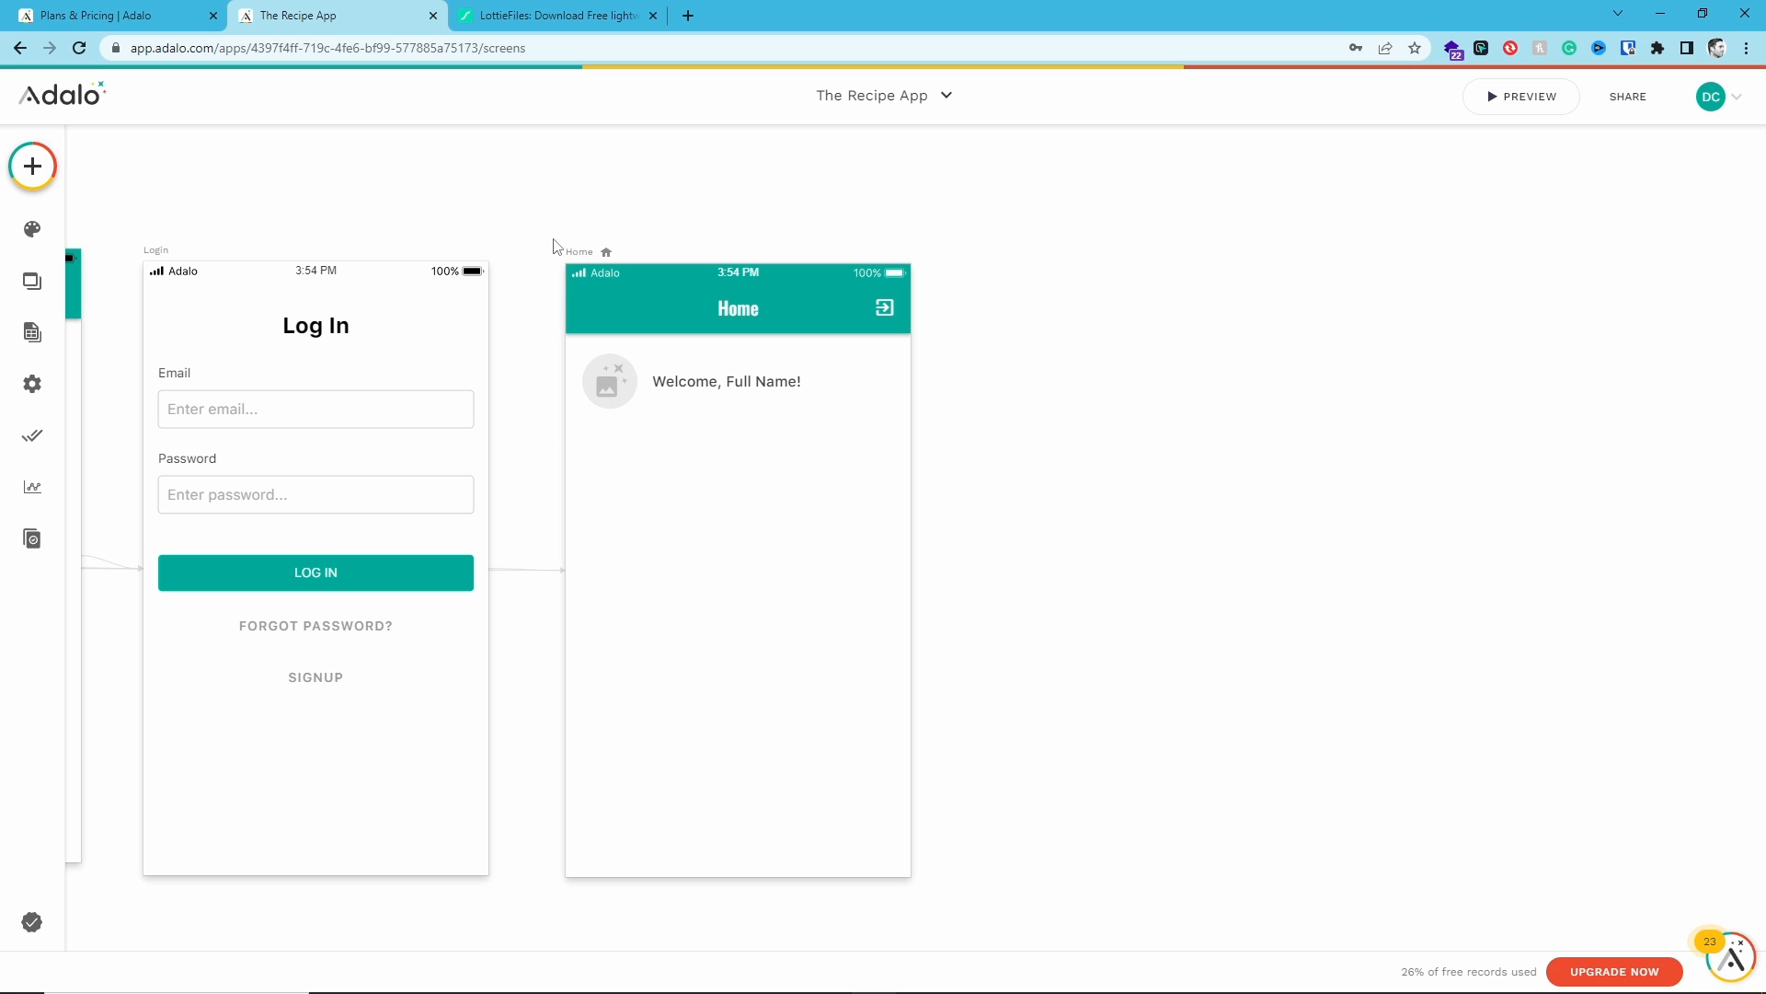
{"action": "left_click_drag", "start_coordinate": [512, 229], "coordinate": [631, 202]}
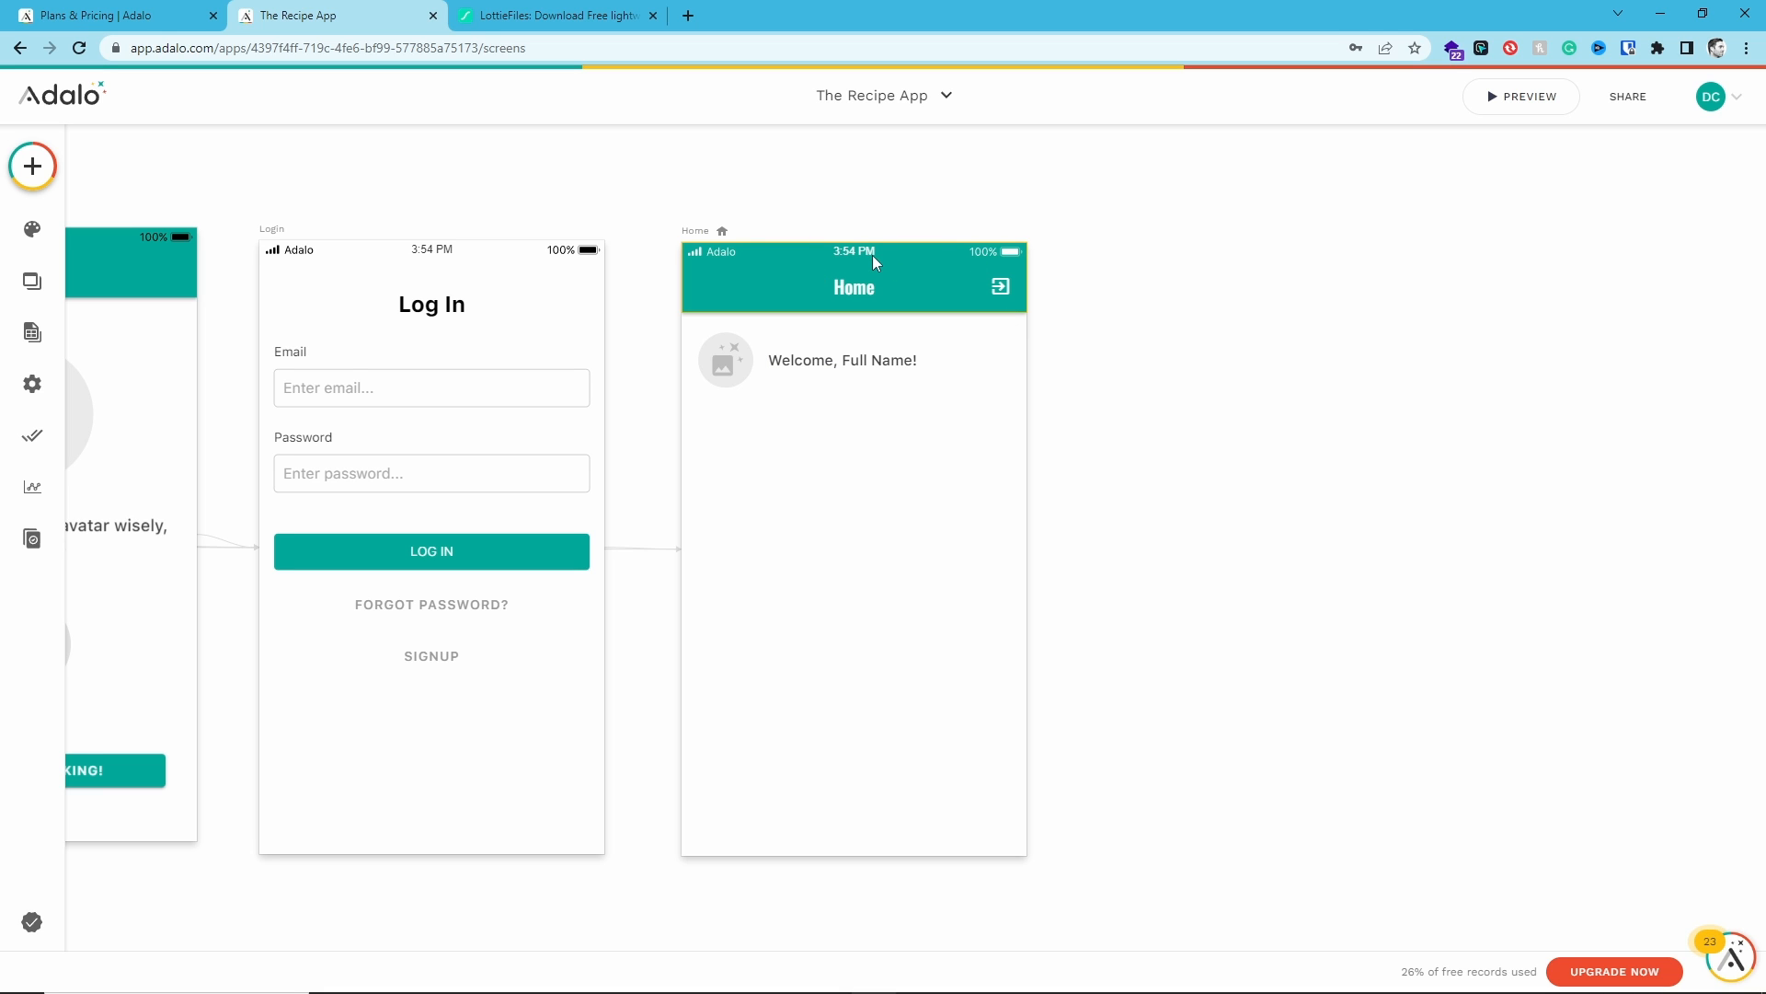
{"action": "left_click", "coordinate": [826, 289]}
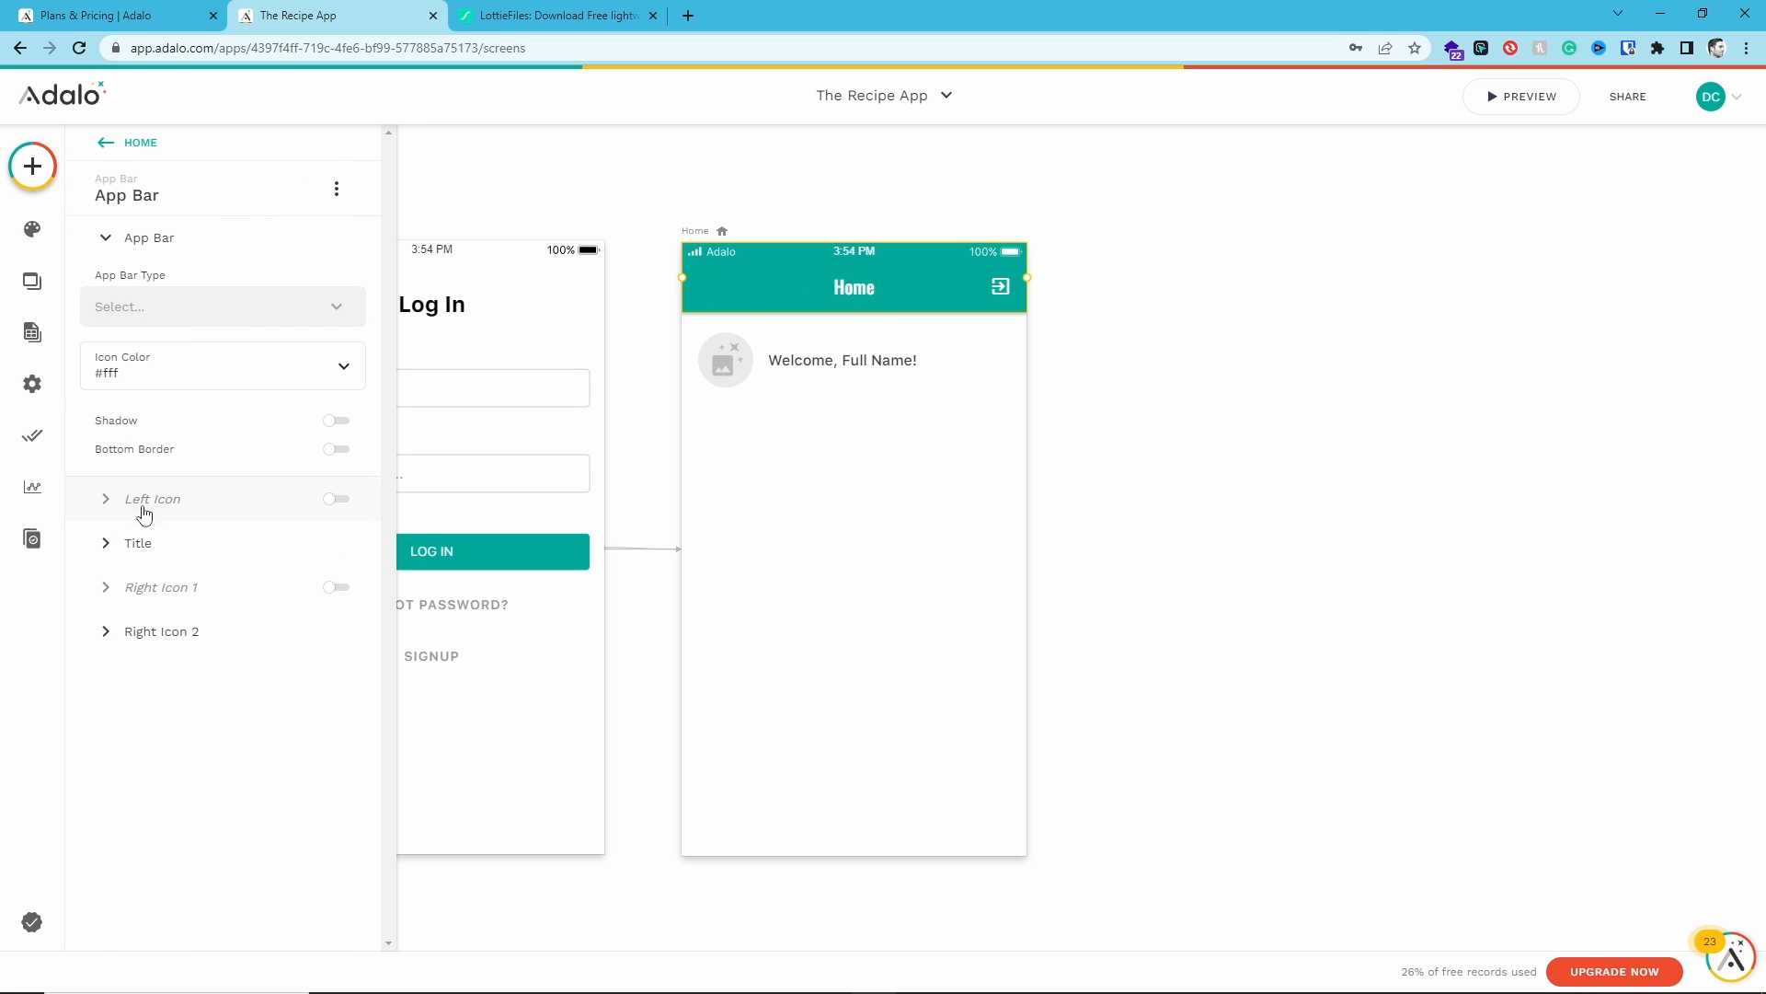
{"action": "left_click", "coordinate": [138, 545]}
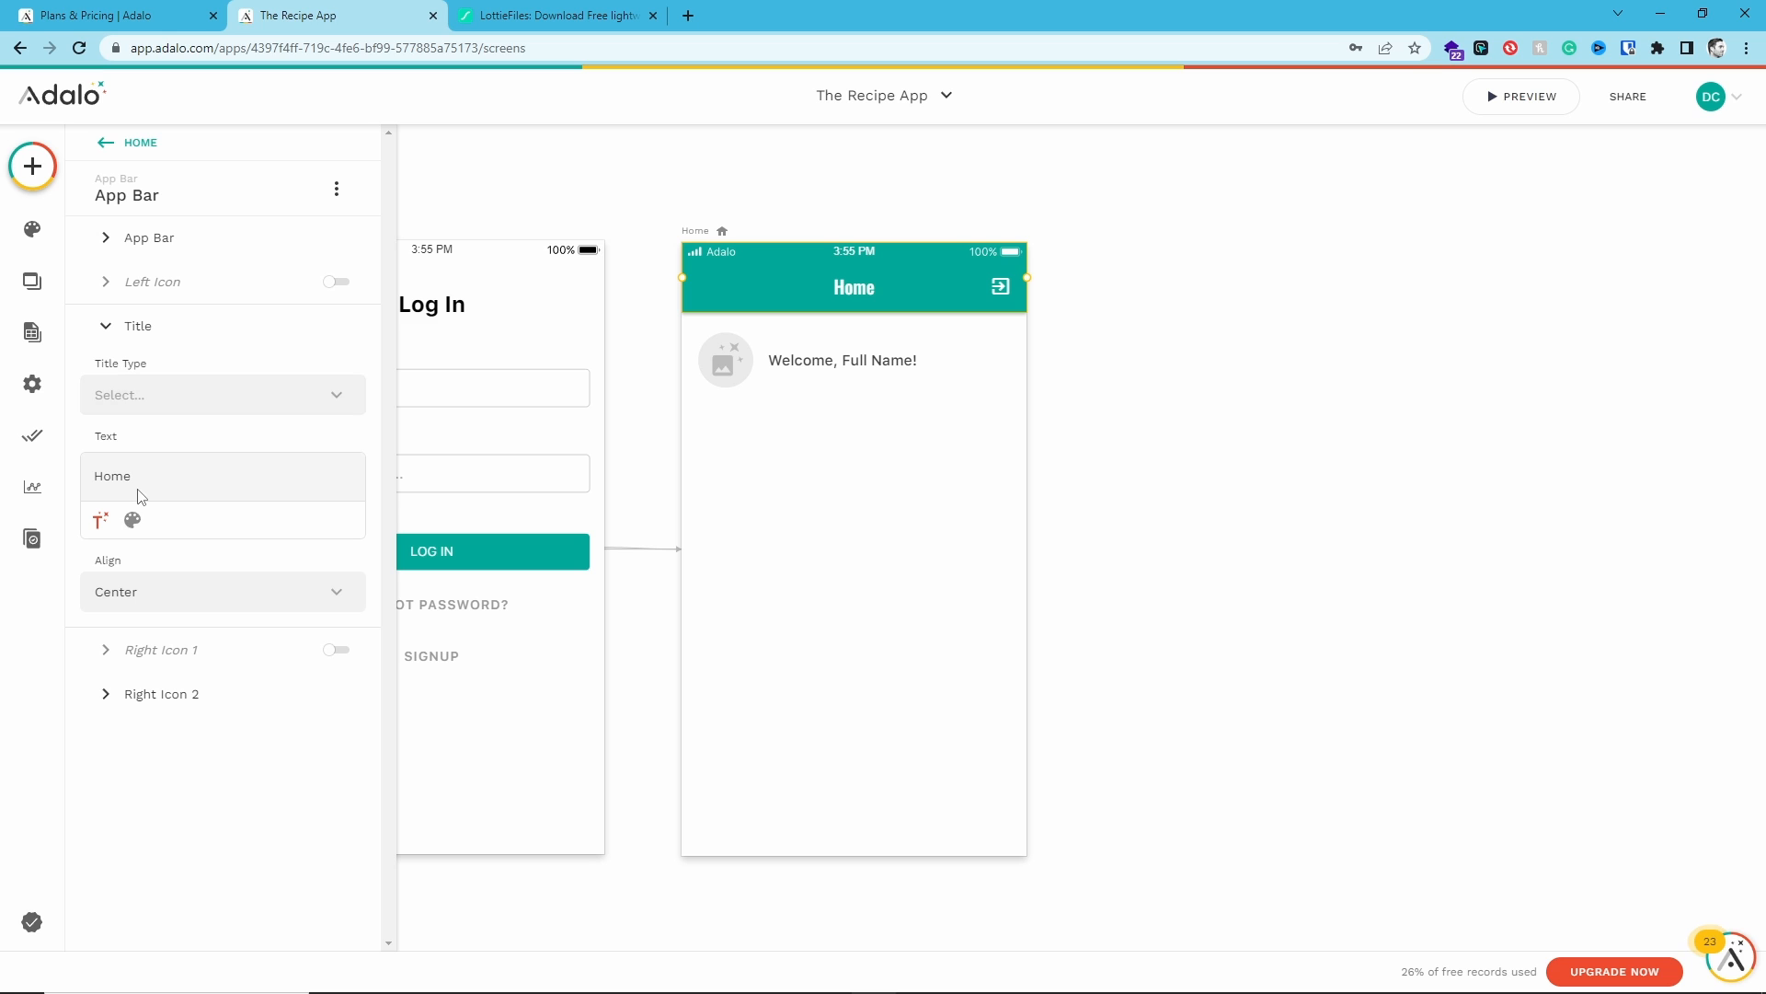
{"action": "double_click", "coordinate": [122, 479]}
{"action": "type", "text": "The Recipe App"}
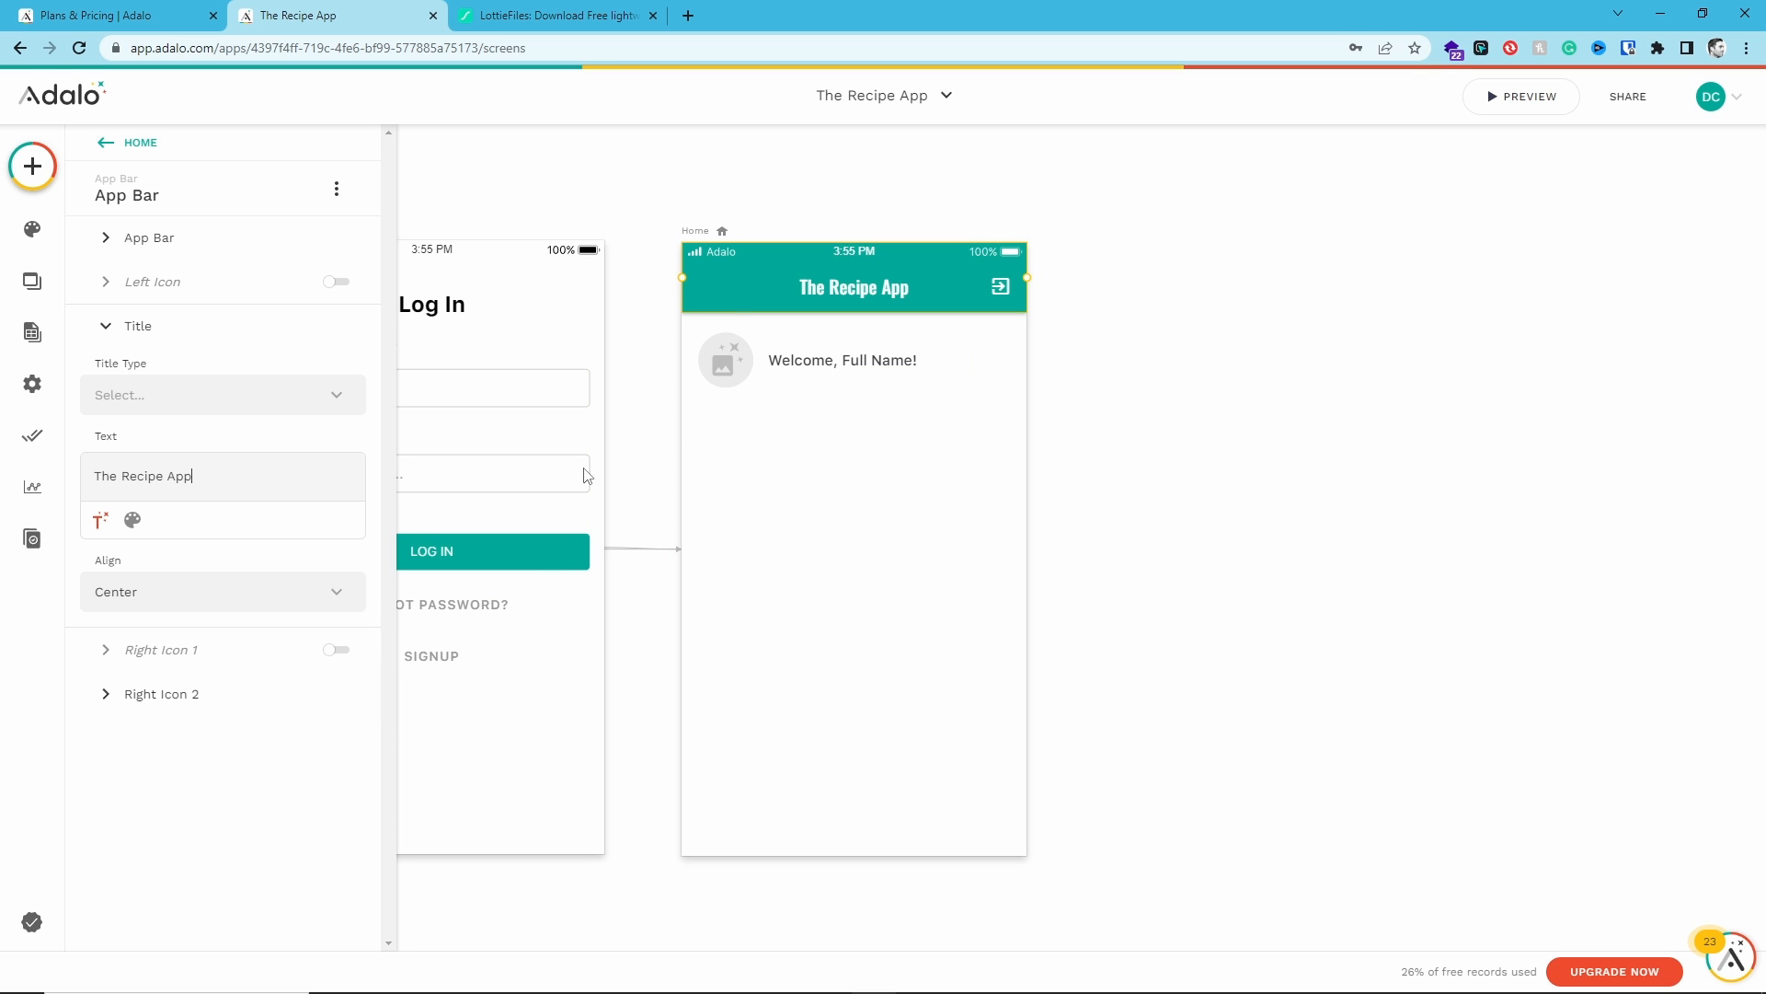
- Change the app bar's logout icon link action to go to the Login screen
{"action": "left_click", "coordinate": [194, 696]}
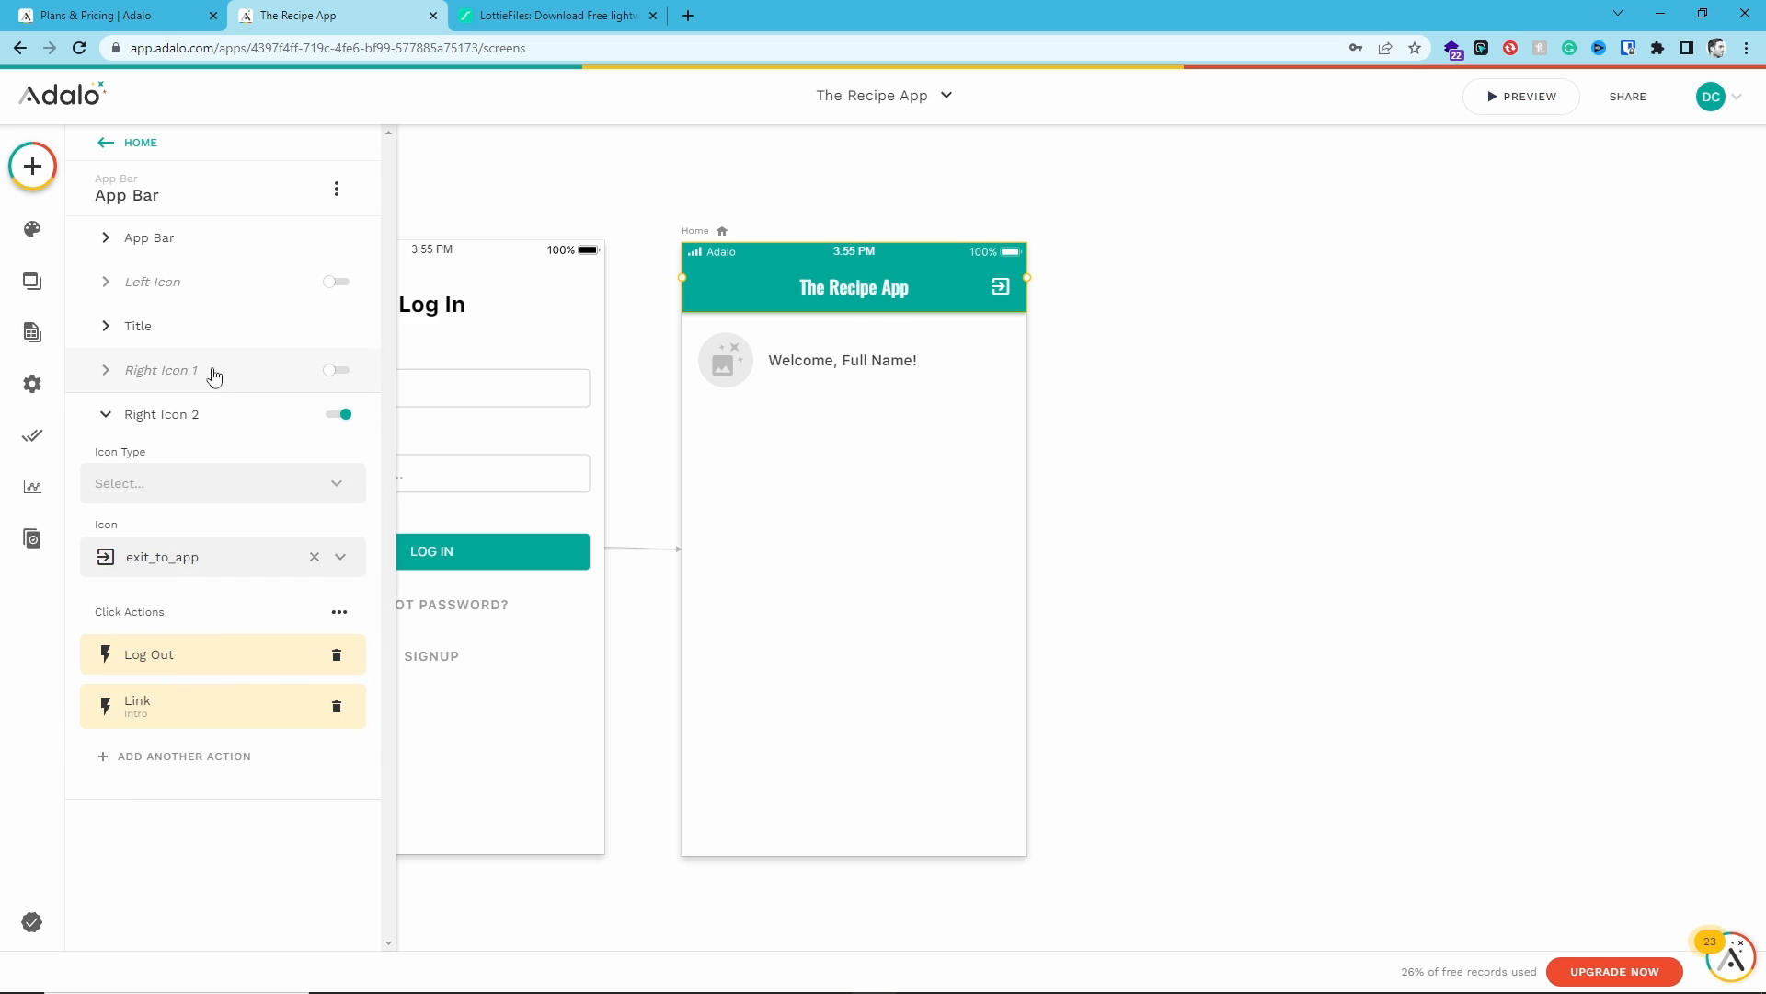
{"action": "left_click", "coordinate": [144, 724]}
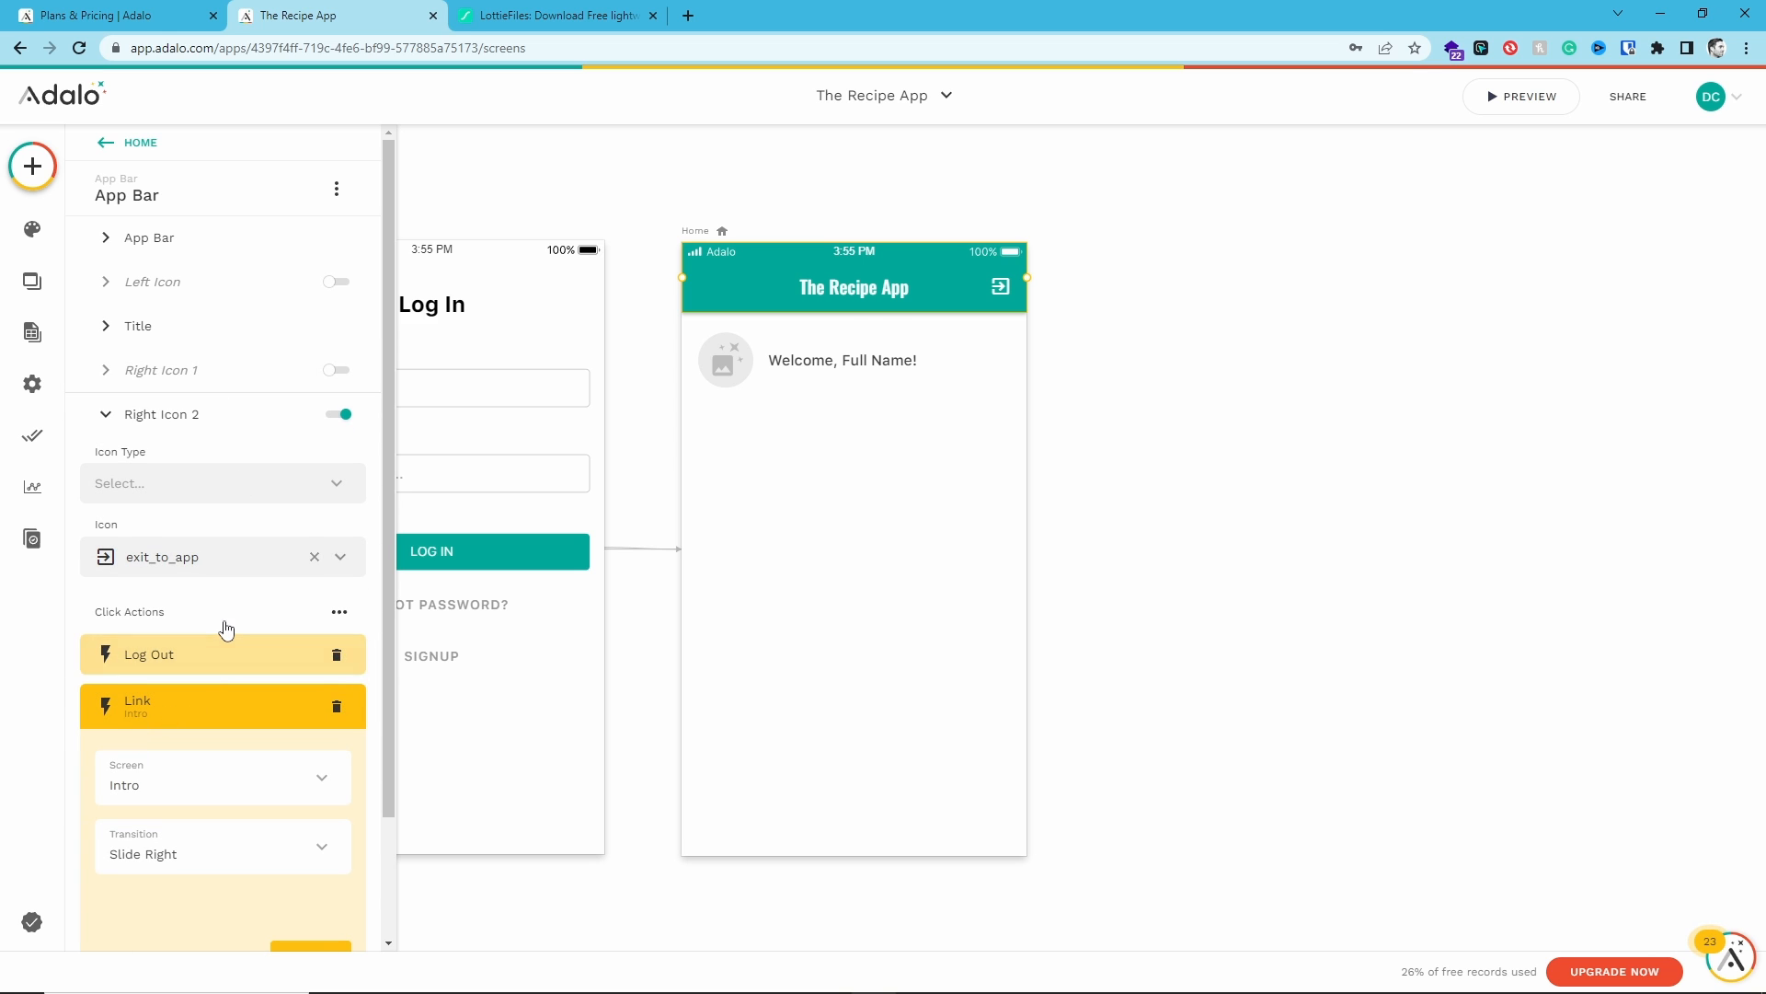
{"action": "scroll", "coordinate": [230, 644], "scroll_direction": "down", "scroll_amount": 1}
{"action": "left_click", "coordinate": [236, 695]}
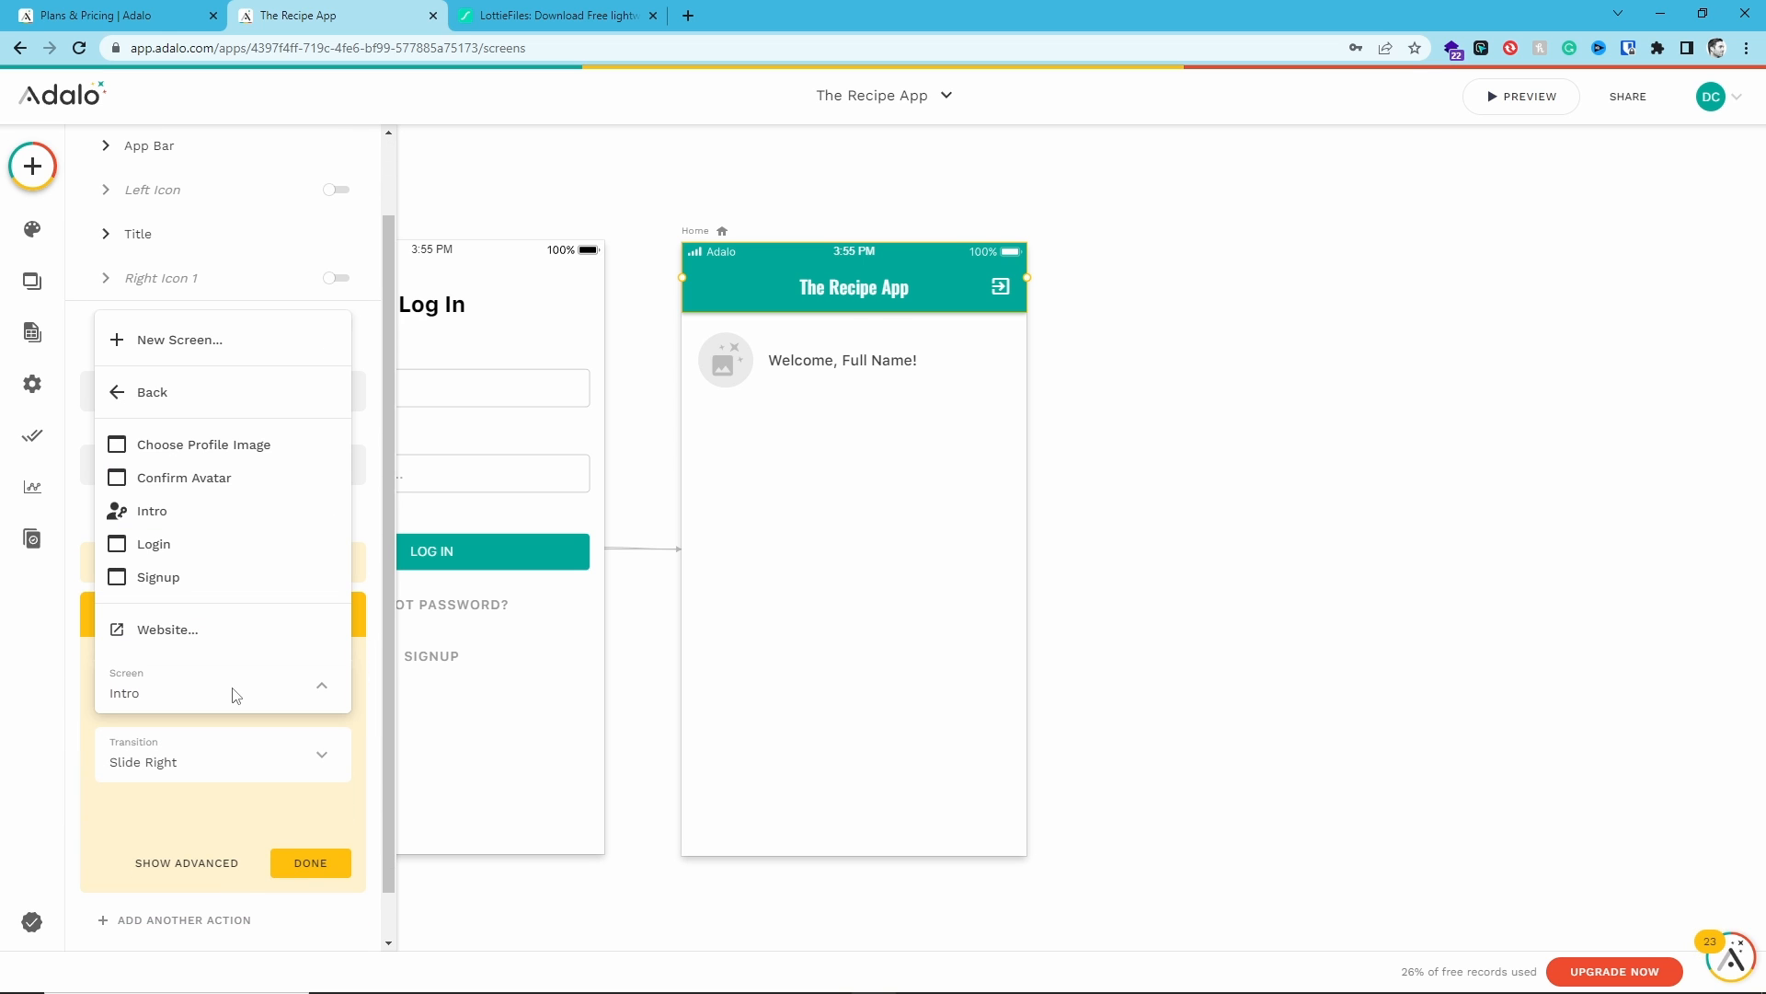
{"action": "left_click", "coordinate": [187, 547]}
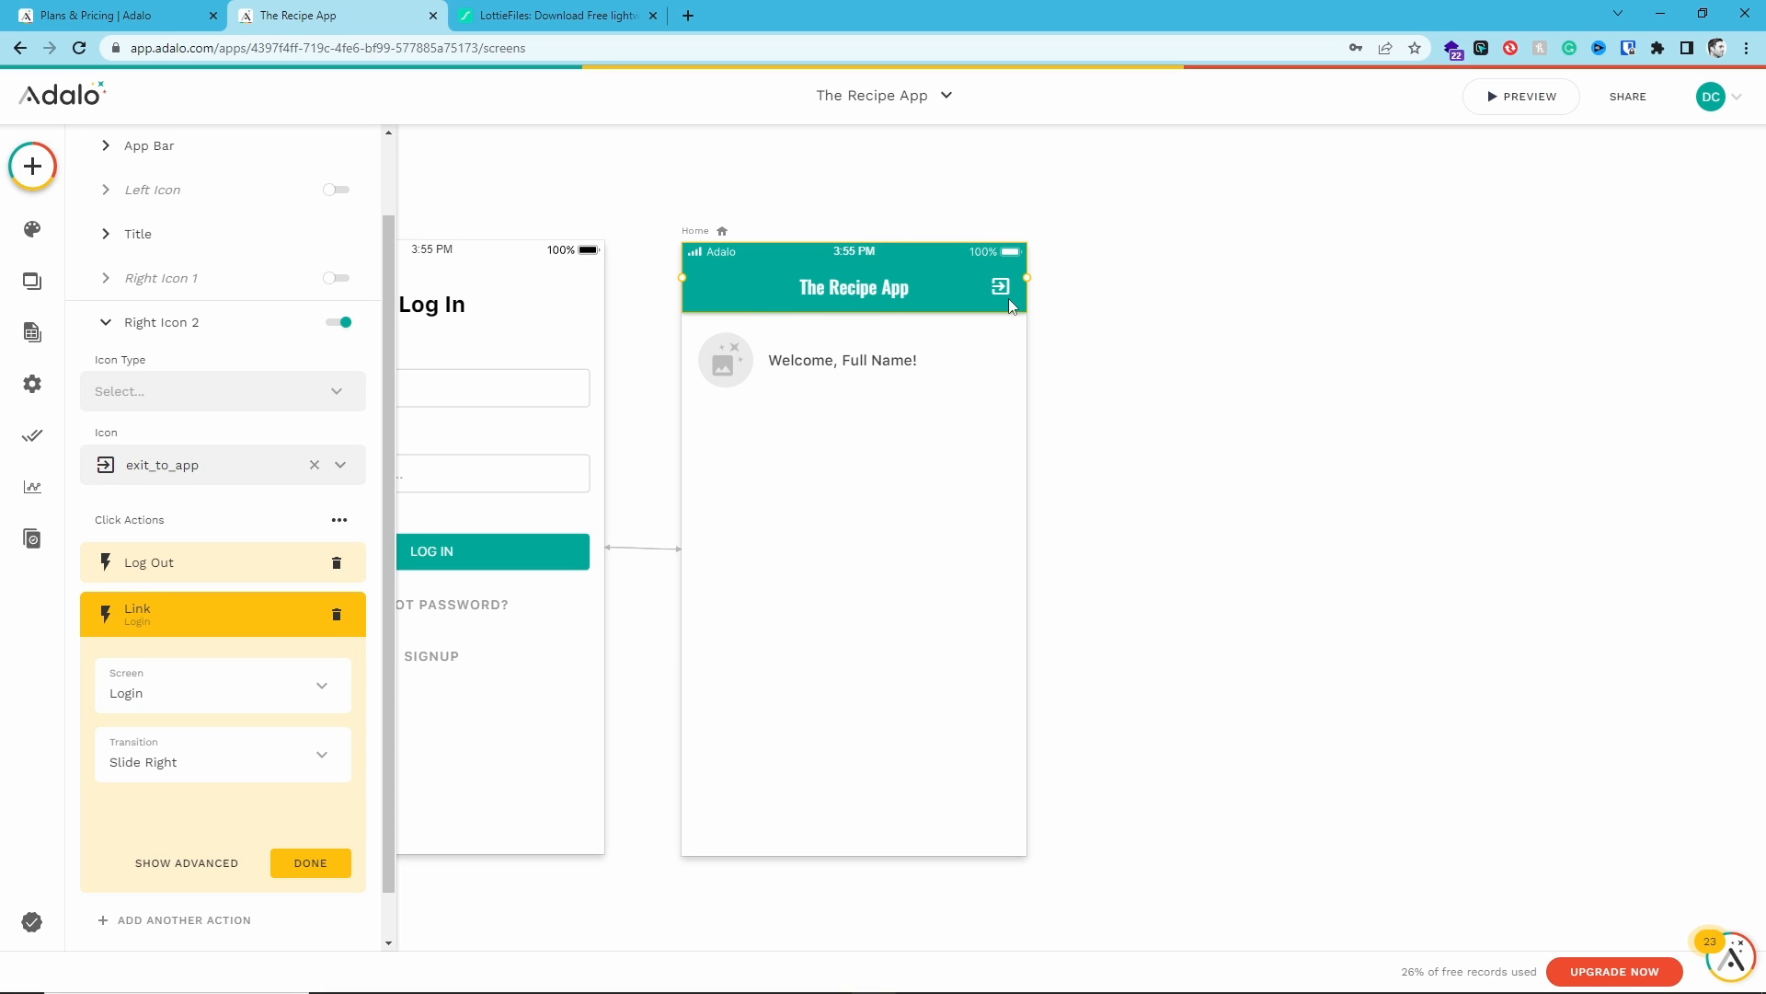
{"action": "left_click", "coordinate": [310, 862]}
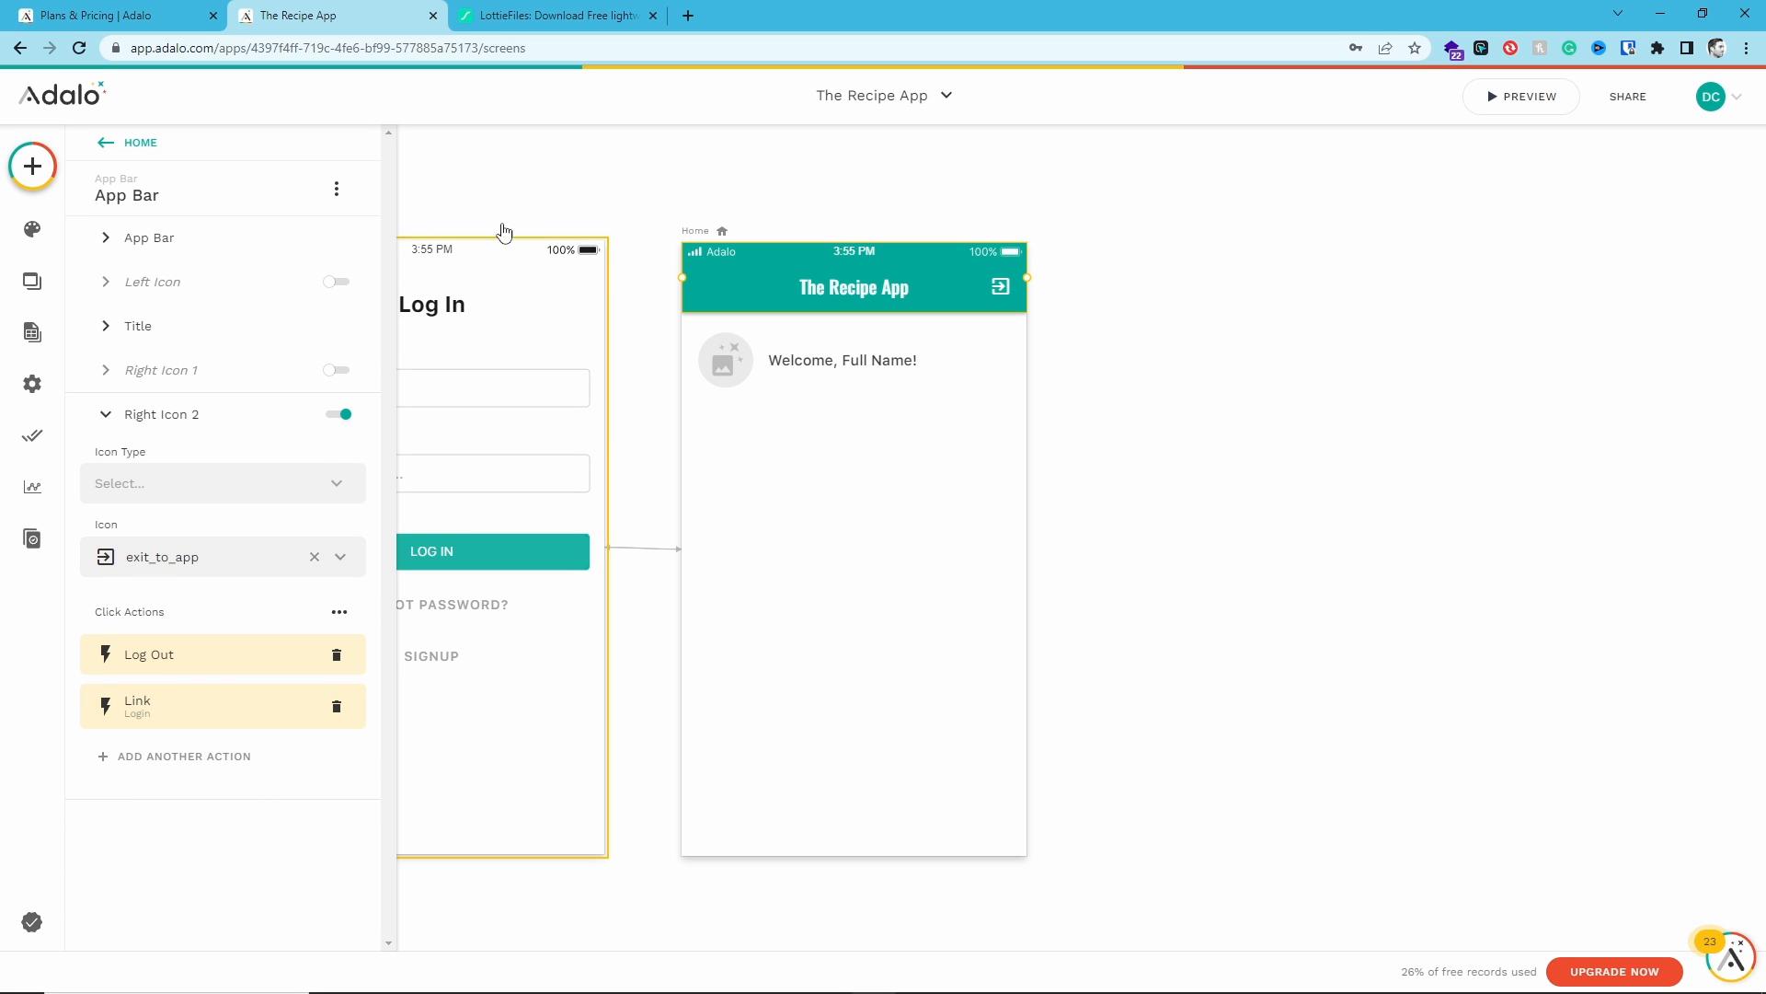
- Nudge the welcome text on the Home screen slightly to the left
{"action": "left_click", "coordinate": [830, 414]}
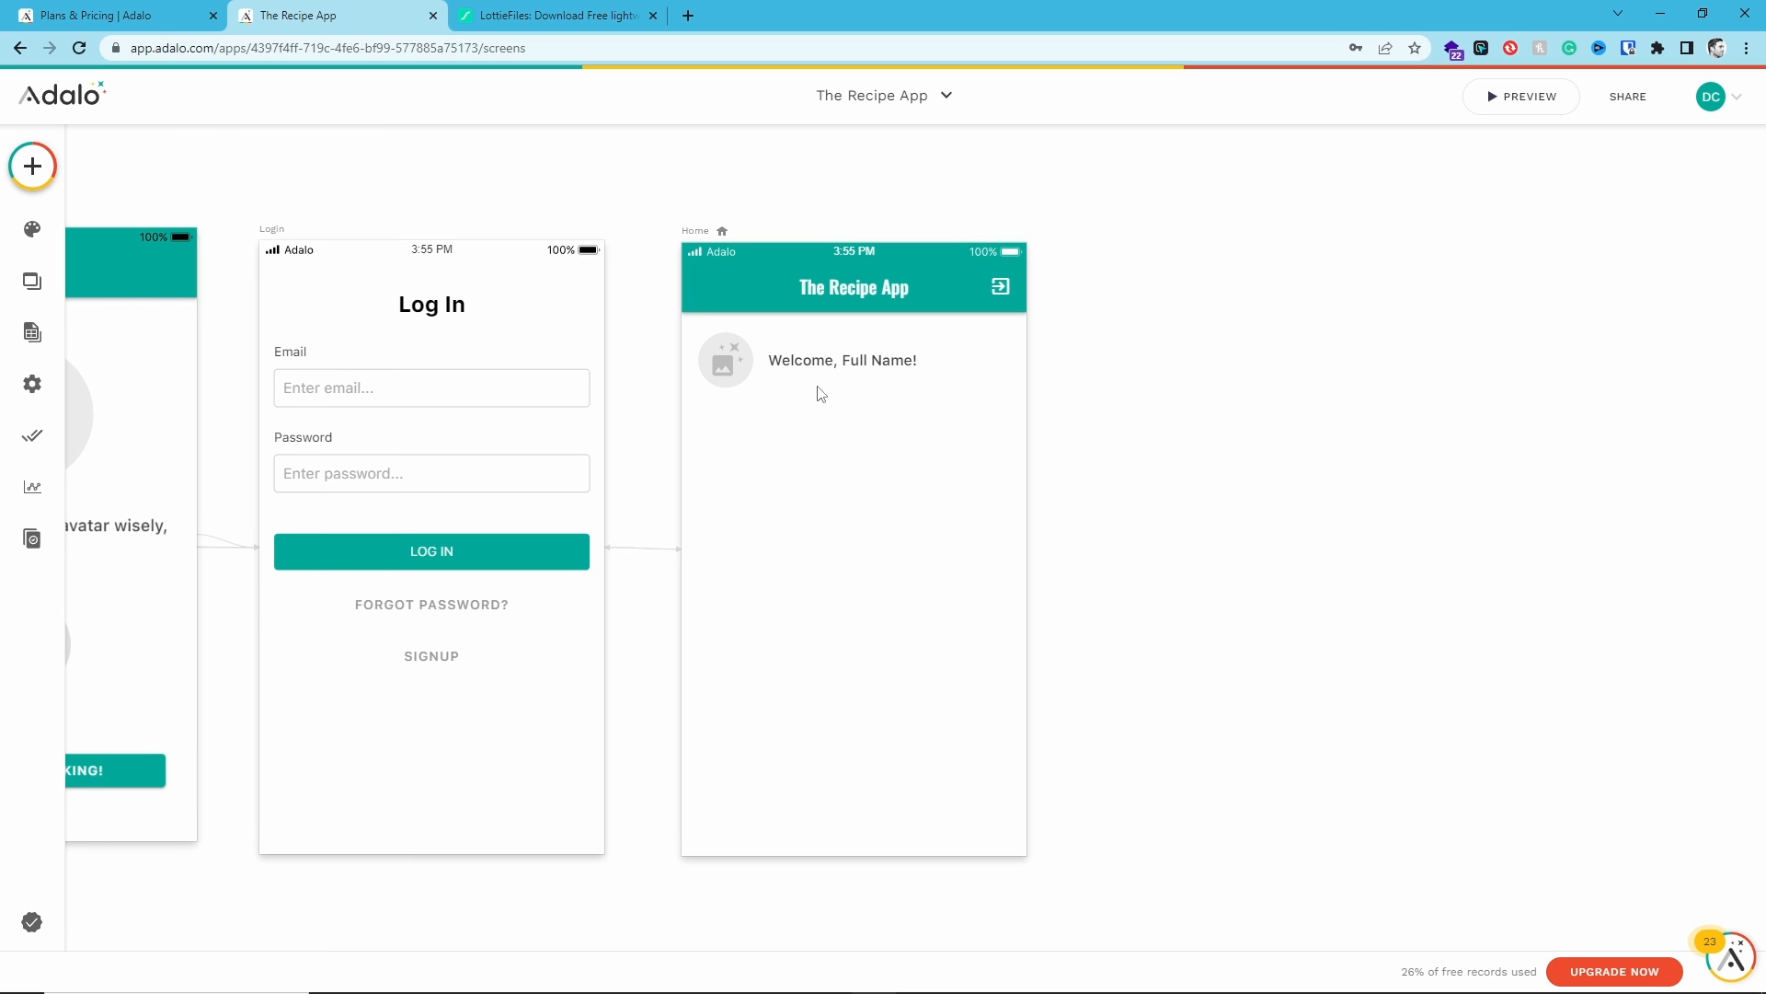
{"action": "left_click", "coordinate": [804, 373]}
{"action": "key", "text": "Left"}
{"action": "key", "text": "Left"}
{"action": "key", "text": "Left"}
{"action": "key", "text": "Left"}
{"action": "key", "text": "Left"}
{"action": "key", "text": "Left"}
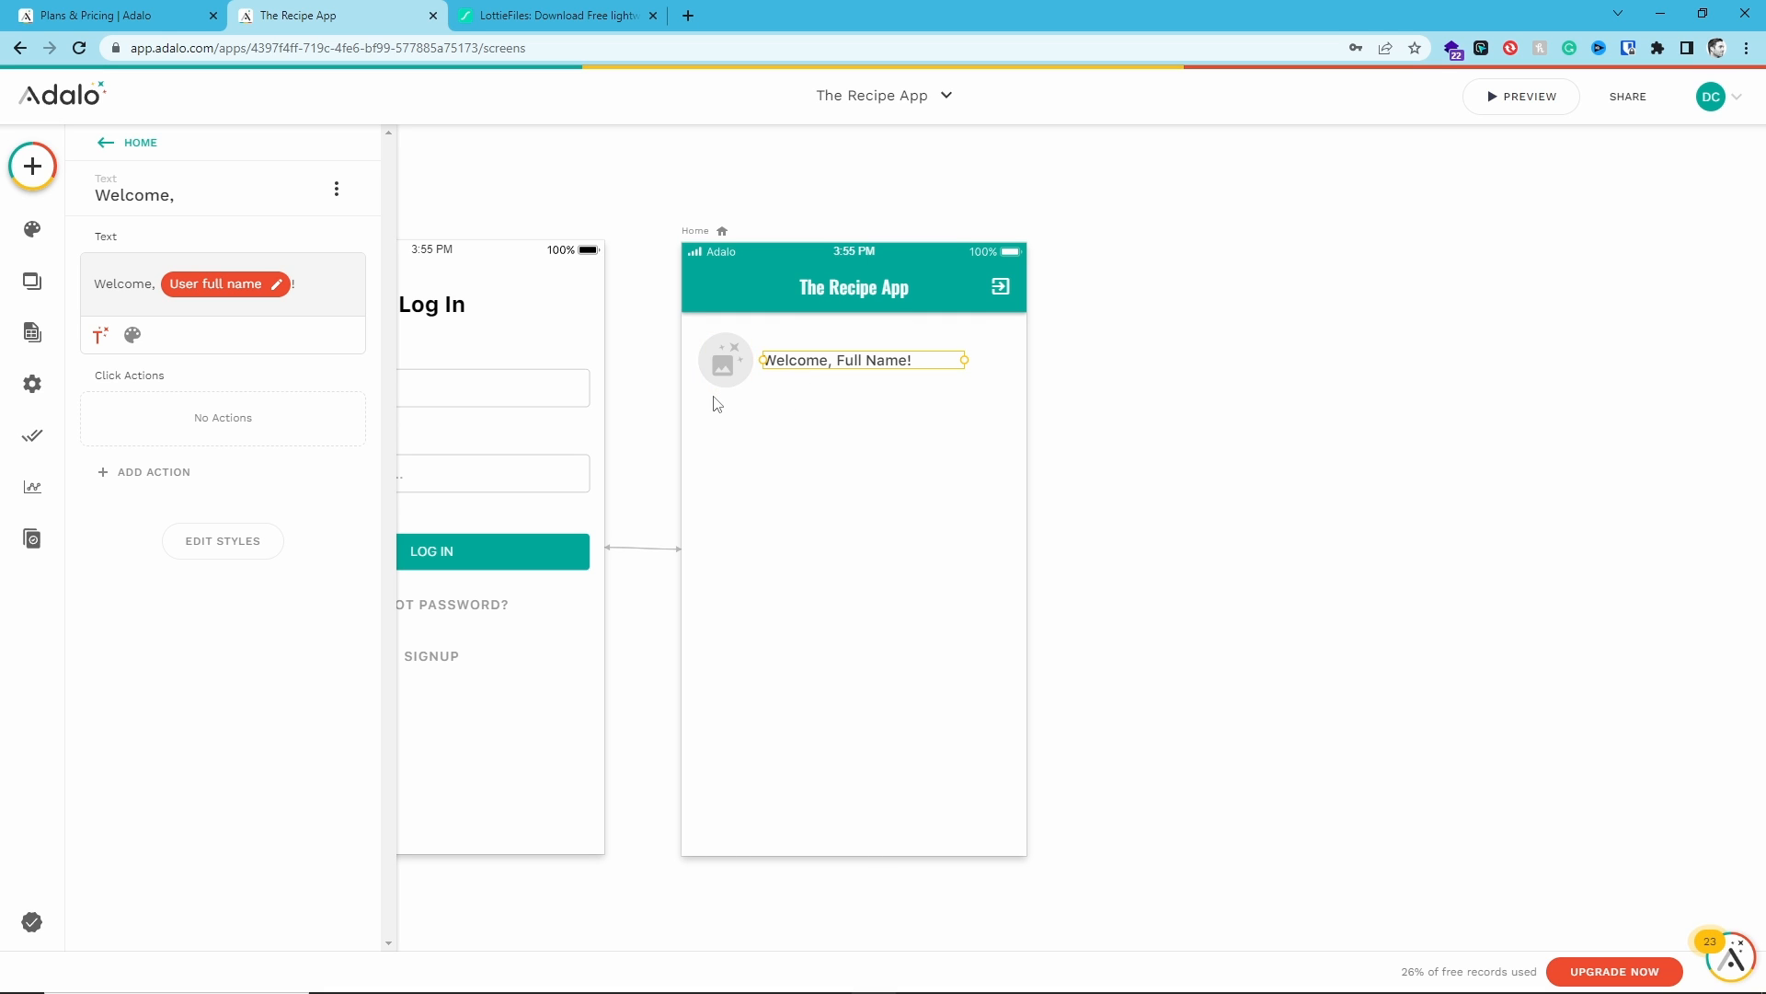
- Select the avatar image and welcome text together and nudge both slightly upward
{"action": "left_click", "coordinate": [726, 360]}
{"action": "left_click", "coordinate": [789, 362], "text": "shift"}
{"action": "left_click", "coordinate": [789, 362], "text": "shift"}
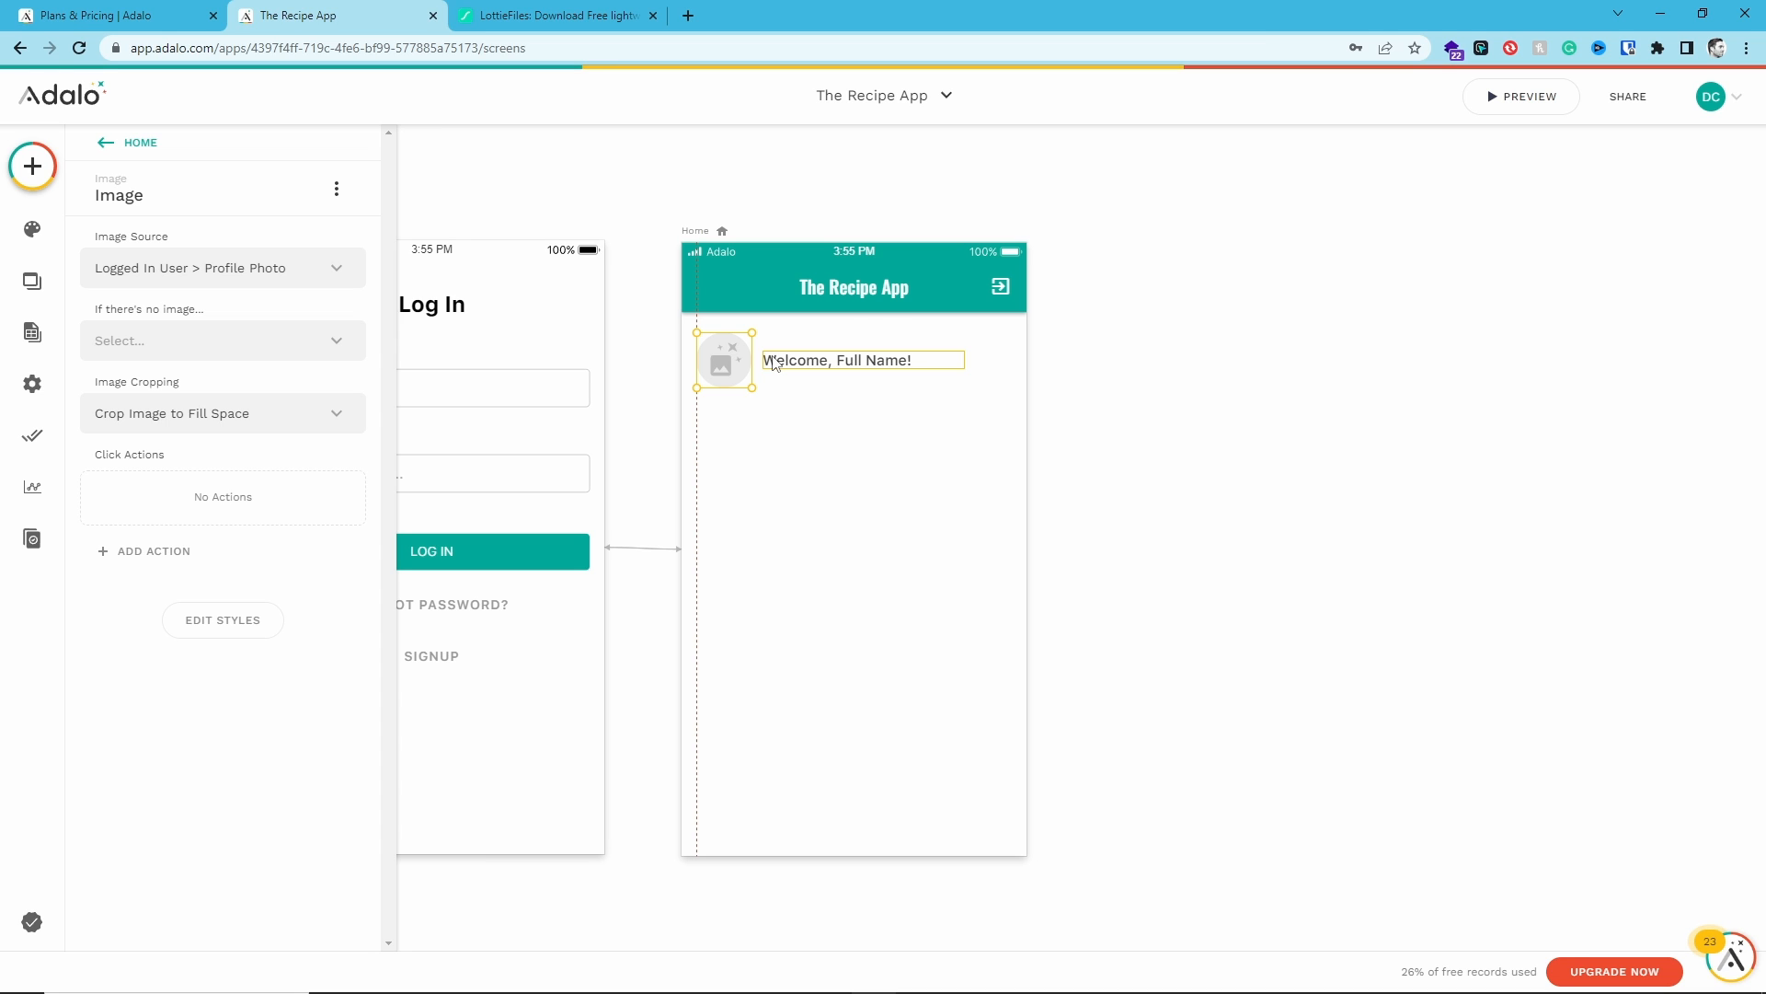
{"action": "left_click", "coordinate": [862, 368], "text": "shift"}
{"action": "key", "text": "Up"}
{"action": "key", "text": "Up"}
{"action": "key", "text": "Up"}
{"action": "key", "text": "Up"}
{"action": "key", "text": "Up"}
{"action": "key", "text": "Up"}
{"action": "key", "text": "Up"}
{"action": "key", "text": "Up"}
{"action": "key", "text": "Up"}
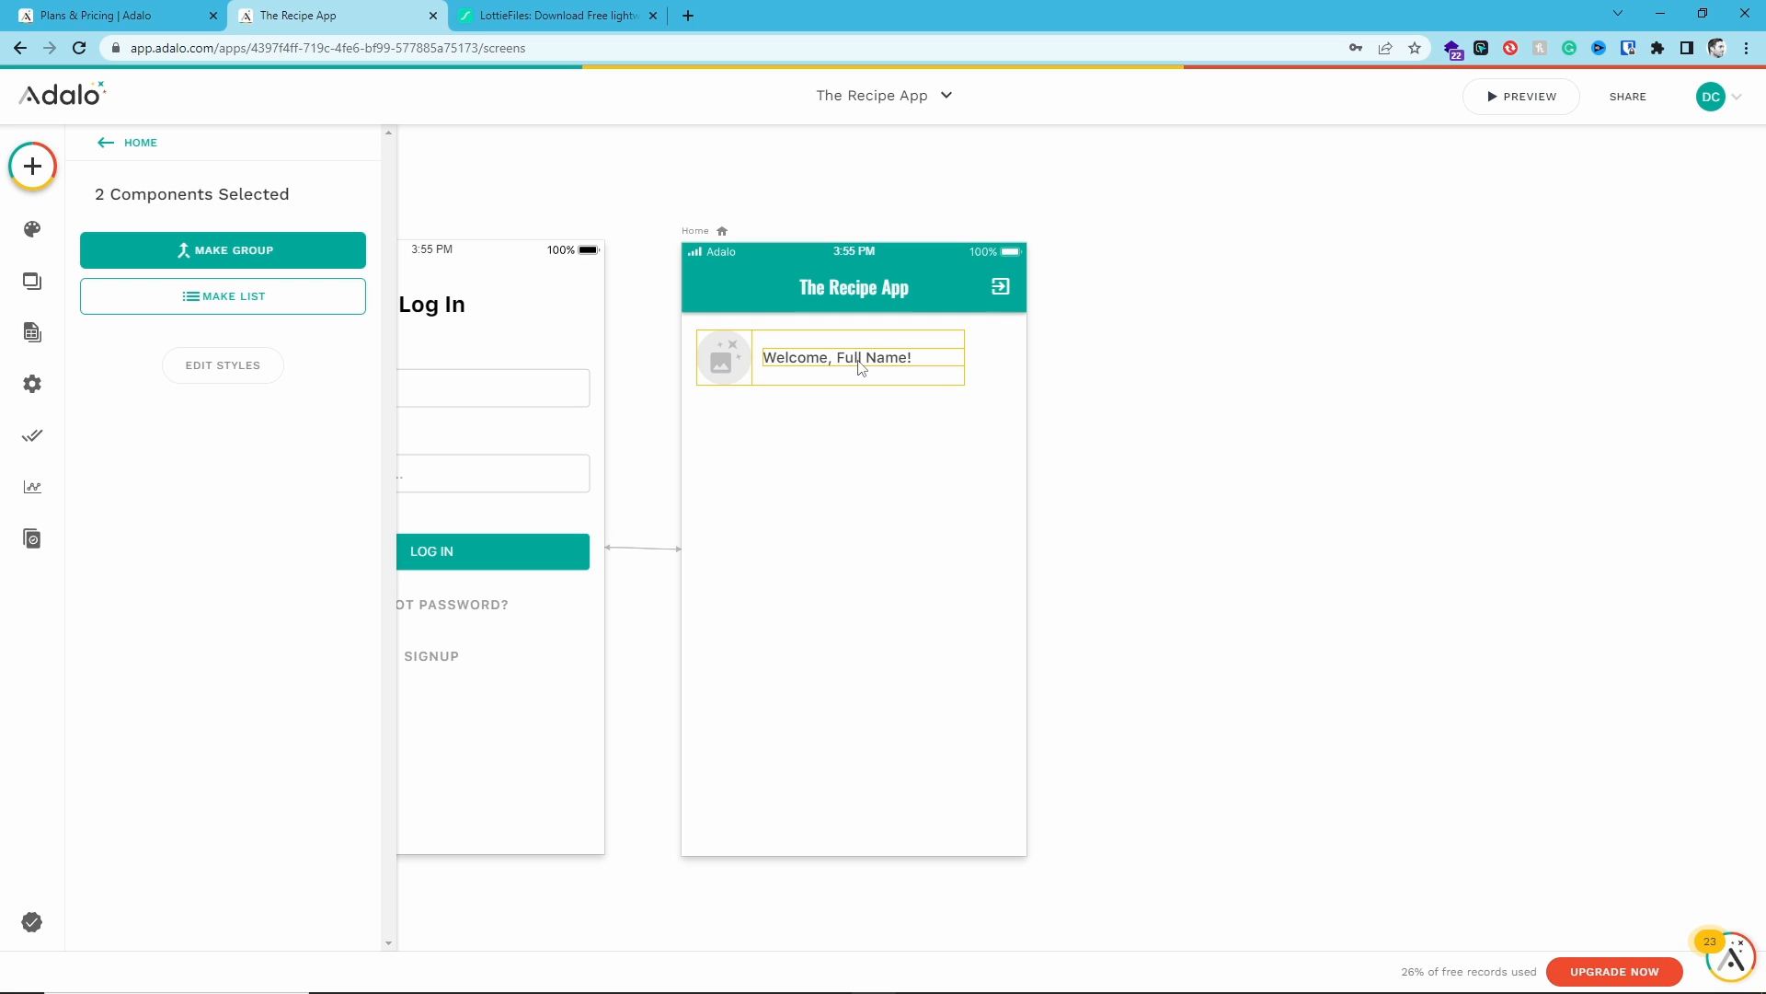
{"action": "left_click", "coordinate": [865, 432]}
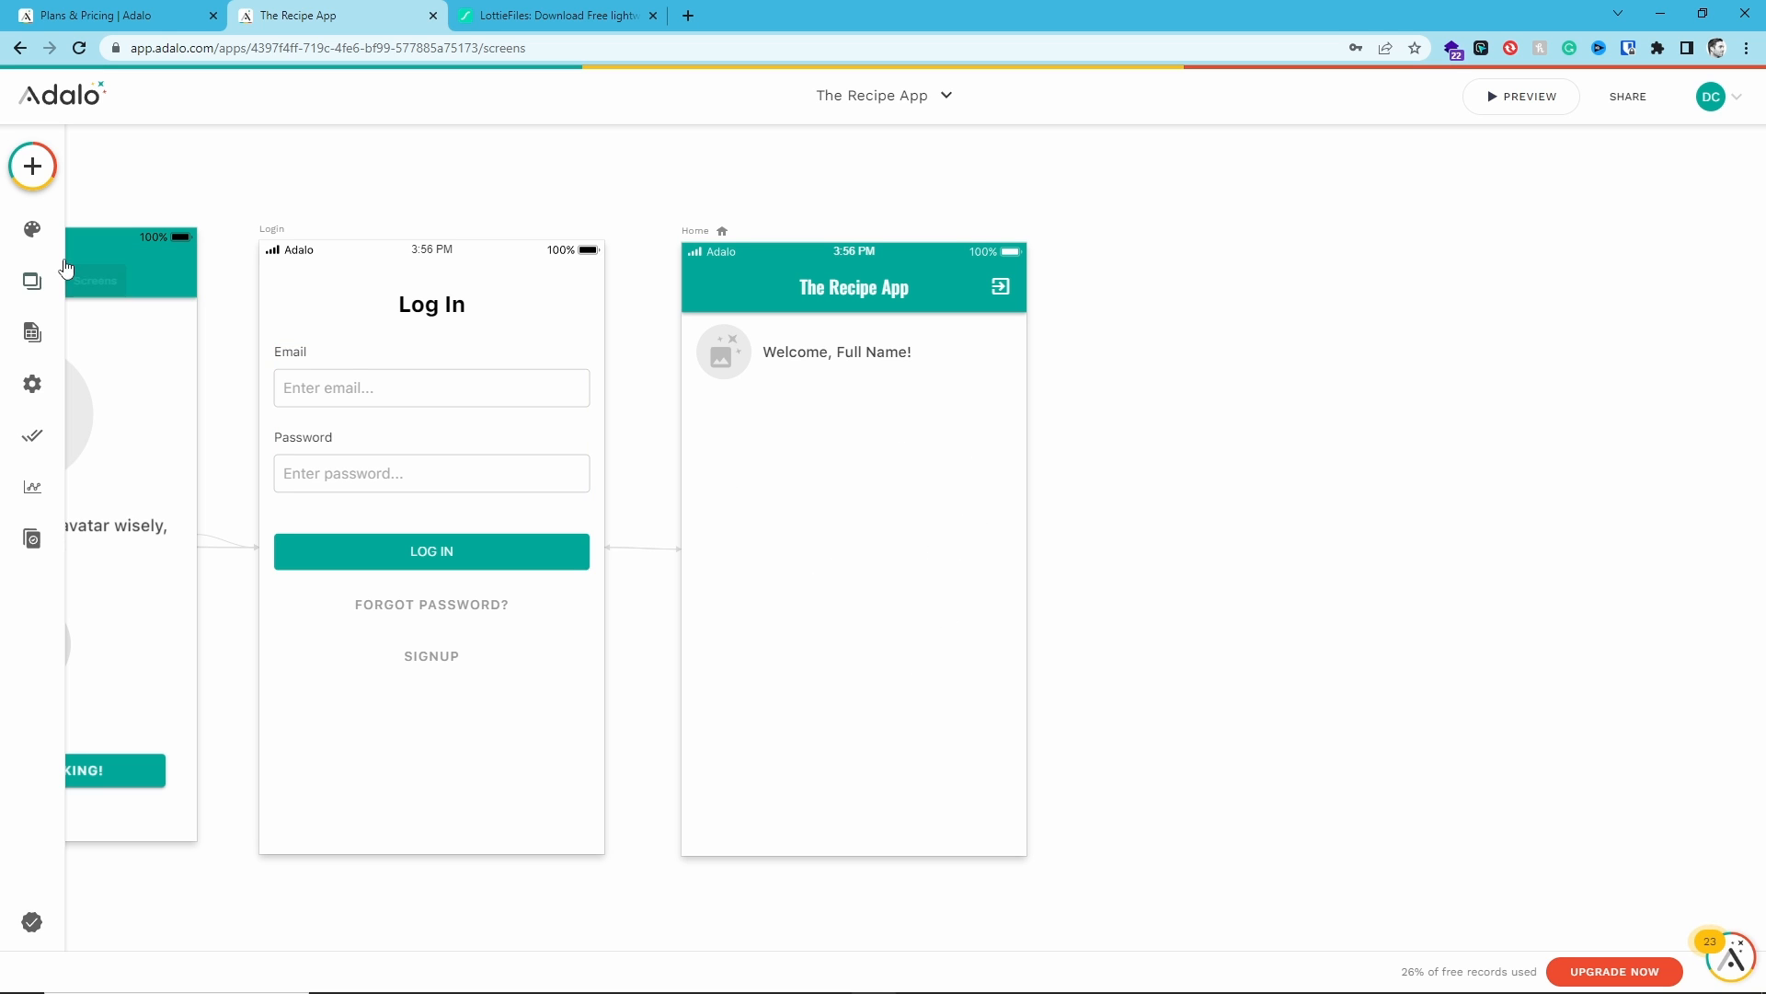
- Add a Horizontal Card List below the welcome row on the Home screen
{"action": "left_click", "coordinate": [32, 166]}
{"action": "scroll", "coordinate": [254, 405], "scroll_direction": "down", "scroll_amount": 5}
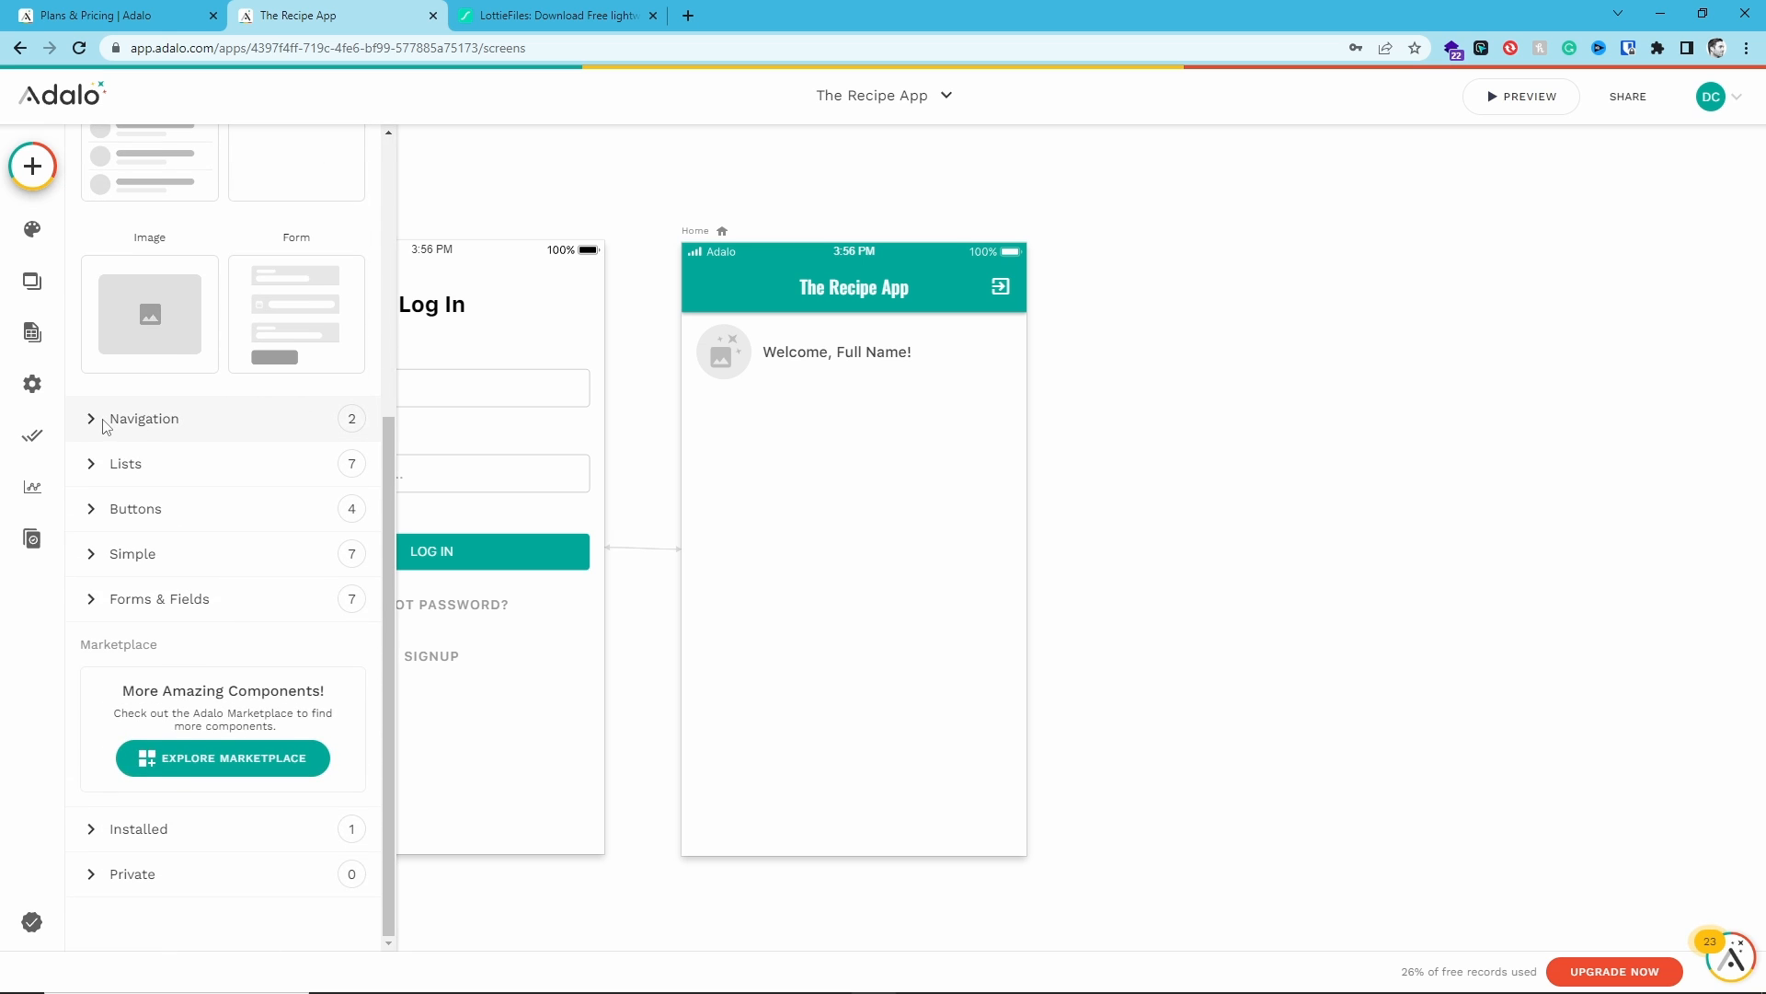
{"action": "left_click", "coordinate": [97, 467]}
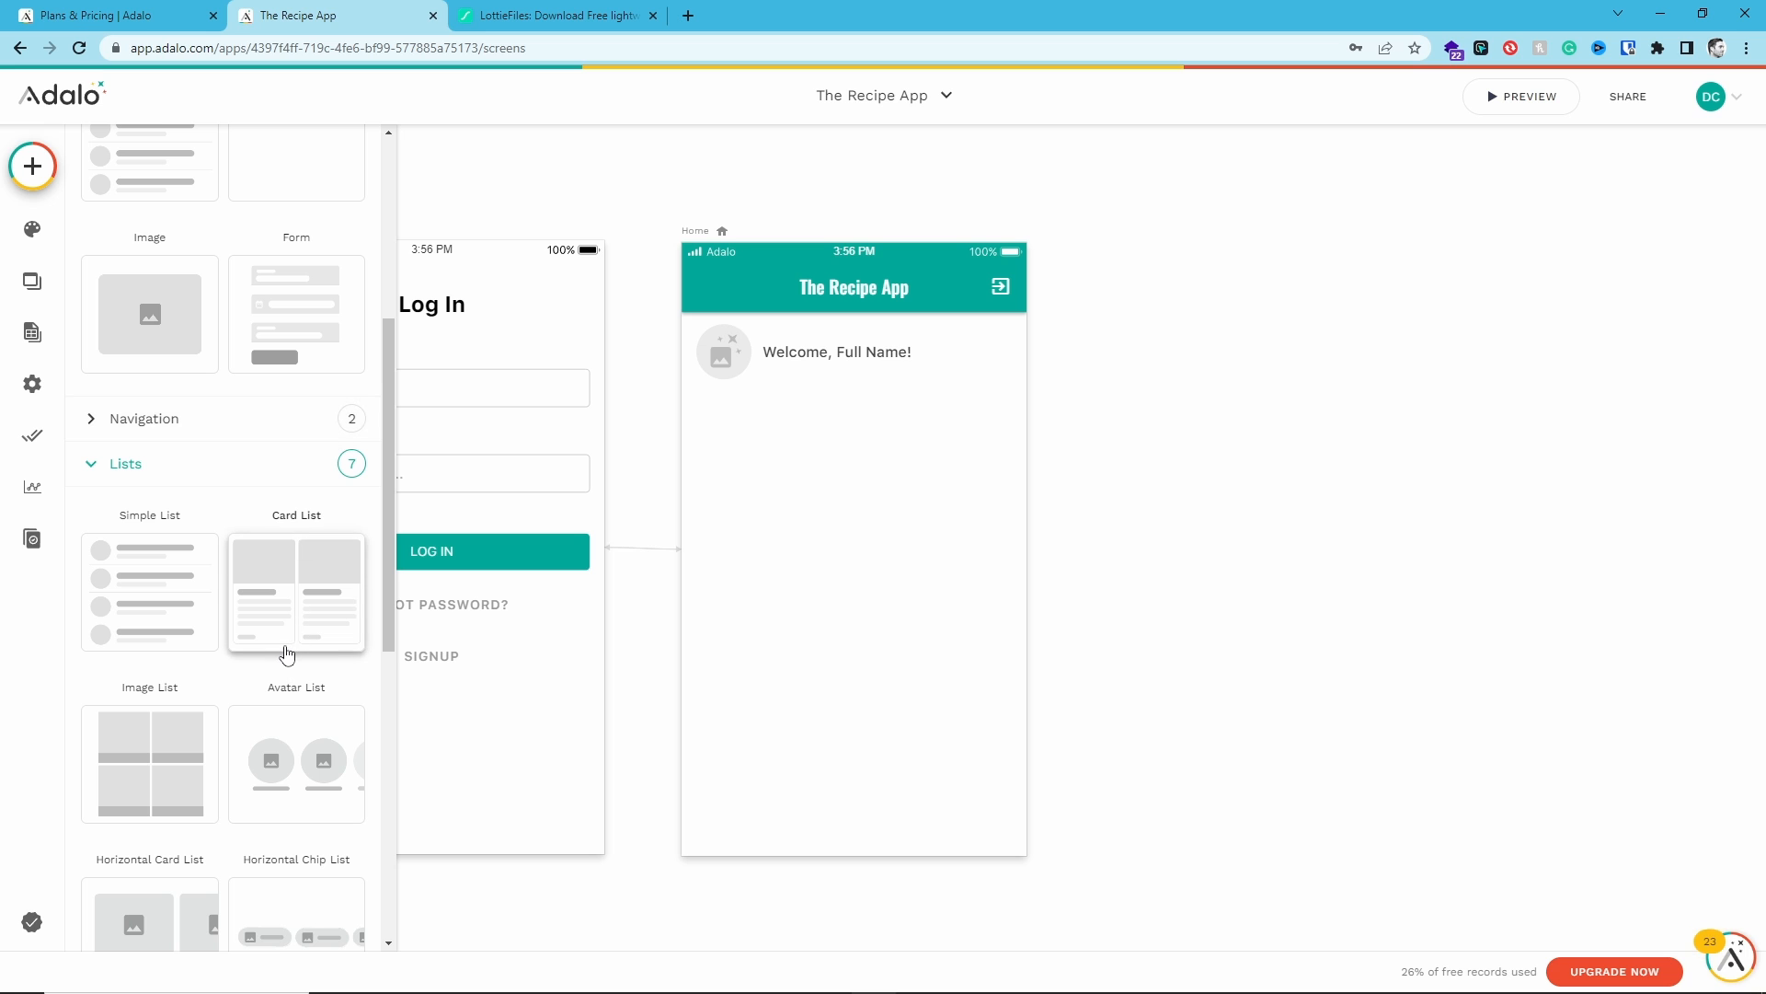
{"action": "scroll", "coordinate": [262, 534], "scroll_direction": "down", "scroll_amount": 2}
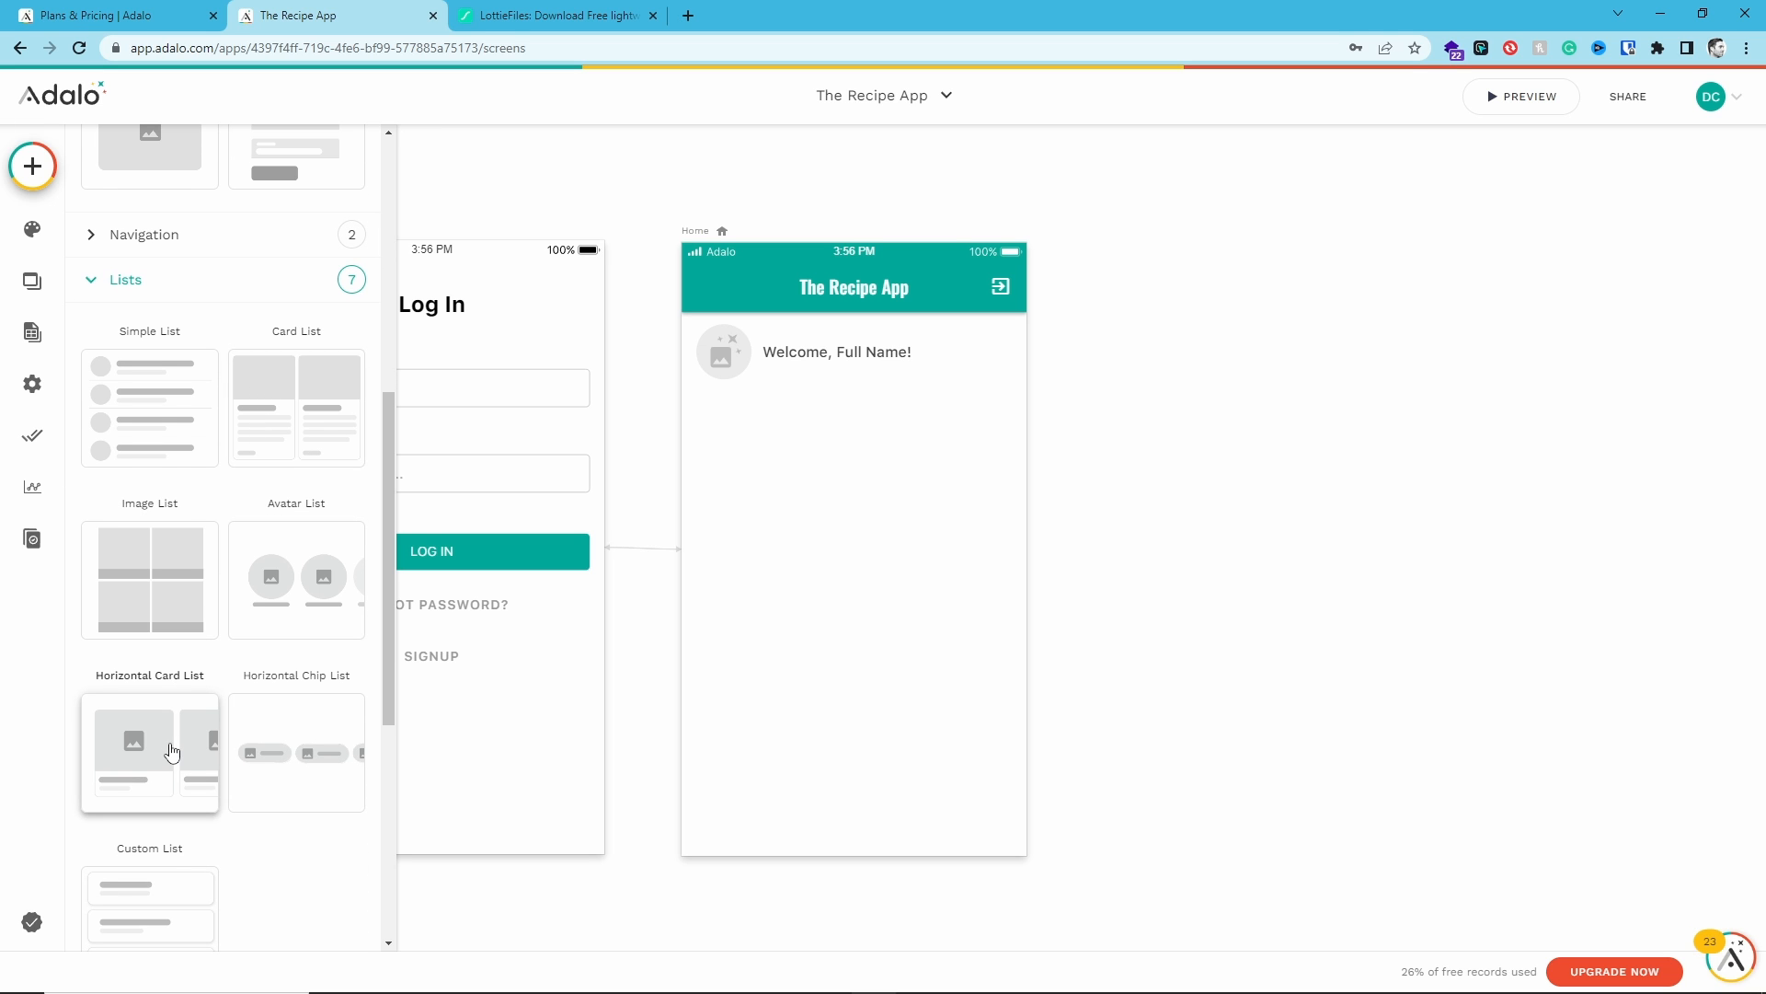
{"action": "left_click_drag", "start_coordinate": [171, 752], "coordinate": [853, 519]}
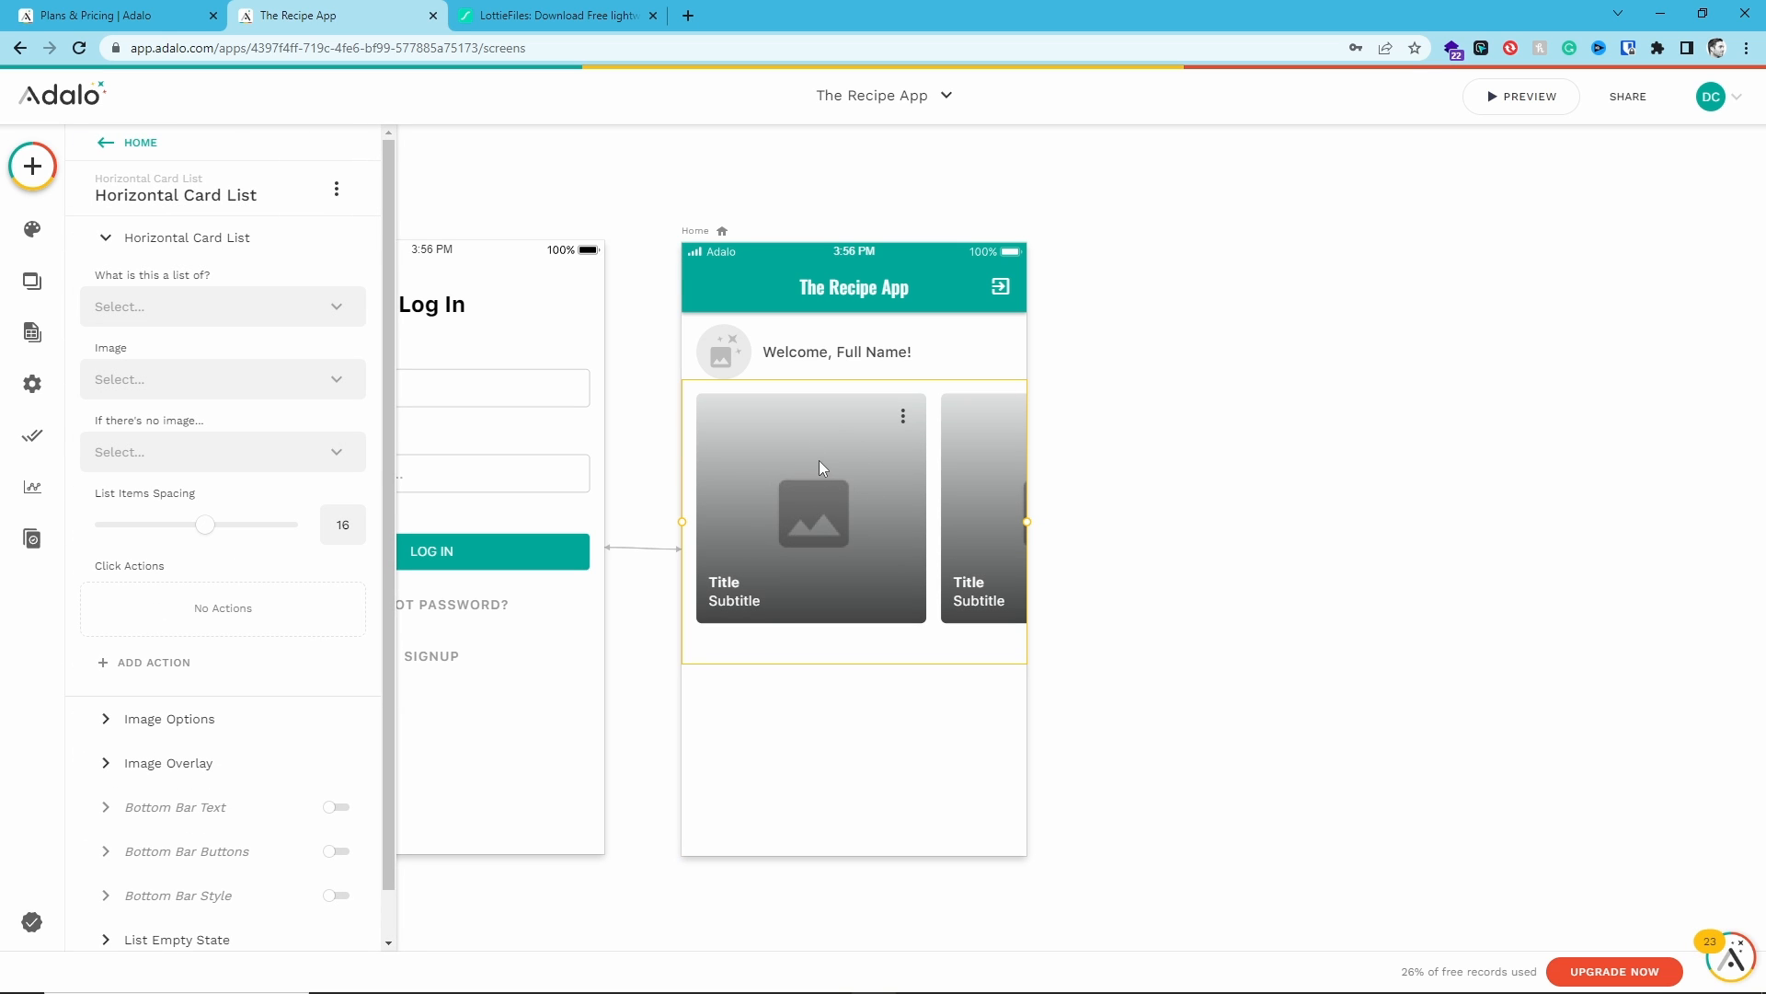
- Remove the card list's top-right overlay icon and clear its subtitle text
{"action": "scroll", "coordinate": [819, 460], "scroll_direction": "down", "scroll_amount": 1}
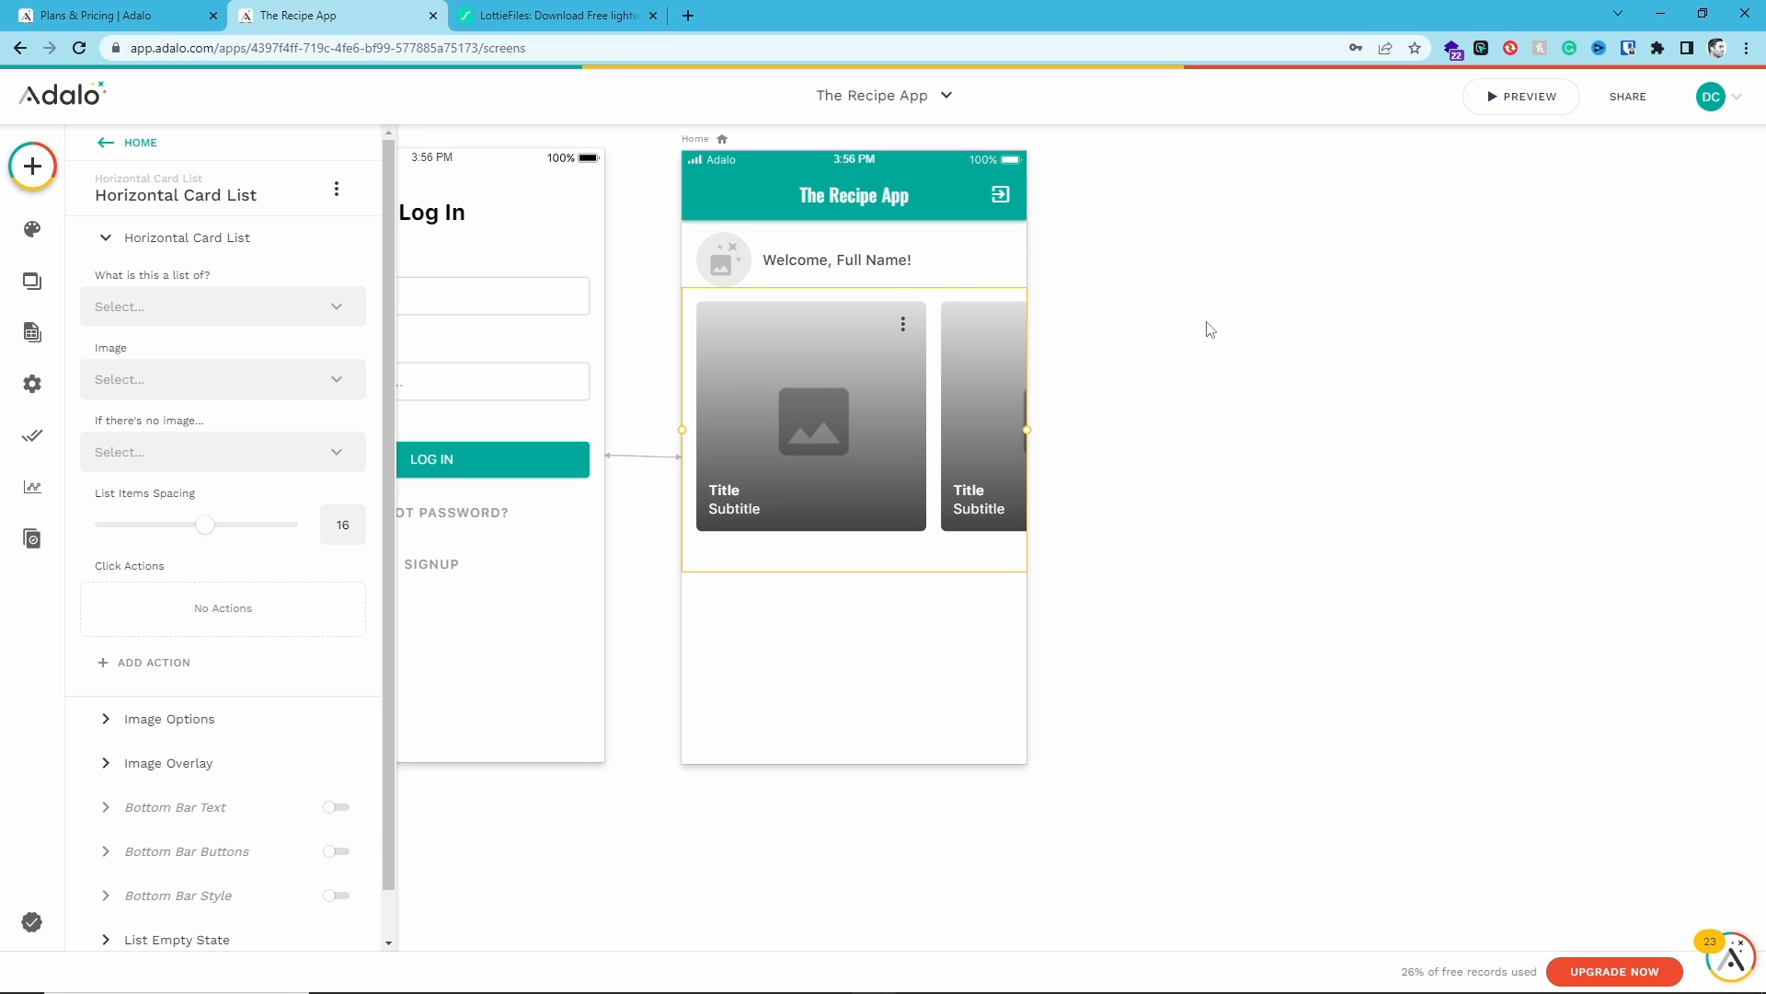
{"action": "left_click_drag", "start_coordinate": [1237, 327], "coordinate": [935, 418]}
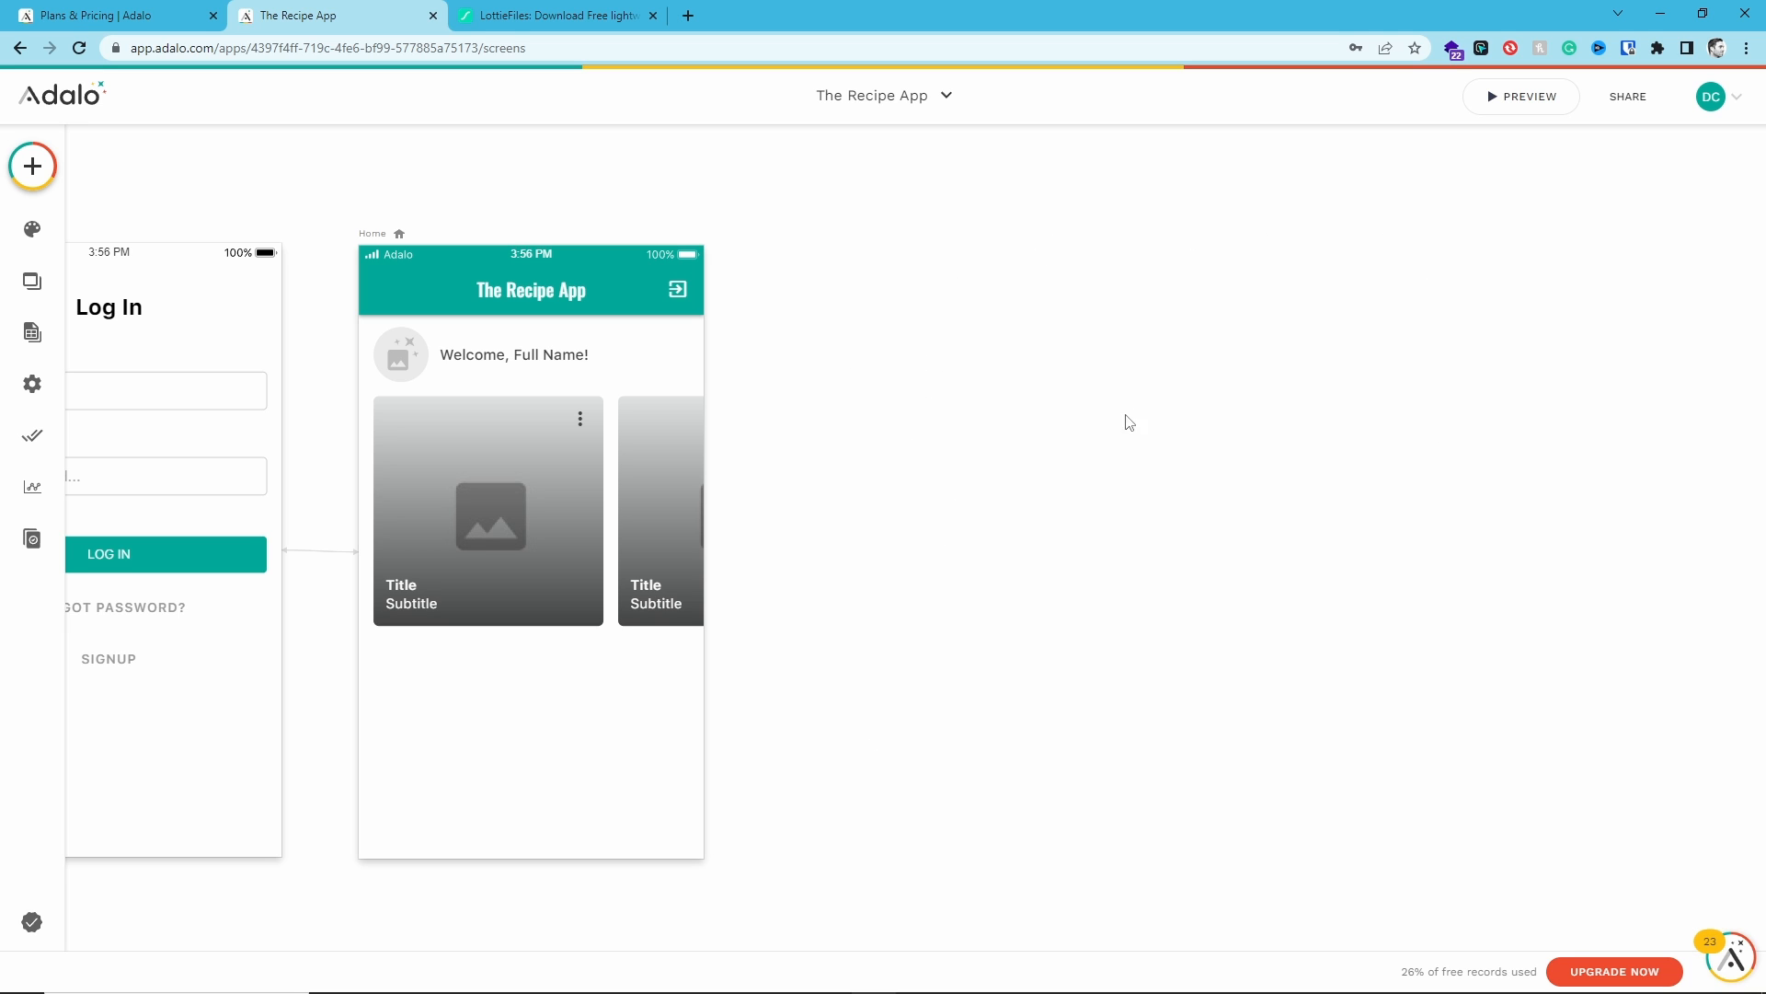
{"action": "left_click_drag", "start_coordinate": [590, 667], "coordinate": [930, 678]}
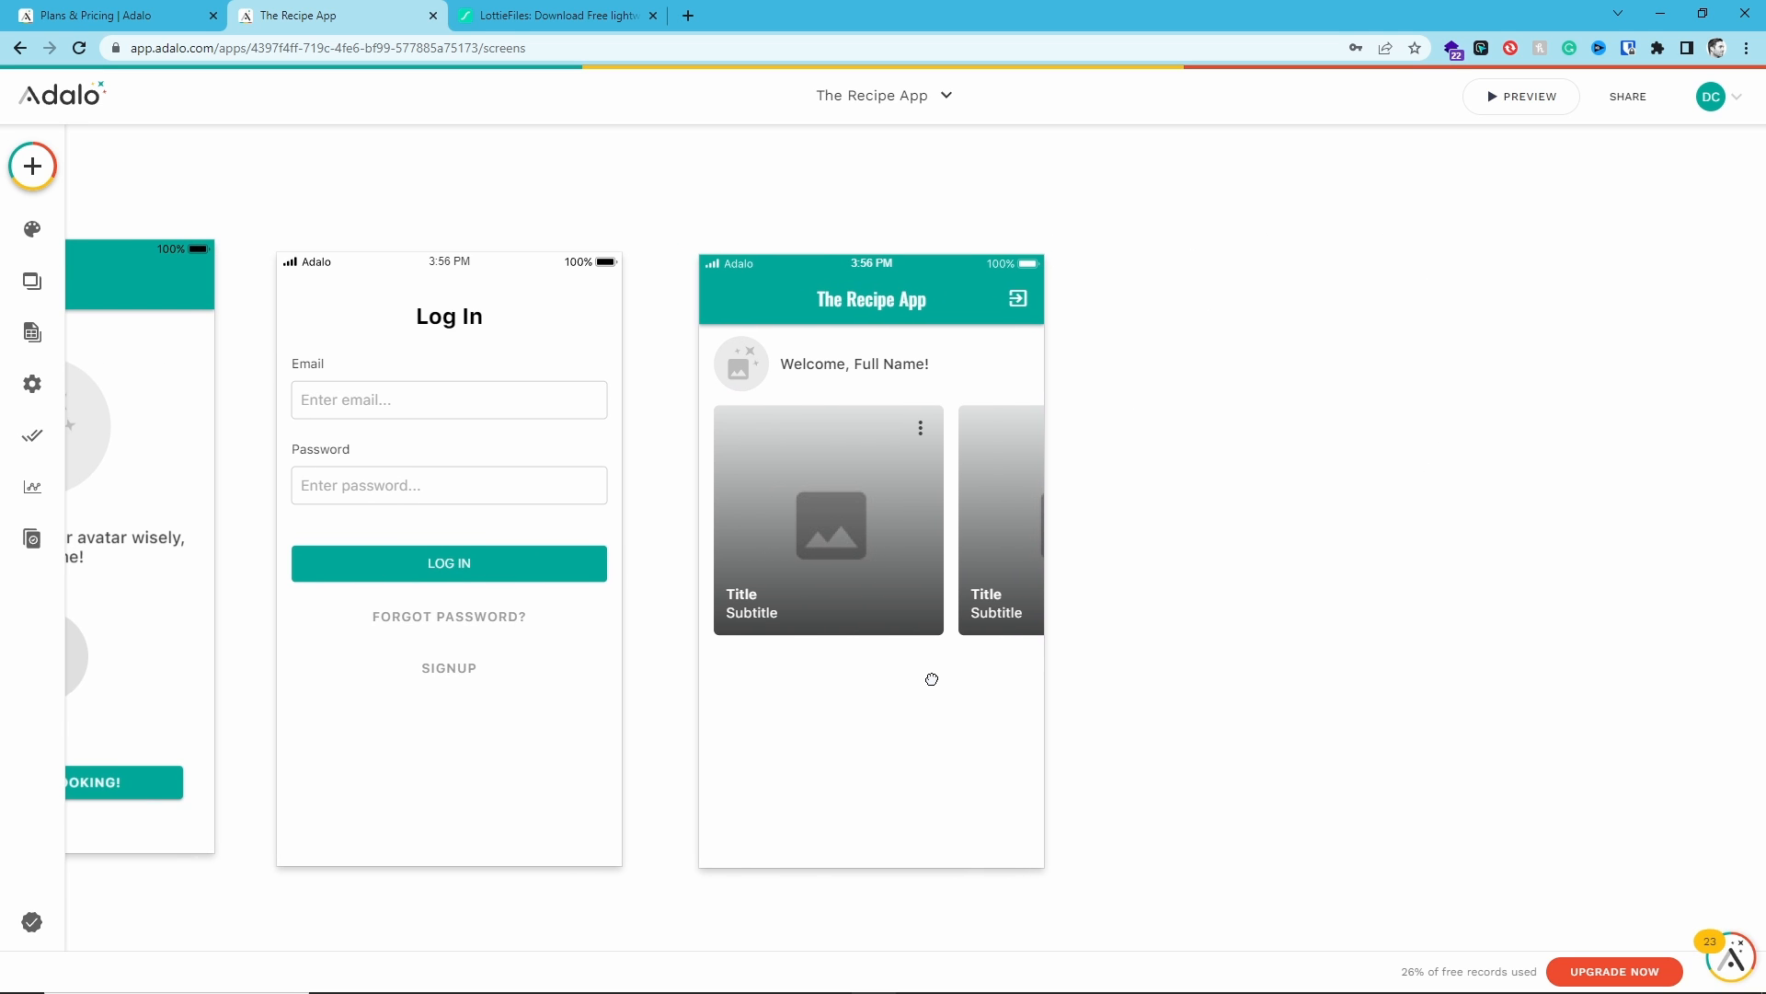
{"action": "left_click", "coordinate": [826, 532]}
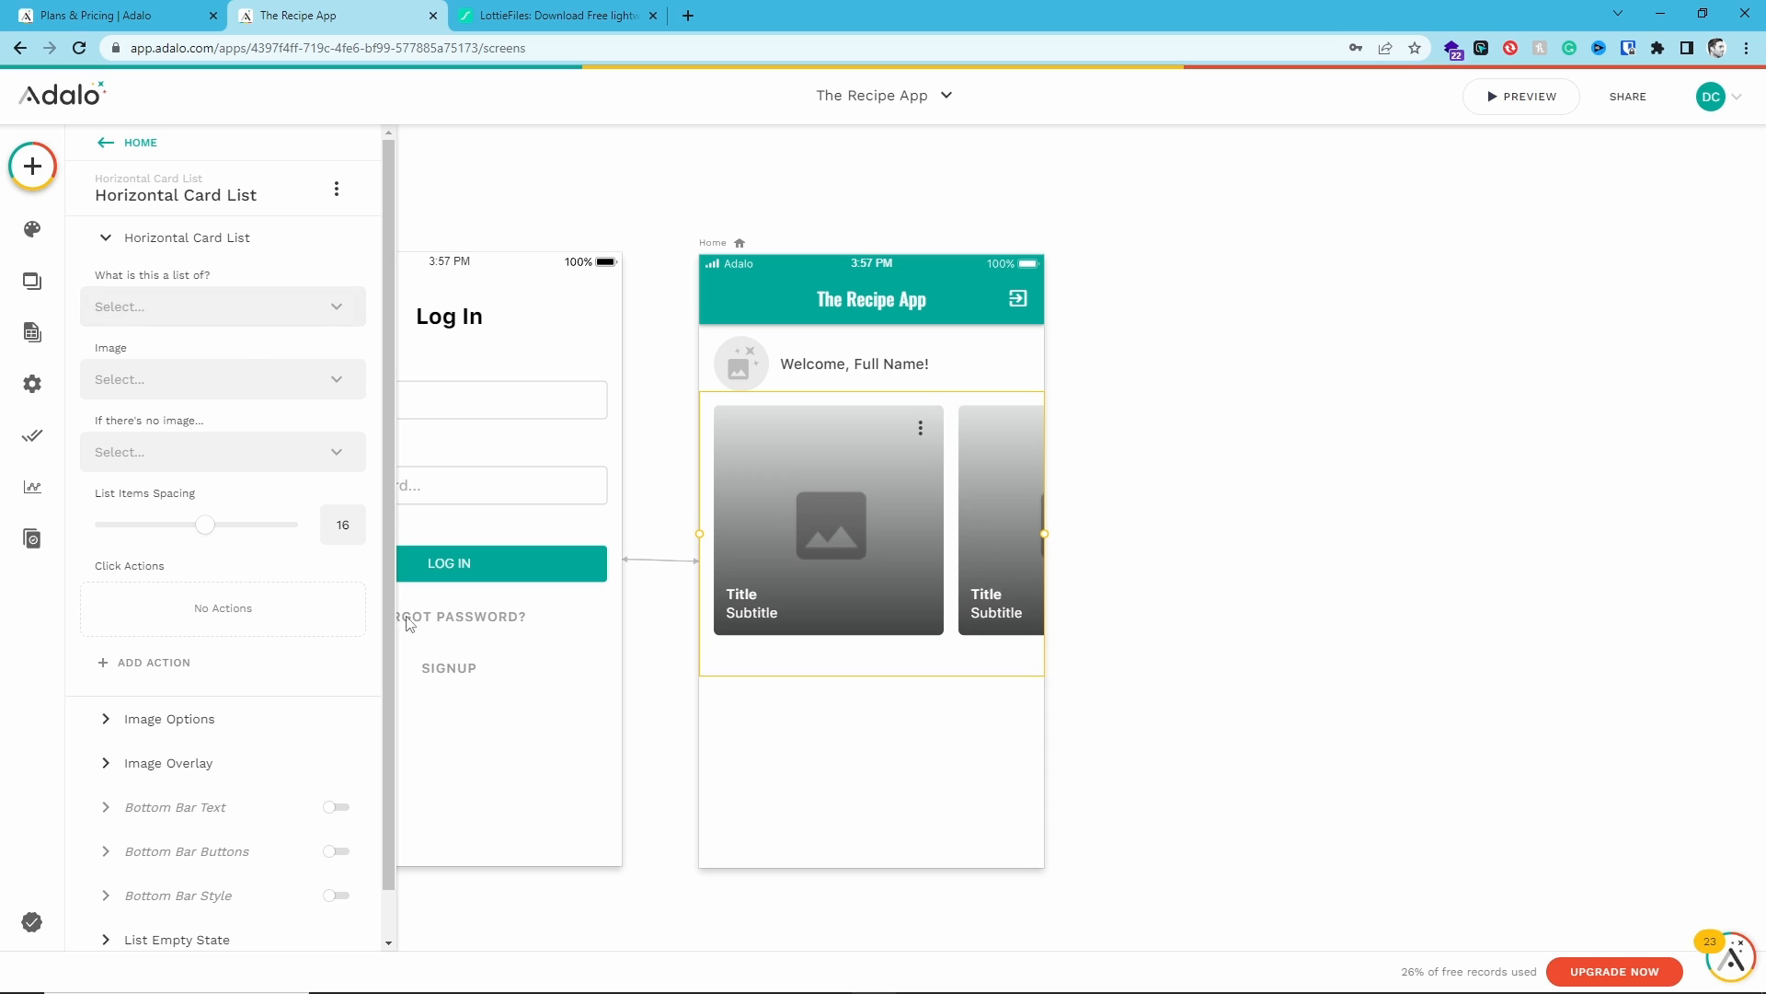
{"action": "scroll", "coordinate": [250, 552], "scroll_direction": "down", "scroll_amount": 1}
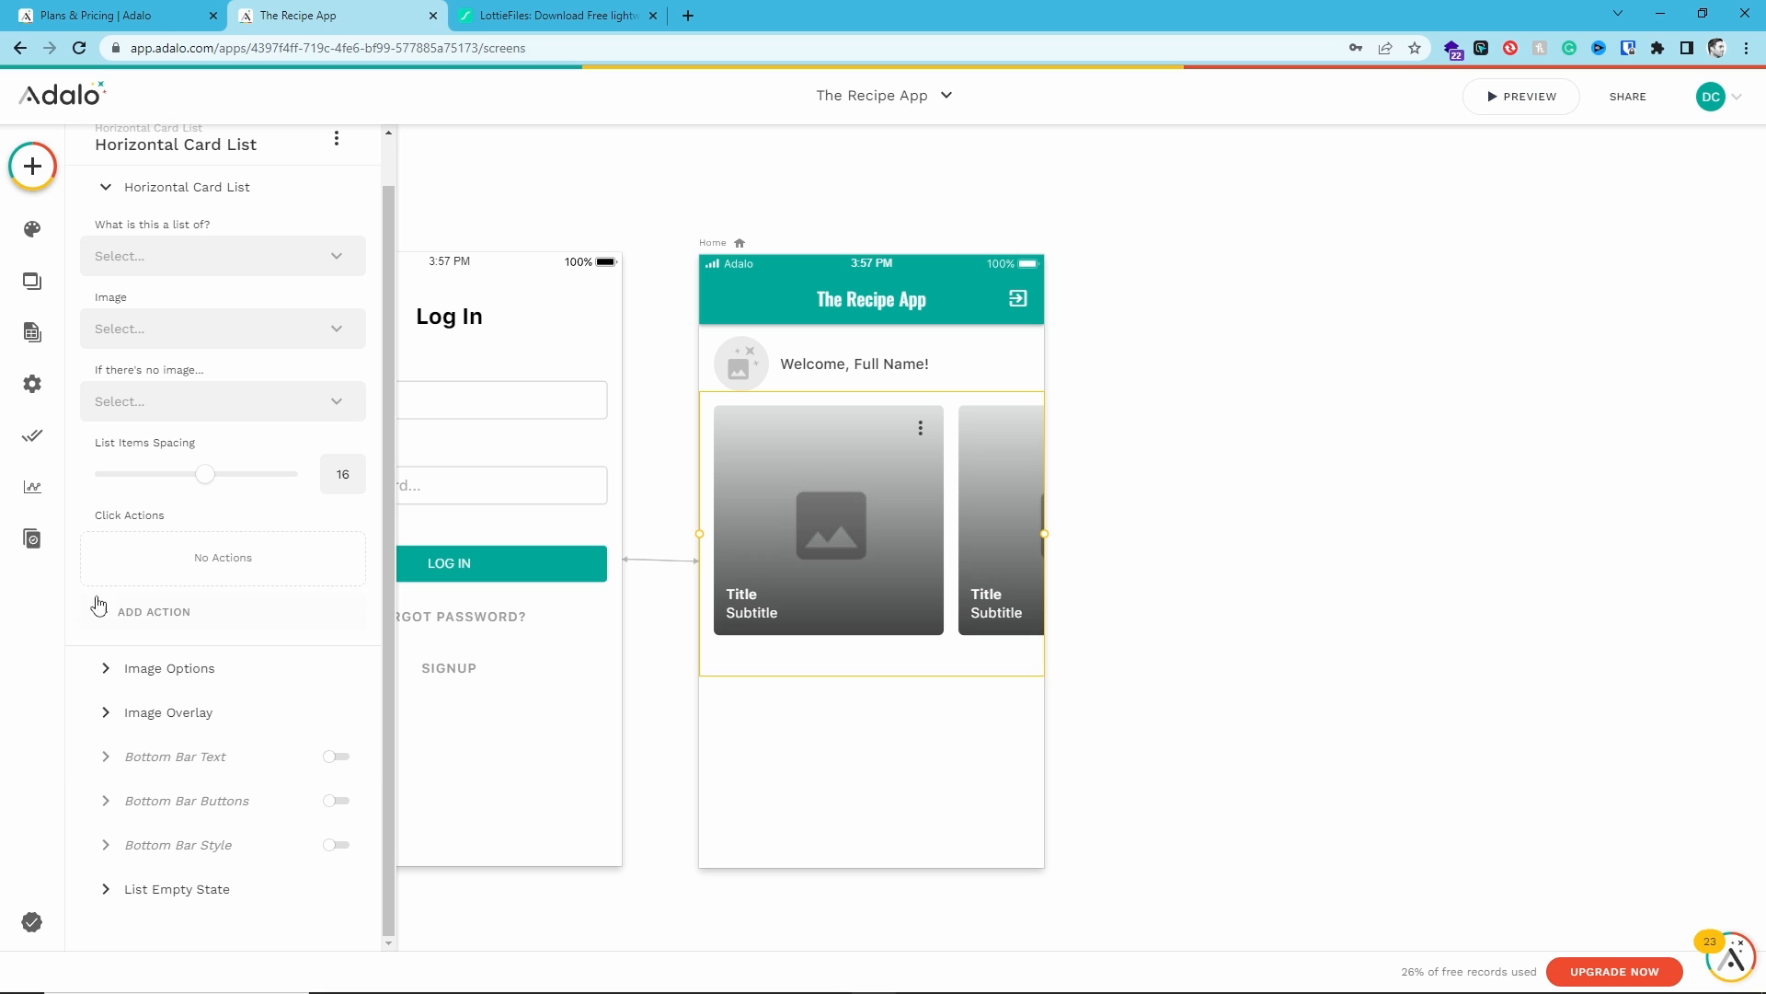
{"action": "left_click", "coordinate": [196, 664]}
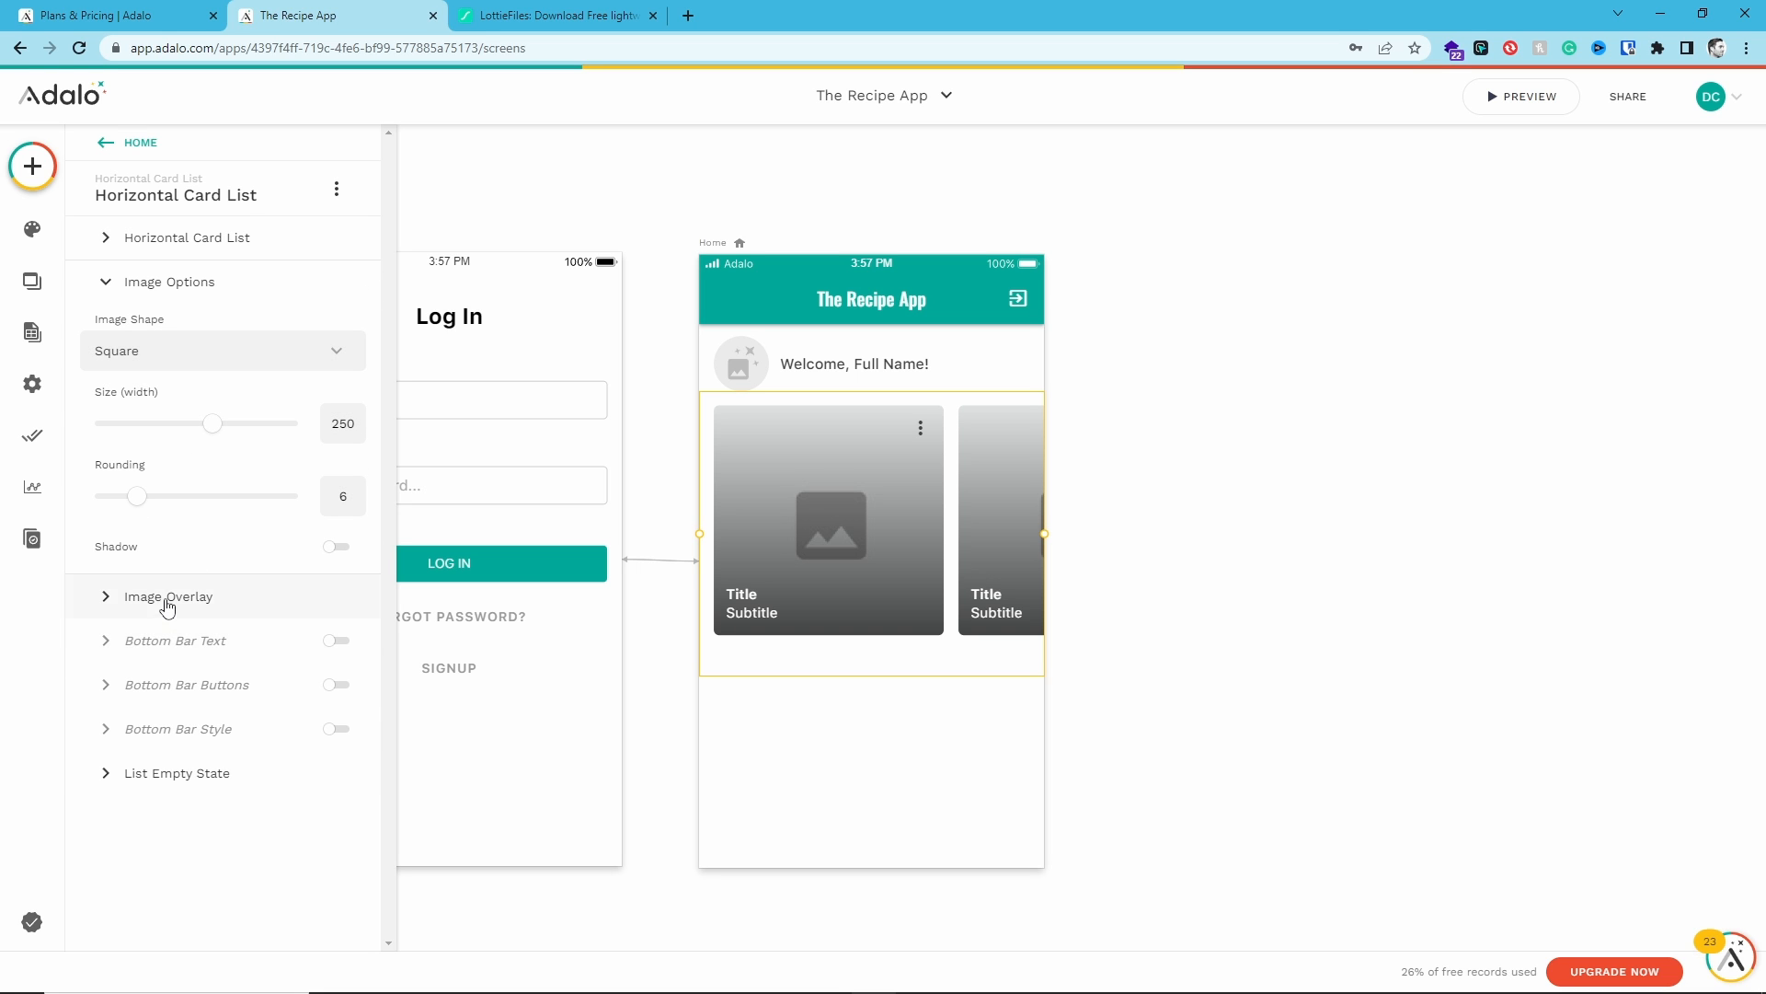
{"action": "left_click", "coordinate": [166, 604]}
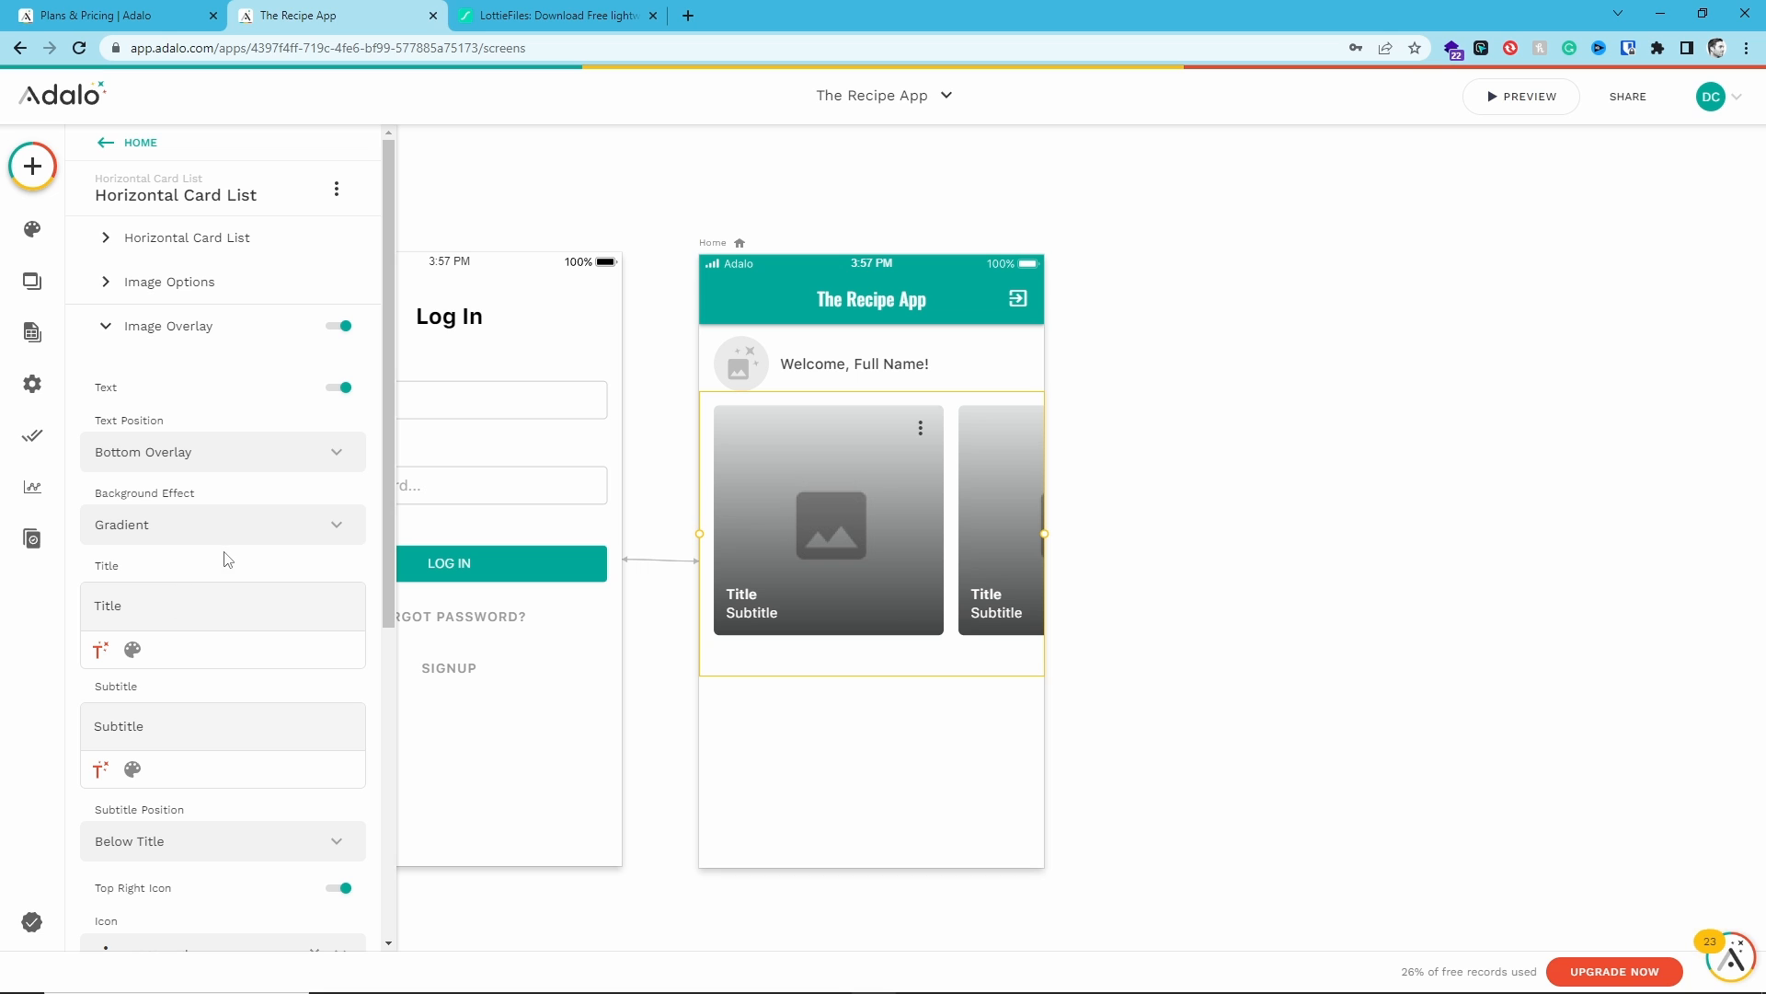
{"action": "scroll", "coordinate": [227, 561], "scroll_direction": "down", "scroll_amount": 3}
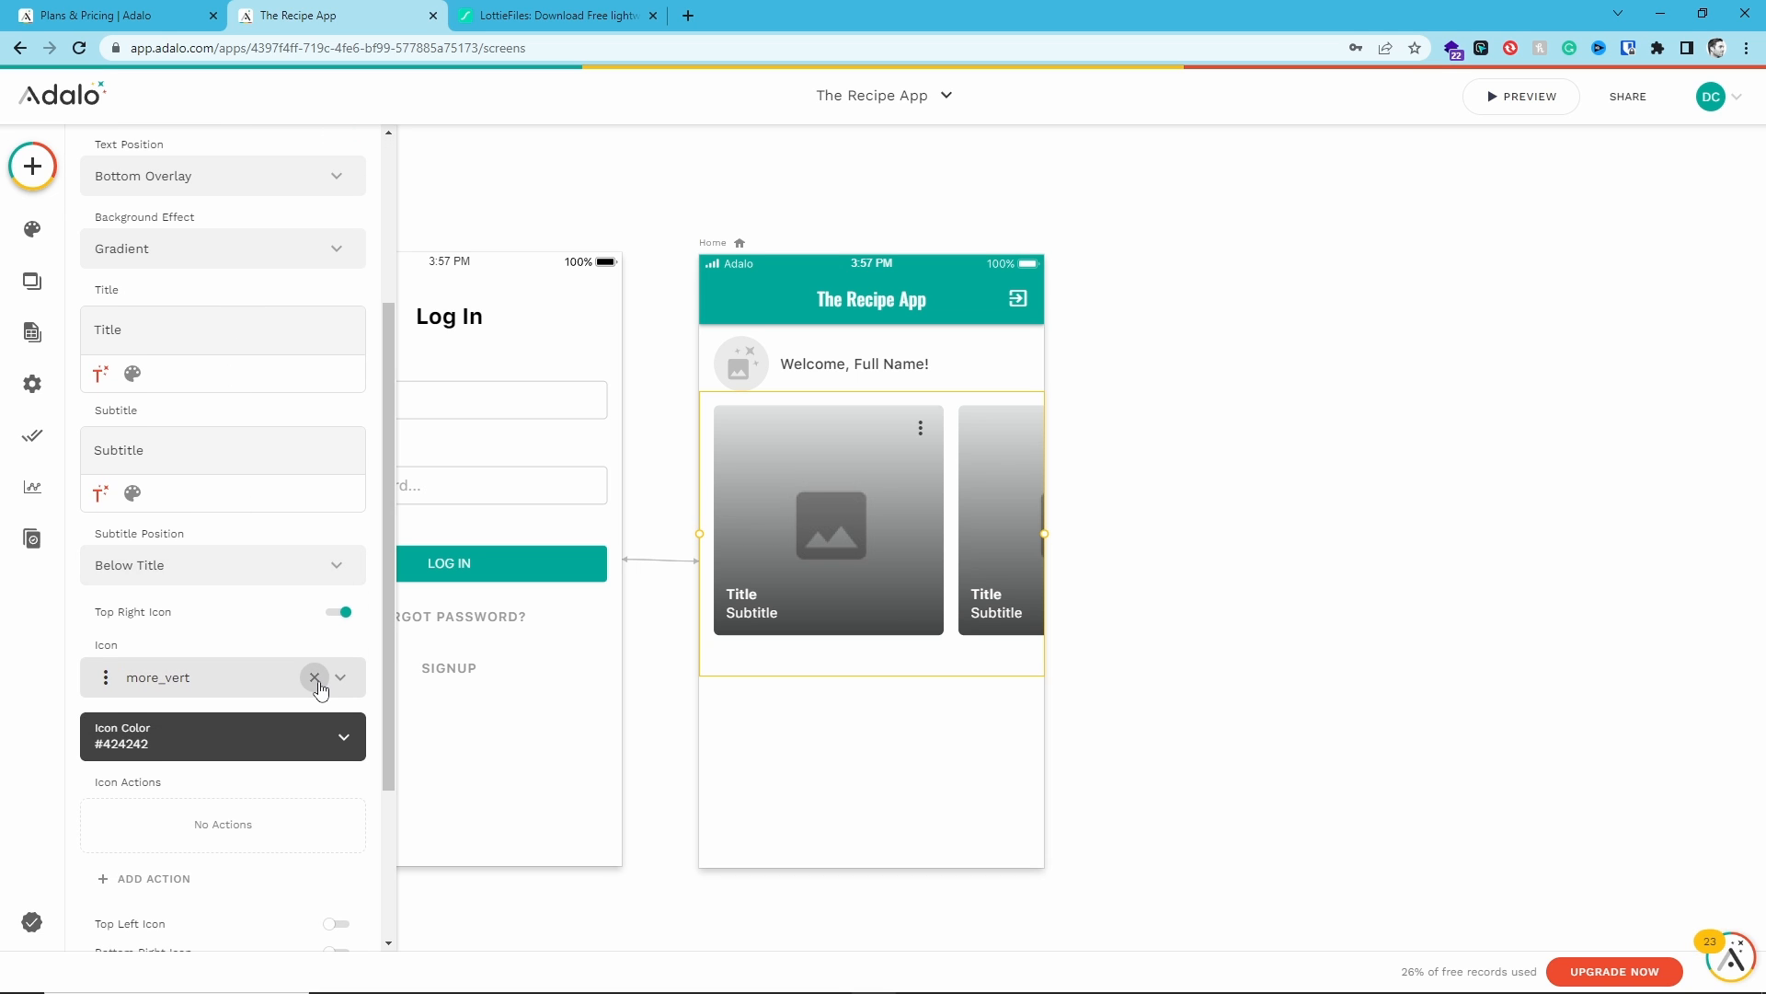
{"action": "left_click", "coordinate": [315, 680]}
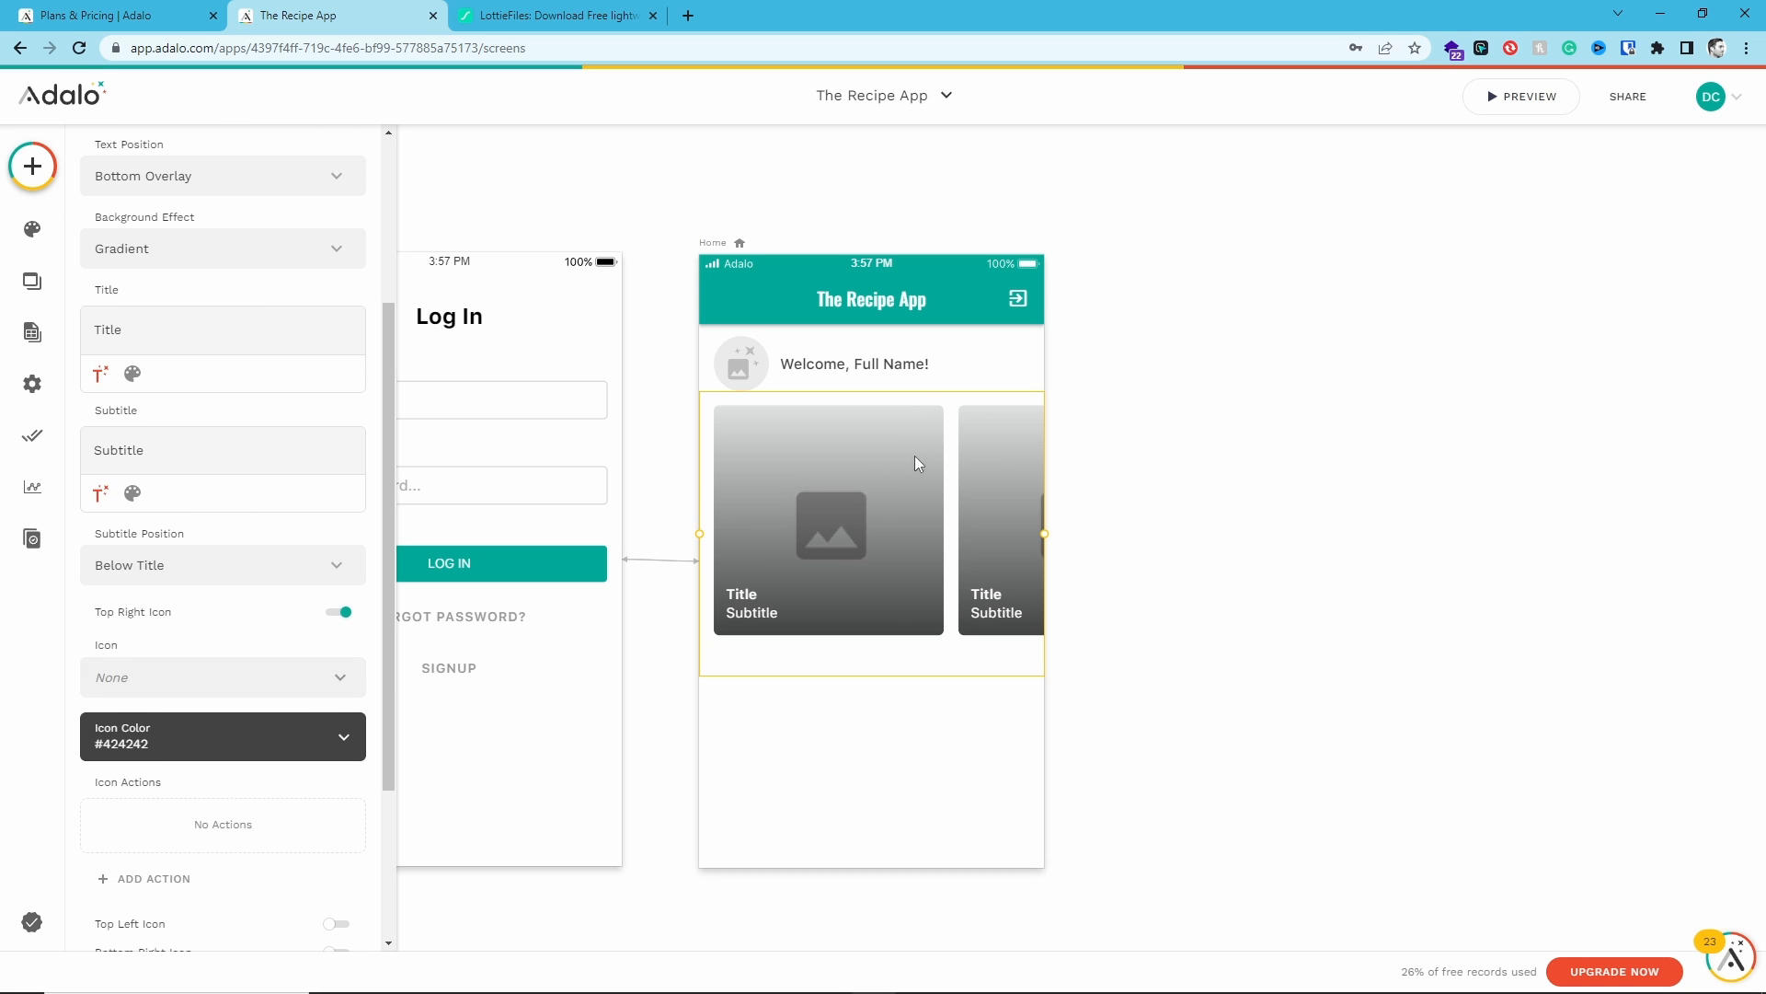
{"action": "double_click", "coordinate": [102, 451]}
{"action": "key", "text": "BackSpace"}
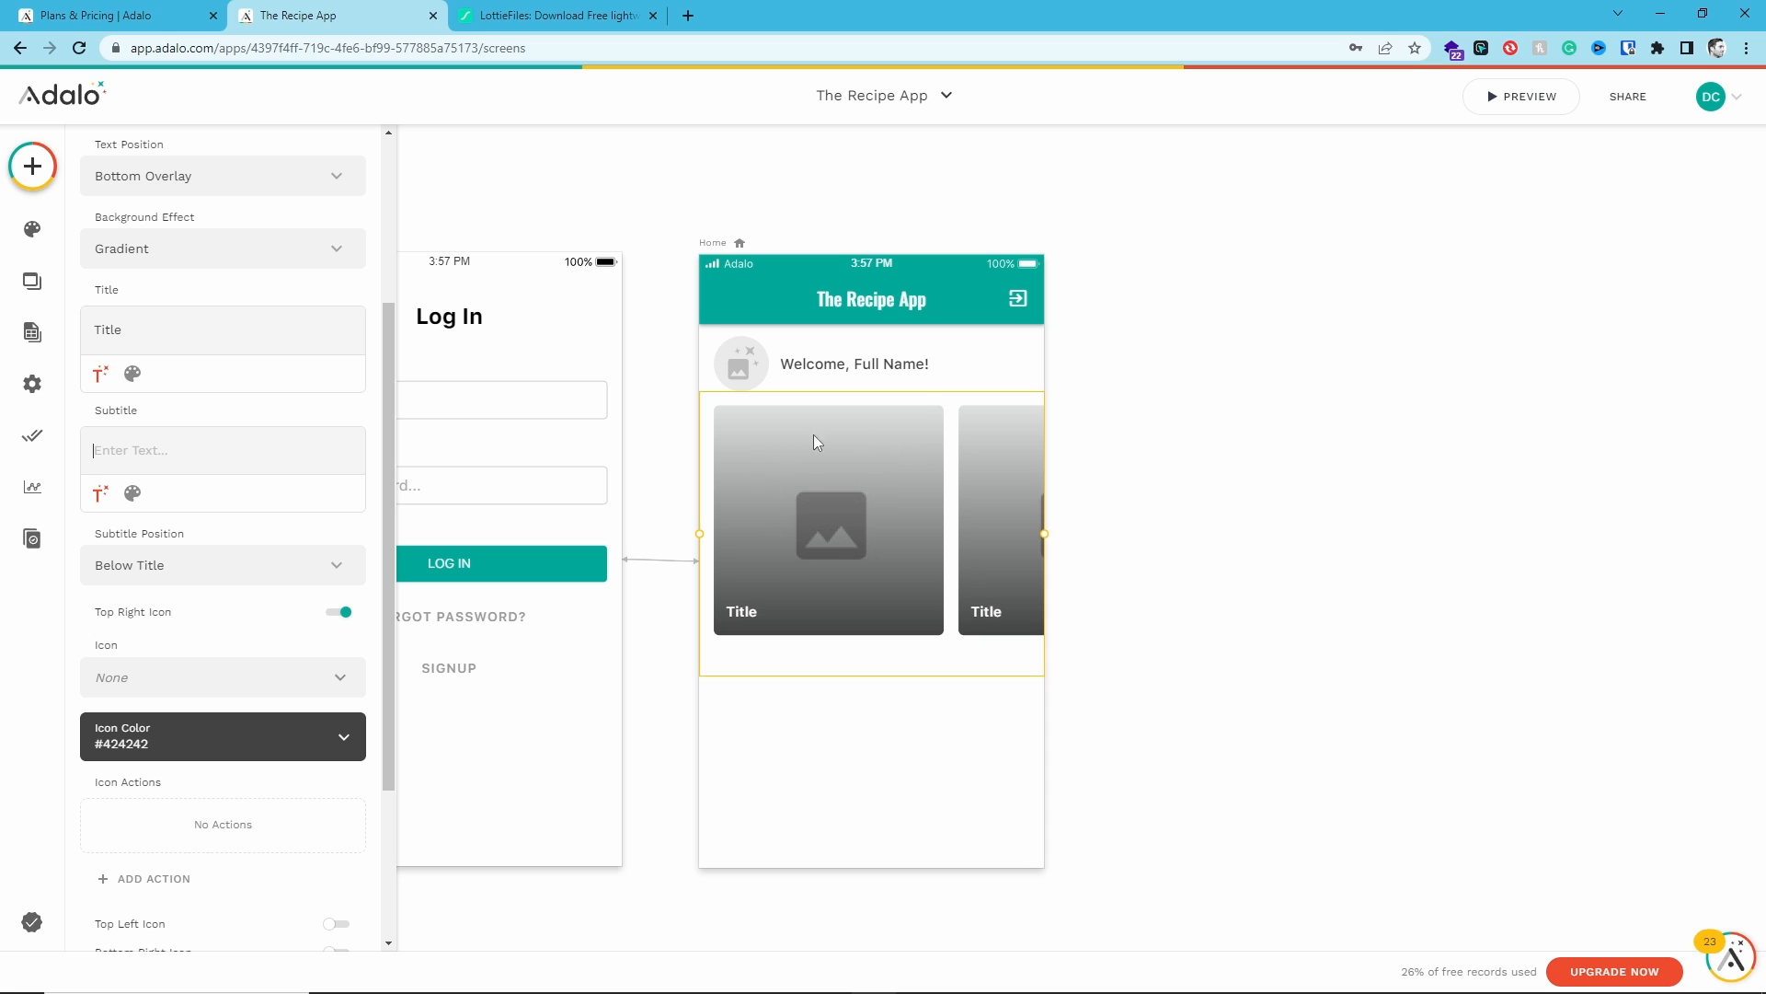
{"action": "left_click", "coordinate": [807, 703]}
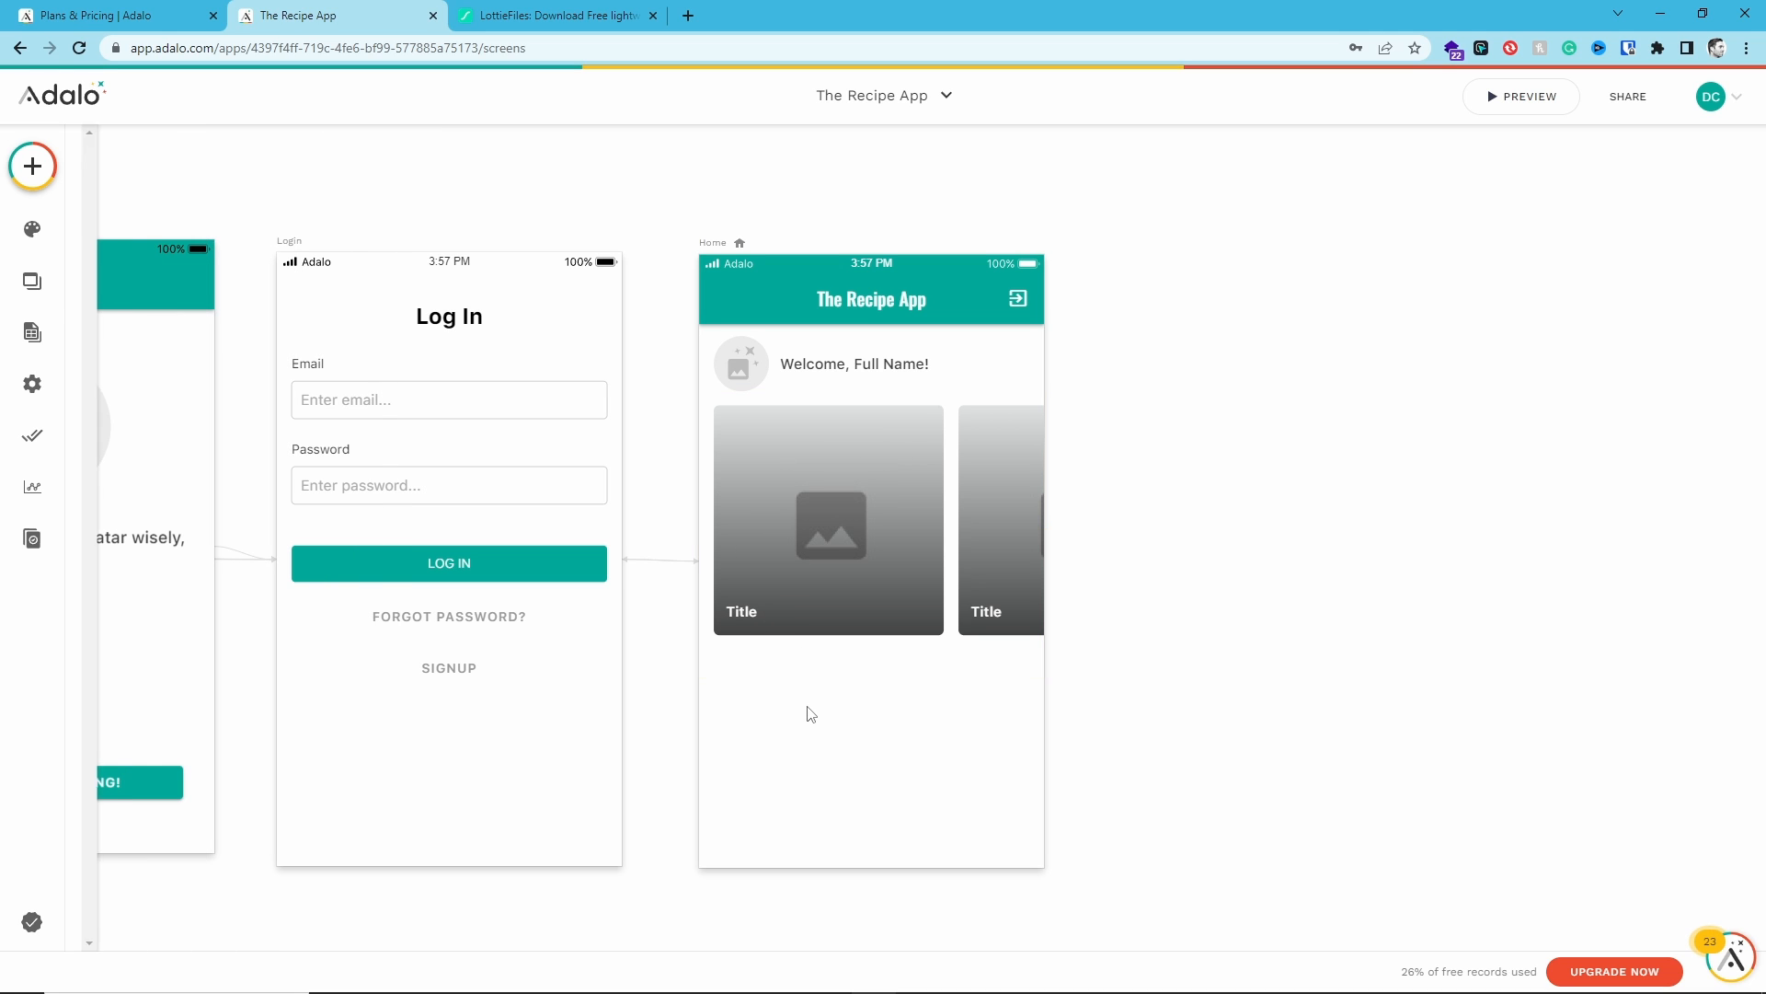
- Create a new database collection named Categories
{"action": "left_click", "coordinate": [32, 334]}
{"action": "left_click", "coordinate": [106, 339]}
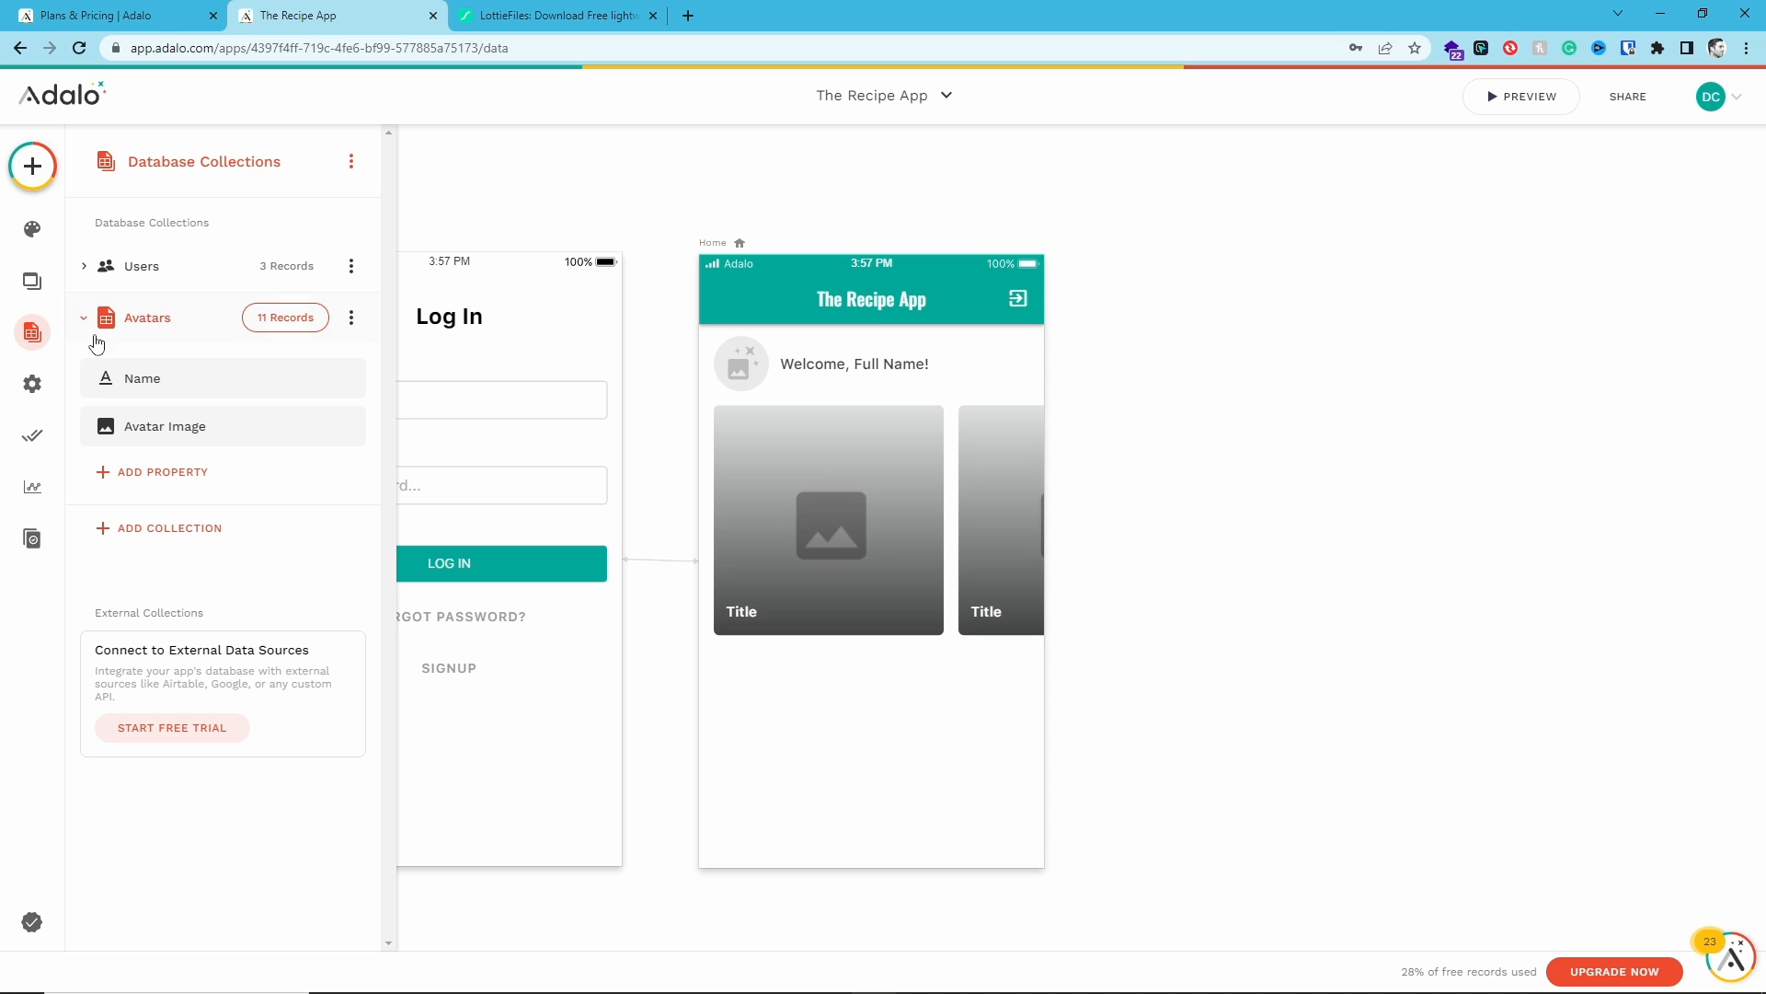
{"action": "left_click", "coordinate": [104, 337]}
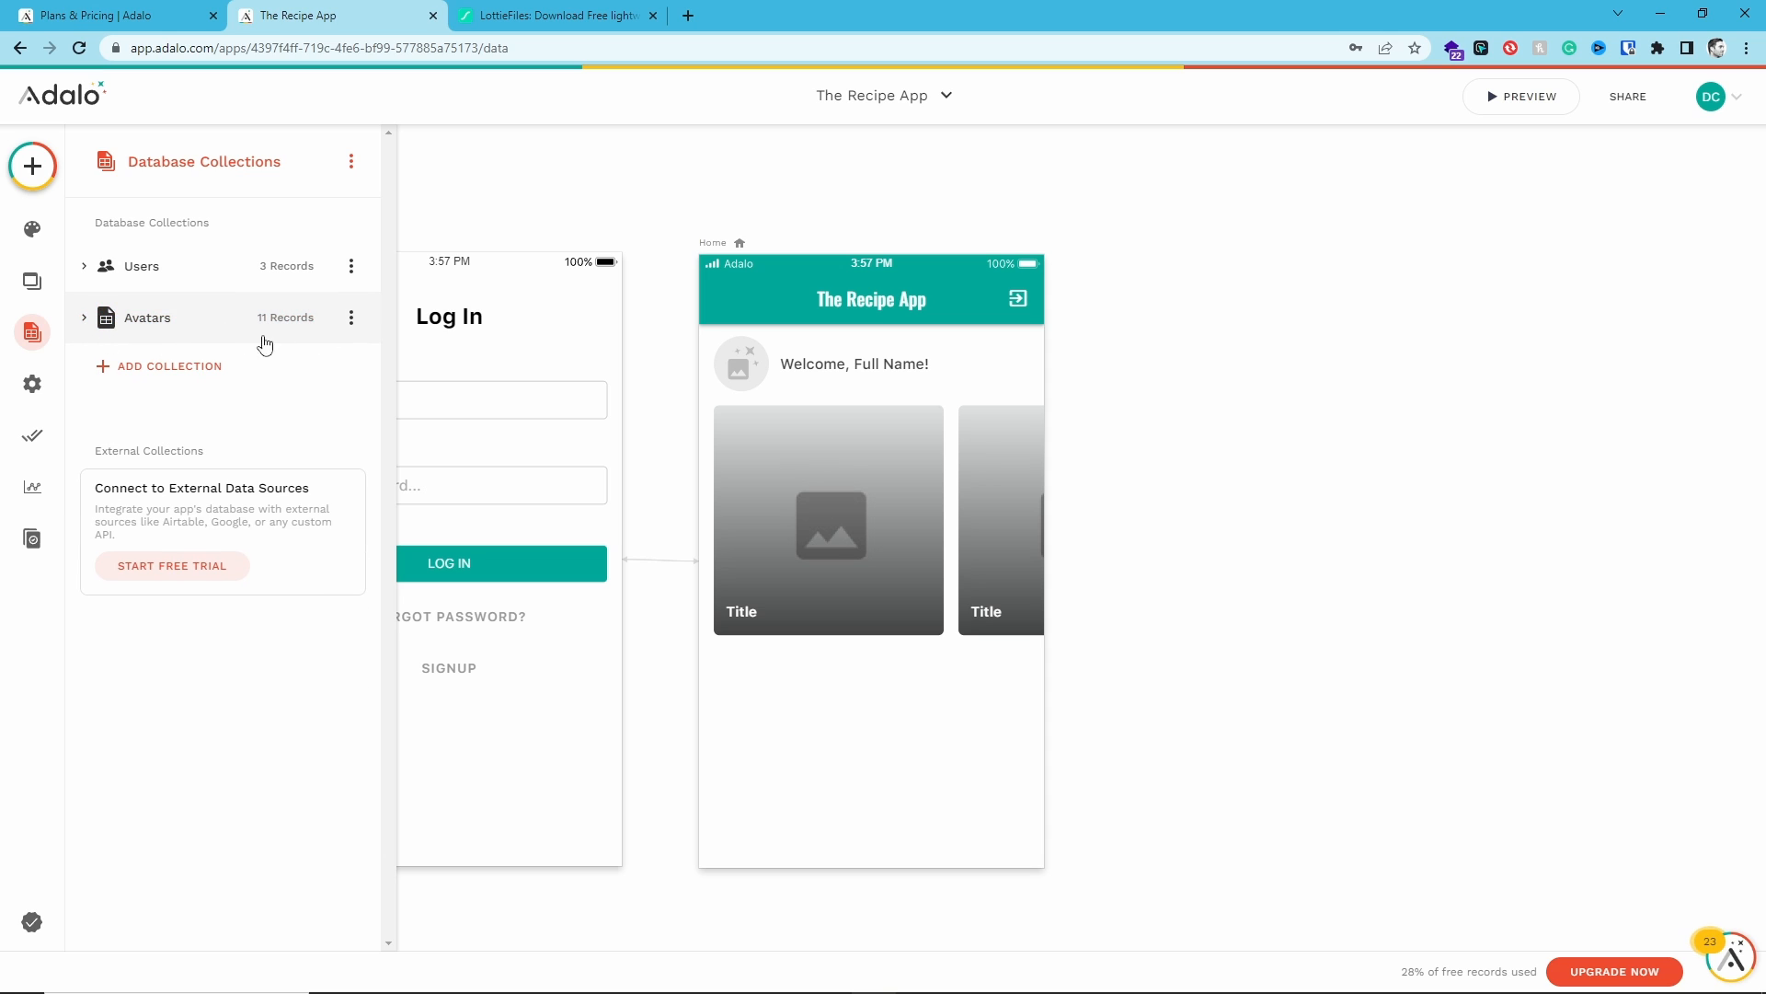
{"action": "left_click", "coordinate": [168, 371]}
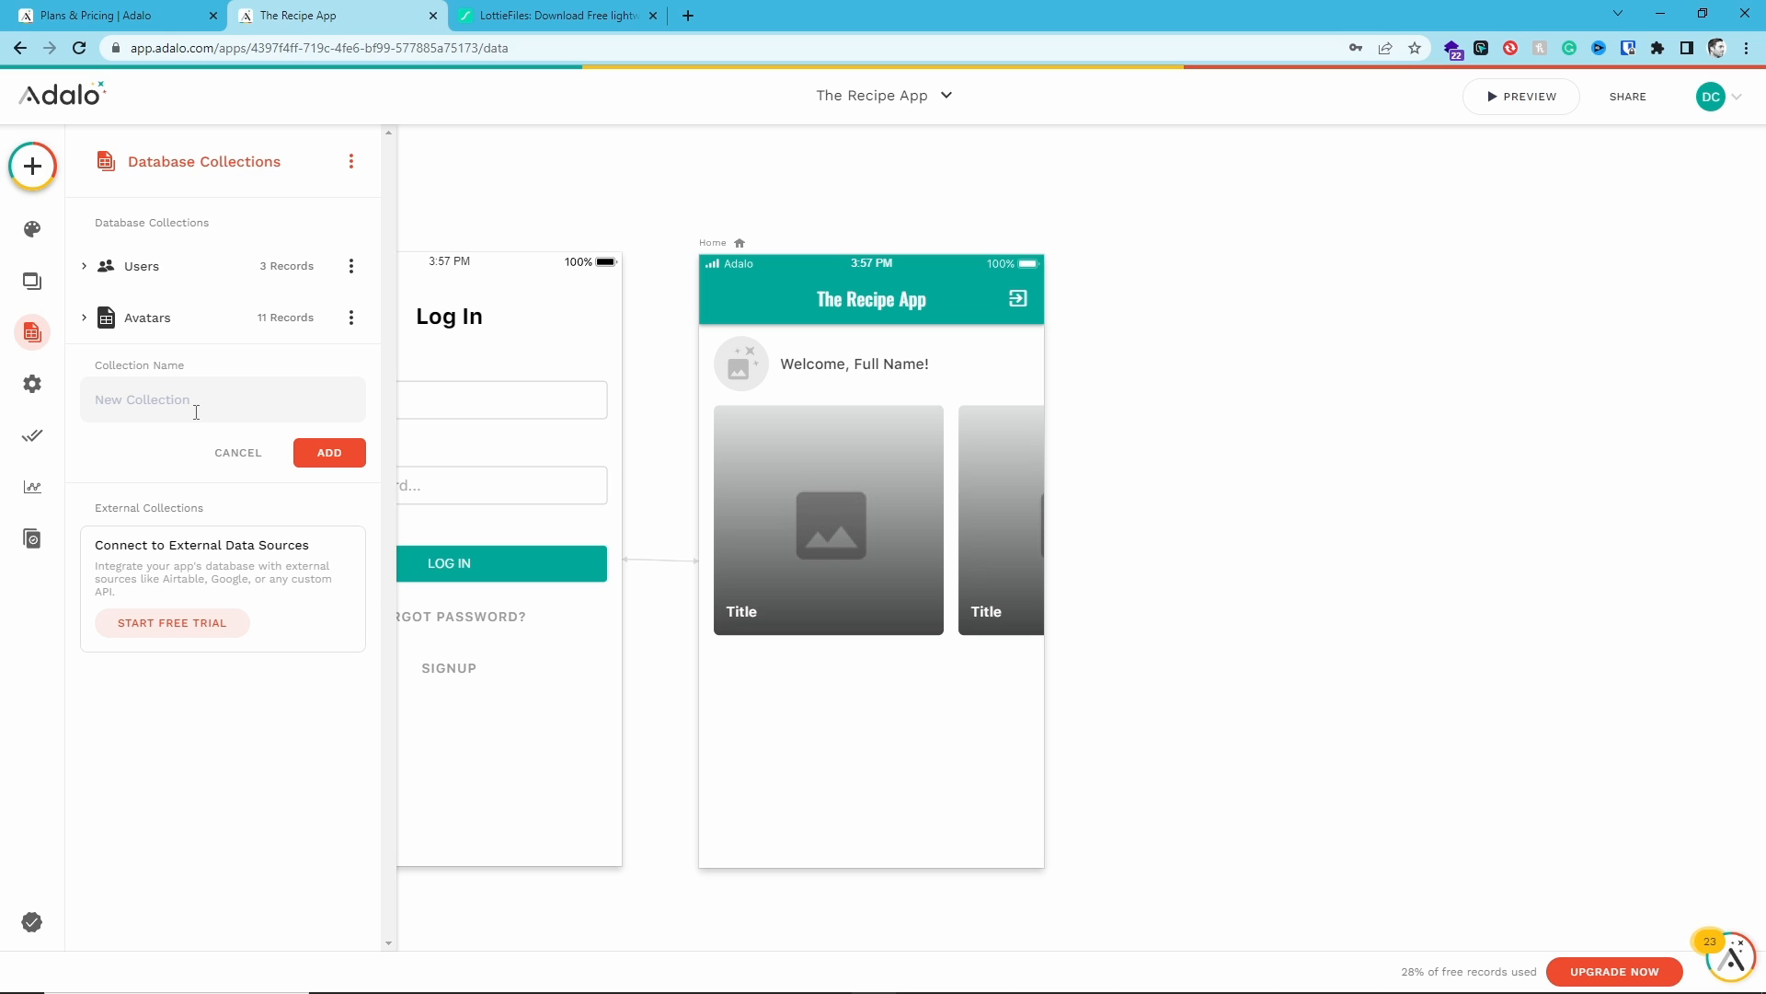
{"action": "type", "text": "C"}
{"action": "type", "text": "tegories"}
{"action": "left_click", "coordinate": [348, 452]}
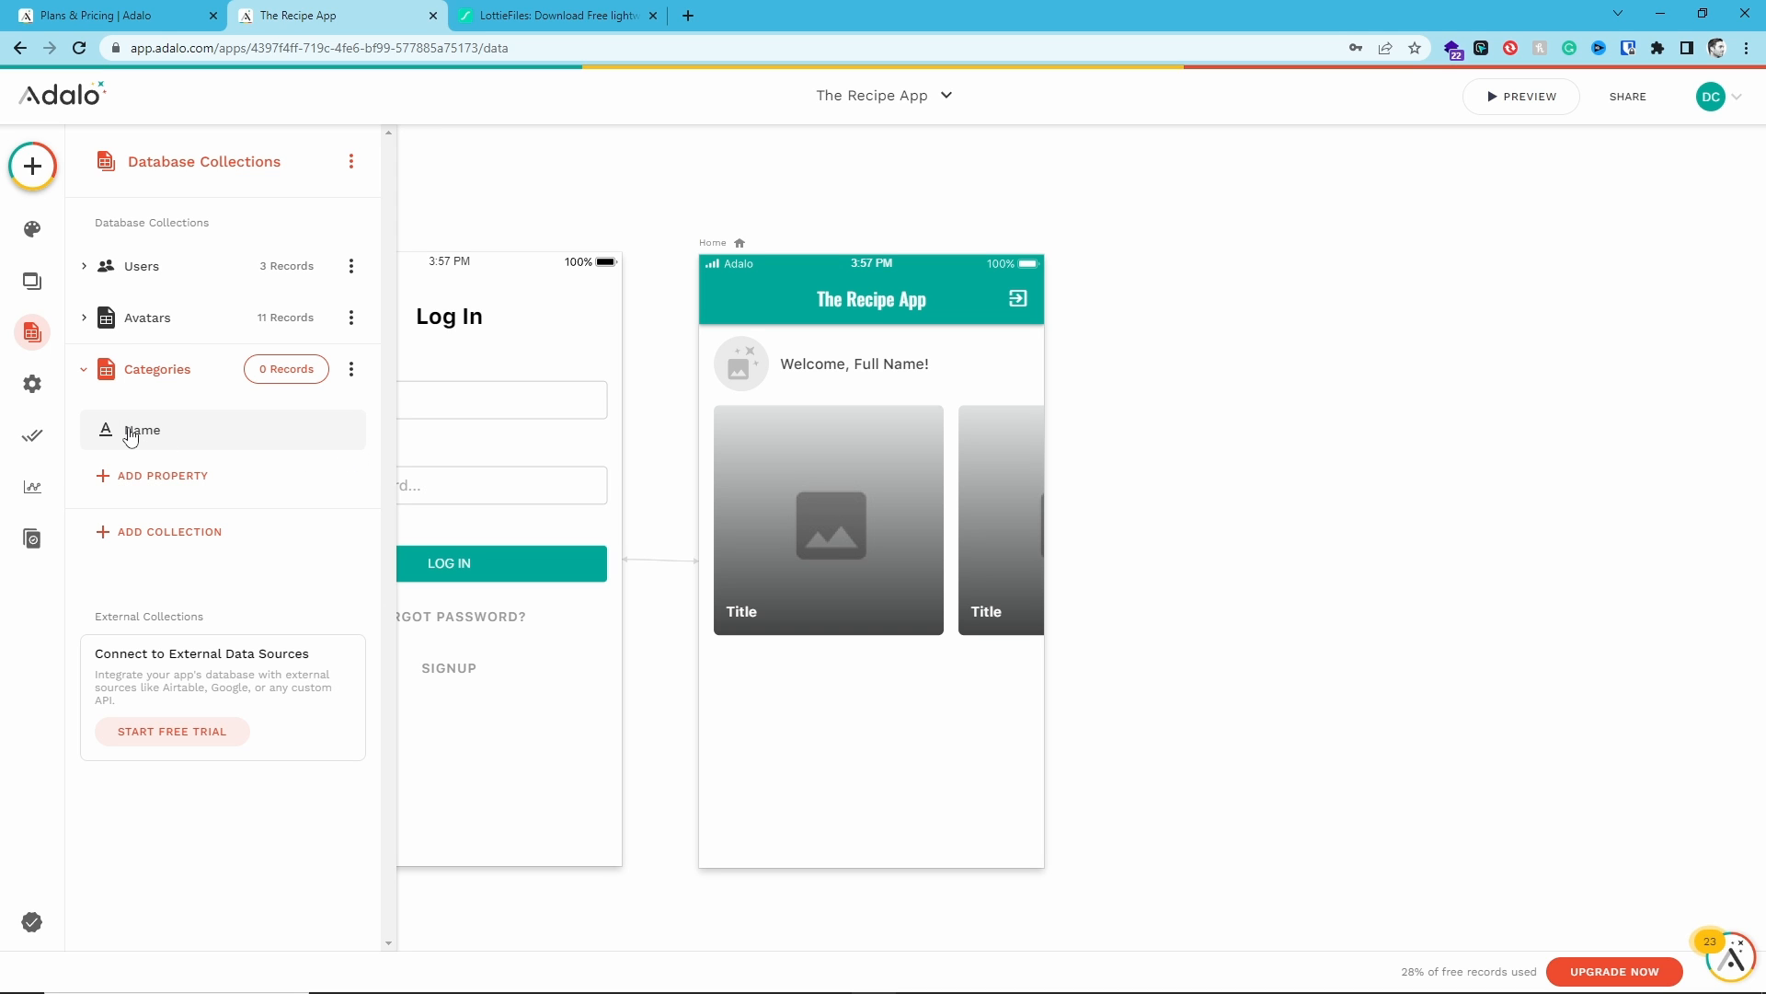
- Add an Image-type property named Image to the Categories collection
{"action": "left_click", "coordinate": [146, 476]}
{"action": "left_click", "coordinate": [151, 711]}
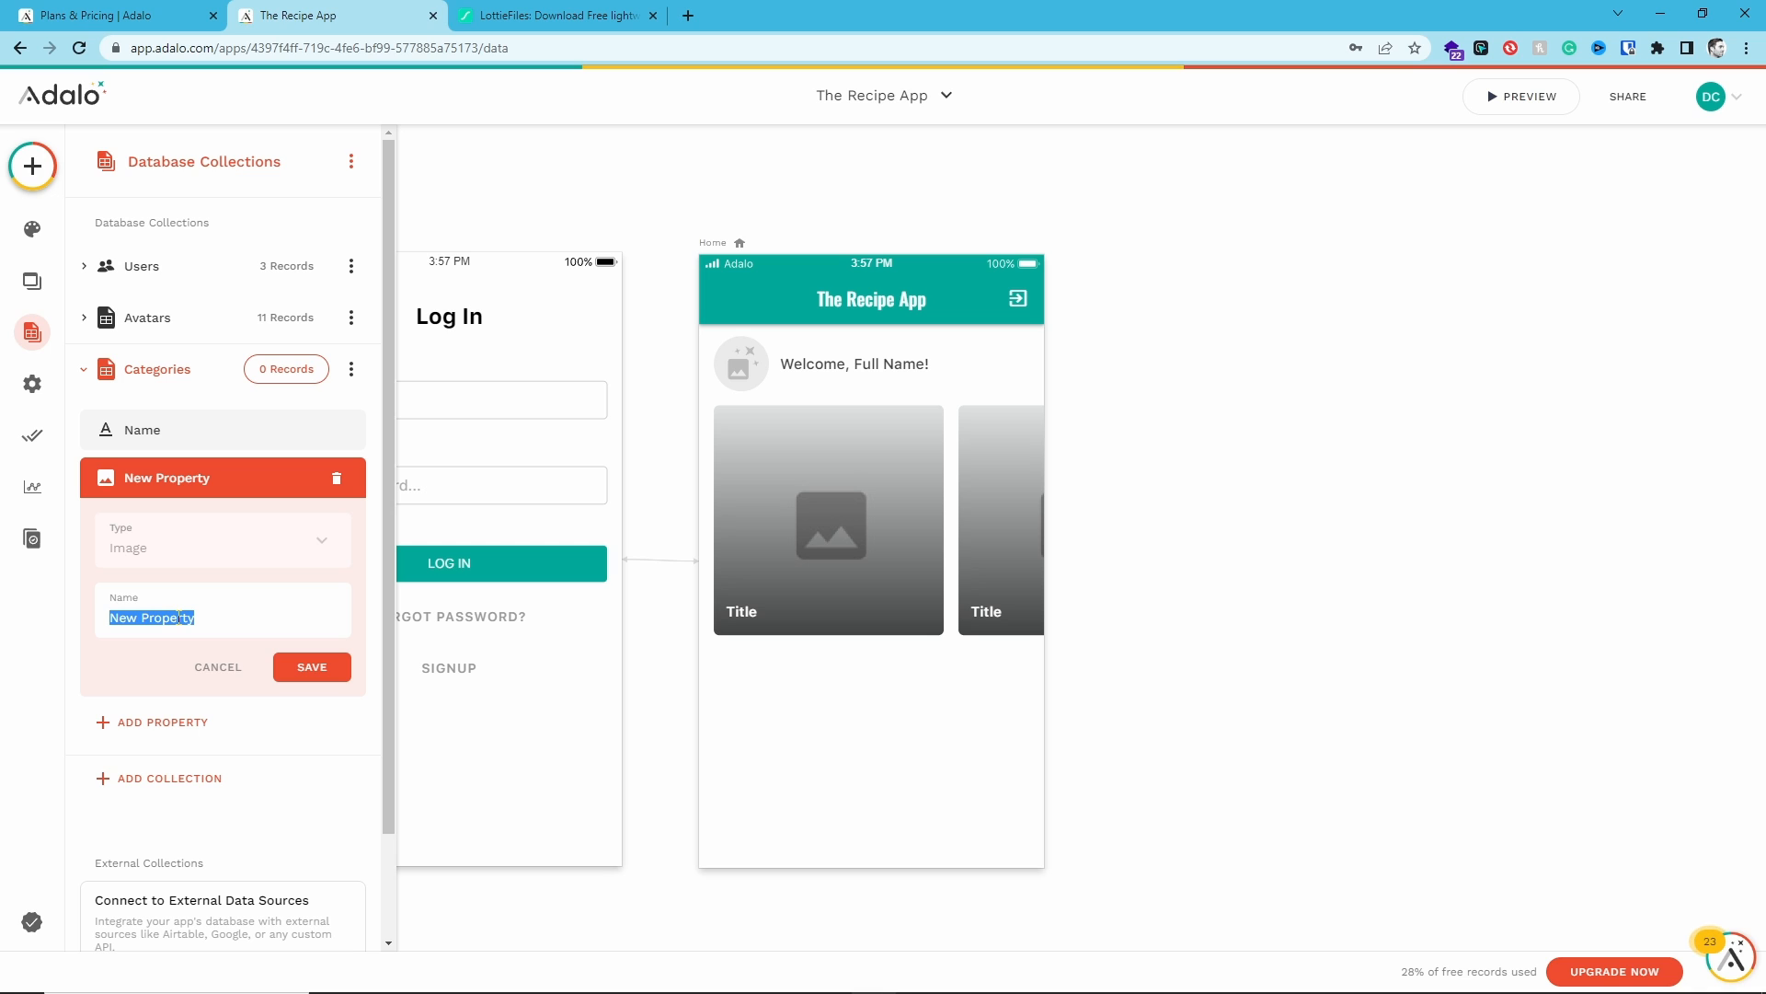
{"action": "type", "text": "Image"}
{"action": "left_click", "coordinate": [282, 666]}
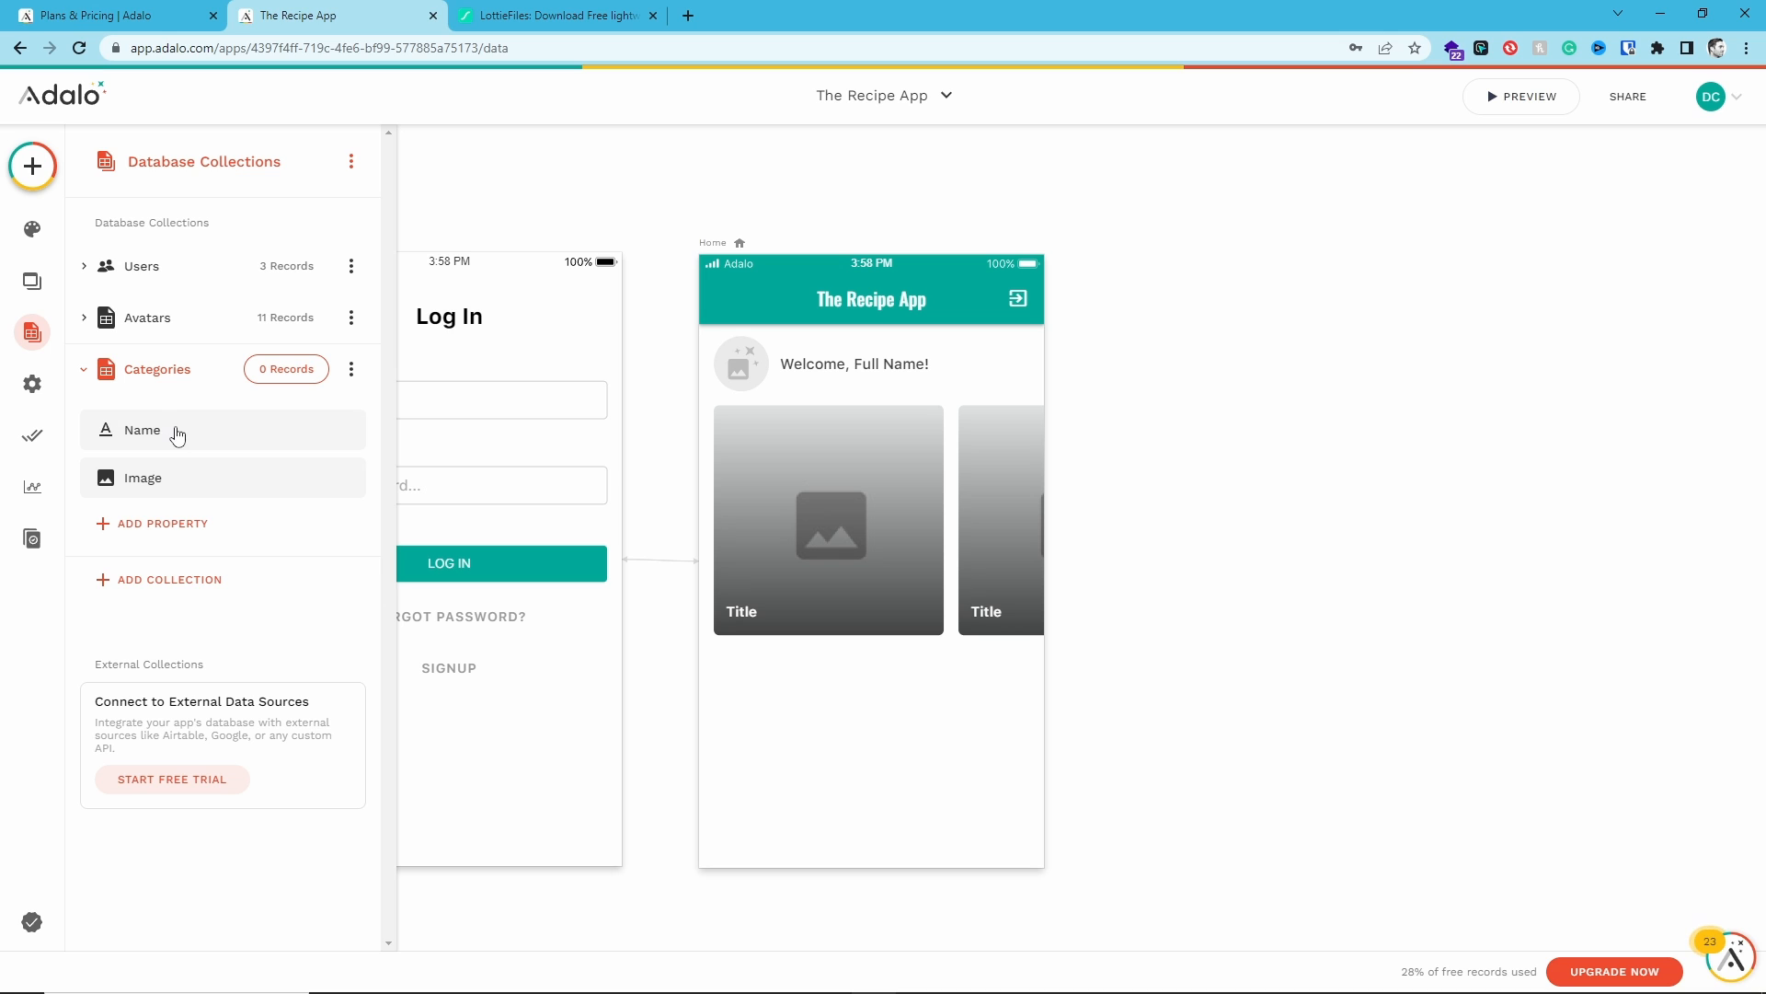
- Set the Horizontal Card List on the Home screen to list Categories
{"action": "left_click", "coordinate": [951, 521]}
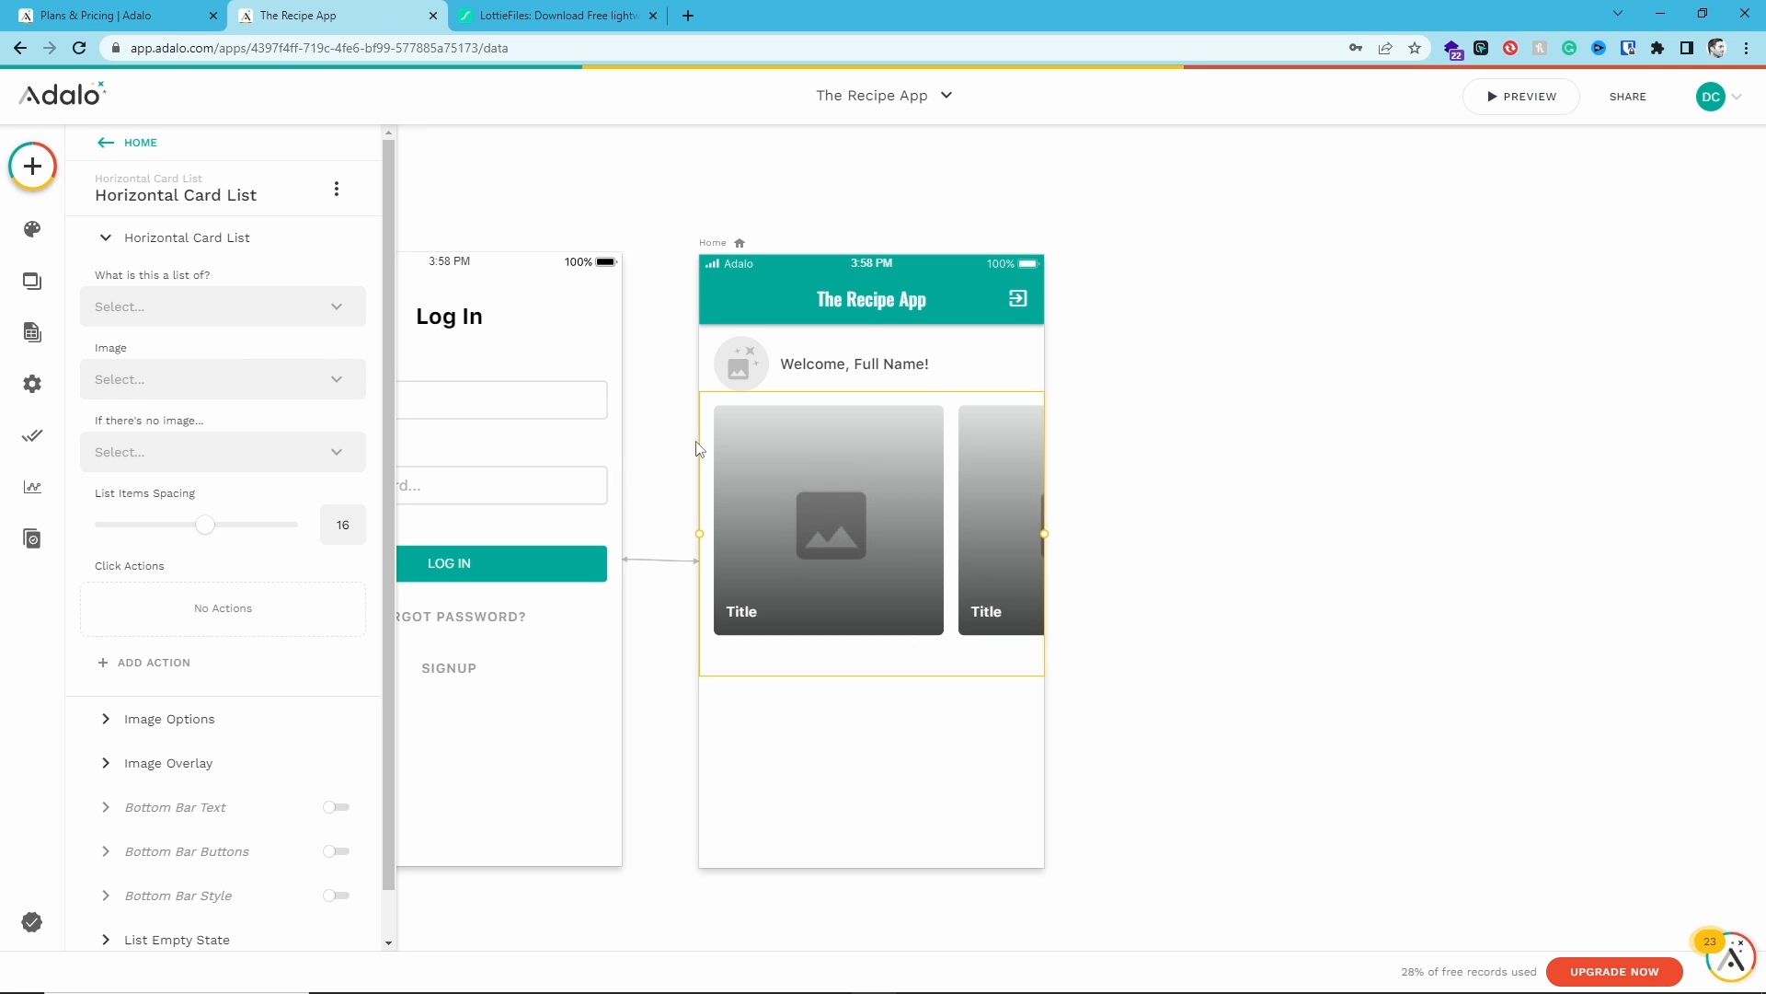
{"action": "left_click", "coordinate": [201, 313]}
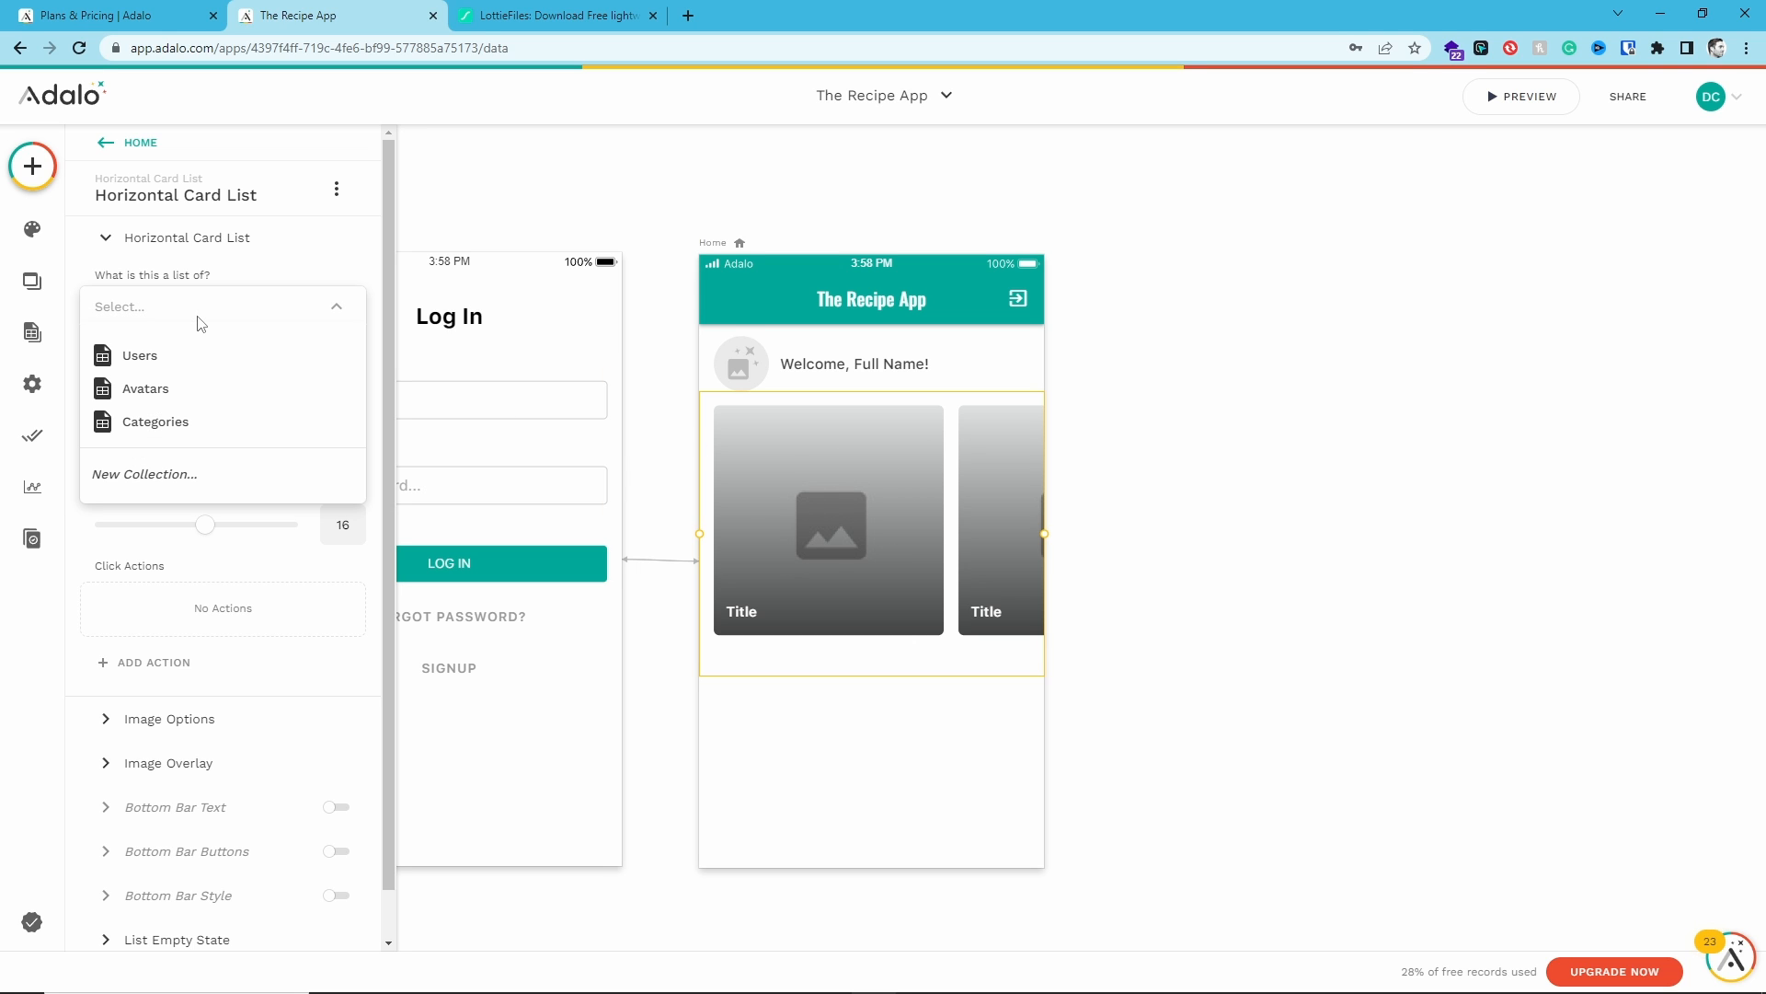
{"action": "left_click", "coordinate": [183, 420]}
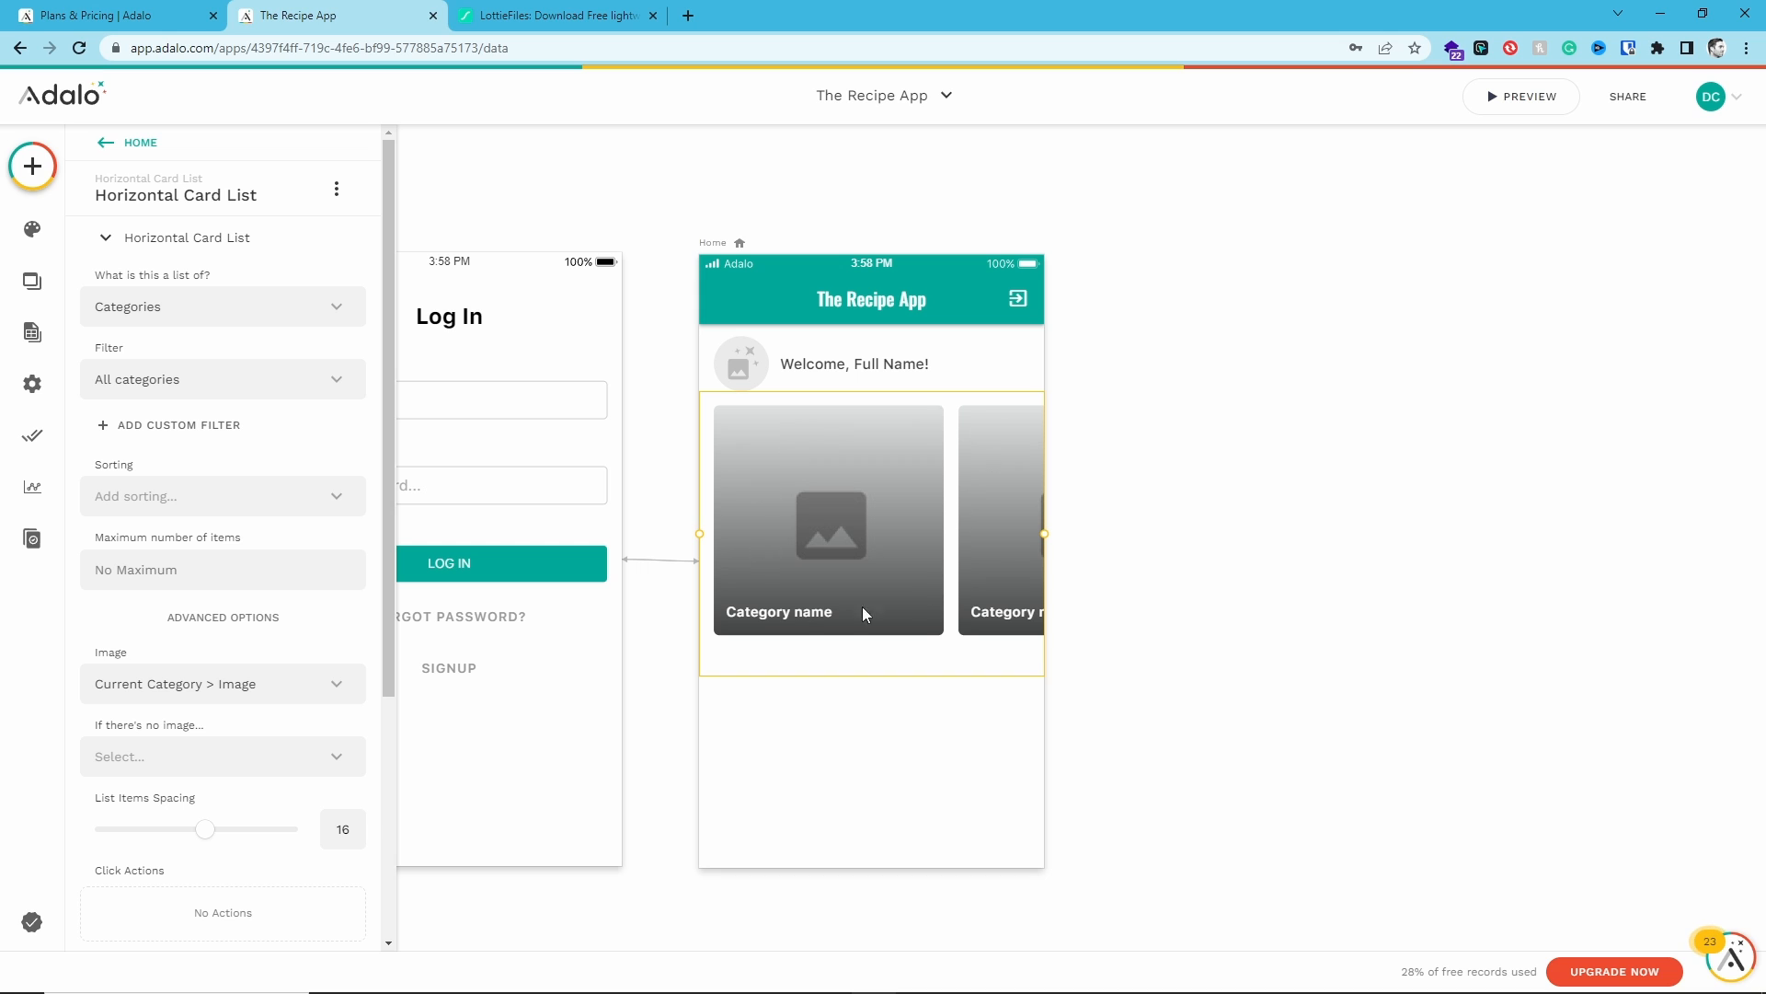
- Look through the card list's Image Options and Image Overlay settings, including the subtitle position choices
{"action": "scroll", "coordinate": [198, 527], "scroll_direction": "down", "scroll_amount": 4}
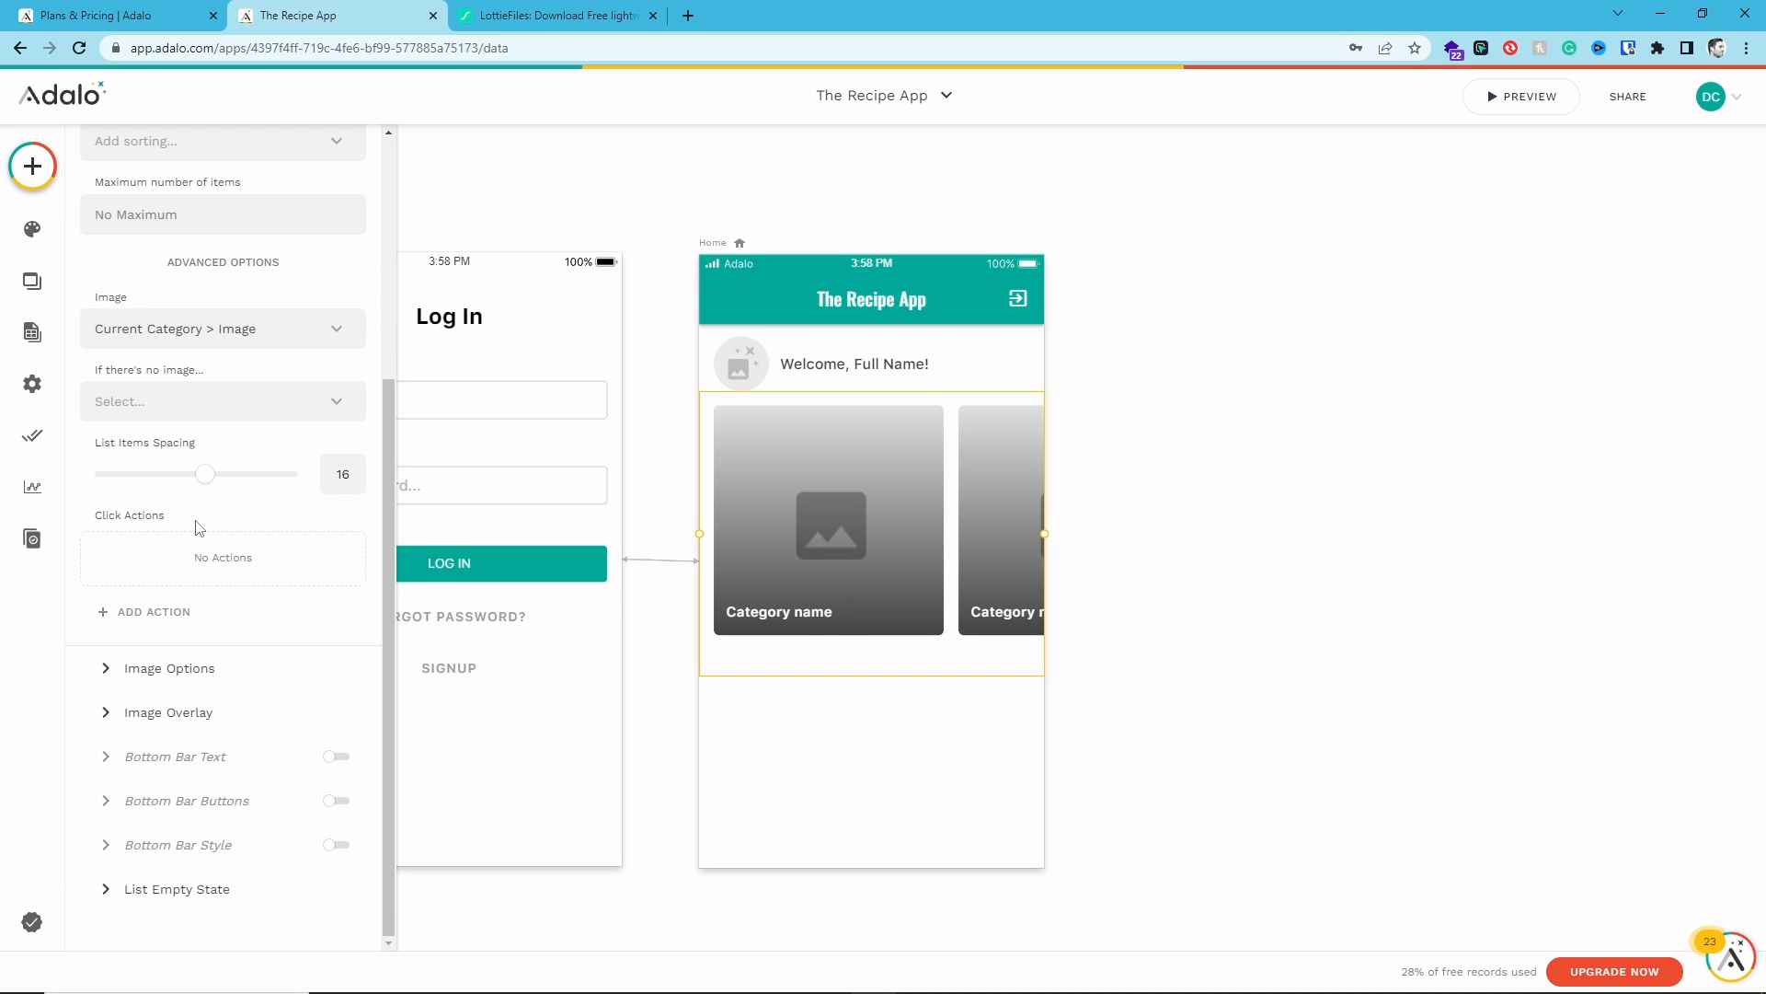
{"action": "left_click", "coordinate": [223, 671]}
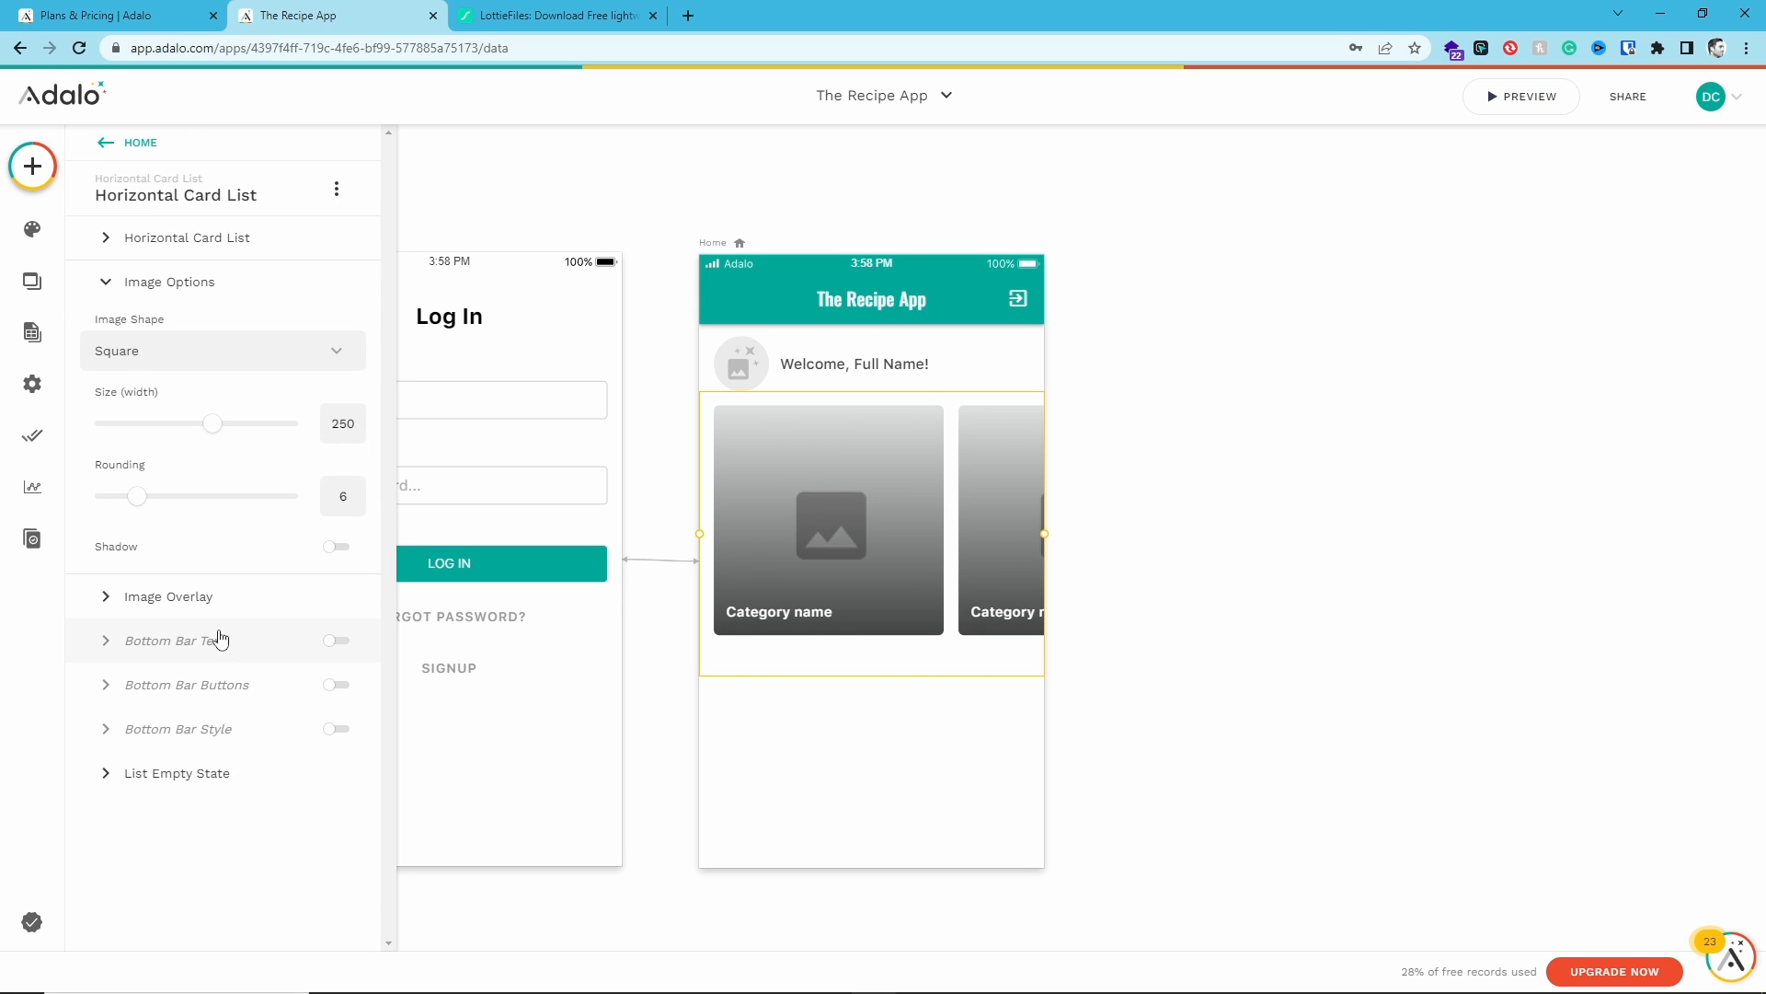
{"action": "left_click", "coordinate": [168, 596]}
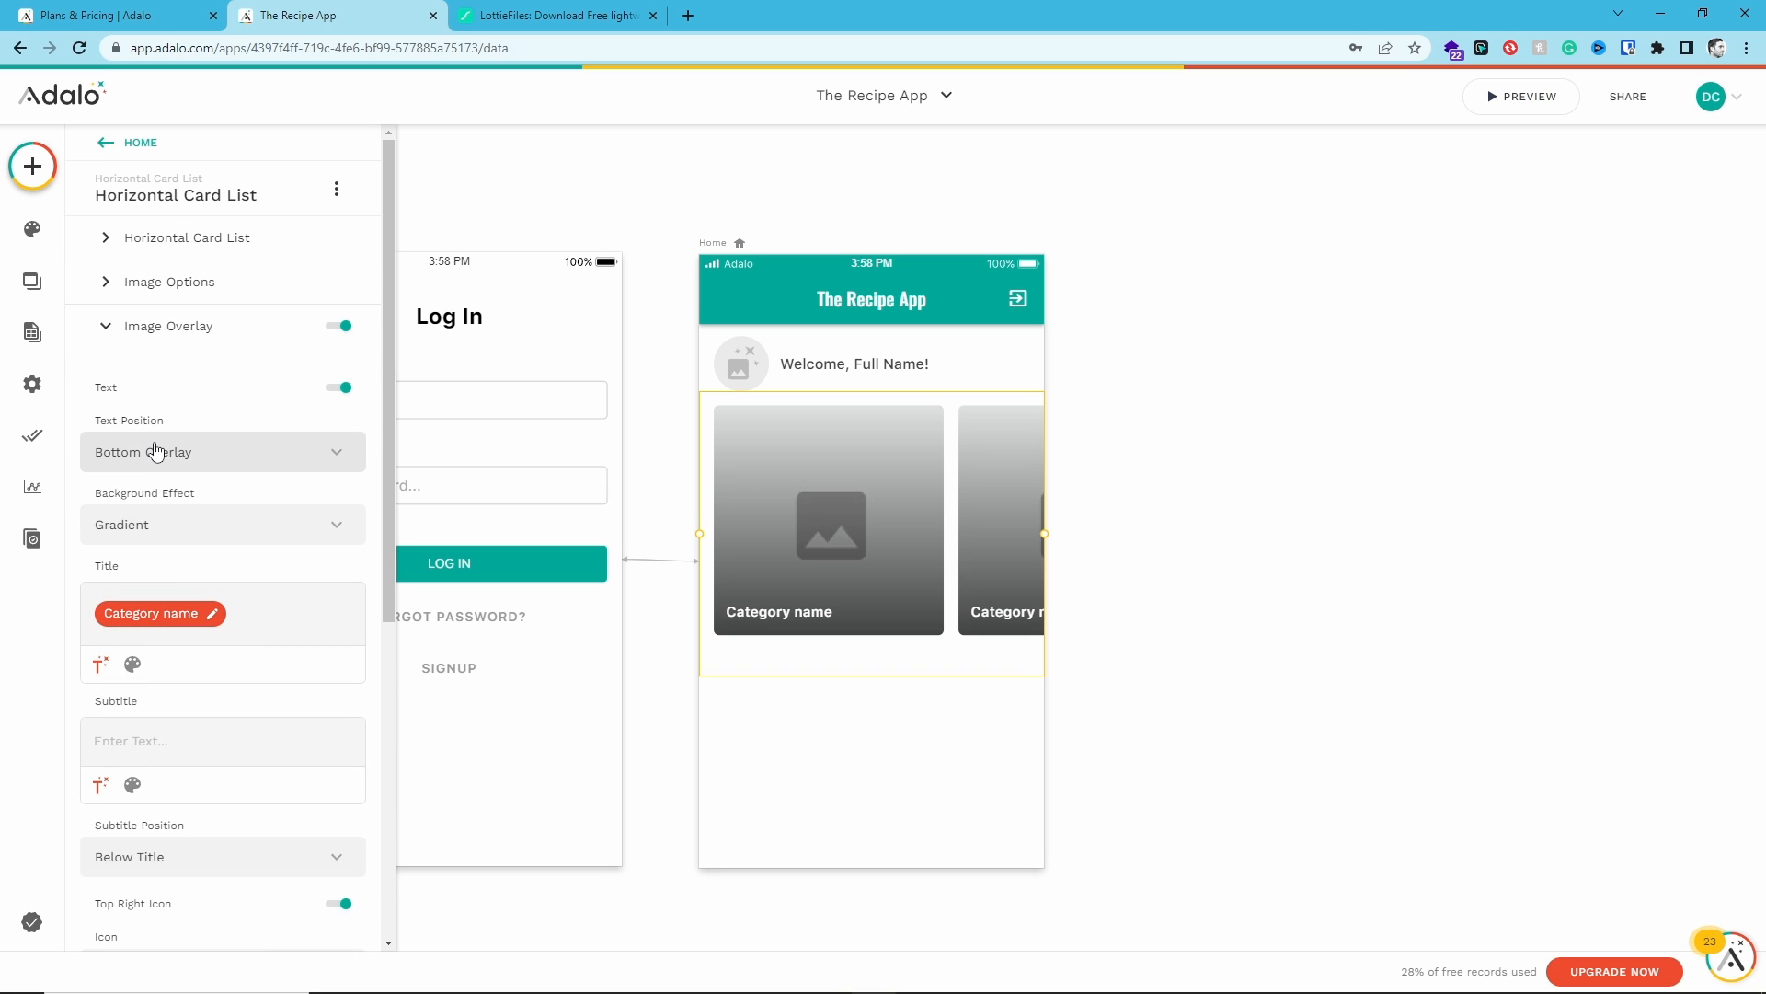
{"action": "scroll", "coordinate": [222, 502], "scroll_direction": "down", "scroll_amount": 1}
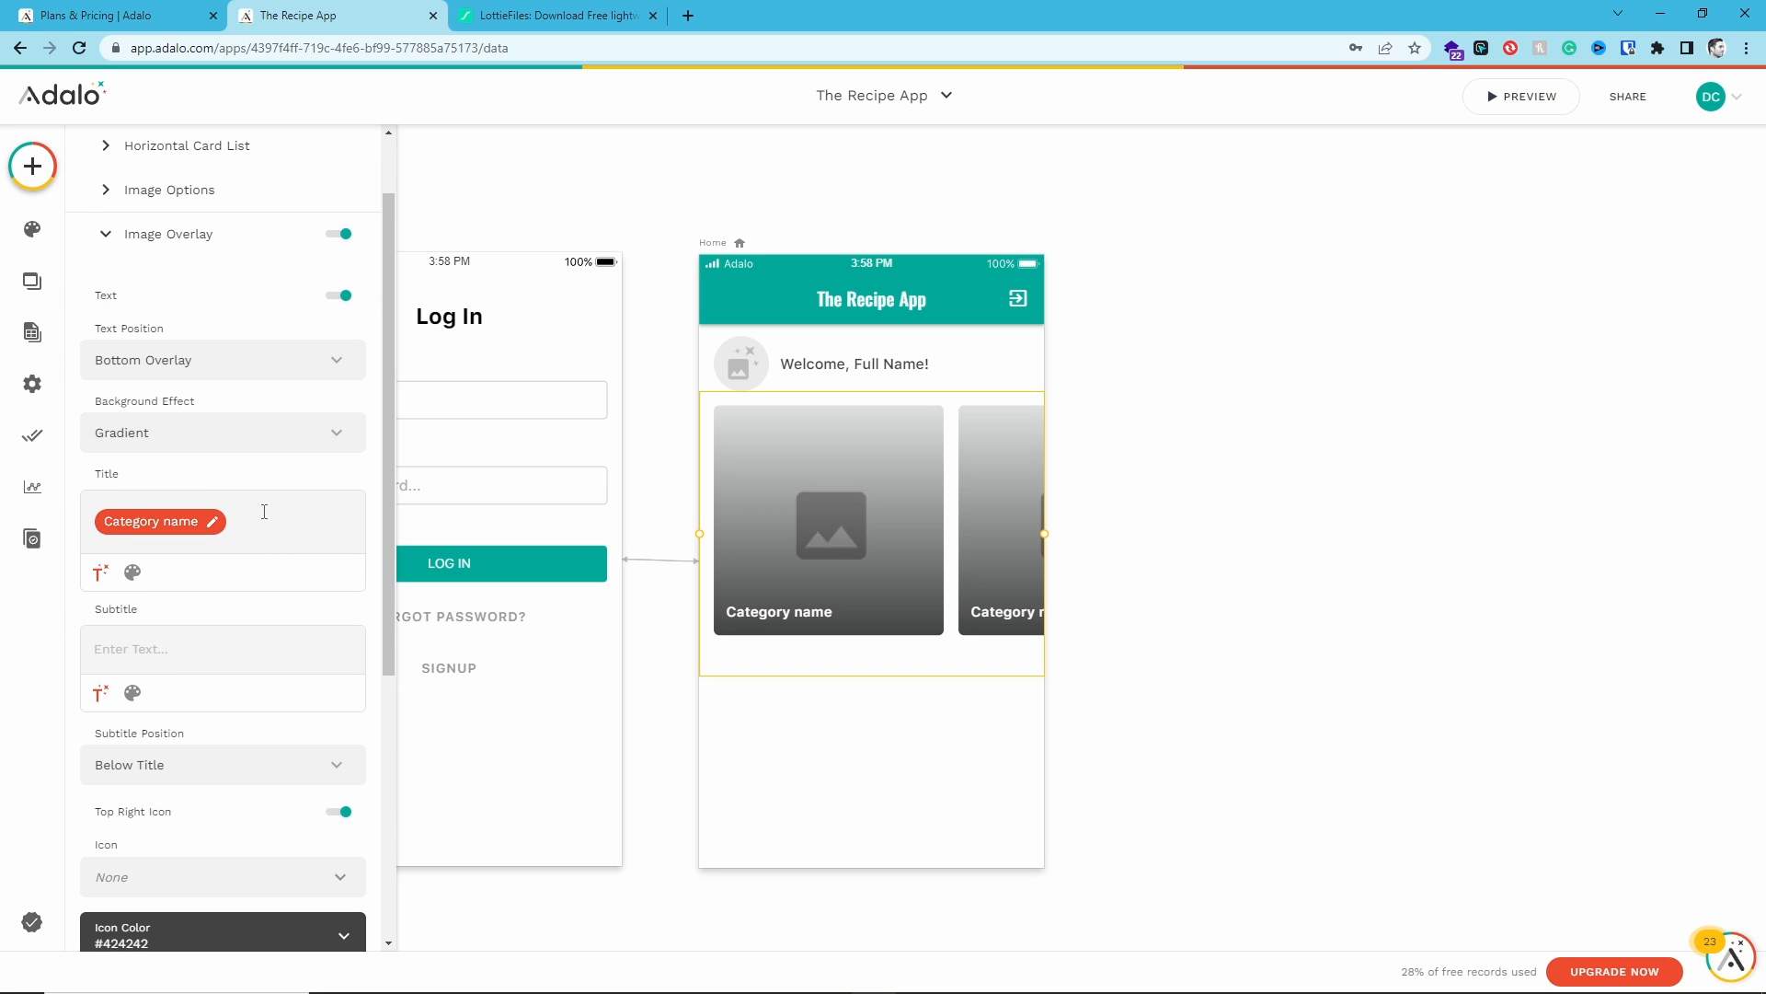
{"action": "scroll", "coordinate": [266, 512], "scroll_direction": "down", "scroll_amount": 1}
{"action": "left_click", "coordinate": [280, 679]}
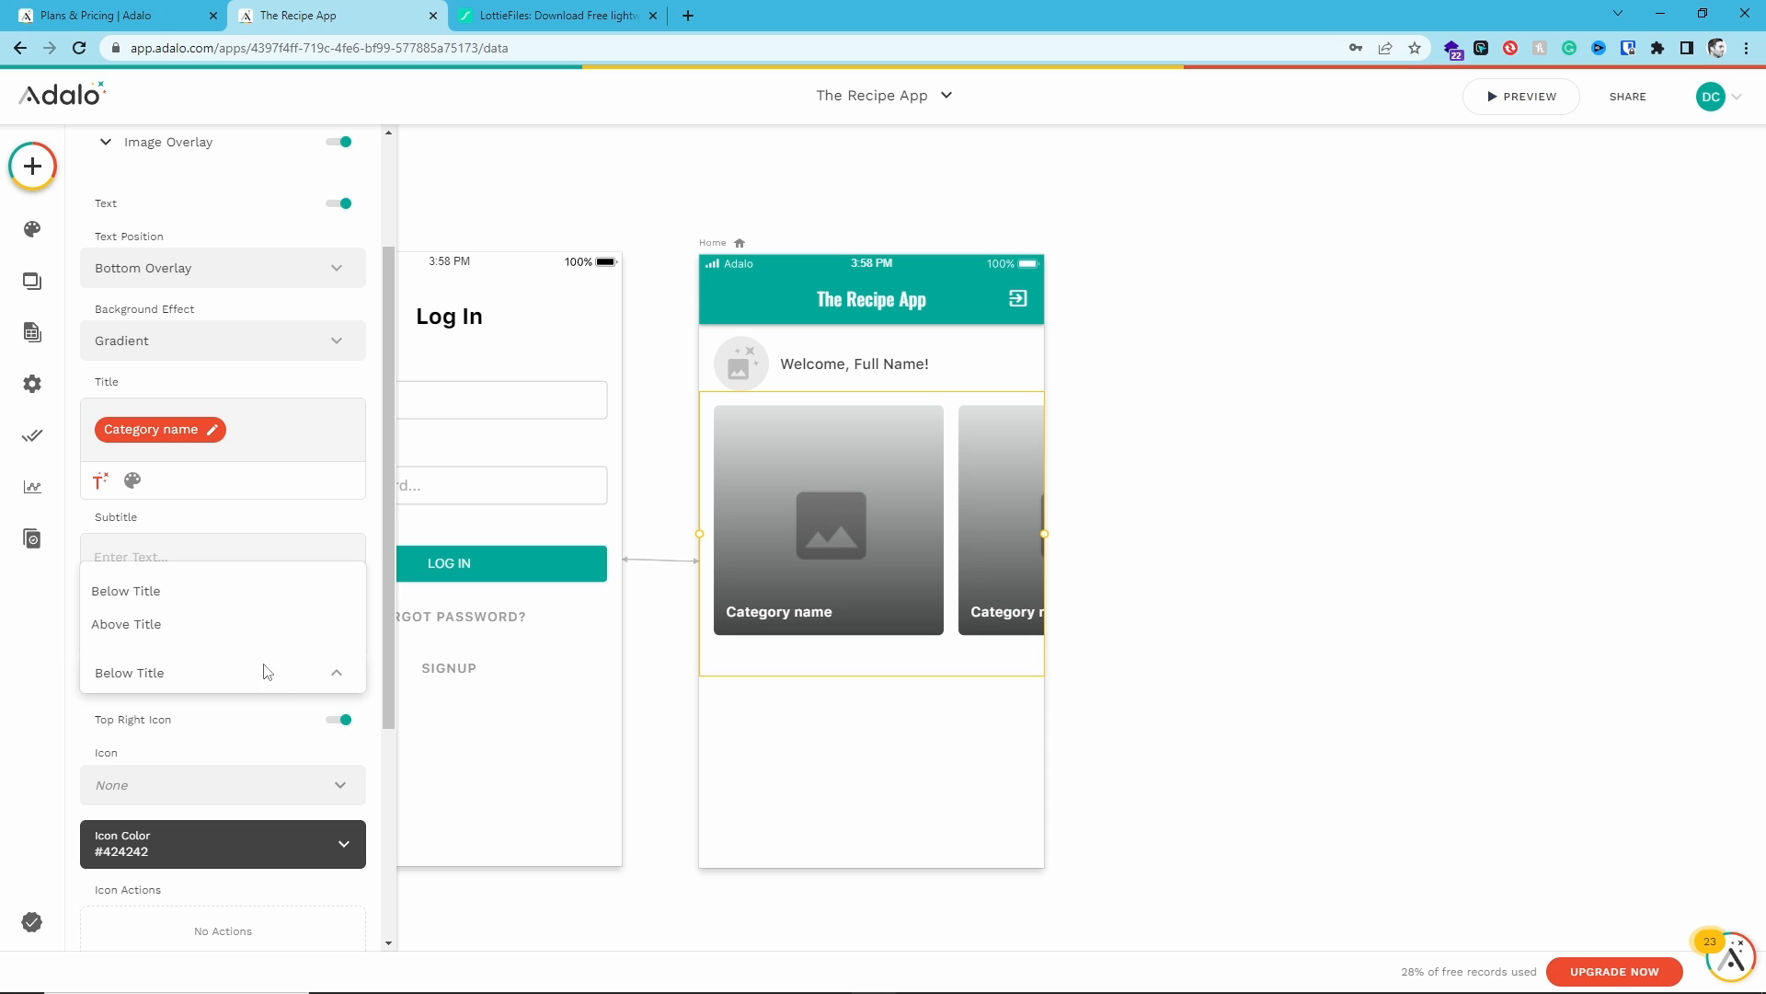
{"action": "left_click", "coordinate": [244, 635]}
{"action": "left_click", "coordinate": [225, 680]}
{"action": "left_click", "coordinate": [220, 593]}
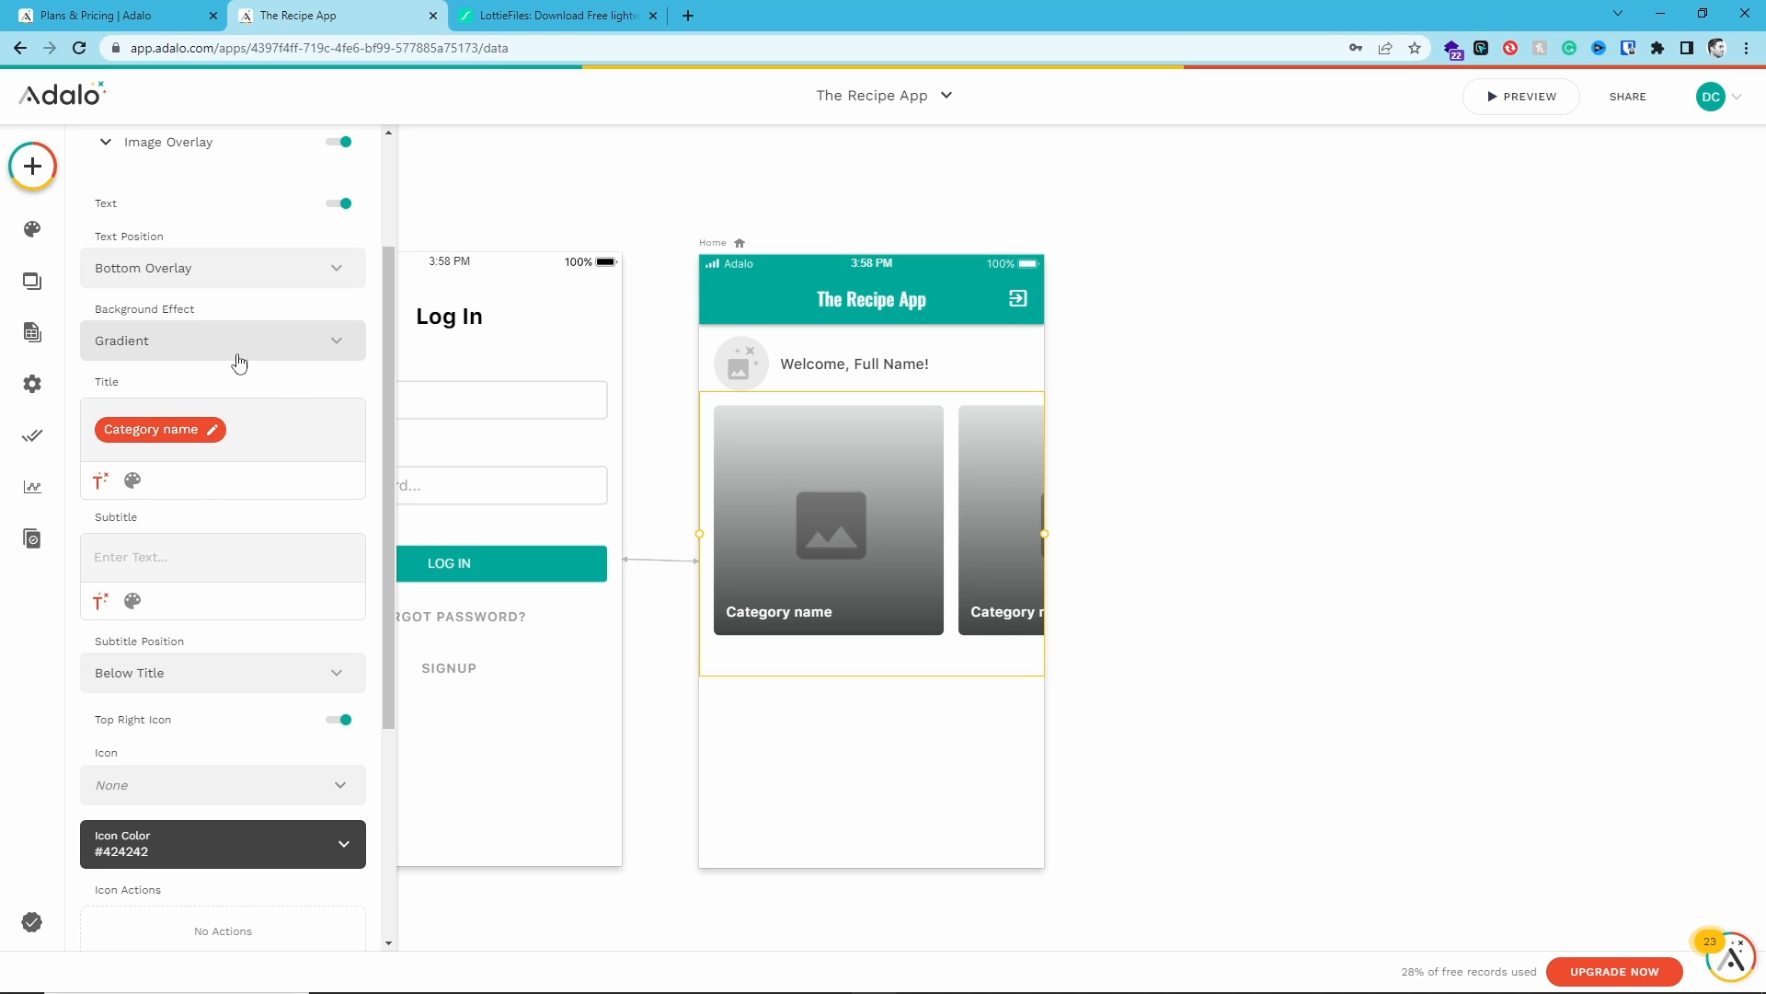
- Try the Top Overlay text position for the cards, returning it to Bottom Overlay
{"action": "left_click", "coordinate": [273, 353]}
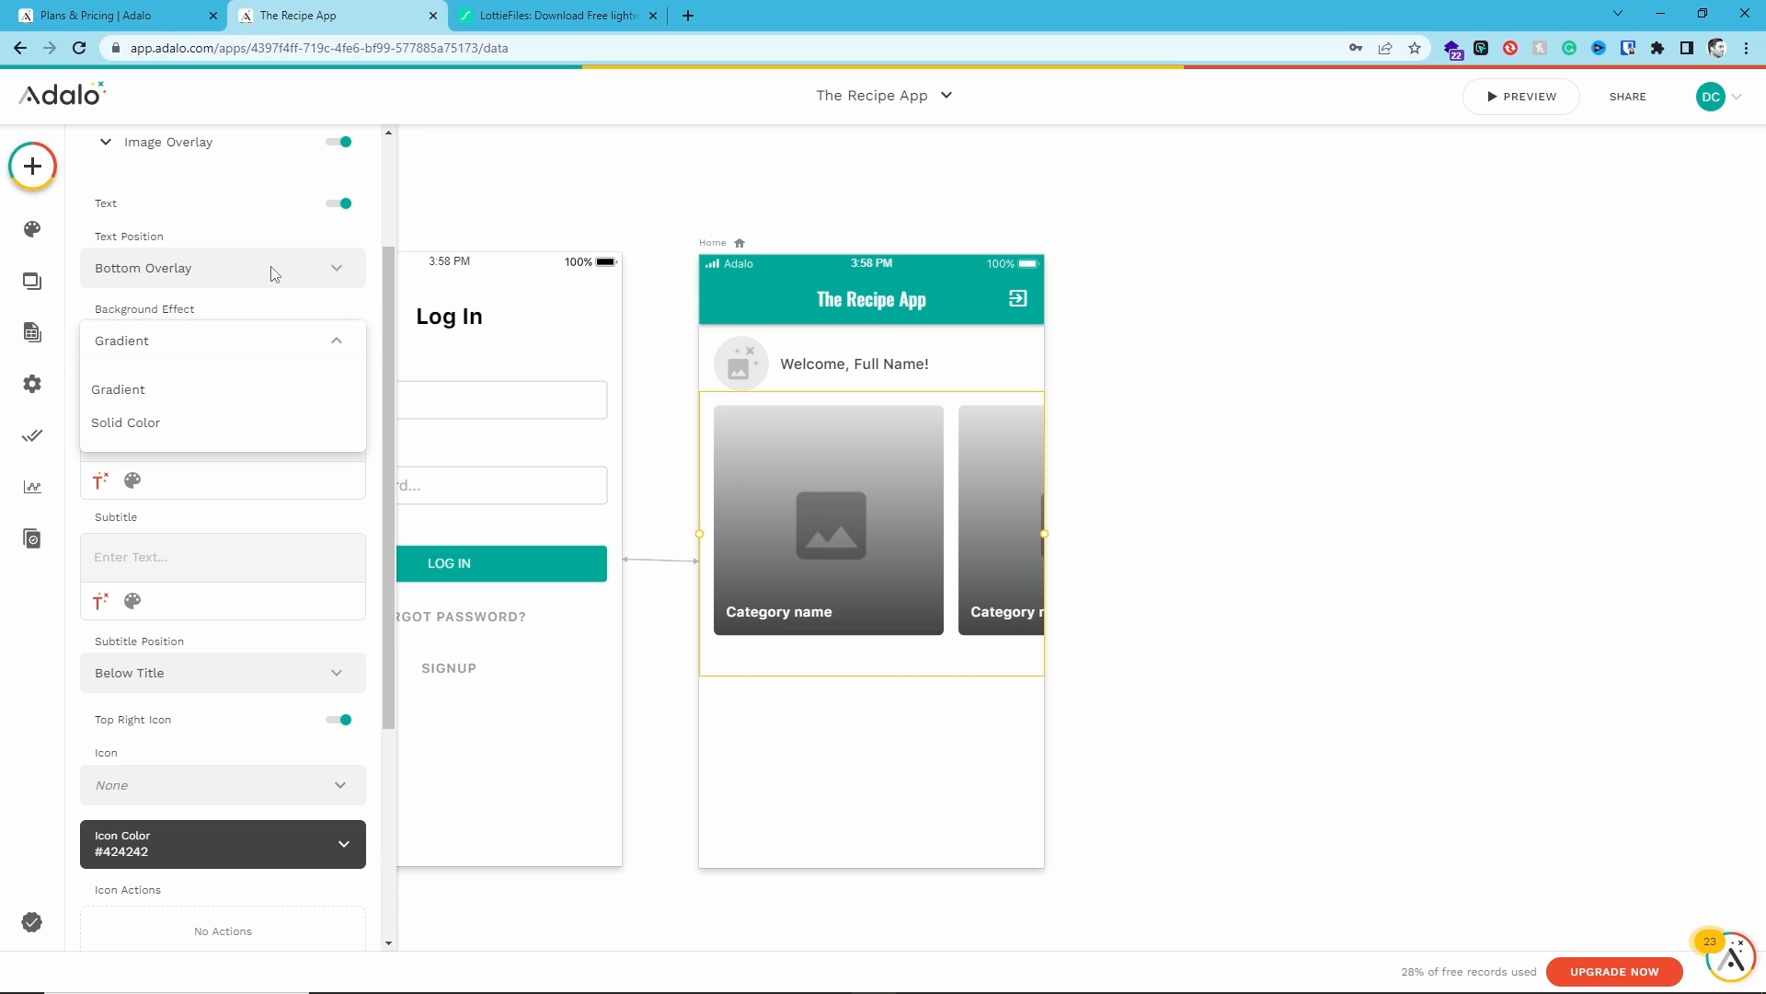
{"action": "left_click", "coordinate": [267, 267]}
{"action": "left_click", "coordinate": [268, 268]}
{"action": "left_click", "coordinate": [246, 349]}
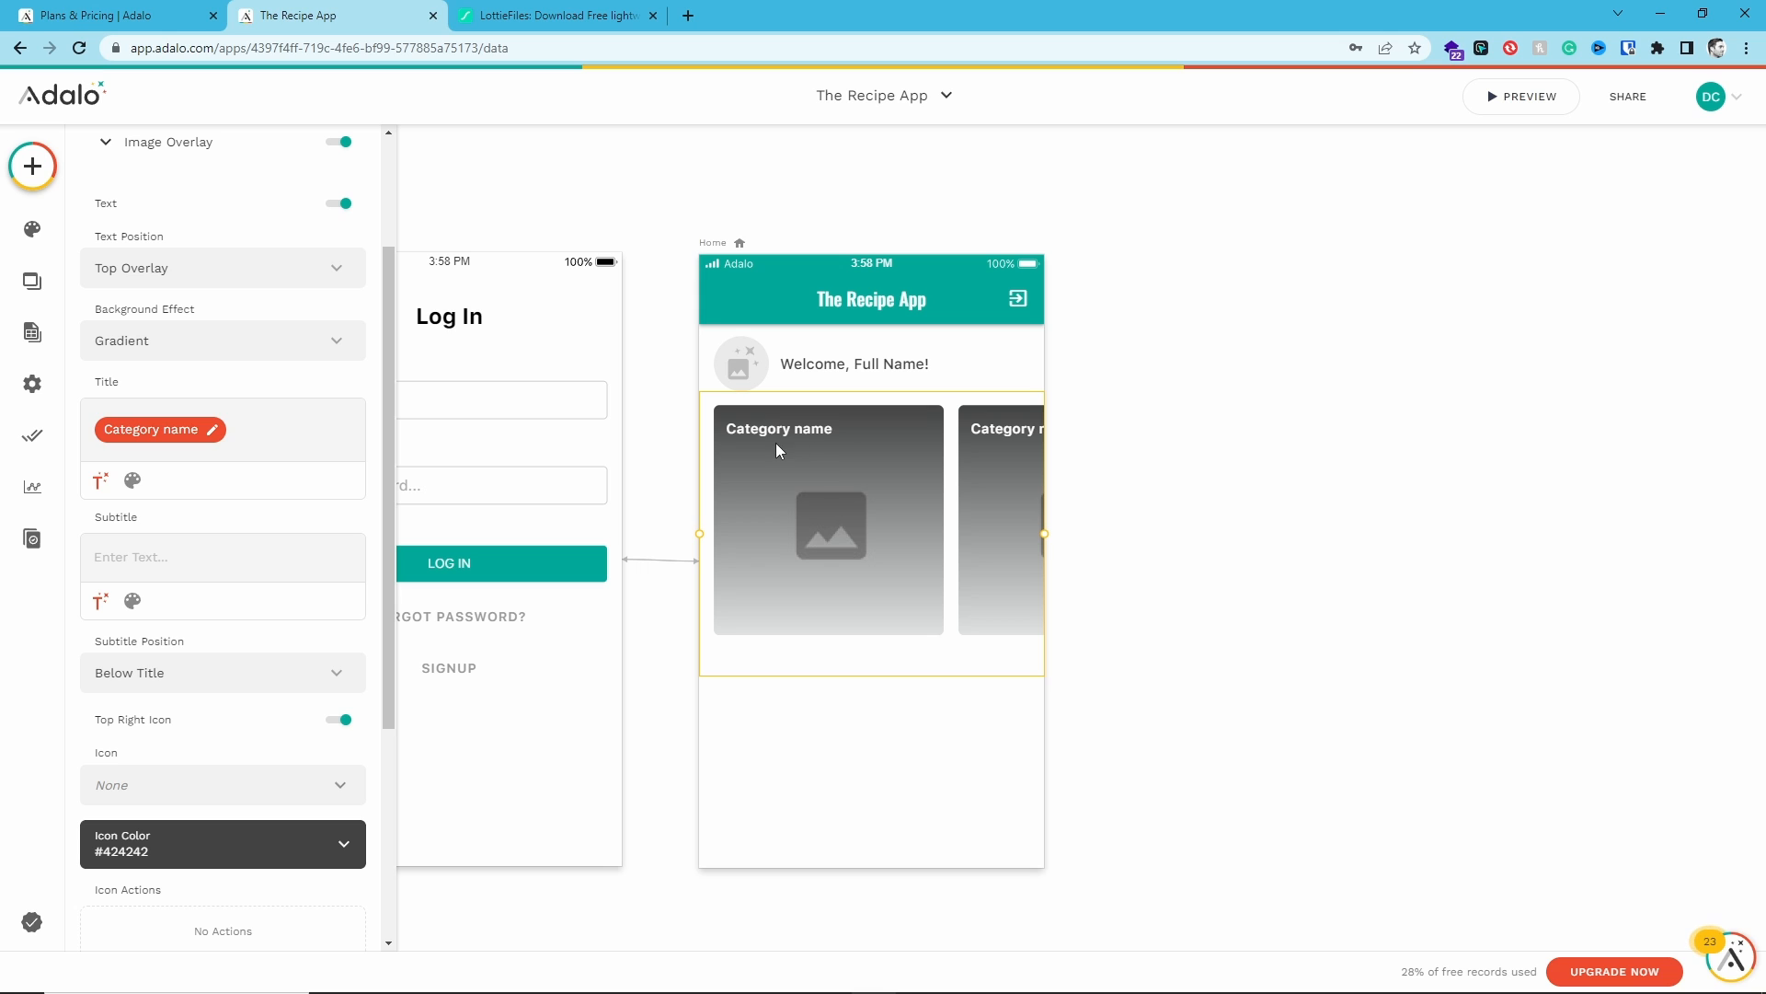
{"action": "left_click", "coordinate": [261, 270]}
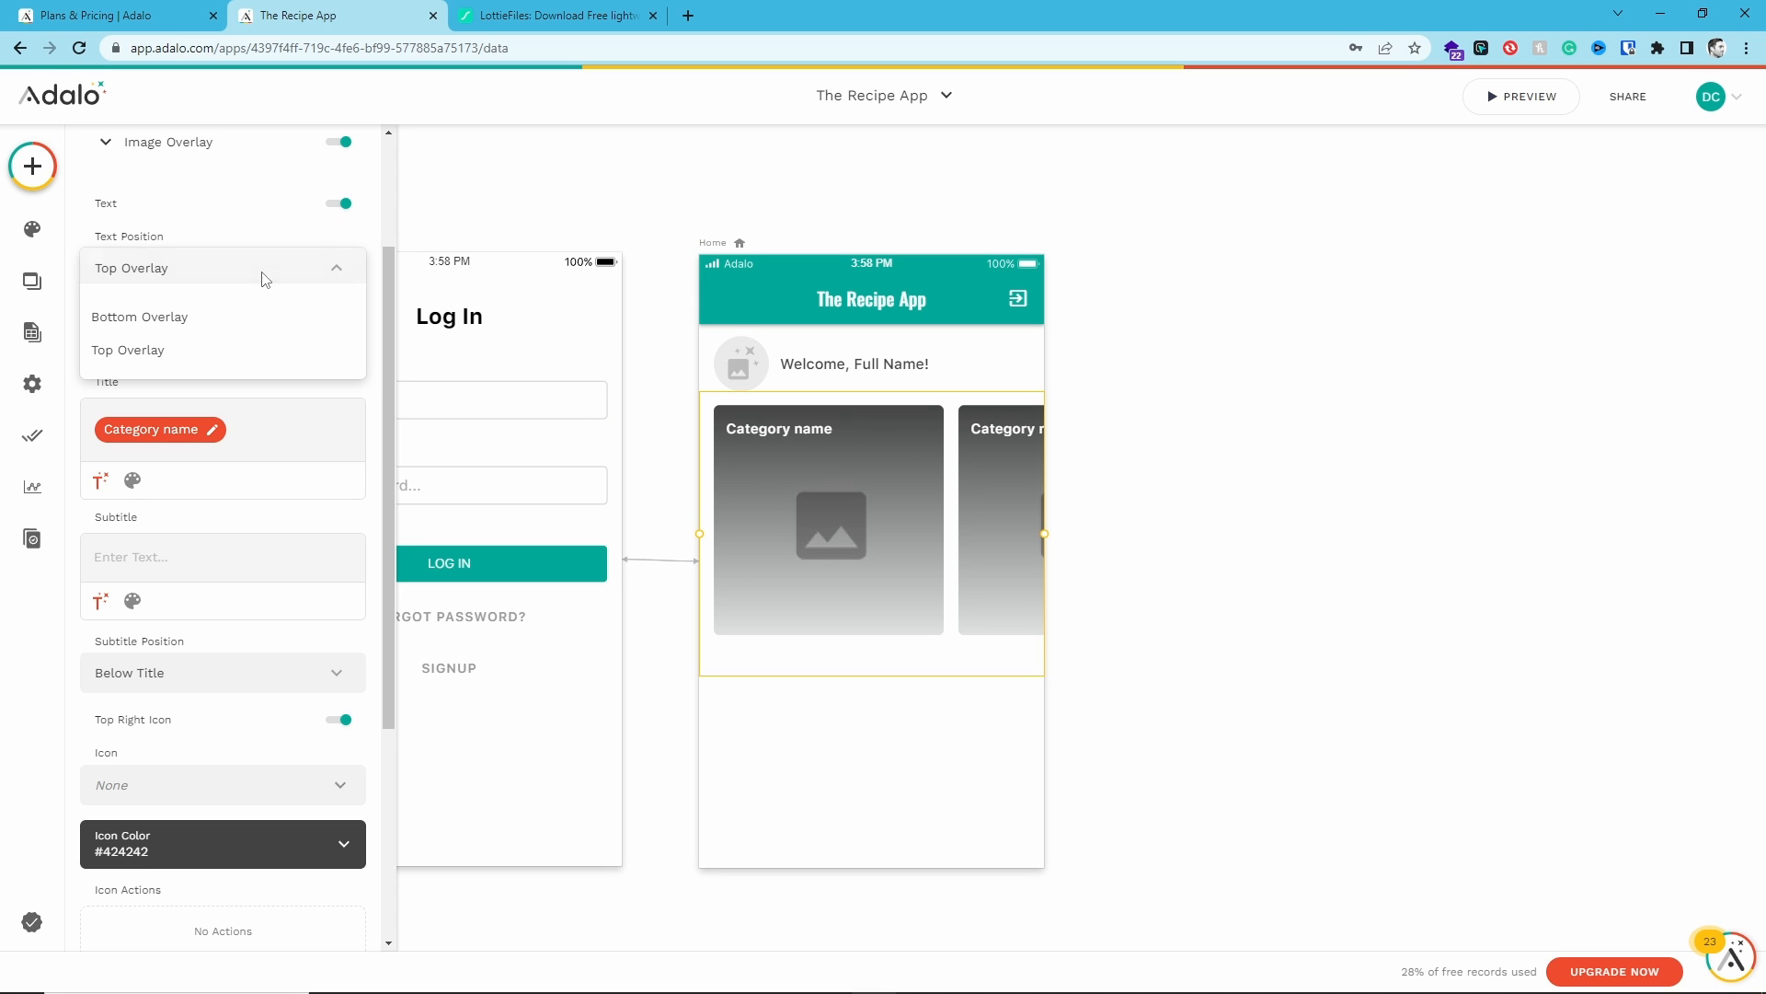
{"action": "left_click", "coordinate": [204, 332]}
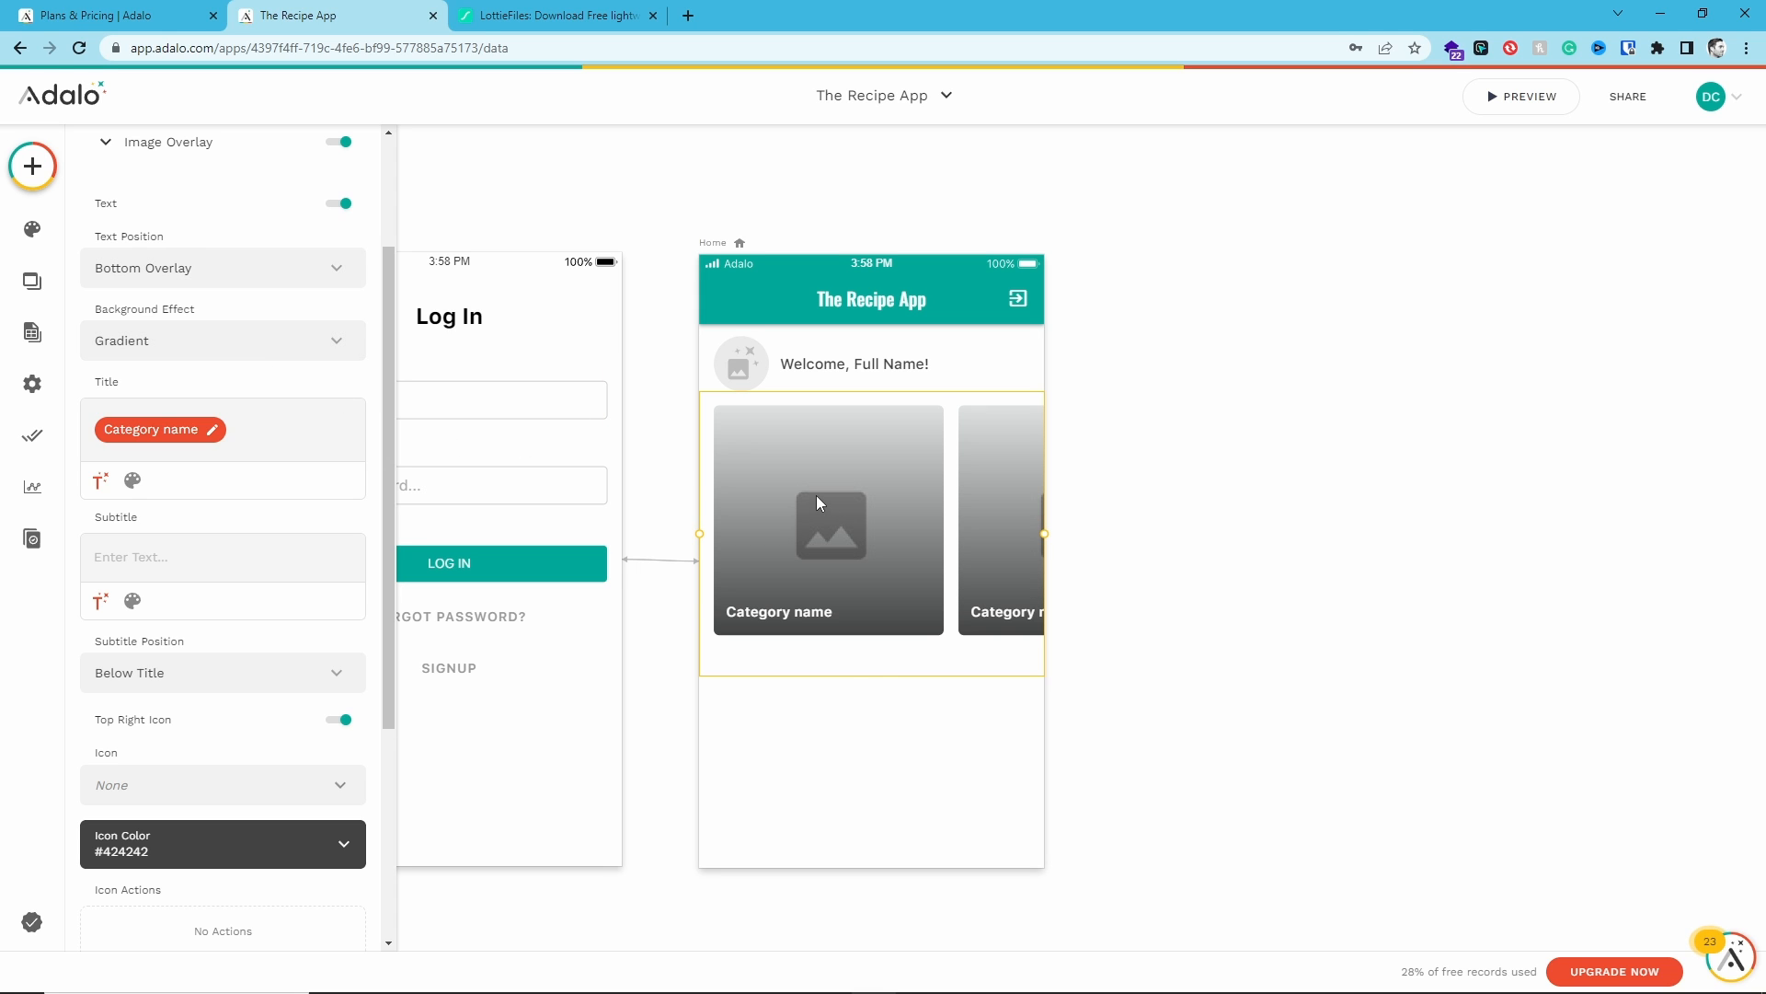
- Move the horizontal card list slightly down below the welcome row
{"action": "left_click", "coordinate": [863, 702]}
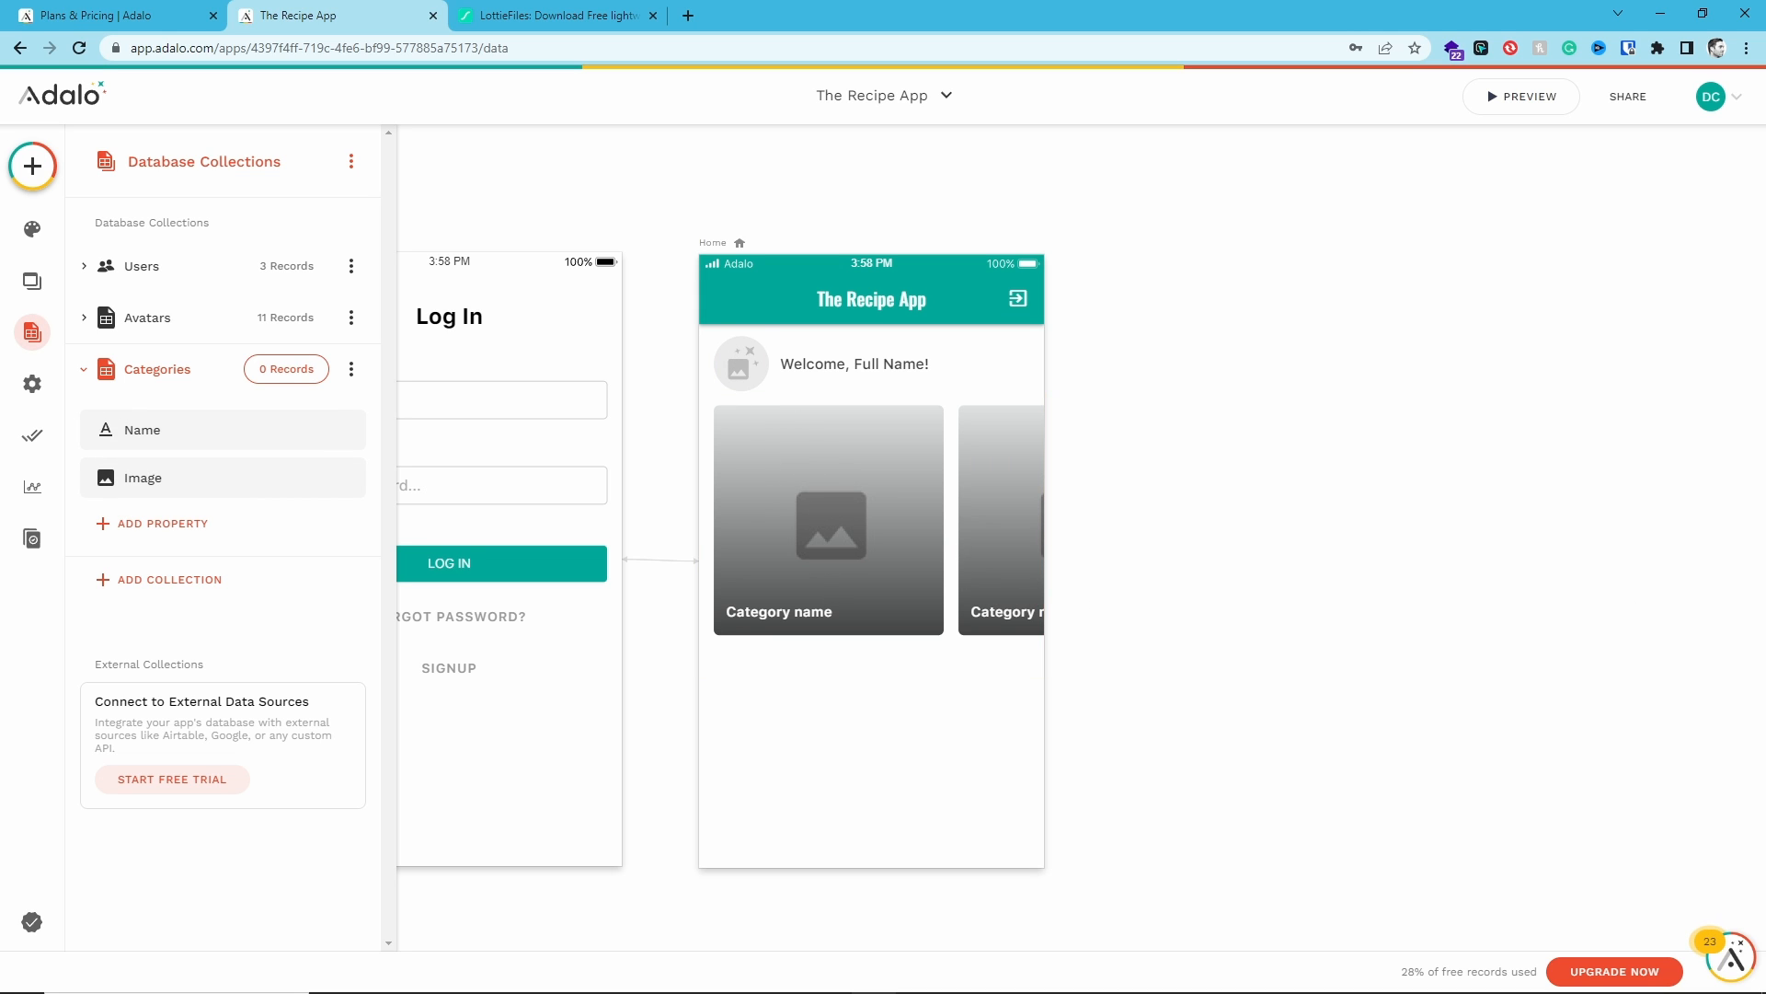
{"action": "left_click", "coordinate": [850, 500]}
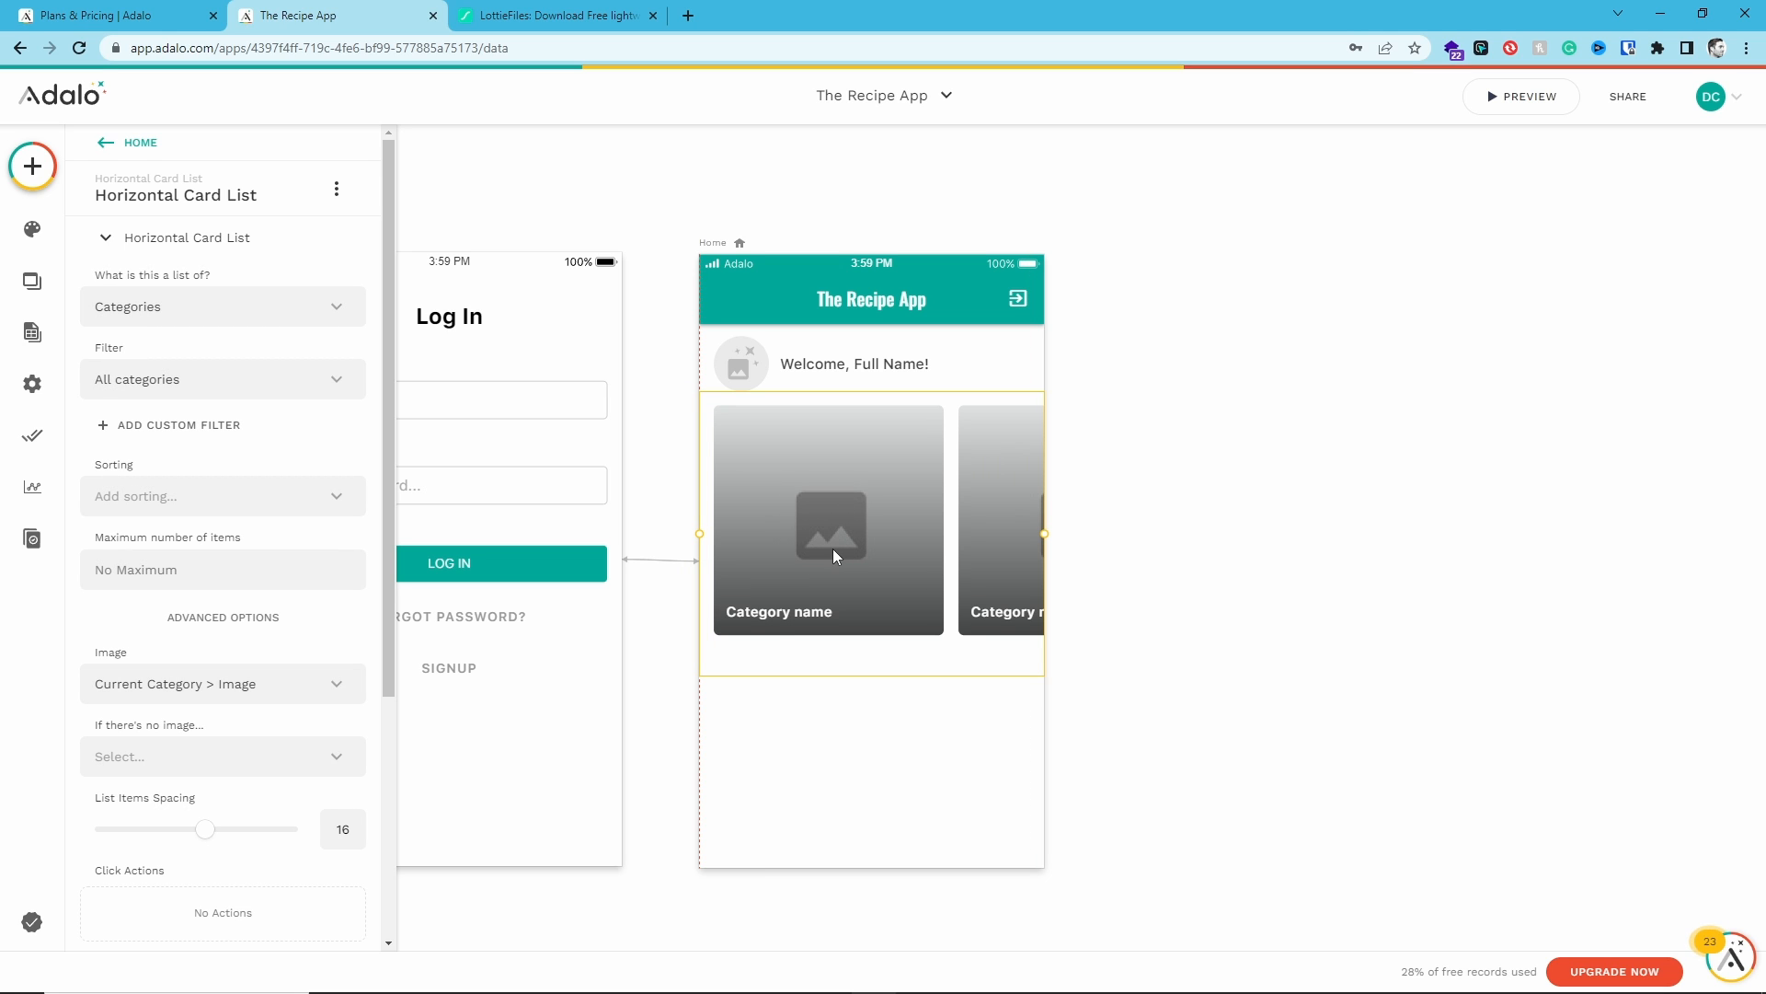
{"action": "left_click_drag", "start_coordinate": [832, 548], "coordinate": [835, 593]}
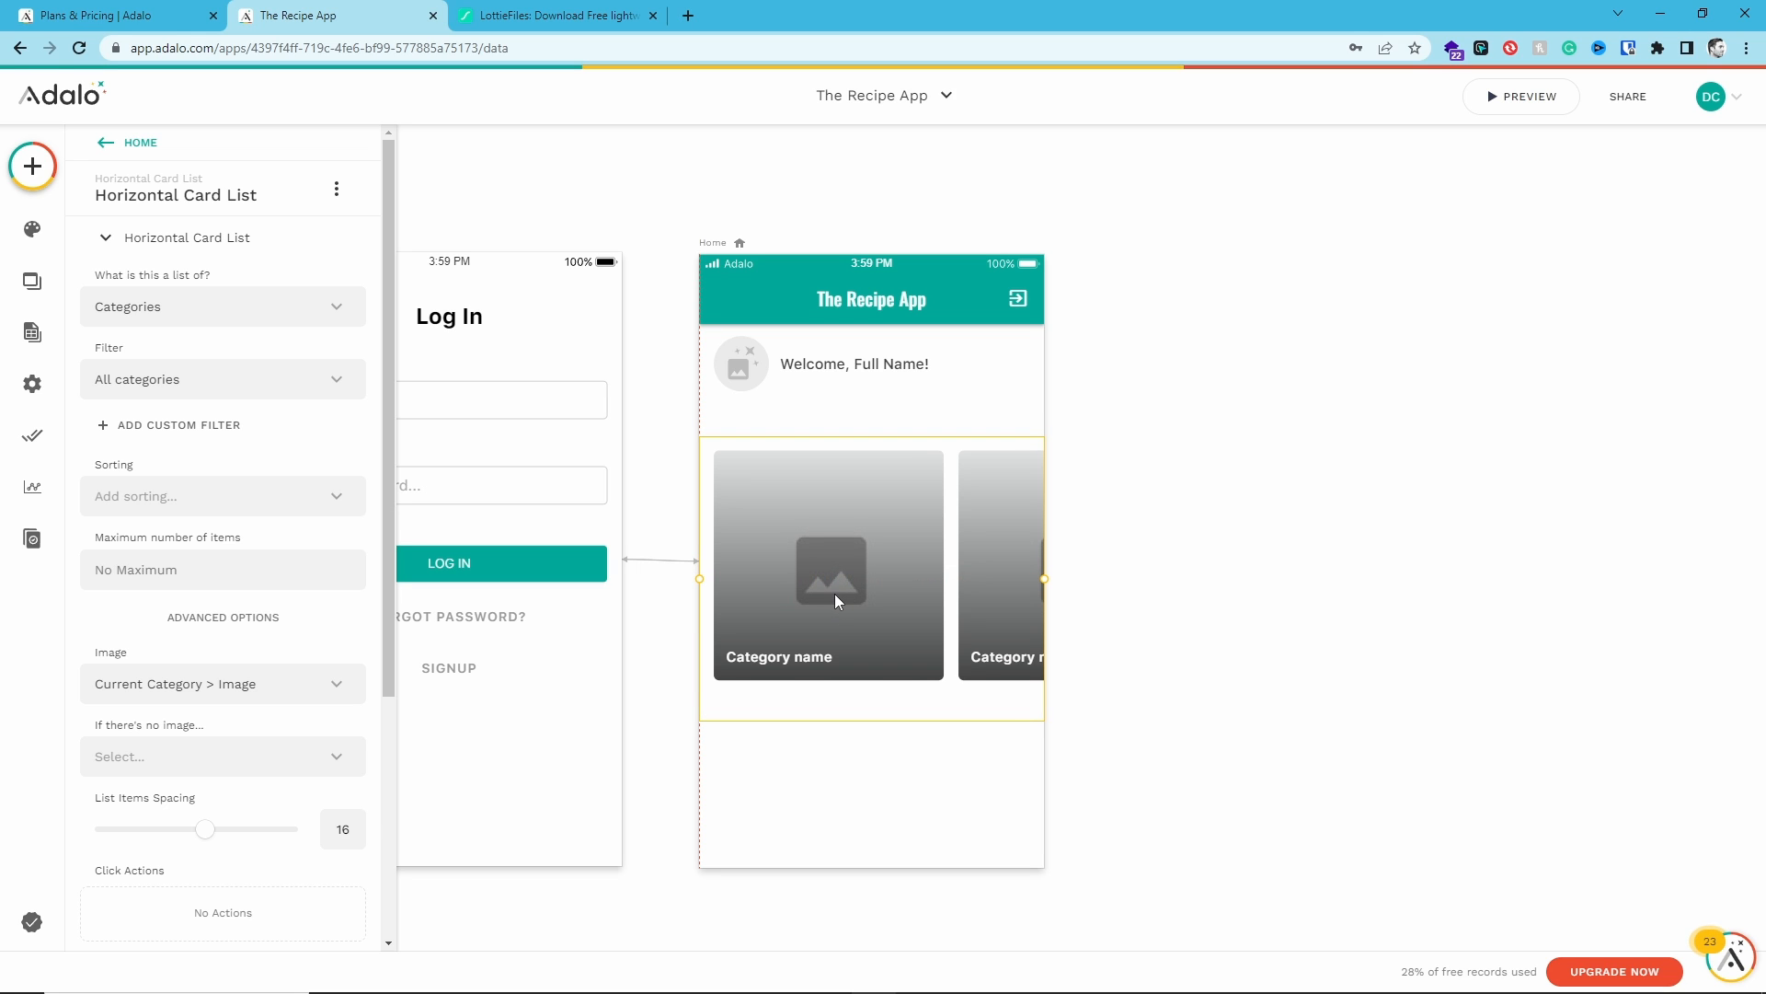
- Add a Text component in the gap above the card list
{"action": "left_click", "coordinate": [32, 166]}
{"action": "left_click_drag", "start_coordinate": [157, 395], "coordinate": [761, 443]}
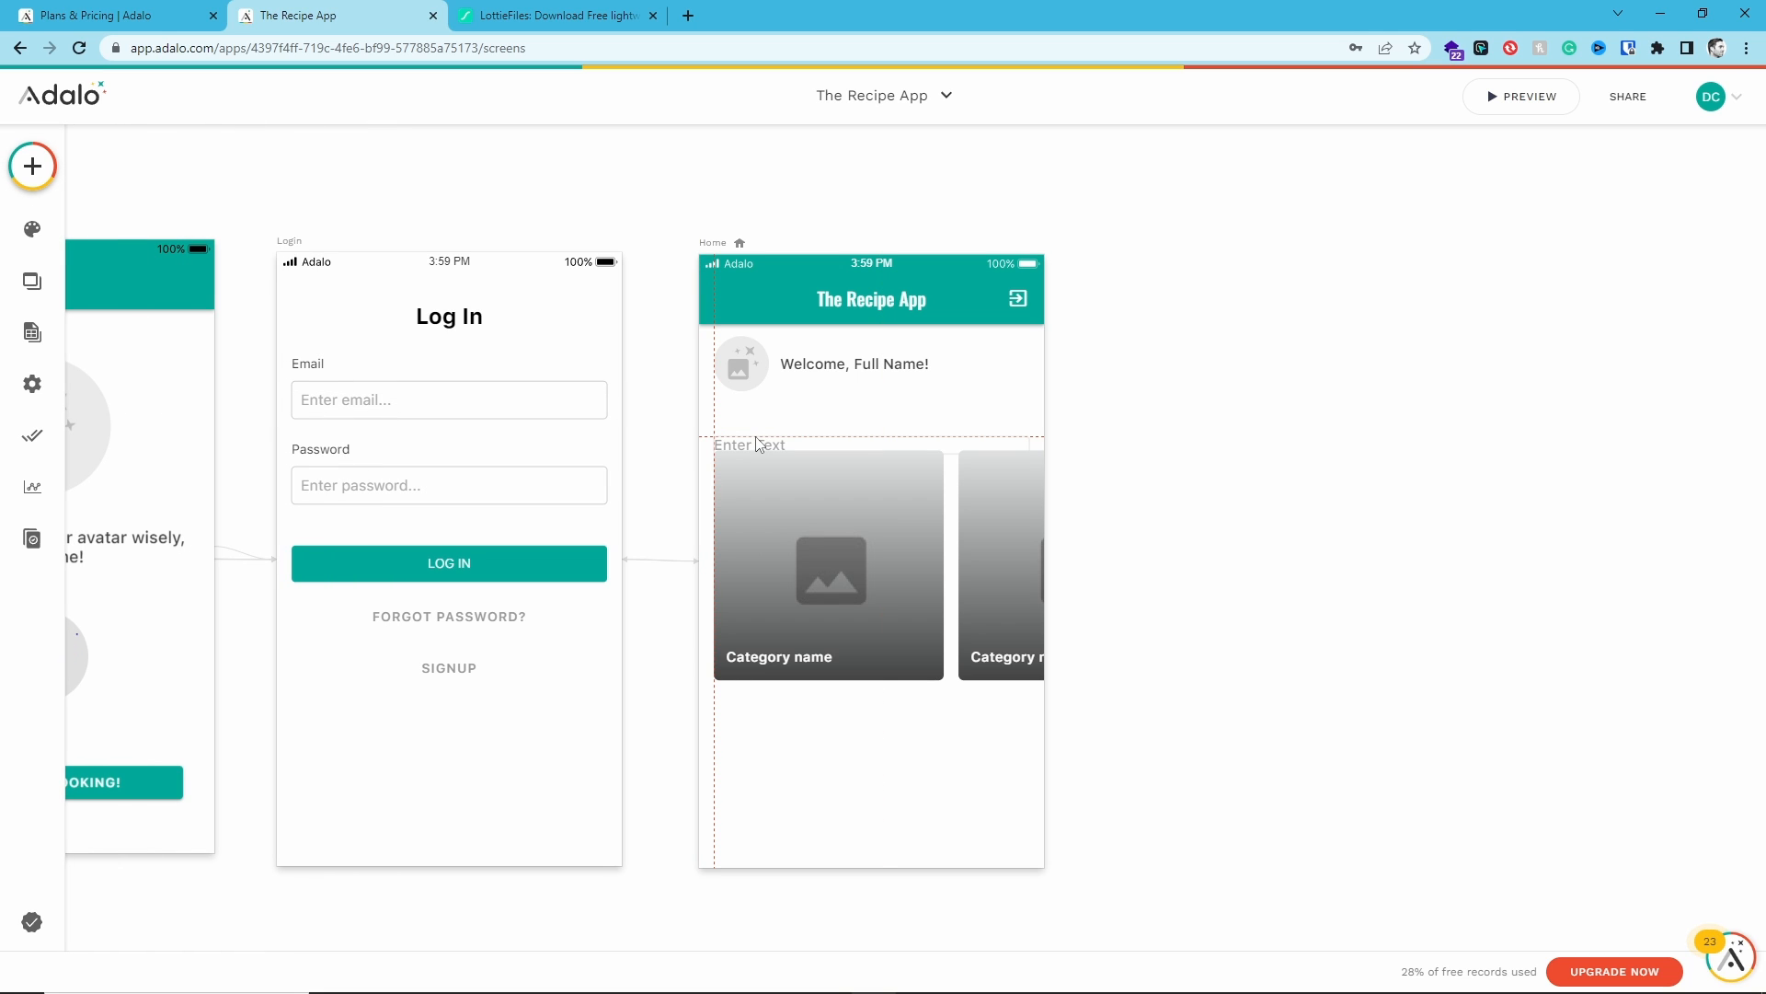
{"action": "left_click_drag", "start_coordinate": [759, 445], "coordinate": [760, 441]}
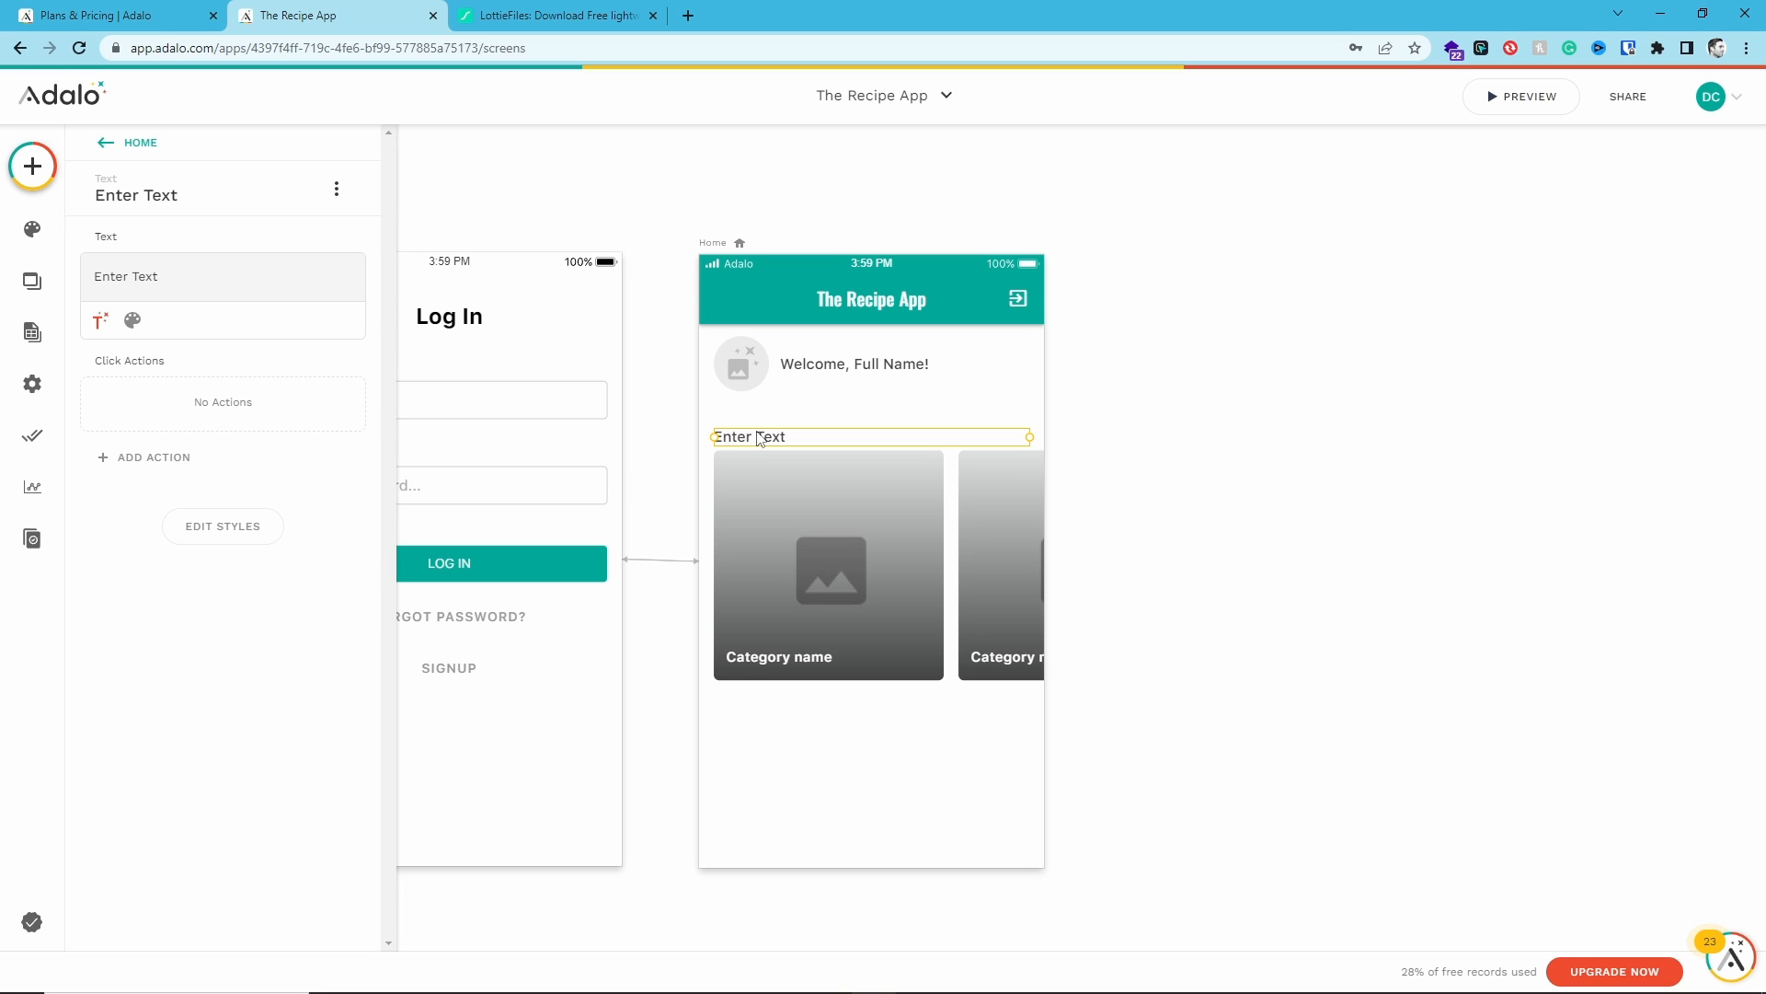
- Change the new text to "Categories"
{"action": "triple_click", "coordinate": [139, 276]}
{"action": "type", "text": "Categories"}
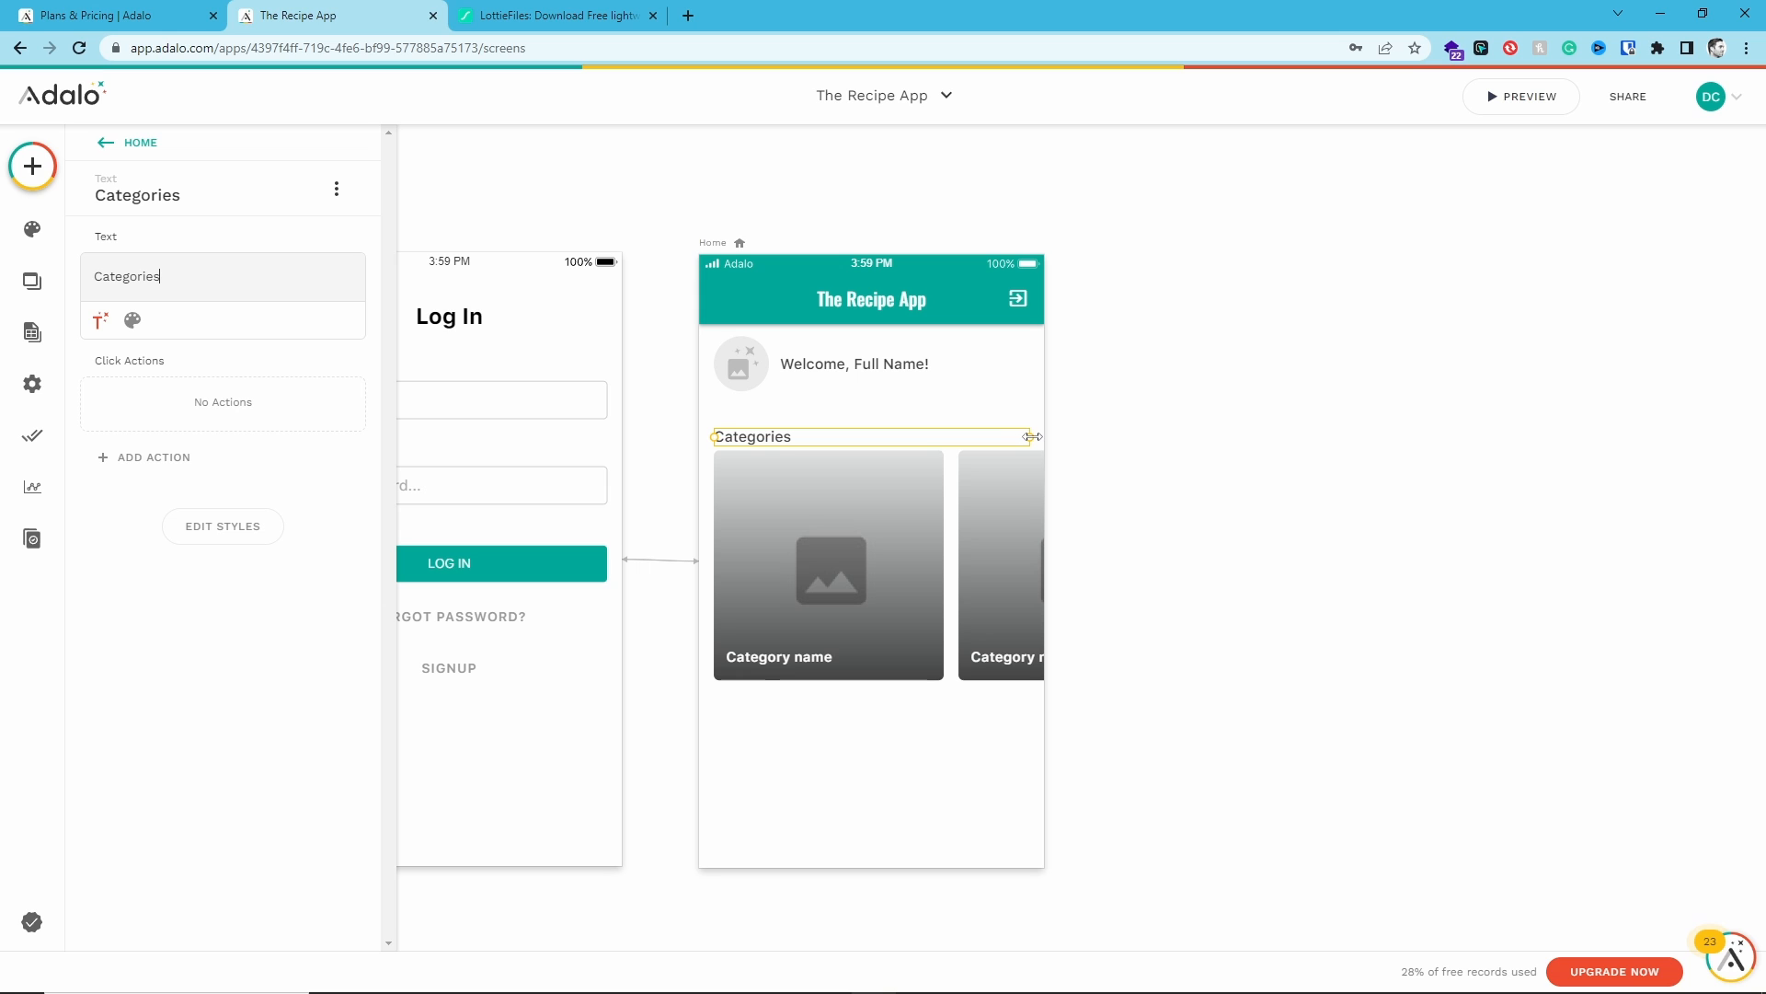
{"action": "left_click_drag", "start_coordinate": [1031, 437], "coordinate": [1038, 437]}
{"action": "left_click", "coordinate": [132, 322]}
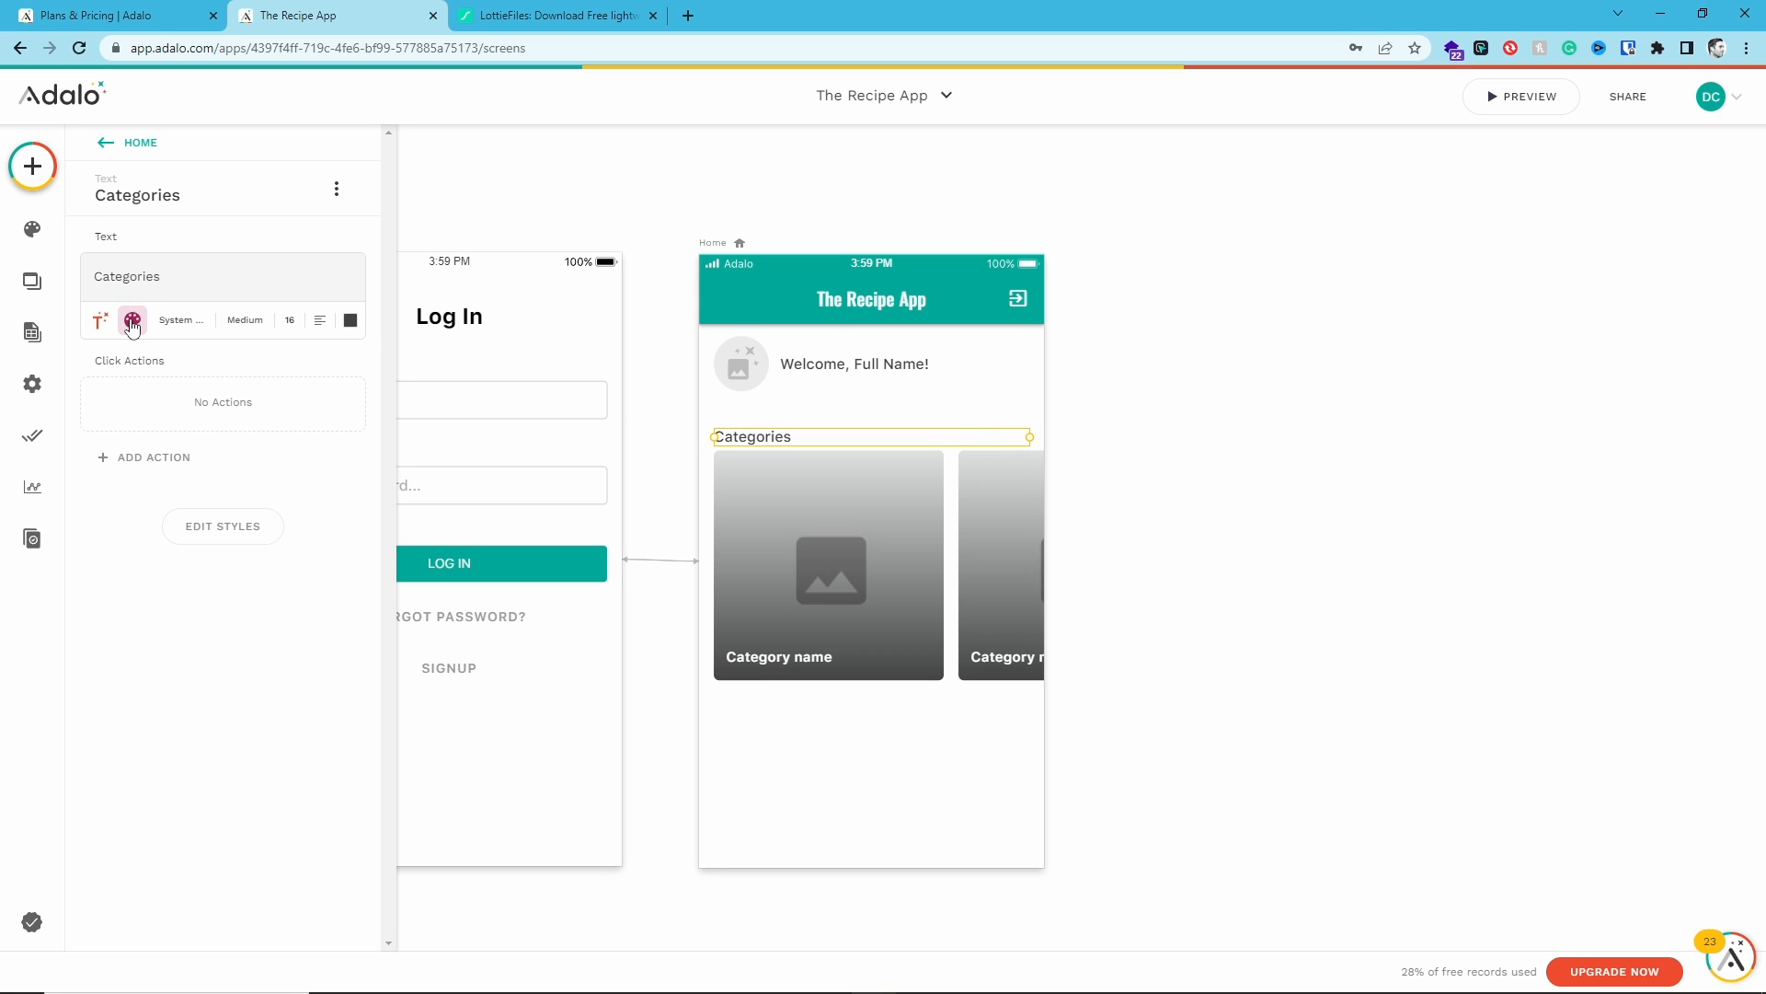
{"action": "left_click", "coordinate": [180, 320]}
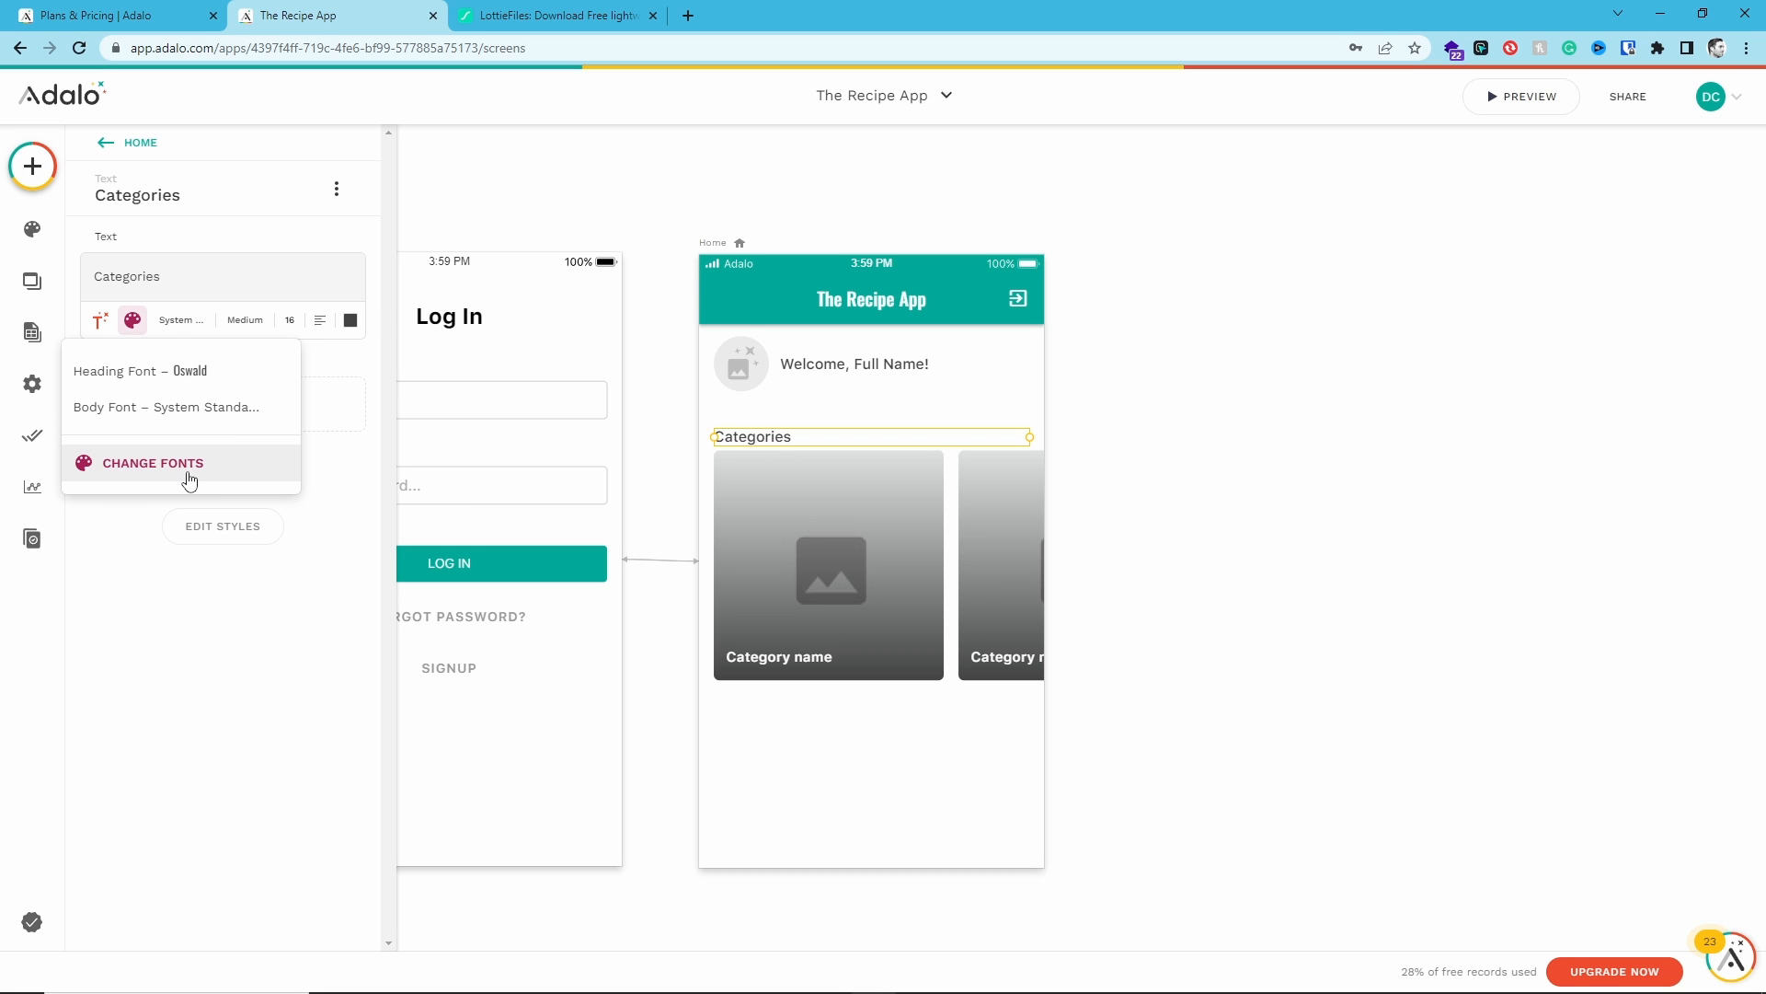
{"action": "left_click", "coordinate": [329, 714]}
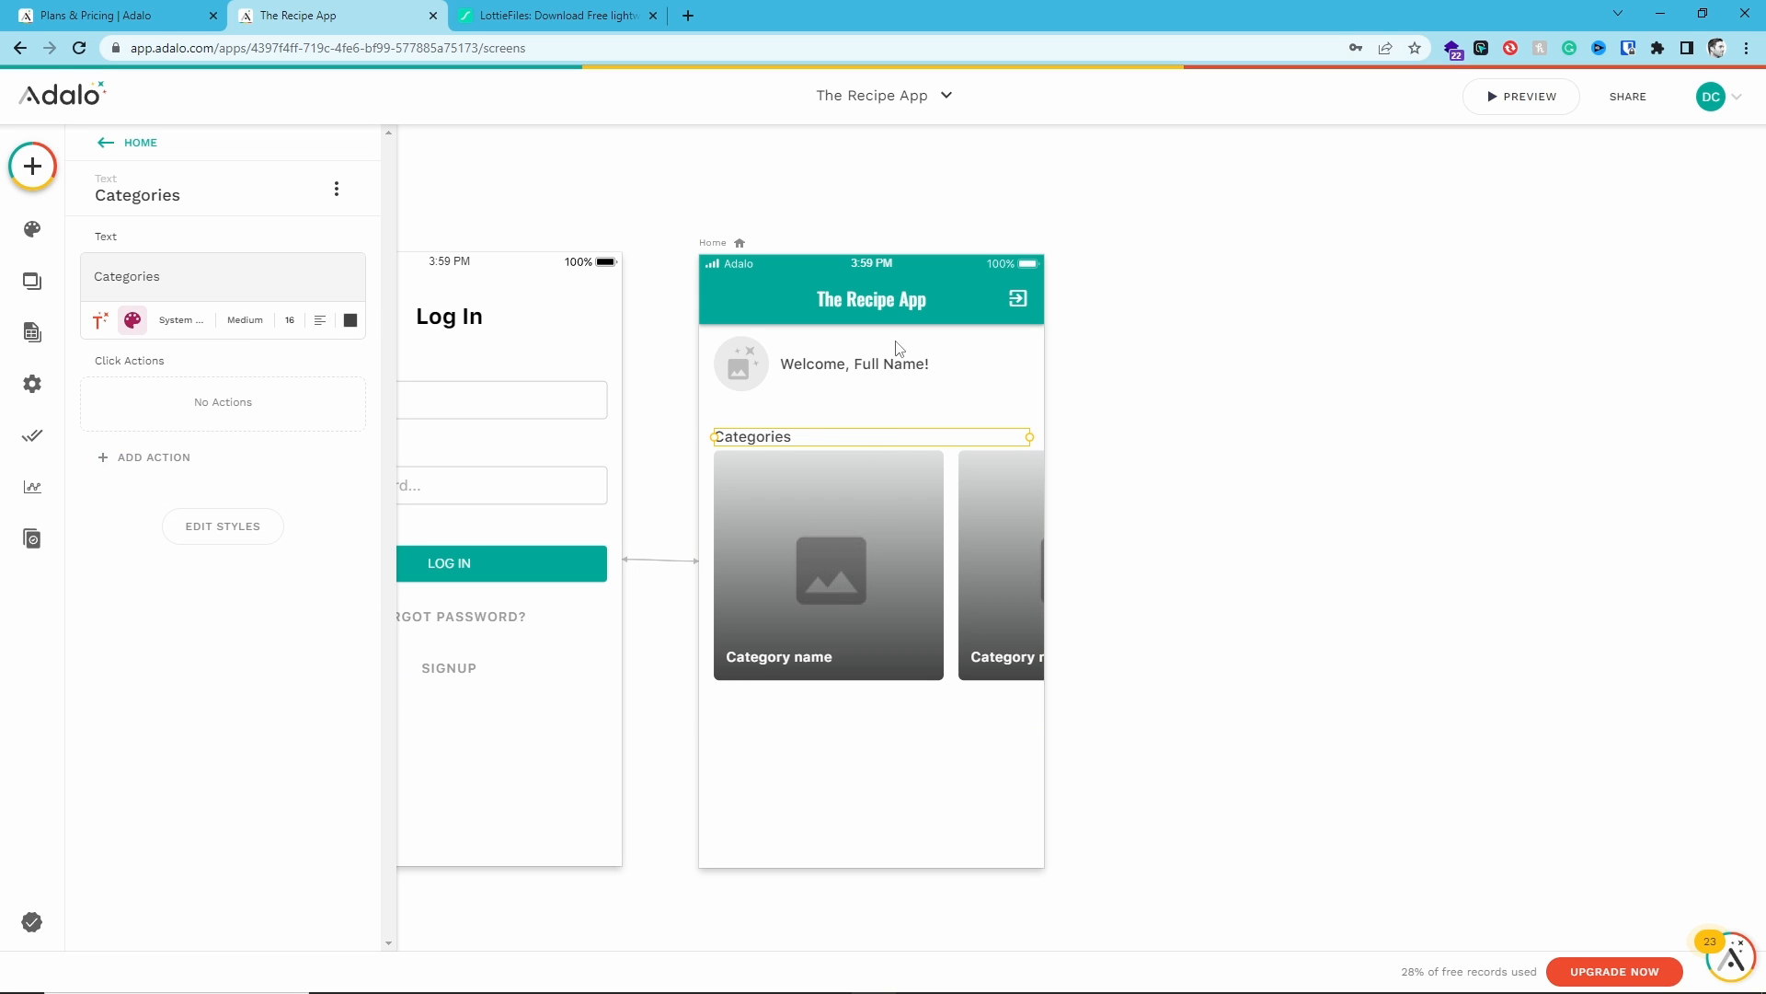
{"action": "left_click", "coordinate": [929, 842]}
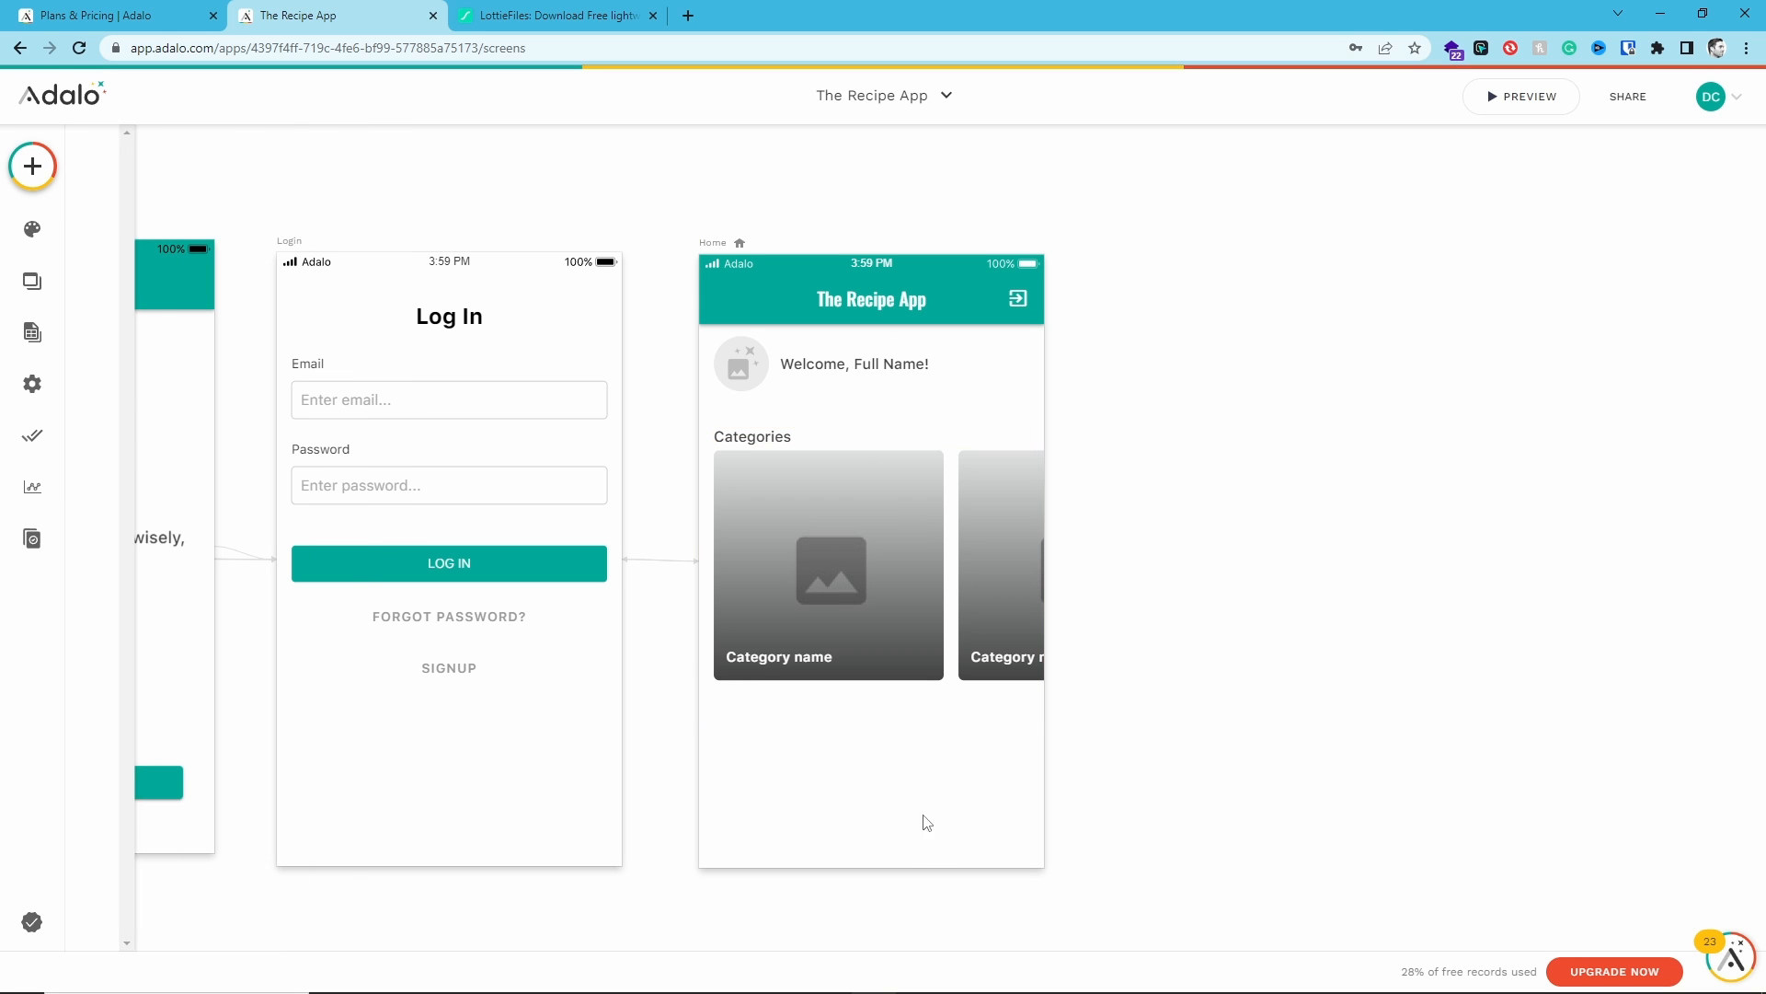
- Set the Categories heading's font size to 20
{"action": "left_click", "coordinate": [759, 440]}
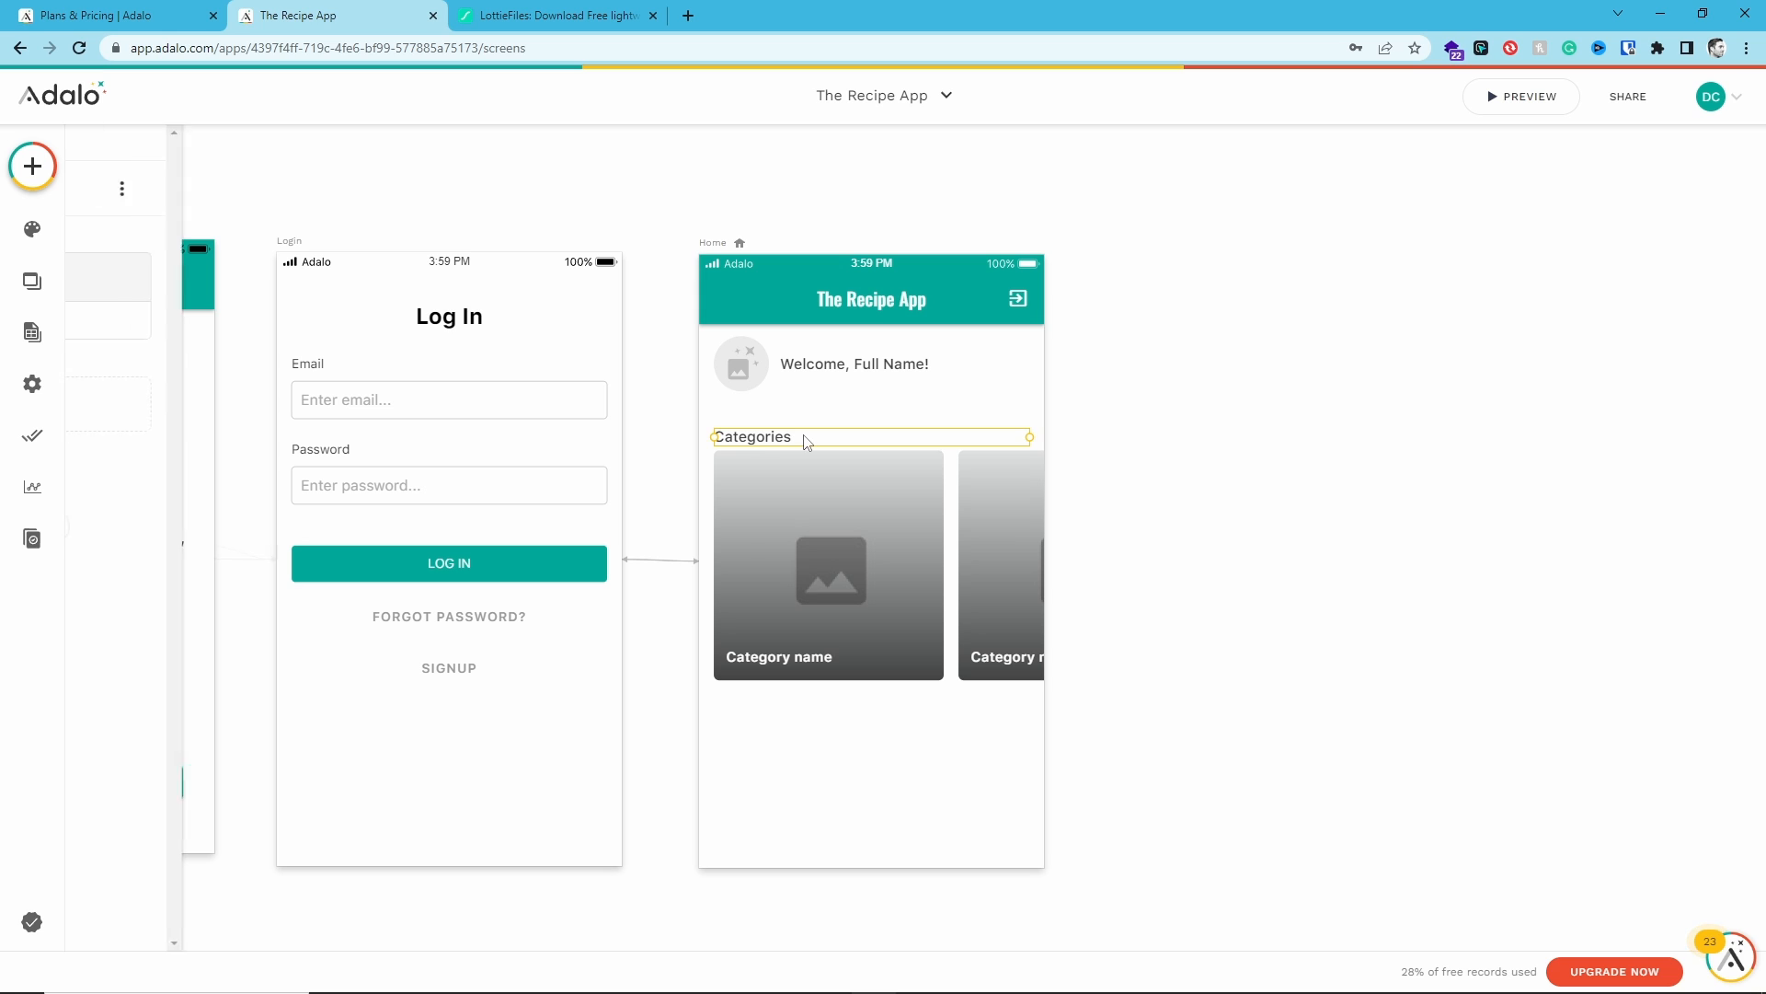
{"action": "left_click", "coordinate": [292, 321]}
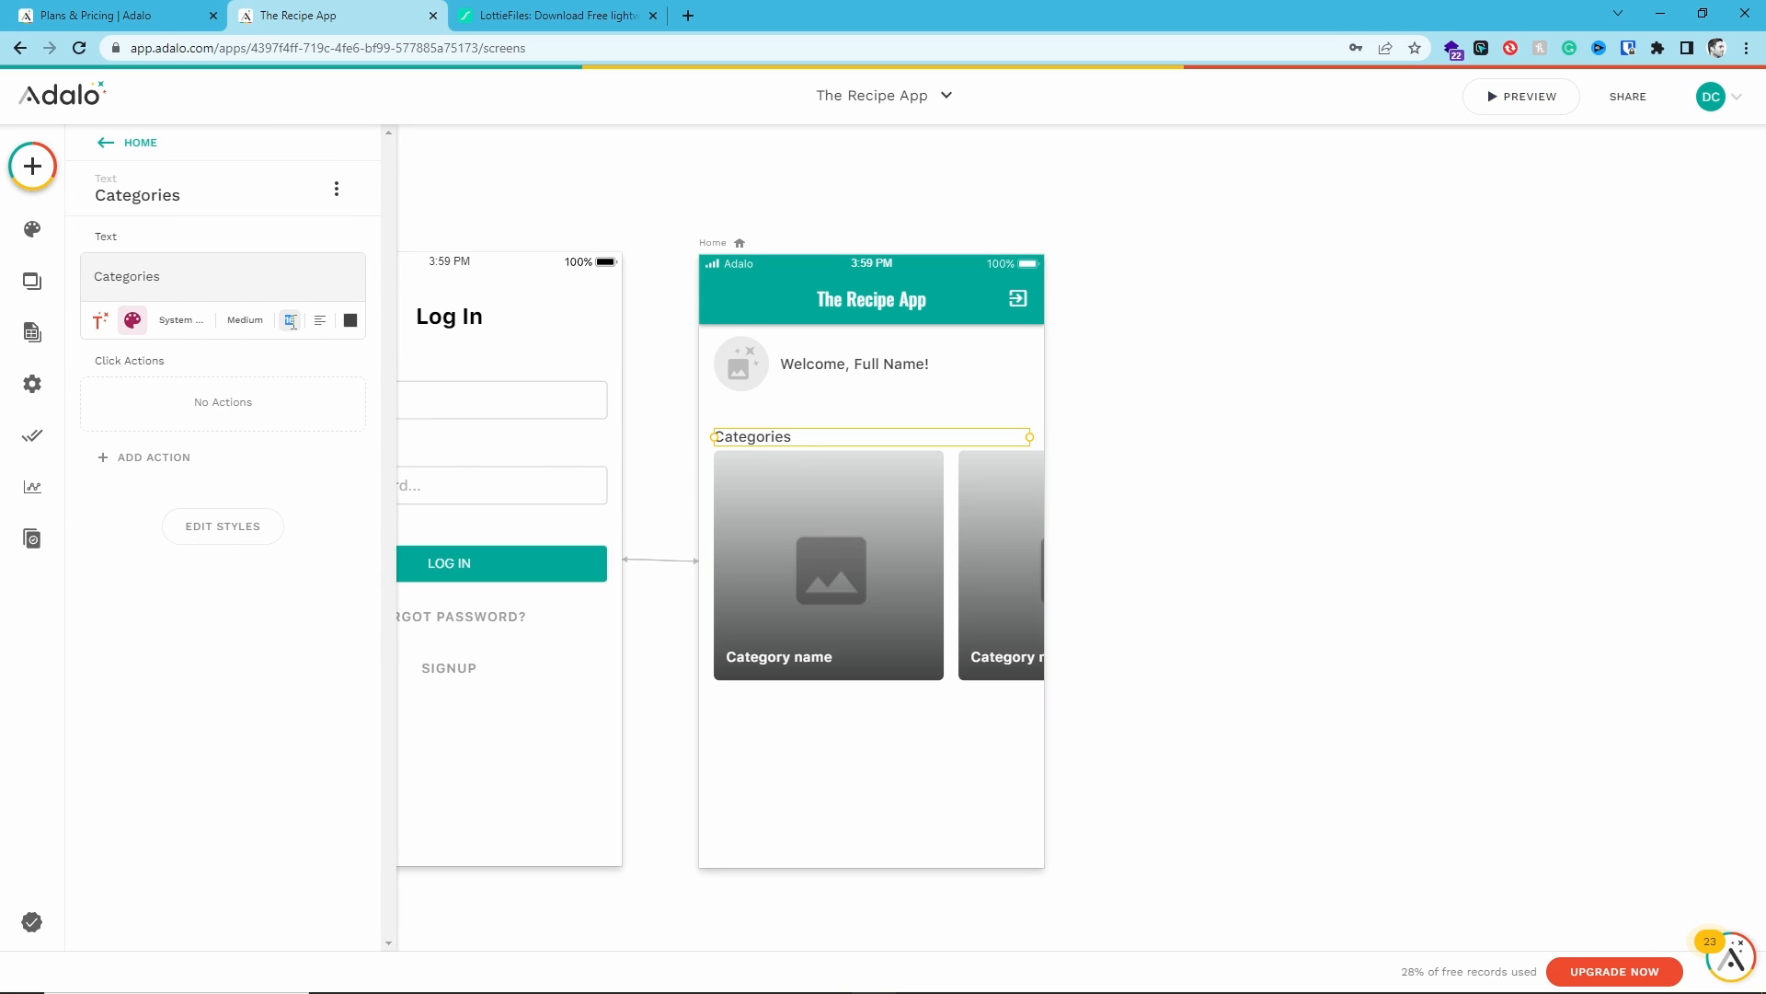
{"action": "type", "text": "20"}
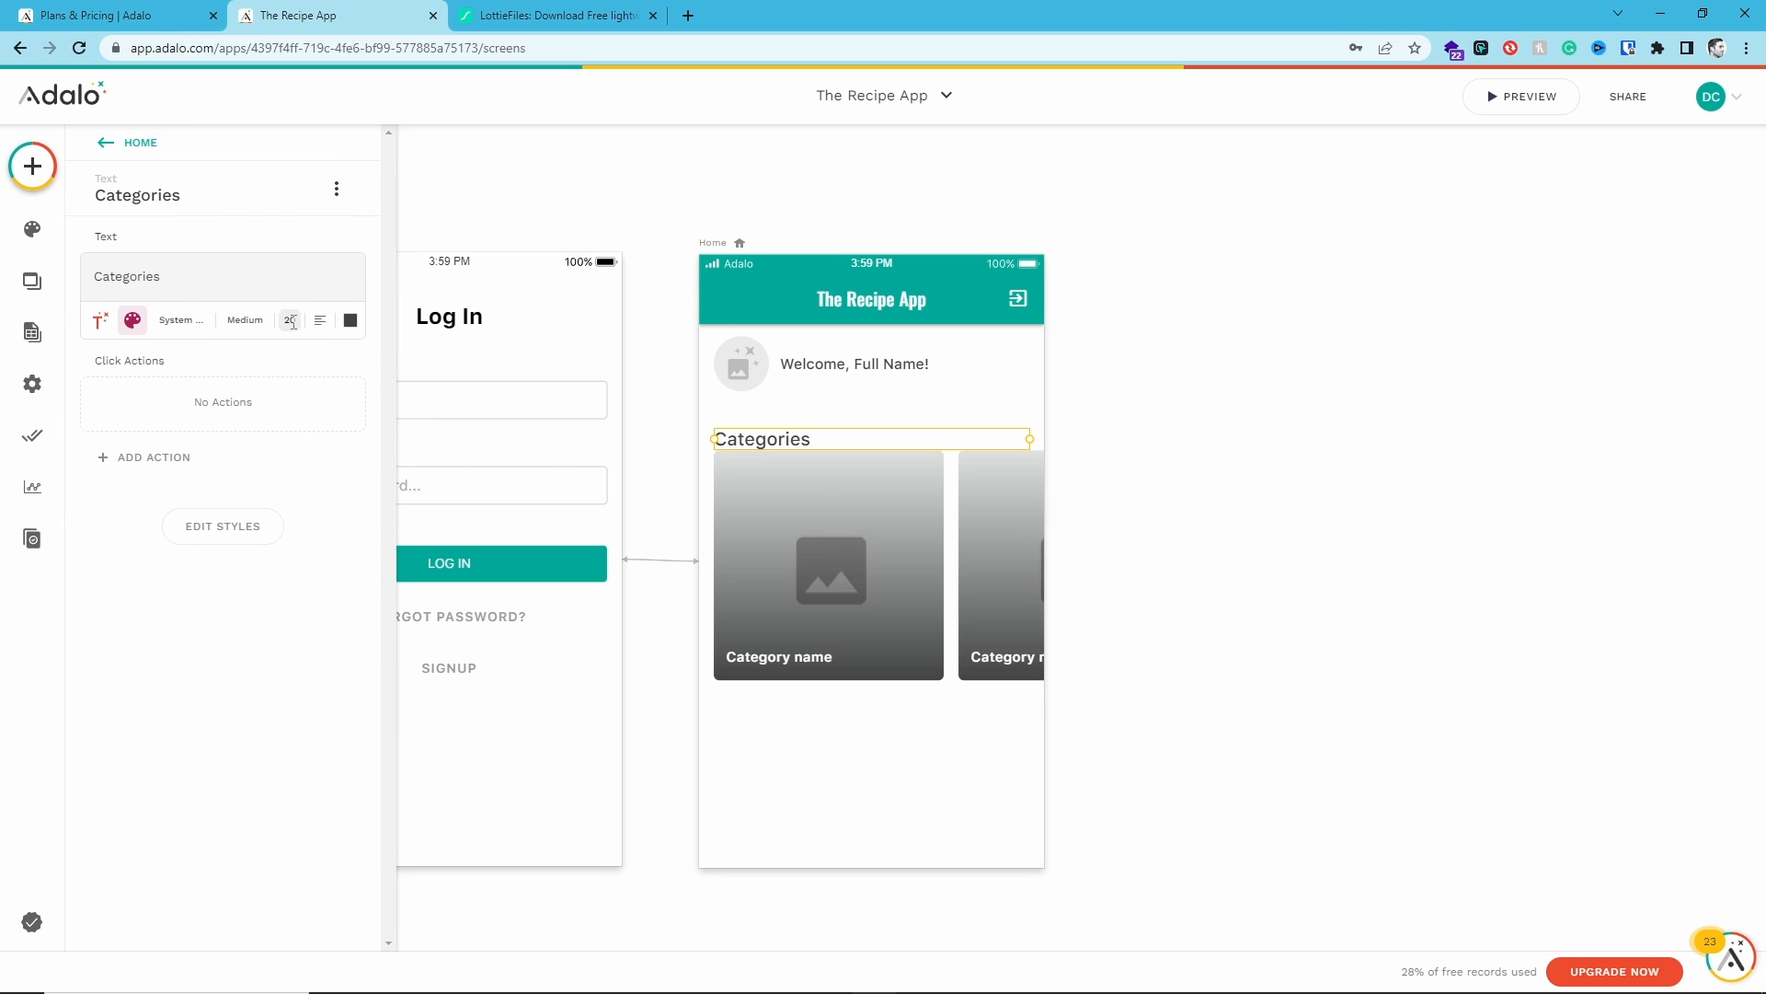
- Nudge the Categories heading slightly upward above the card list
{"action": "left_click", "coordinate": [823, 486]}
{"action": "left_click", "coordinate": [820, 445]}
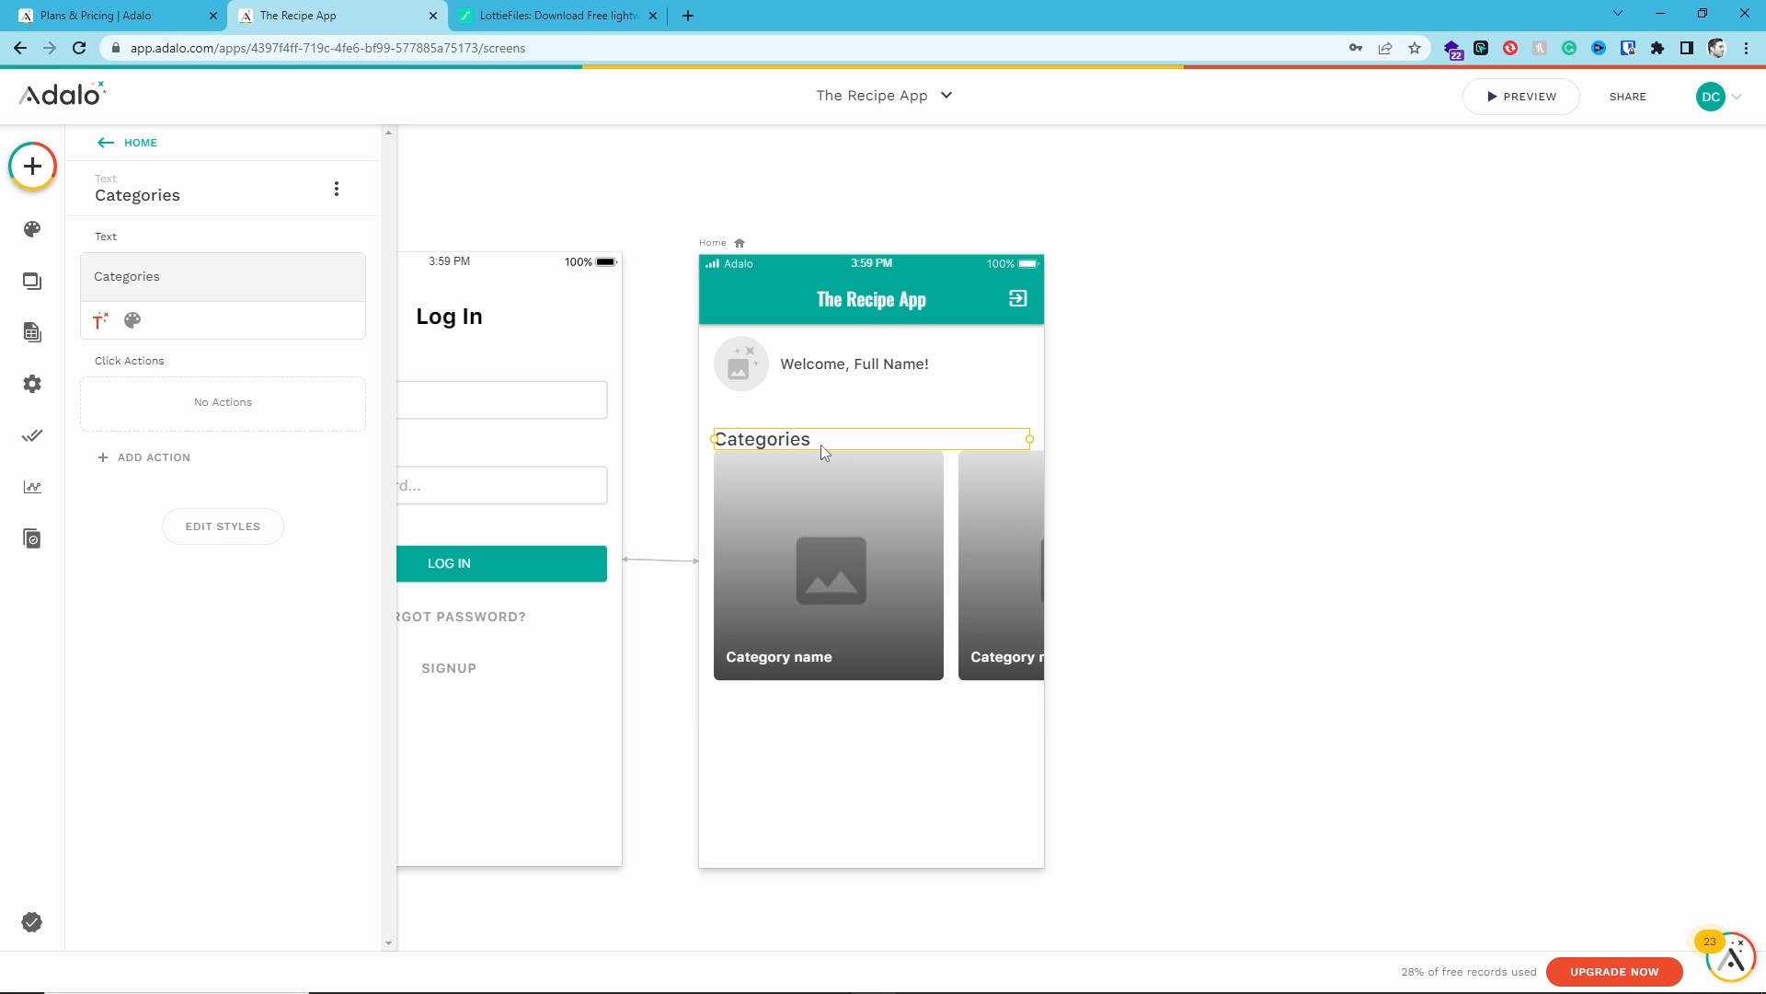
{"action": "key", "text": "shift+Up"}
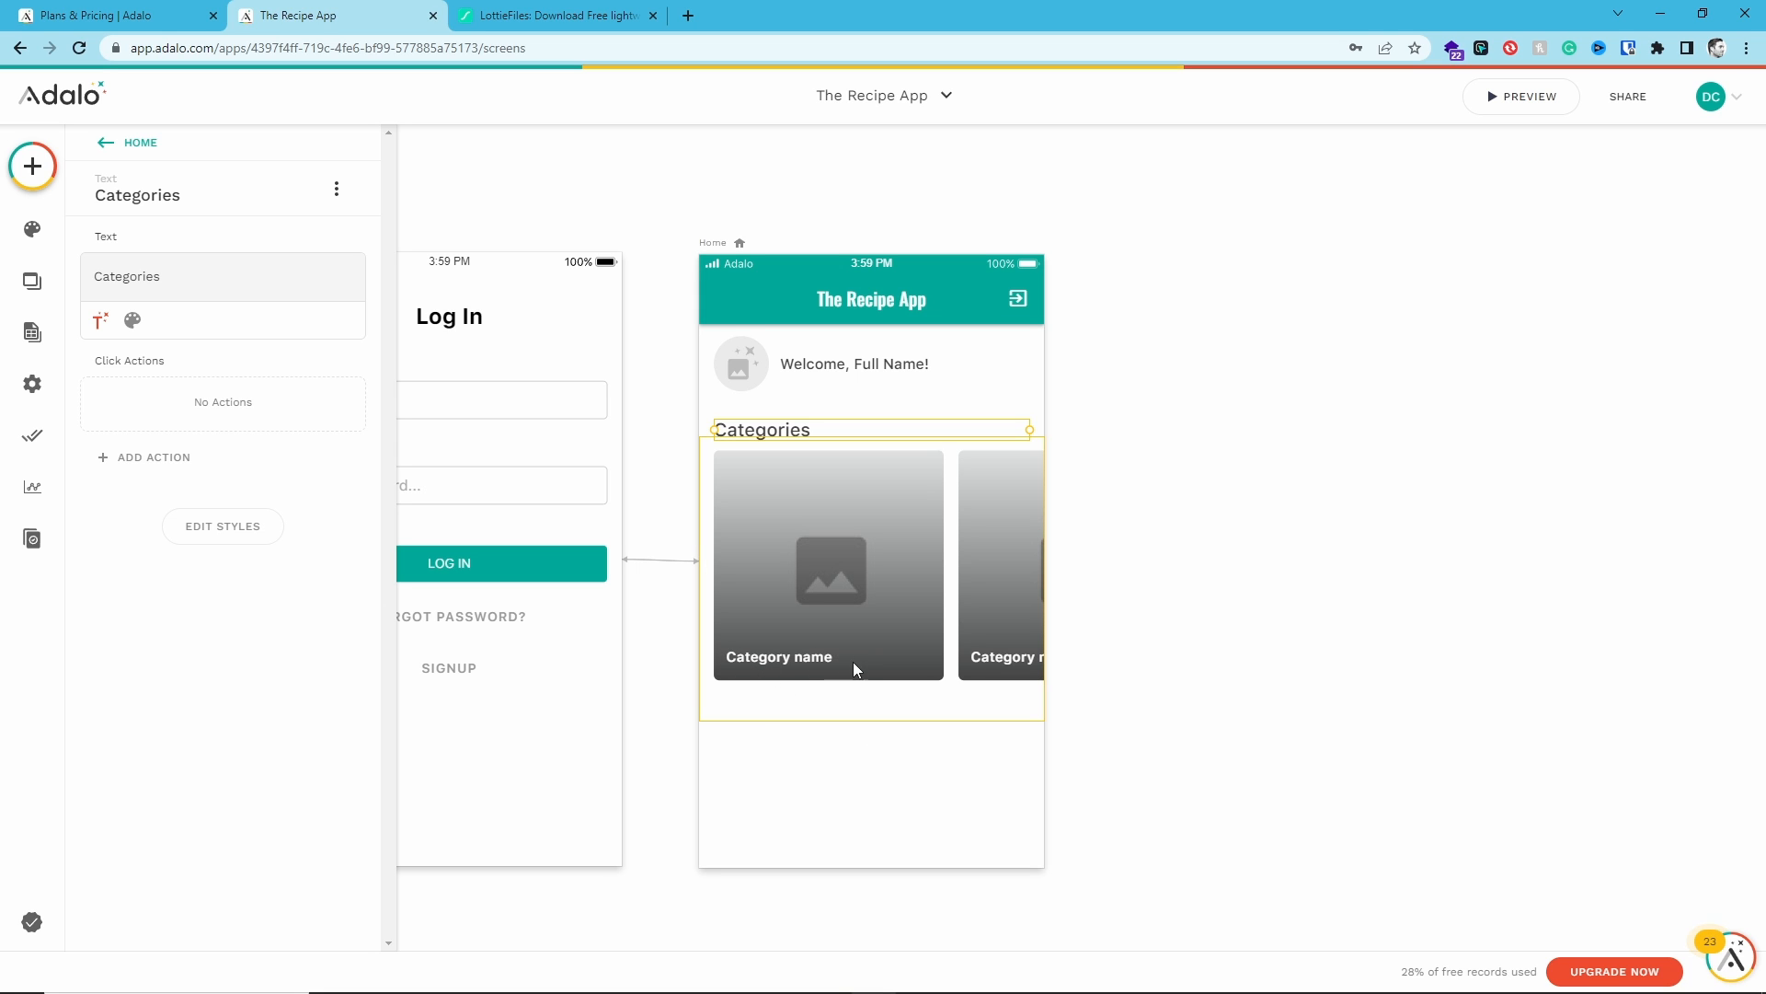
- Make the Home screen taller by extending its bottom edge downward
{"action": "left_click", "coordinate": [895, 763]}
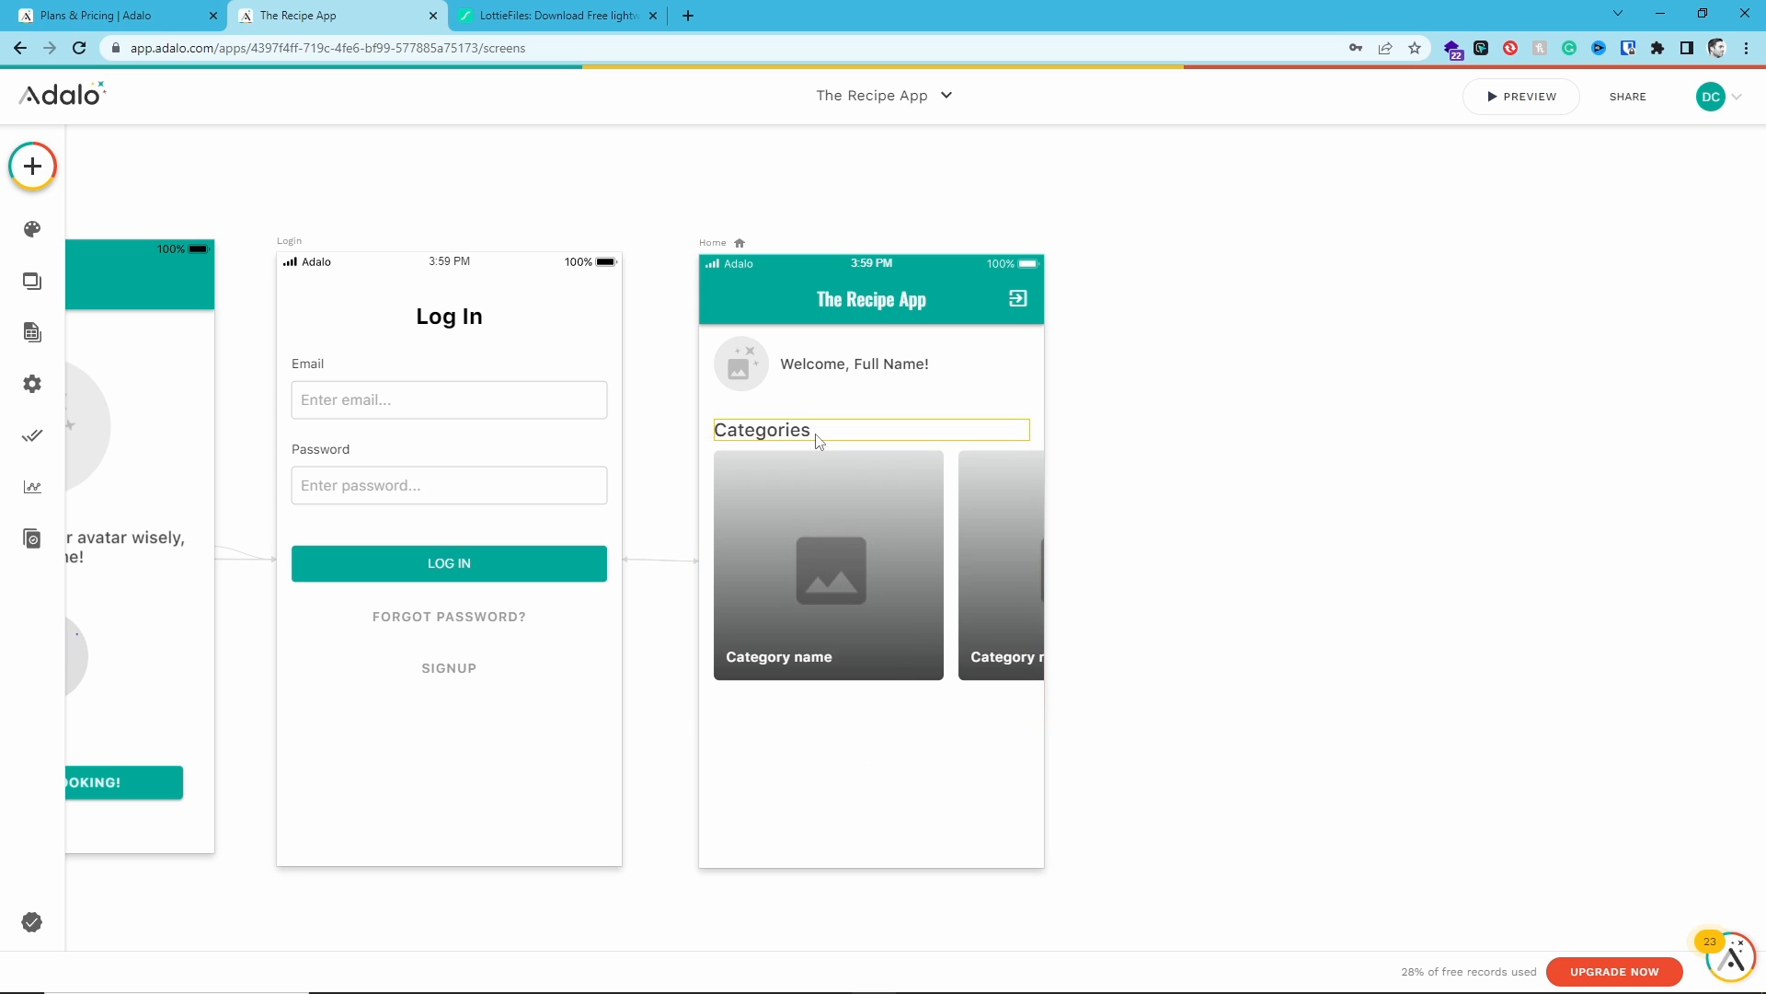
{"action": "left_click", "coordinate": [866, 759]}
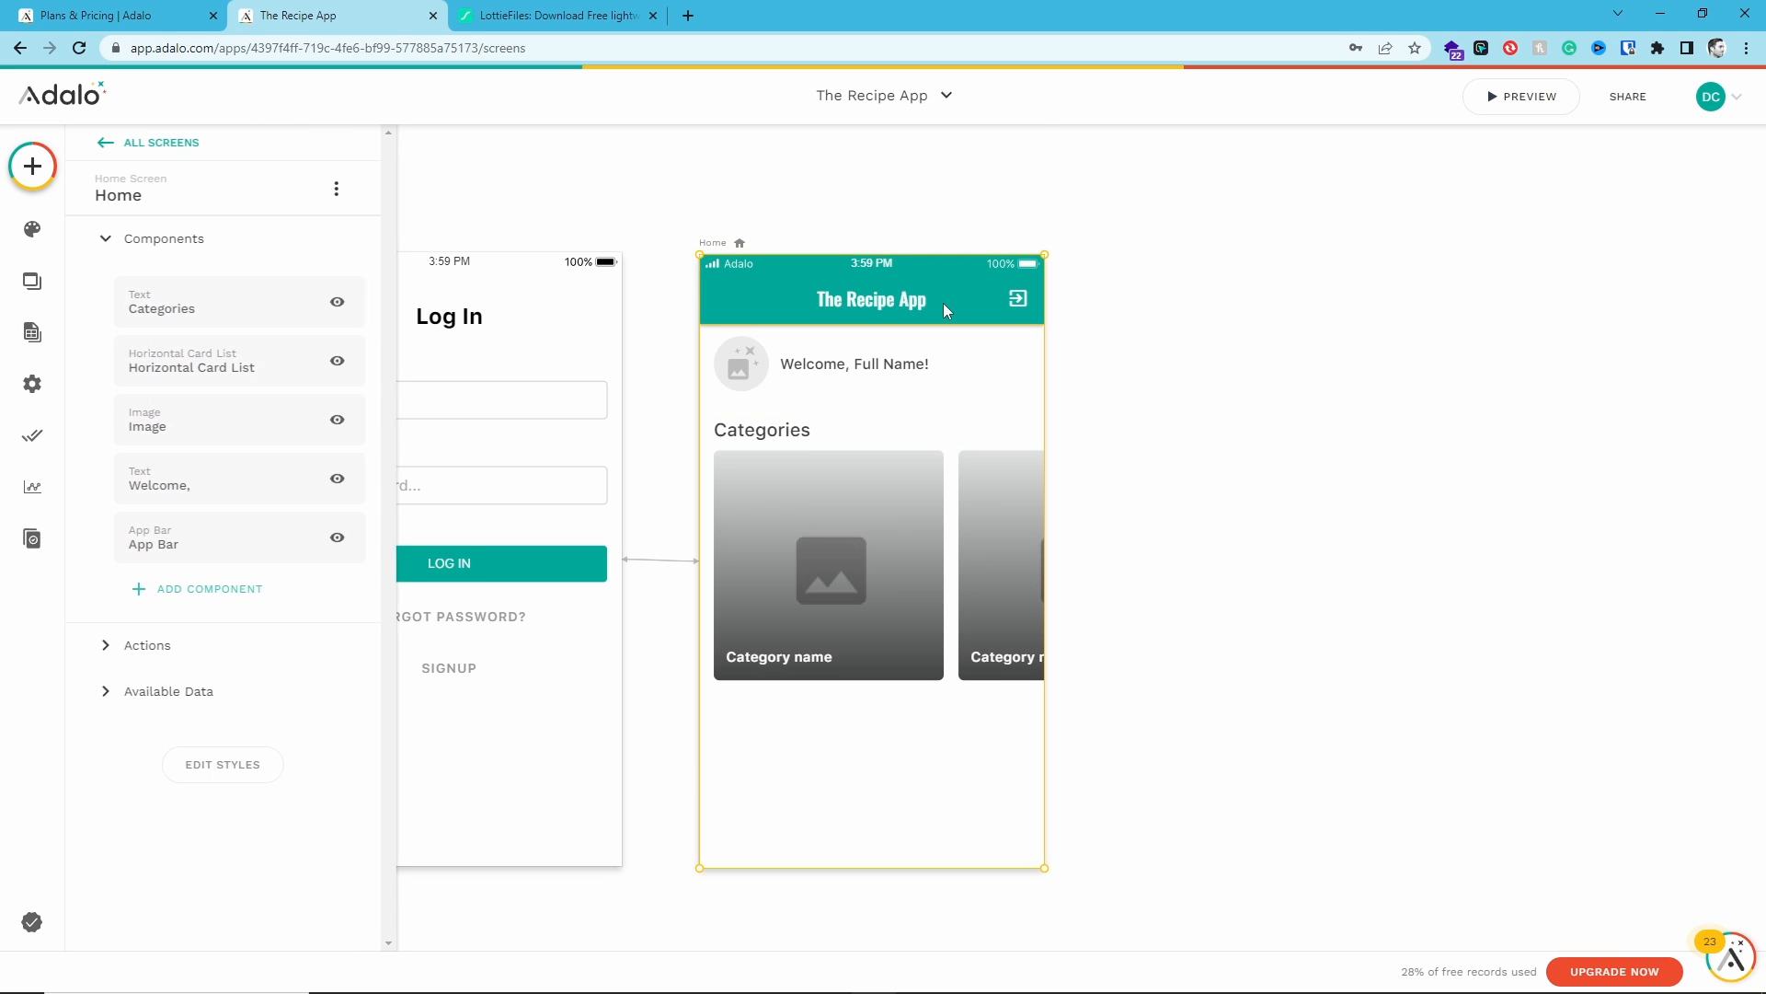
{"action": "scroll", "coordinate": [942, 313], "scroll_direction": "down", "scroll_amount": 4}
{"action": "left_click_drag", "start_coordinate": [885, 500], "coordinate": [894, 946]}
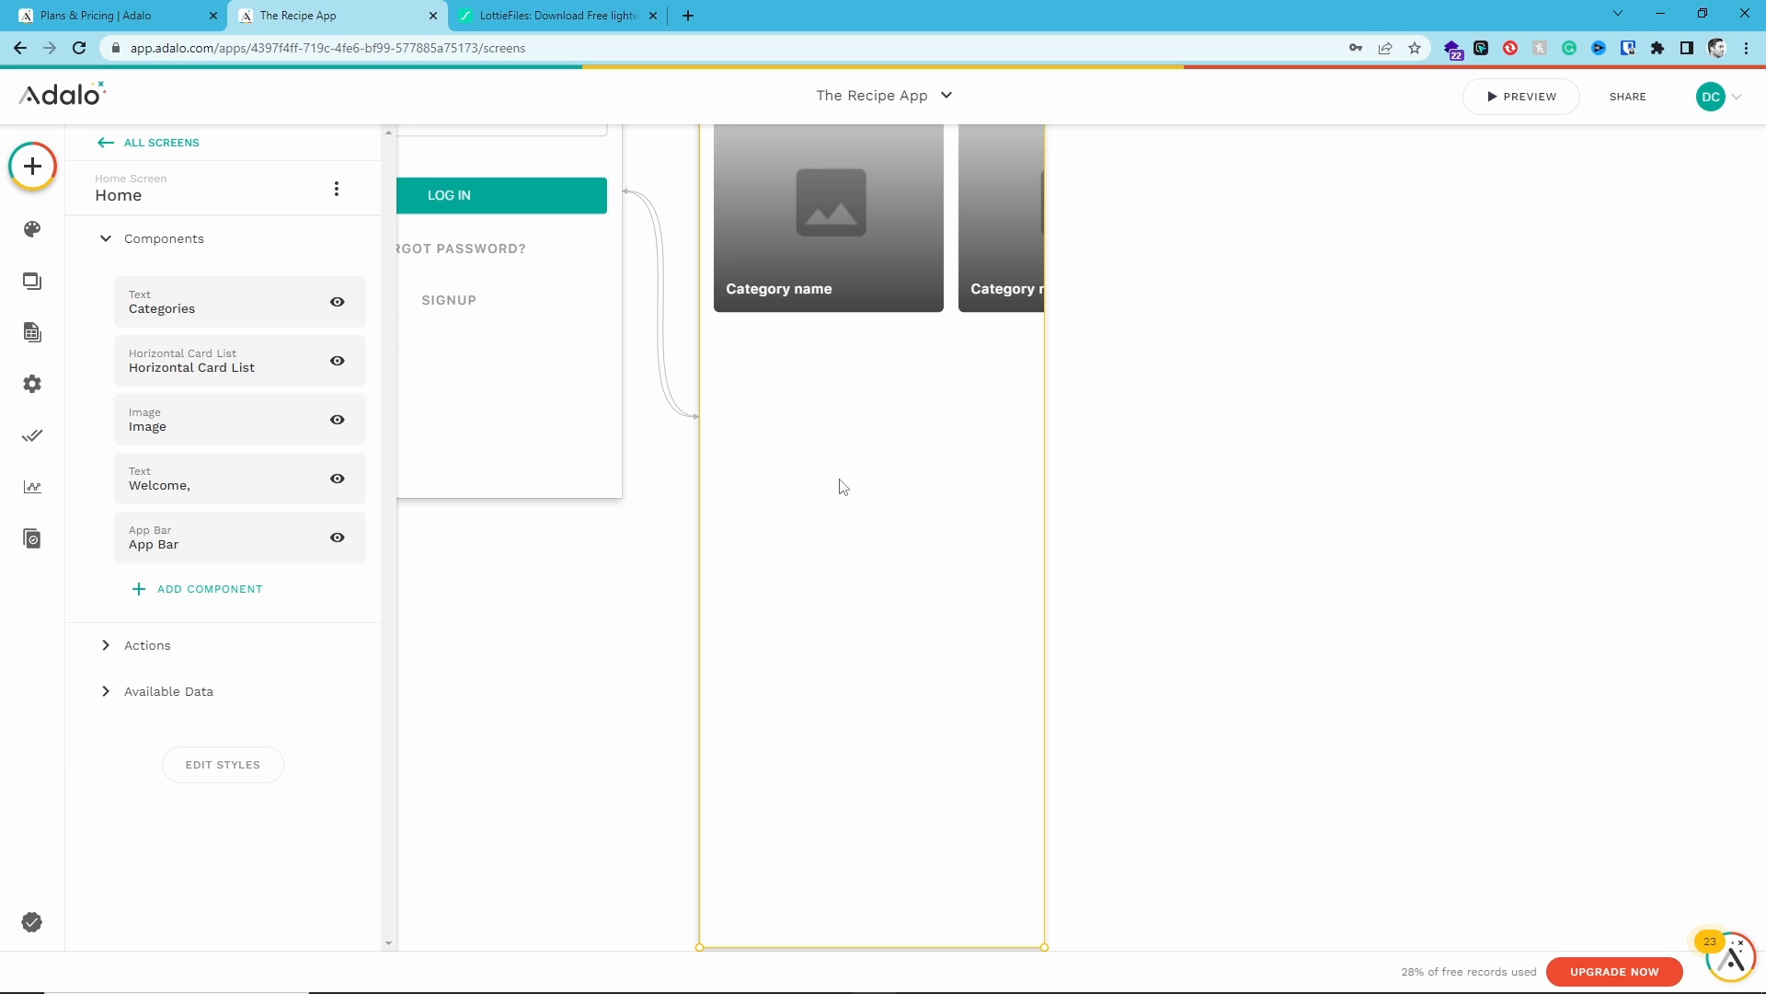
- Add a Custom List to the Home screen below the category cards
{"action": "left_click", "coordinate": [32, 166]}
{"action": "scroll", "coordinate": [255, 508], "scroll_direction": "down", "scroll_amount": 1}
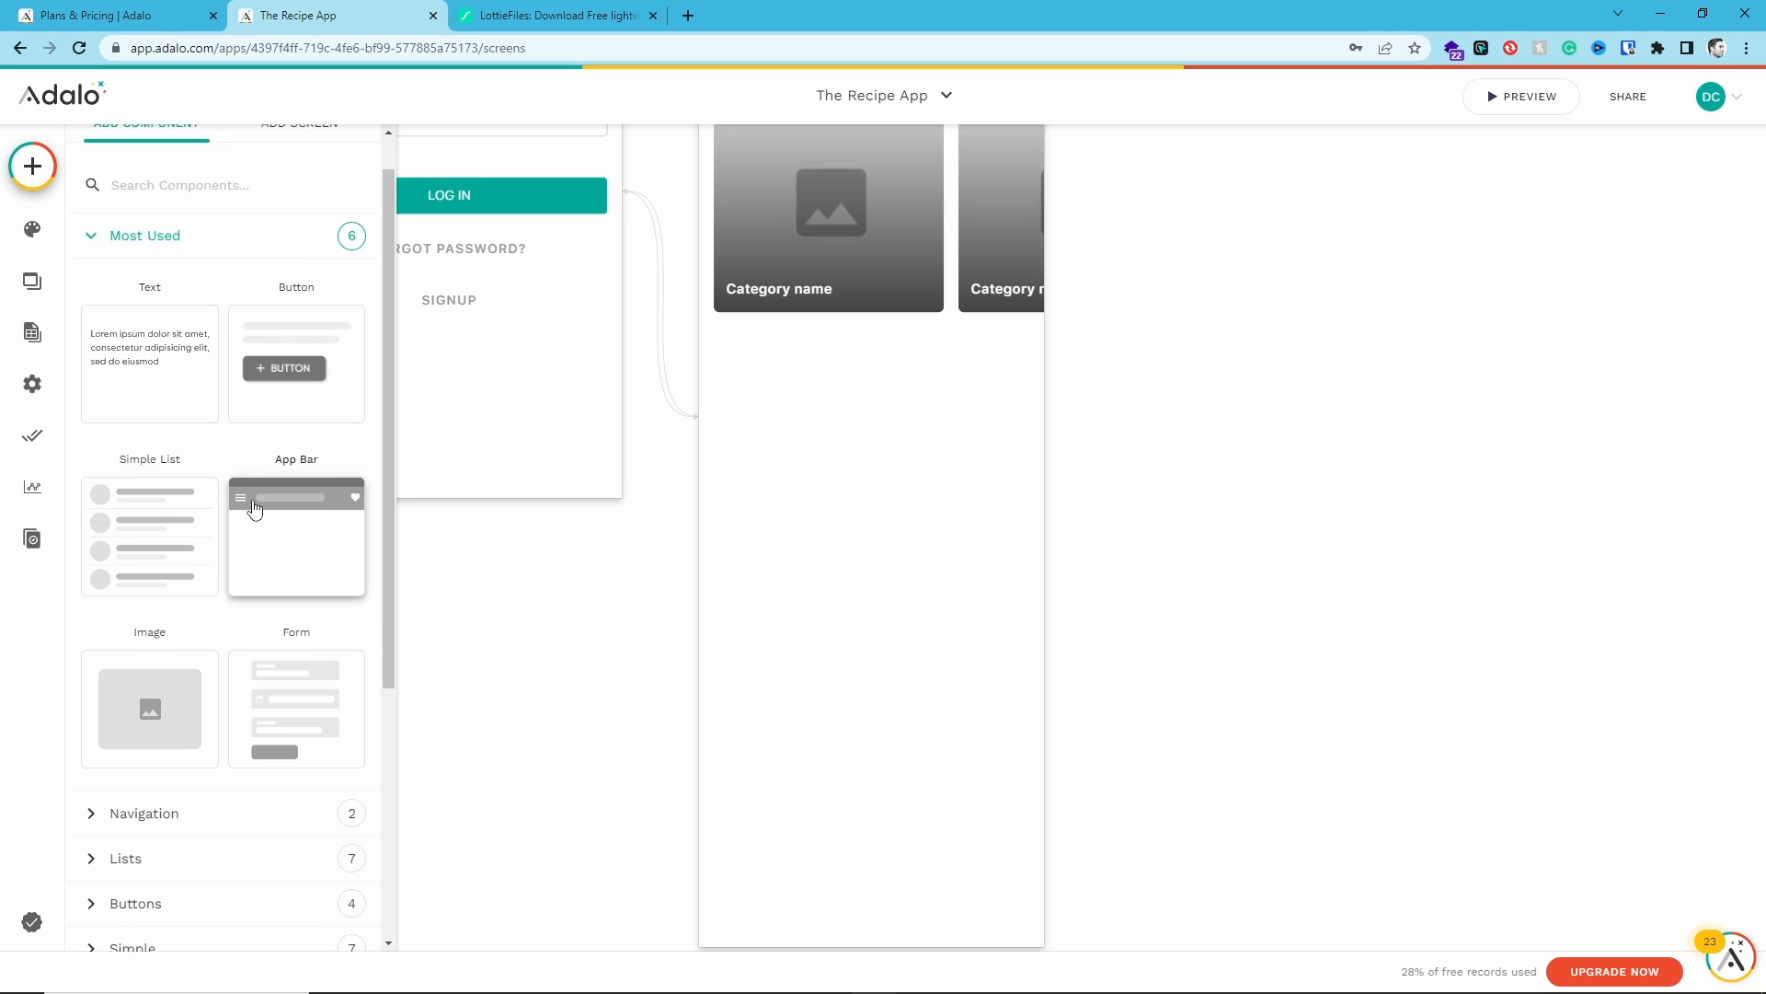
{"action": "scroll", "coordinate": [178, 520], "scroll_direction": "down", "scroll_amount": 3}
{"action": "left_click", "coordinate": [177, 536]}
{"action": "scroll", "coordinate": [177, 457], "scroll_direction": "down", "scroll_amount": 1}
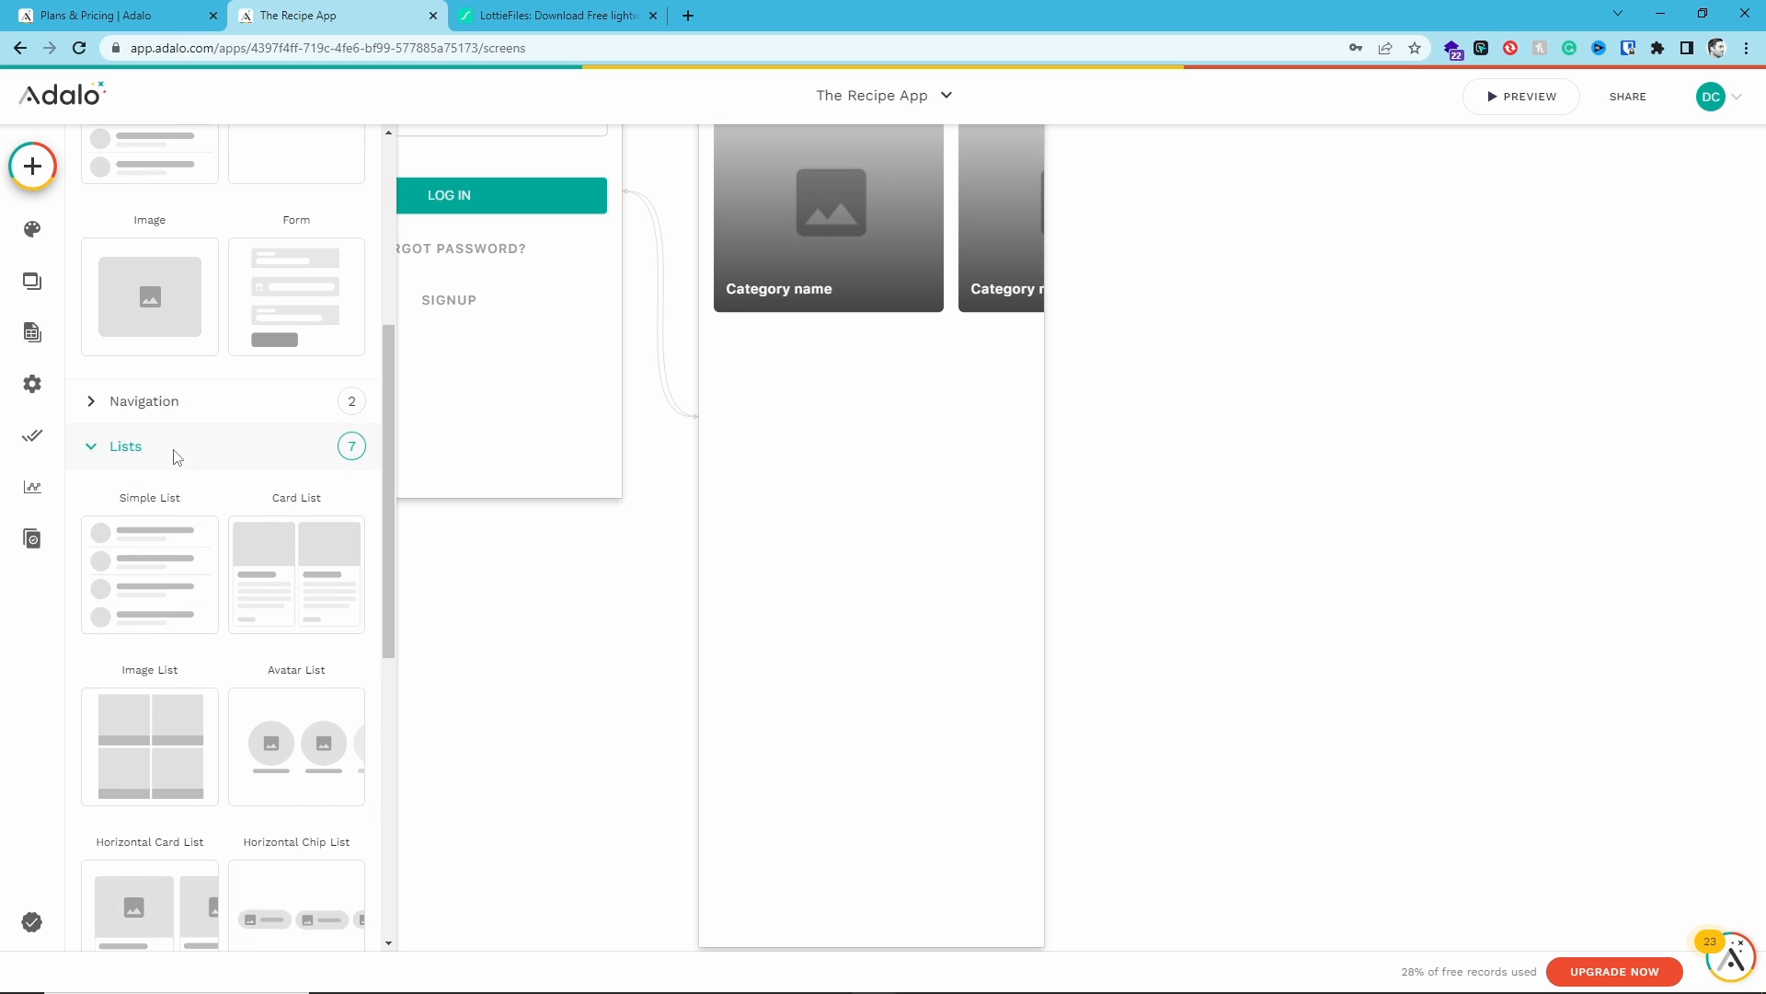
{"action": "scroll", "coordinate": [142, 534], "scroll_direction": "down", "scroll_amount": 4}
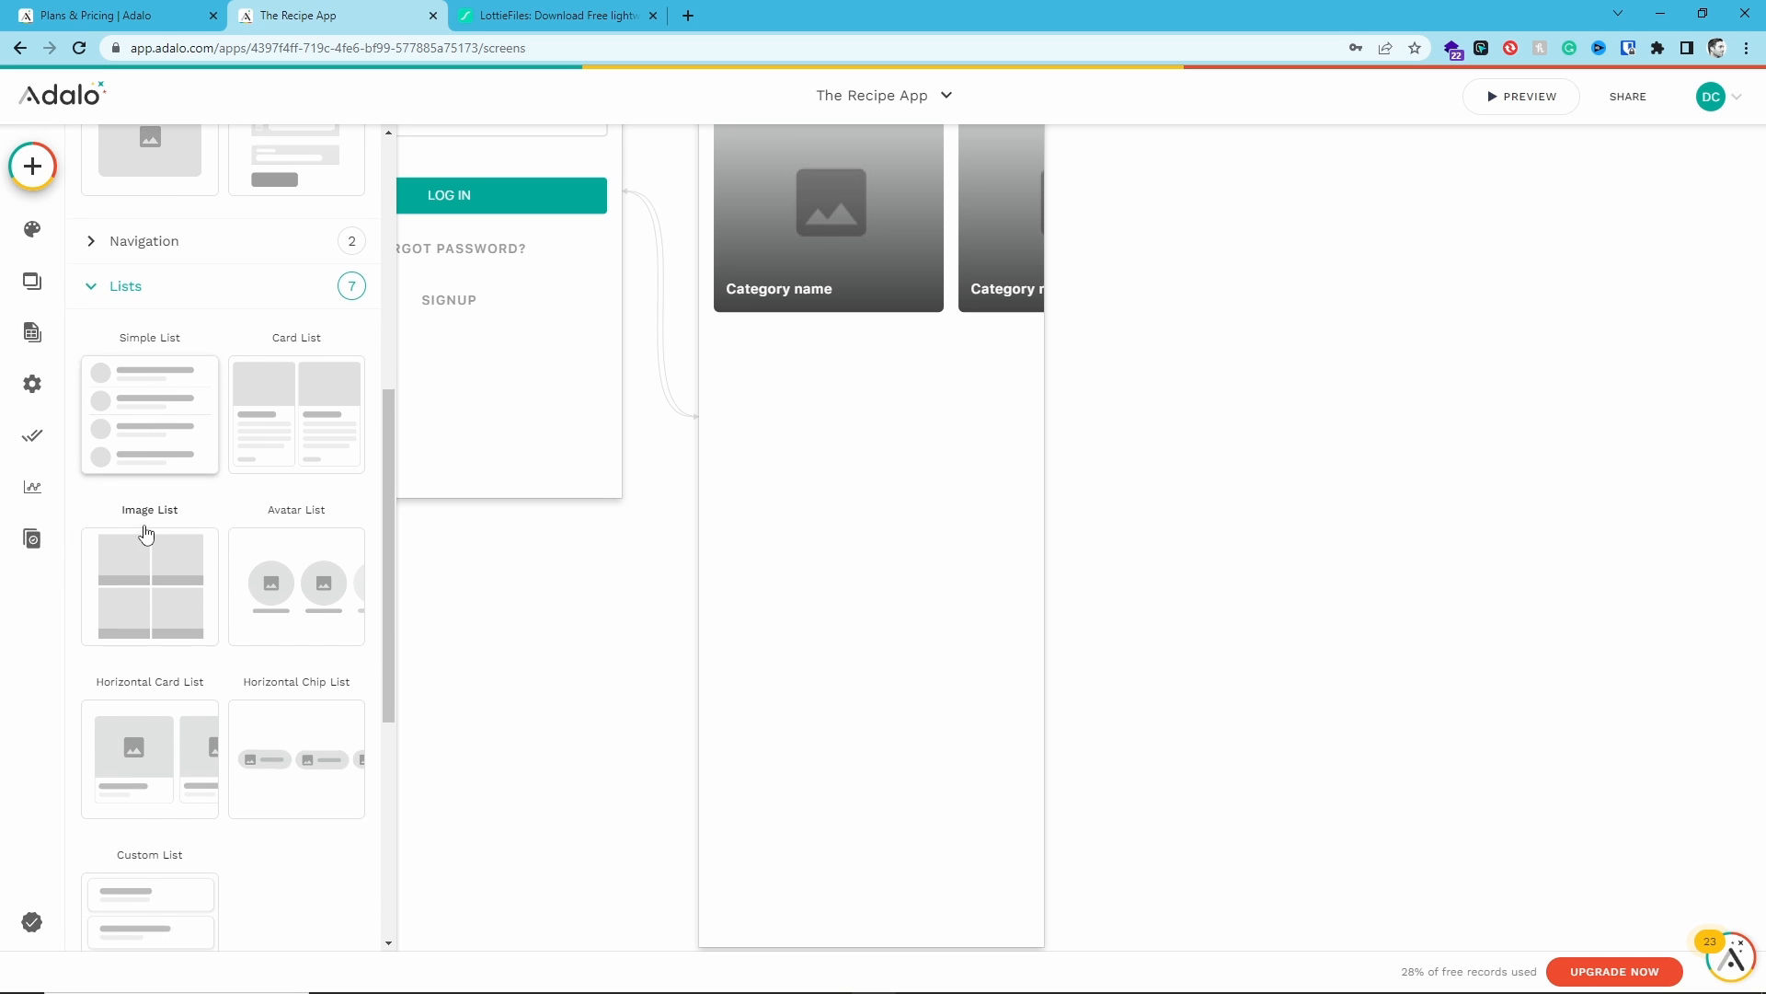
{"action": "scroll", "coordinate": [146, 533], "scroll_direction": "down", "scroll_amount": 1}
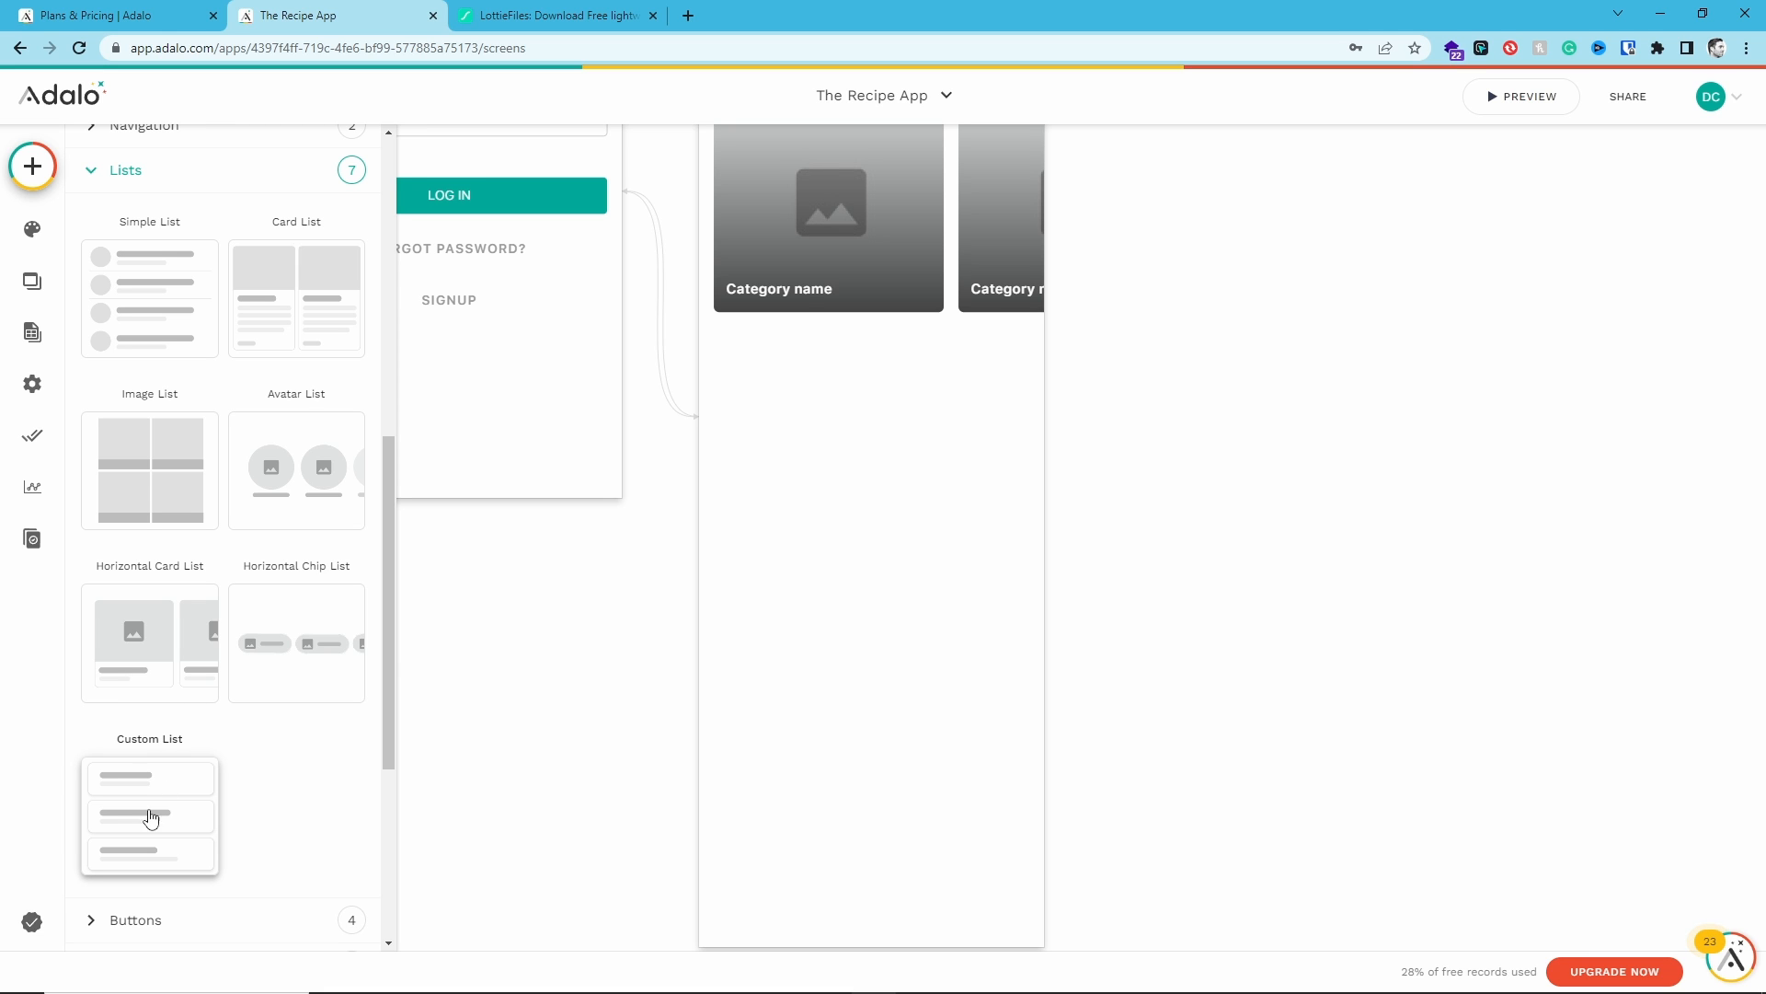
{"action": "left_click_drag", "start_coordinate": [147, 791], "coordinate": [897, 576]}
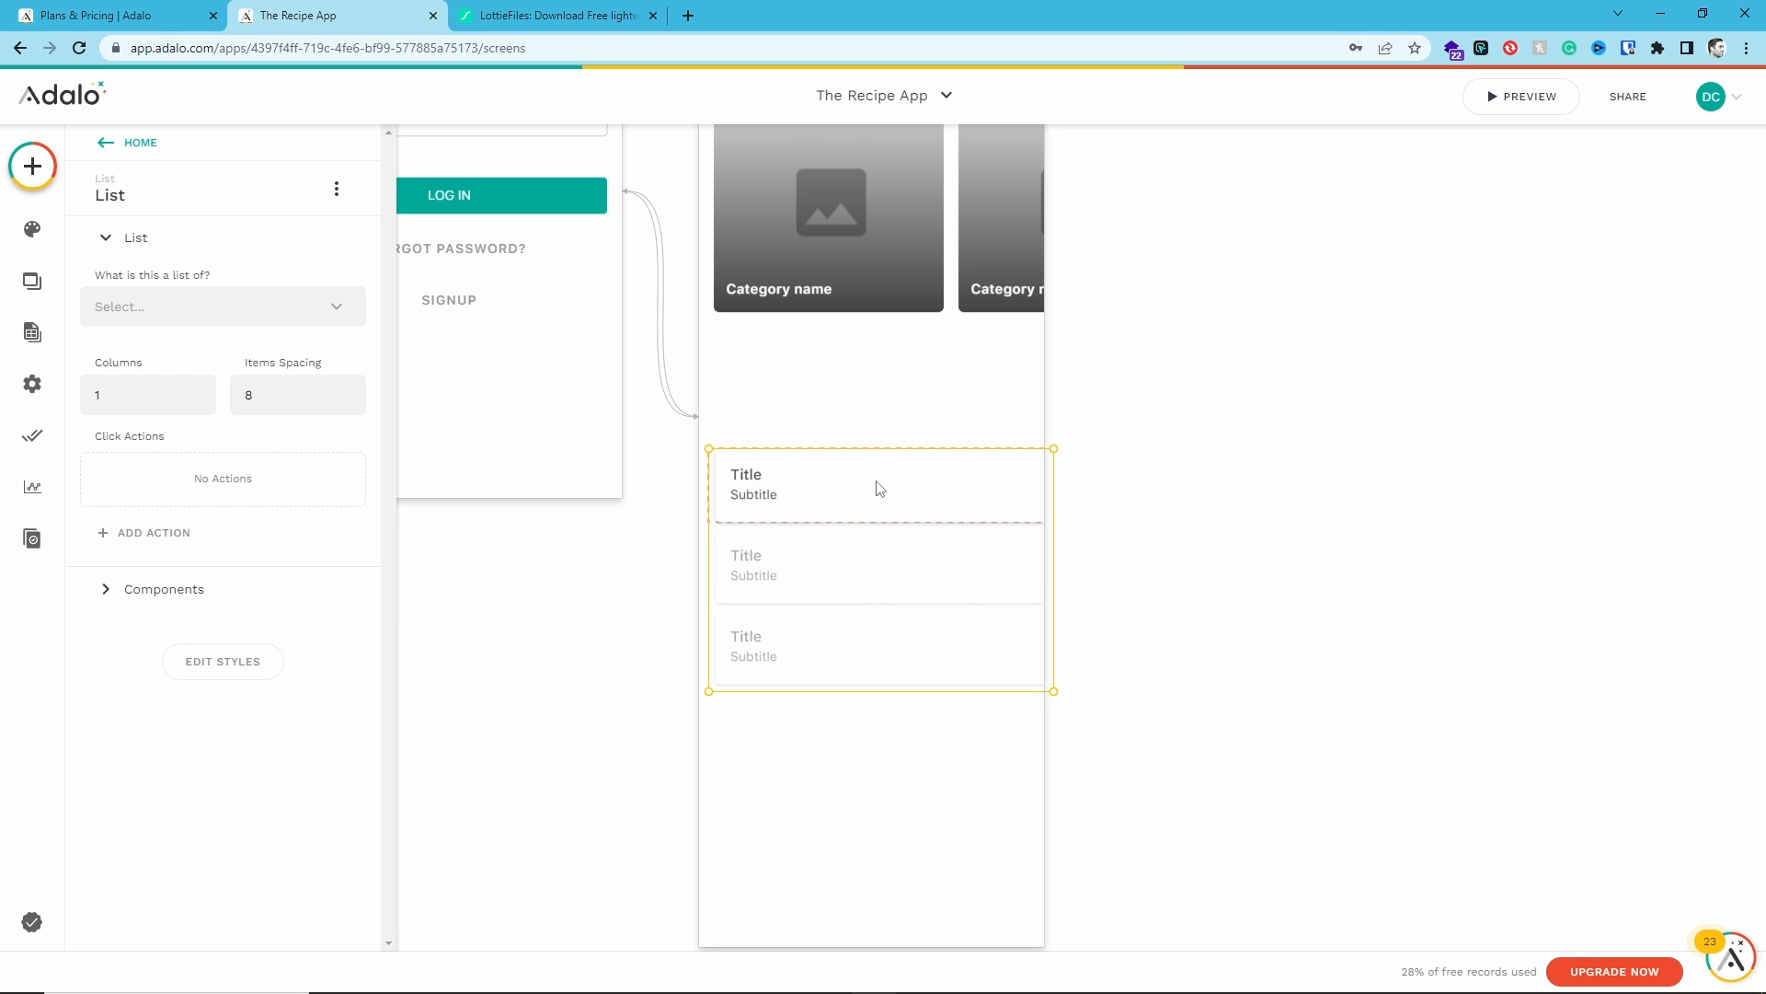
- Set the custom list item's rectangle rounding to 0, toggling its border on and back off
{"action": "left_click", "coordinate": [108, 239]}
{"action": "left_click", "coordinate": [107, 280]}
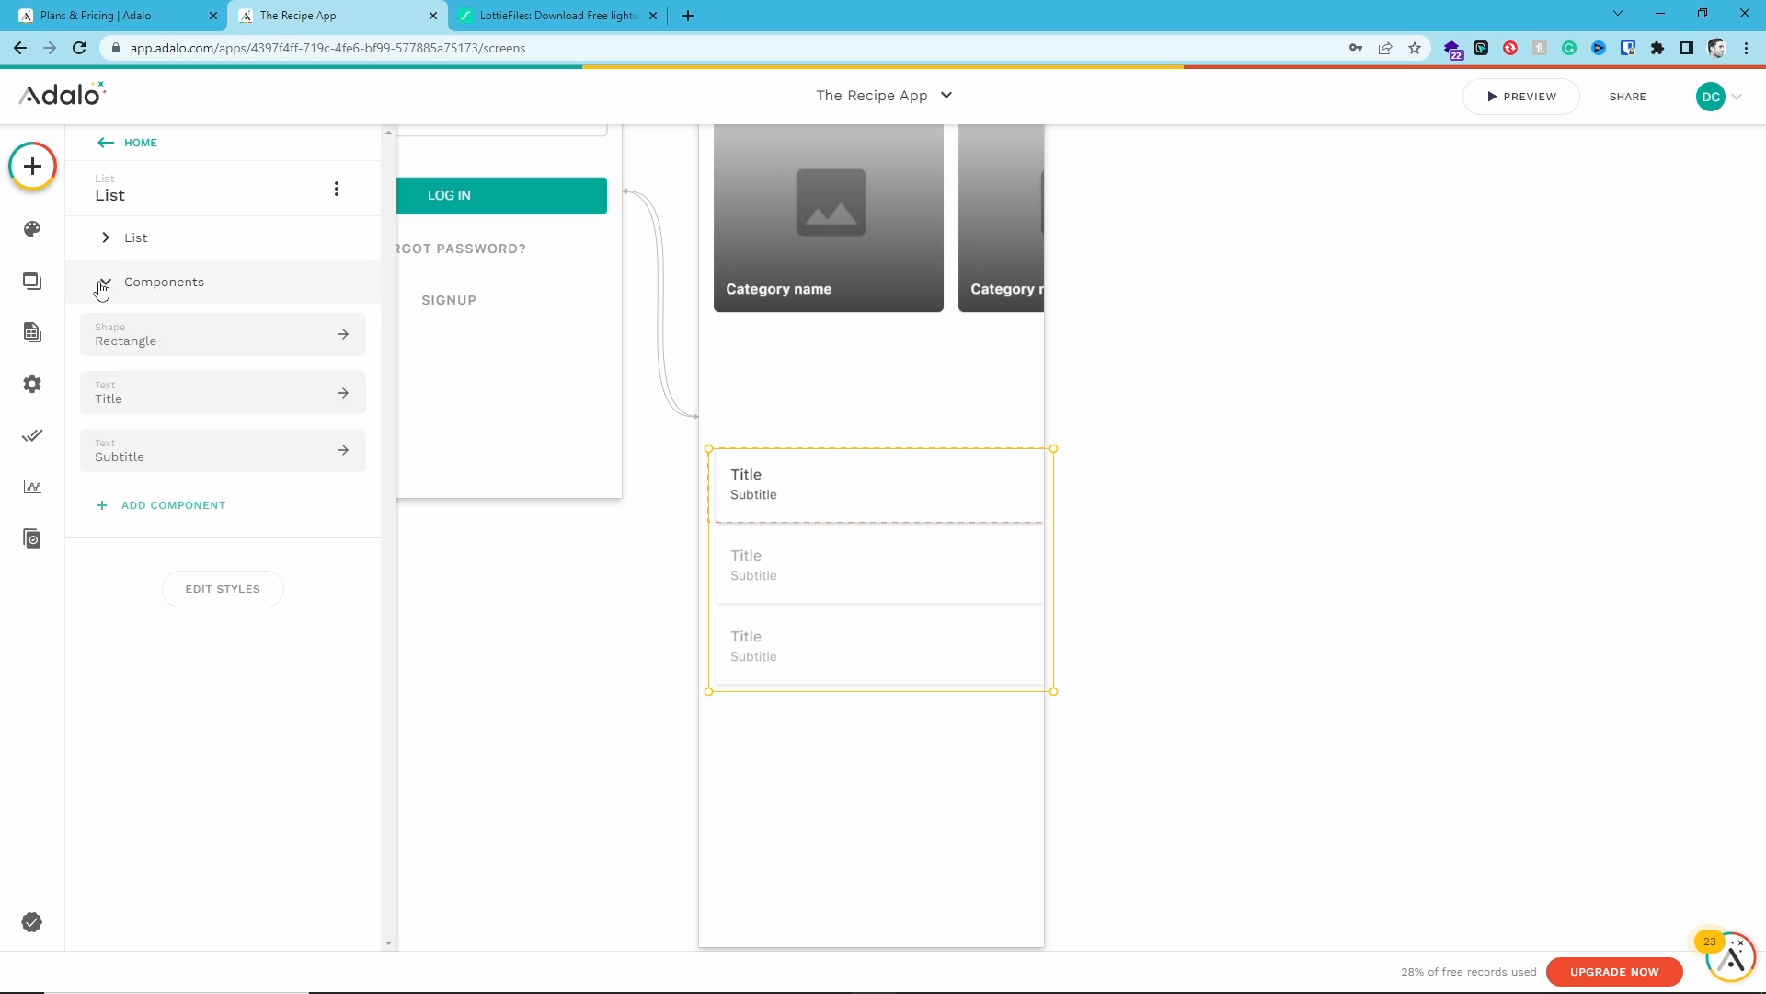
{"action": "left_click", "coordinate": [219, 333]}
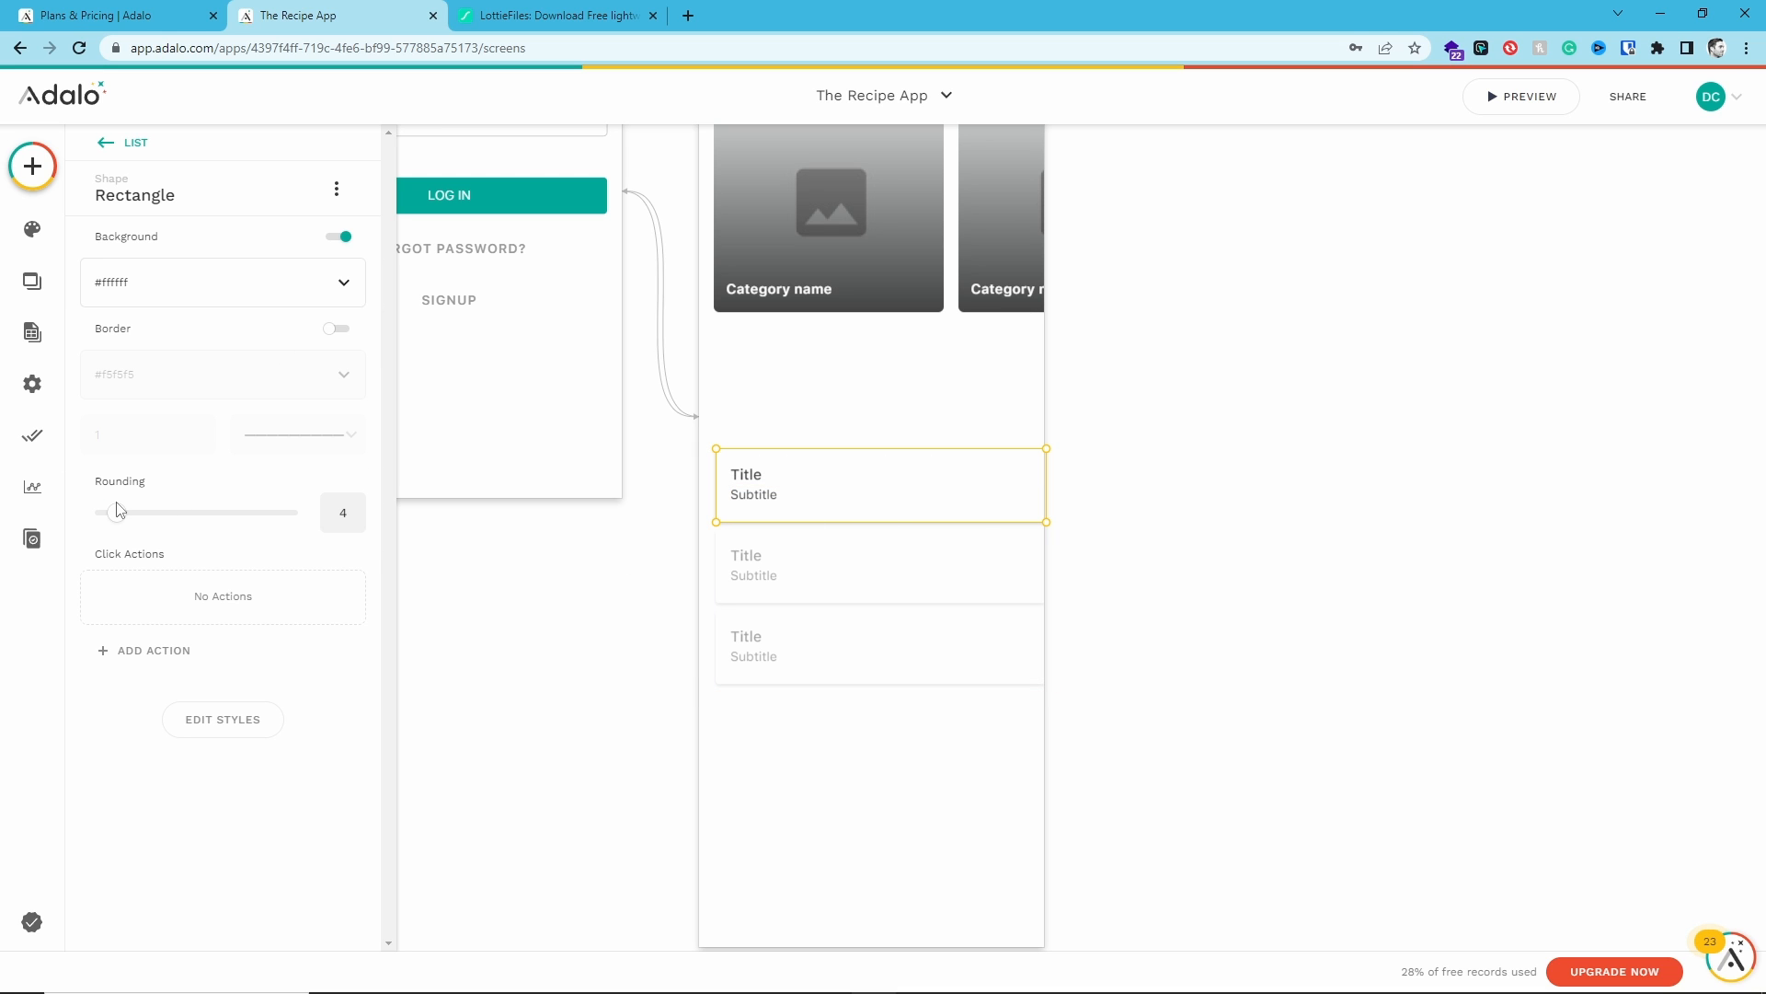
{"action": "mouse_move", "coordinate": [117, 513]}
{"action": "left_mouse_down"}
{"action": "mouse_move", "coordinate": [212, 520]}
{"action": "mouse_move", "coordinate": [92, 517]}
{"action": "left_mouse_up"}
{"action": "left_click", "coordinate": [333, 330]}
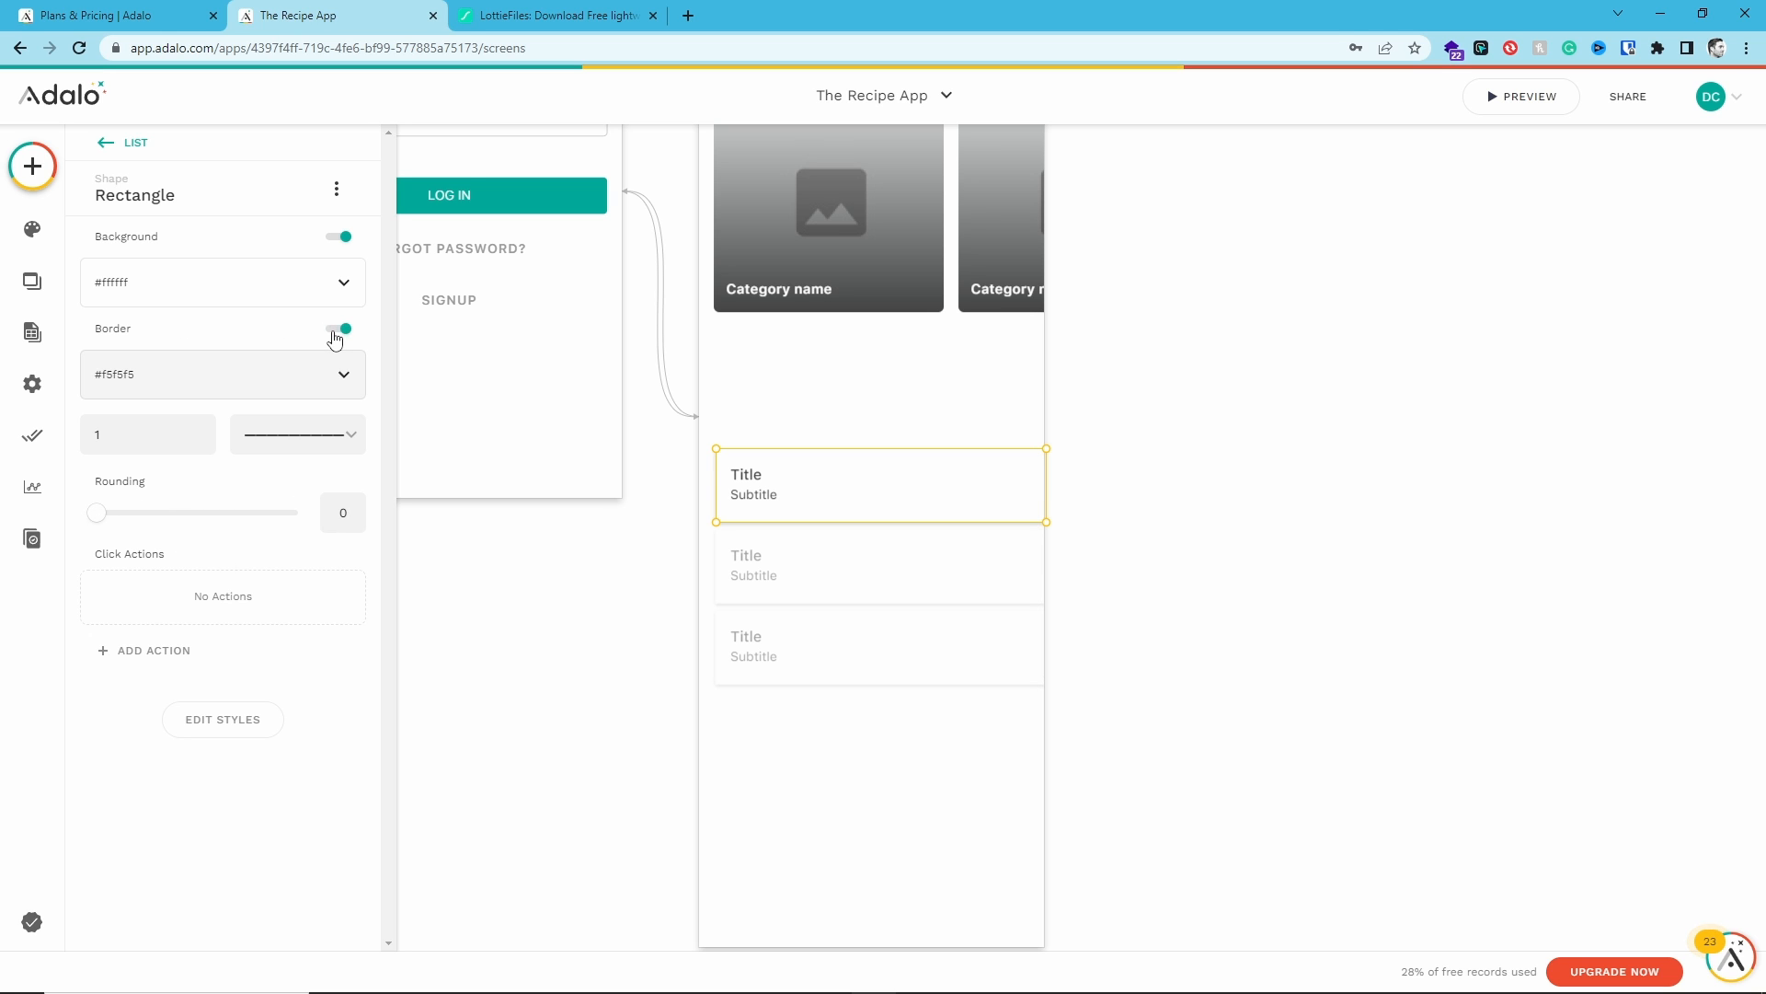
{"action": "left_click", "coordinate": [333, 331]}
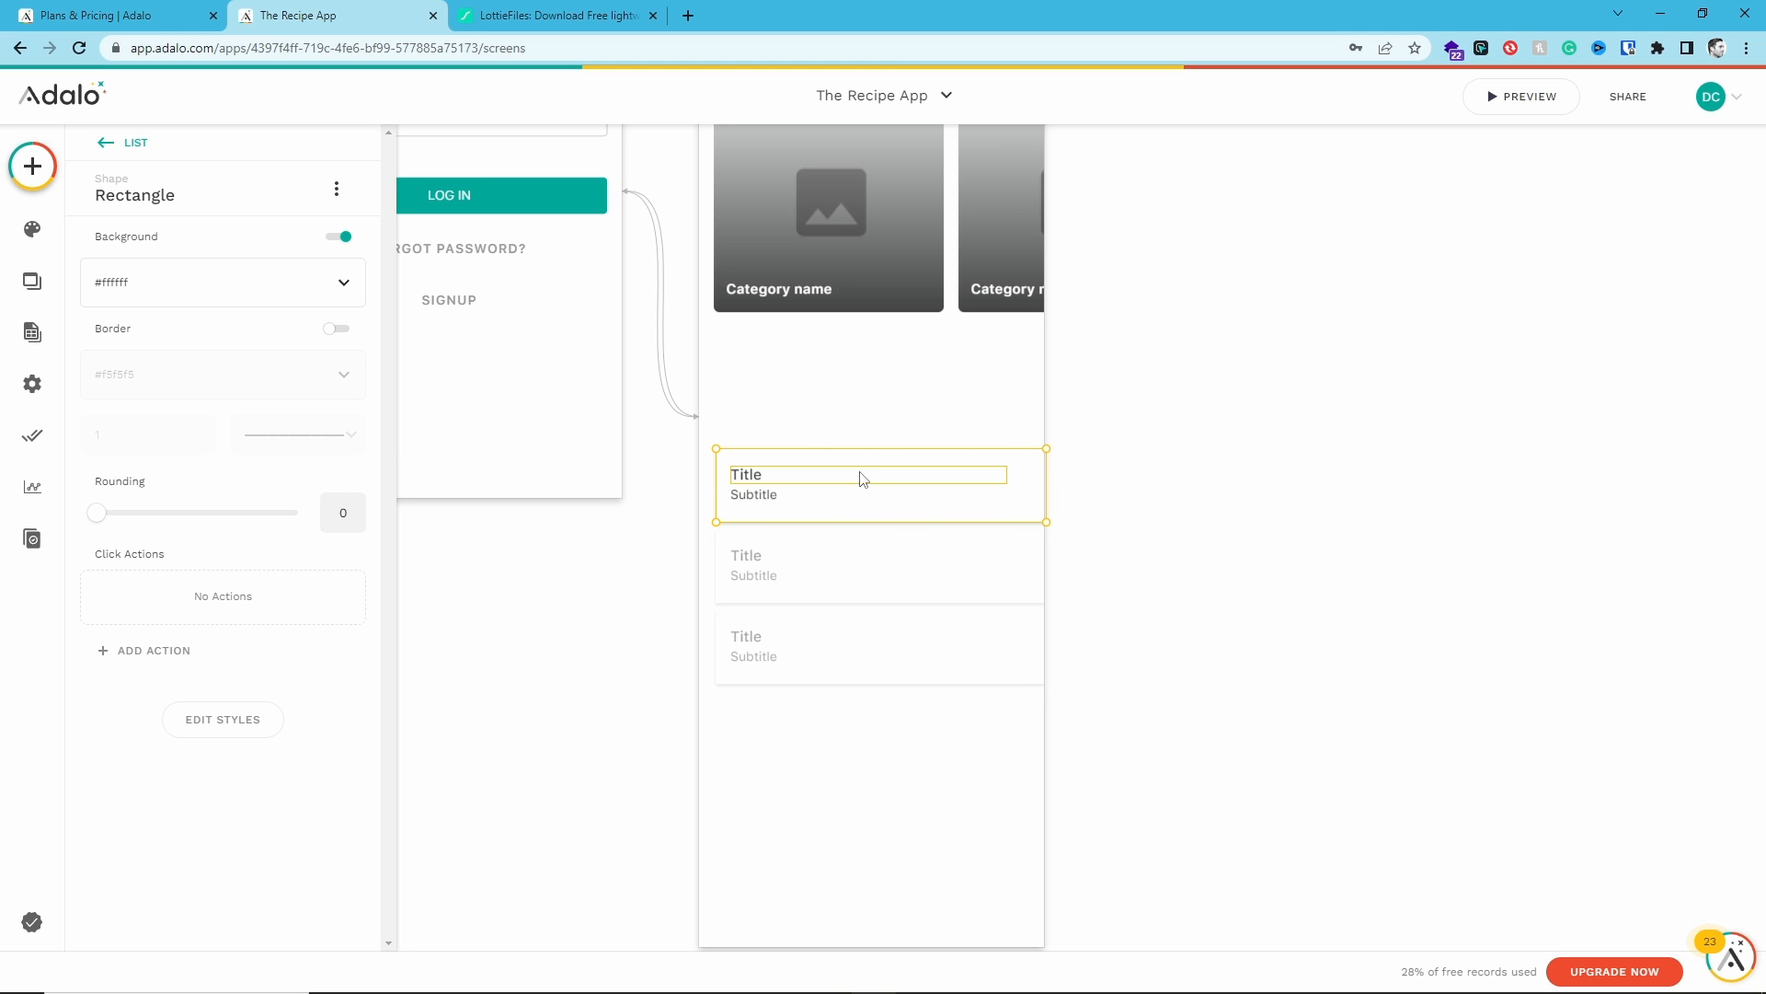
- Add an Image component into the custom list item beside the title and subtitle
{"action": "left_click", "coordinate": [810, 479]}
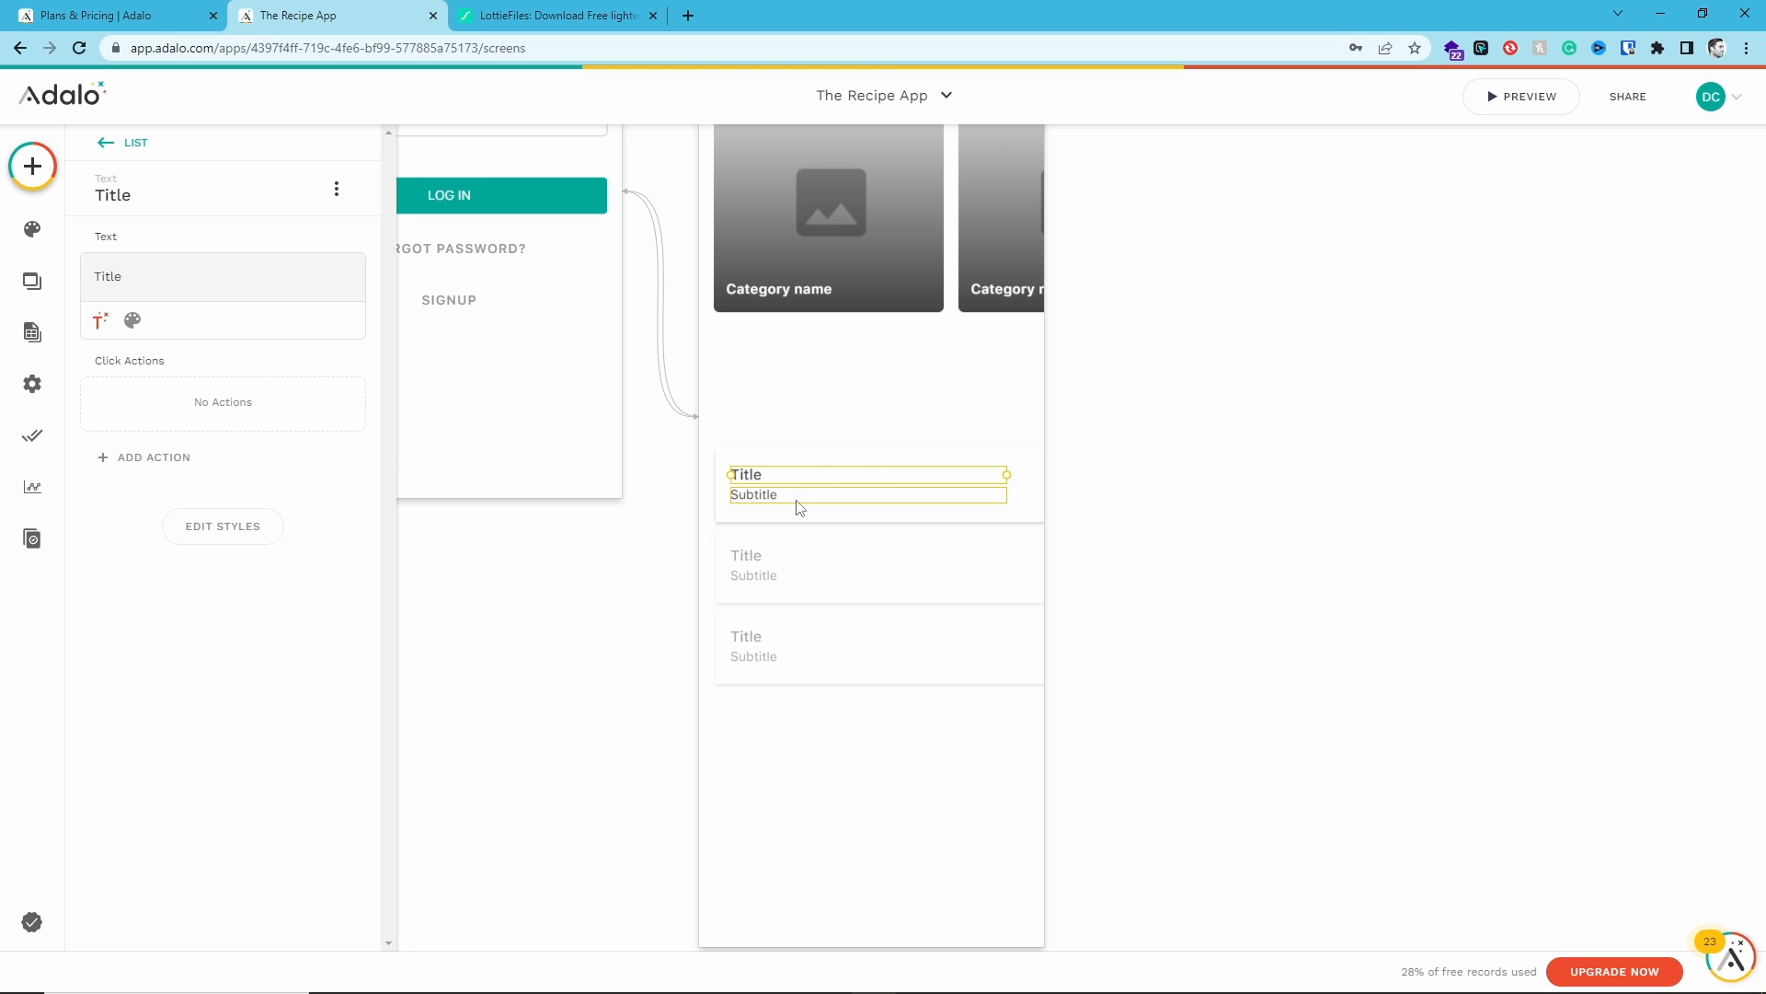
{"action": "left_click", "coordinate": [799, 497]}
{"action": "left_click", "coordinate": [1001, 478]}
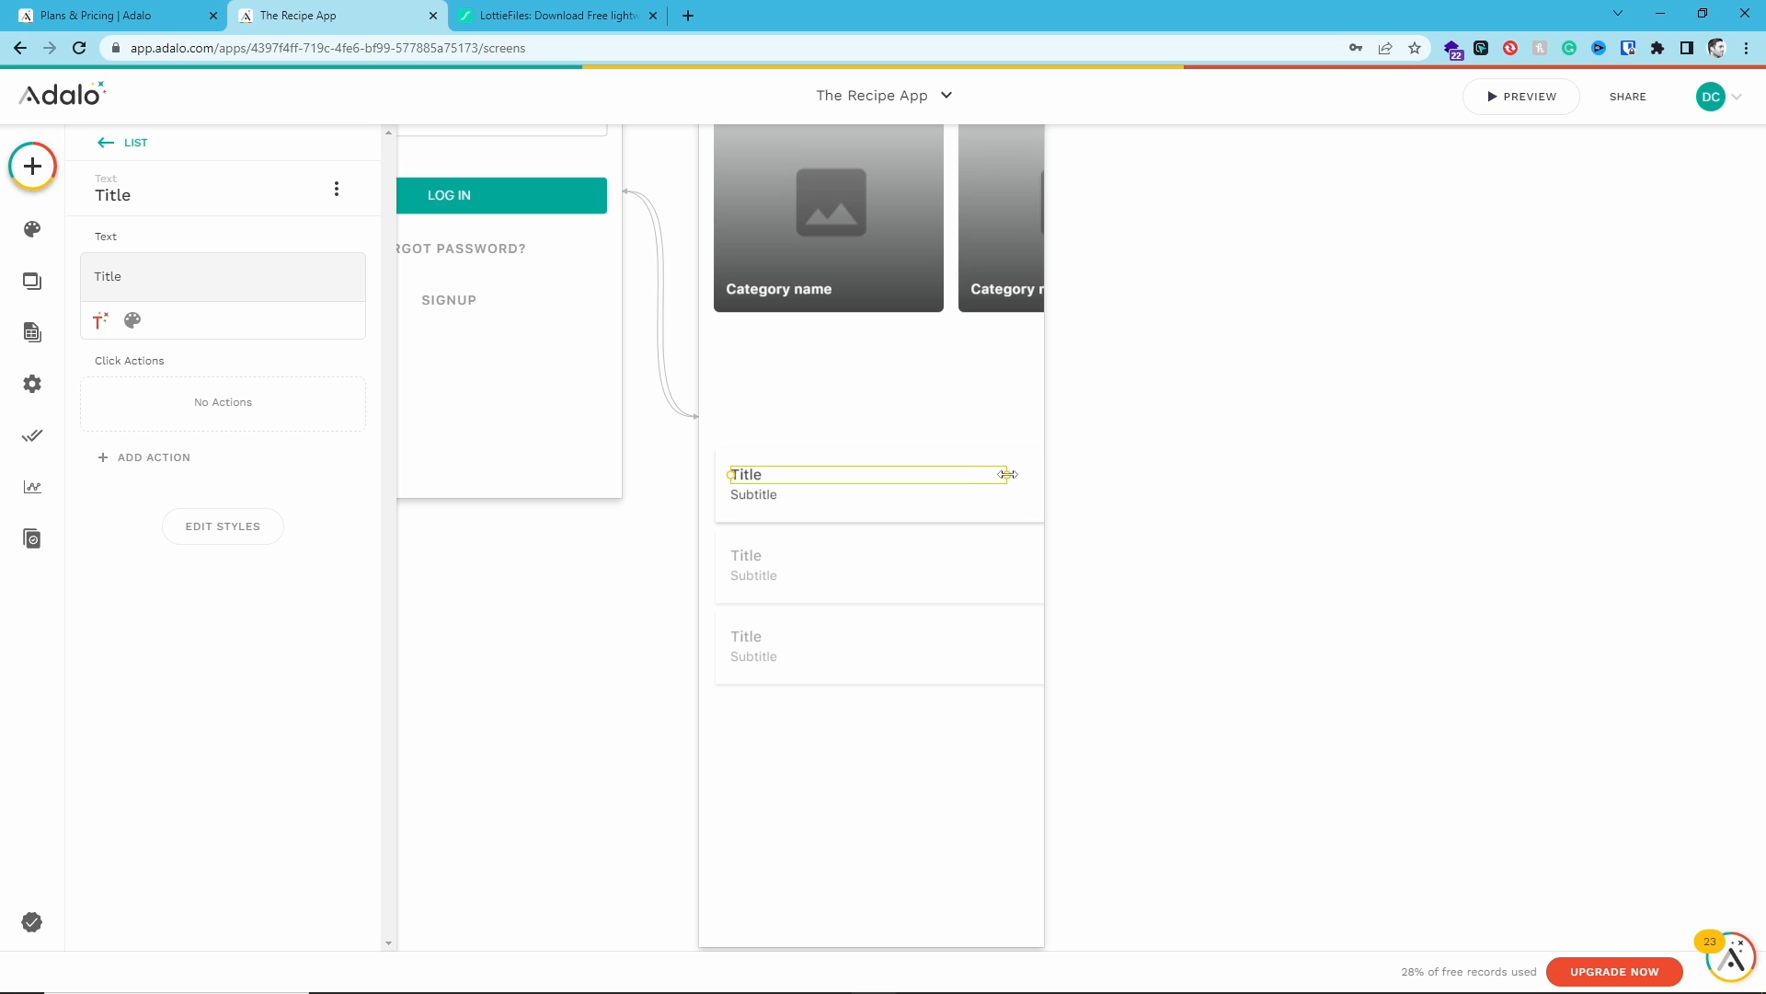
{"action": "left_click", "coordinate": [868, 497]}
{"action": "left_click", "coordinate": [867, 498]}
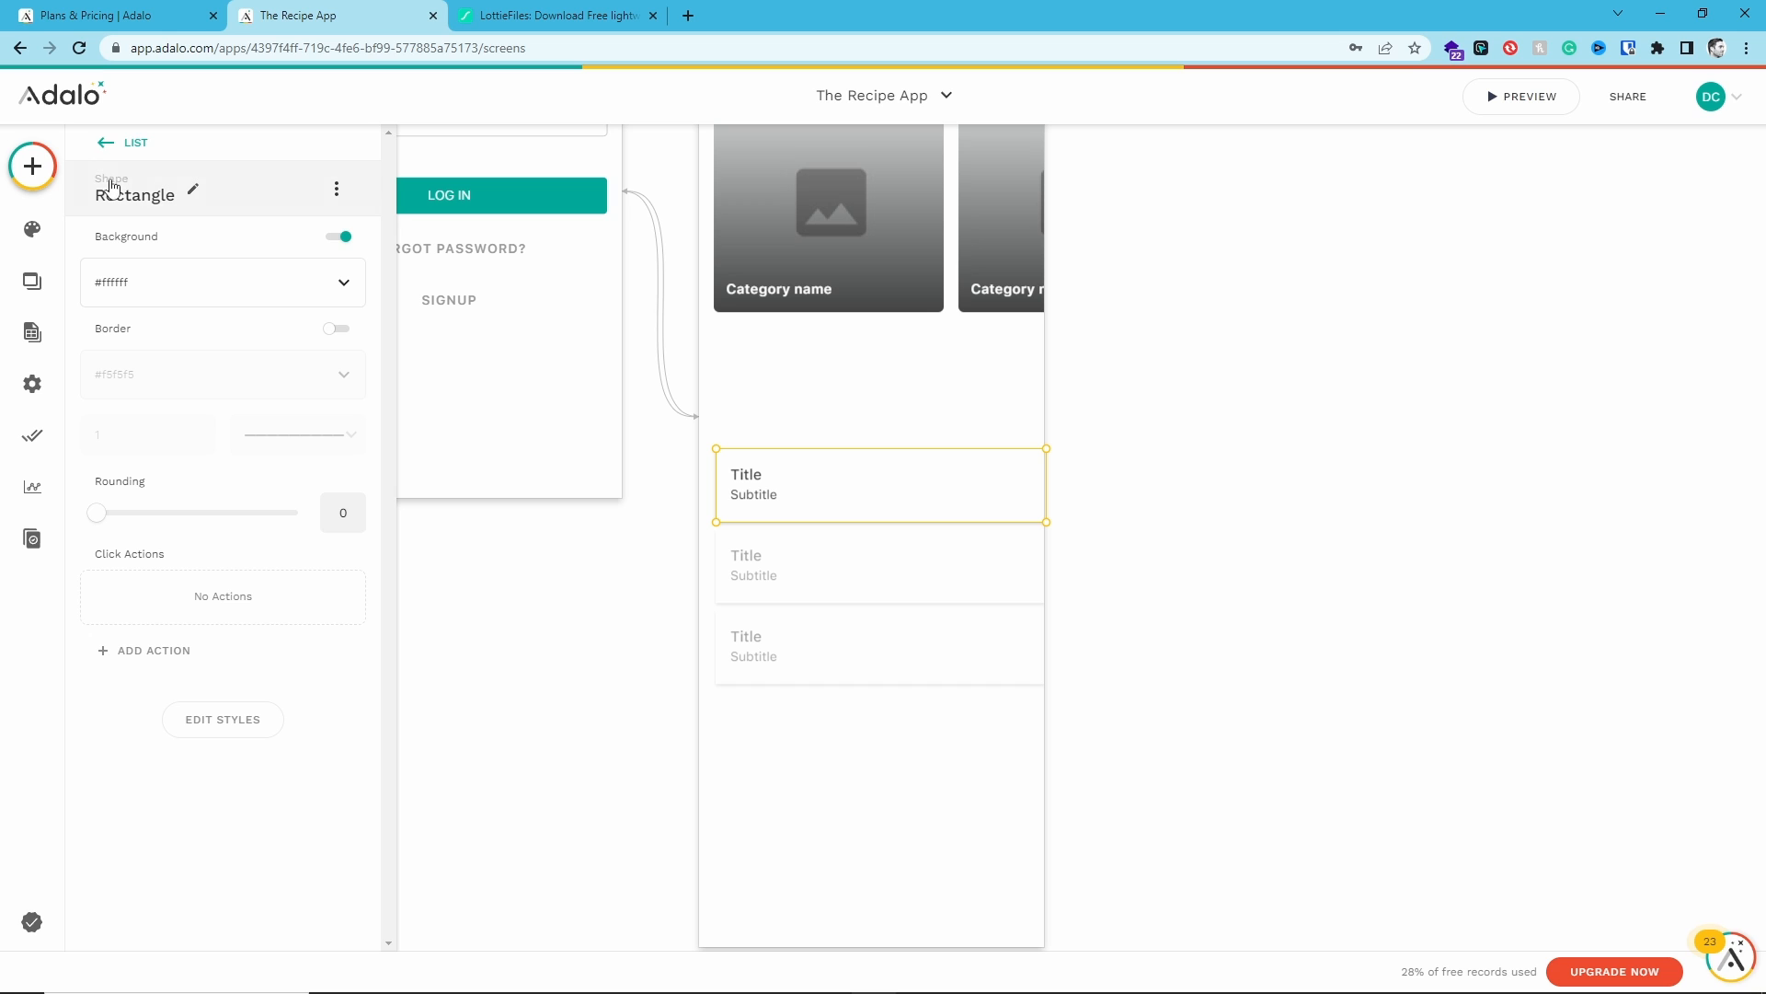
{"action": "left_click", "coordinate": [121, 147]}
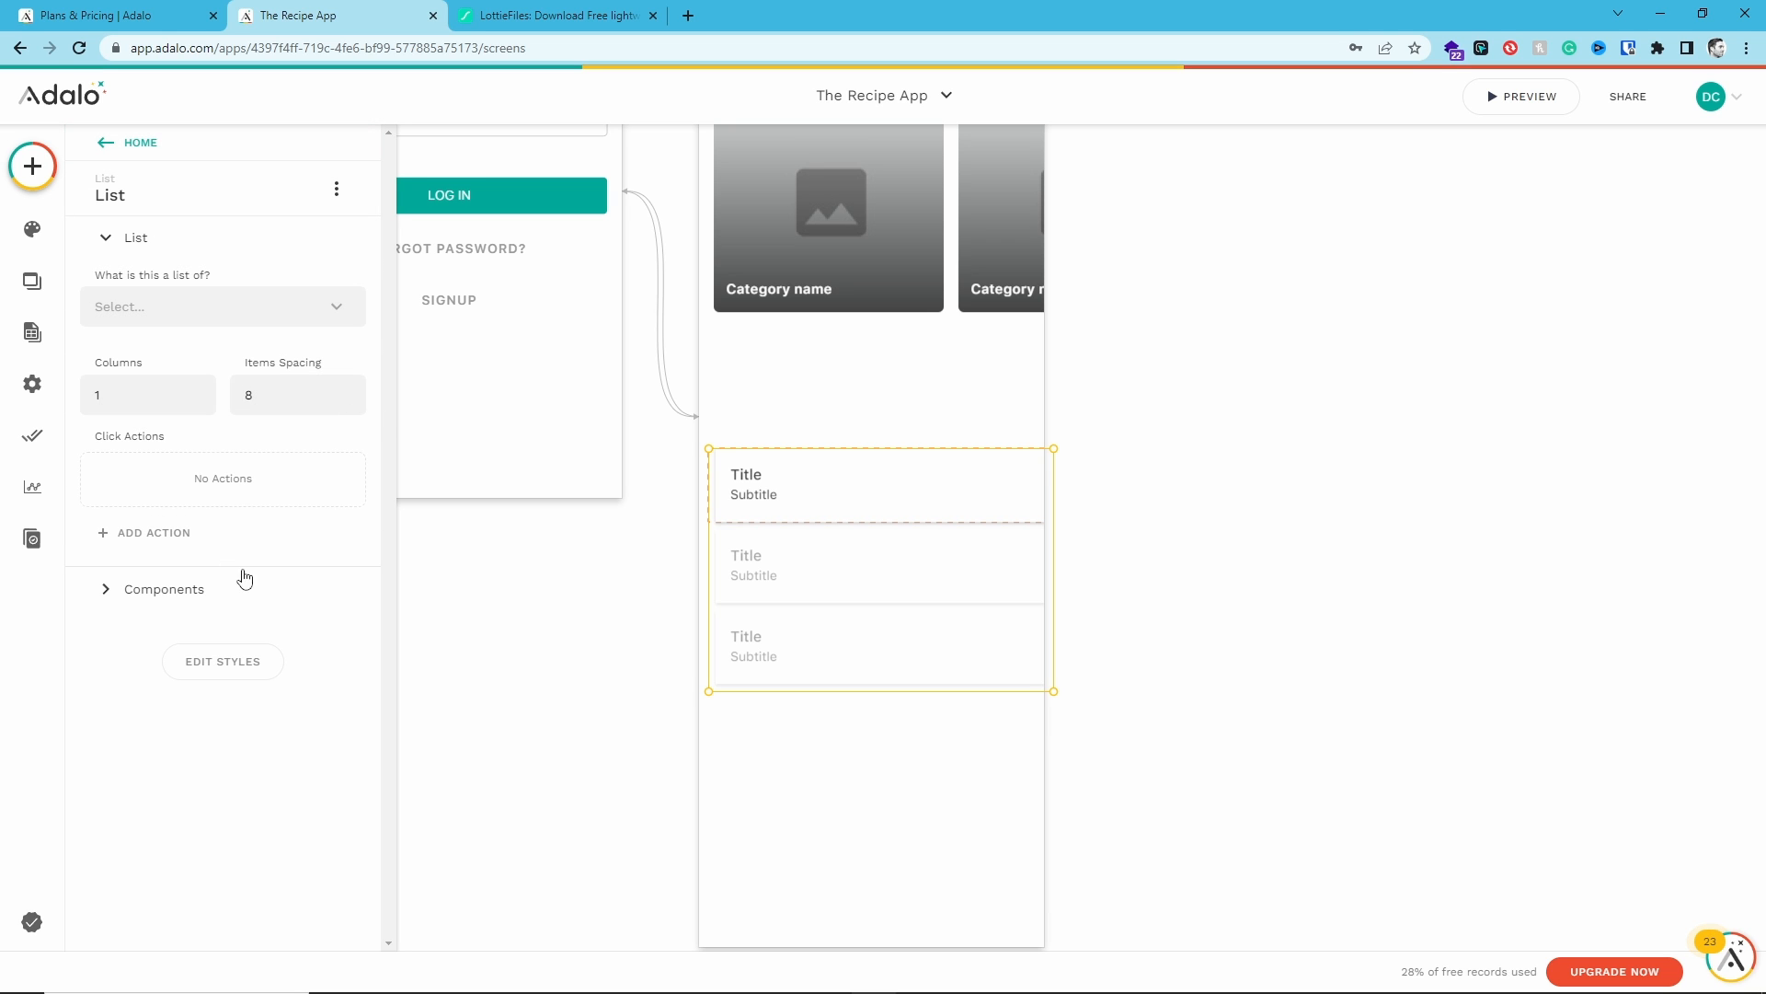
{"action": "left_click", "coordinate": [142, 593]}
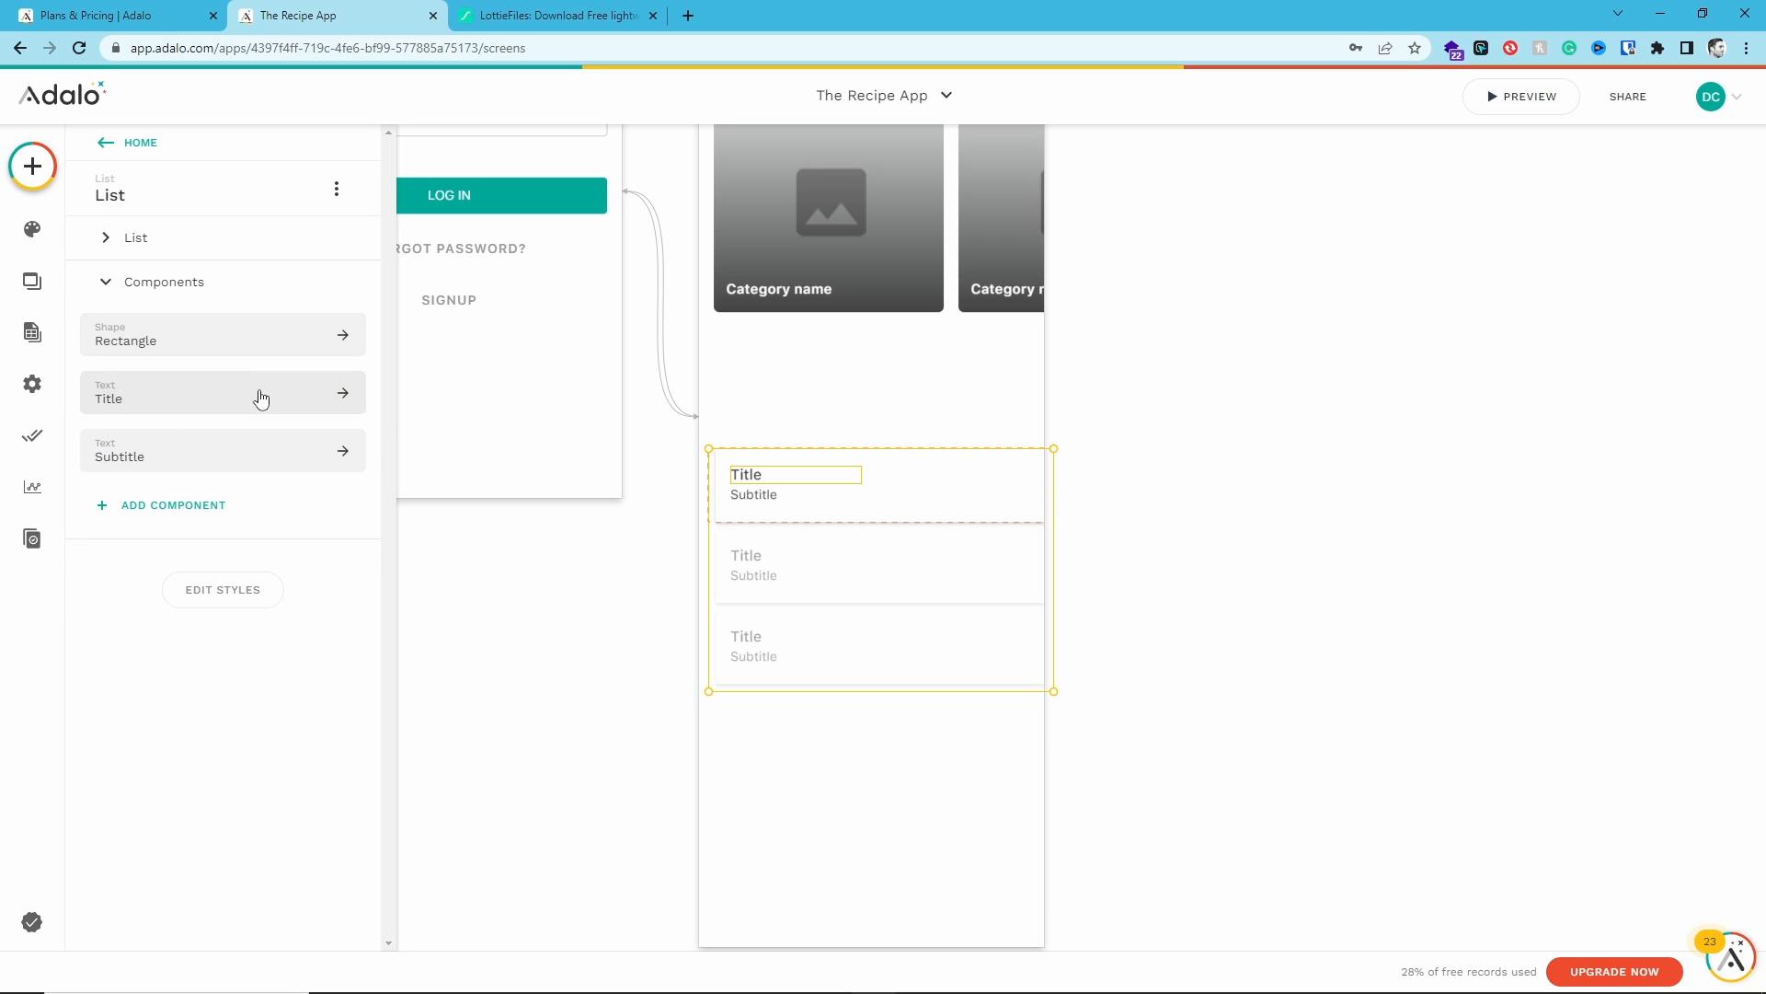
{"action": "left_click", "coordinate": [161, 505]}
{"action": "left_click_drag", "start_coordinate": [152, 509], "coordinate": [924, 500]}
{"action": "left_click_drag", "start_coordinate": [1080, 404], "coordinate": [807, 492]}
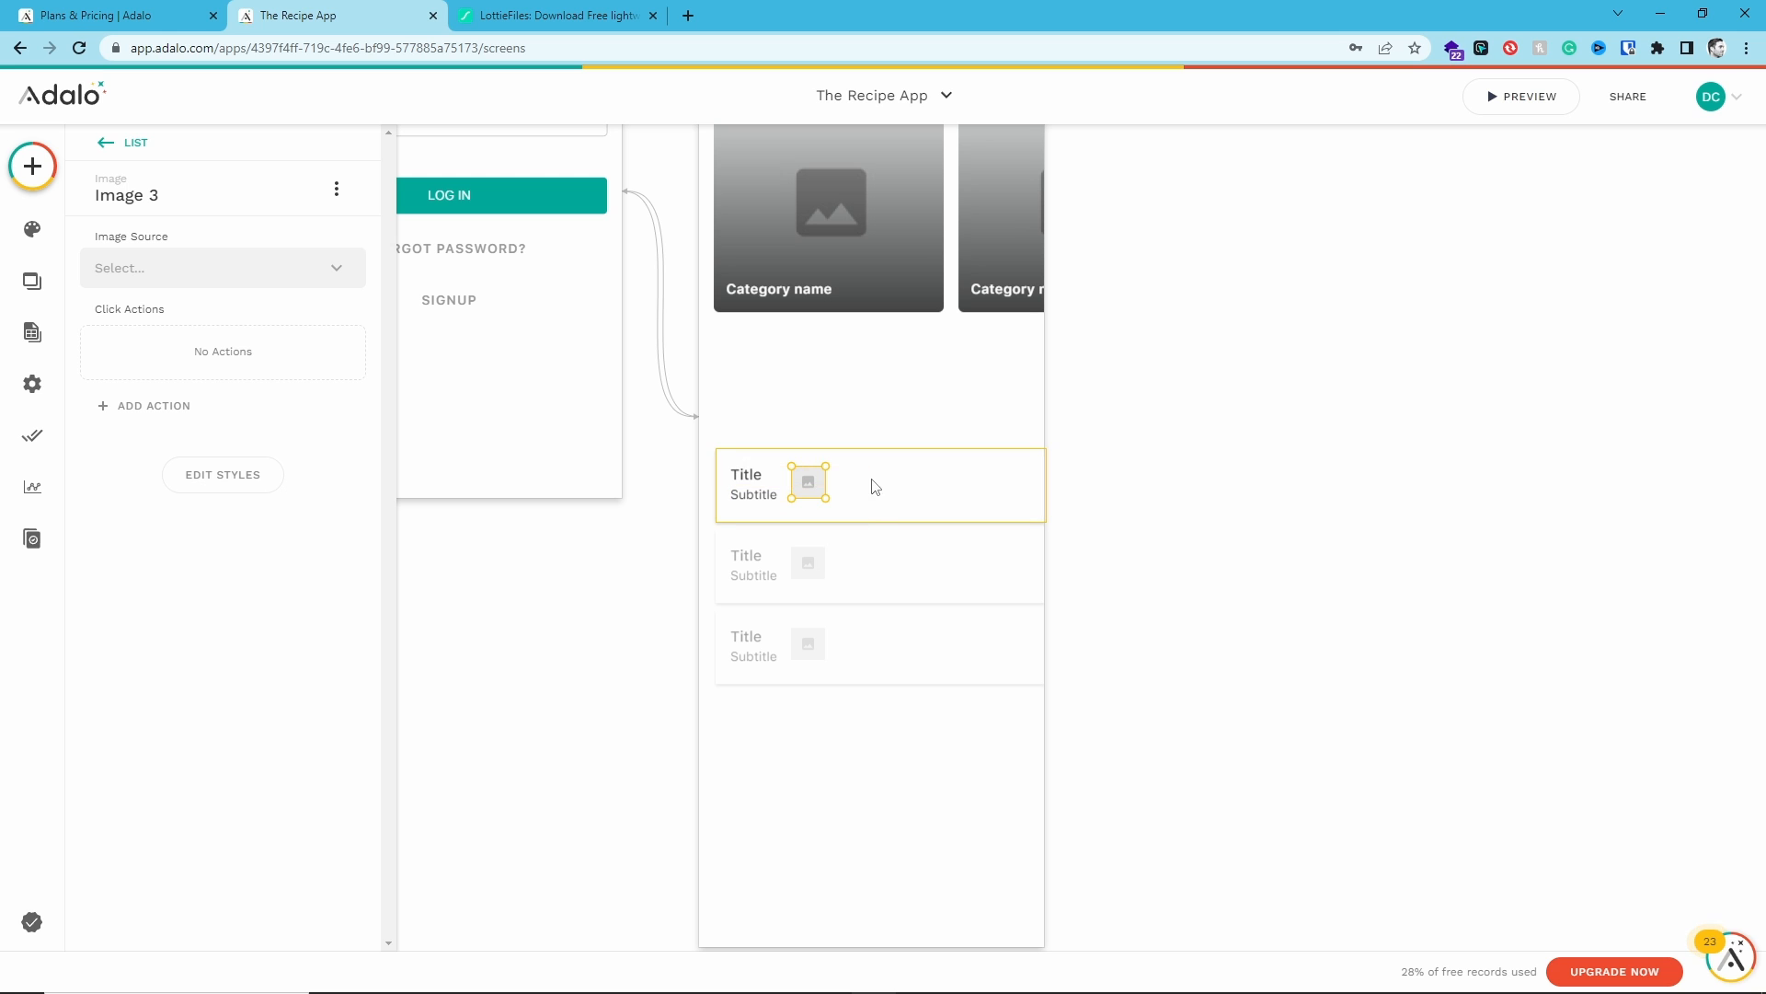
- Delete the custom list from the Home screen
{"action": "left_click", "coordinate": [875, 487]}
{"action": "left_click", "coordinate": [809, 478]}
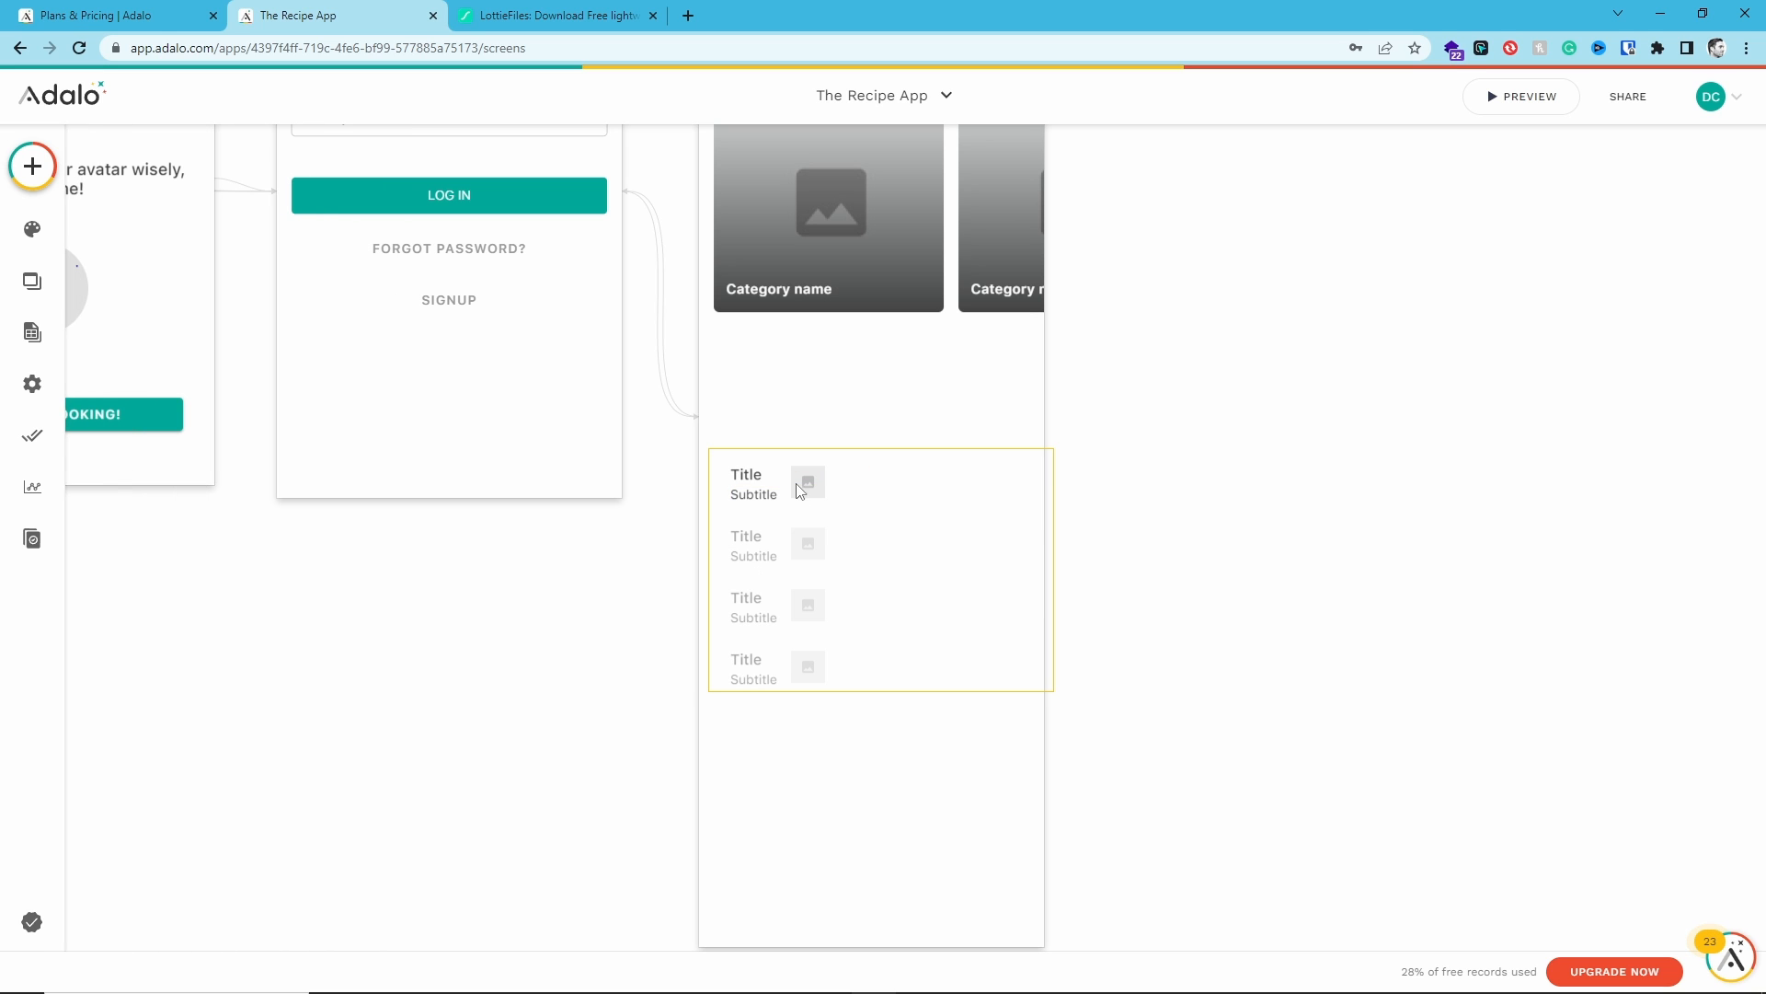
{"action": "key", "text": "Delete"}
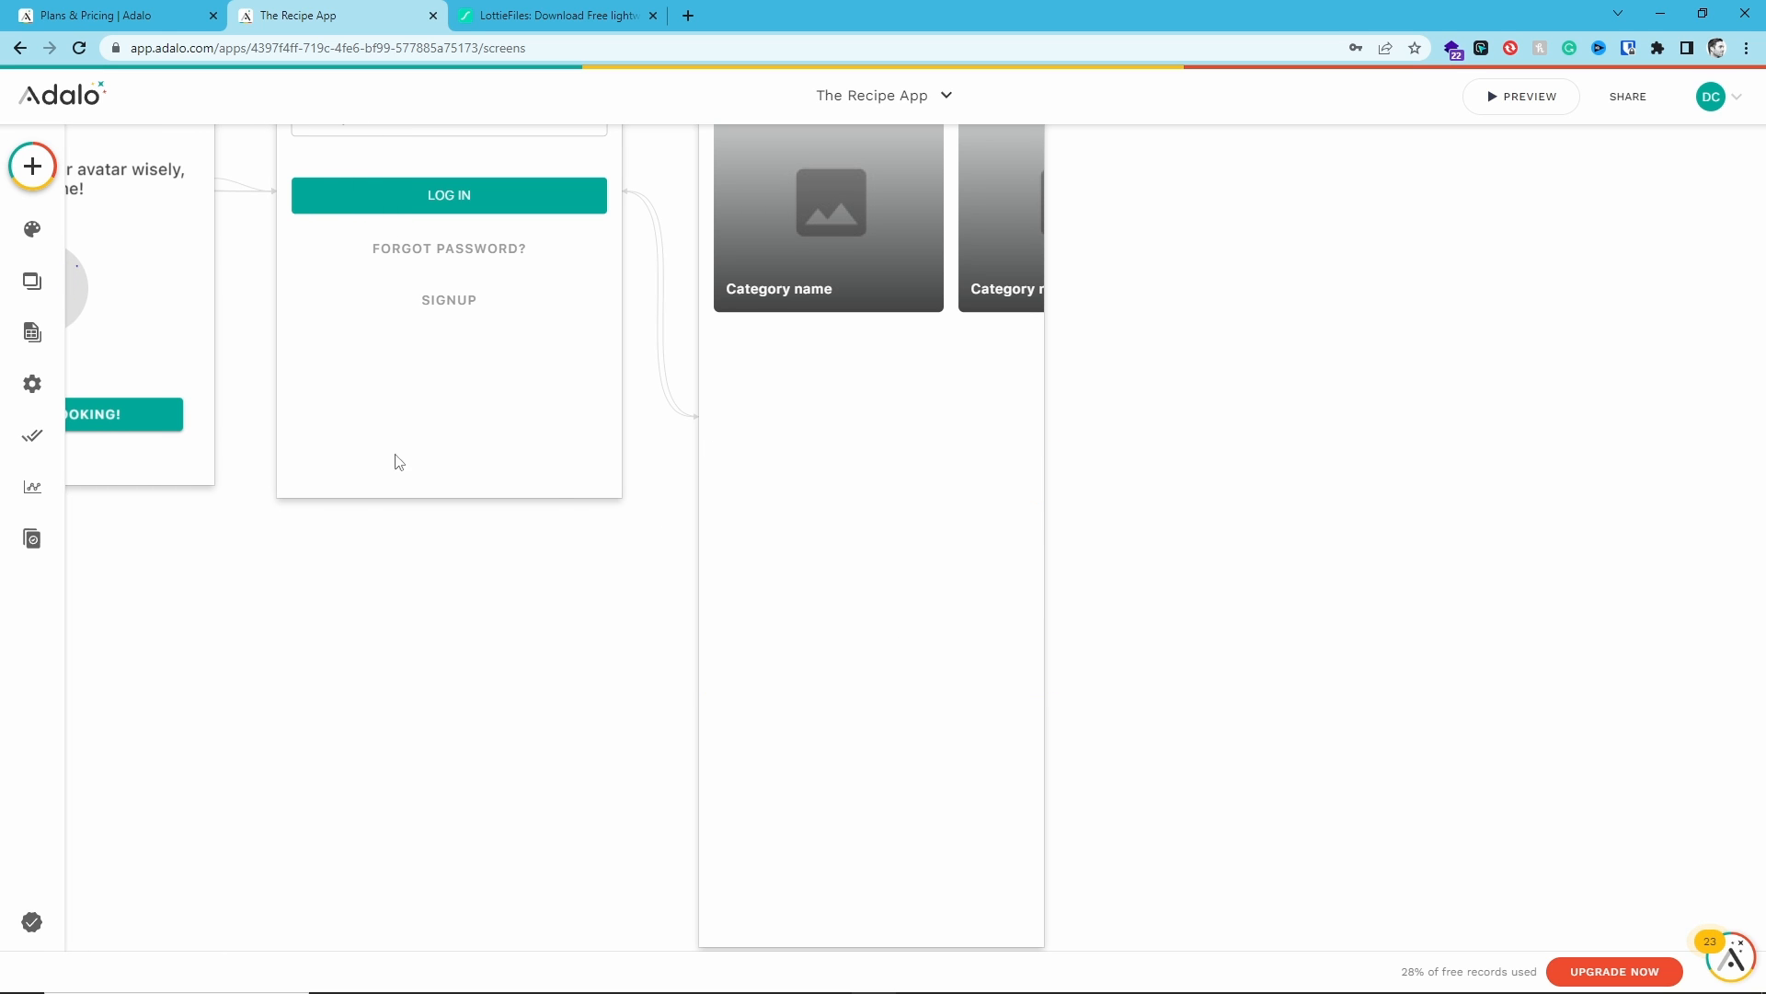
- Add a Simple List to the Home screen below the category cards
{"action": "left_click", "coordinate": [32, 167]}
{"action": "left_click_drag", "start_coordinate": [166, 585], "coordinate": [872, 623]}
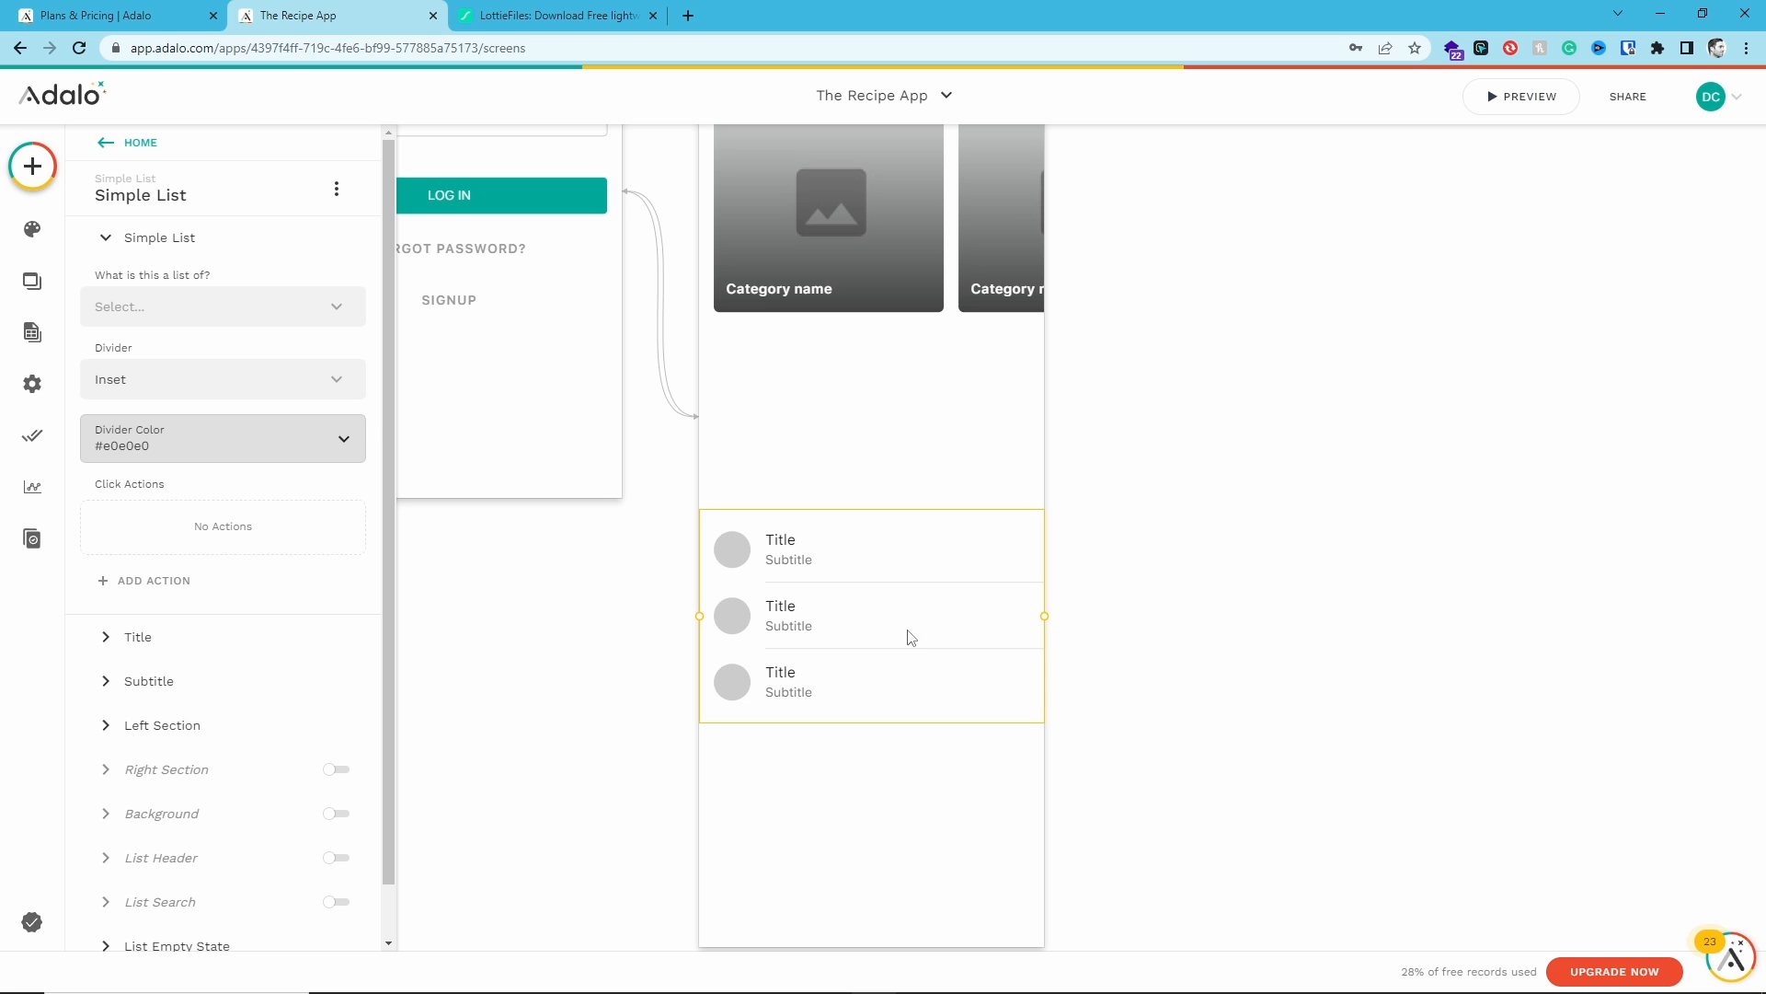
- Duplicate the Categories heading and place the copy just above the simple list
{"action": "scroll", "coordinate": [808, 493], "scroll_direction": "up", "scroll_amount": 3}
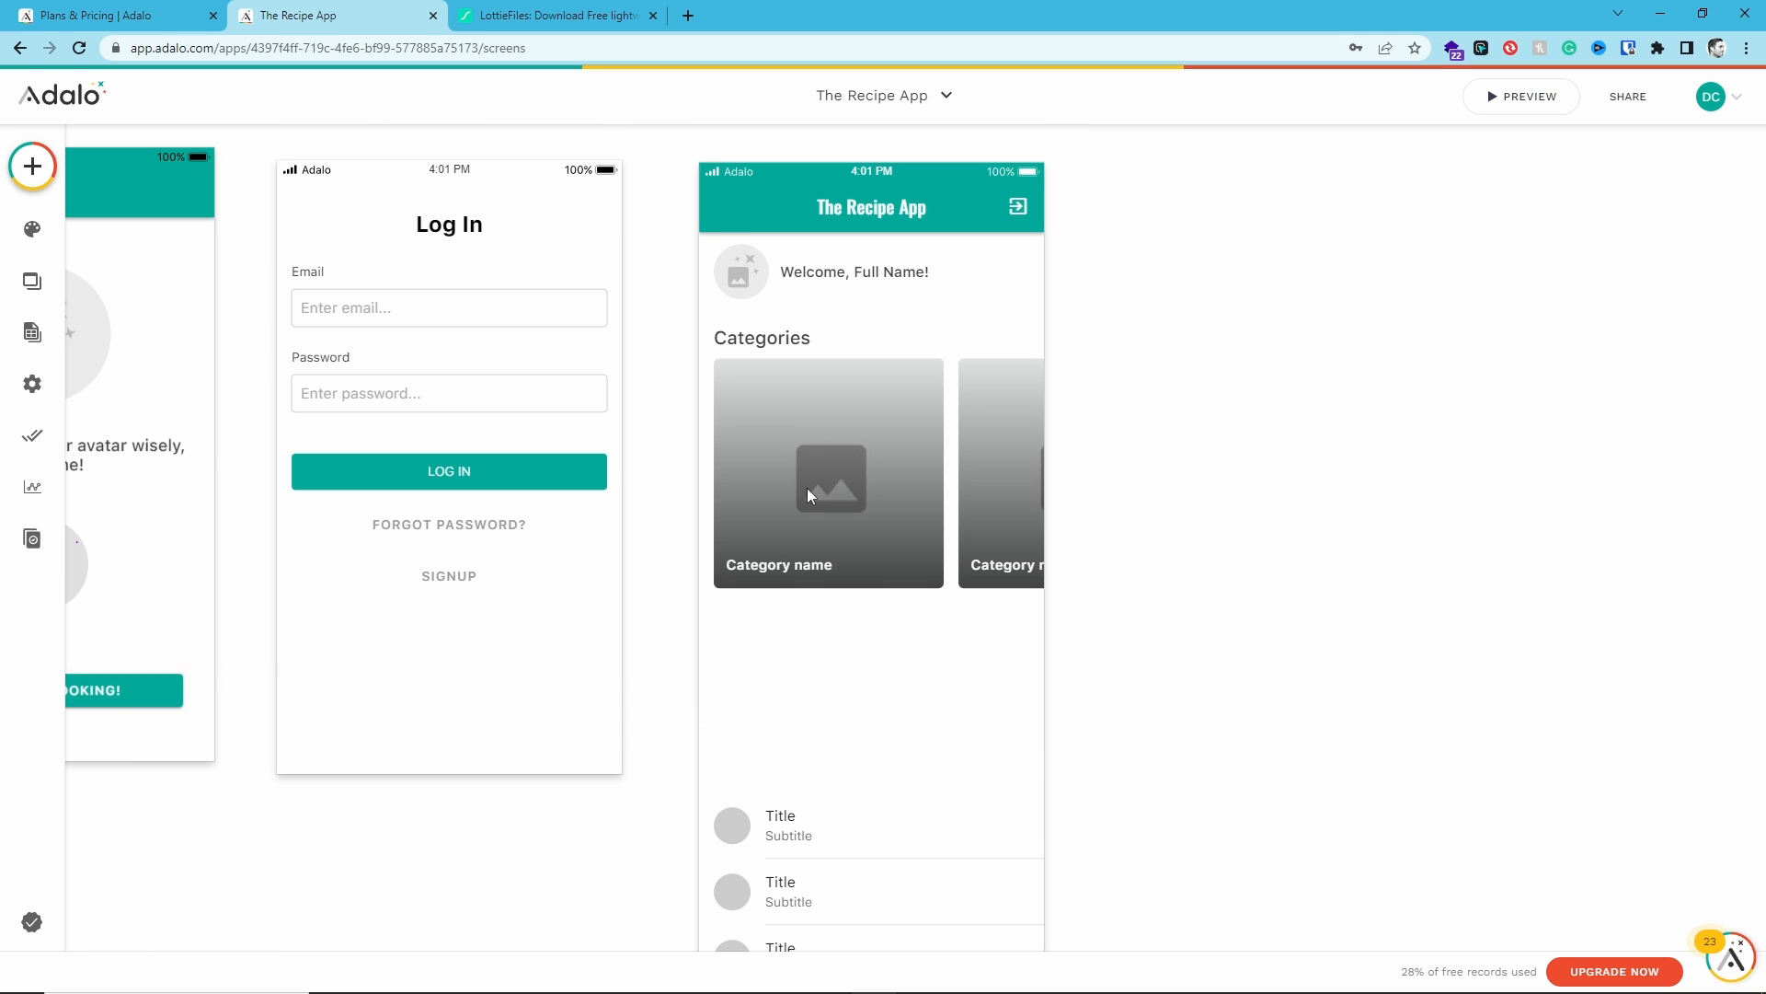
{"action": "left_click", "coordinate": [776, 346]}
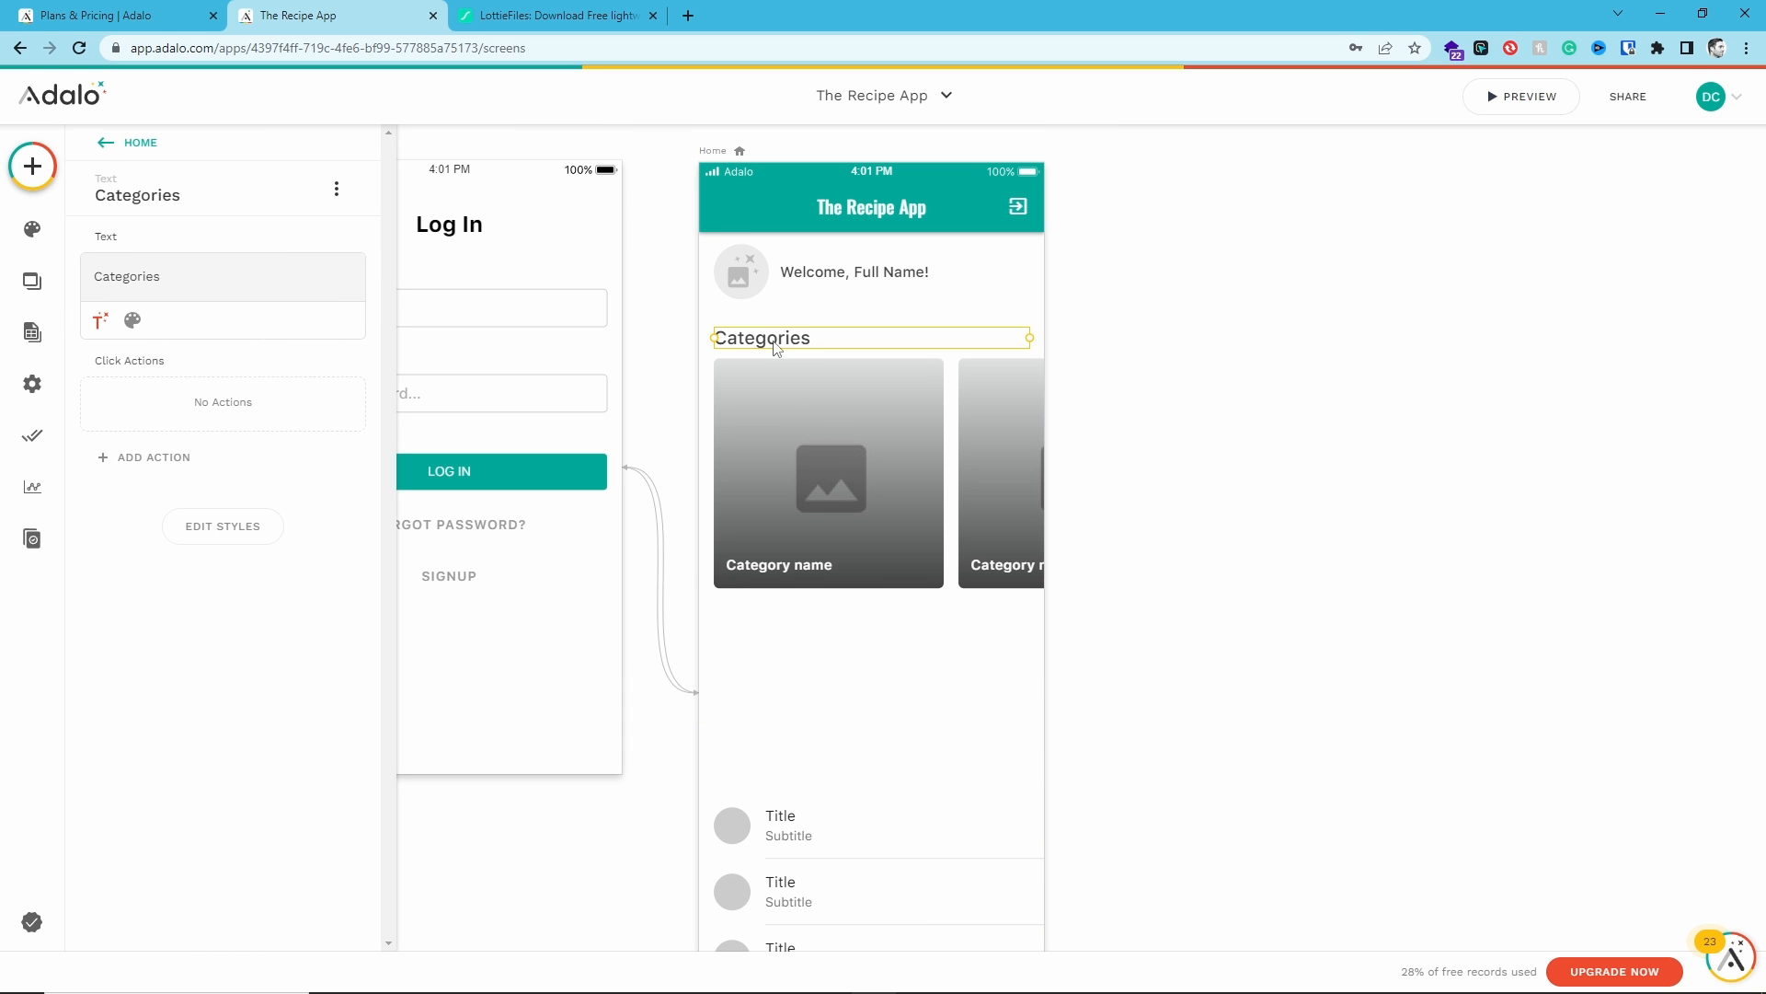
{"action": "left_click_drag", "start_coordinate": [776, 346], "coordinate": [781, 707]}
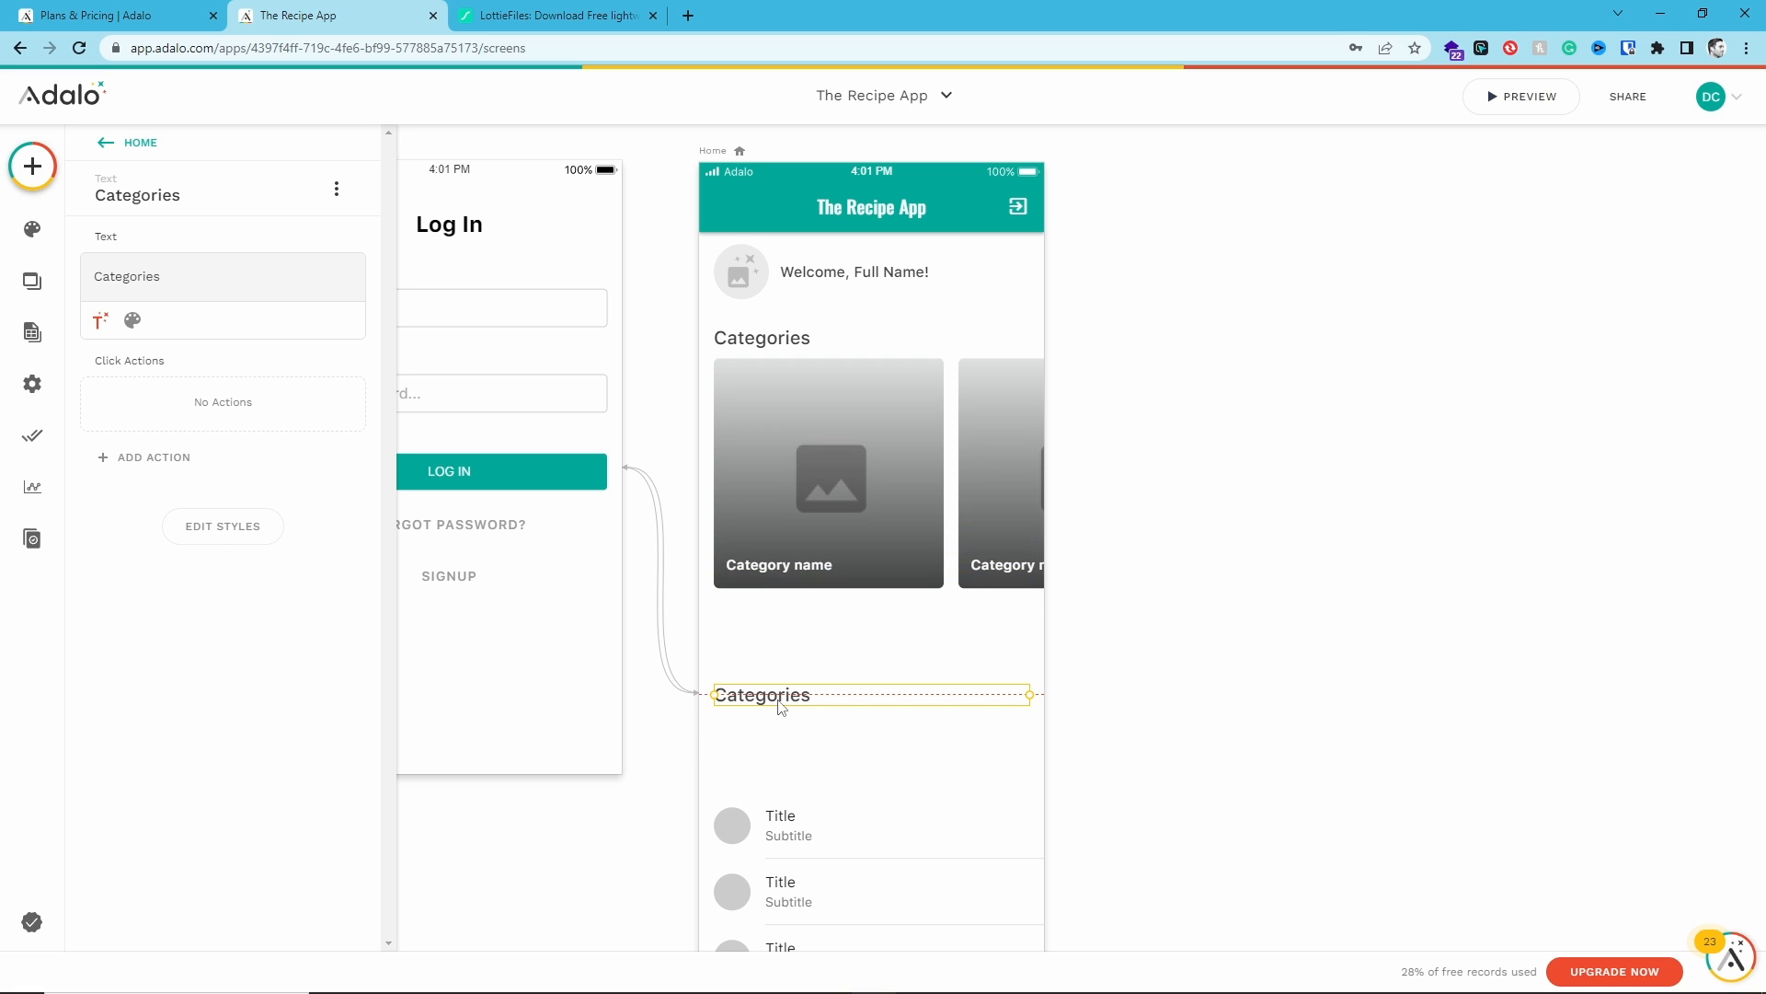
- Change the copied heading's text to "Repices"
{"action": "double_click", "coordinate": [126, 276]}
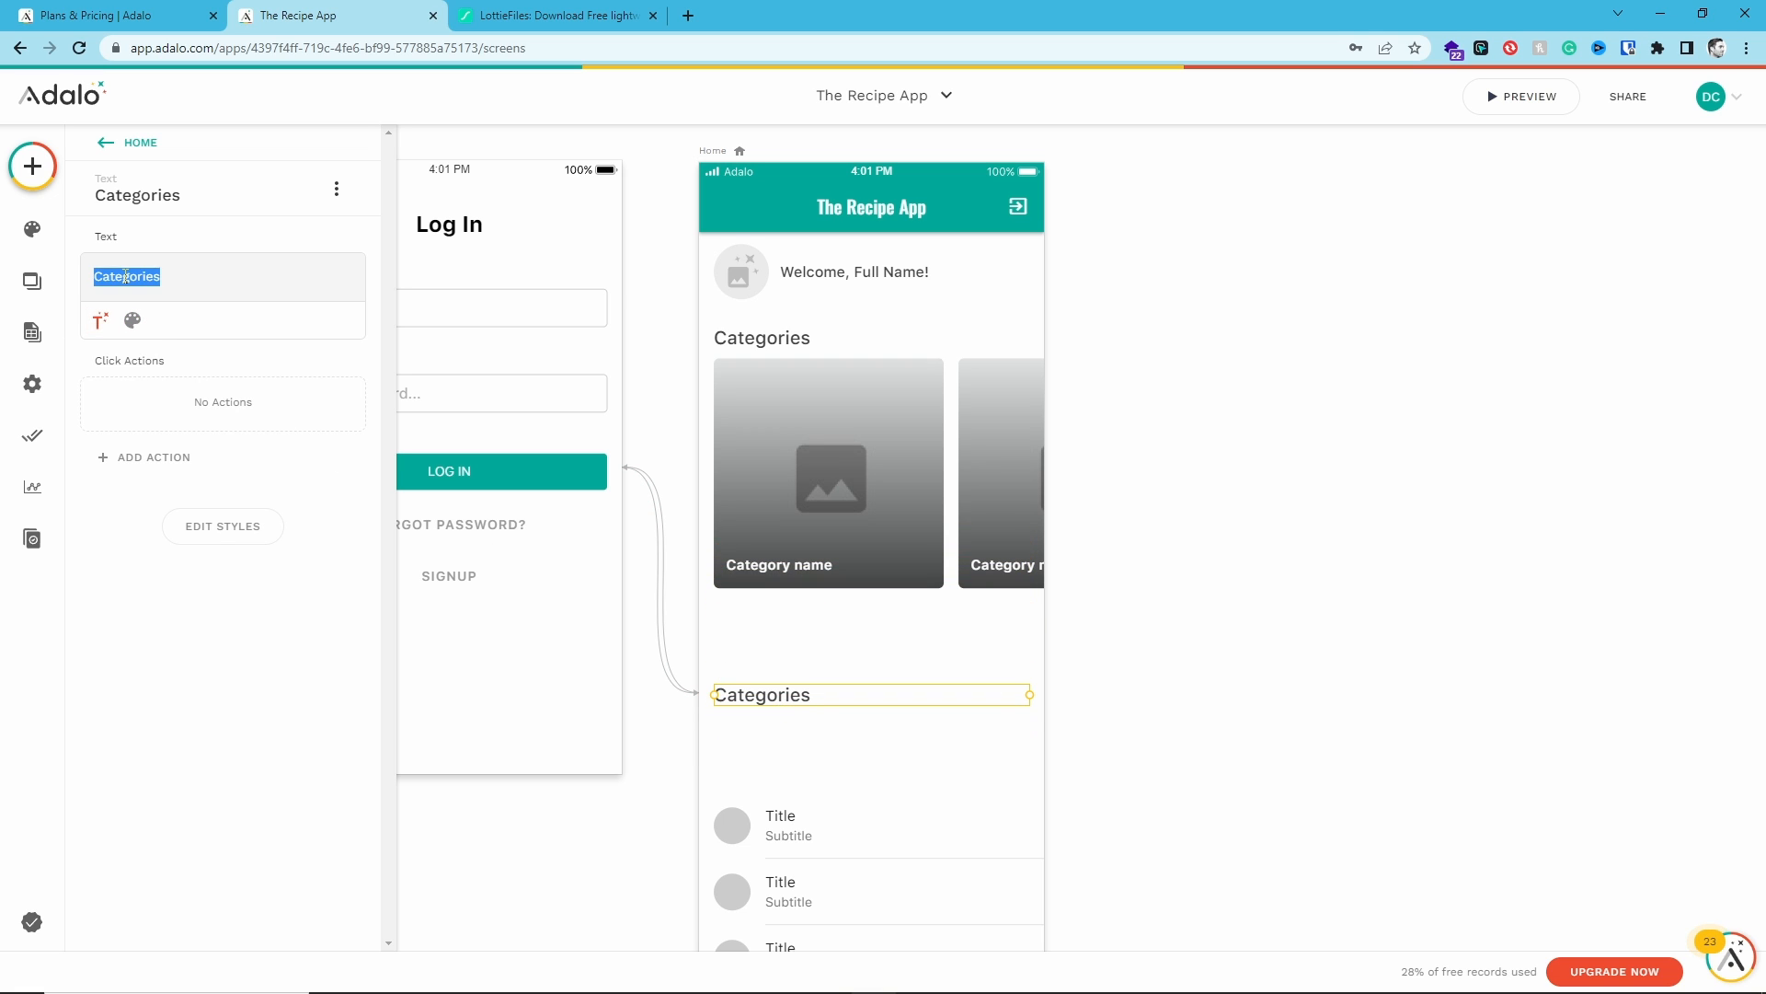
{"action": "type", "text": "REcipe"}
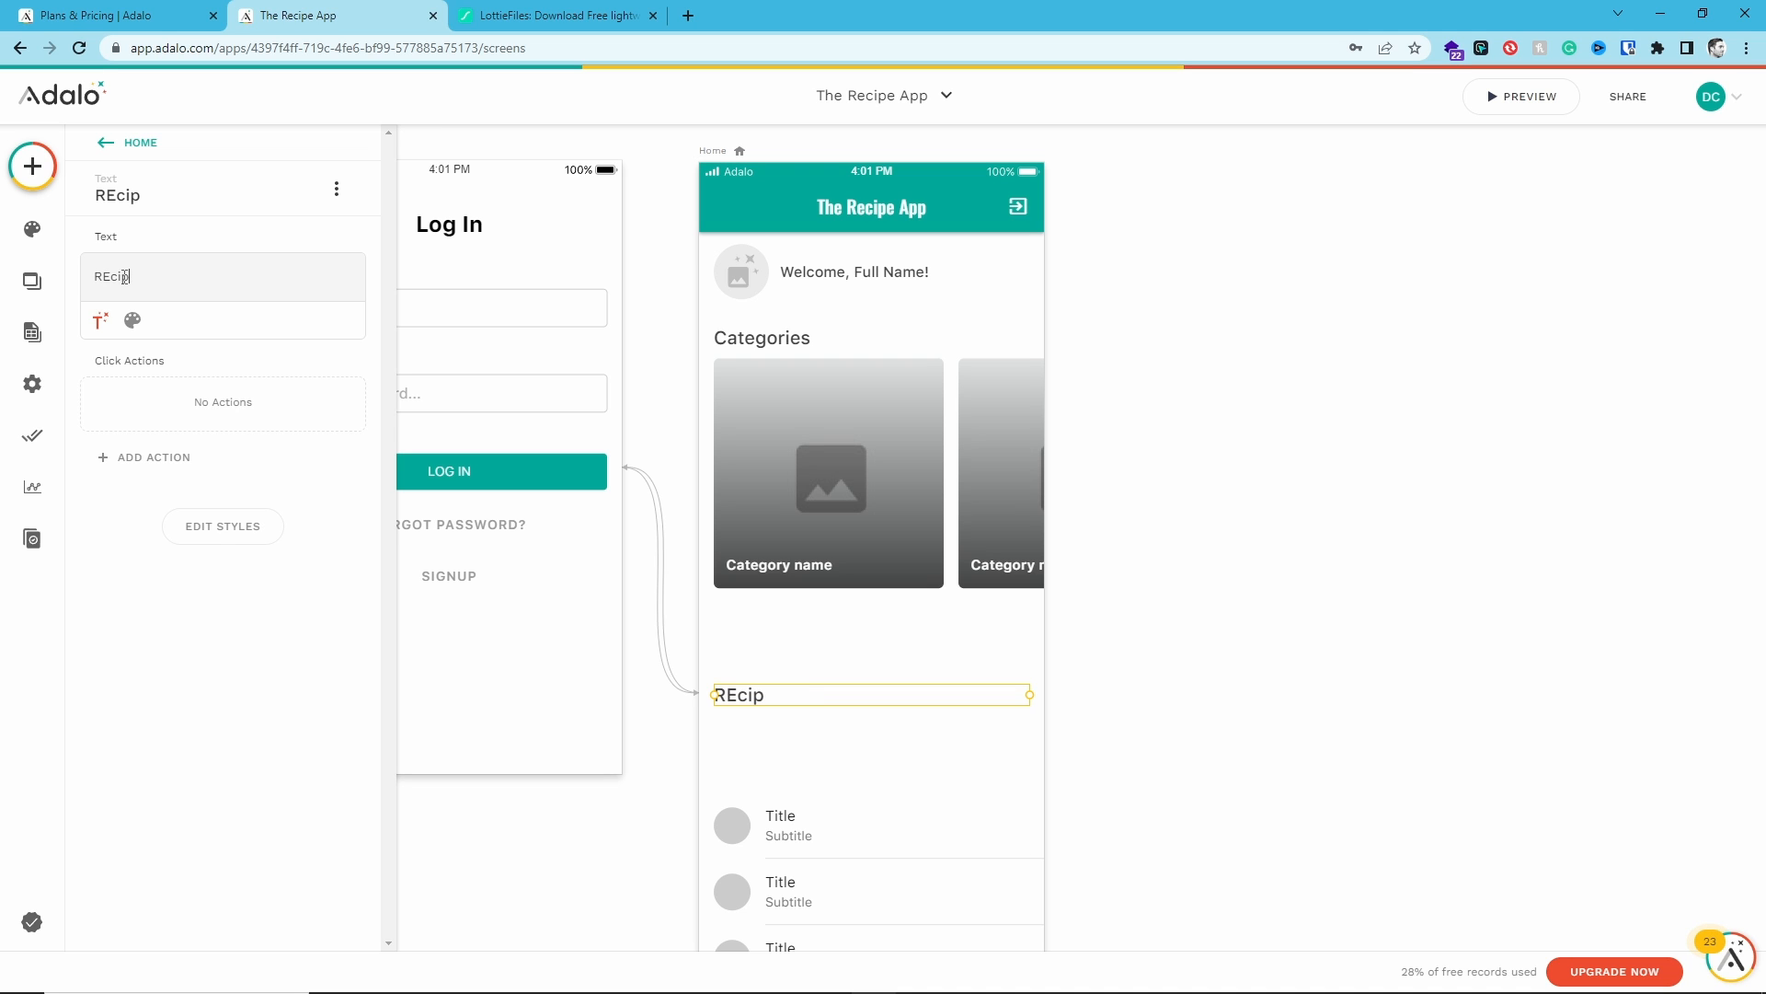
{"action": "key", "text": "BackSpace"}
{"action": "key", "text": "BackSpace"}
{"action": "key", "text": "BackSpace"}
{"action": "key", "text": "BackSpace"}
{"action": "type", "text": "epi"}
{"action": "left_click", "coordinate": [789, 644]}
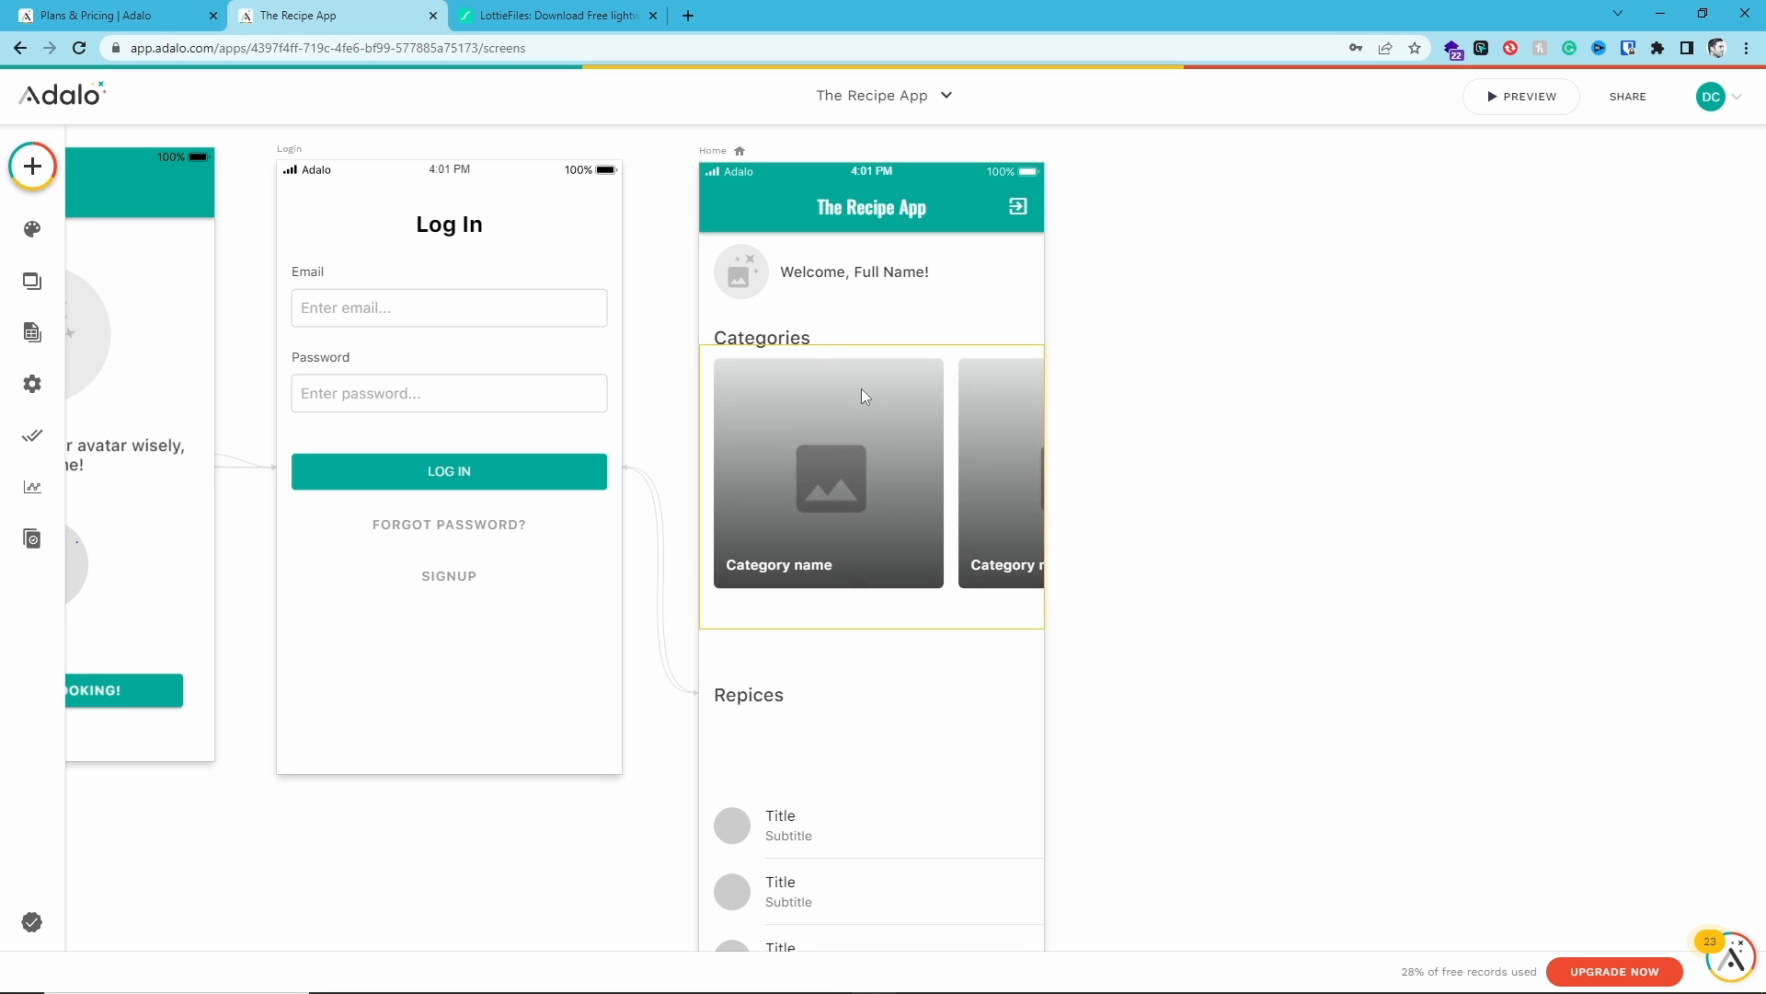
- Nudge the simple list slightly upward under the Repices heading
{"action": "left_click", "coordinate": [731, 803]}
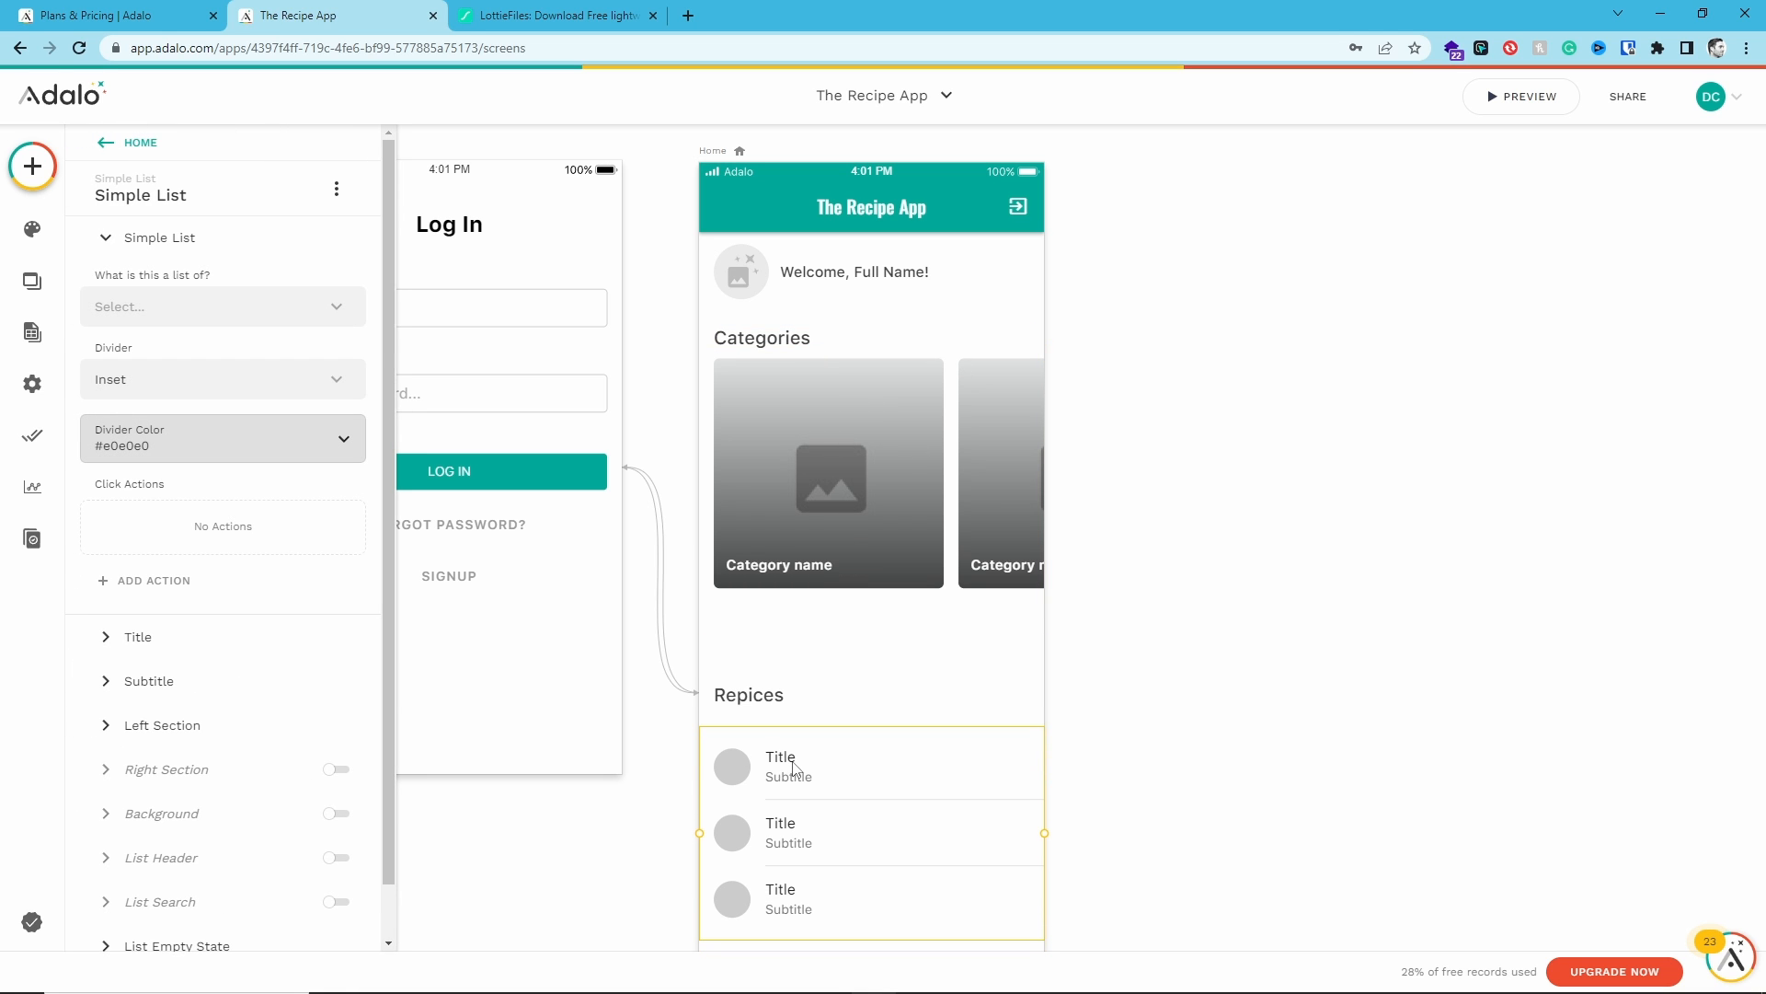
{"action": "left_click_drag", "start_coordinate": [795, 767], "coordinate": [796, 756]}
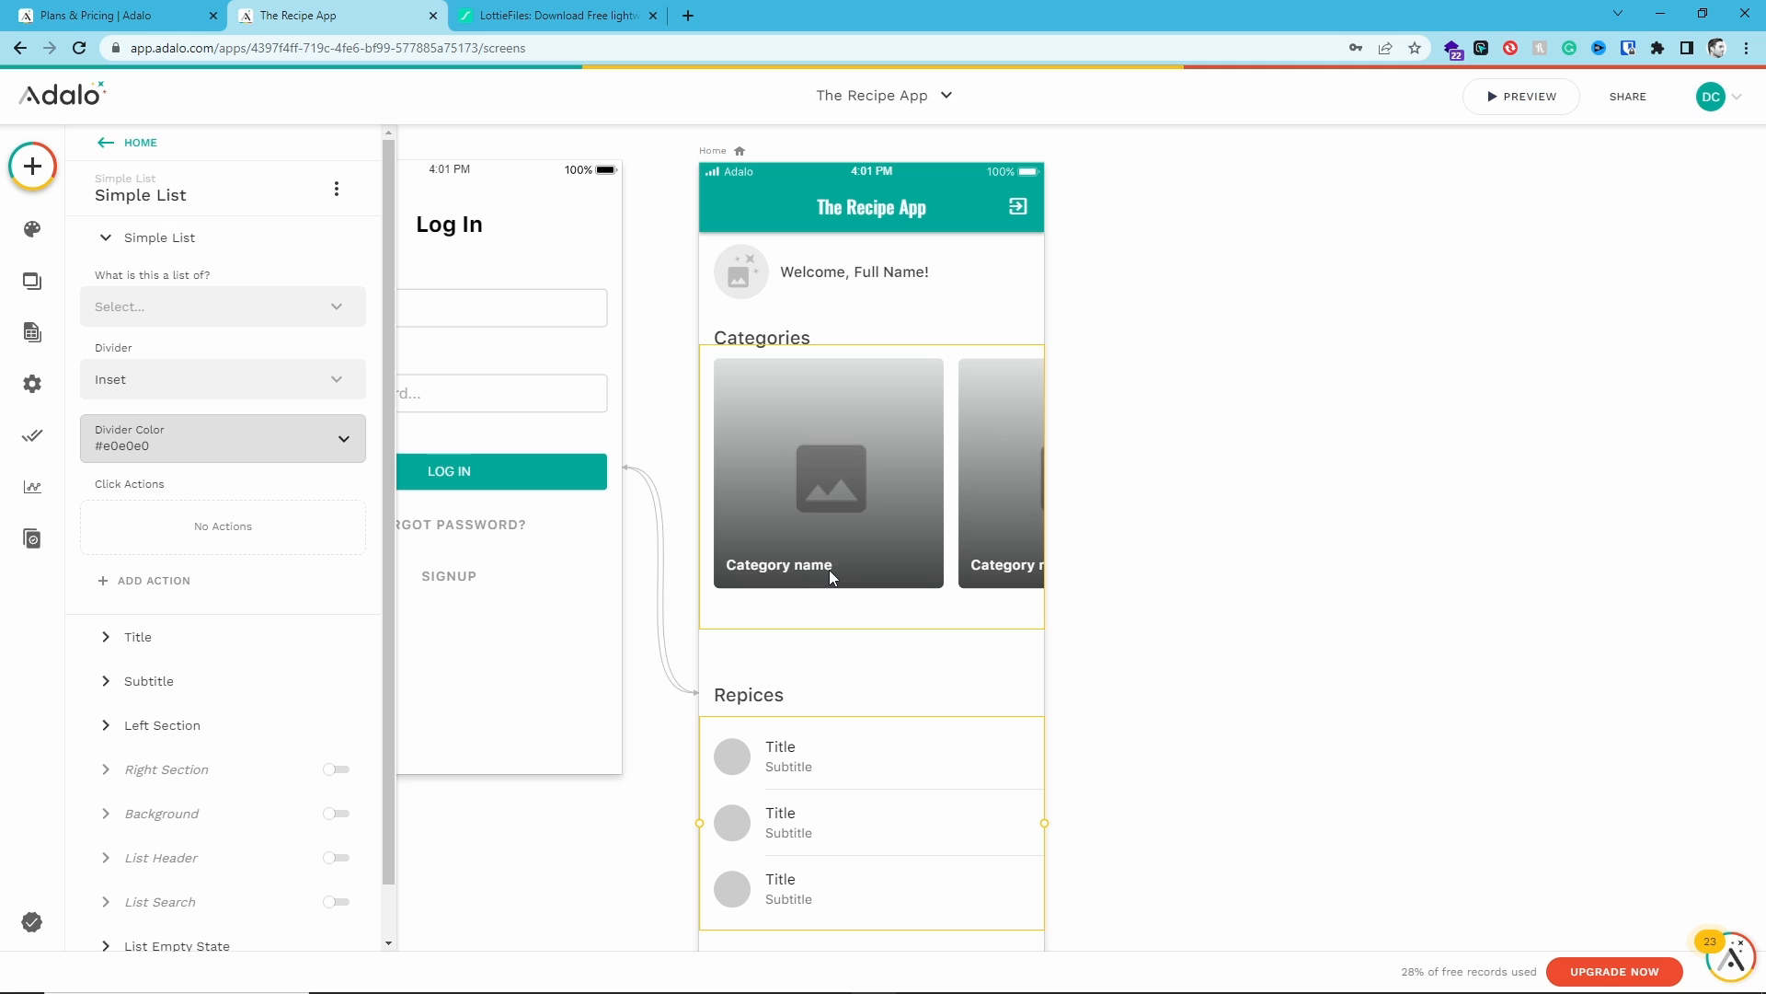
{"action": "left_click", "coordinate": [1001, 665]}
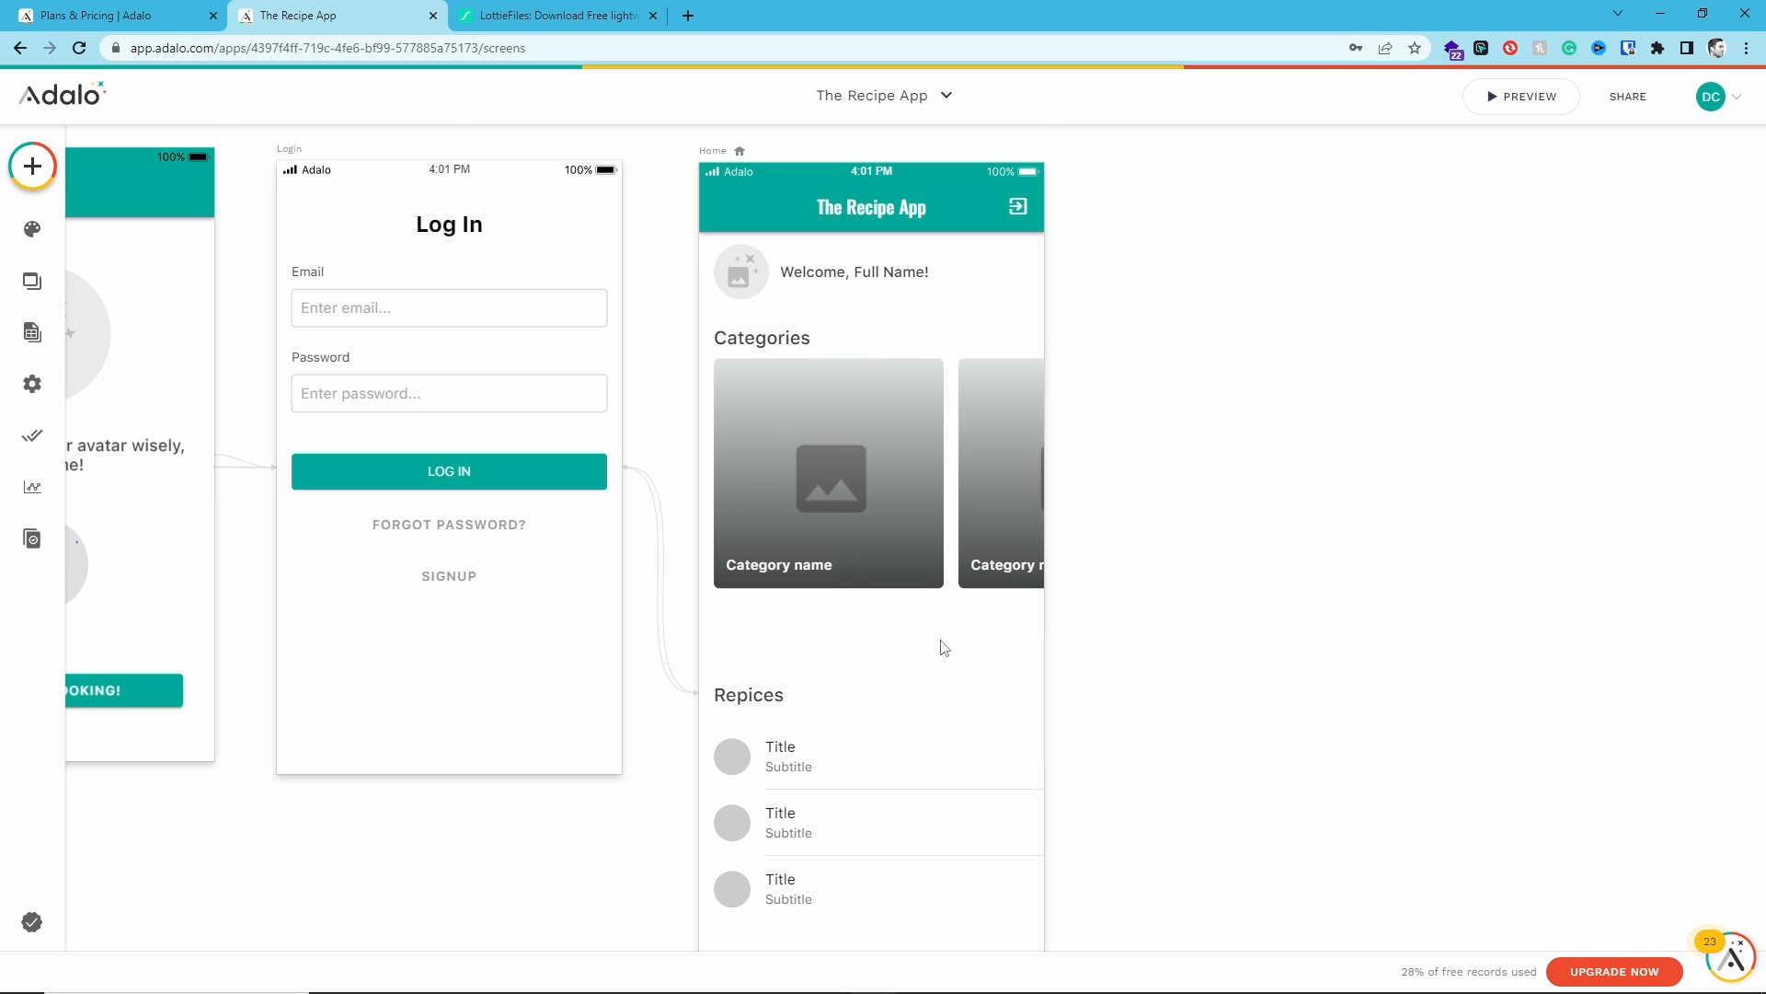
{"action": "scroll", "coordinate": [944, 649], "scroll_direction": "down", "scroll_amount": 2}
{"action": "scroll", "coordinate": [943, 648], "scroll_direction": "up", "scroll_amount": 2}
{"action": "scroll", "coordinate": [944, 648], "scroll_direction": "down", "scroll_amount": 1}
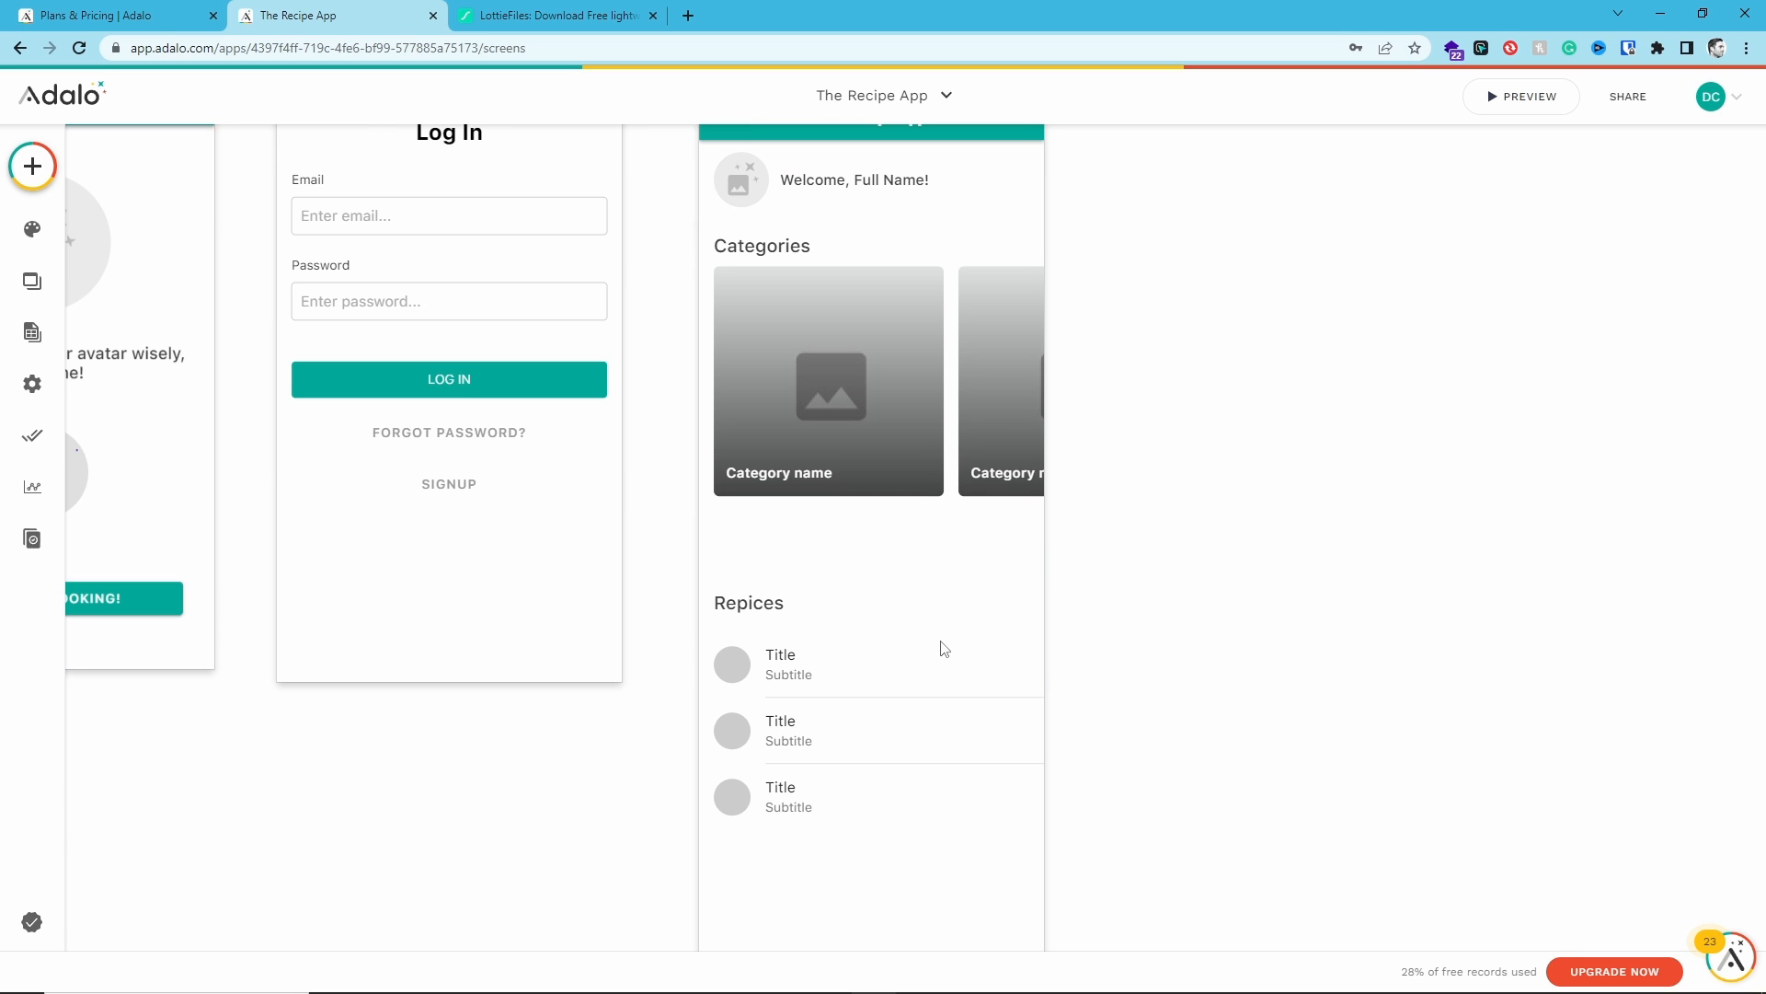
{"action": "scroll", "coordinate": [944, 649], "scroll_direction": "up", "scroll_amount": 2}
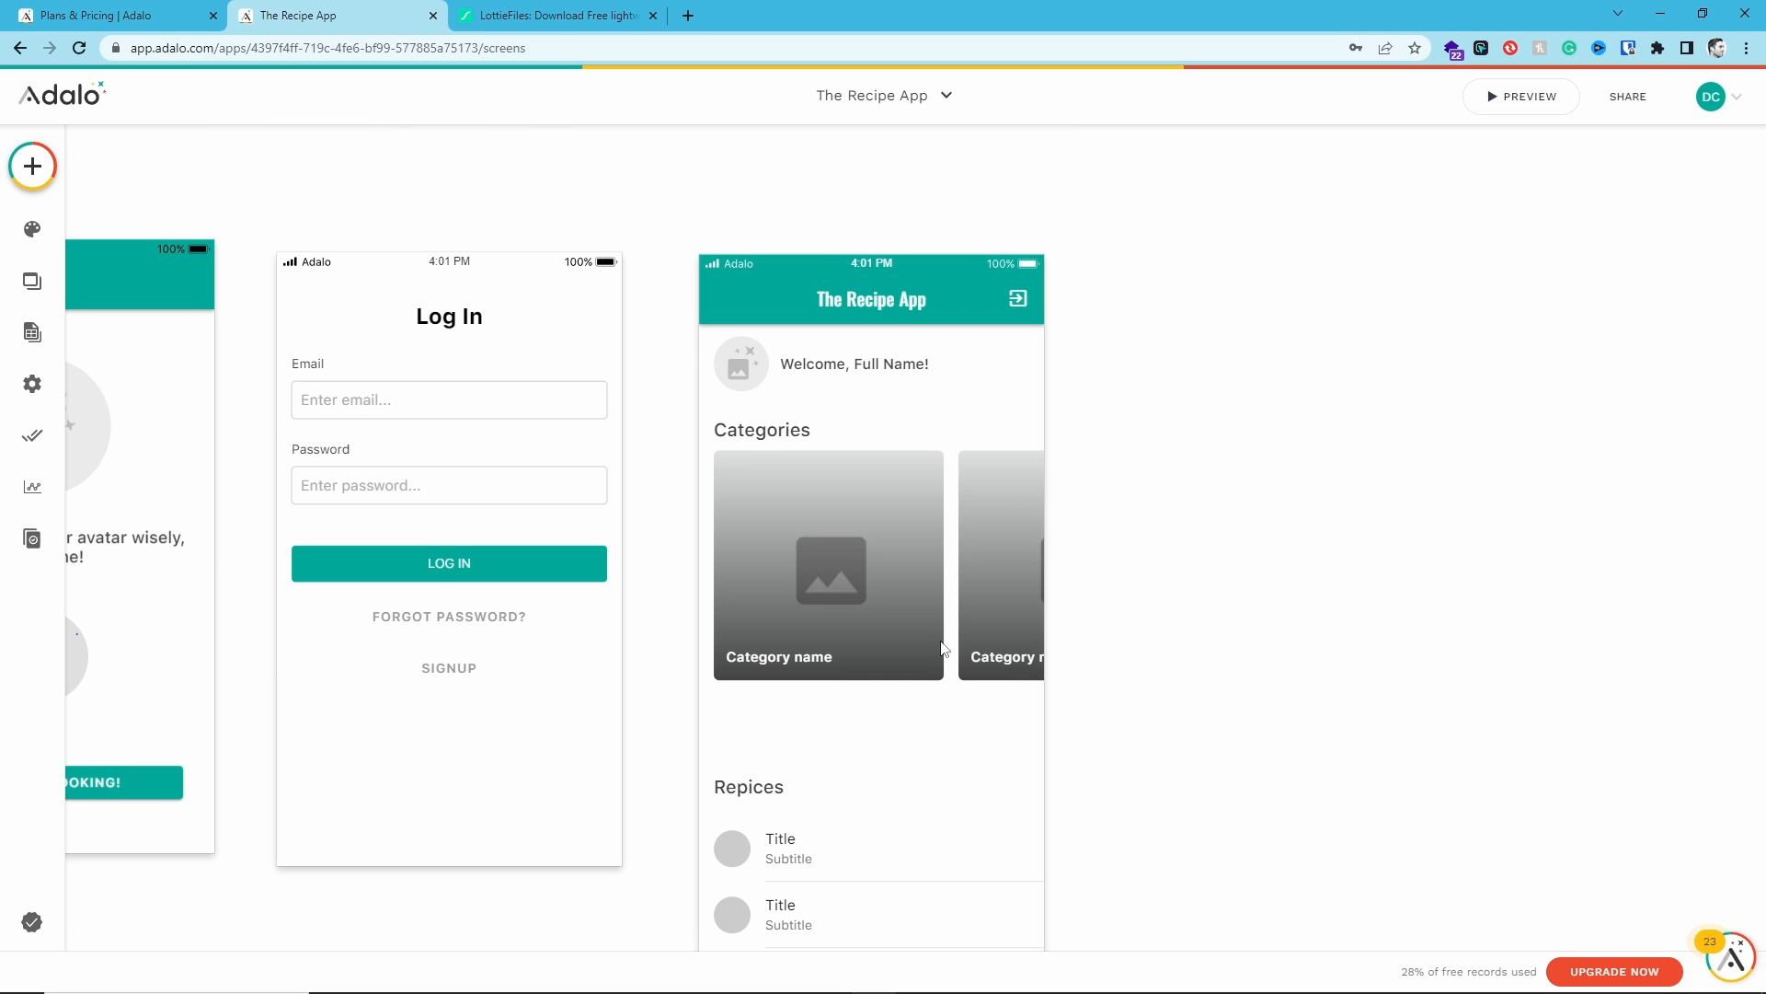
{"action": "scroll", "coordinate": [944, 649], "scroll_direction": "up", "scroll_amount": 1}
{"action": "scroll", "coordinate": [944, 648], "scroll_direction": "down", "scroll_amount": 1}
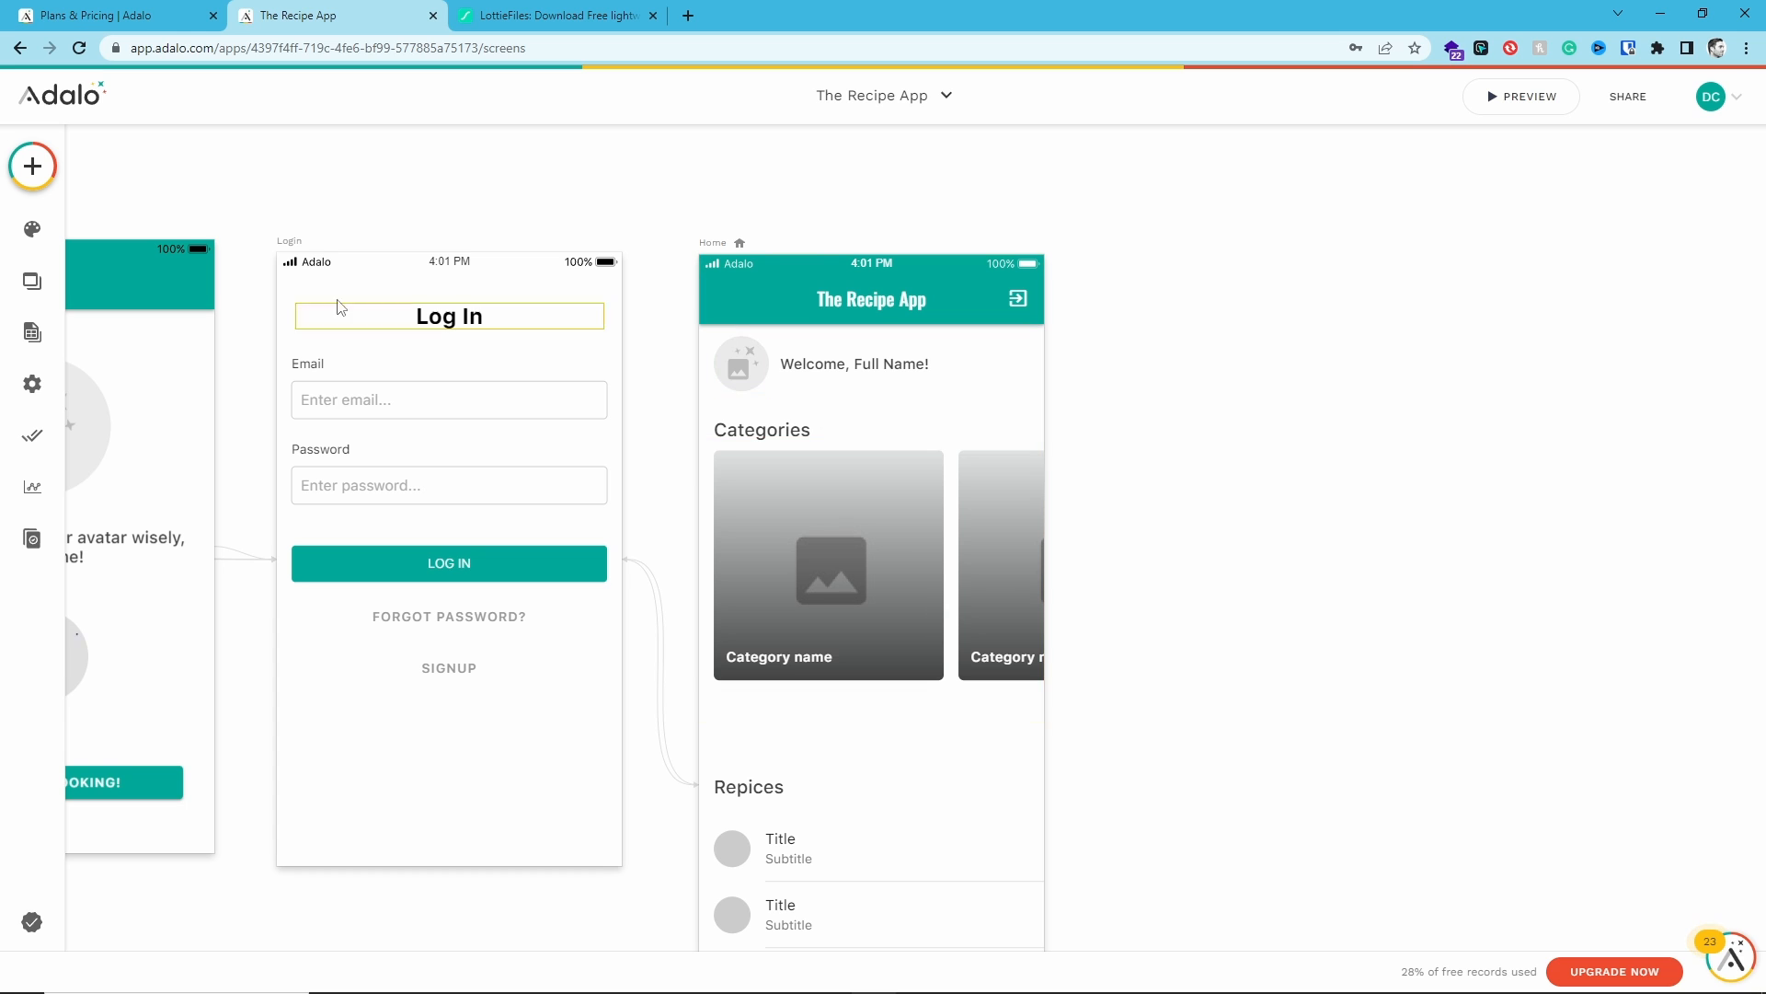
- Add a Rectangle over the welcome row at the top of the Home screen
{"action": "left_click", "coordinate": [33, 165]}
{"action": "scroll", "coordinate": [225, 599], "scroll_direction": "down", "scroll_amount": 3}
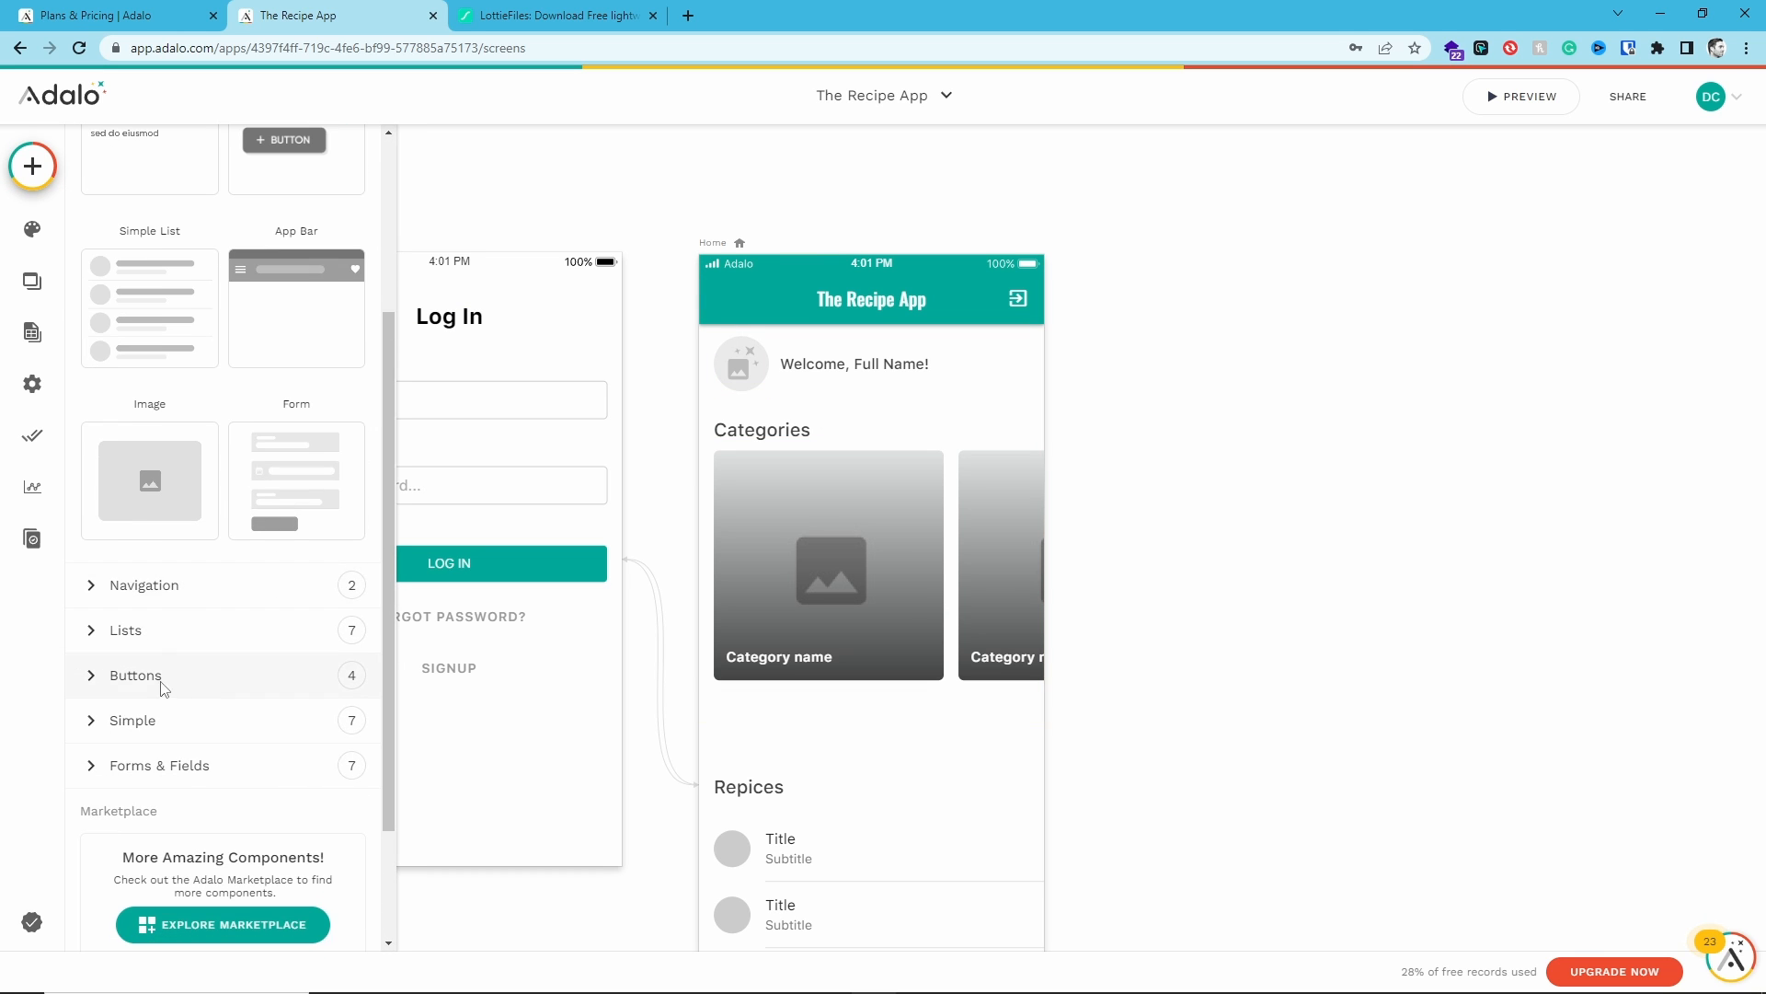
{"action": "left_click", "coordinate": [101, 720]}
{"action": "scroll", "coordinate": [260, 615], "scroll_direction": "down", "scroll_amount": 4}
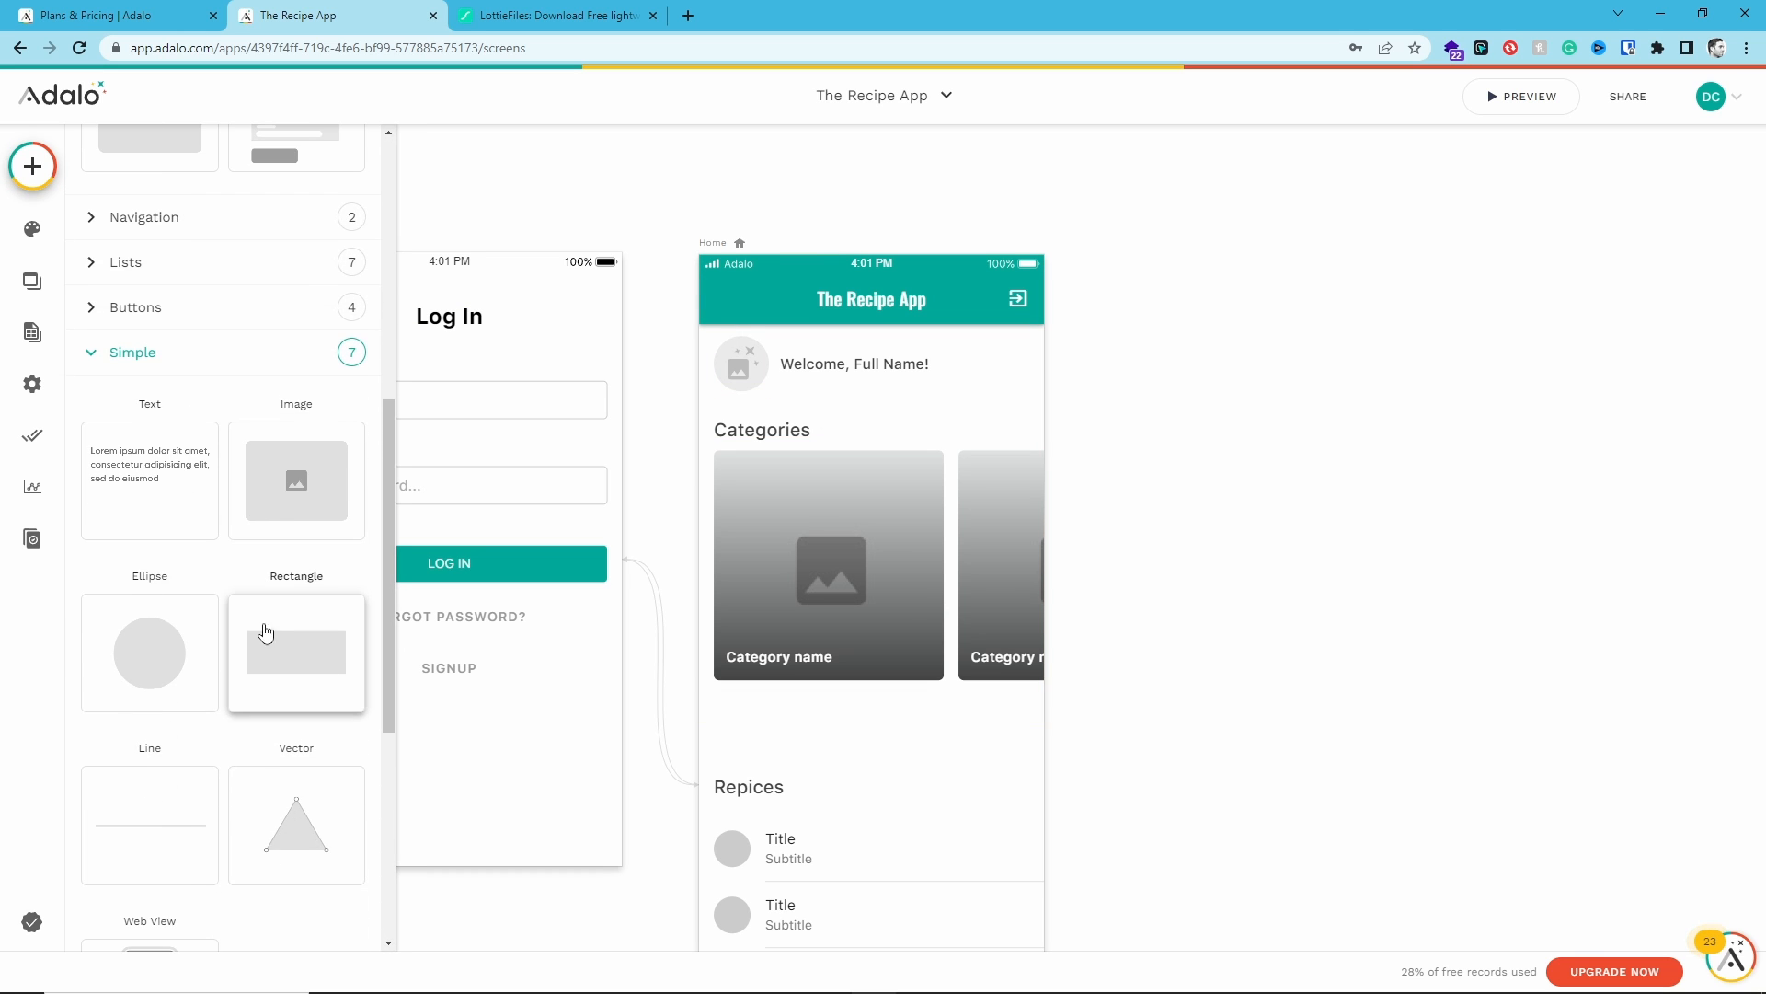
{"action": "left_click_drag", "start_coordinate": [264, 631], "coordinate": [870, 373]}
- Set the rectangle's rounding to 21 and send it behind the welcome row
{"action": "left_click_drag", "start_coordinate": [94, 515], "coordinate": [177, 517]}
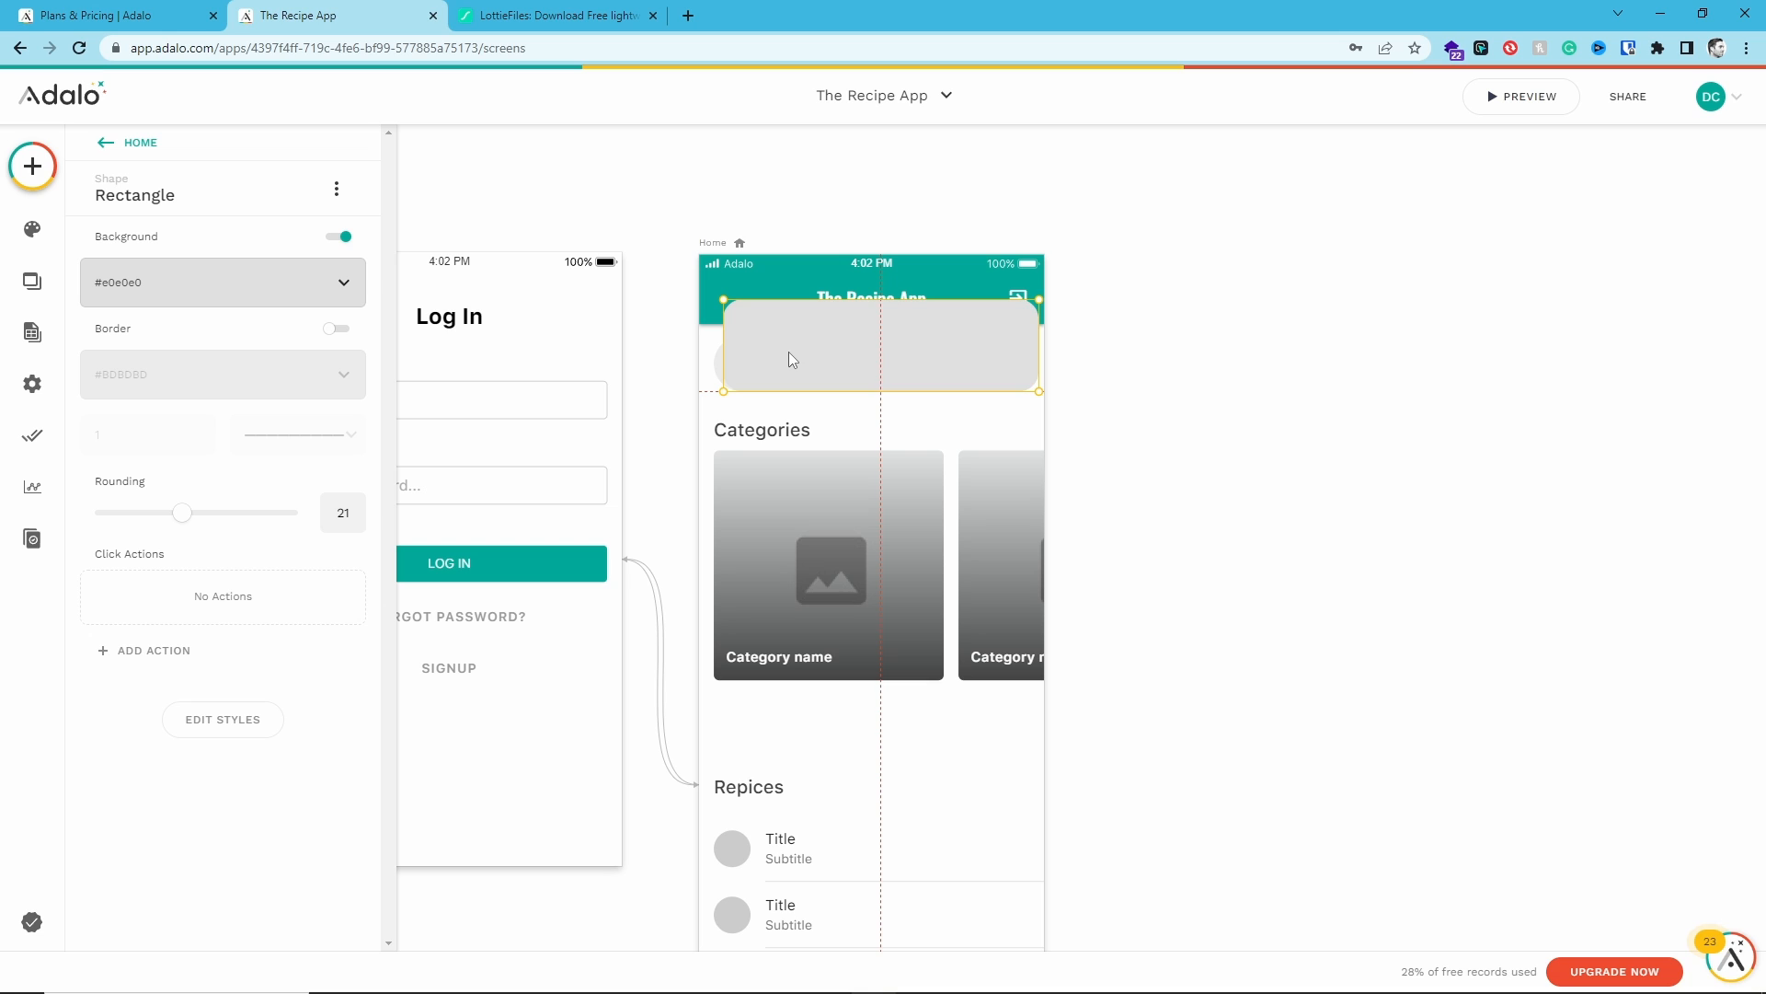
{"action": "left_click_drag", "start_coordinate": [788, 357], "coordinate": [786, 359]}
{"action": "left_click", "coordinate": [336, 188]}
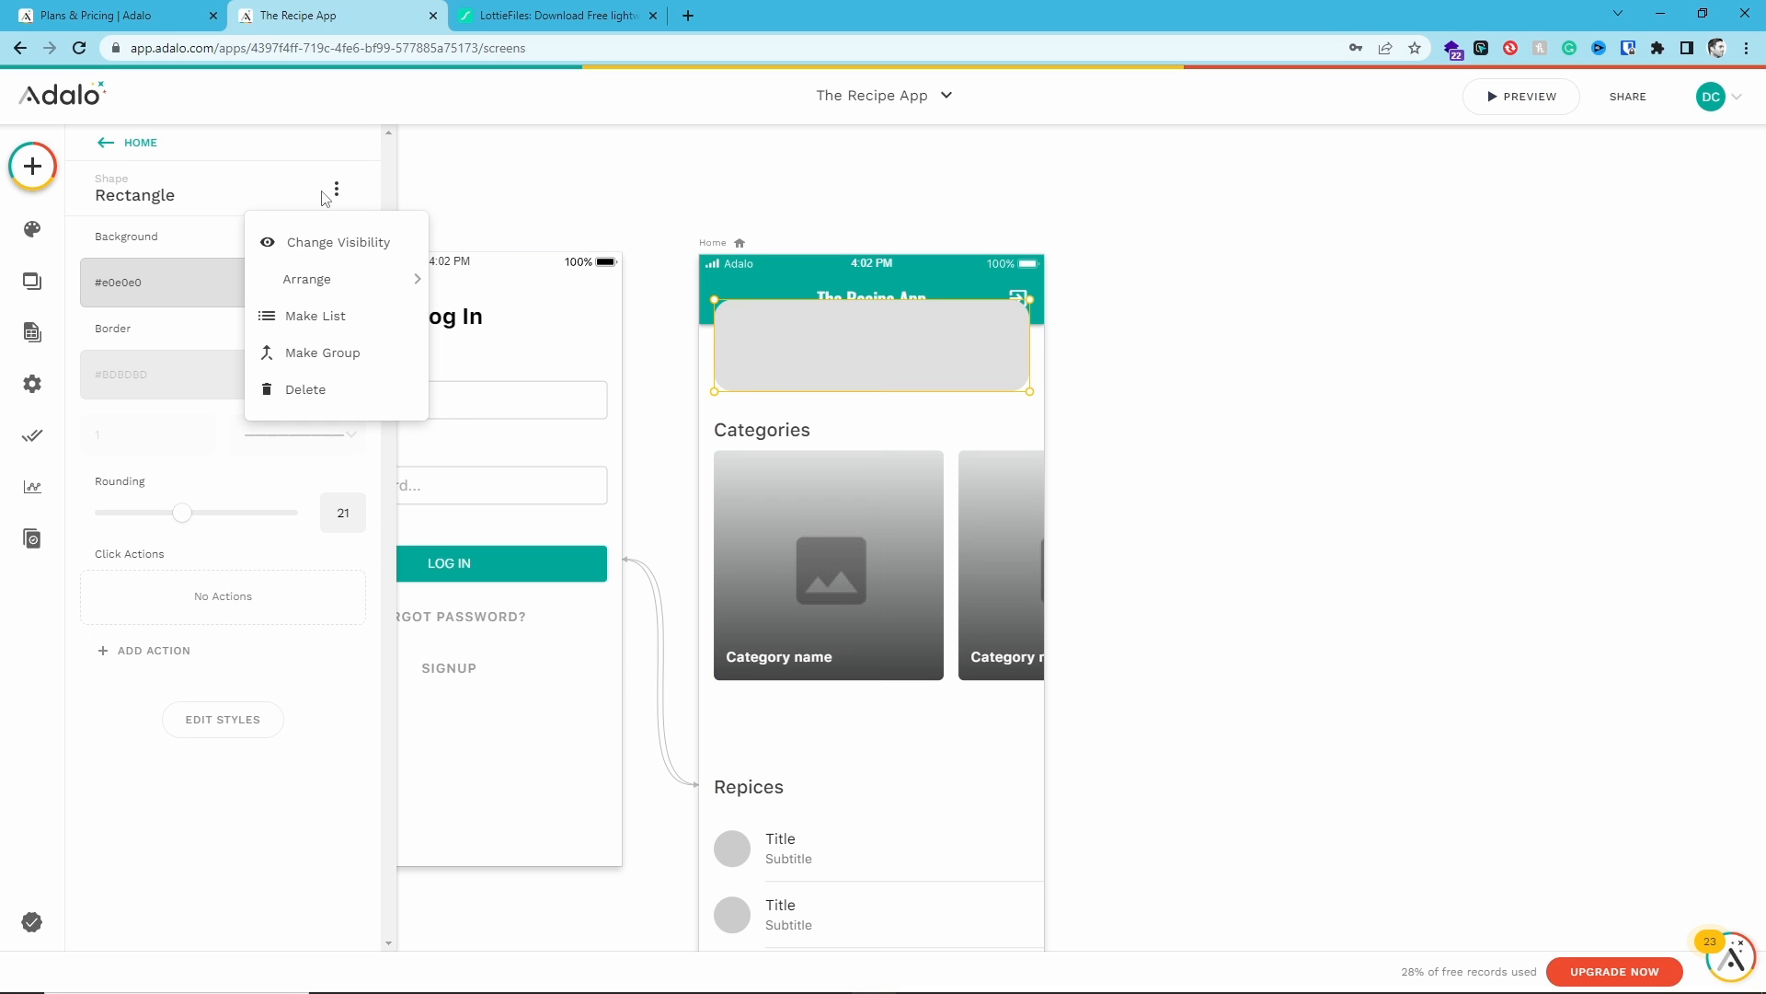
{"action": "mouse_move", "coordinate": [322, 296]}
{"action": "left_click", "coordinate": [551, 316]}
{"action": "left_click", "coordinate": [1278, 451]}
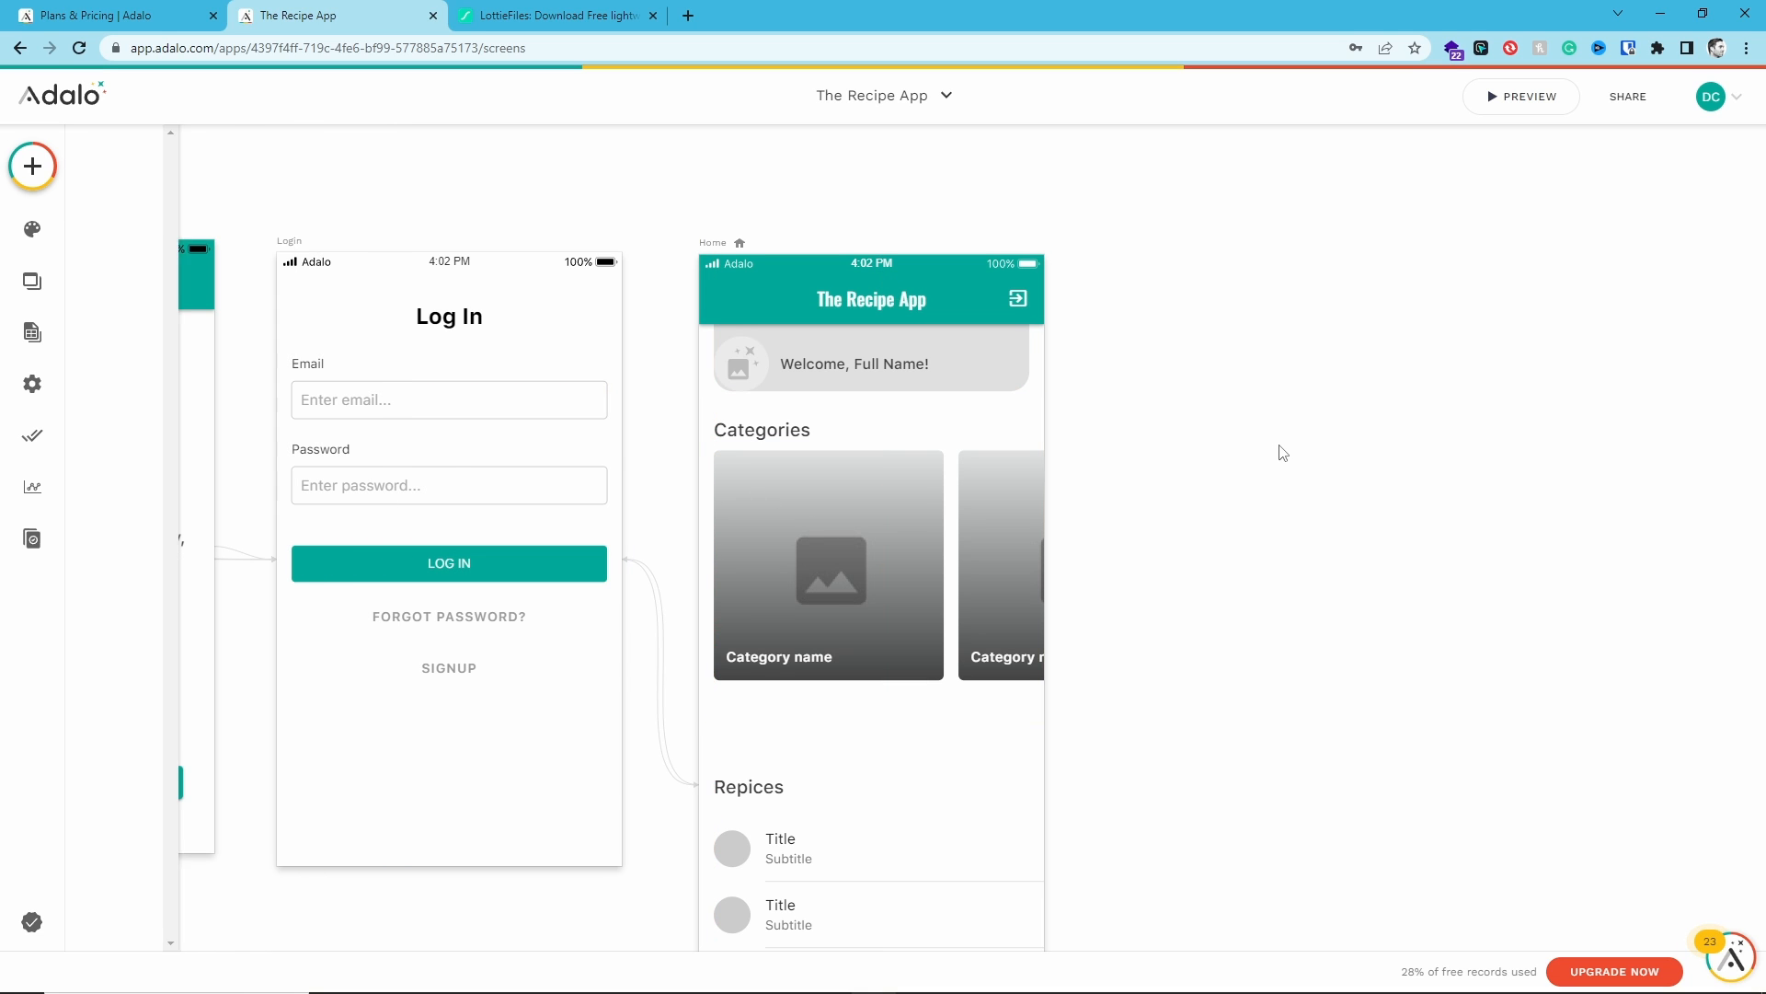
- Remove the rounded rectangle from behind the welcome row on the Home screen
{"action": "left_click", "coordinate": [747, 350]}
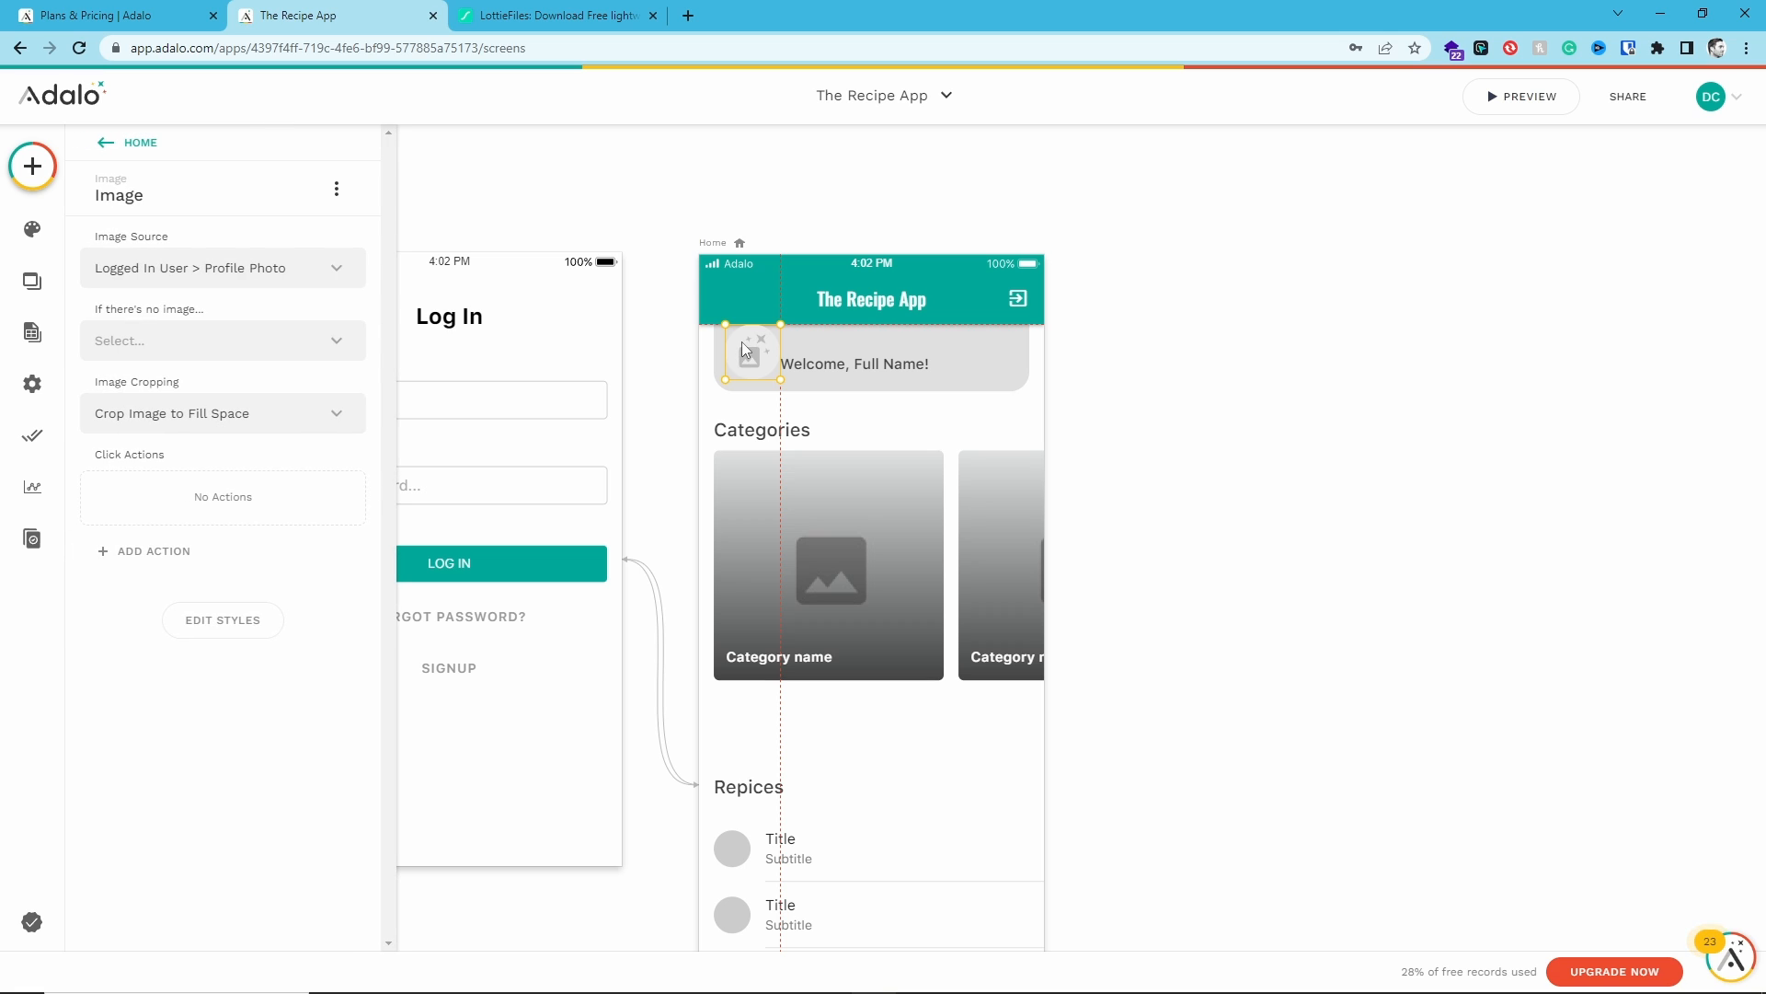
{"action": "left_click_drag", "start_coordinate": [743, 351], "coordinate": [765, 352]}
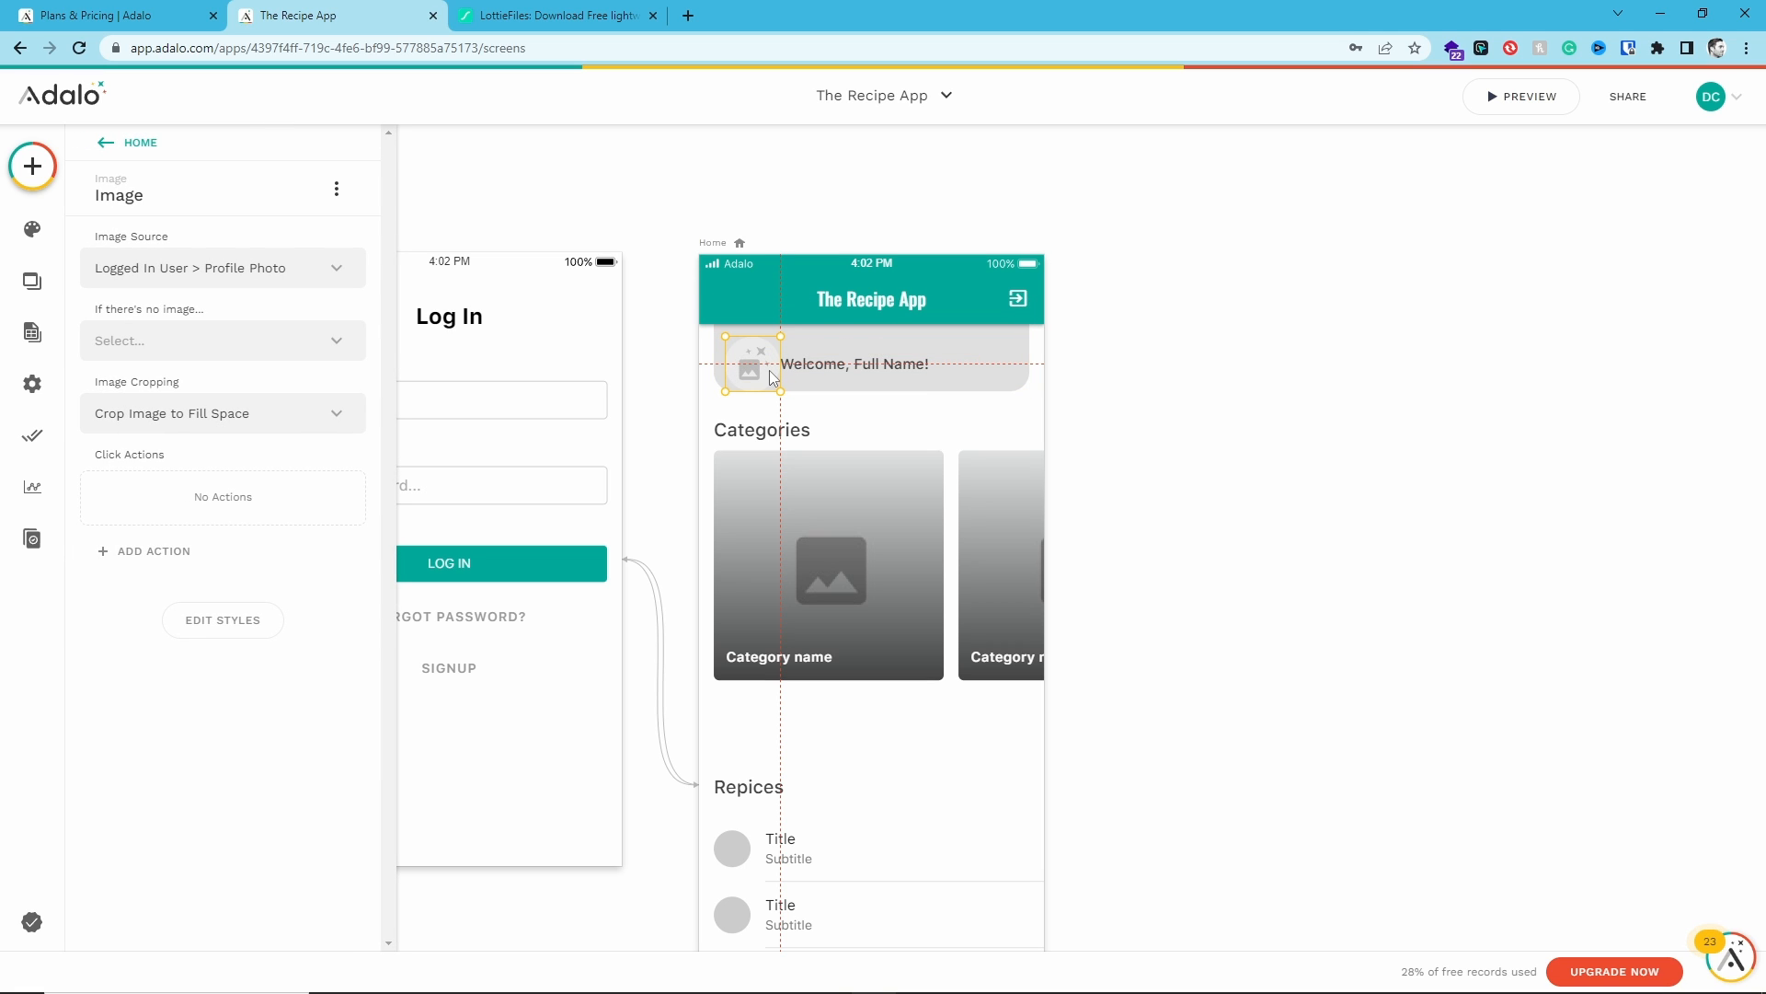
{"action": "key", "text": "ctrl+z"}
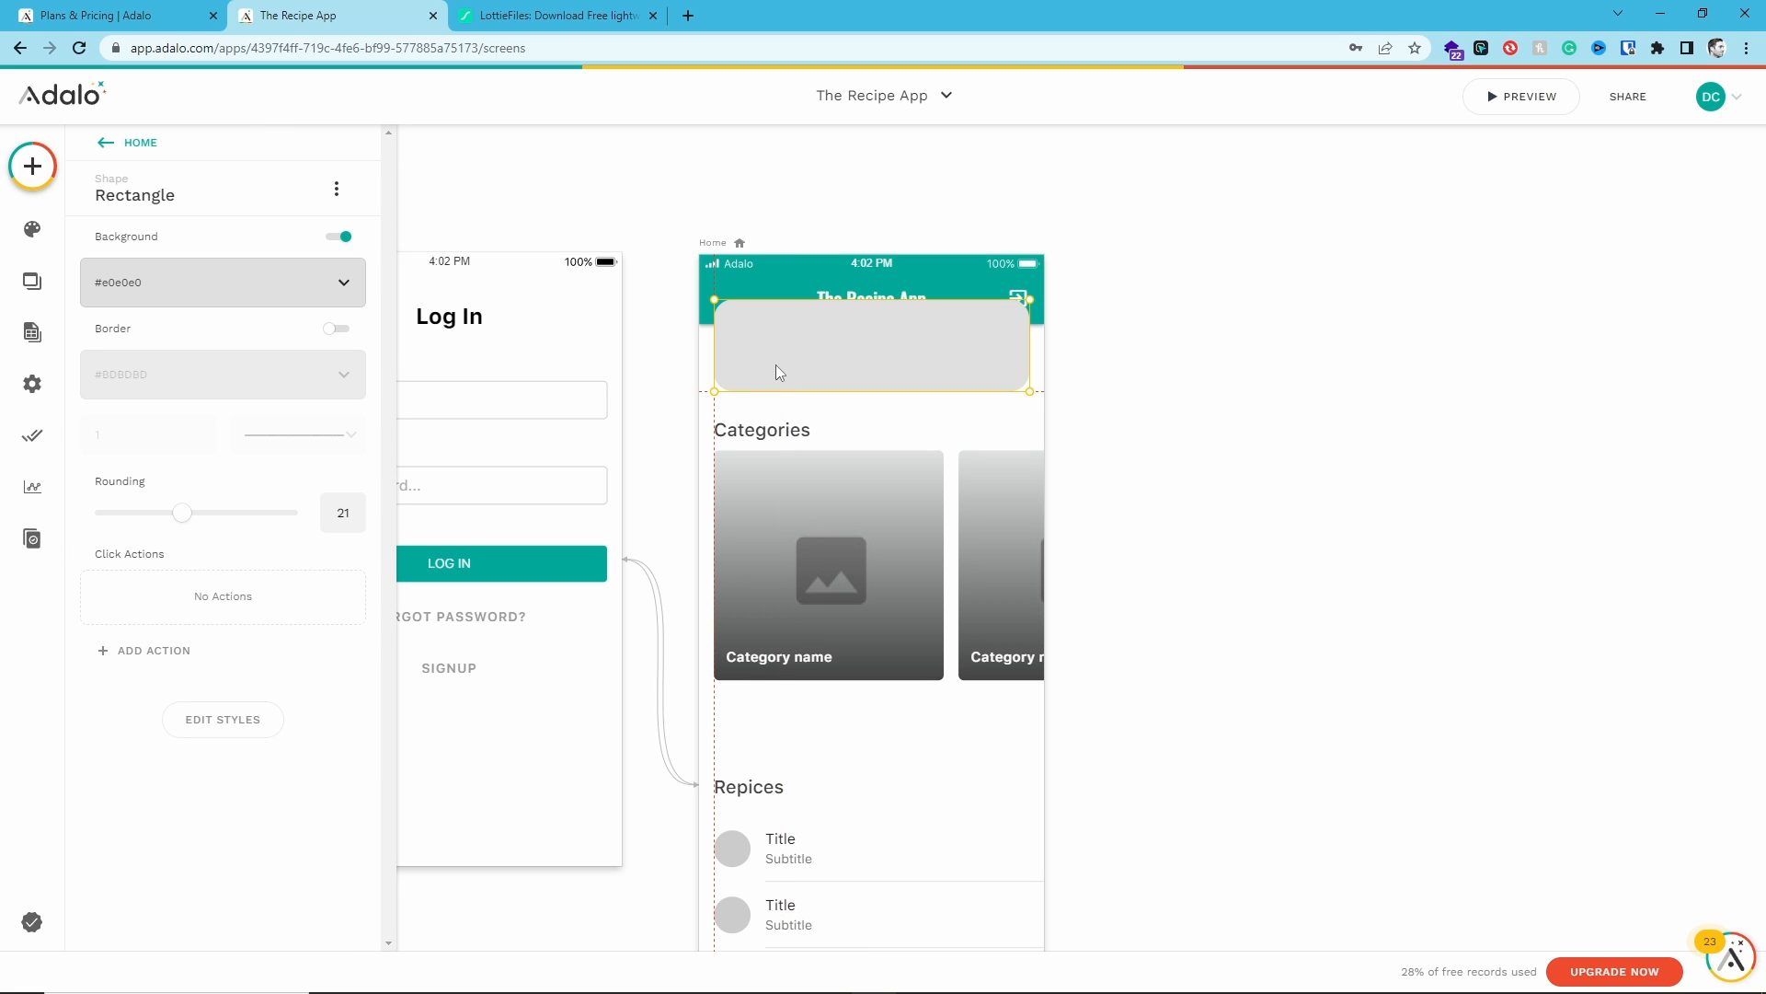
{"action": "key", "text": "Delete"}
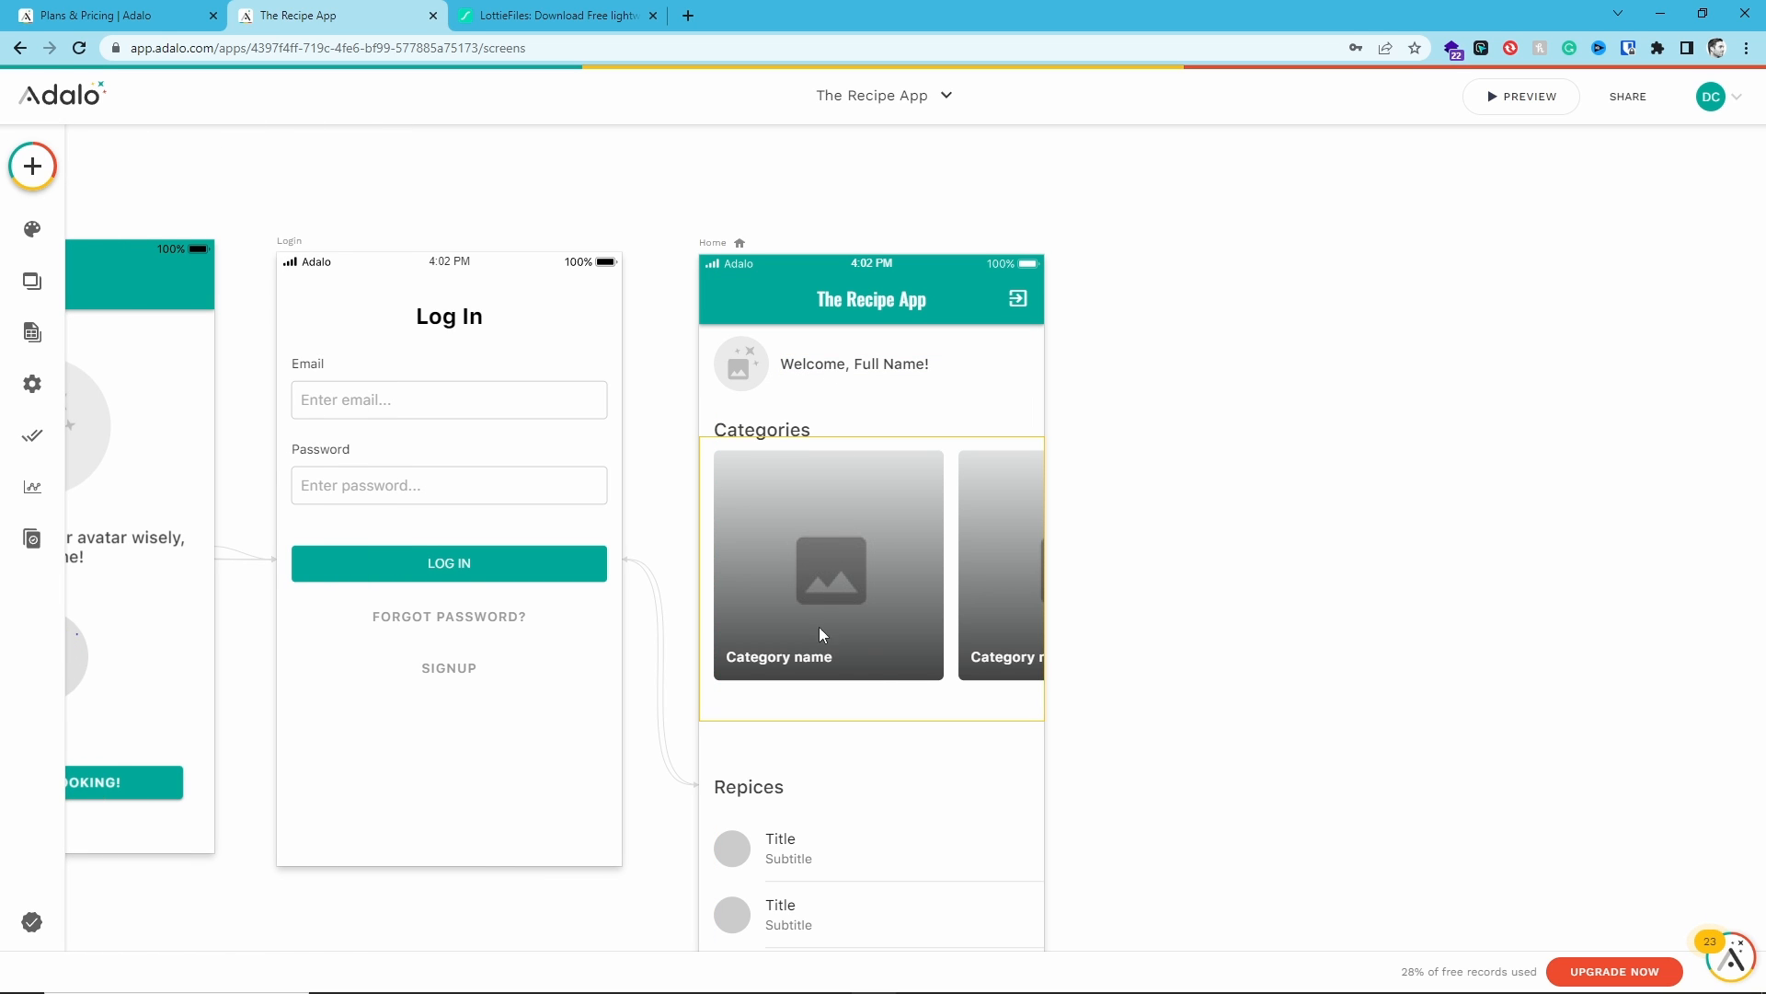
- Add a button to the Home screen just below the Categories card list
{"action": "scroll", "coordinate": [822, 634], "scroll_direction": "down", "scroll_amount": 4}
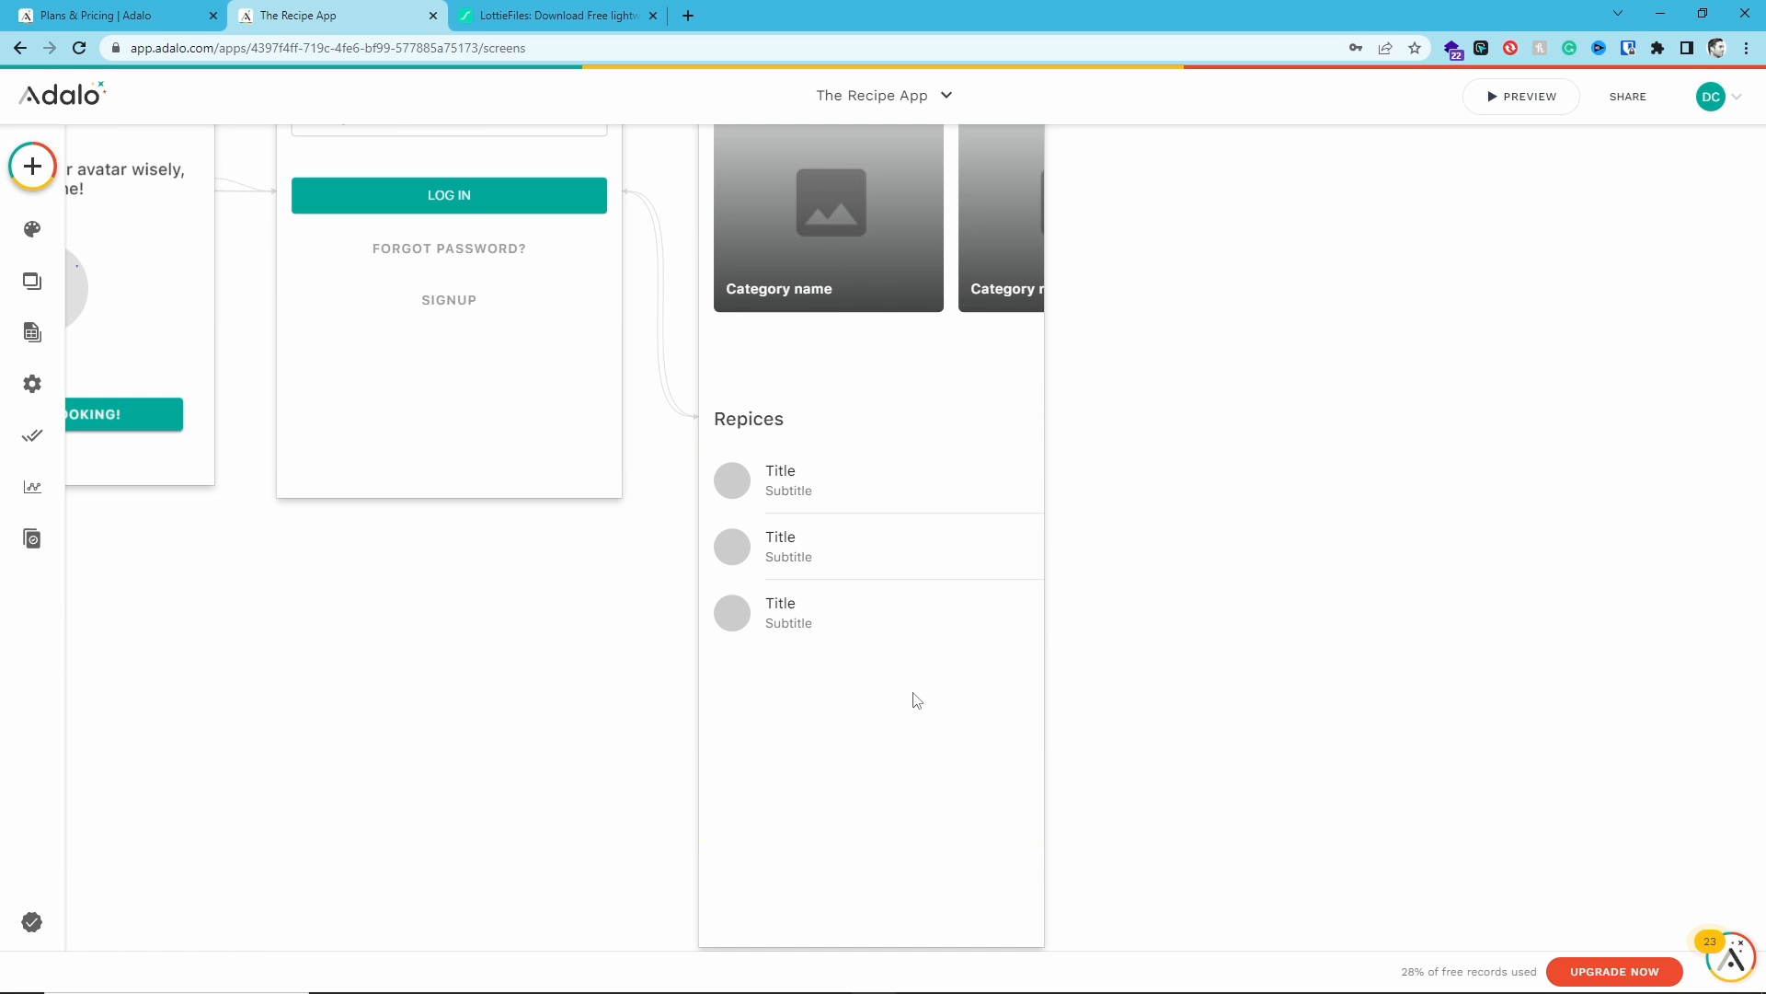
{"action": "scroll", "coordinate": [916, 701], "scroll_direction": "up", "scroll_amount": 3}
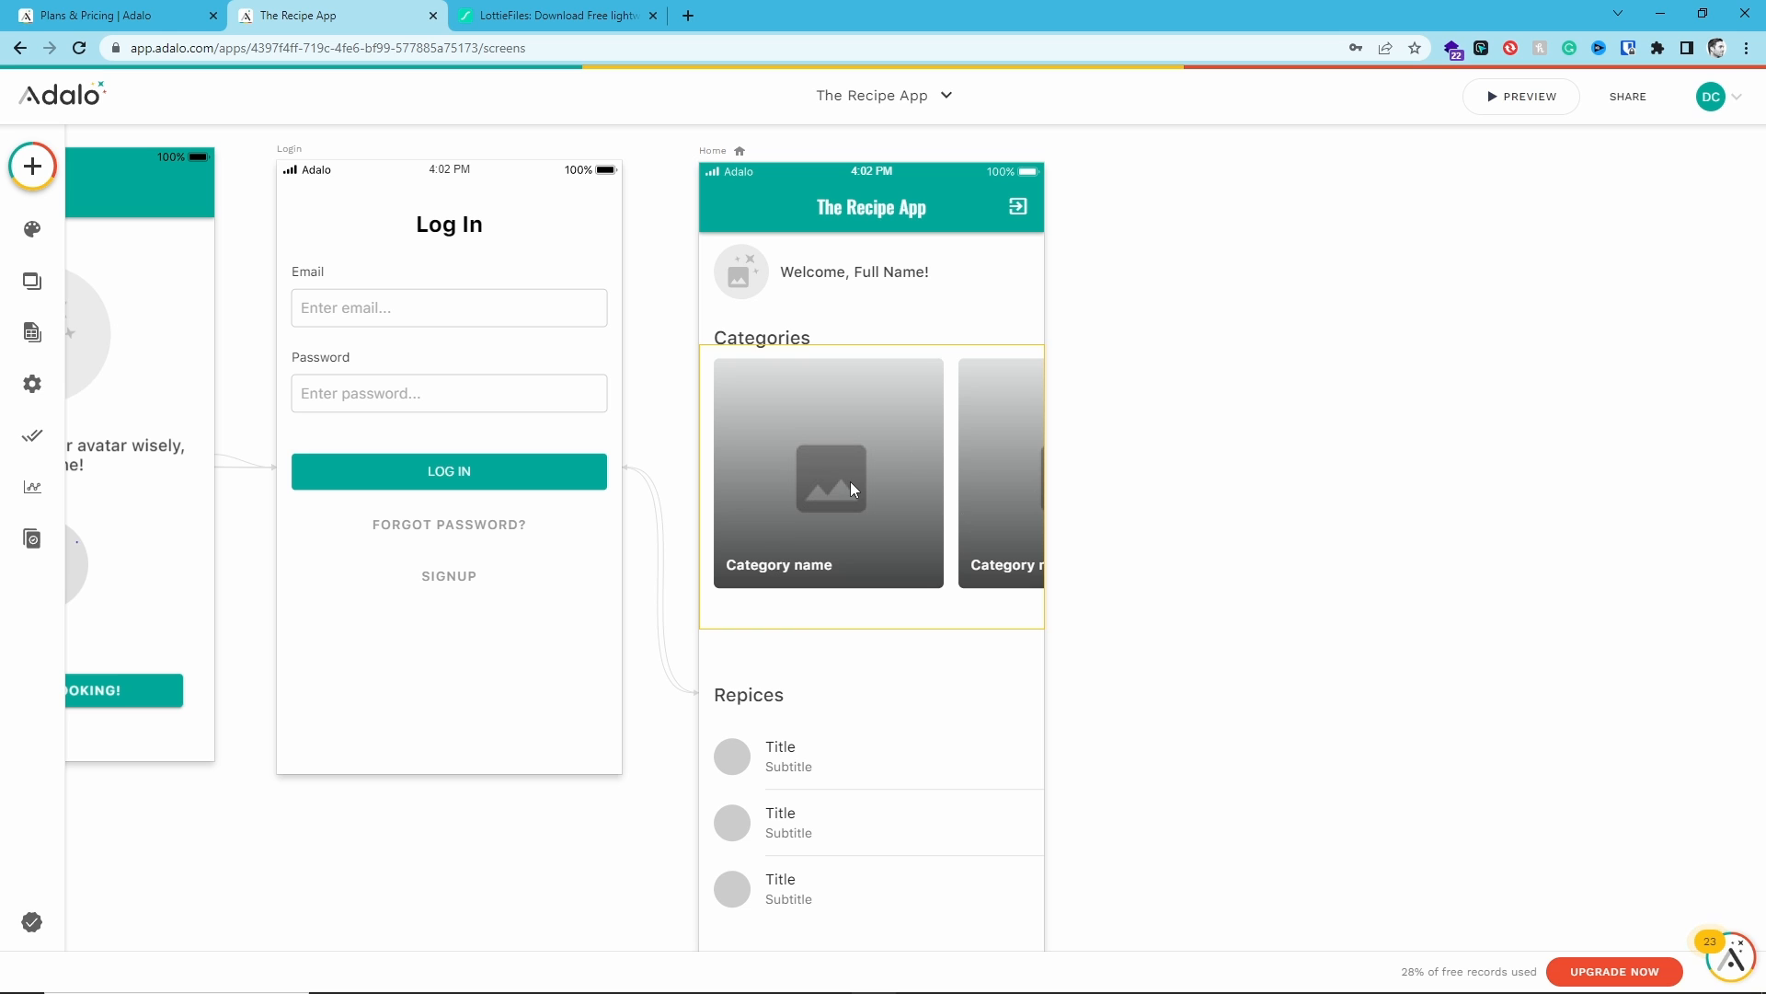
{"action": "left_click", "coordinate": [32, 166]}
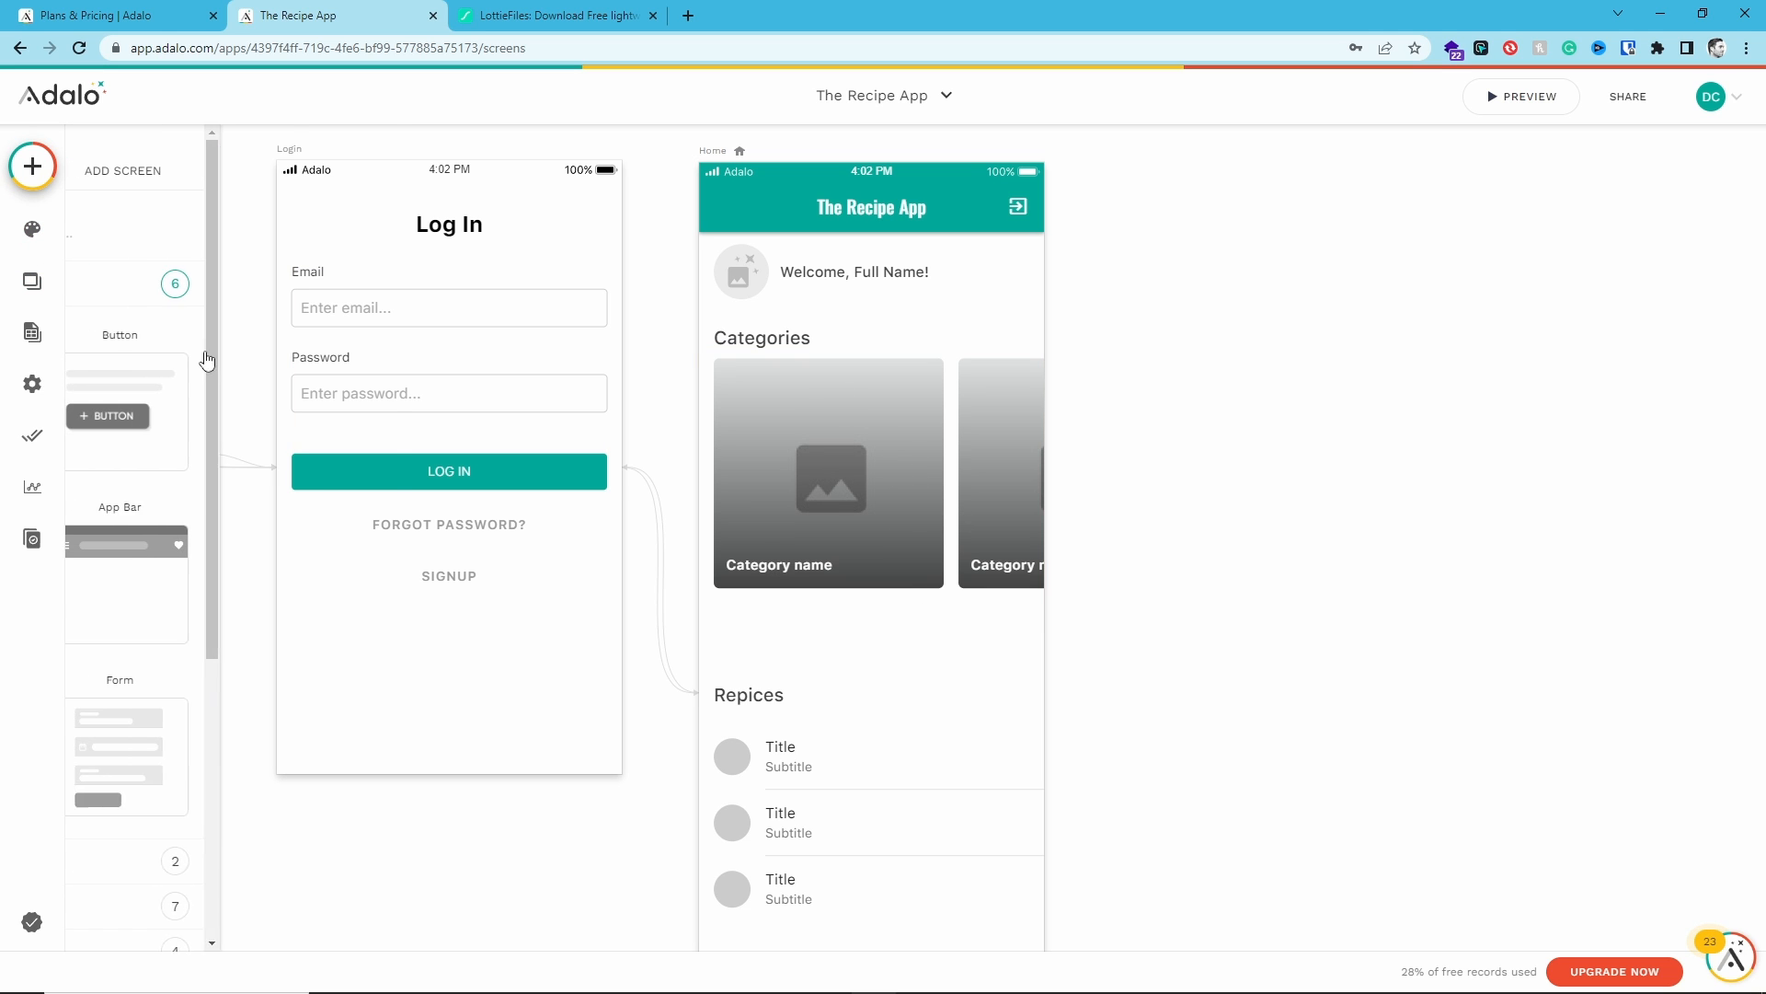
{"action": "left_click_drag", "start_coordinate": [286, 412], "coordinate": [874, 624]}
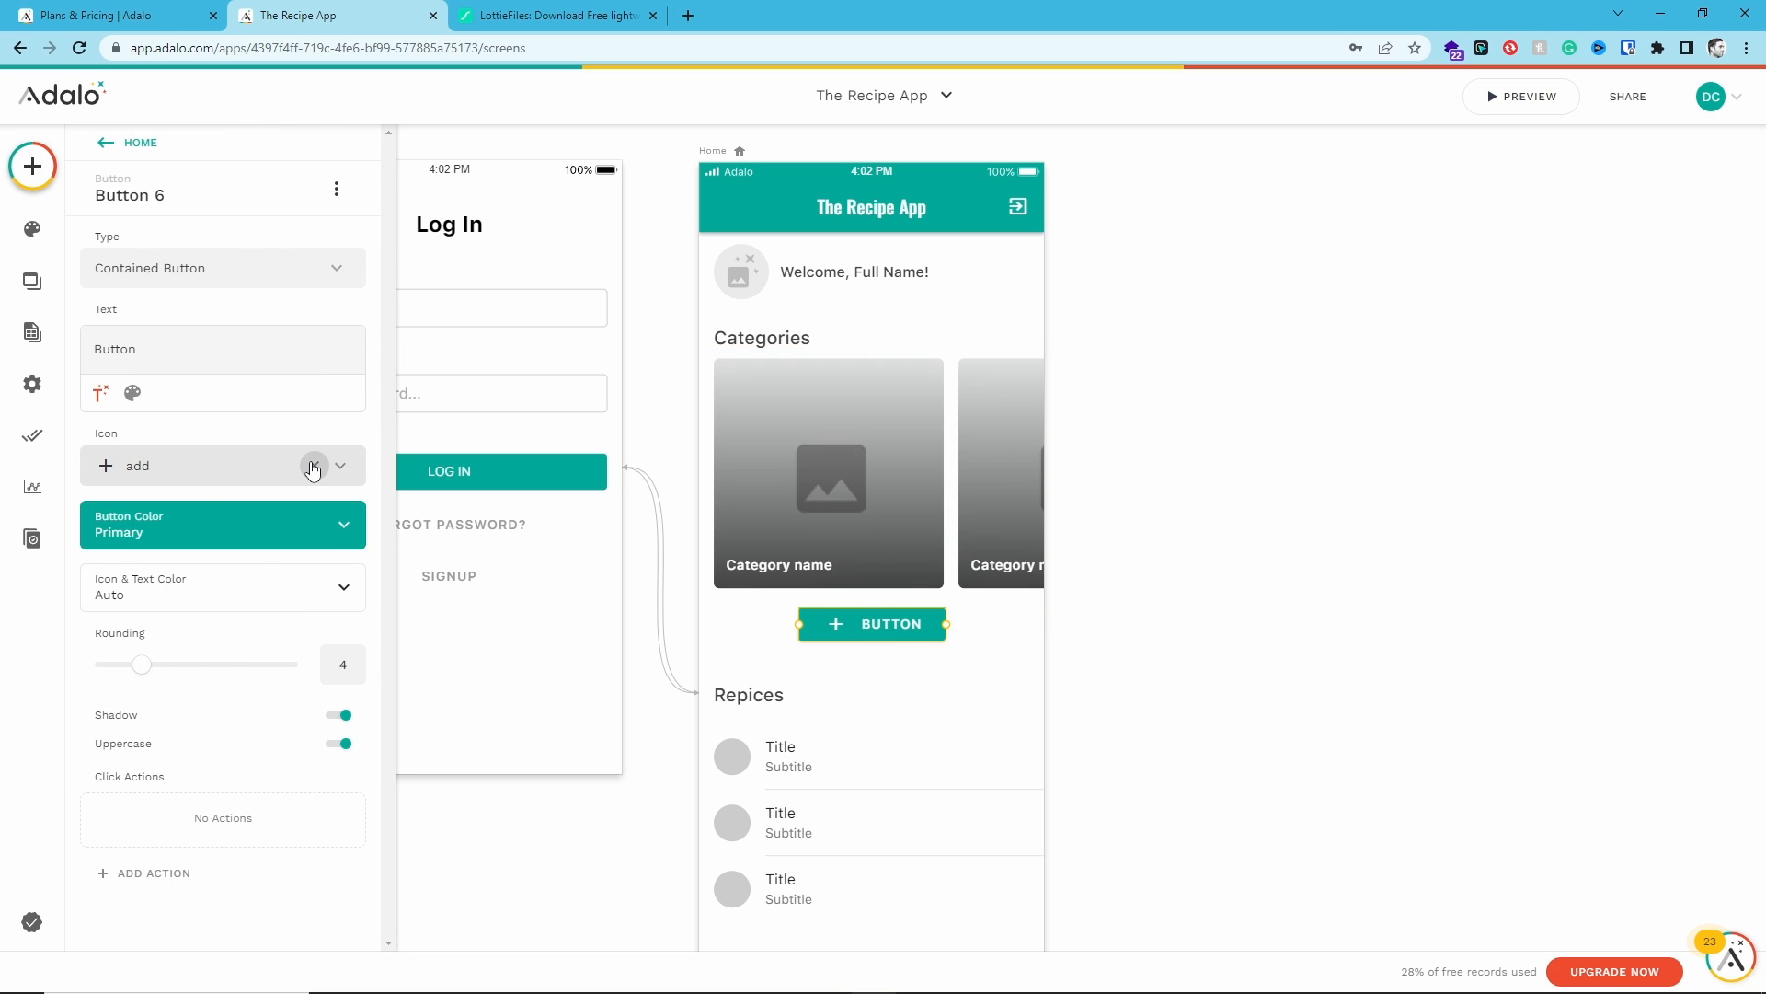
- Set the button's icon to keyboard_arrow_right by searching the icons for "right"
{"action": "left_click", "coordinate": [235, 474]}
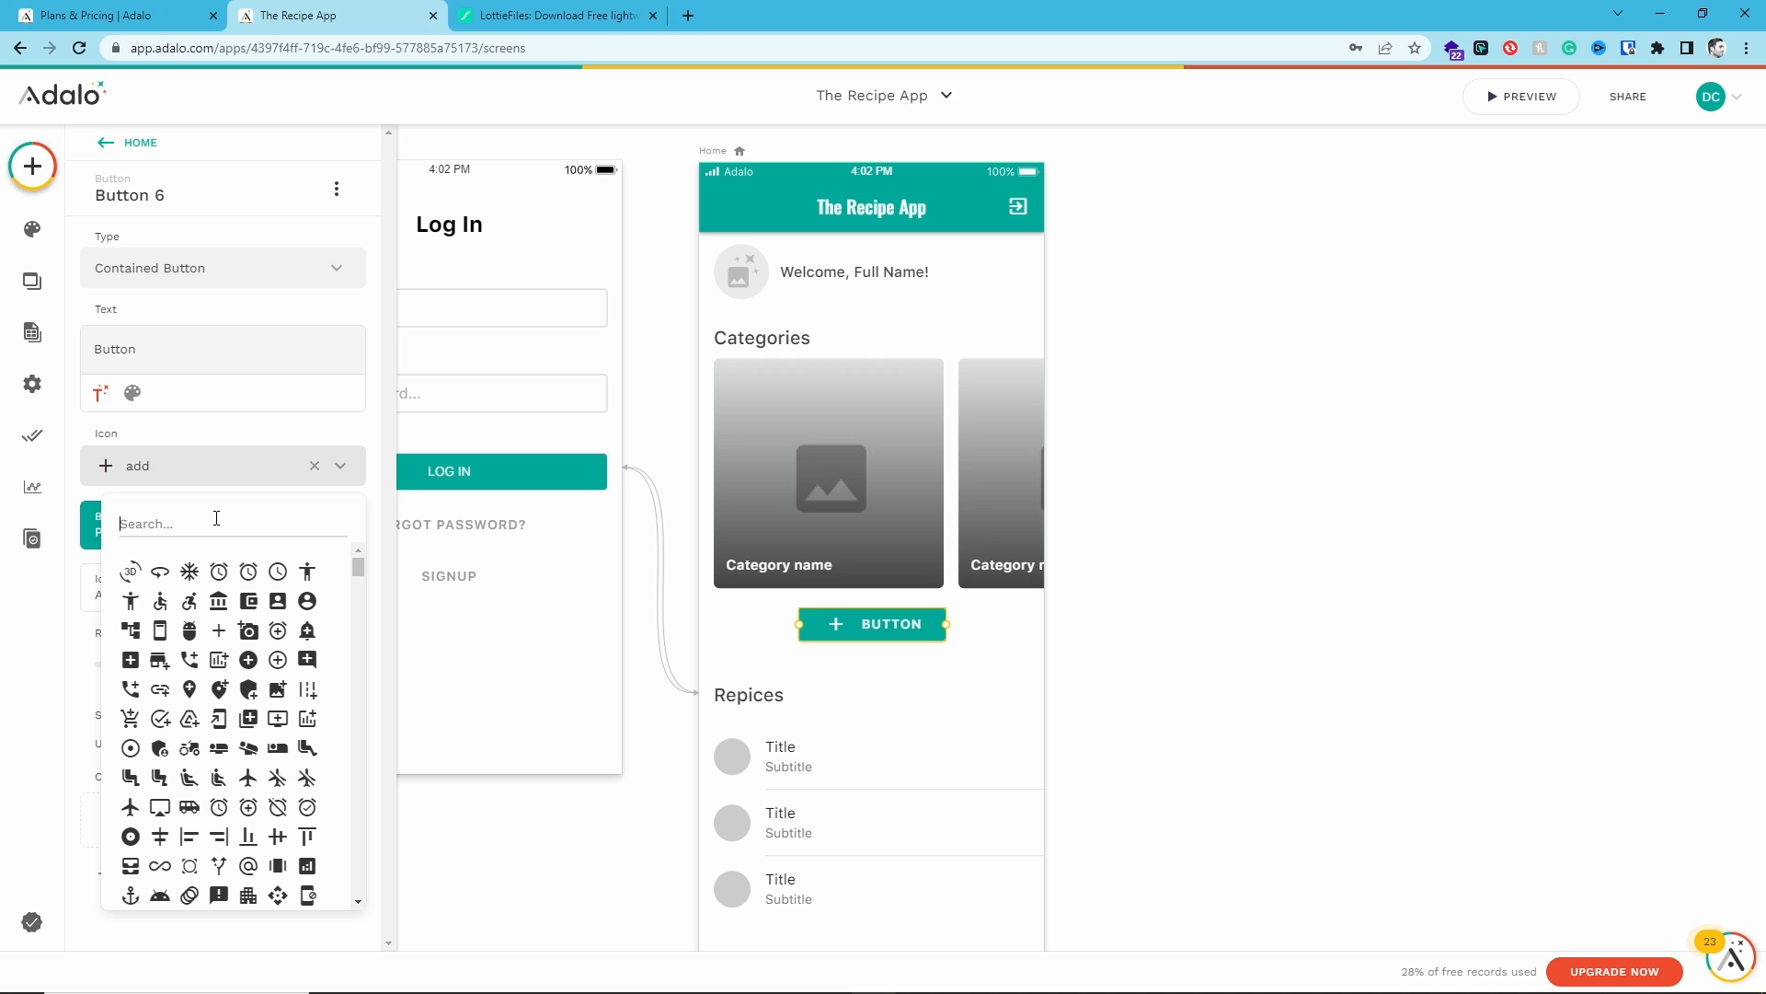
{"action": "type", "text": "right"}
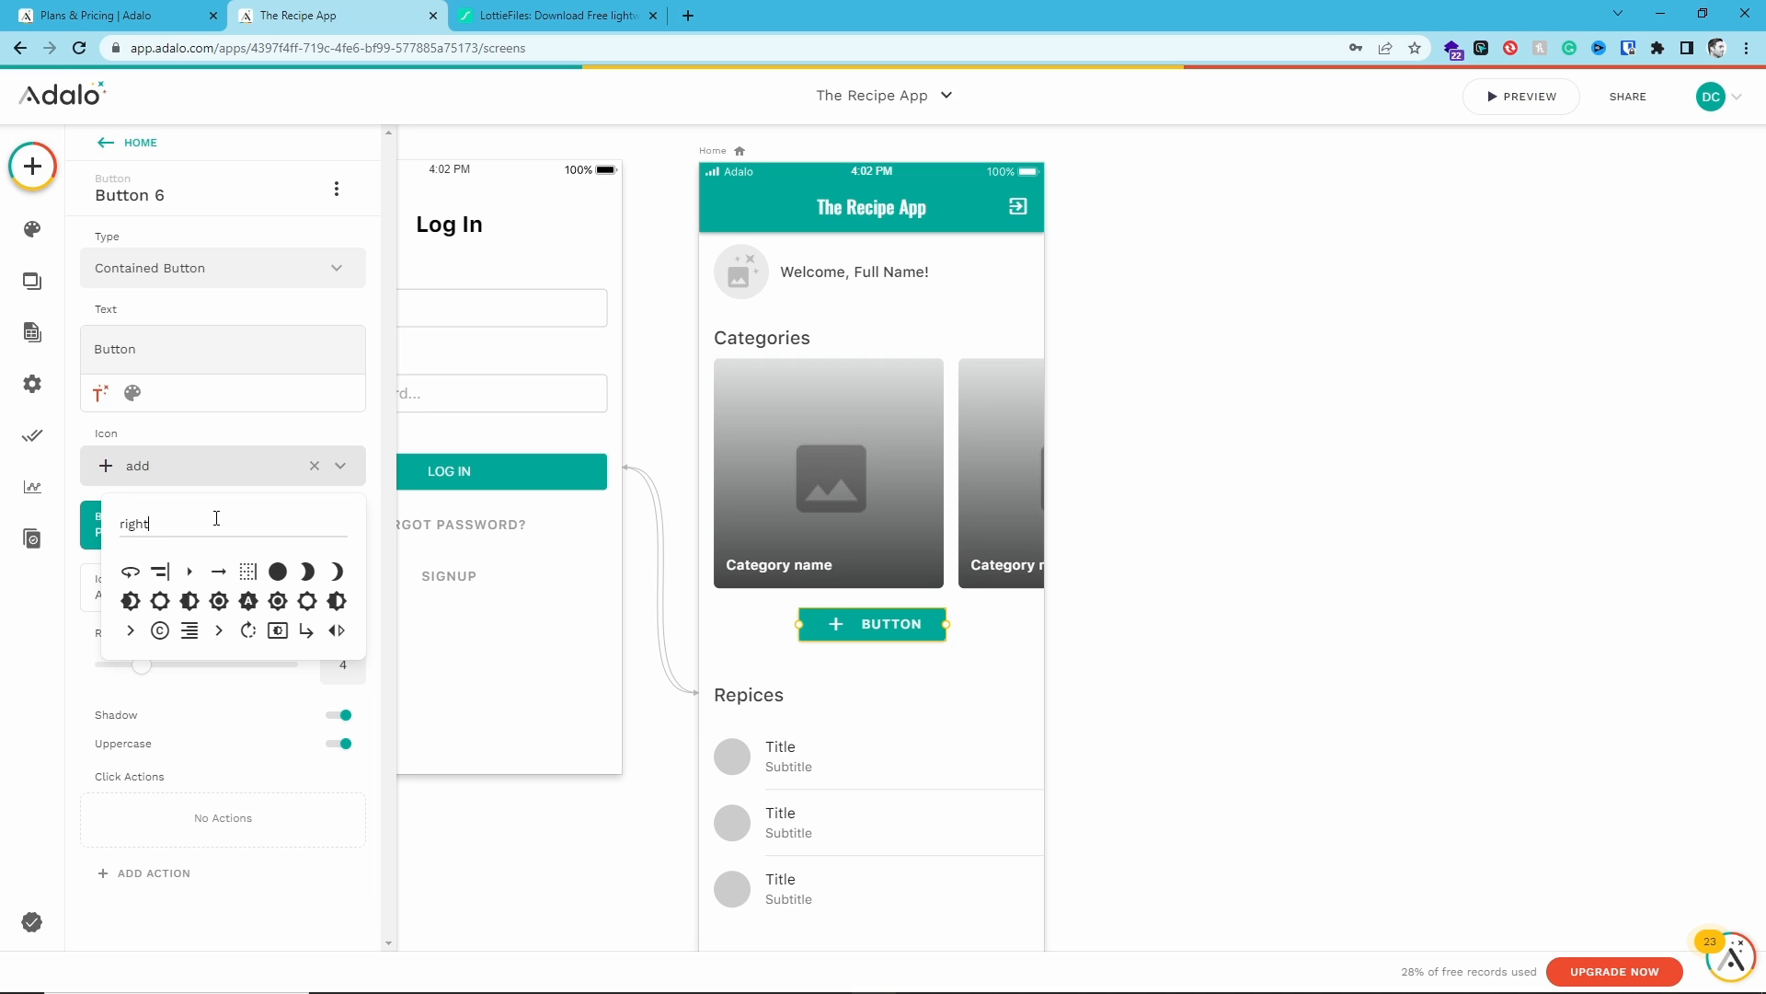
{"action": "left_click", "coordinate": [219, 631]}
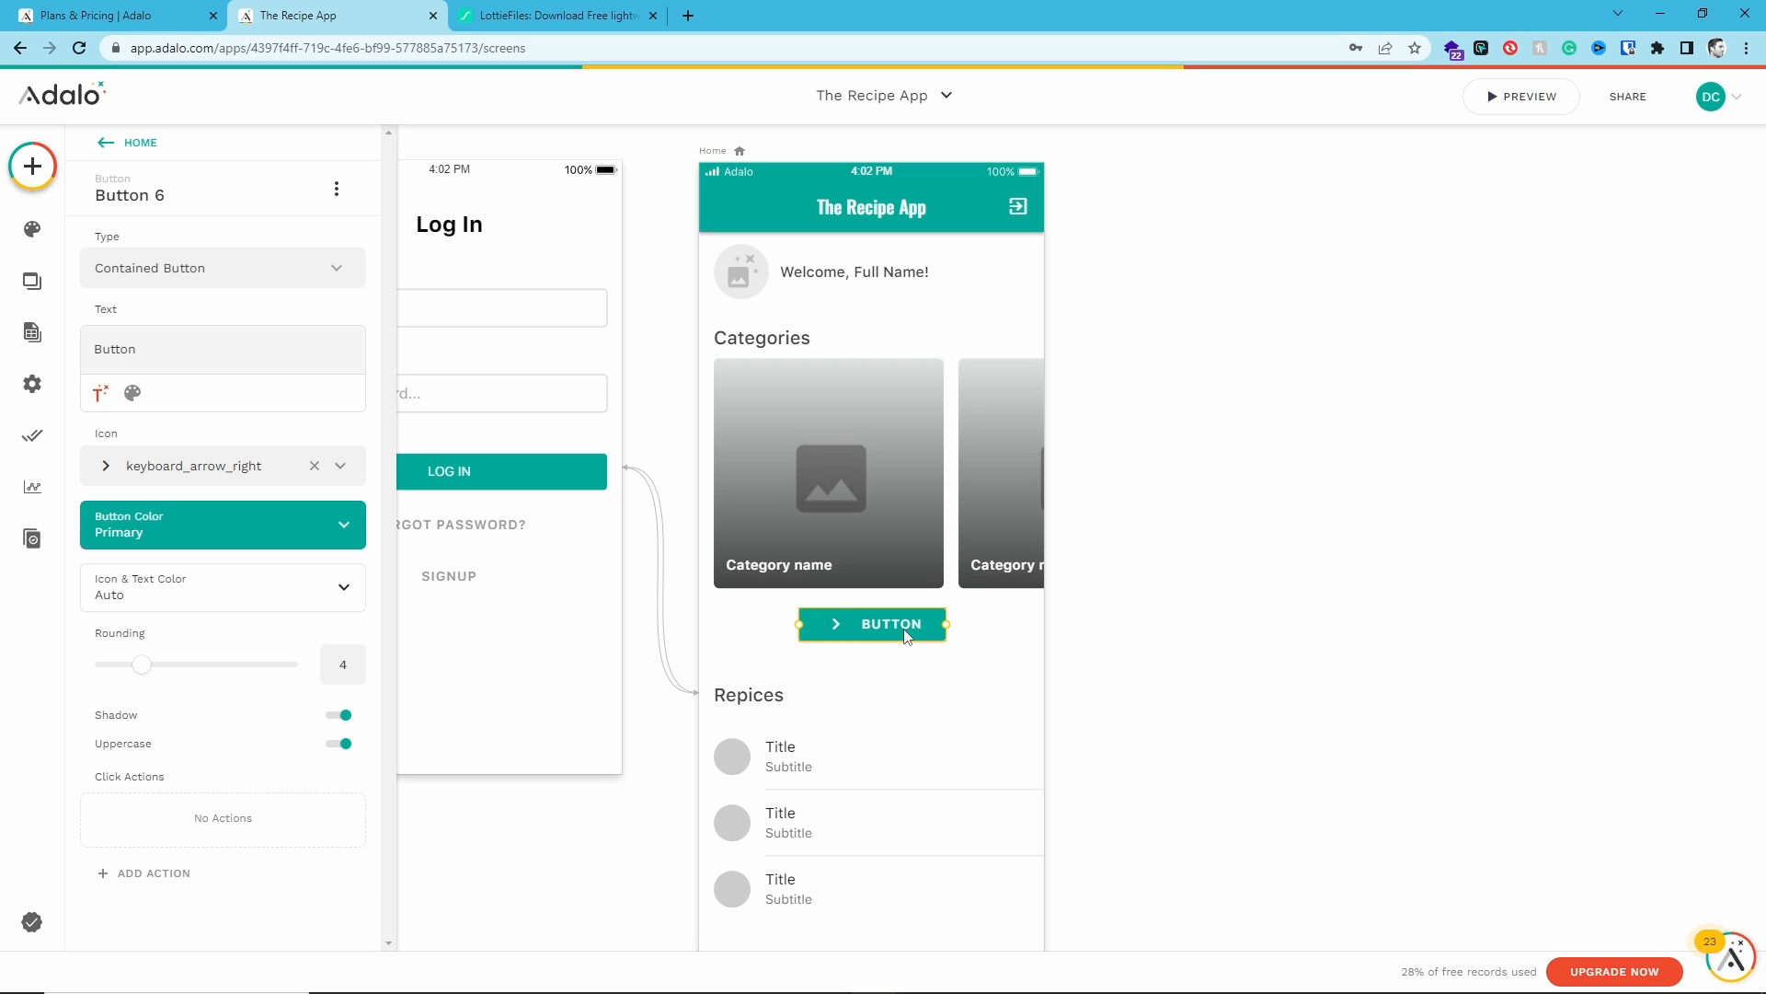
- Change the button's text to "All Categories"
{"action": "double_click", "coordinate": [122, 350]}
{"action": "type", "text": "All Categories"}
- Widen the All Categories button on both sides so it is centred under the cards
{"action": "left_click_drag", "start_coordinate": [799, 625], "coordinate": [751, 627]}
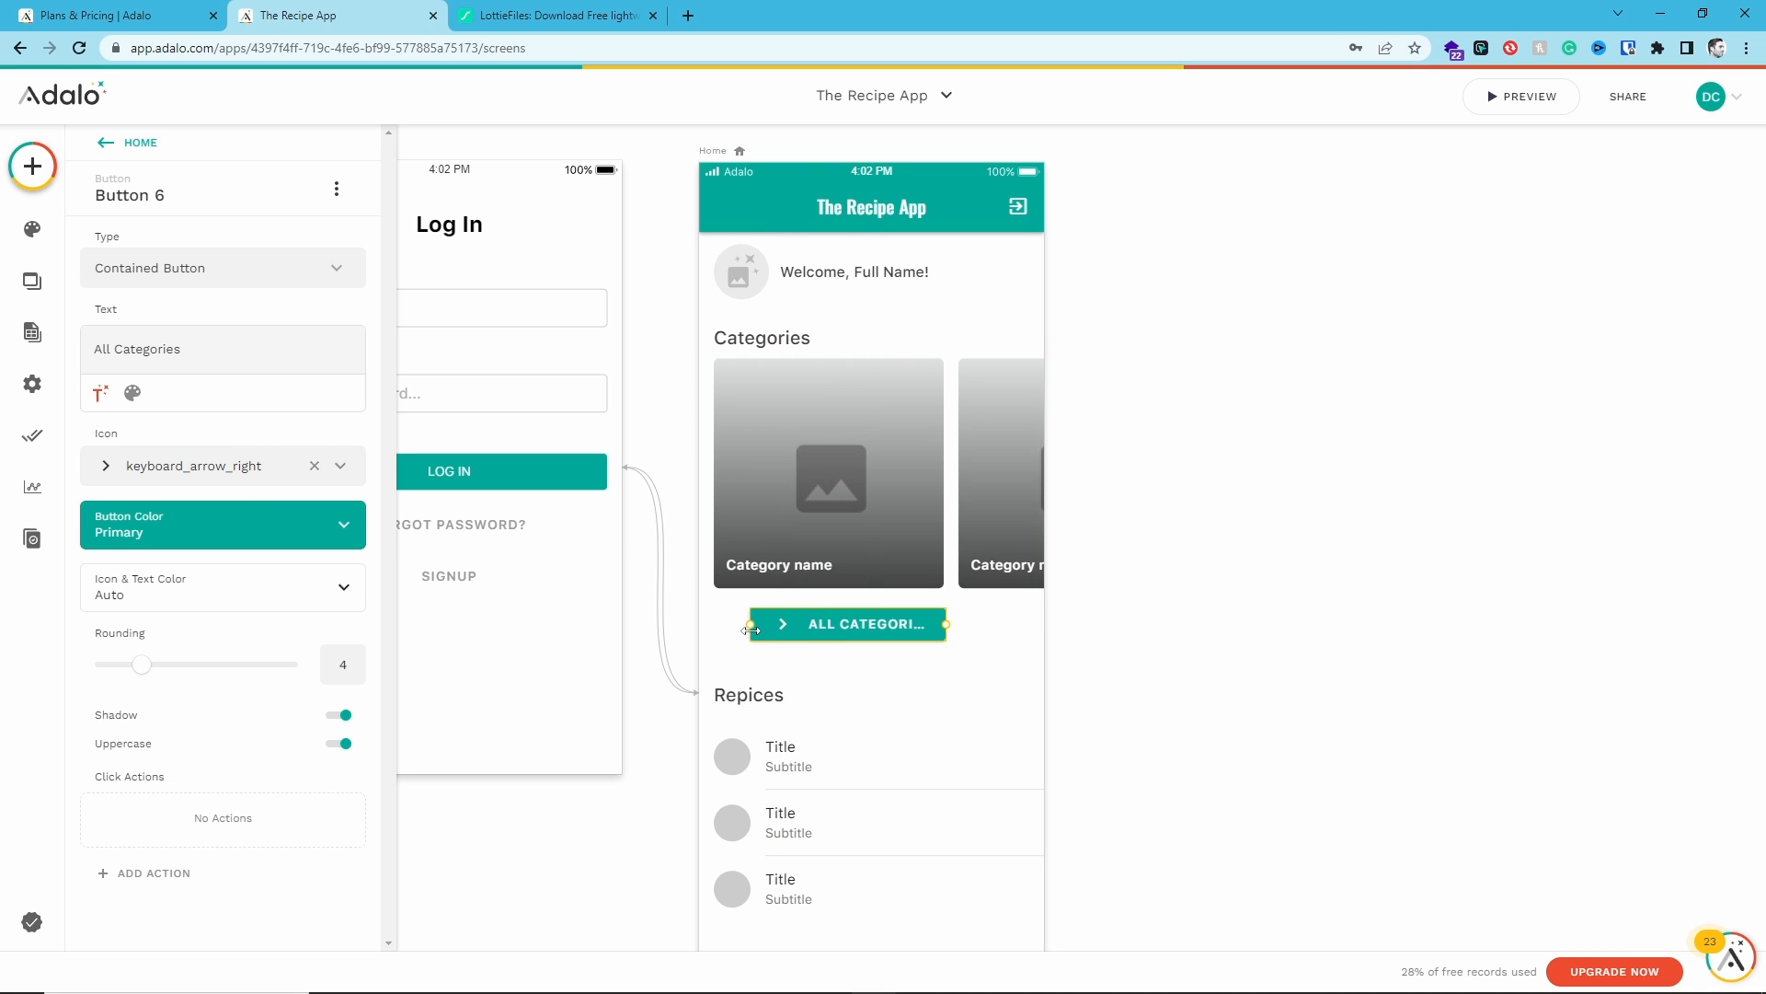
{"action": "left_click_drag", "start_coordinate": [946, 622], "coordinate": [995, 623]}
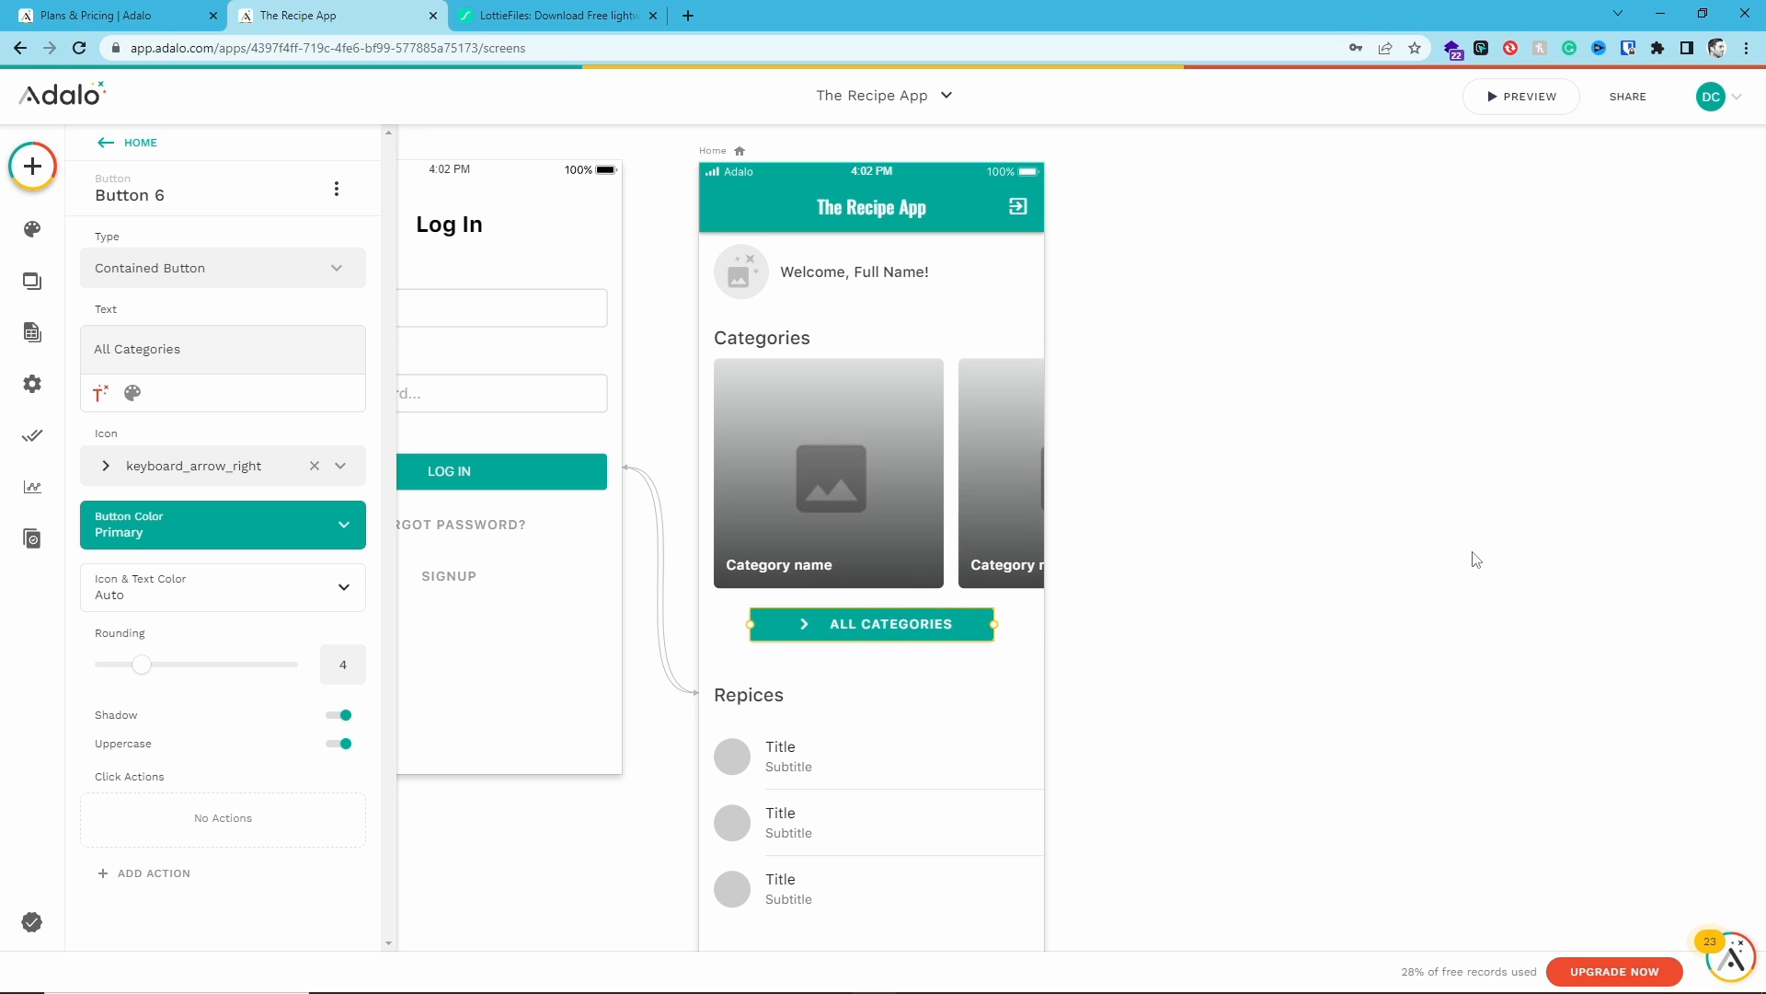
{"action": "left_click", "coordinate": [1330, 342]}
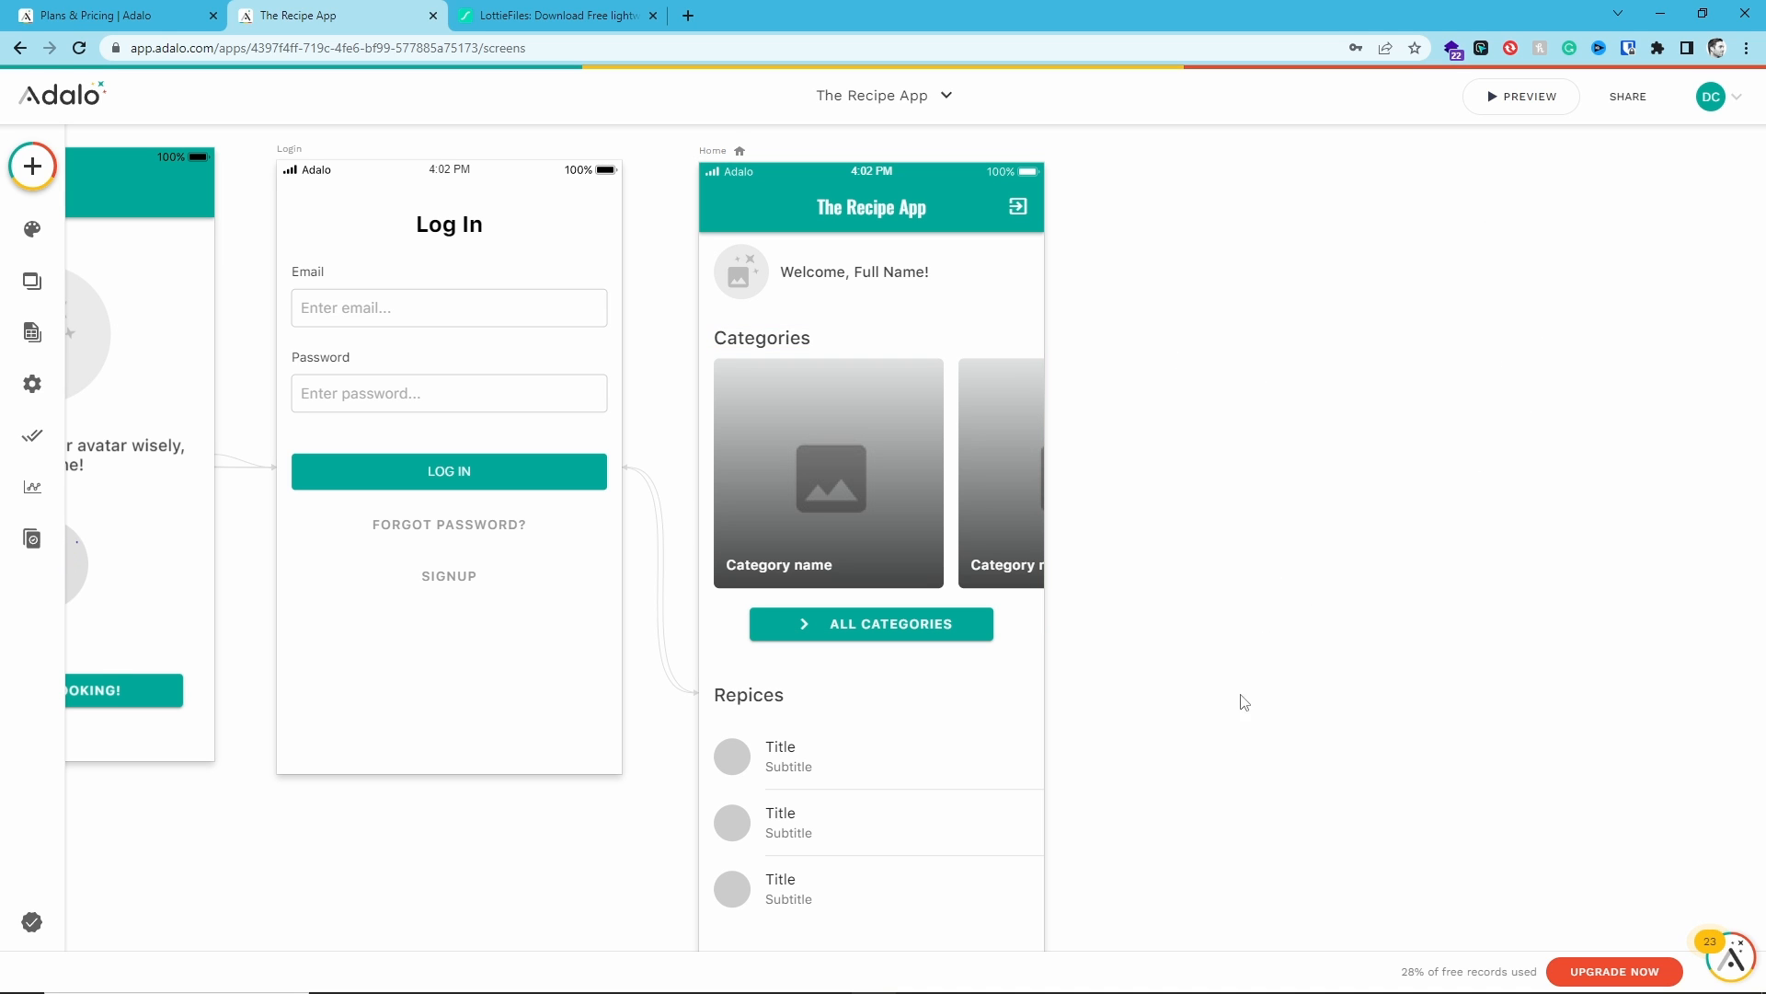
- Duplicate the All Categories button and place the copy below the Repices list
{"action": "scroll", "coordinate": [906, 736], "scroll_direction": "down", "scroll_amount": 1}
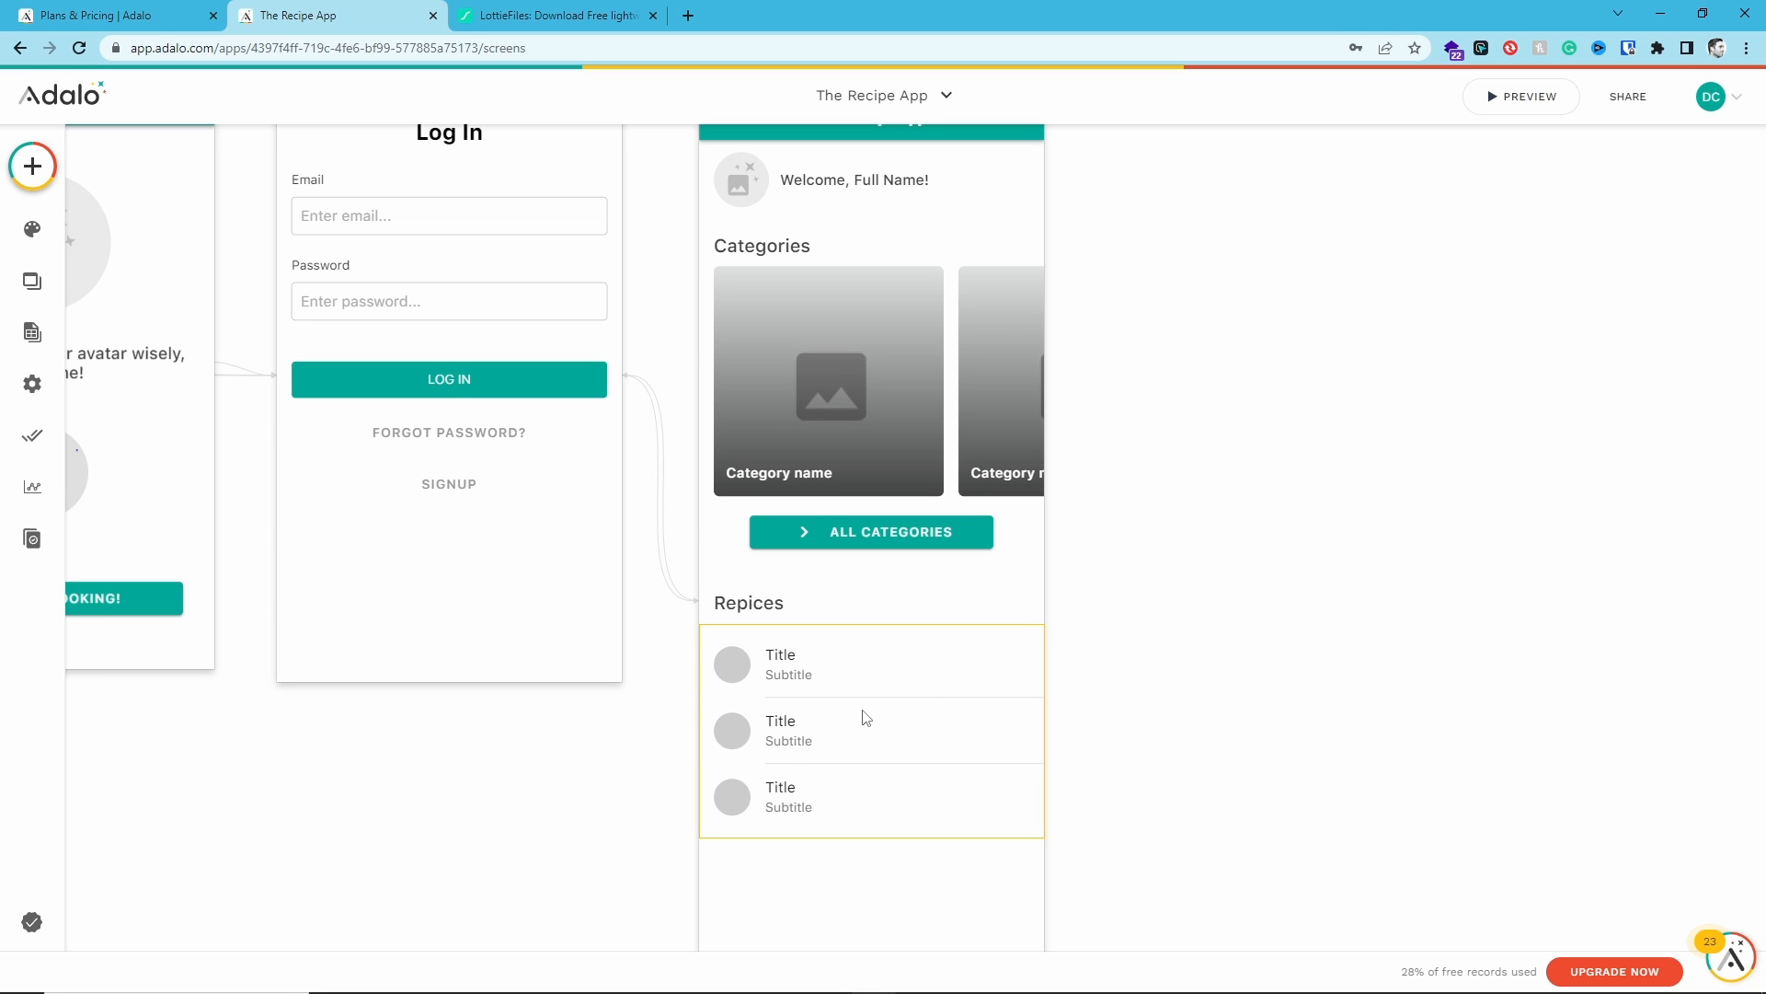
{"action": "left_click", "coordinate": [859, 532]}
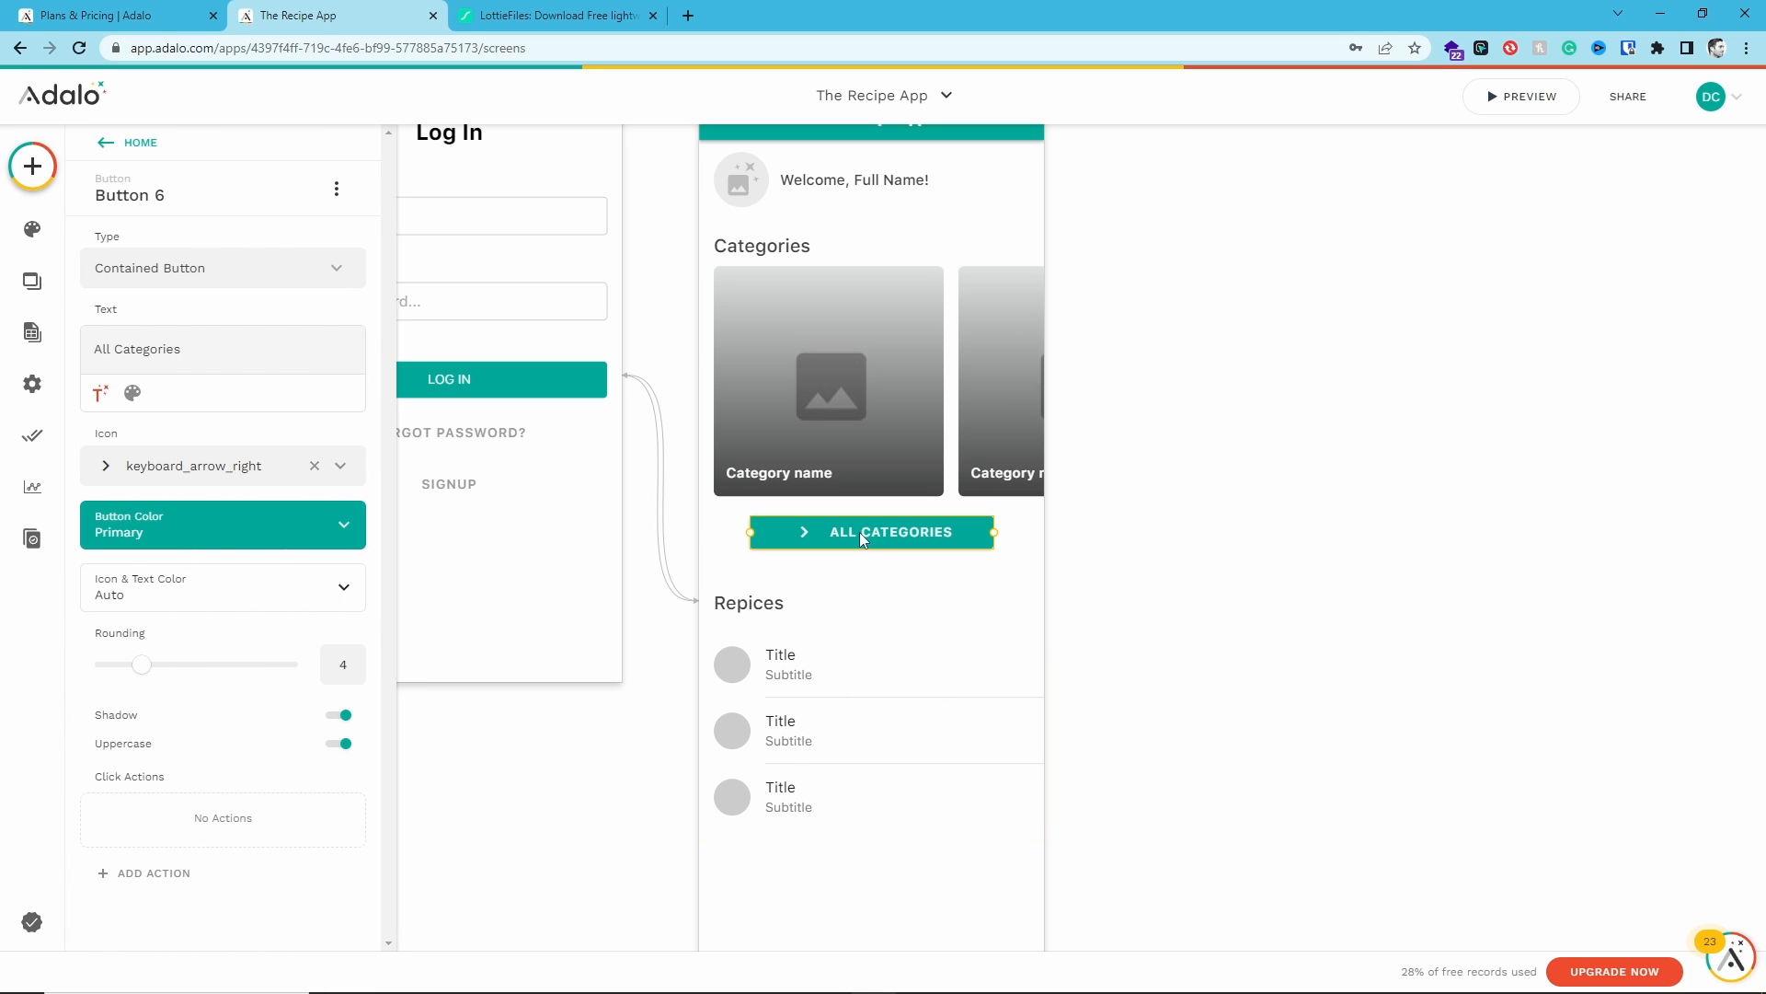
{"action": "key", "text": "ctrl+d"}
{"action": "left_click_drag", "start_coordinate": [856, 613], "coordinate": [859, 877]}
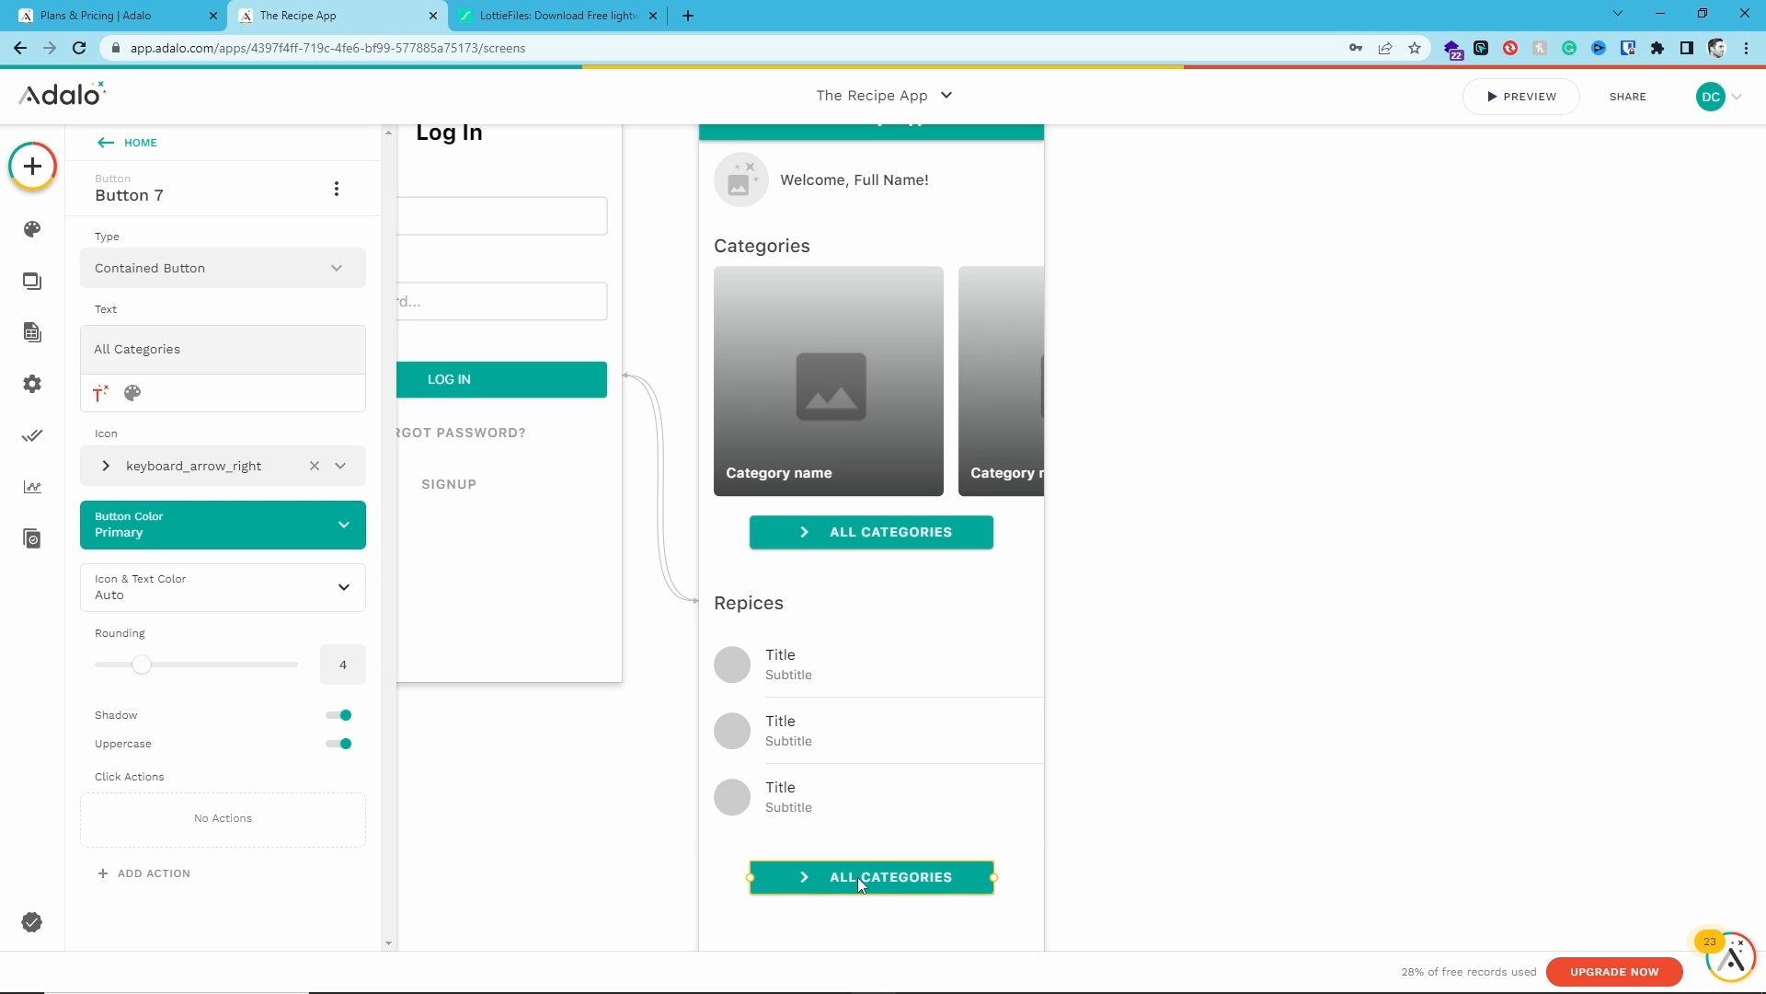
- Change the copied button's text to "All Recipe"
{"action": "double_click", "coordinate": [138, 349]}
{"action": "type", "text": "REcipe"}
{"action": "left_click", "coordinate": [1215, 659]}
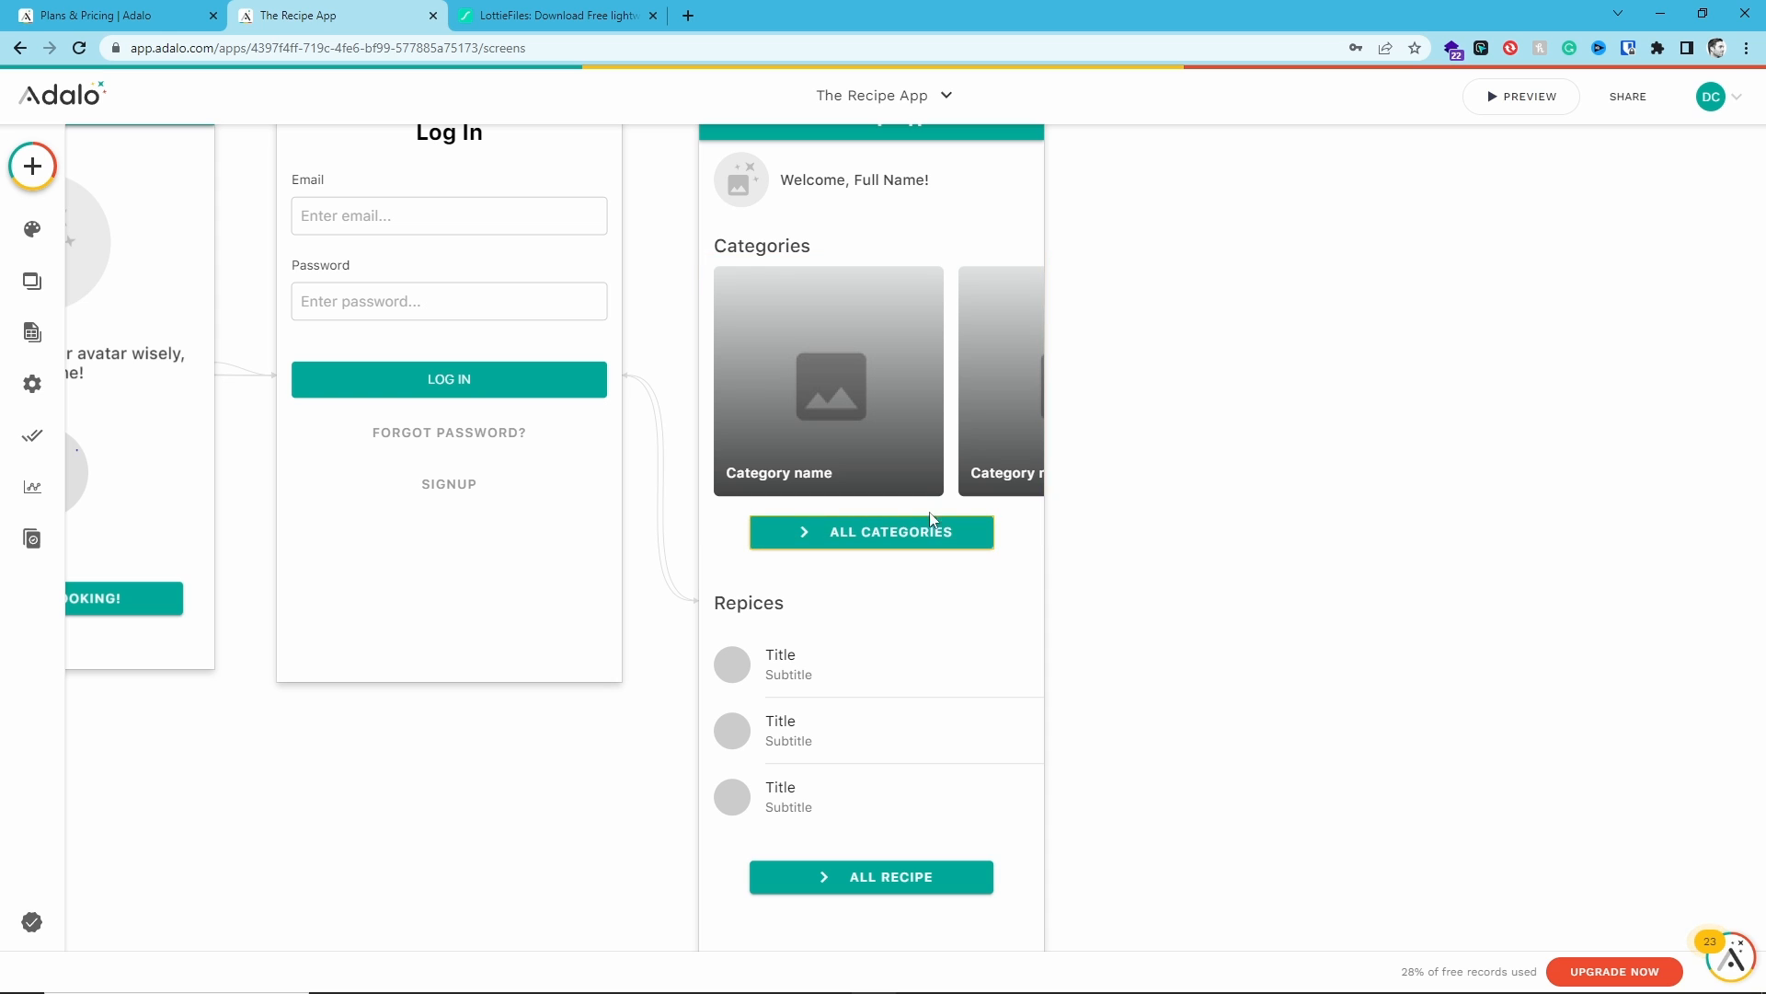
{"action": "left_click", "coordinate": [791, 179]}
{"action": "left_click", "coordinate": [752, 178], "text": "shift"}
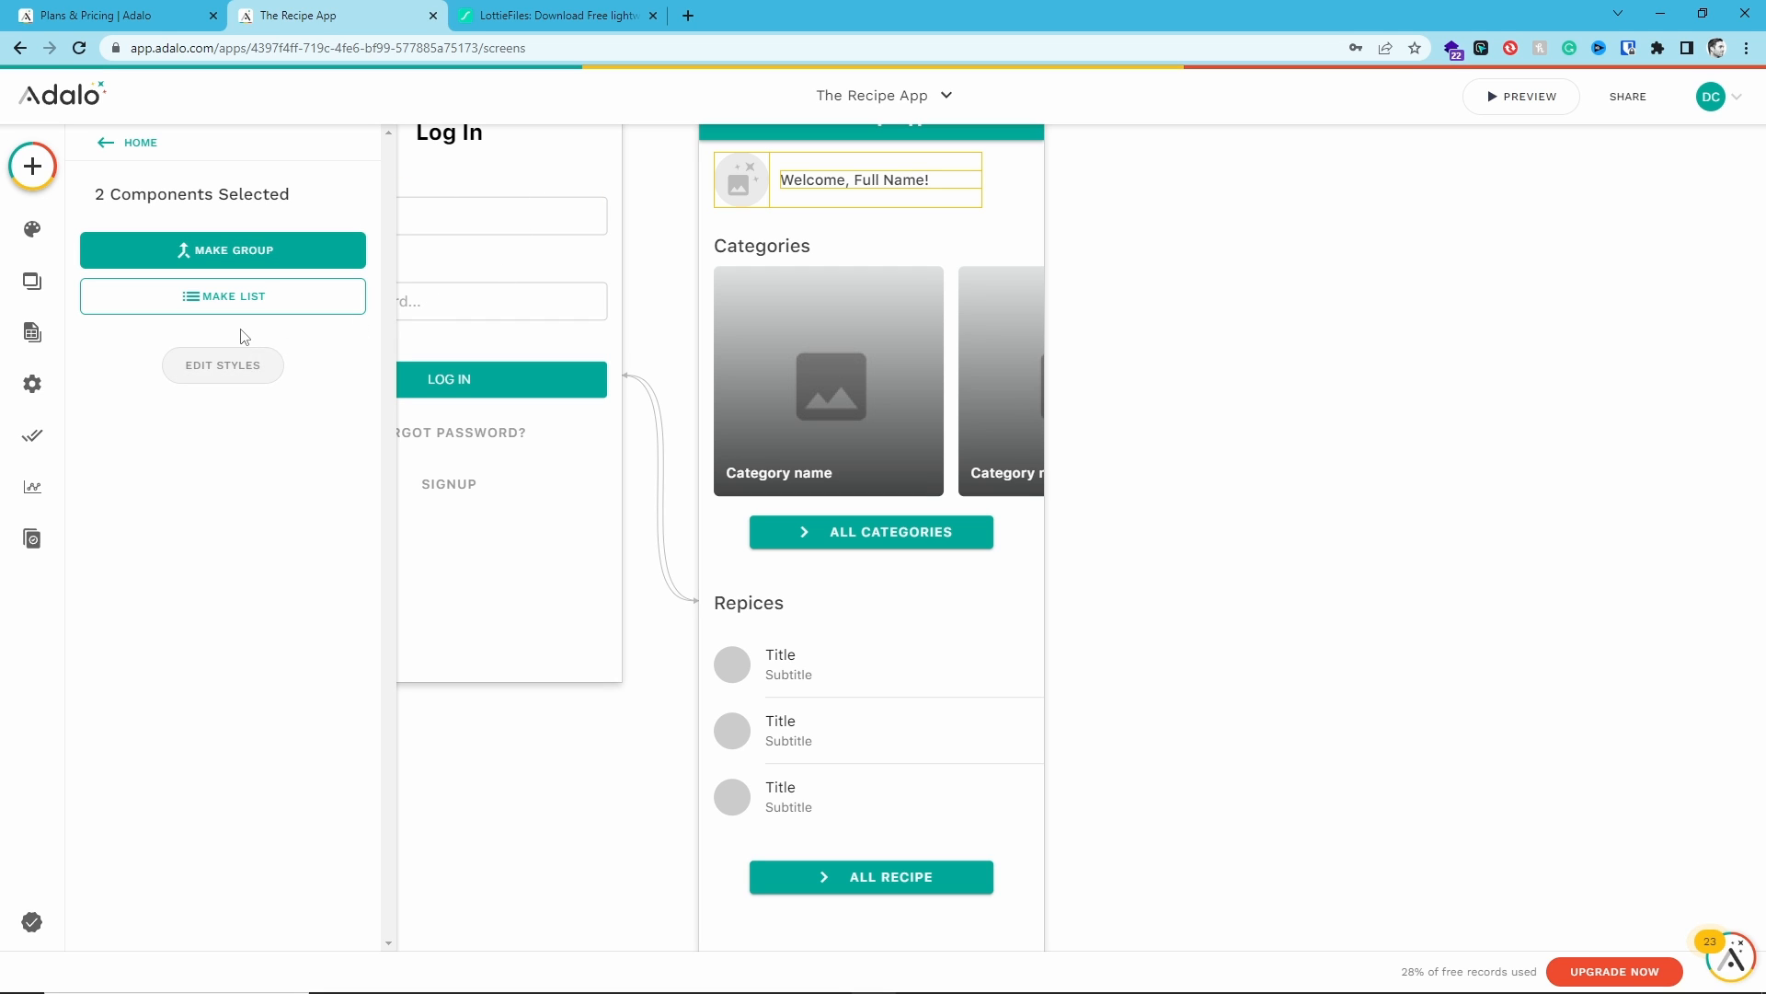
{"action": "left_click", "coordinate": [1147, 268]}
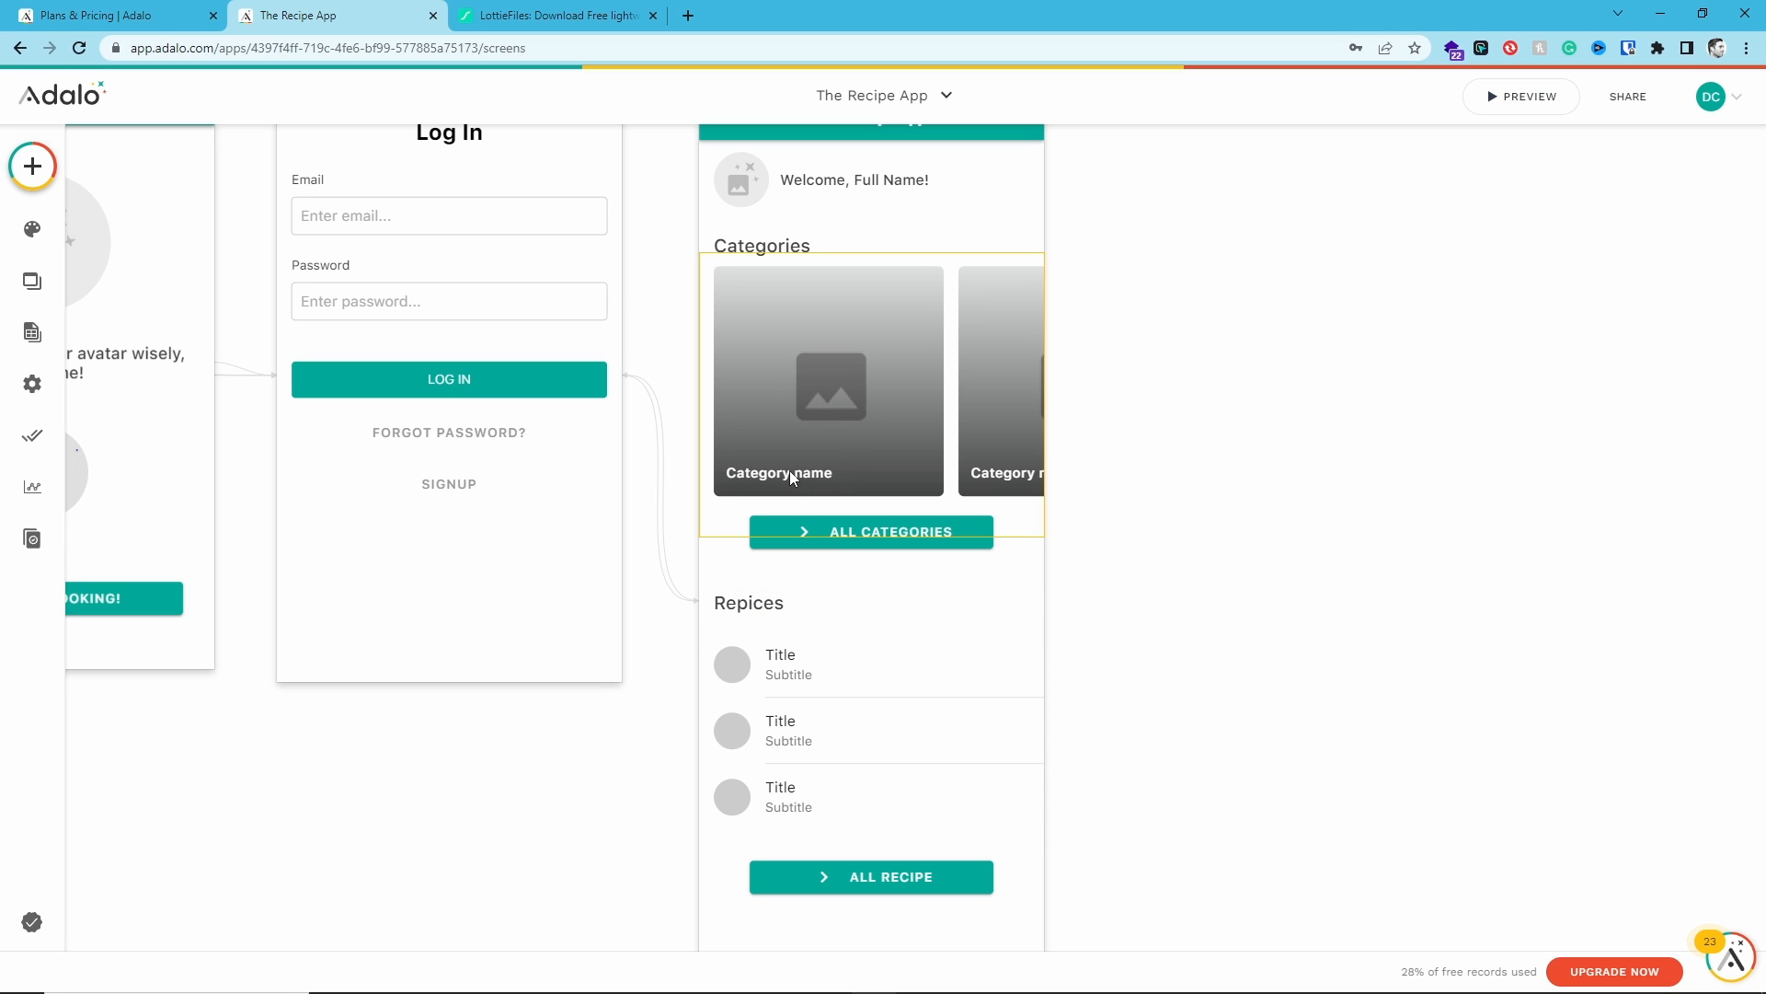
- Open the Categories database collection and start adding a new category record
{"action": "left_click", "coordinate": [32, 333]}
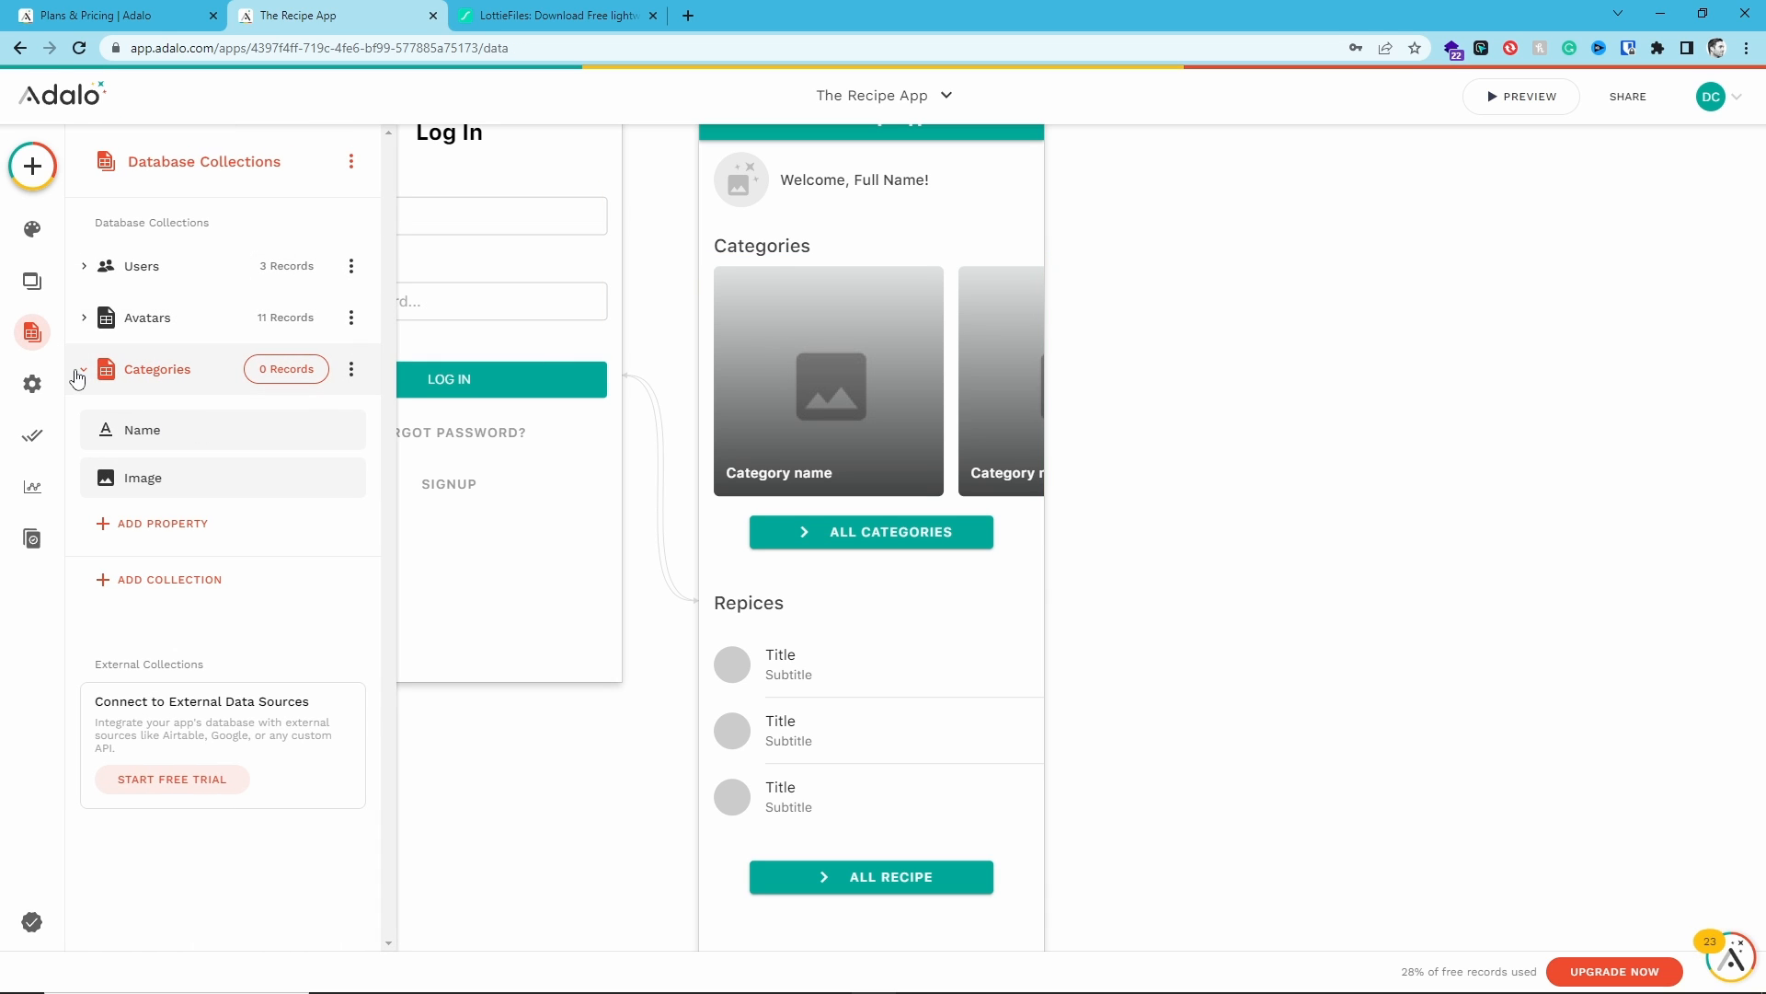
{"action": "left_click", "coordinate": [273, 377]}
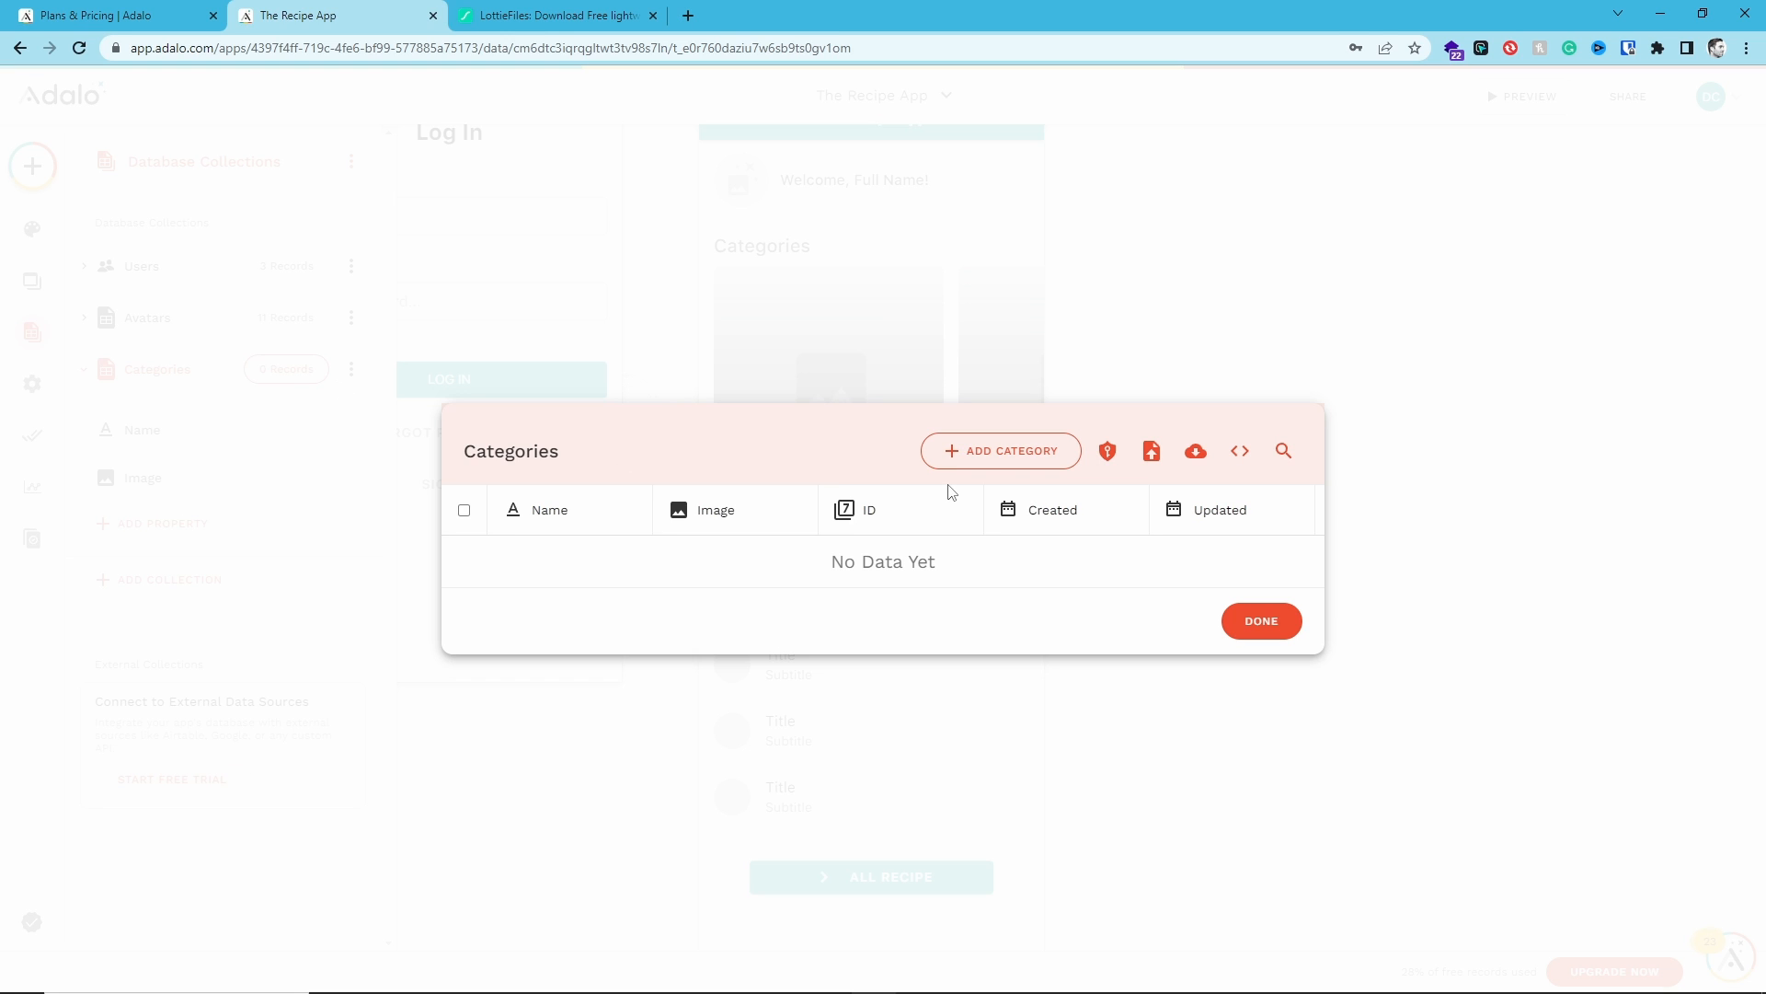
{"action": "left_click", "coordinate": [990, 455]}
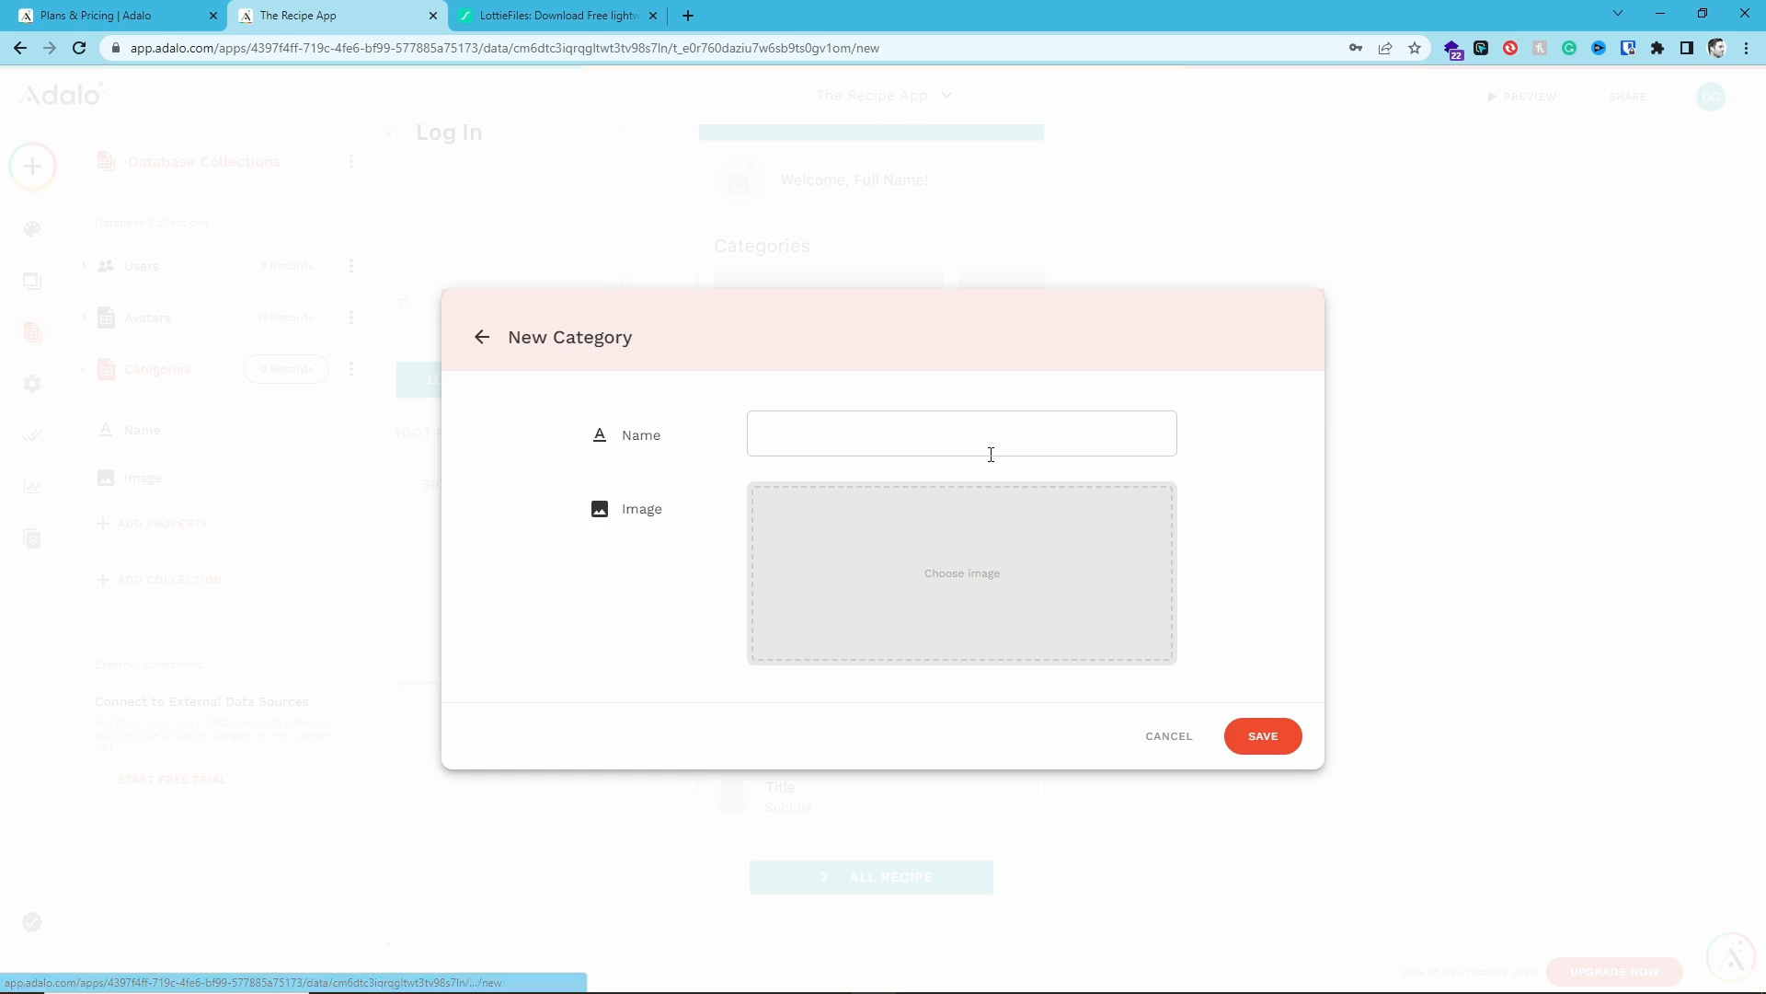
- Switch to File Explorer, open the Recipe App Categories image folder, and move the window aside
{"action": "key", "text": "alt+Tab"}
{"action": "left_click_drag", "start_coordinate": [953, 231], "coordinate": [804, 216]}
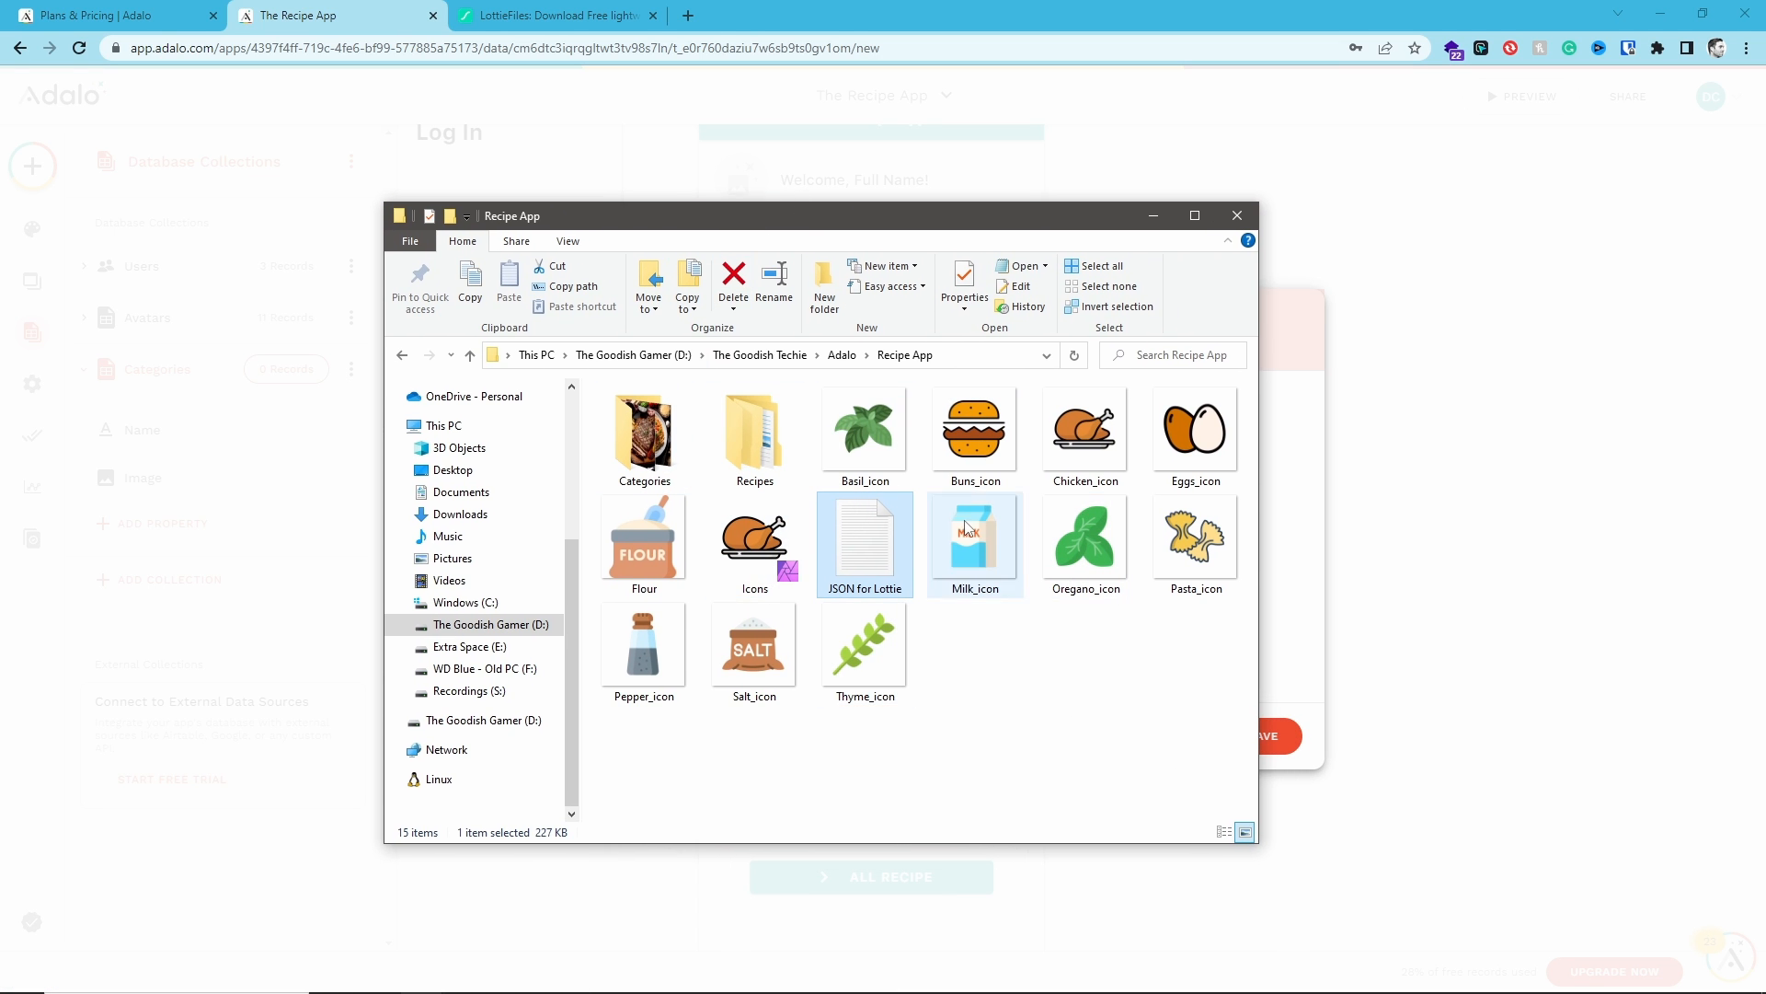
{"action": "double_click", "coordinate": [668, 451]}
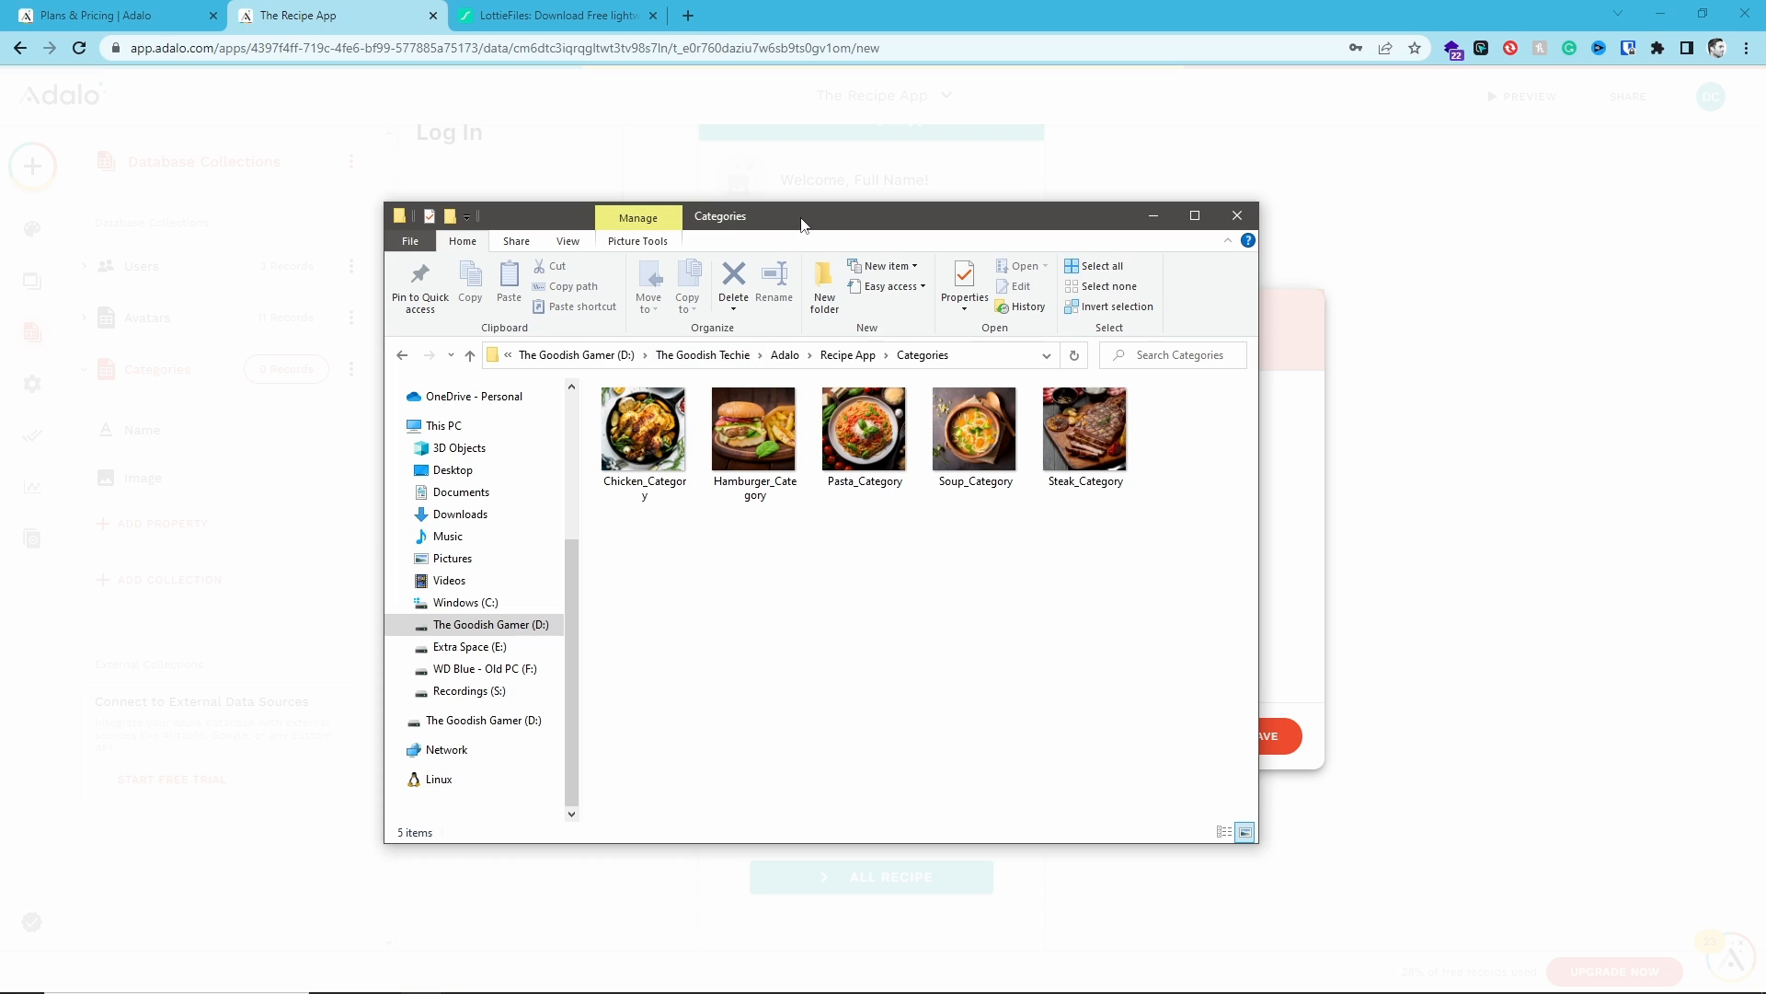
{"action": "left_click_drag", "start_coordinate": [802, 224], "coordinate": [1765, 276]}
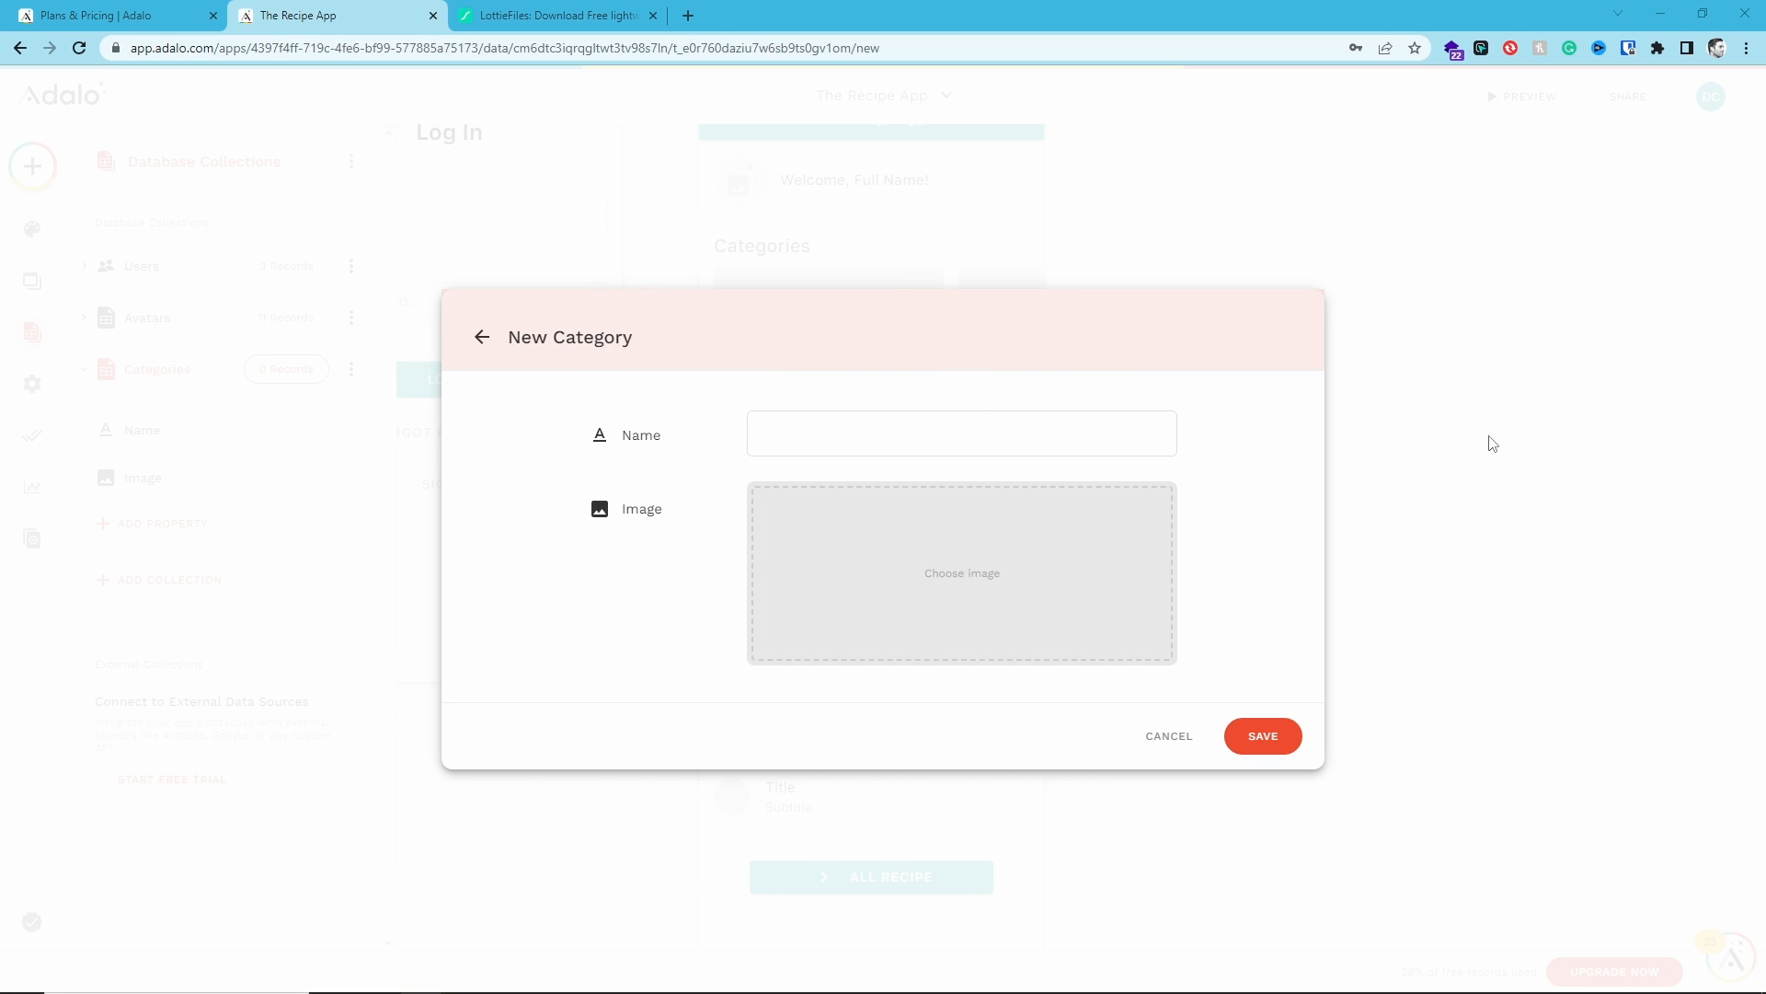
- Save a new category named "Chicken" with the Chicken_Category image dropped into its Image field
{"action": "type", "text": "CHicken"}
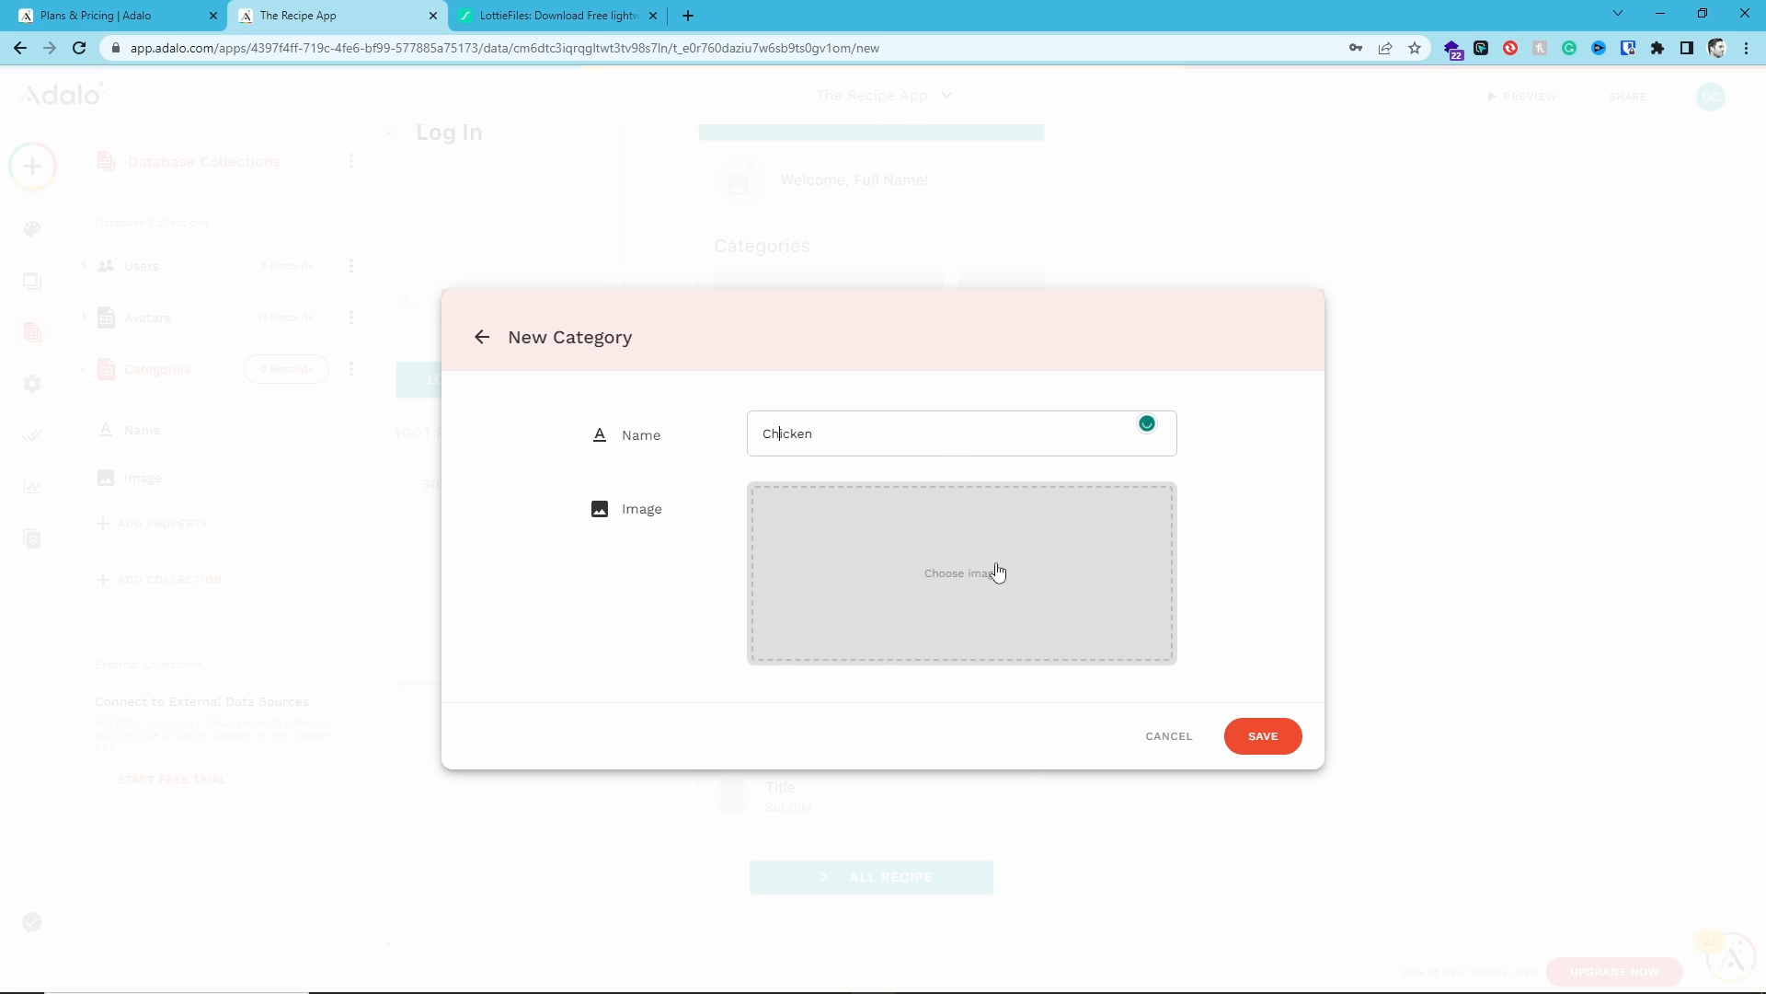
{"action": "left_click", "coordinate": [943, 545]}
{"action": "left_click_drag", "start_coordinate": [1748, 644], "coordinate": [946, 592]}
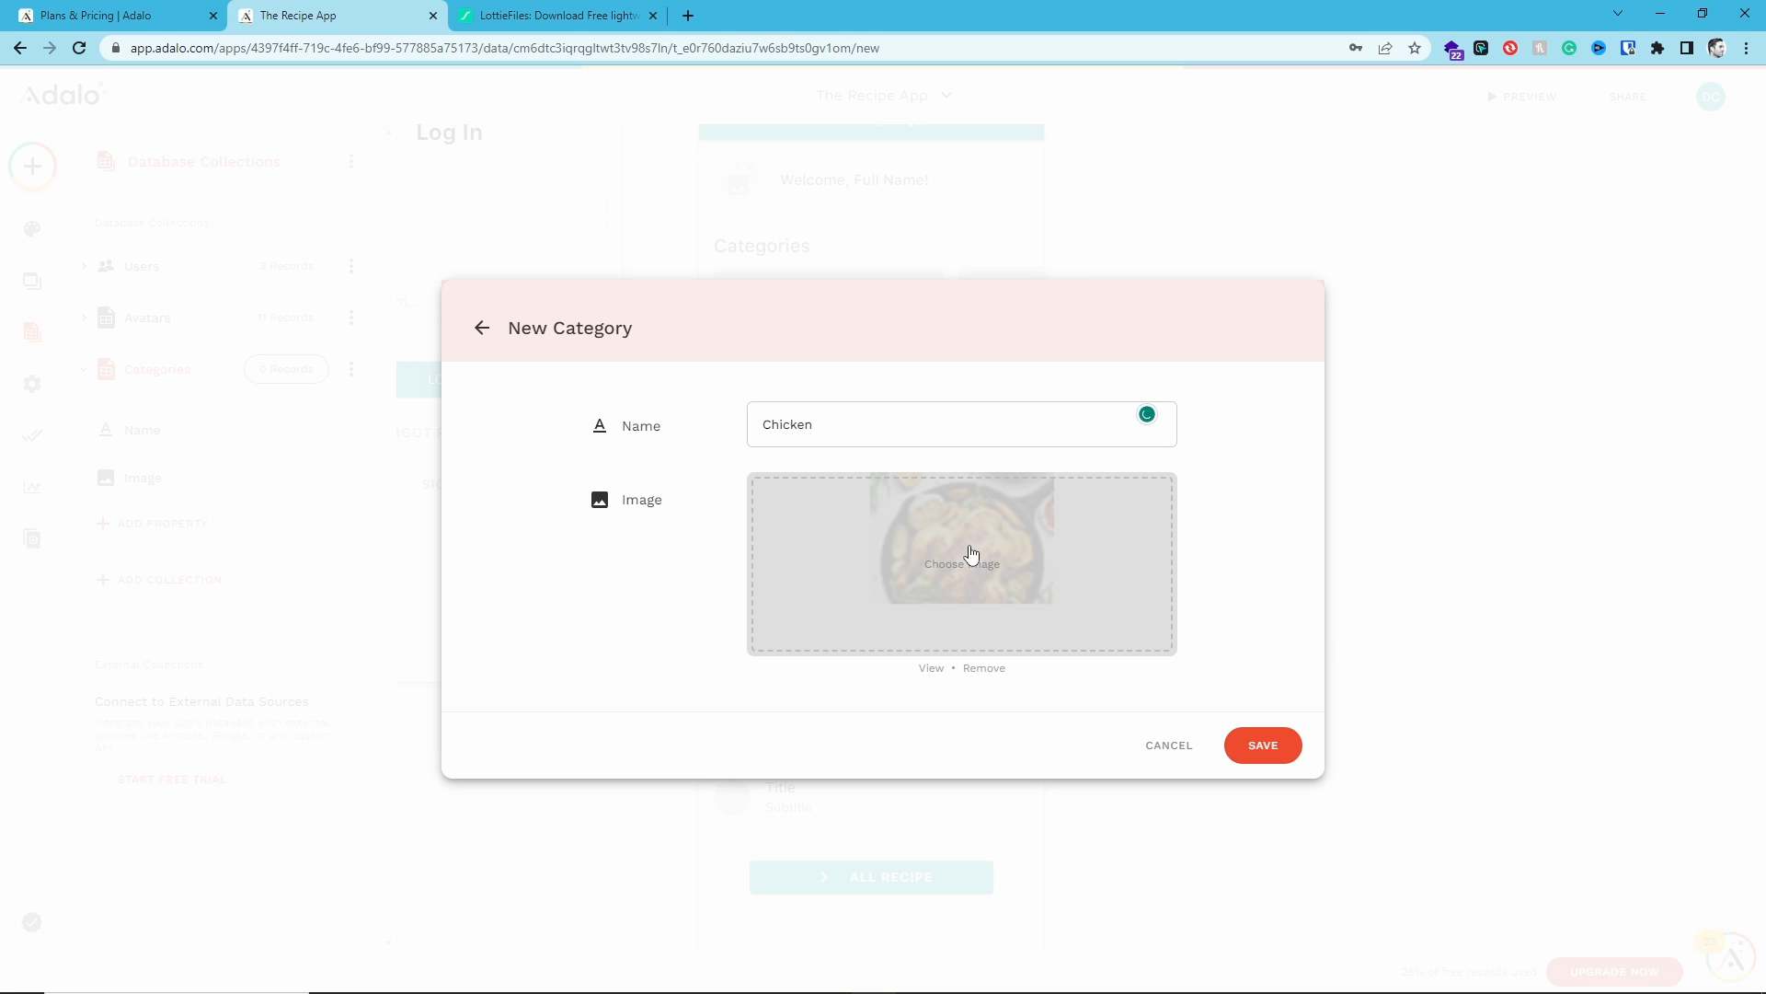
{"action": "left_click", "coordinate": [1260, 745]}
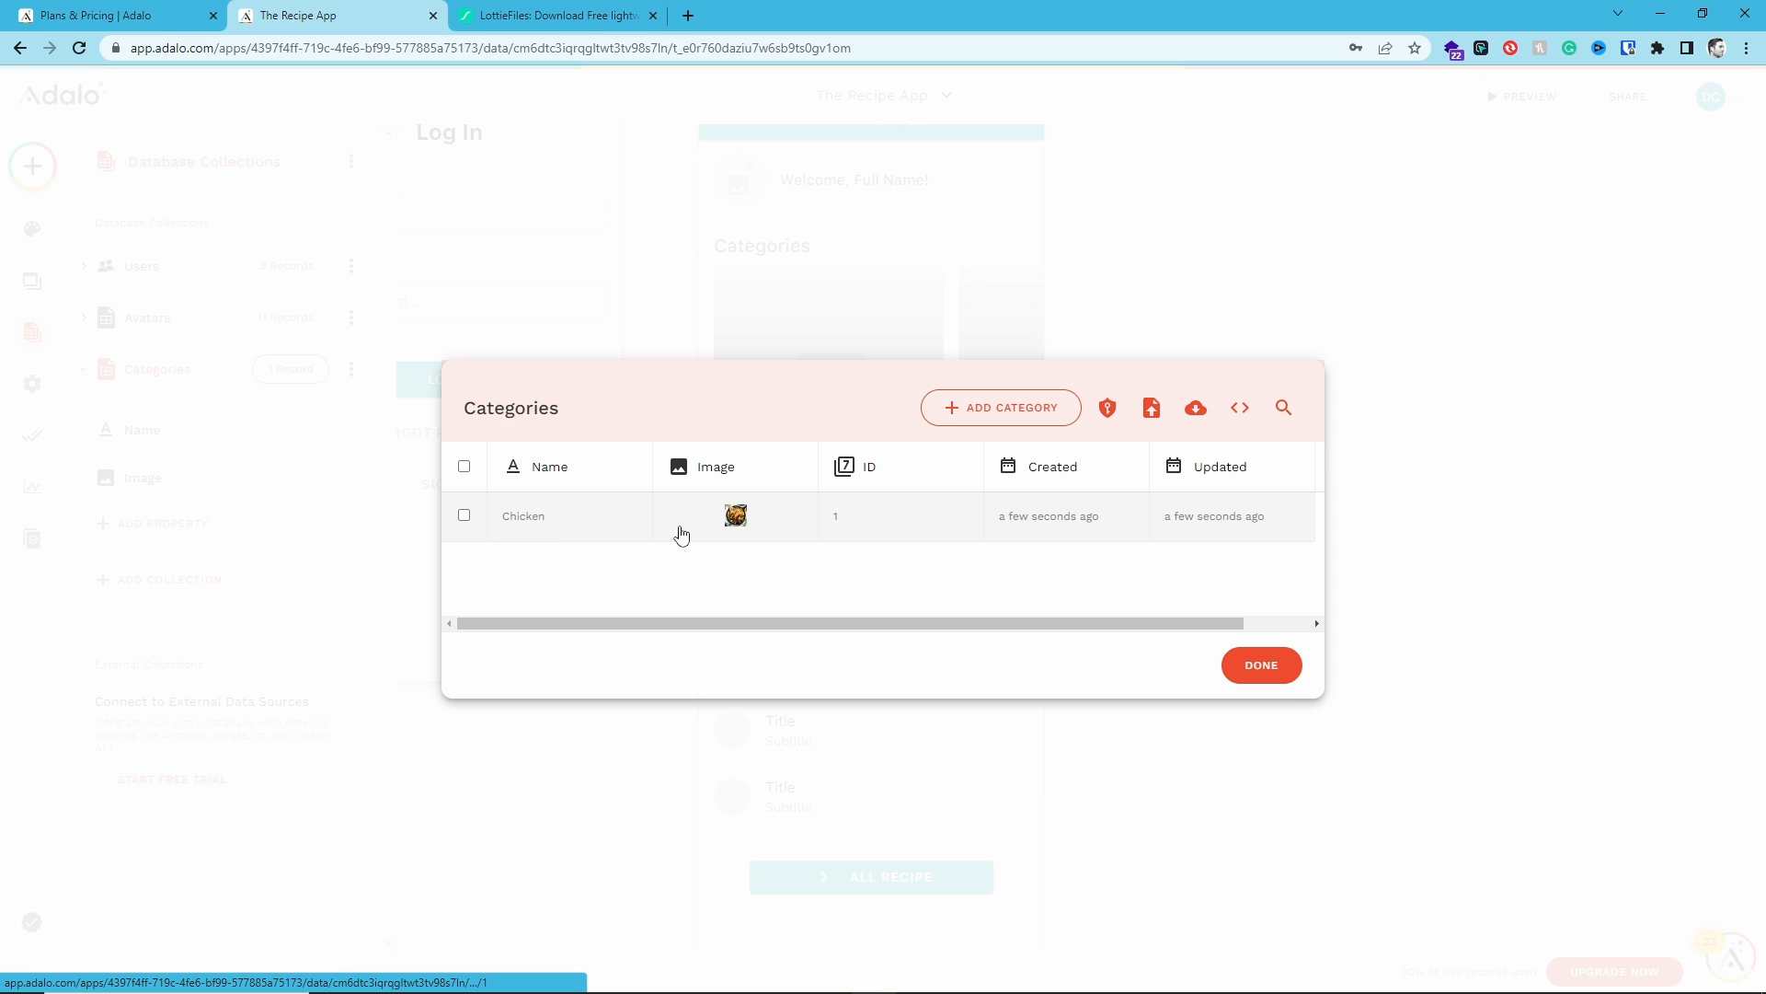
- Add Hamburger, Pasta, Soups and Steaks categories, each with its matching category image
{"action": "left_click", "coordinate": [969, 422]}
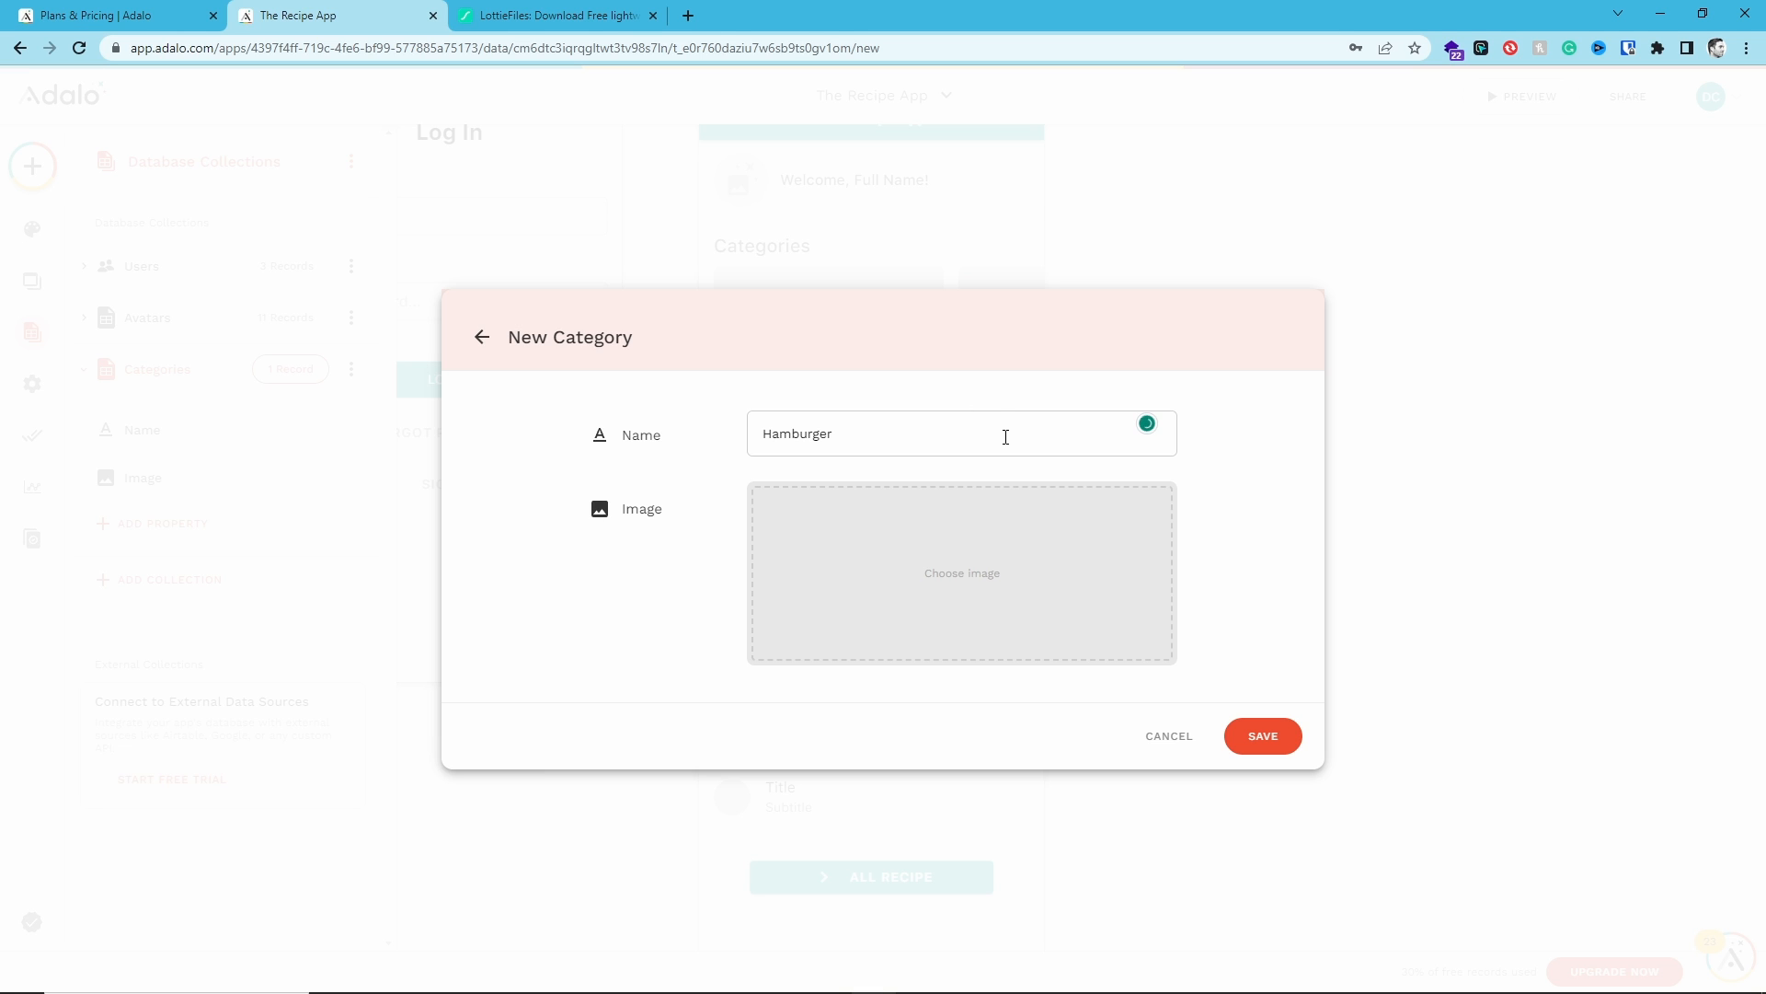
{"action": "left_click_drag", "start_coordinate": [1765, 592], "coordinate": [948, 591]}
{"action": "left_click", "coordinate": [1261, 738]}
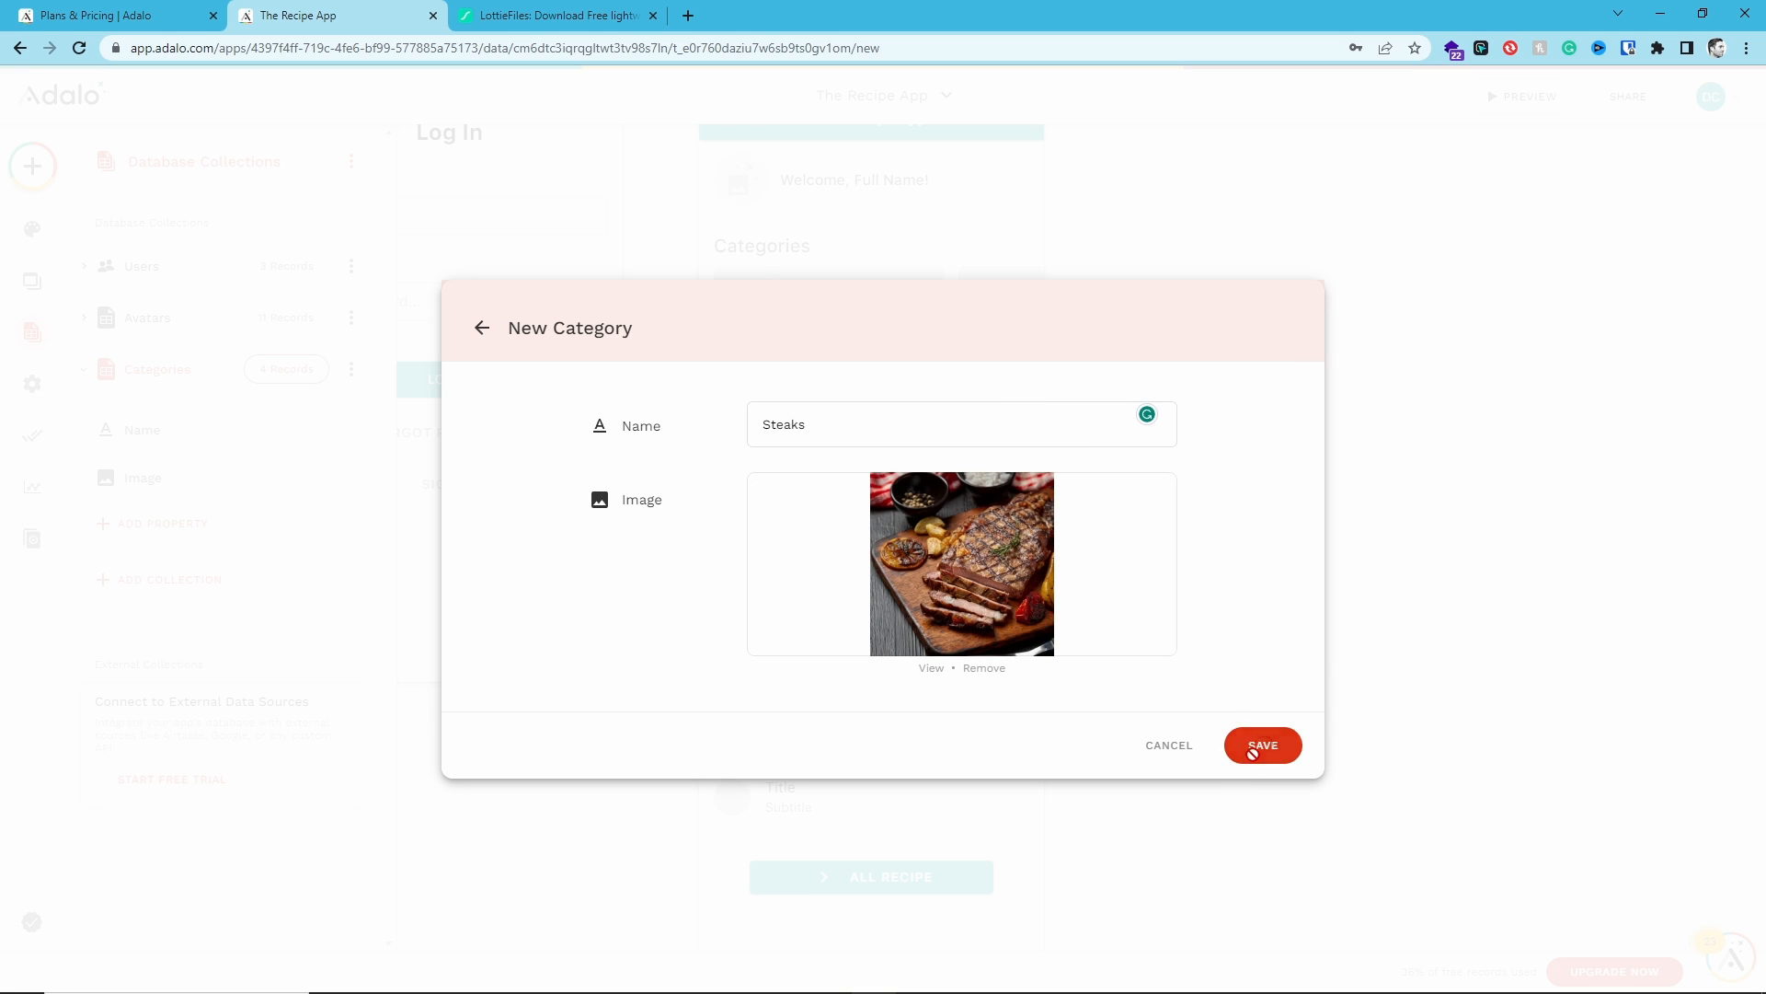
{"action": "left_click", "coordinate": [1253, 747]}
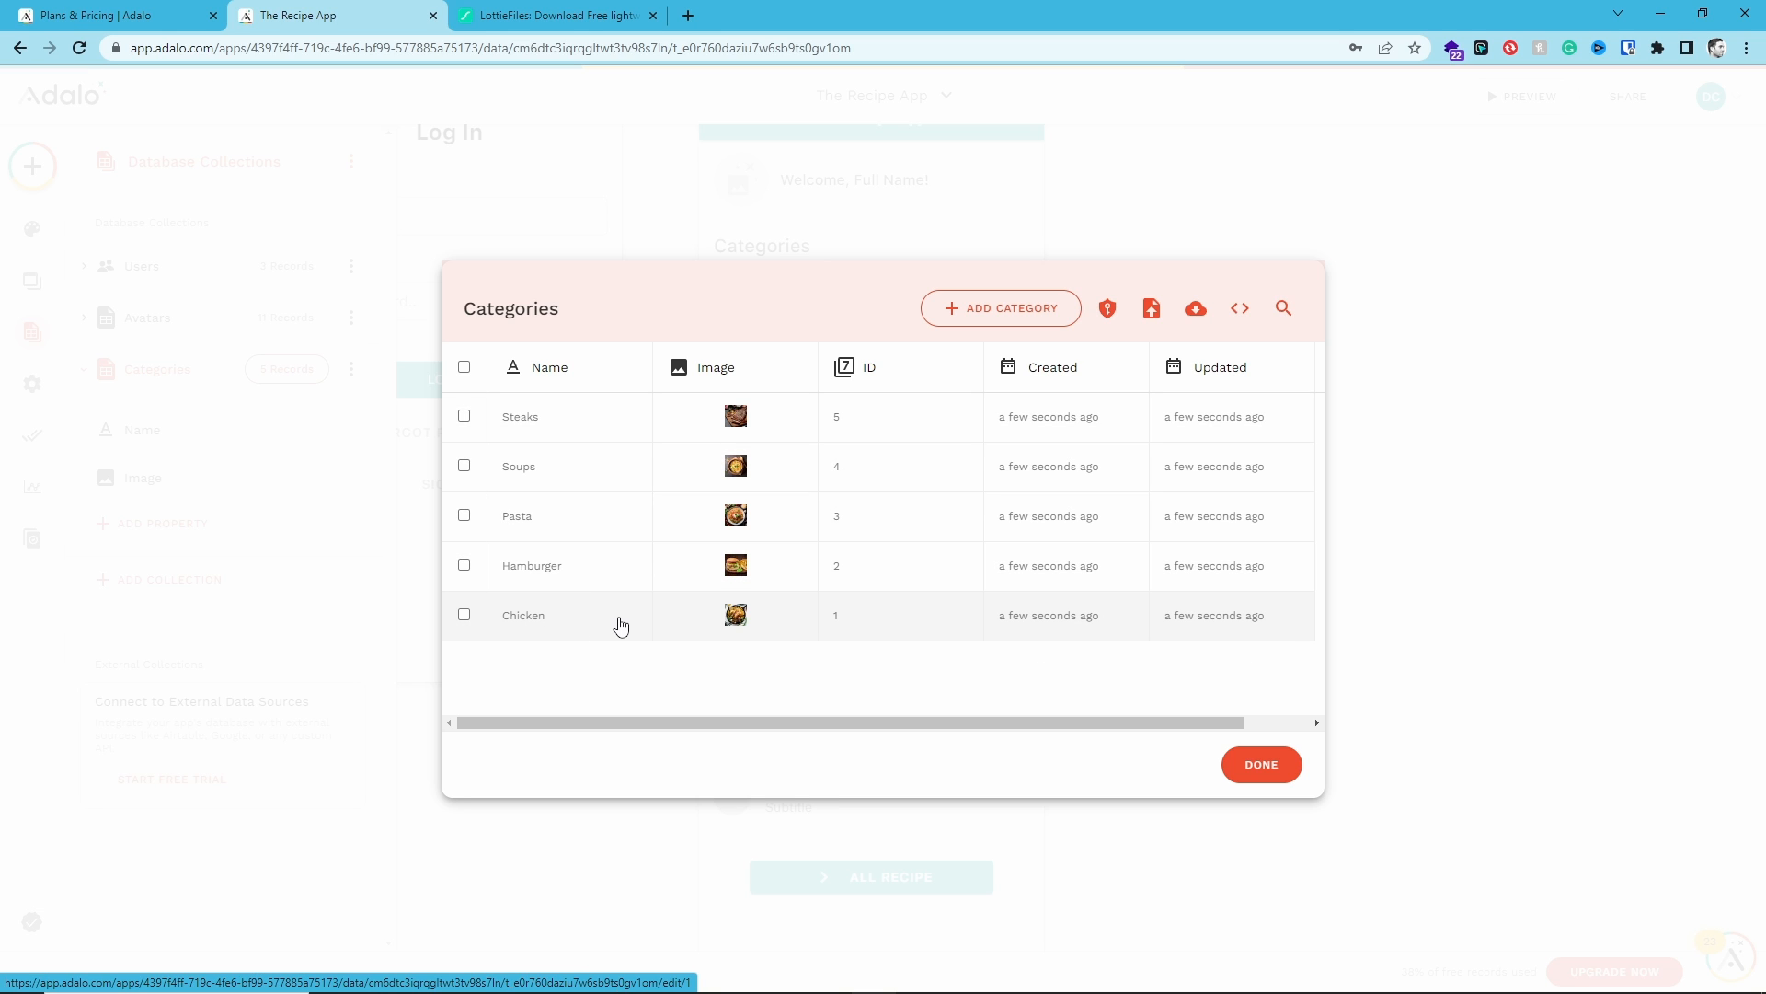
- Rename the Hamburger category record to "Hamburgers" and save it
{"action": "left_click", "coordinate": [568, 568]}
{"action": "left_click", "coordinate": [919, 416]}
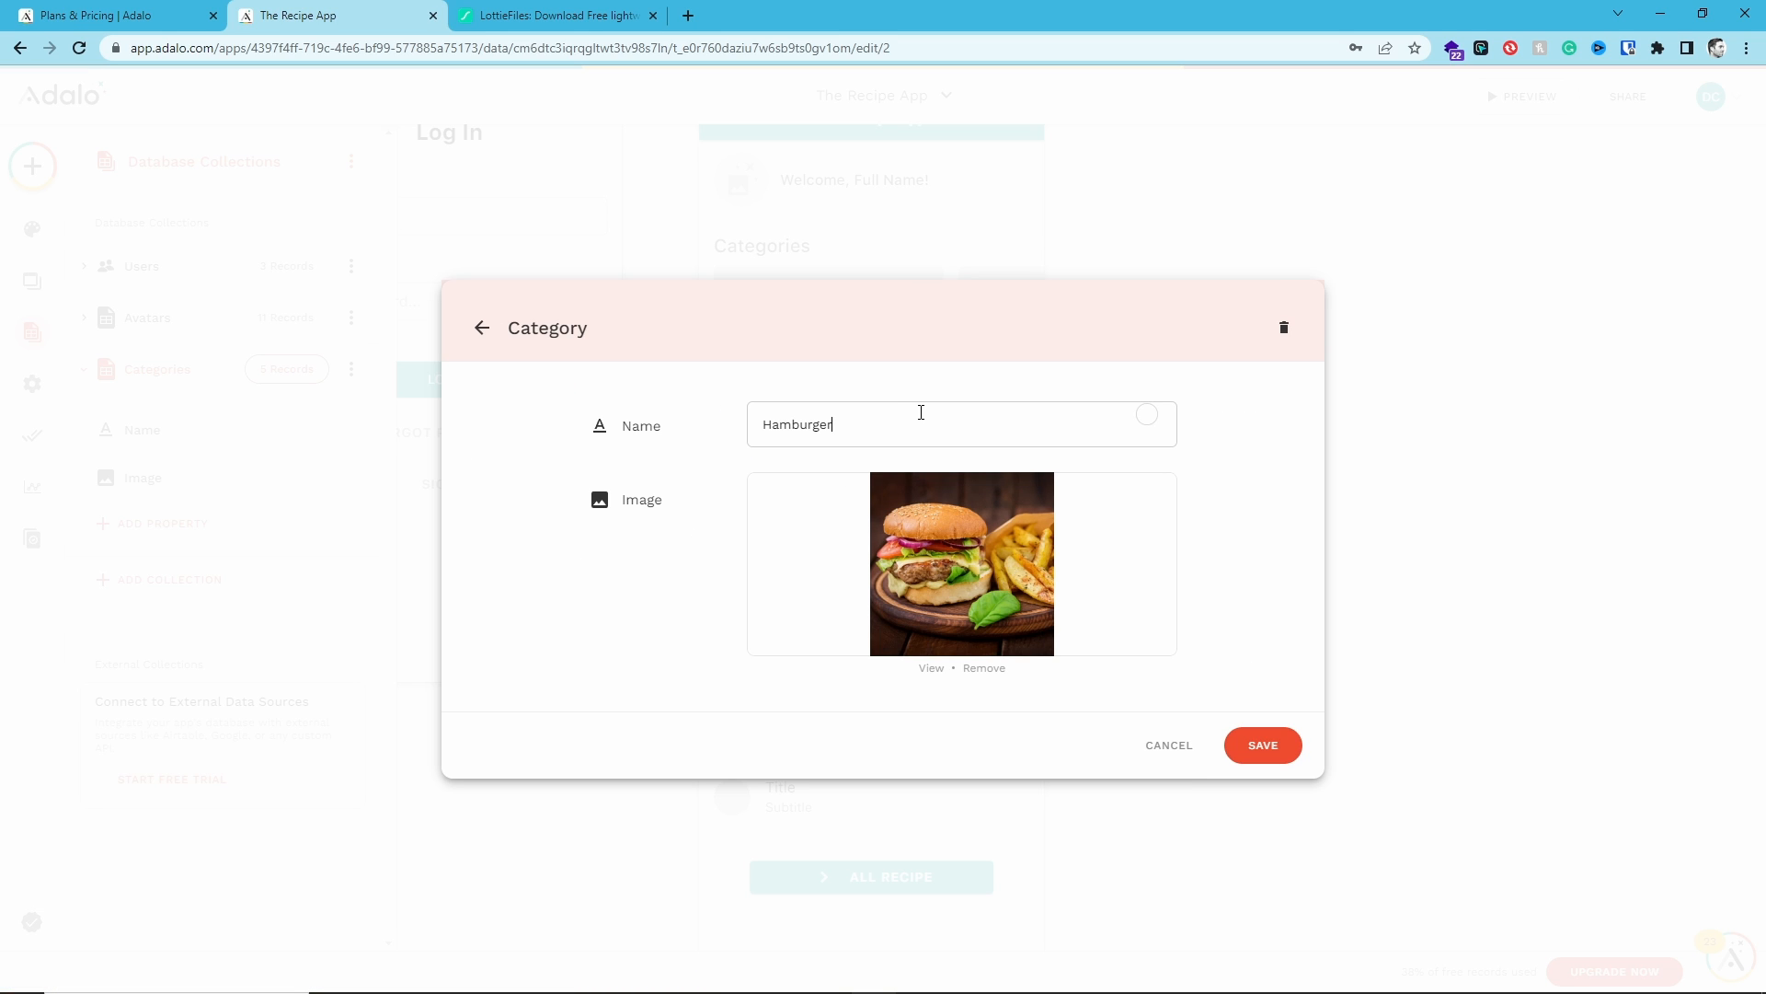
{"action": "type", "text": "s"}
{"action": "left_click", "coordinate": [1263, 743]}
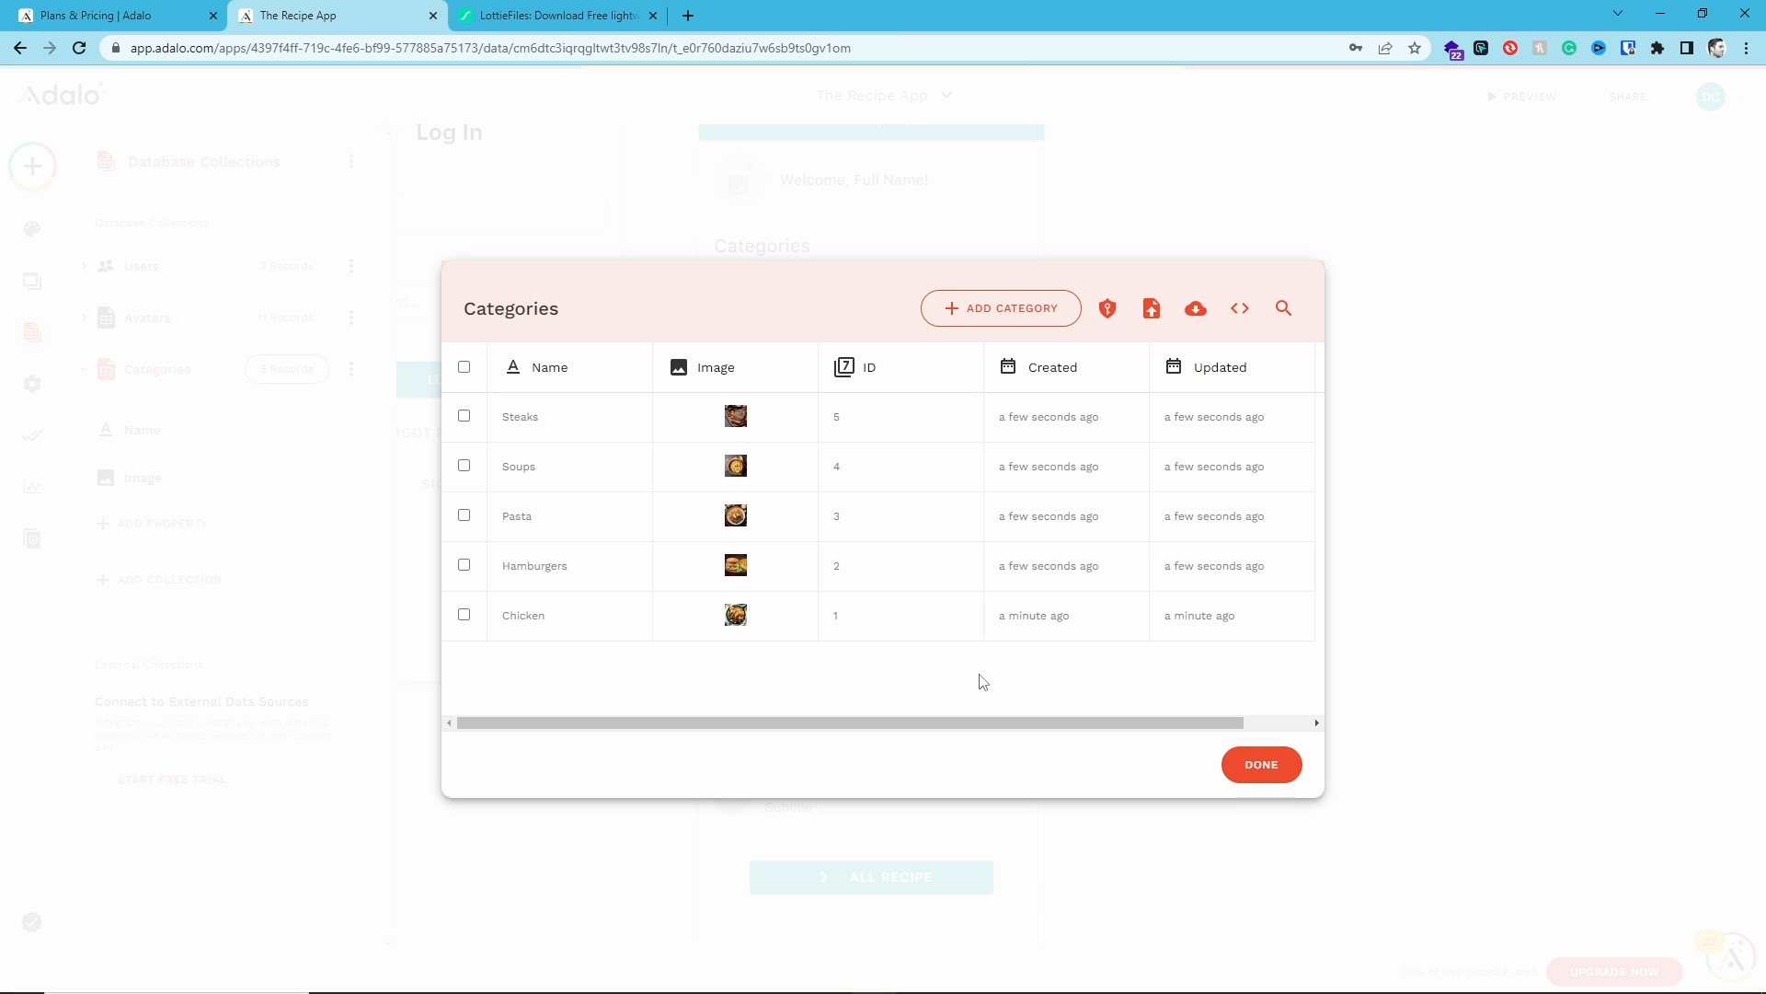
- Rename the Pasta category record to "Pastas", save it, and close the Categories records table
{"action": "left_click", "coordinate": [564, 519]}
{"action": "left_click", "coordinate": [884, 431]}
{"action": "type", "text": "stas"}
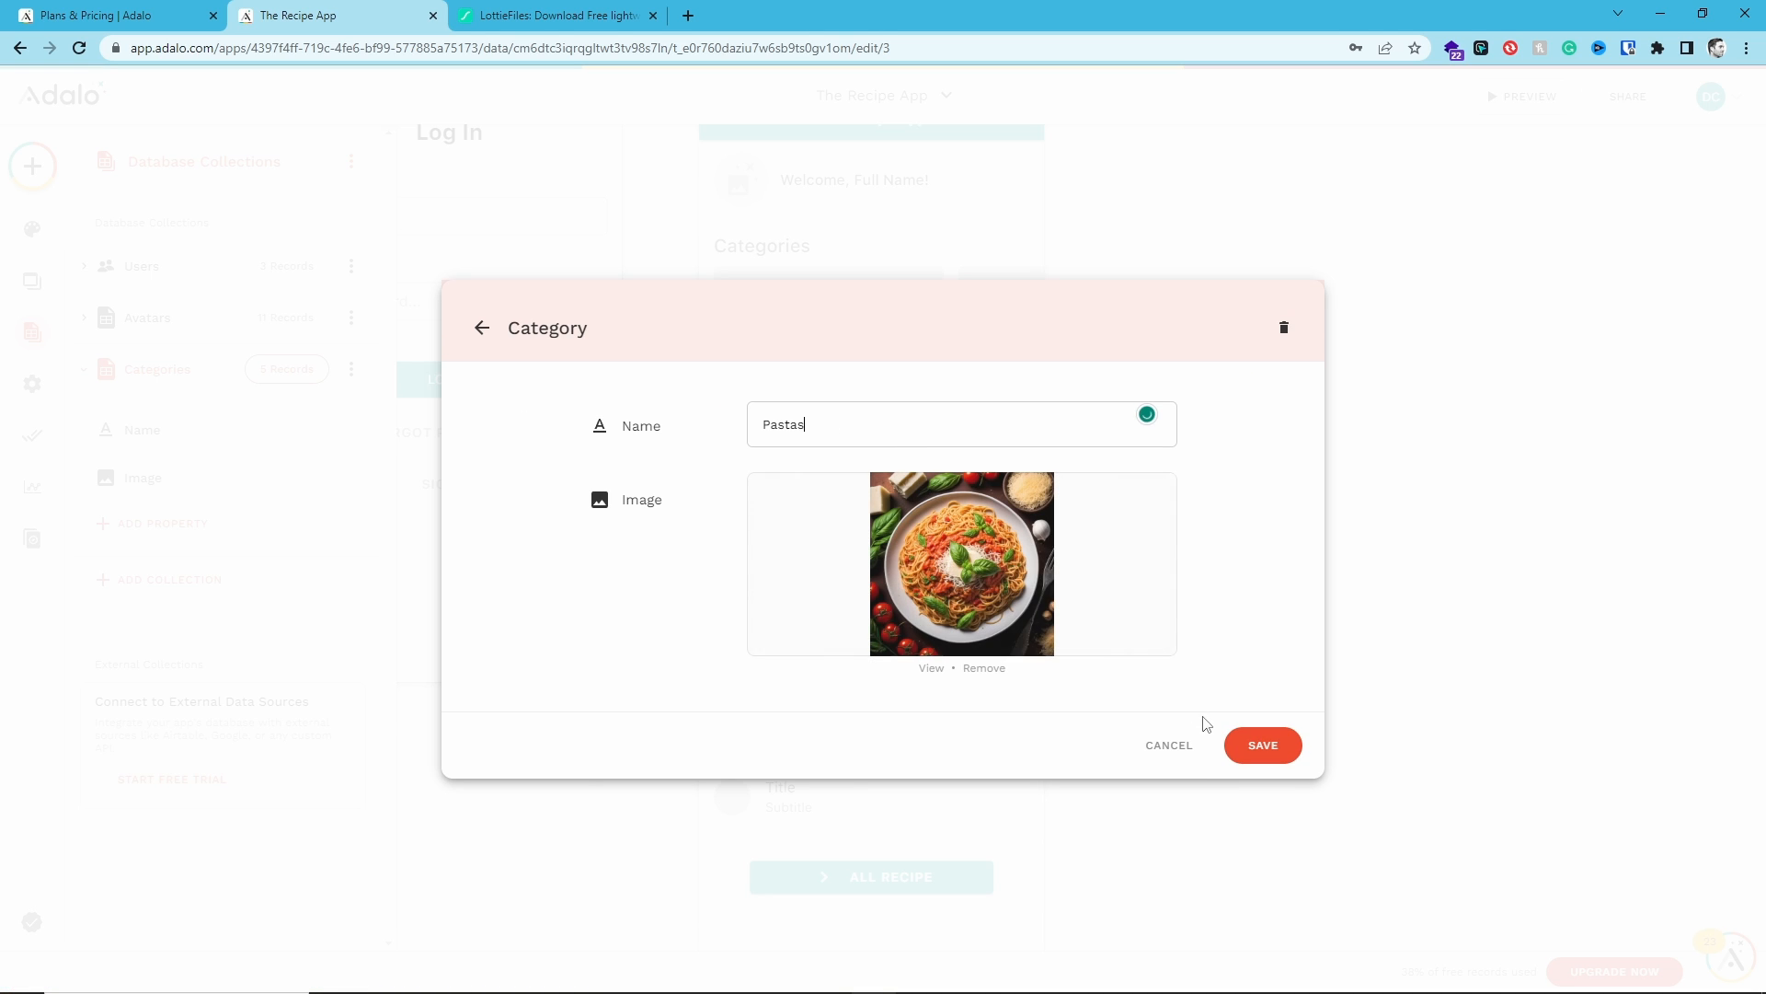
{"action": "left_click", "coordinate": [1262, 744]}
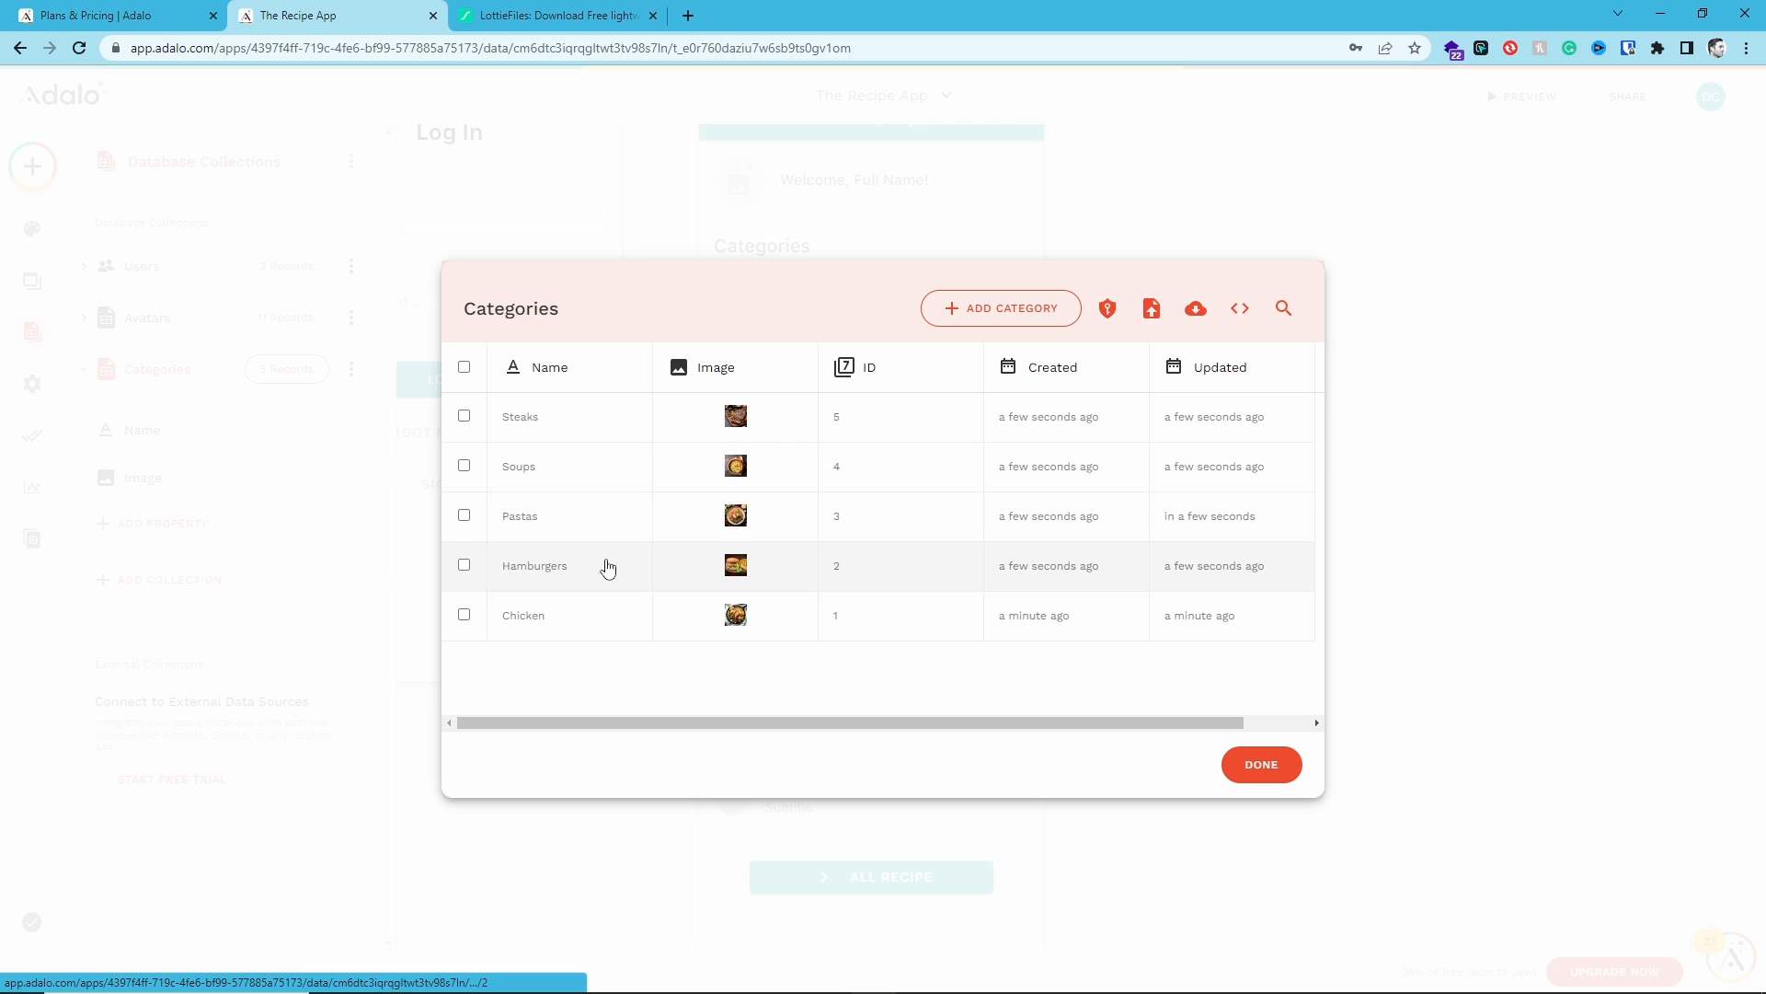
{"action": "left_click", "coordinate": [1262, 766]}
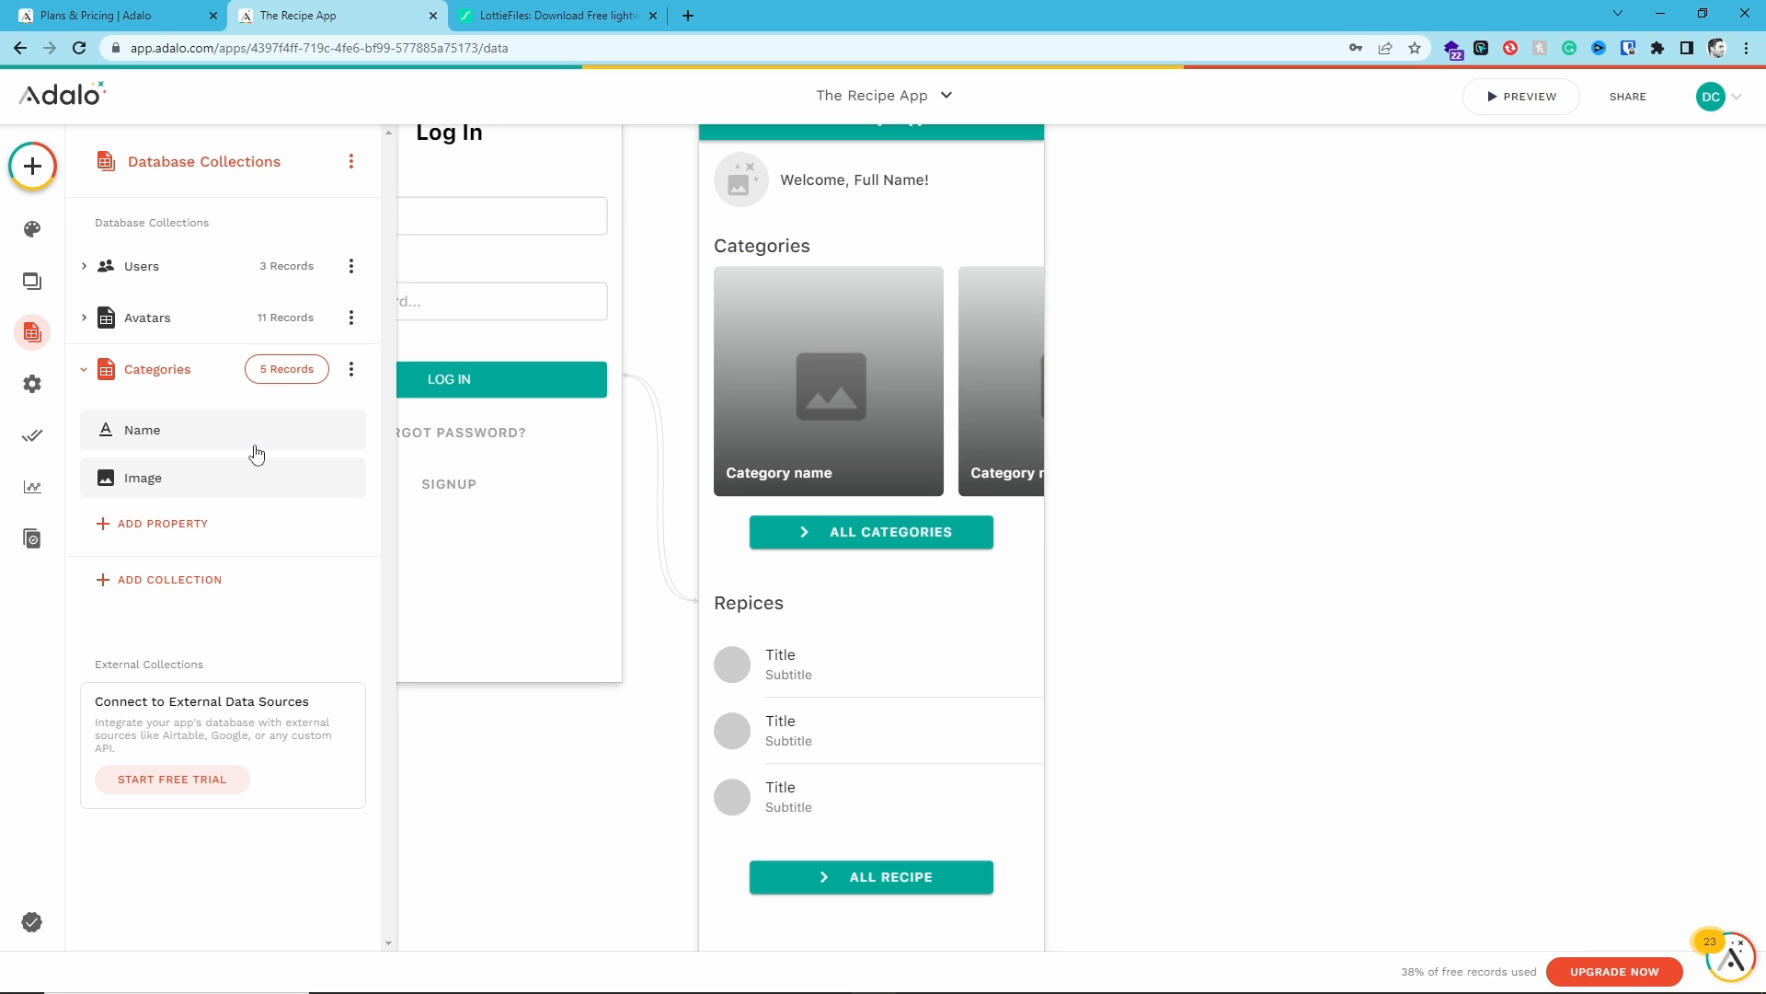
{"action": "left_click", "coordinate": [276, 371]}
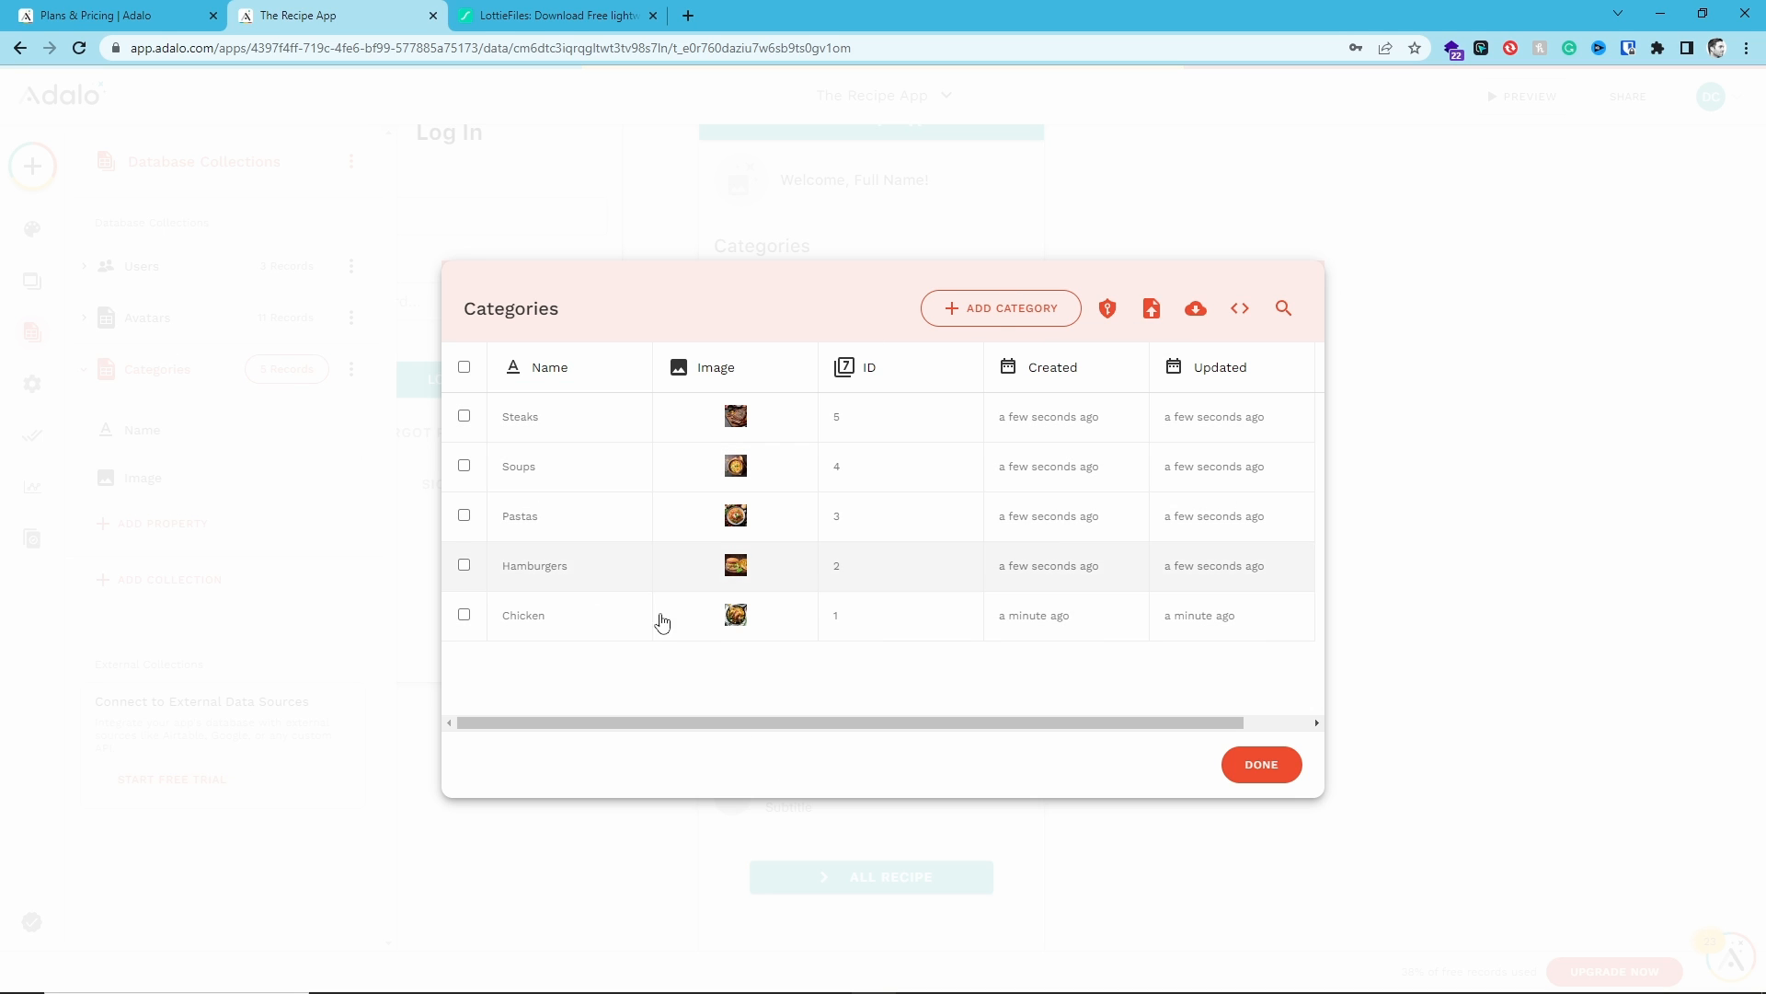
{"action": "left_click", "coordinate": [1262, 765]}
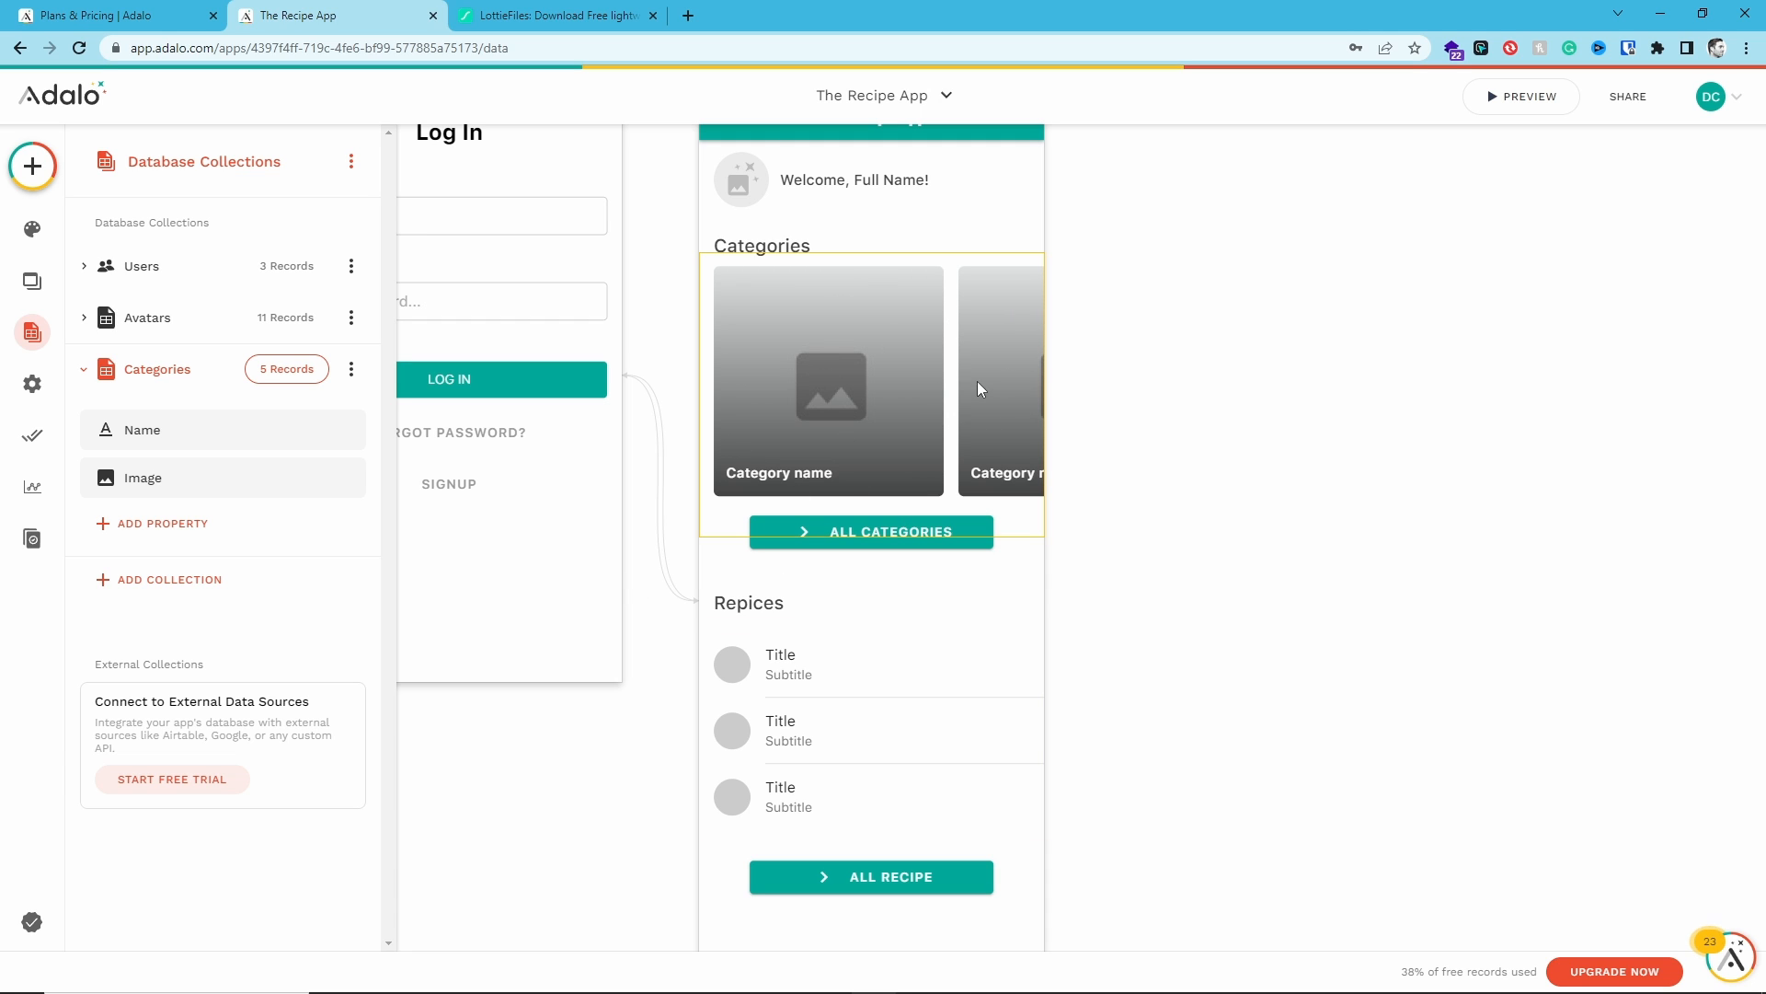
- Review the Categories card list's no-image fallback and image shape options
{"action": "left_click", "coordinate": [896, 377]}
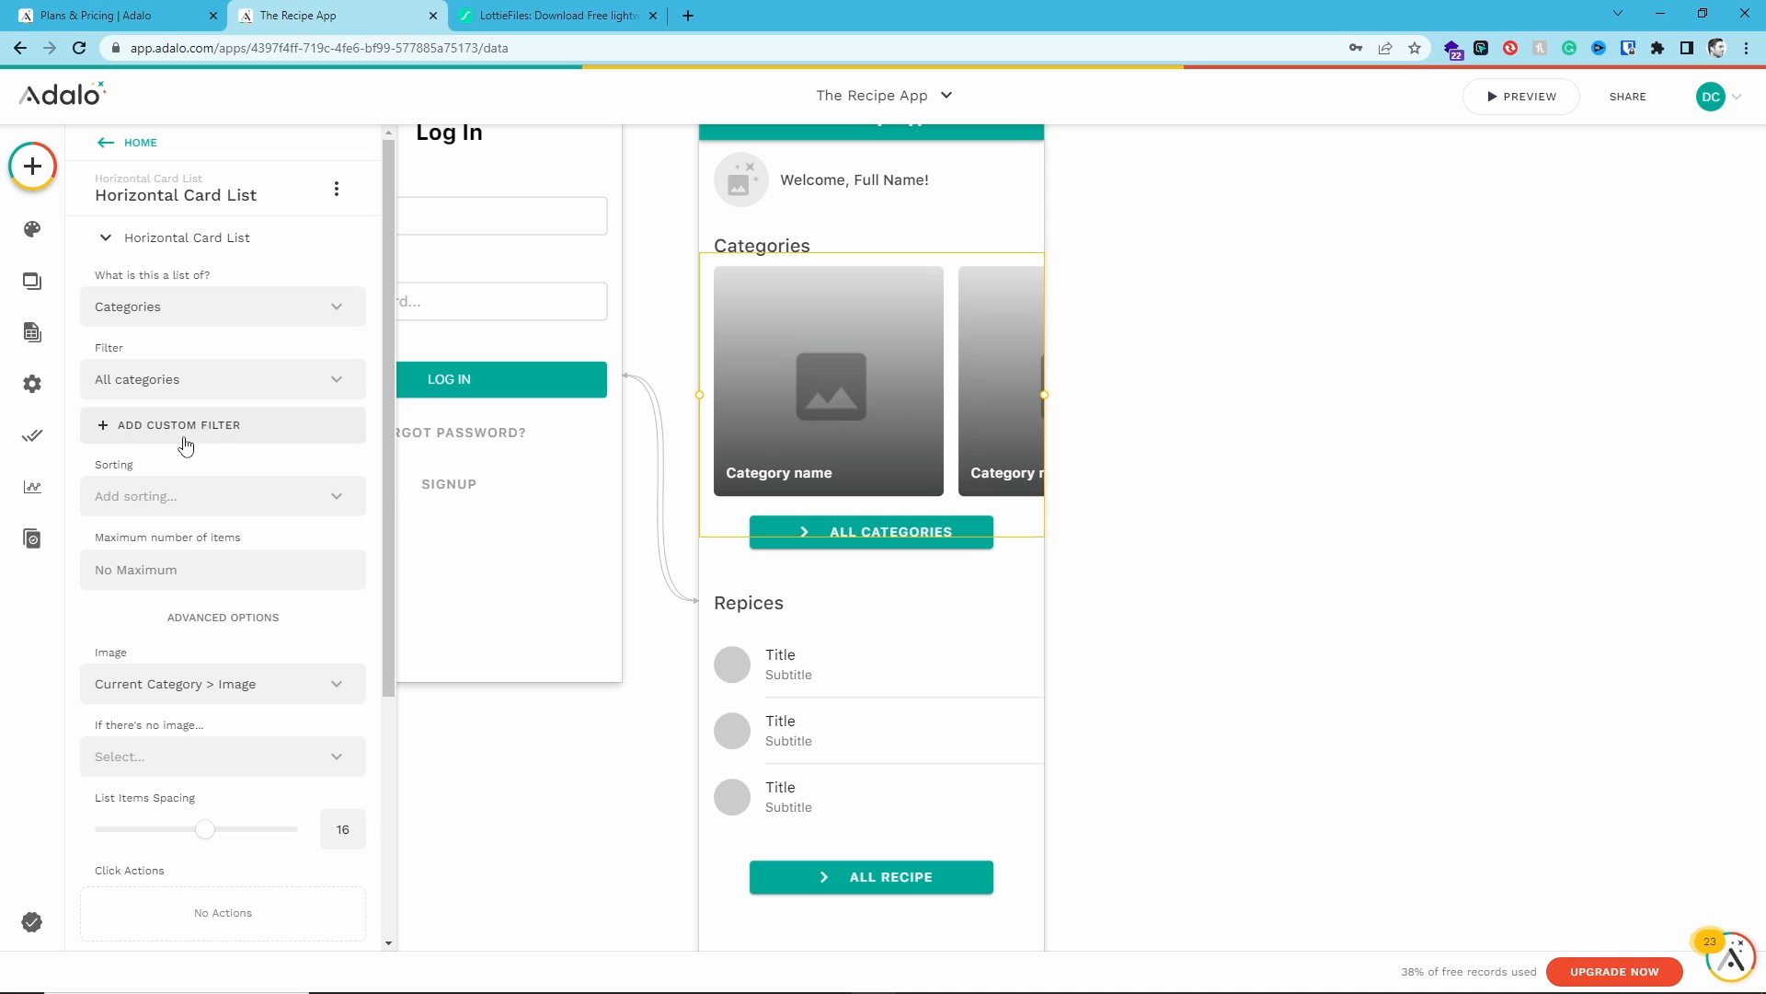
{"action": "scroll", "coordinate": [185, 445], "scroll_direction": "down", "scroll_amount": 2}
{"action": "scroll", "coordinate": [184, 446], "scroll_direction": "down", "scroll_amount": 2}
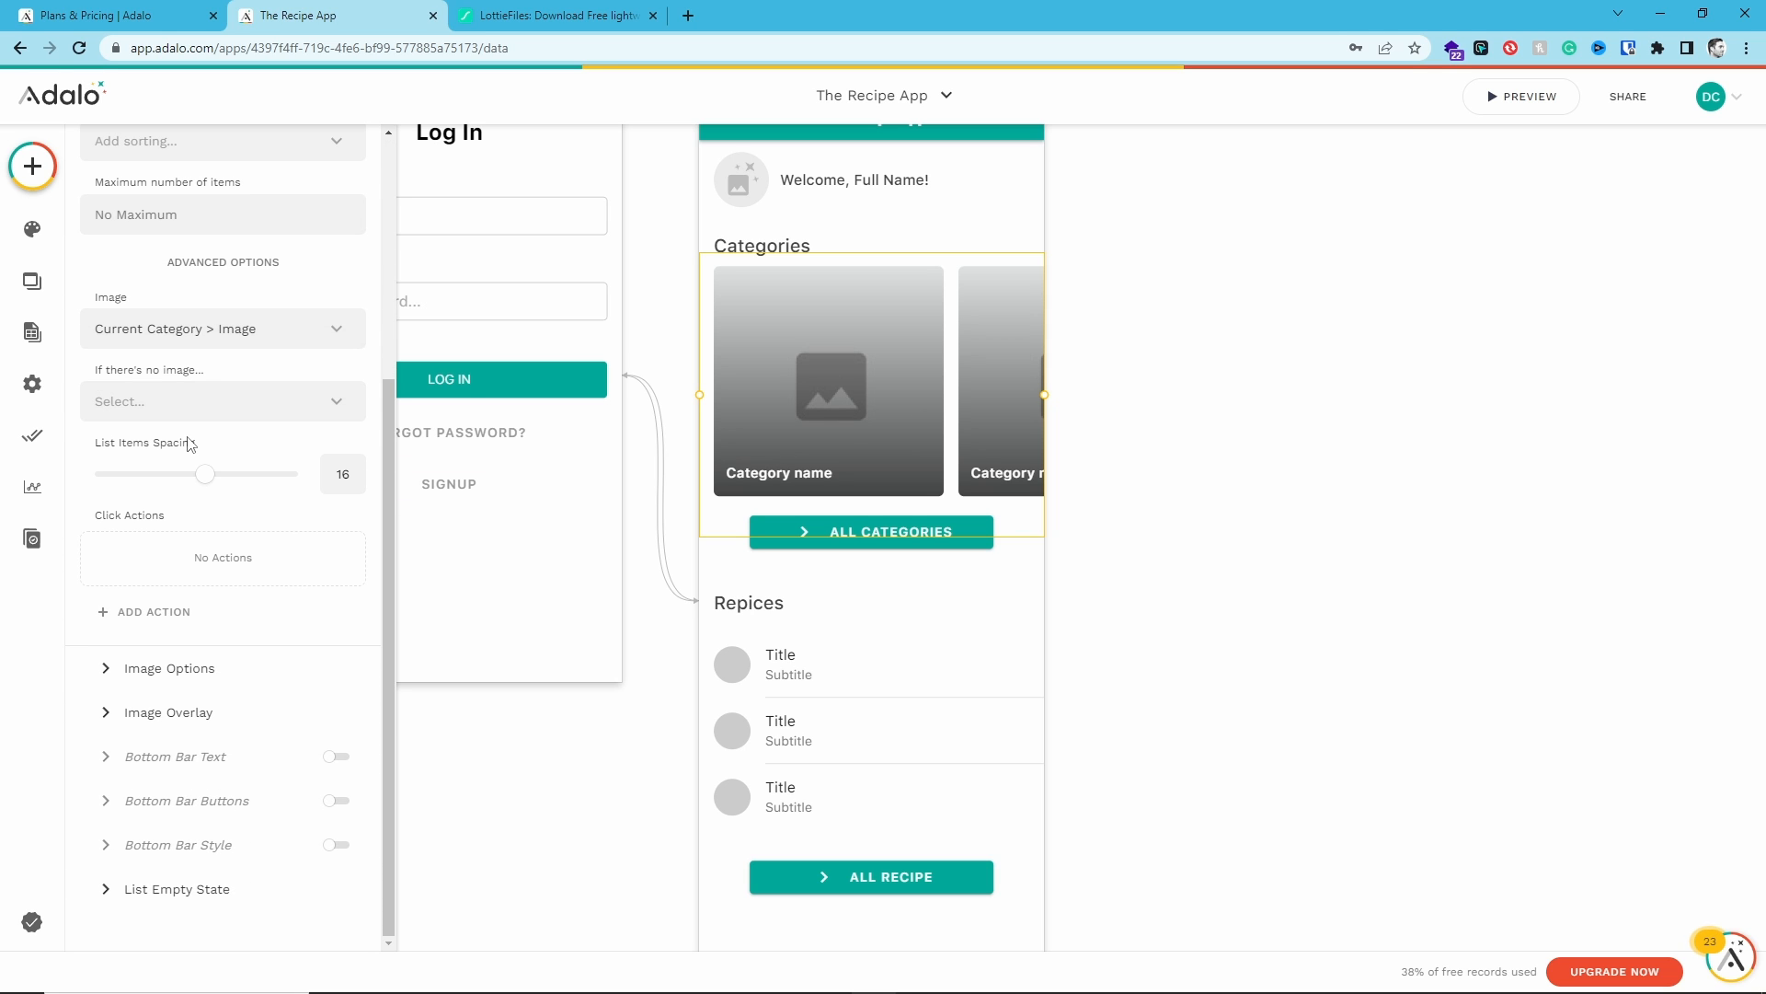
{"action": "left_click", "coordinate": [152, 390]}
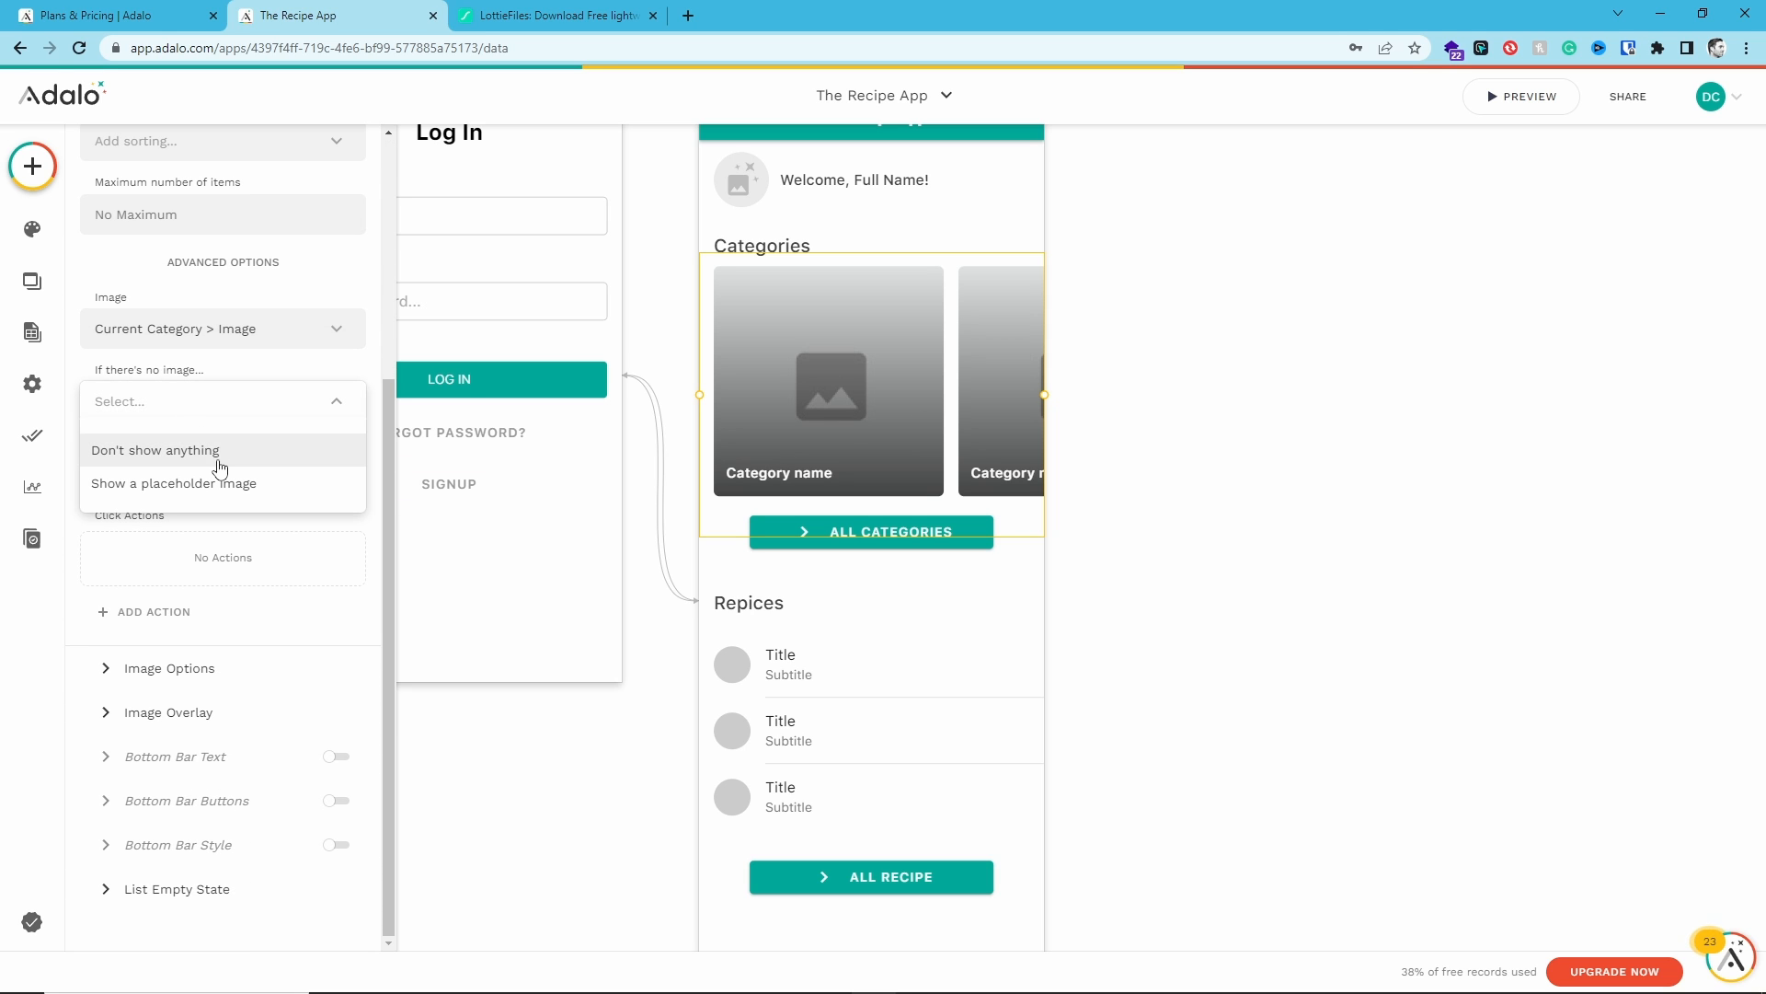
{"action": "left_click", "coordinate": [197, 375]}
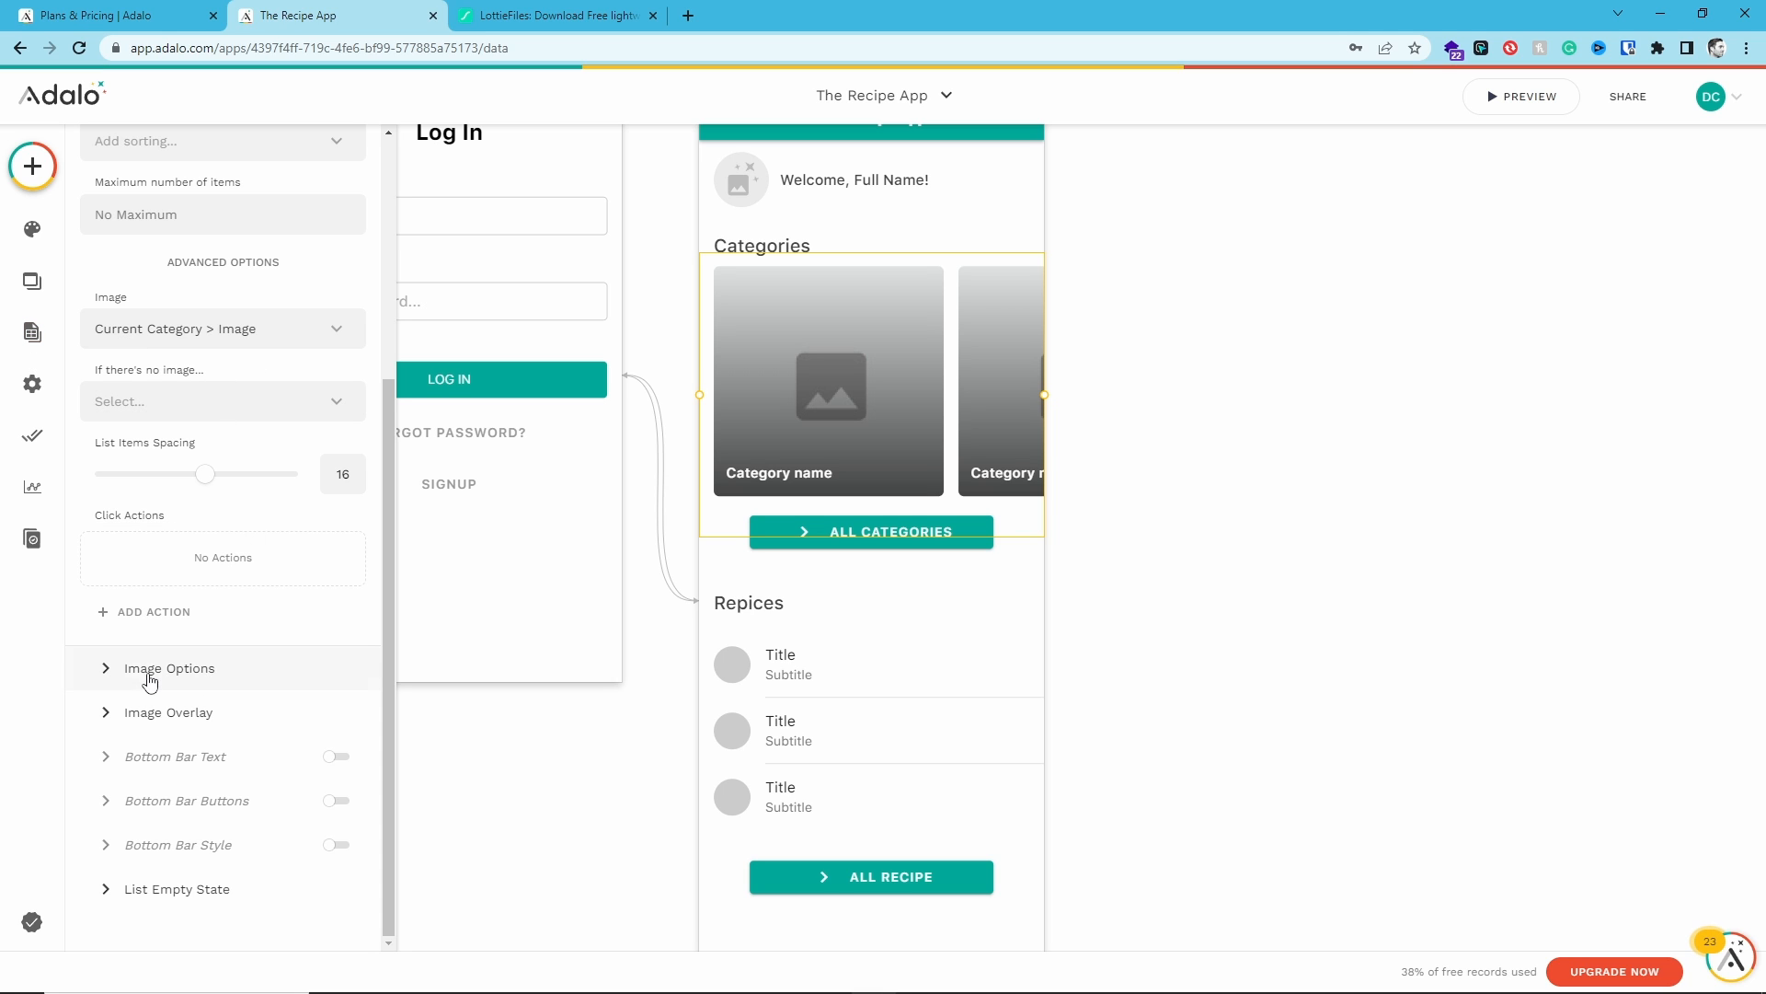
{"action": "left_click", "coordinate": [112, 670]}
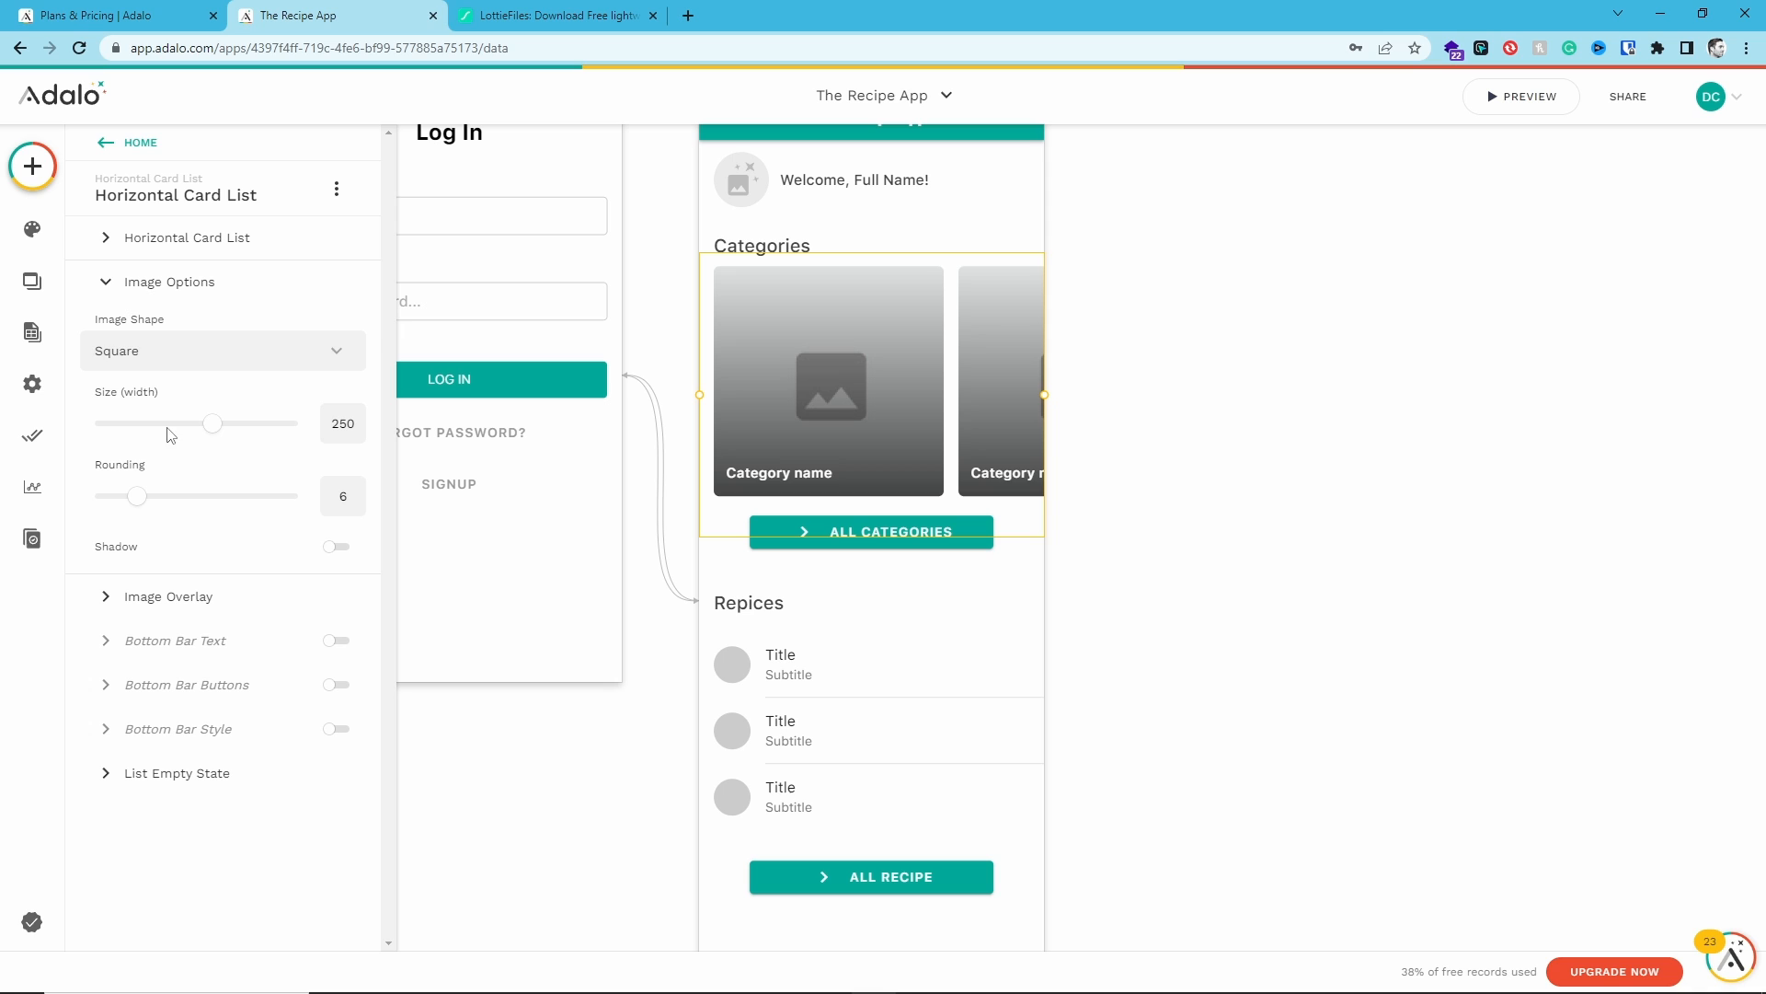
{"action": "left_click", "coordinate": [141, 348]}
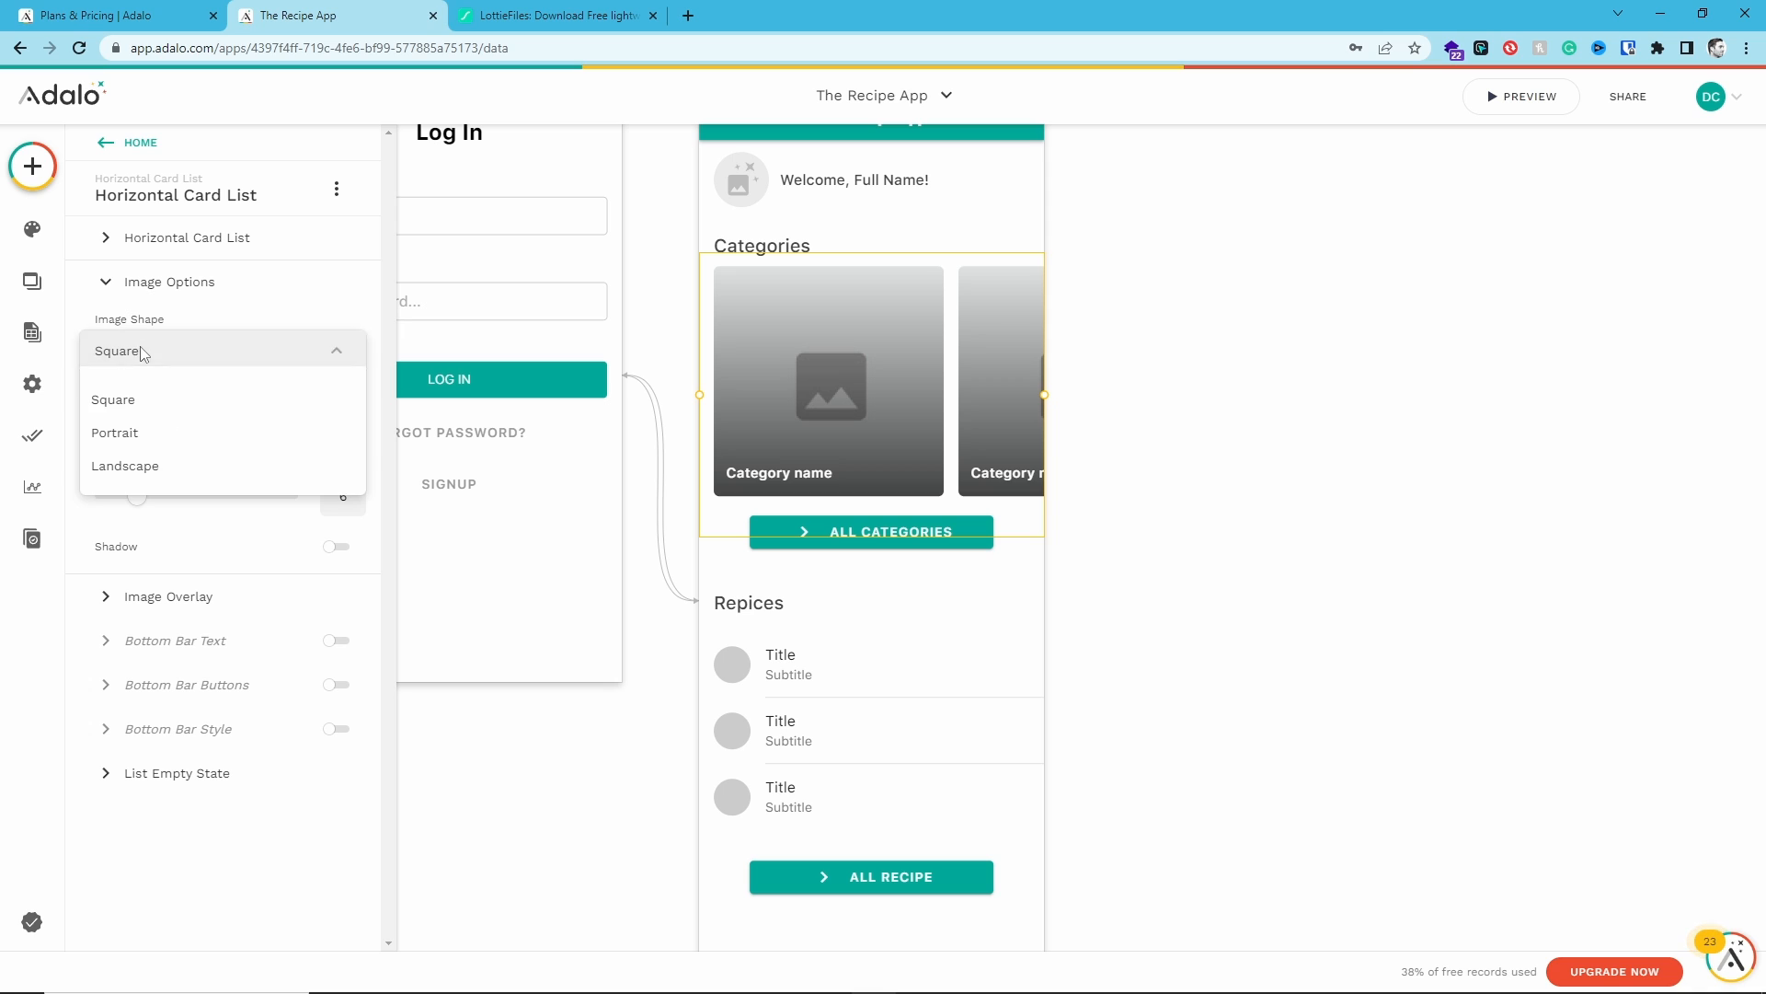
{"action": "left_click", "coordinate": [186, 403]}
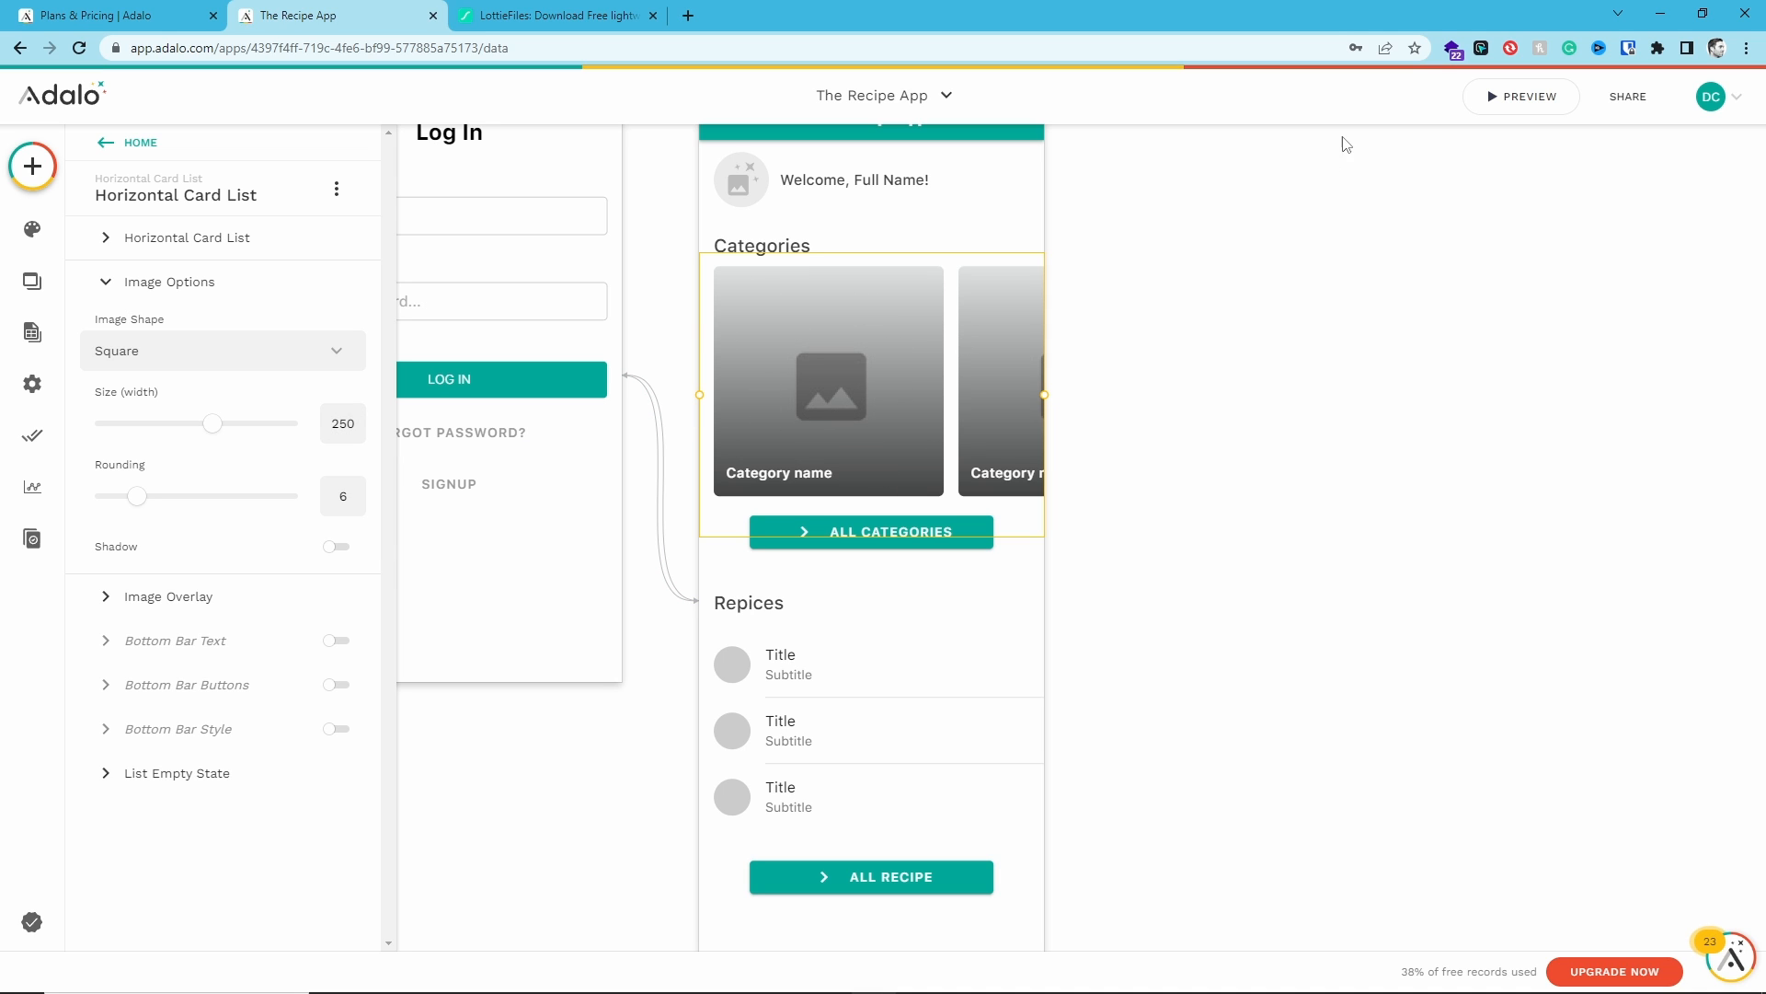
- Preview the app and scroll through the Categories cards on the Home screen
{"action": "left_click", "coordinate": [1467, 98]}
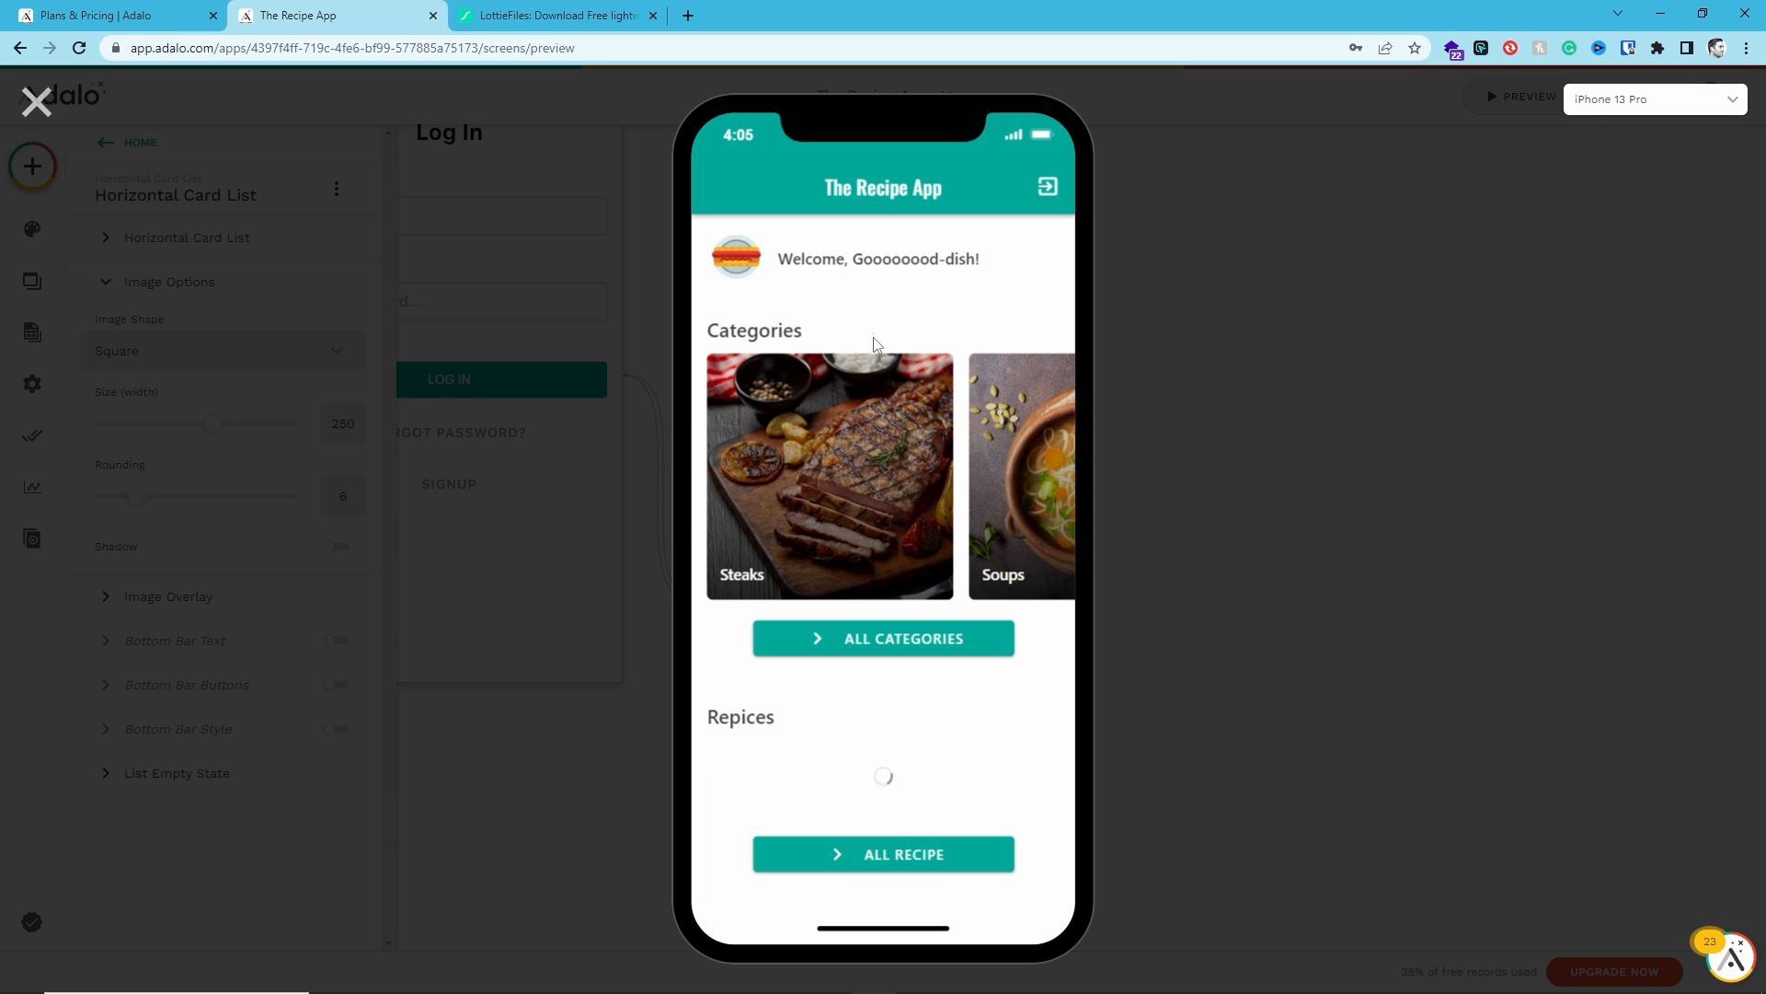
{"action": "left_click_drag", "start_coordinate": [940, 480], "coordinate": [719, 622]}
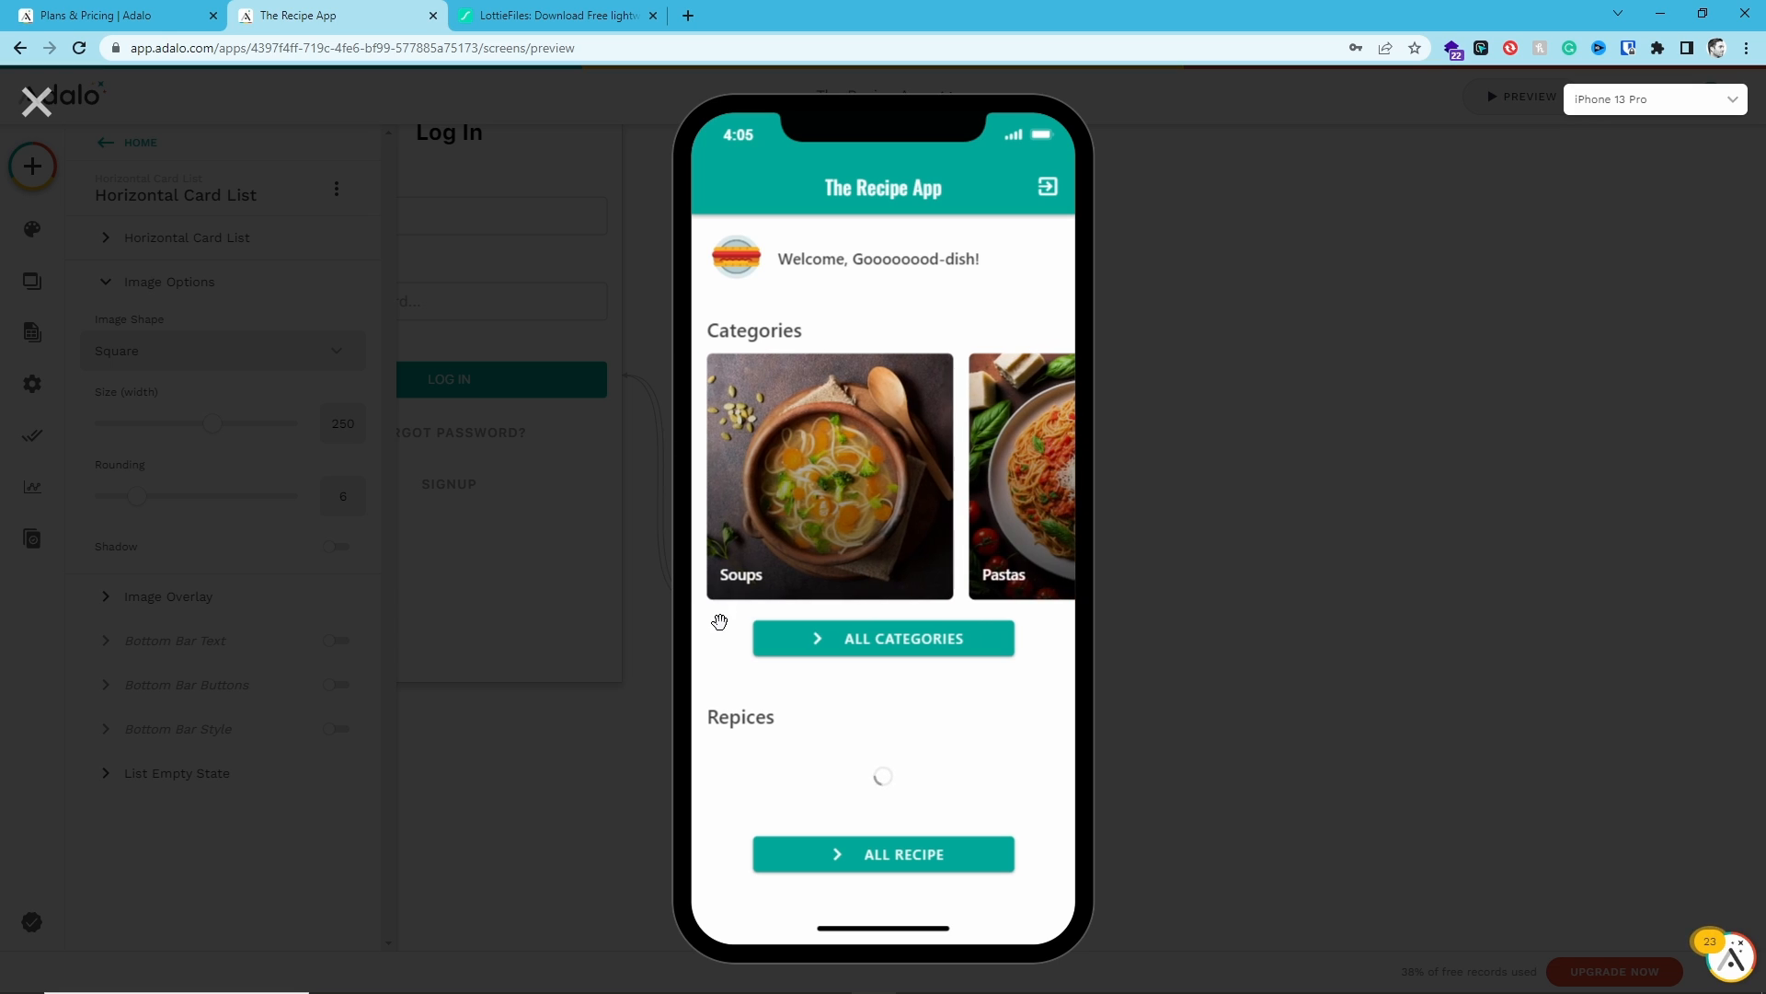
{"action": "left_click_drag", "start_coordinate": [1001, 524], "coordinate": [721, 610]}
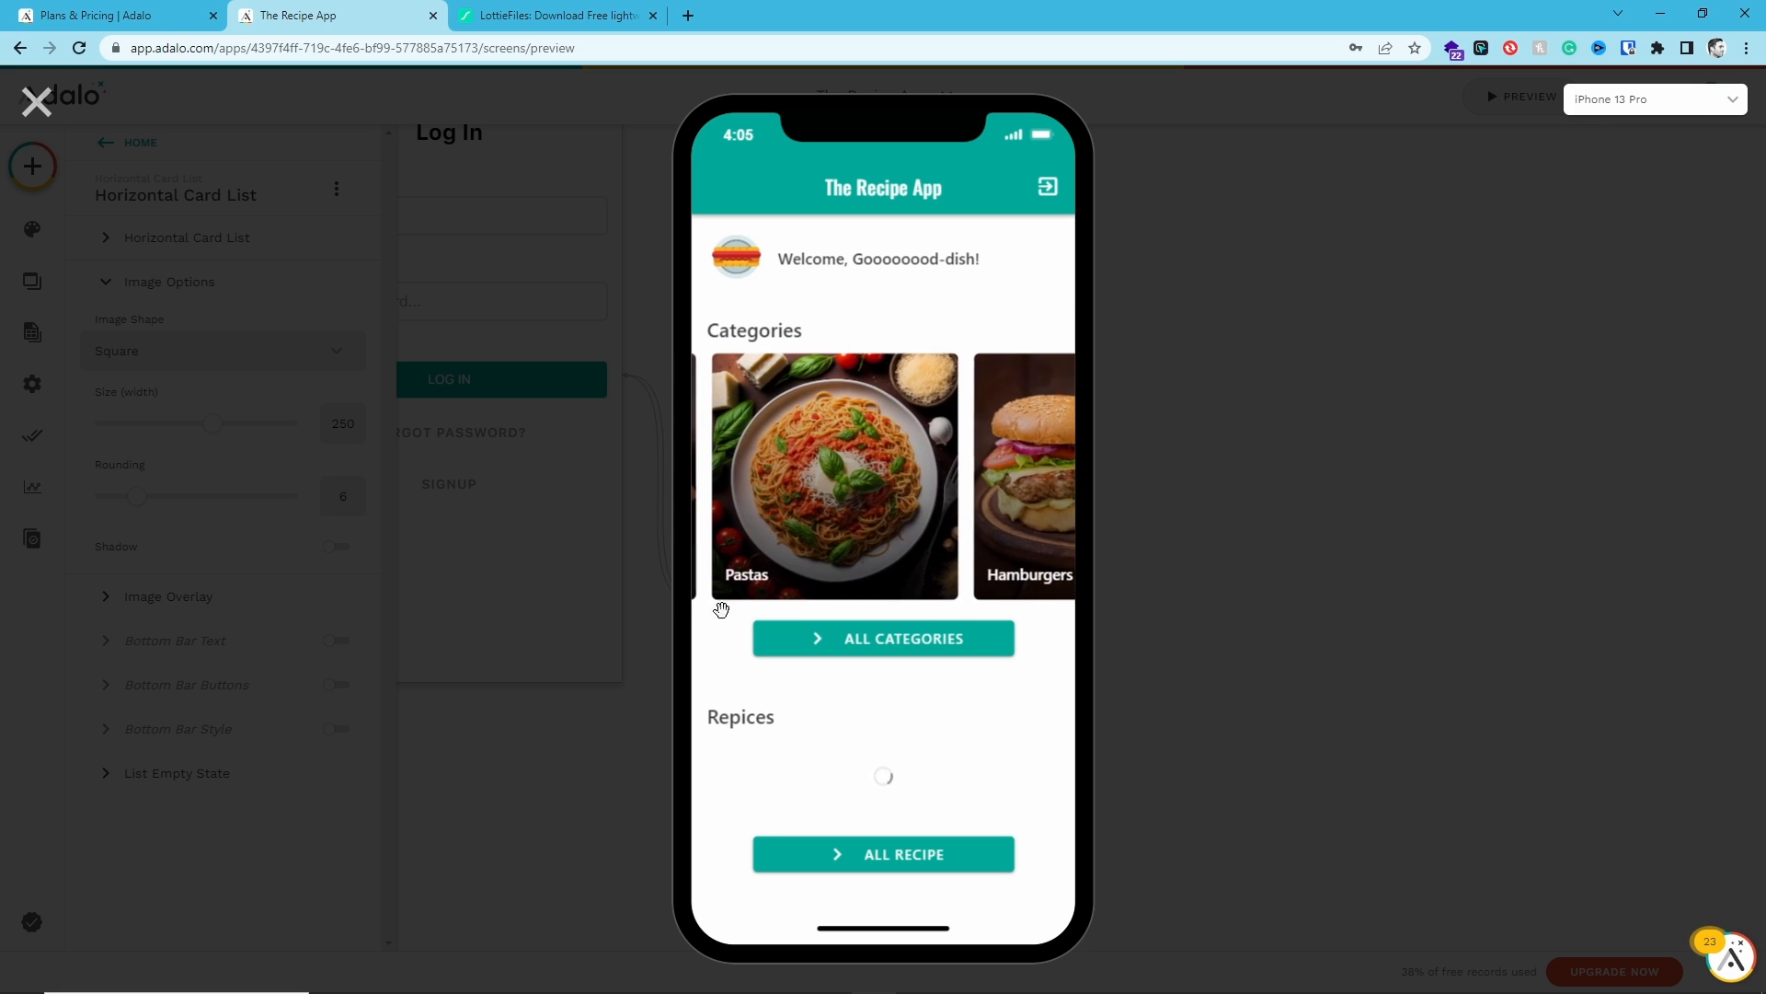
{"action": "left_click", "coordinate": [1130, 616]}
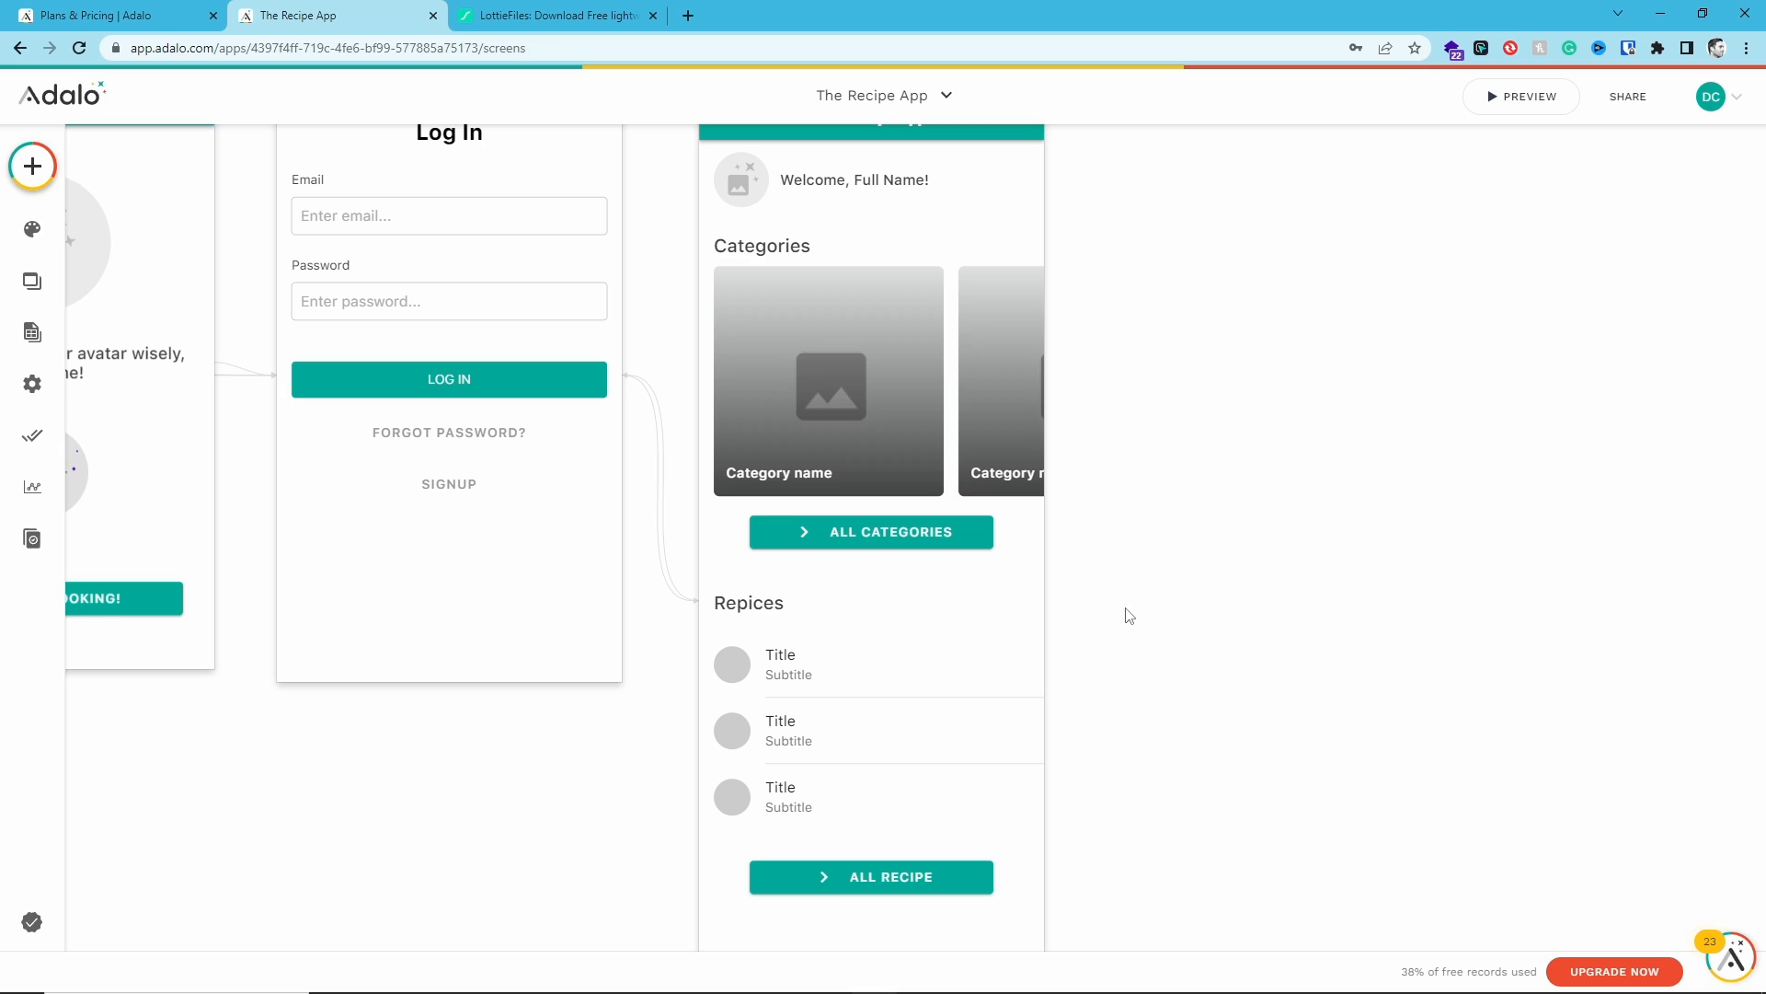
- Rename the All Categories button component to "All Categories Button"
{"action": "left_click", "coordinate": [933, 532]}
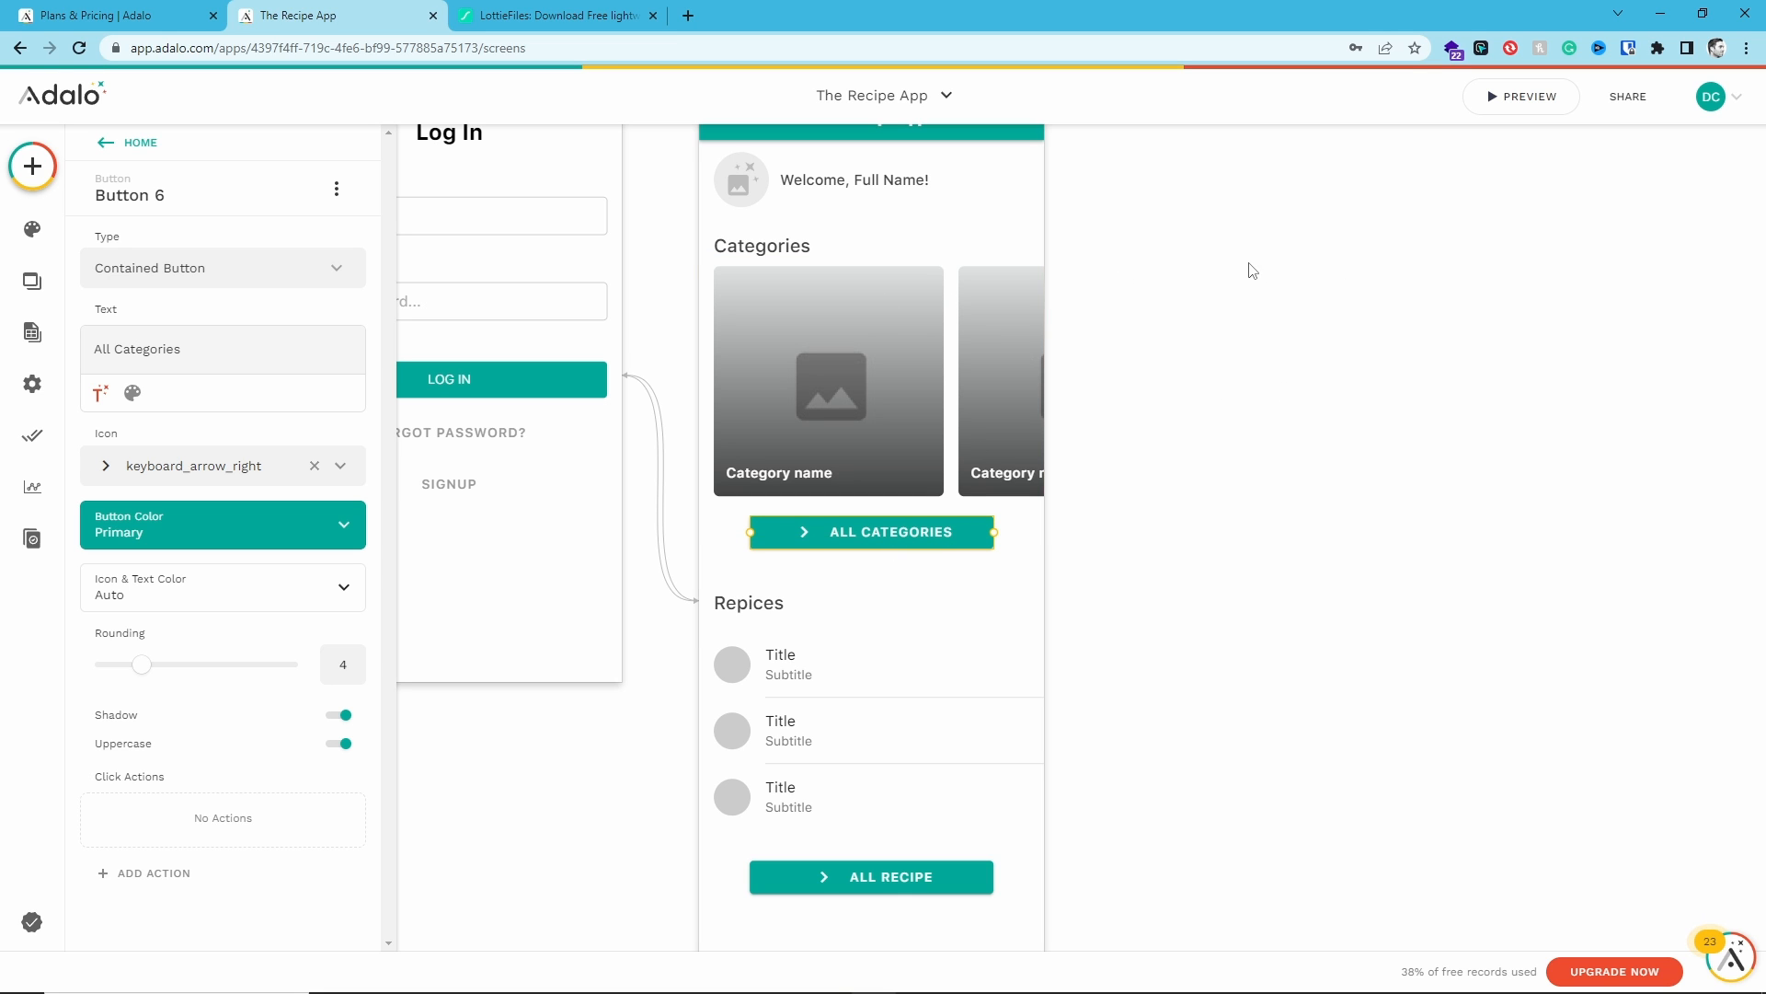
{"action": "left_click_drag", "start_coordinate": [1250, 267], "coordinate": [1222, 356]}
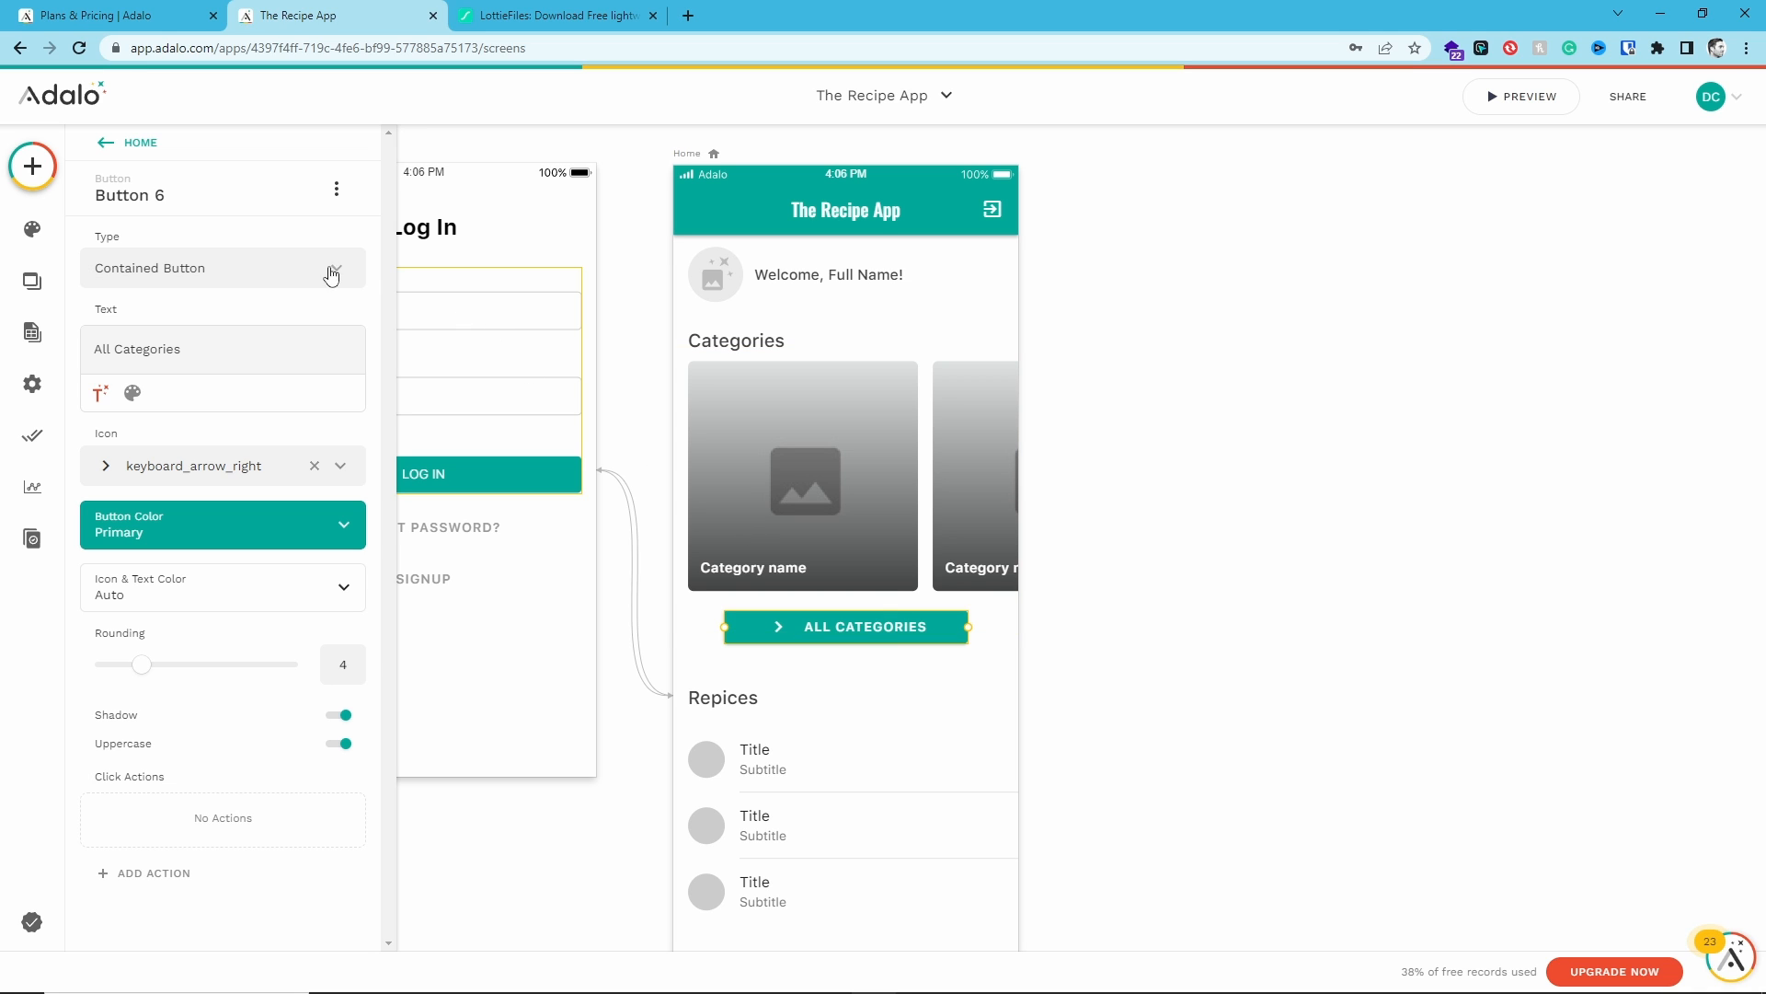
{"action": "left_click", "coordinate": [153, 203]}
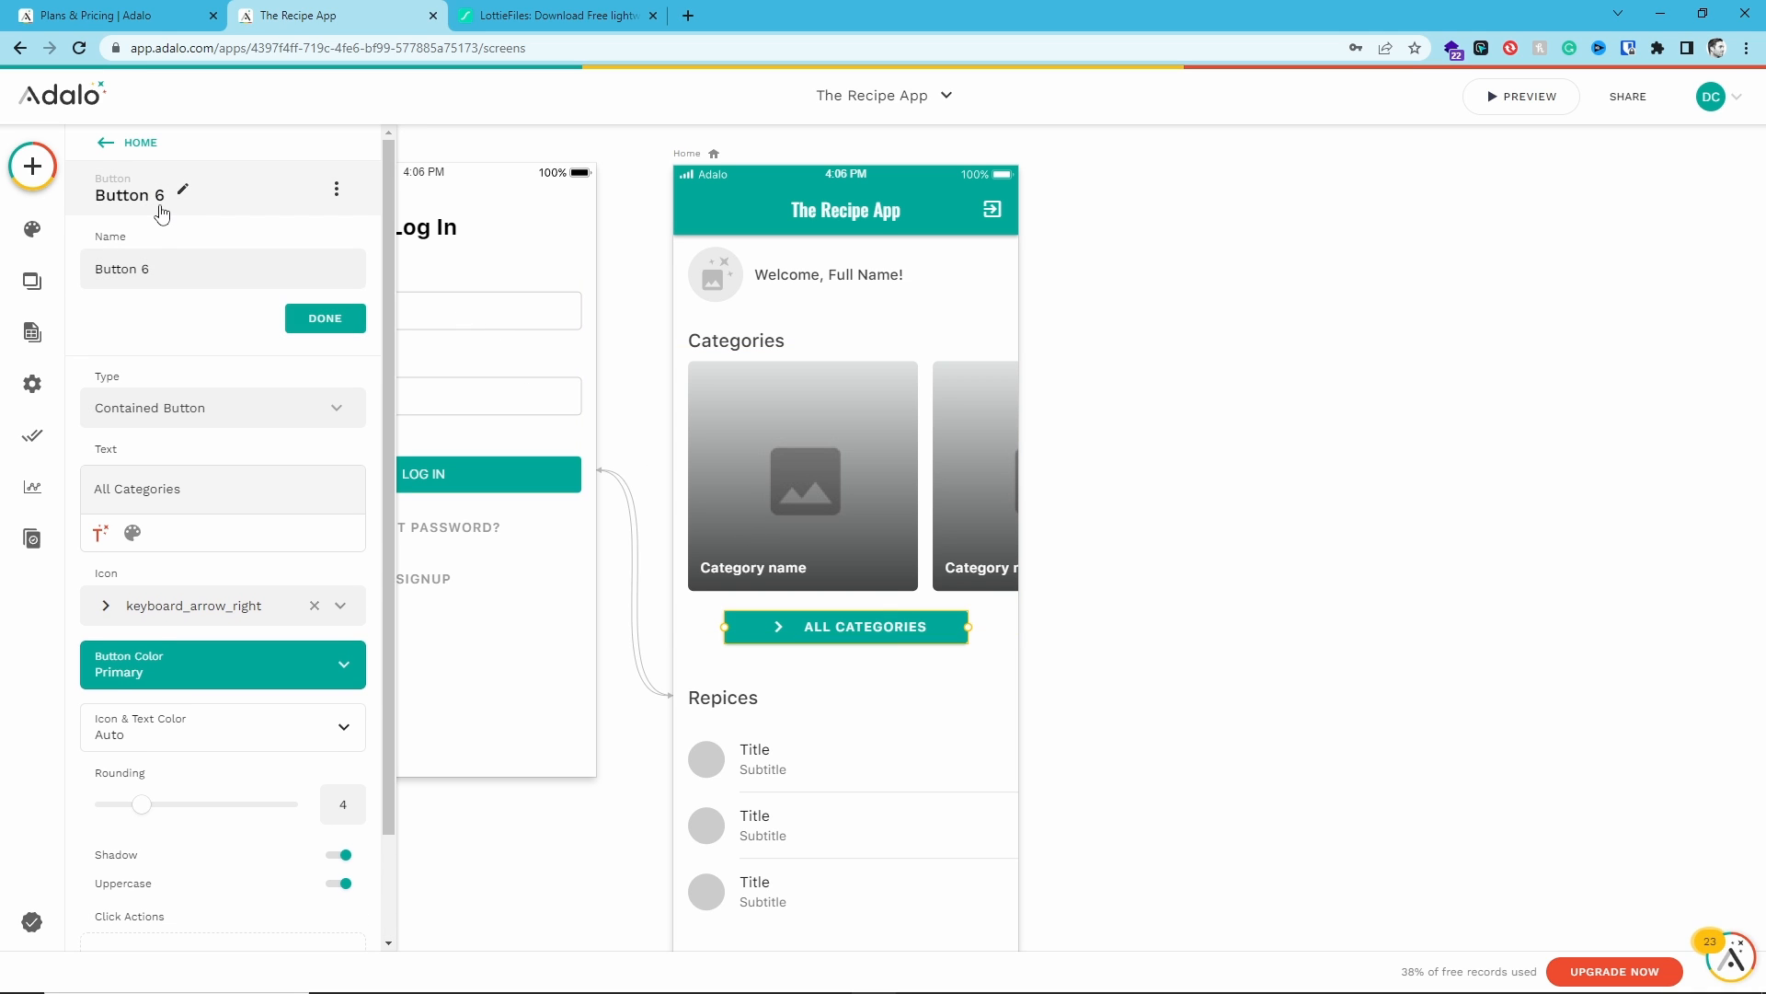
{"action": "double_click", "coordinate": [154, 270]}
{"action": "triple_click", "coordinate": [155, 270]}
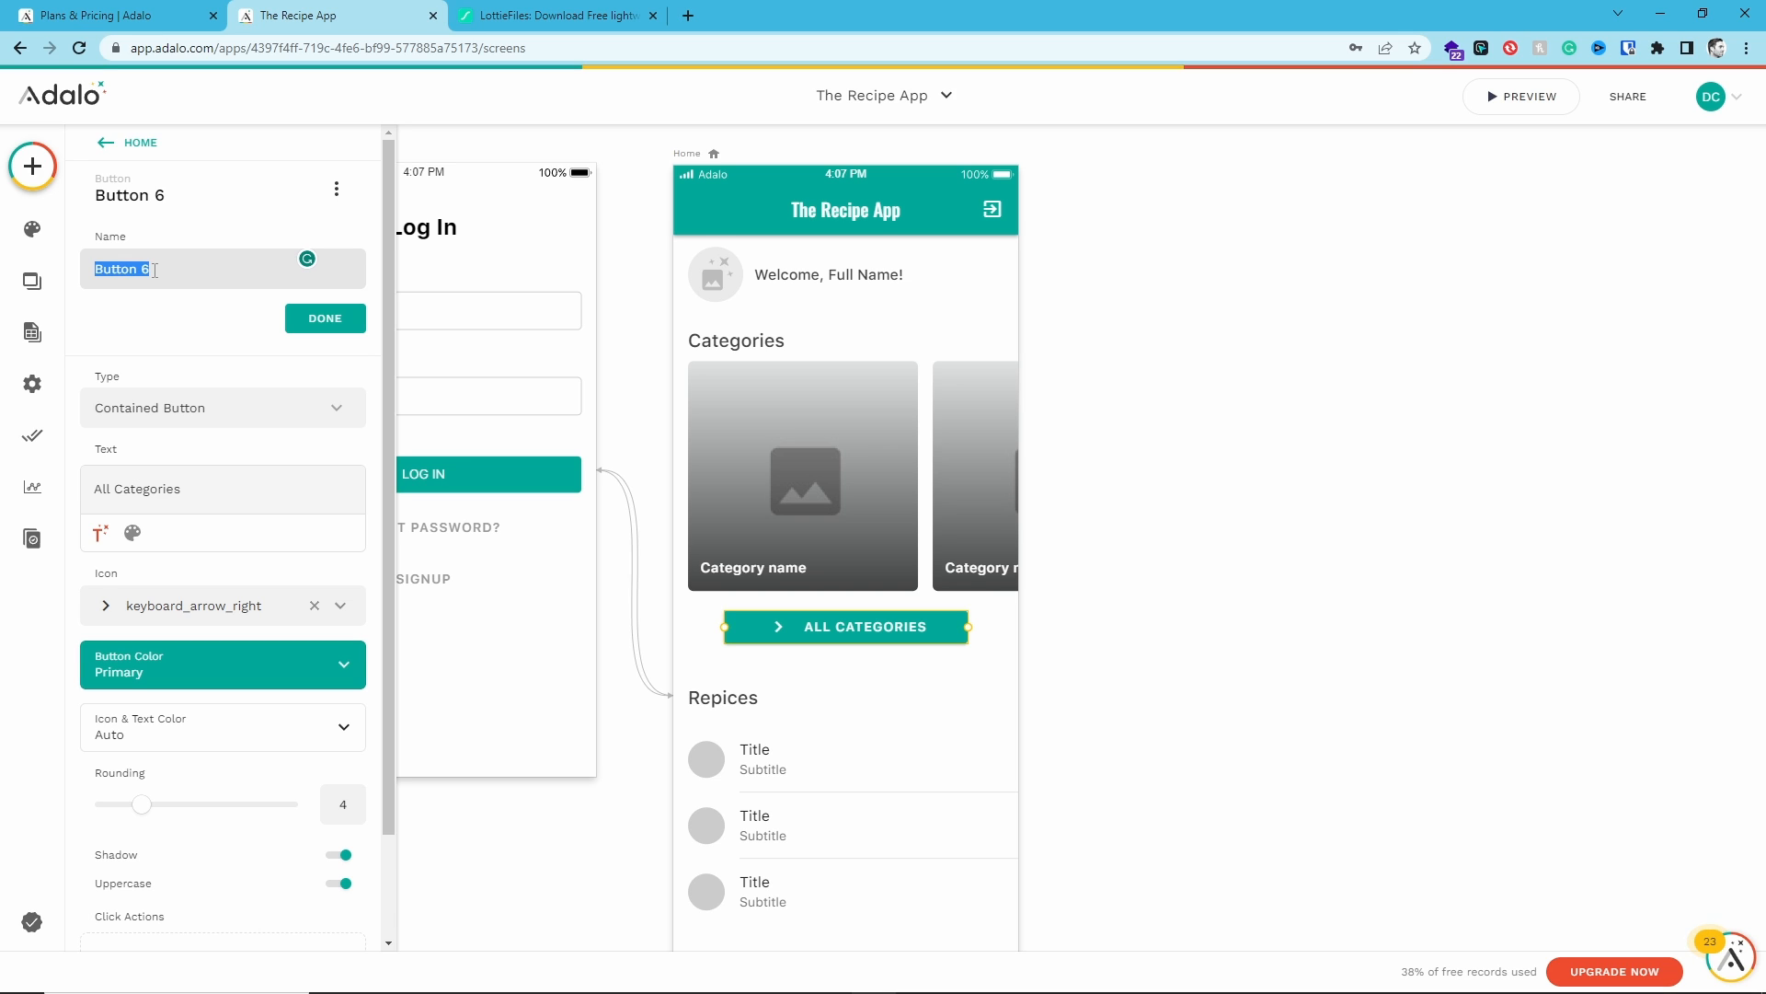
{"action": "type", "text": "All Categories Button"}
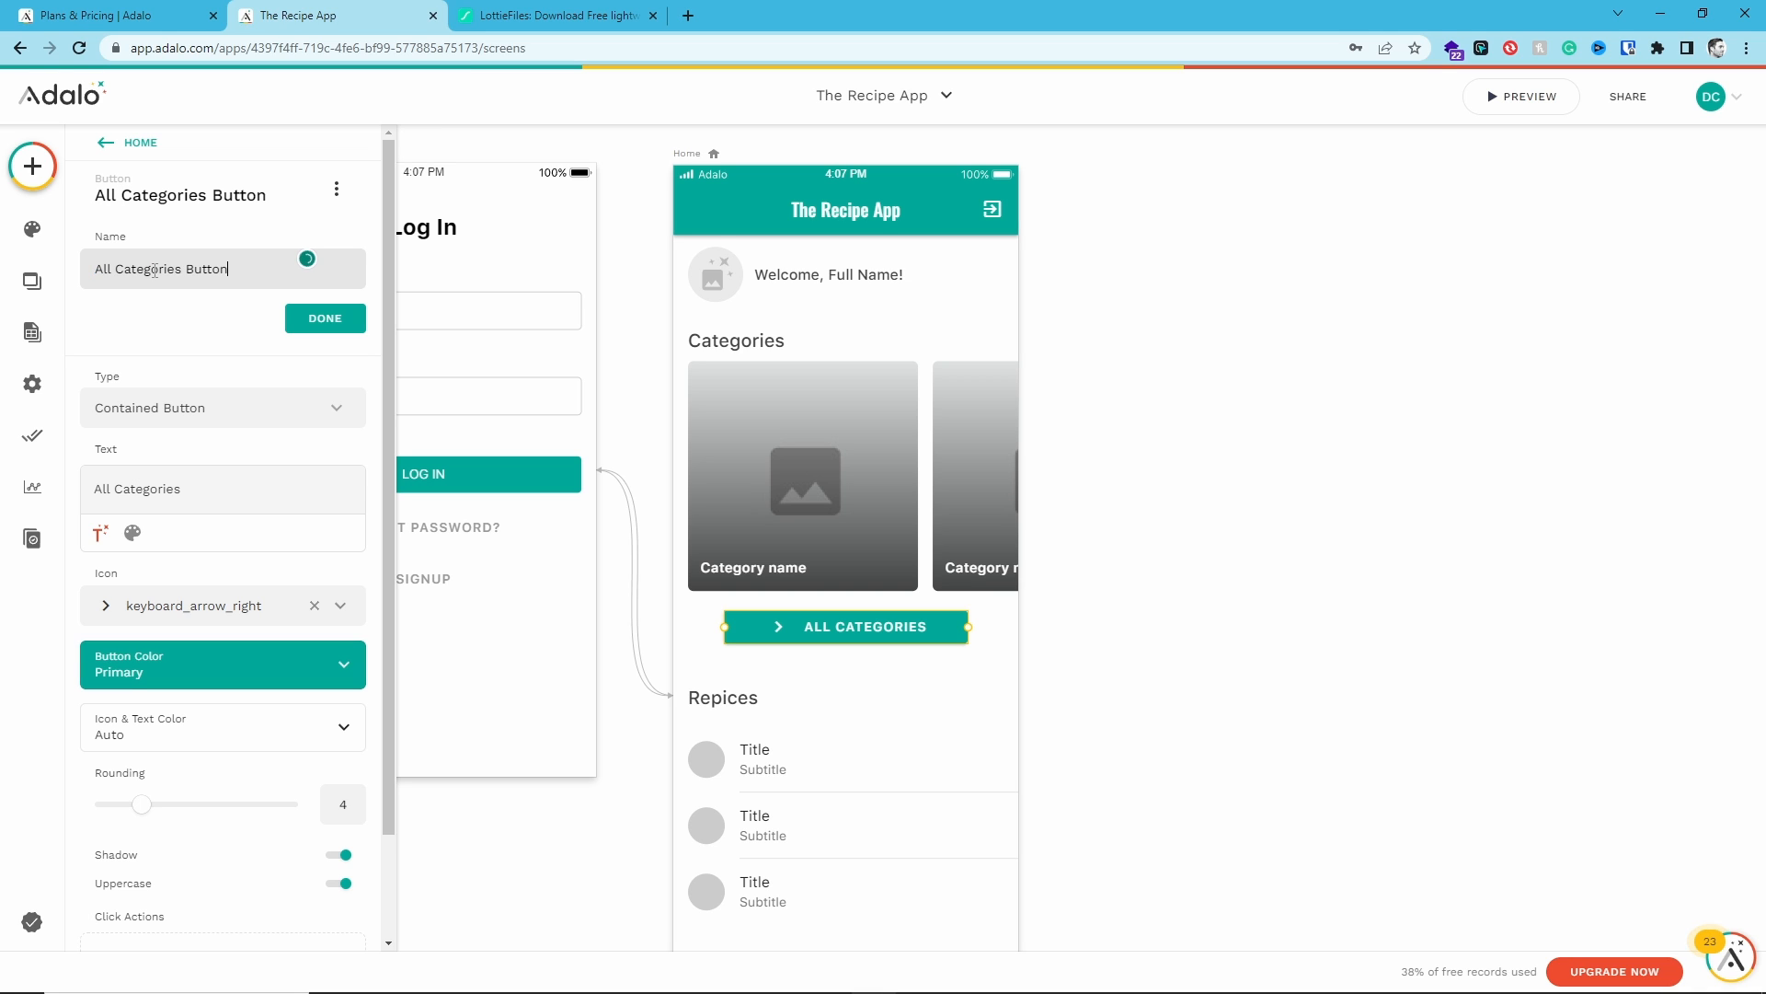
{"action": "left_click", "coordinate": [306, 318]}
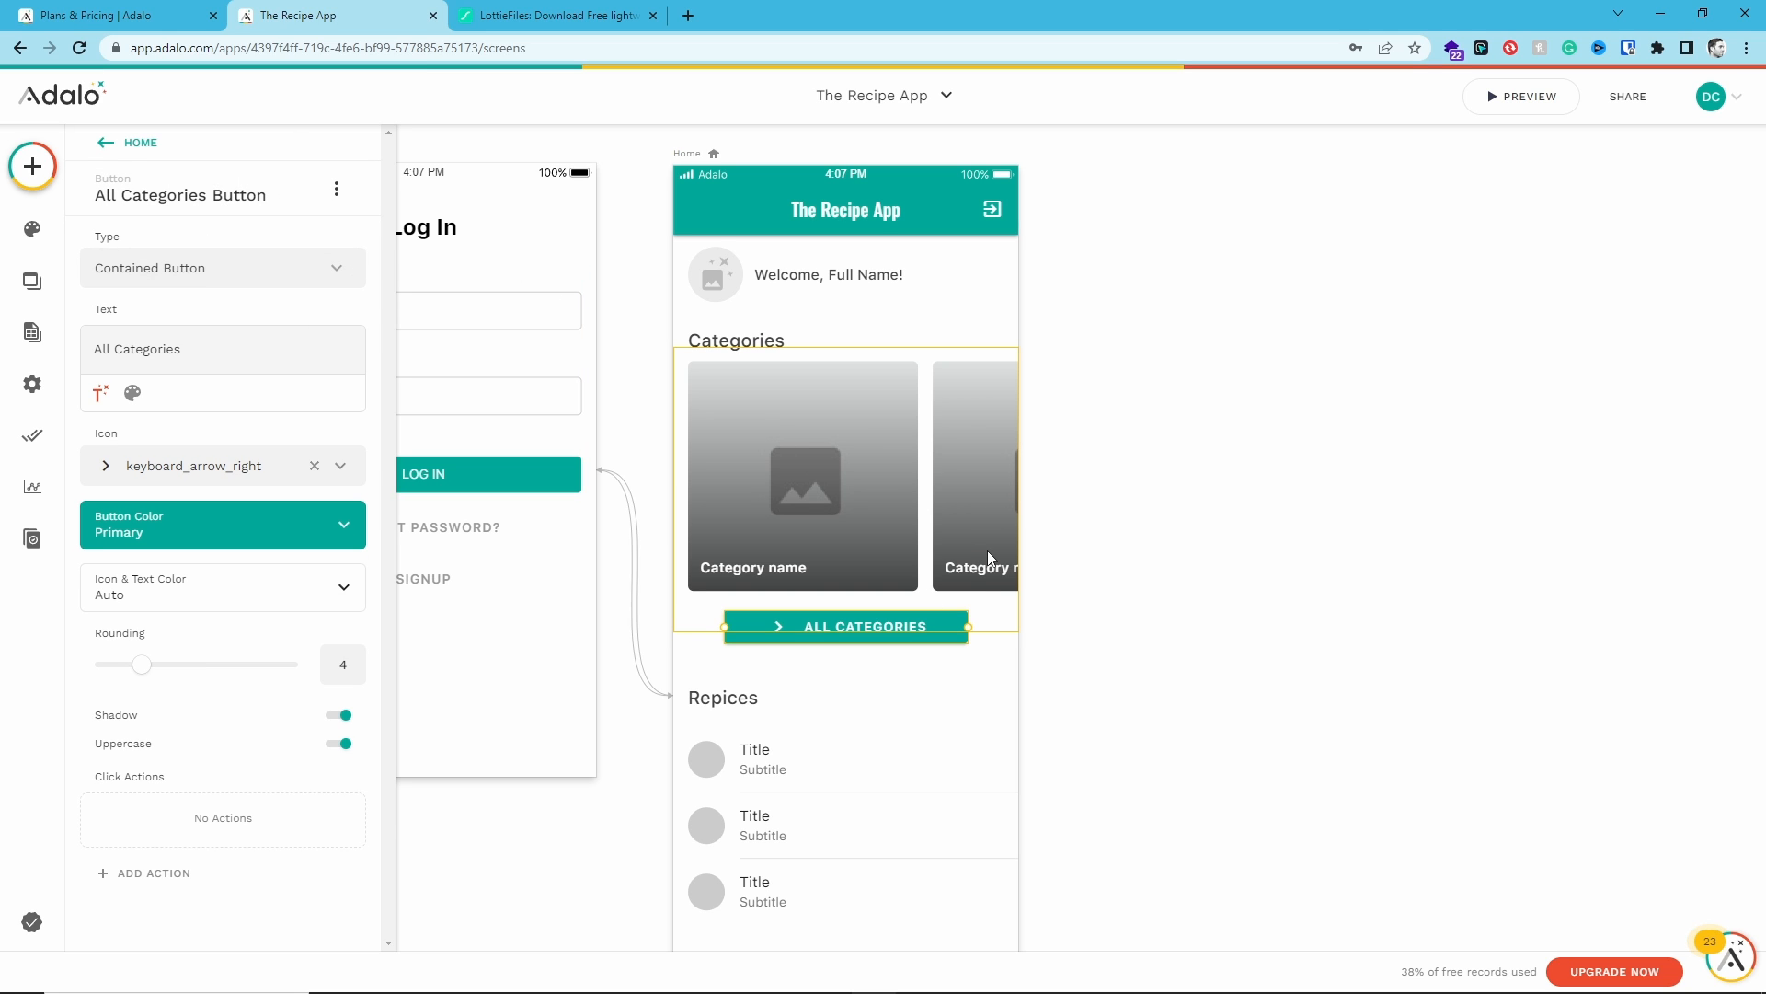
- Add a Link action to the All Categories button that goes to a new screen
{"action": "left_click", "coordinate": [936, 484]}
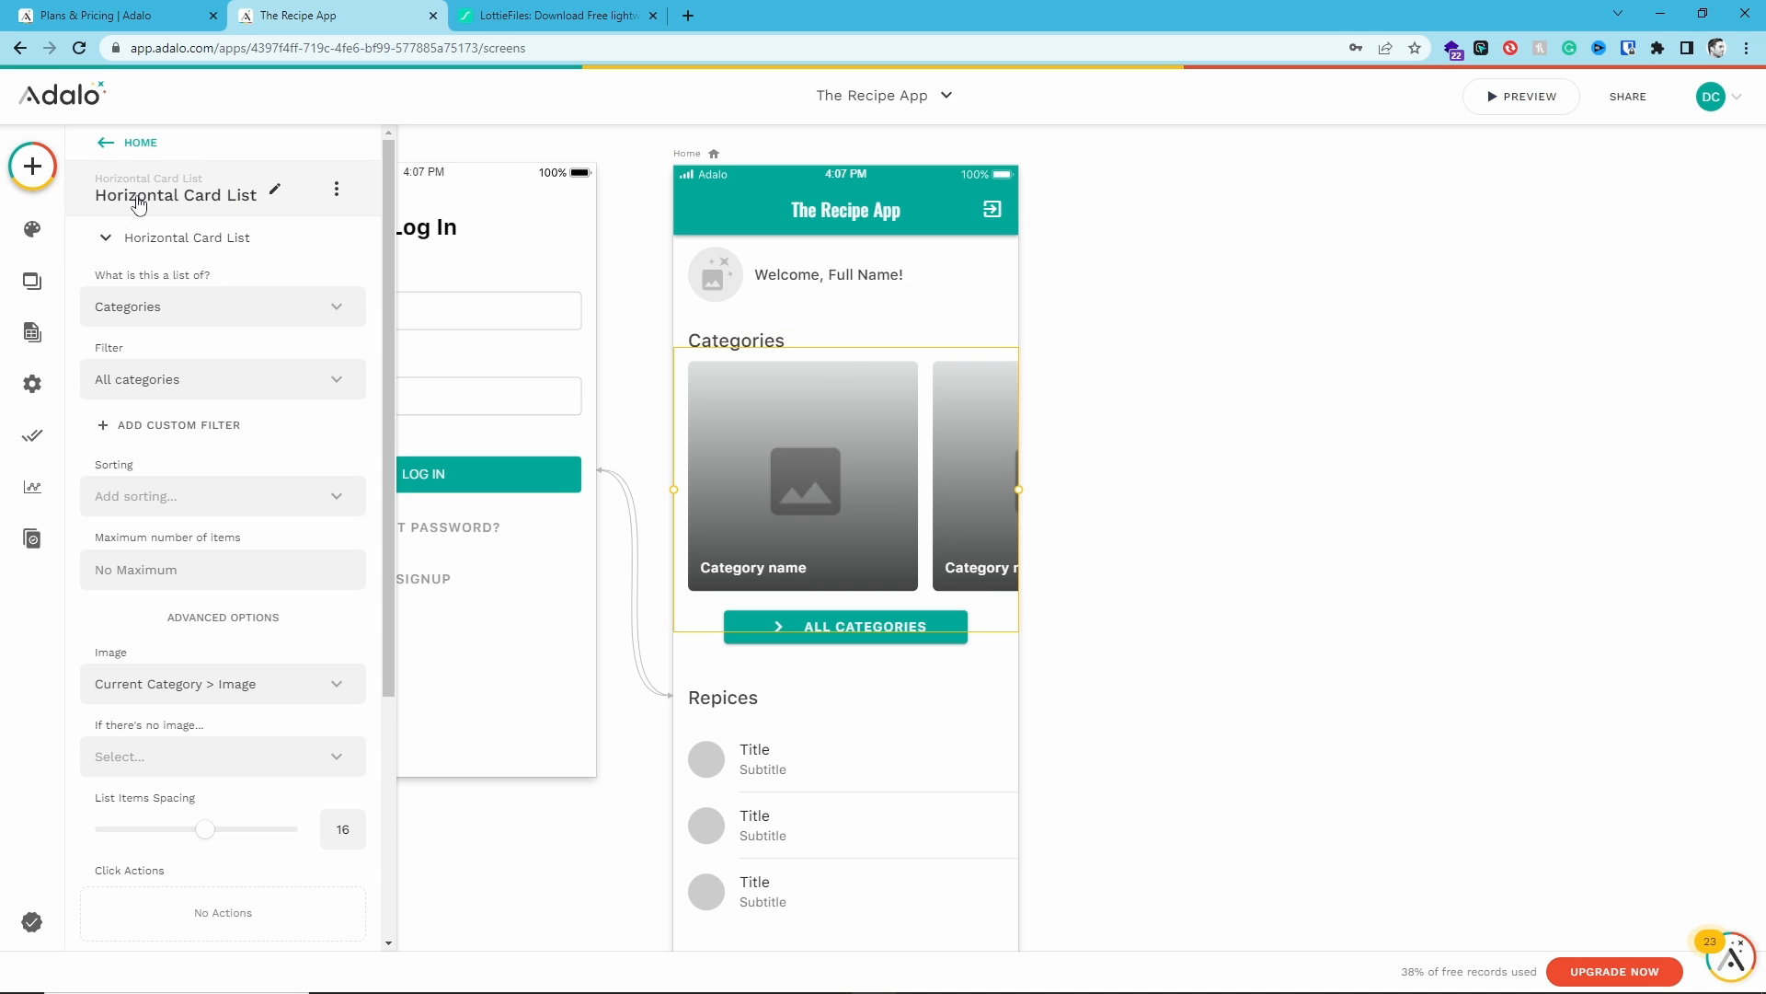
{"action": "left_click", "coordinate": [933, 683]}
{"action": "left_click", "coordinate": [919, 631]}
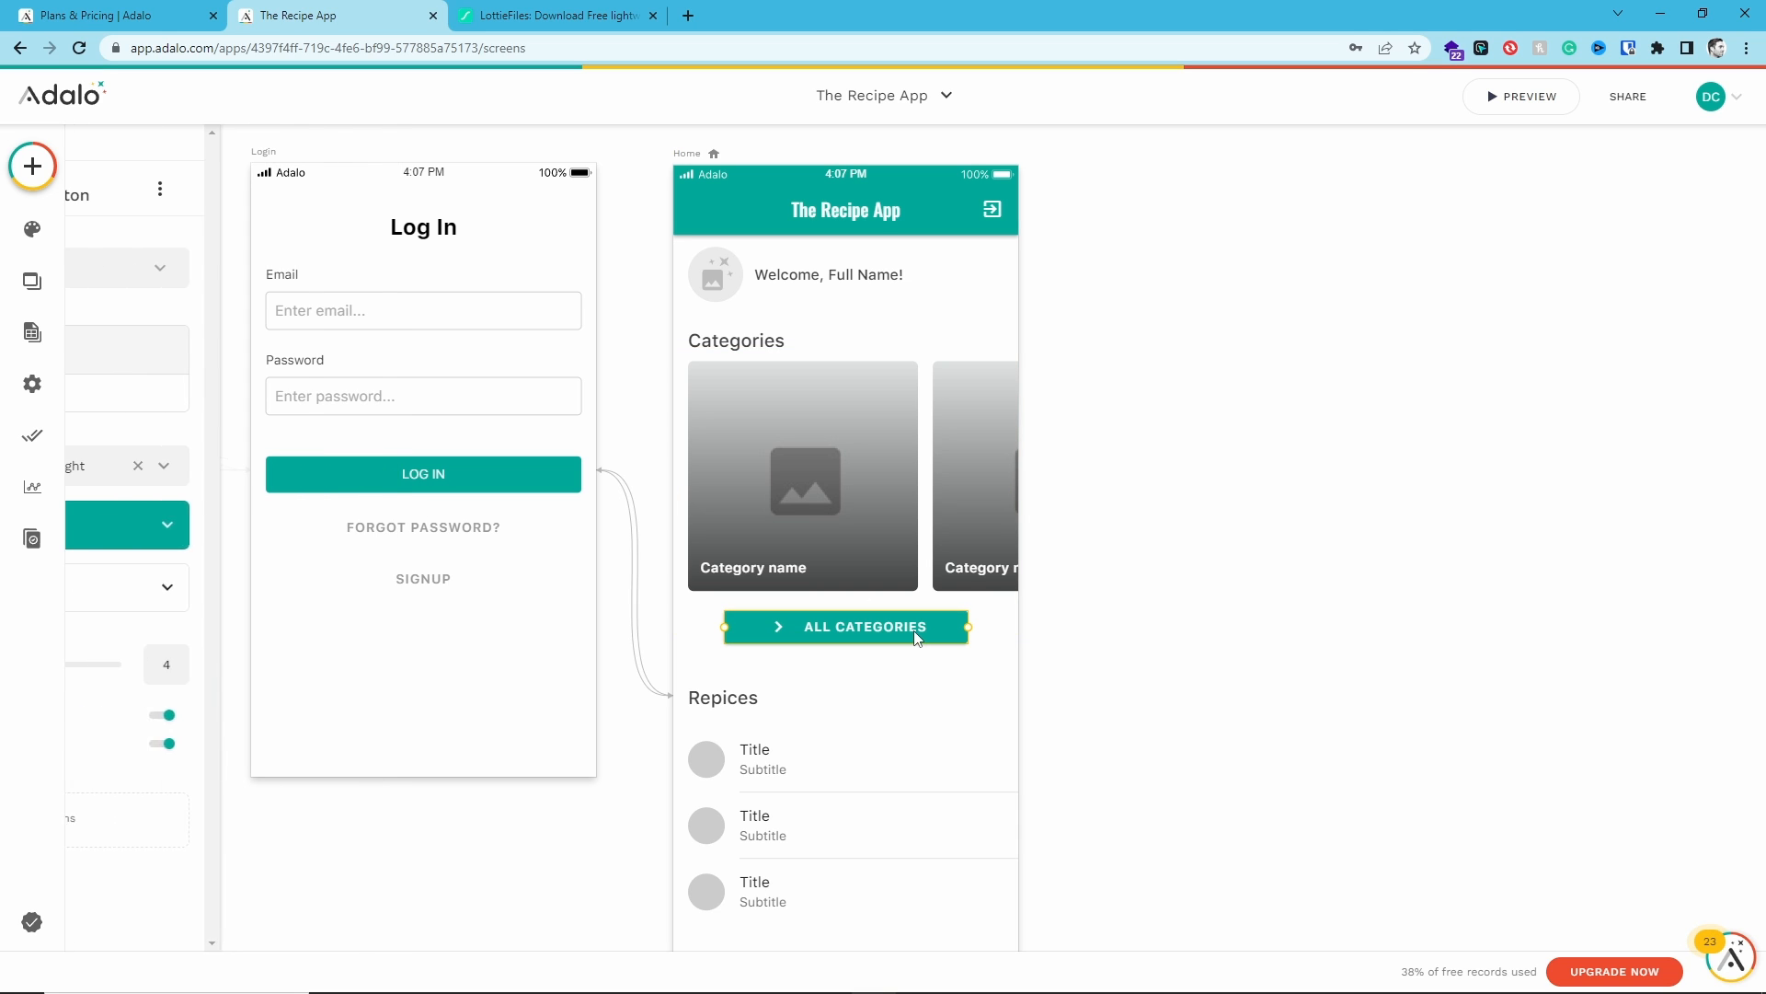
{"action": "left_click", "coordinate": [192, 873]}
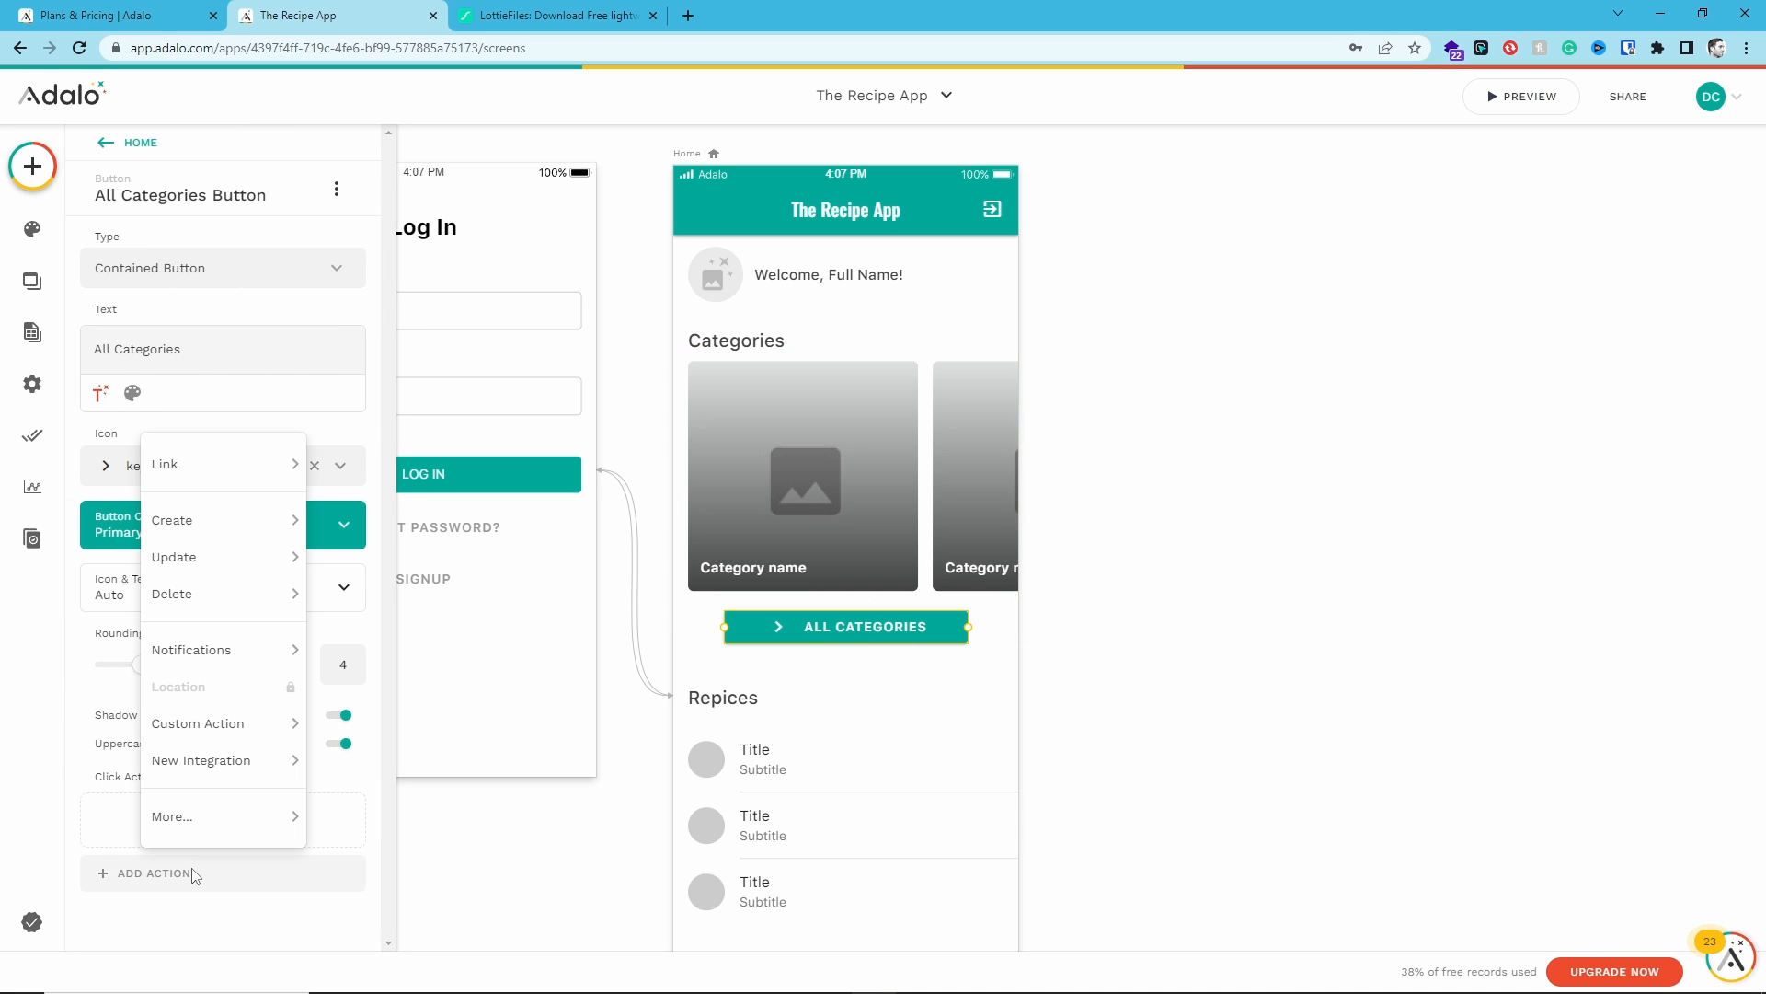
{"action": "mouse_move", "coordinate": [239, 465]}
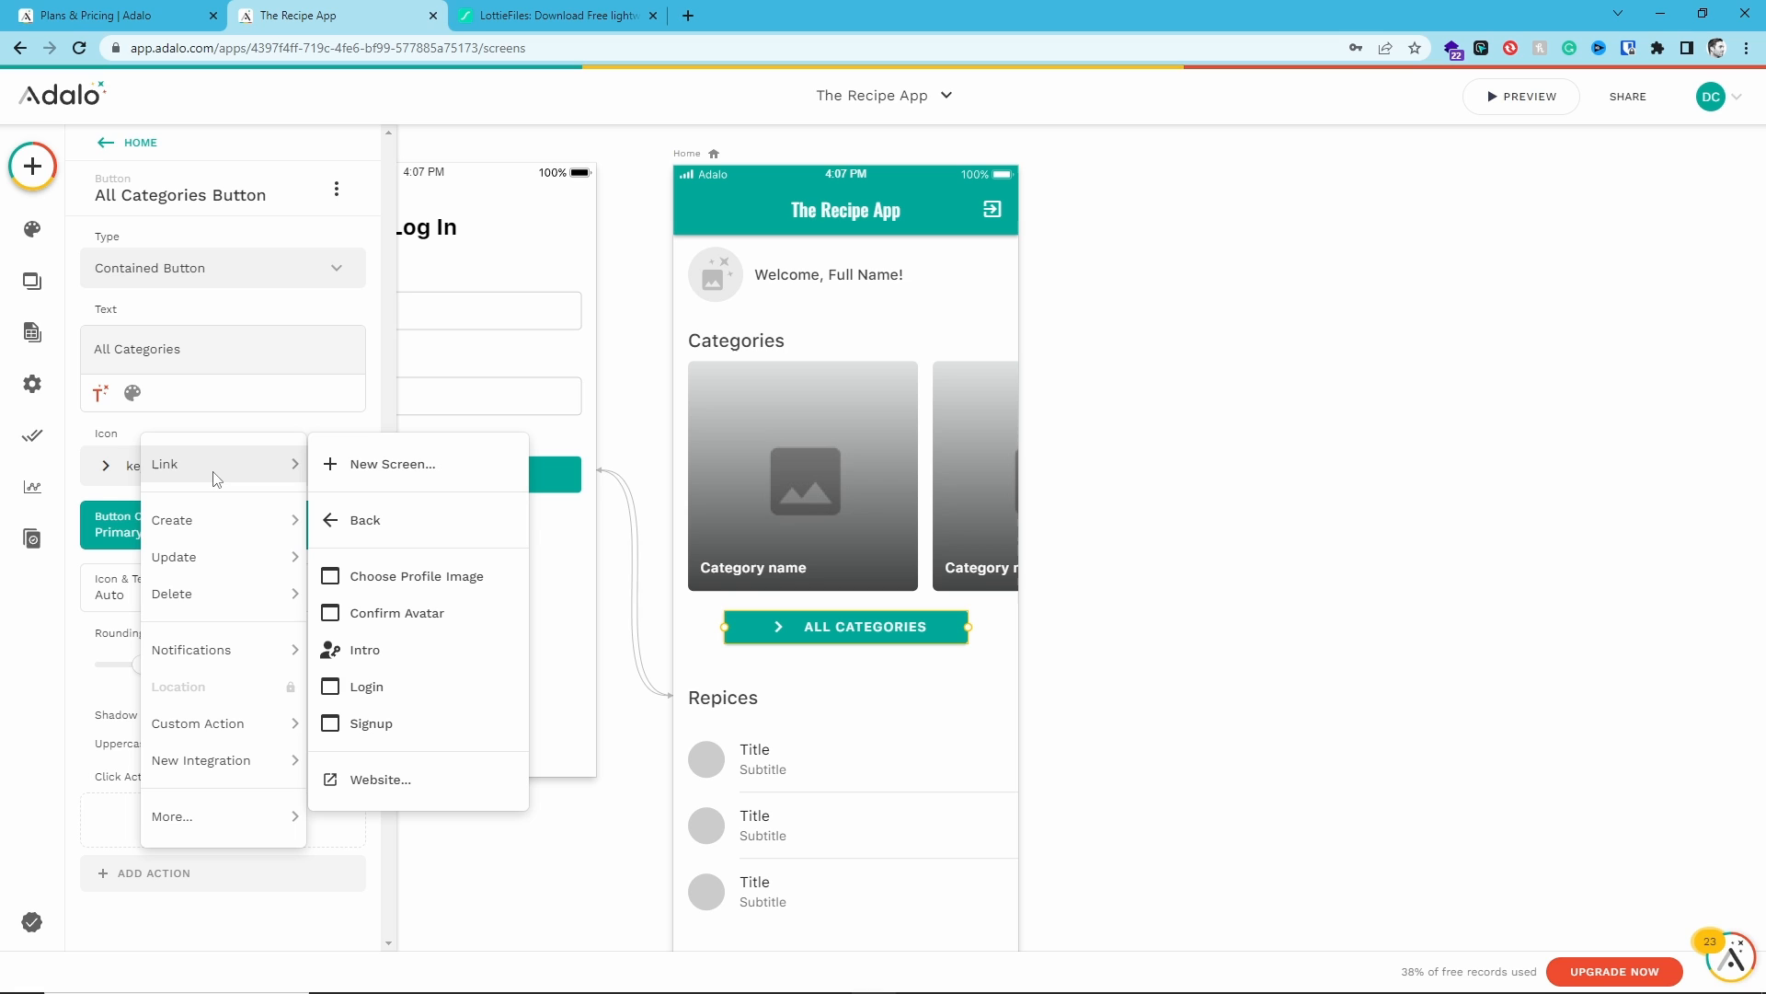
{"action": "left_click", "coordinate": [401, 477]}
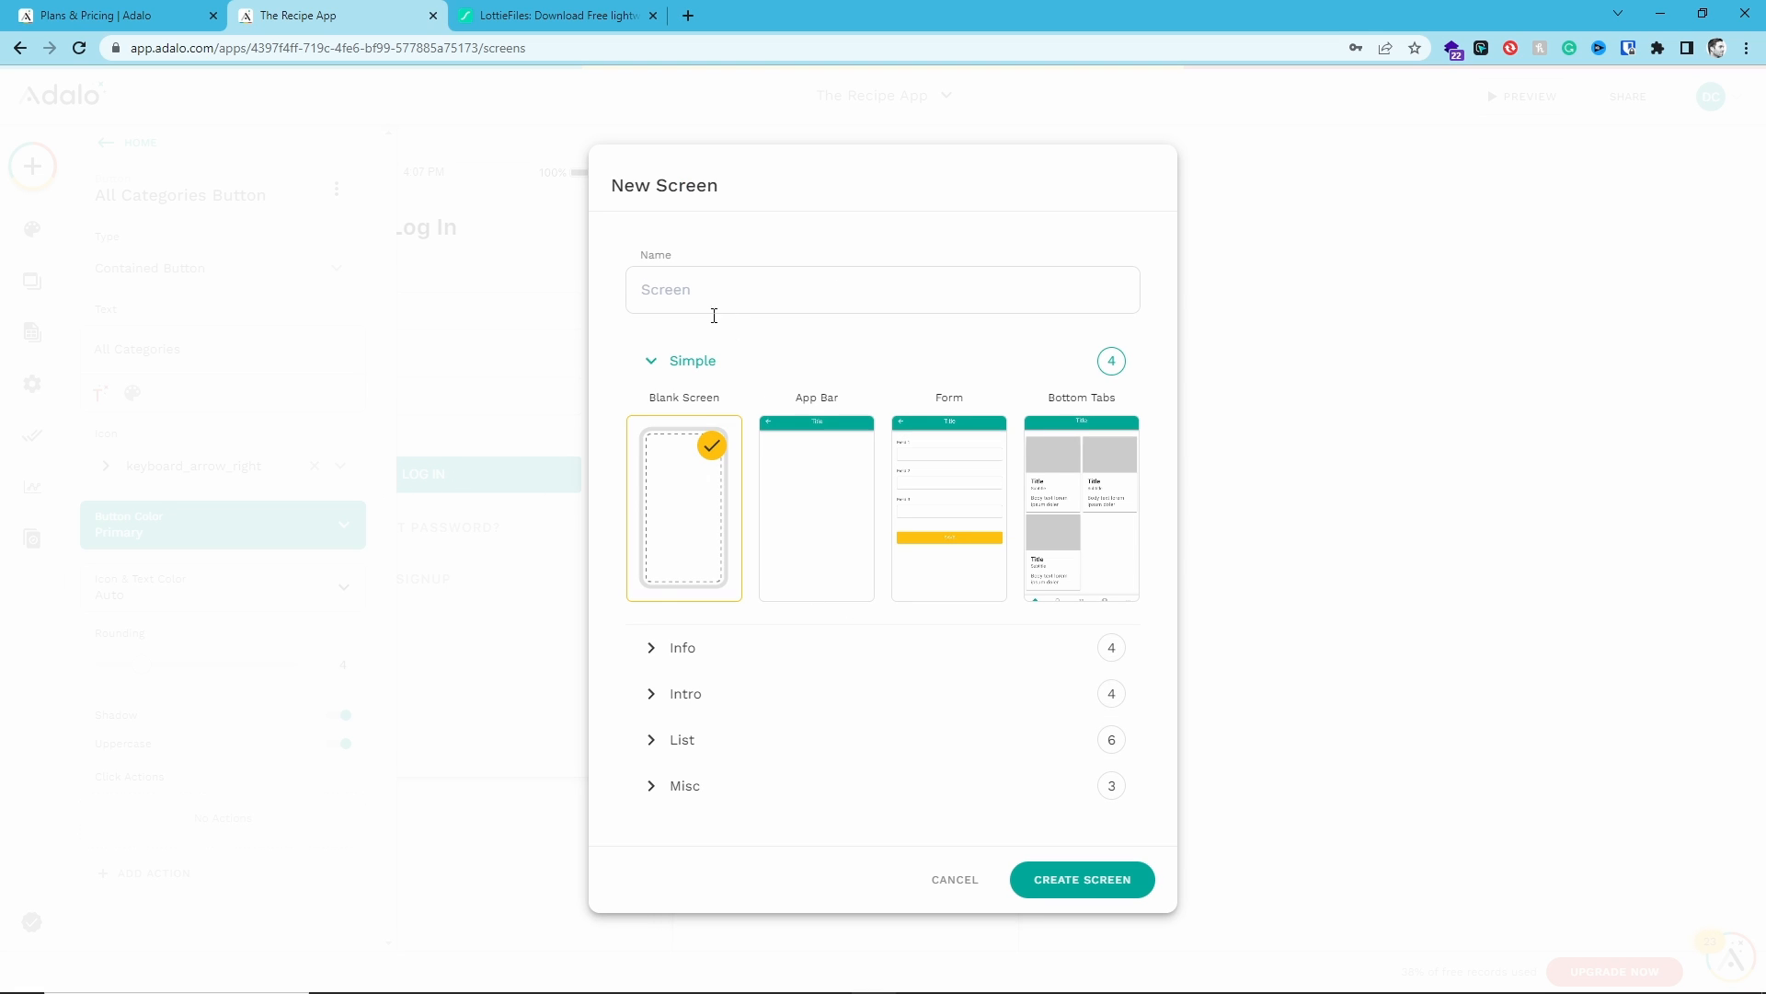
- Create the new screen from the Card List template and name it "All Categories"
{"action": "left_click", "coordinate": [657, 649]}
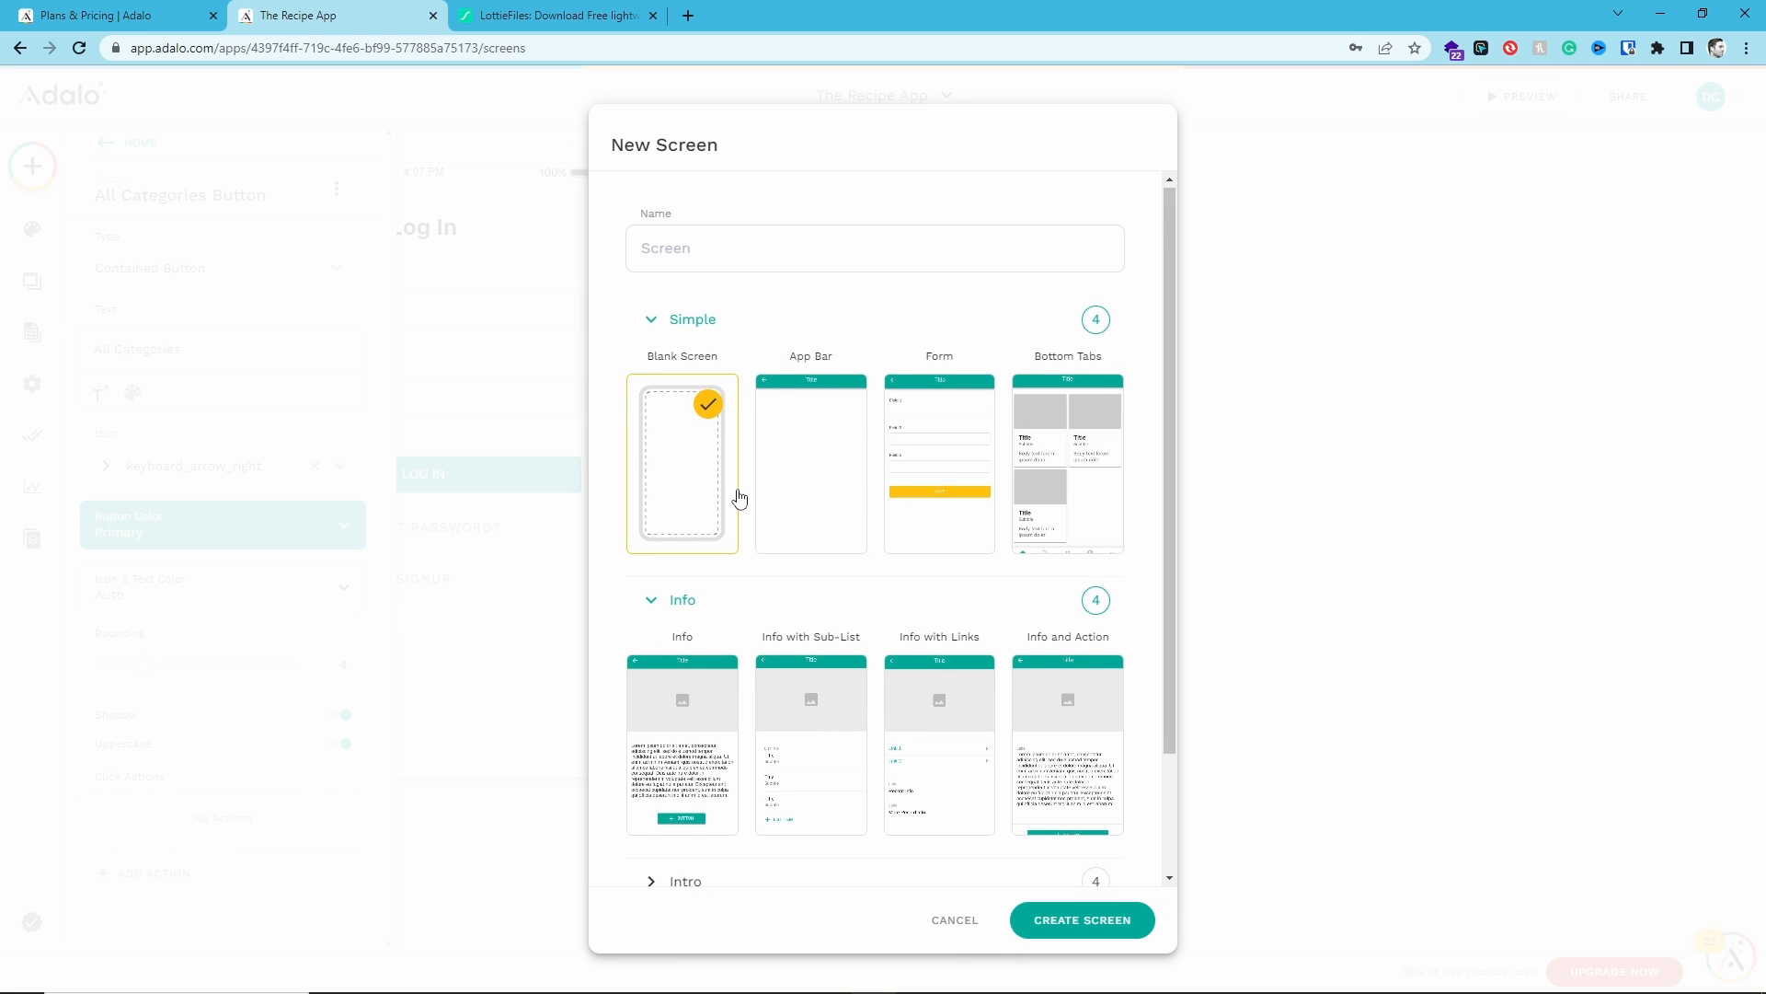
{"action": "scroll", "coordinate": [738, 502], "scroll_direction": "down", "scroll_amount": 2}
{"action": "left_click", "coordinate": [651, 745]}
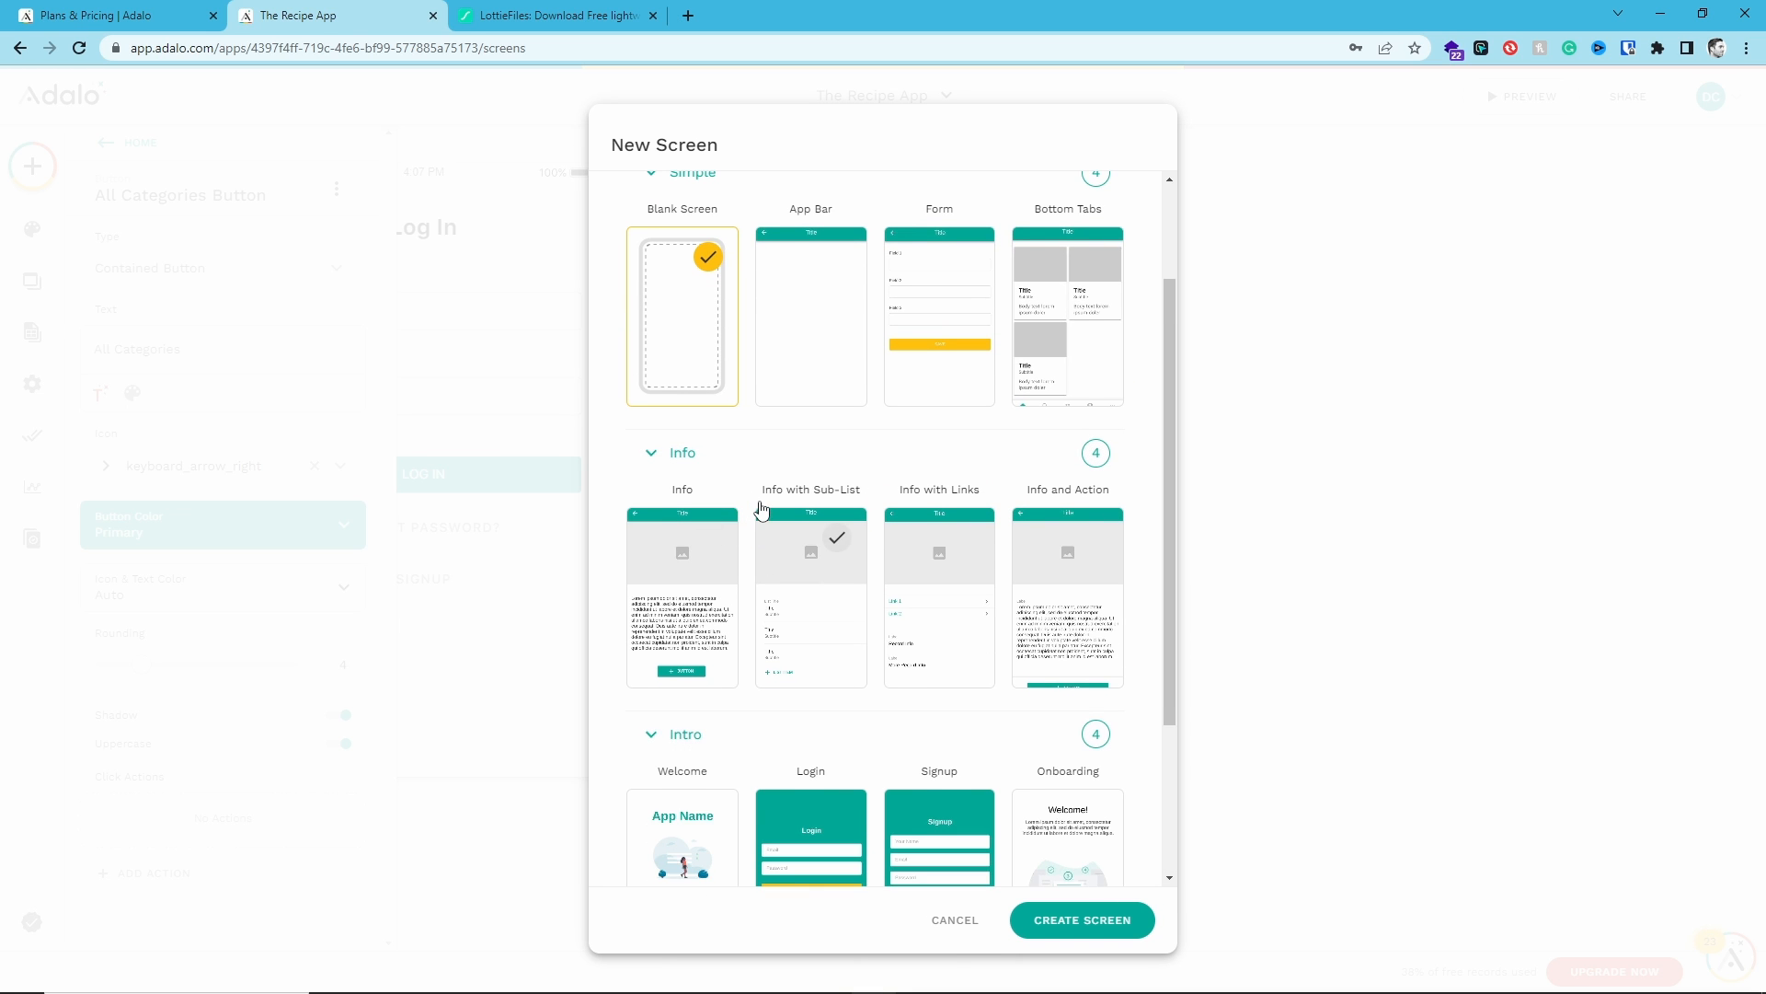
{"action": "scroll", "coordinate": [761, 506], "scroll_direction": "down", "scroll_amount": 3}
{"action": "left_click", "coordinate": [682, 780]}
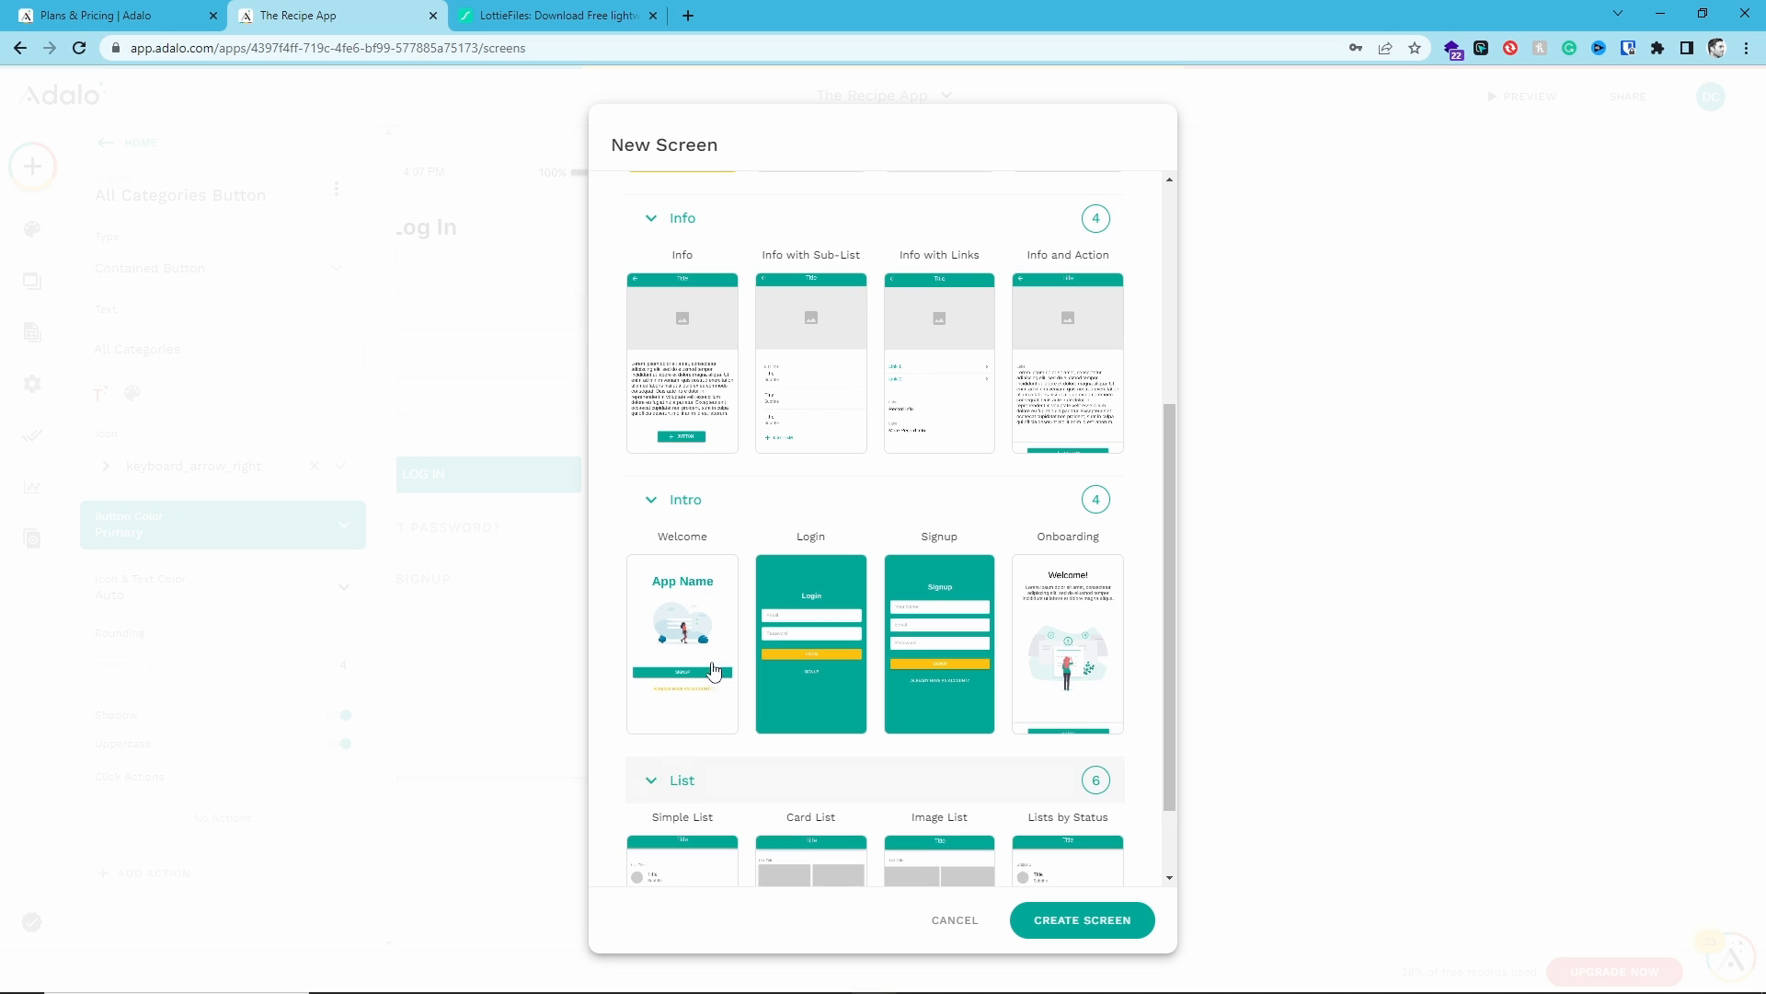
{"action": "scroll", "coordinate": [1038, 686], "scroll_direction": "down", "scroll_amount": 5}
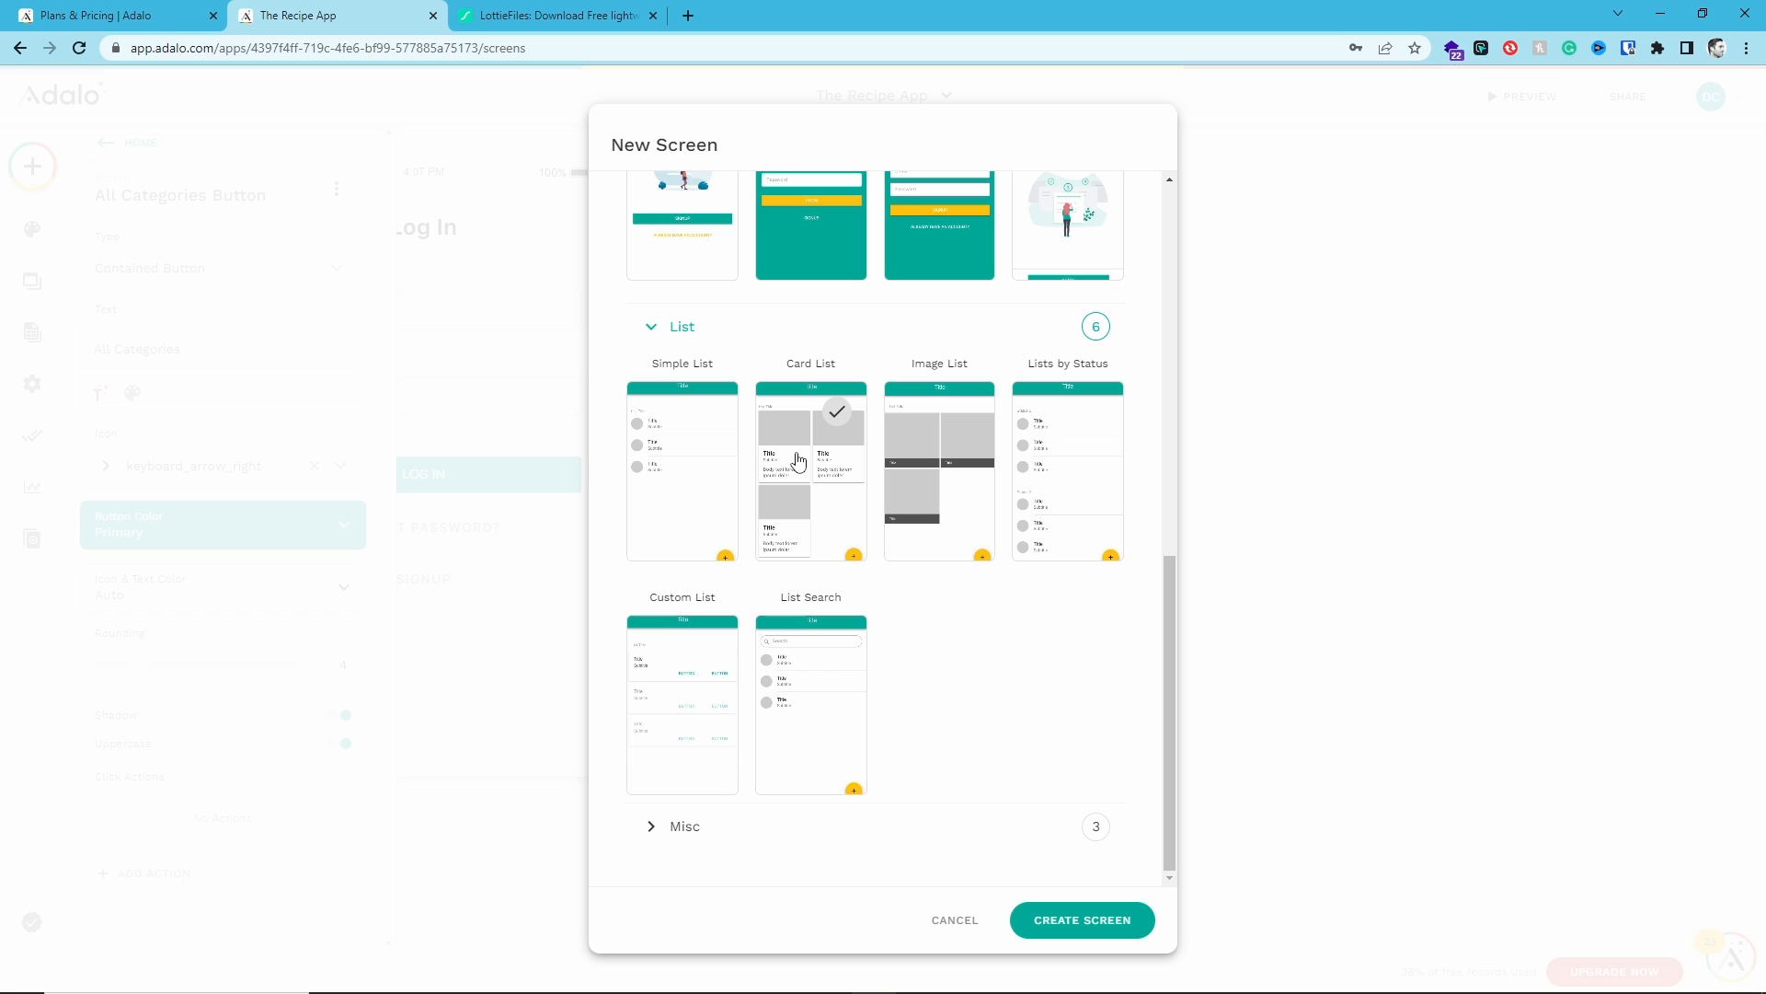
{"action": "left_click", "coordinate": [831, 421]}
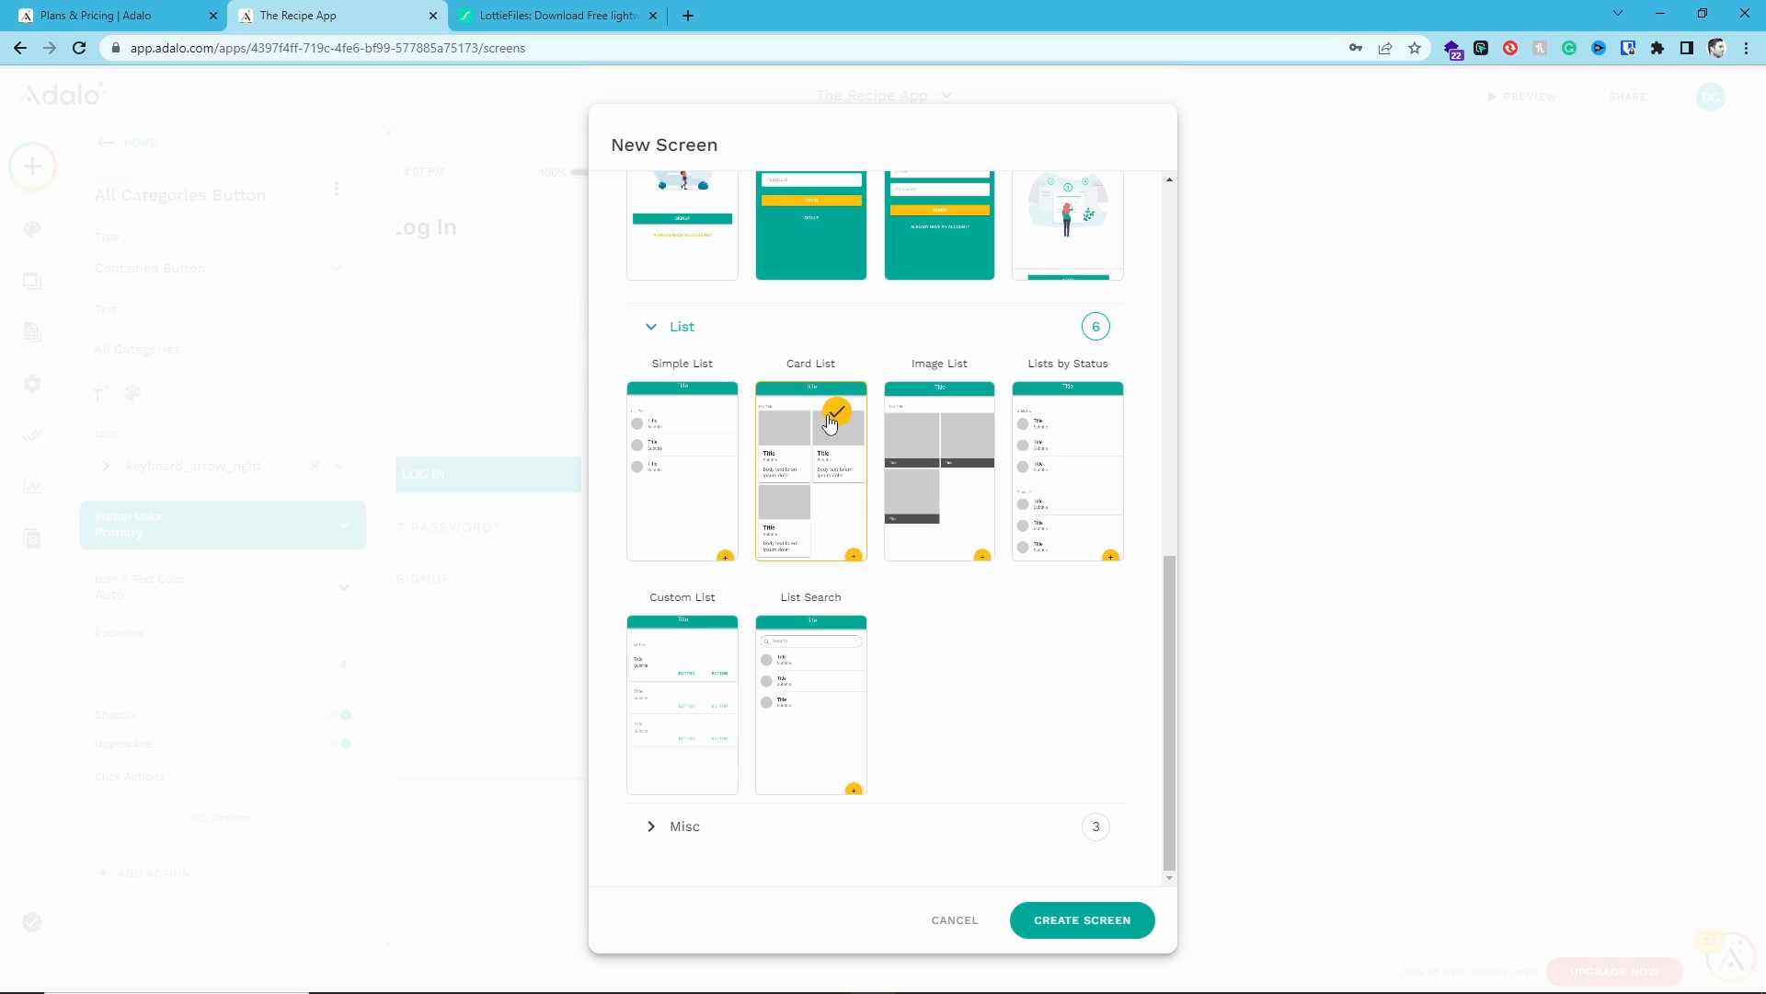
{"action": "scroll", "coordinate": [831, 421], "scroll_direction": "up", "scroll_amount": 10}
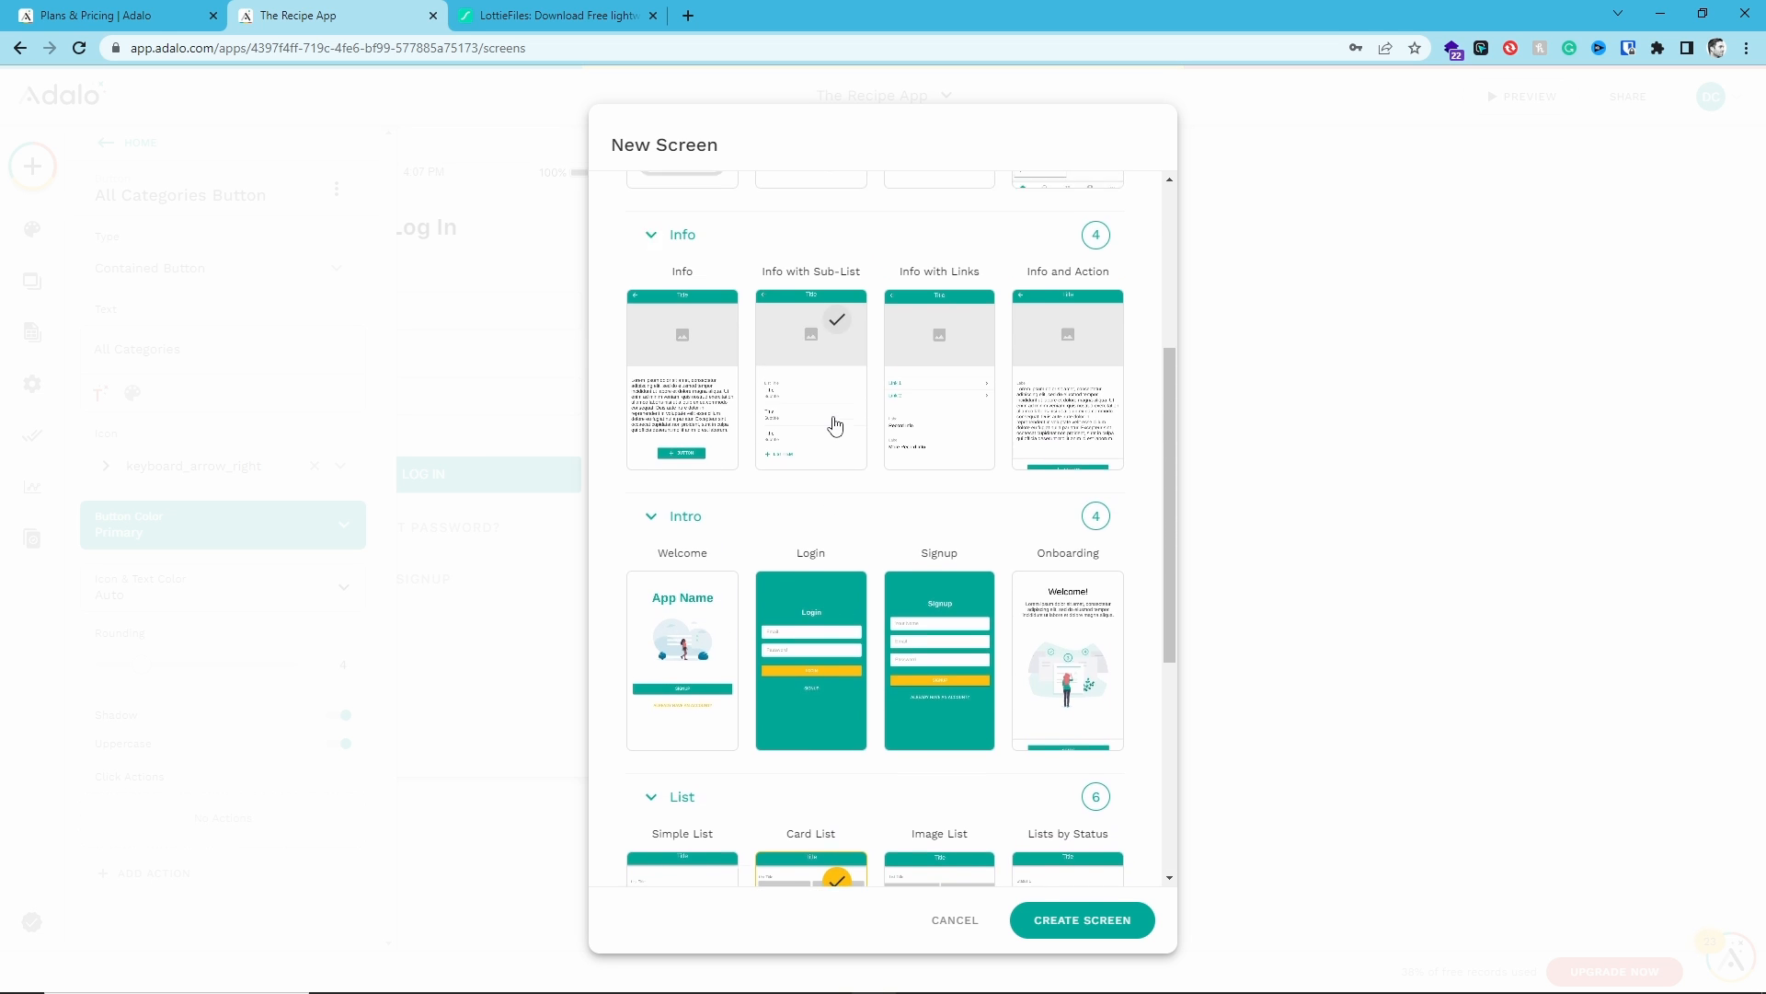
{"action": "left_click", "coordinate": [790, 252]}
{"action": "type", "text": "All Categories"}
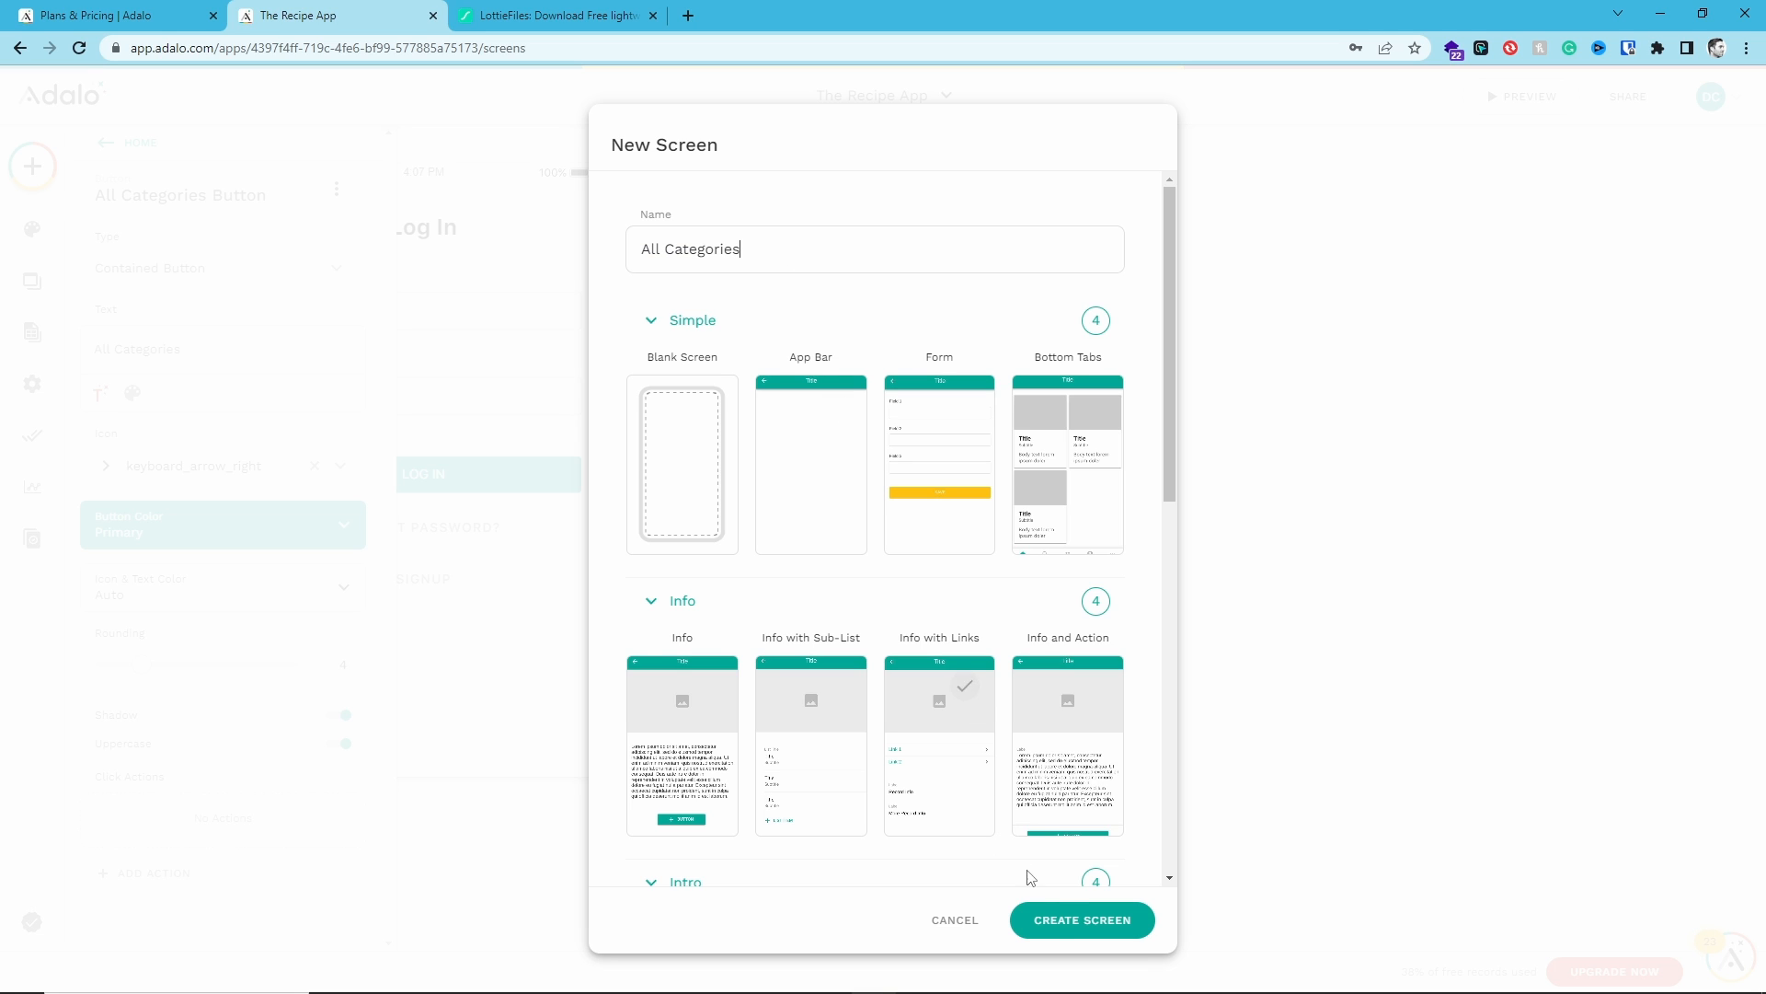
{"action": "left_click", "coordinate": [1063, 921]}
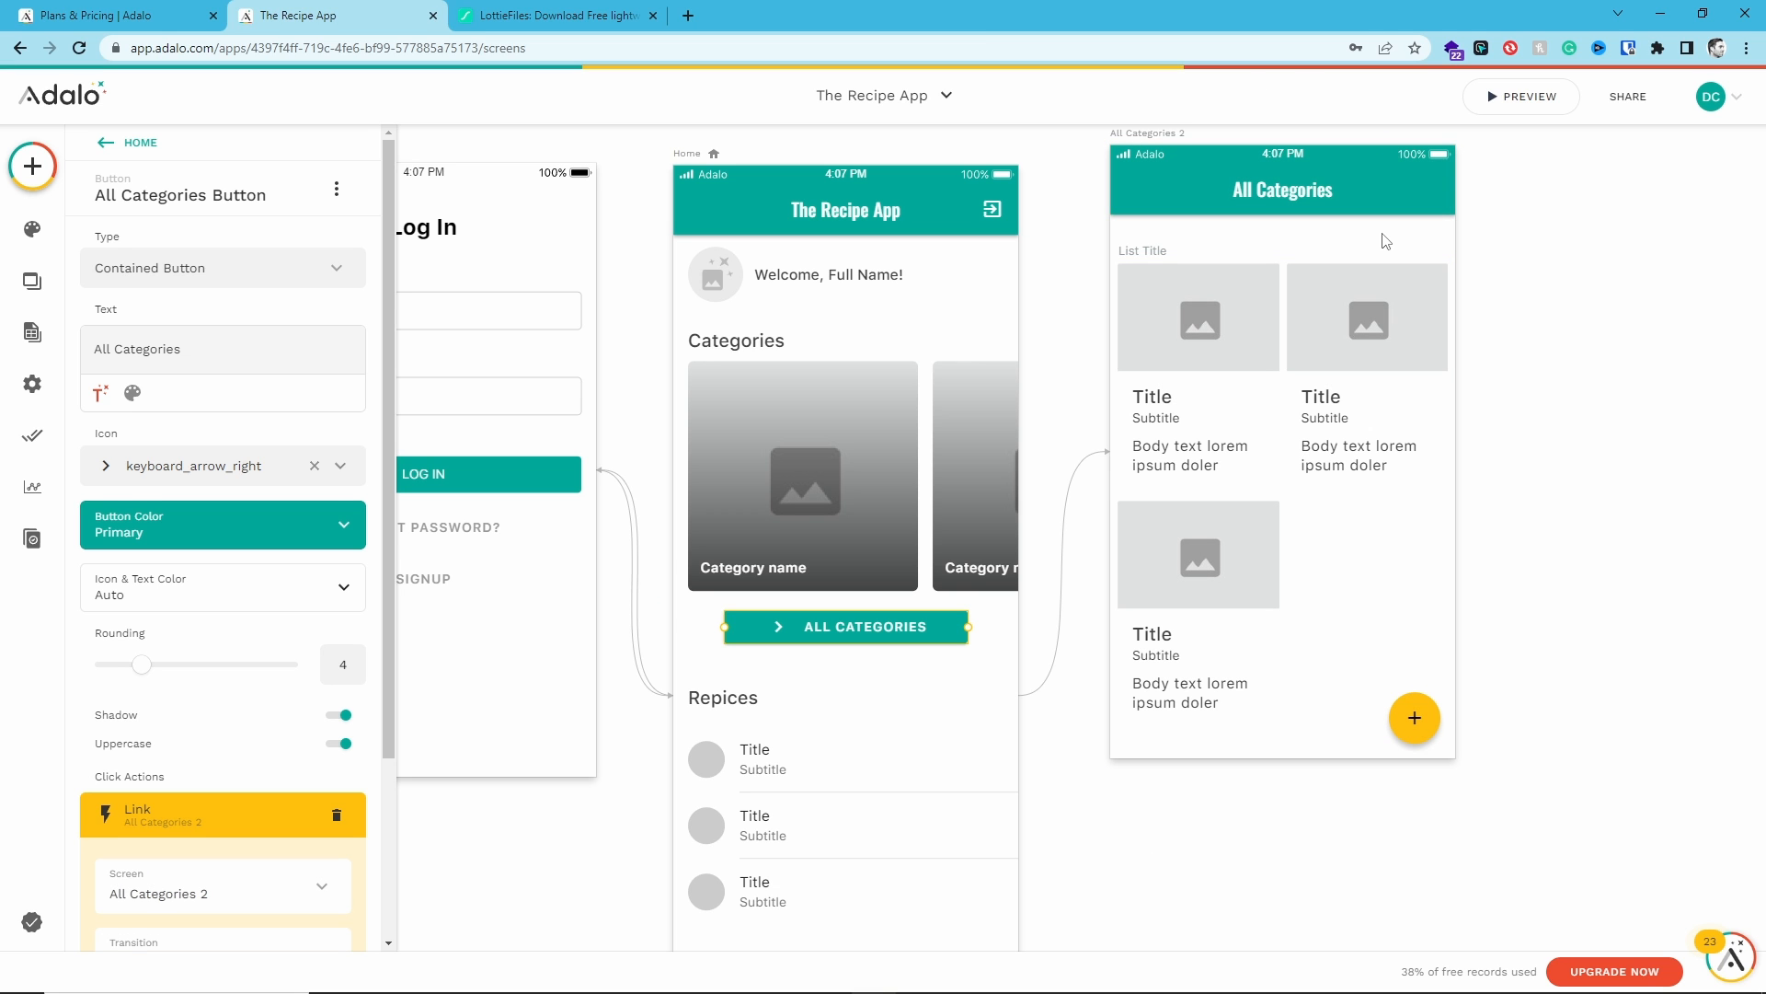
- Enable the left back-arrow icon on the All Categories app bar, keeping its Link action set to Back
{"action": "left_click", "coordinate": [1262, 193]}
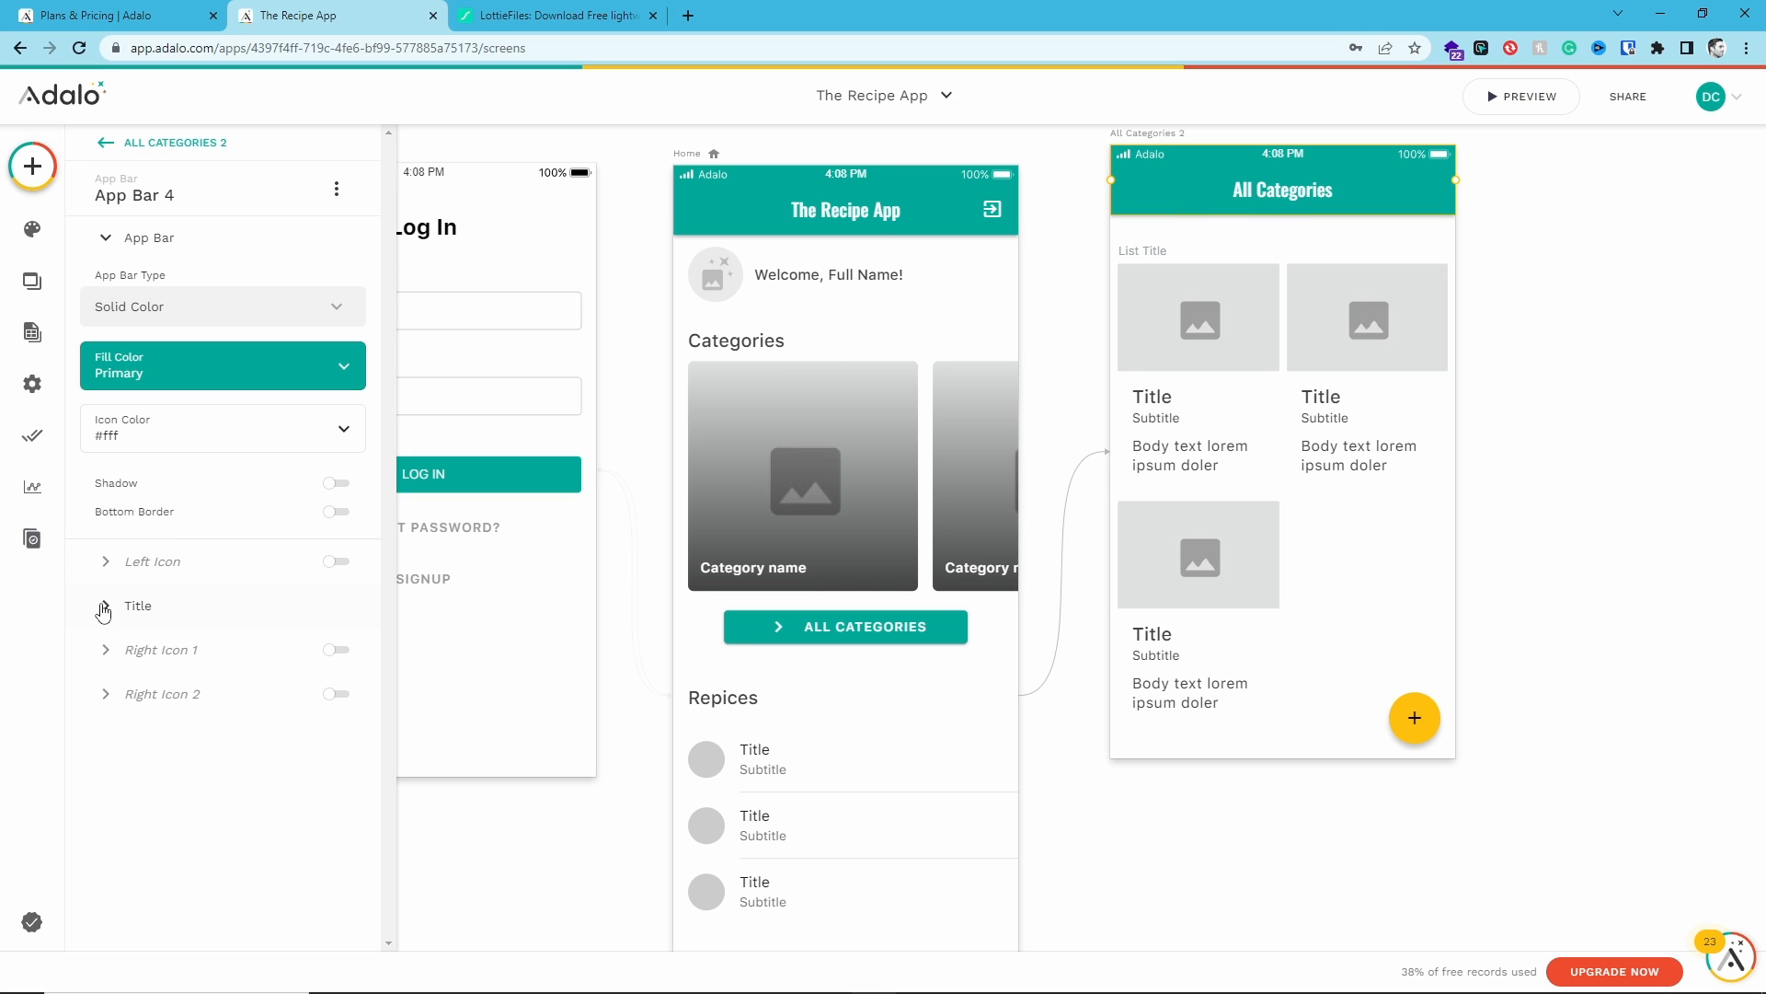
{"action": "left_click", "coordinate": [343, 564]}
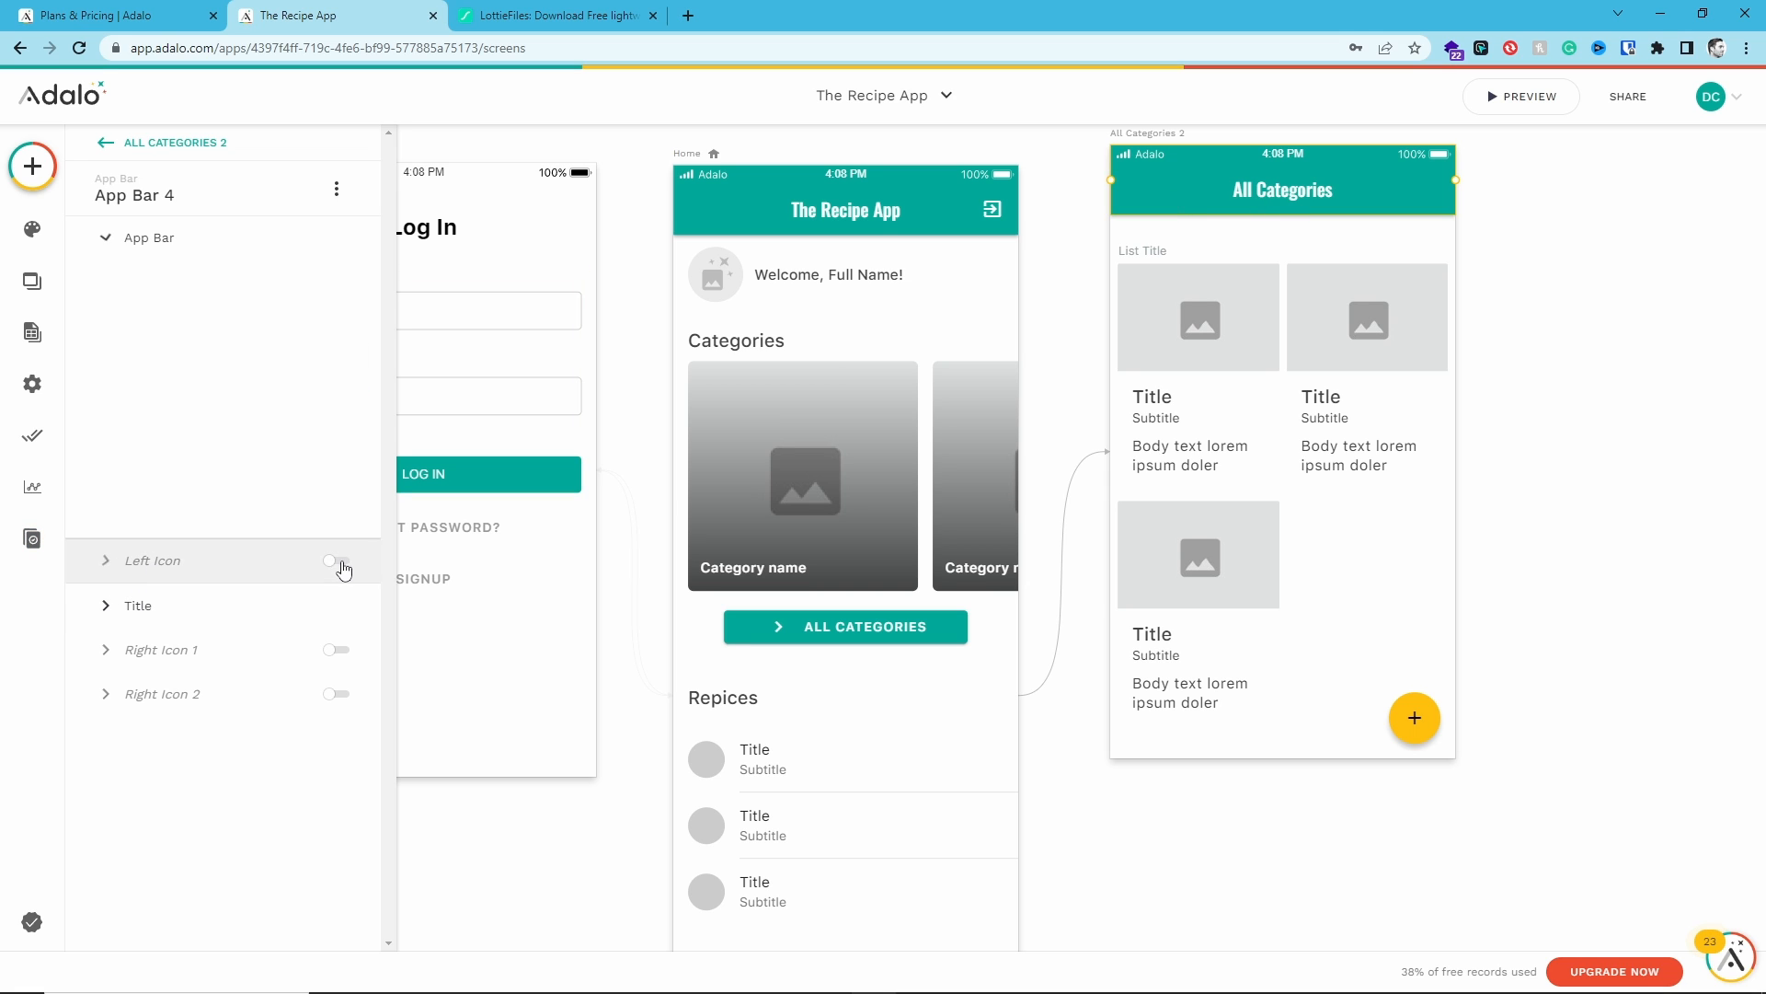
{"action": "left_click", "coordinate": [343, 284]}
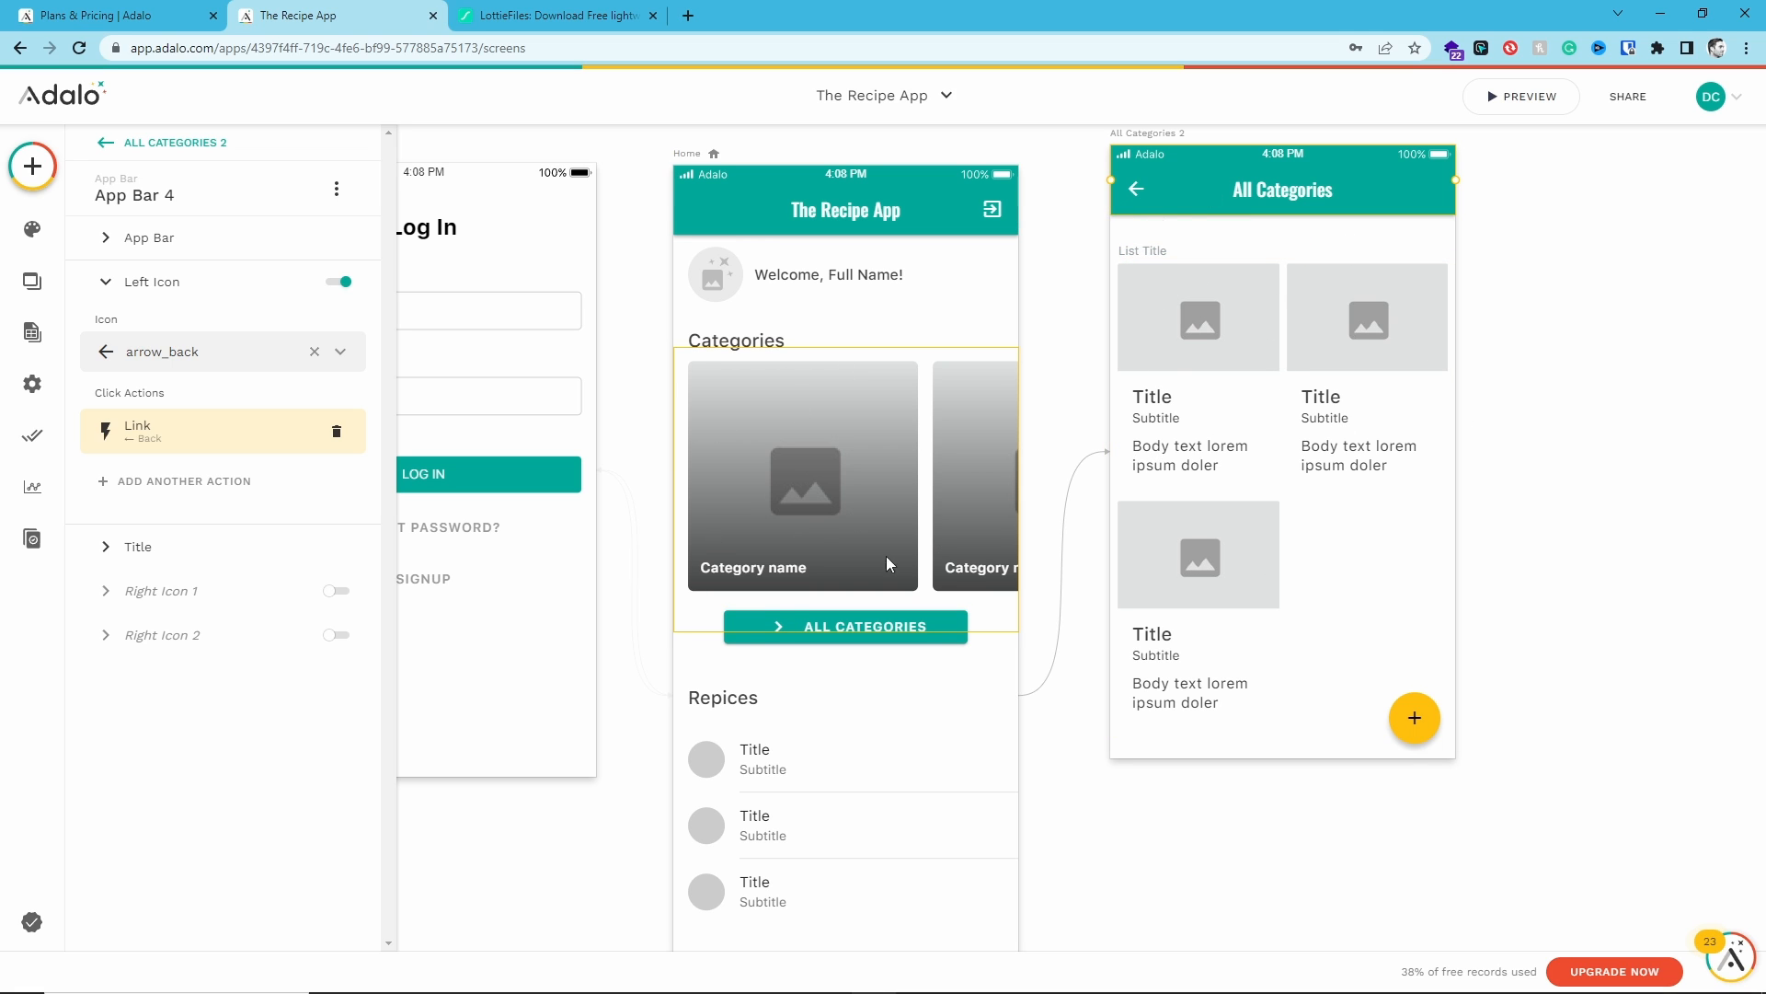
{"action": "left_click", "coordinate": [172, 449]}
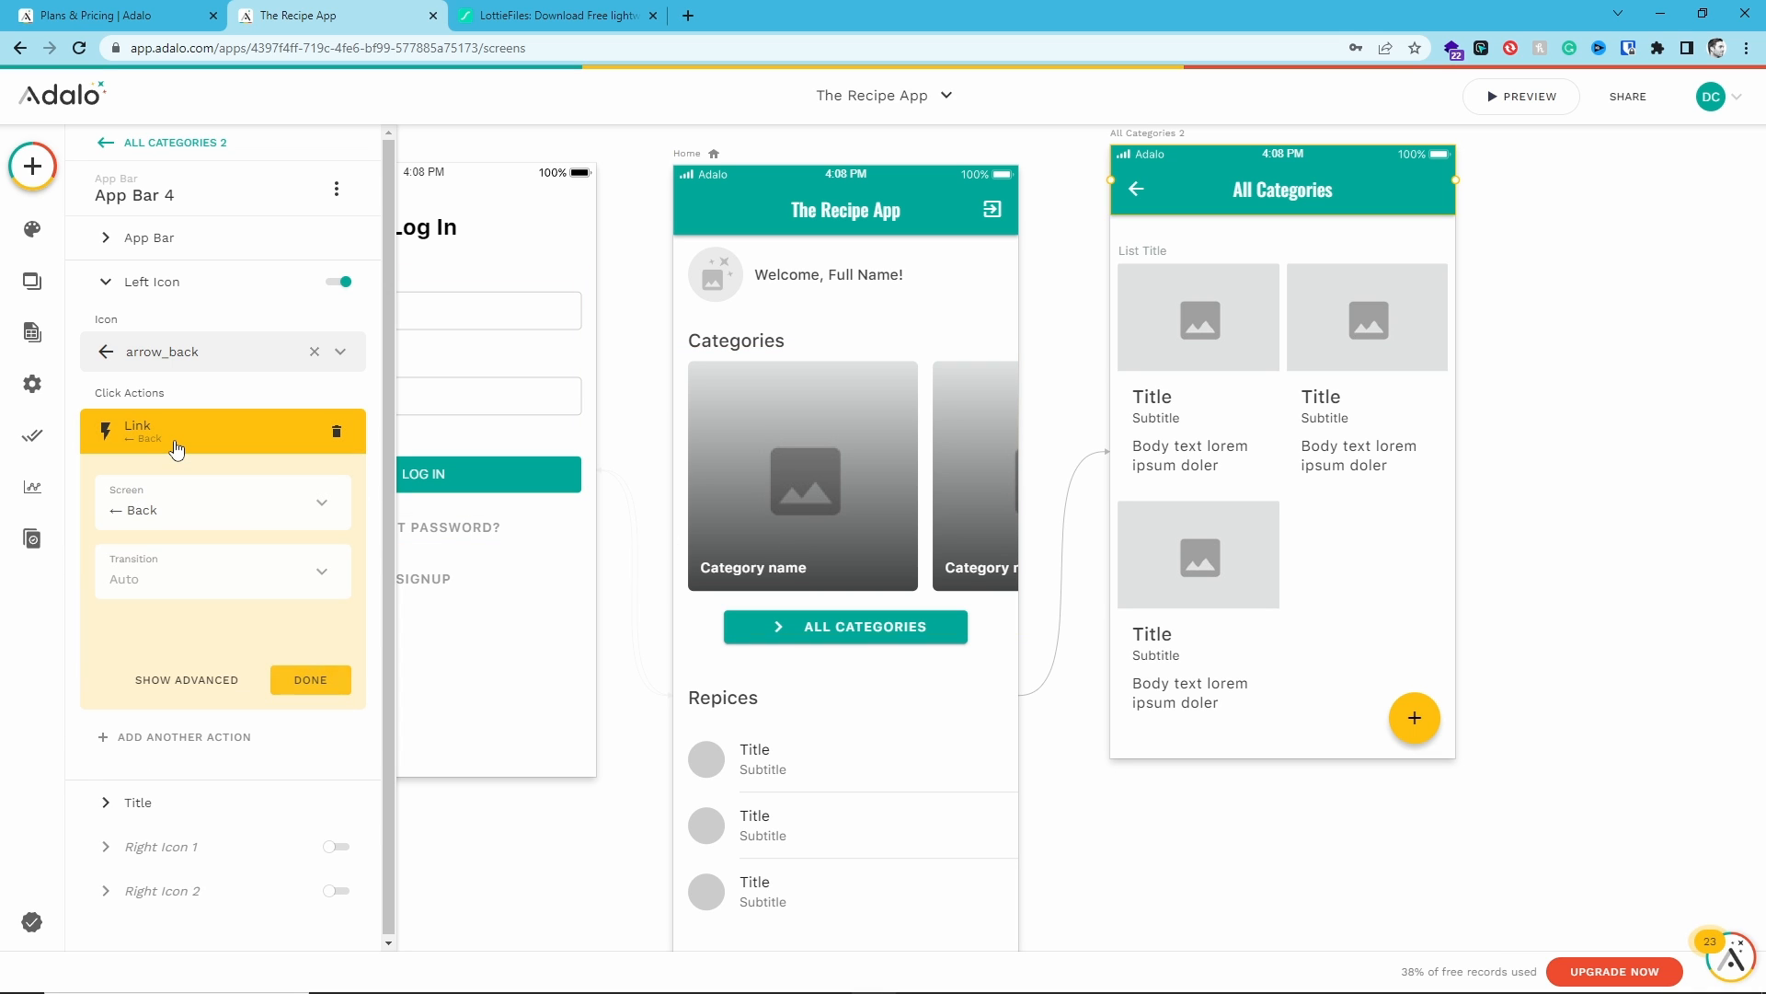
{"action": "left_click", "coordinate": [179, 512]}
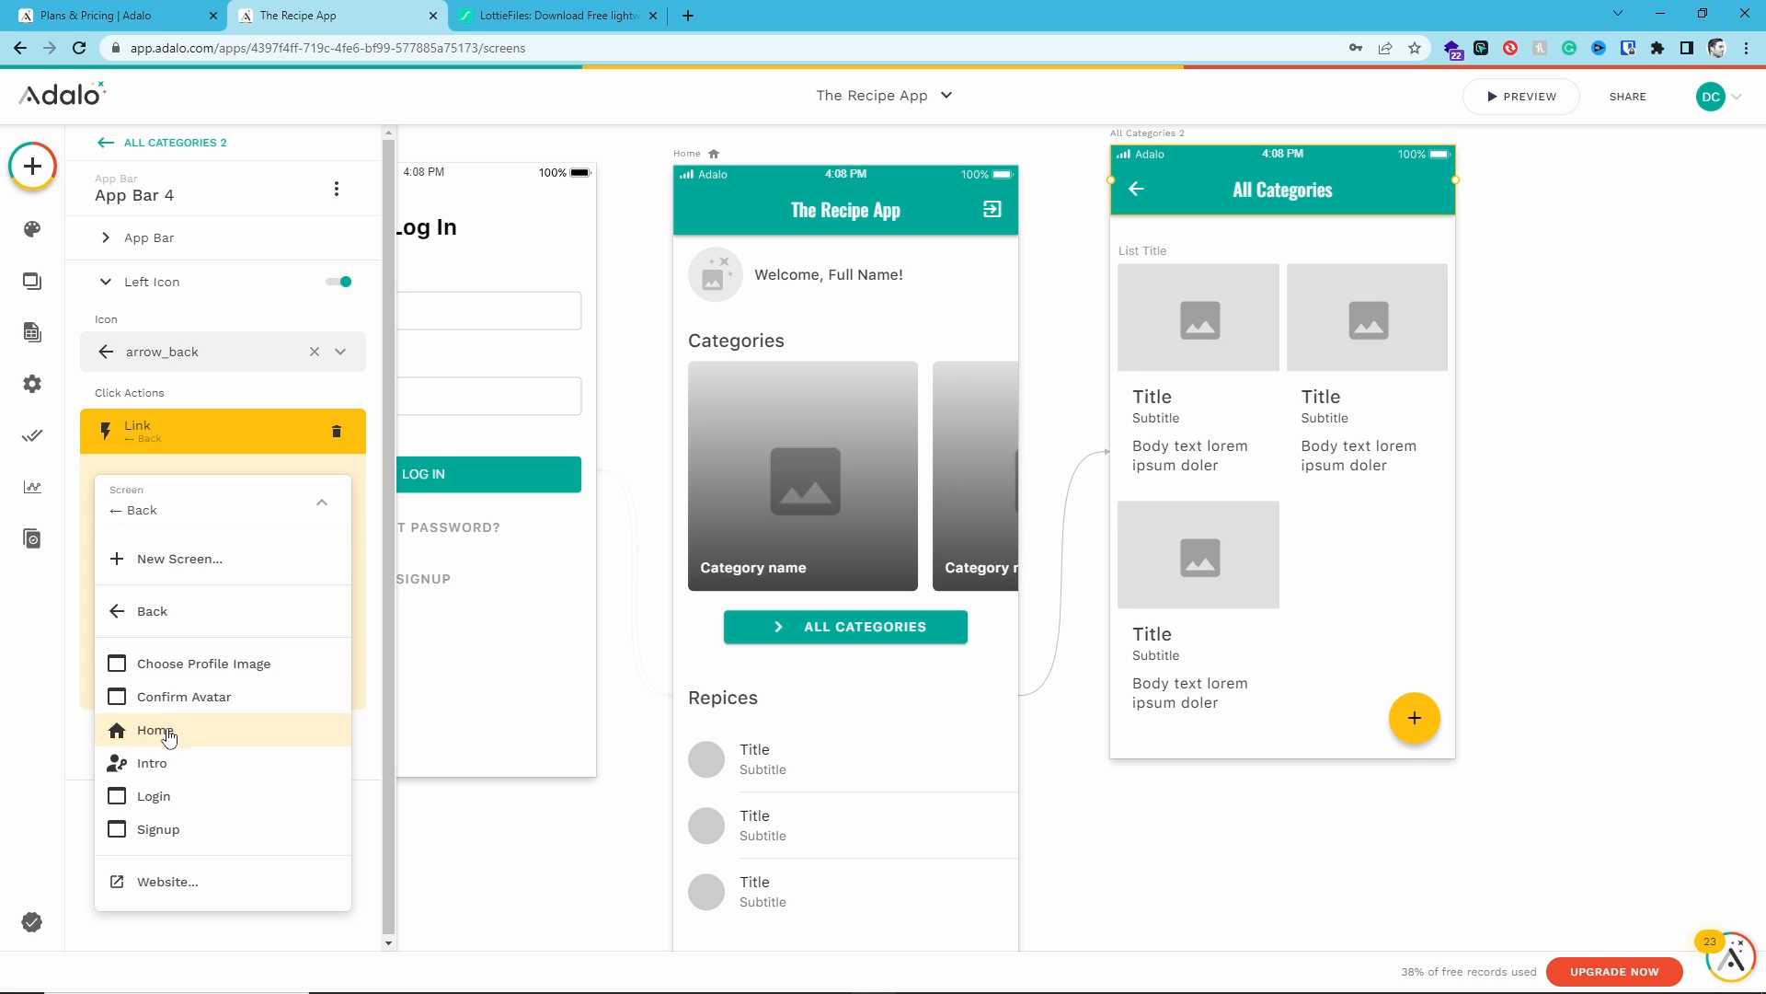
{"action": "left_click", "coordinate": [154, 501]}
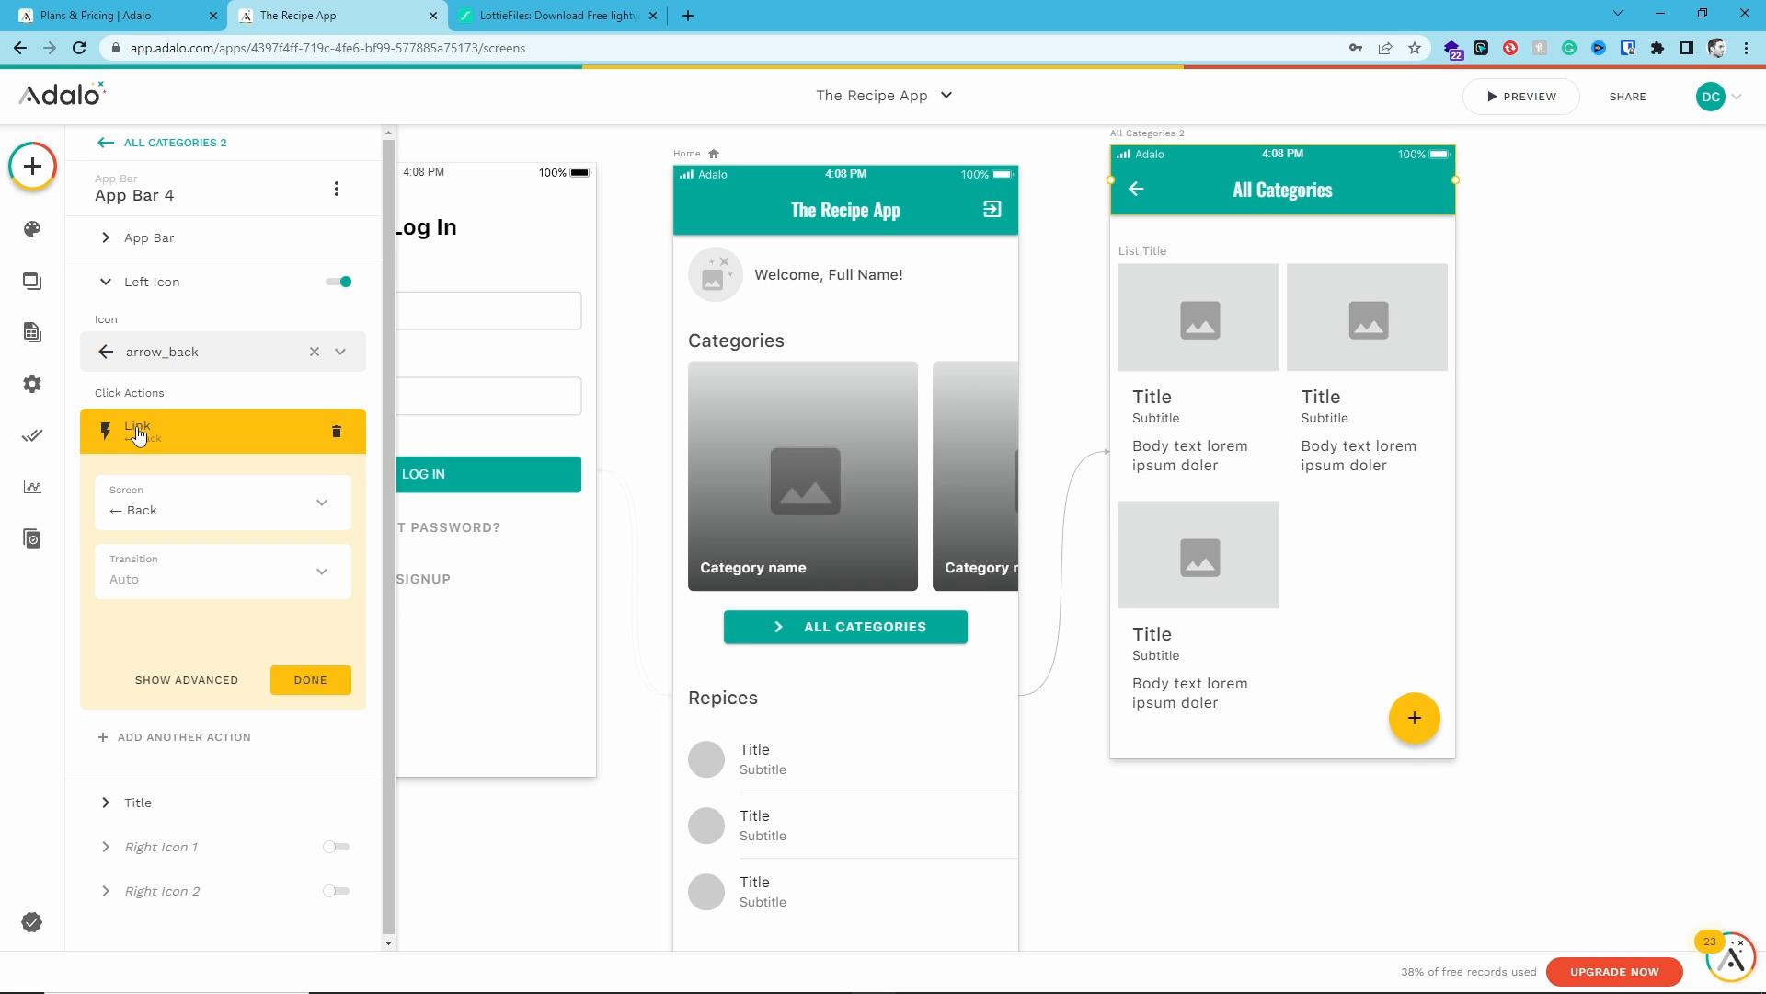
{"action": "left_click", "coordinate": [311, 681]}
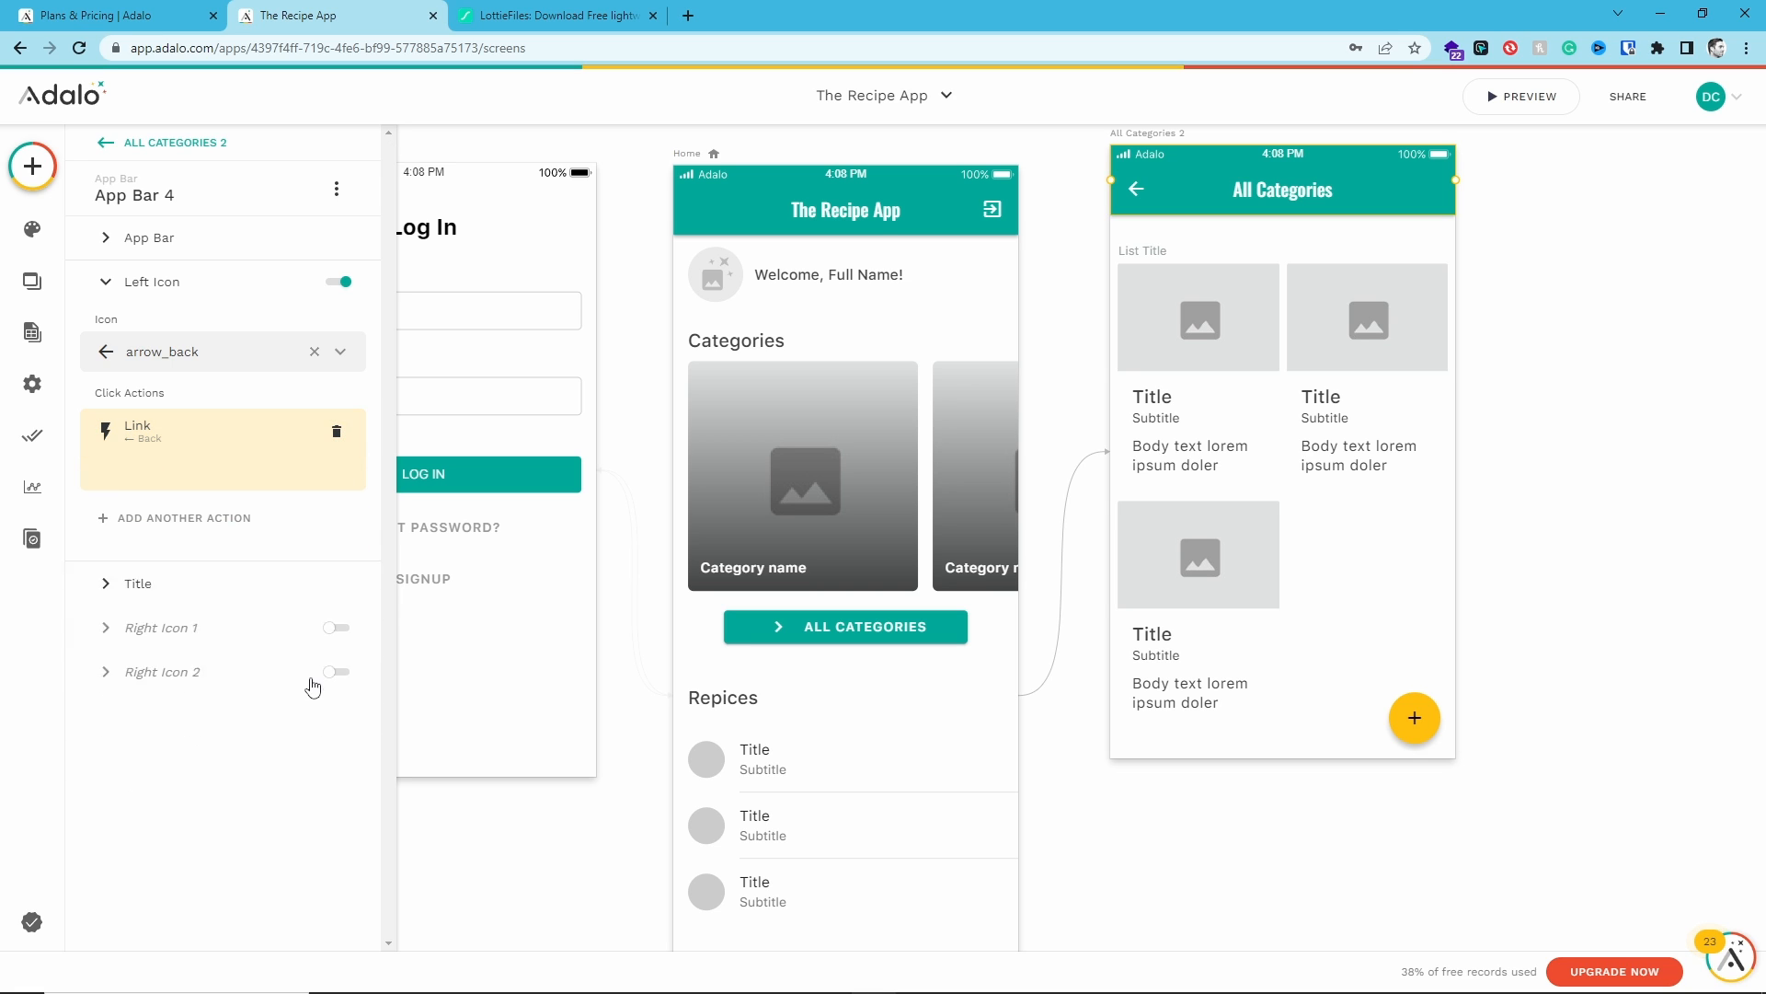
- Delete the List Title text from the All Categories screen
{"action": "left_click", "coordinate": [1146, 254]}
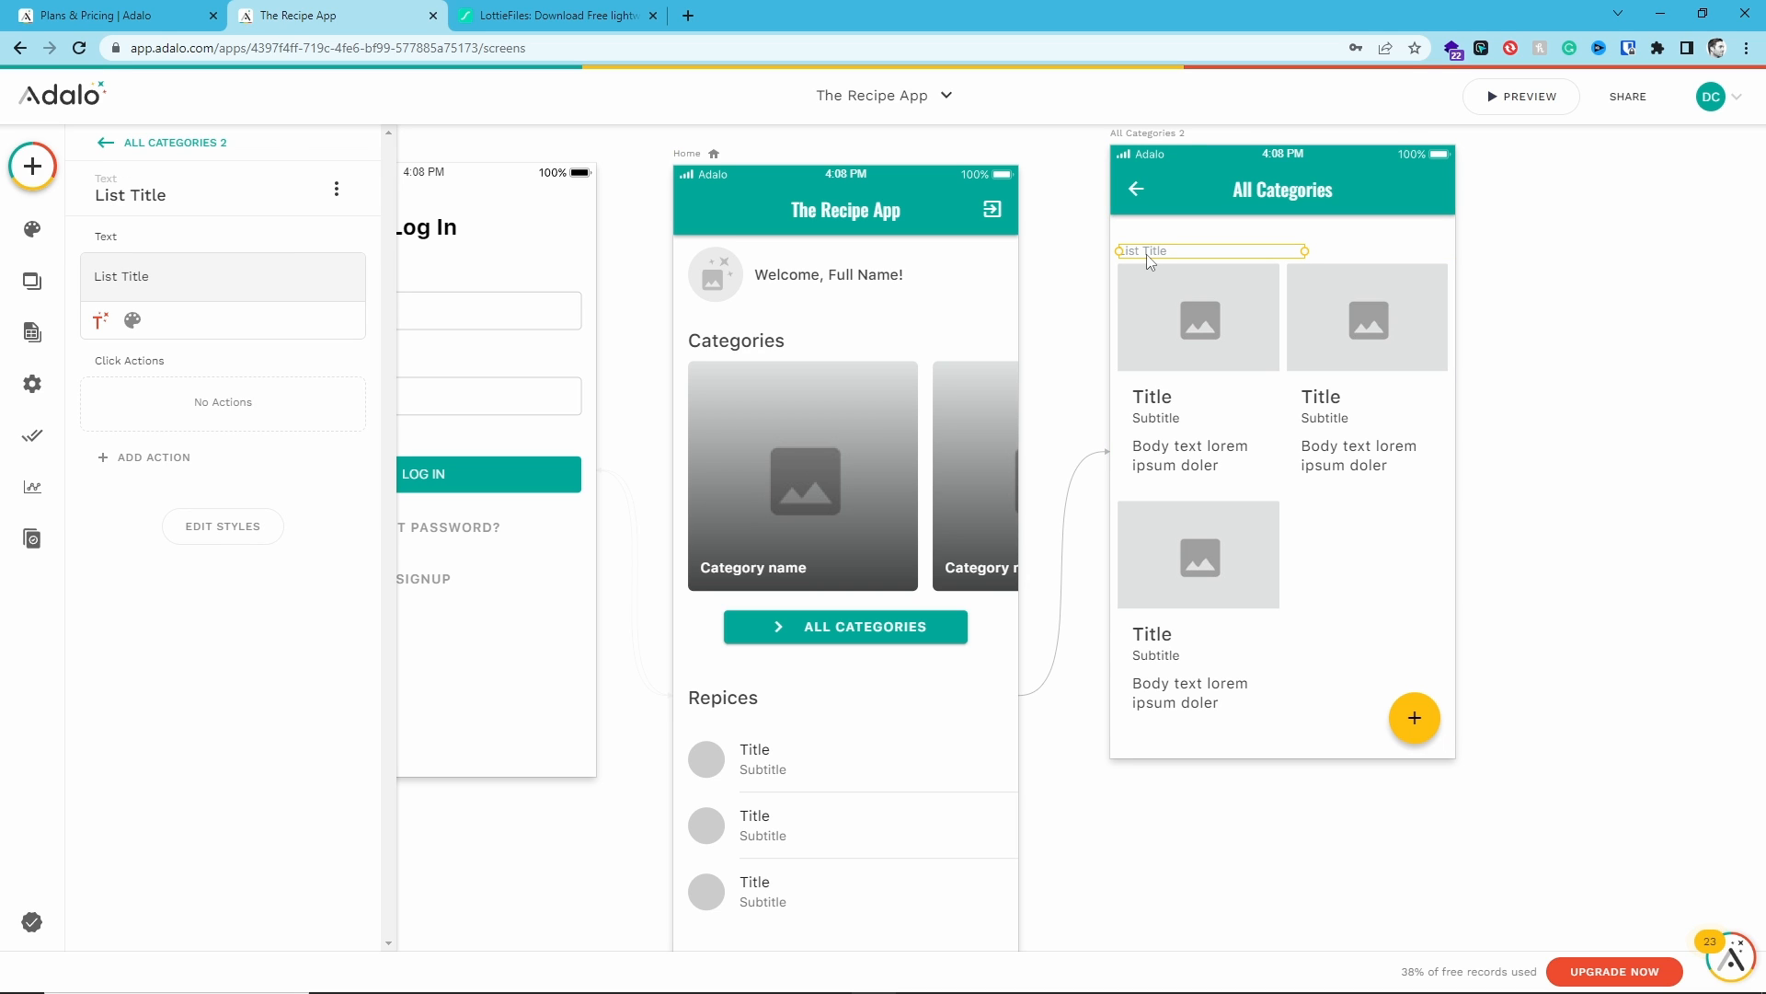
{"action": "key", "text": "Delete"}
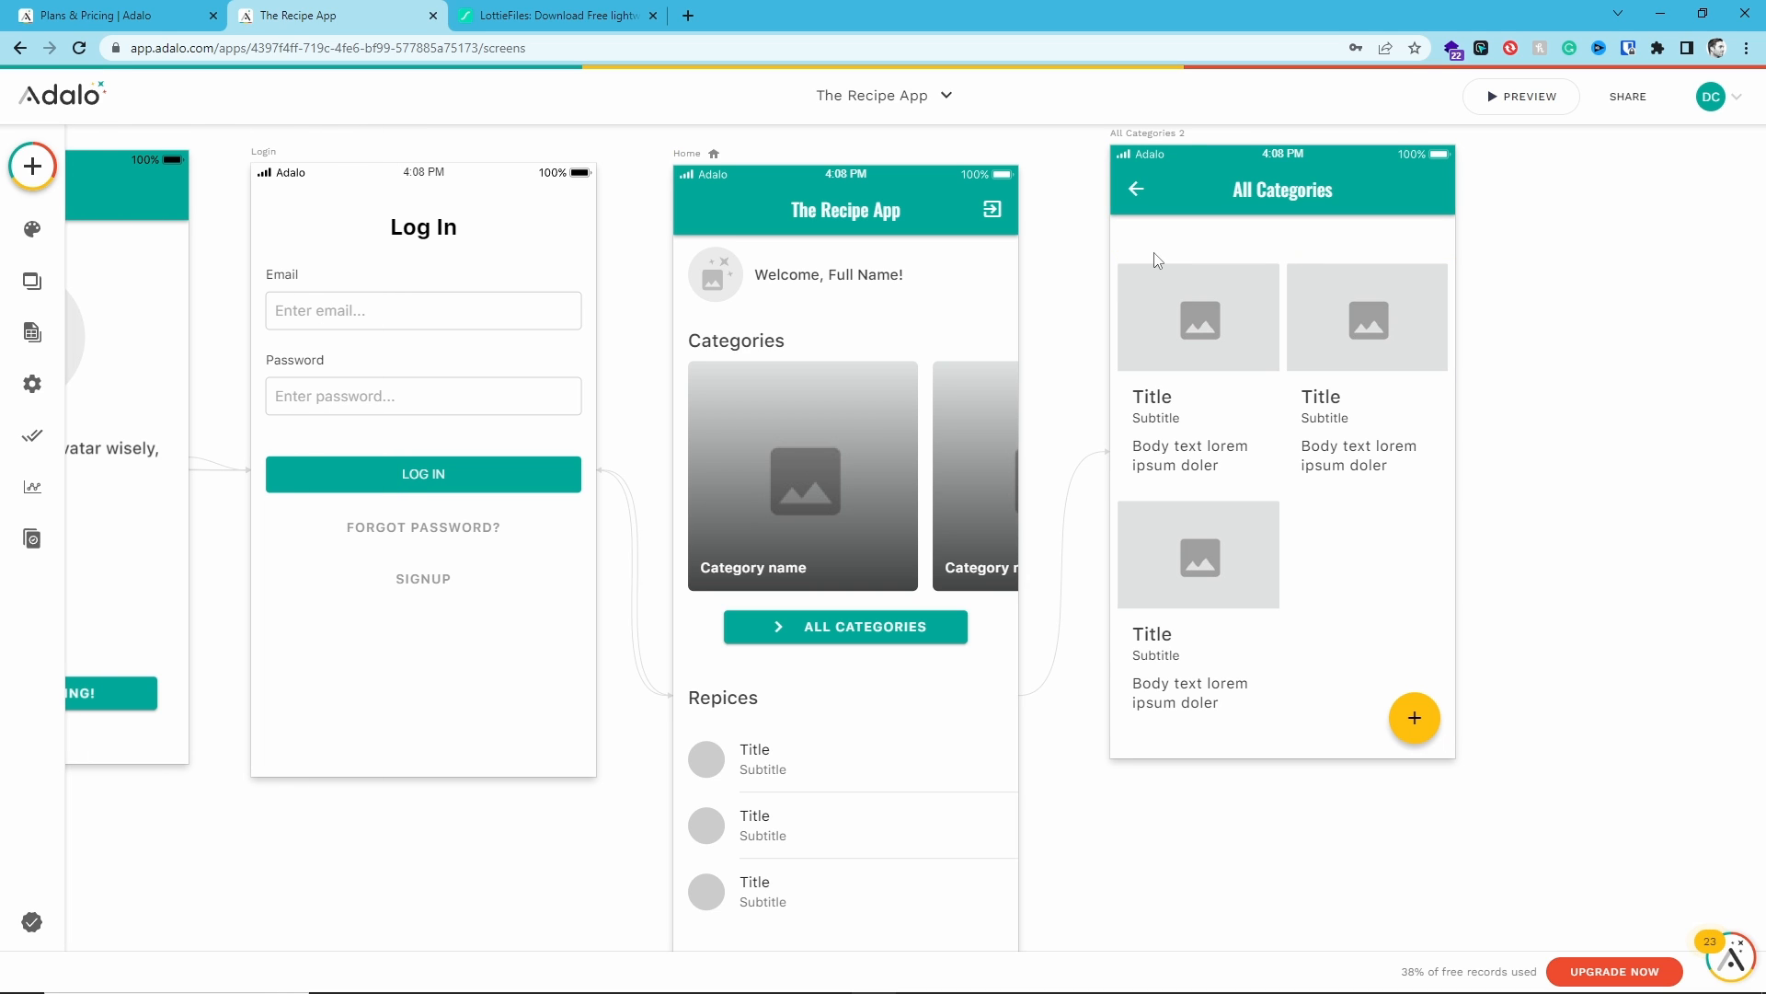
- Set the All Categories card list to show items from the Categories collection
{"action": "left_click", "coordinate": [1254, 280]}
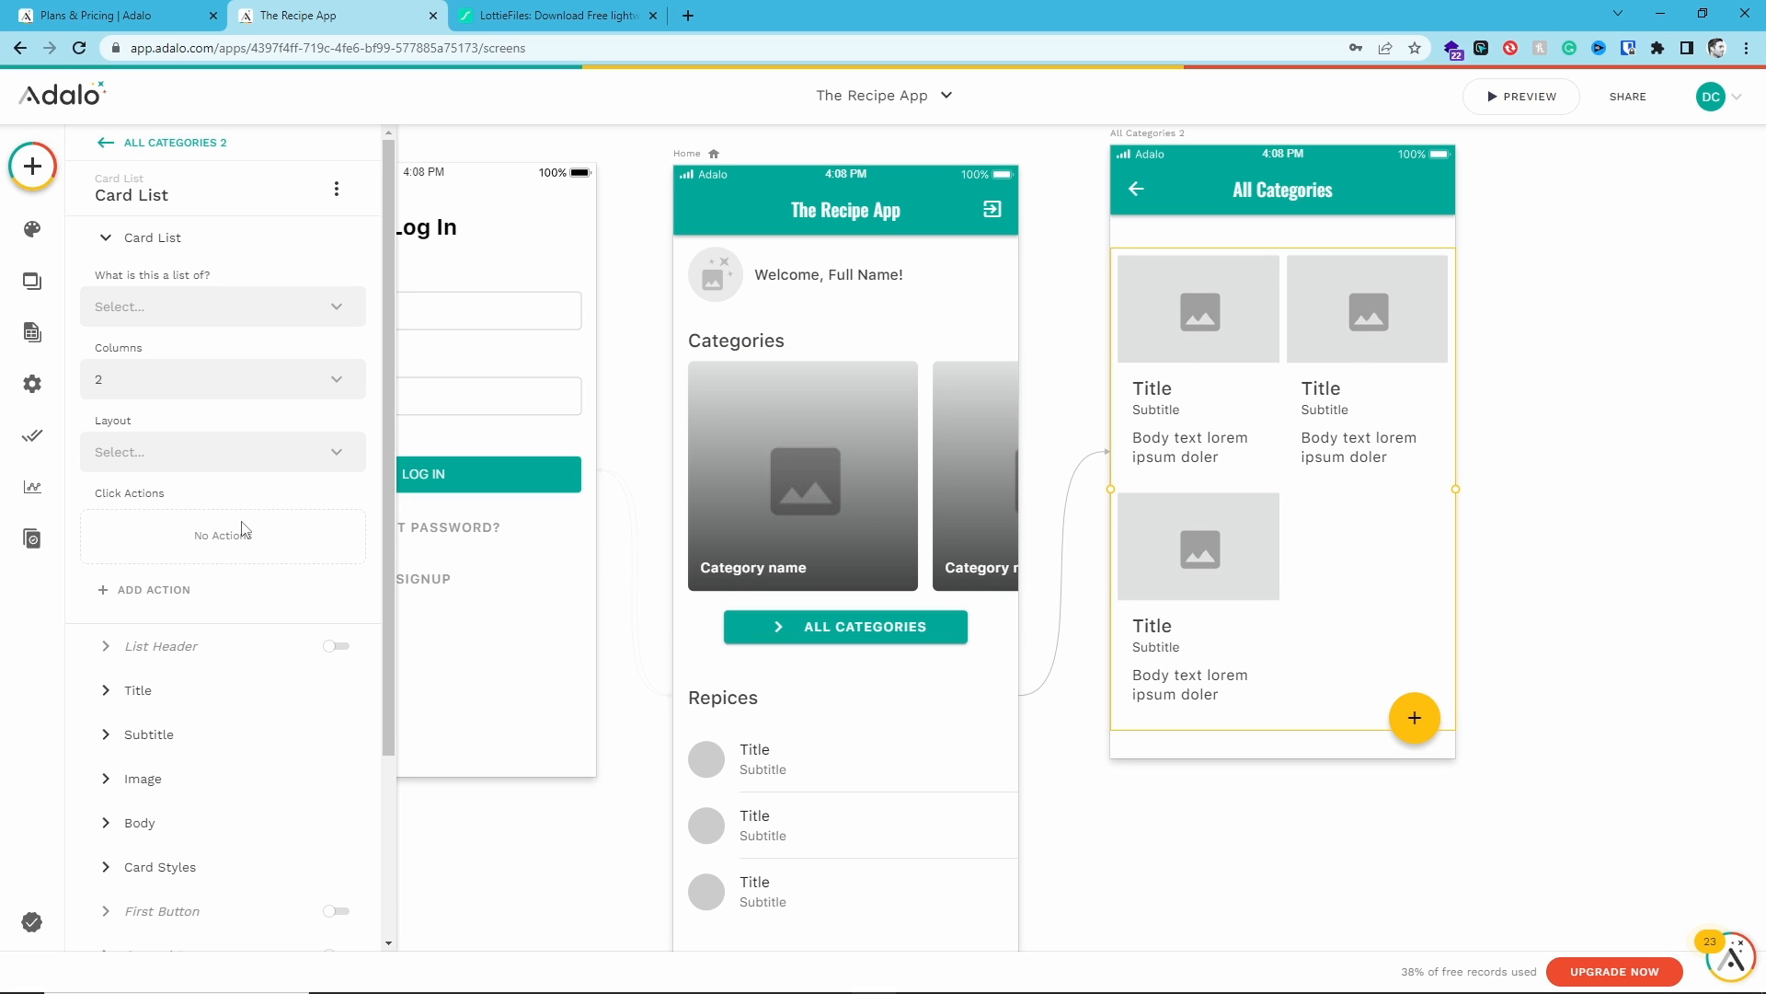
{"action": "scroll", "coordinate": [244, 529], "scroll_direction": "down", "scroll_amount": 1}
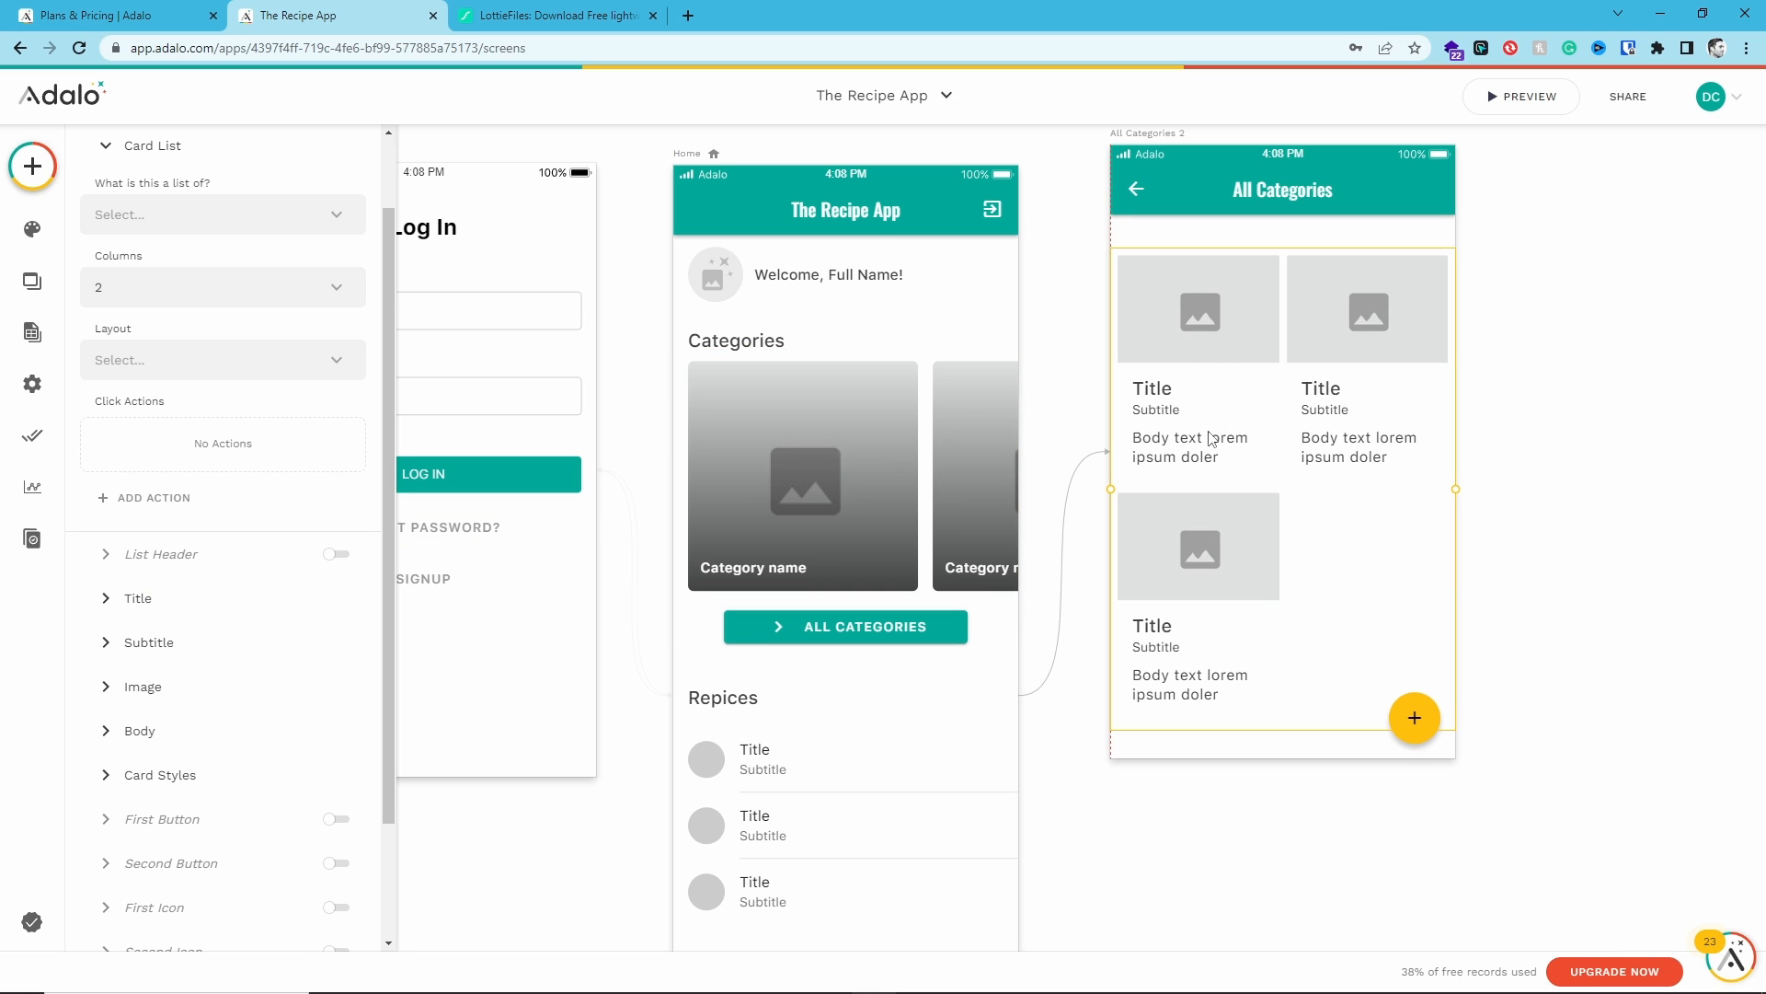
{"action": "left_click", "coordinate": [157, 608]}
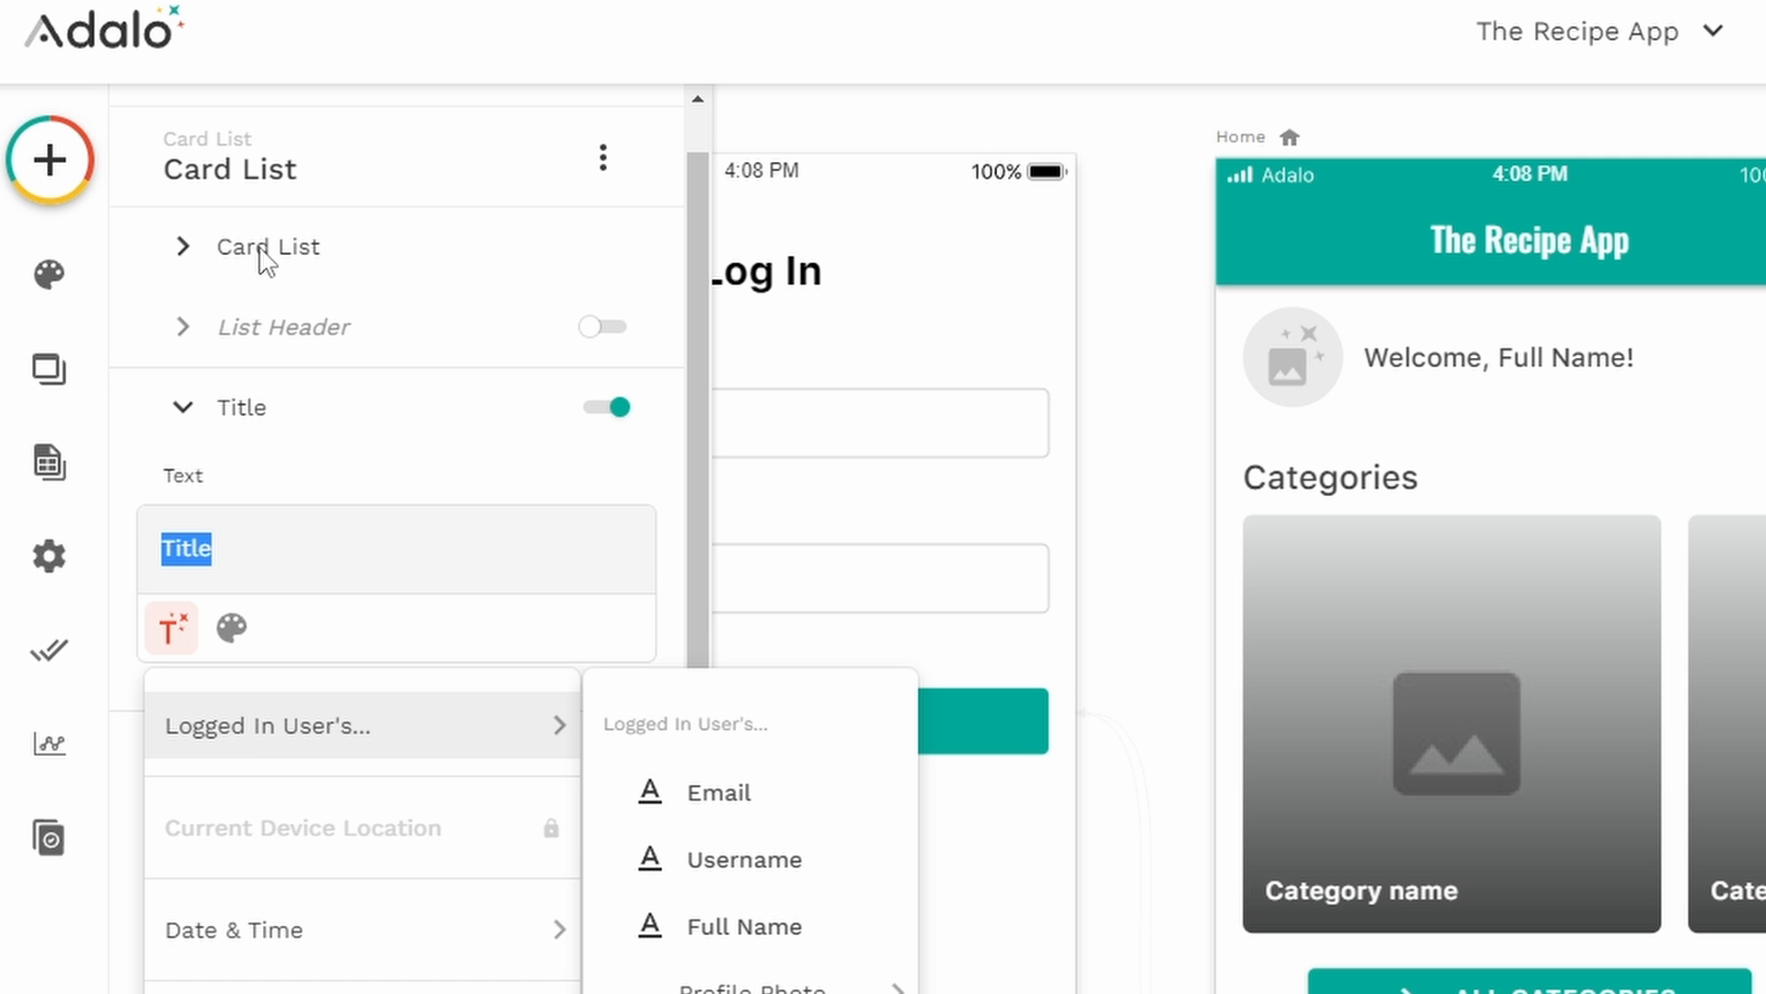
{"action": "left_click", "coordinate": [149, 215]}
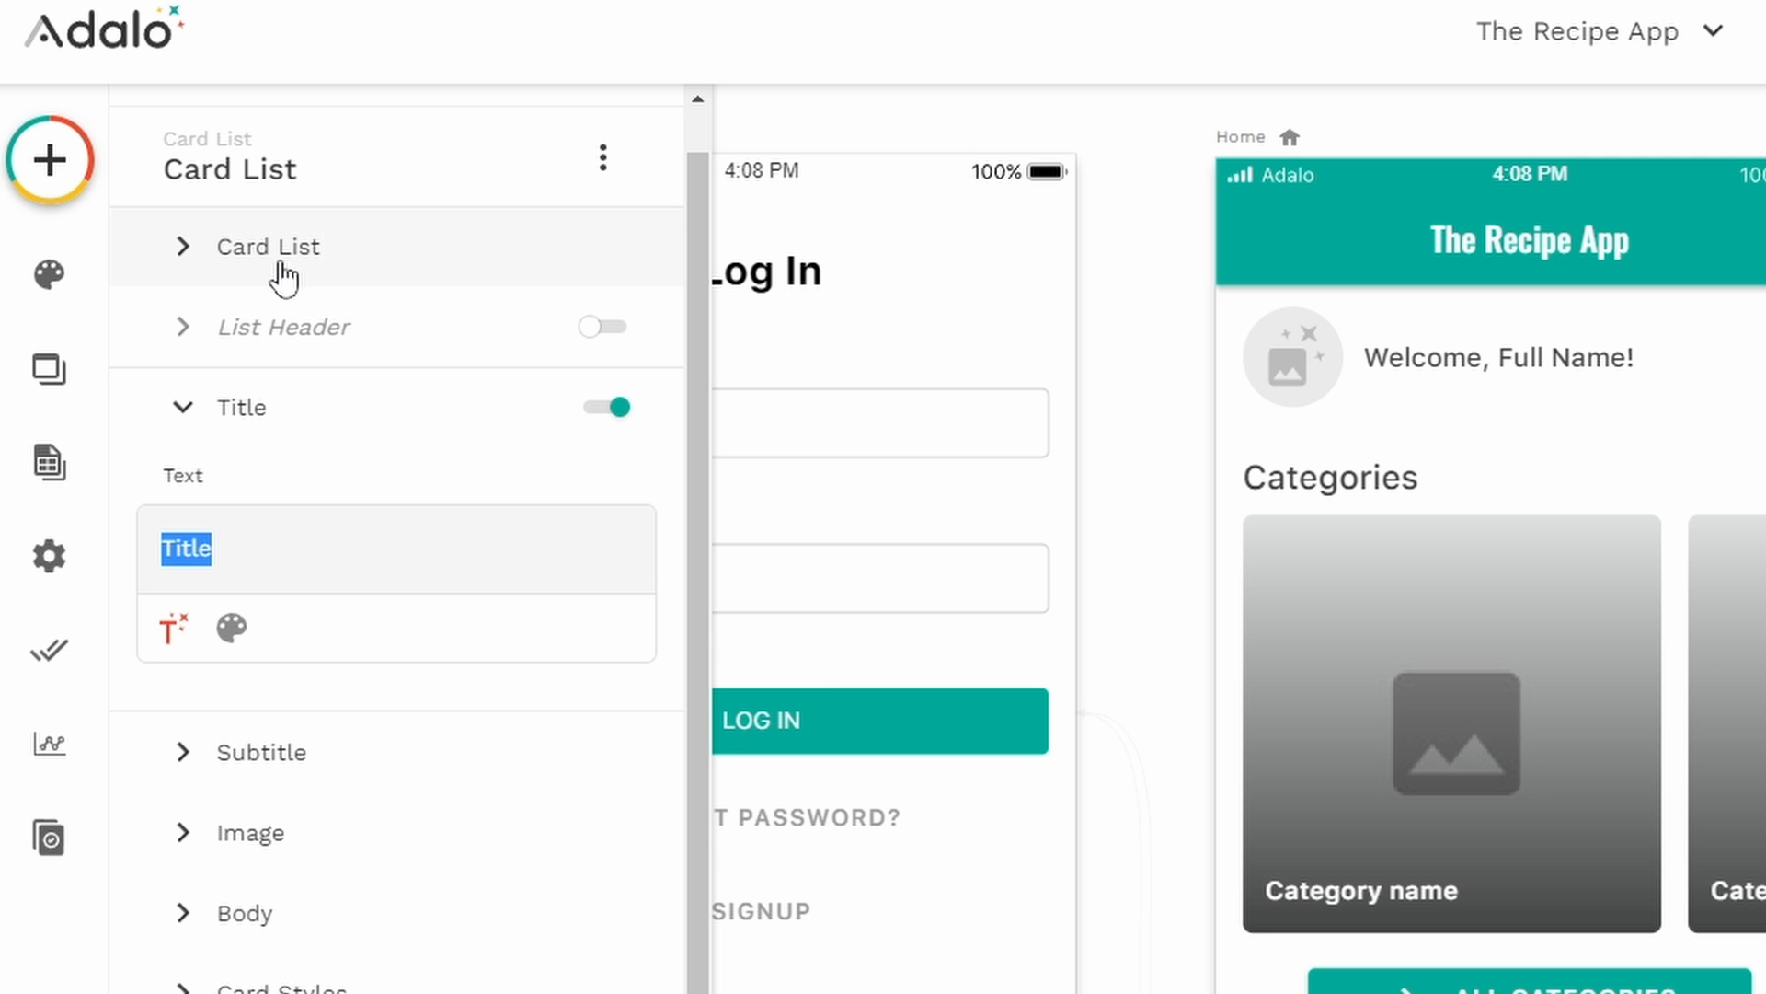
{"action": "left_click", "coordinate": [184, 250]}
{"action": "left_click", "coordinate": [391, 375]}
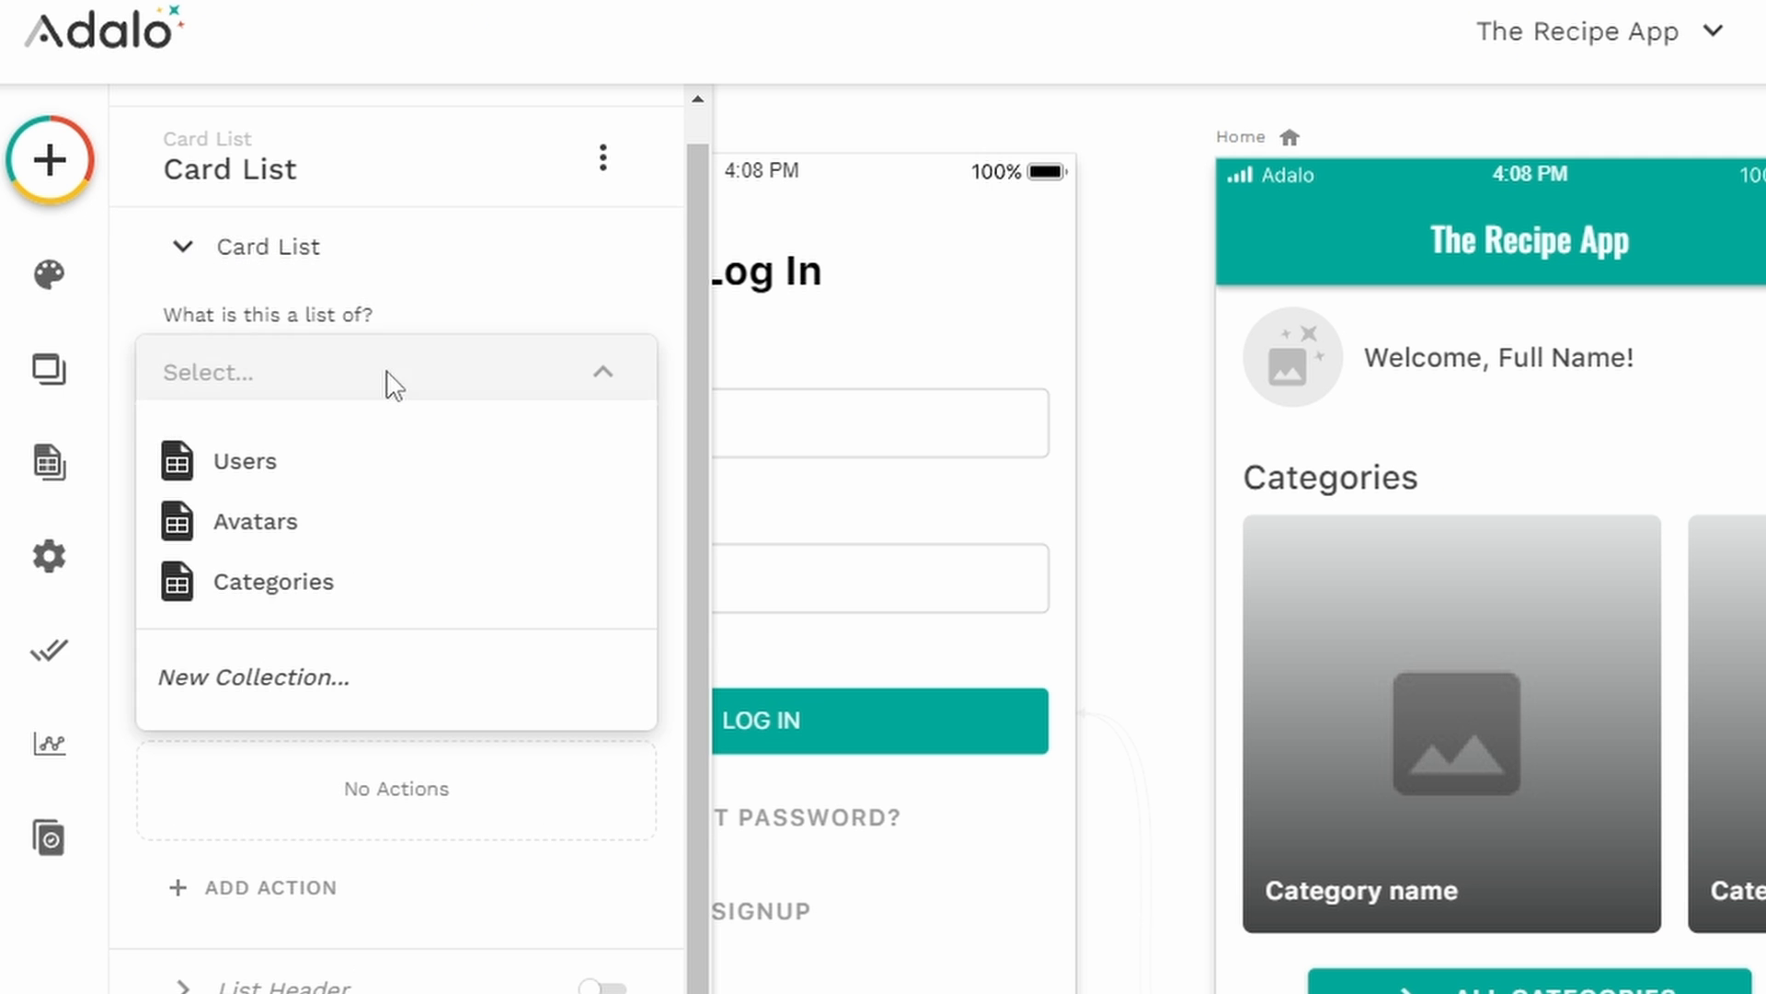
{"action": "left_click", "coordinate": [309, 585]}
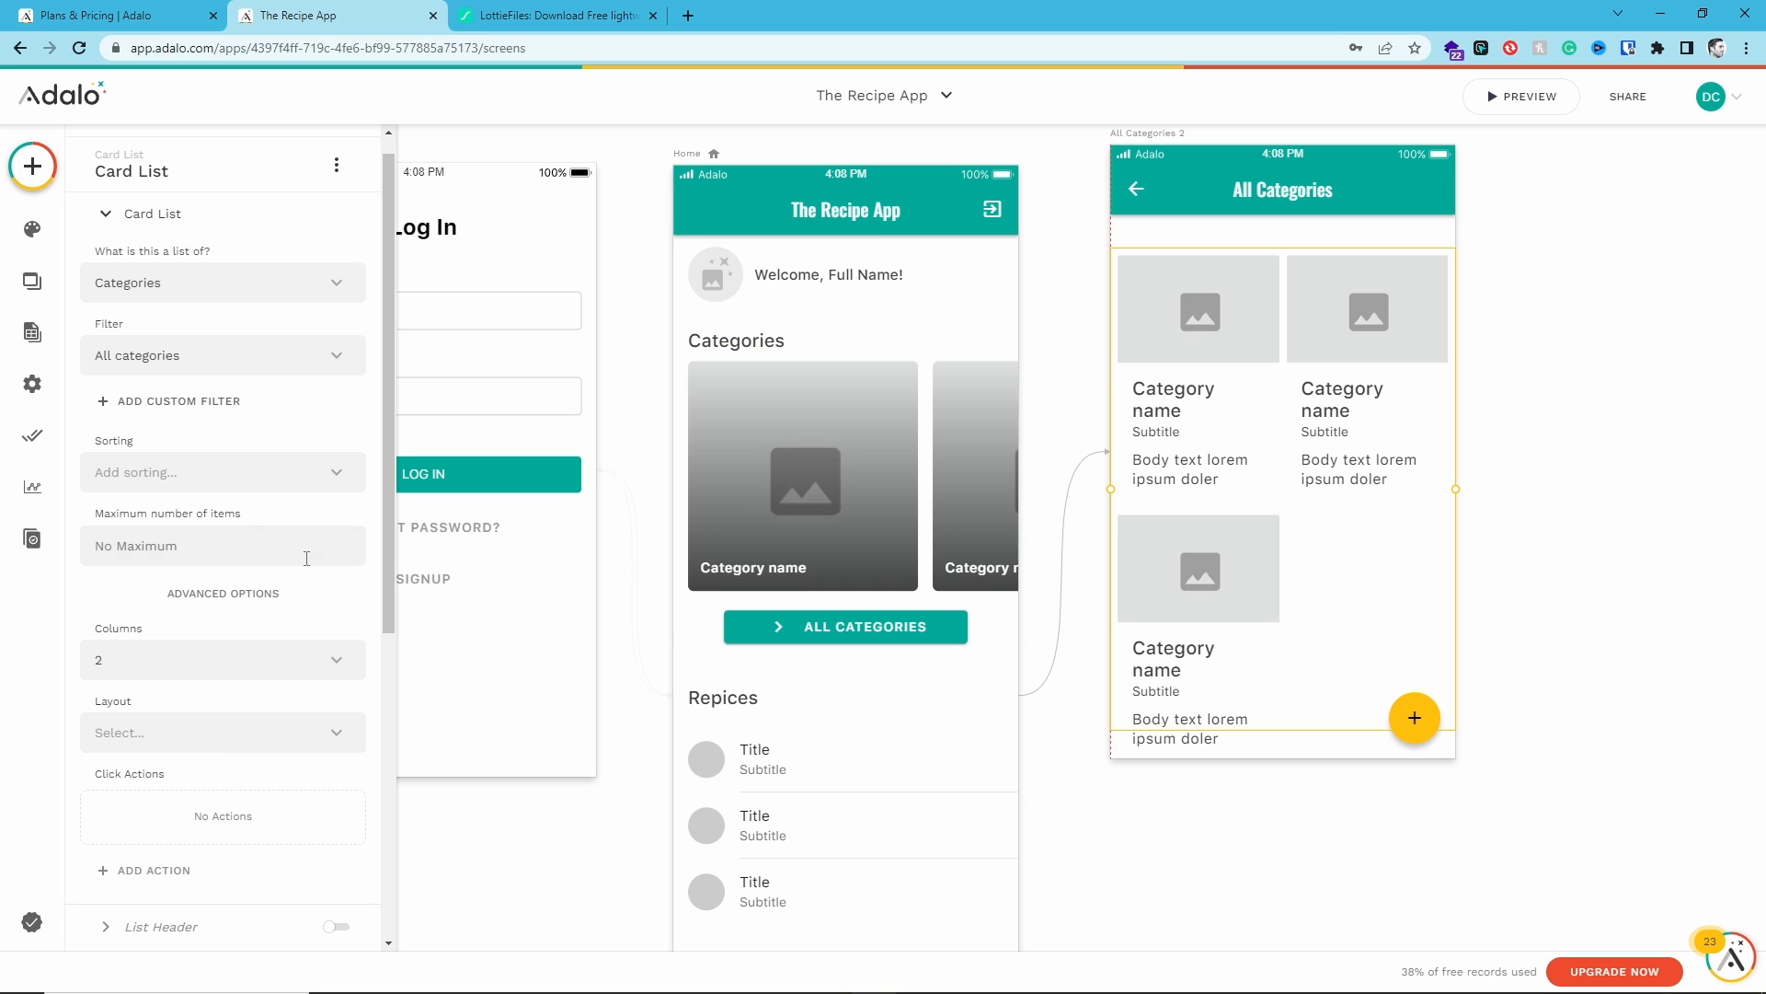
- Turn off the Subtitle and Body sections of the category cards
{"action": "scroll", "coordinate": [306, 559], "scroll_direction": "down", "scroll_amount": 4}
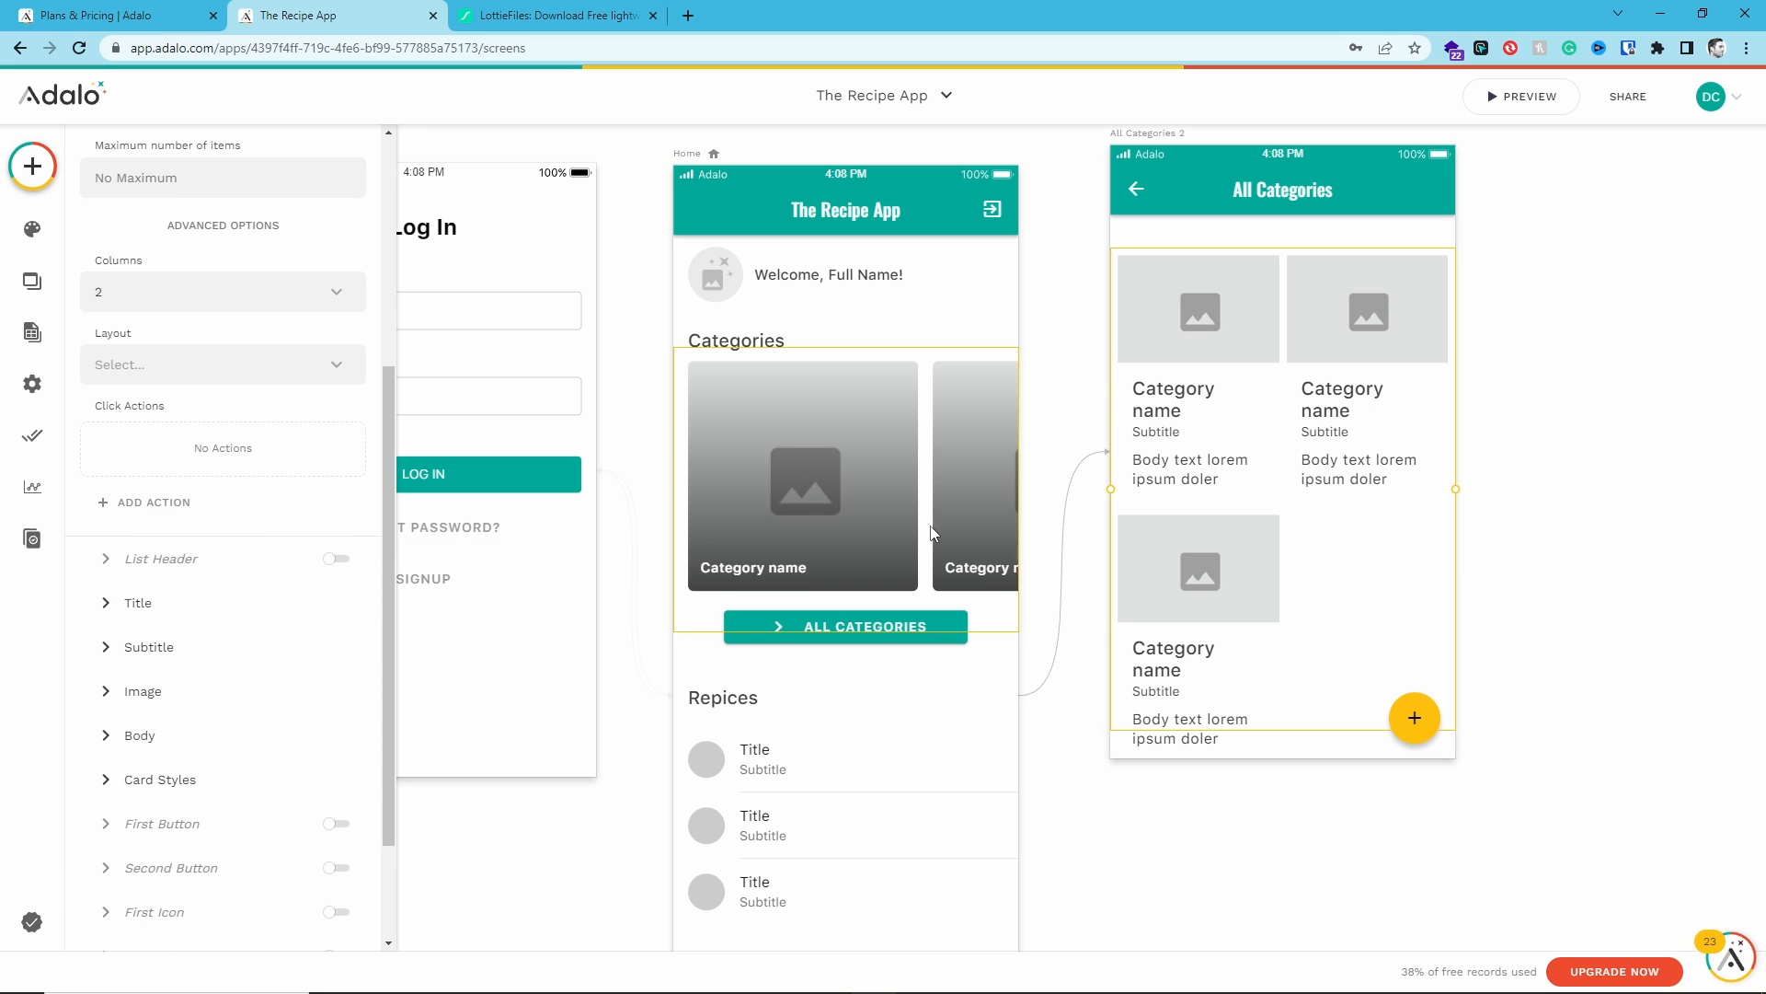
{"action": "left_click", "coordinate": [139, 605]}
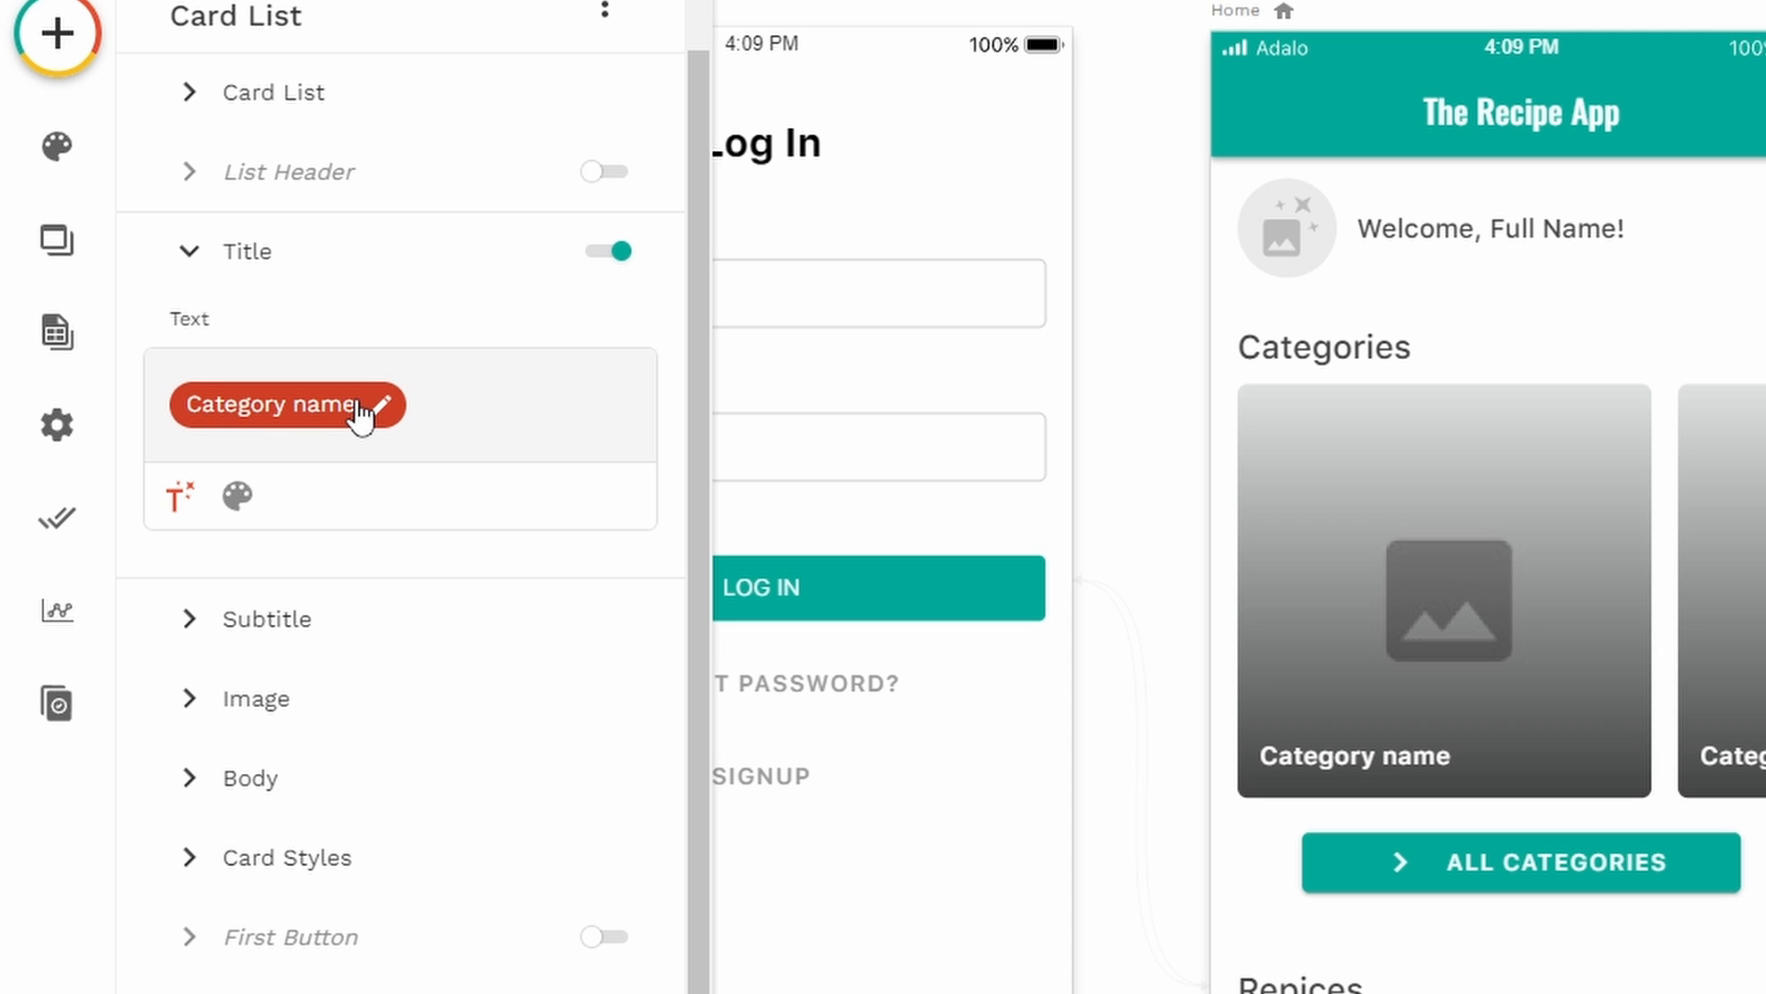
{"action": "left_click", "coordinate": [229, 621]}
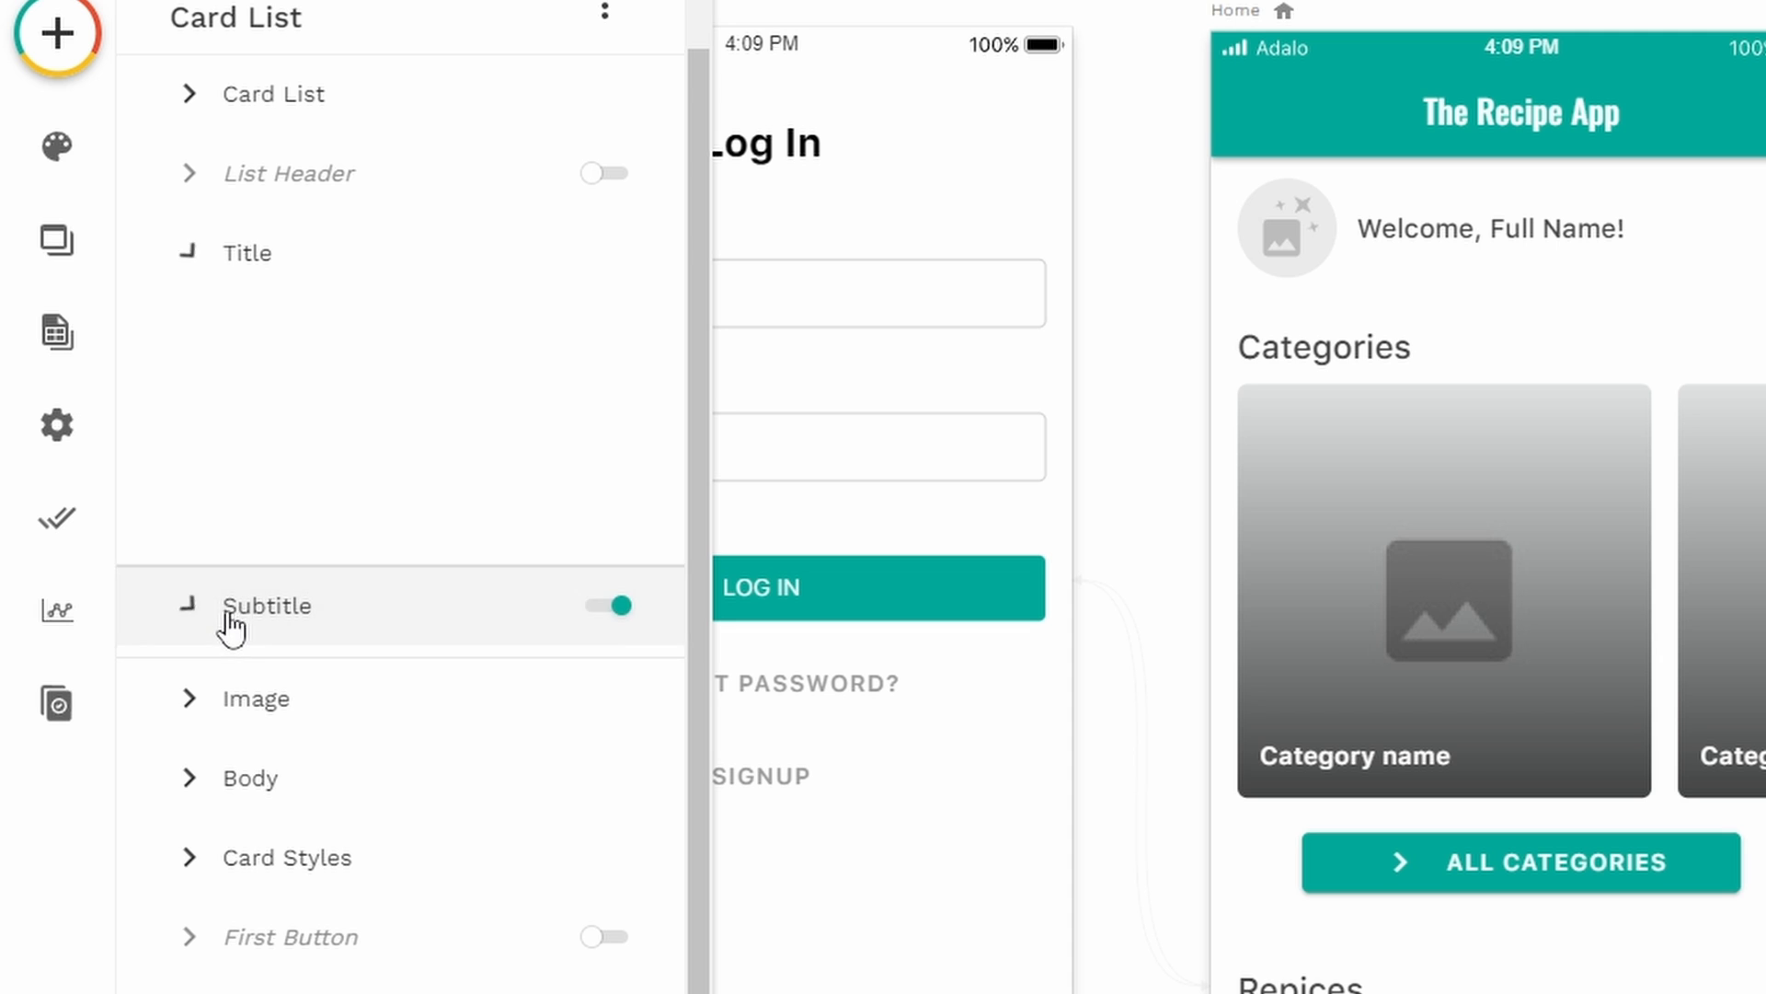
{"action": "left_click", "coordinate": [605, 359]}
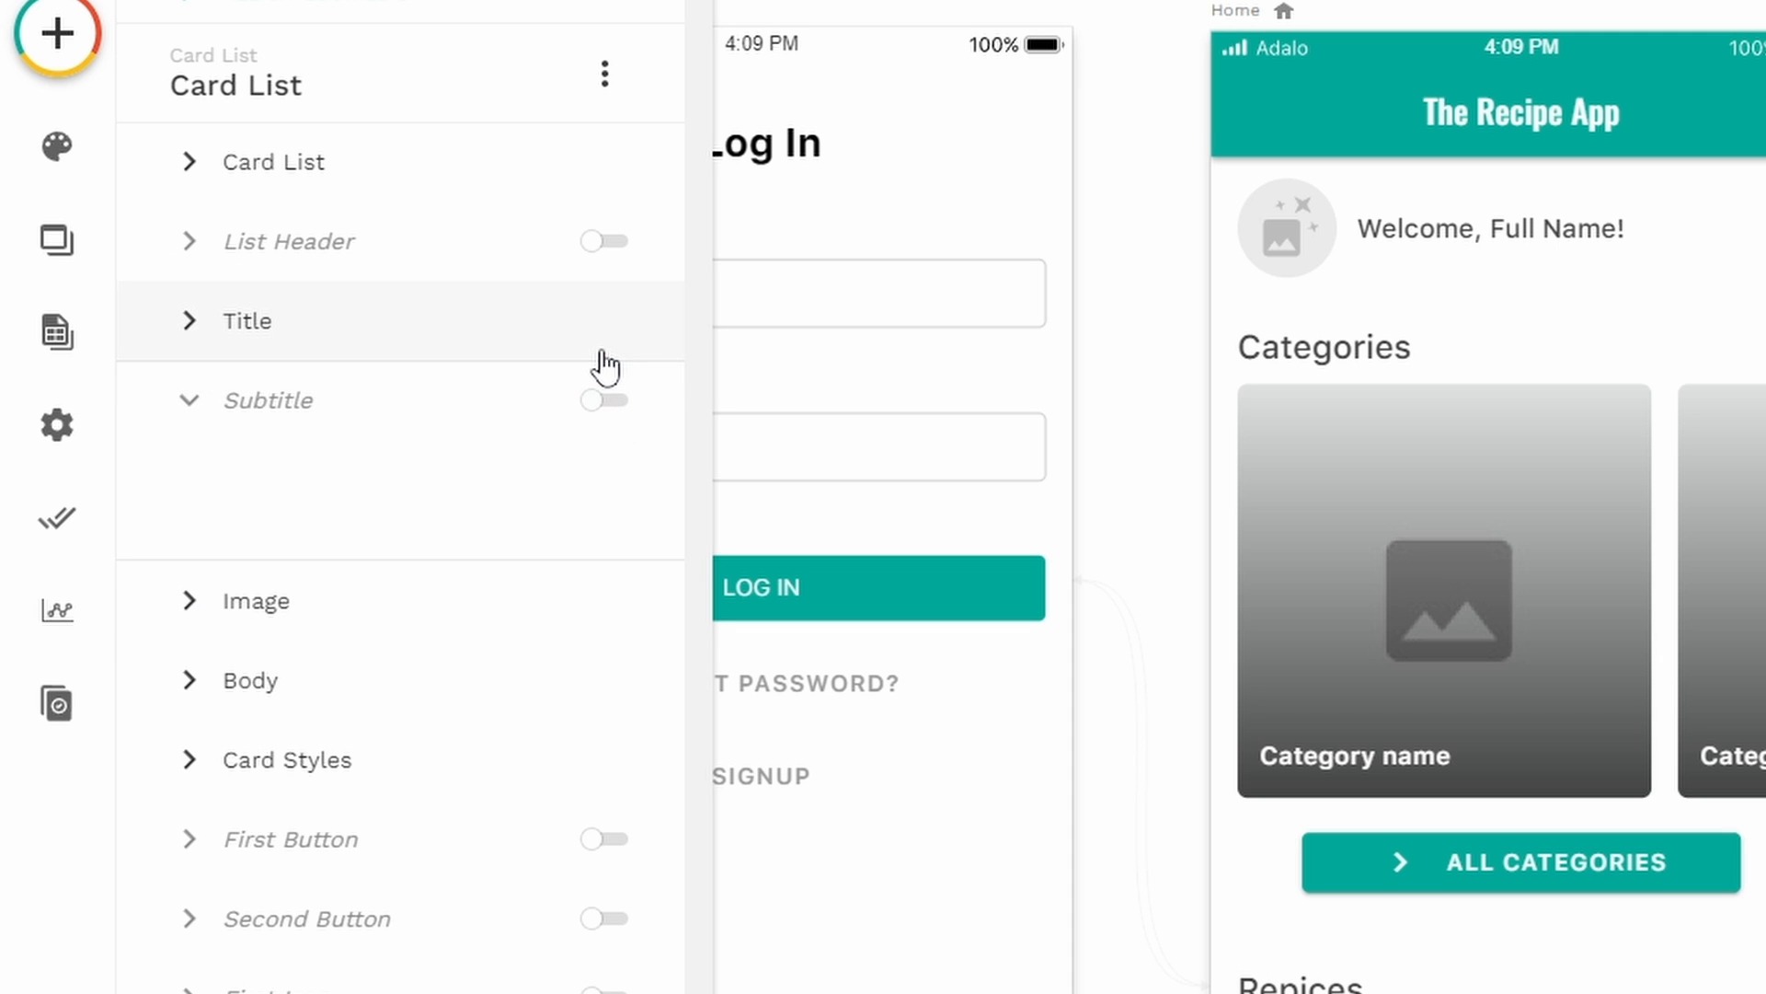
{"action": "left_click", "coordinate": [263, 678]}
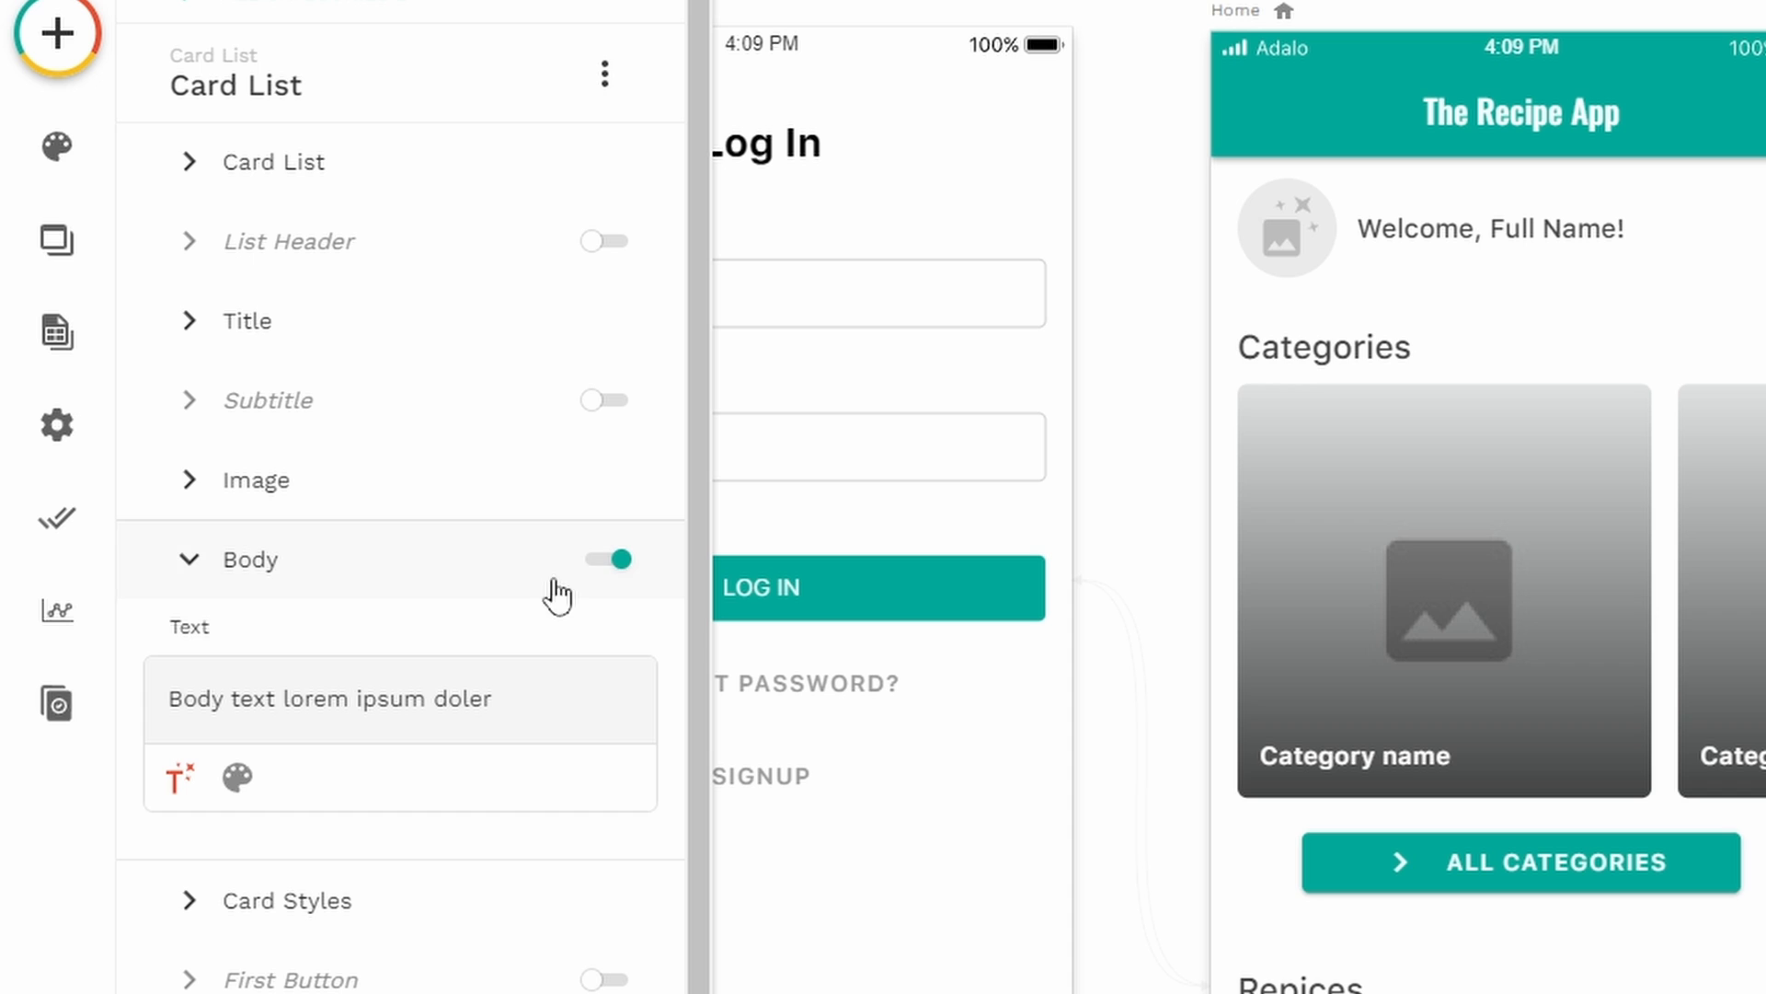
{"action": "left_click", "coordinate": [608, 563]}
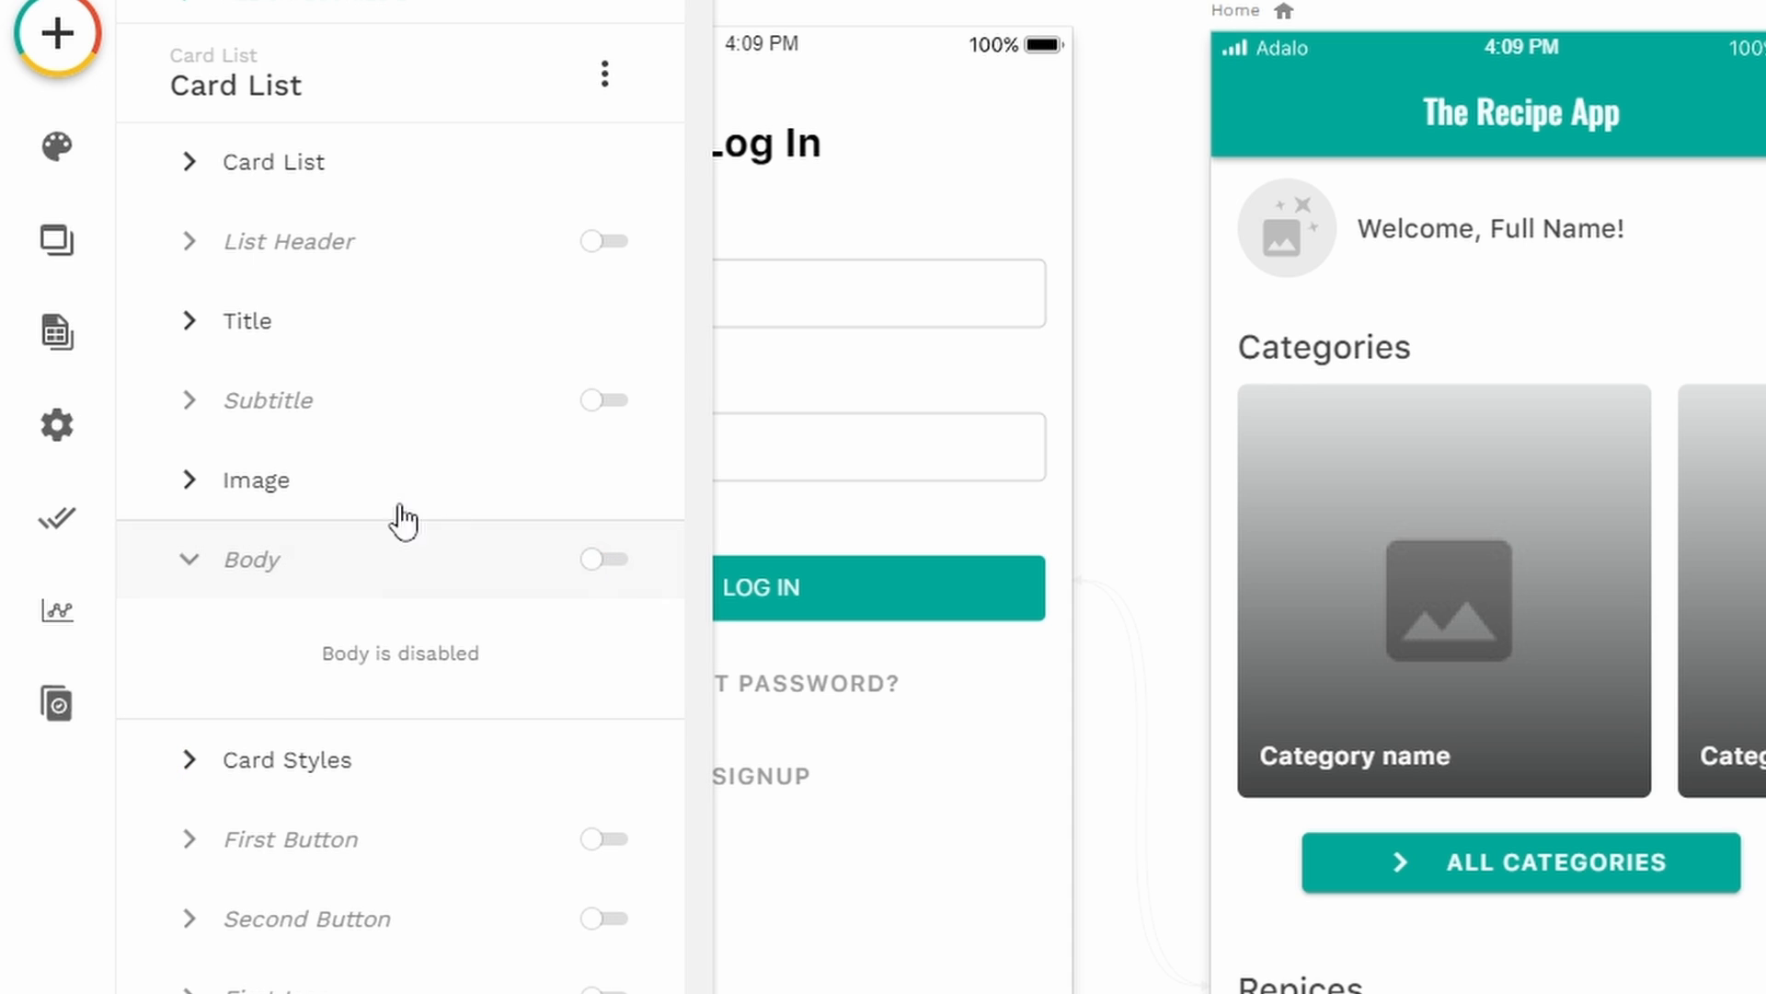
- Set the card image shape to Square in the card list's Image settings
{"action": "left_click", "coordinate": [258, 496]}
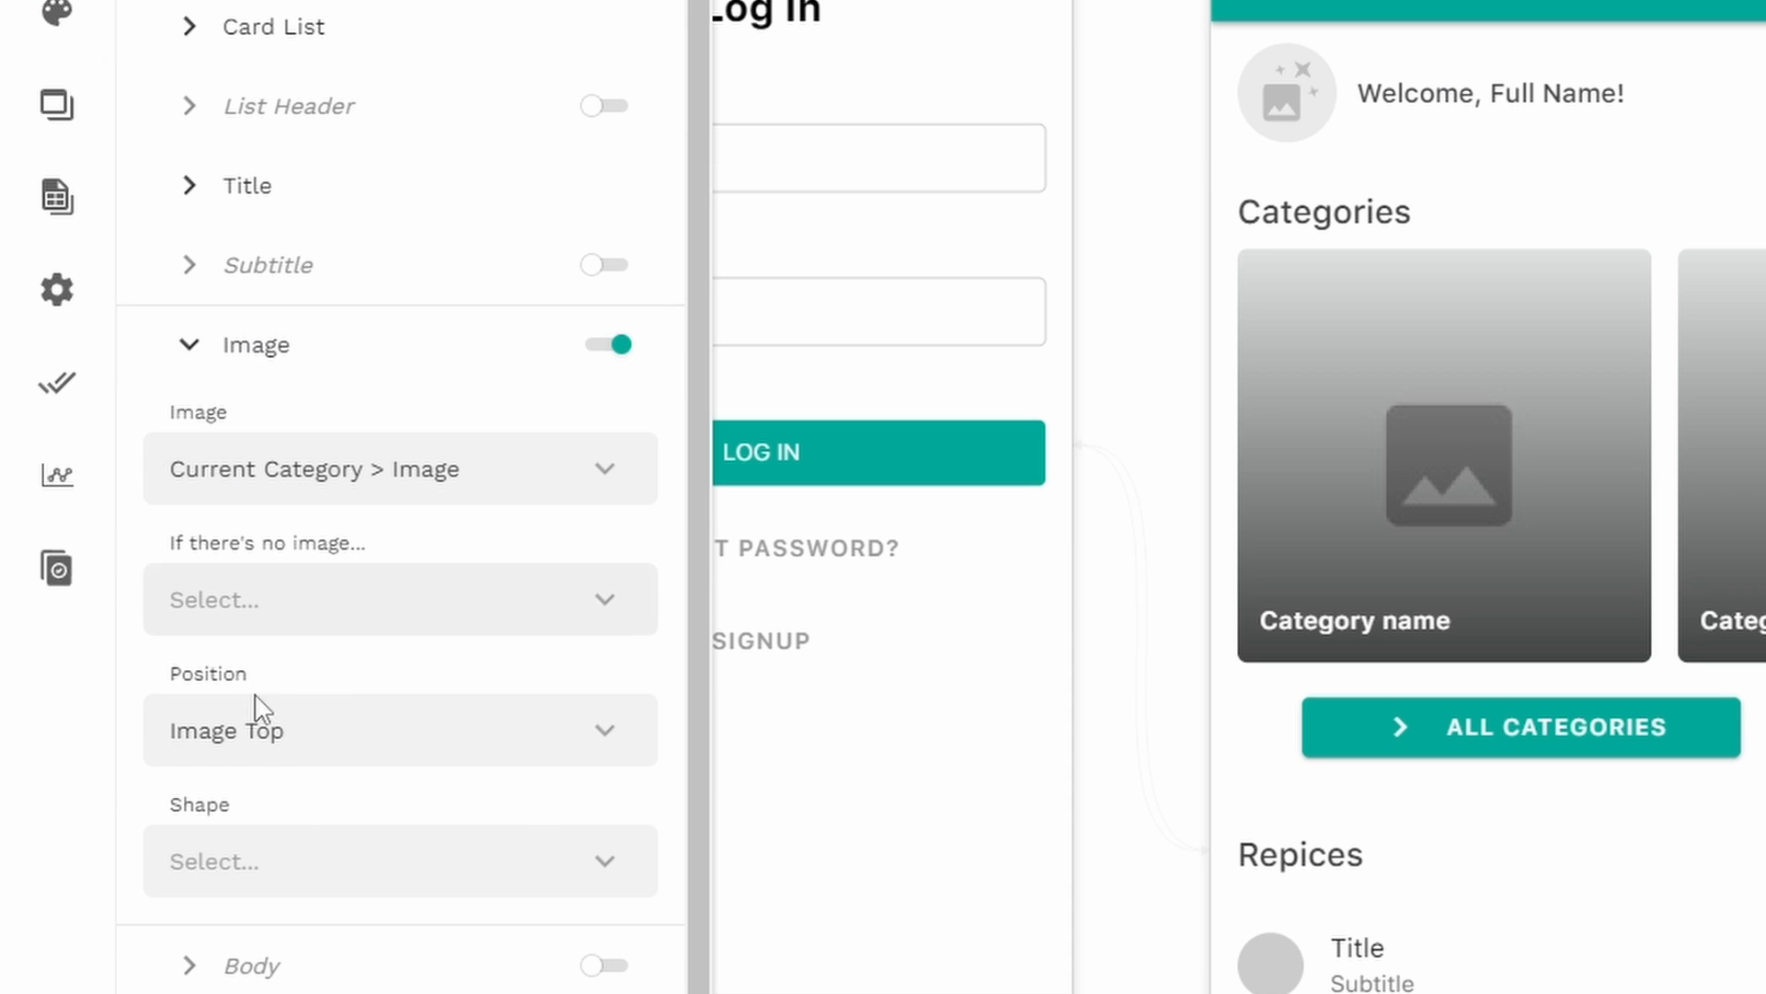
{"action": "left_click", "coordinate": [296, 865]}
{"action": "left_click", "coordinate": [308, 682]}
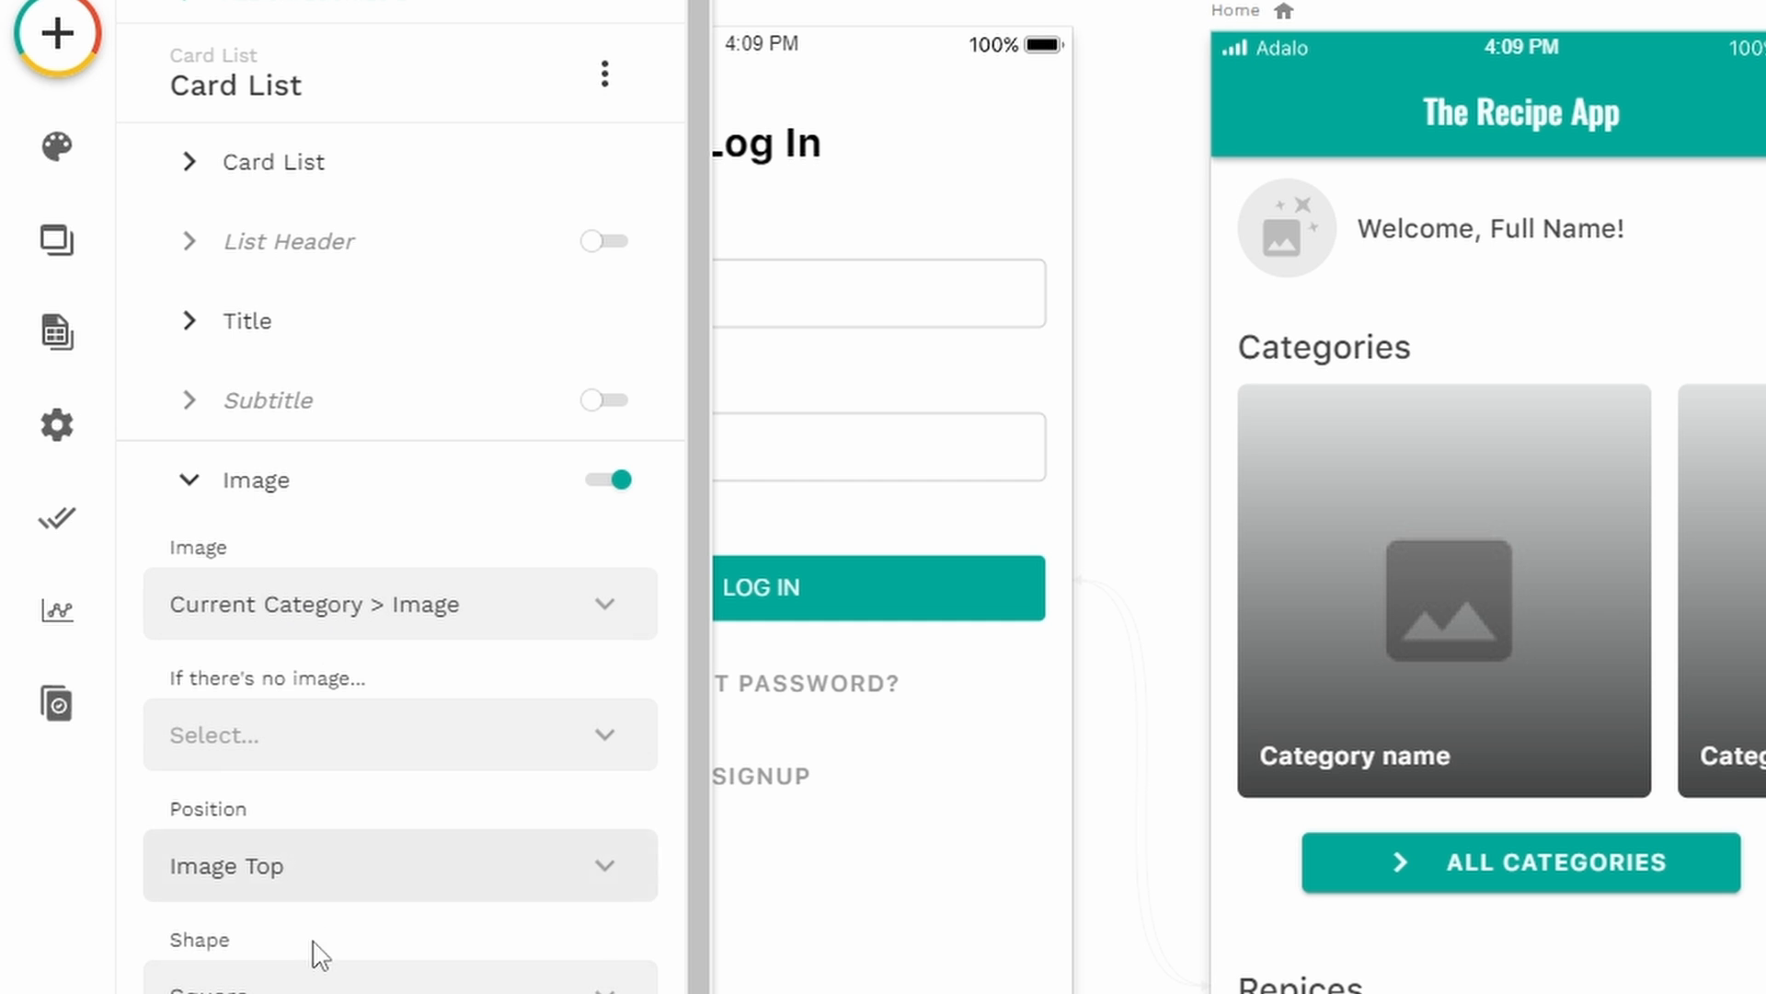
{"action": "left_click", "coordinate": [198, 483]}
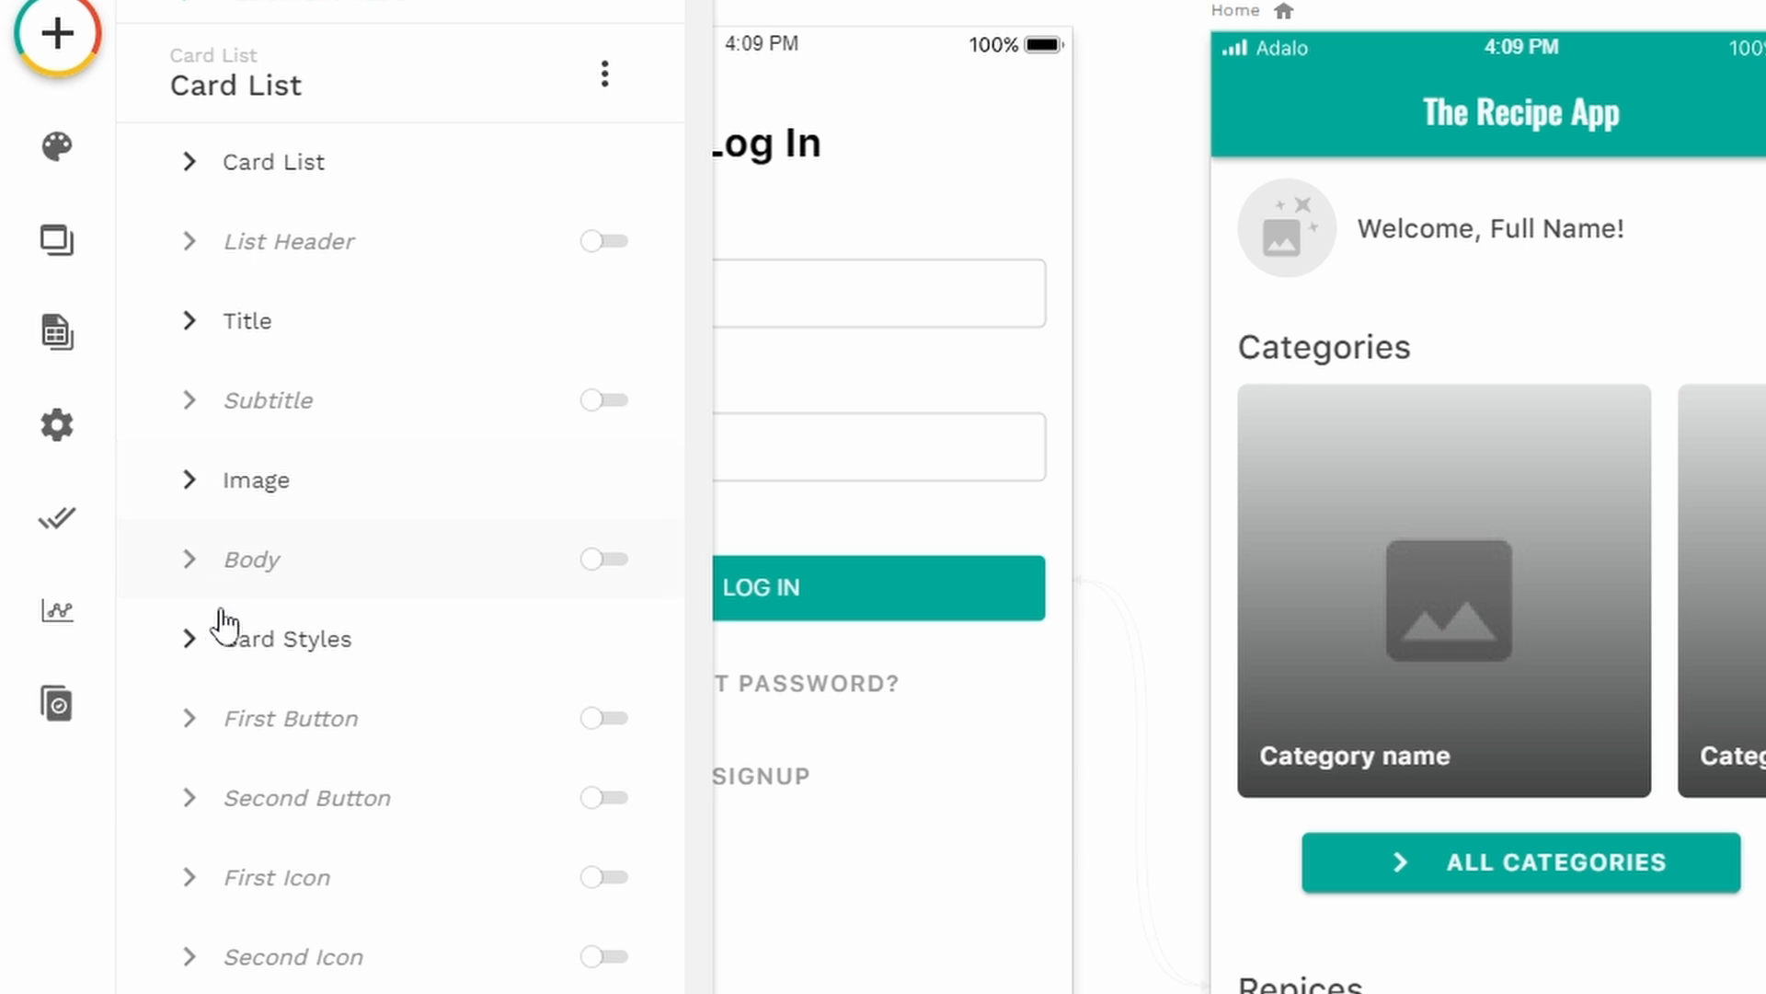
- Turn on the card background and shadow in the card list's Card Styles
{"action": "left_click", "coordinate": [230, 639]}
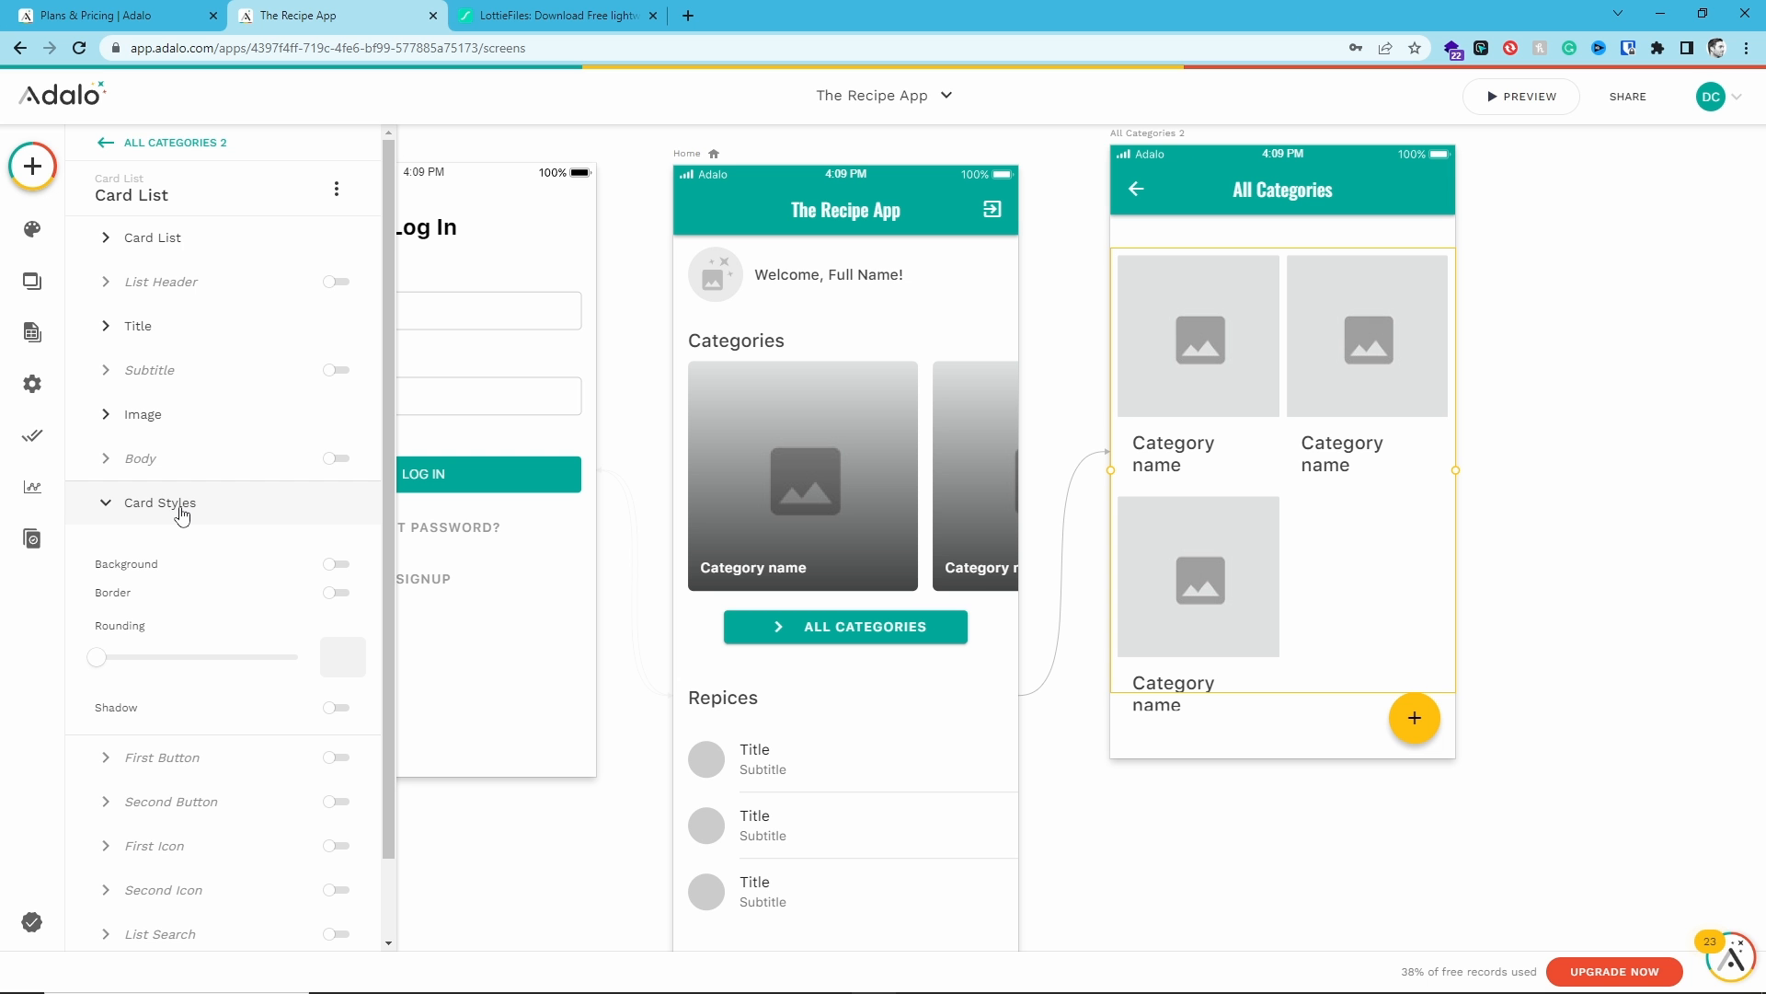
{"action": "left_click", "coordinate": [338, 564]}
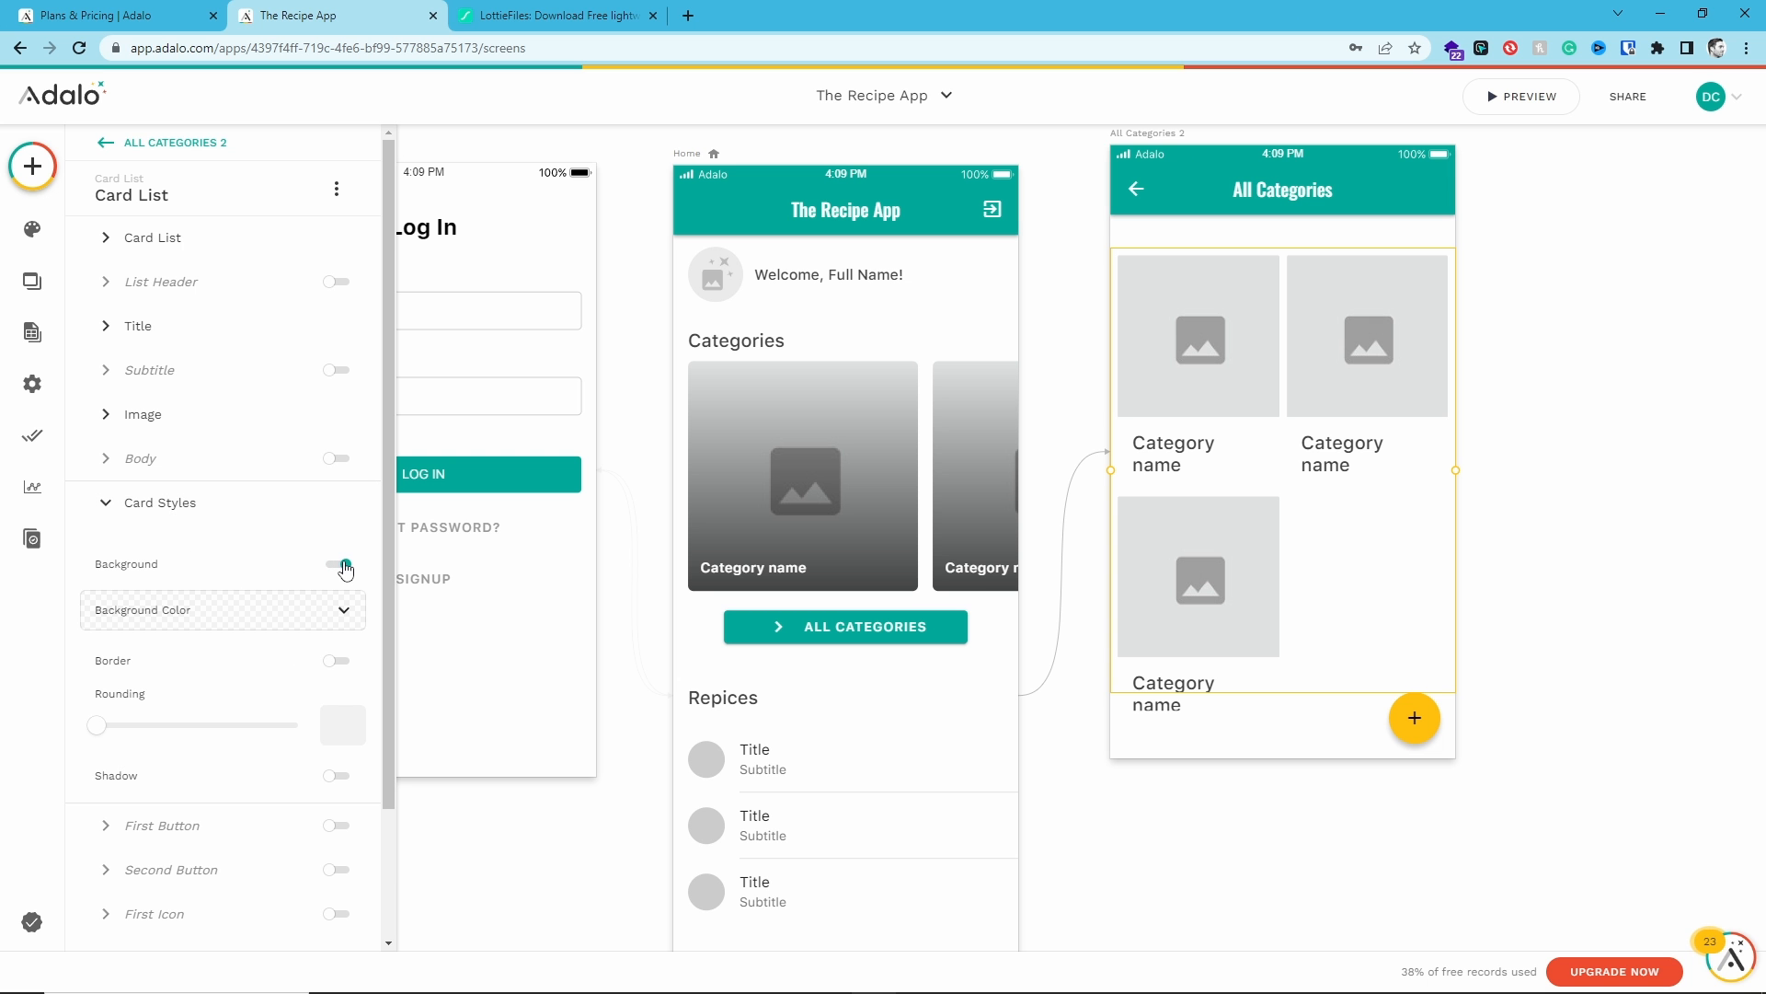
{"action": "left_click", "coordinate": [315, 611]}
{"action": "left_click", "coordinate": [340, 664]}
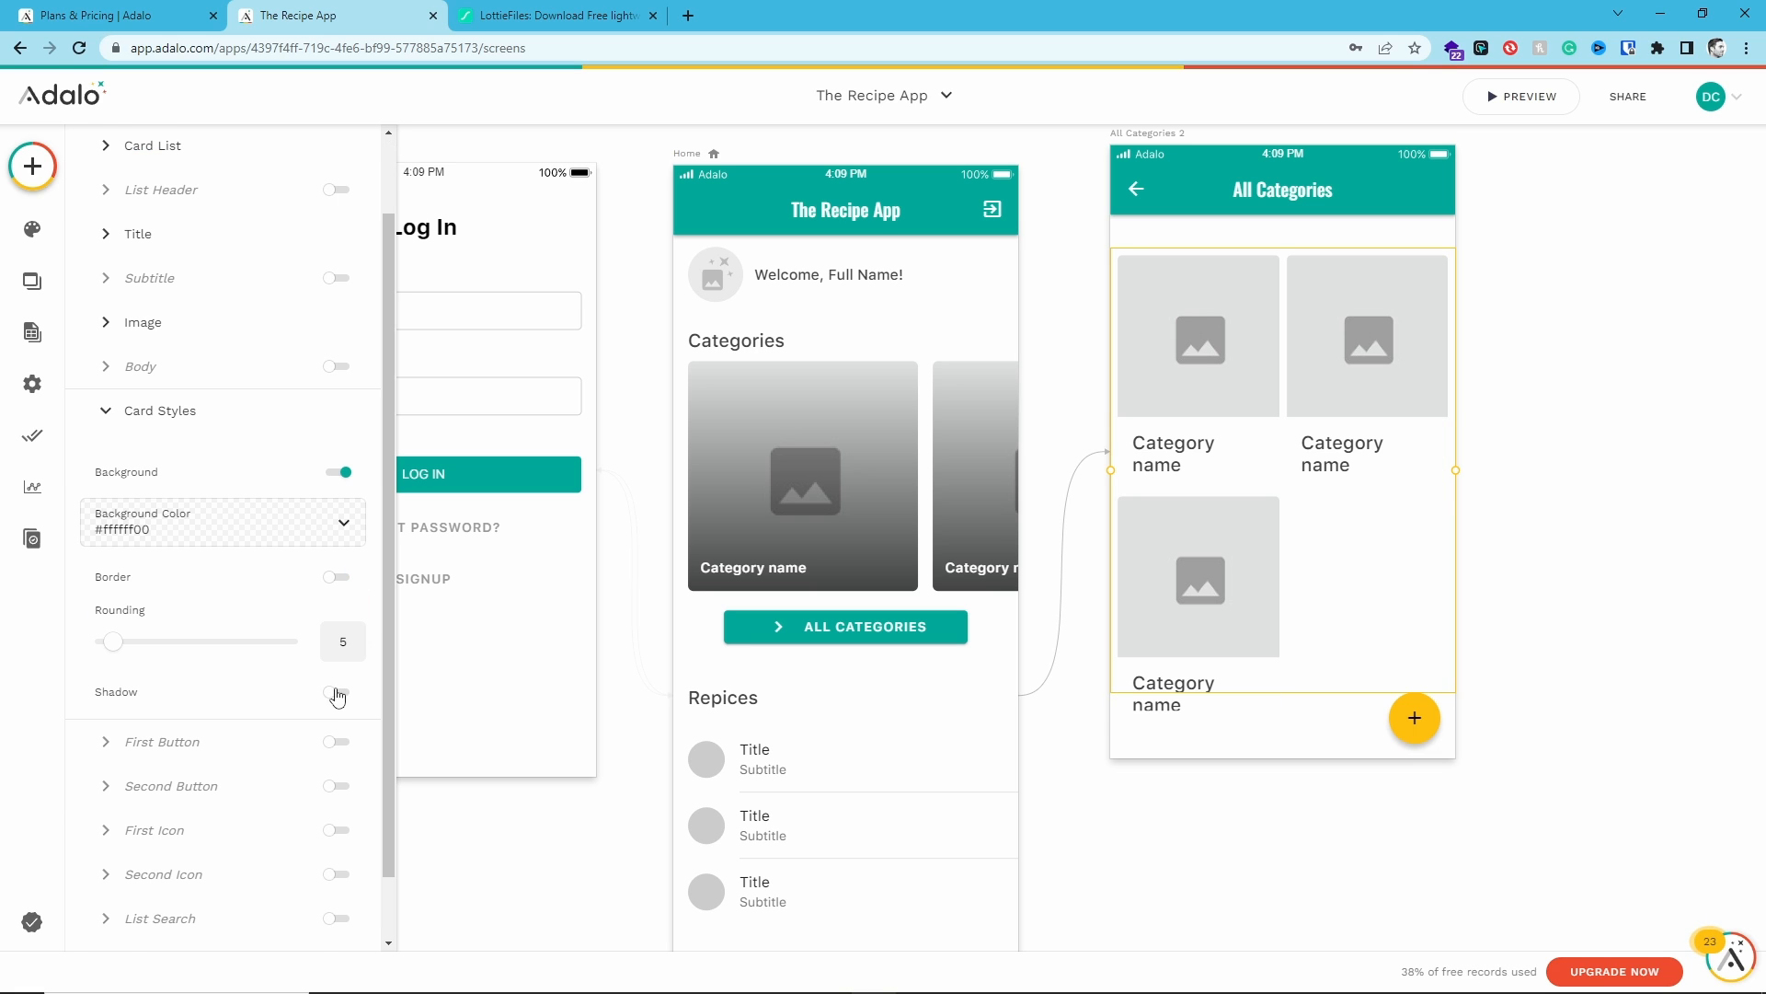
{"action": "left_click", "coordinate": [340, 693]}
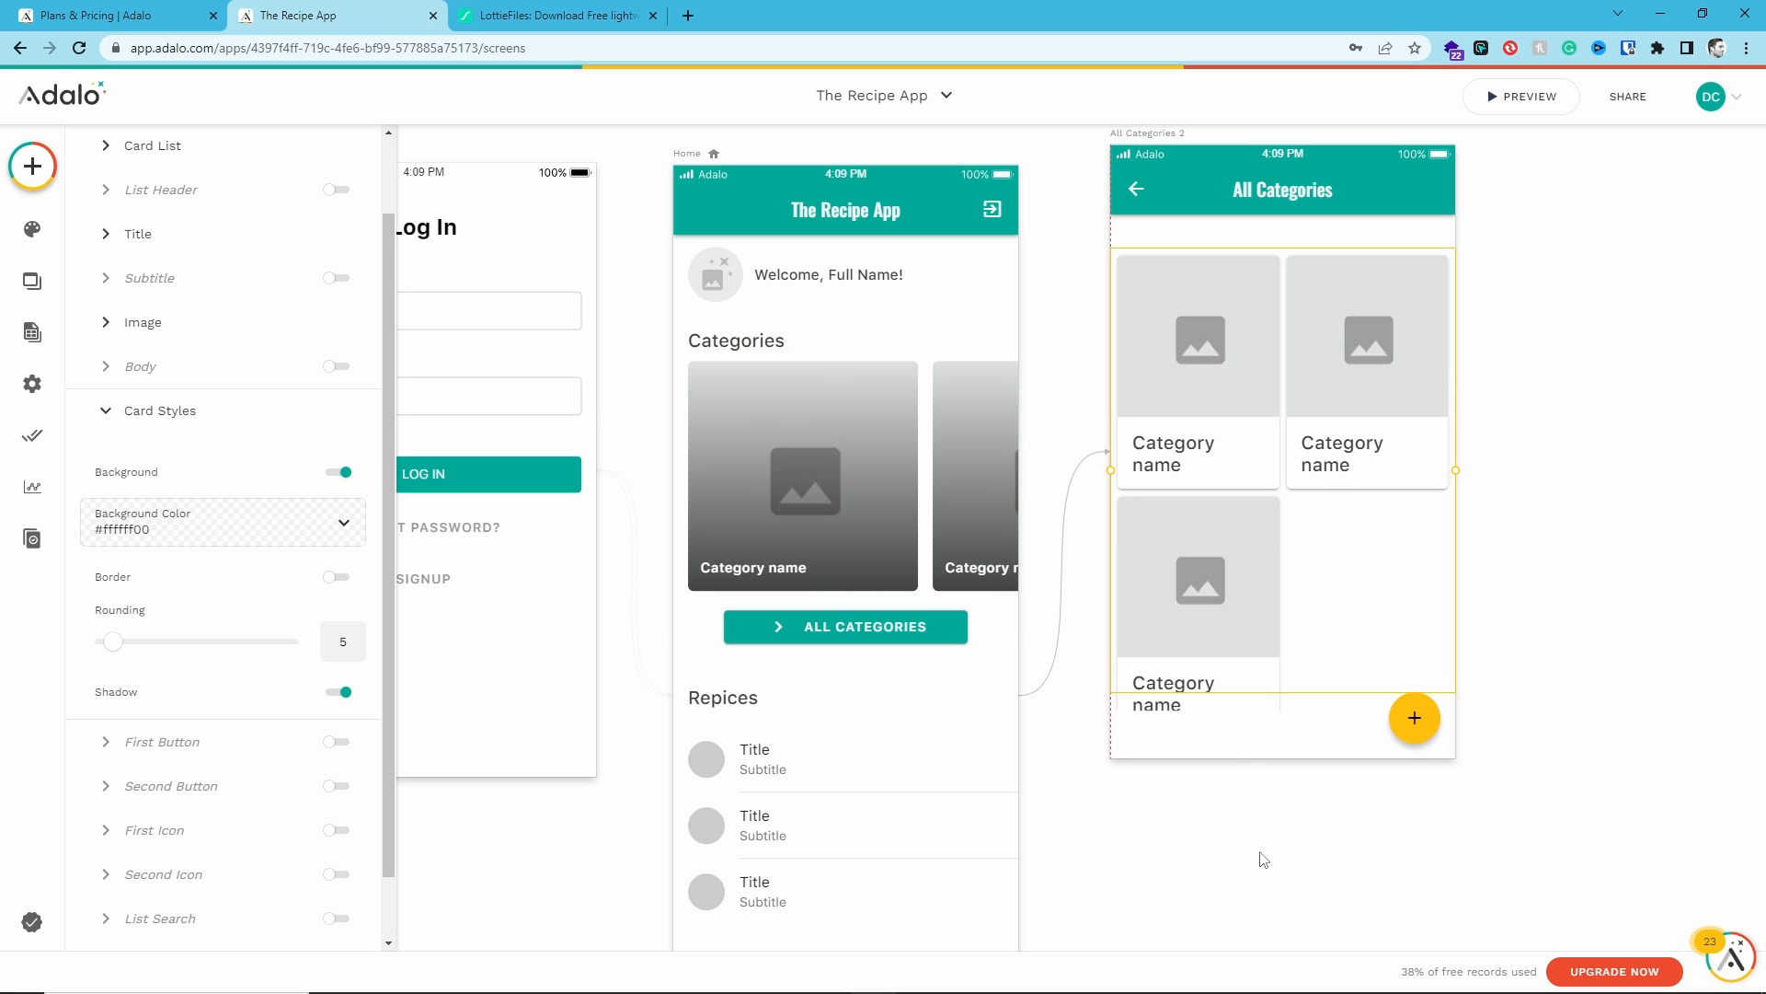
- Delete the floating add button from the All Categories screen
{"action": "left_click", "coordinate": [1408, 721]}
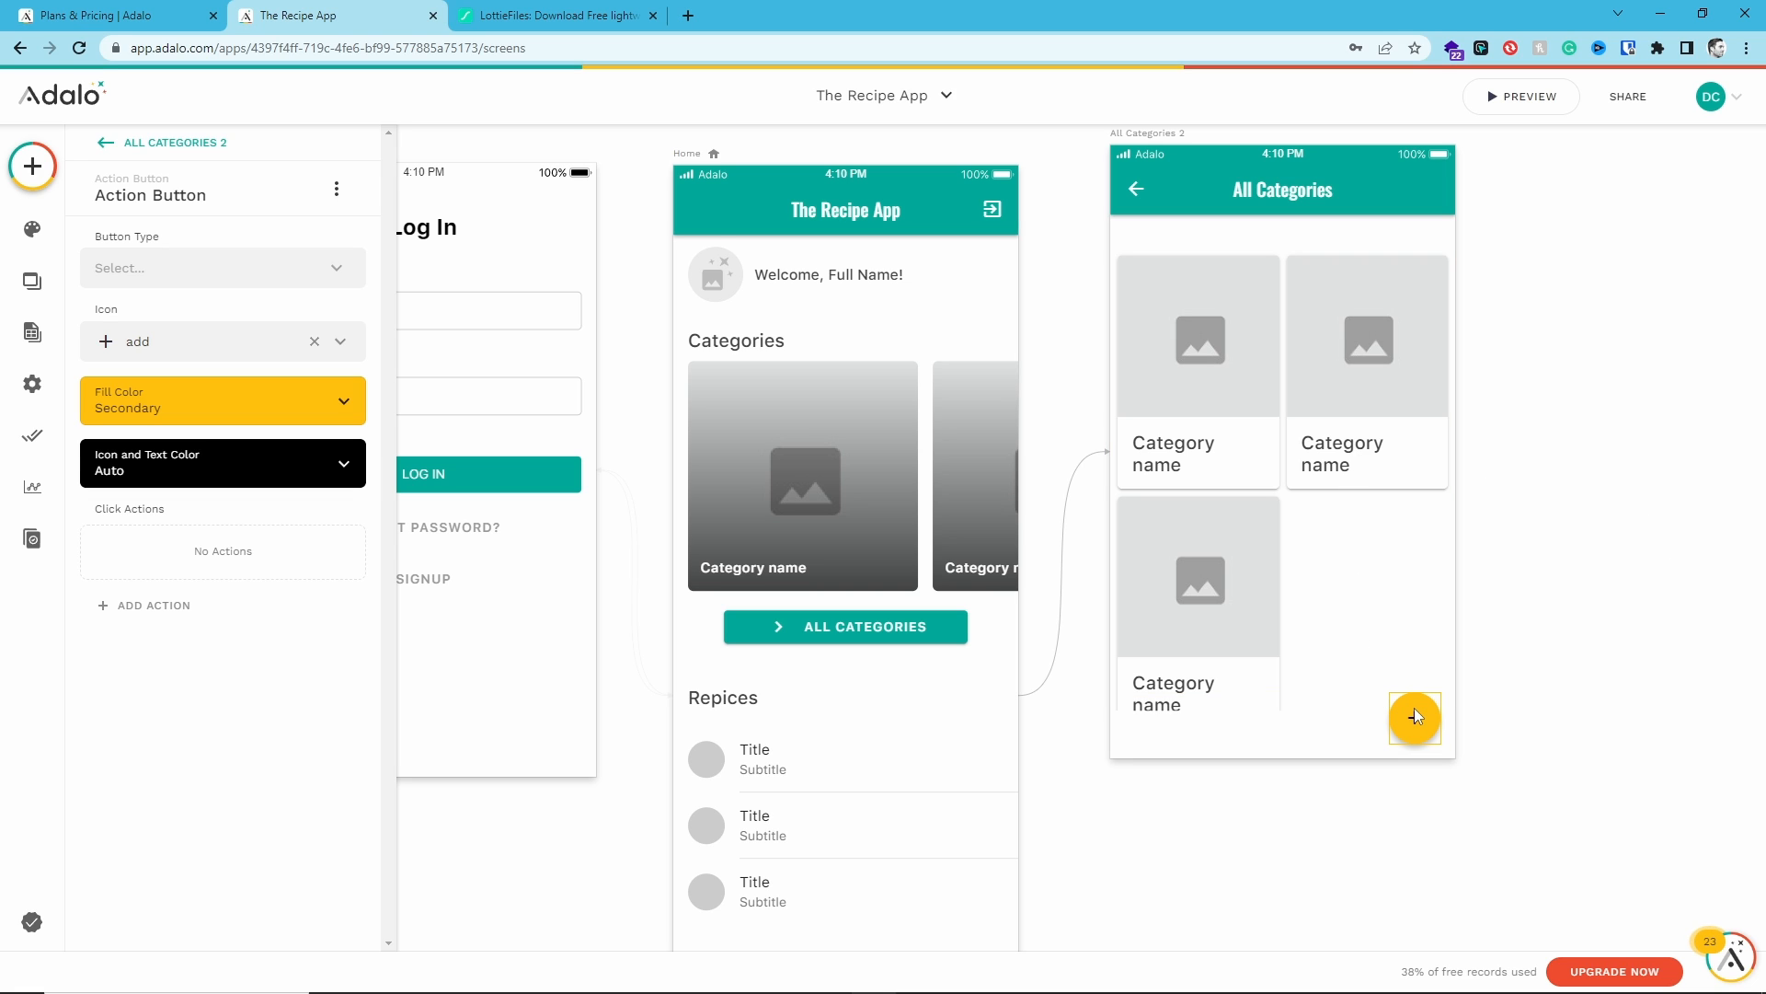
{"action": "key", "text": "Delete"}
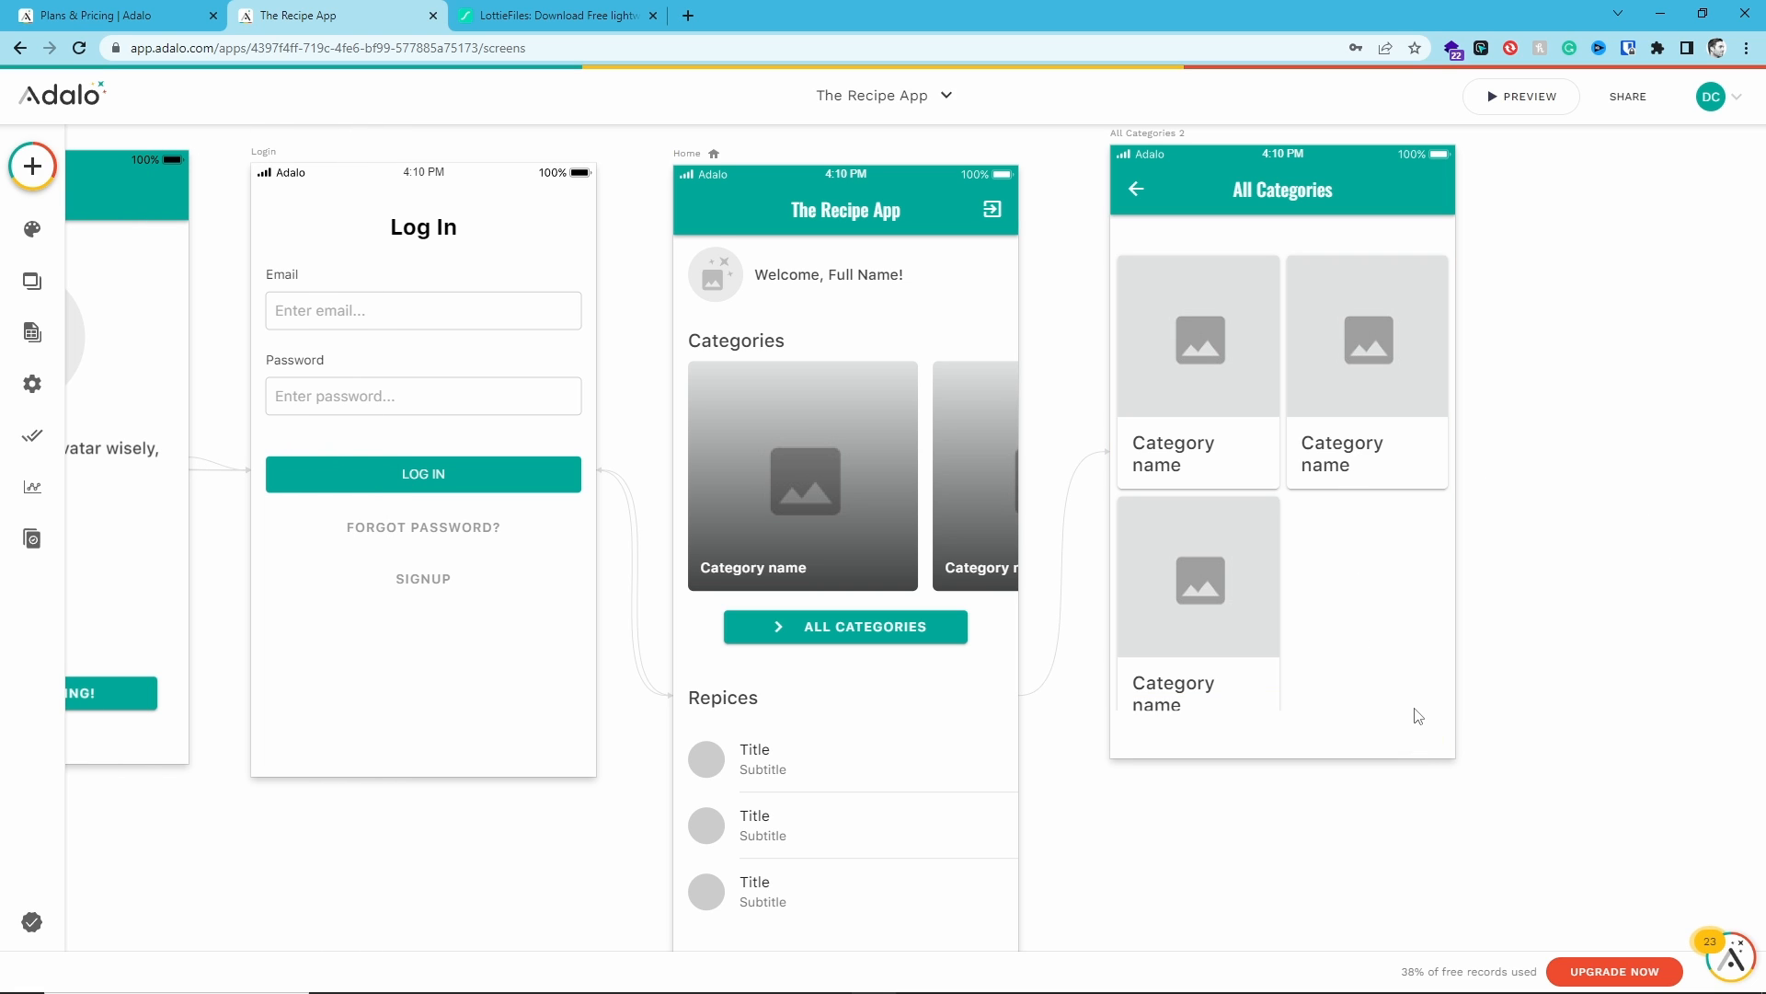
- Compare the category list settings on the Home screen with those on the All Categories screen
{"action": "left_click", "coordinate": [1246, 194]}
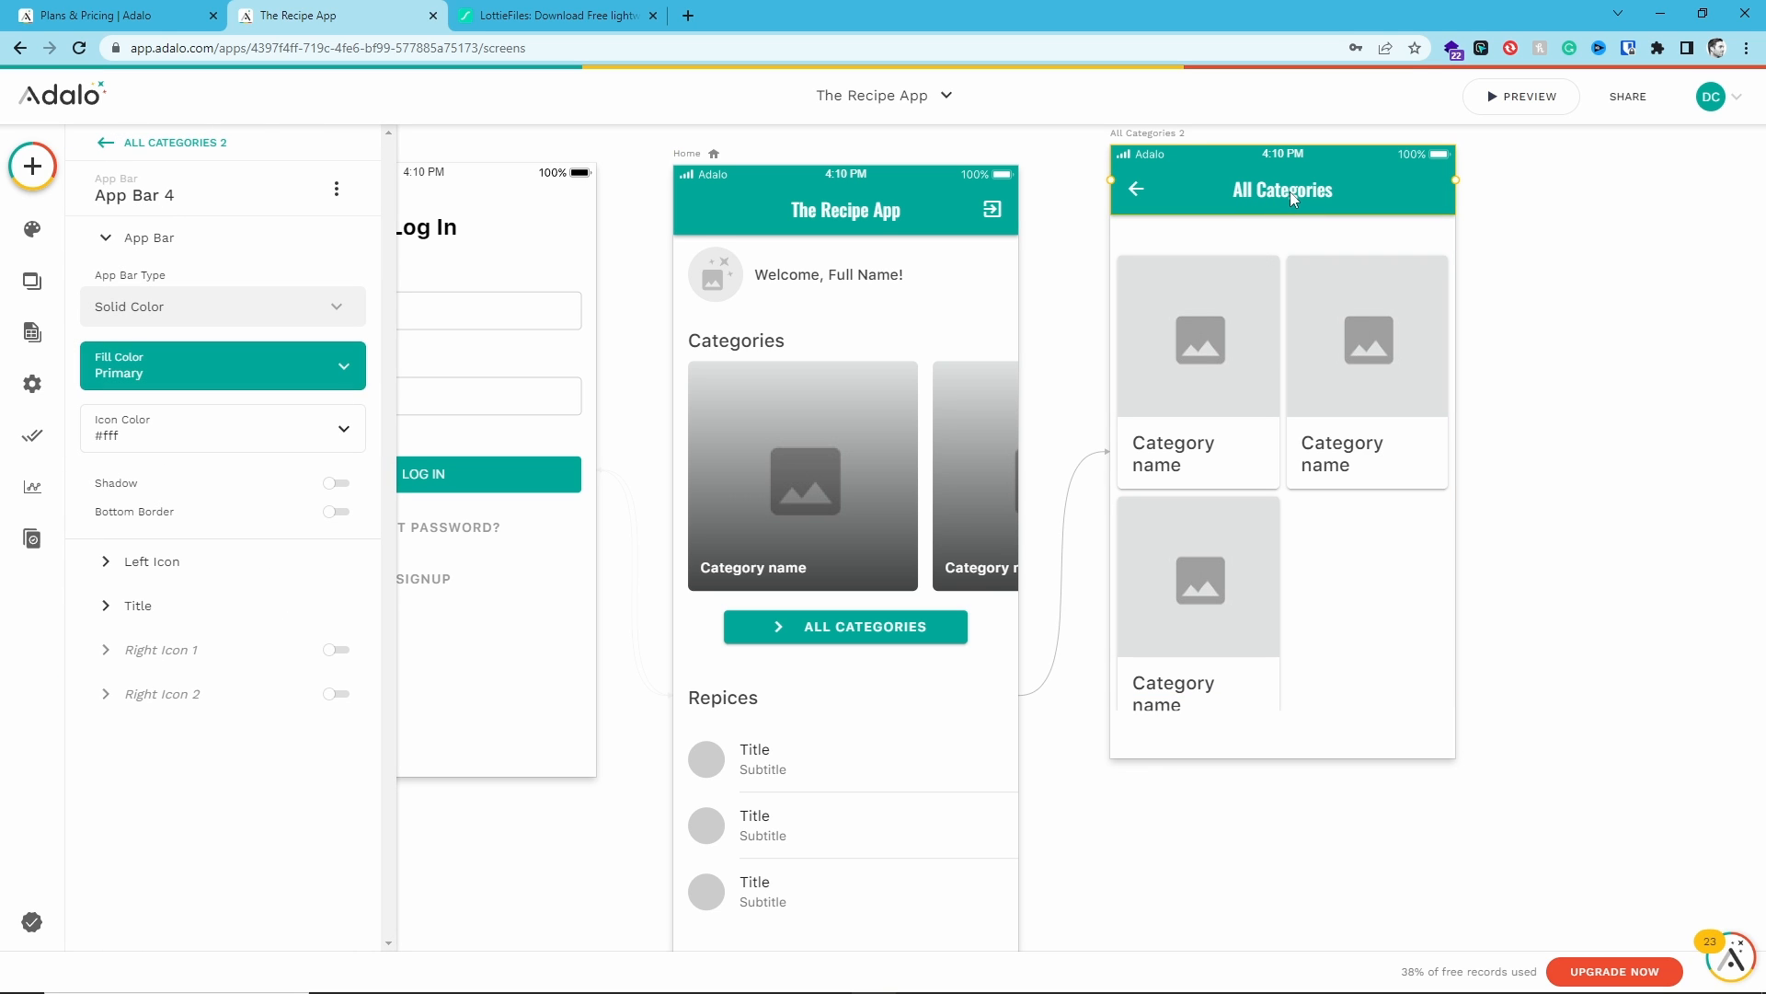
{"action": "left_click", "coordinate": [1313, 550]}
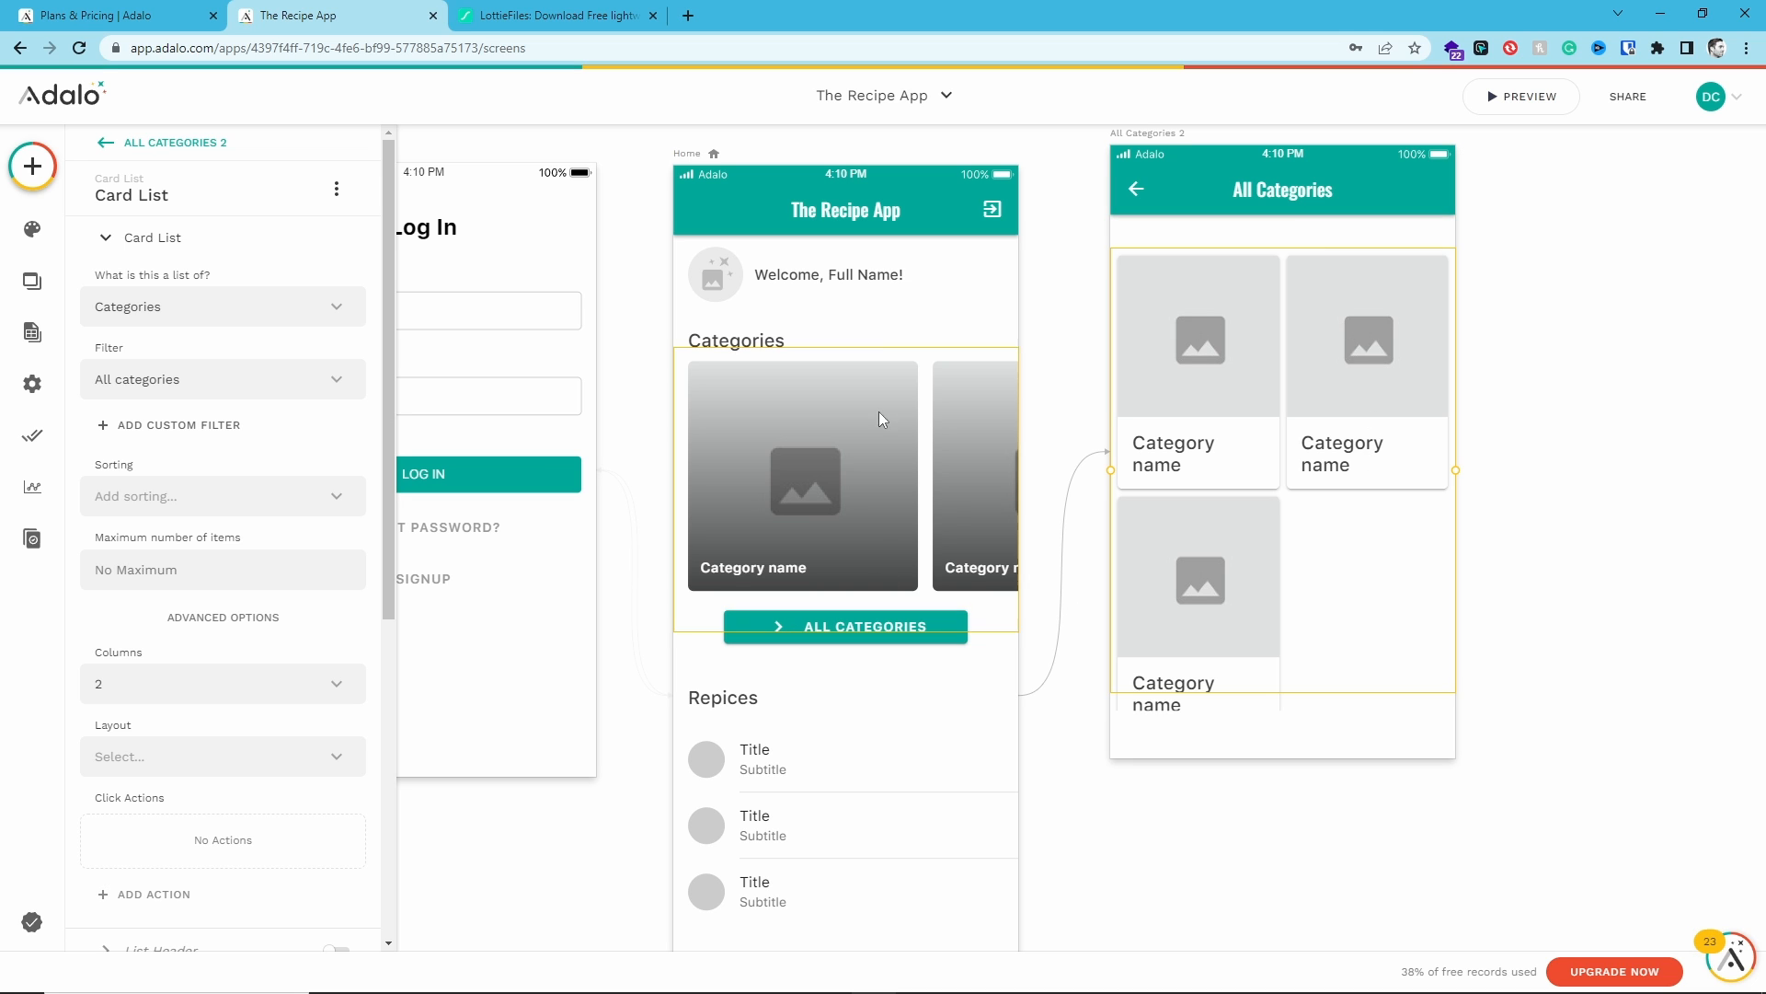
{"action": "left_click", "coordinate": [854, 416]}
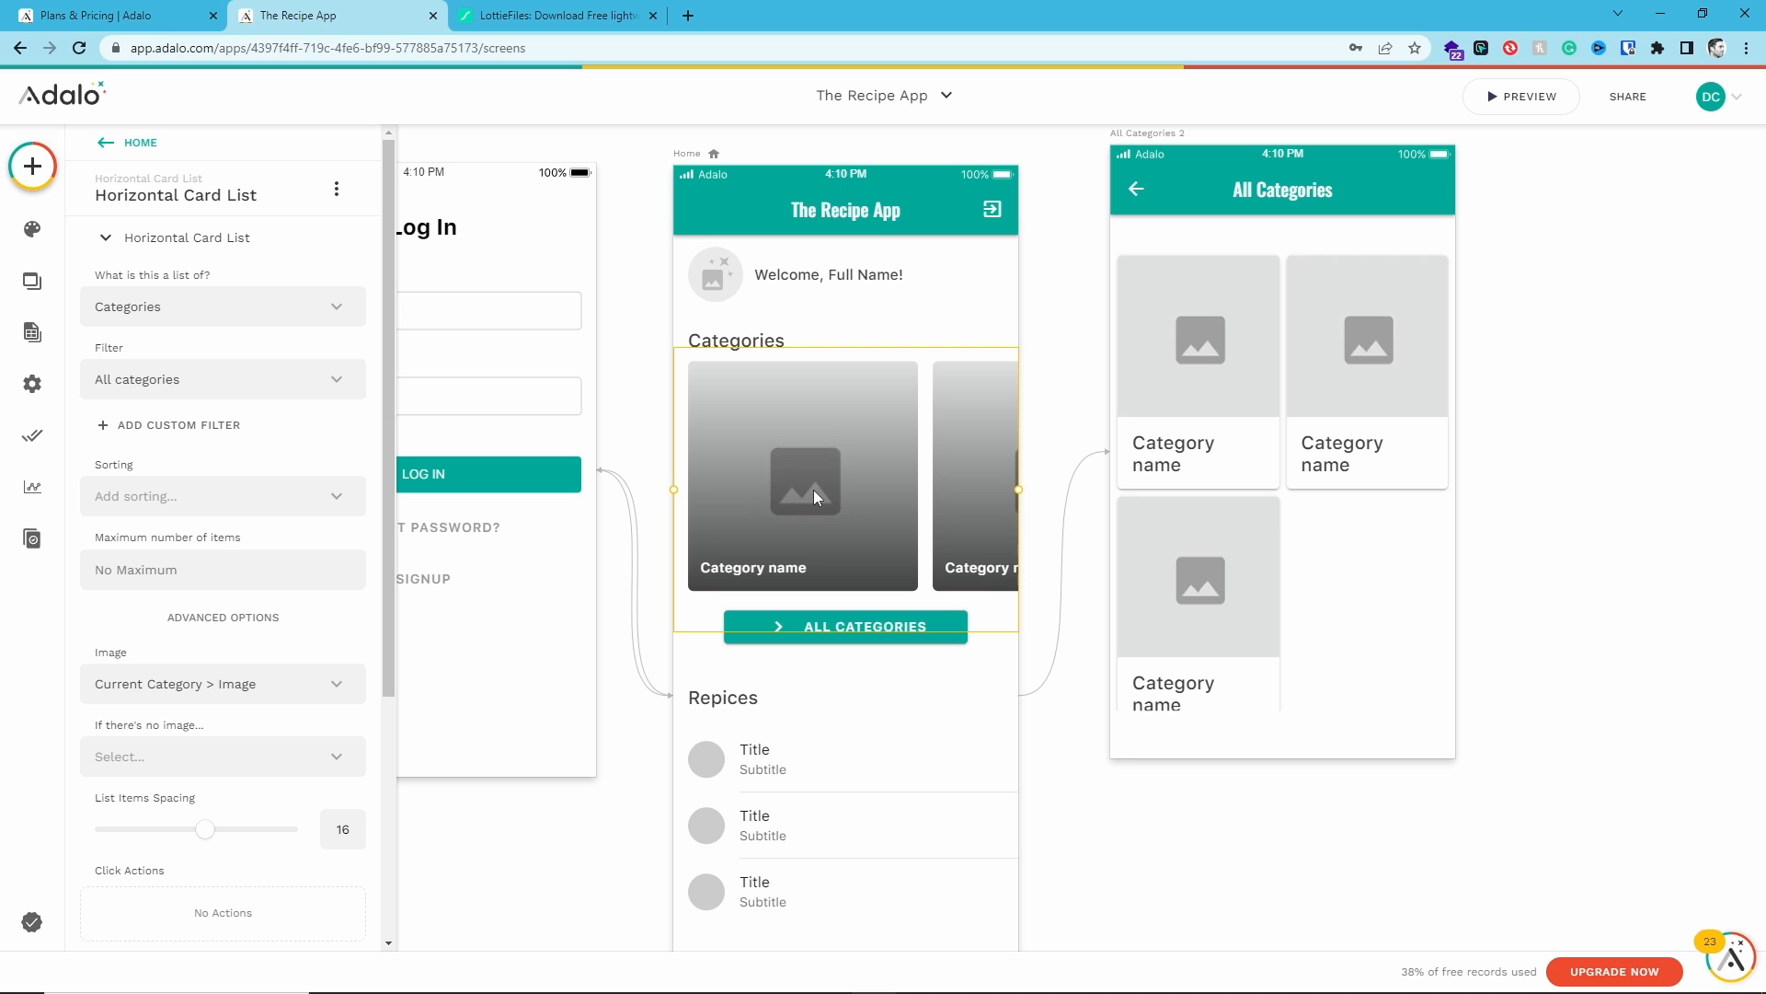
{"action": "left_click", "coordinate": [1245, 422]}
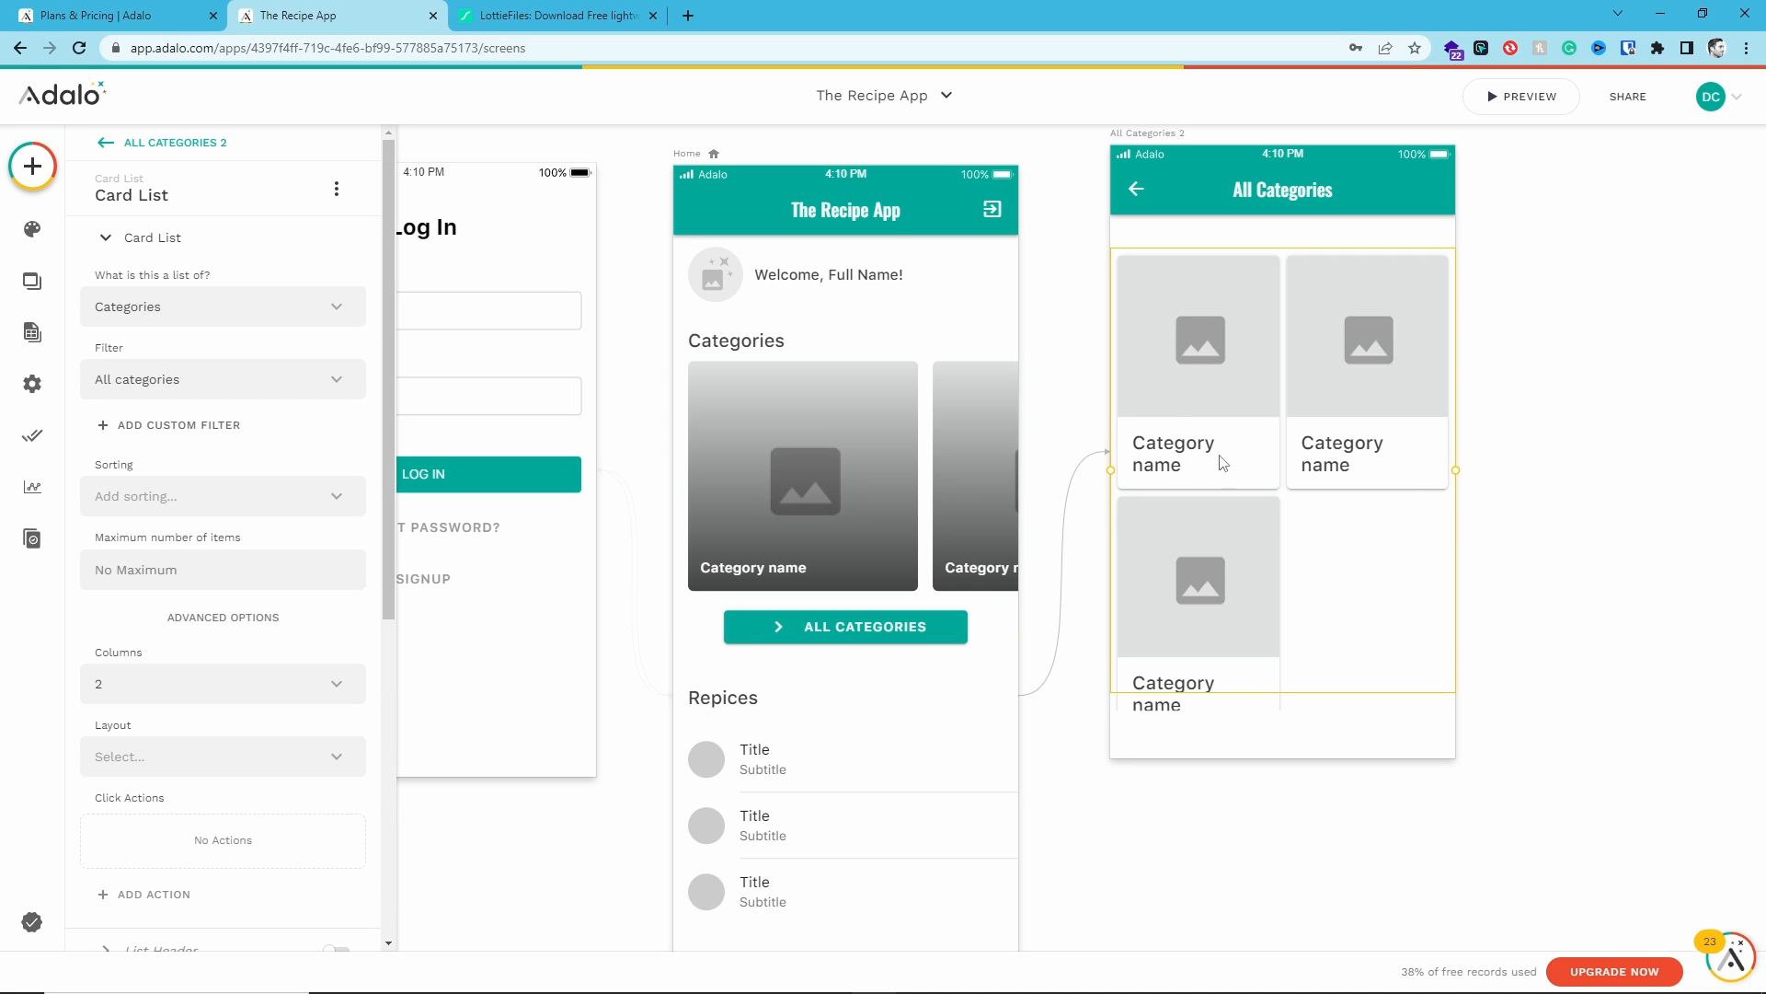
{"action": "left_click", "coordinate": [1648, 352]}
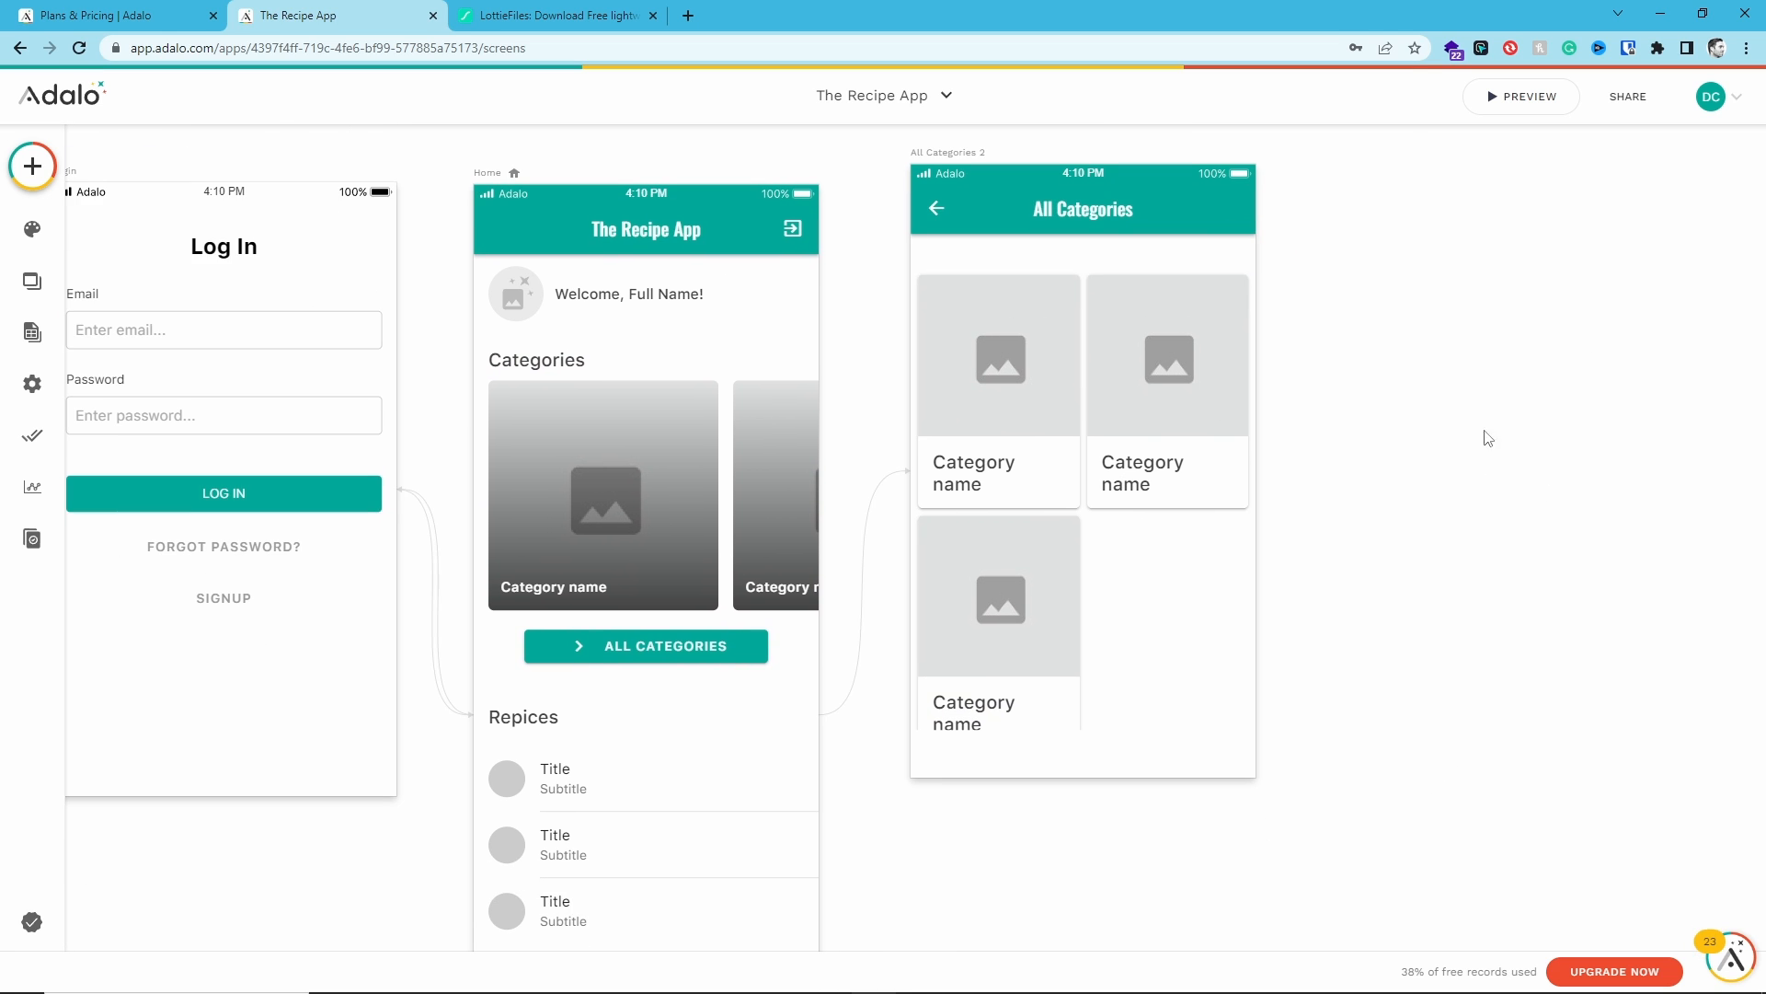
- Create a new database collection named Recipe for the Home screen's recipes list
{"action": "left_click", "coordinate": [759, 745]}
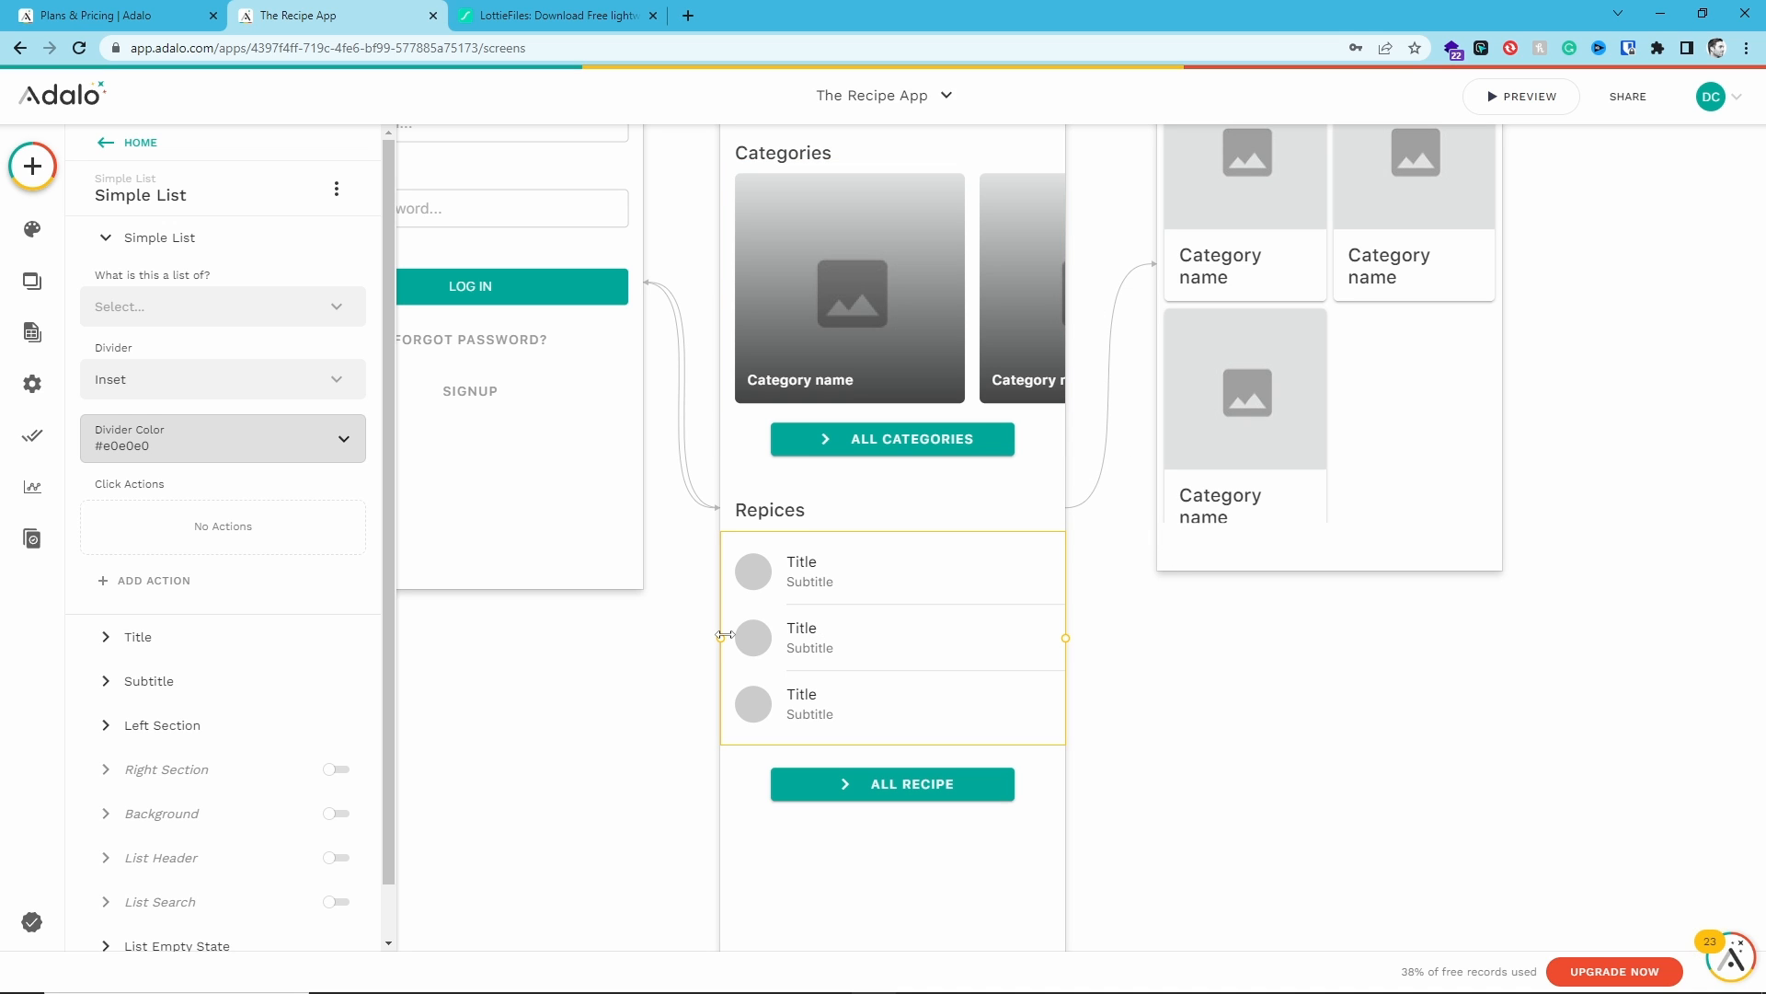
{"action": "left_click", "coordinate": [32, 332]}
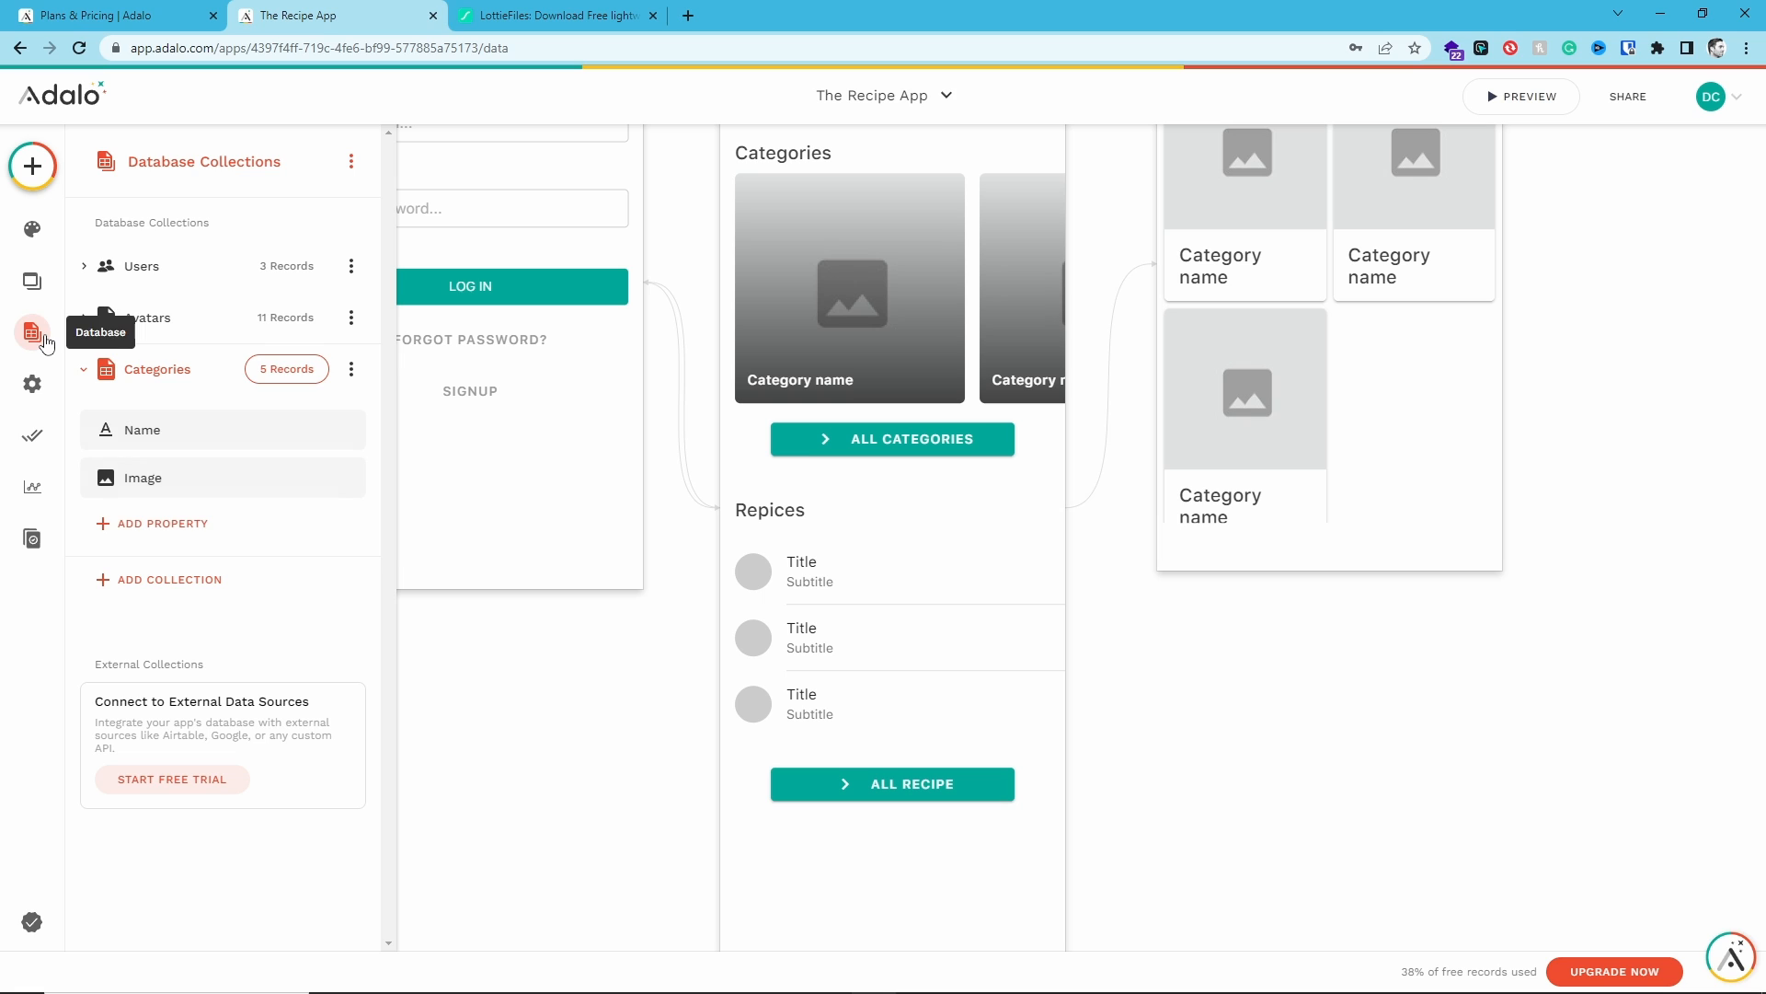
{"action": "left_click", "coordinate": [108, 371]}
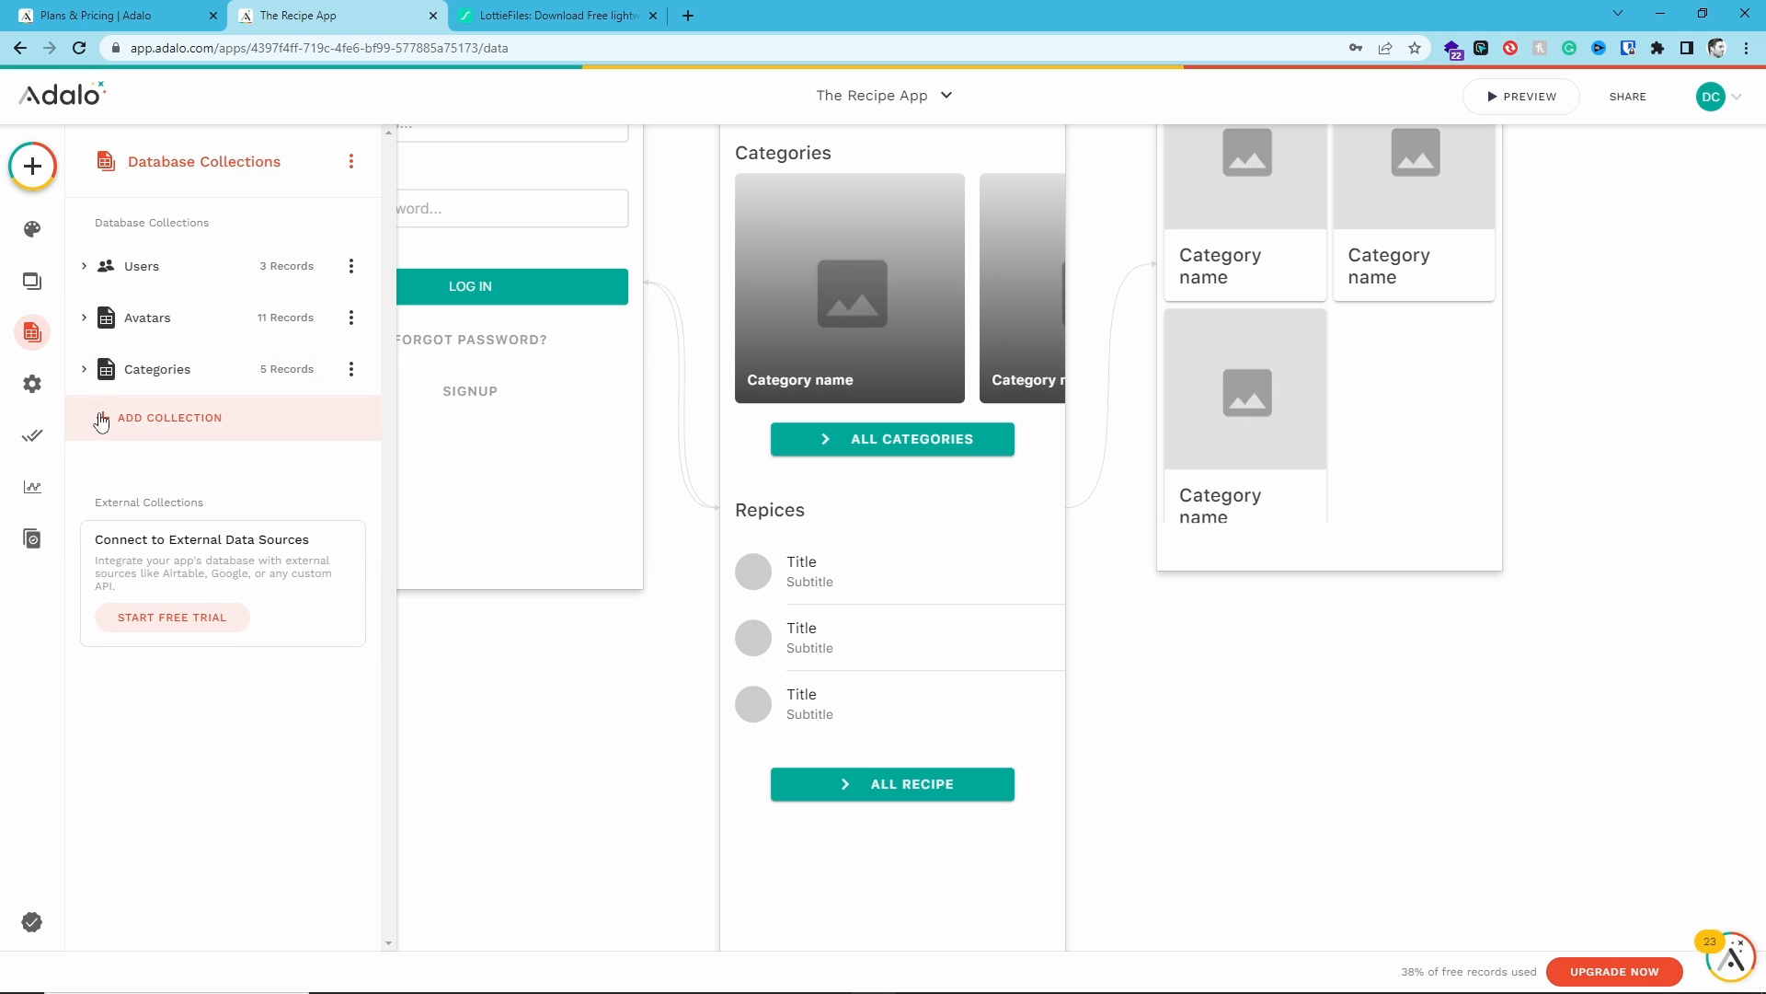
{"action": "left_click", "coordinate": [102, 414]}
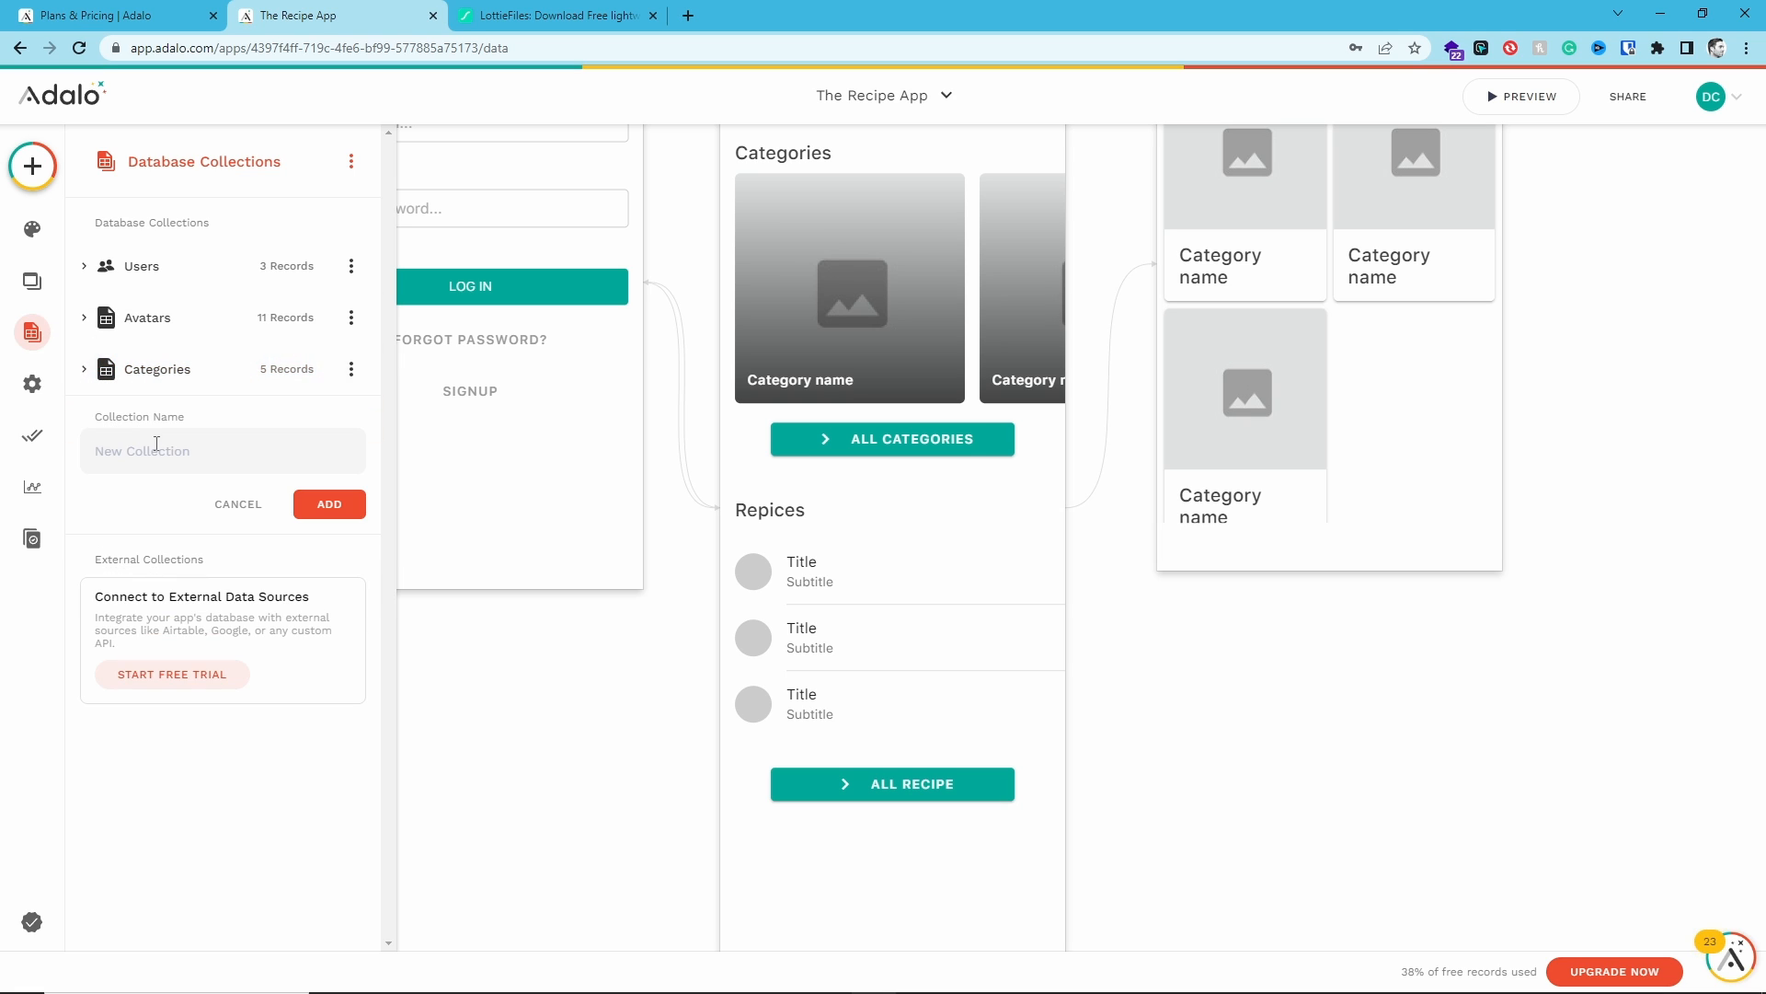
{"action": "type", "text": "Recipes"}
{"action": "left_click", "coordinate": [330, 504]}
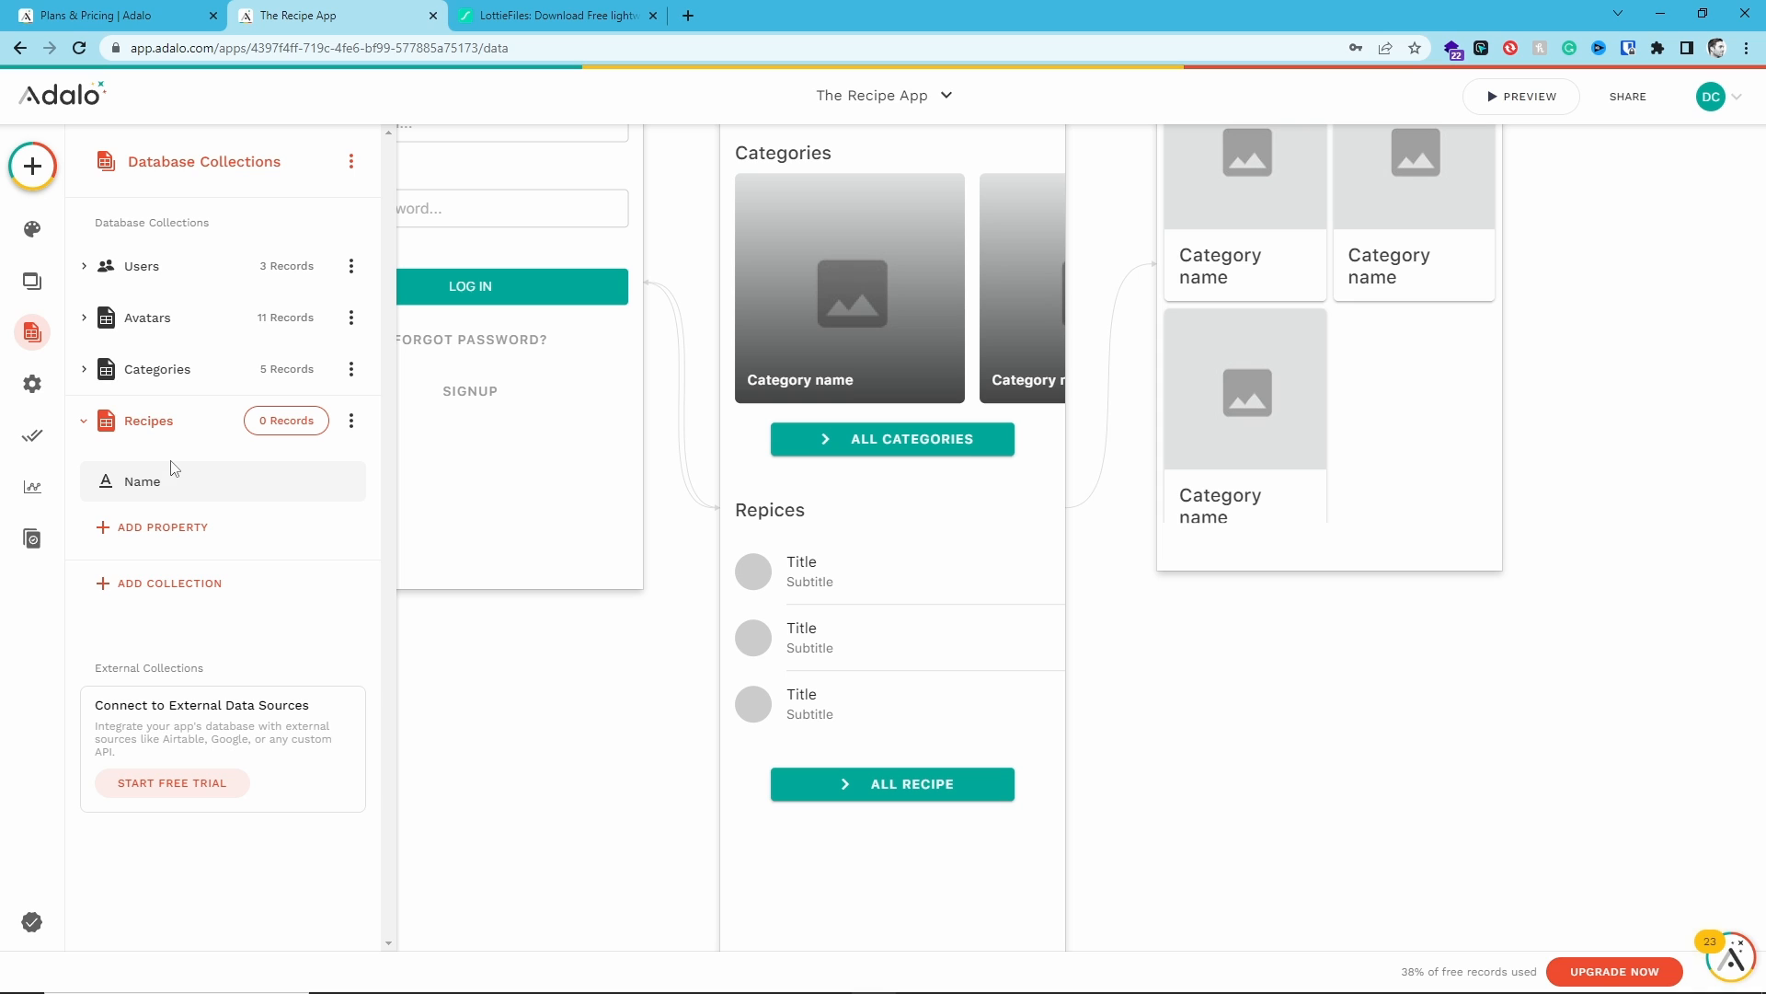
- Add an Image property named Recipe Image to the Recipes collection
{"action": "left_click", "coordinate": [162, 526]}
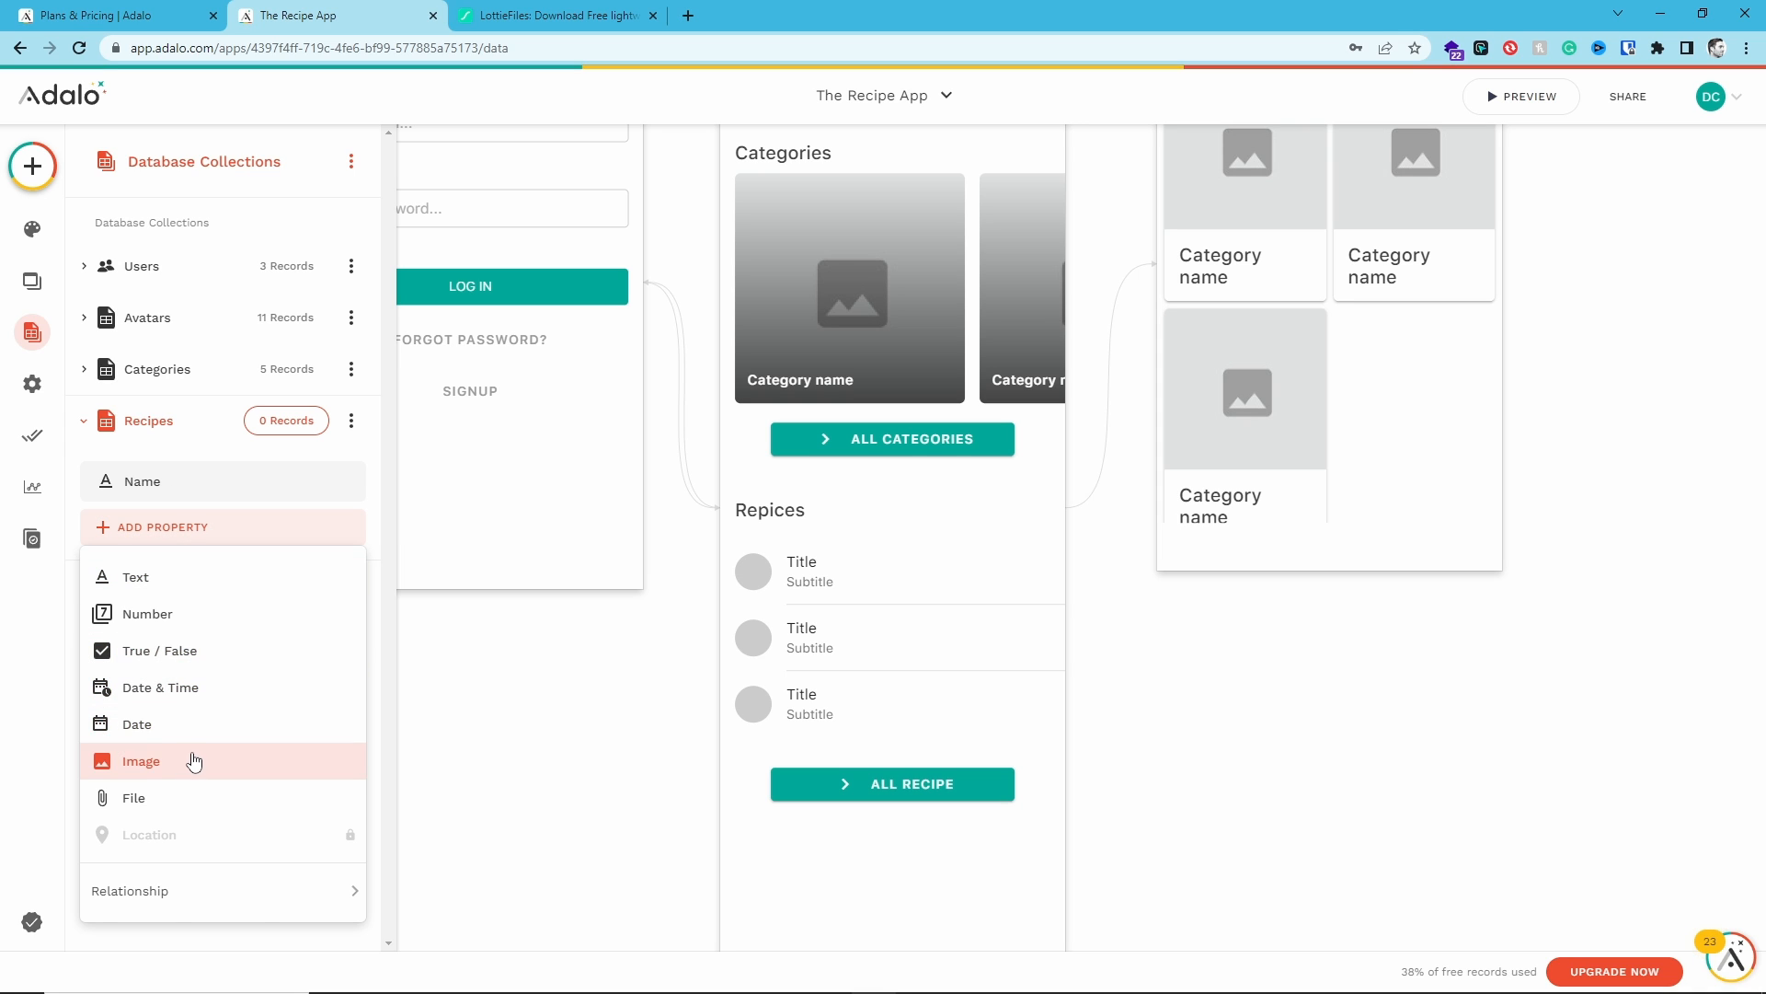
{"action": "left_click", "coordinate": [185, 761]}
{"action": "triple_click", "coordinate": [204, 670]}
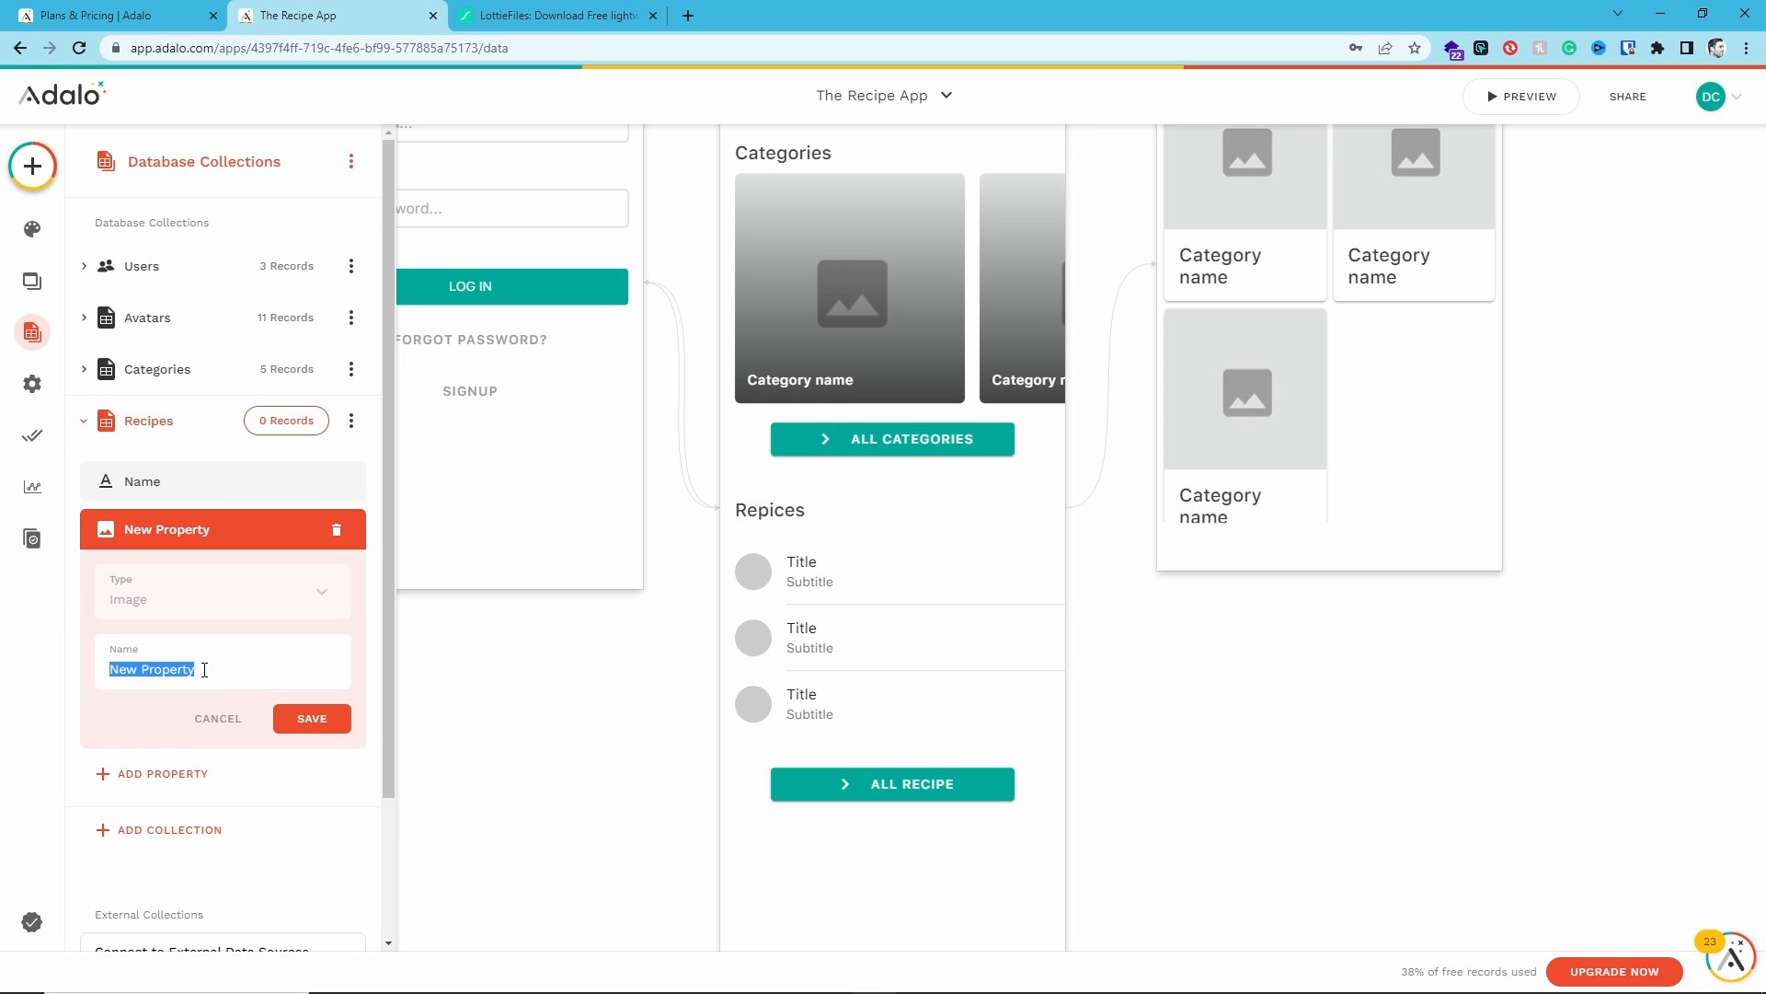
{"action": "type", "text": "Recipe Image"}
{"action": "left_click", "coordinate": [309, 722]}
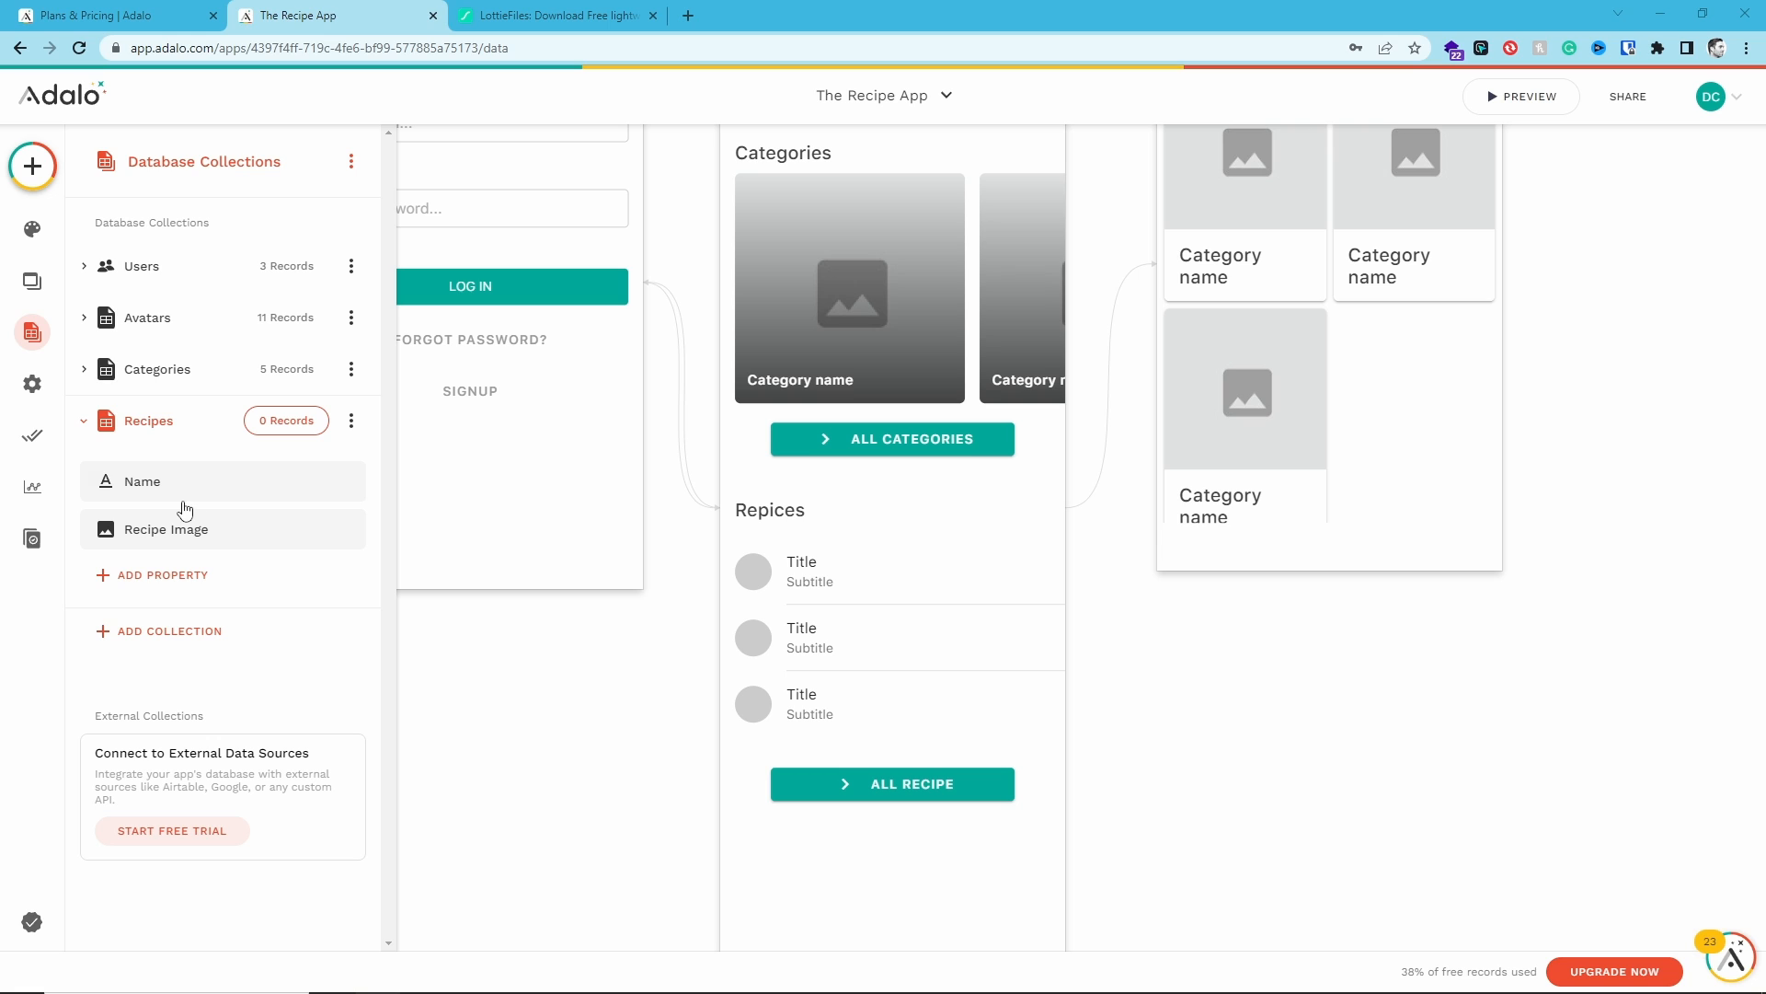
- Add a relationship property linking Recipes to Categories, where a Category can have multiple Recipes
{"action": "left_click", "coordinate": [179, 578]}
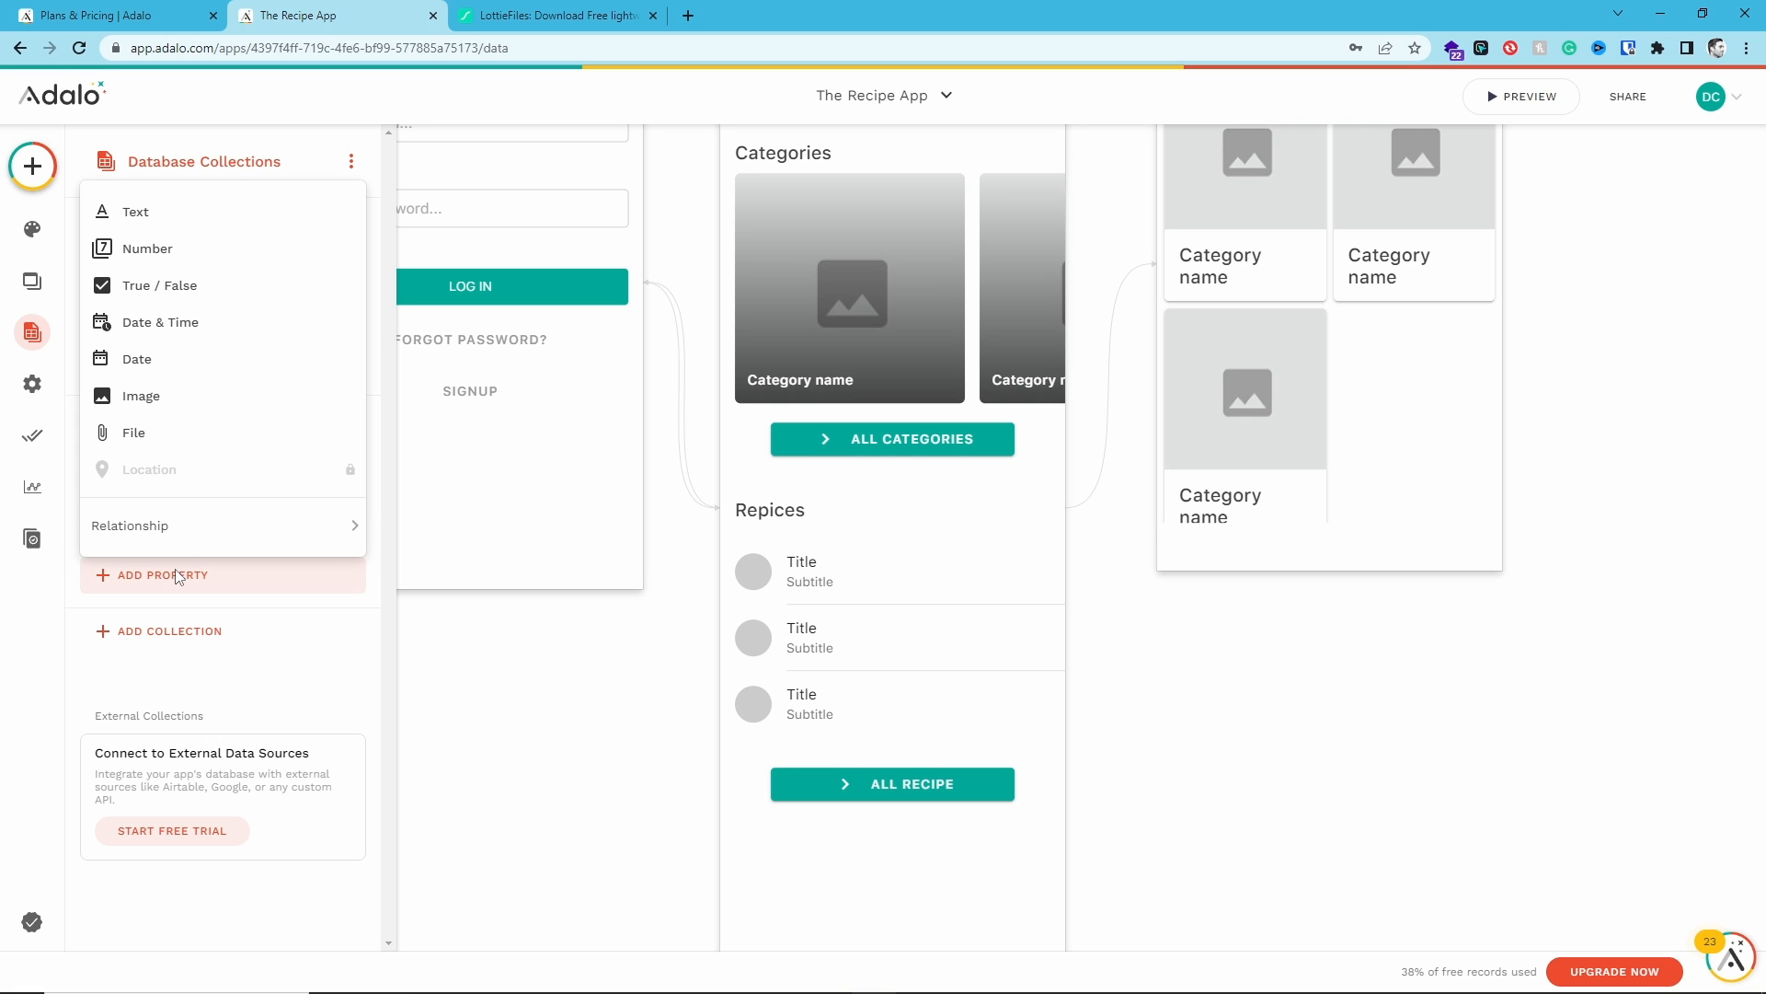
{"action": "mouse_move", "coordinate": [202, 522]}
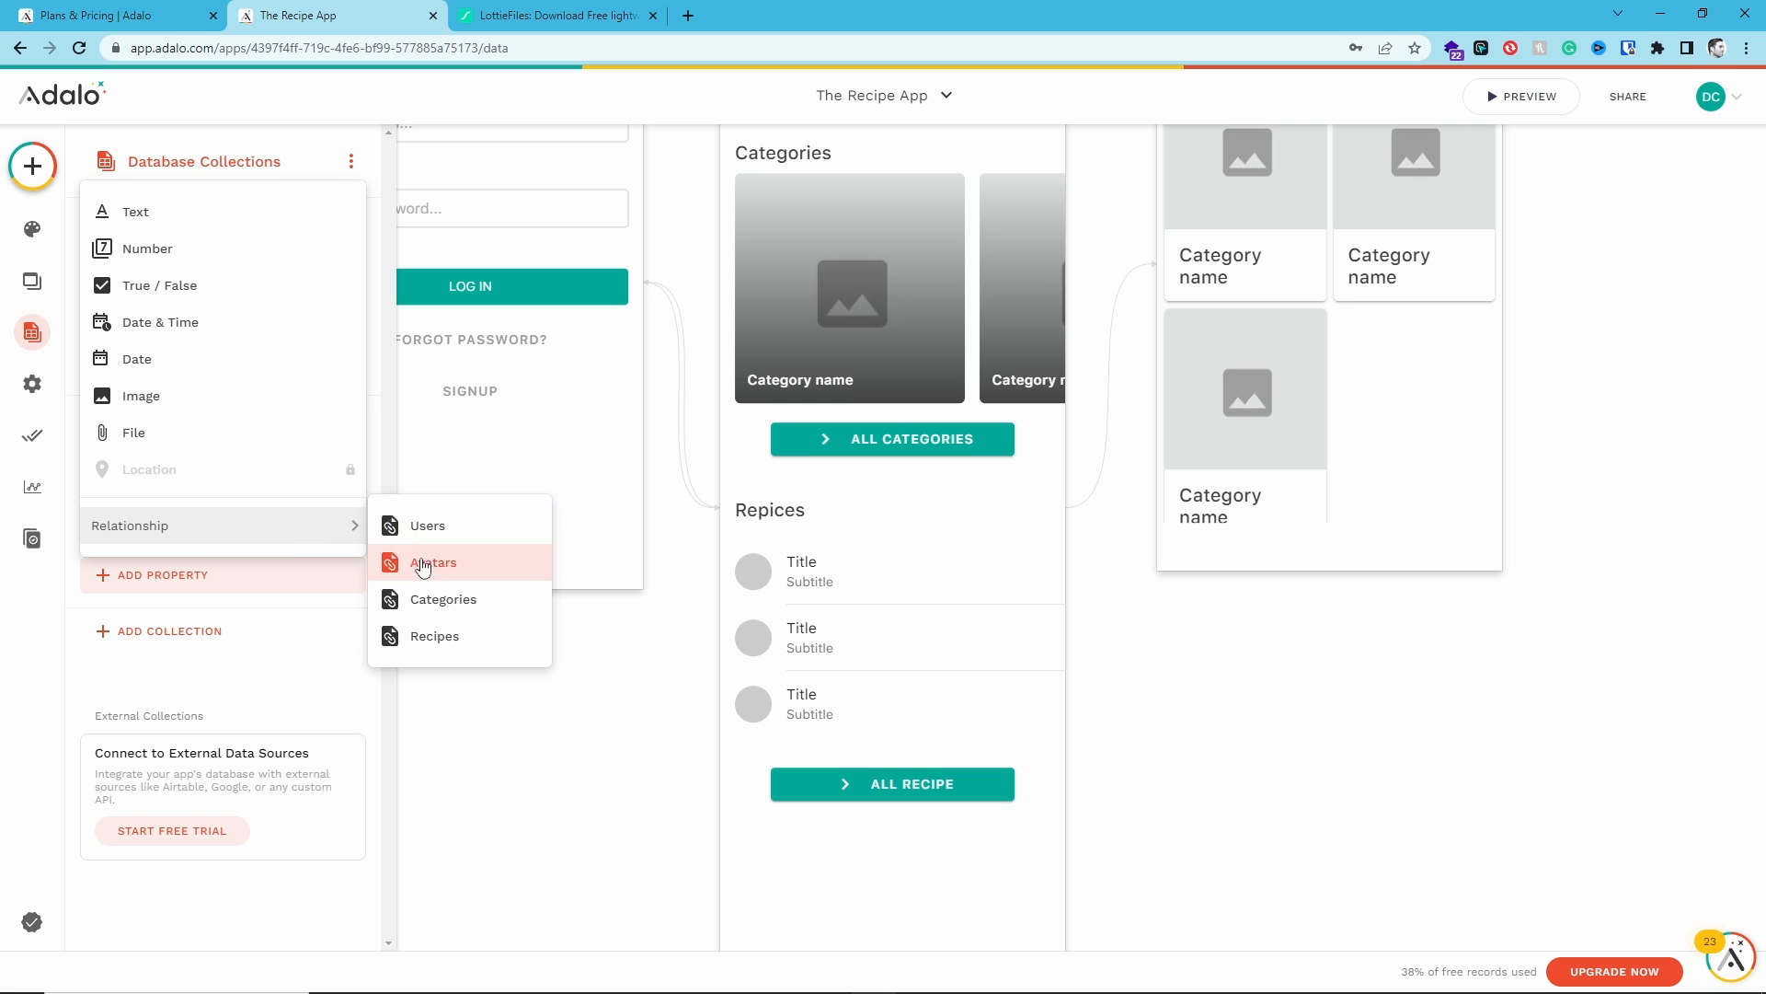
{"action": "left_click", "coordinate": [465, 603]}
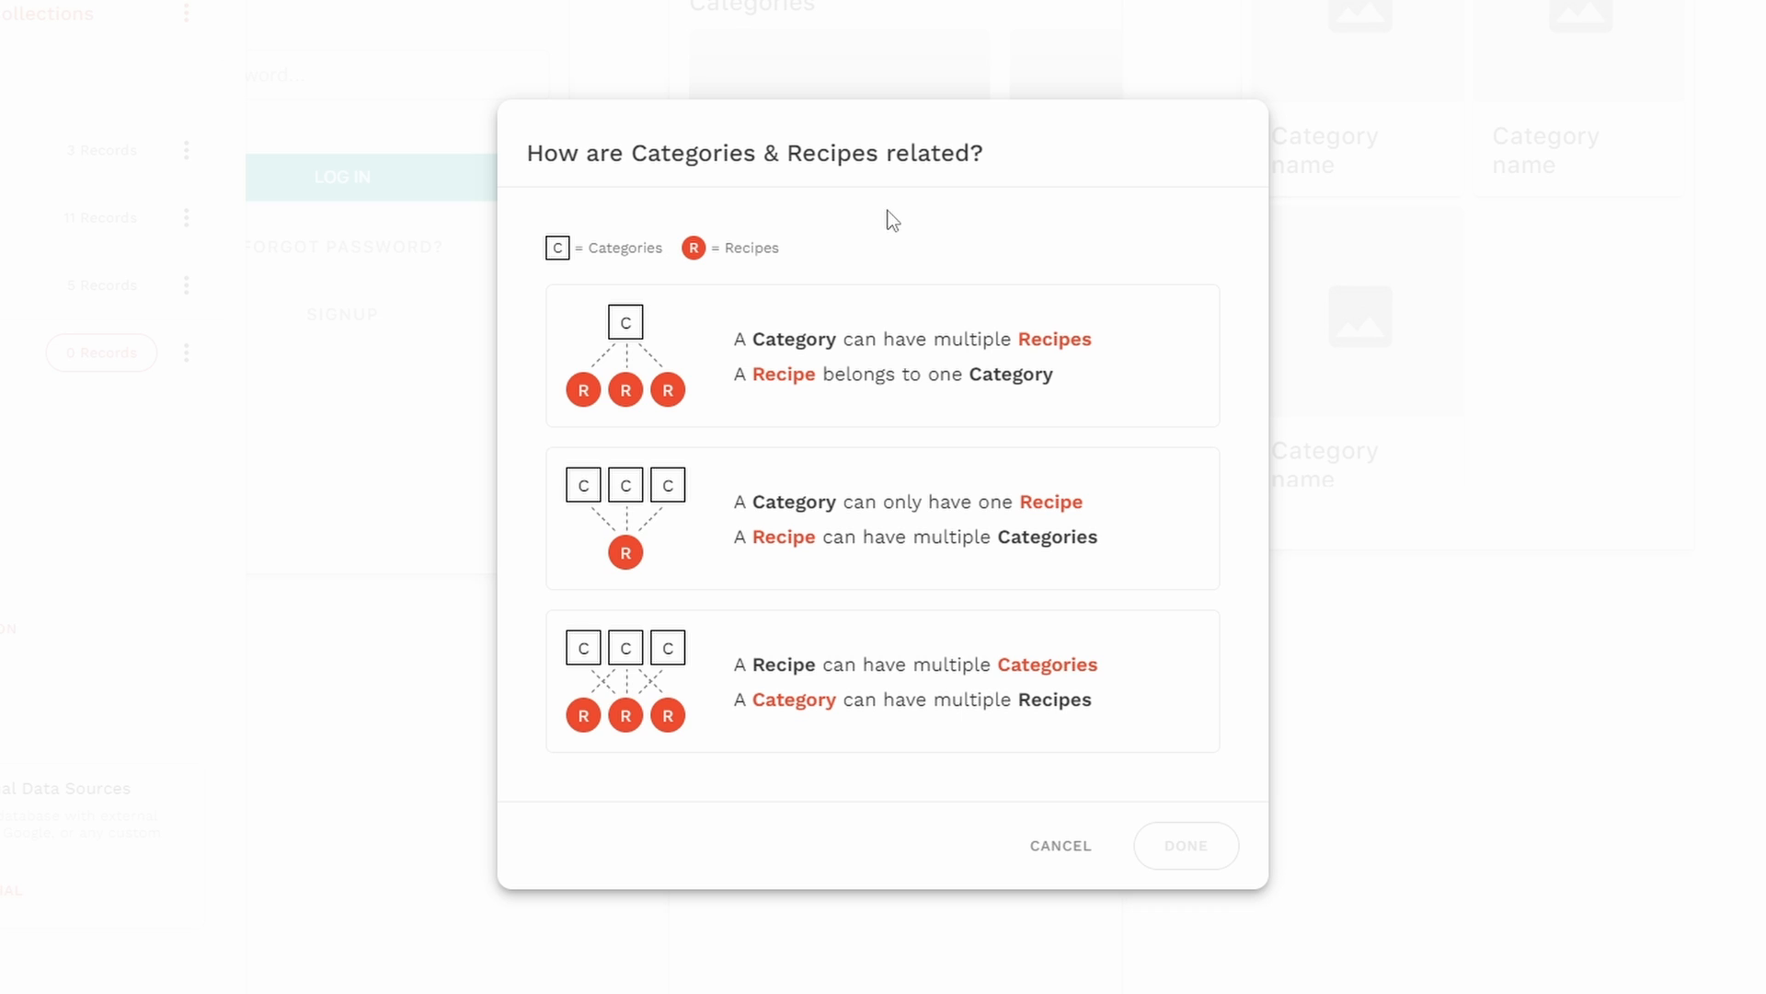
{"action": "left_click", "coordinate": [734, 373]}
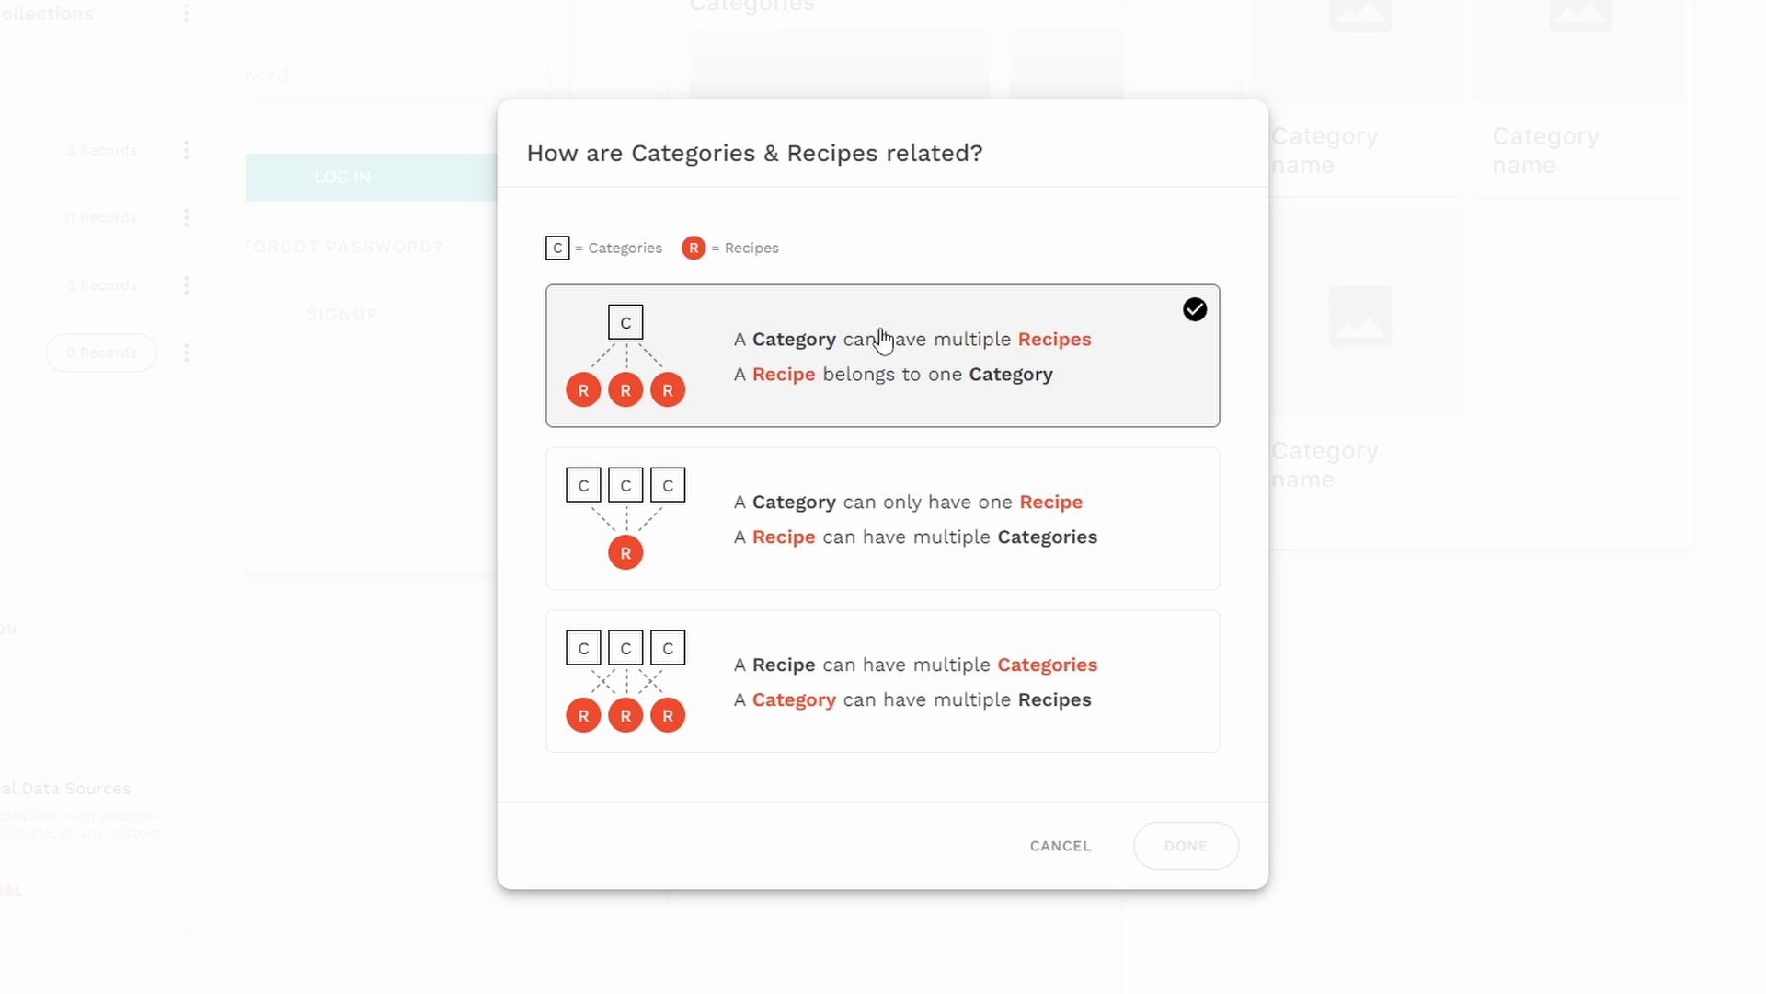
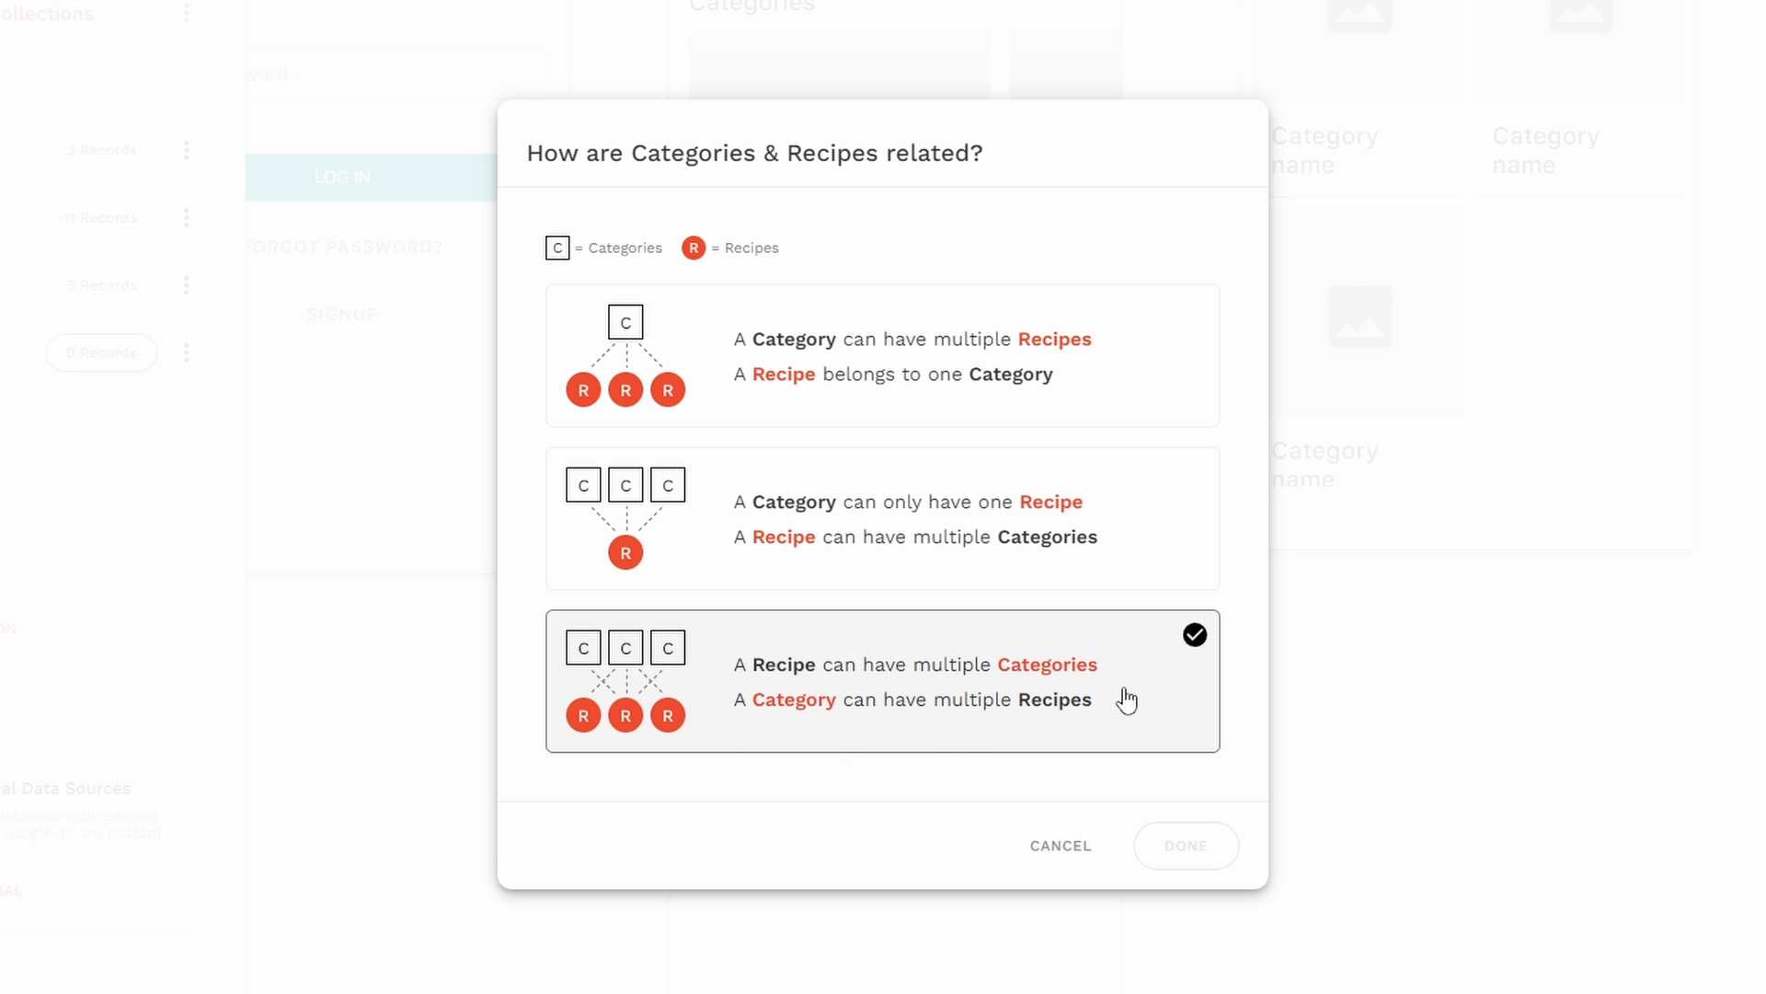
- Change the Categories–Recipes relationship so a Recipe can have multiple Categories and vice versa, and save the property
{"action": "left_click", "coordinate": [1126, 692]}
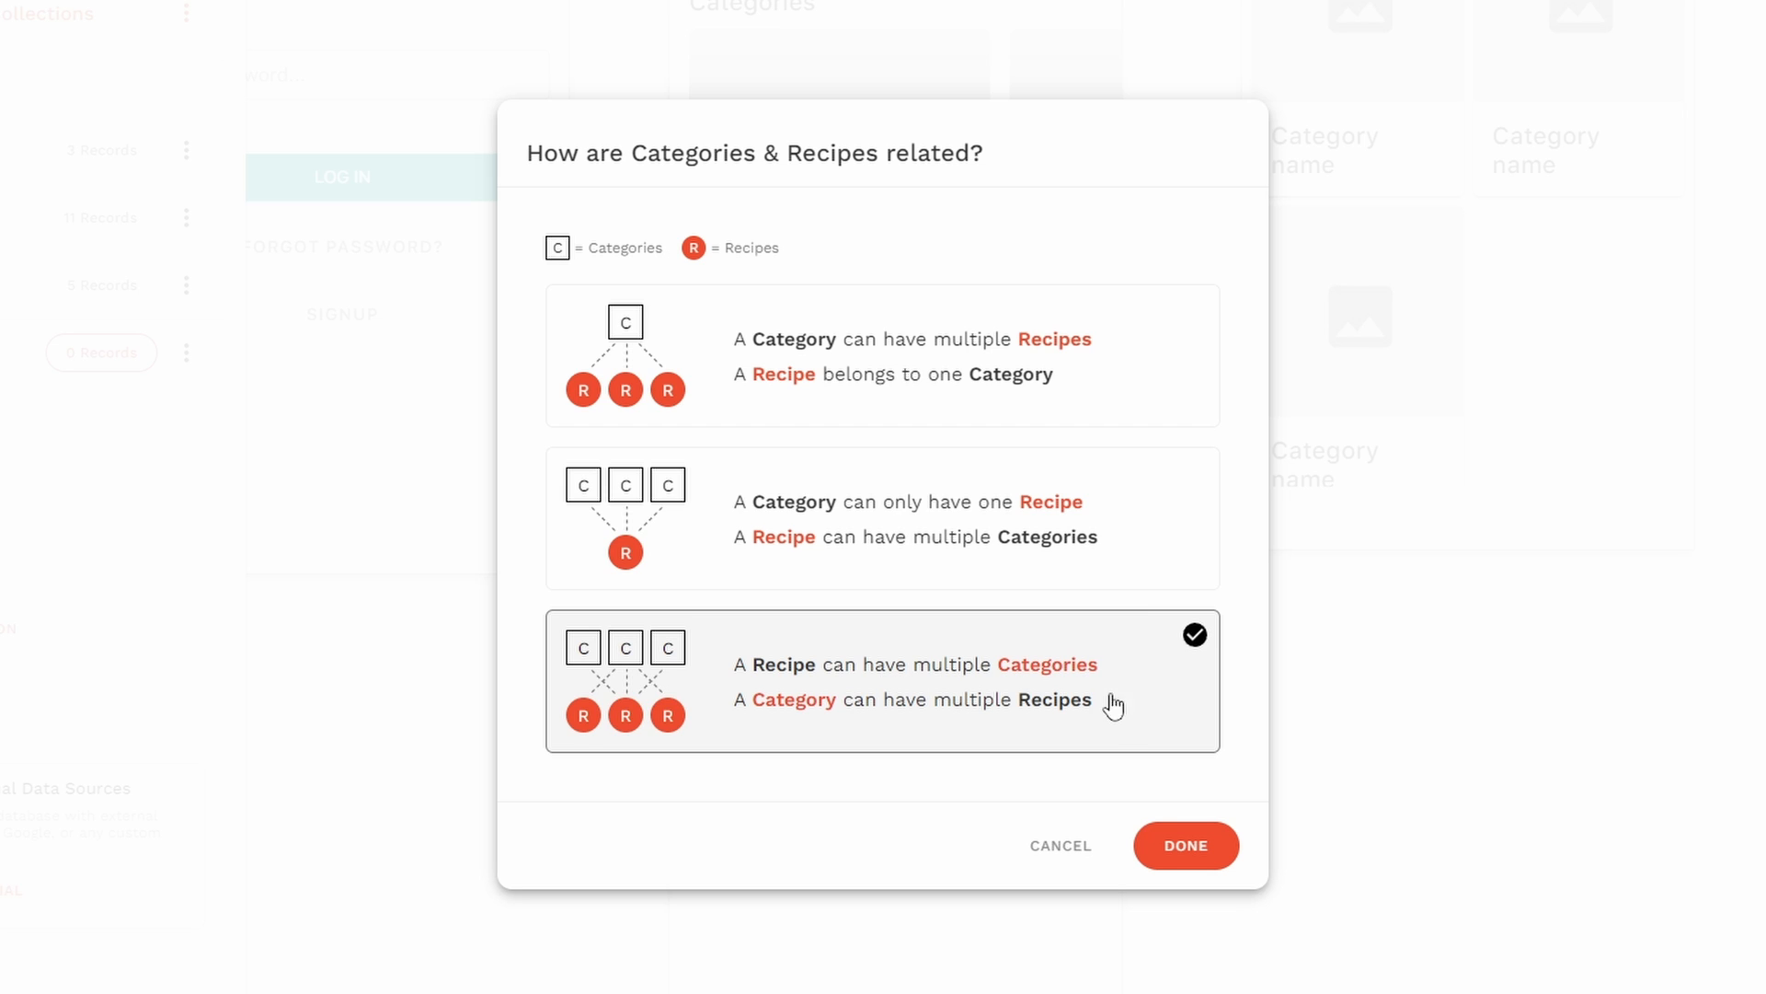
{"action": "left_click", "coordinate": [1173, 841]}
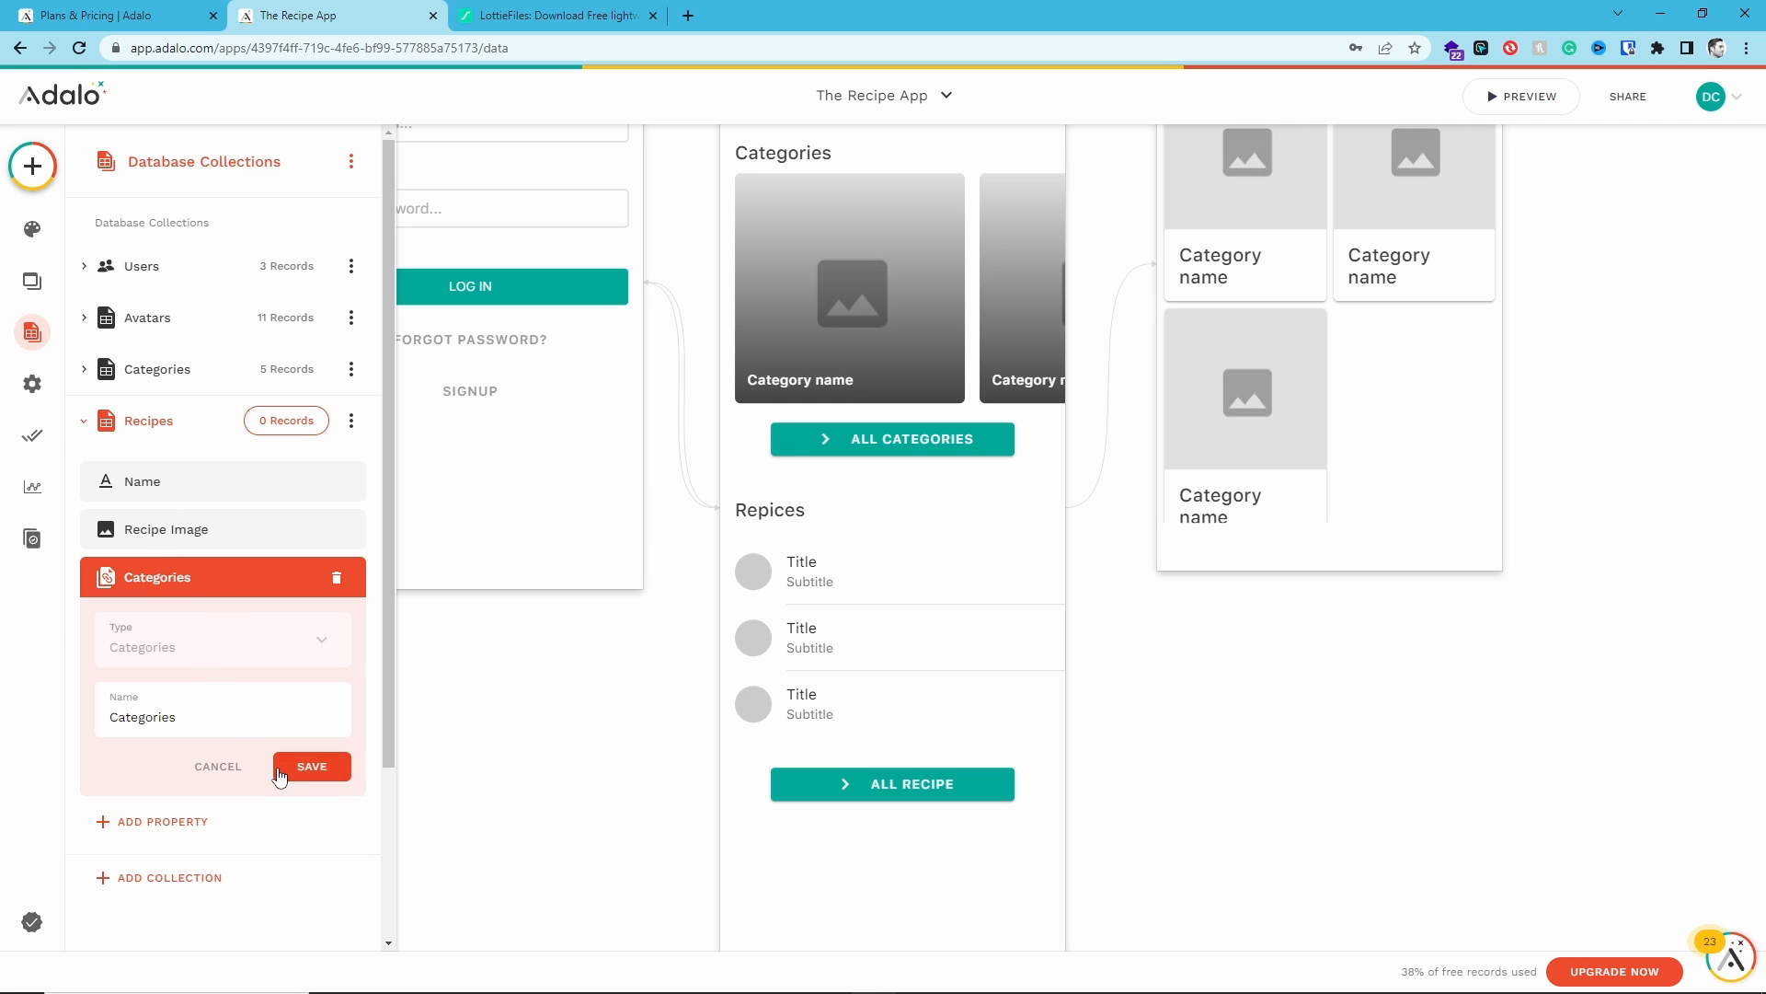
{"action": "left_click", "coordinate": [312, 766]}
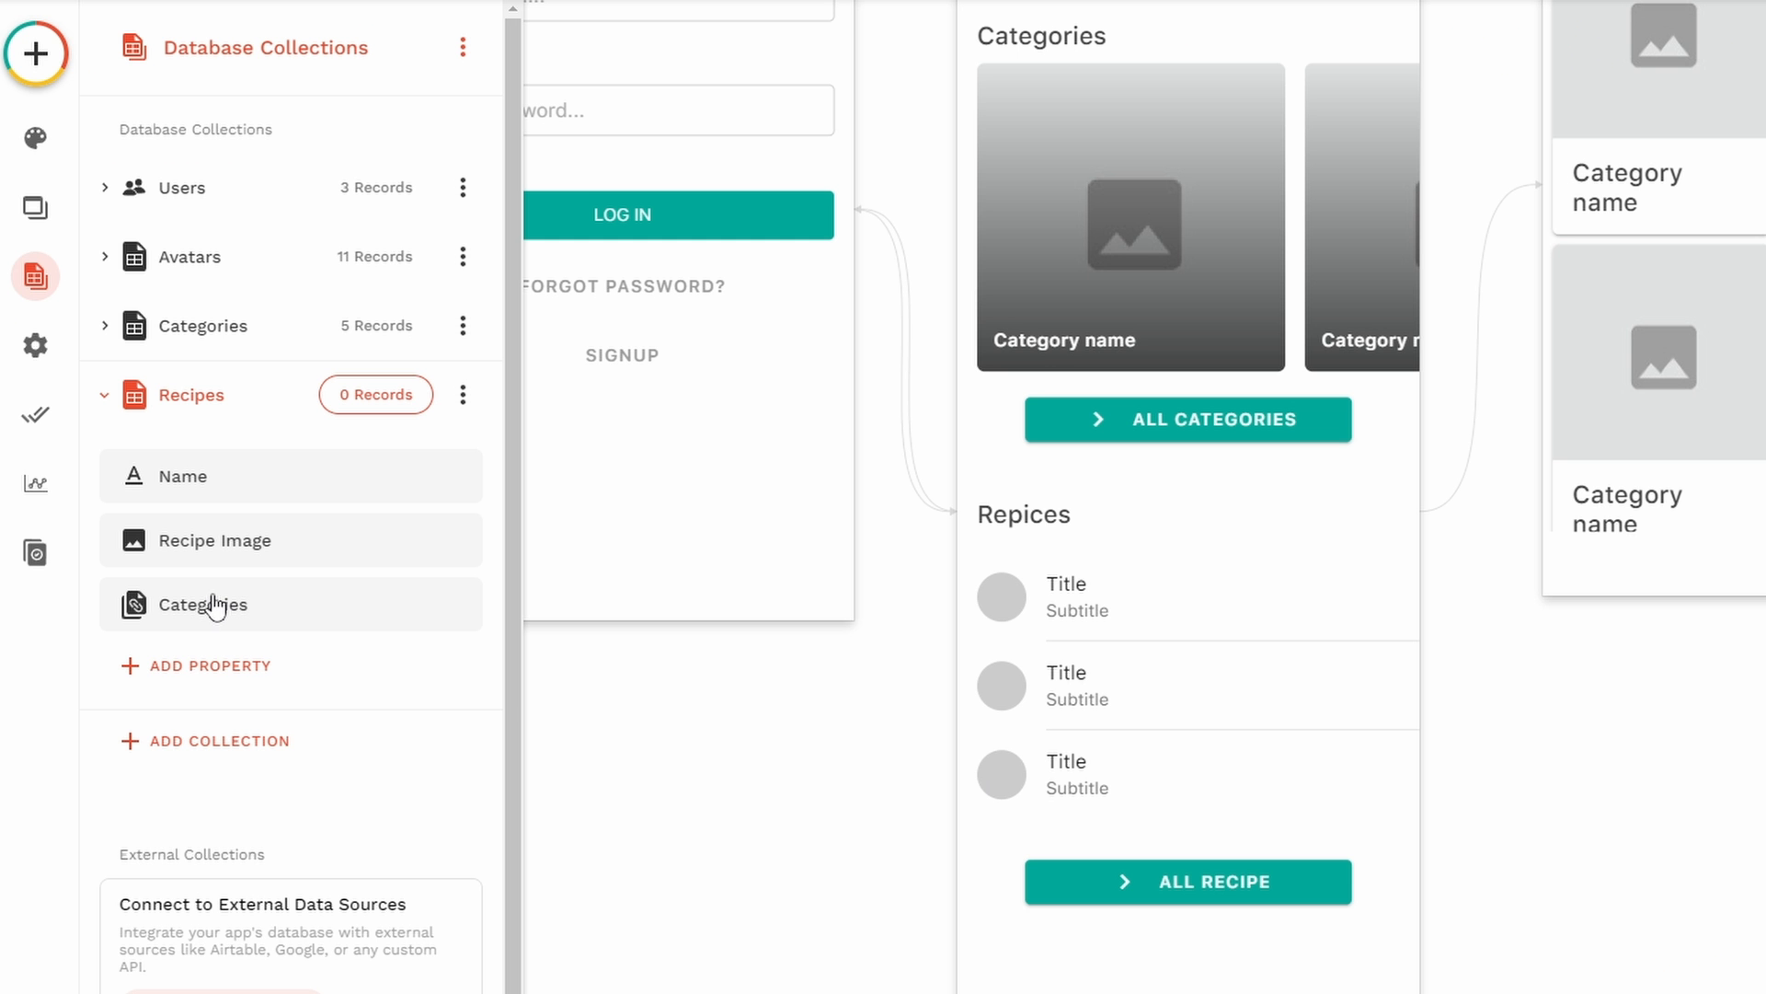
- Inspect the properties of the Categories collection and return to the Recipes collection
{"action": "left_click", "coordinate": [202, 327]}
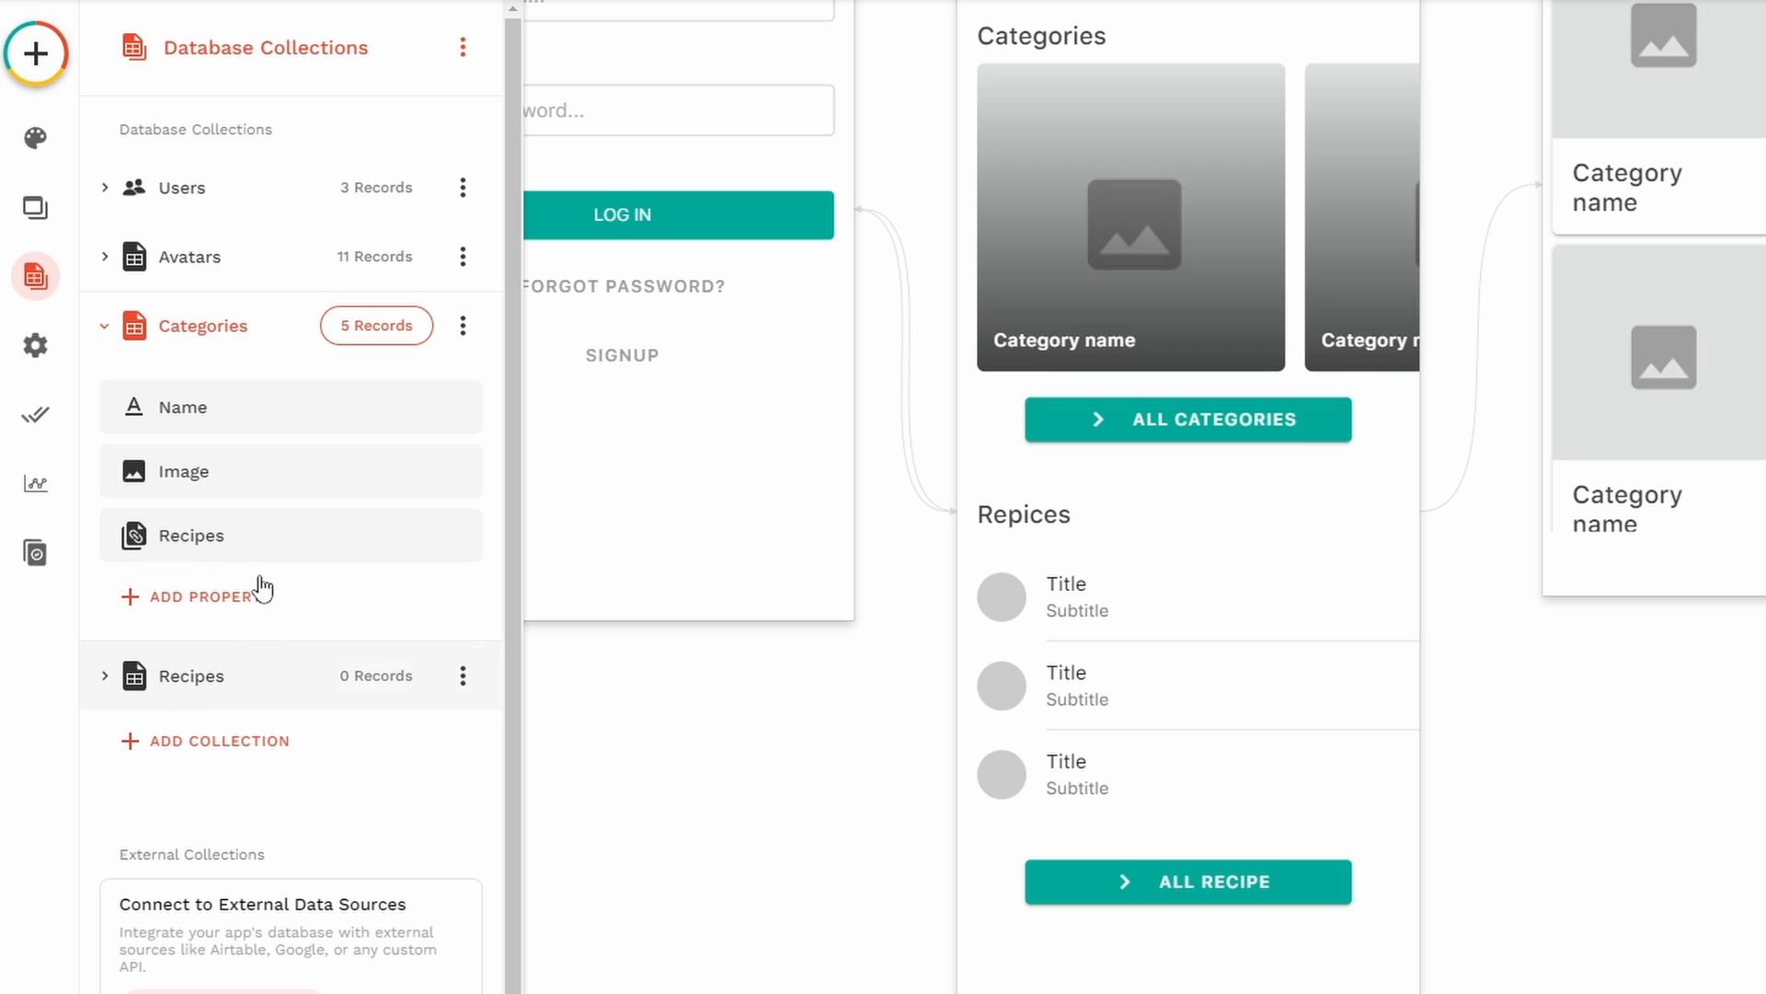
{"action": "left_click", "coordinate": [136, 328]}
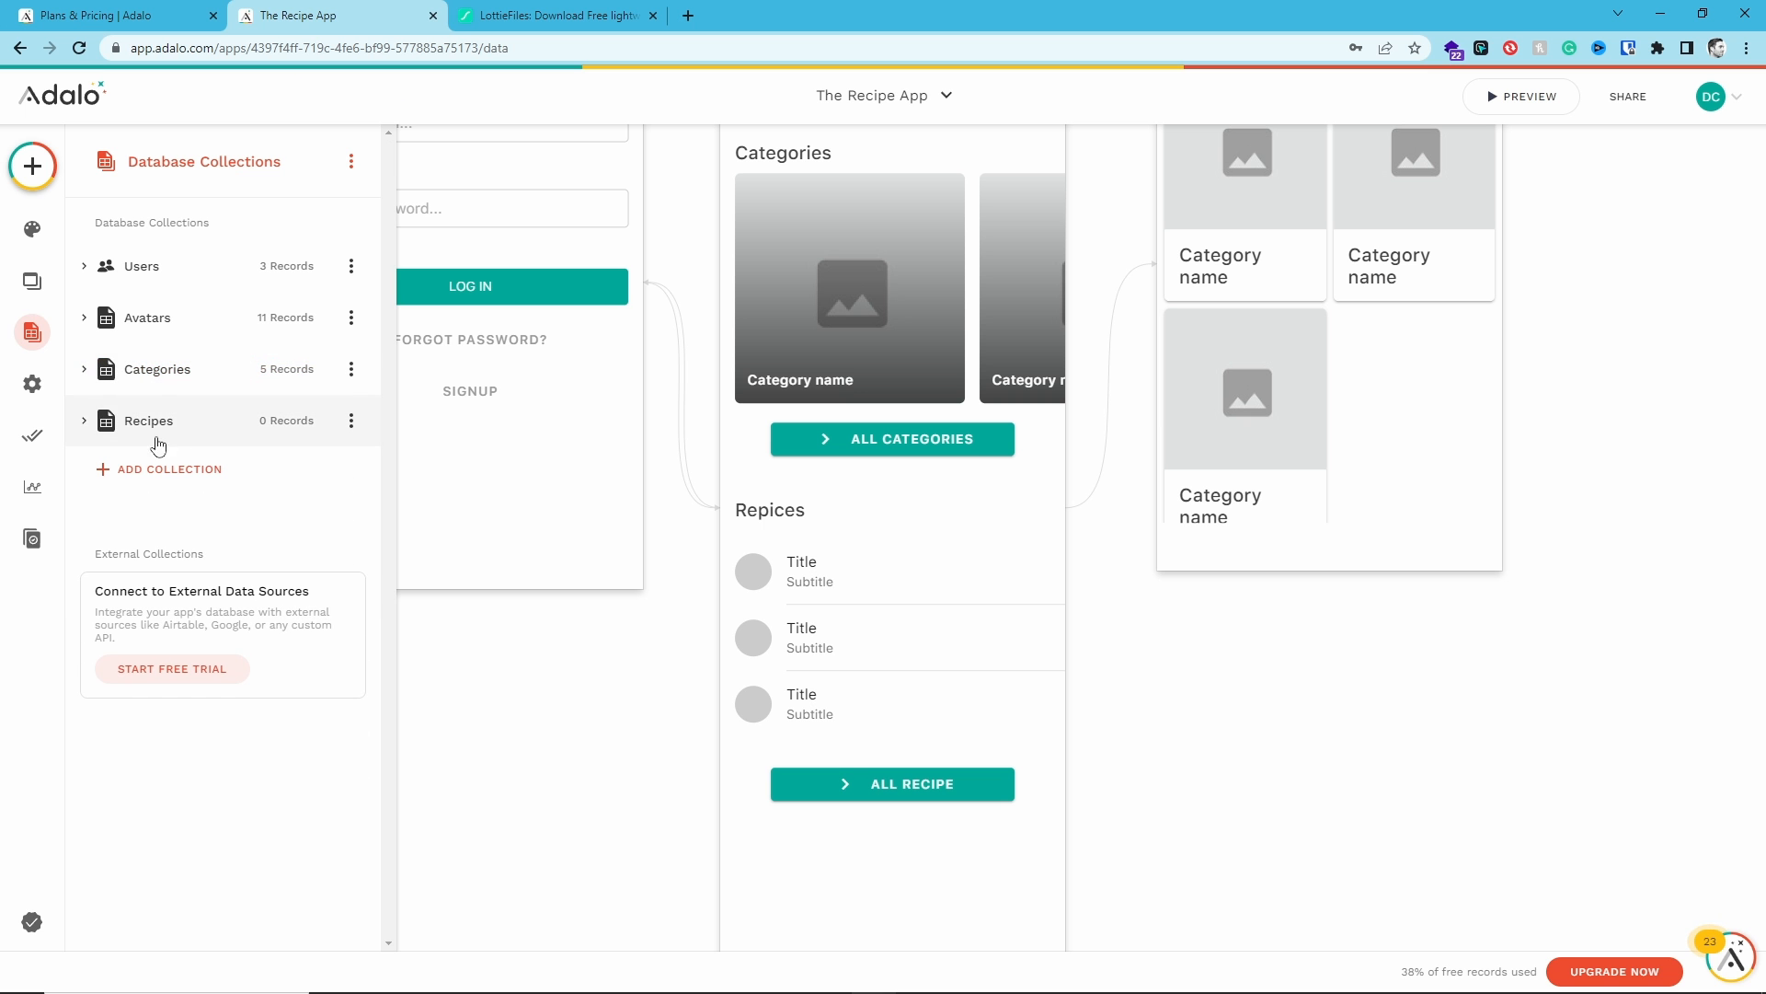
{"action": "left_click", "coordinate": [90, 420]}
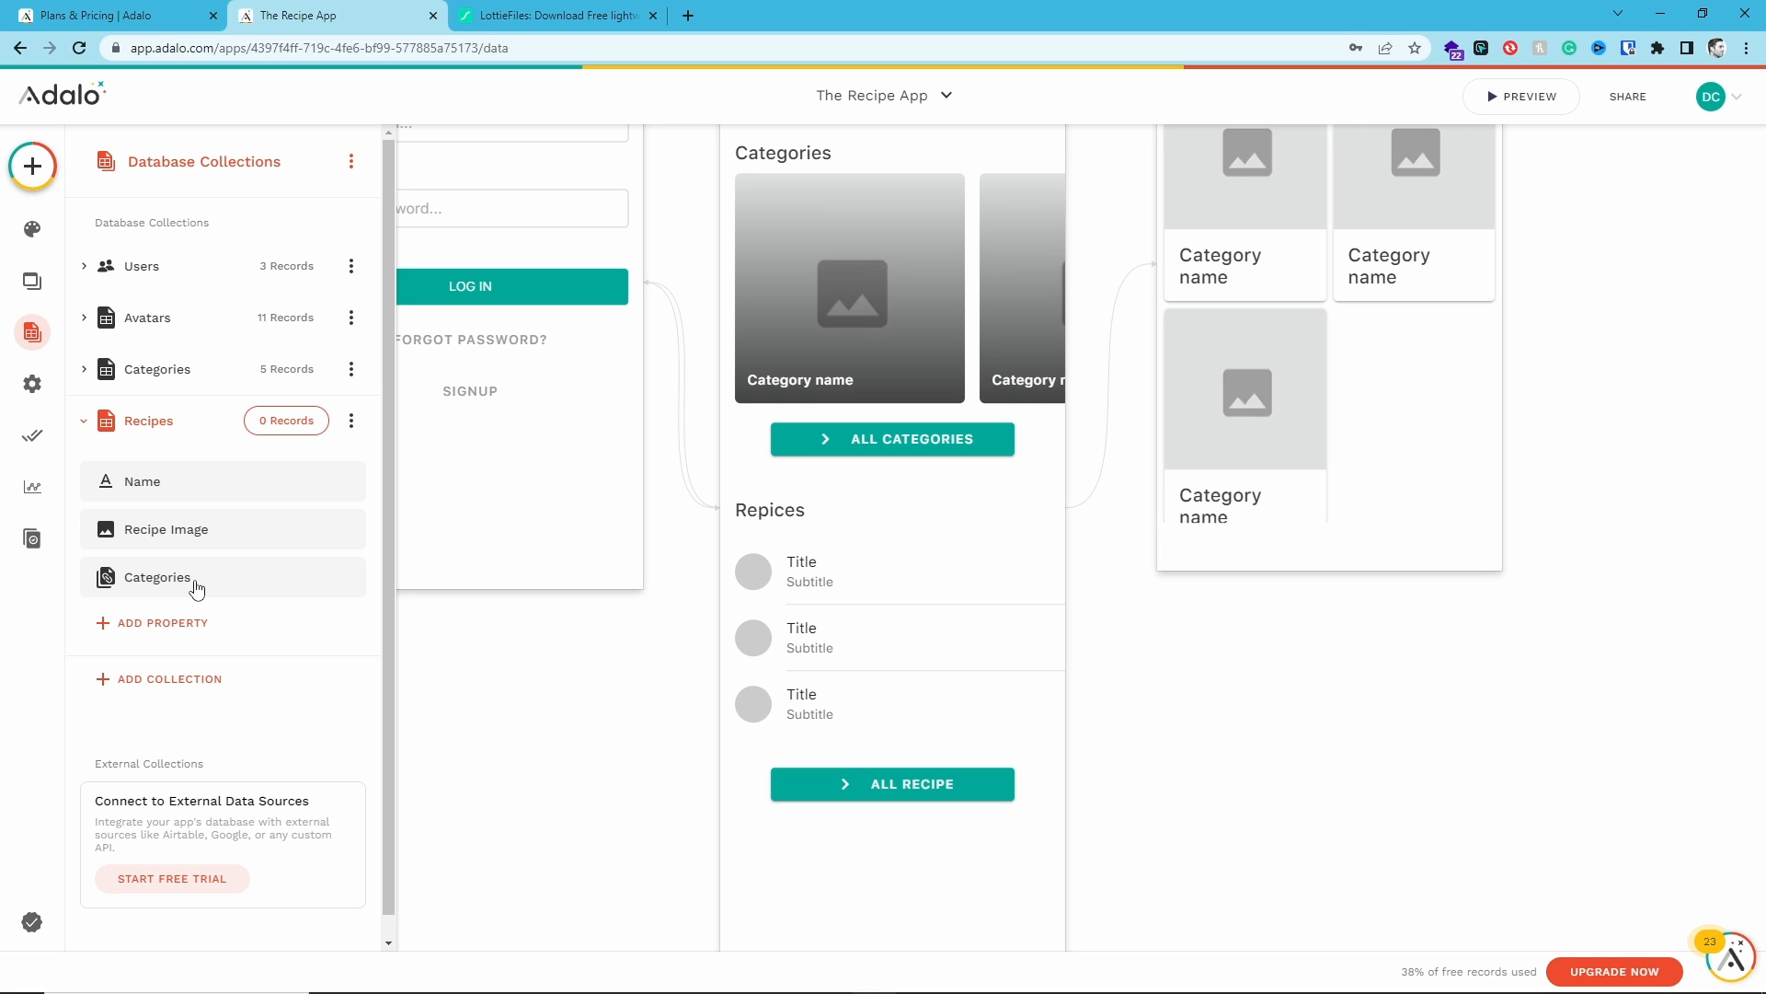
- Add a True / False property named isFavorite to the Recipes collection
{"action": "left_click", "coordinate": [207, 634]}
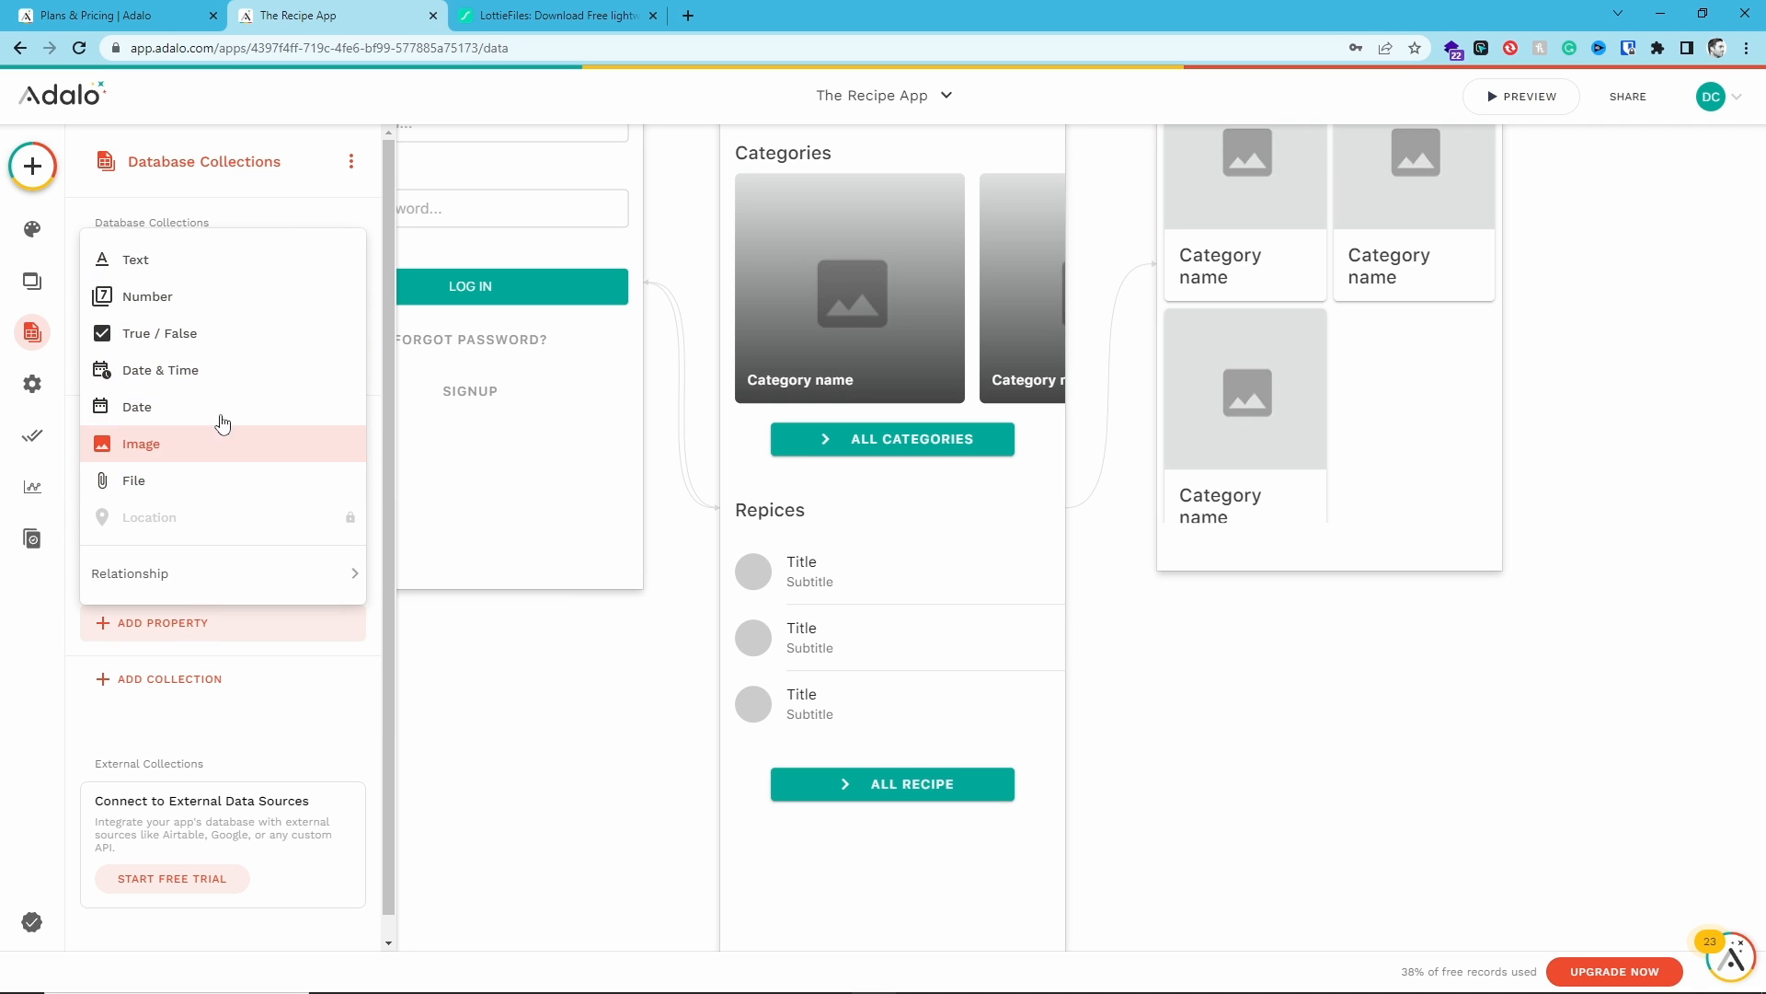
{"action": "left_click", "coordinate": [221, 333]}
{"action": "double_click", "coordinate": [222, 762]}
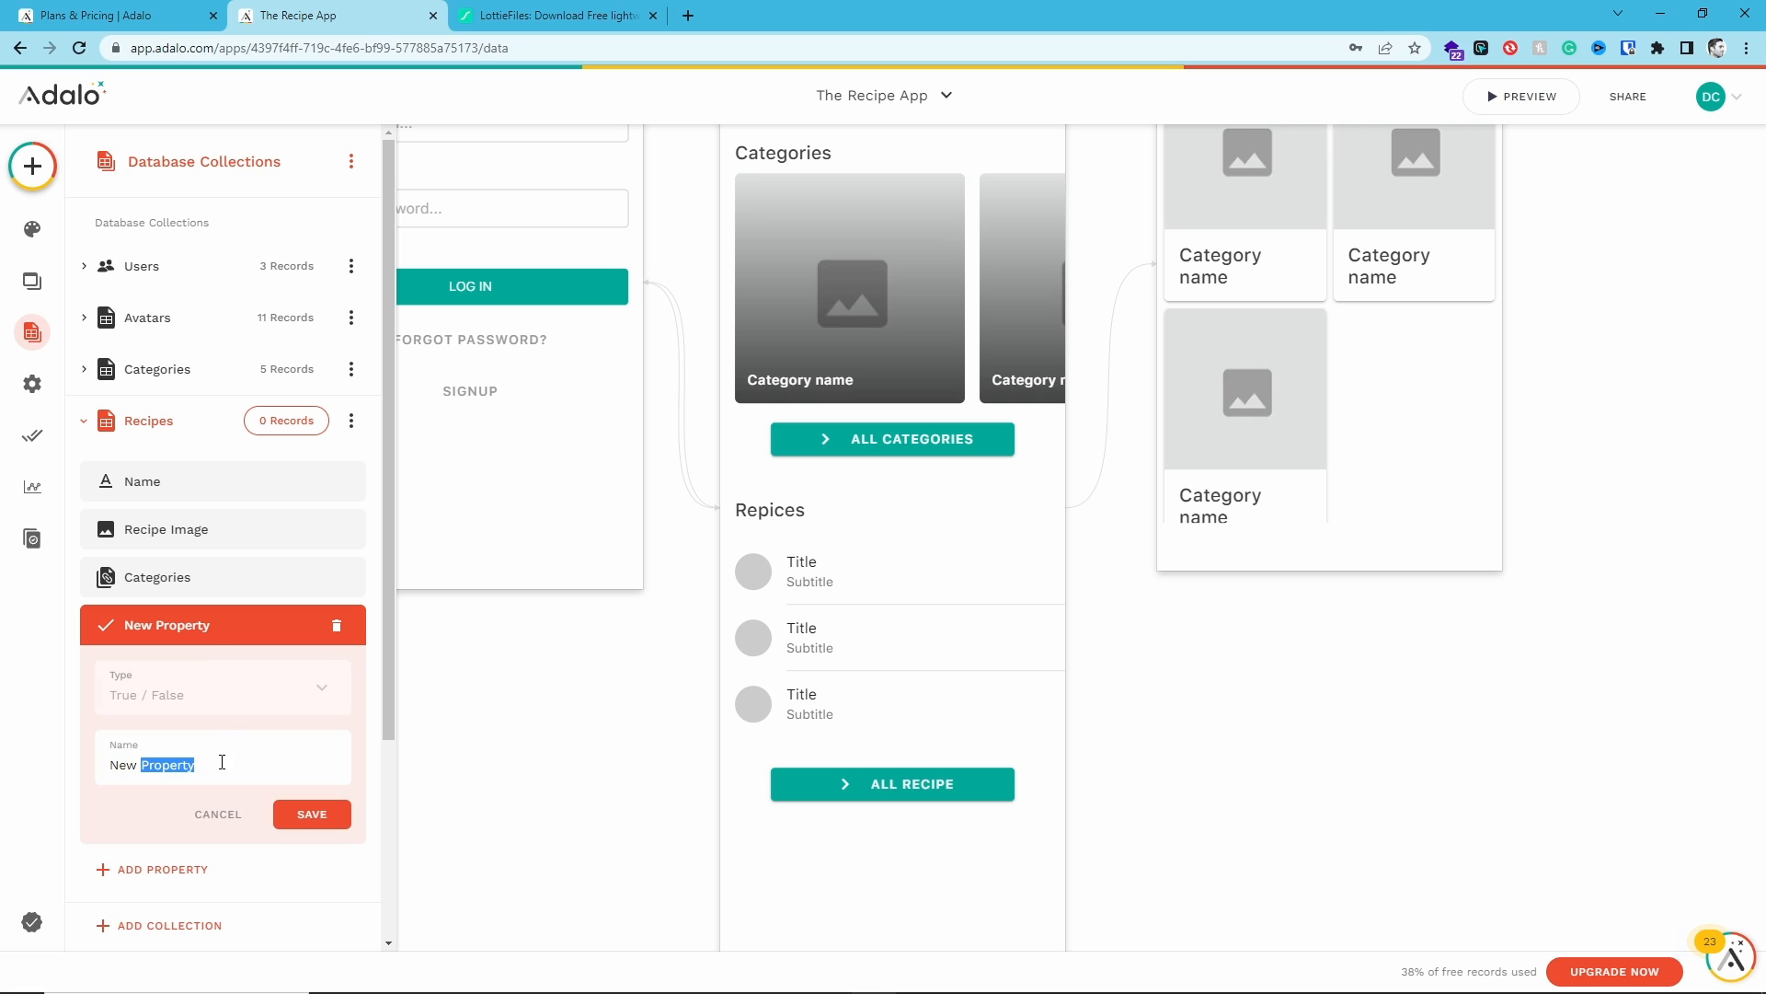
{"action": "triple_click", "coordinate": [221, 761]}
{"action": "type", "text": "isFavorite"}
{"action": "left_click", "coordinate": [291, 818]}
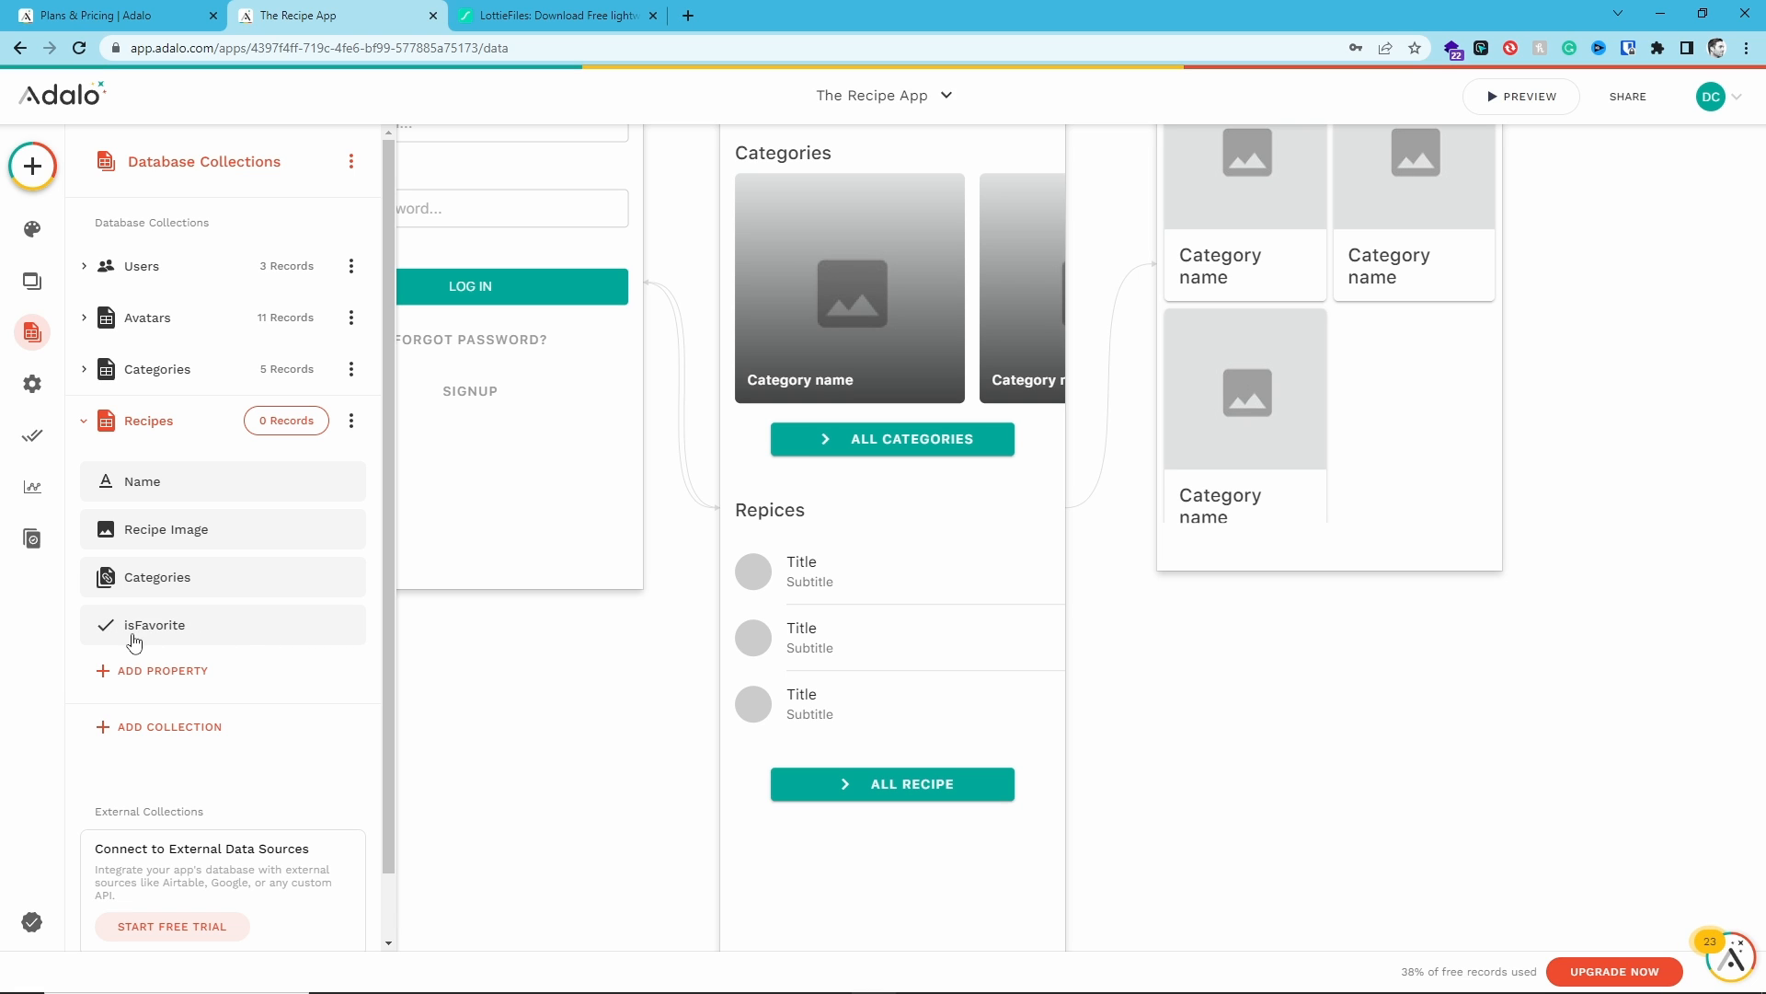
- Add a relationship property linking Recipes to Users, where a Recipe can have multiple Users and a User multiple Recipes
{"action": "left_click", "coordinate": [195, 678]}
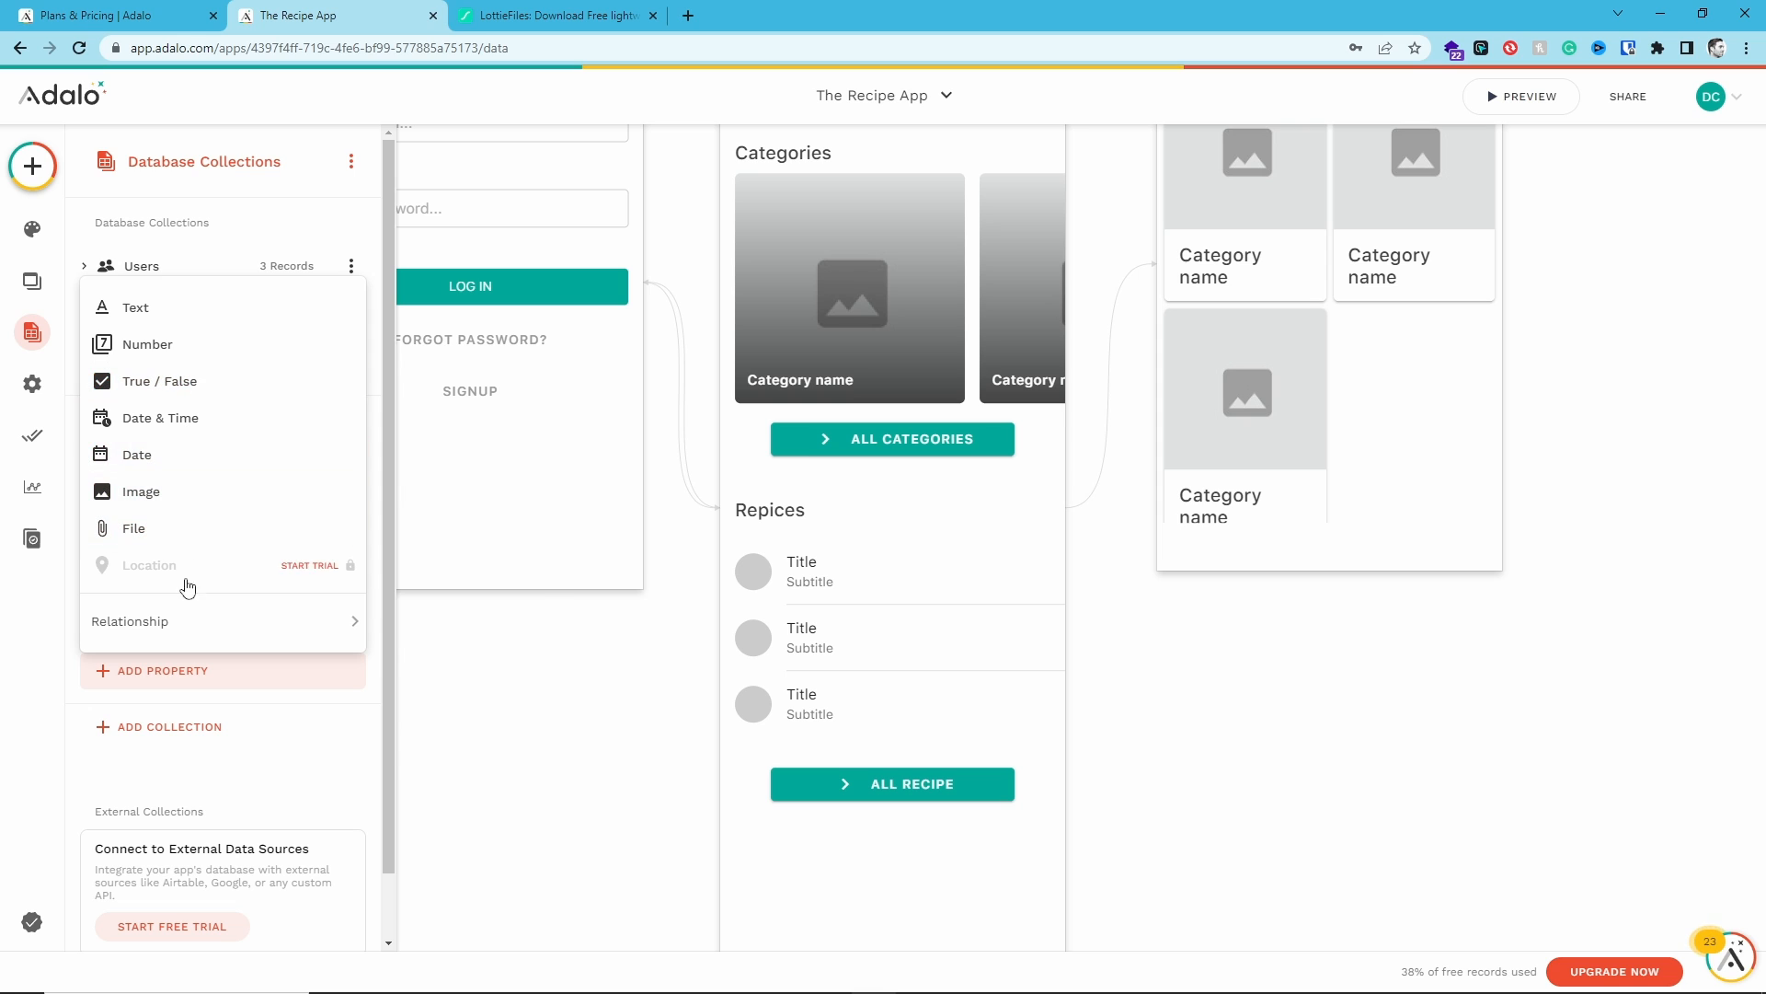
{"action": "mouse_move", "coordinate": [194, 623]}
{"action": "left_click", "coordinate": [426, 625]}
{"action": "left_click", "coordinate": [734, 538]}
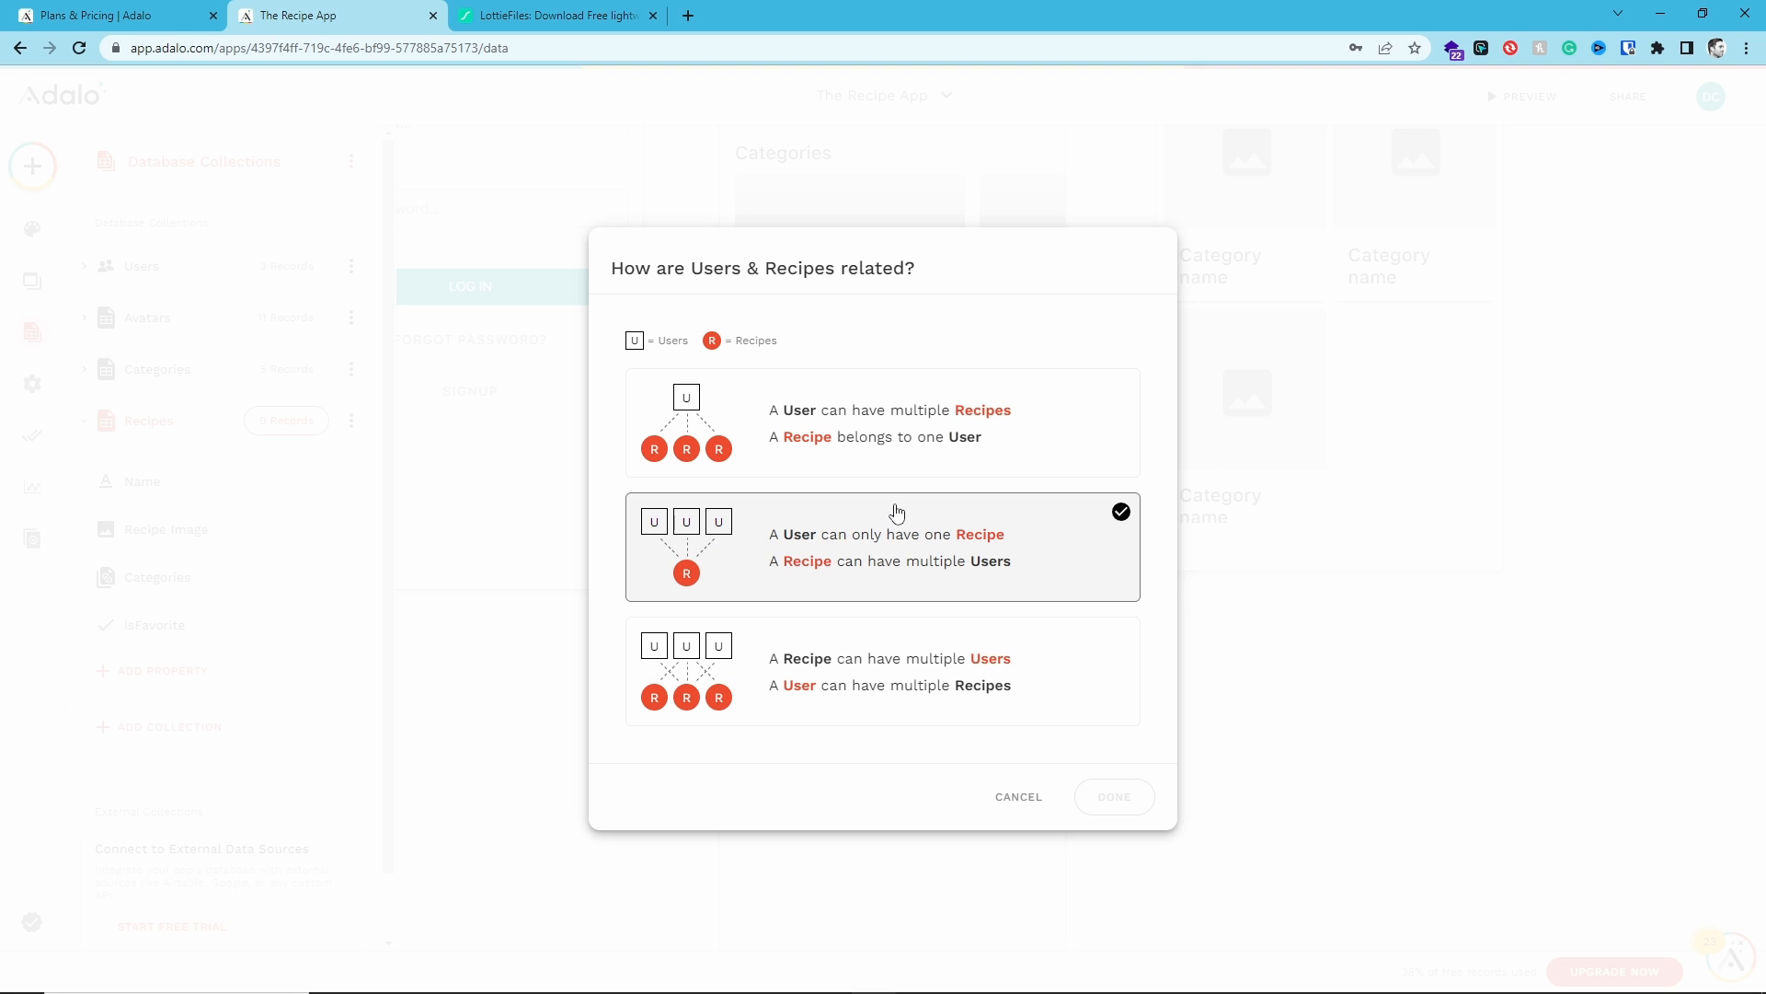
{"action": "left_click", "coordinate": [985, 466]}
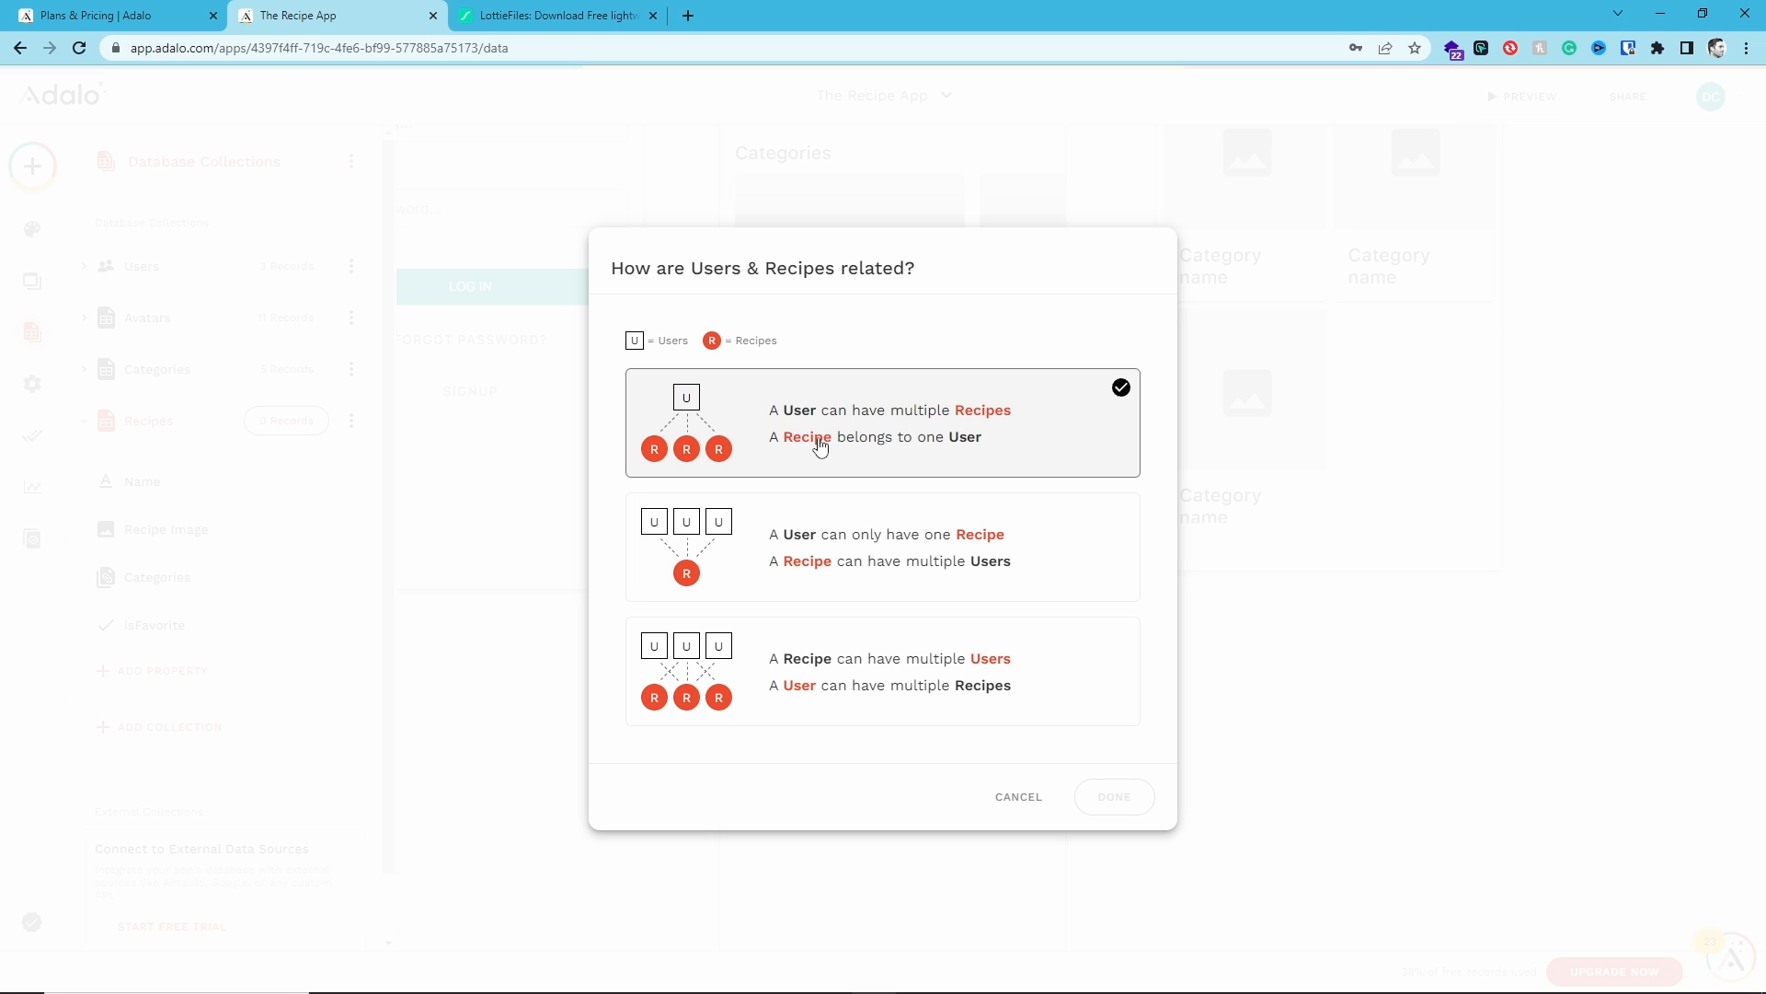
{"action": "left_click", "coordinate": [727, 514]}
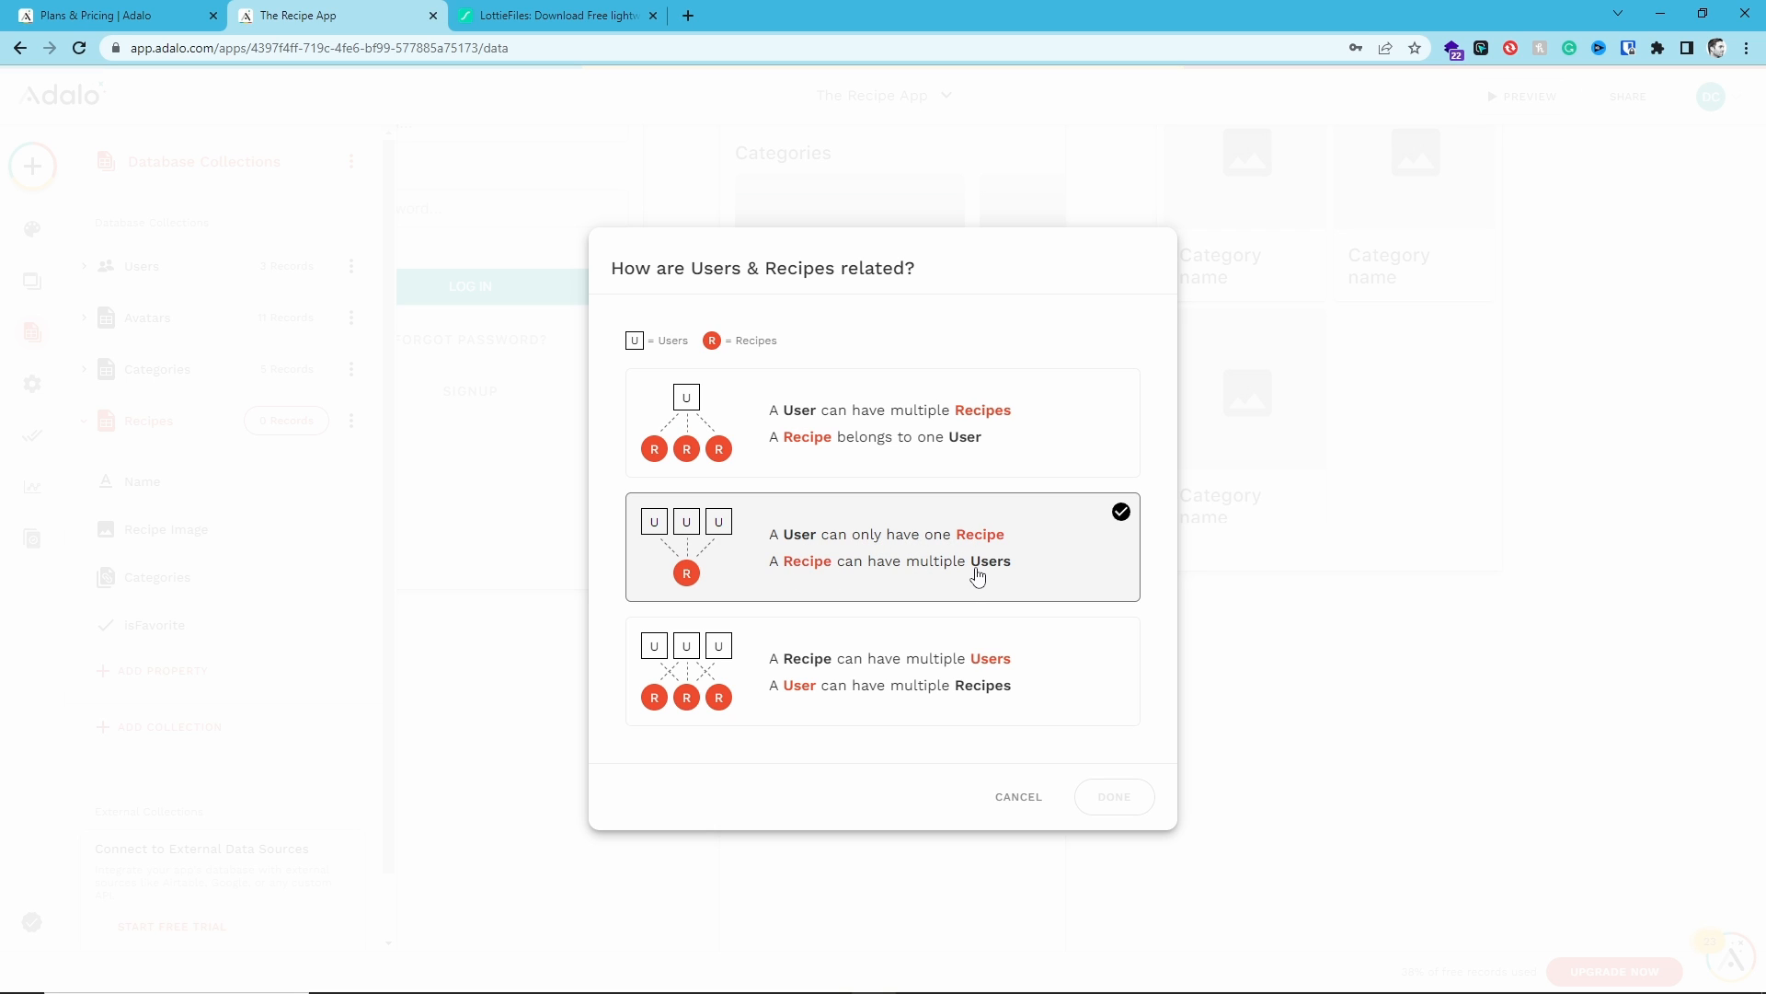
{"action": "left_click", "coordinate": [1074, 634]}
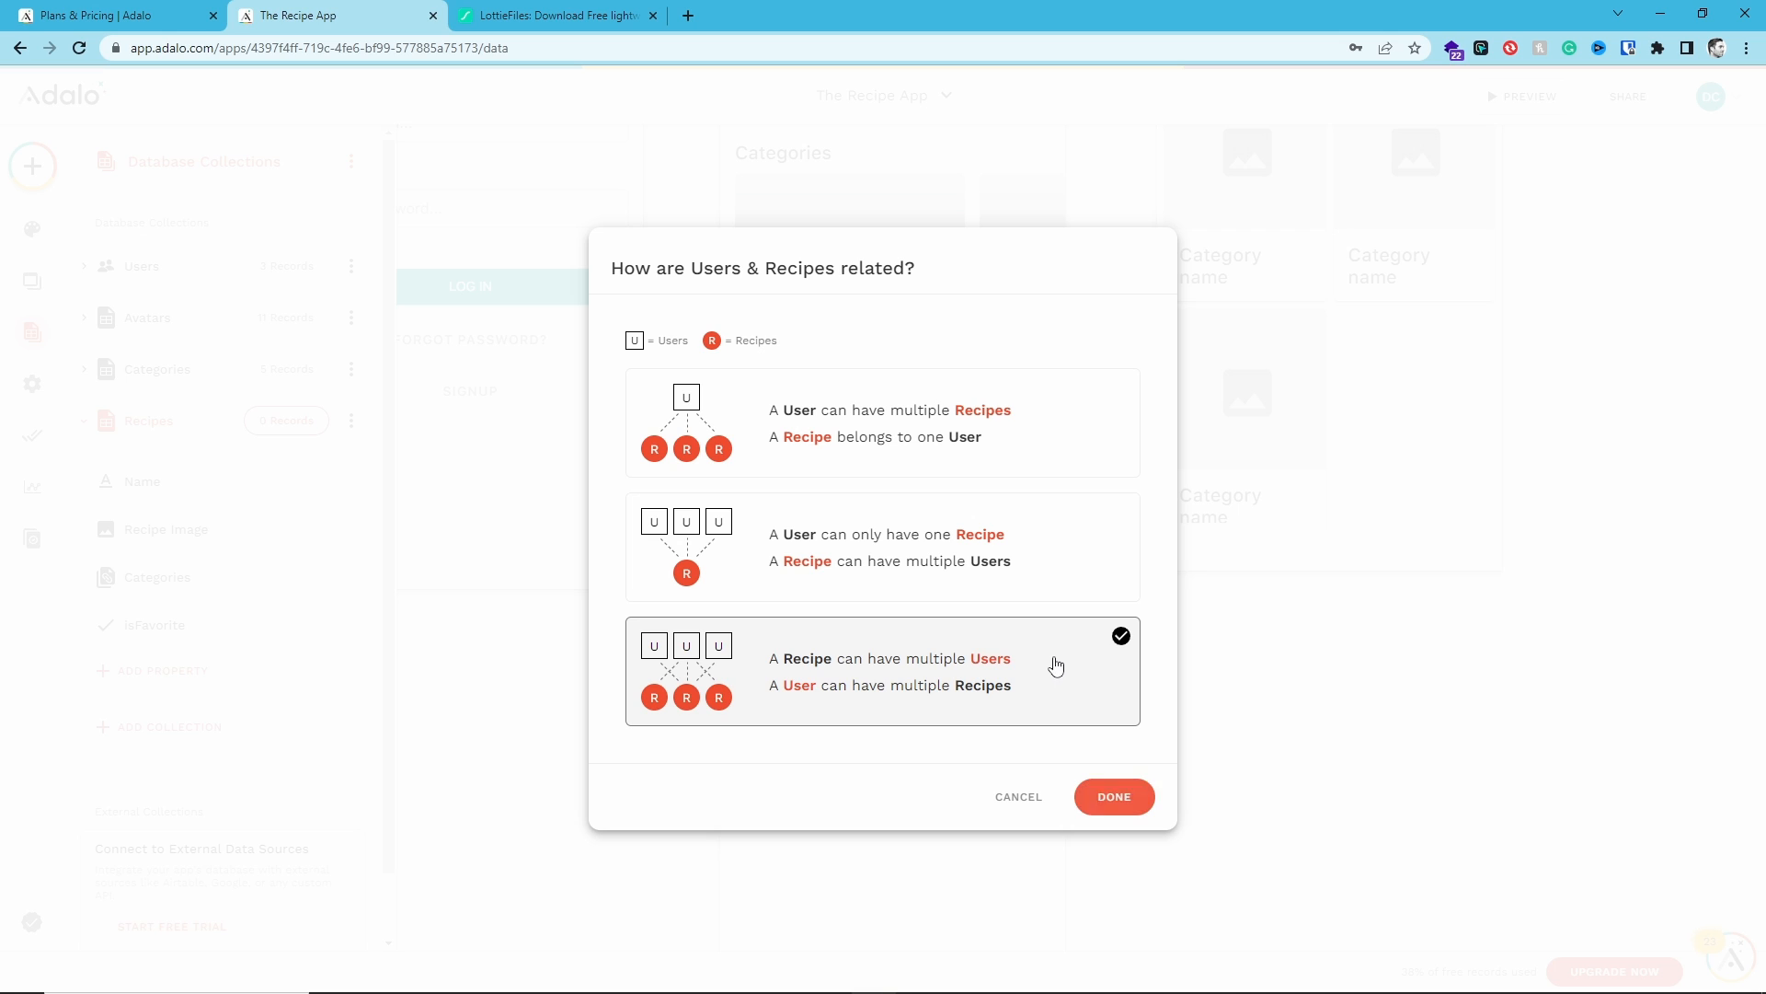
{"action": "left_click", "coordinate": [1104, 793]}
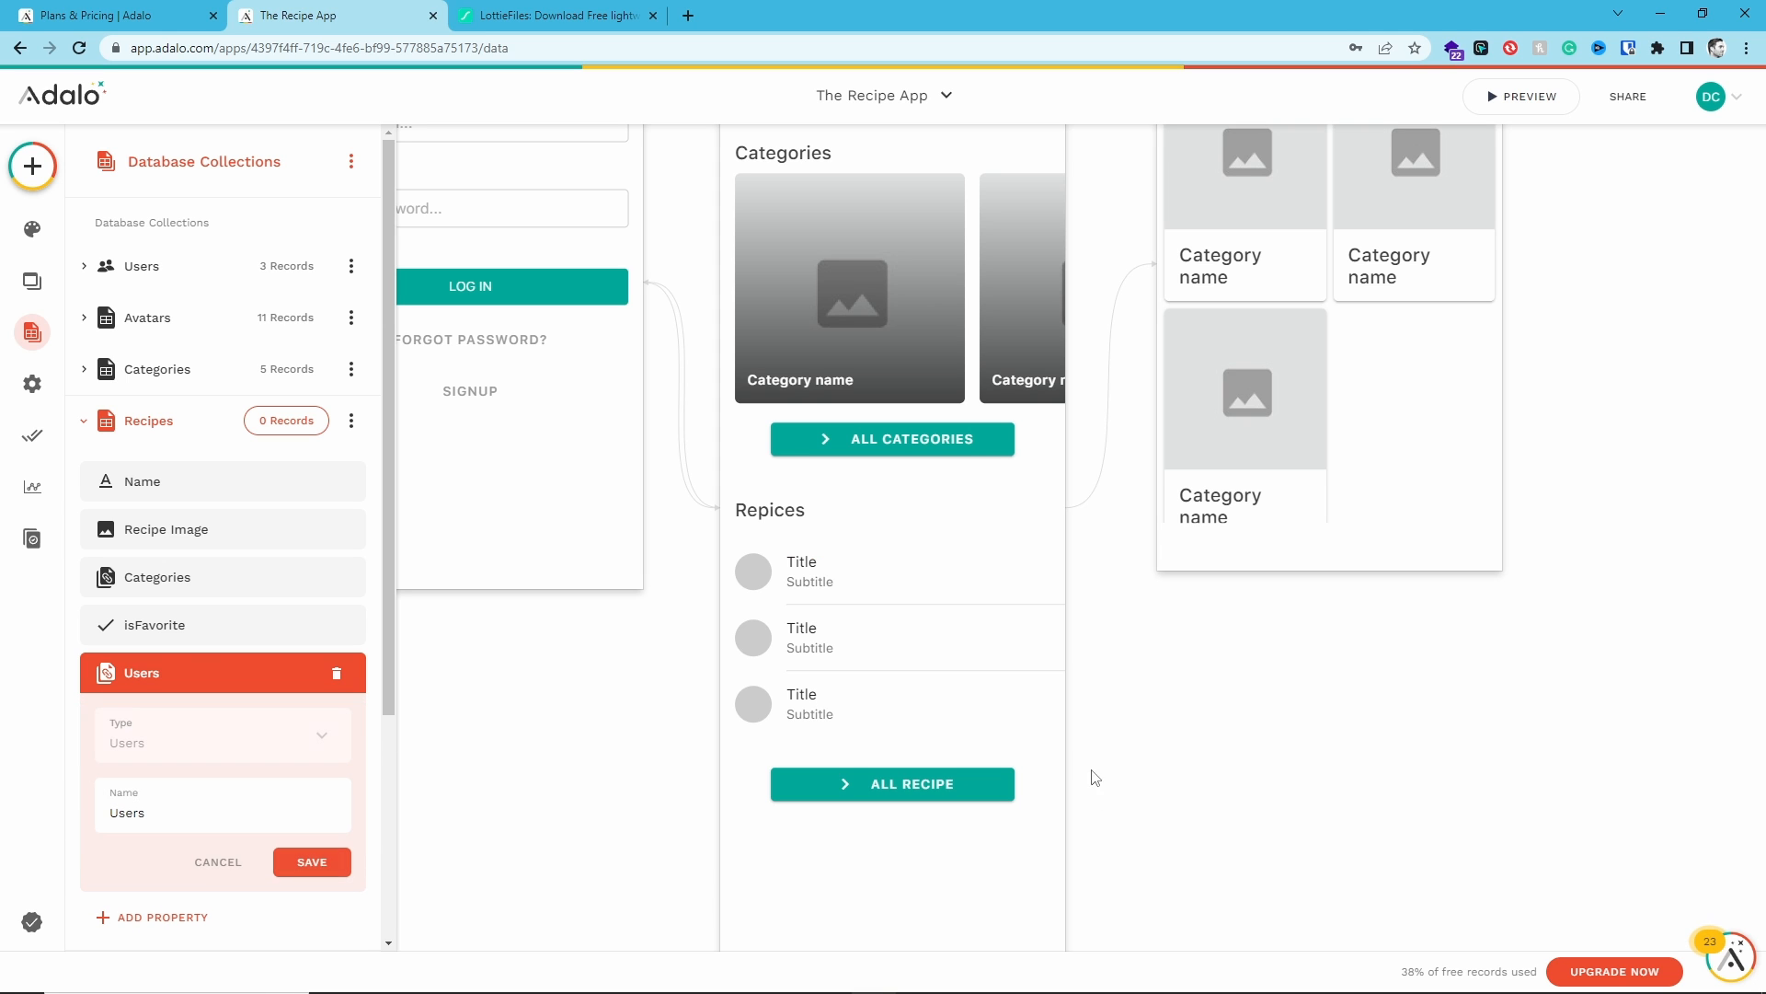
{"action": "left_click", "coordinate": [312, 862]}
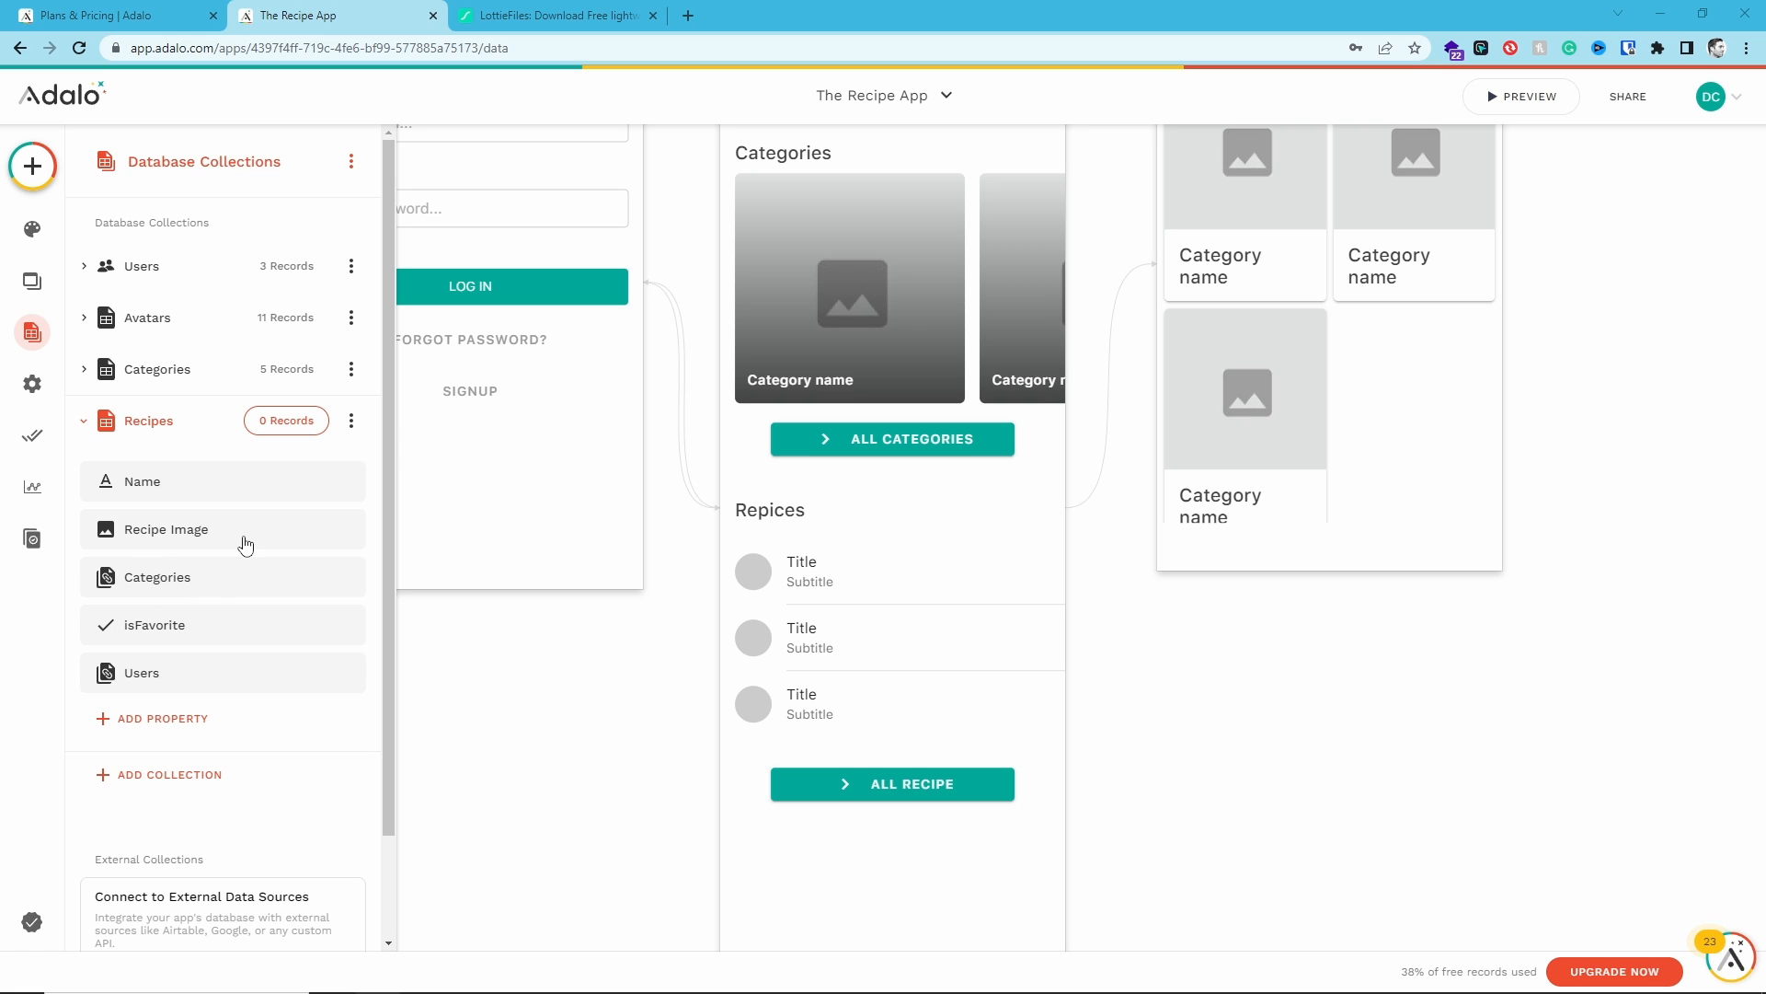
- Add a Text property named Step to the Recipes collection
{"action": "left_click", "coordinate": [180, 718]}
{"action": "left_click", "coordinate": [147, 355]}
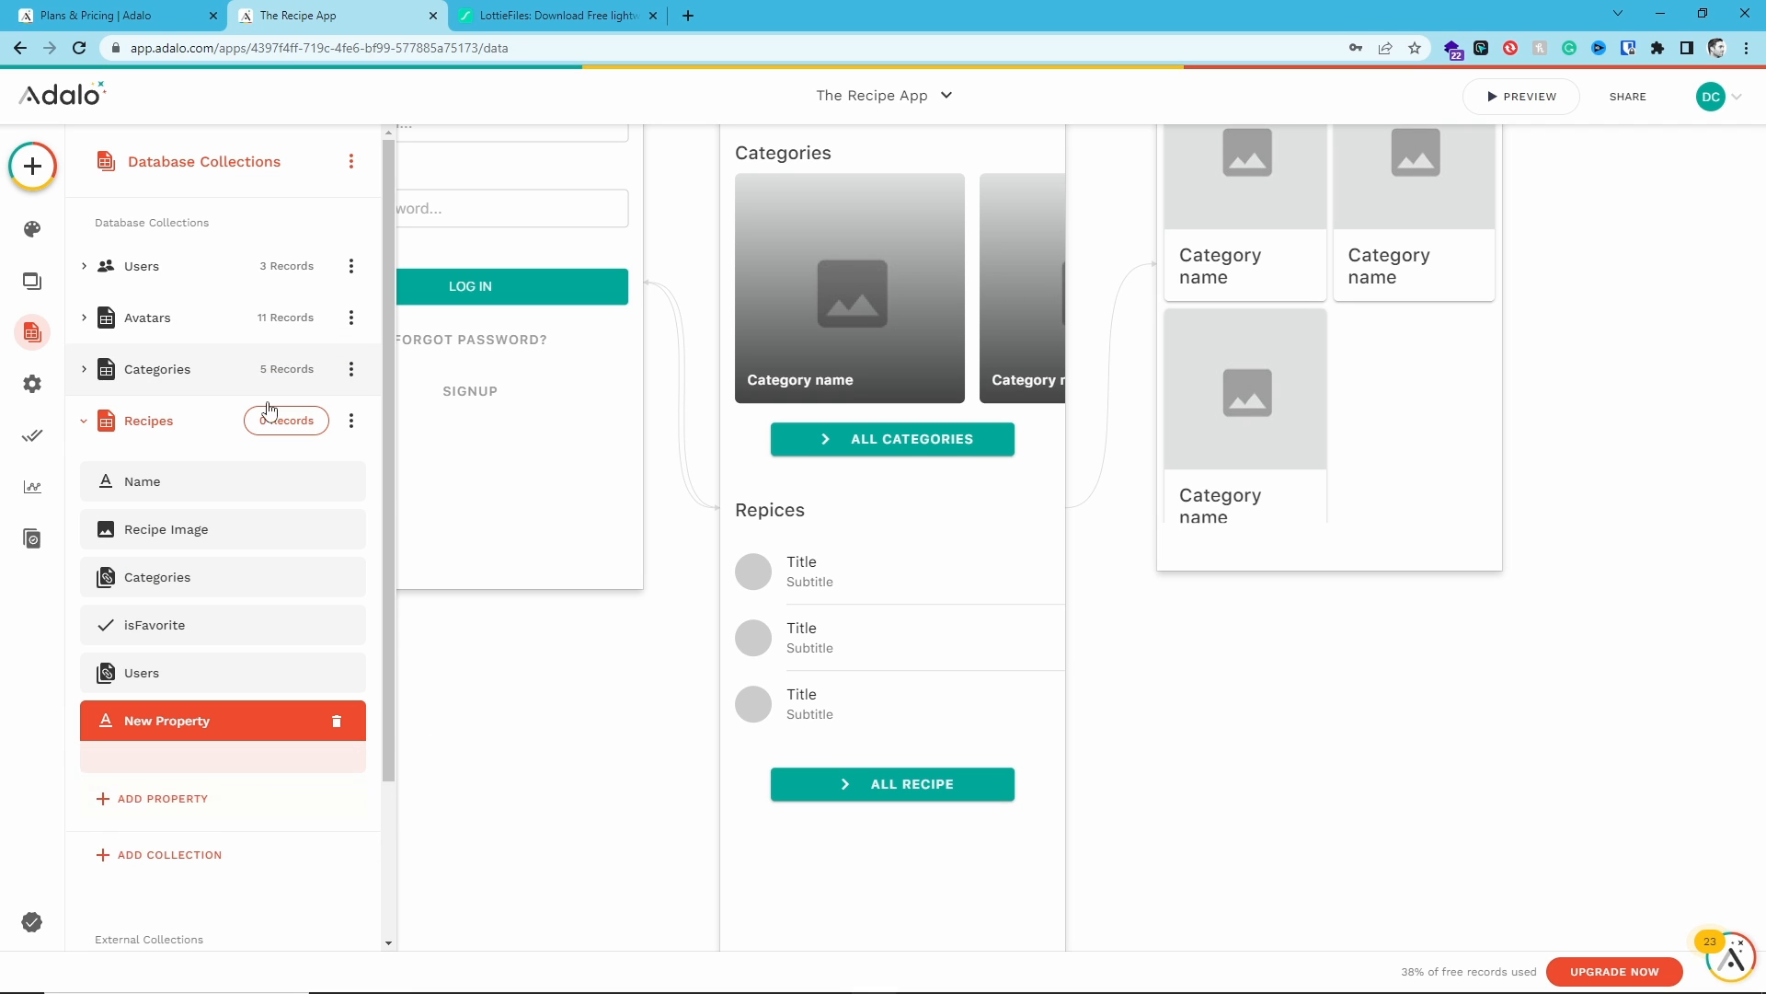
{"action": "scroll", "coordinate": [237, 564], "scroll_direction": "down", "scroll_amount": 3}
{"action": "triple_click", "coordinate": [233, 586]}
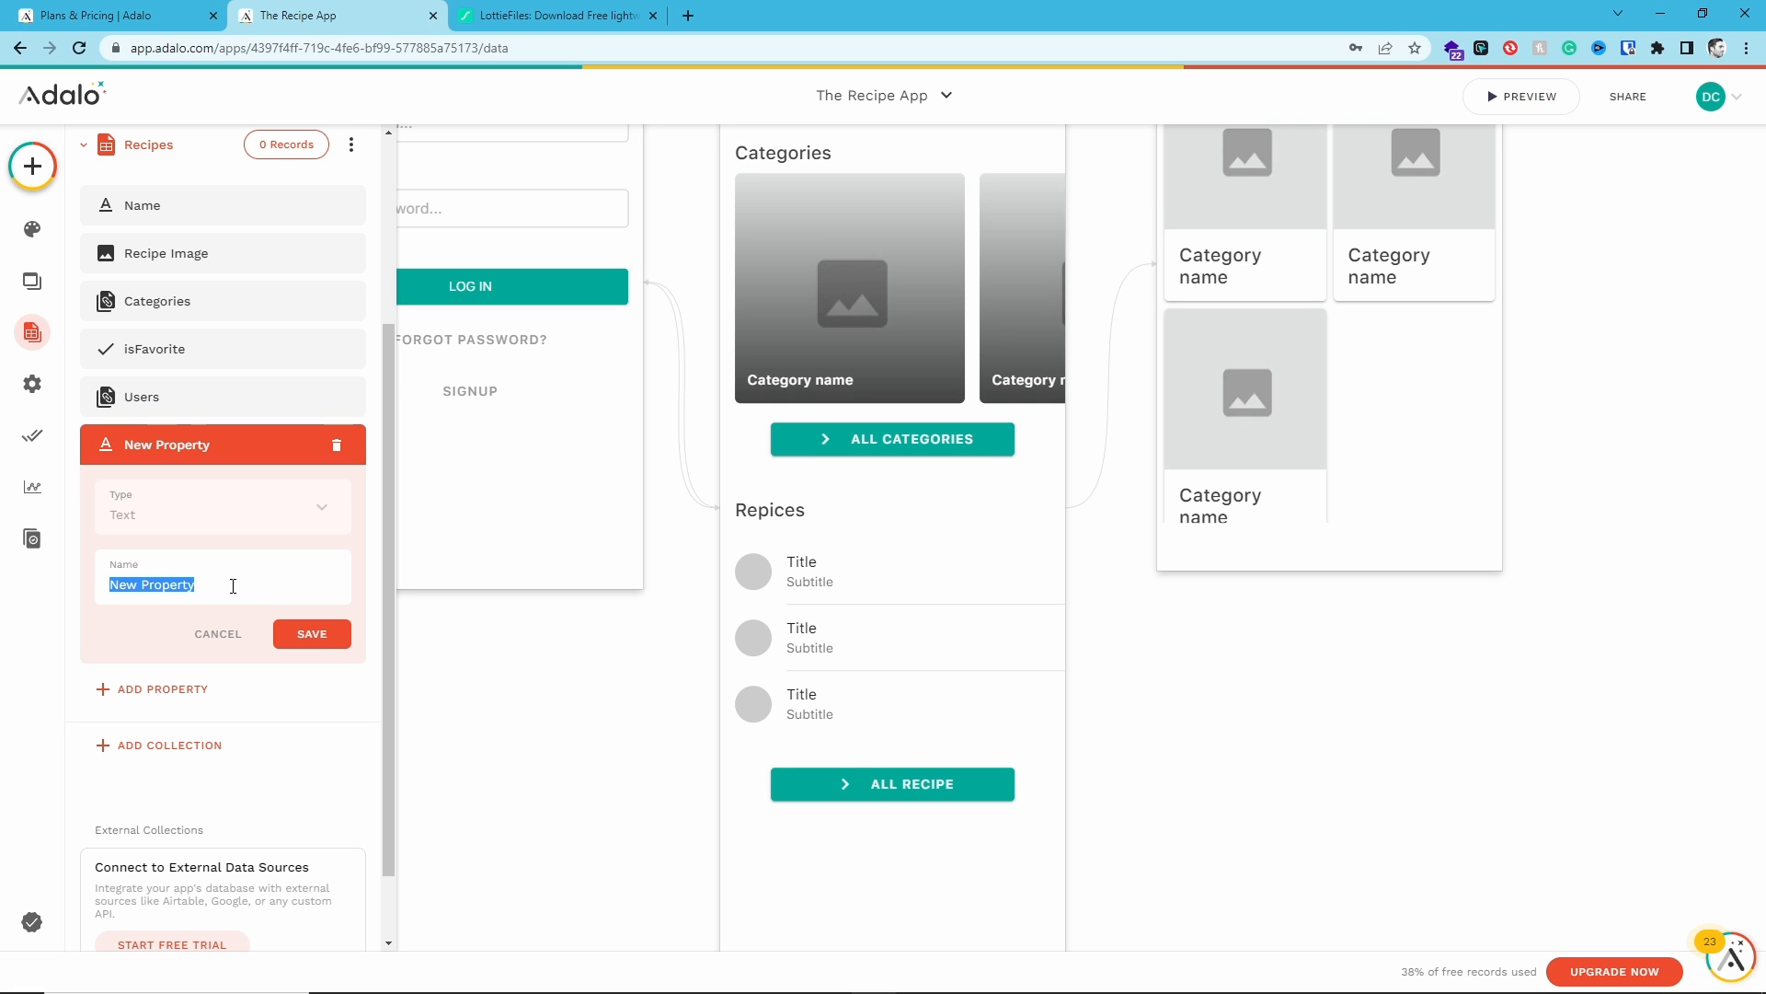
{"action": "type", "text": "Step"}
{"action": "left_click", "coordinate": [306, 635]}
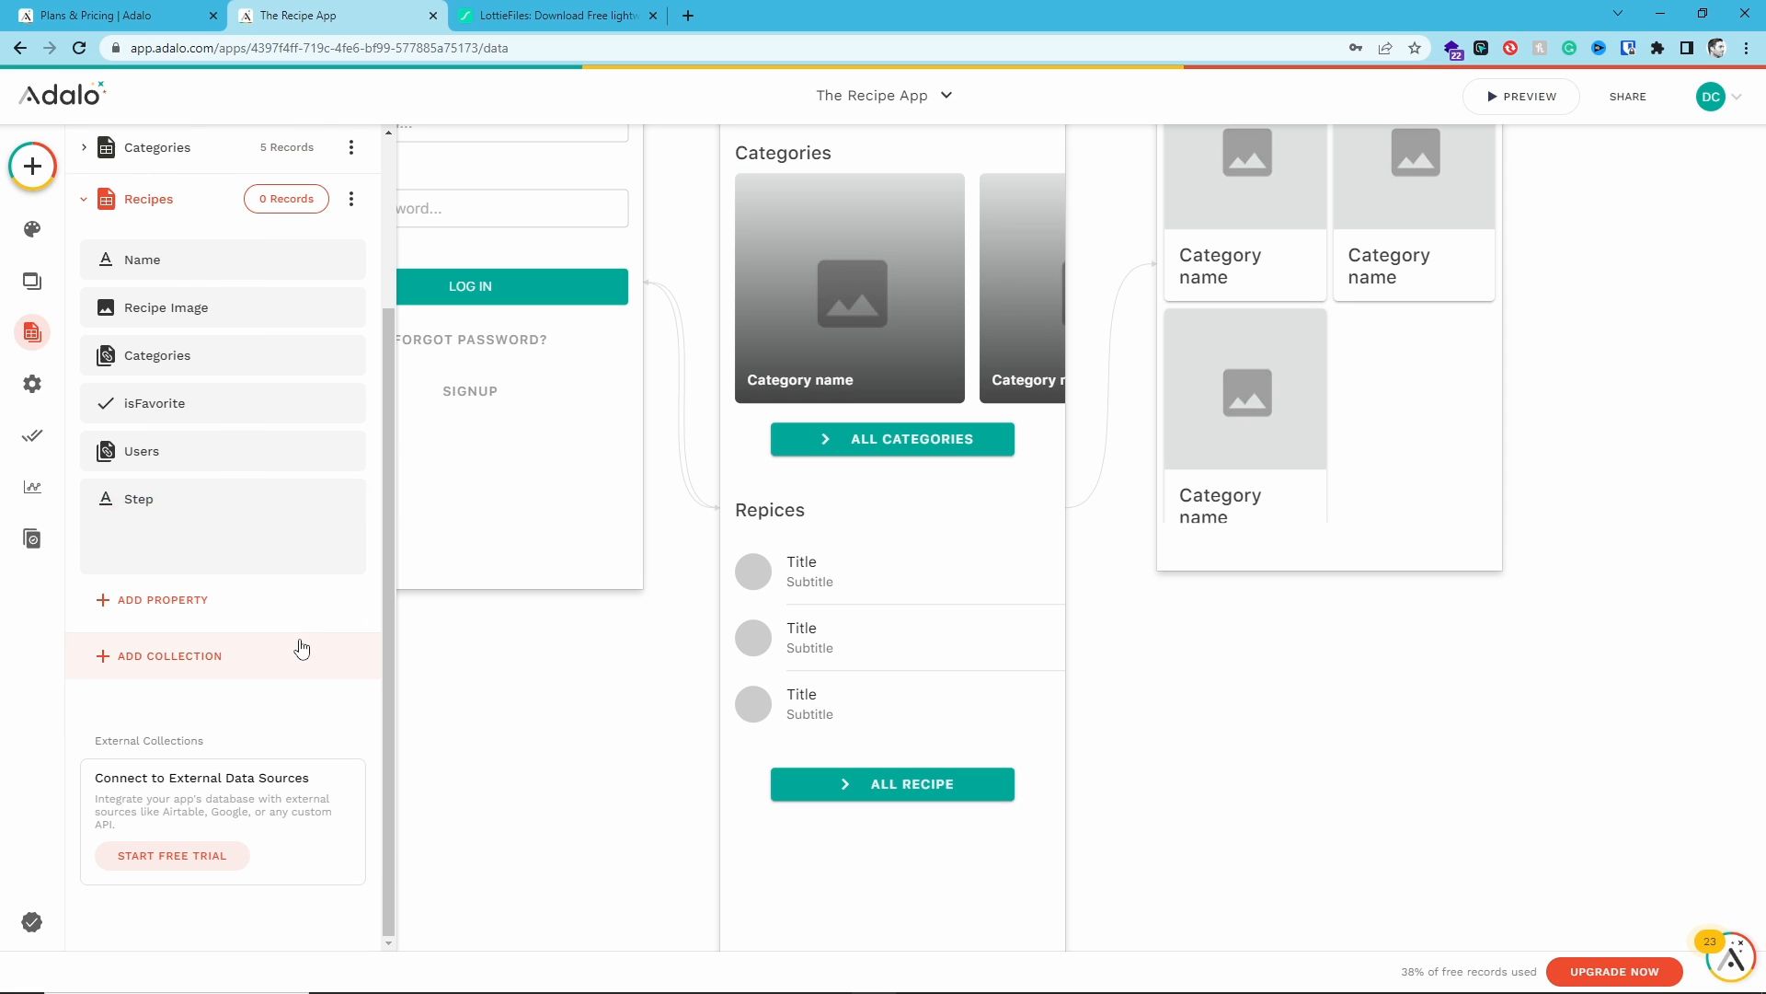
- Add a Text property named Instruction to the Recipes collection
{"action": "left_click", "coordinate": [178, 600]}
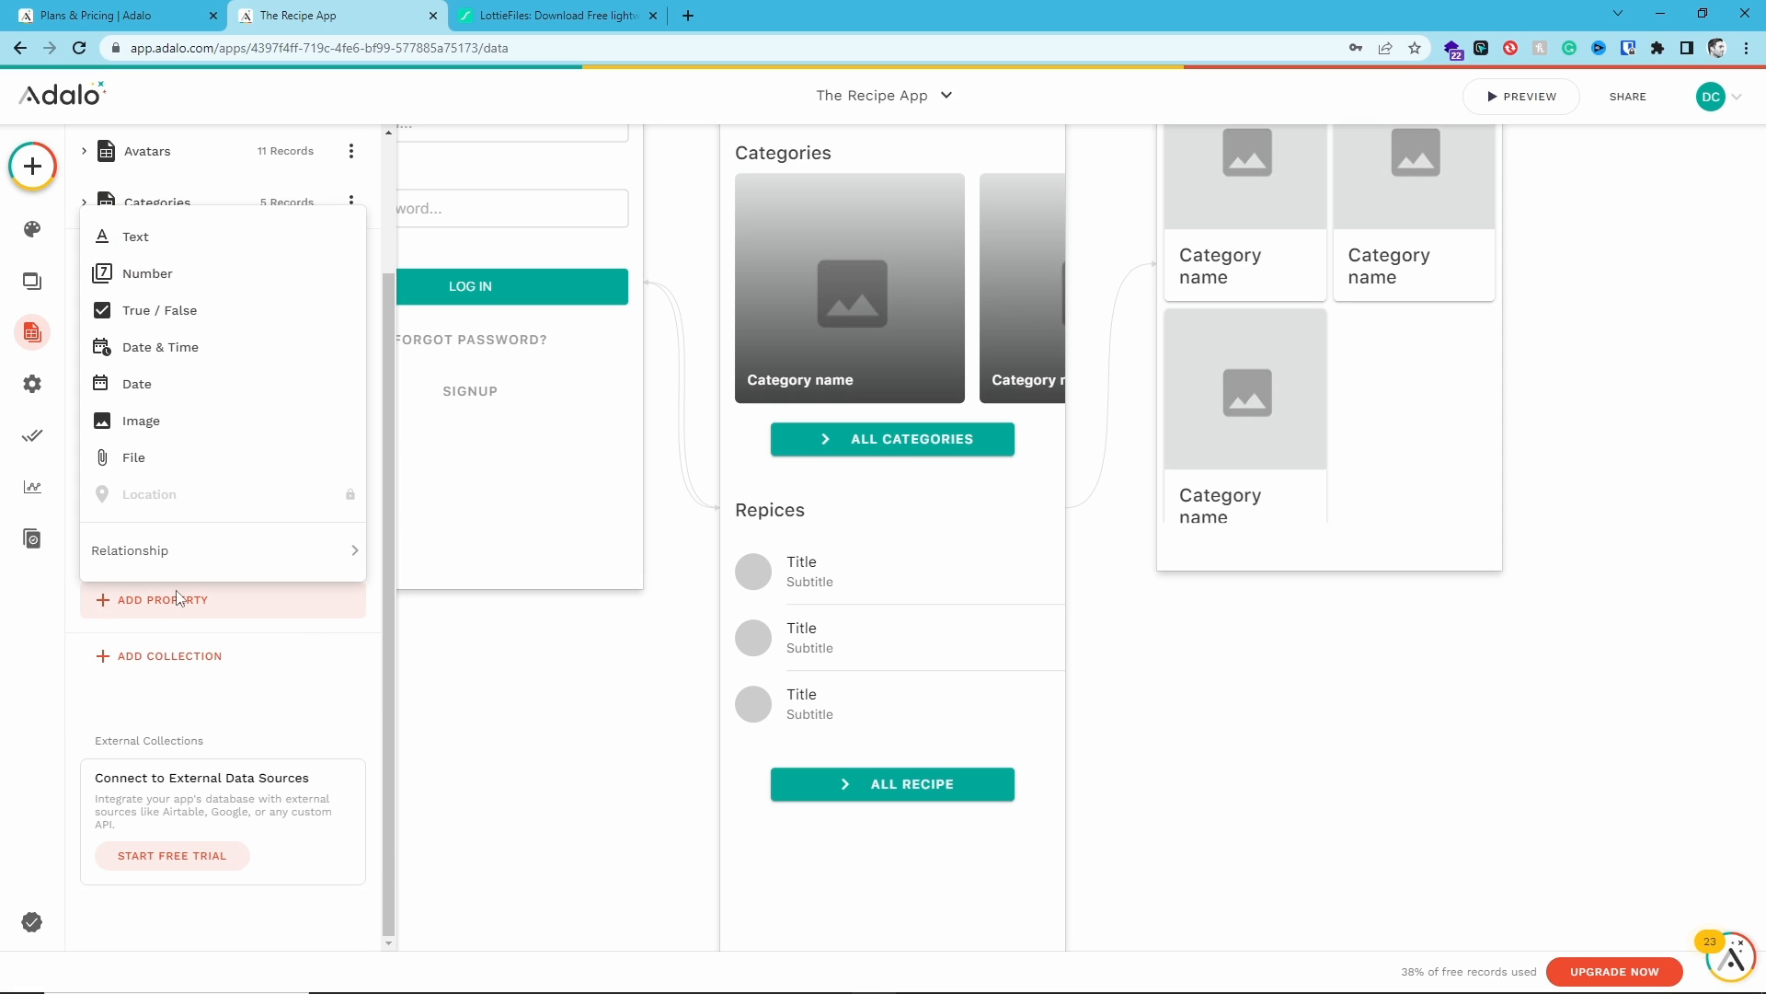
{"action": "left_click", "coordinate": [210, 249]}
{"action": "triple_click", "coordinate": [175, 741]}
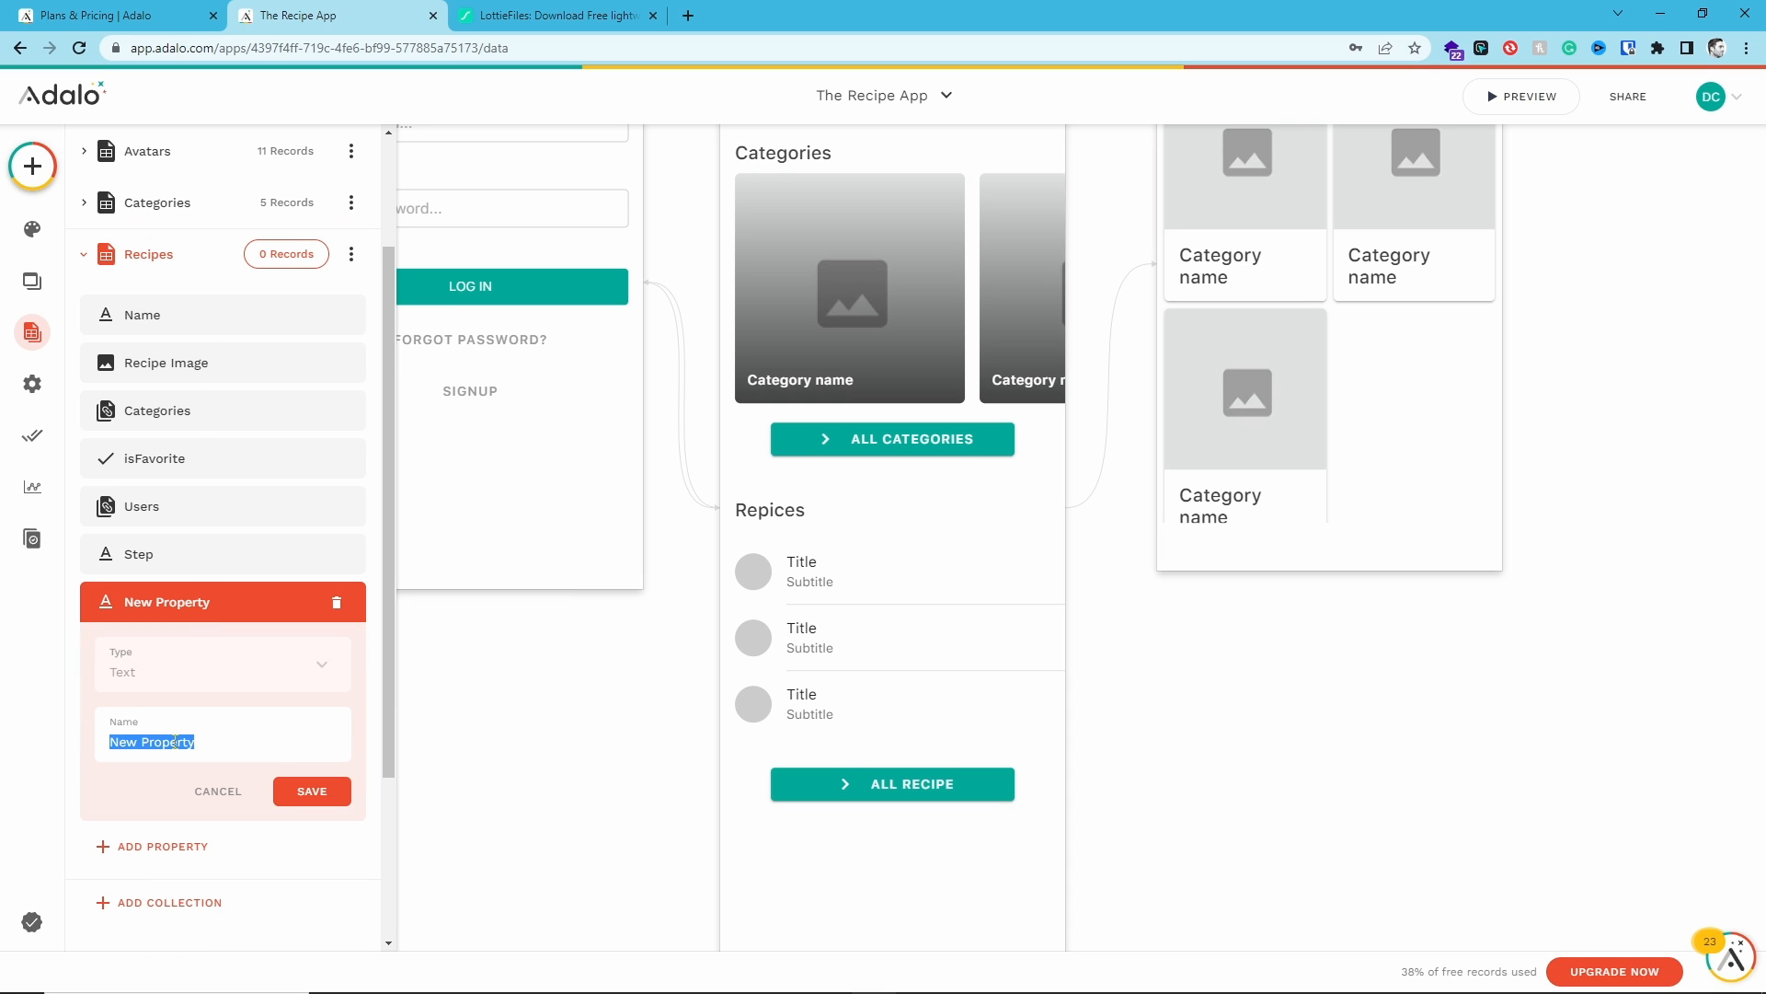
{"action": "key", "text": "BackSpace"}
{"action": "type", "text": "Instruction"}
{"action": "key", "text": "Return"}
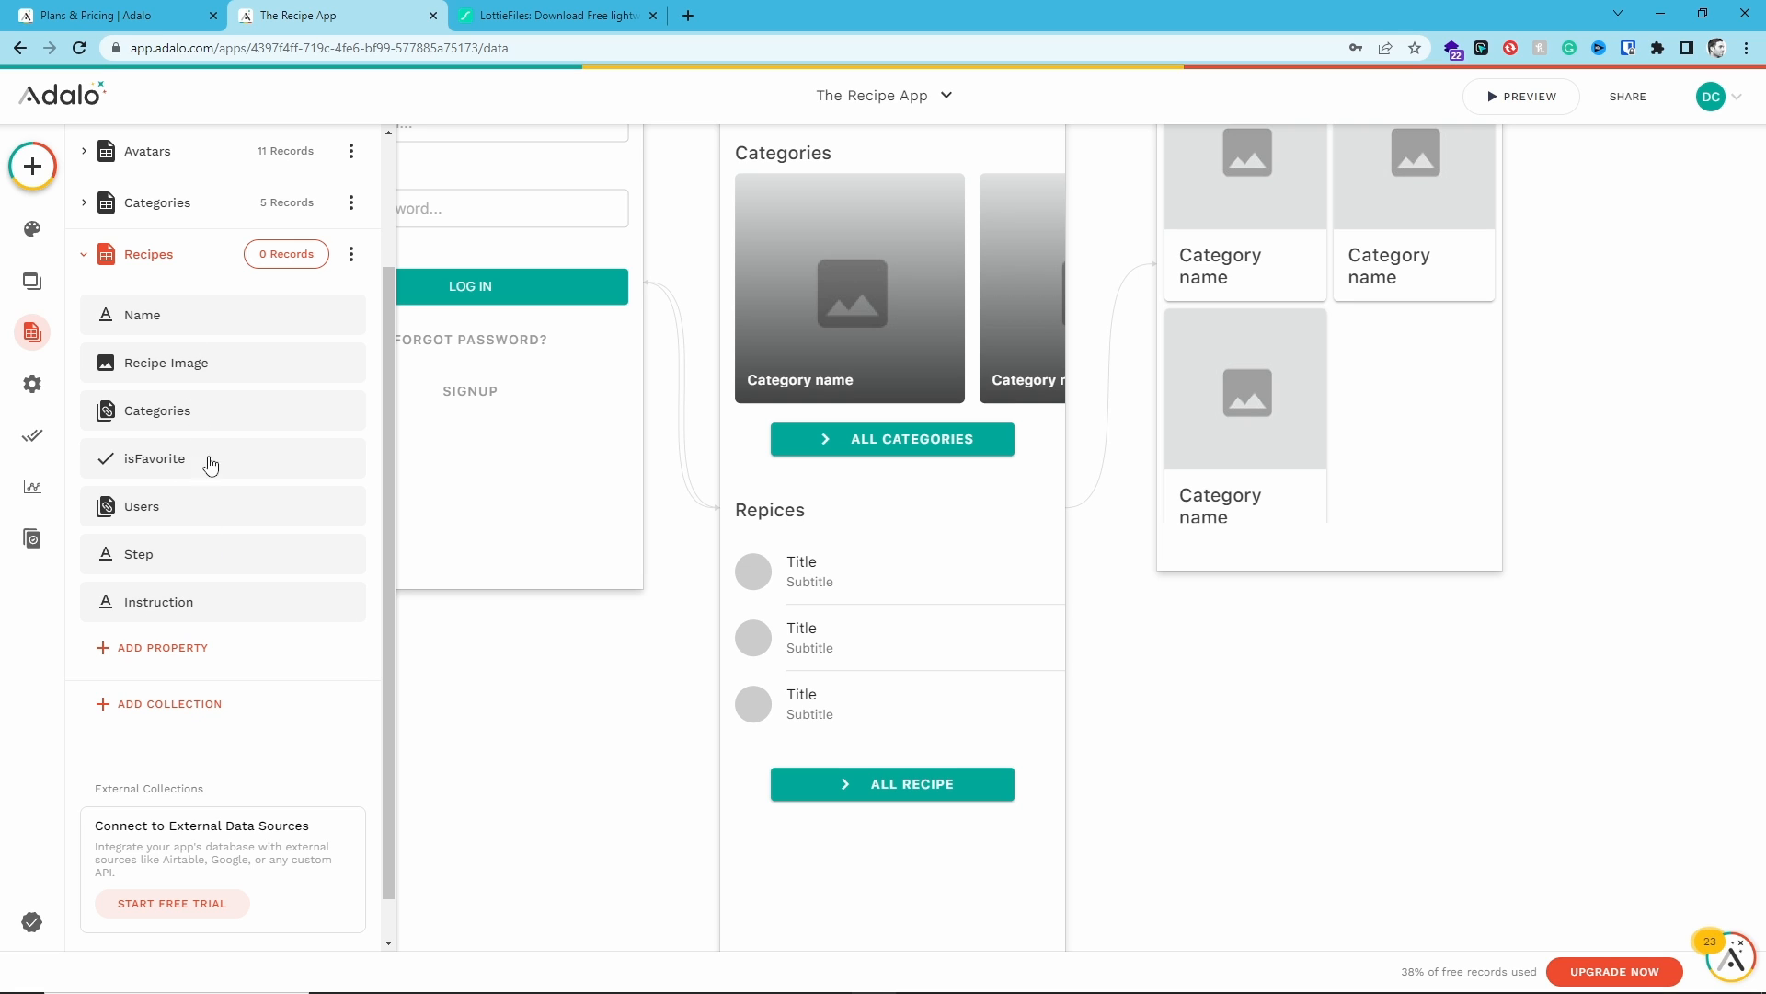
- Delete the Step and Instruction properties from the Recipes collection
{"action": "left_click", "coordinate": [230, 563]}
{"action": "left_click", "coordinate": [334, 556]}
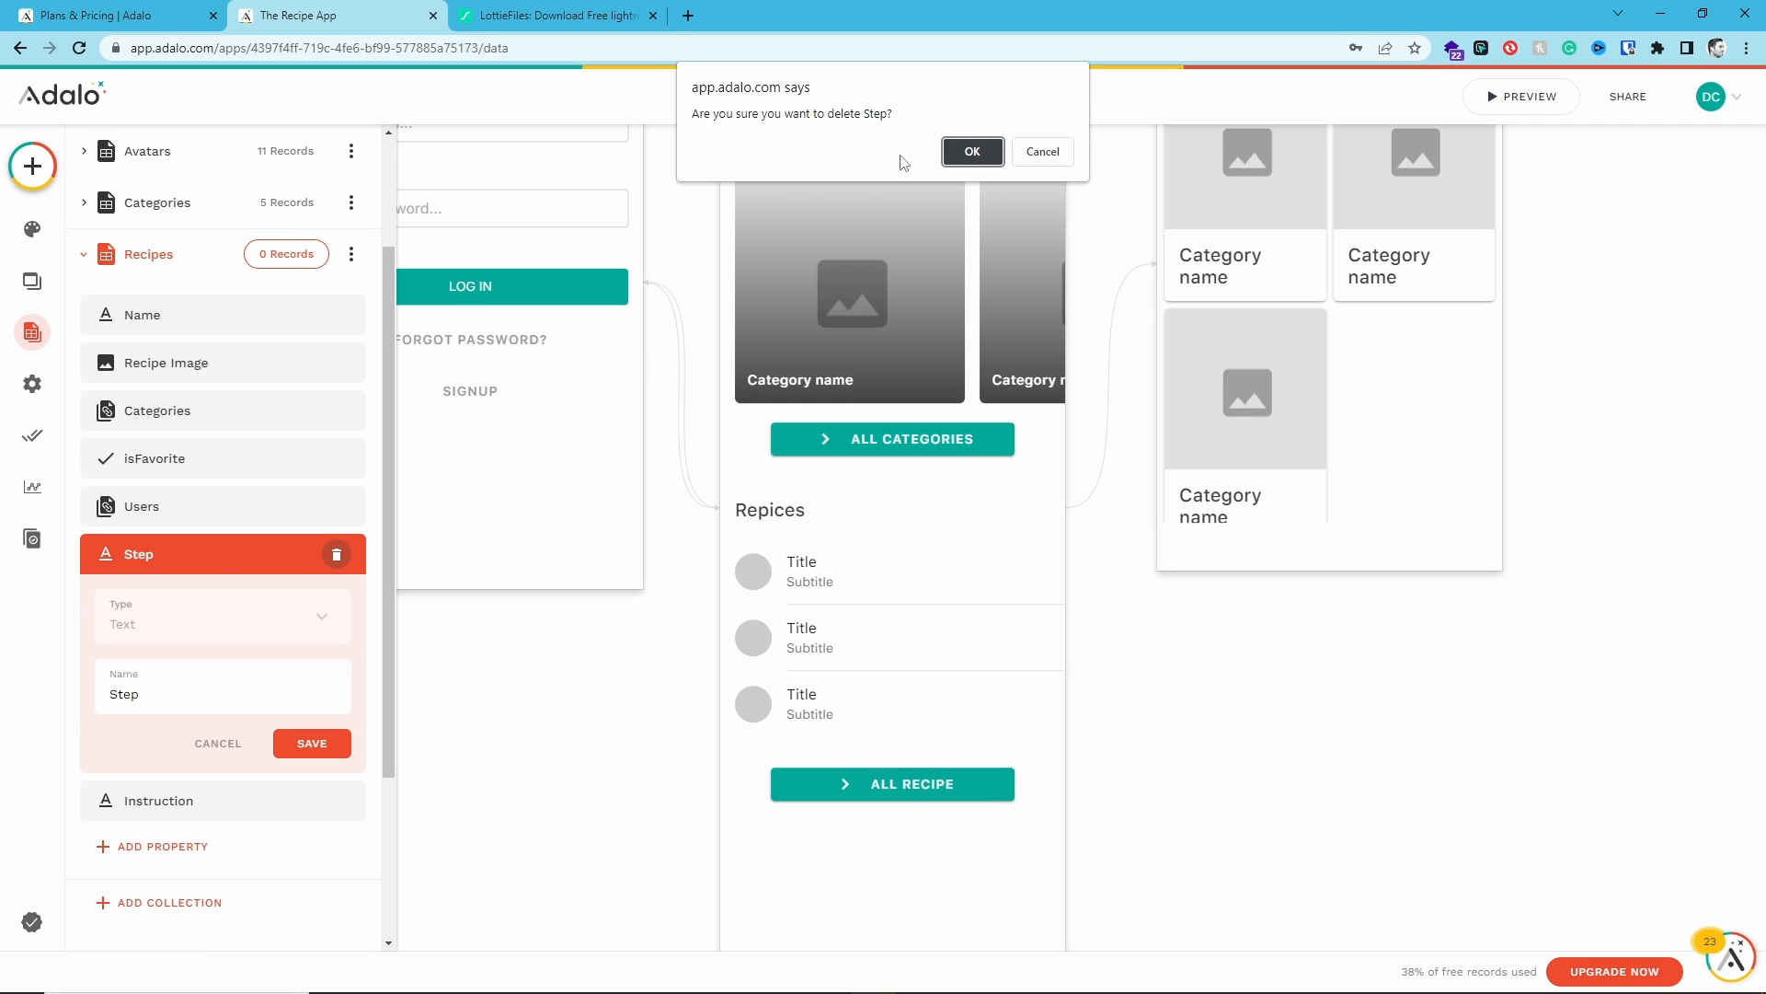
{"action": "left_click", "coordinate": [968, 153]}
{"action": "left_click", "coordinate": [295, 561]}
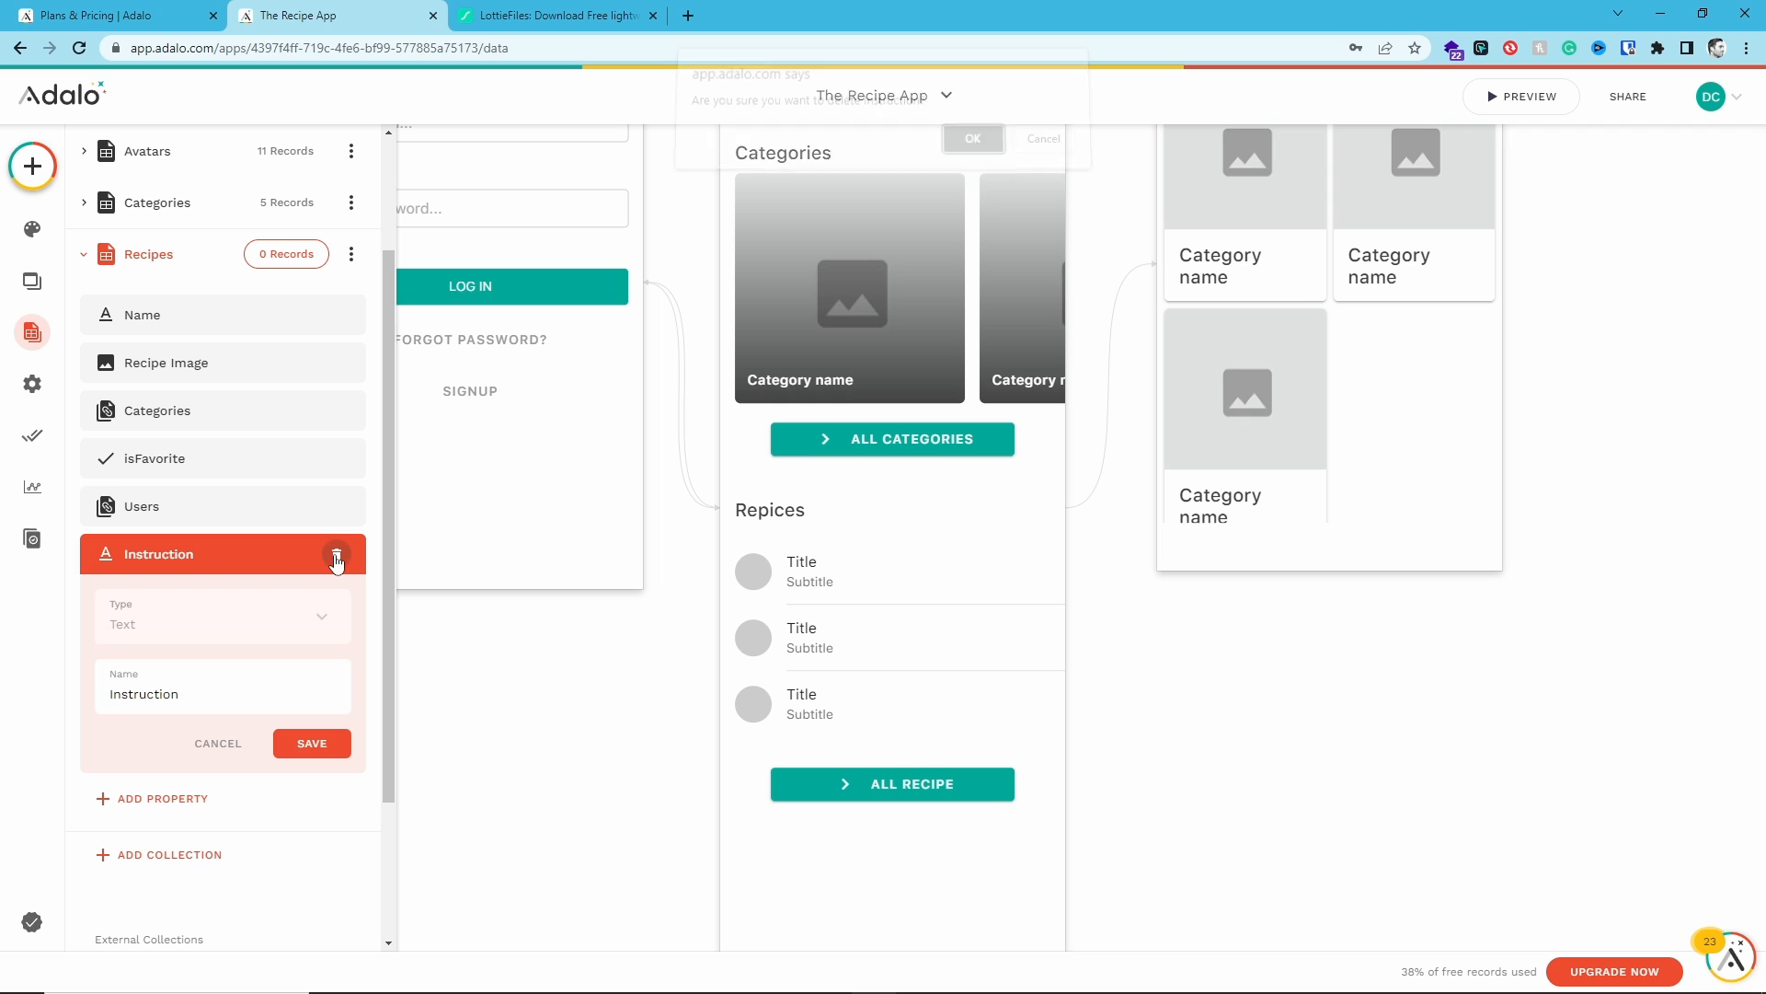
{"action": "left_click", "coordinate": [336, 555]}
{"action": "left_click", "coordinate": [968, 153]}
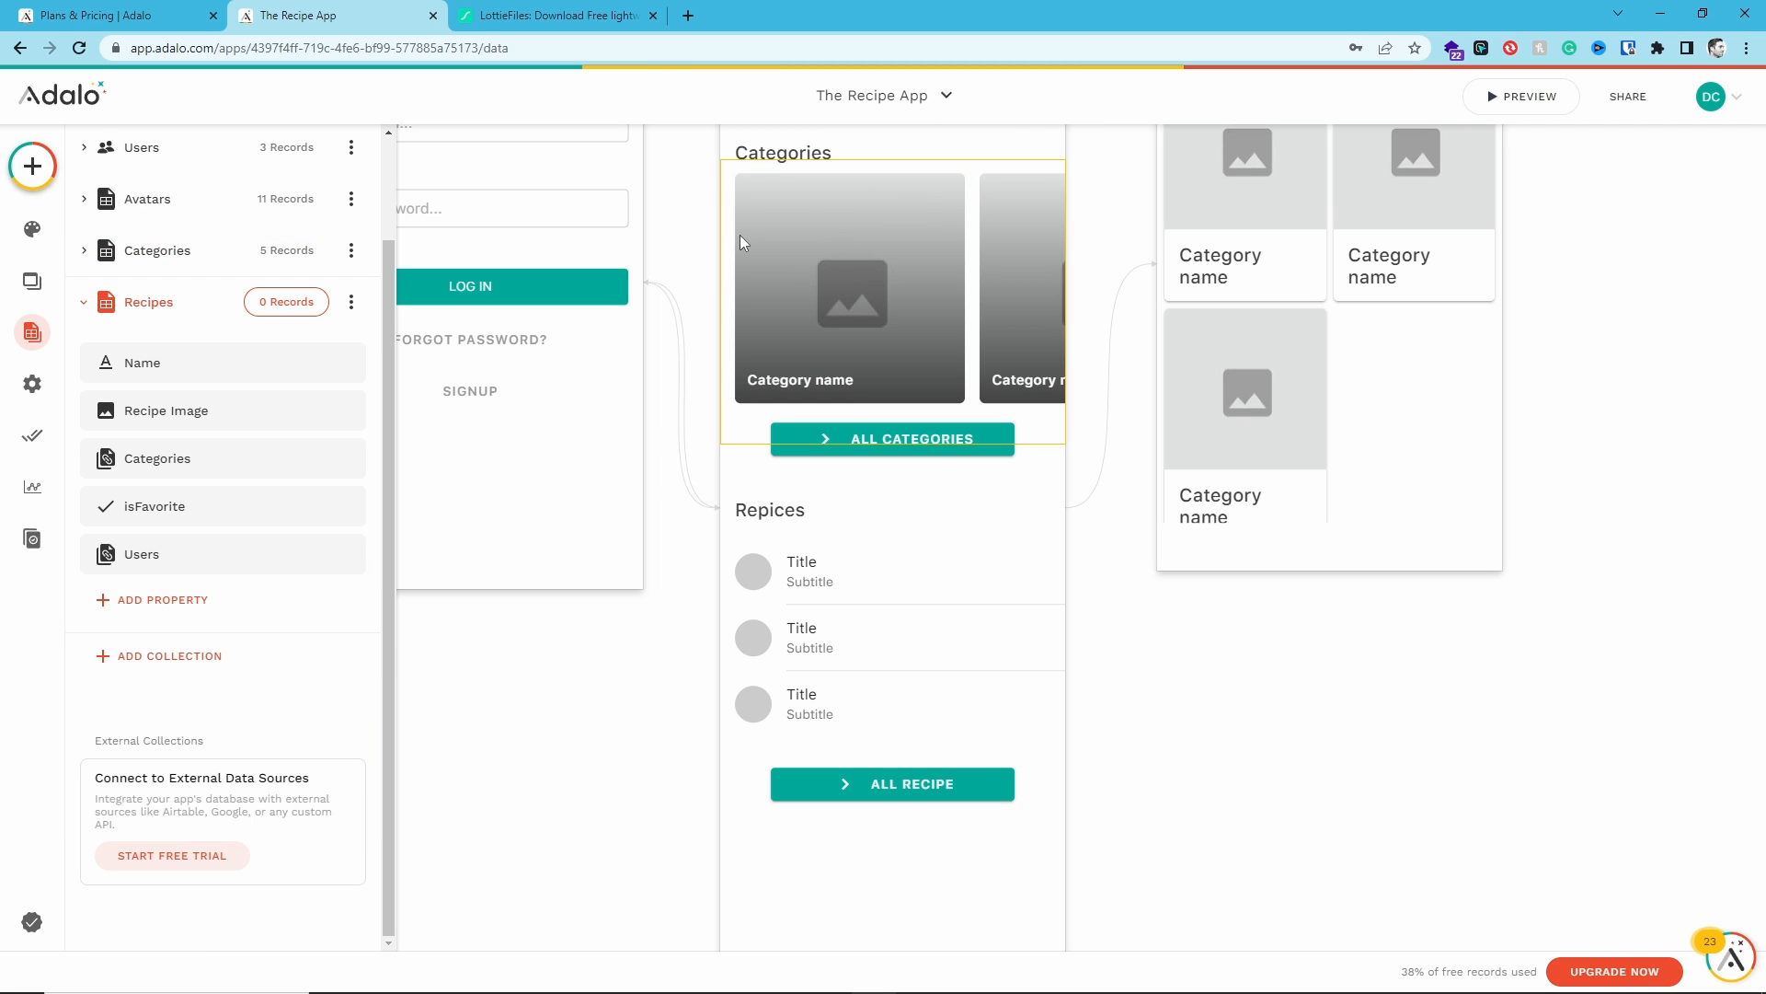
- Create a new database collection named Instructions
{"action": "left_click", "coordinate": [194, 659]}
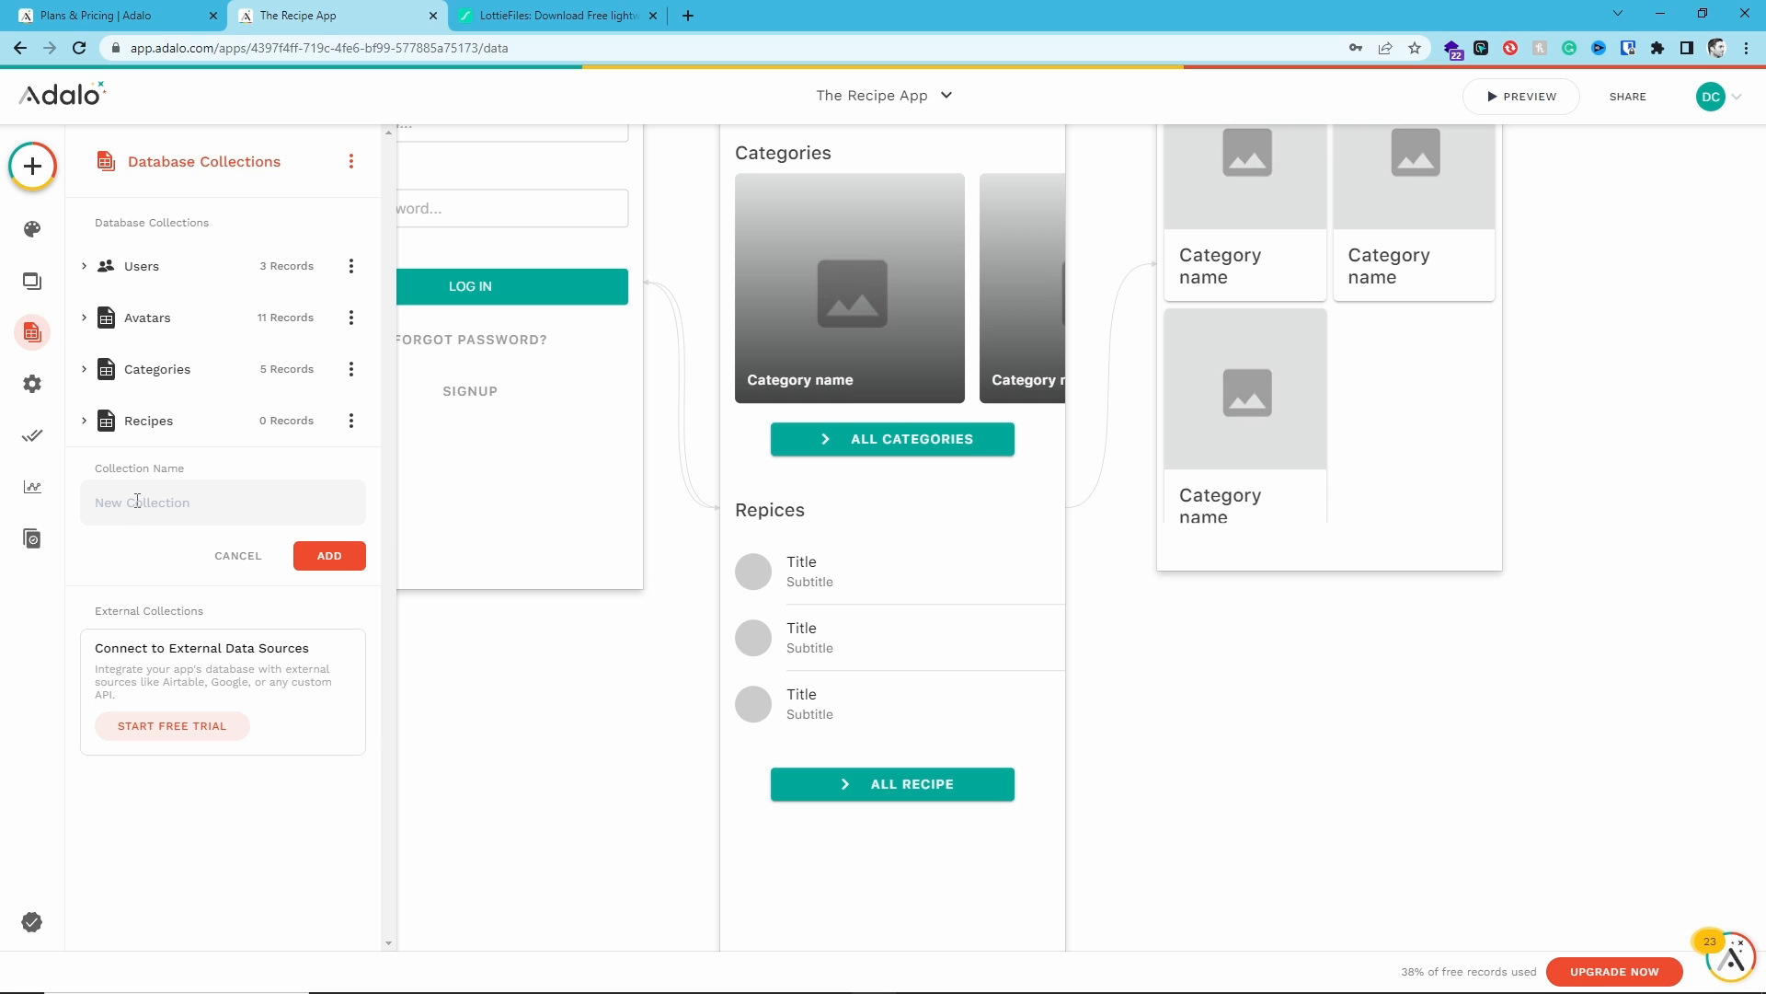
{"action": "type", "text": "Instructions"}
{"action": "left_click", "coordinate": [353, 554]}
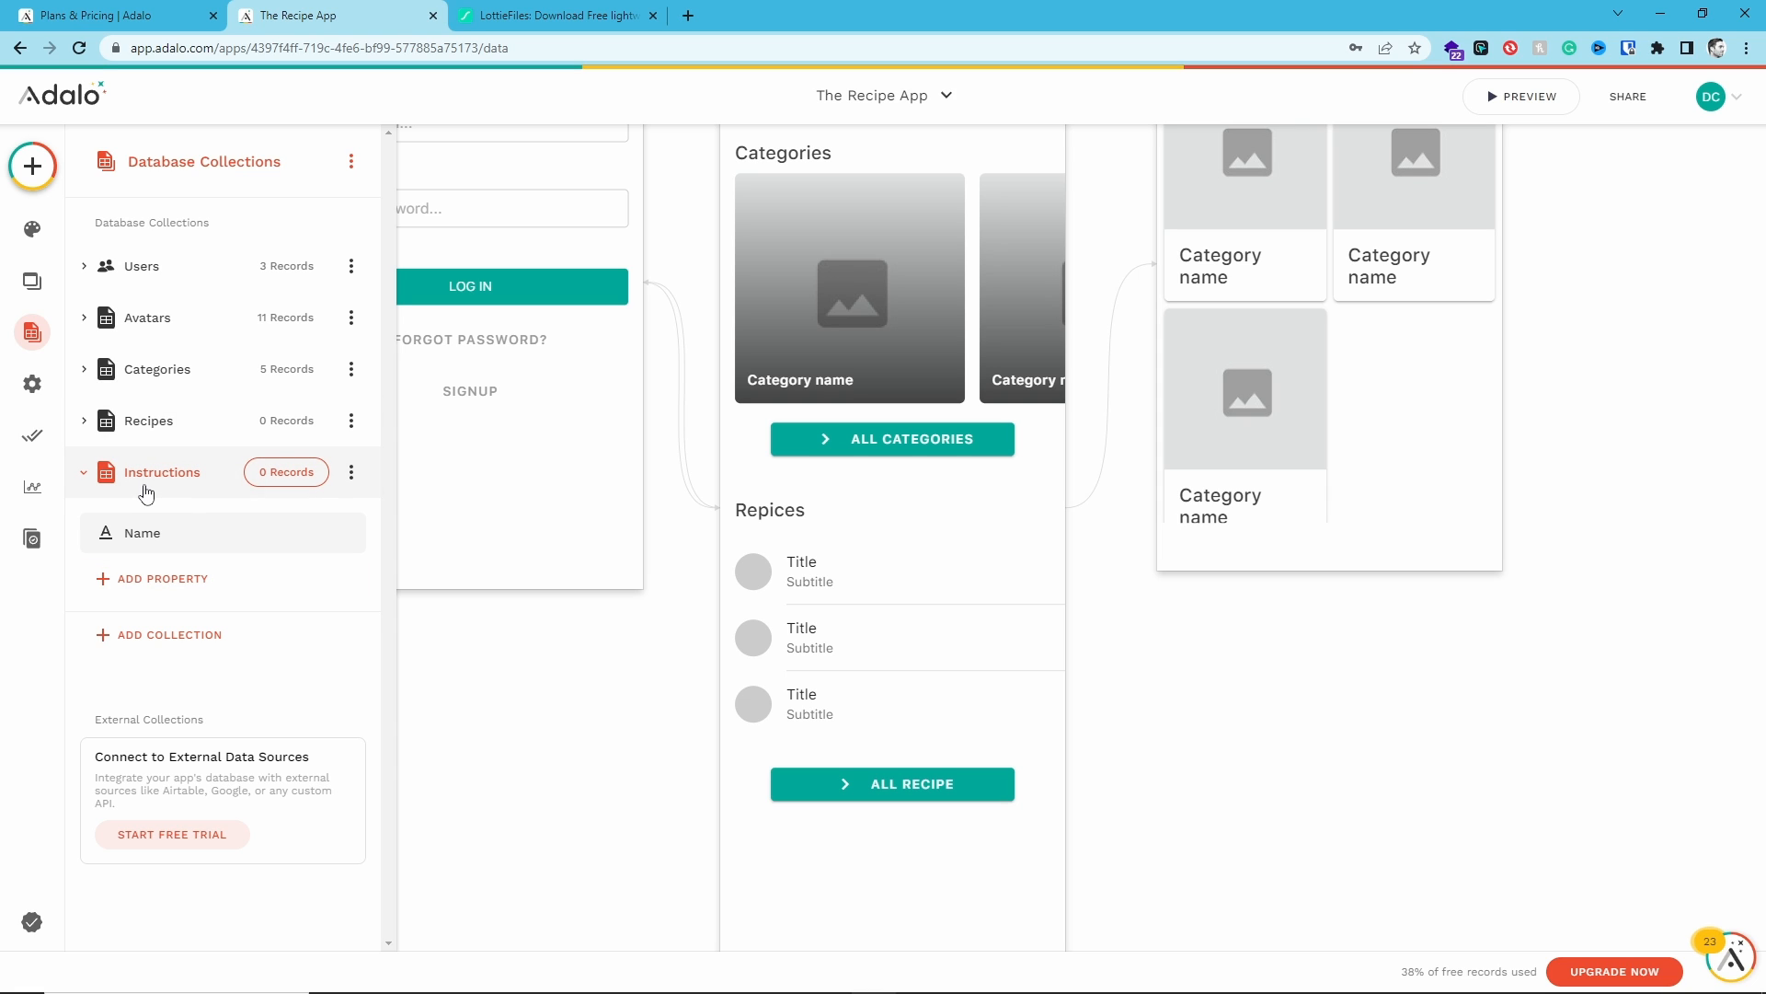
- Rename the Instructions collection's Name property to Instruction
{"action": "left_click", "coordinate": [142, 533]}
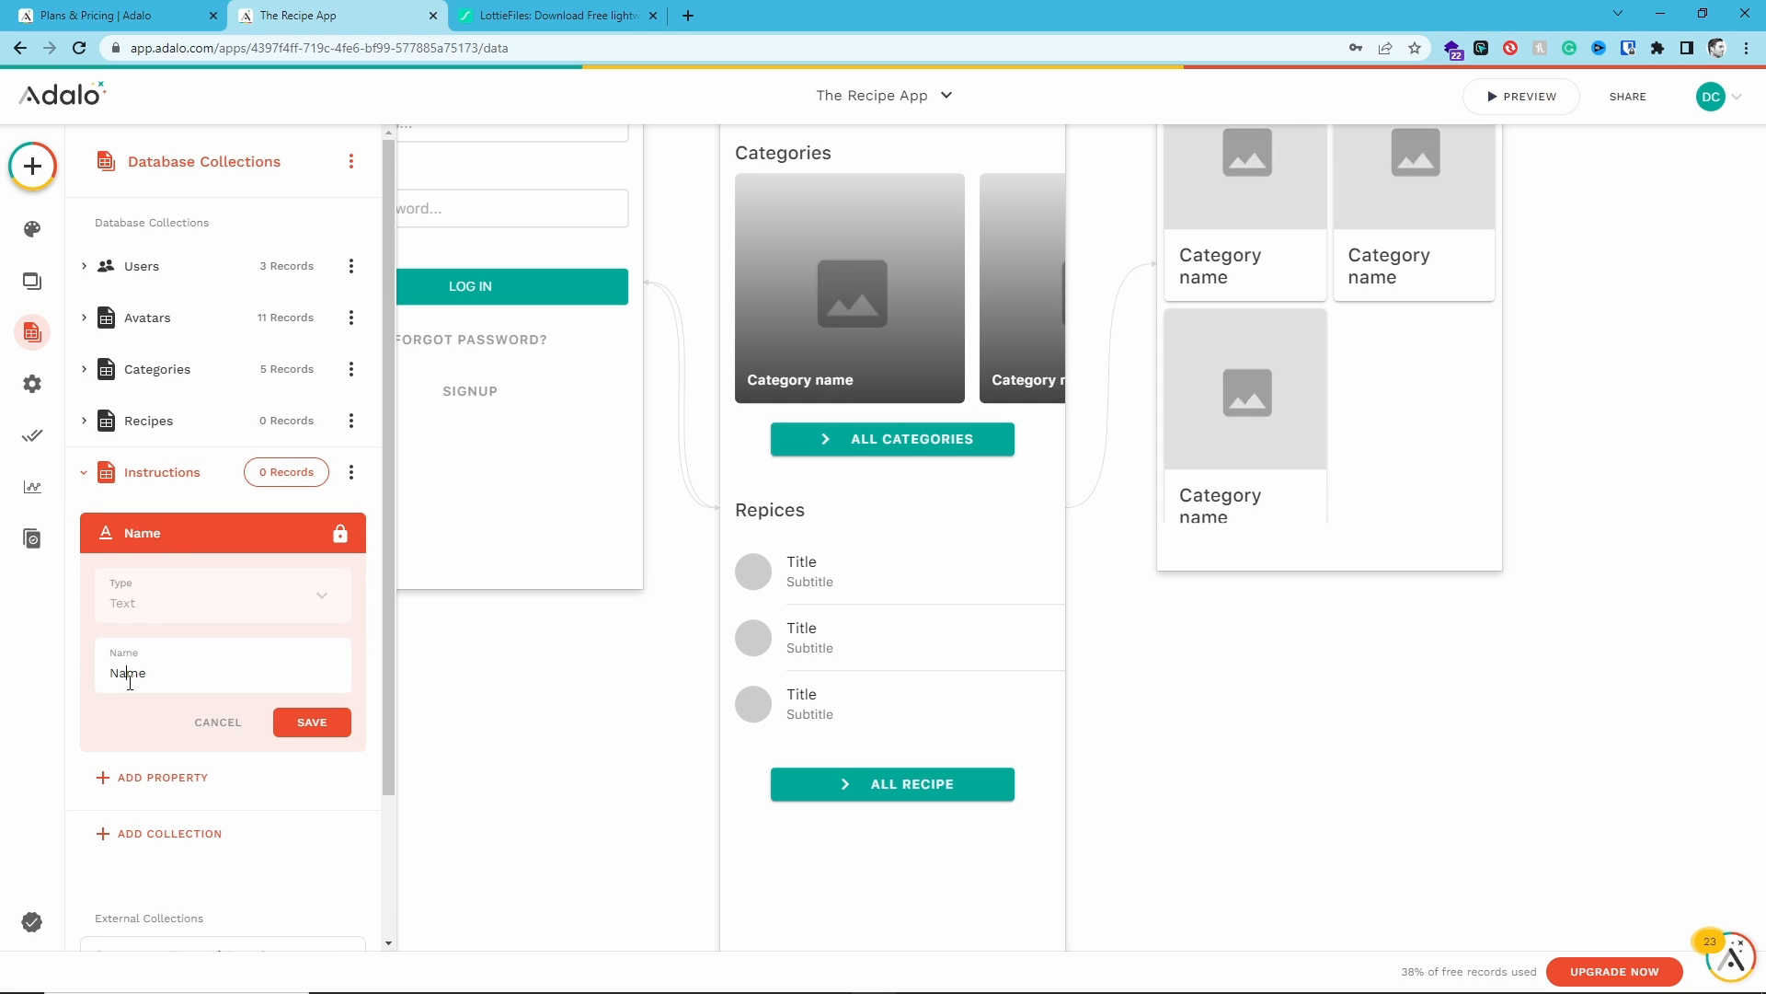
{"action": "double_click", "coordinate": [129, 682]}
{"action": "type", "text": "Instruction"}
{"action": "left_click", "coordinate": [276, 722]}
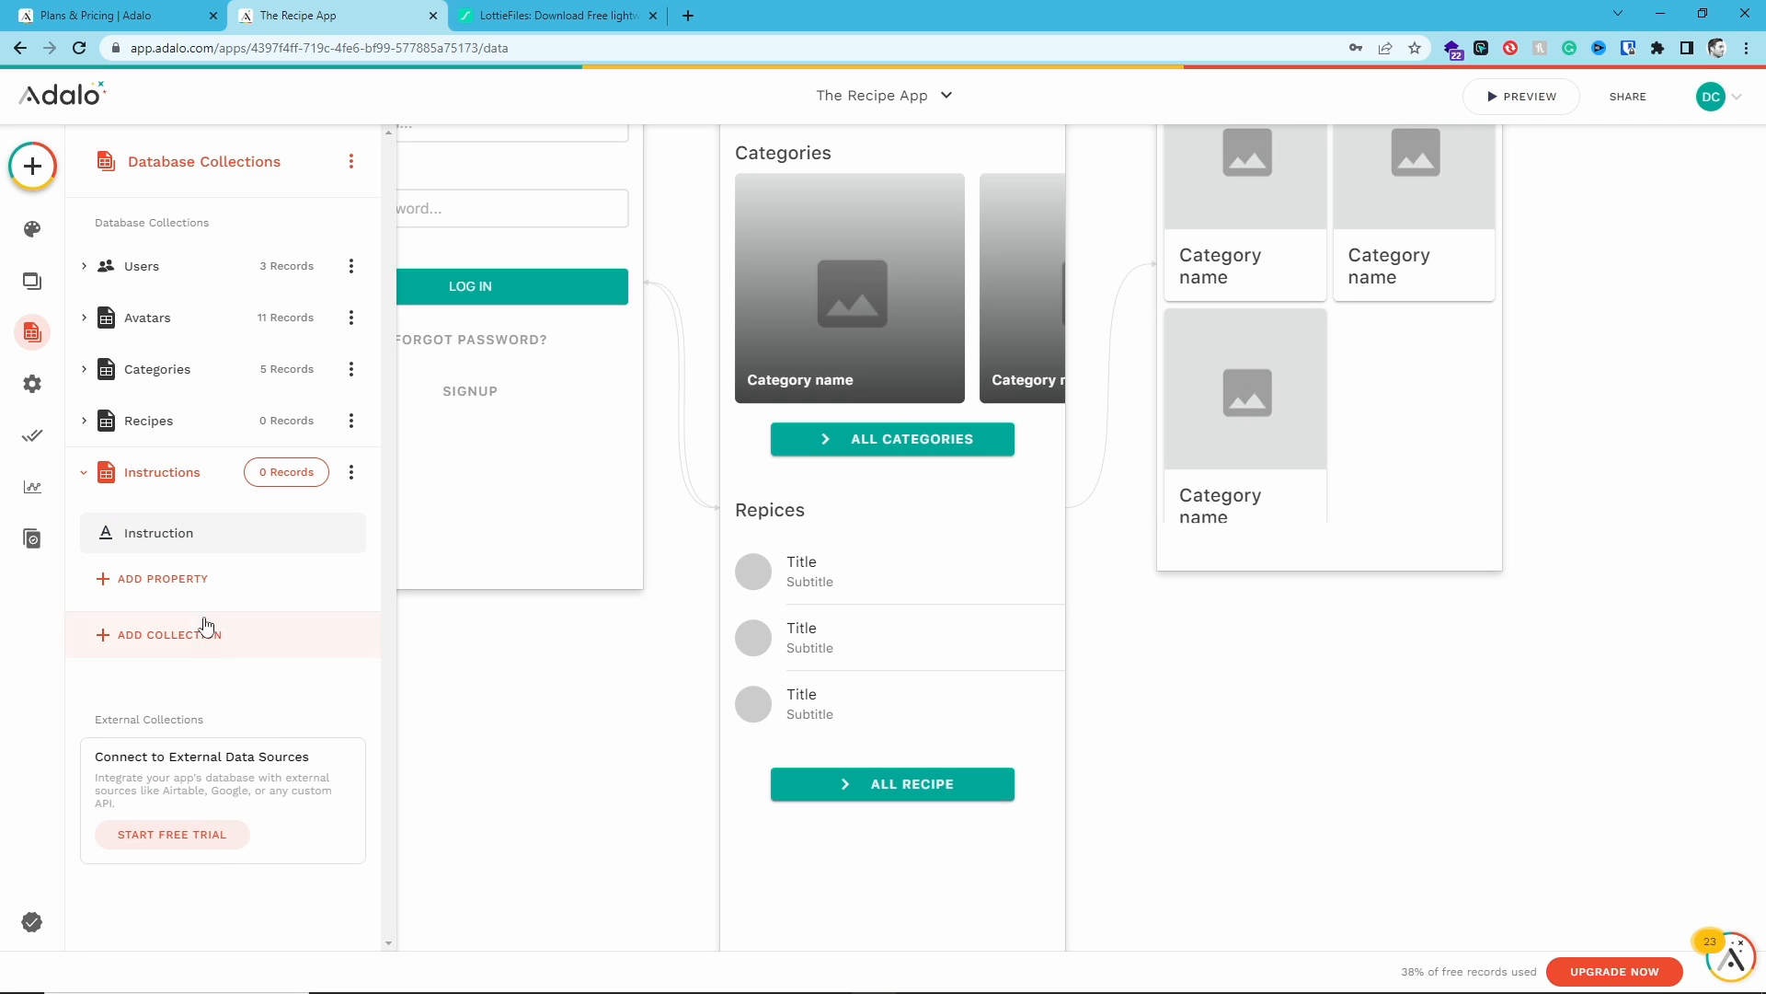
- Add a Text property named Step to Instructions and move it above the Instruction property
{"action": "left_click", "coordinate": [213, 594]}
{"action": "left_click", "coordinate": [138, 216]}
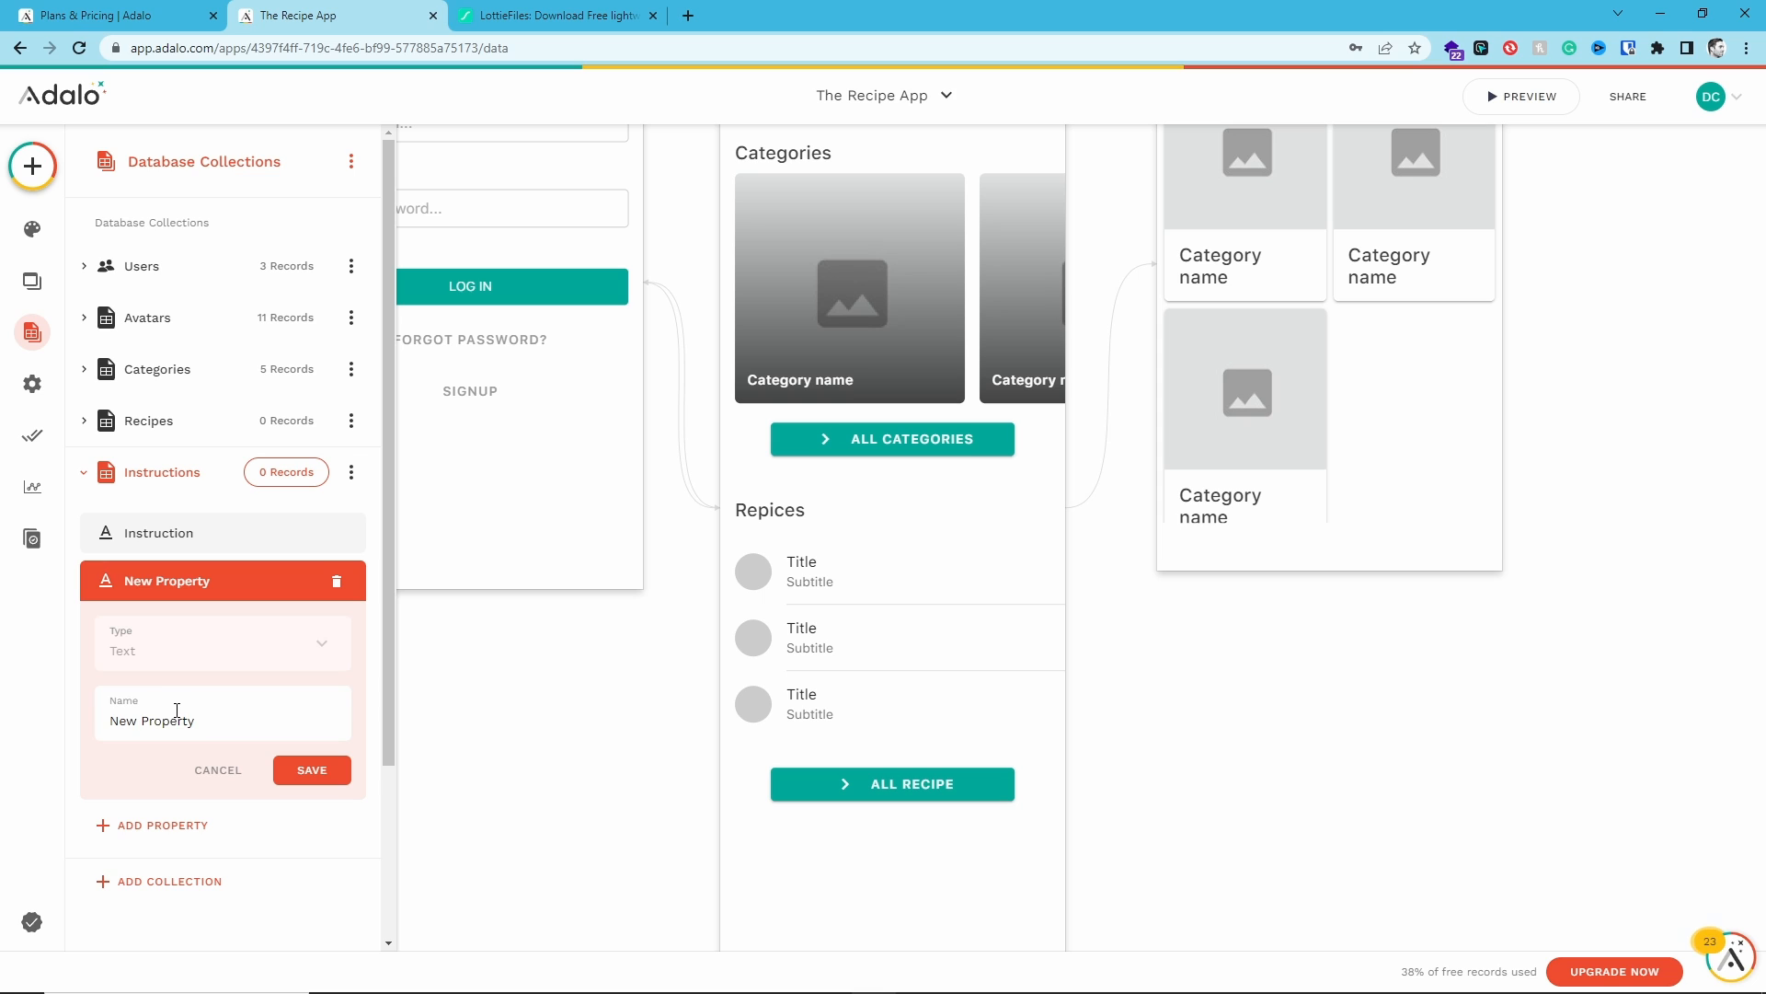
{"action": "double_click", "coordinate": [177, 719]}
{"action": "key", "text": "ctrl+a"}
{"action": "type", "text": "Step"}
{"action": "left_click", "coordinate": [309, 771]}
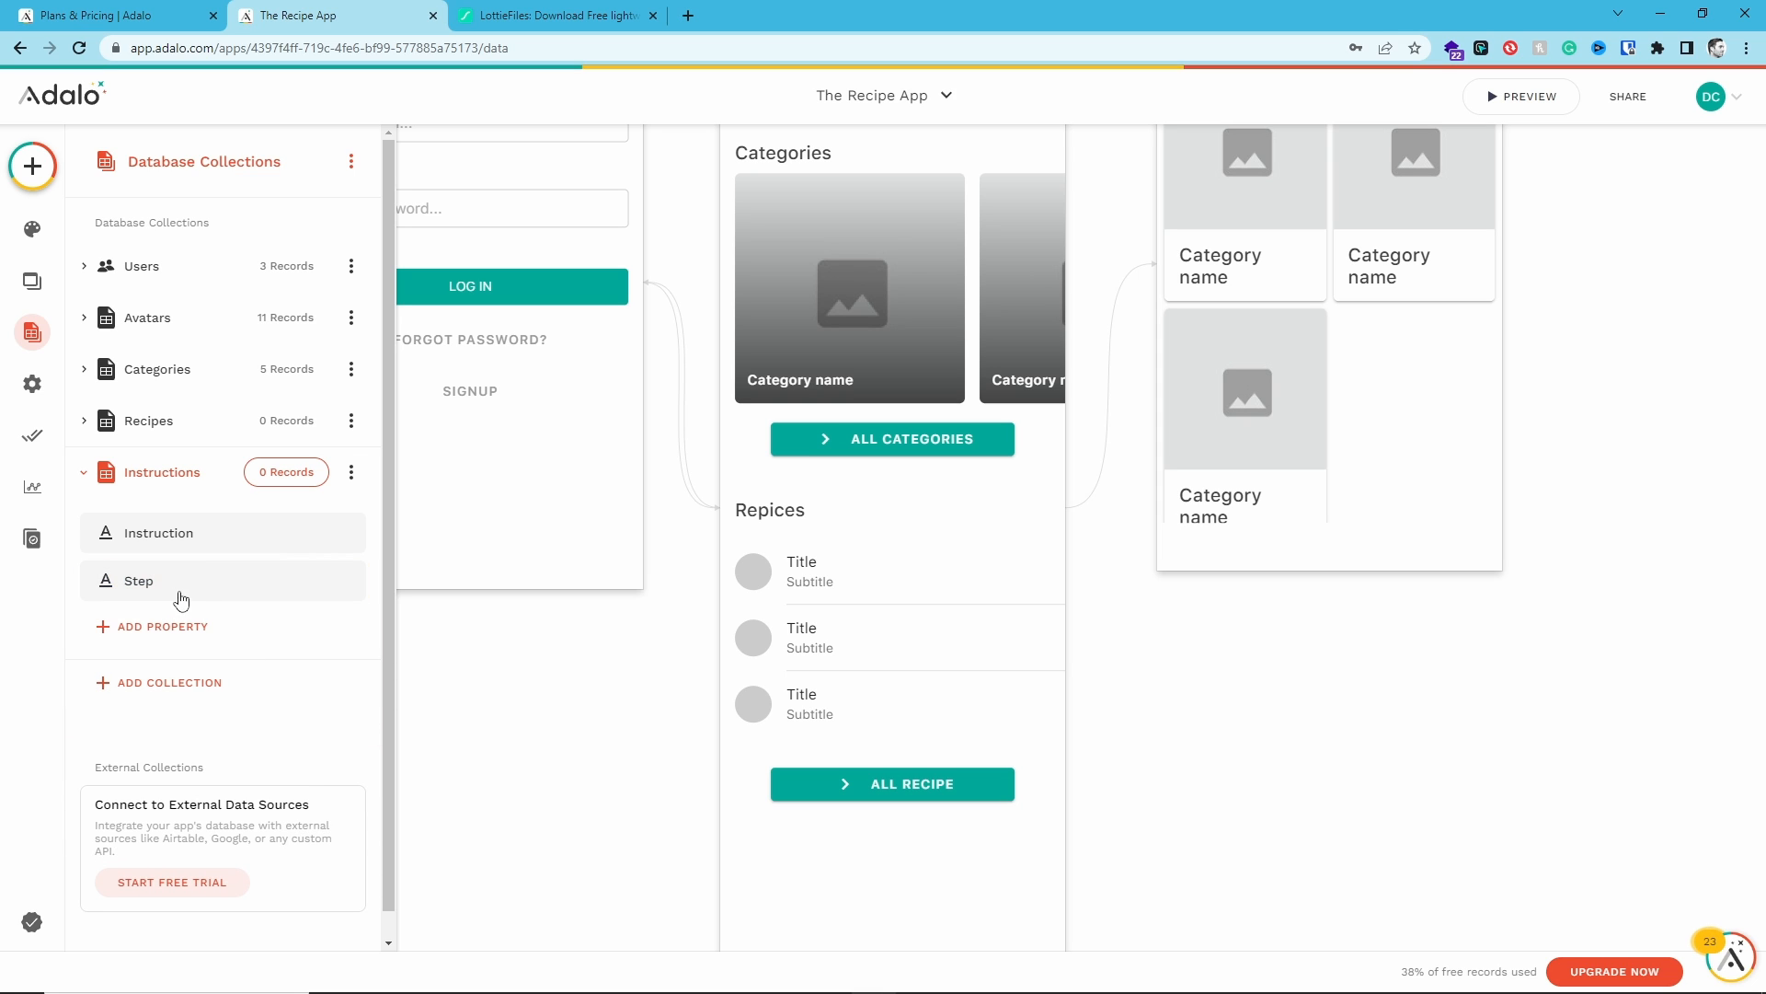
{"action": "left_click_drag", "start_coordinate": [176, 560], "coordinate": [180, 538]}
- Add a relationship property to Instructions linking to Recipes, where a Recipe can have multiple Instructions, and save it
{"action": "left_click", "coordinate": [173, 625]}
{"action": "mouse_move", "coordinate": [202, 575]}
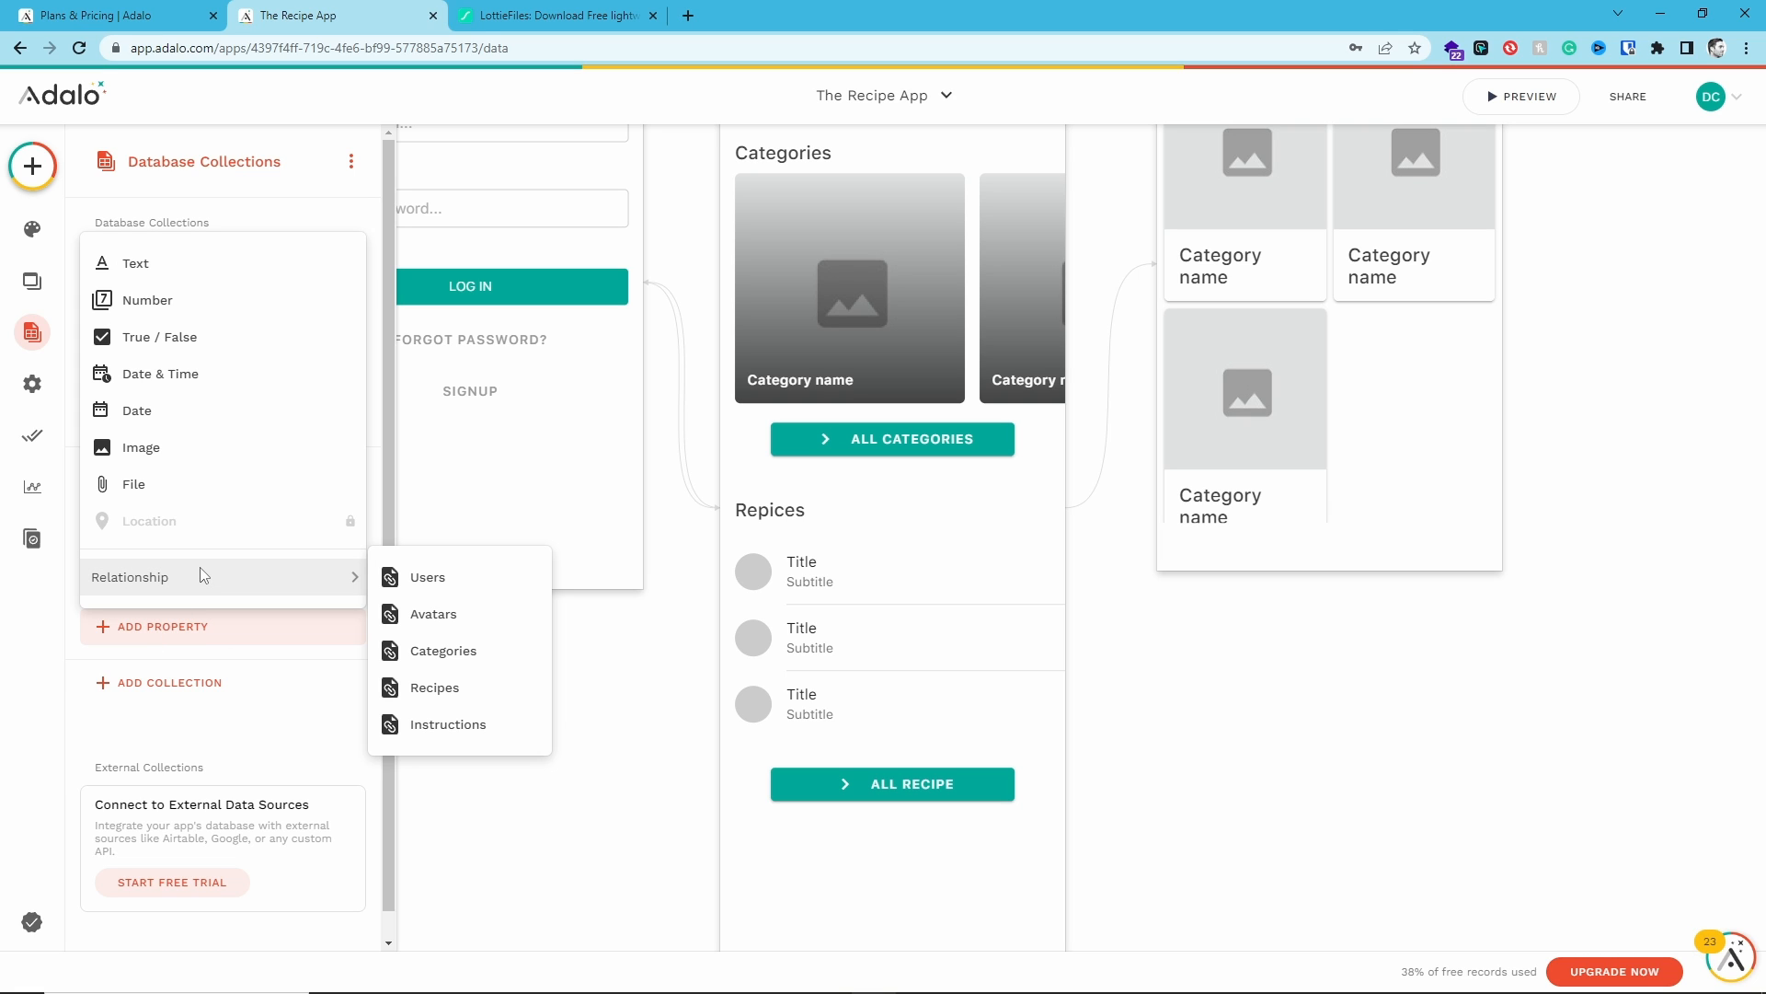
{"action": "left_click", "coordinate": [455, 688]}
{"action": "left_click", "coordinate": [849, 448]}
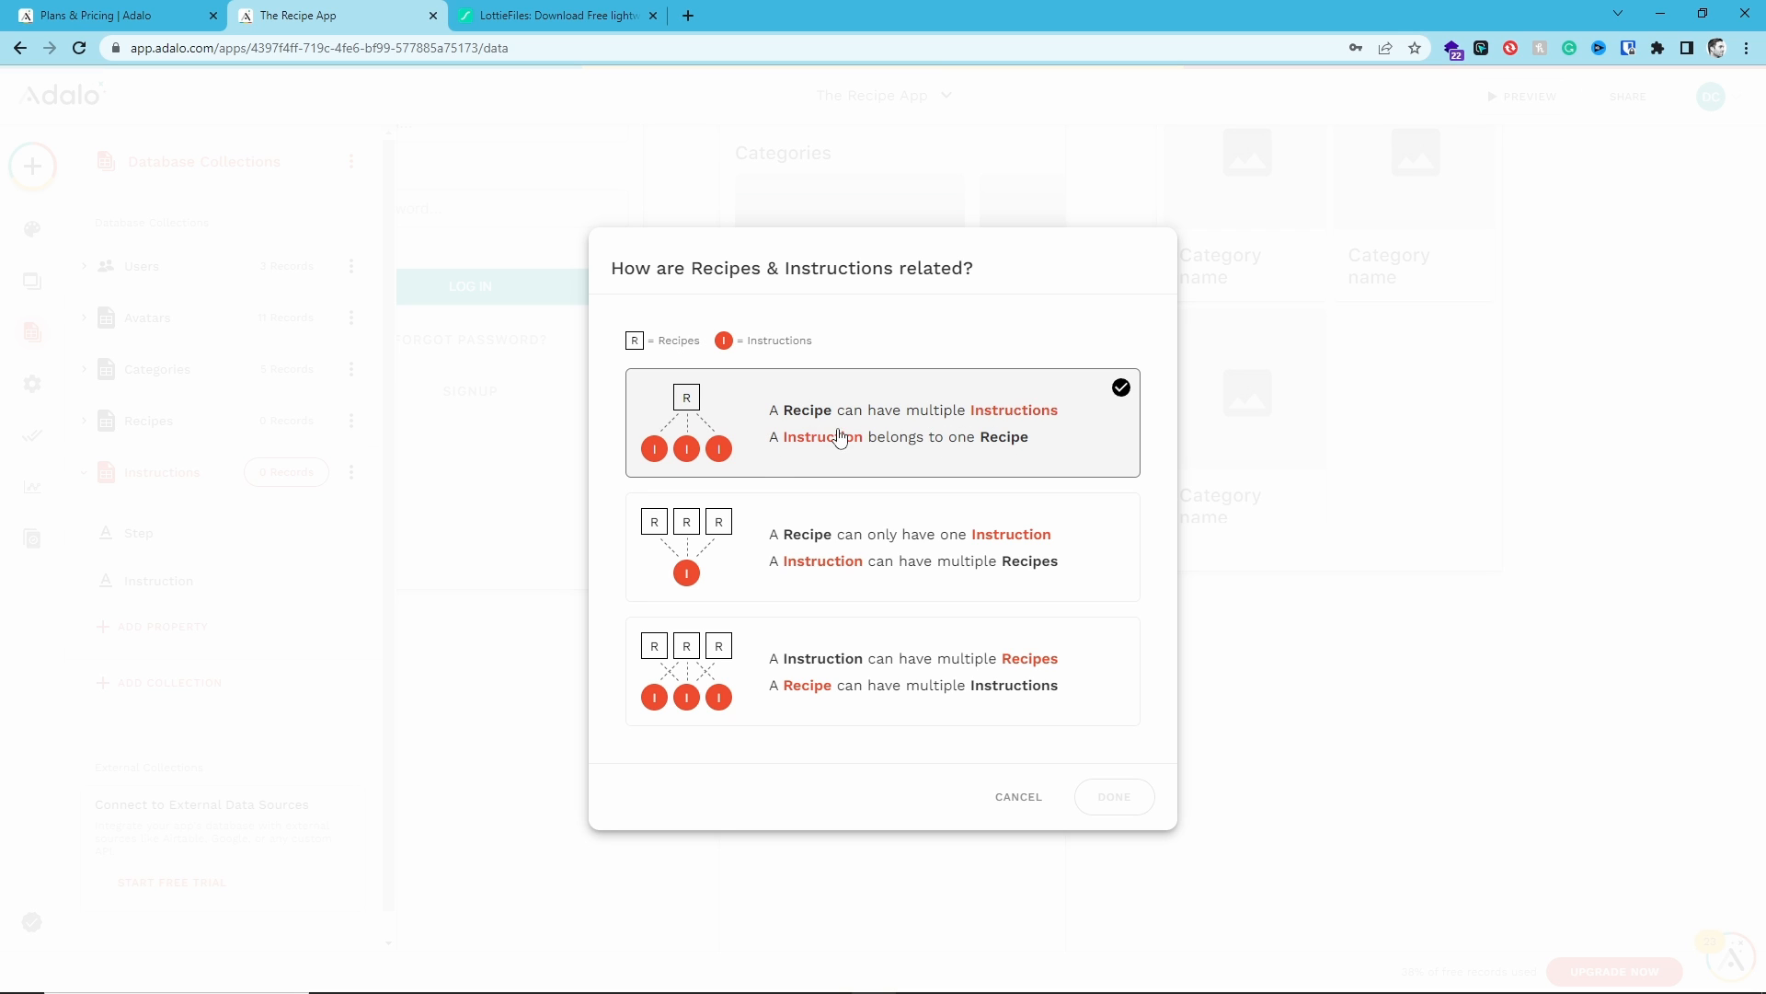
{"action": "left_click_drag", "start_coordinate": [835, 438], "coordinate": [819, 438]}
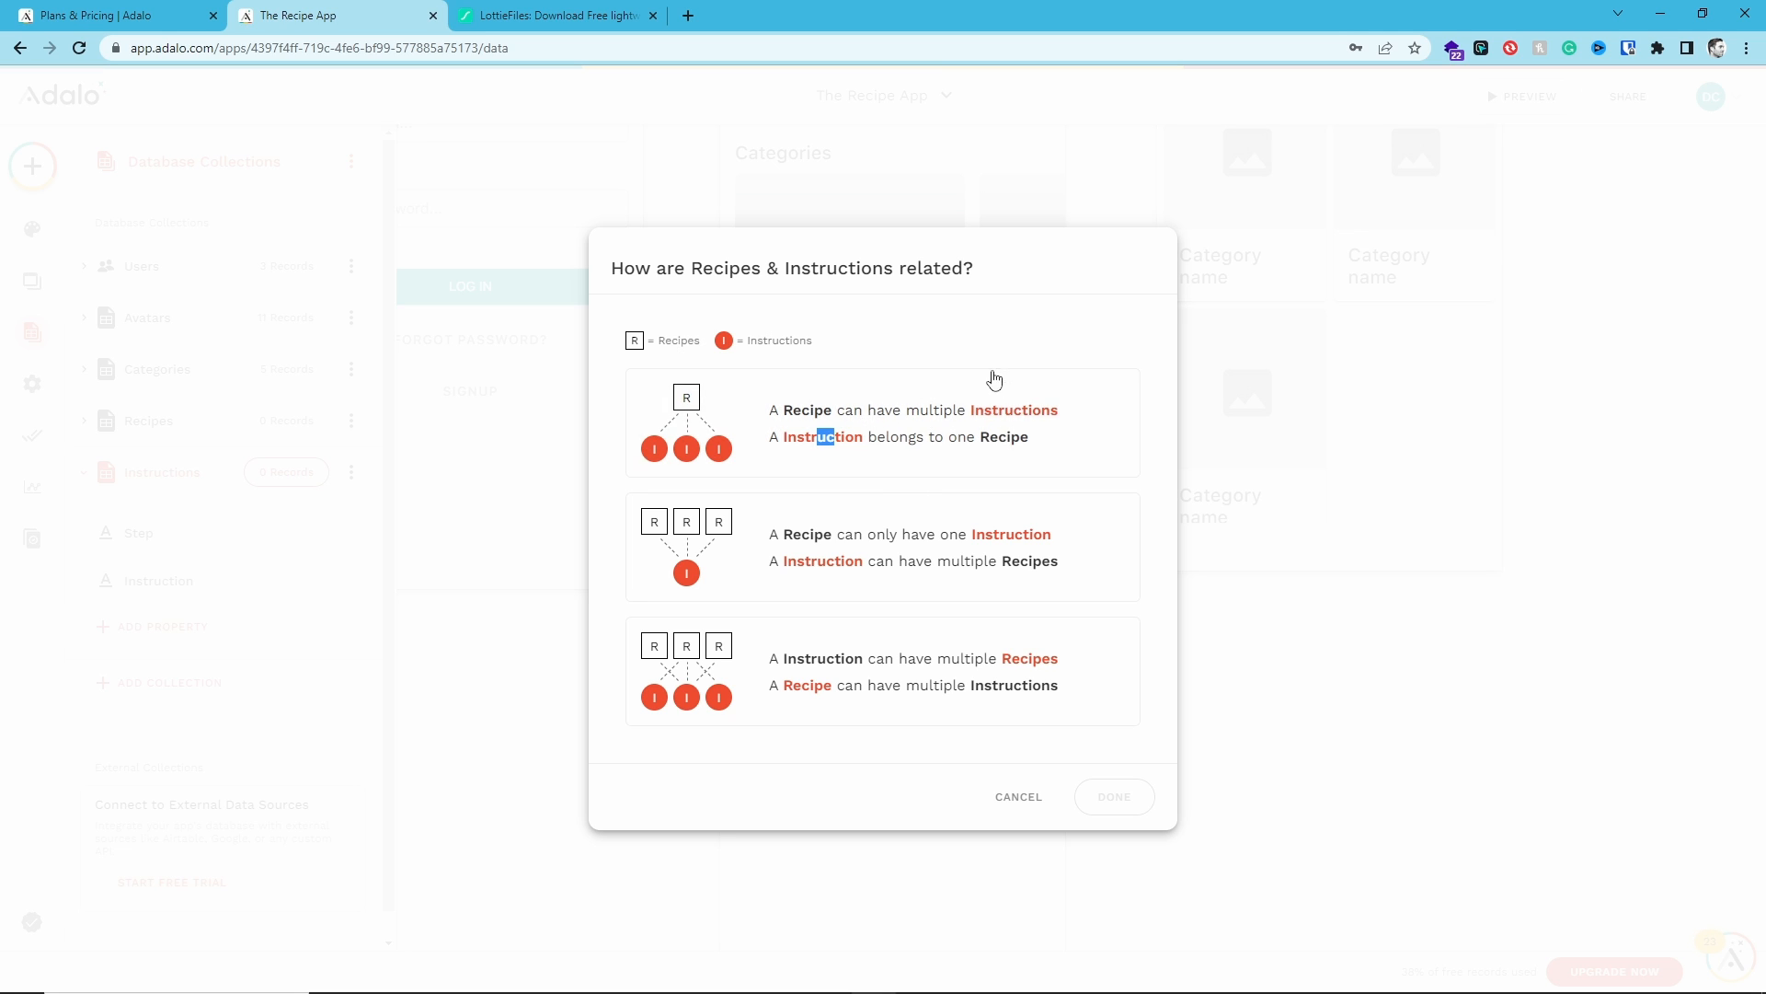
{"action": "left_click", "coordinate": [1021, 410]}
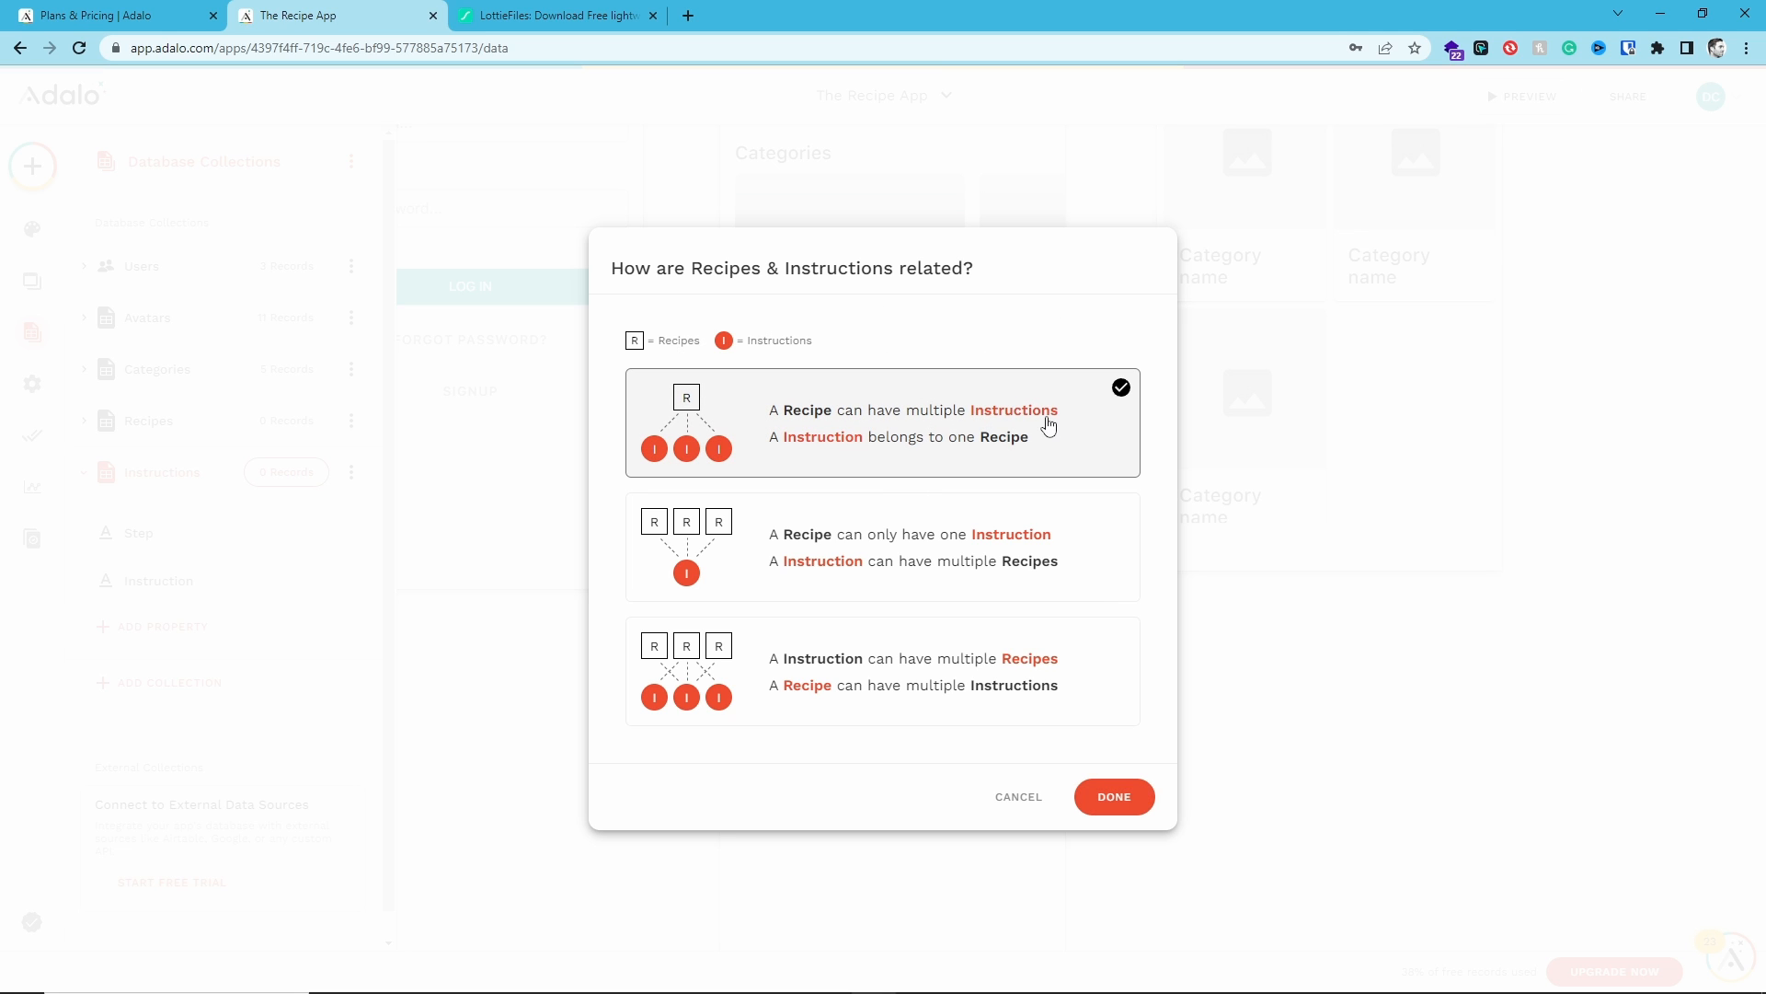
{"action": "left_click", "coordinate": [1115, 797]}
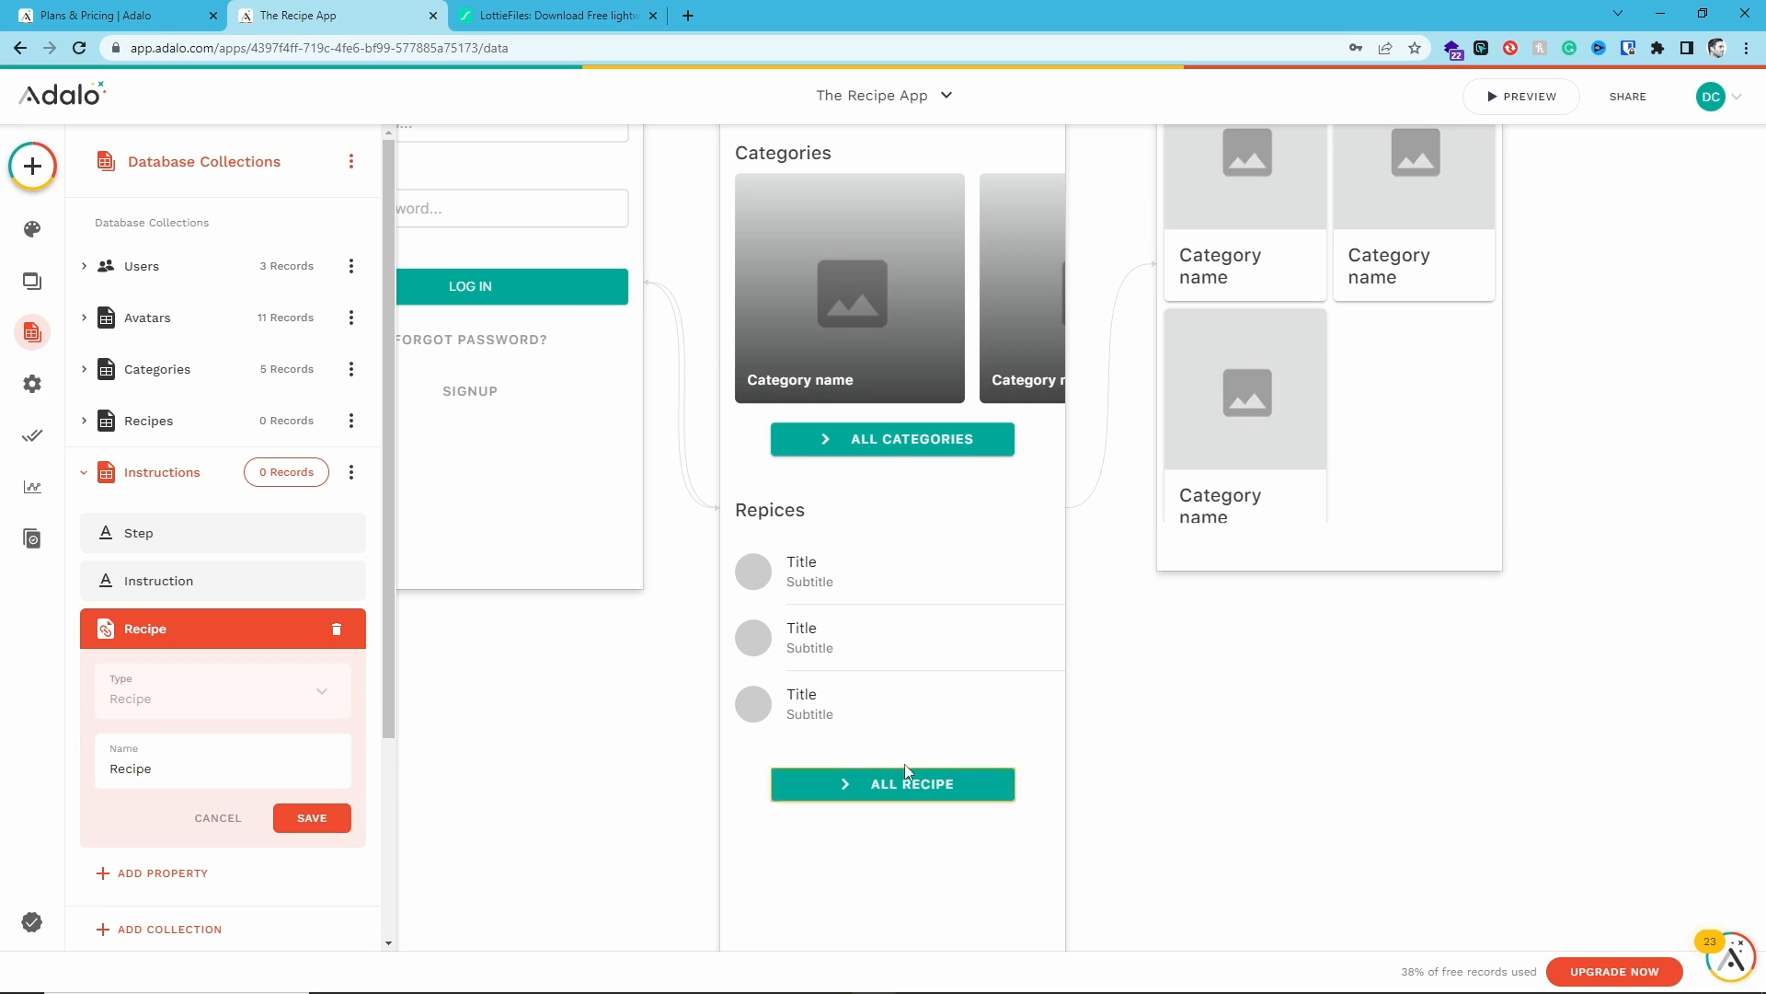
{"action": "left_click", "coordinate": [314, 816]}
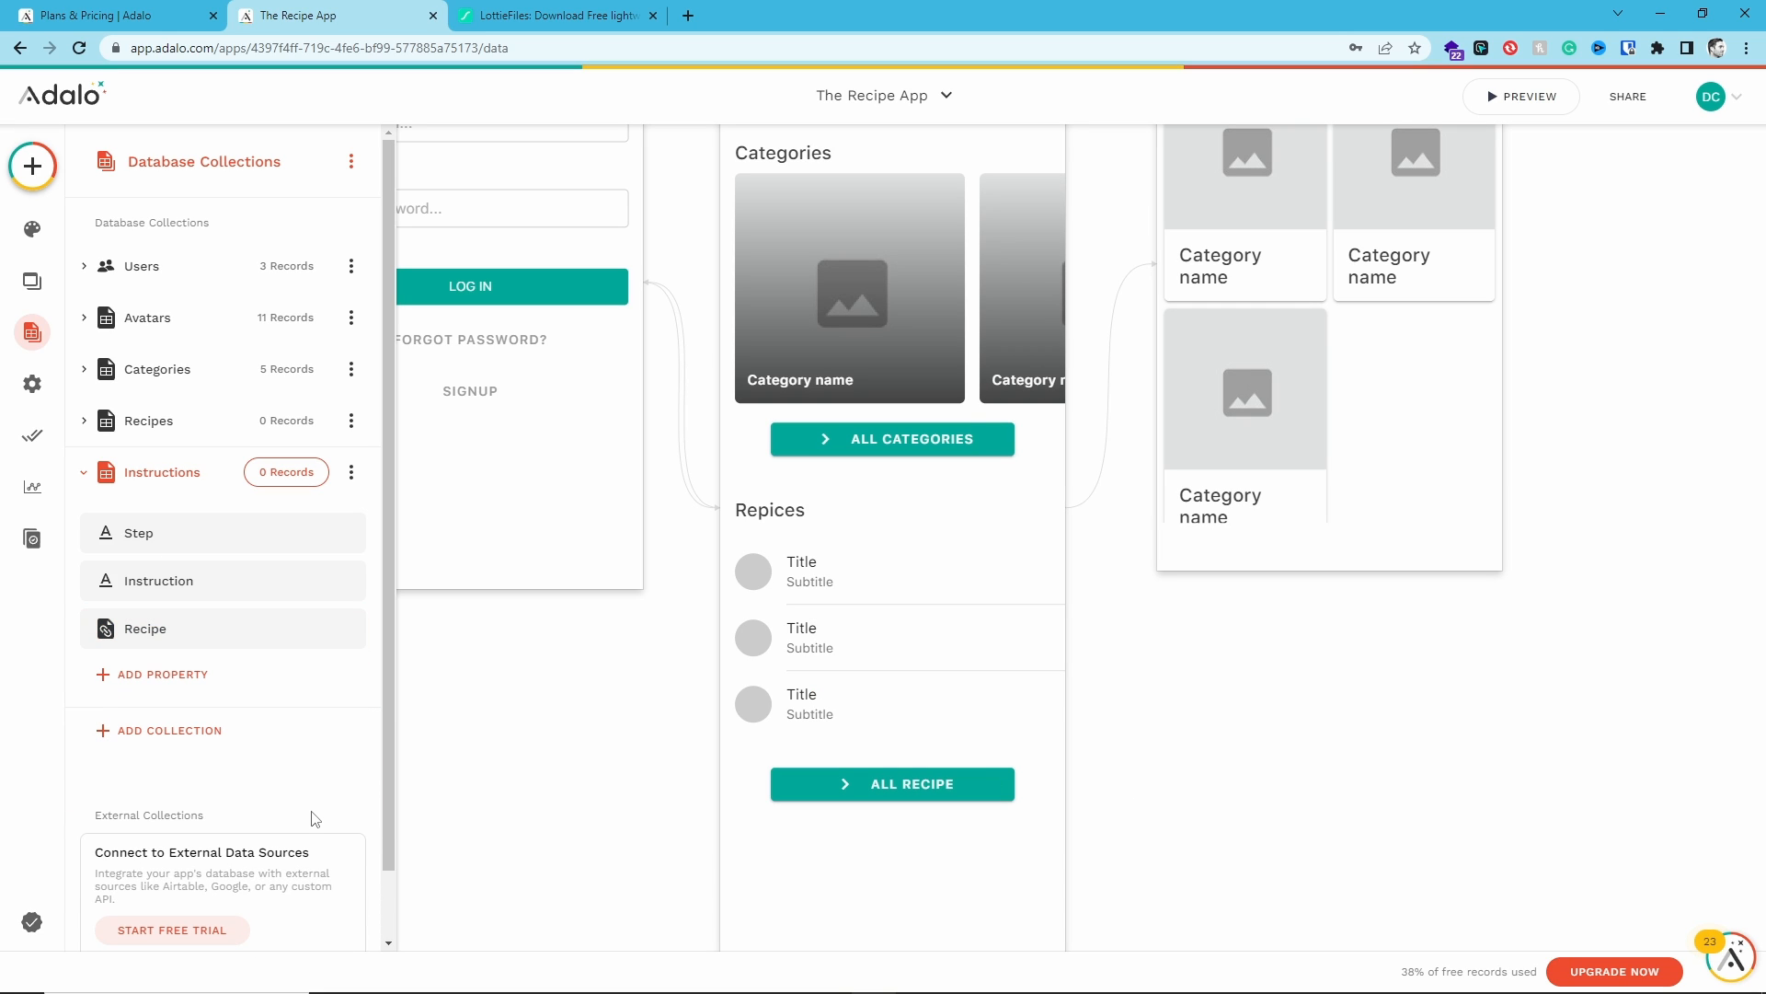
- Open the Recipes collection and add a Text property named Calories
{"action": "left_click", "coordinate": [92, 420]}
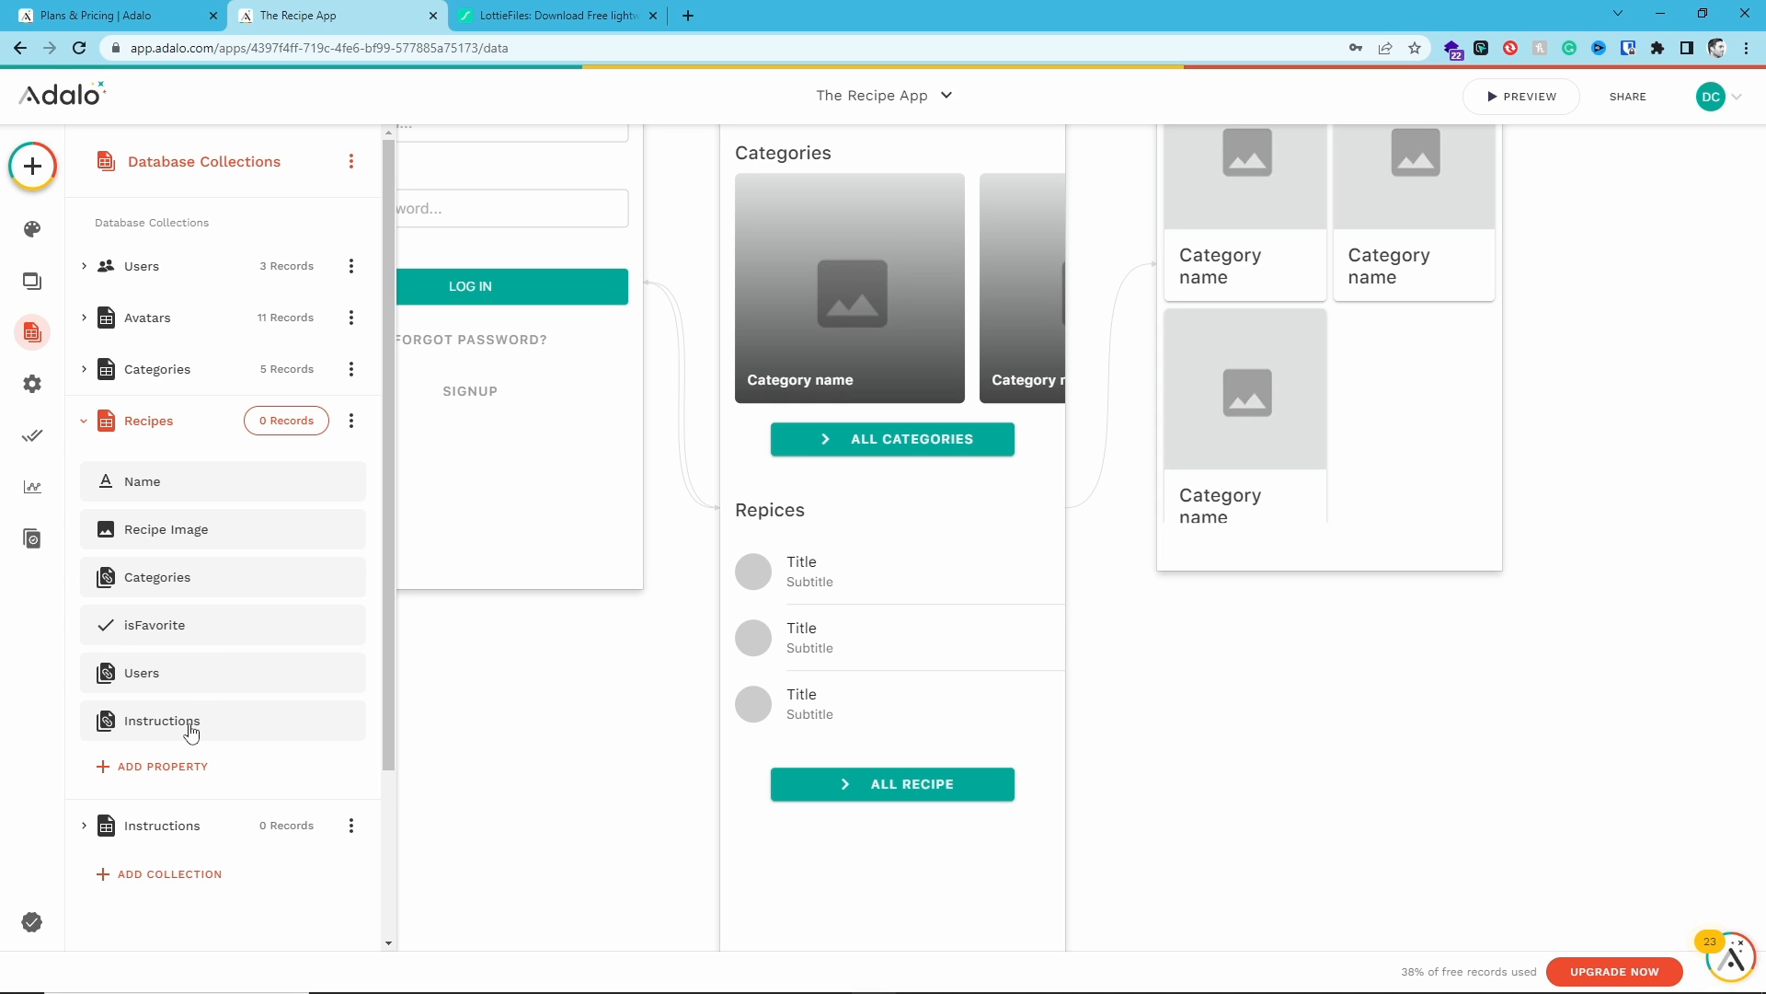
{"action": "left_click", "coordinate": [86, 828]}
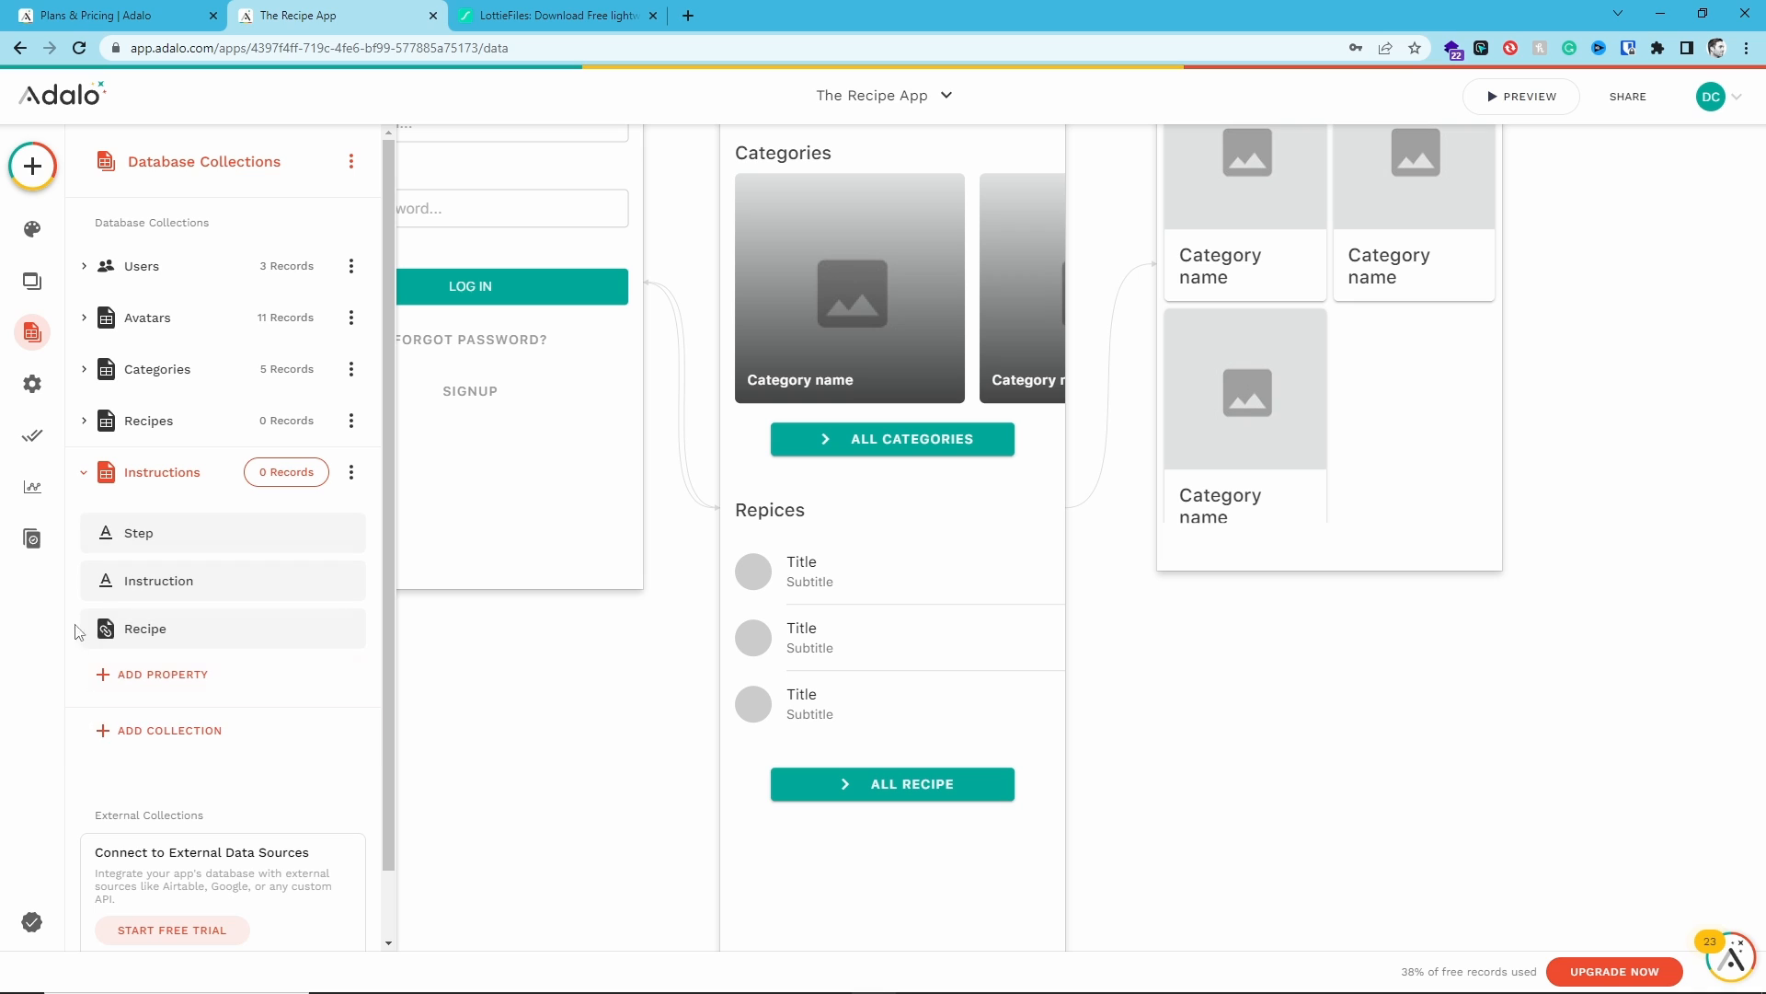
{"action": "left_click", "coordinate": [84, 473]}
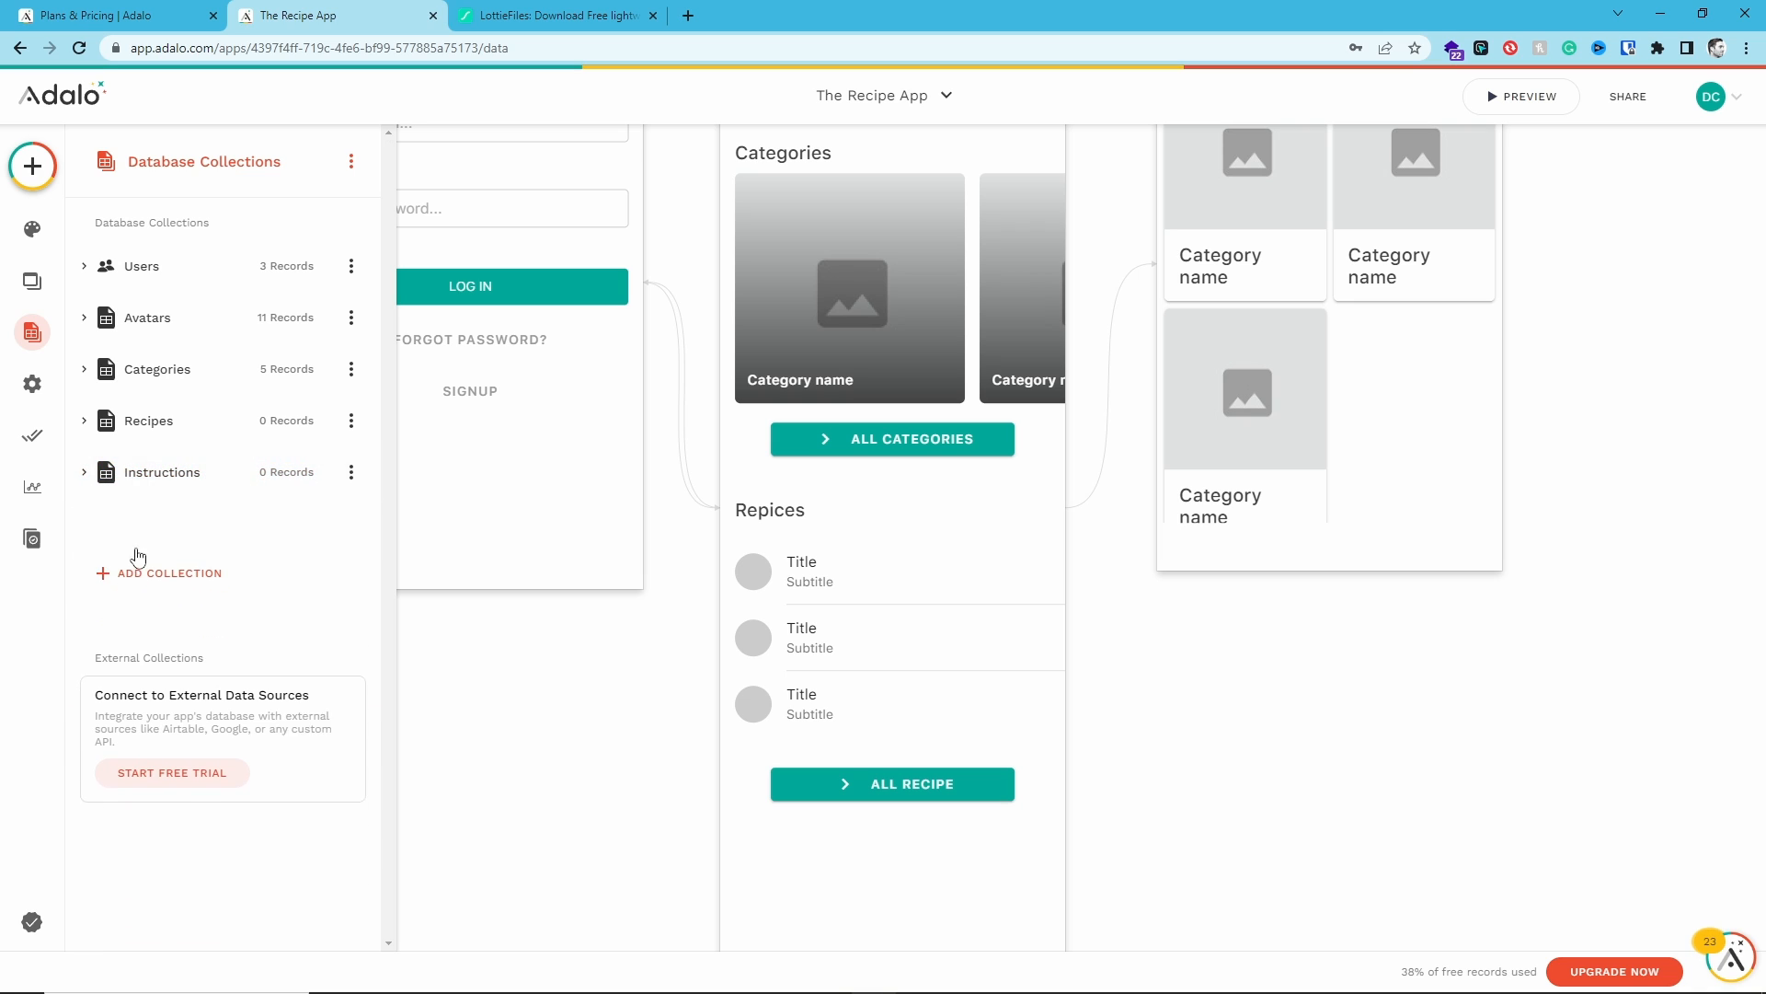
{"action": "left_click", "coordinate": [86, 432]}
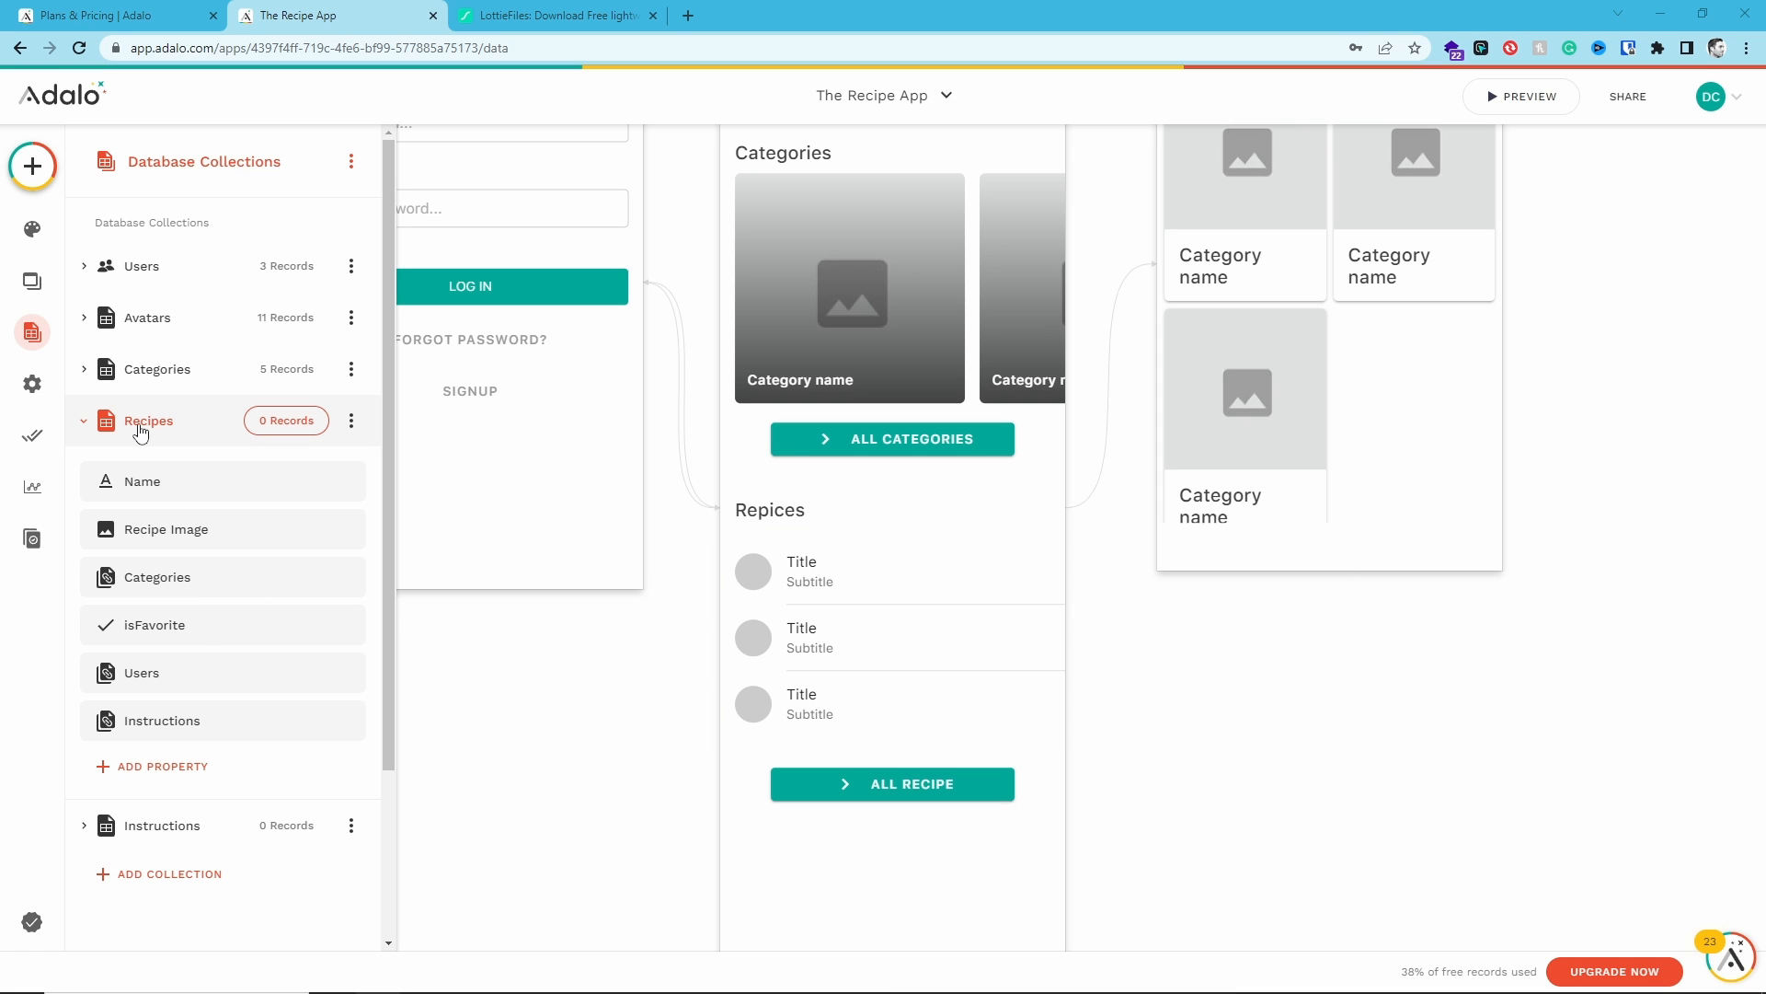
{"action": "left_click", "coordinate": [173, 766]}
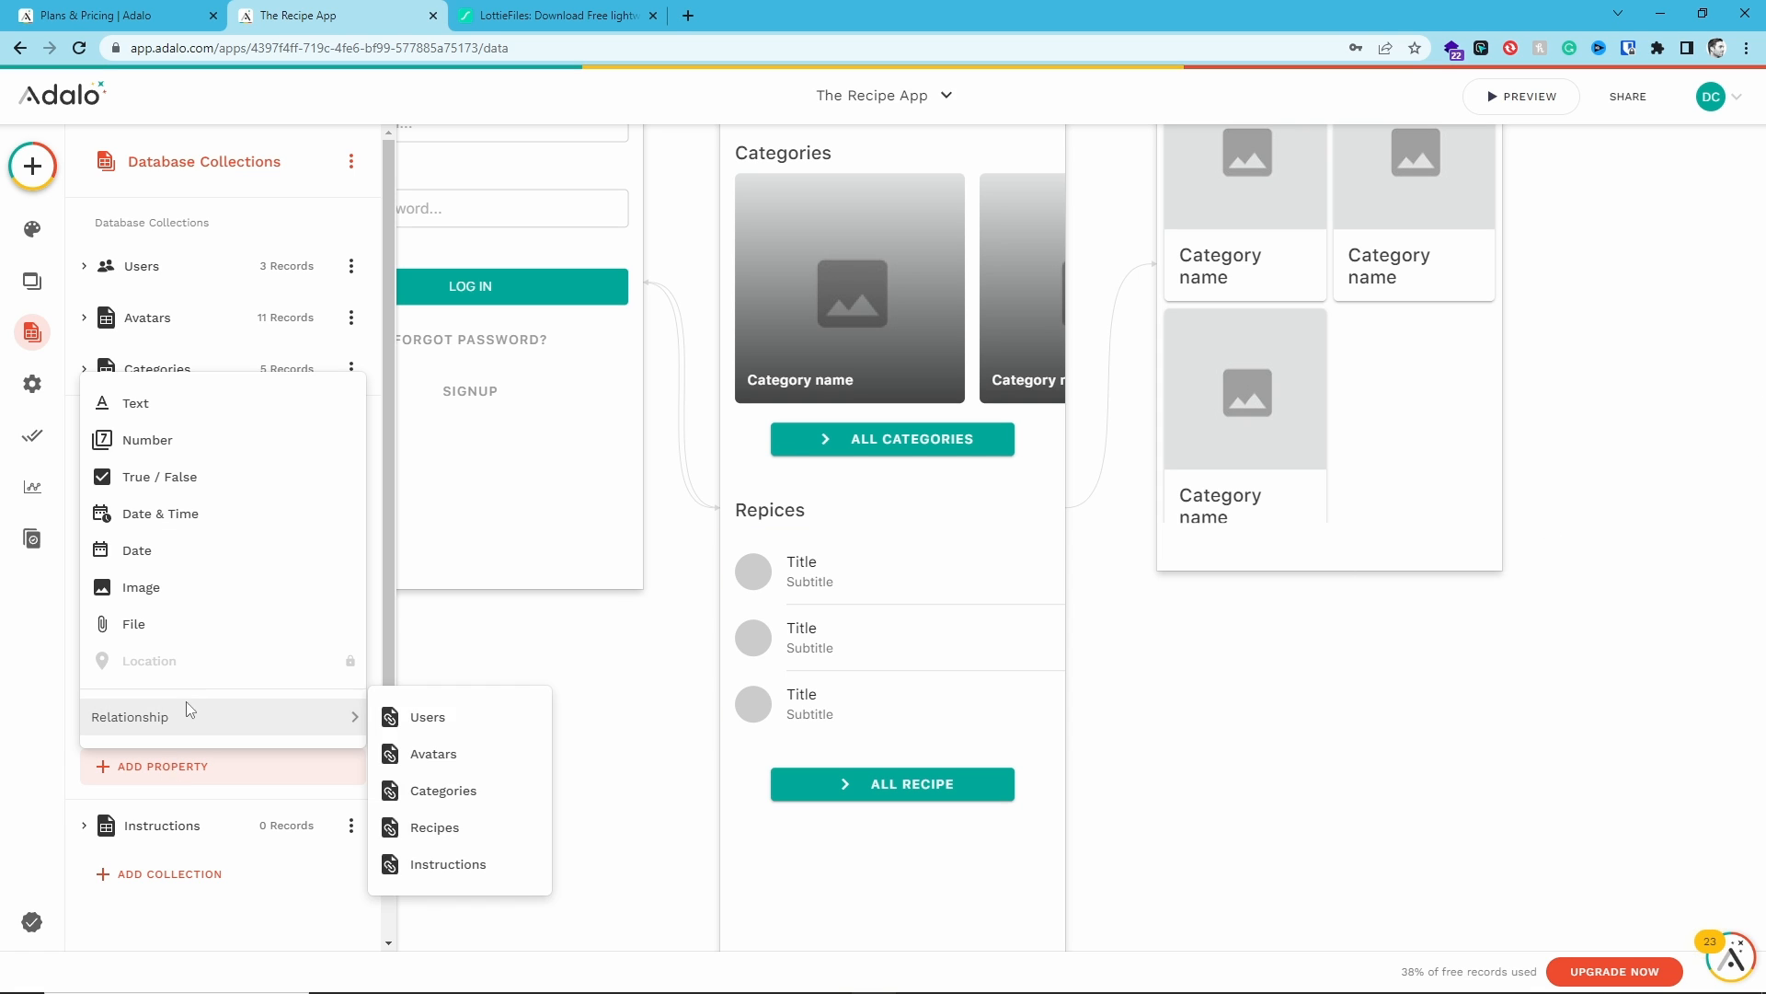
{"action": "left_click", "coordinate": [192, 421]}
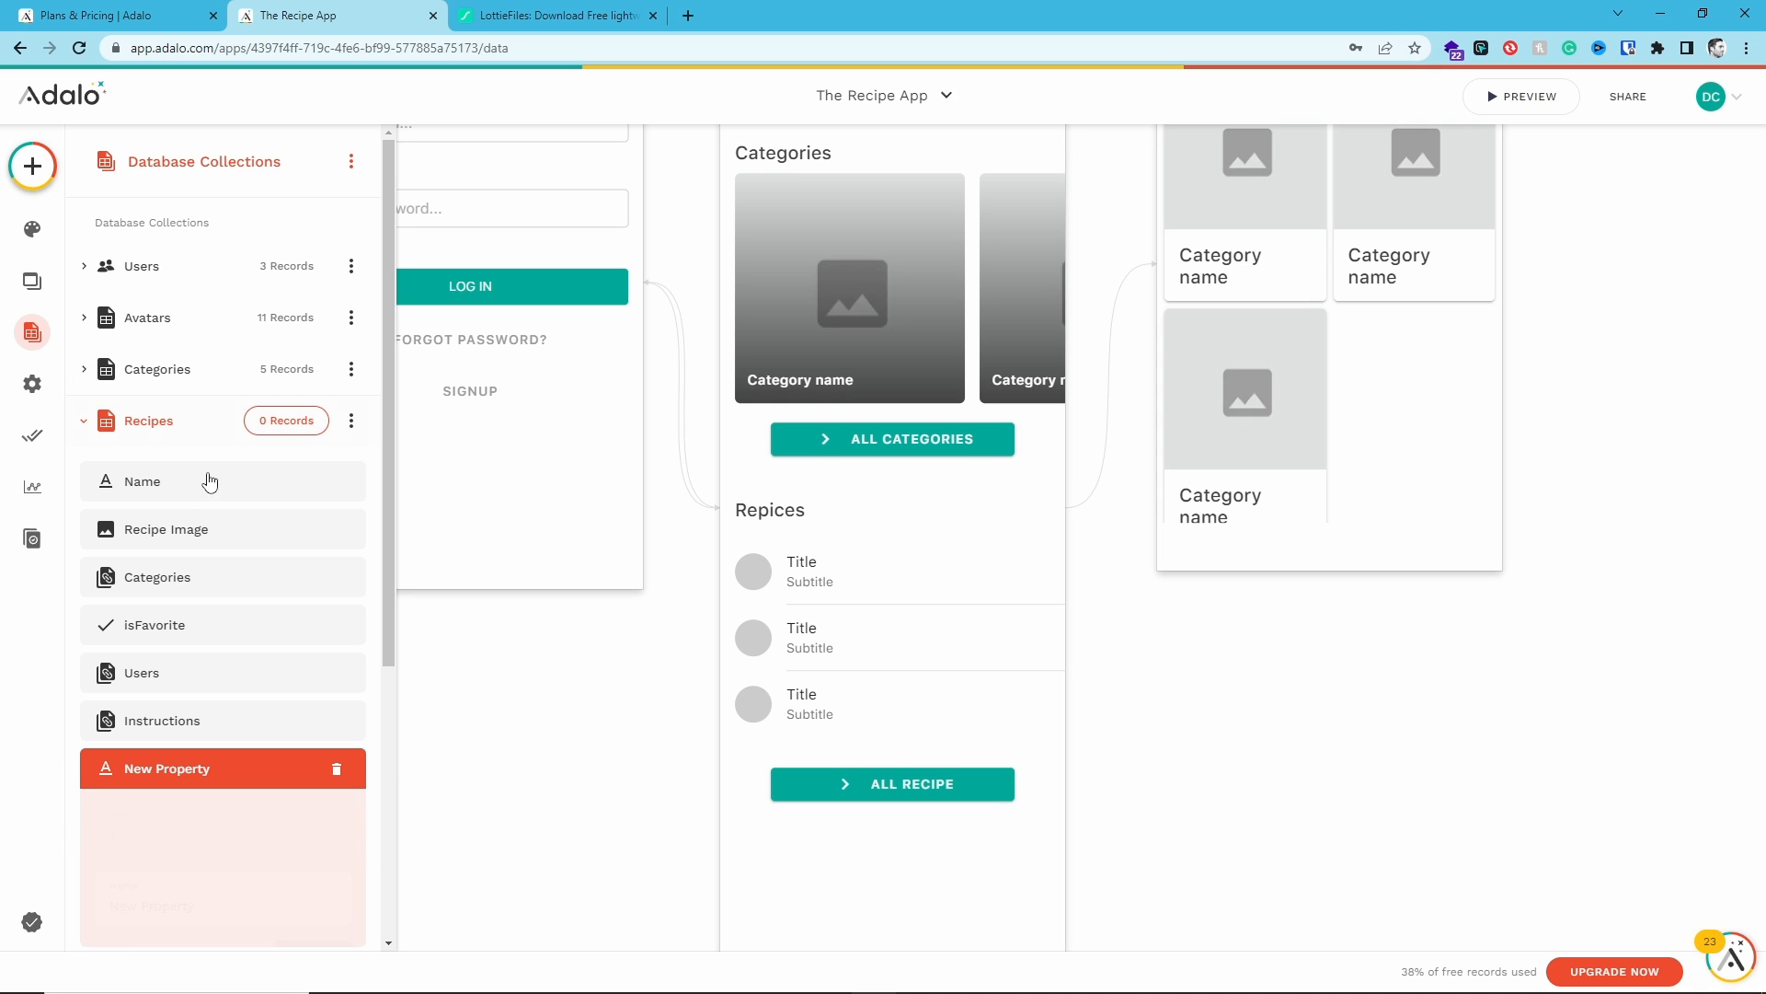
{"action": "triple_click", "coordinate": [161, 909]}
{"action": "type", "text": "c"}
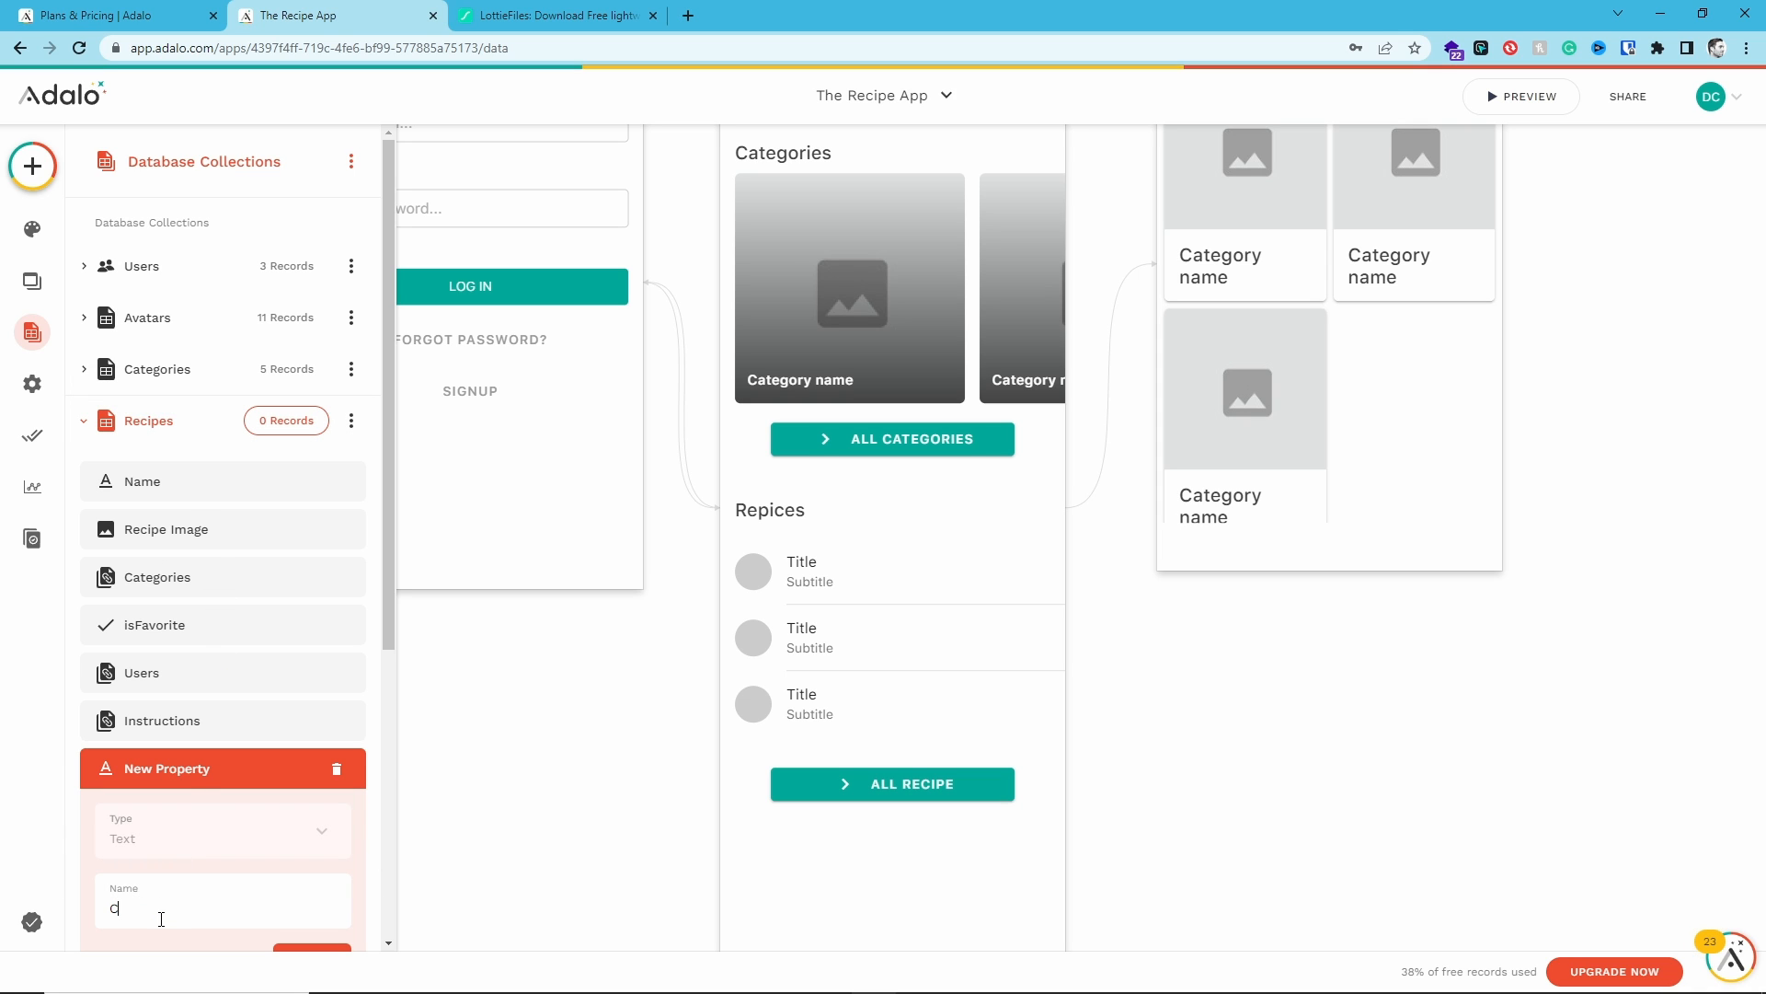
{"action": "type", "text": "alories"}
{"action": "key", "text": "Return"}
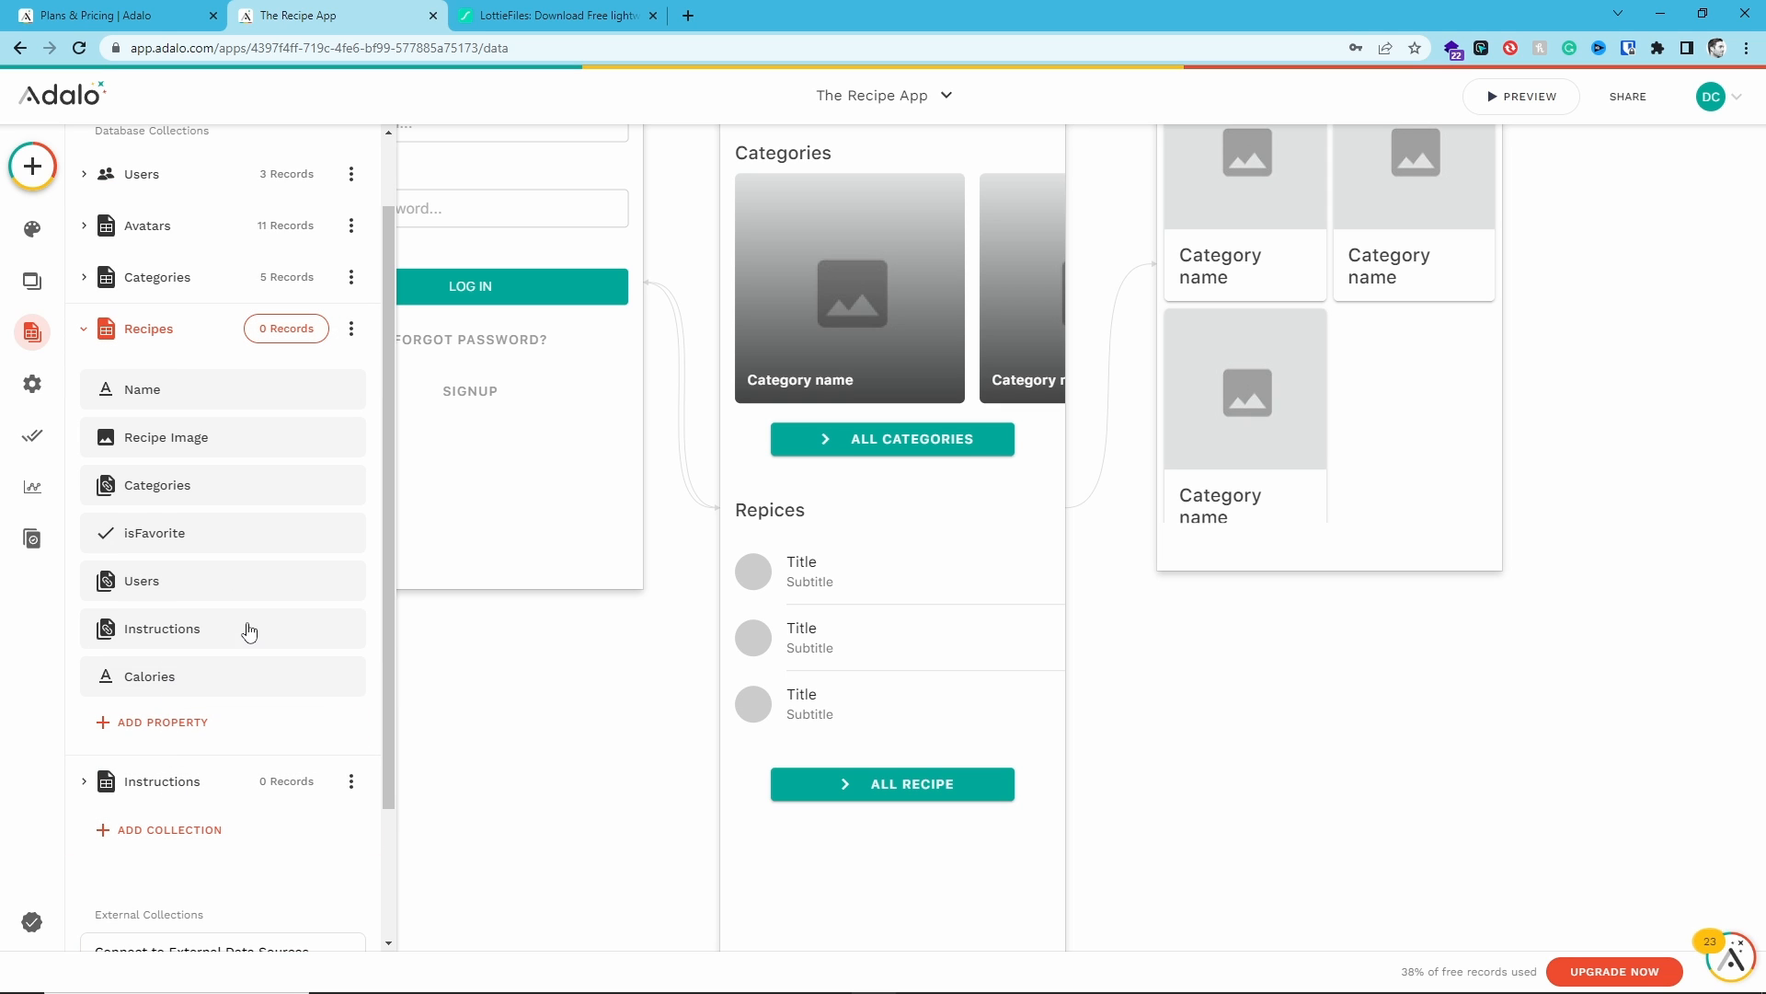
- Add a Text property named Fat to the Recipes collection
{"action": "left_click", "coordinate": [170, 723]}
{"action": "left_click", "coordinate": [184, 359]}
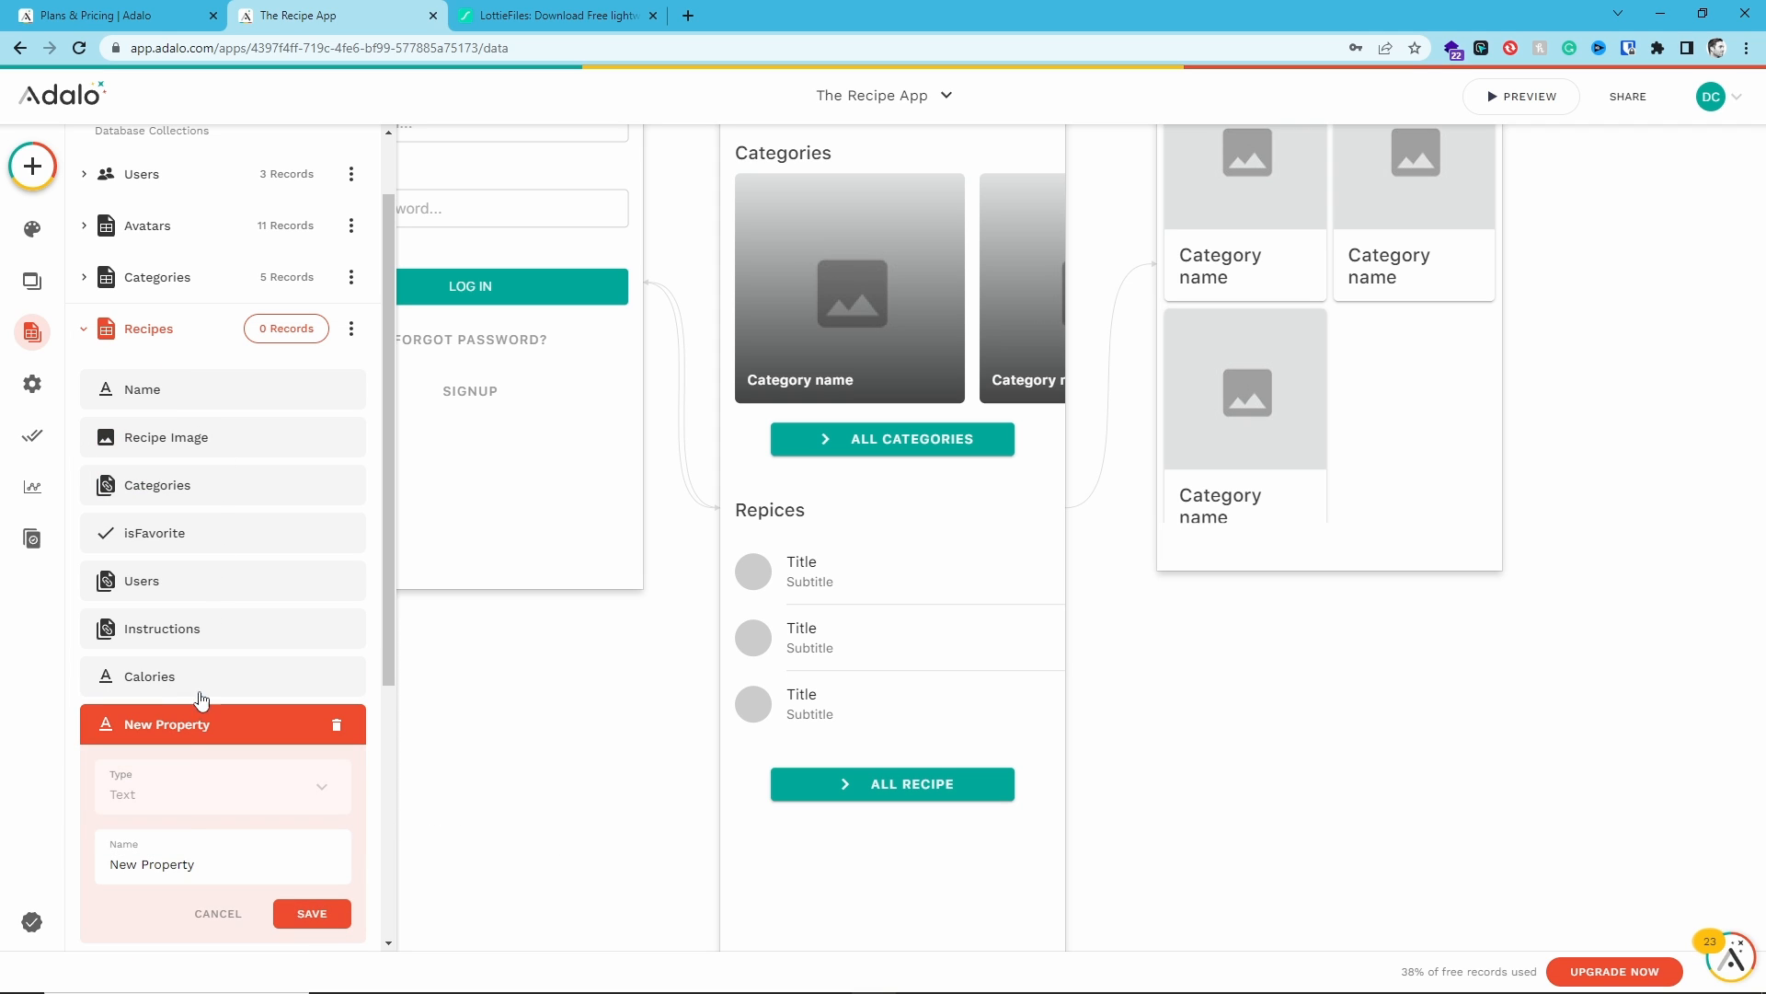
{"action": "type", "text": "Fat"}
{"action": "key", "text": "Return"}
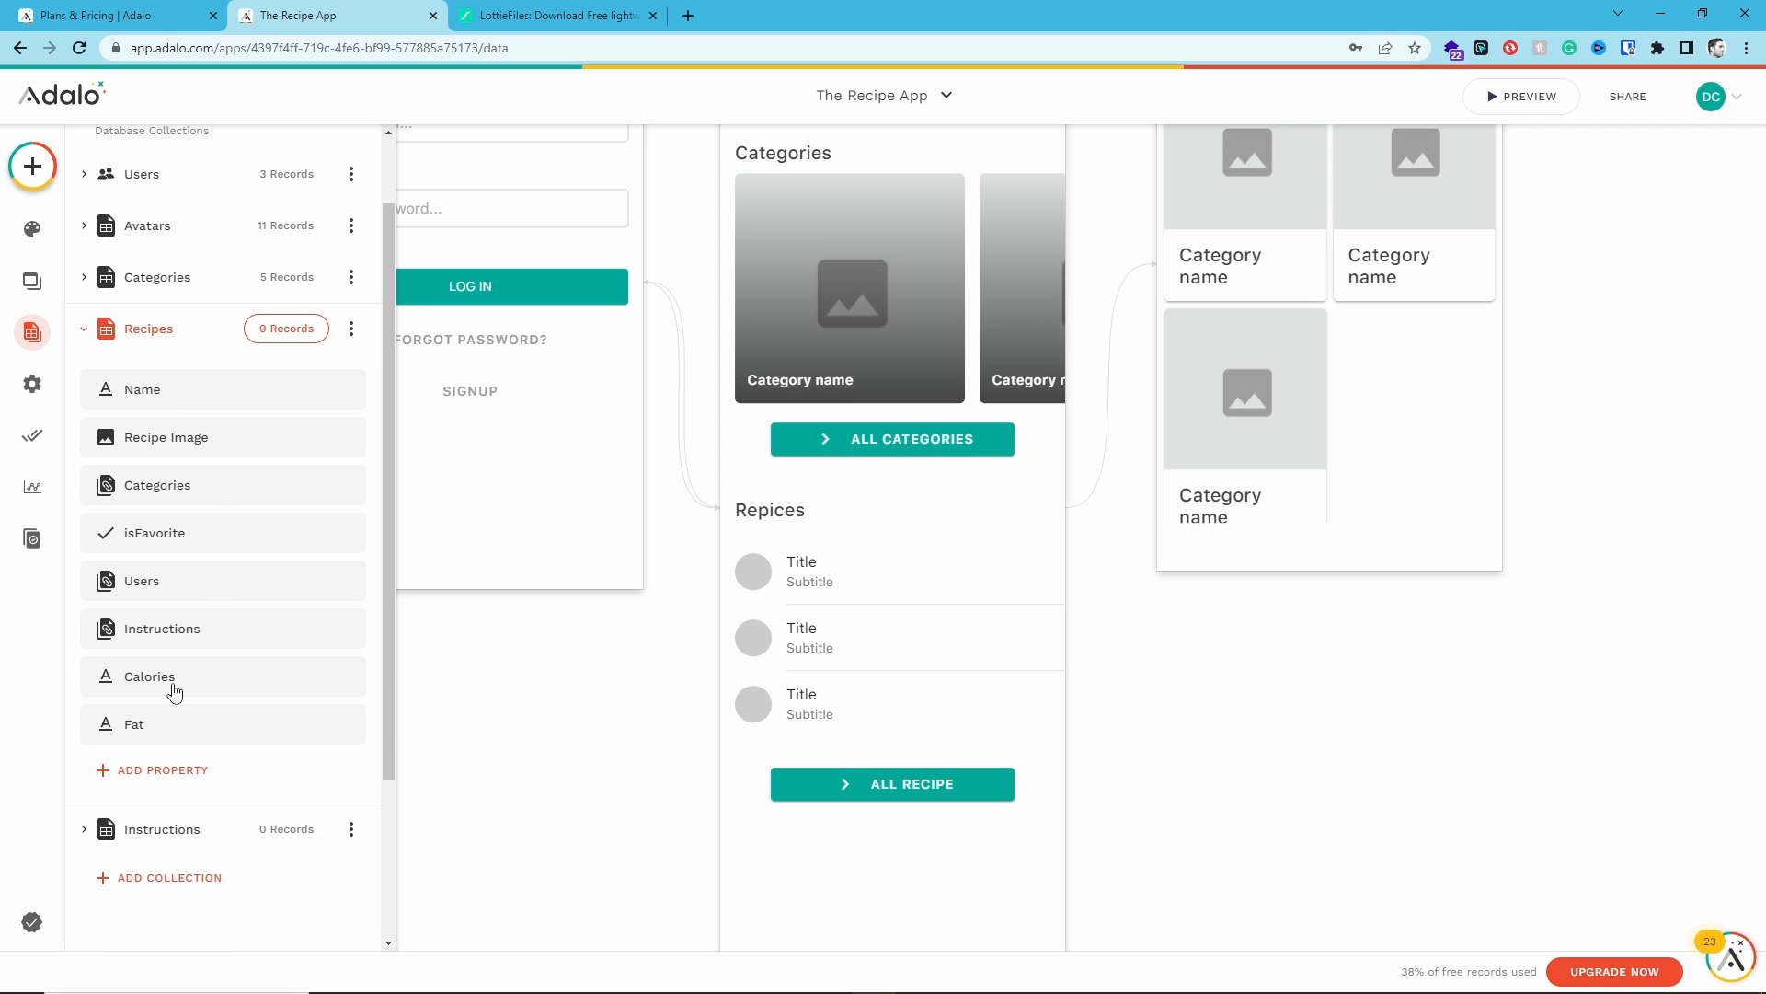
{"action": "scroll", "coordinate": [198, 658], "scroll_direction": "down", "scroll_amount": 1}
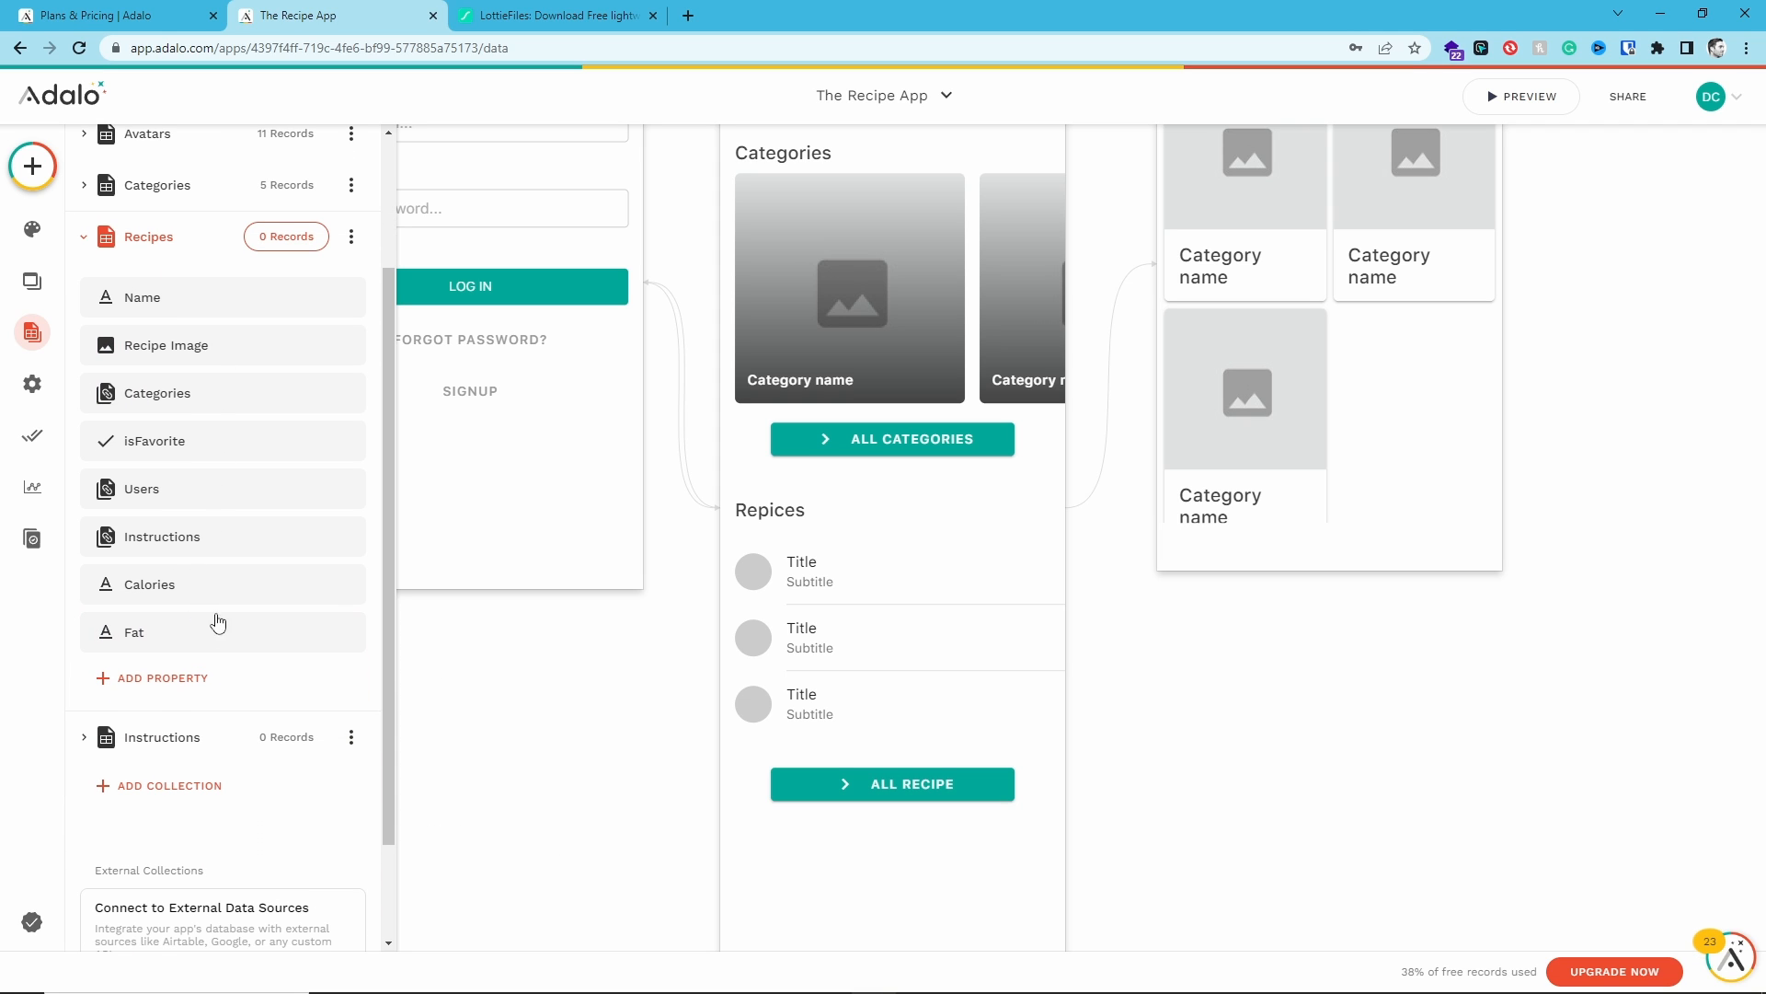
{"action": "left_click", "coordinate": [173, 582]}
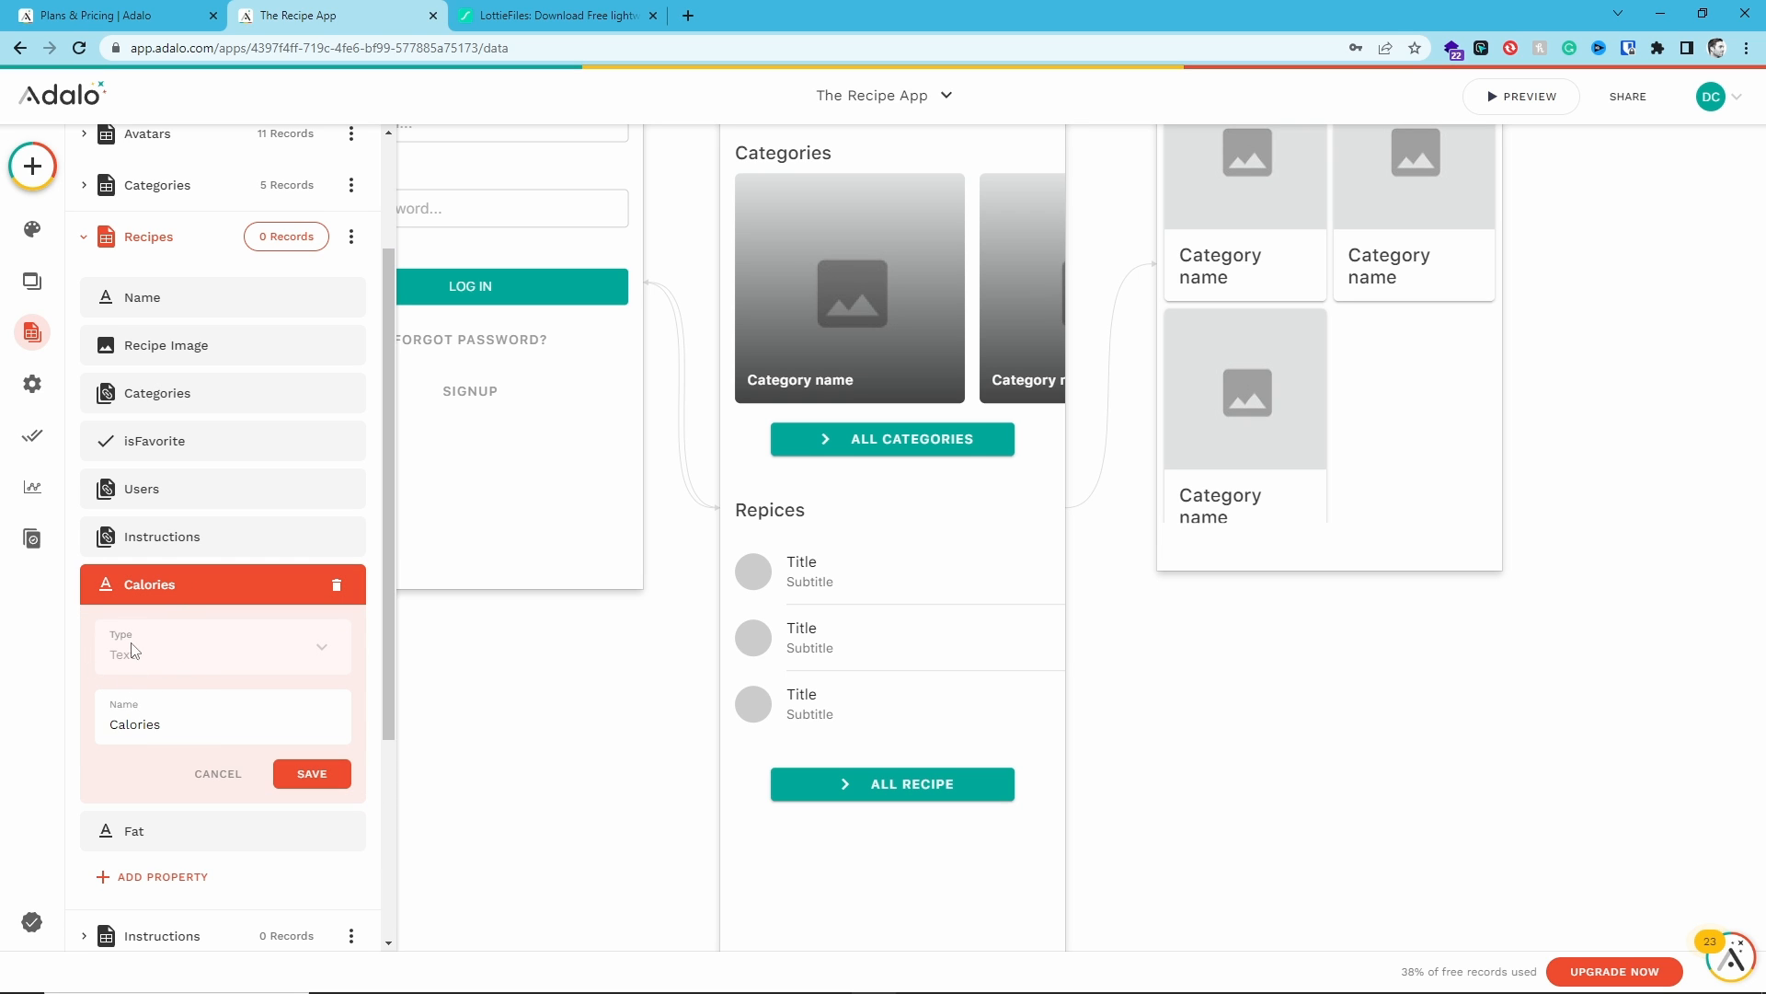
{"action": "left_click", "coordinate": [223, 773]}
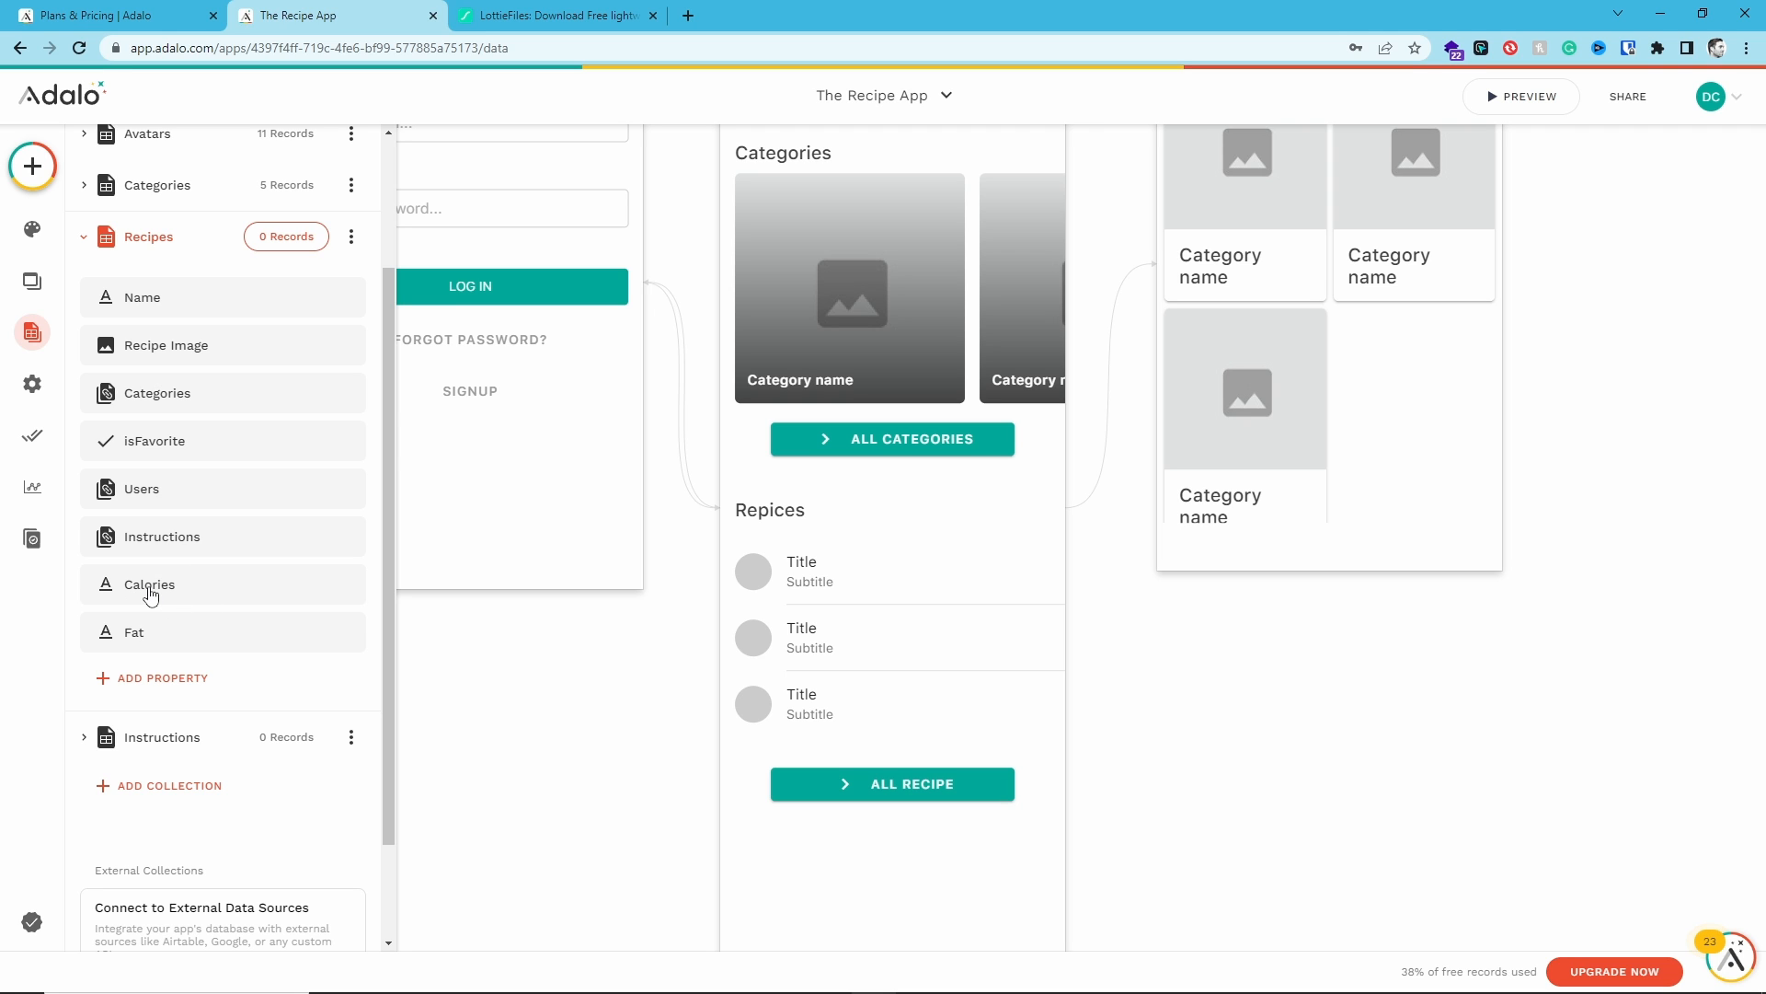
- Add a Text property named Carbs to the Recipes collection
{"action": "left_click", "coordinate": [162, 680]}
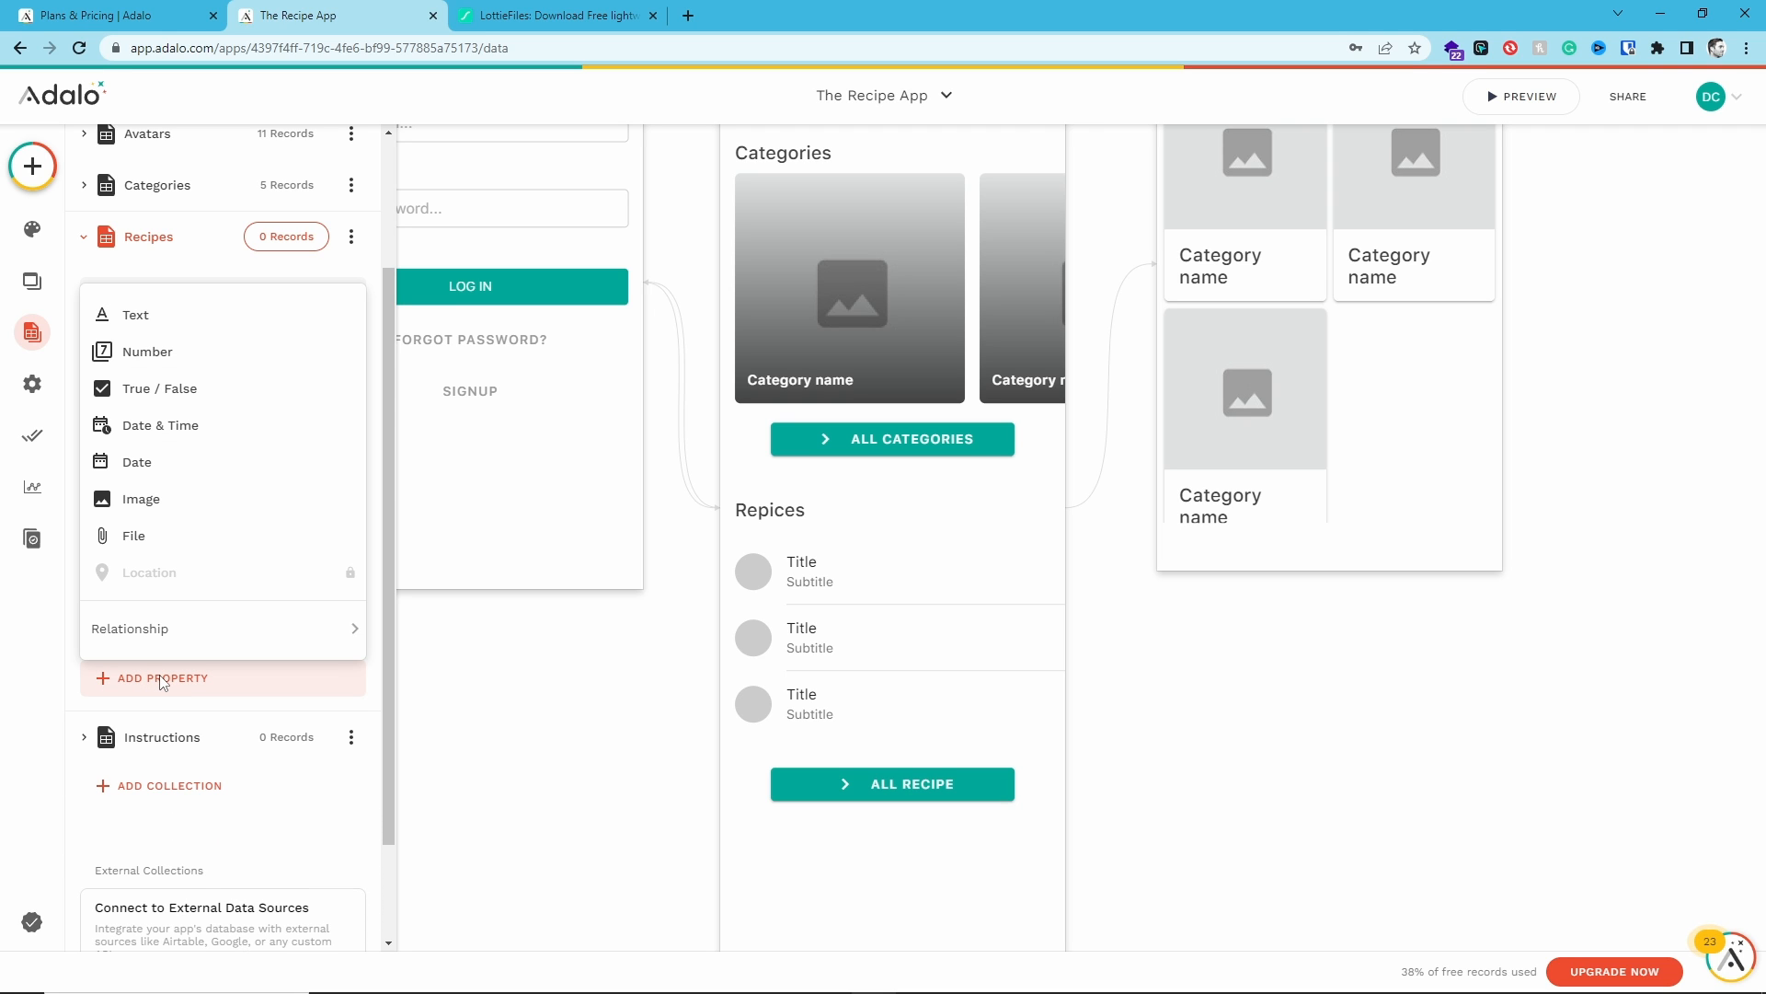
{"action": "left_click", "coordinate": [170, 315]}
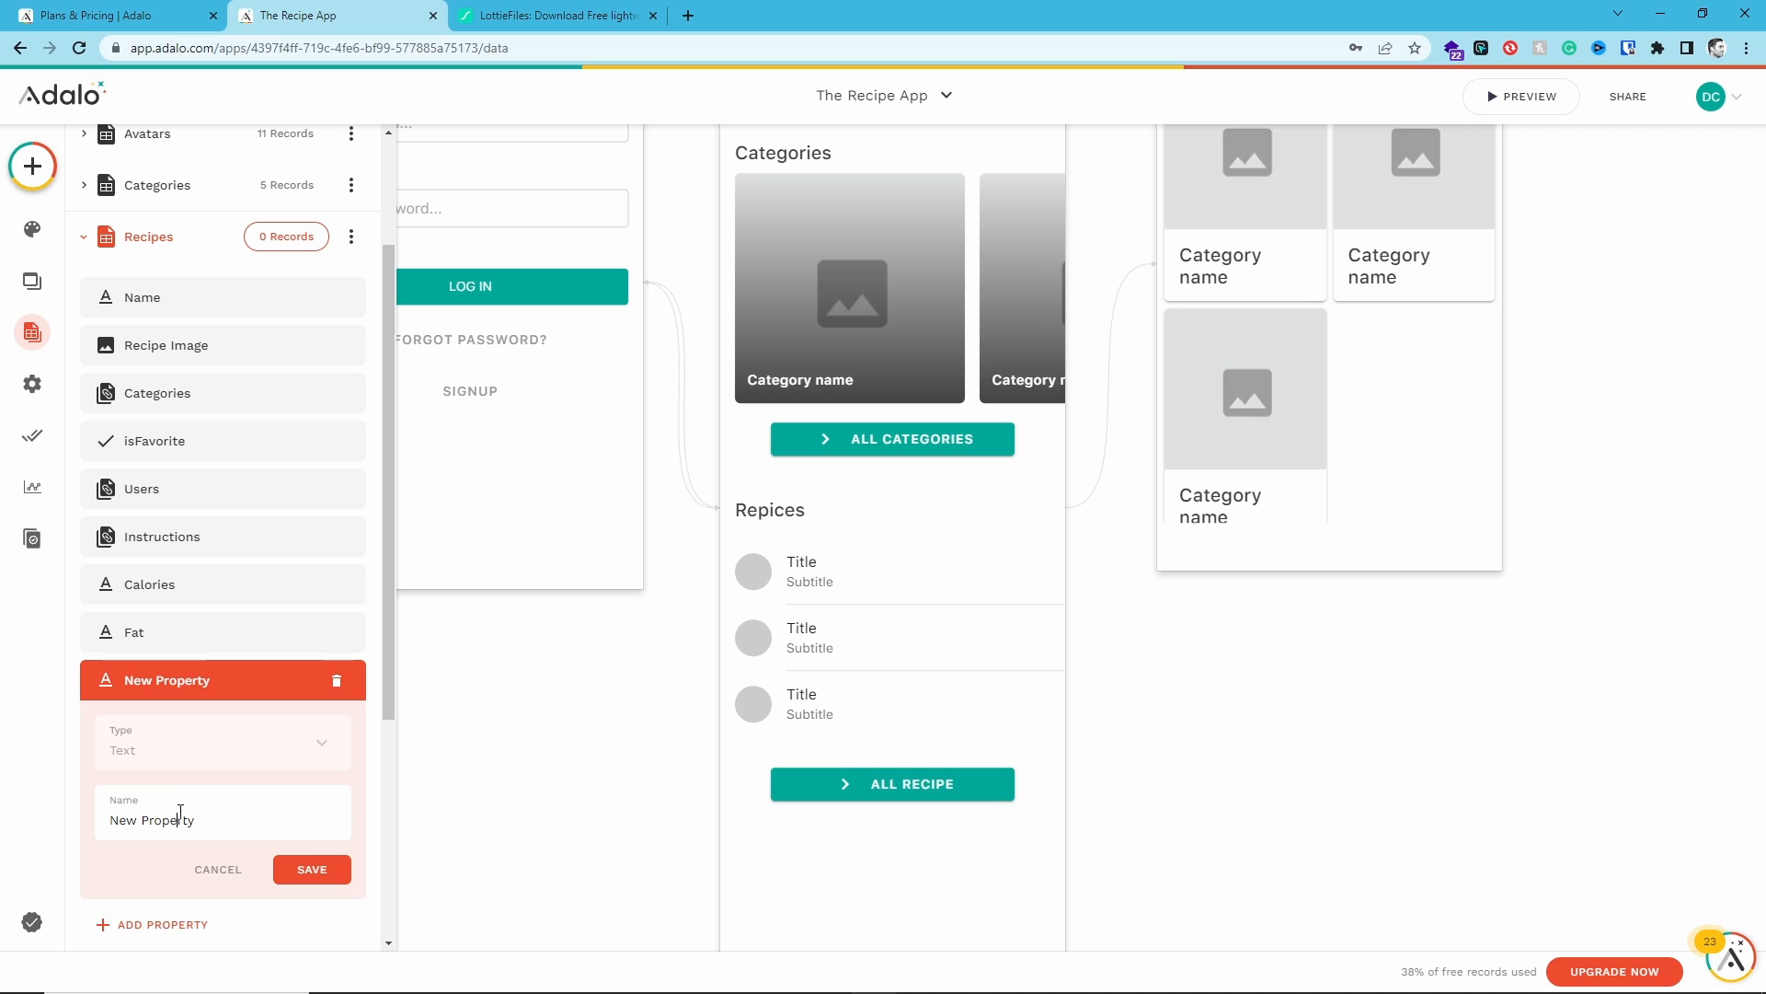
{"action": "triple_click", "coordinate": [180, 811]}
{"action": "type", "text": "Carbs"}
{"action": "key", "text": "Return"}
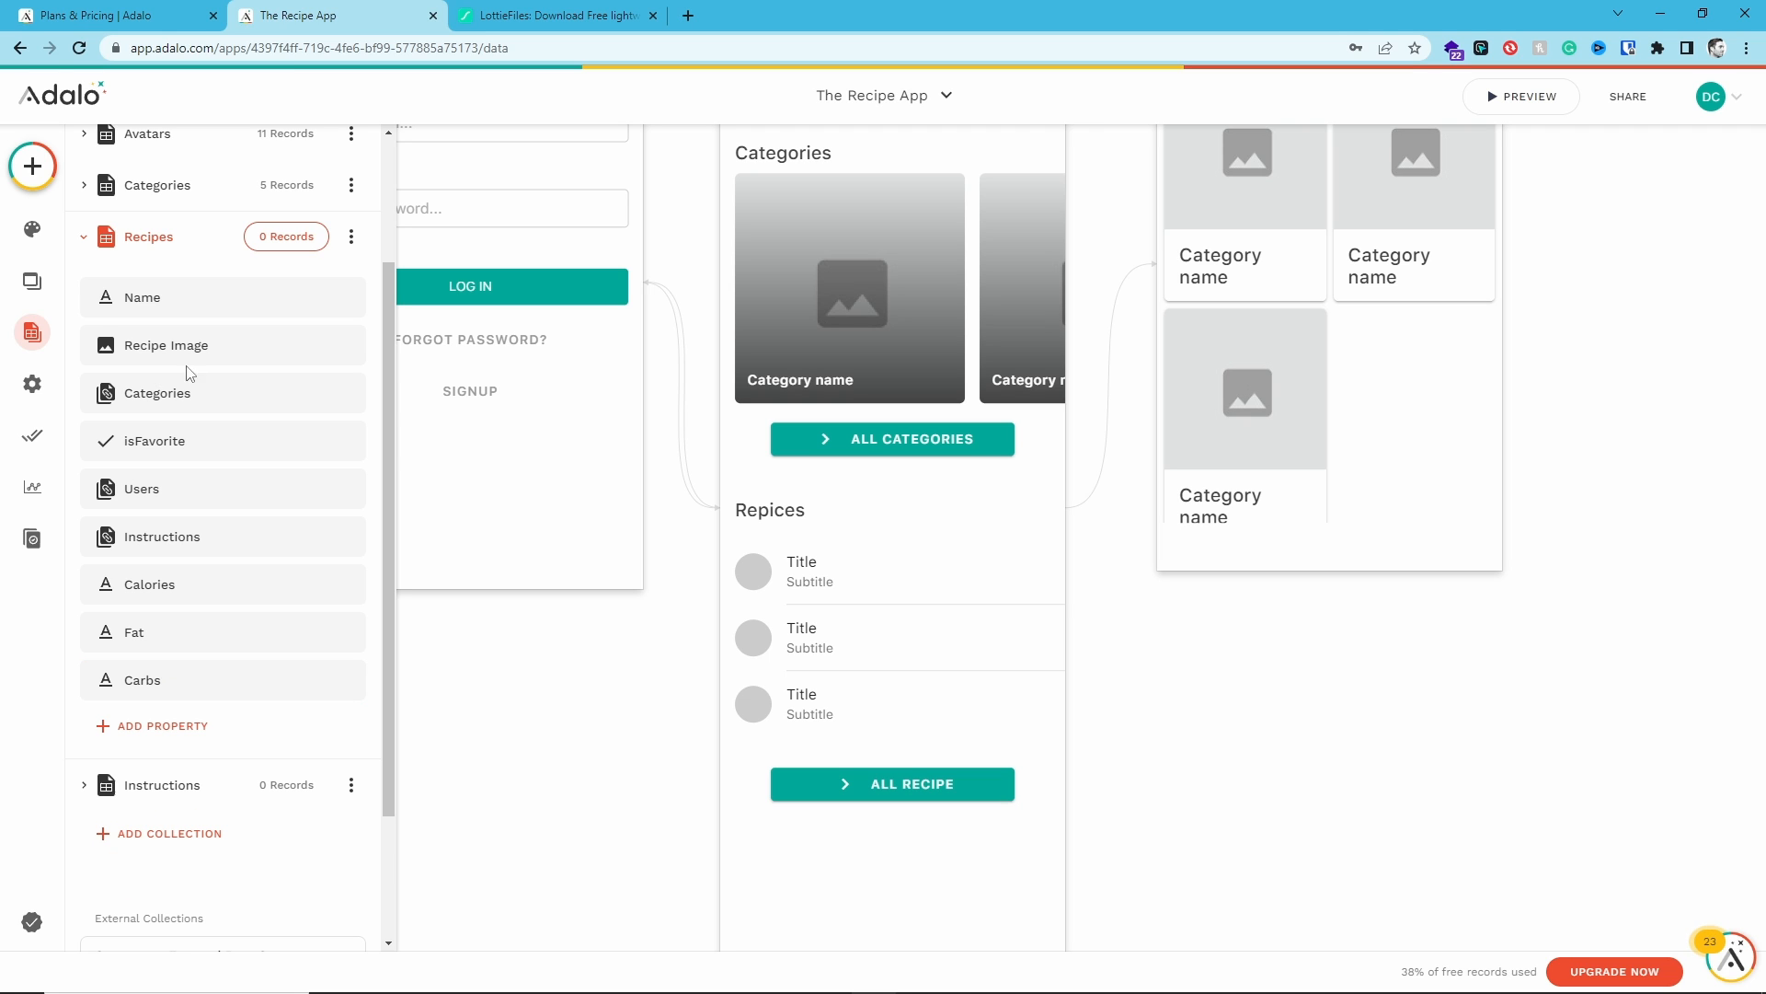
- Add a Text property named Protein to the Recipes collection and save it
{"action": "left_click", "coordinate": [140, 723]}
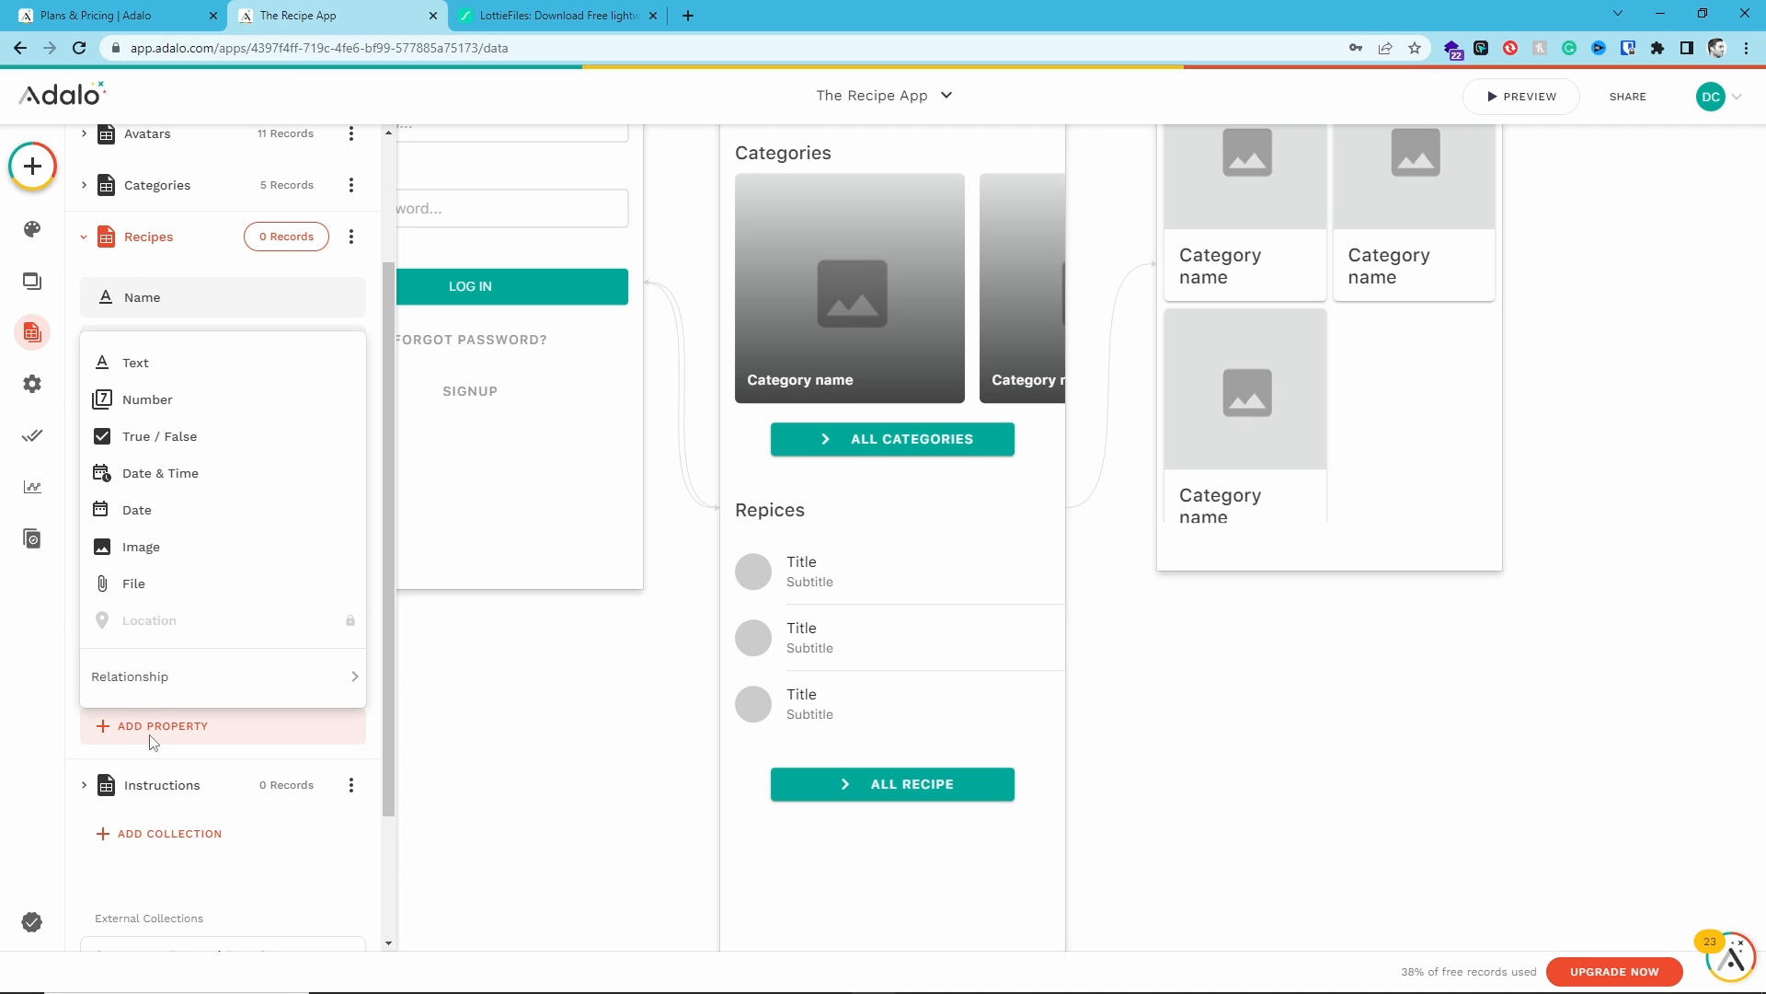
{"action": "left_click", "coordinate": [110, 370]}
{"action": "triple_click", "coordinate": [158, 859]}
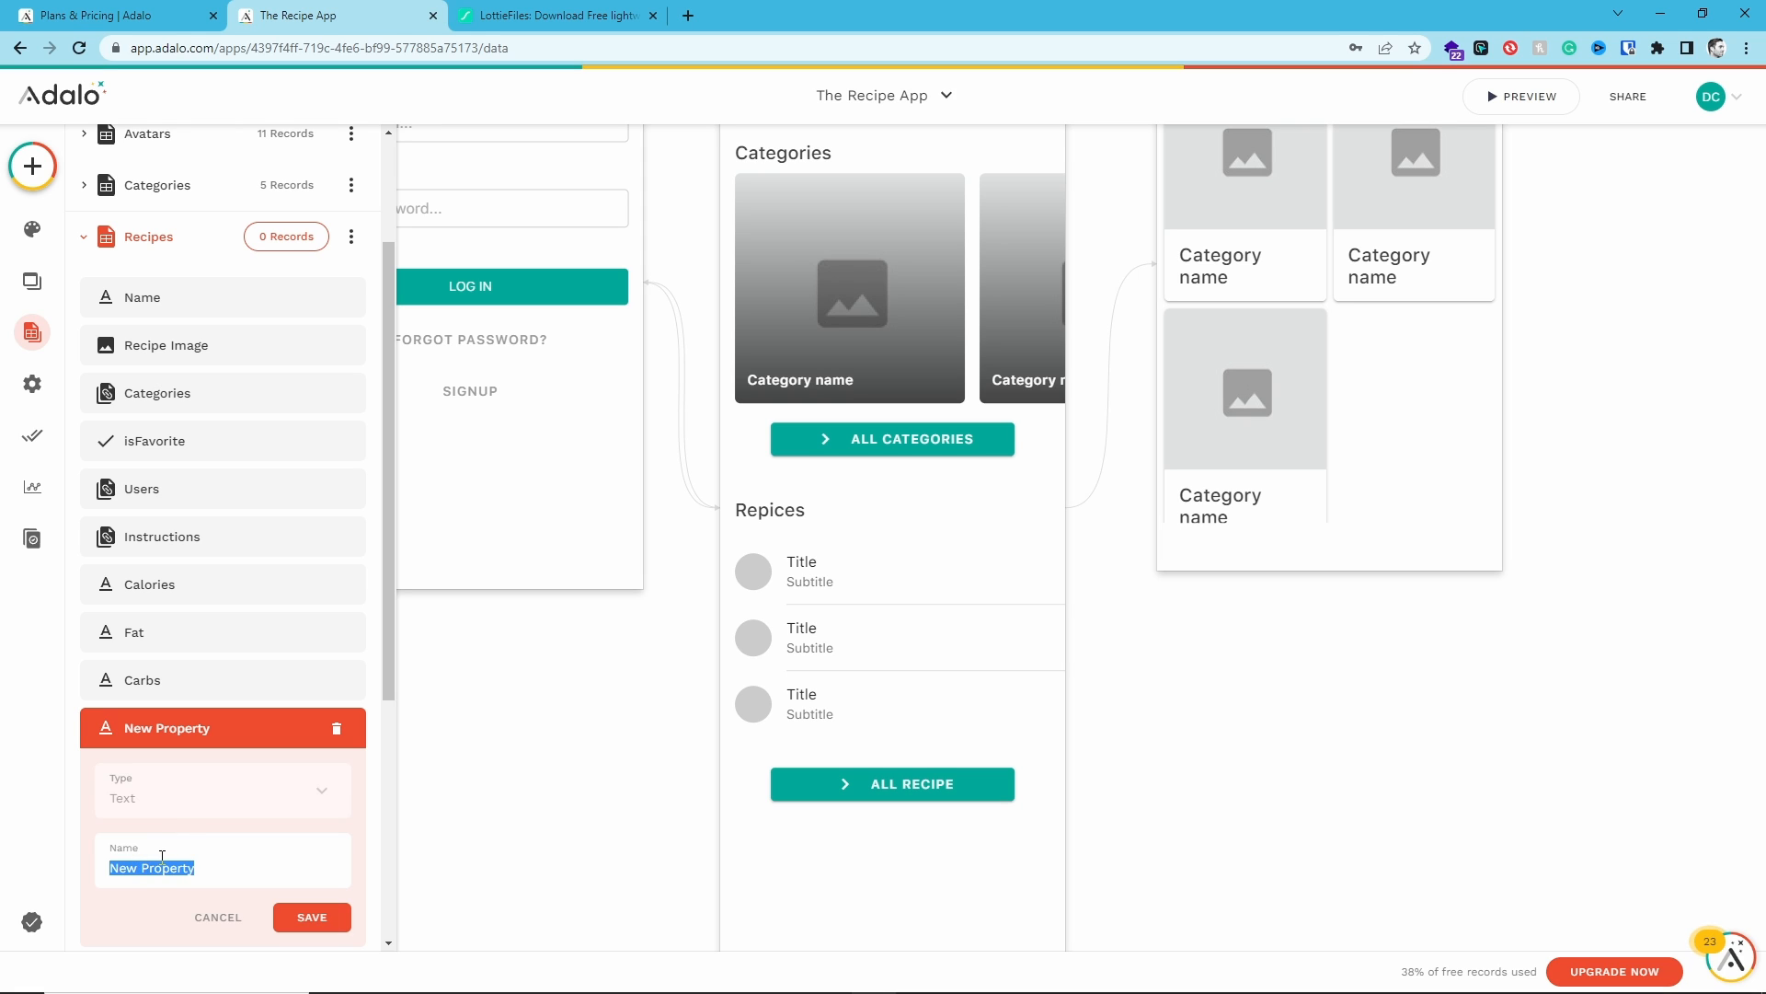
{"action": "type", "text": "Protein"}
{"action": "left_click", "coordinate": [334, 912]}
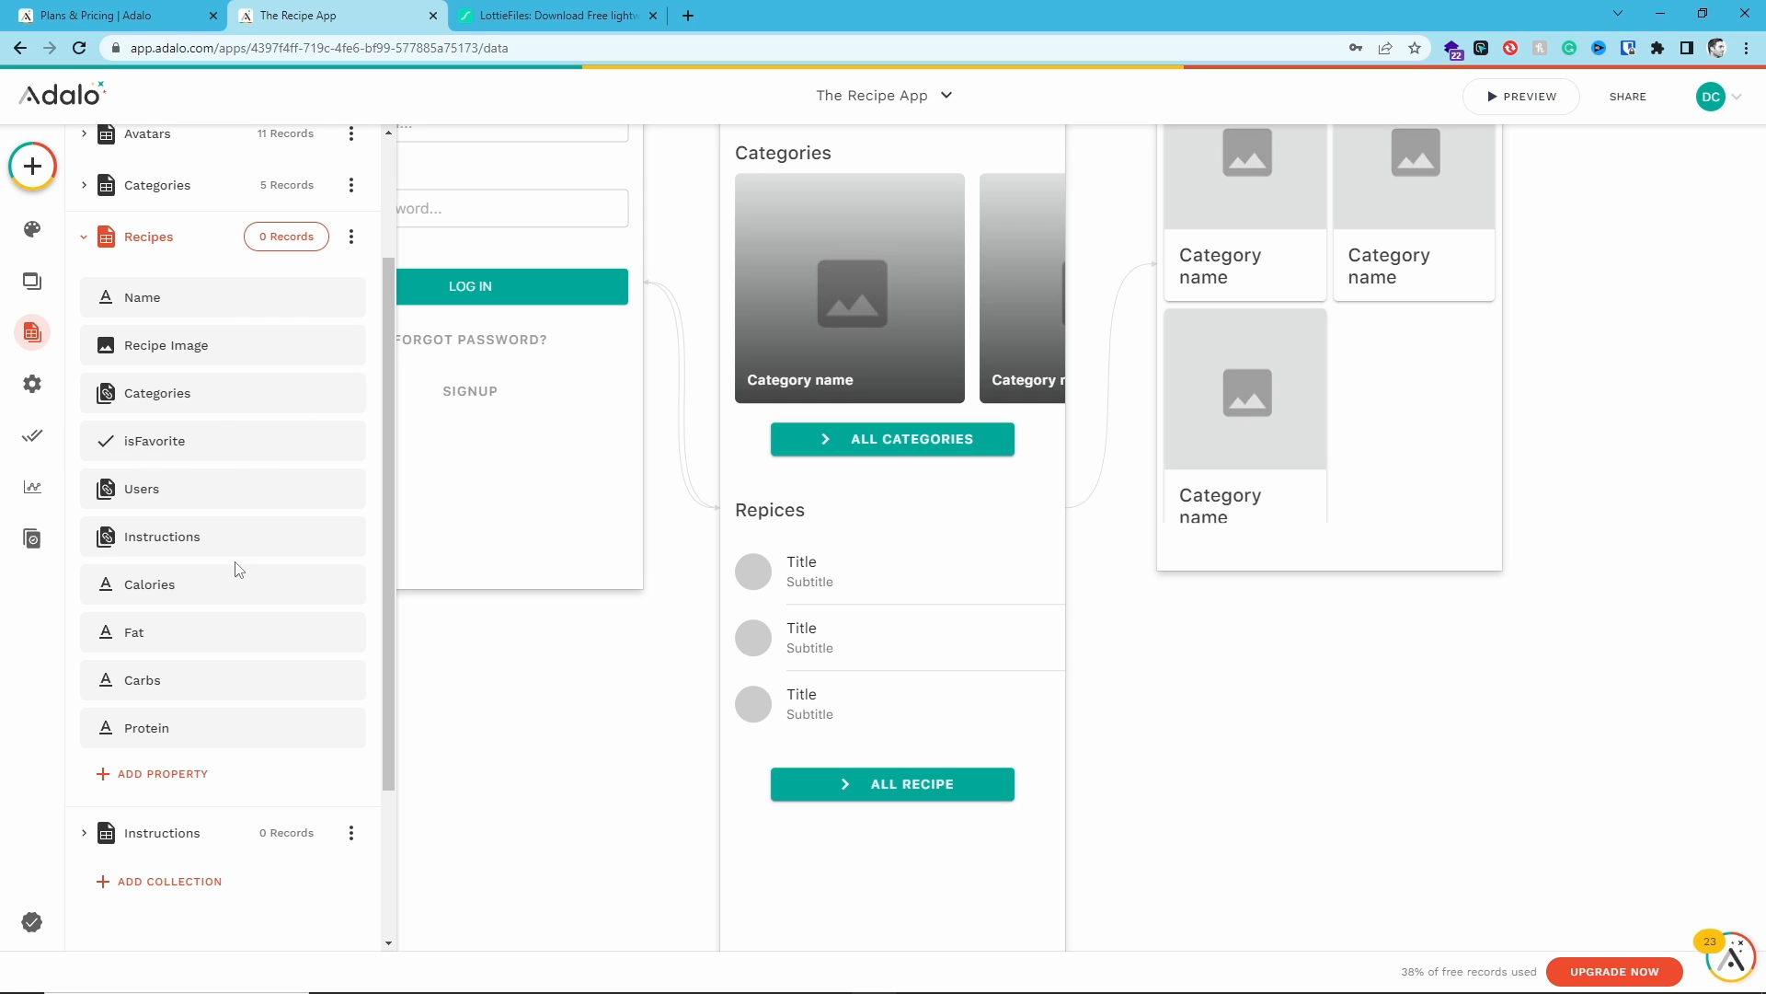
{"action": "left_click", "coordinate": [171, 778]}
{"action": "scroll", "coordinate": [168, 655], "scroll_direction": "down", "scroll_amount": 1}
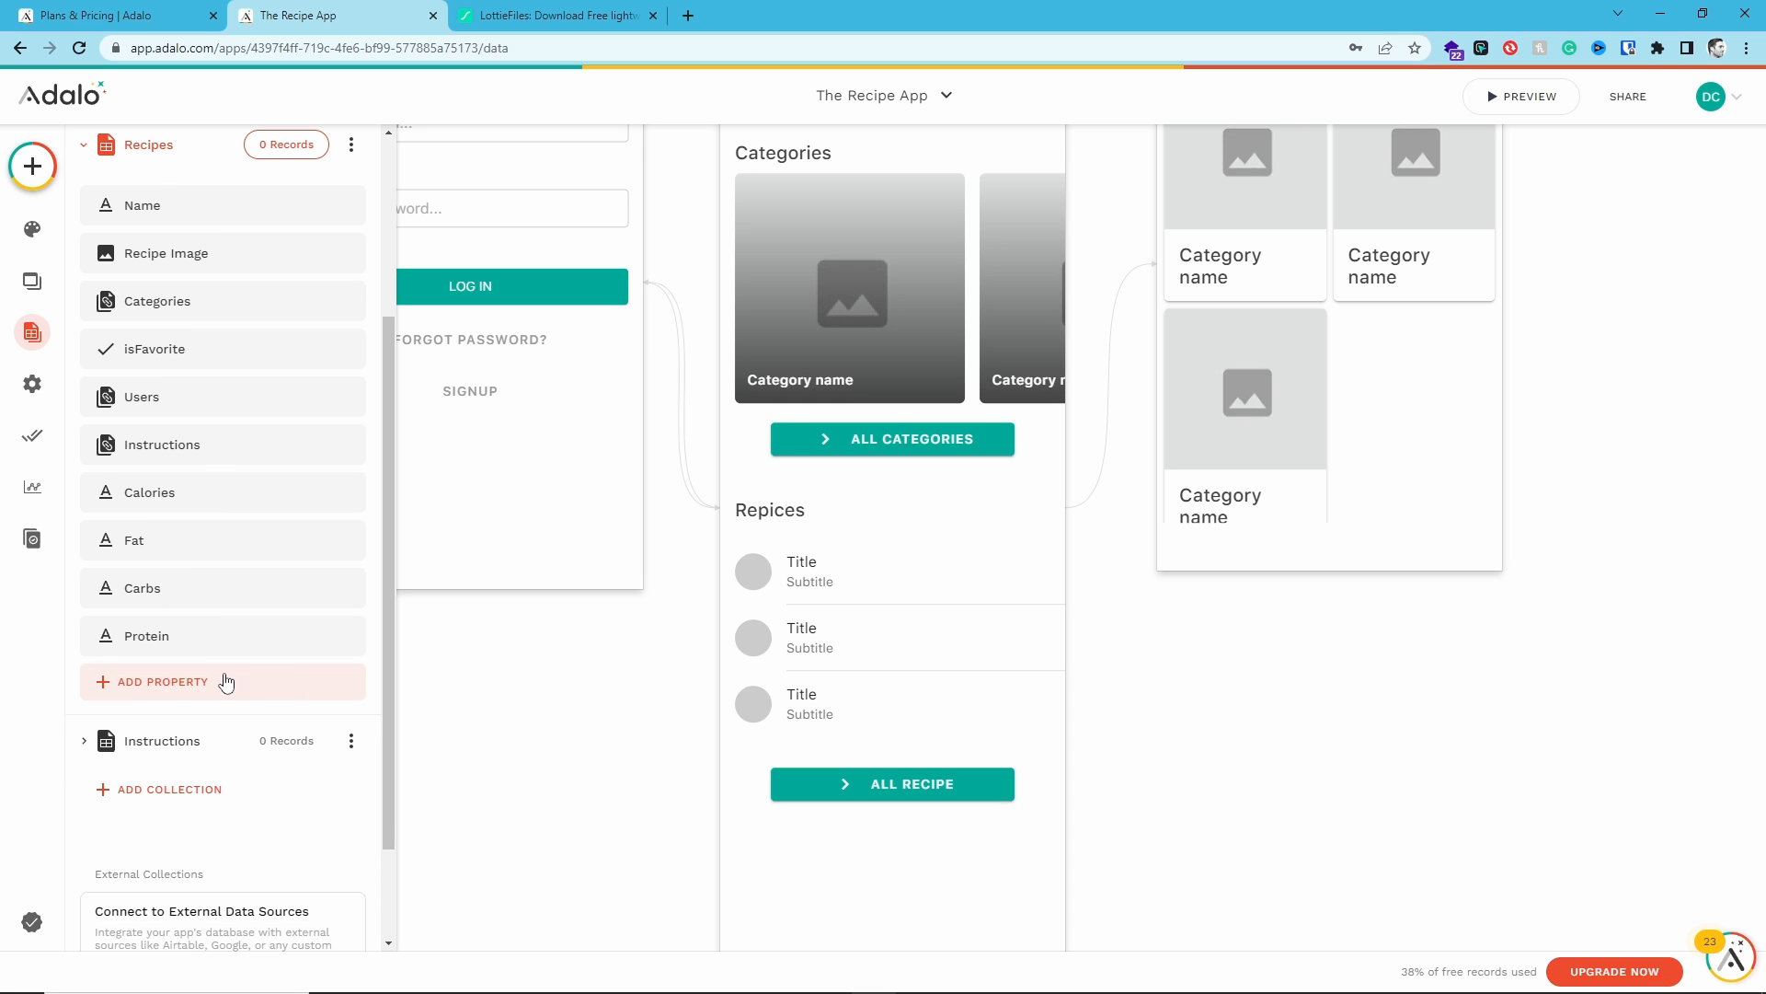
{"action": "scroll", "coordinate": [221, 607], "scroll_direction": "up", "scroll_amount": 2}
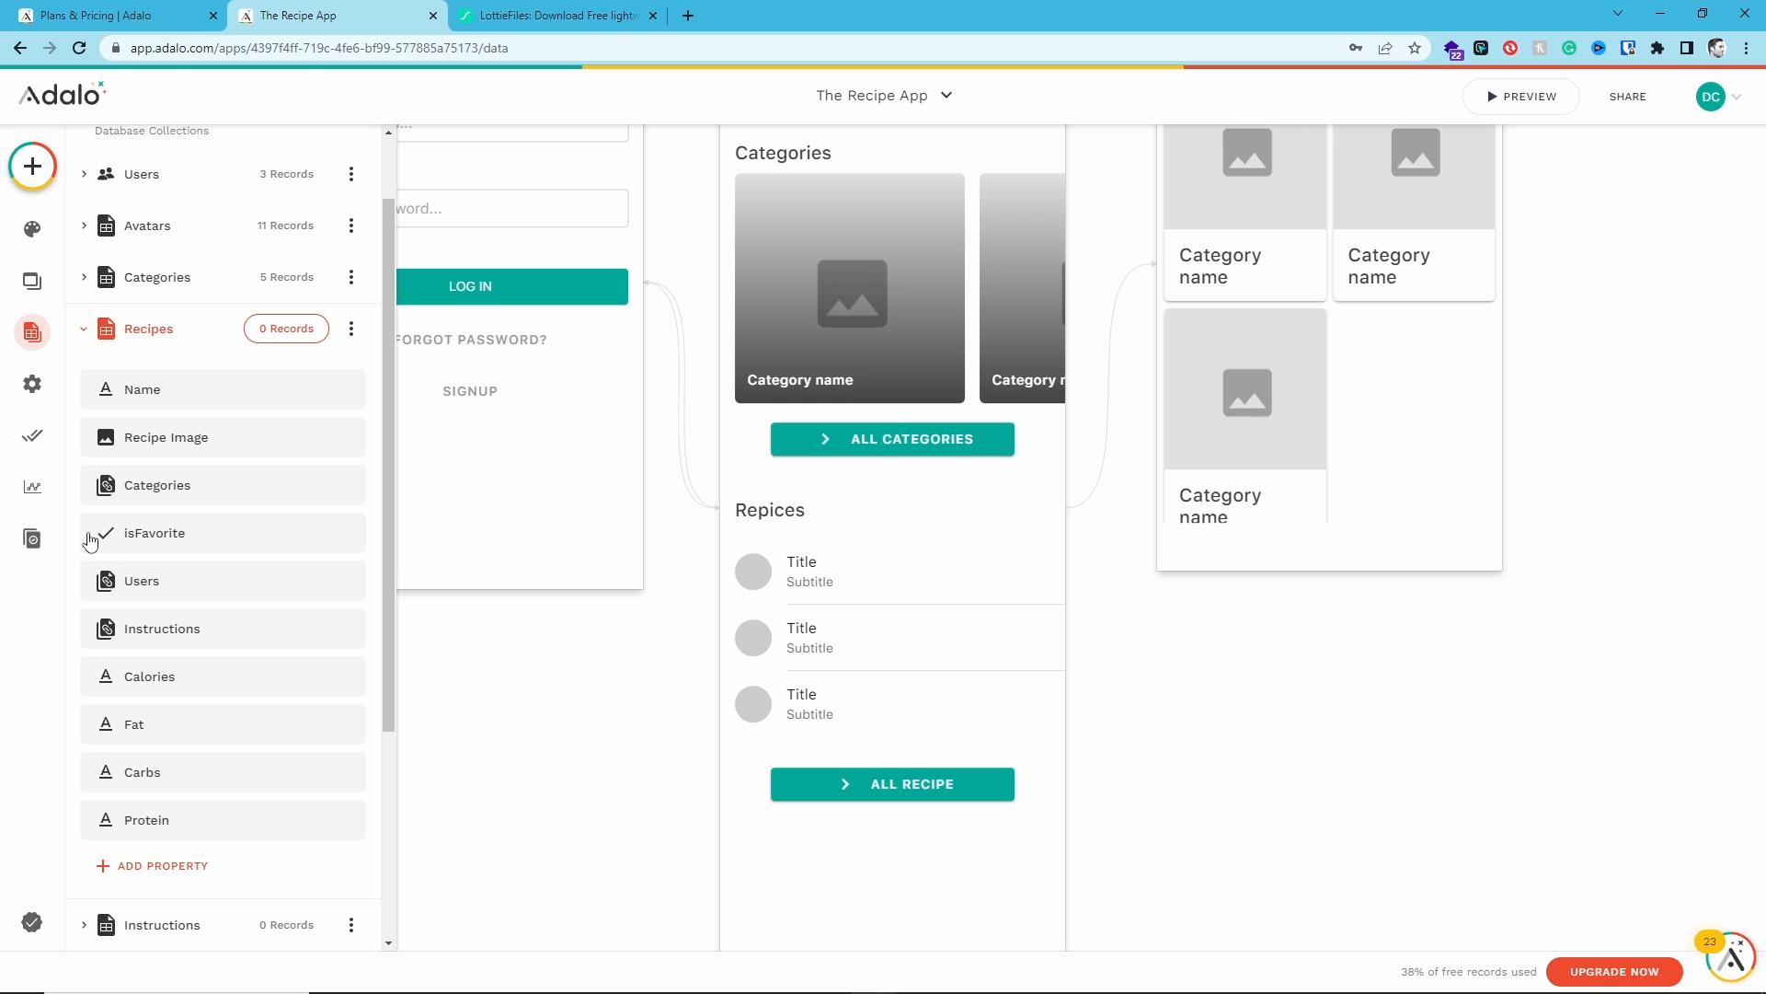
{"action": "scroll", "coordinate": [89, 541], "scroll_direction": "down", "scroll_amount": 1}
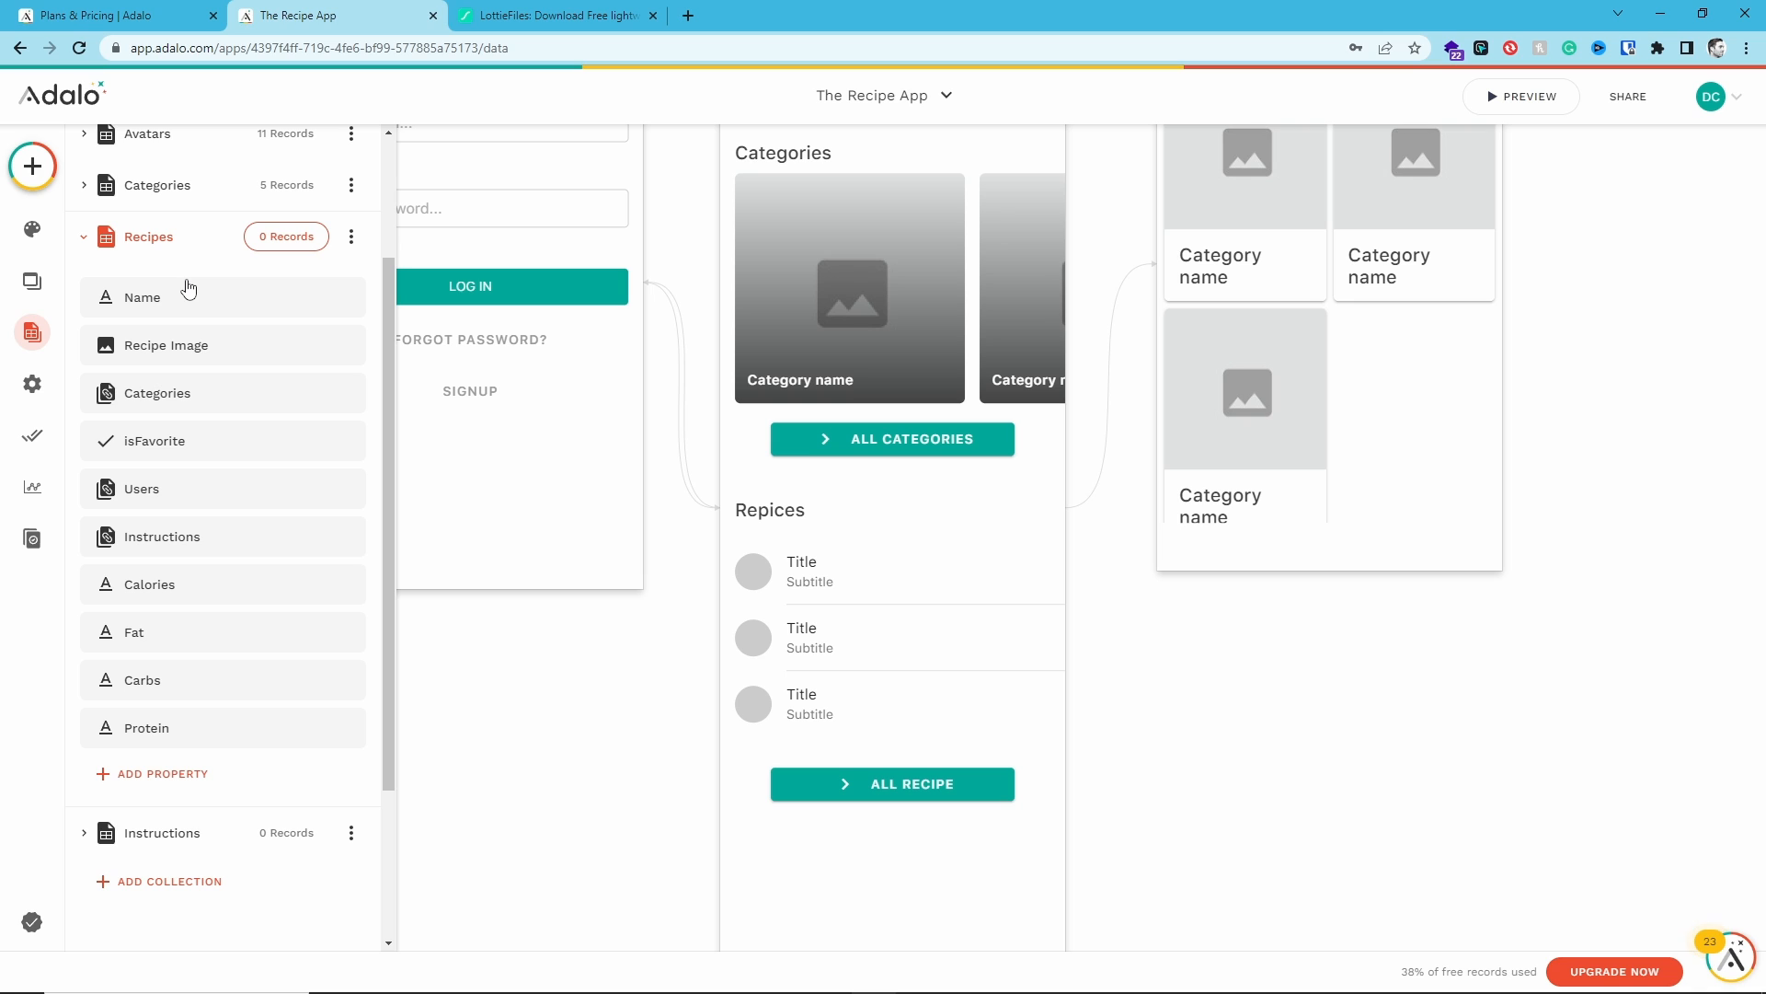
- Add a Text property named Recipe URL to the Recipes collection and save it
{"action": "left_click", "coordinate": [178, 778]}
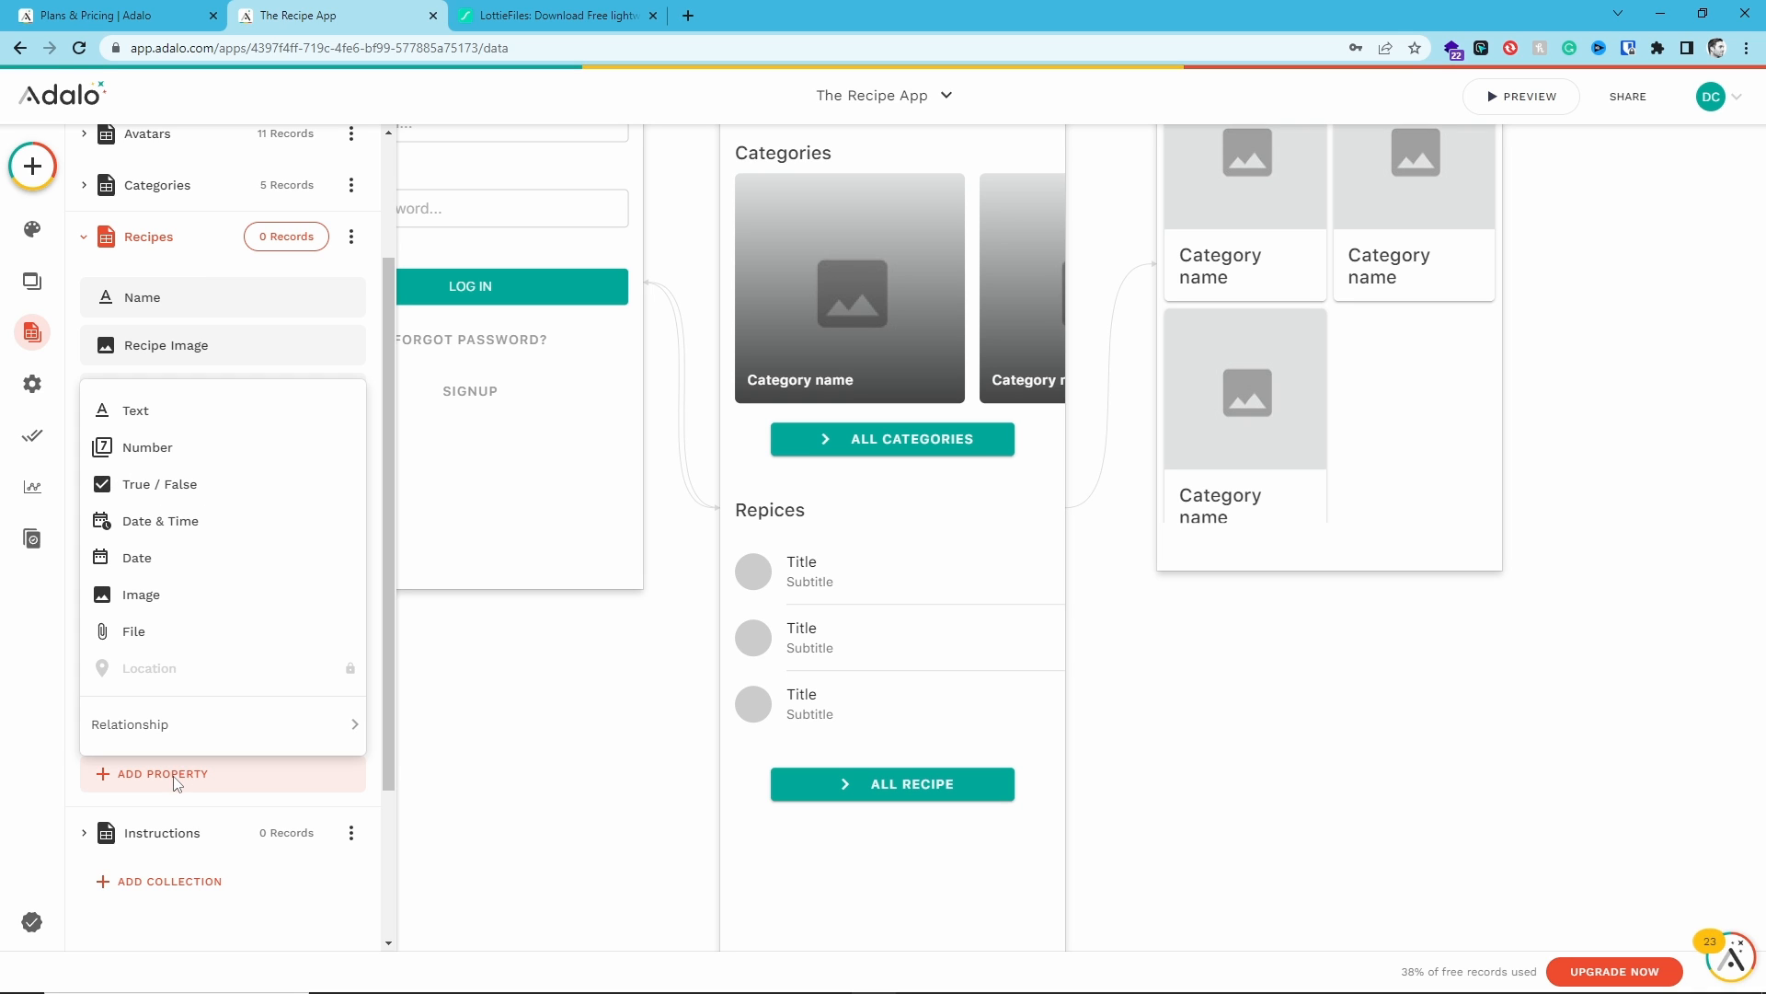
{"action": "left_click", "coordinate": [180, 414]}
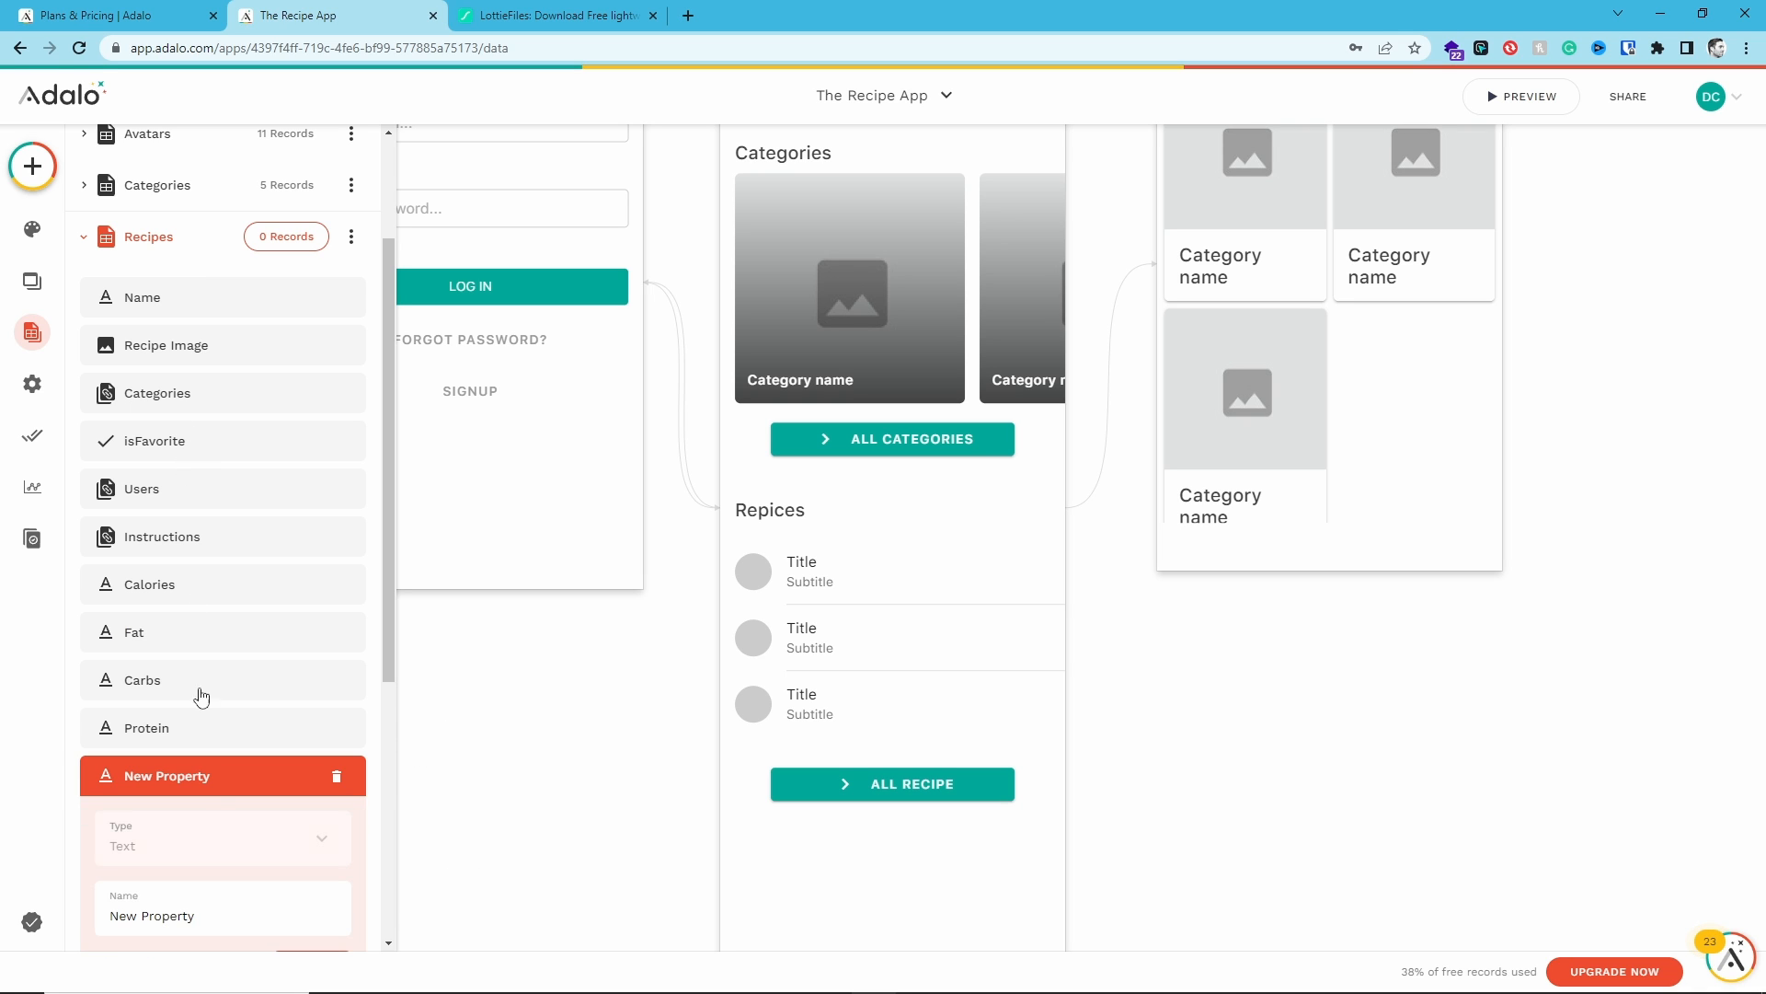
{"action": "triple_click", "coordinate": [172, 904]}
{"action": "type", "text": "Recipe URL"}
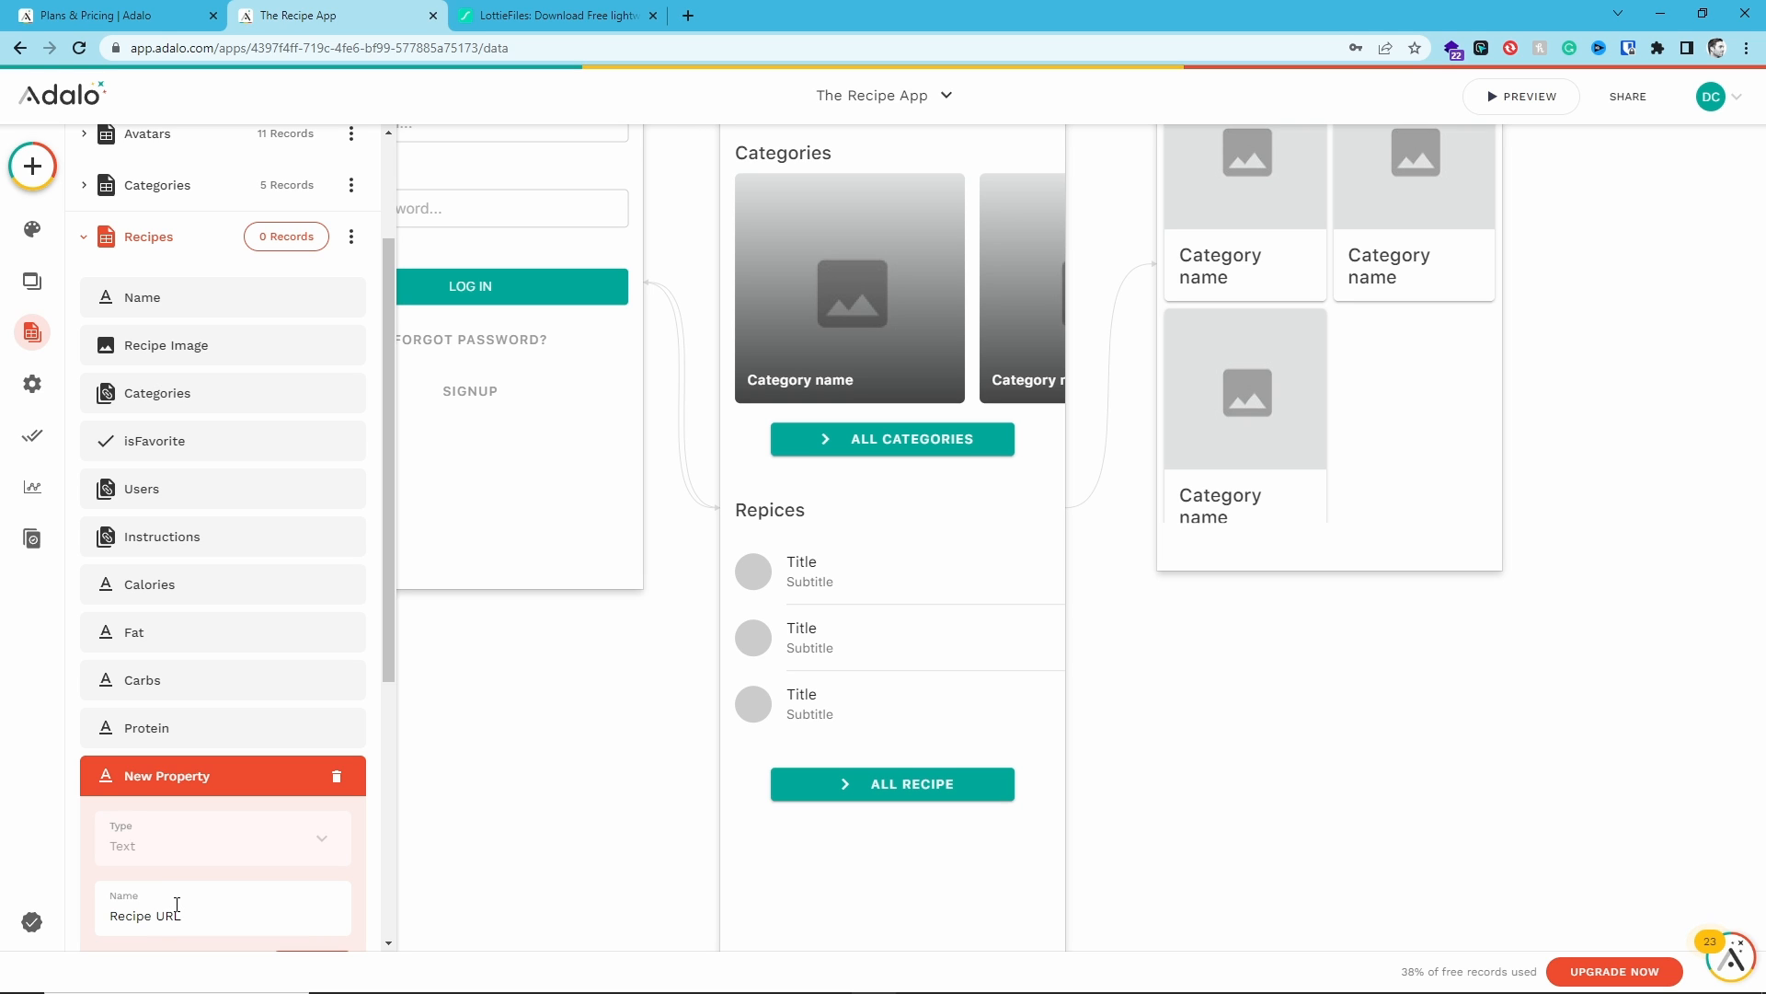
{"action": "scroll", "coordinate": [176, 905], "scroll_direction": "down", "scroll_amount": 2}
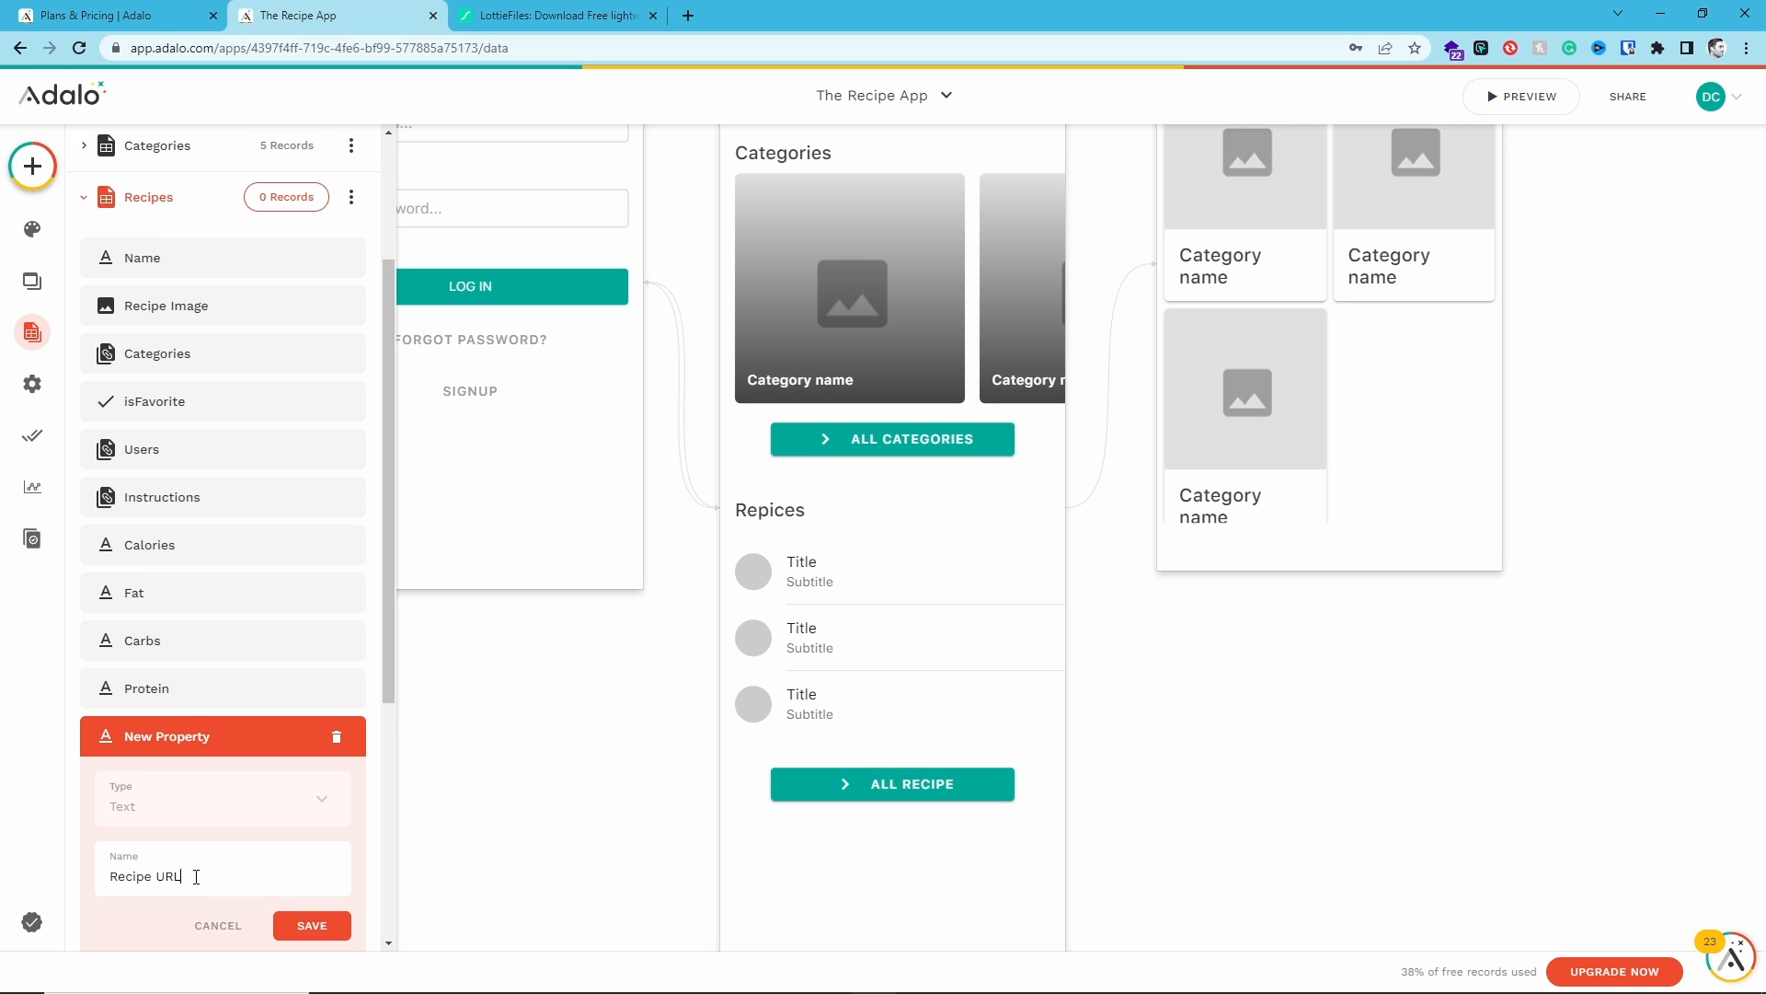
{"action": "left_click", "coordinate": [303, 870]}
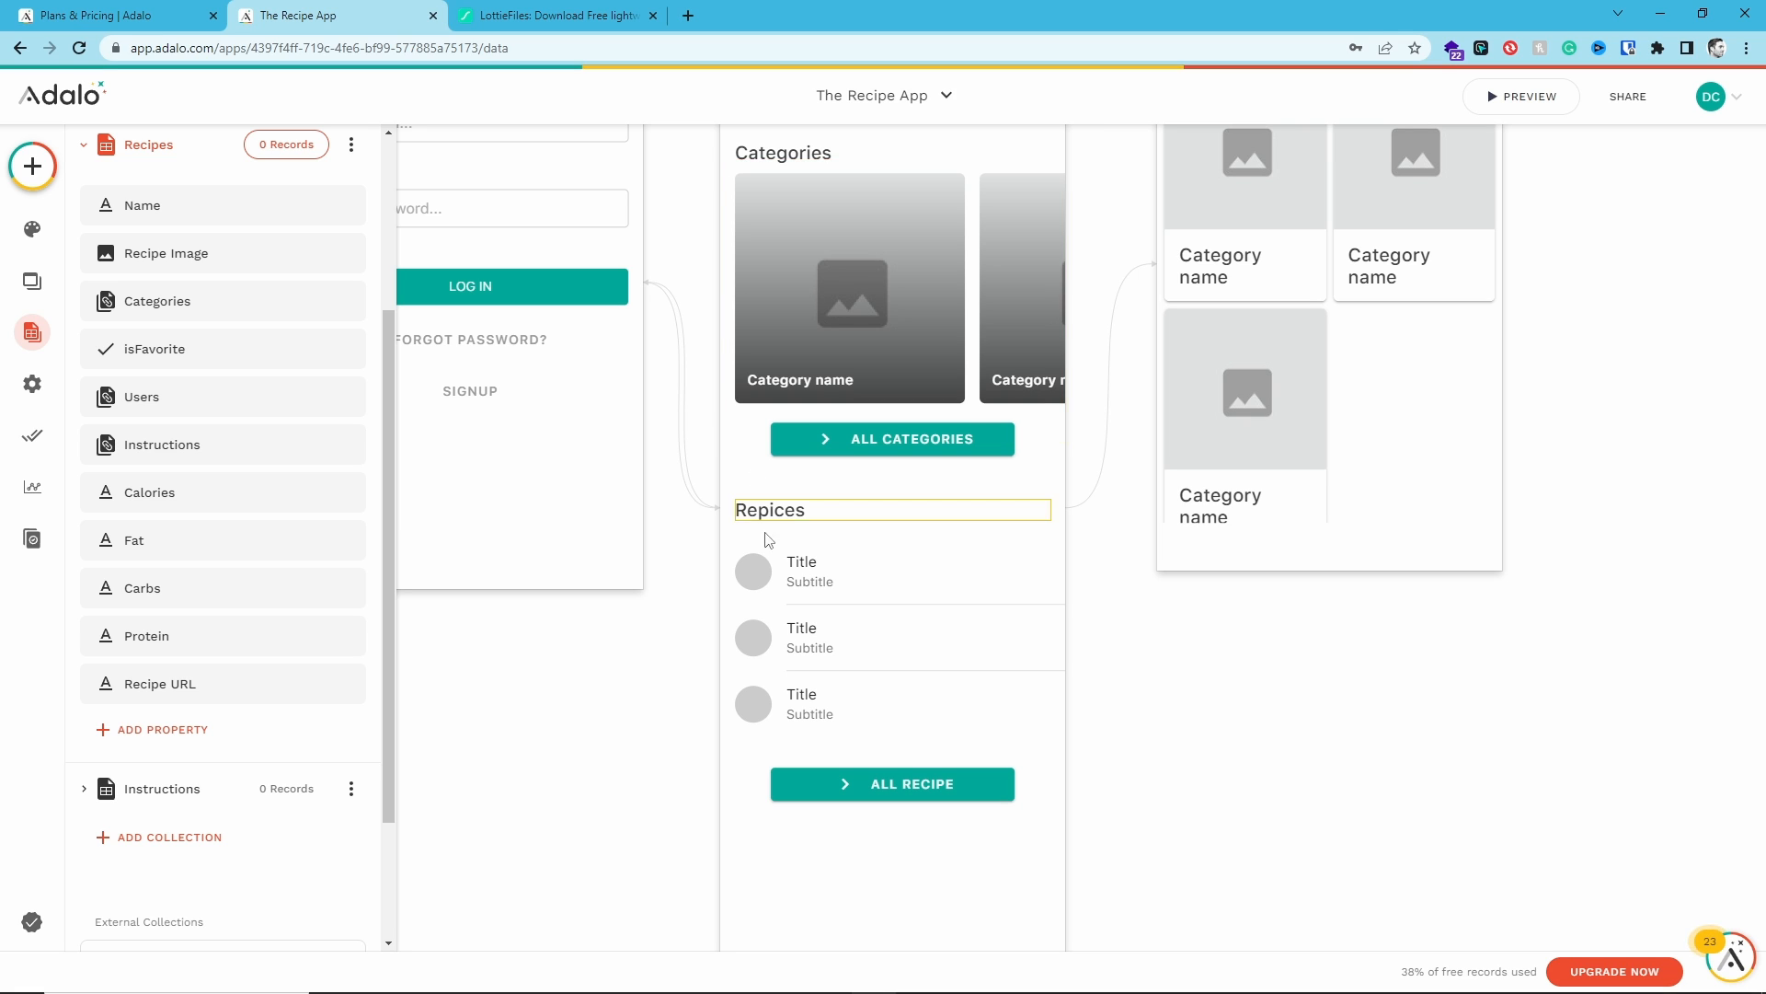
- Set the Home screen's recipes simple list to show items from the Recipes collection
{"action": "left_click", "coordinate": [881, 623]}
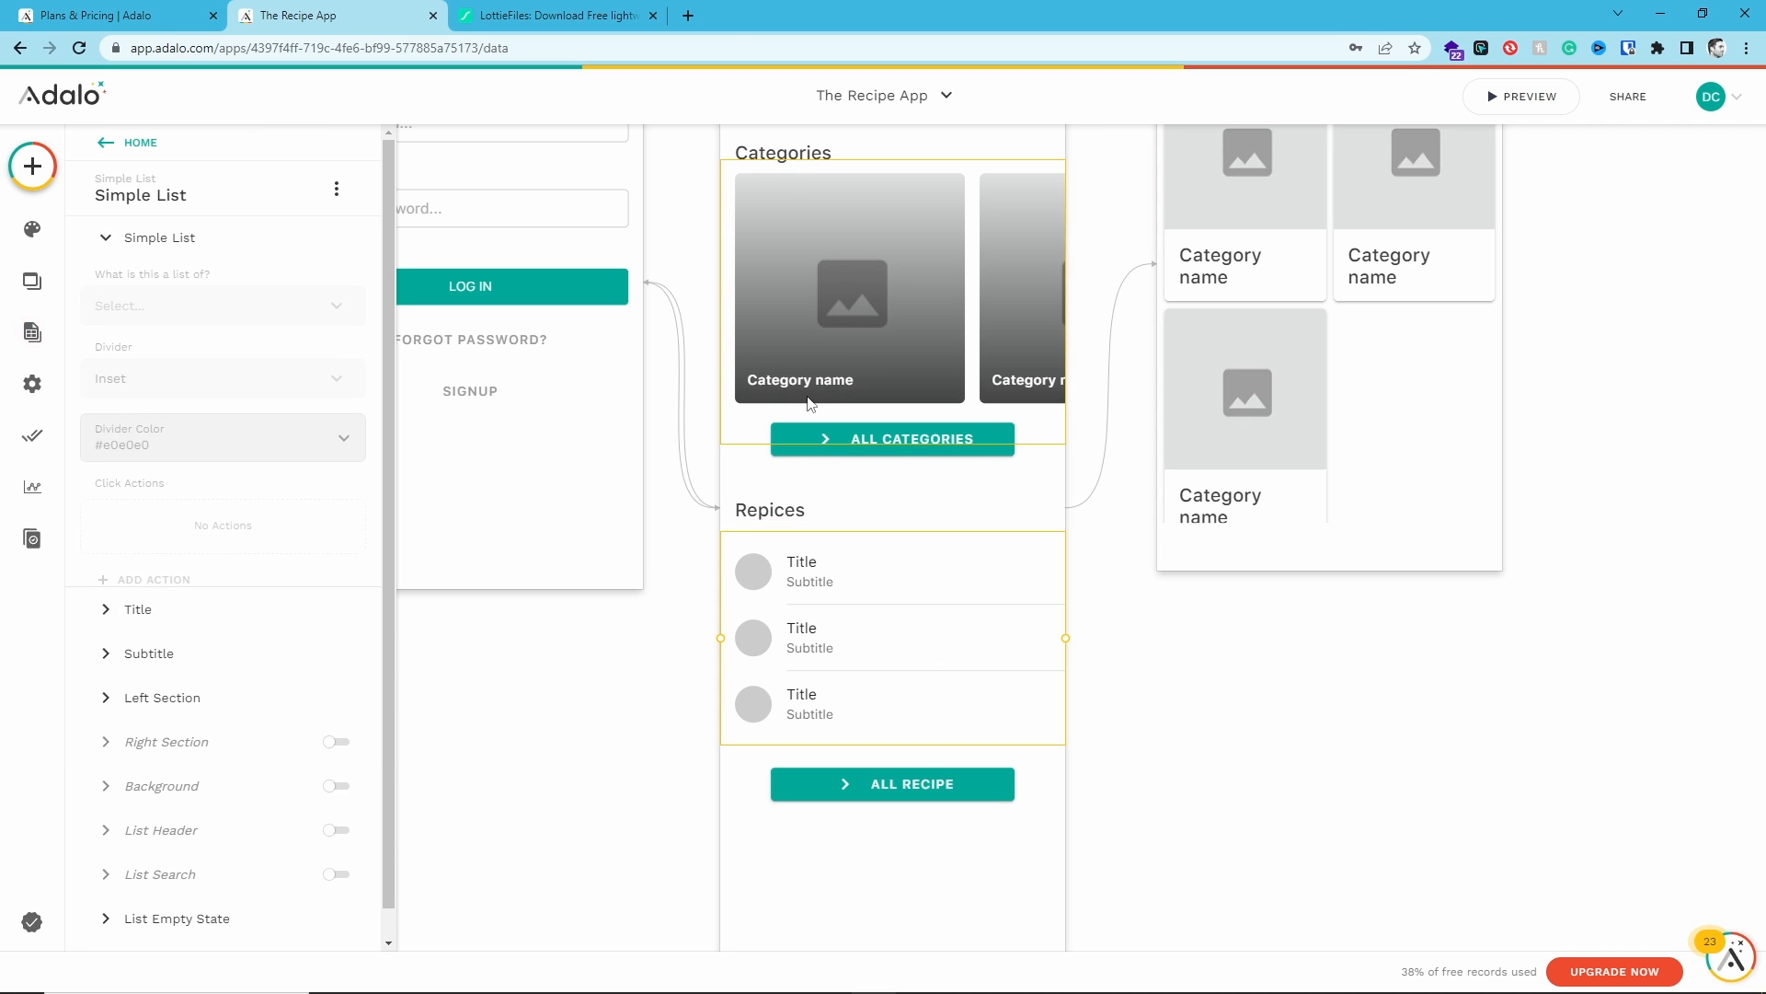
{"action": "left_click_drag", "start_coordinate": [710, 285], "coordinate": [746, 444]}
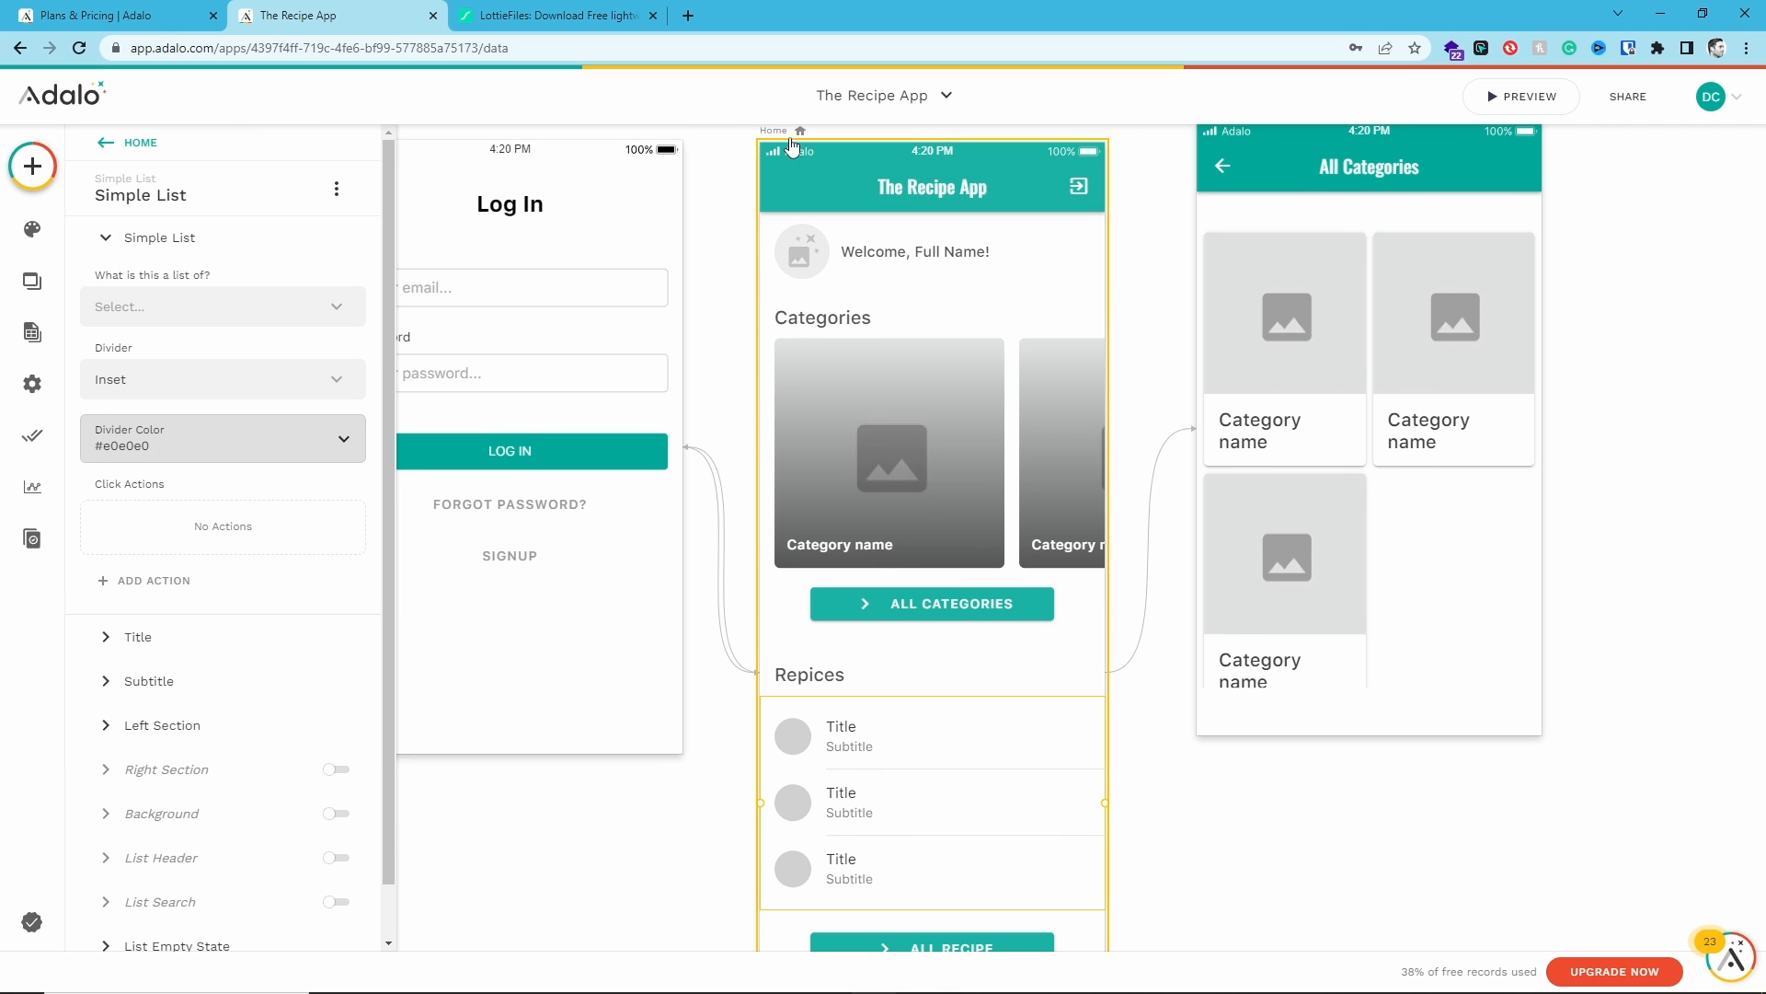
{"action": "scroll", "coordinate": [899, 690], "scroll_direction": "down", "scroll_amount": 4}
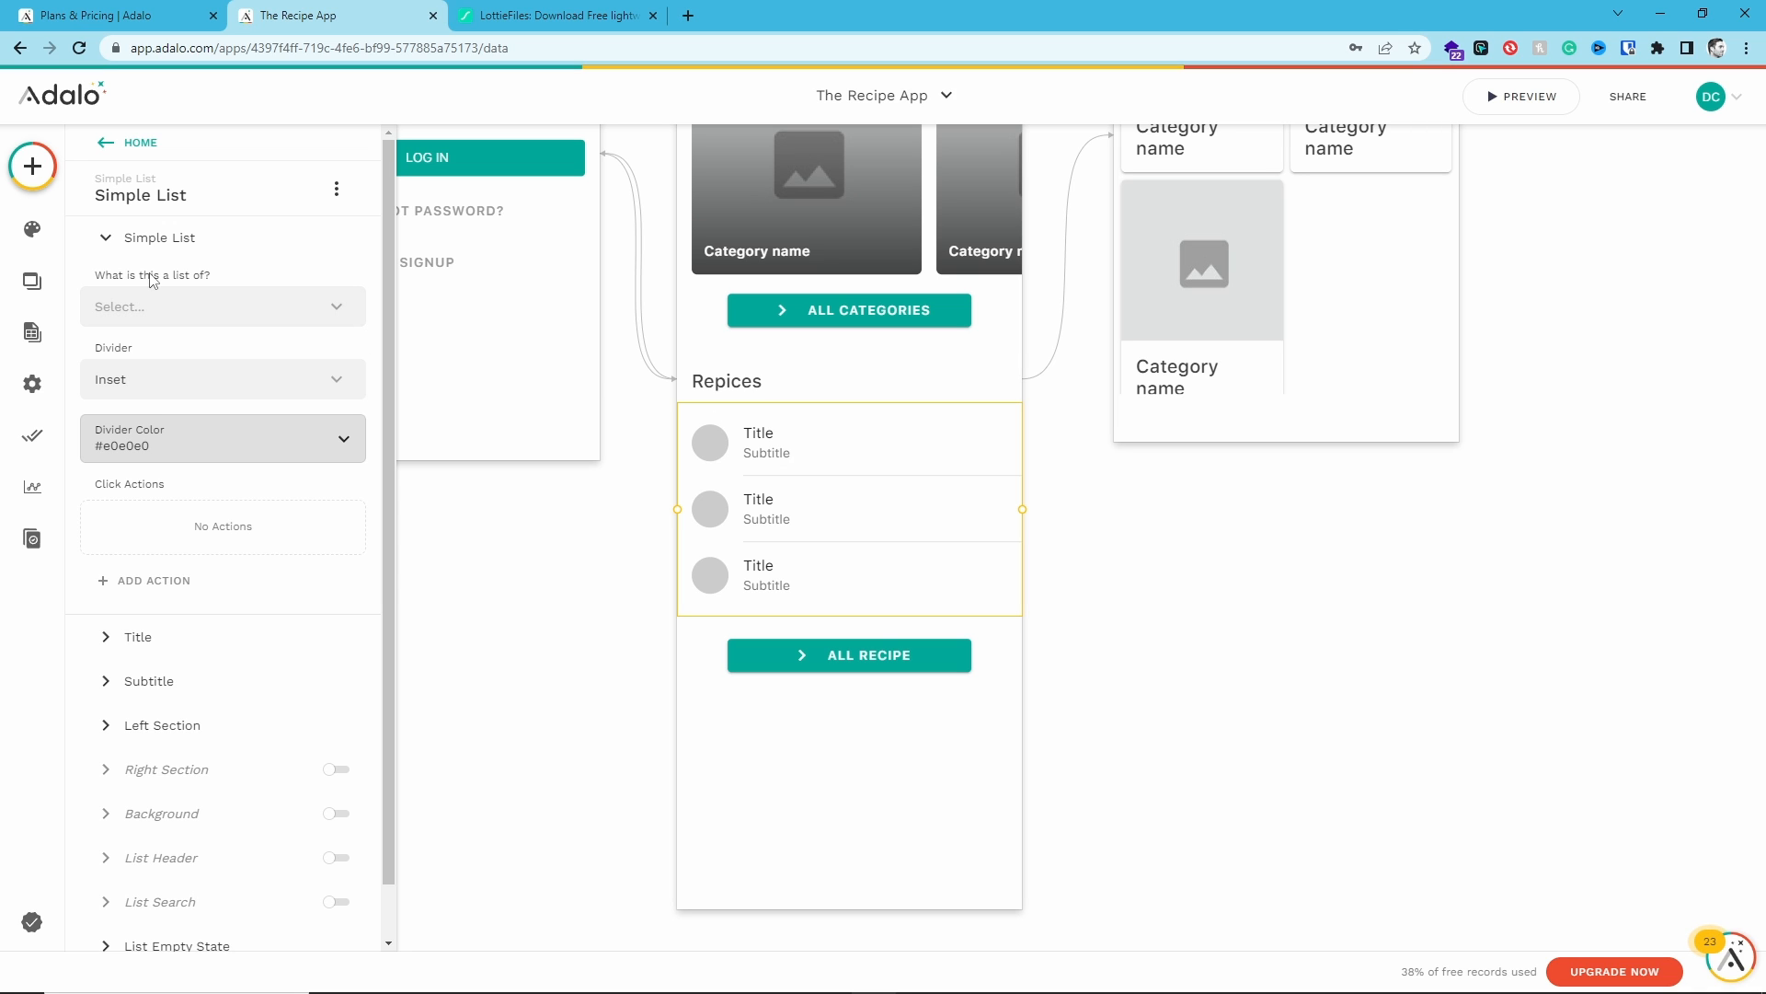
{"action": "left_click", "coordinate": [201, 305]}
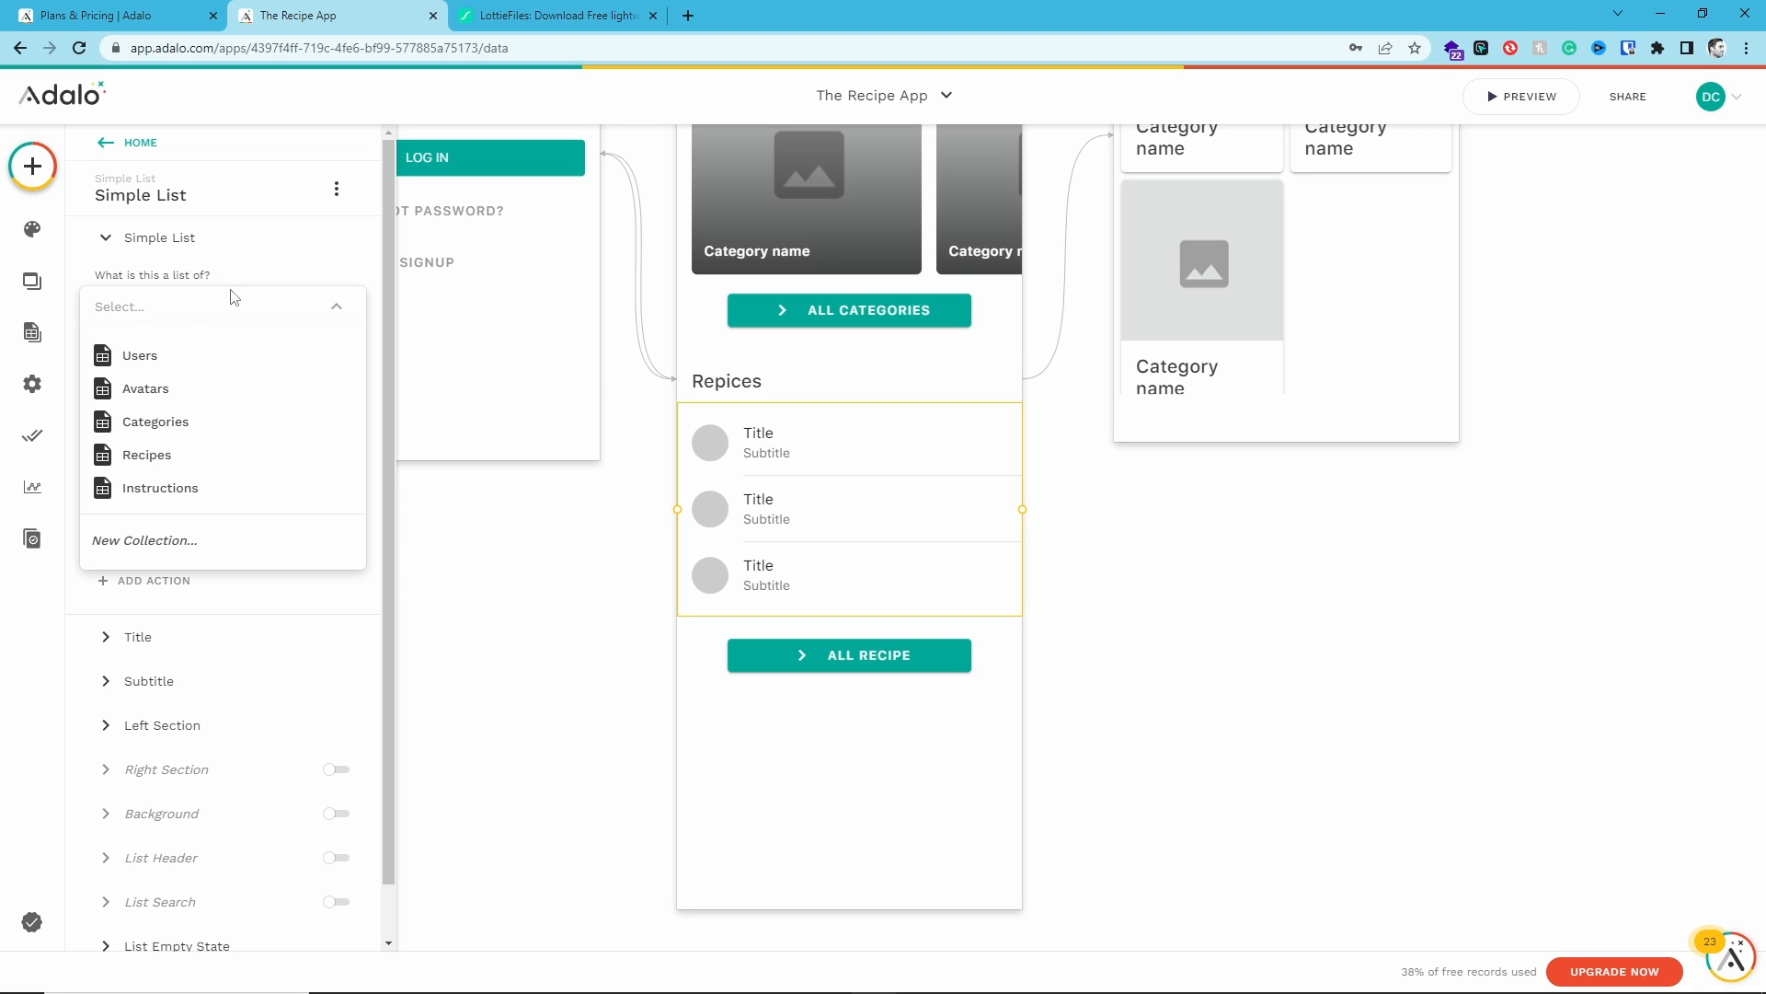
{"action": "left_click", "coordinate": [190, 459]}
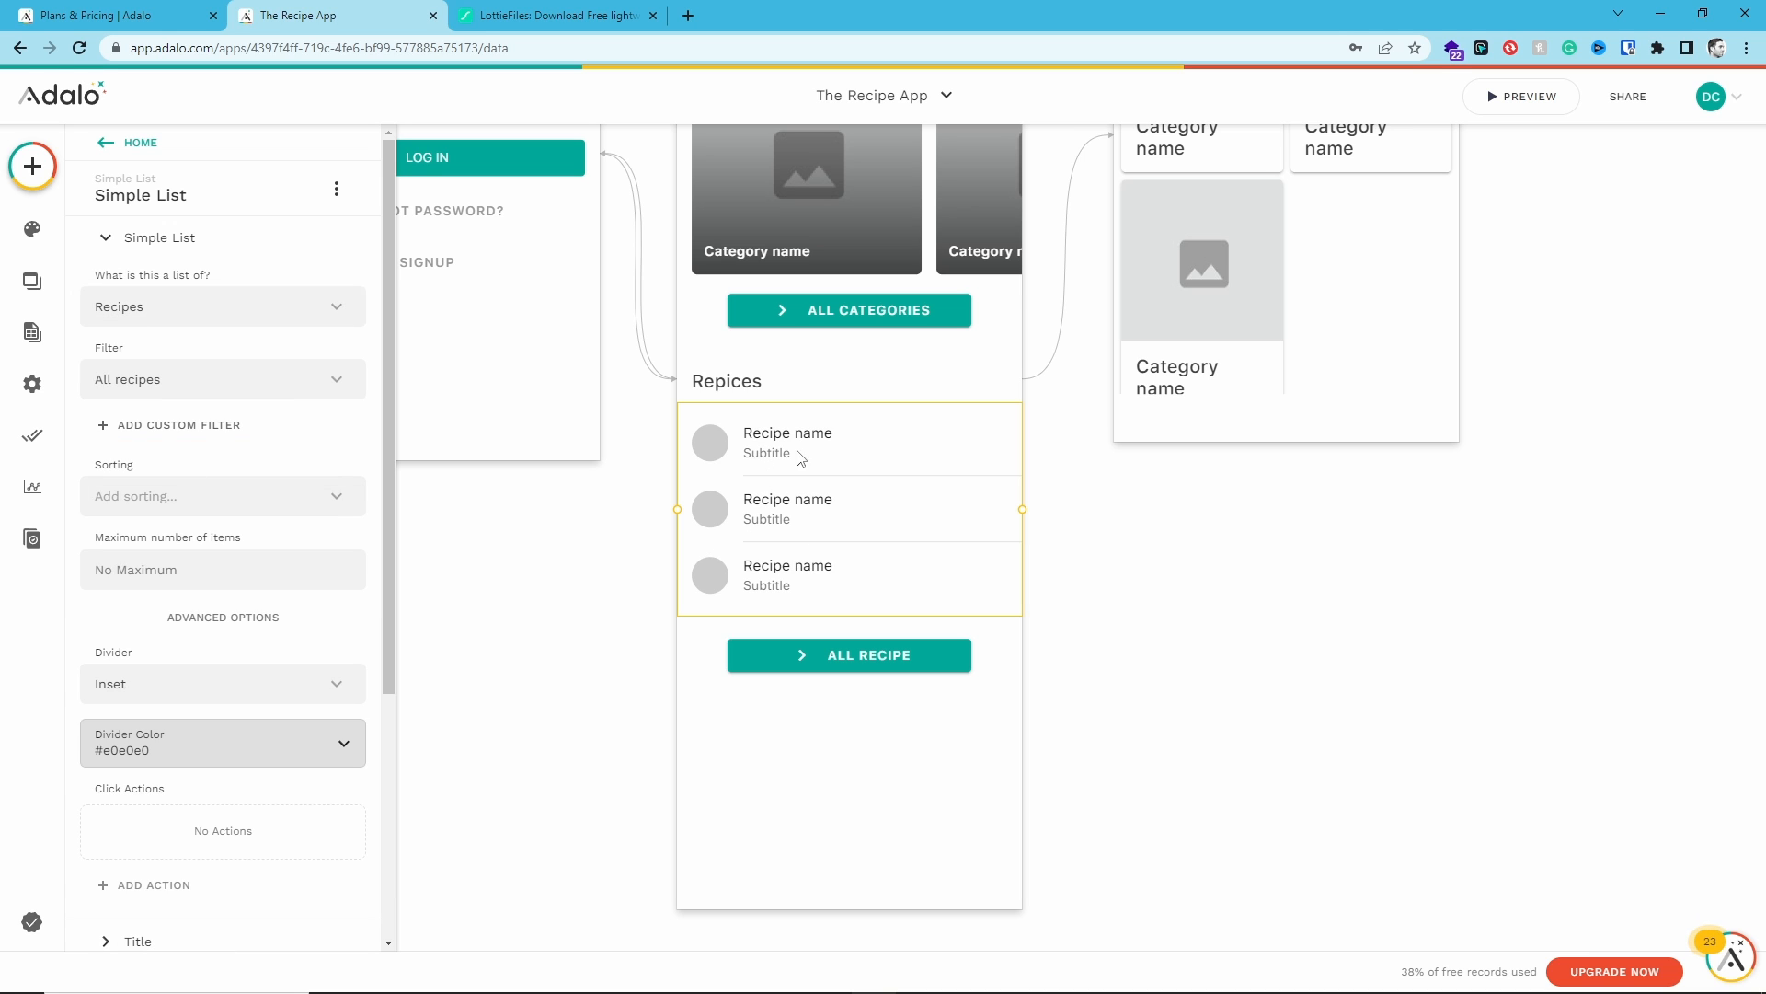
{"action": "scroll", "coordinate": [169, 442], "scroll_direction": "down", "scroll_amount": 3}
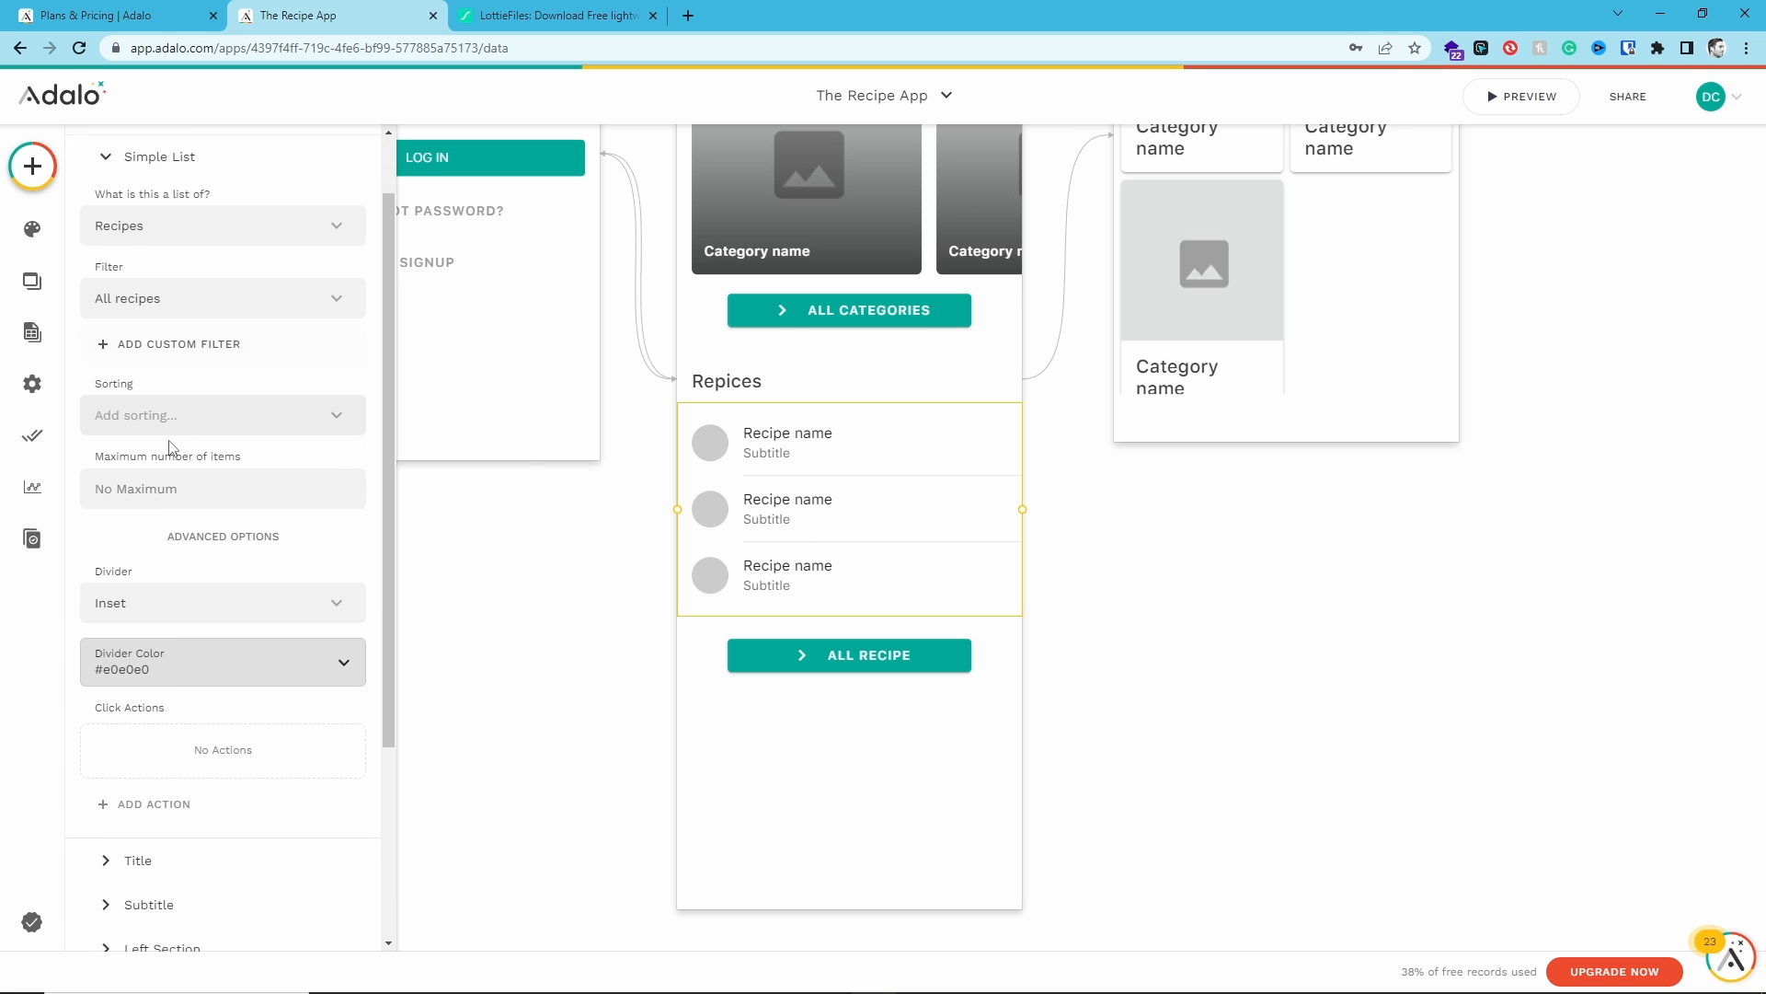
{"action": "left_click", "coordinate": [129, 665]}
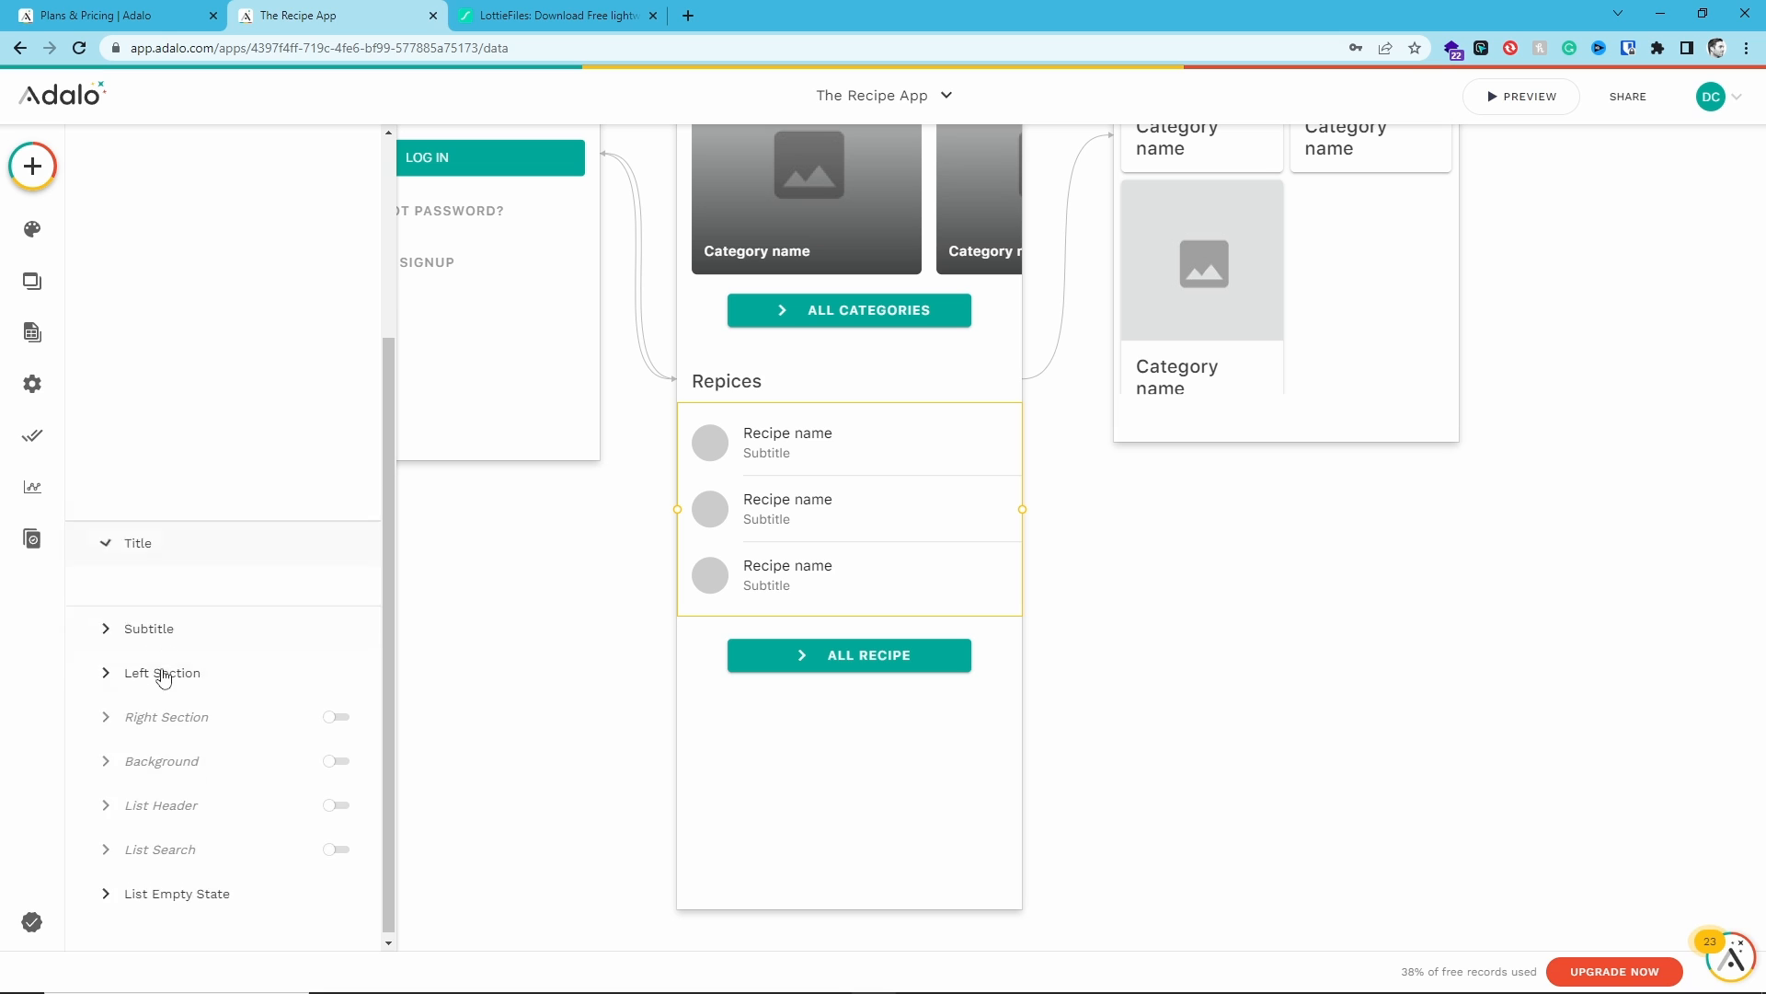
{"action": "left_click", "coordinate": [152, 381]}
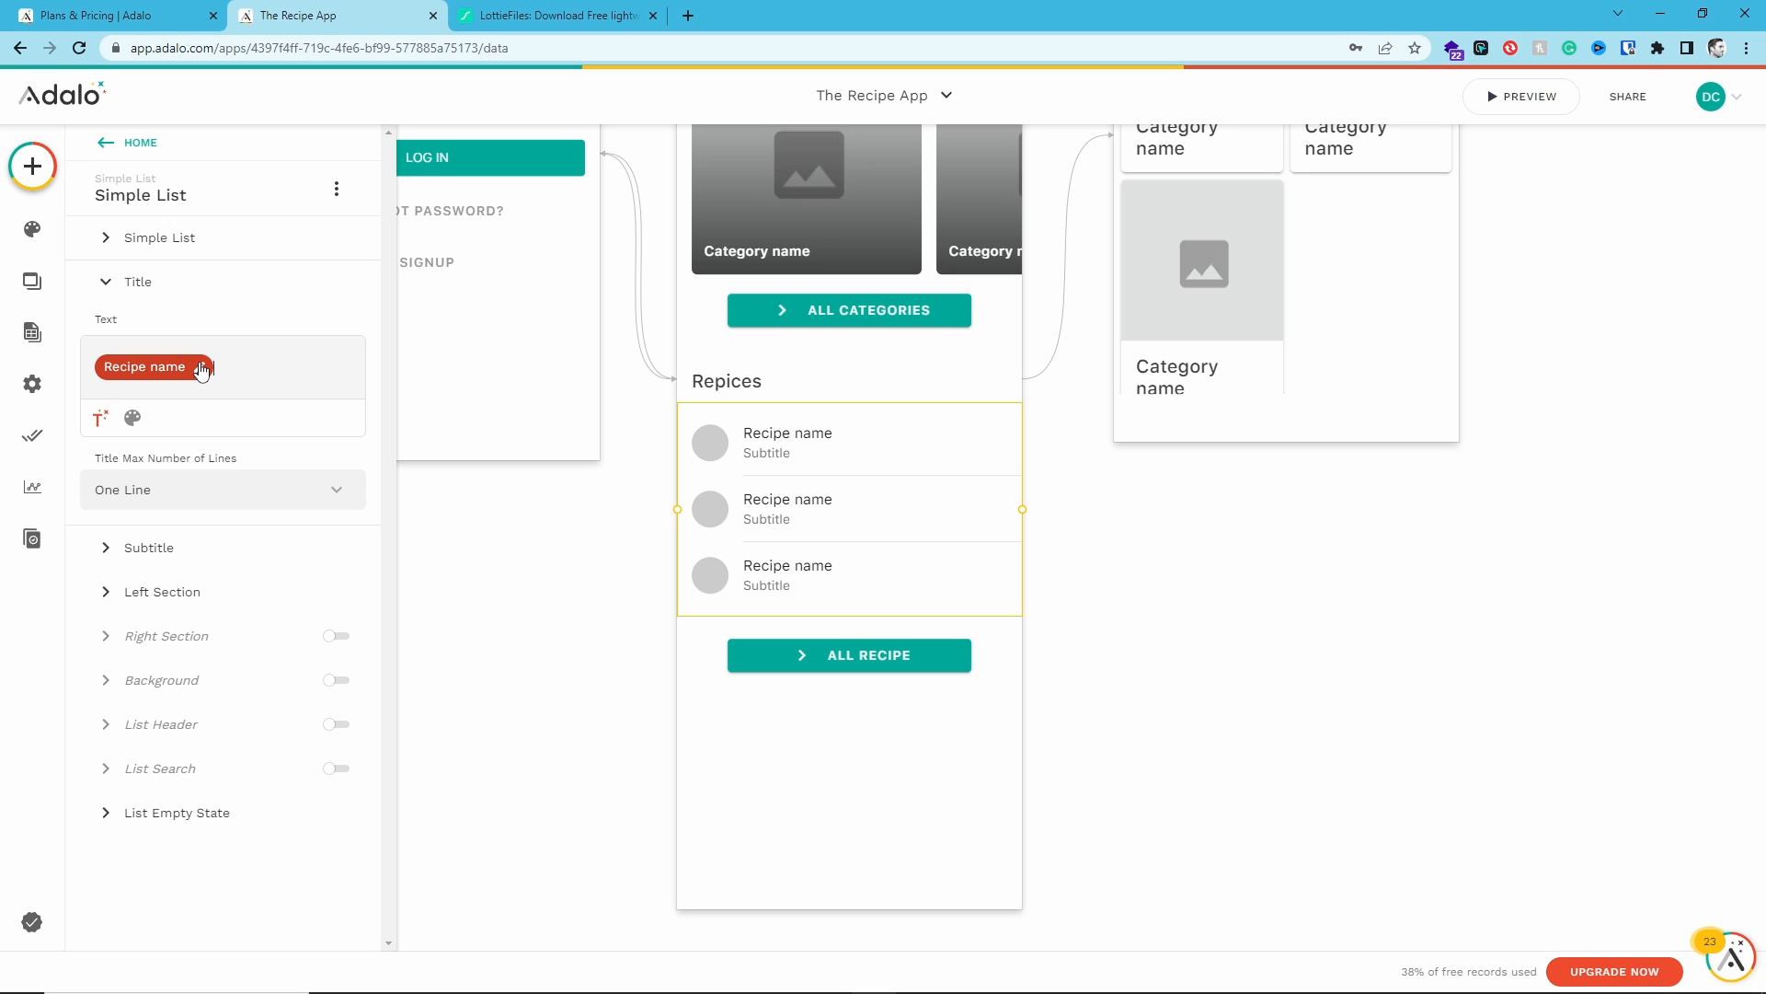
{"action": "type", "text": "Fat,"}
{"action": "left_click", "coordinate": [102, 419]}
{"action": "left_click", "coordinate": [161, 619]}
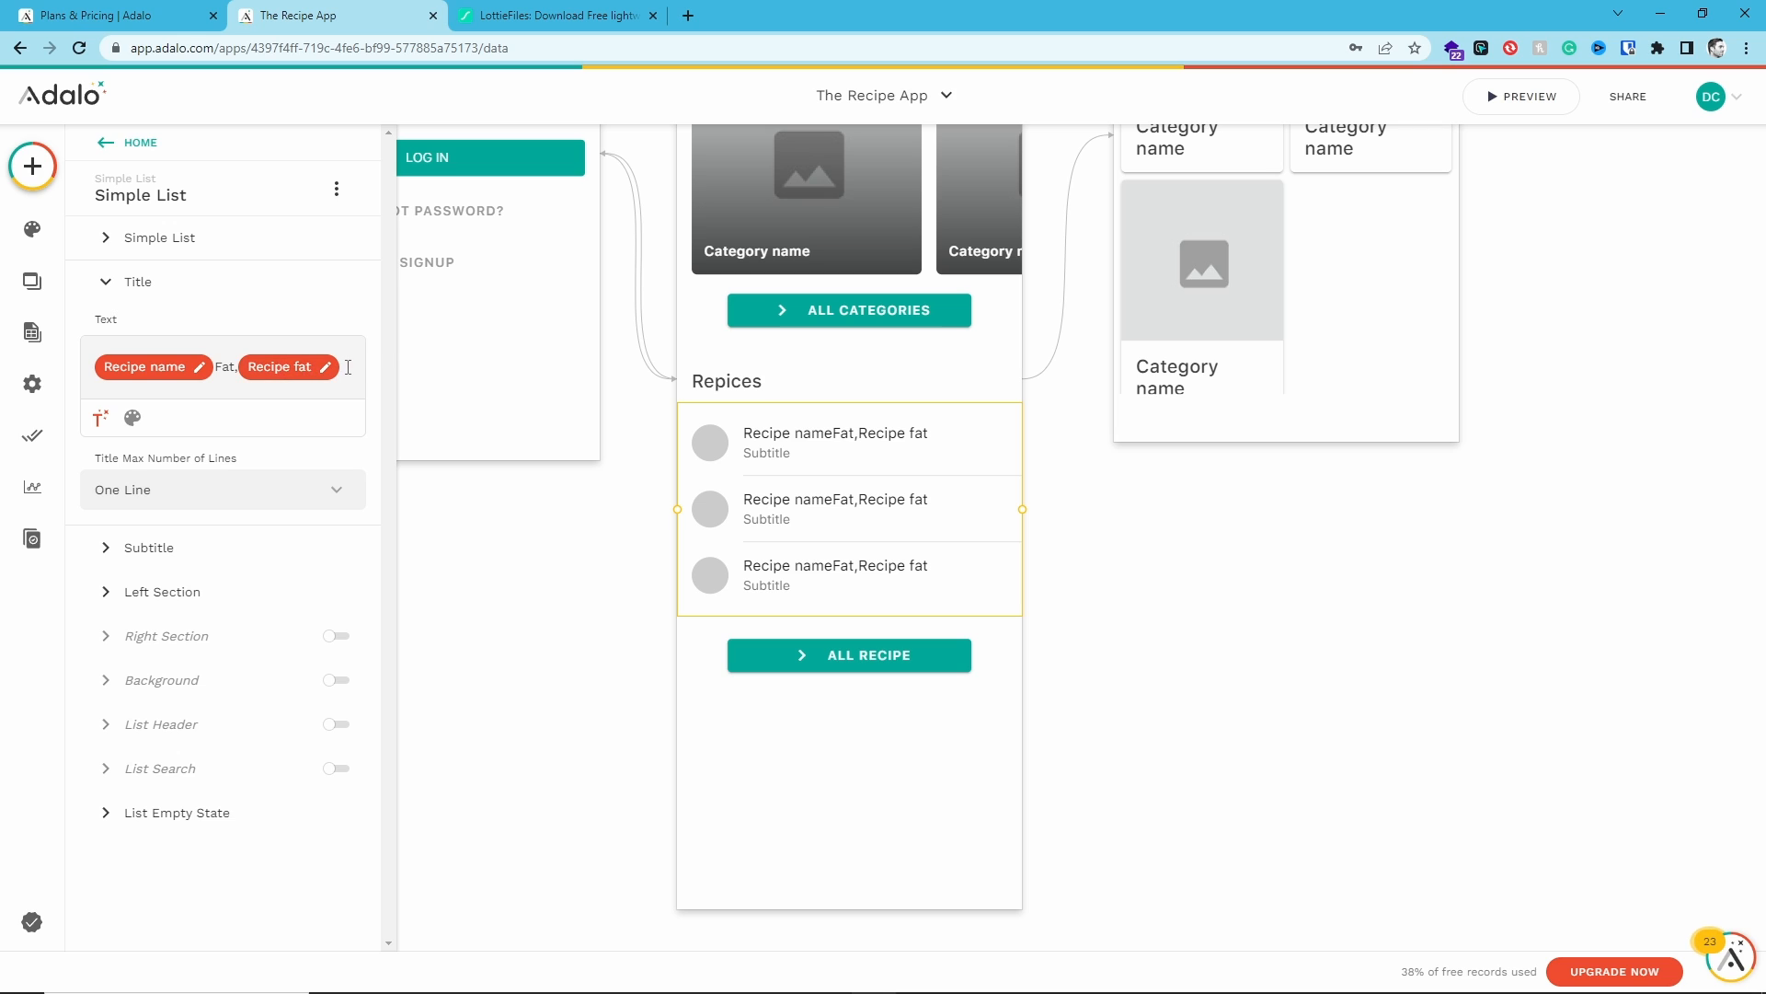
{"action": "key", "text": "BackSpace"}
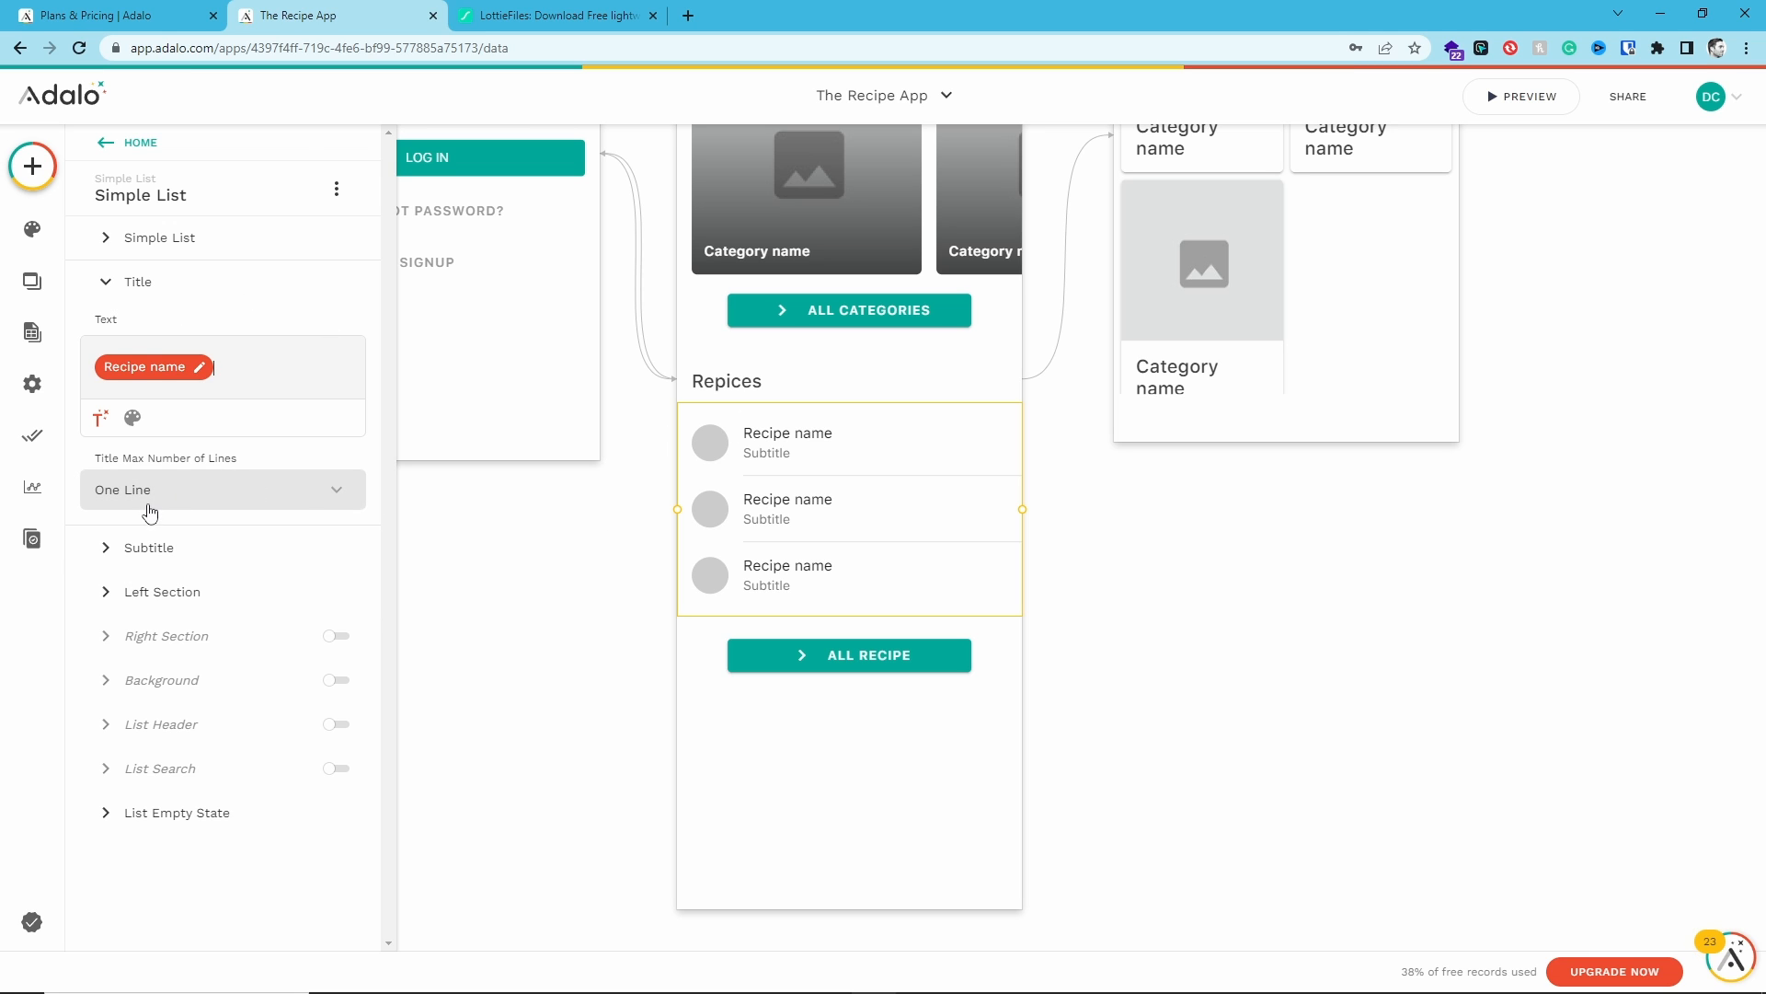
- Open the magic text options for the list item subtitle and browse the available Recipe fields
{"action": "left_click", "coordinate": [106, 548]}
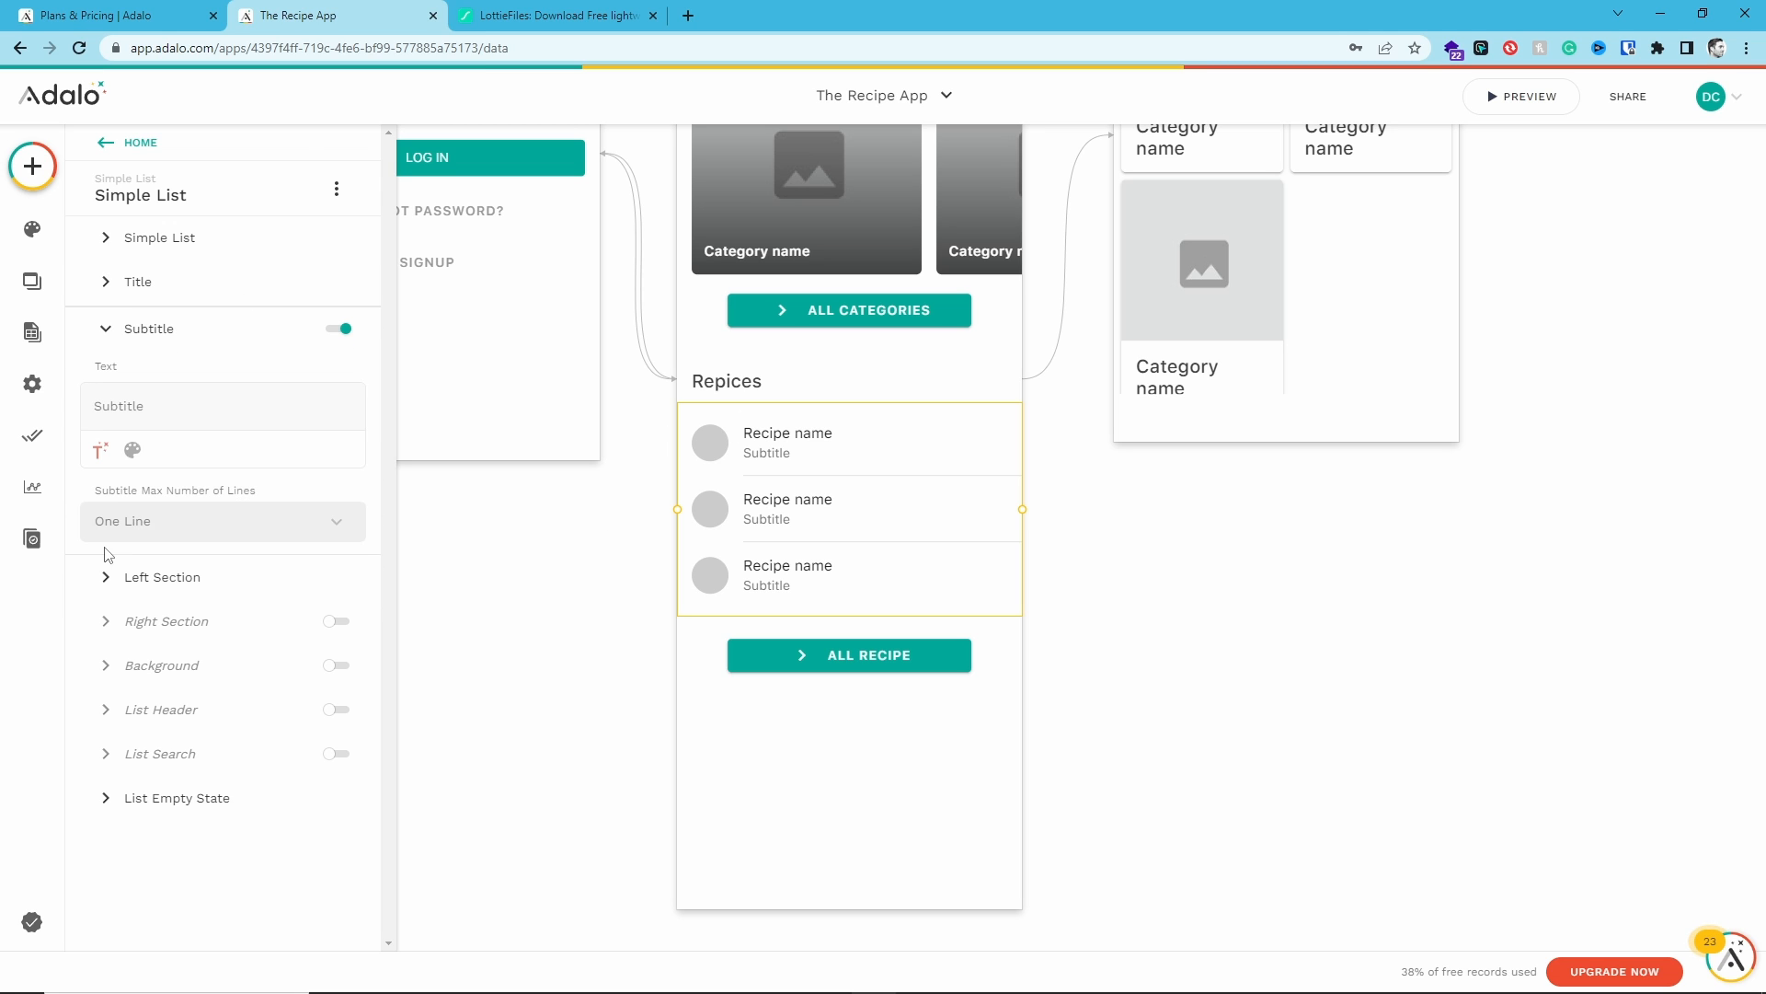
{"action": "double_click", "coordinate": [131, 403]}
{"action": "left_click", "coordinate": [99, 447]}
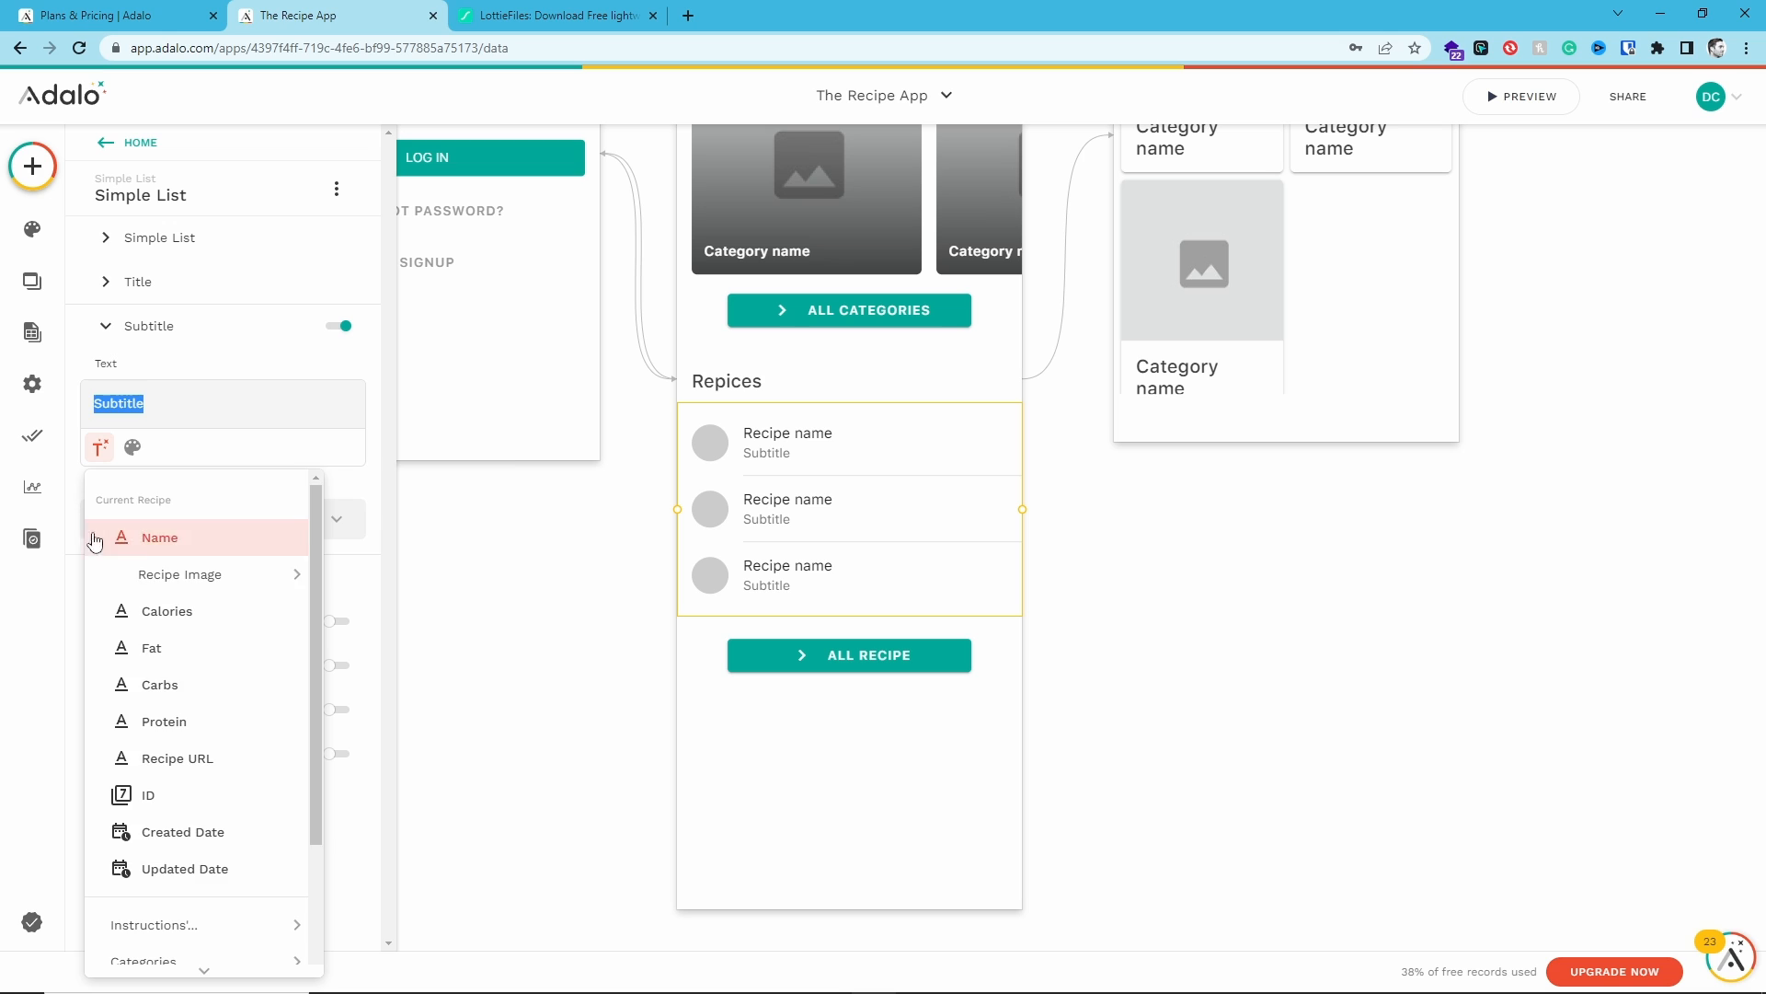
{"action": "scroll", "coordinate": [129, 534], "scroll_direction": "down", "scroll_amount": 1}
{"action": "scroll", "coordinate": [165, 513], "scroll_direction": "up", "scroll_amount": 1}
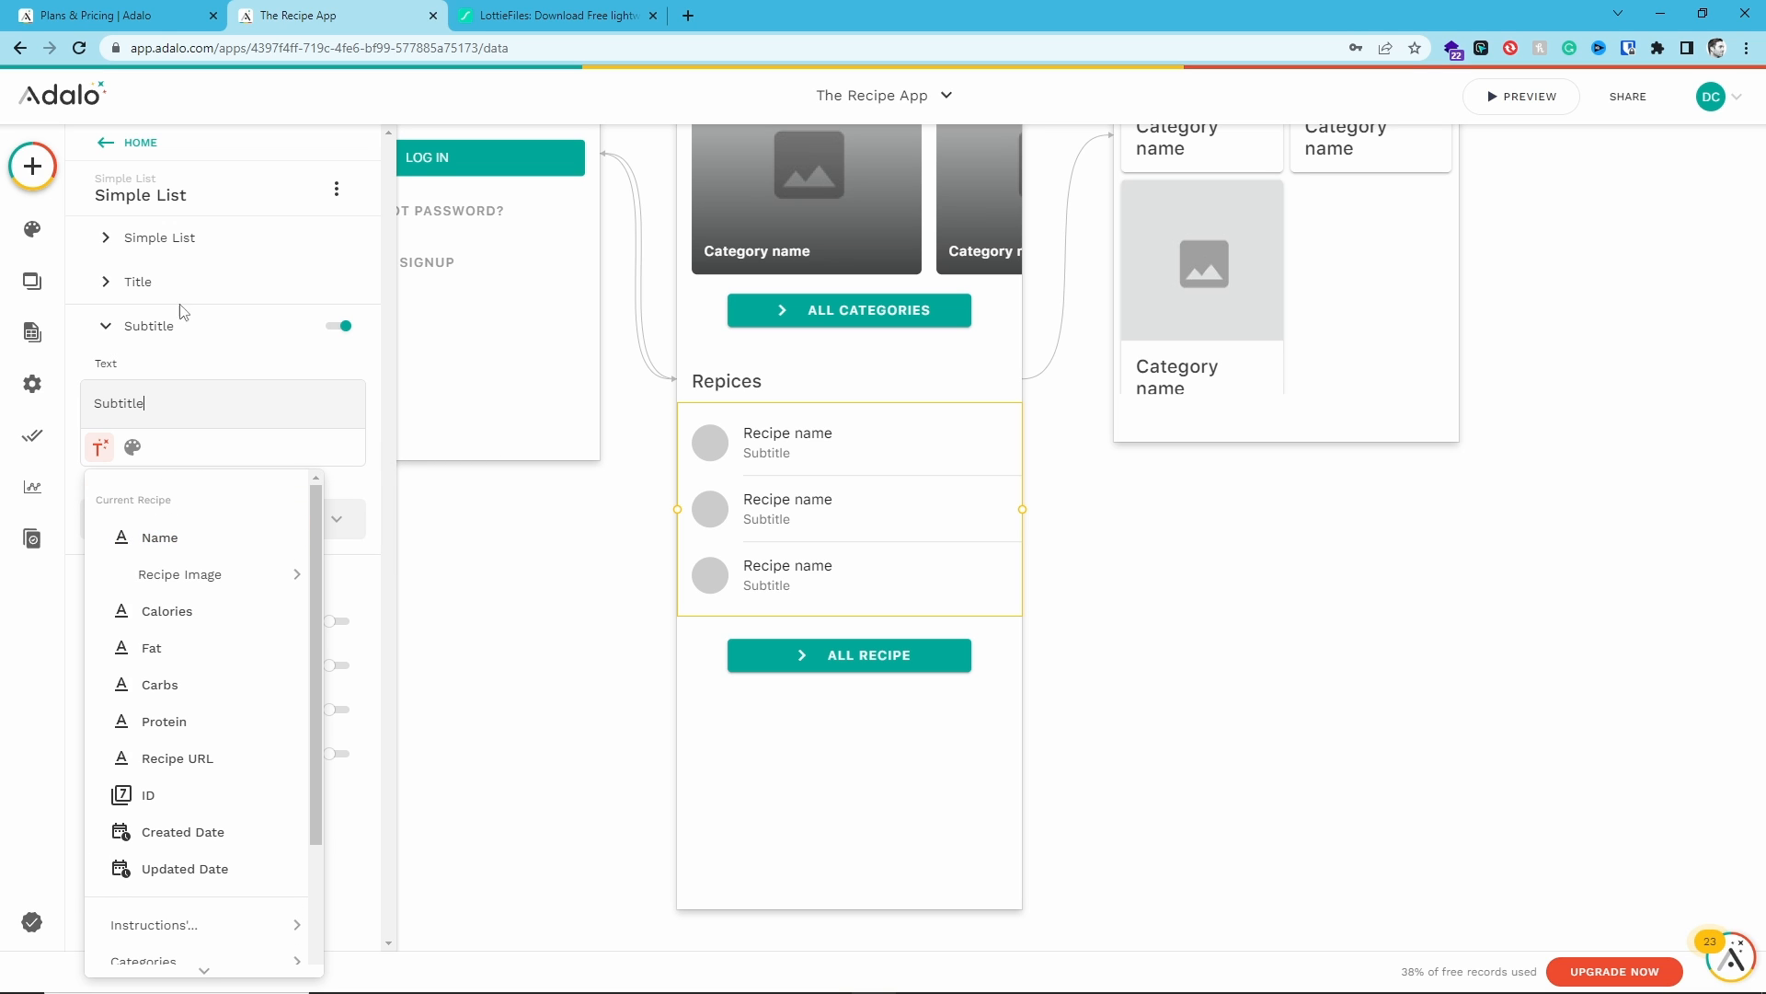
{"action": "scroll", "coordinate": [252, 710], "scroll_direction": "down", "scroll_amount": 5}
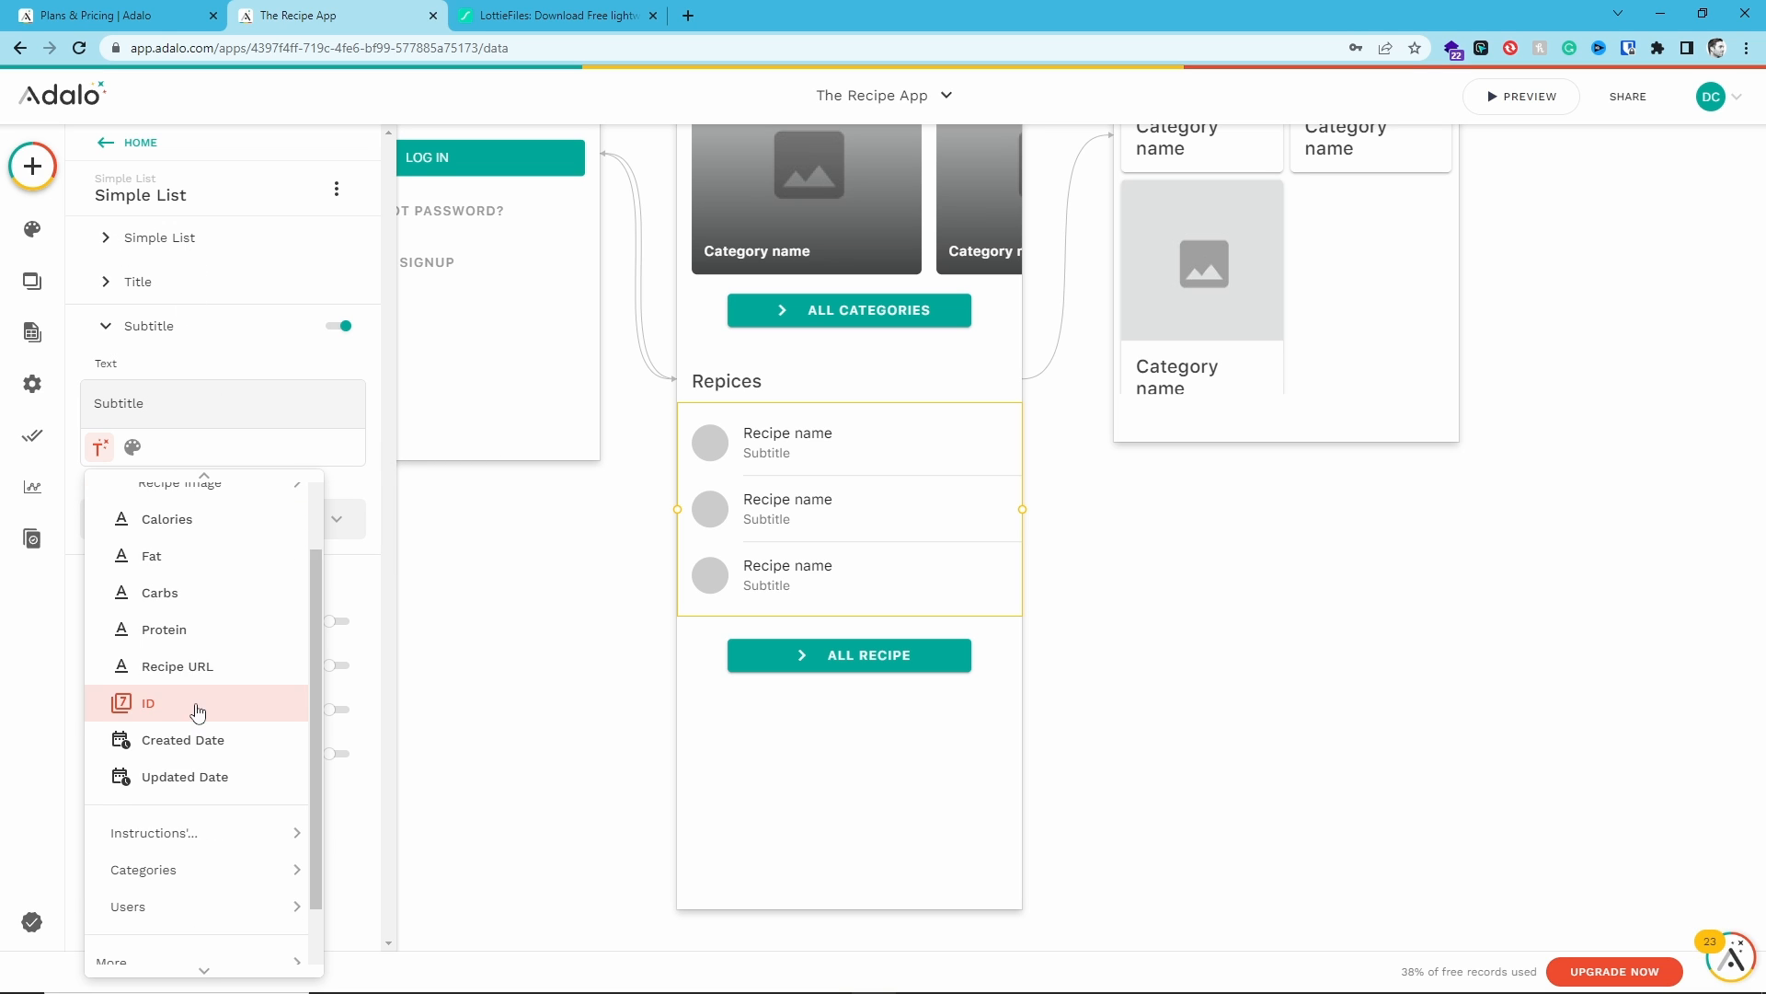
{"action": "scroll", "coordinate": [237, 819], "scroll_direction": "up", "scroll_amount": 5}
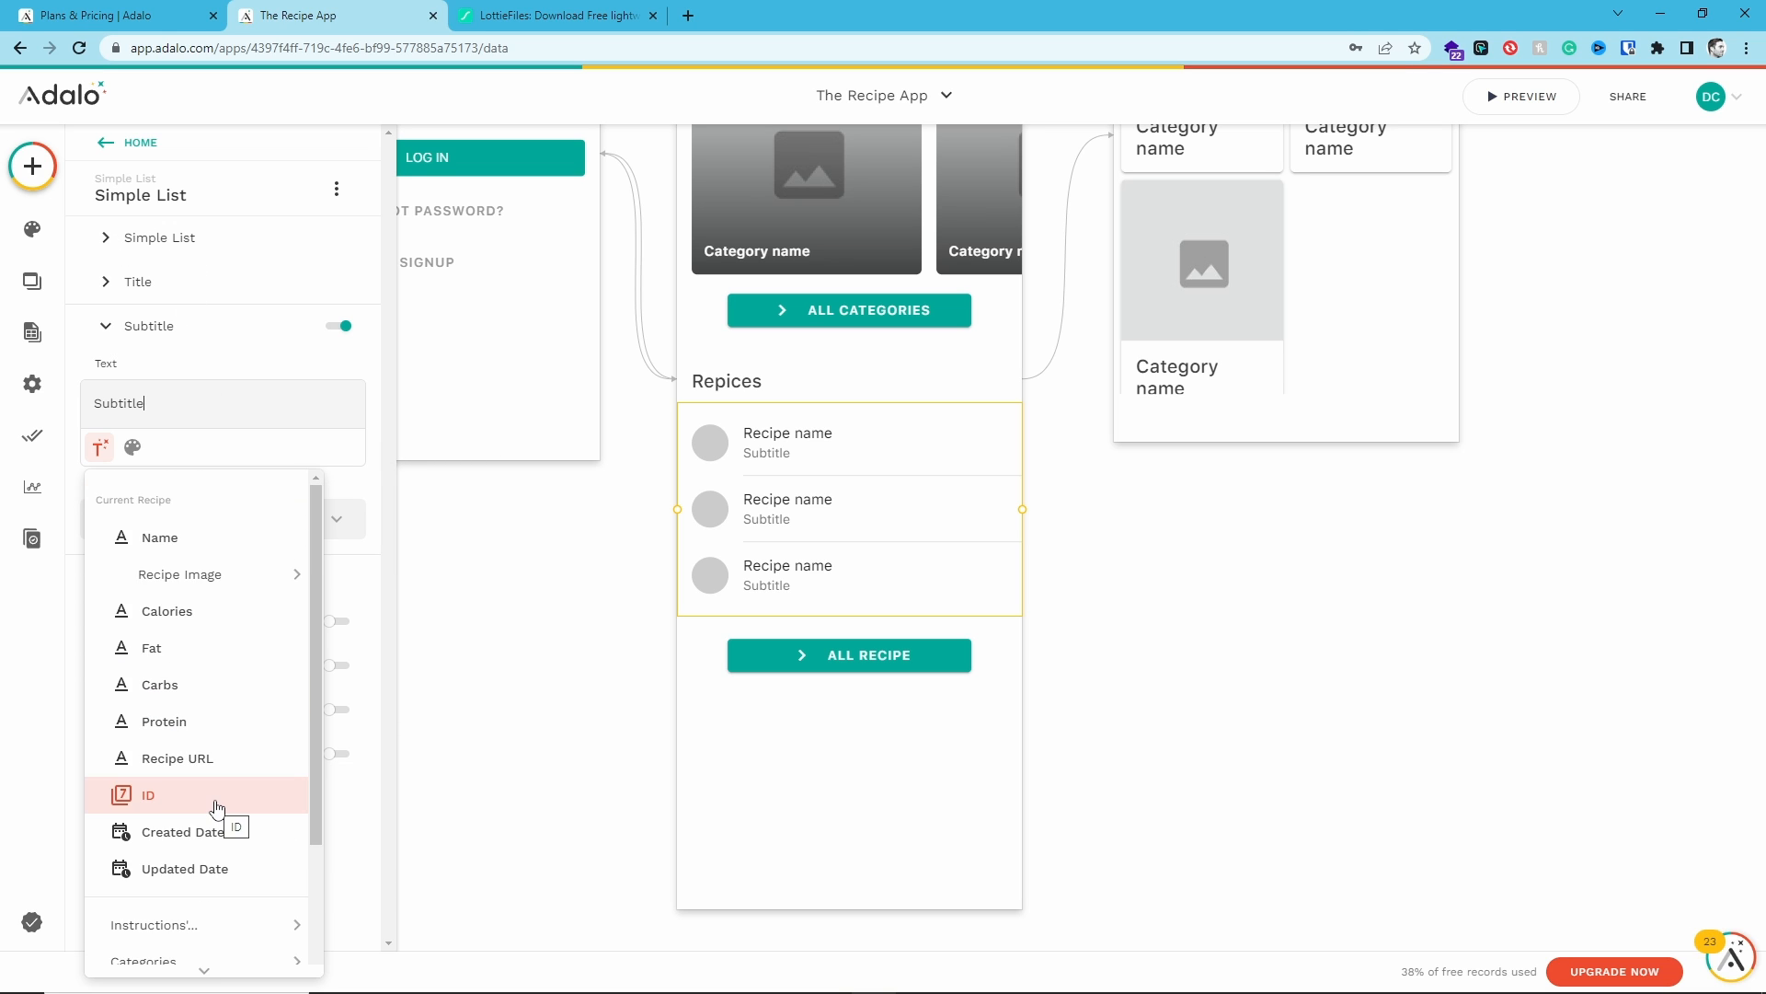
- Add a Text property named Category to the Recipes collection
{"action": "left_click", "coordinate": [32, 332]}
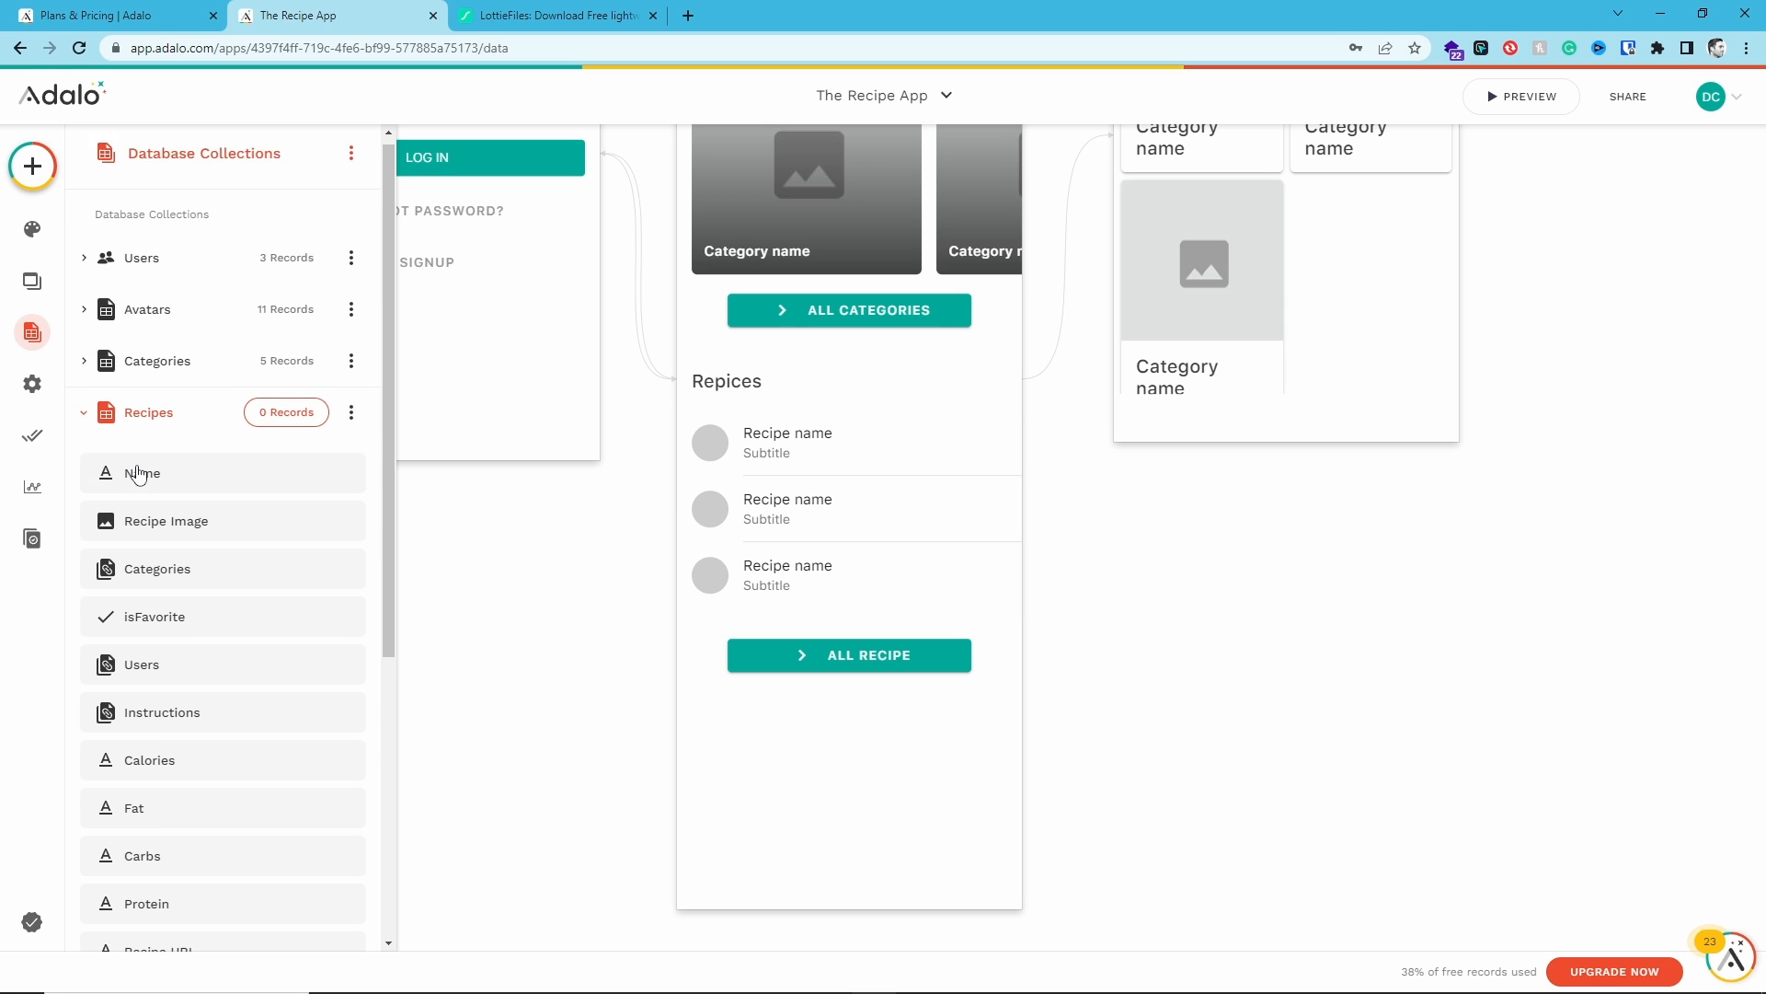
{"action": "scroll", "coordinate": [140, 552], "scroll_direction": "down", "scroll_amount": 2}
{"action": "left_click", "coordinate": [149, 818]}
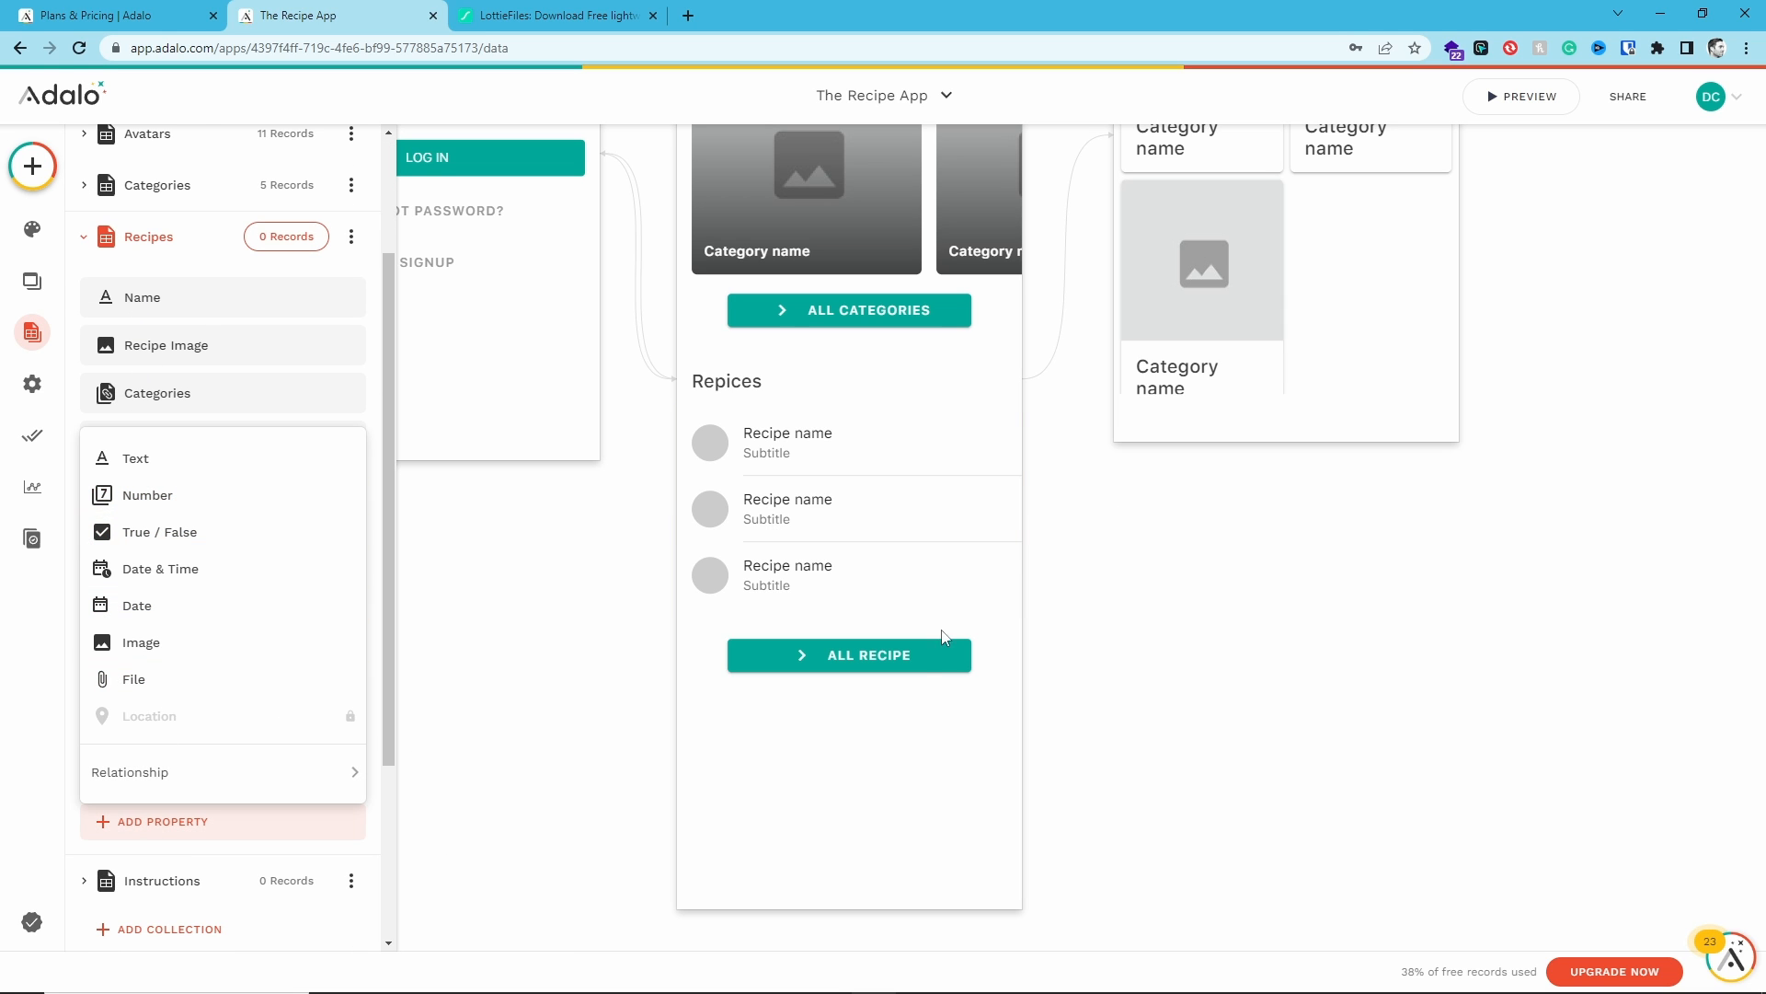
{"action": "left_click", "coordinate": [185, 464]}
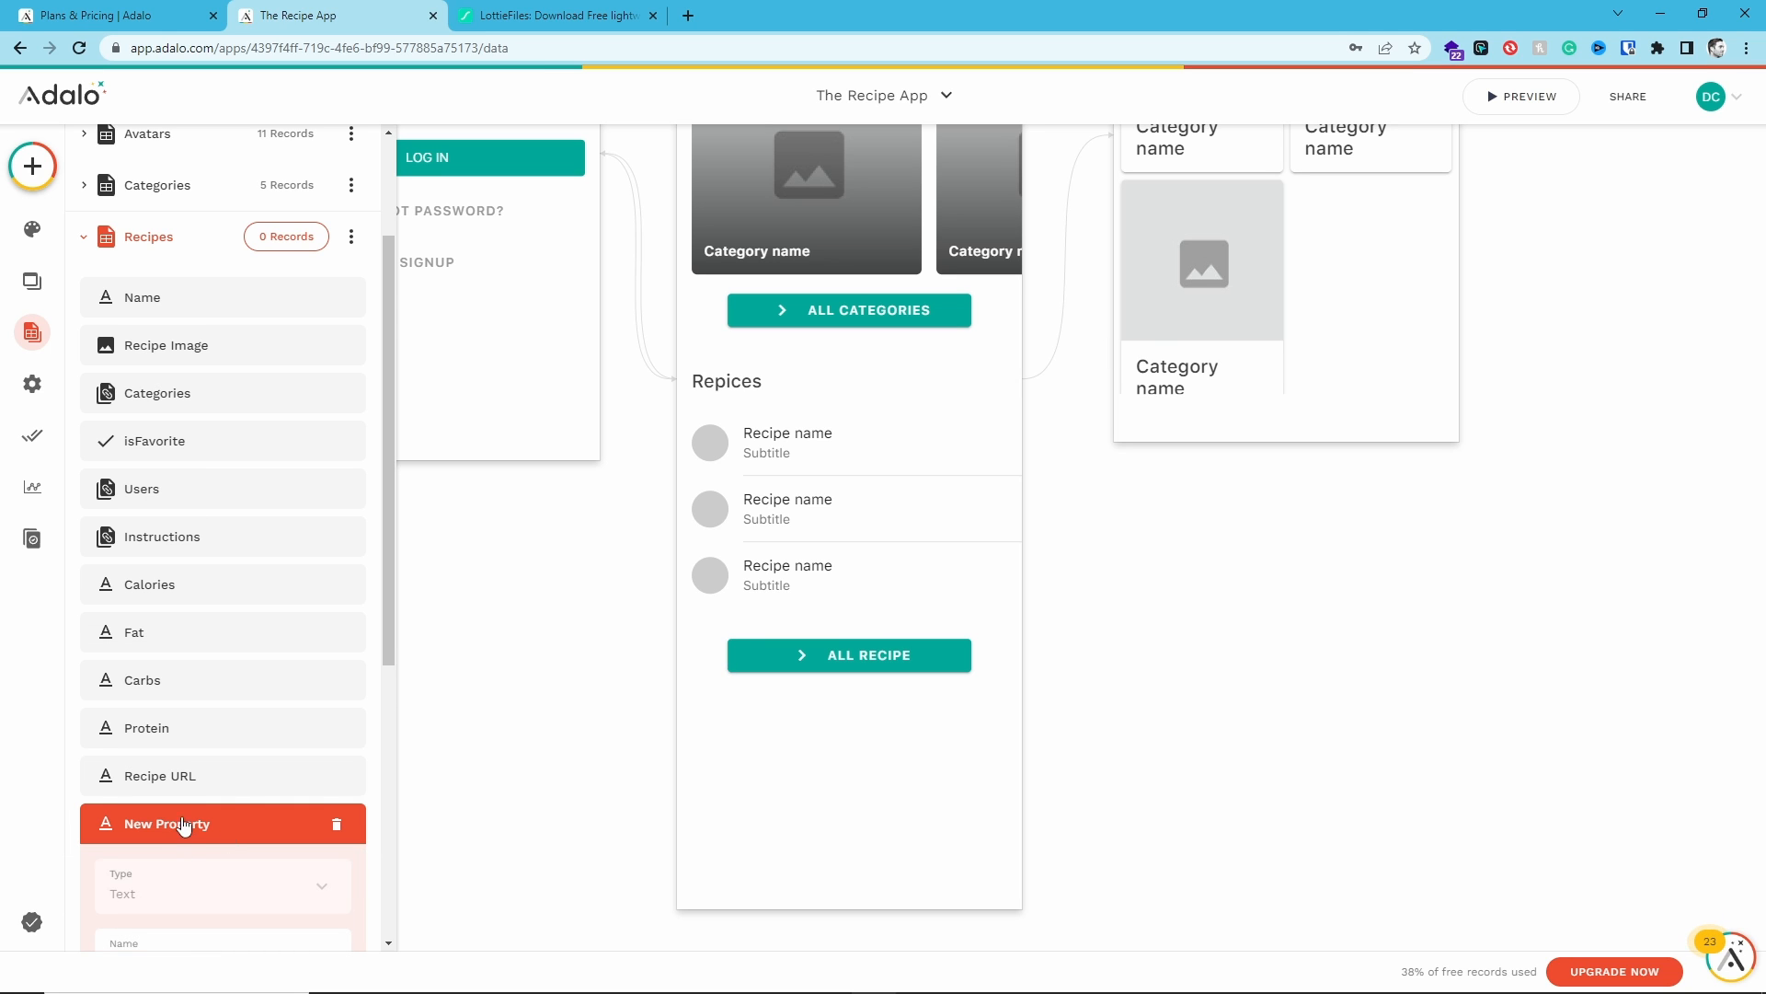
{"action": "scroll", "coordinate": [175, 791], "scroll_direction": "down", "scroll_amount": 2}
{"action": "triple_click", "coordinate": [154, 767]}
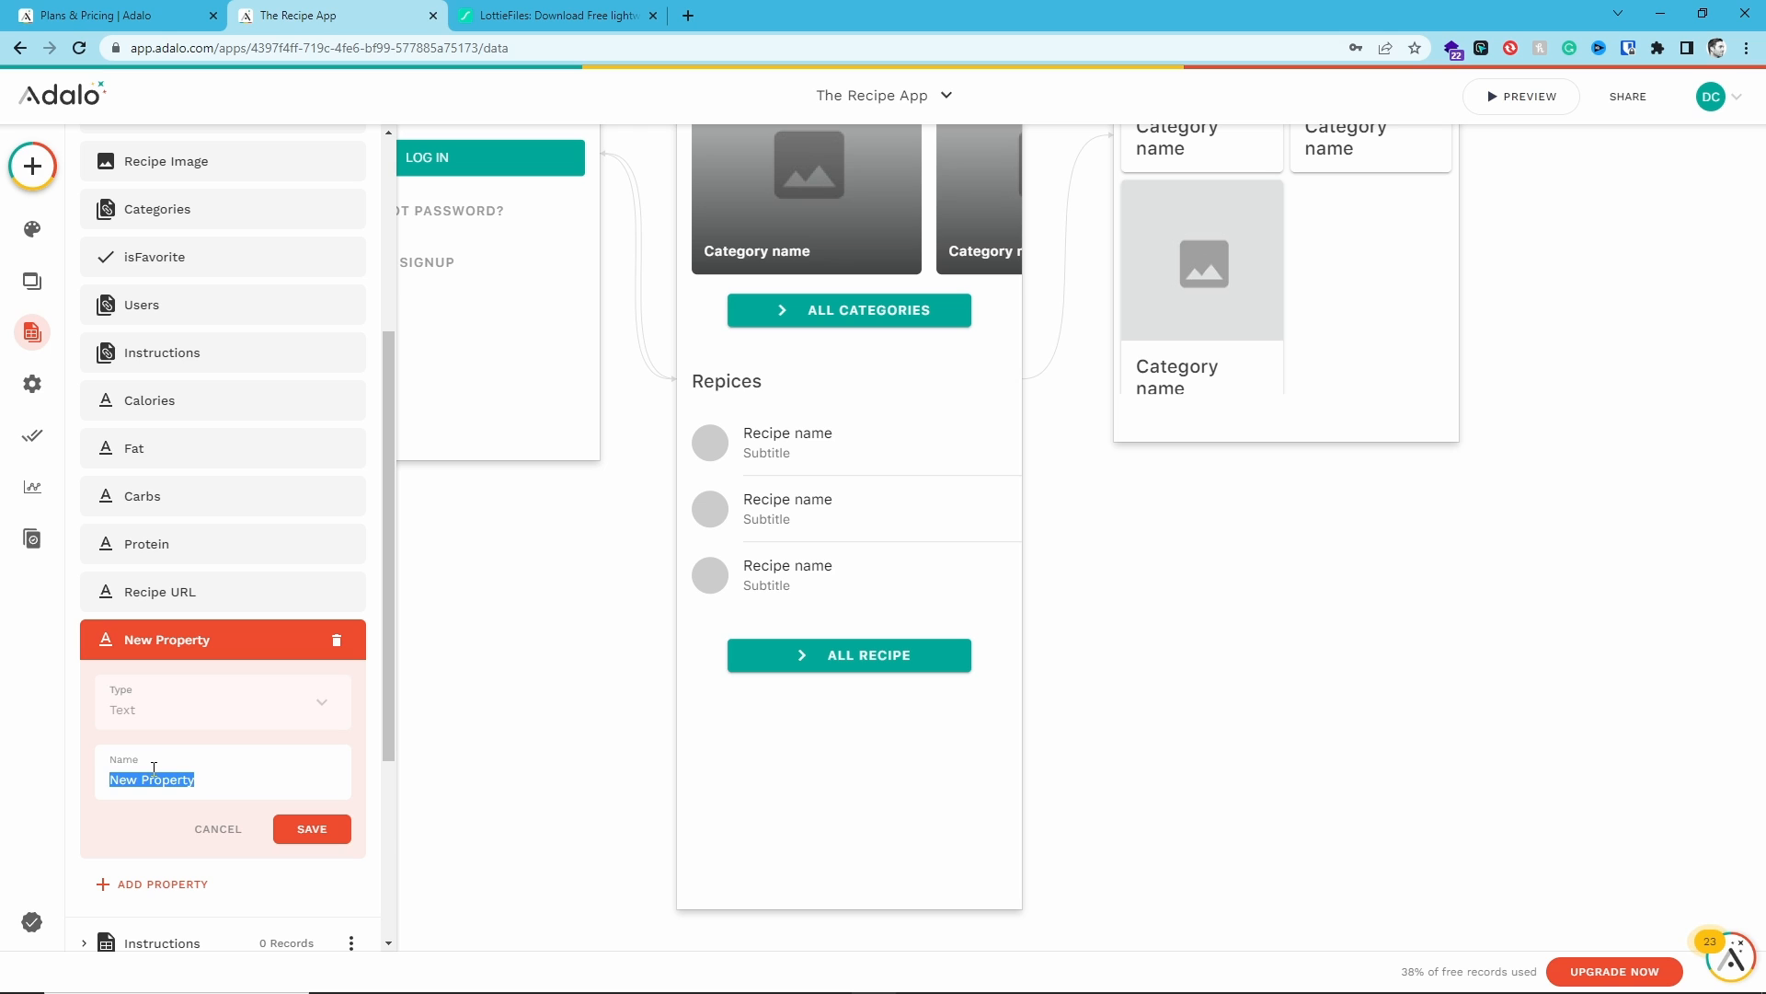
{"action": "type", "text": "Category"}
{"action": "key", "text": "Return"}
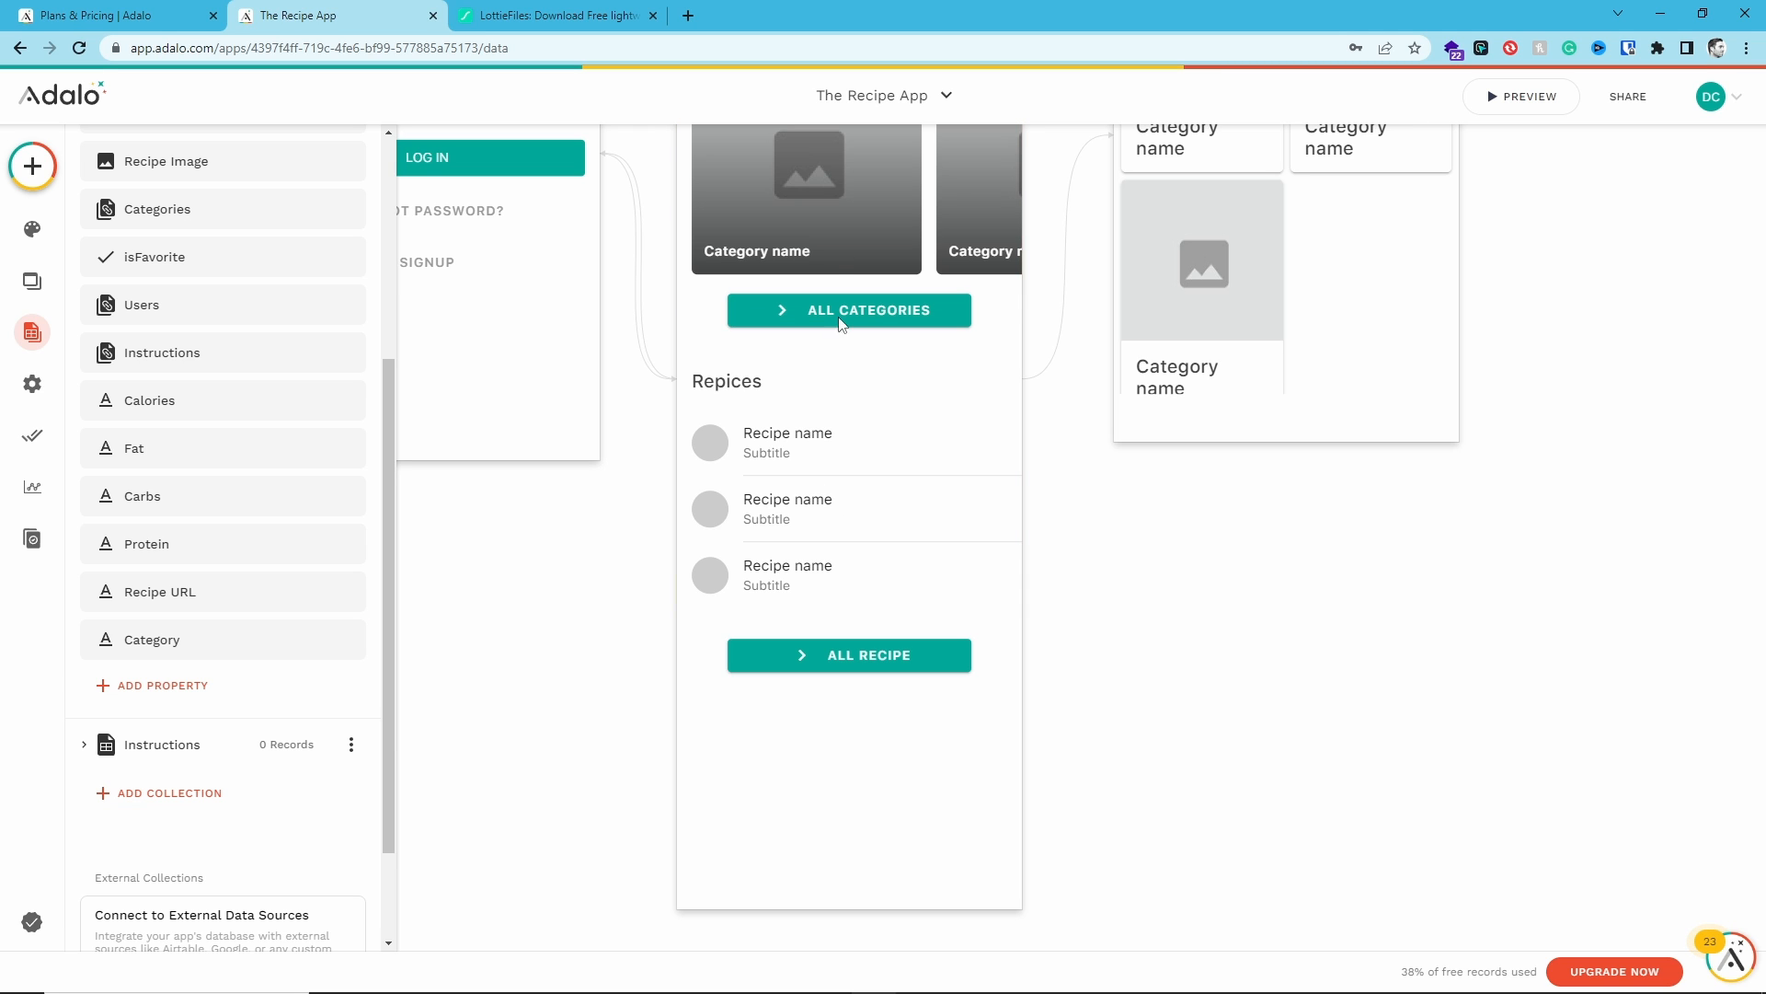
- Replace the list item subtitle text with the recipe's Category magic text
{"action": "scroll", "coordinate": [218, 513], "scroll_direction": "up", "scroll_amount": 3}
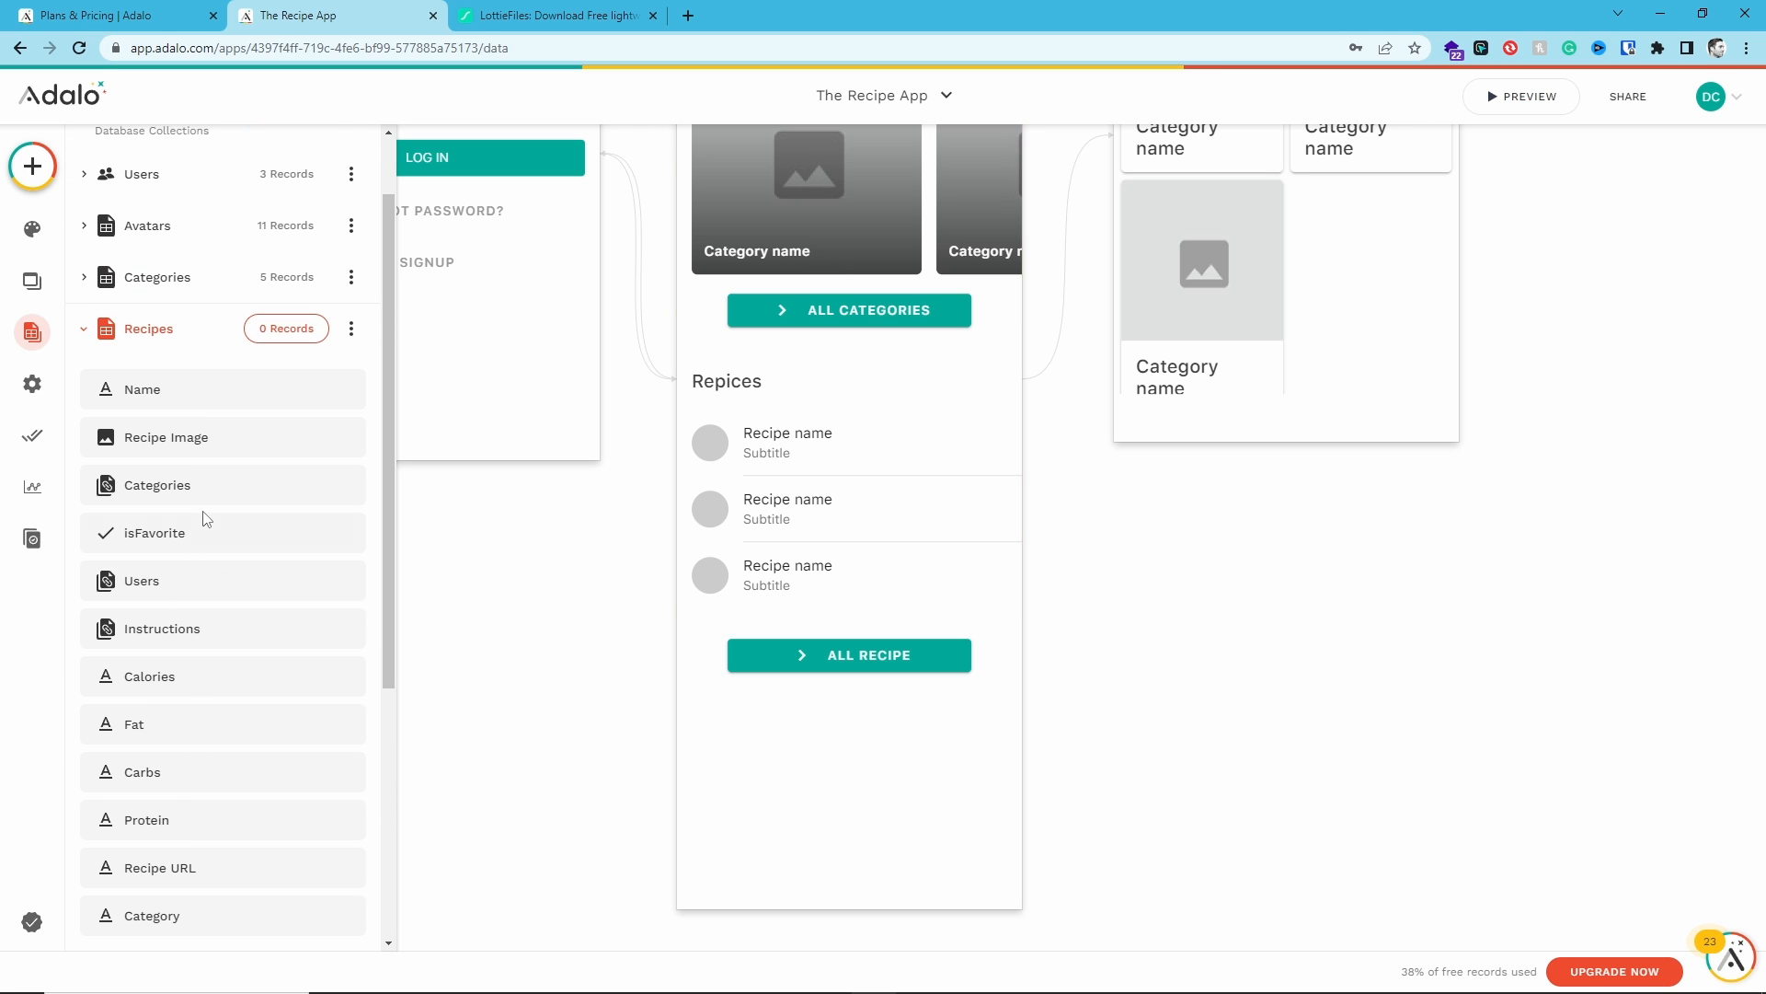
{"action": "left_click", "coordinate": [780, 561]}
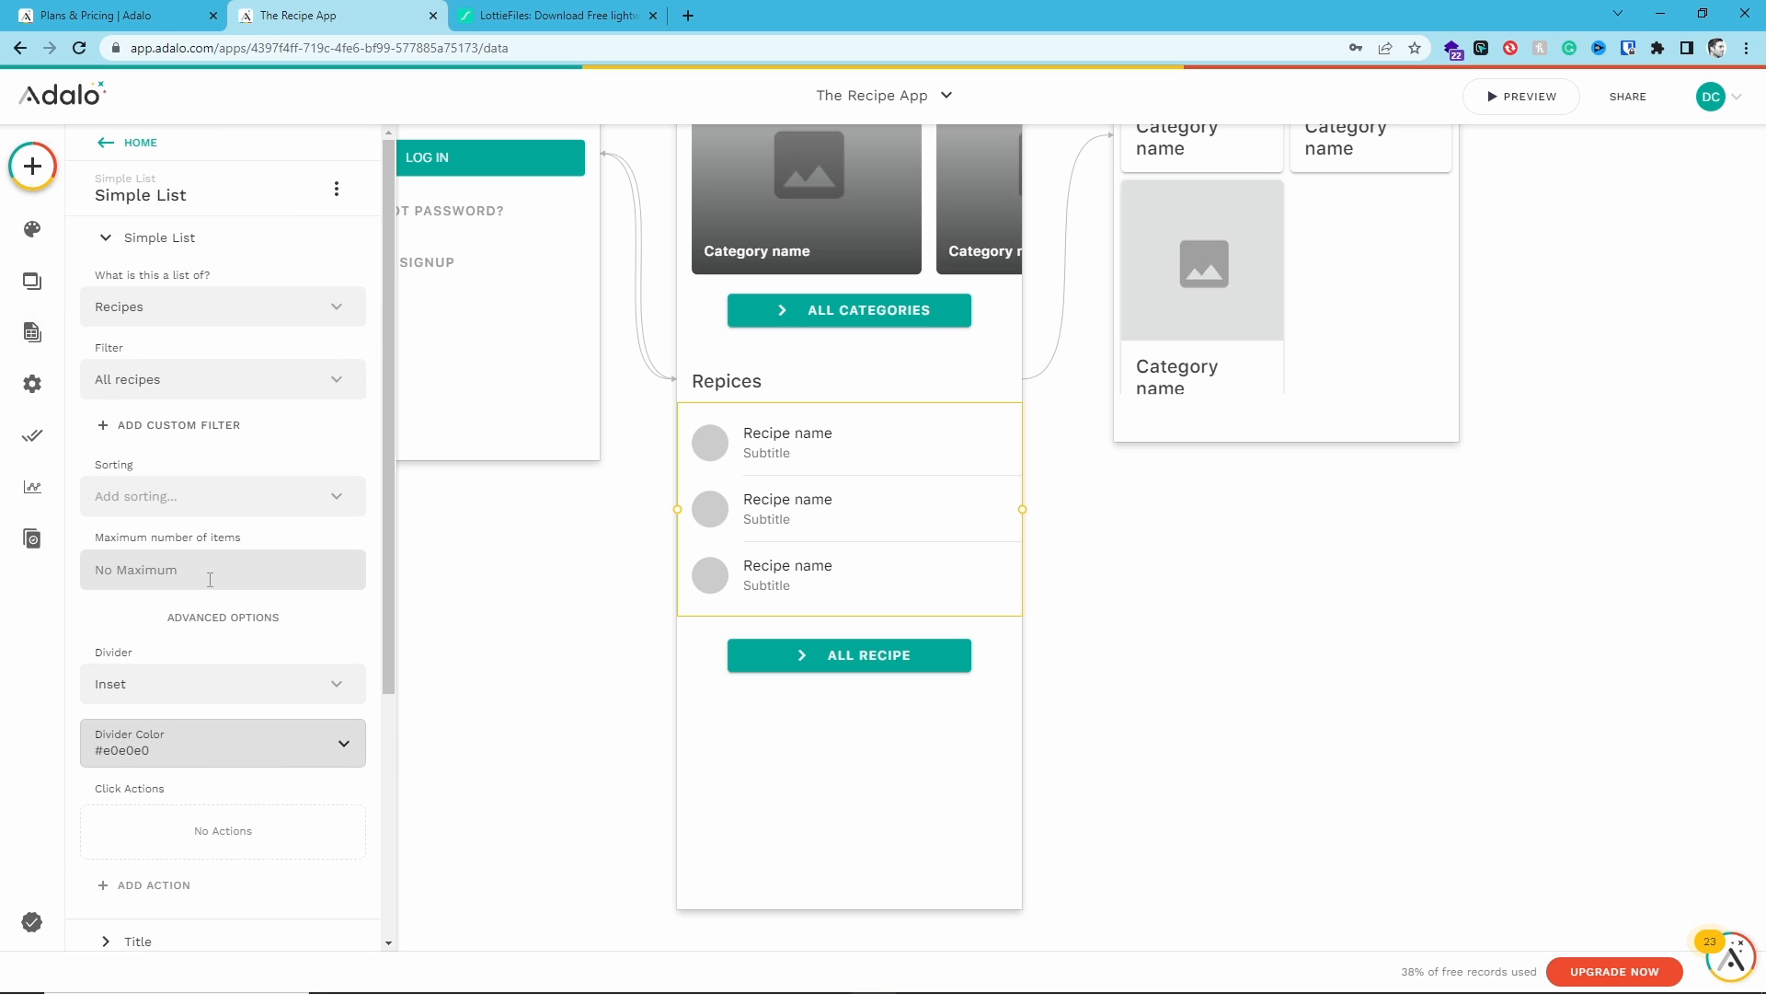
{"action": "scroll", "coordinate": [162, 673], "scroll_direction": "down", "scroll_amount": 3}
{"action": "left_click", "coordinate": [131, 713]}
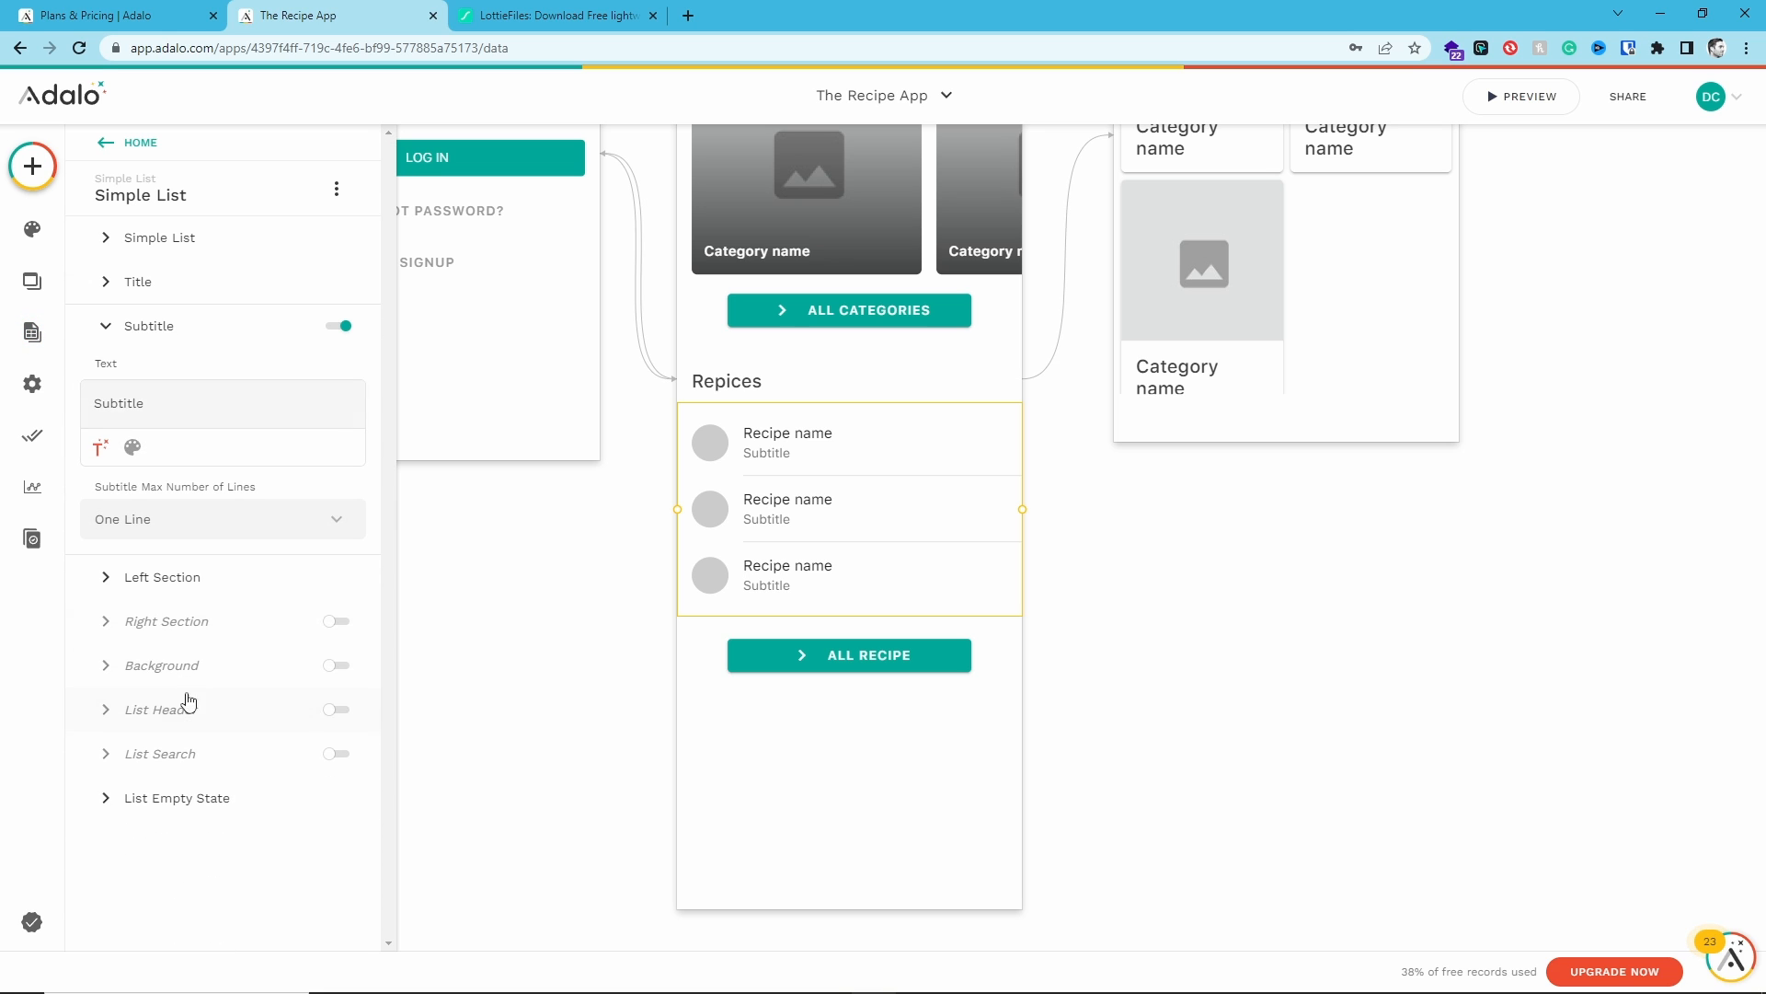
{"action": "double_click", "coordinate": [116, 403]}
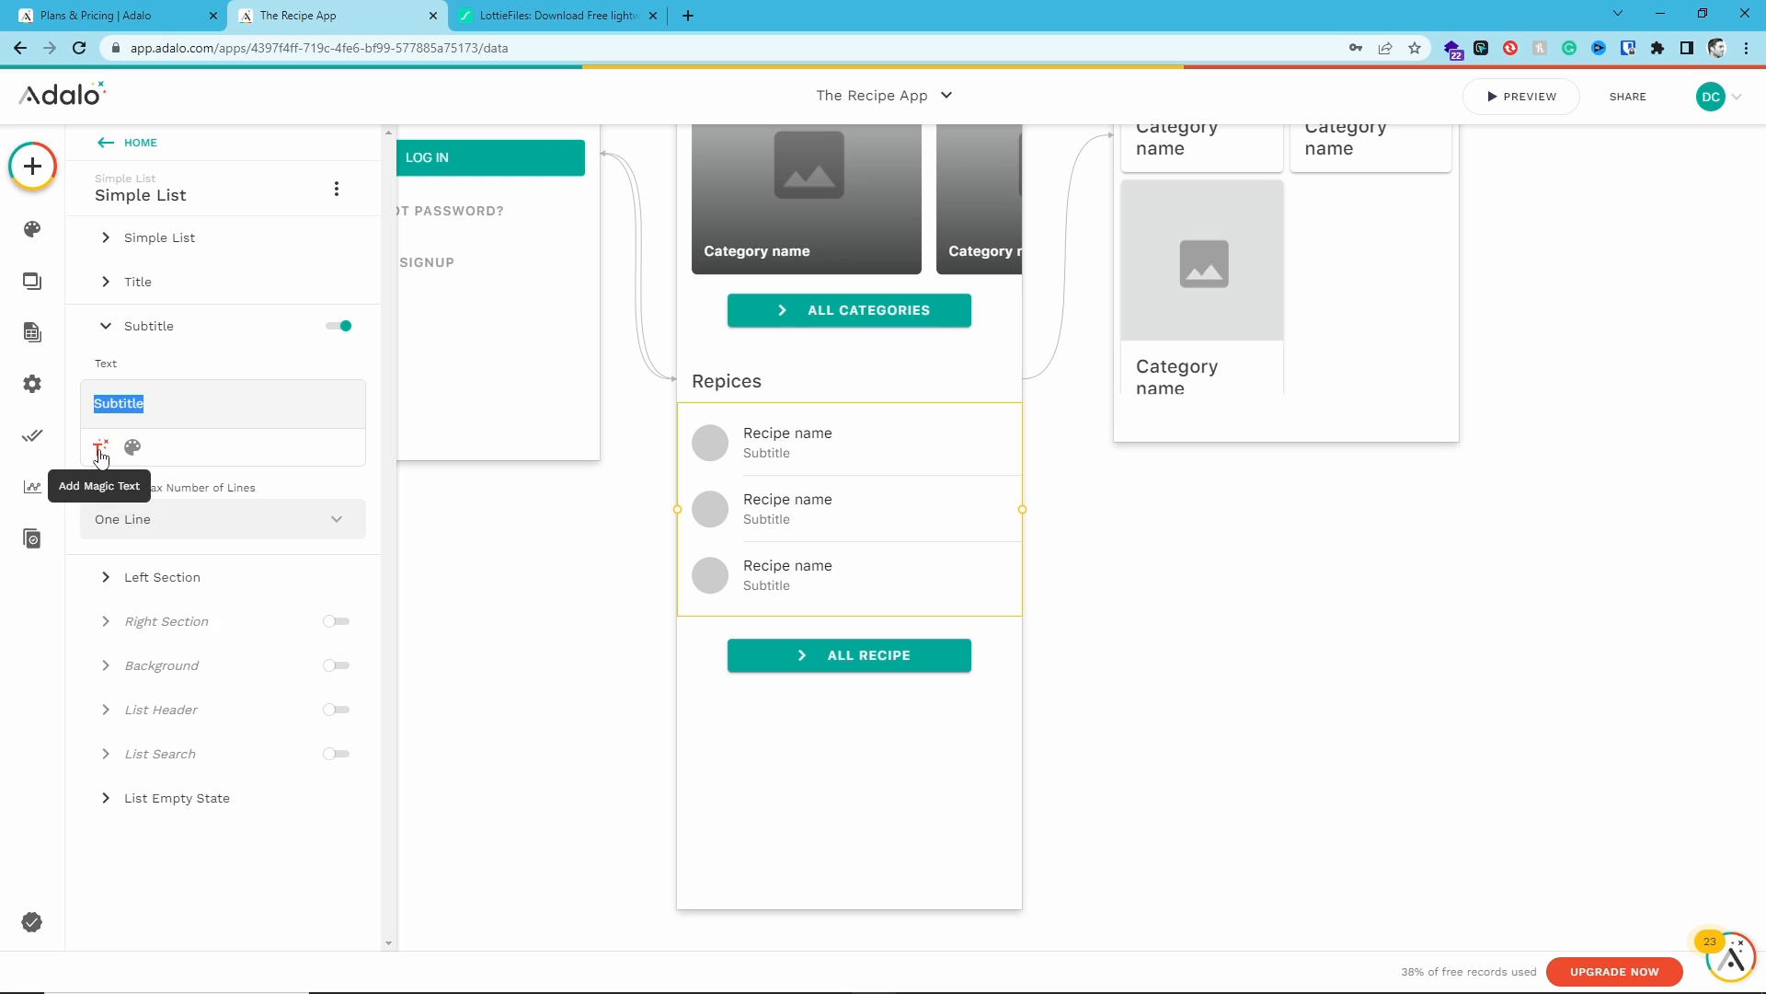
{"action": "left_click", "coordinate": [101, 448]}
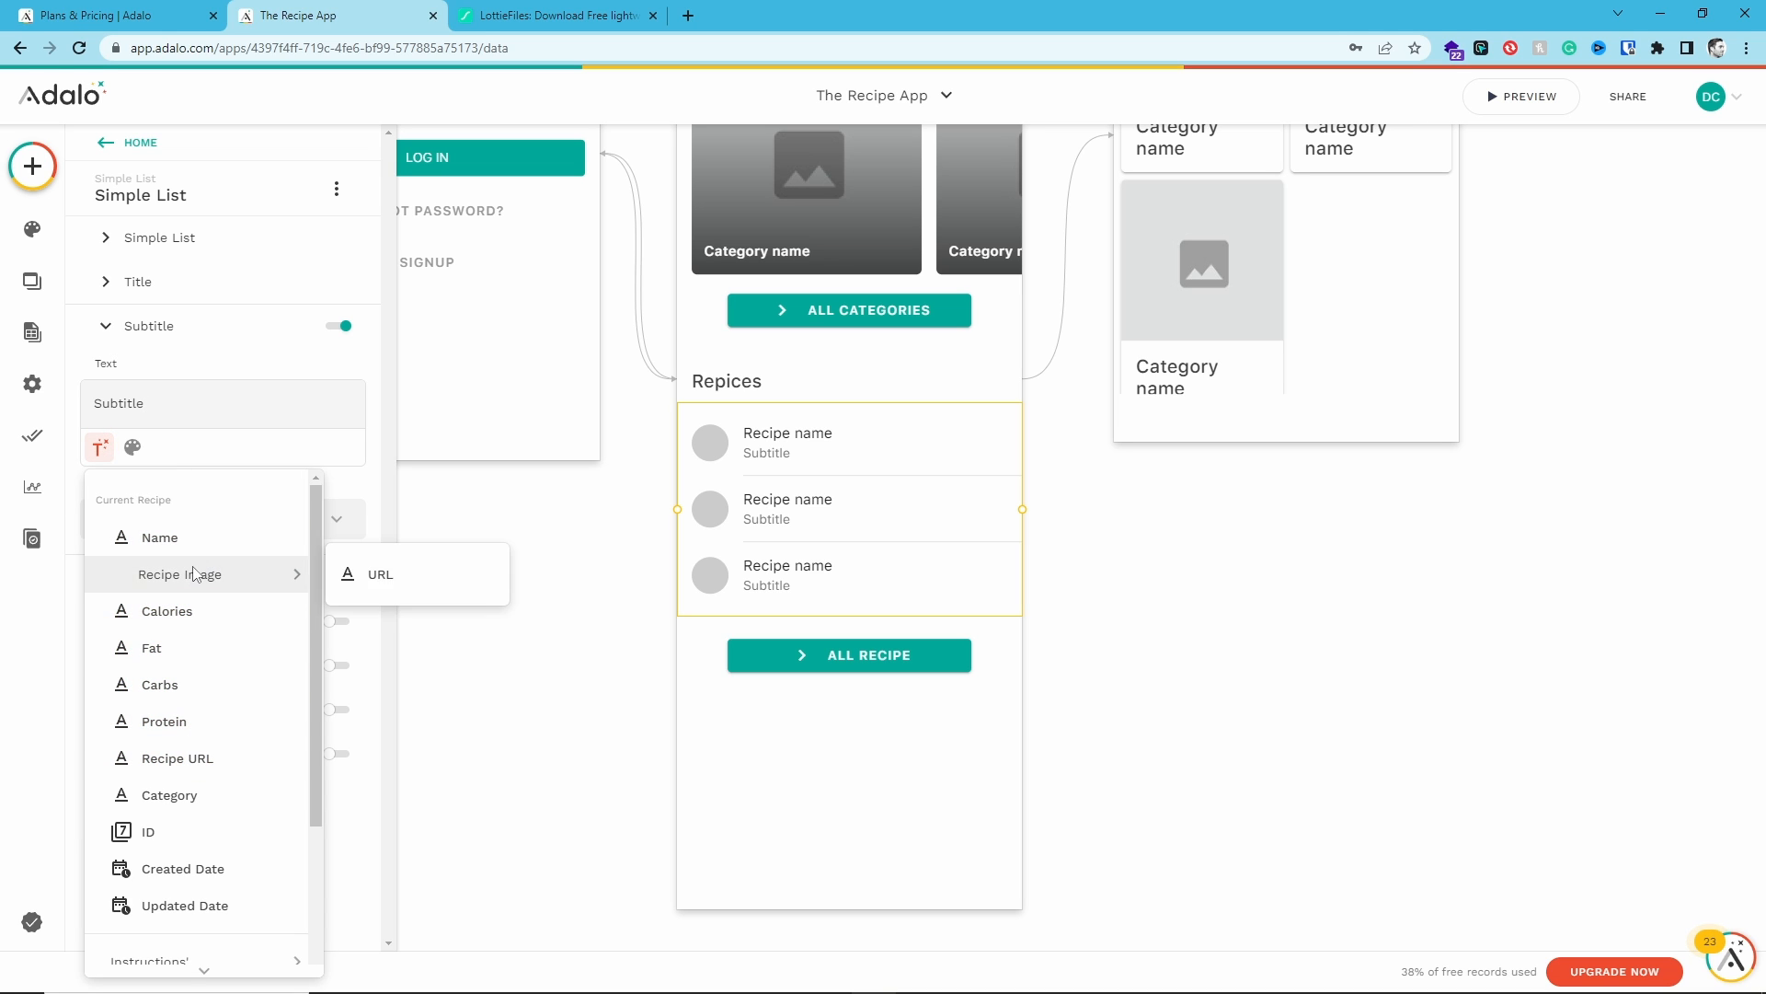
{"action": "left_click", "coordinate": [165, 795]}
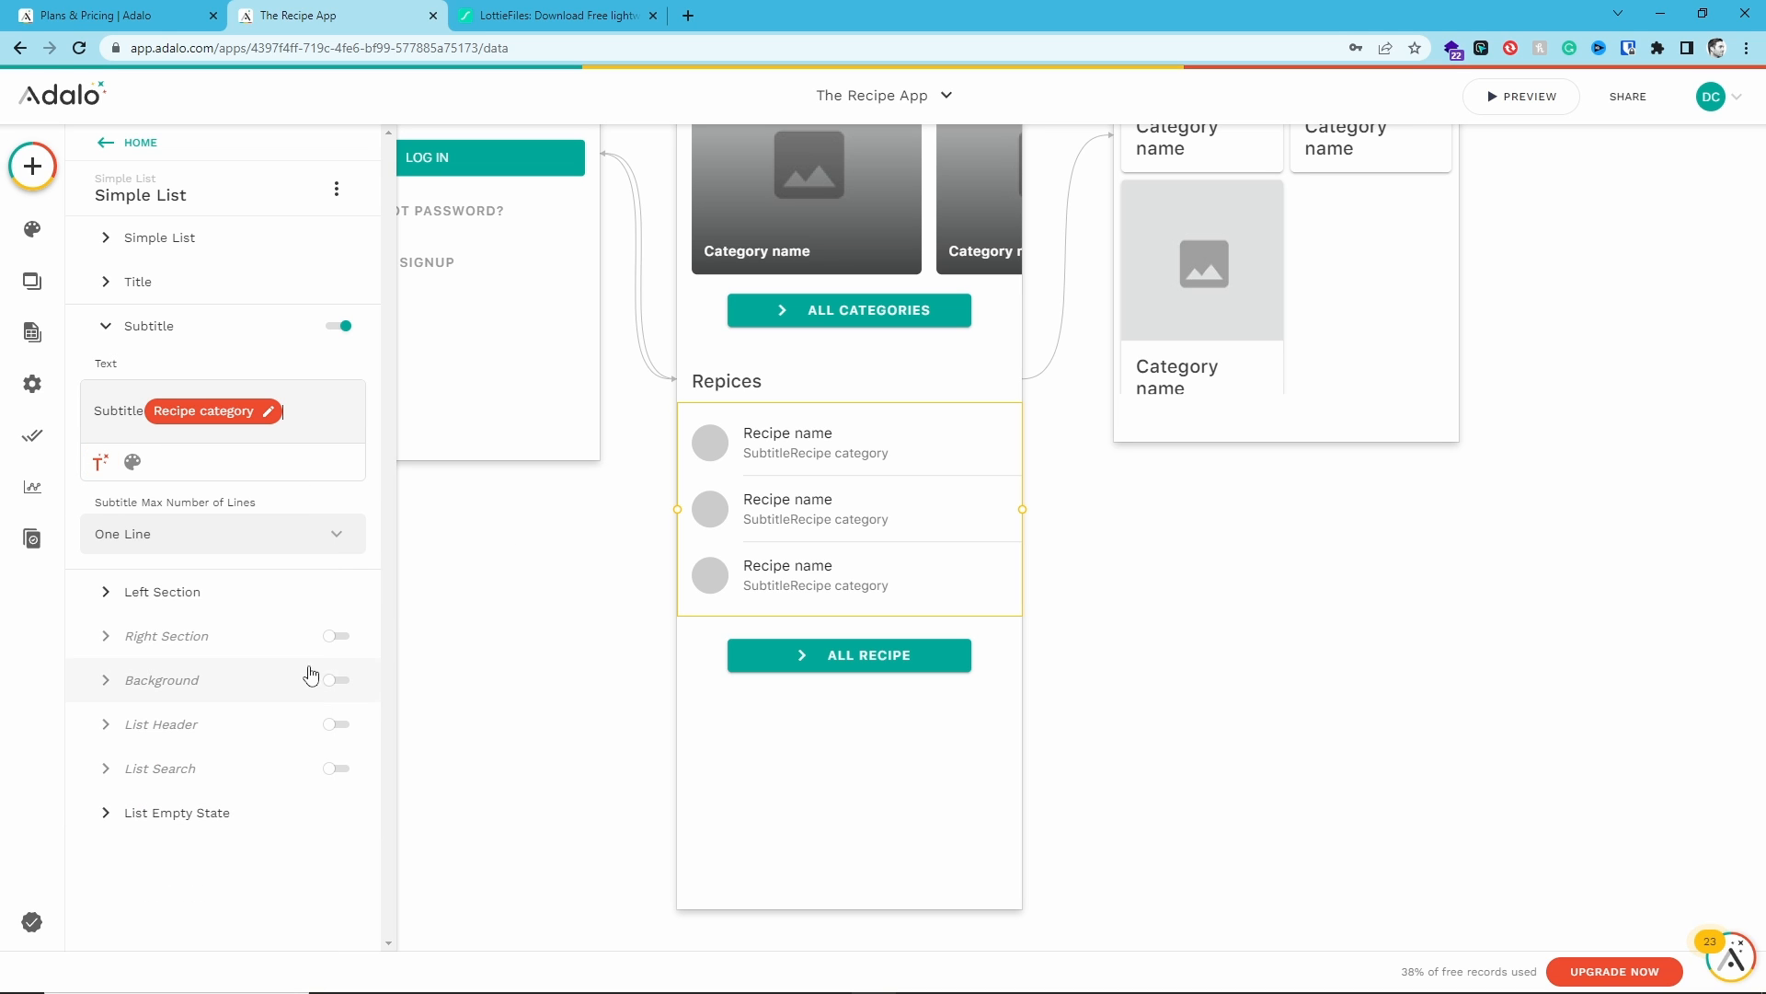
{"action": "left_click_drag", "start_coordinate": [144, 414], "coordinate": [71, 426]}
{"action": "key", "text": "BackSpace"}
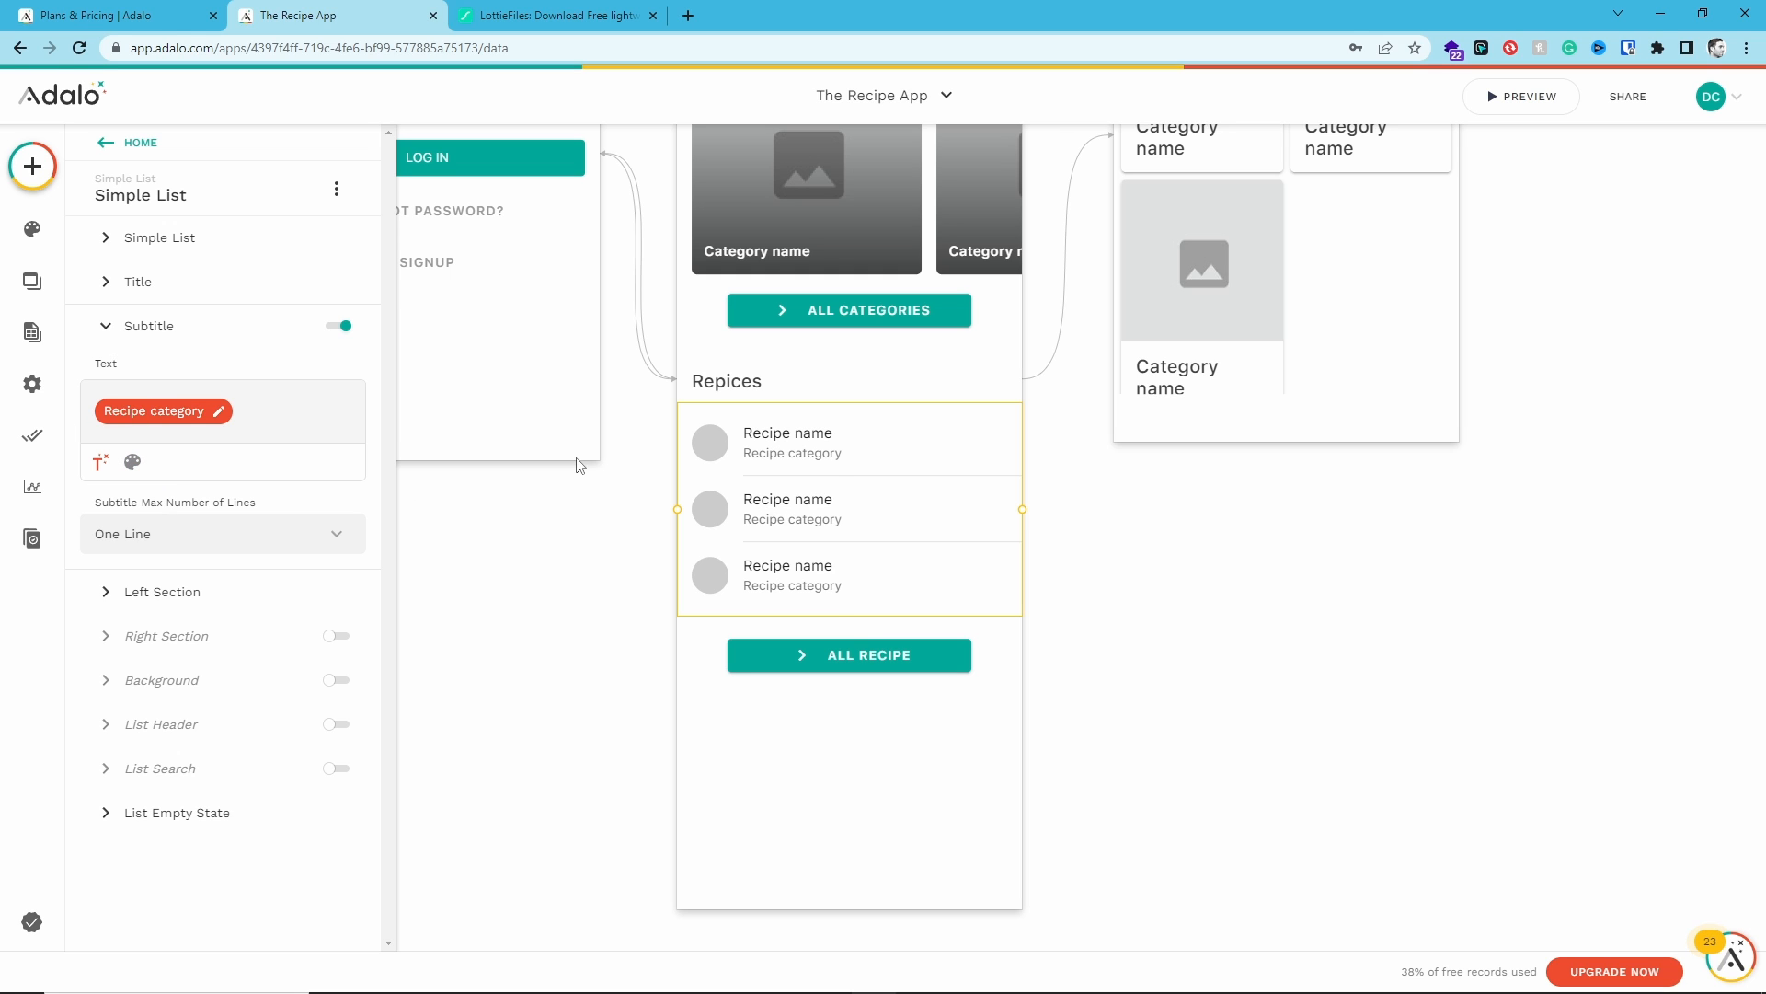
- Set the list item's left section type to Image
{"action": "left_click", "coordinate": [103, 282]}
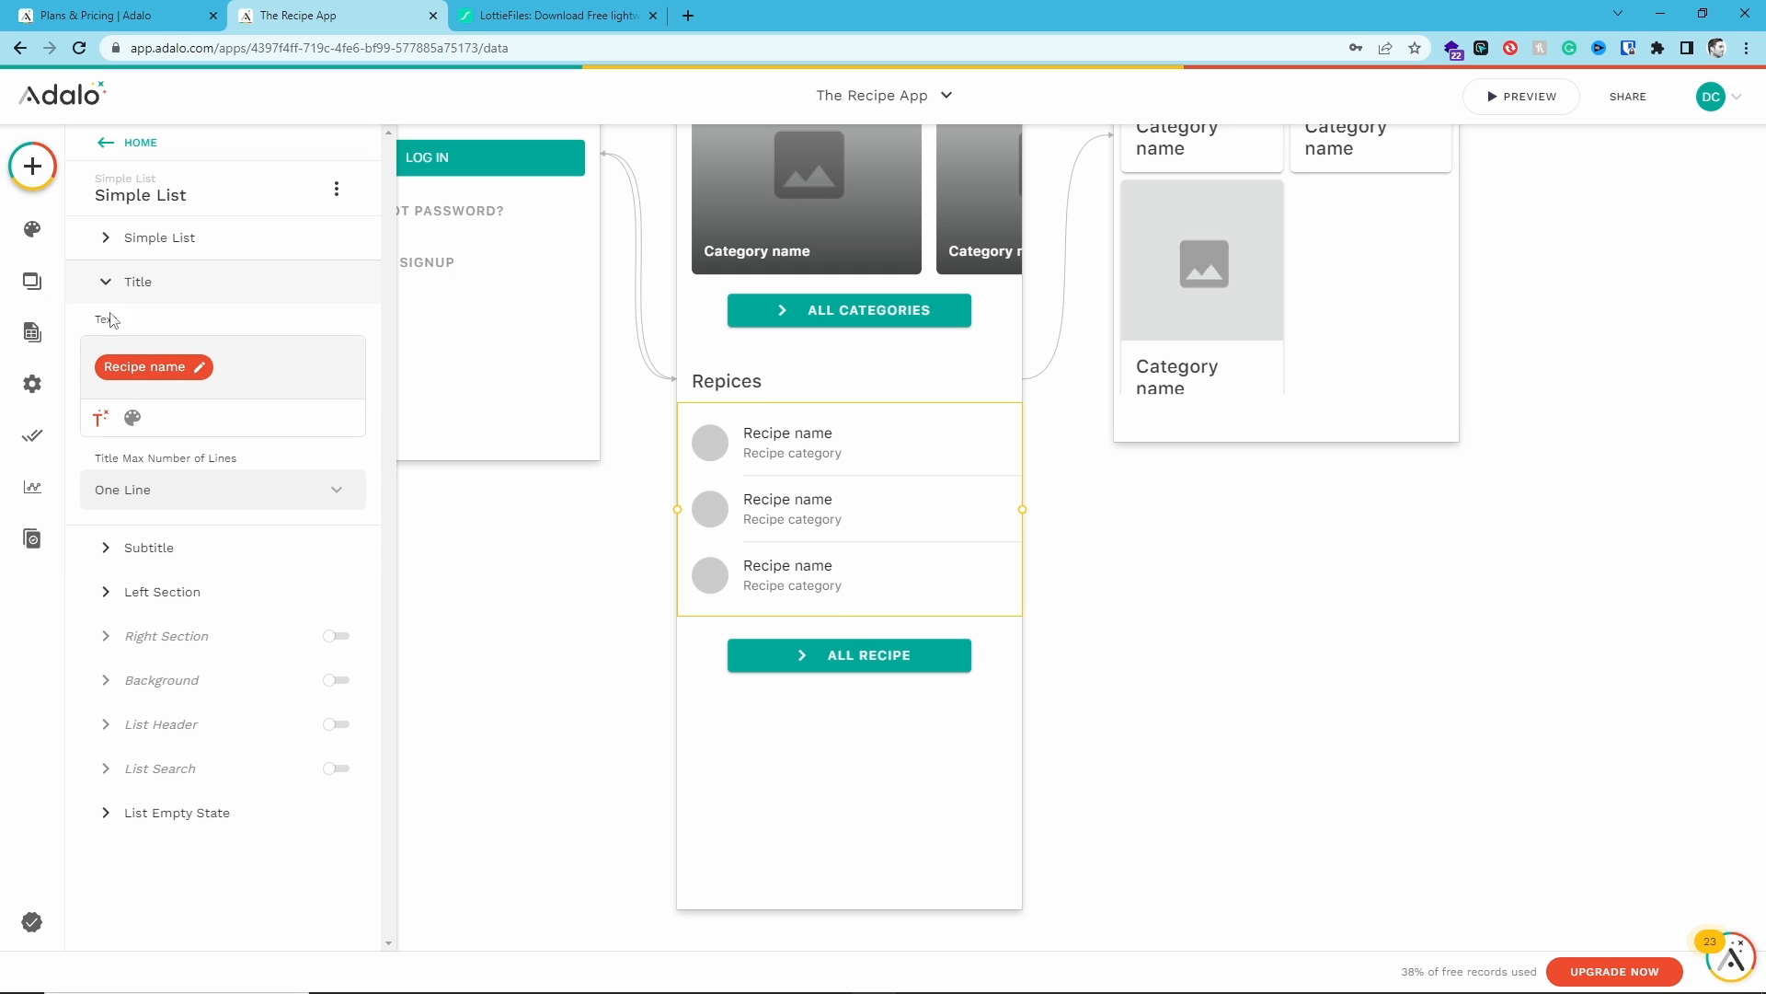
{"action": "left_click", "coordinate": [118, 597]}
{"action": "left_click", "coordinate": [152, 438]}
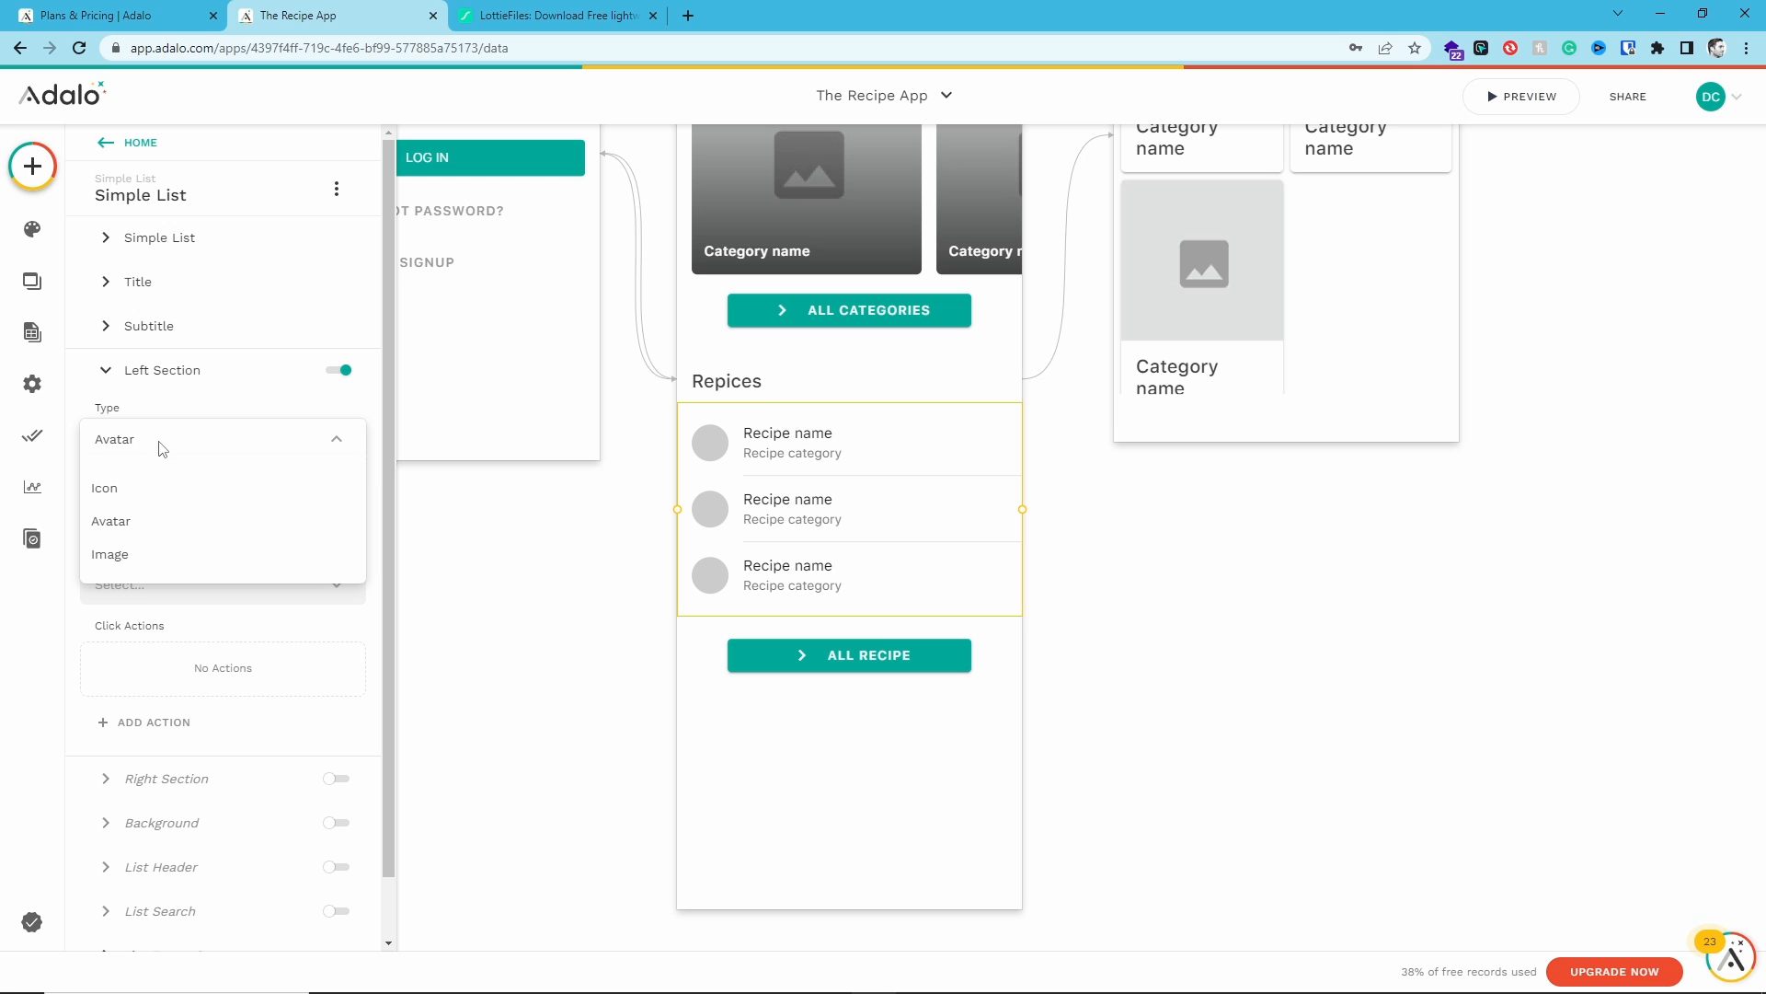
{"action": "left_click", "coordinate": [130, 552]}
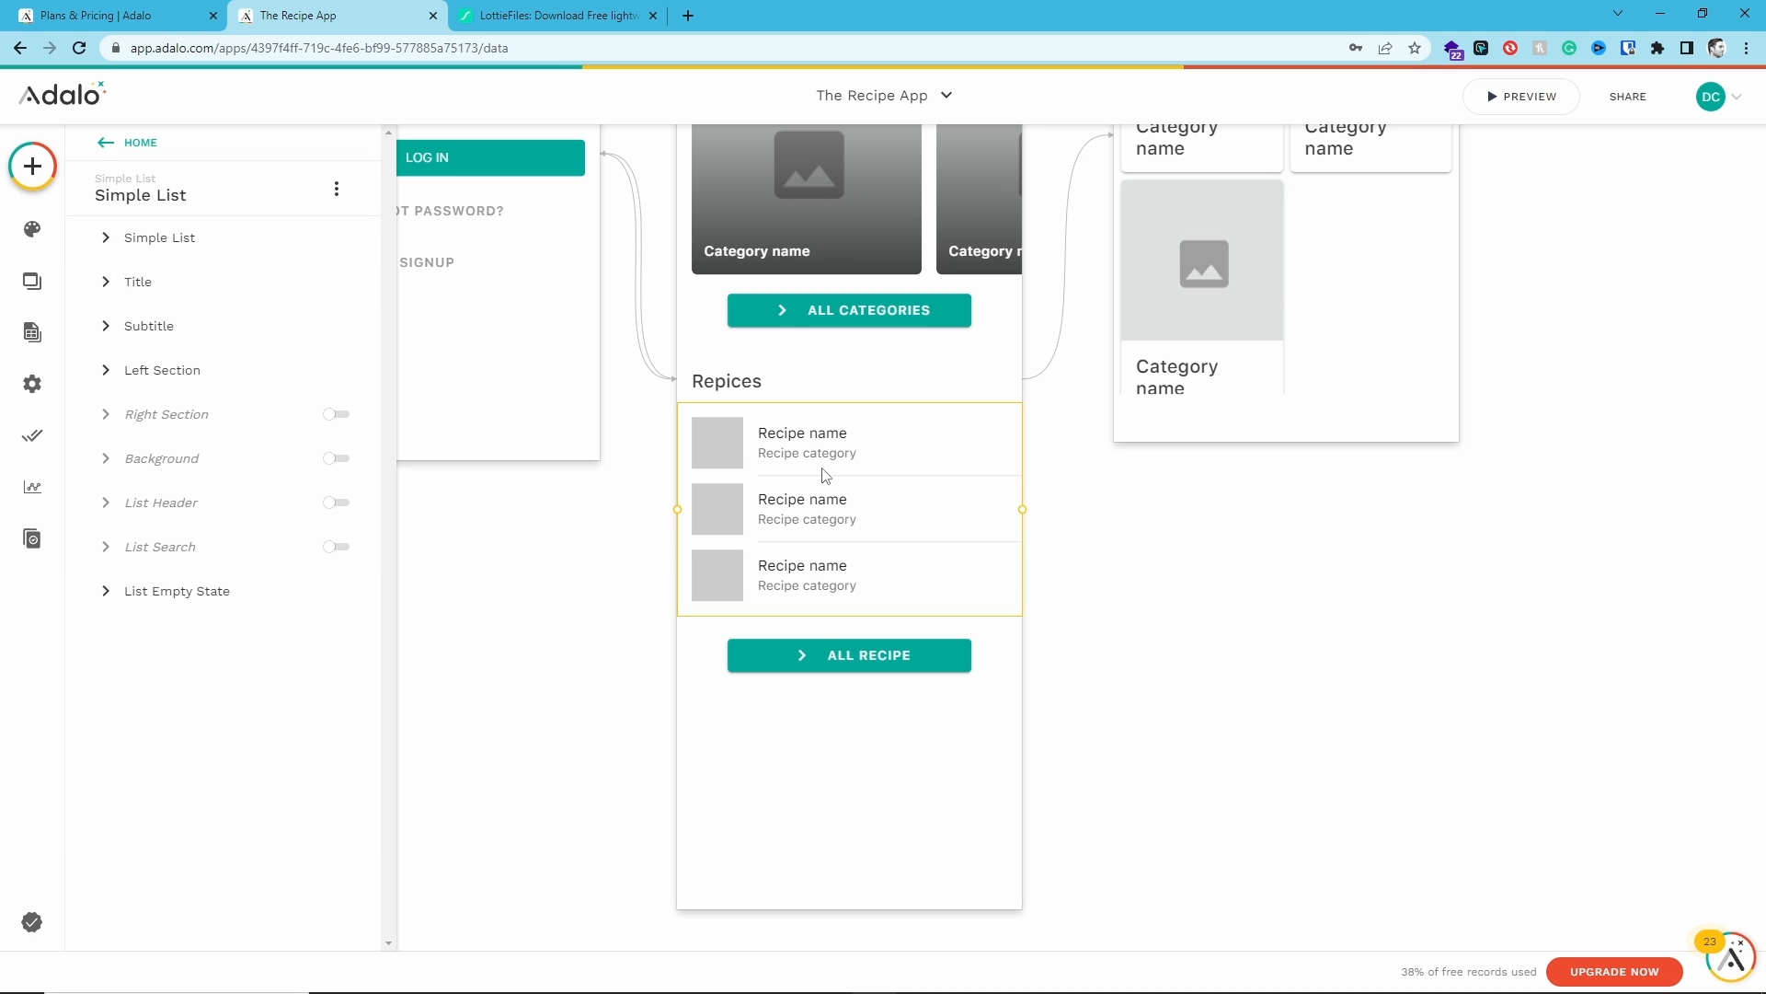
- Preview the app's Home screen and close the preview
{"action": "scroll", "coordinate": [865, 736], "scroll_direction": "up", "scroll_amount": 2}
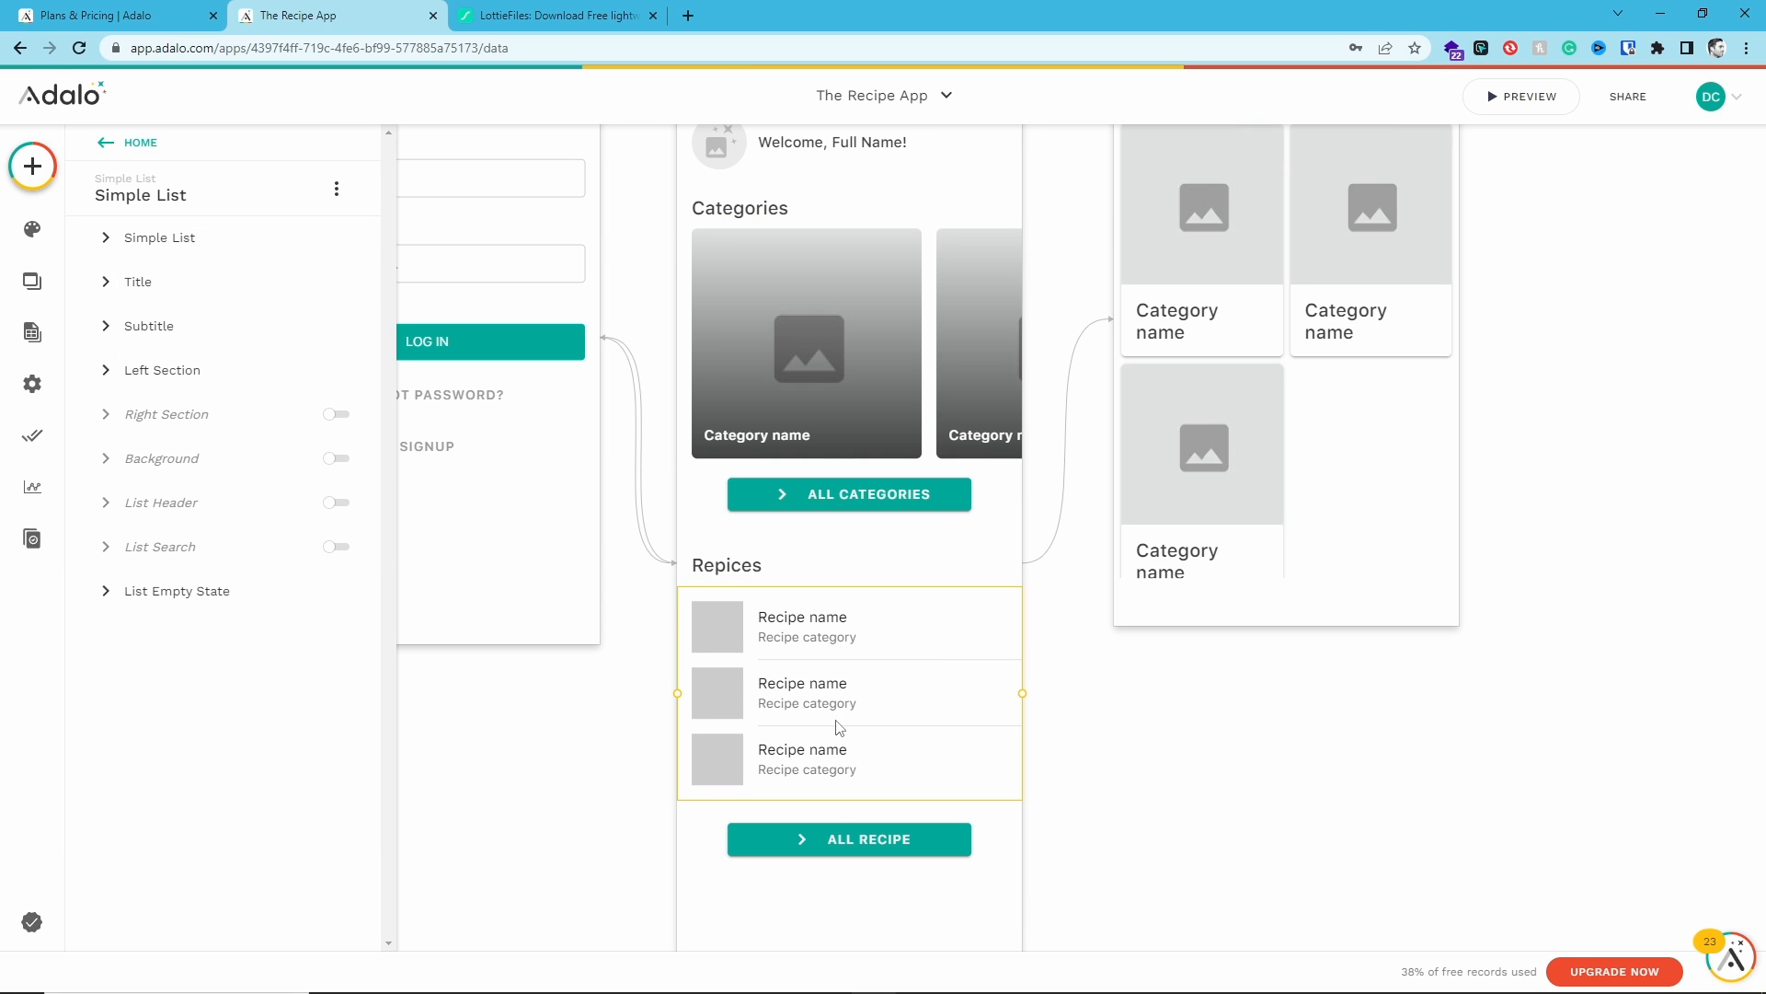
{"action": "left_click", "coordinate": [1522, 95]}
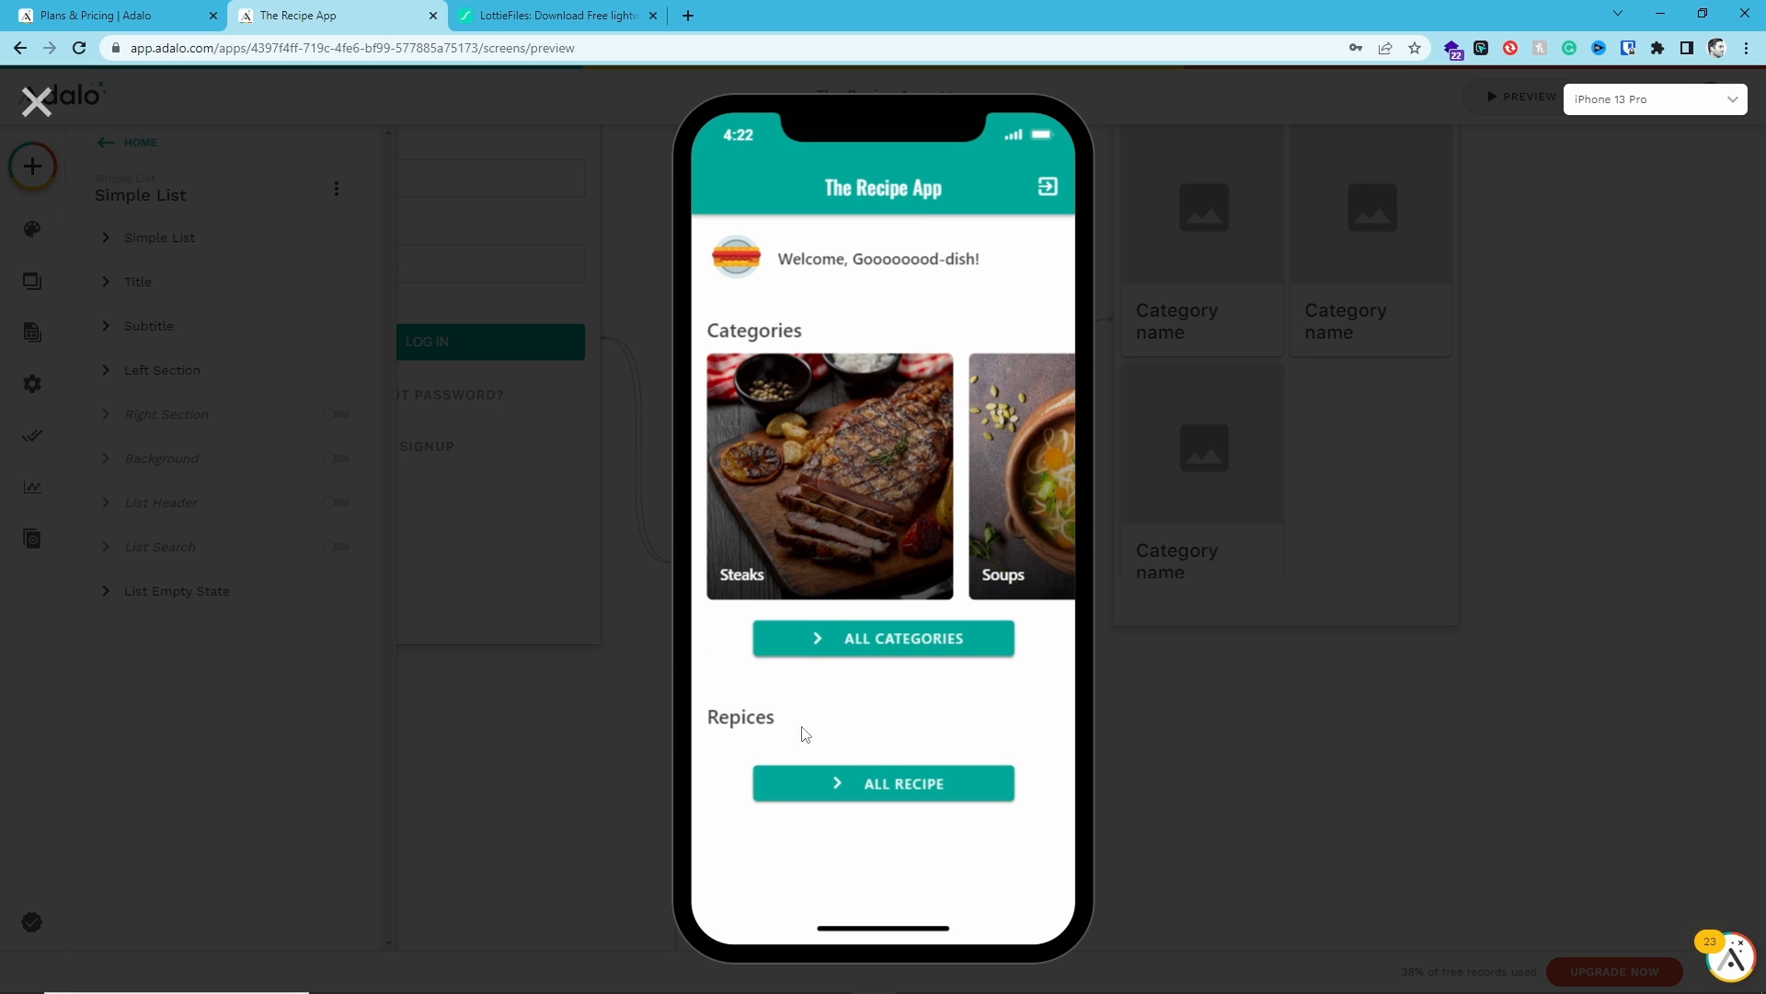
{"action": "left_click", "coordinate": [34, 107]}
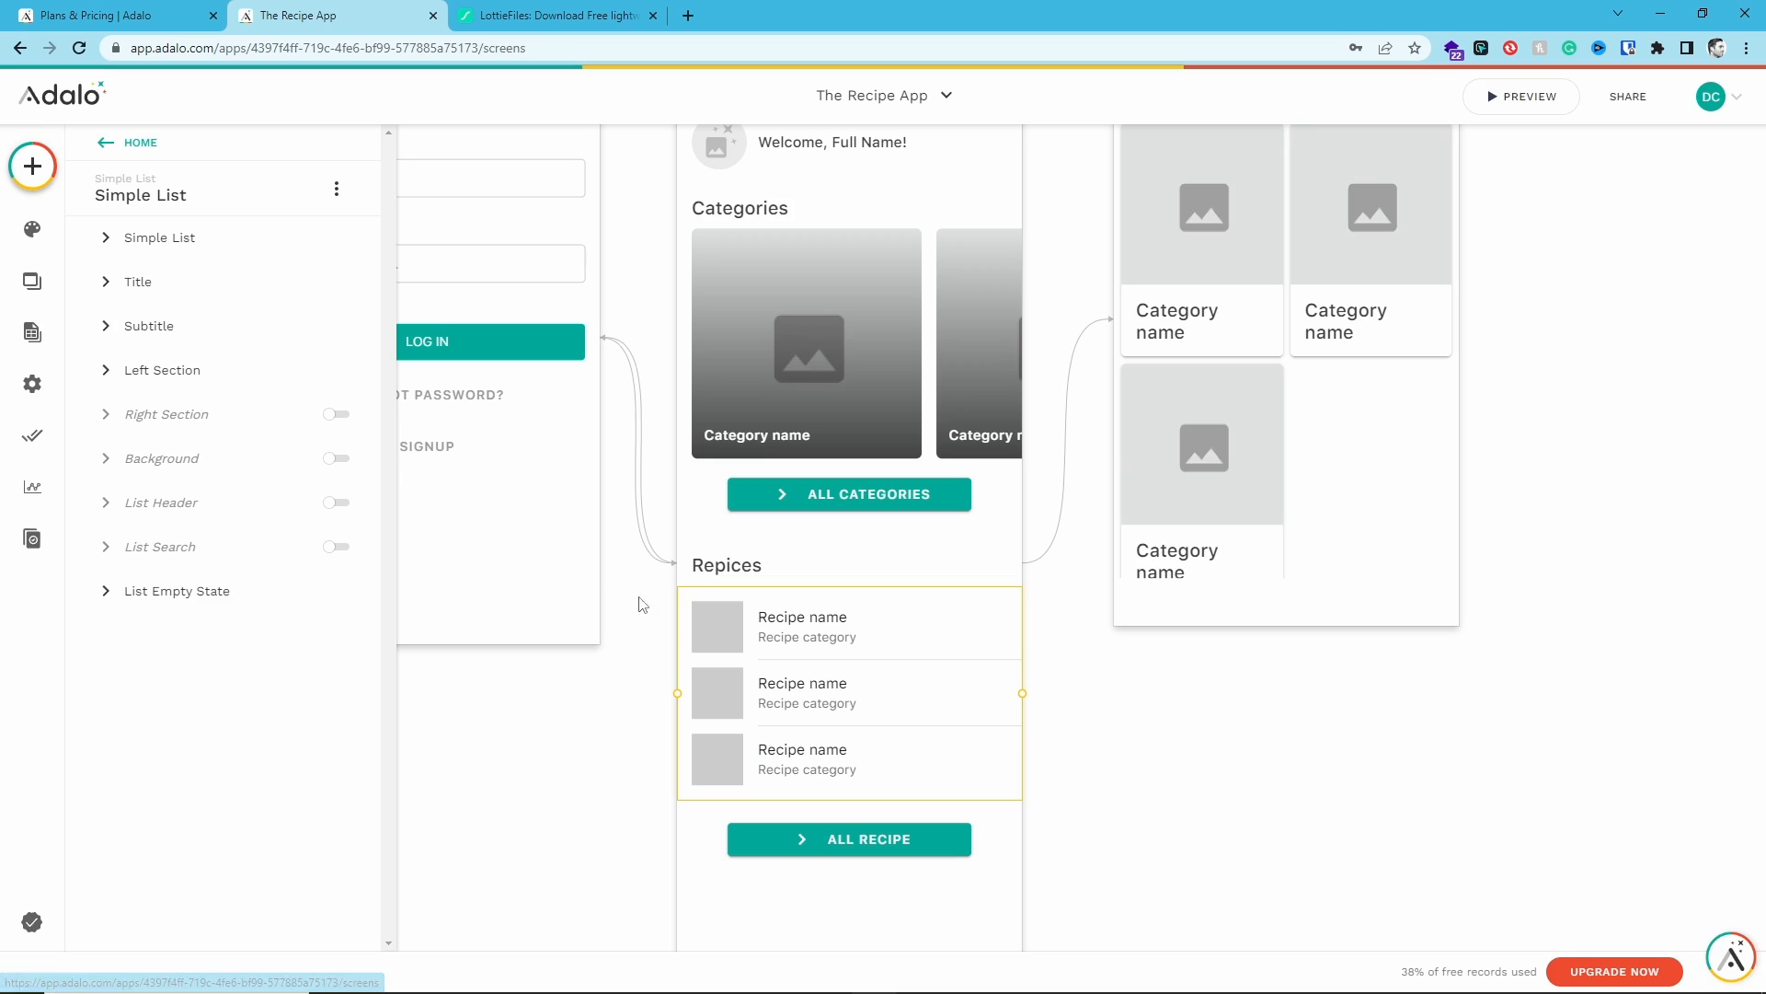
- Add a new record to the Recipes collection and upload the burger photo from the Recipes > Burger folder as its Recipe Image
{"action": "left_click", "coordinate": [106, 239]}
{"action": "left_click", "coordinate": [32, 333]}
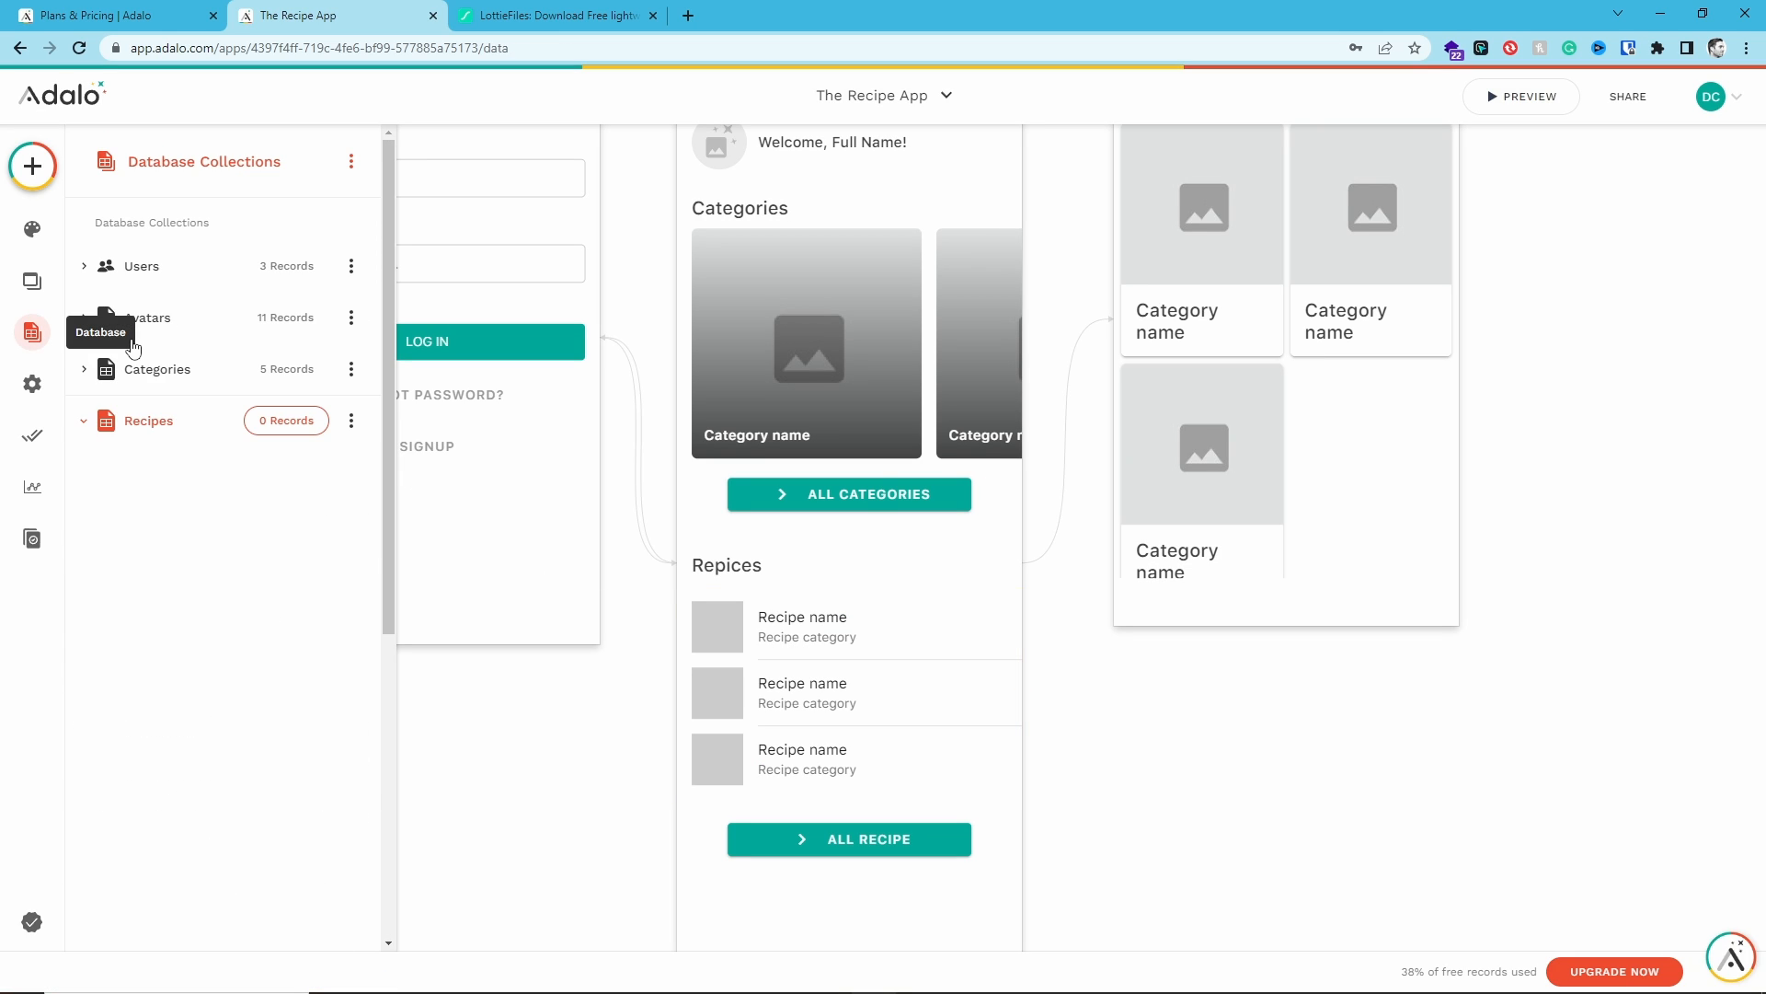
{"action": "left_click", "coordinate": [295, 427]}
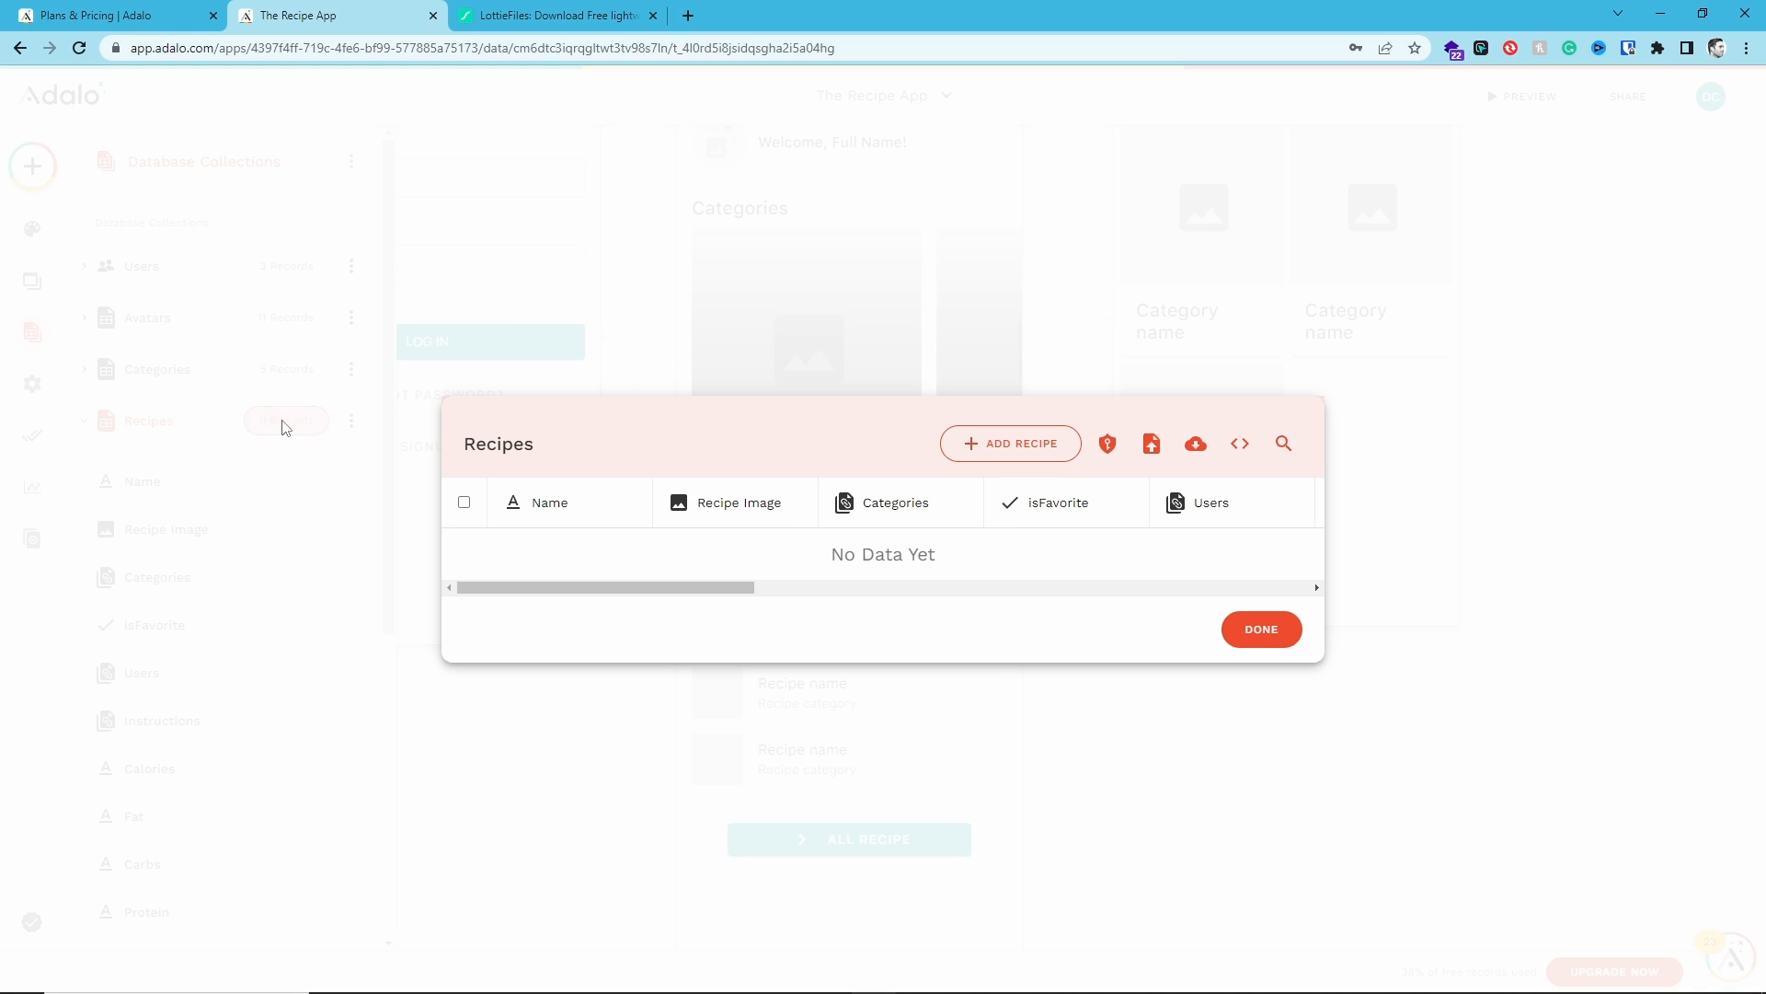
{"action": "left_click", "coordinate": [1009, 460]}
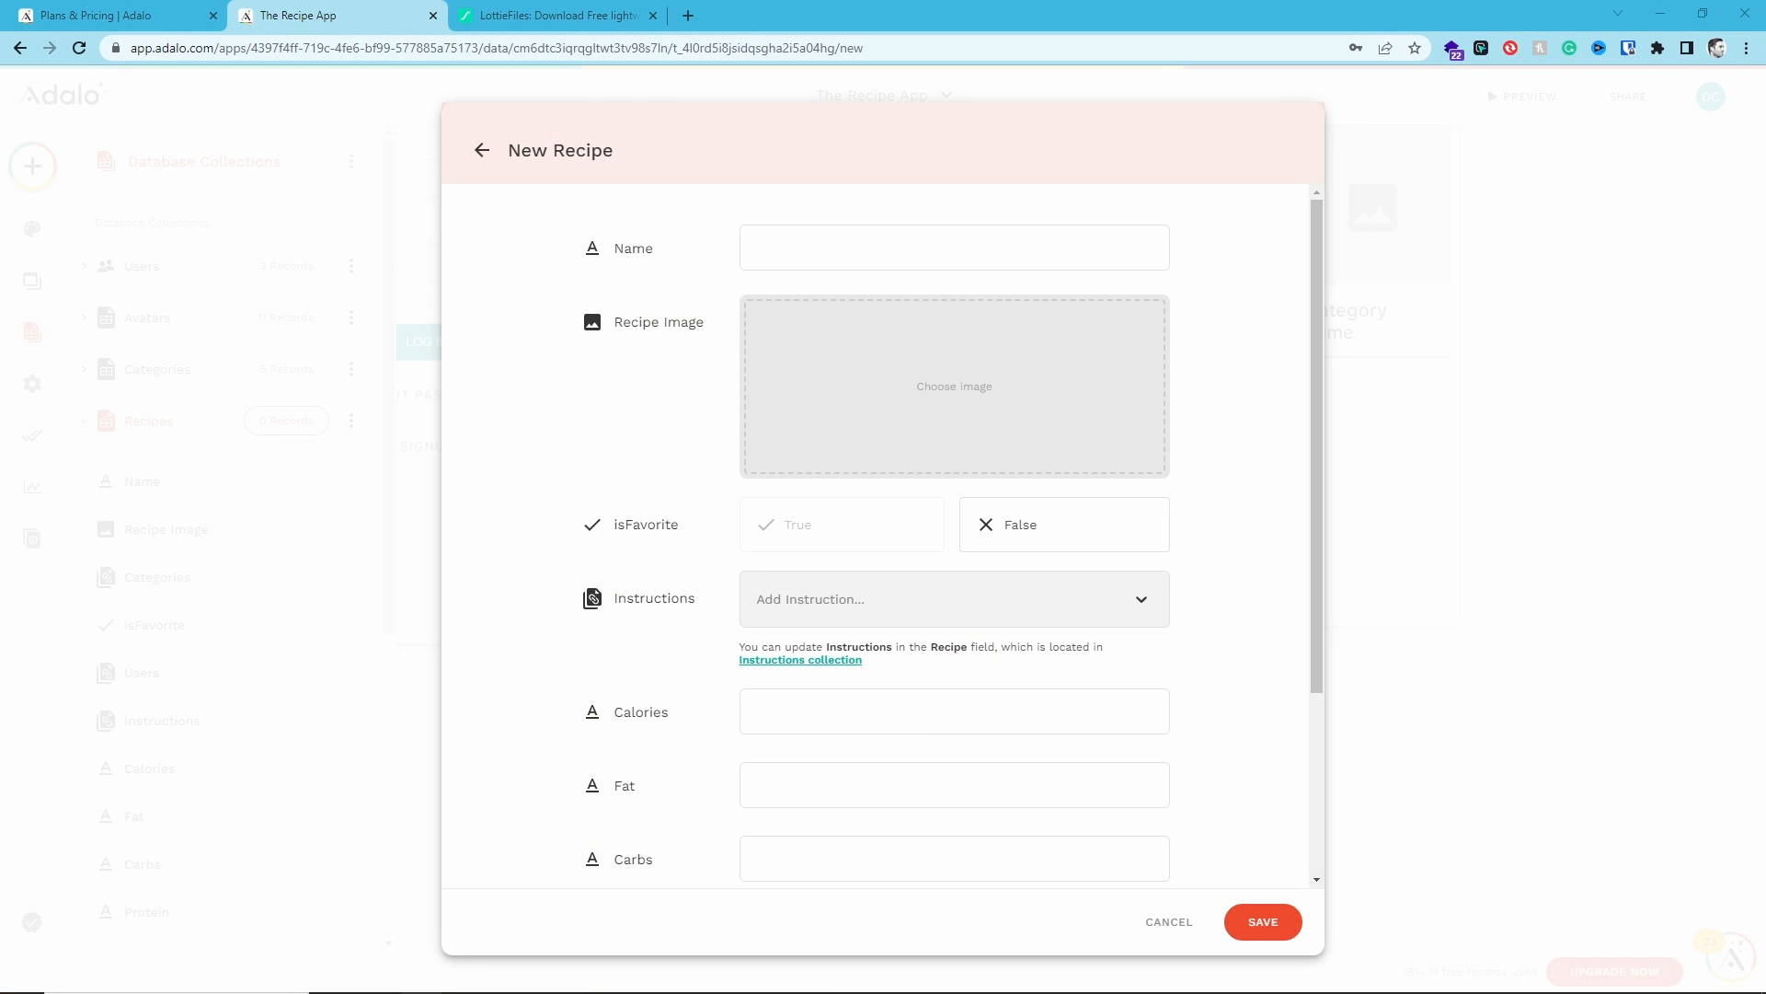
{"action": "left_click_drag", "start_coordinate": [1765, 241], "coordinate": [966, 241]}
{"action": "left_click", "coordinate": [1003, 375]}
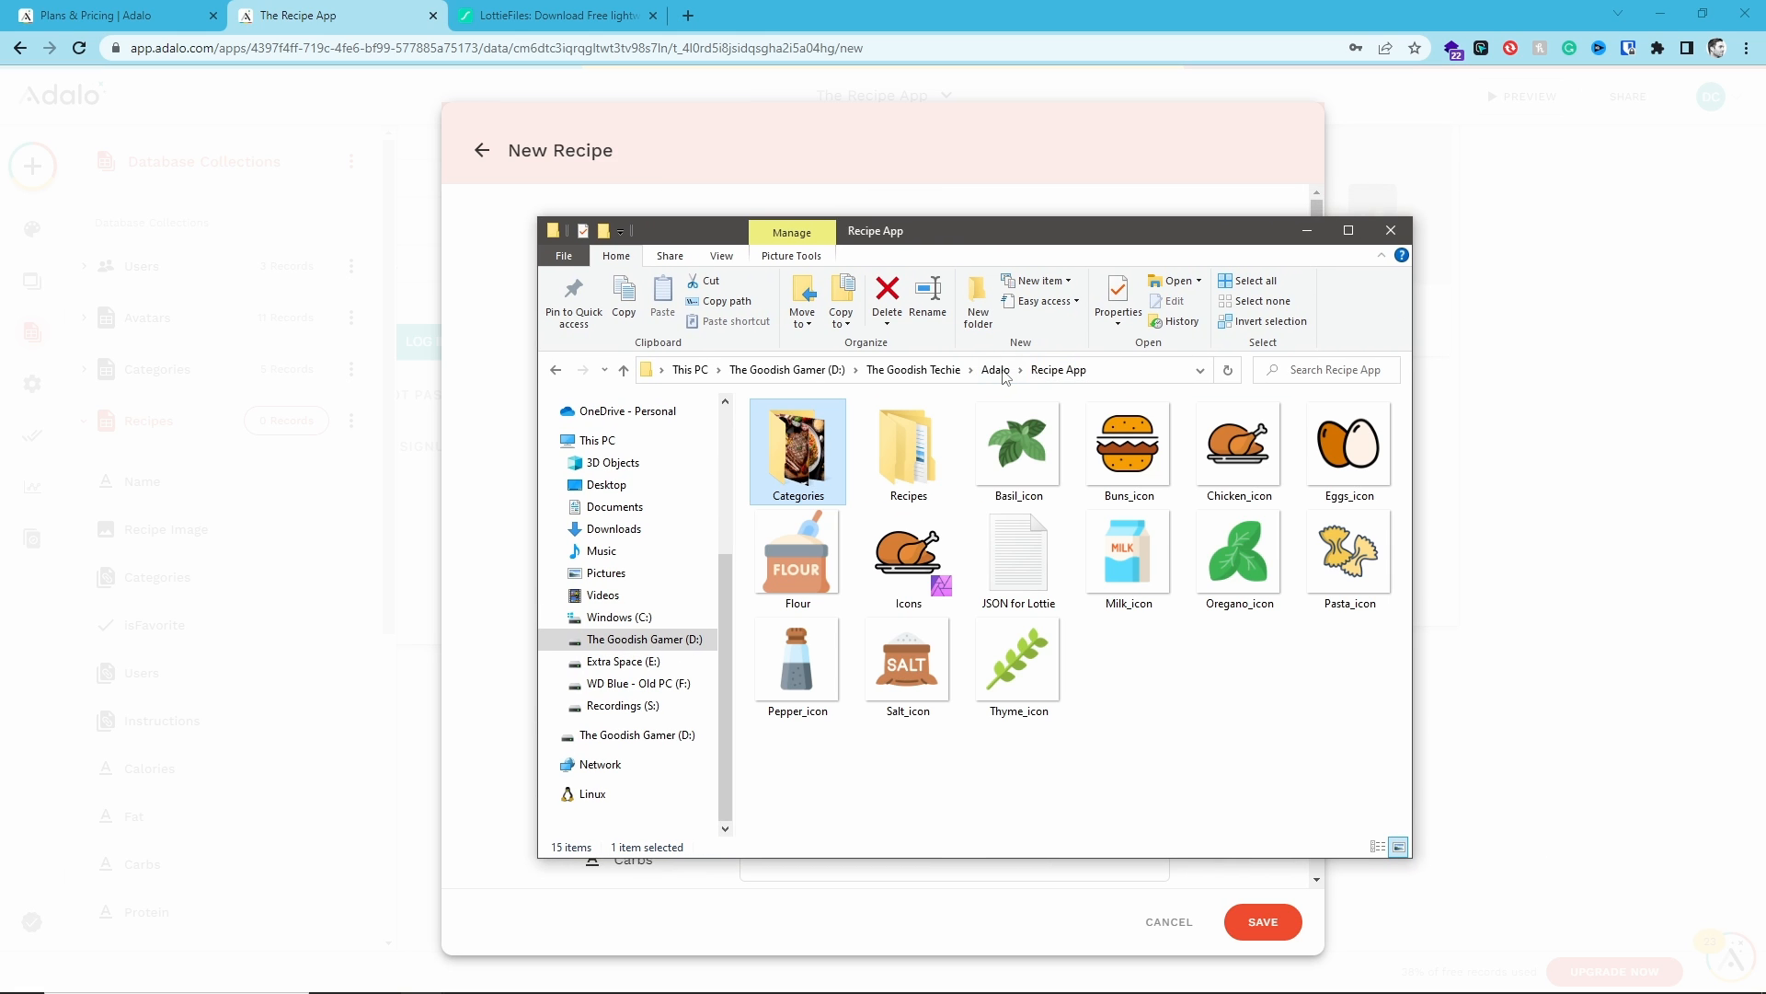
{"action": "double_click", "coordinate": [909, 453]}
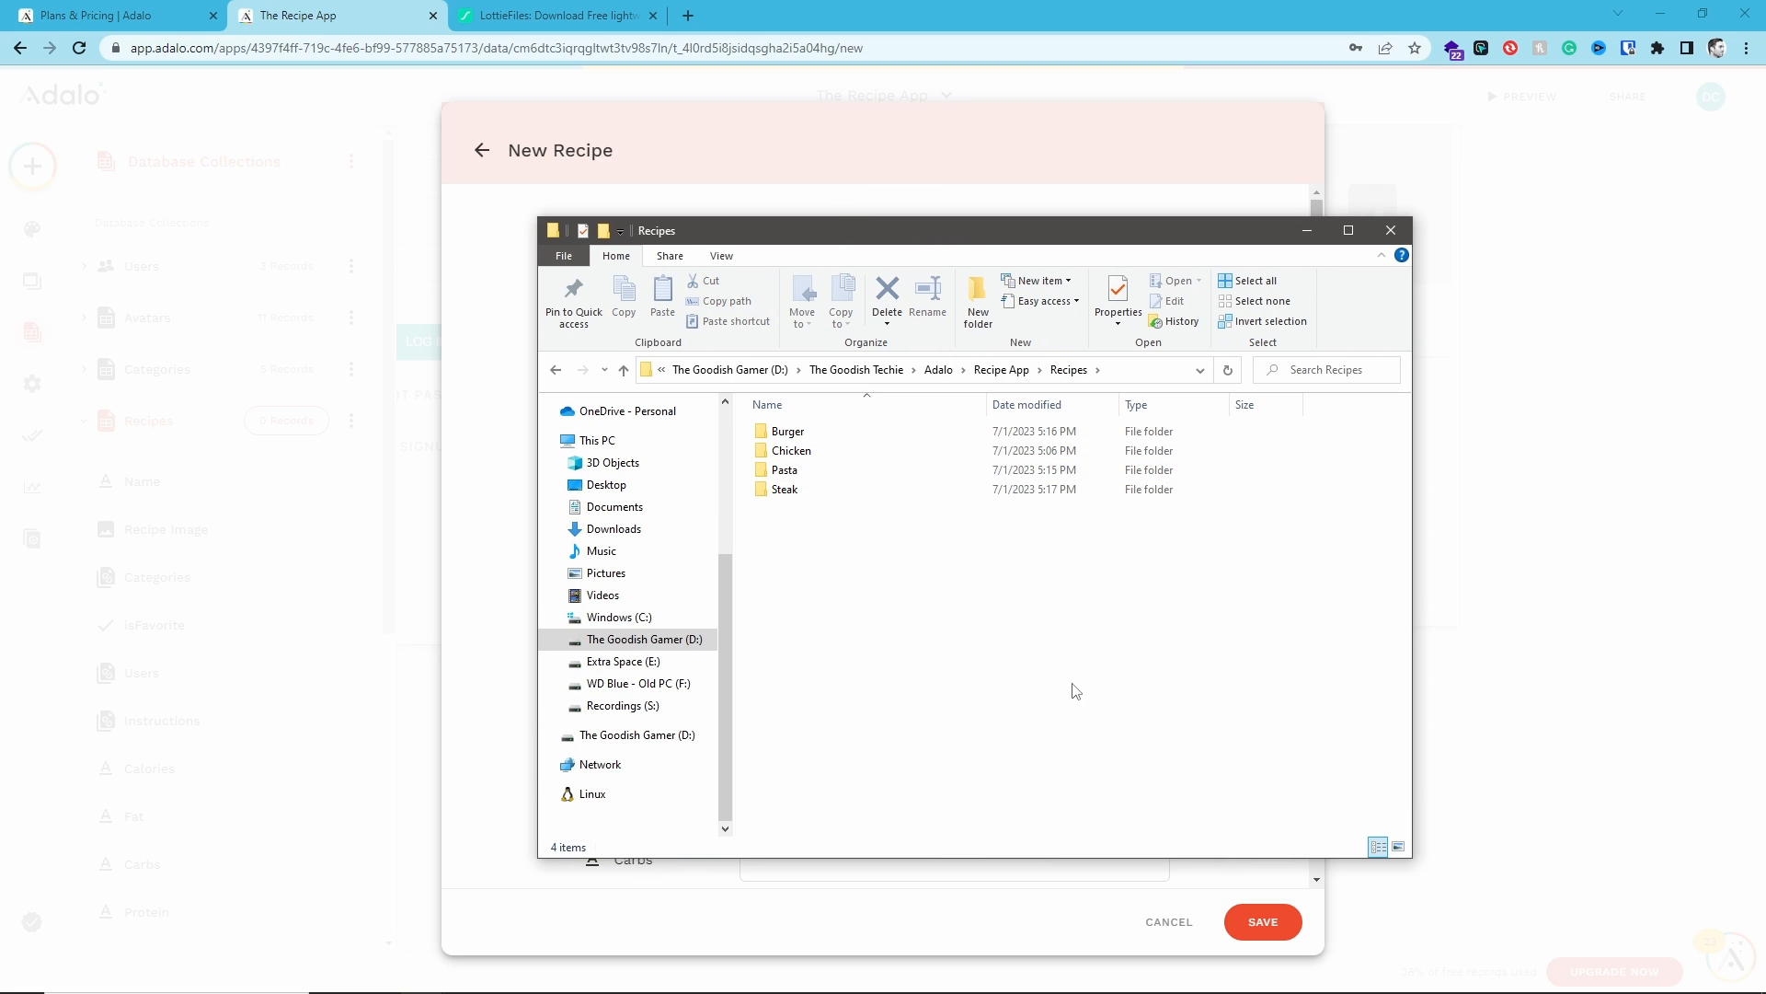
{"action": "left_click_drag", "start_coordinate": [881, 237], "coordinate": [975, 301]}
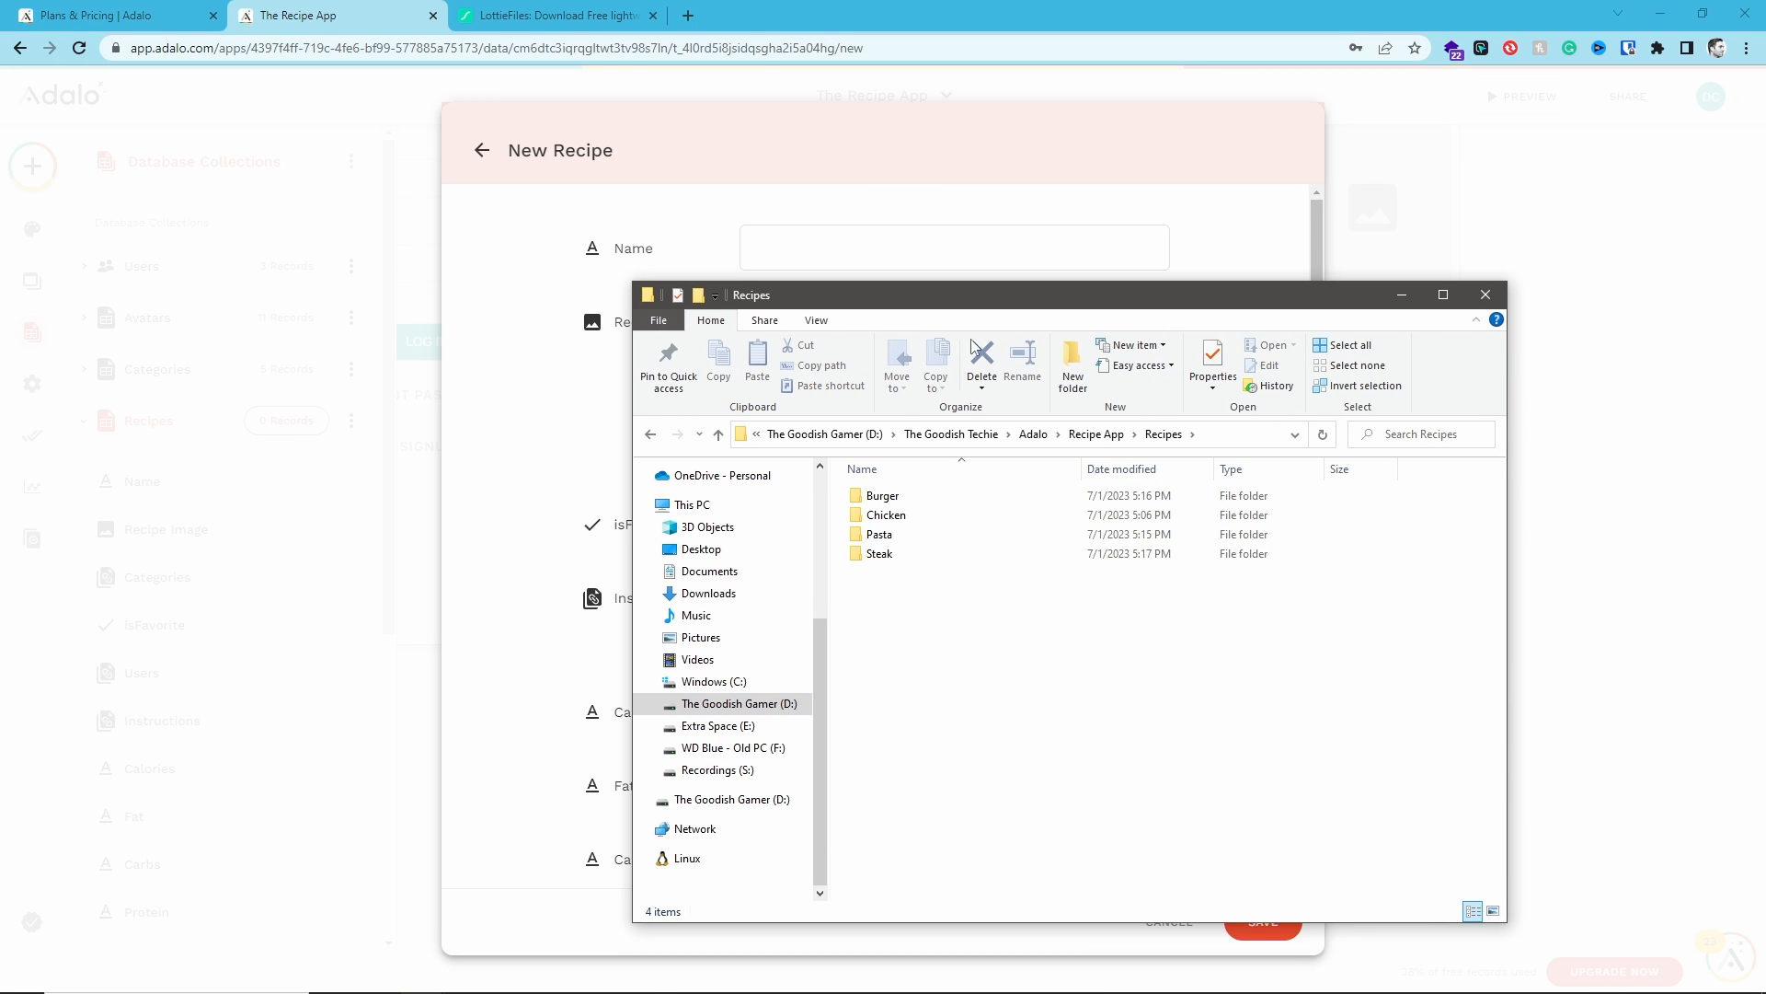
{"action": "left_click", "coordinate": [944, 502]}
{"action": "double_click", "coordinate": [948, 506]}
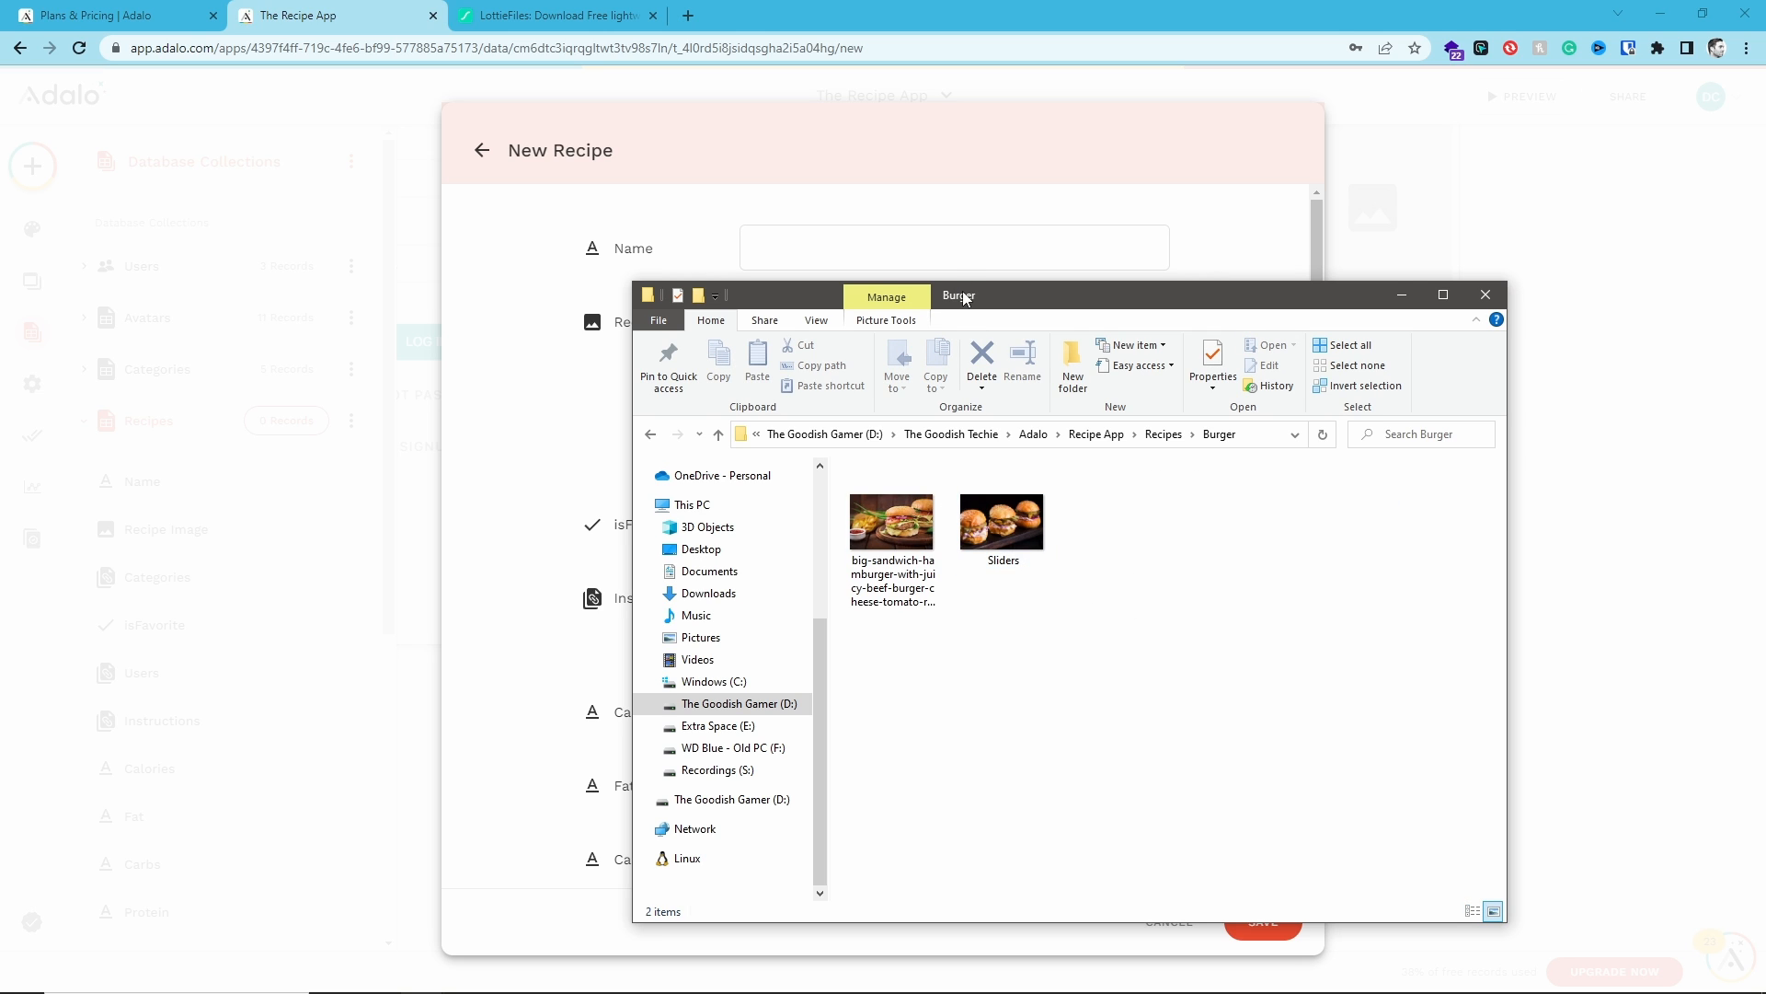
{"action": "left_click_drag", "start_coordinate": [965, 299], "coordinate": [1765, 236]}
{"action": "left_click_drag", "start_coordinate": [1765, 404], "coordinate": [1099, 410]}
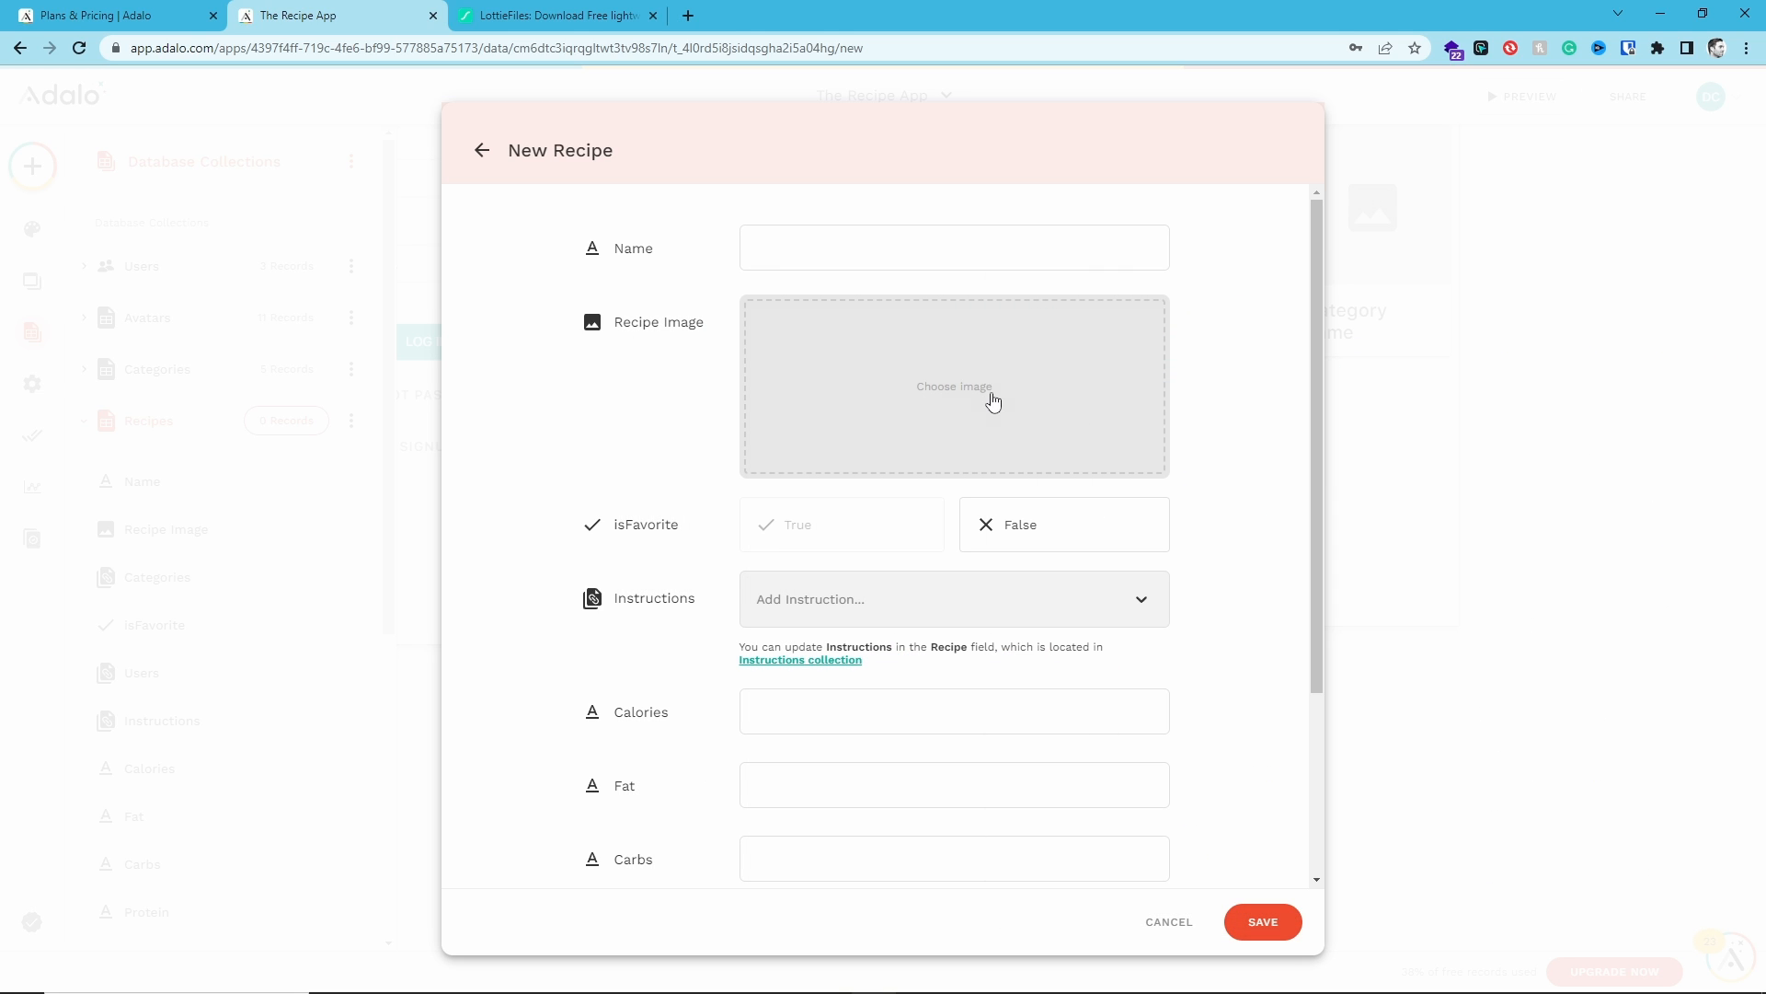
{"action": "left_click", "coordinate": [885, 257]}
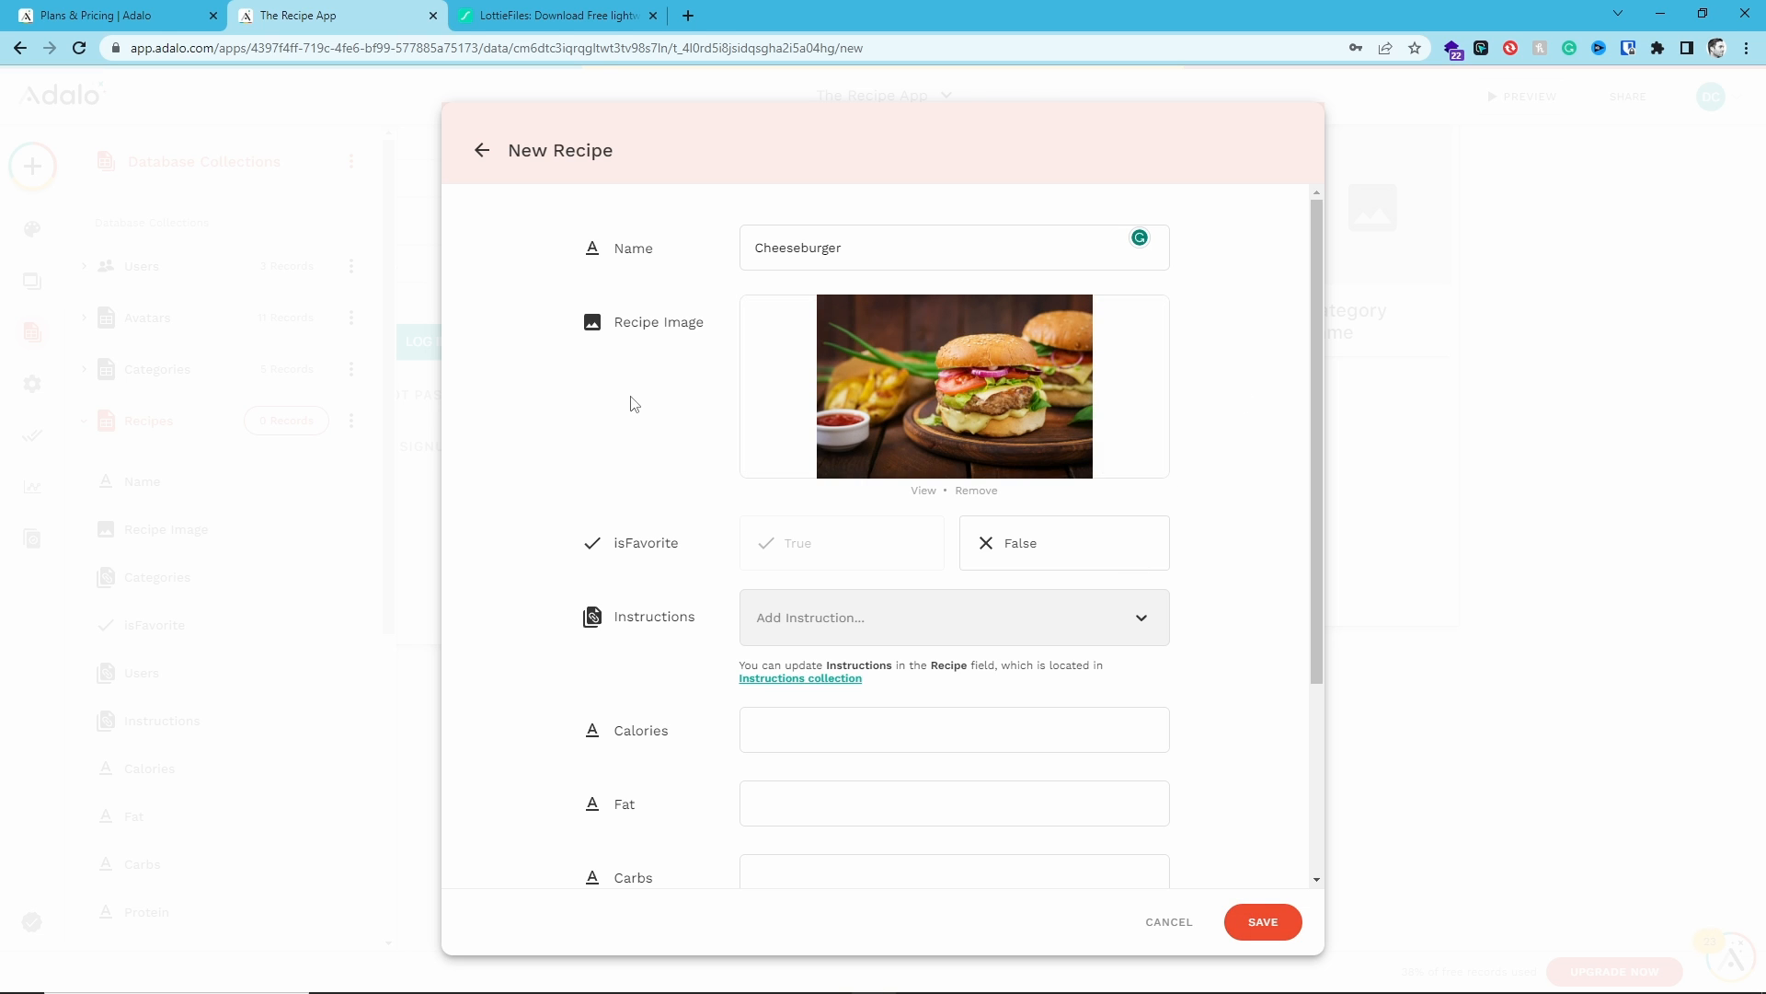
{"action": "scroll", "coordinate": [632, 403], "scroll_direction": "down", "scroll_amount": 2}
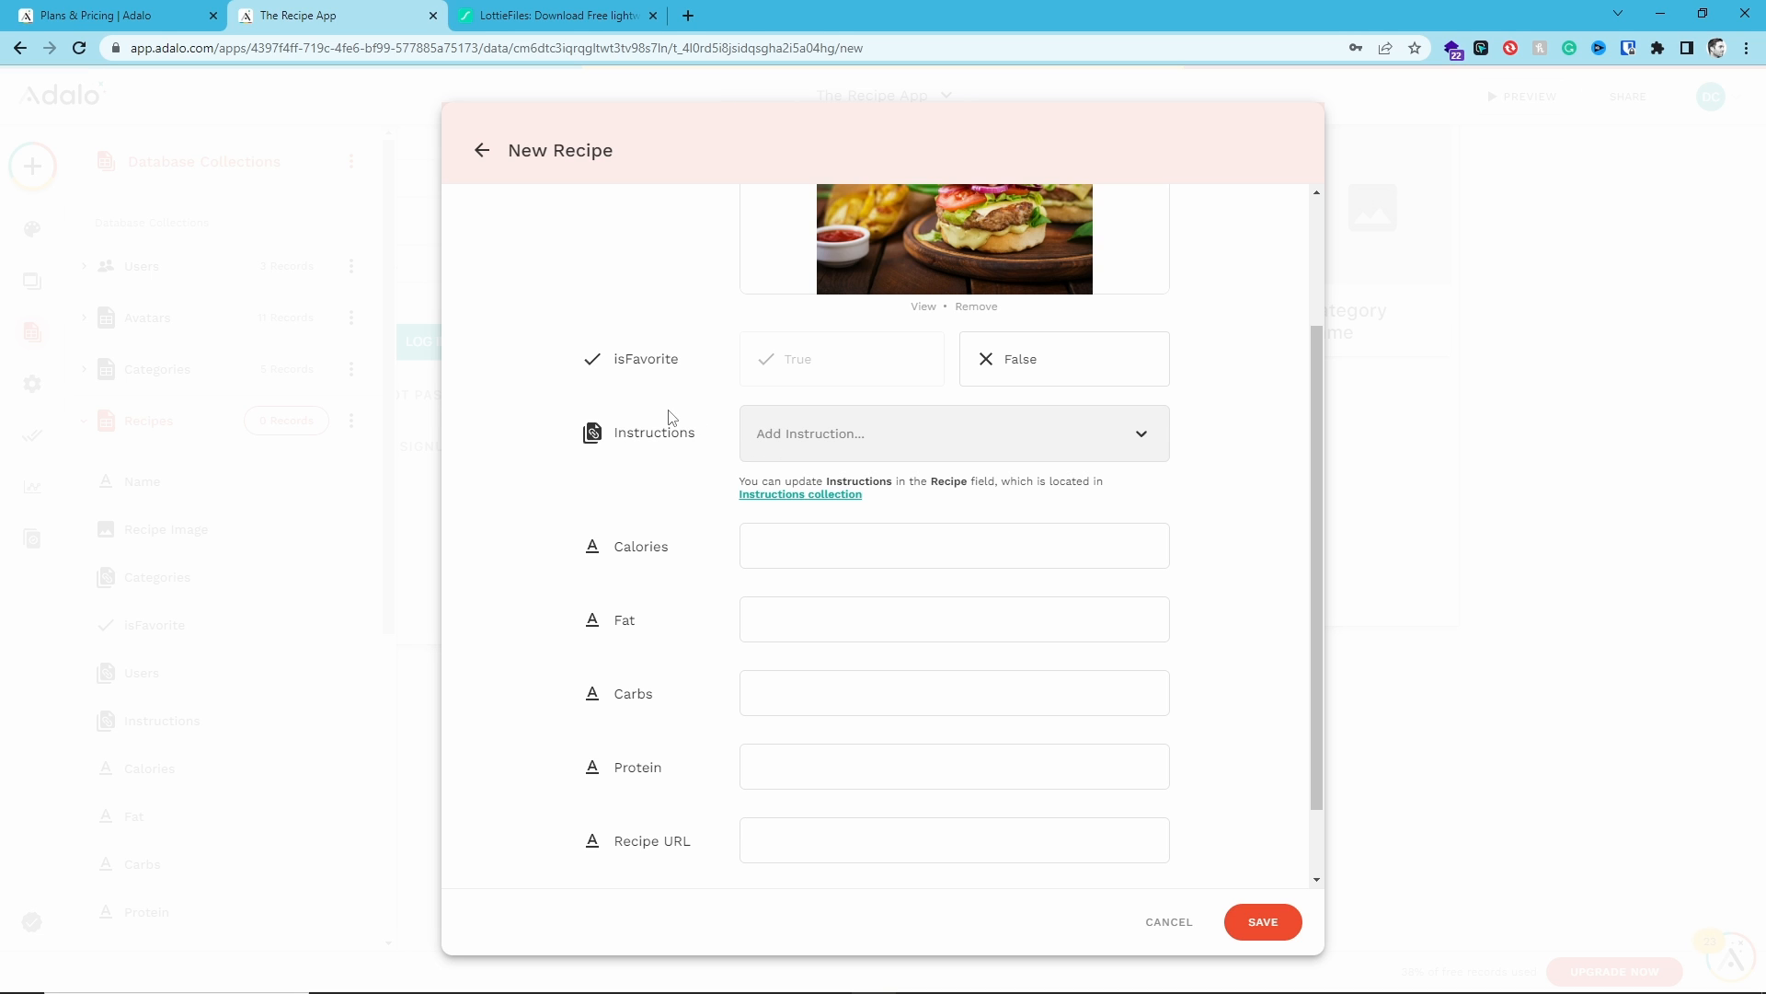
{"action": "scroll", "coordinate": [668, 418], "scroll_direction": "down", "scroll_amount": 1}
{"action": "left_click", "coordinate": [797, 460]}
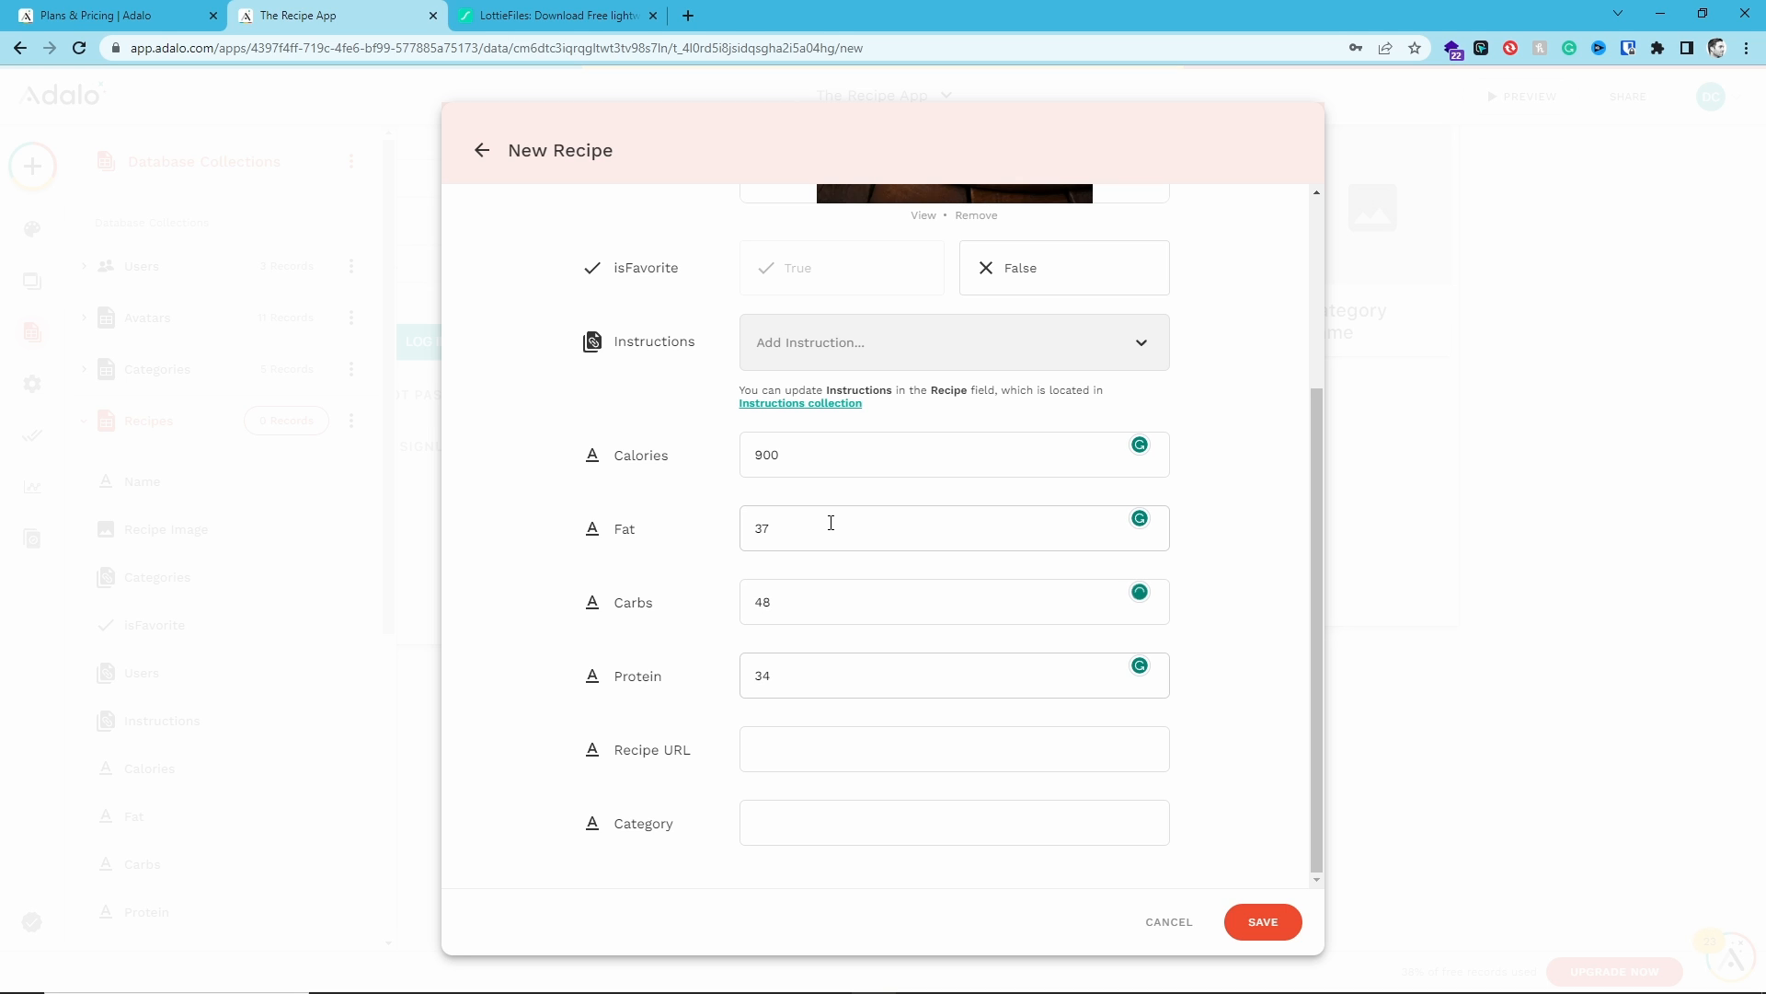
{"action": "left_click", "coordinate": [894, 741]}
{"action": "type", "text": "https://google.com"}
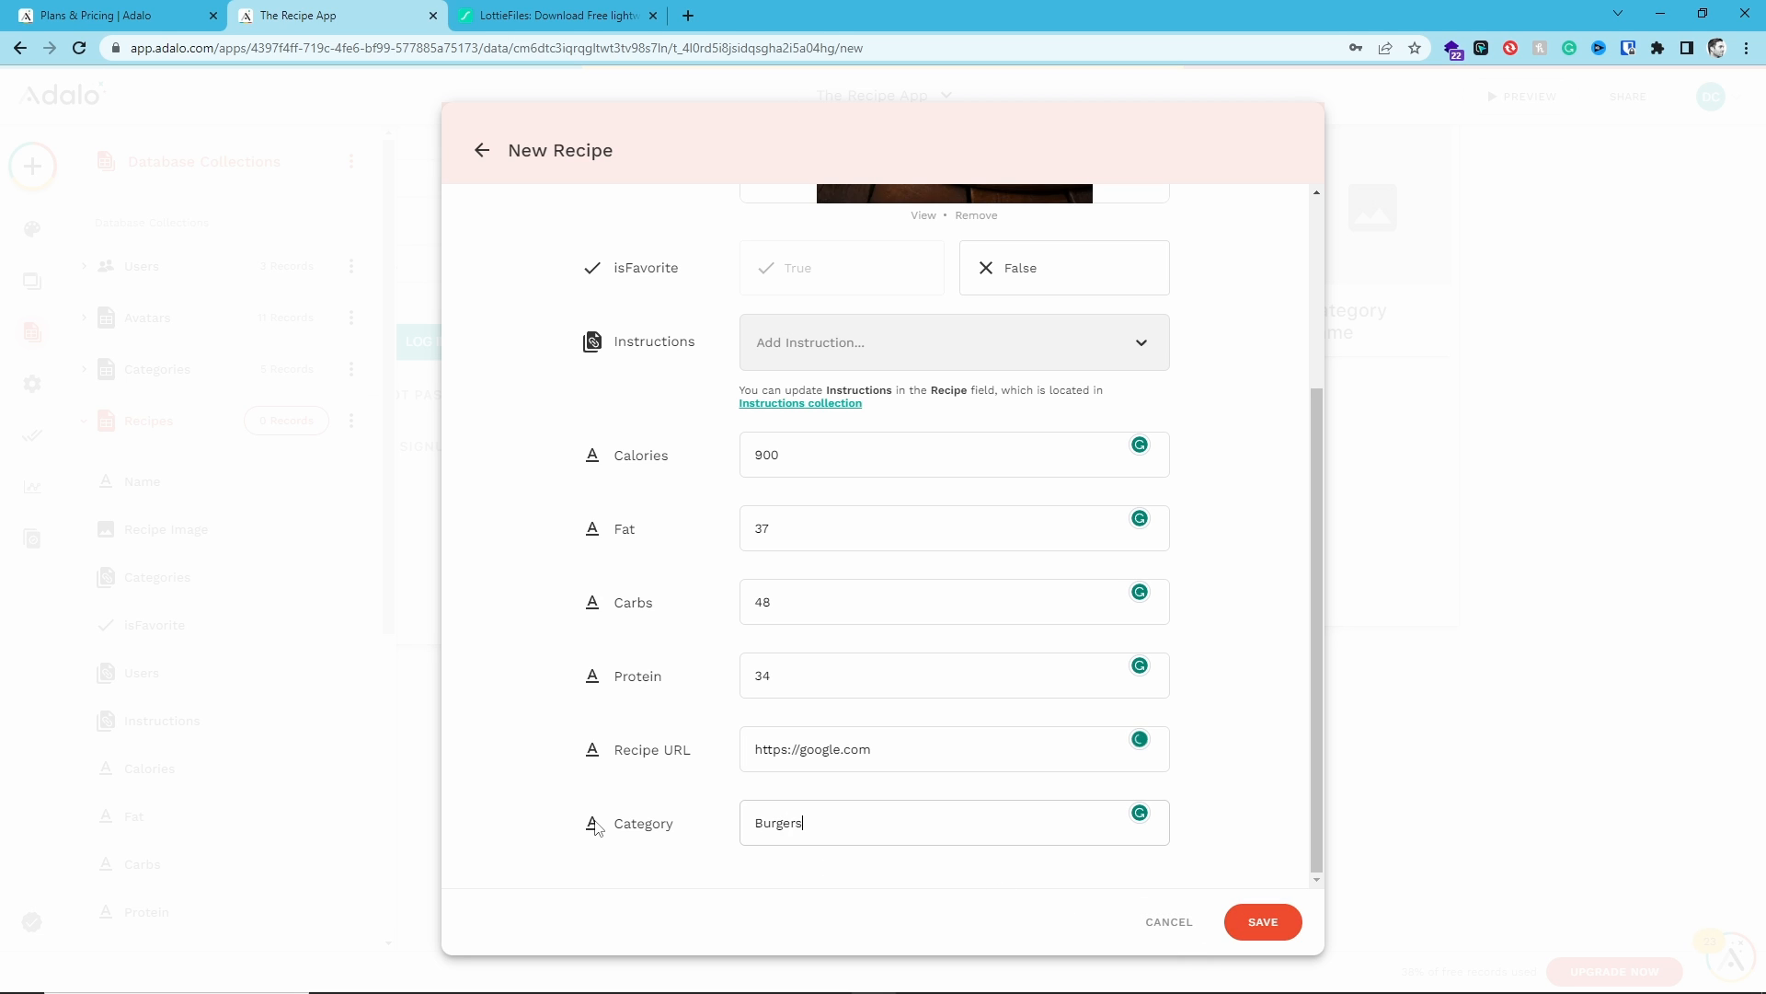
{"action": "double_click", "coordinate": [633, 826]}
{"action": "left_click", "coordinate": [600, 830]}
{"action": "left_click", "coordinate": [1262, 921]}
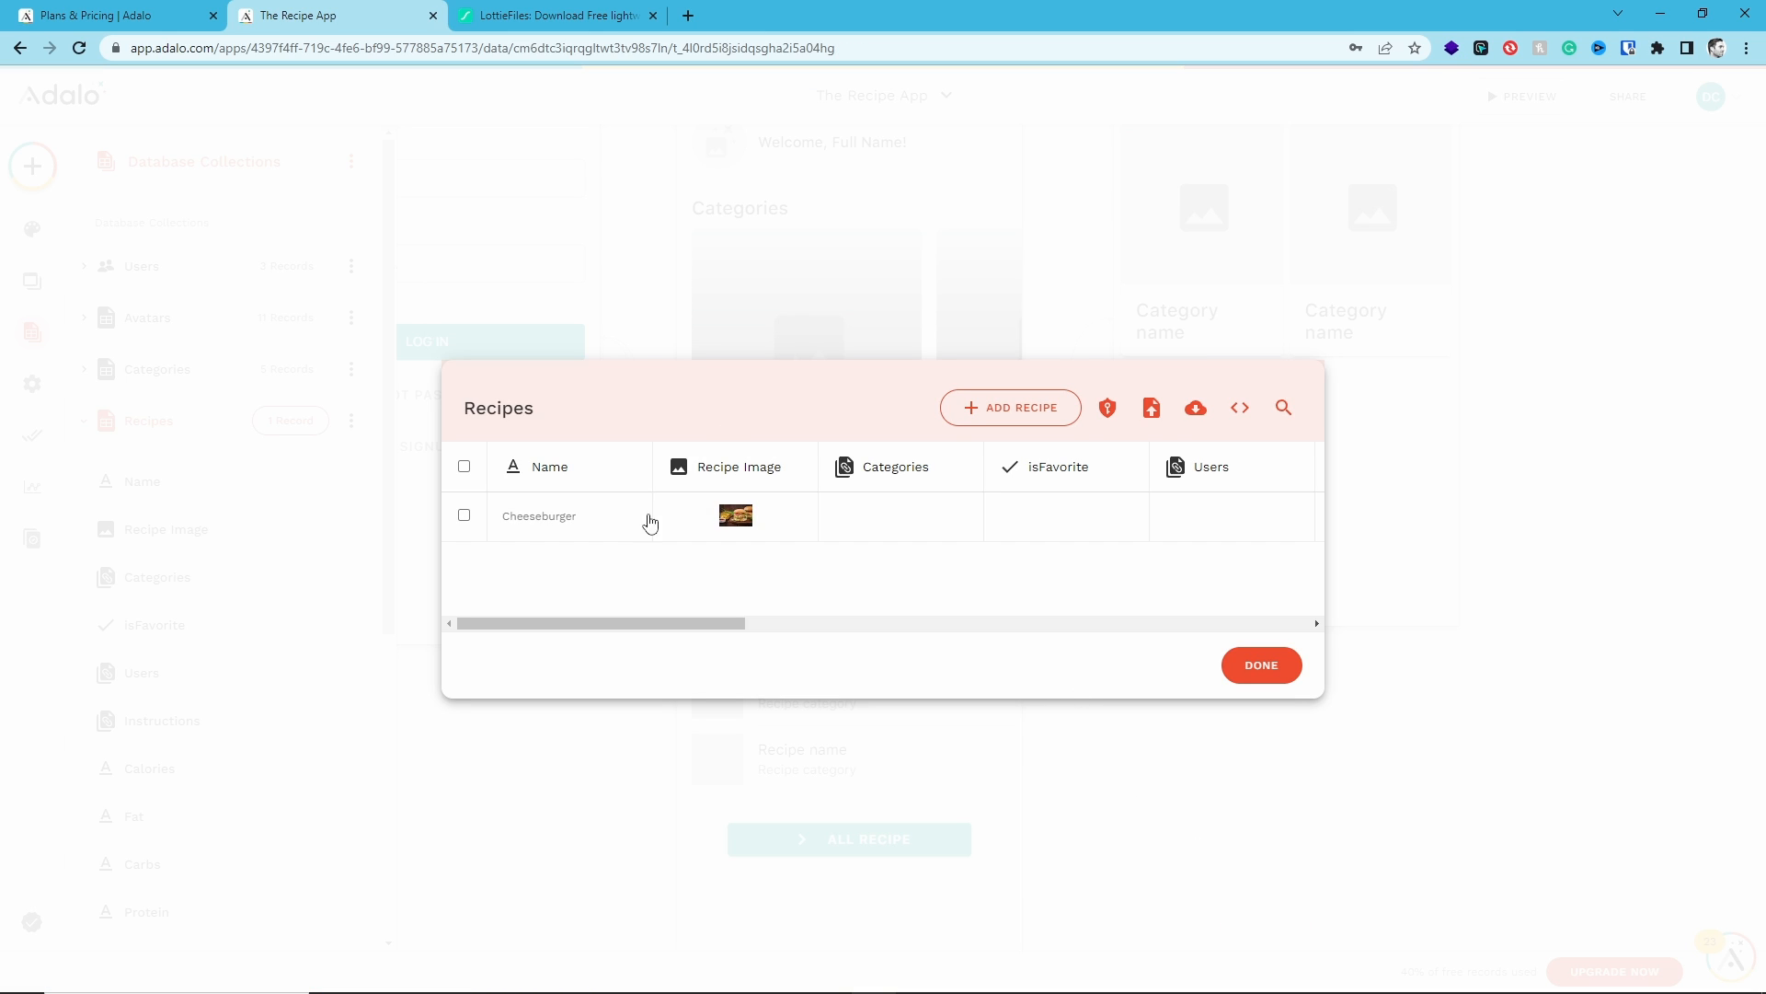
- Close the records window, preview the Home screen's recipe list, and close the preview
{"action": "left_click", "coordinate": [818, 723]}
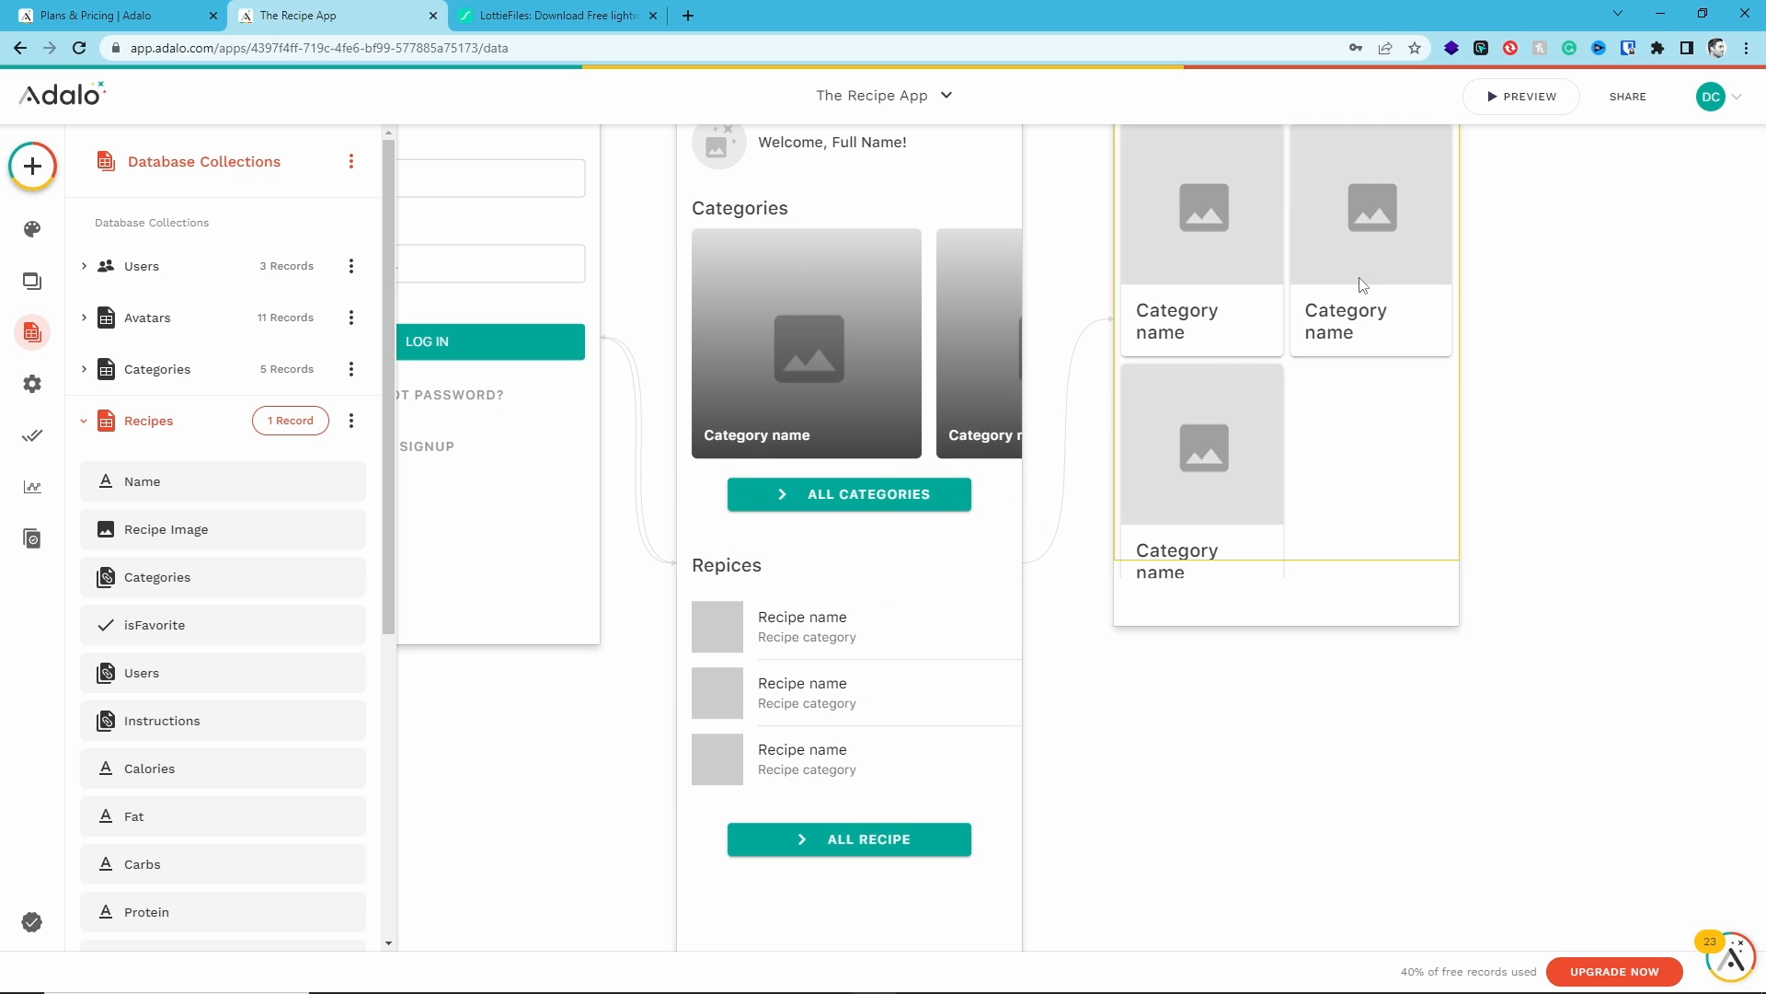
{"action": "left_click", "coordinate": [1525, 96]}
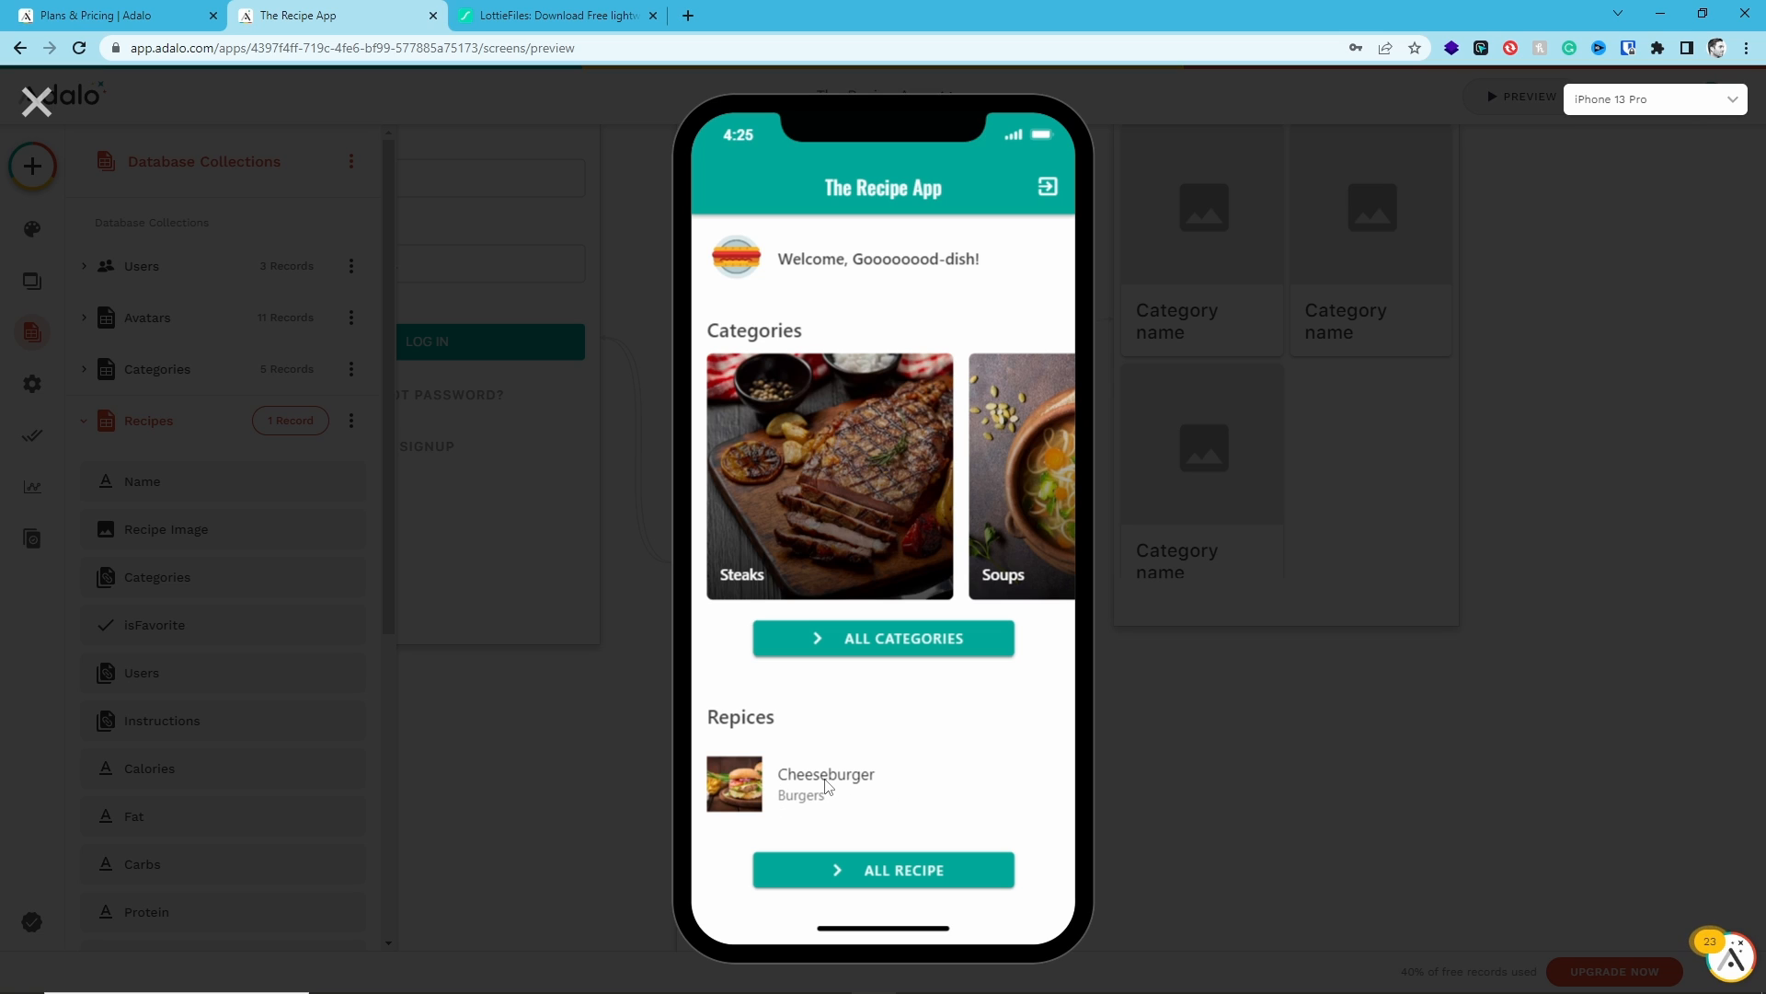
{"action": "left_click", "coordinate": [37, 101]}
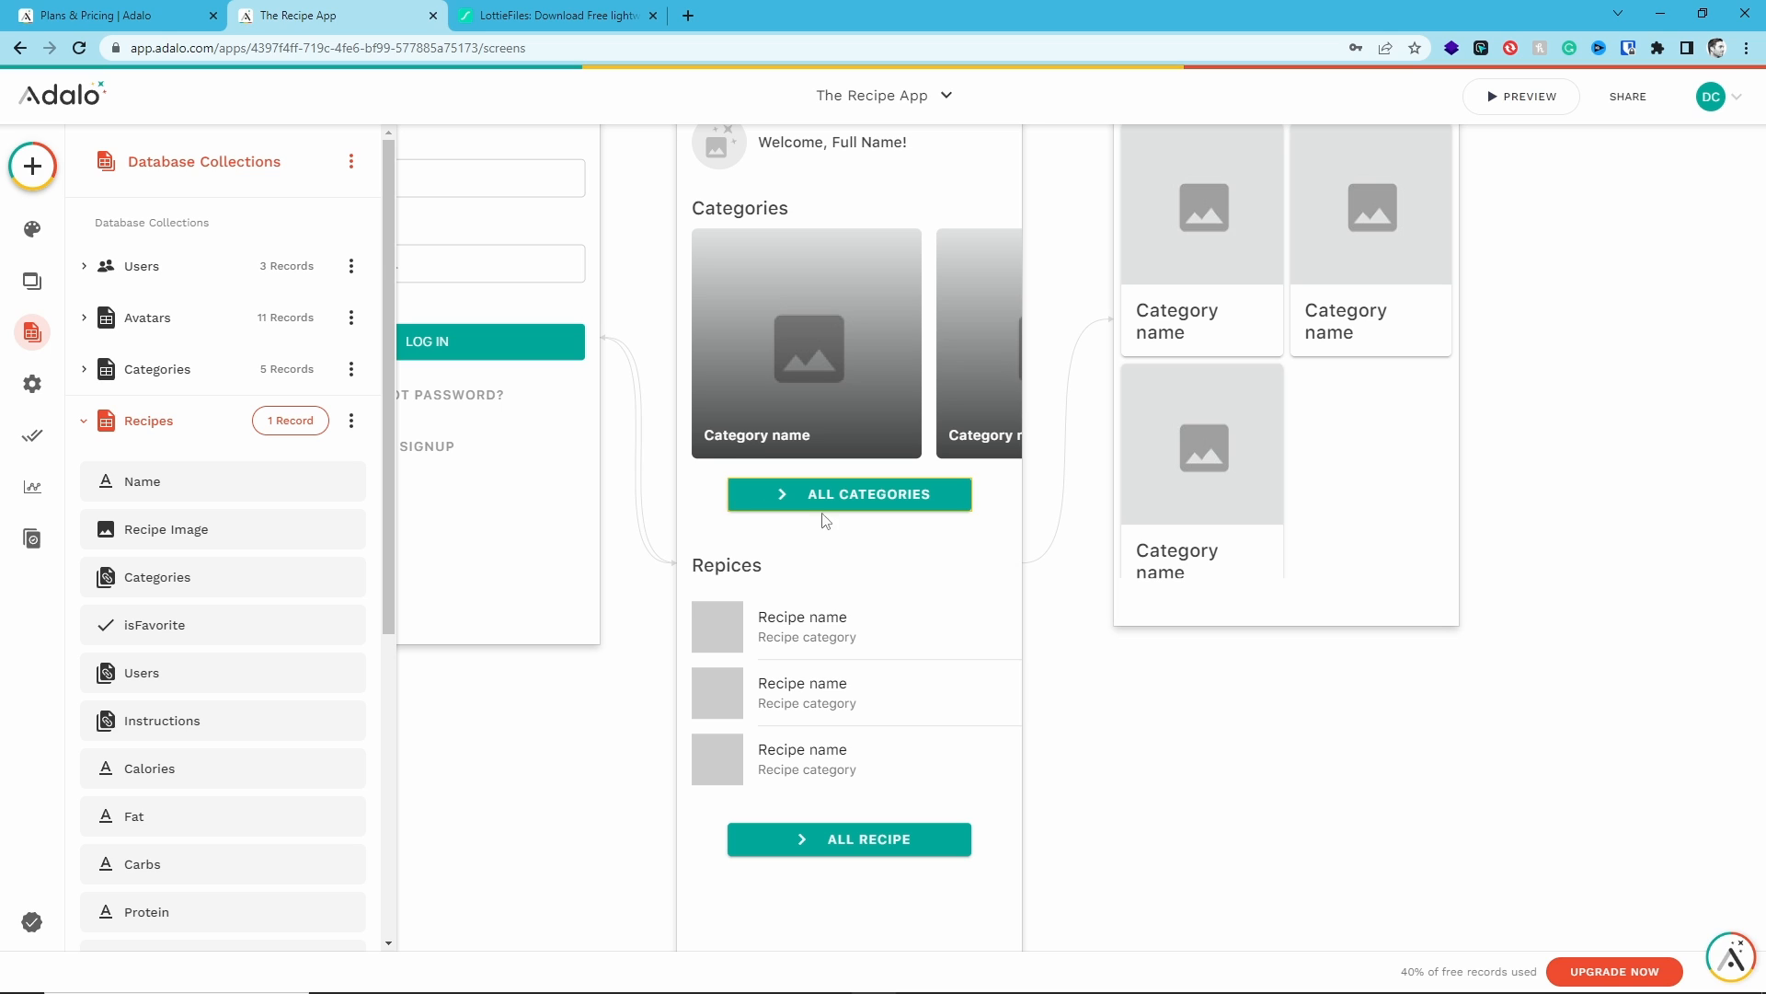
- Edit the Cheeseburger record to add the Hamburgers category, save it, and close the records window
{"action": "left_click", "coordinate": [291, 421]}
{"action": "left_click", "coordinate": [876, 511]}
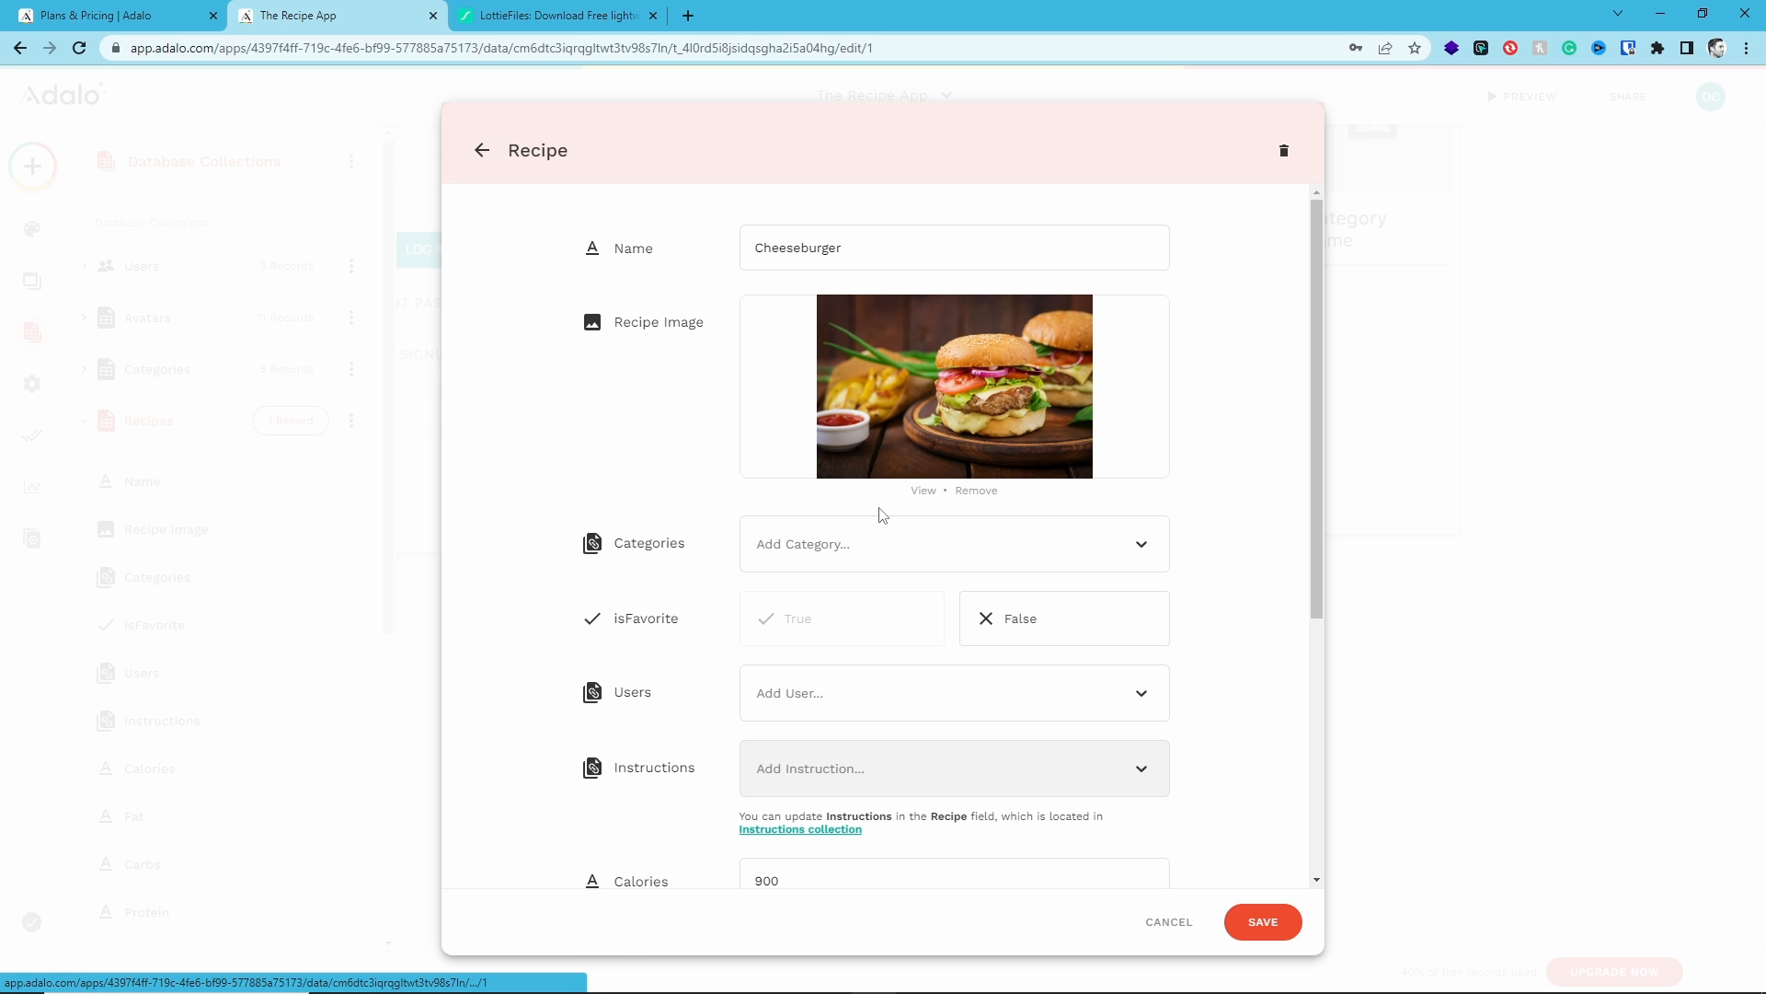
{"action": "left_click", "coordinate": [882, 560]}
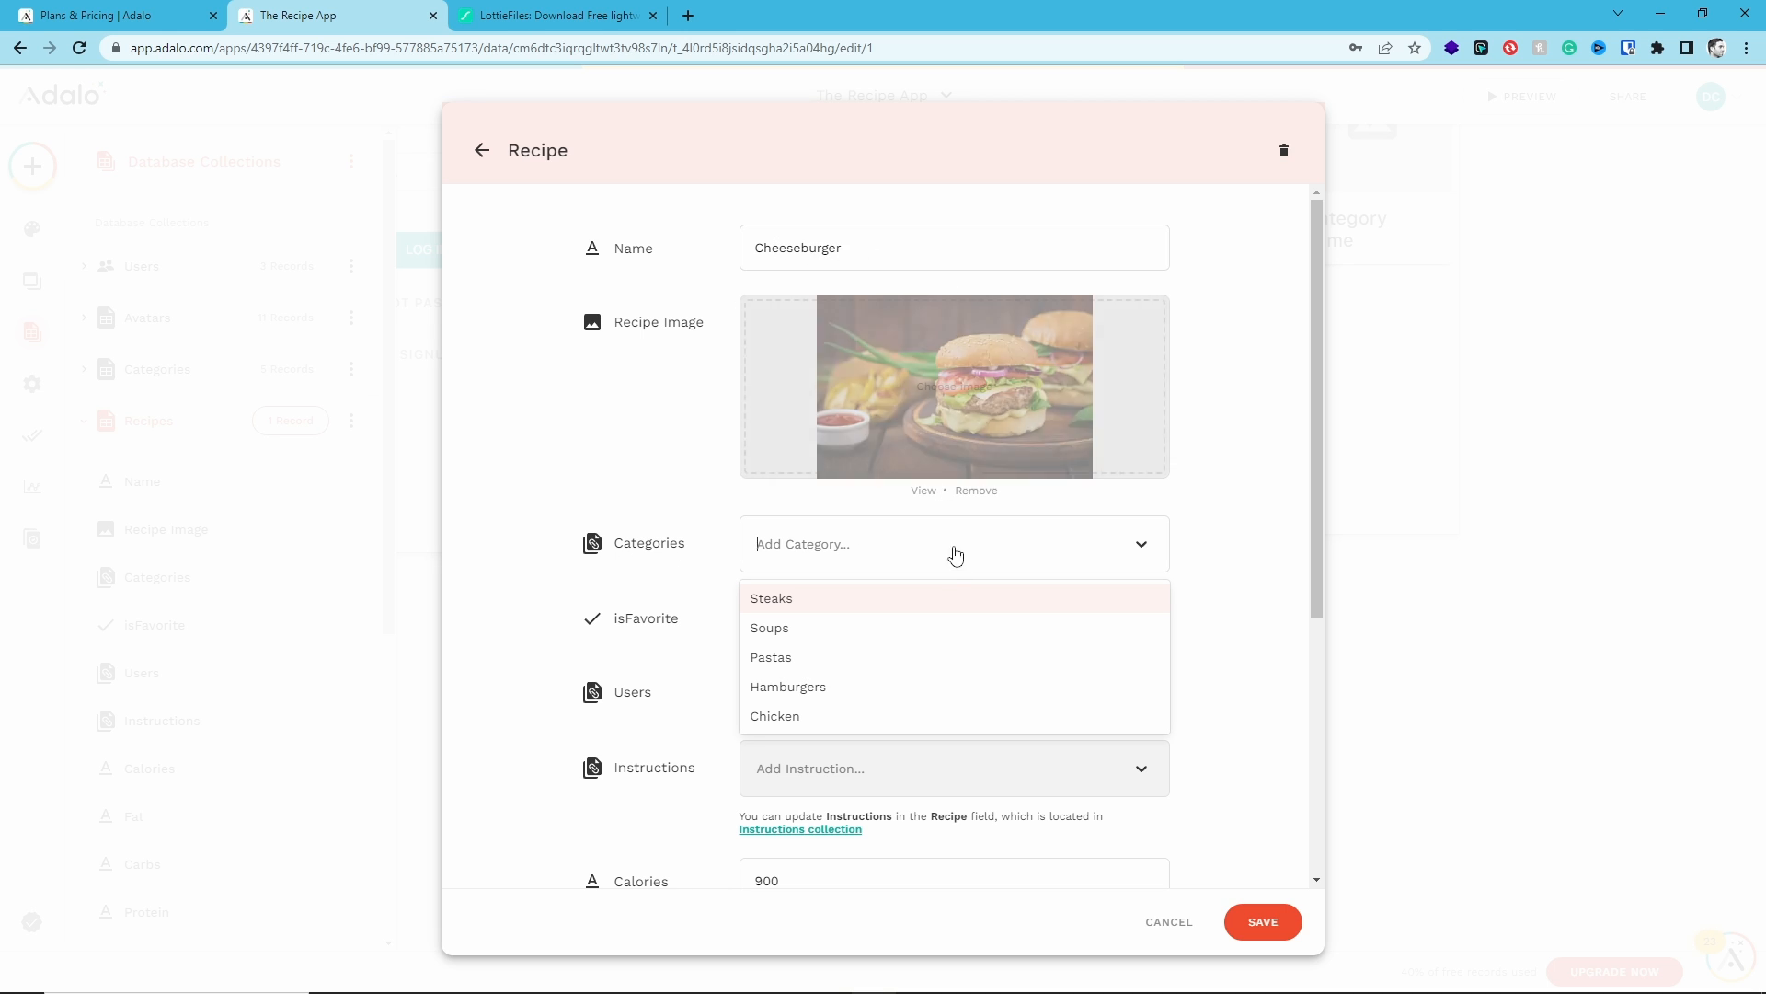
{"action": "left_click", "coordinate": [818, 691]}
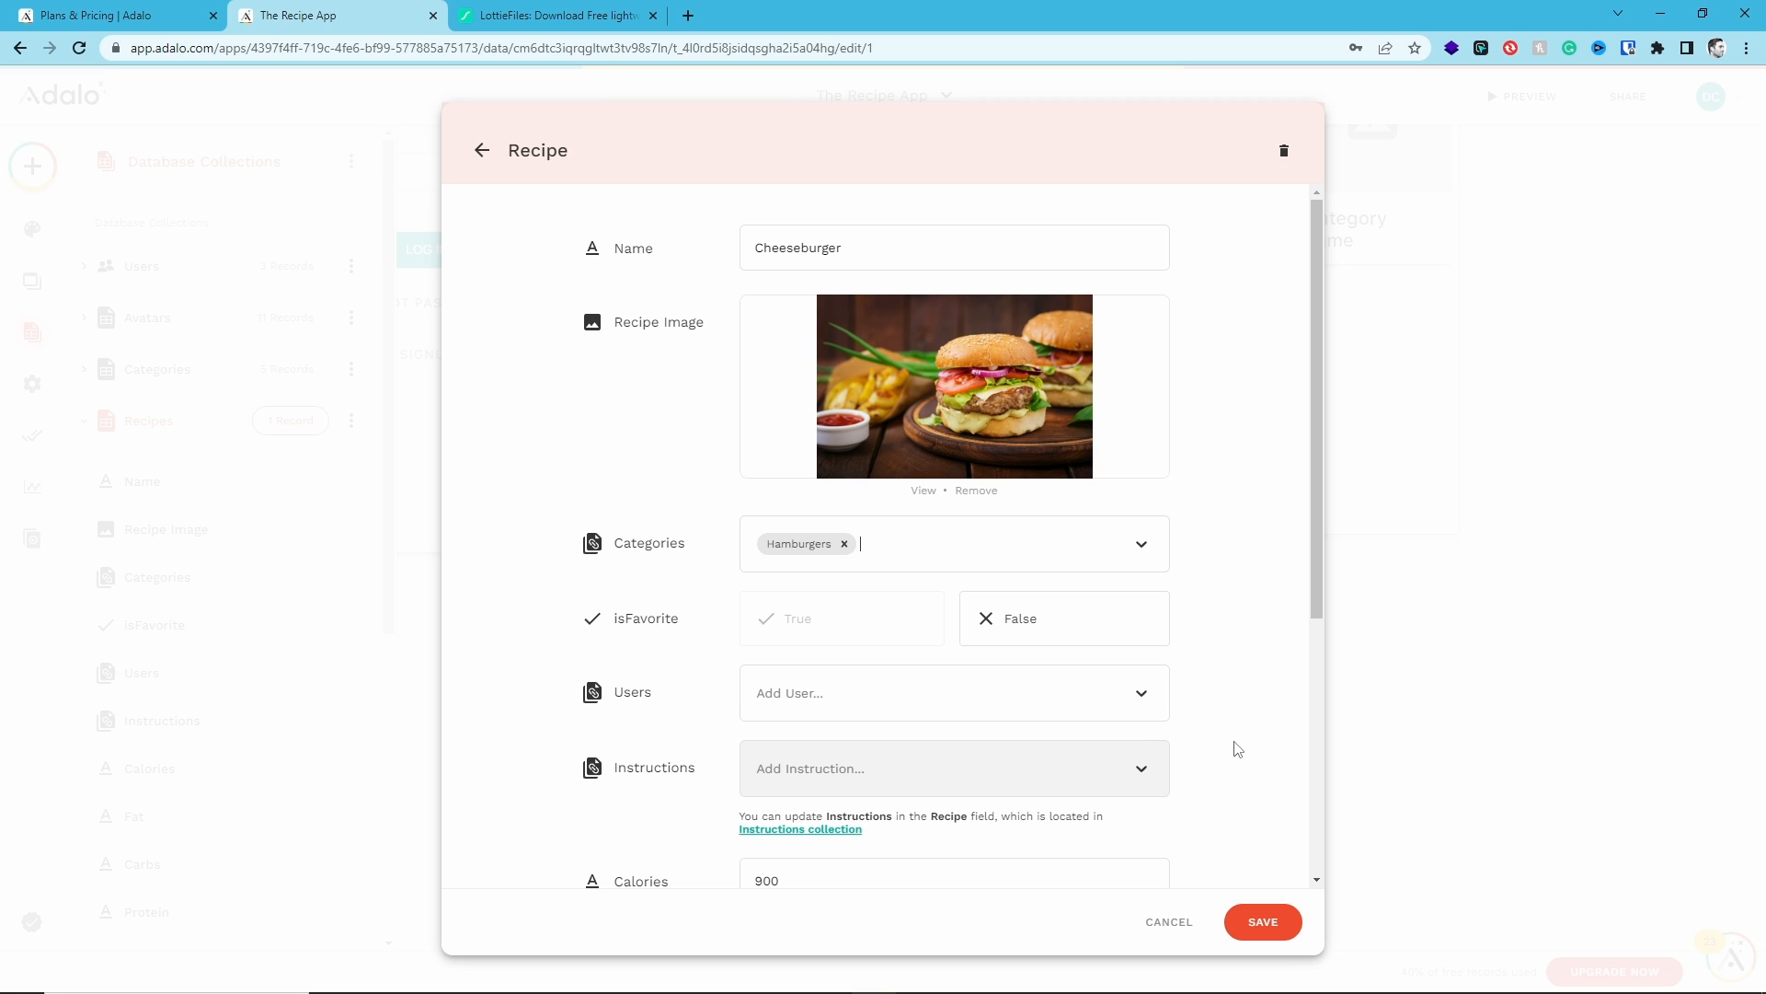
{"action": "left_click", "coordinate": [1262, 921]}
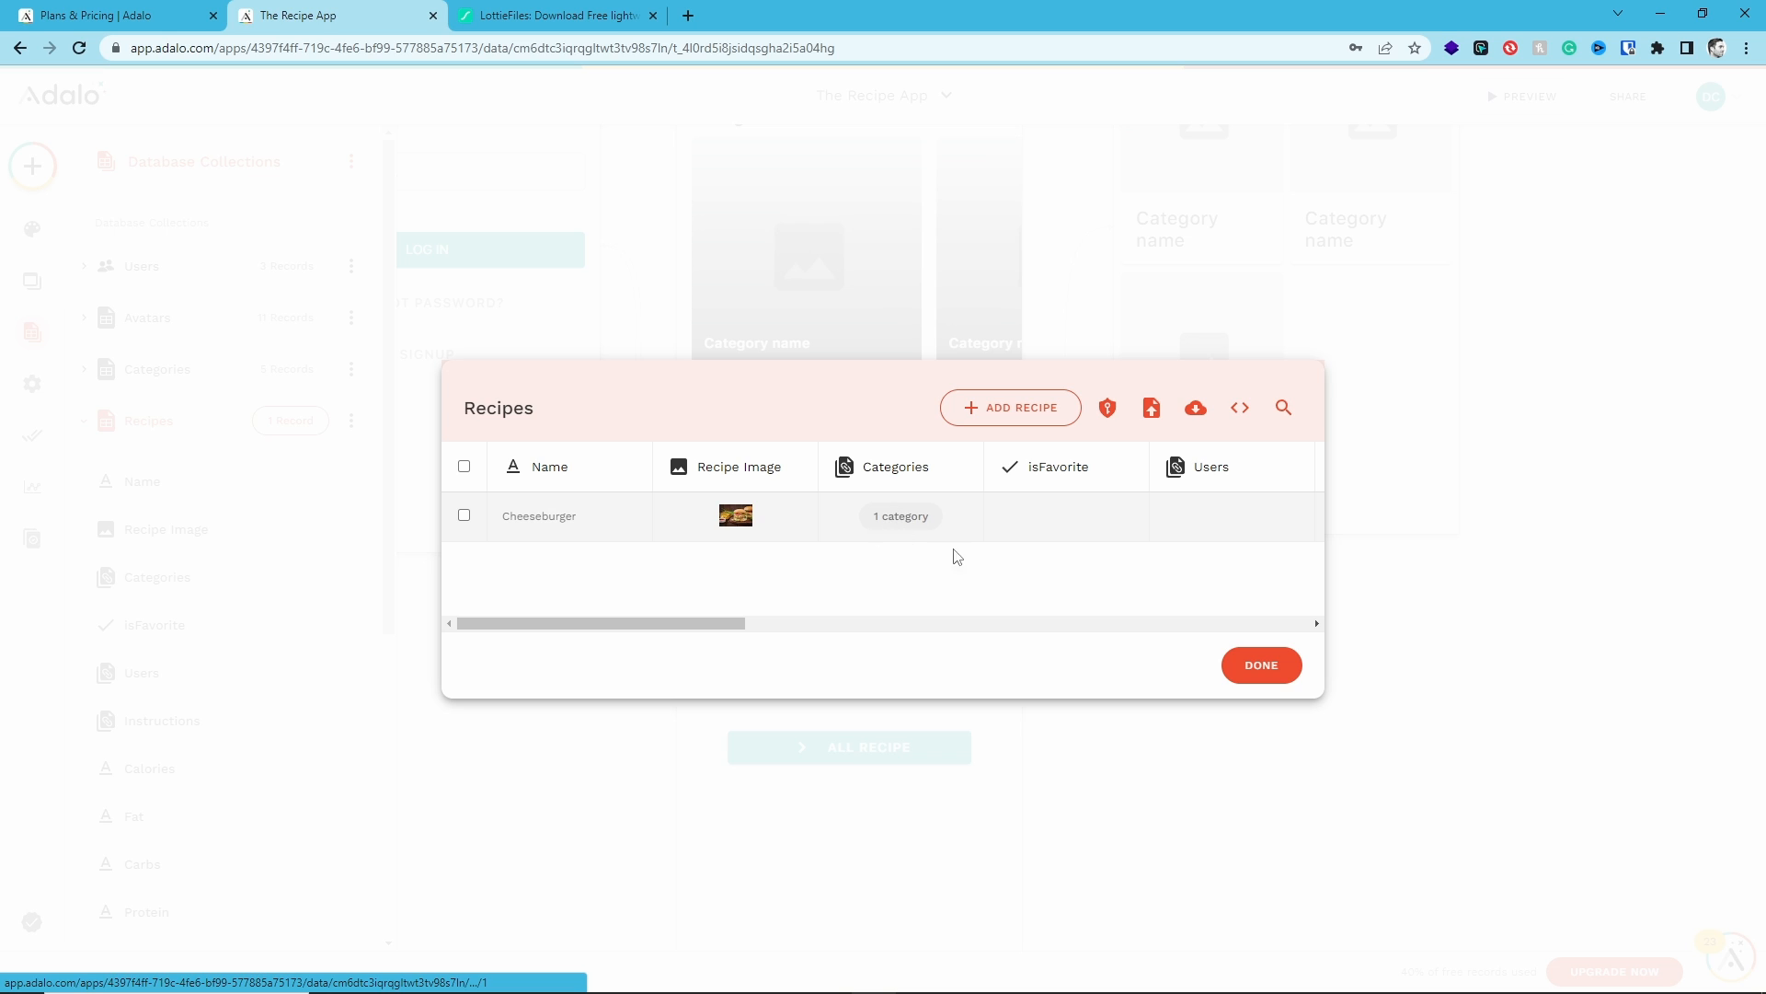
{"action": "left_click", "coordinate": [1259, 665]}
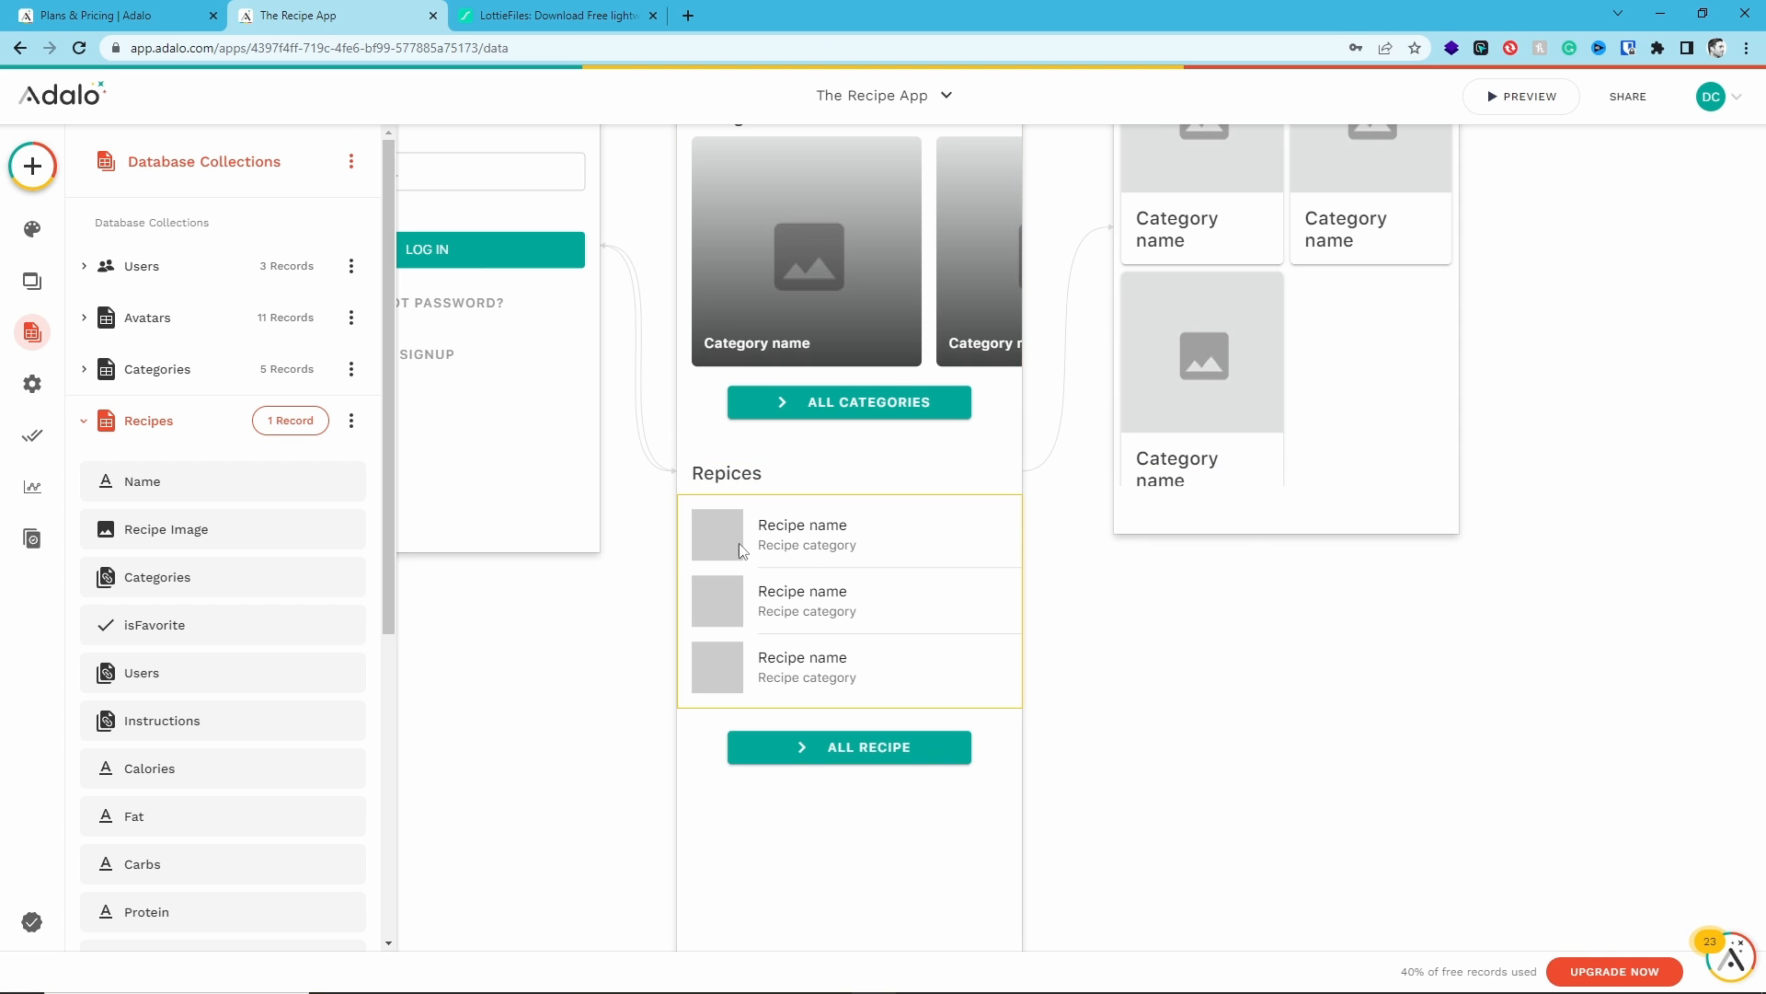
- Review the Cheeseburger record's remaining columns in the Recipes records table
{"action": "left_click", "coordinate": [296, 422]}
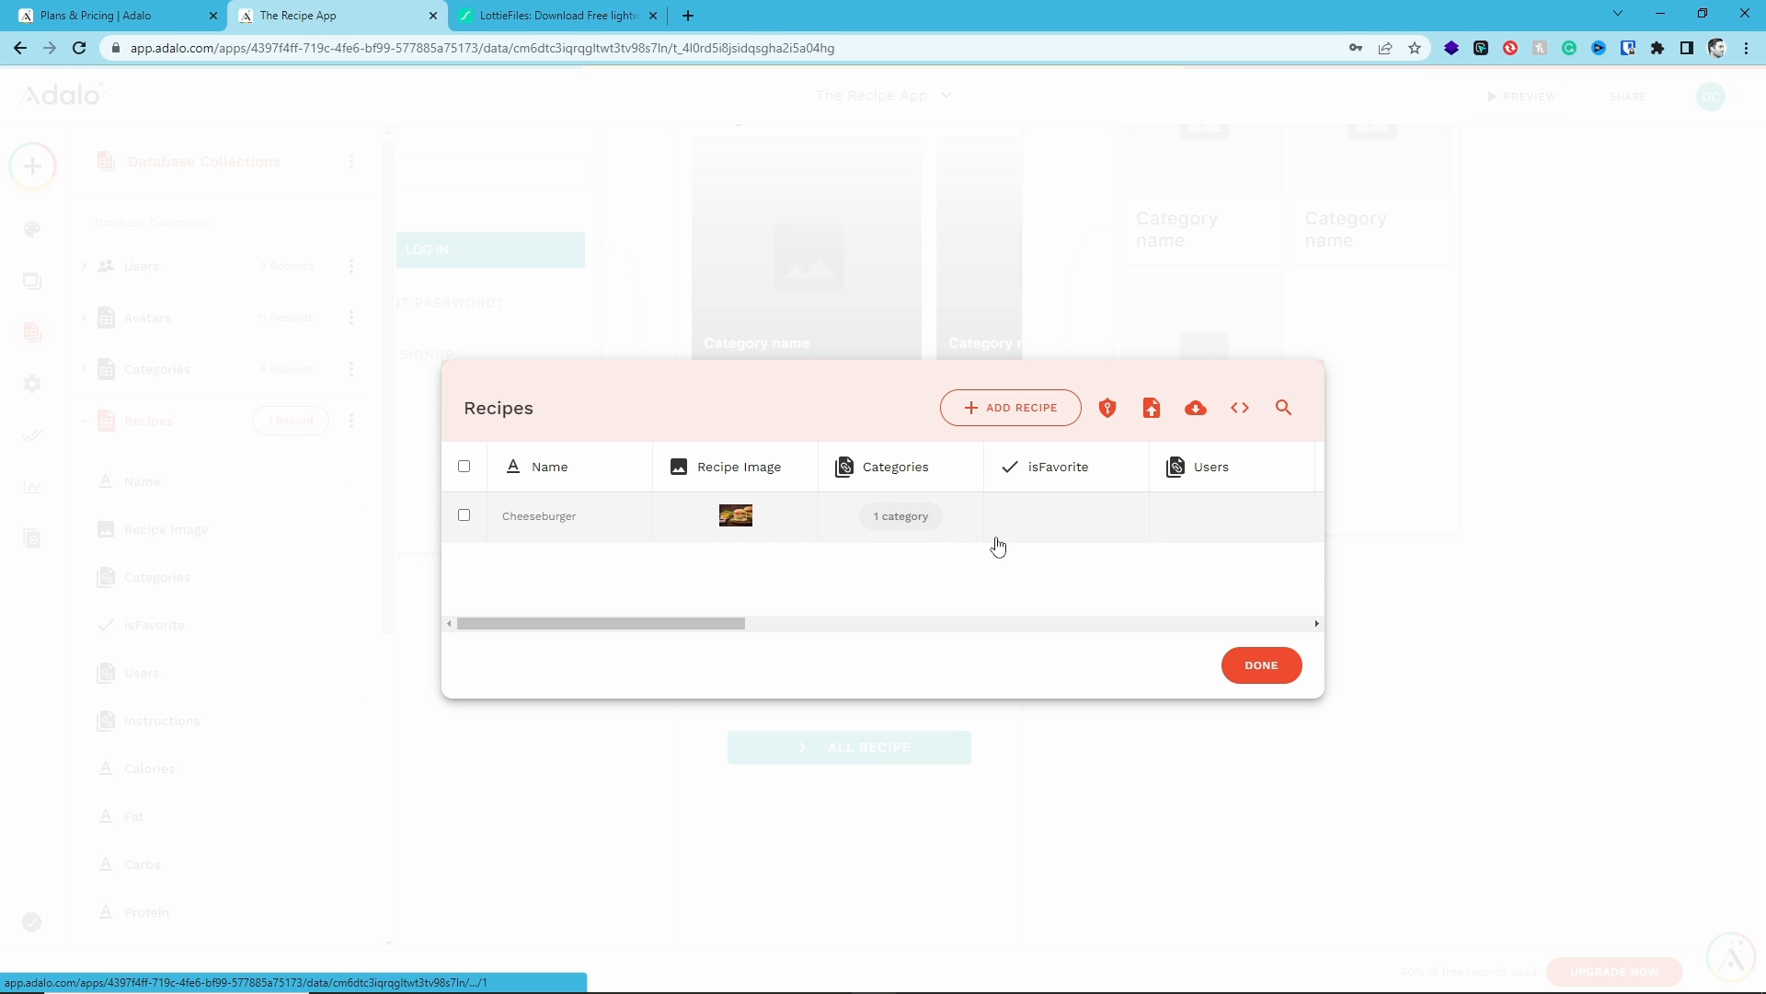
{"action": "left_click_drag", "start_coordinate": [721, 626], "coordinate": [1133, 647]}
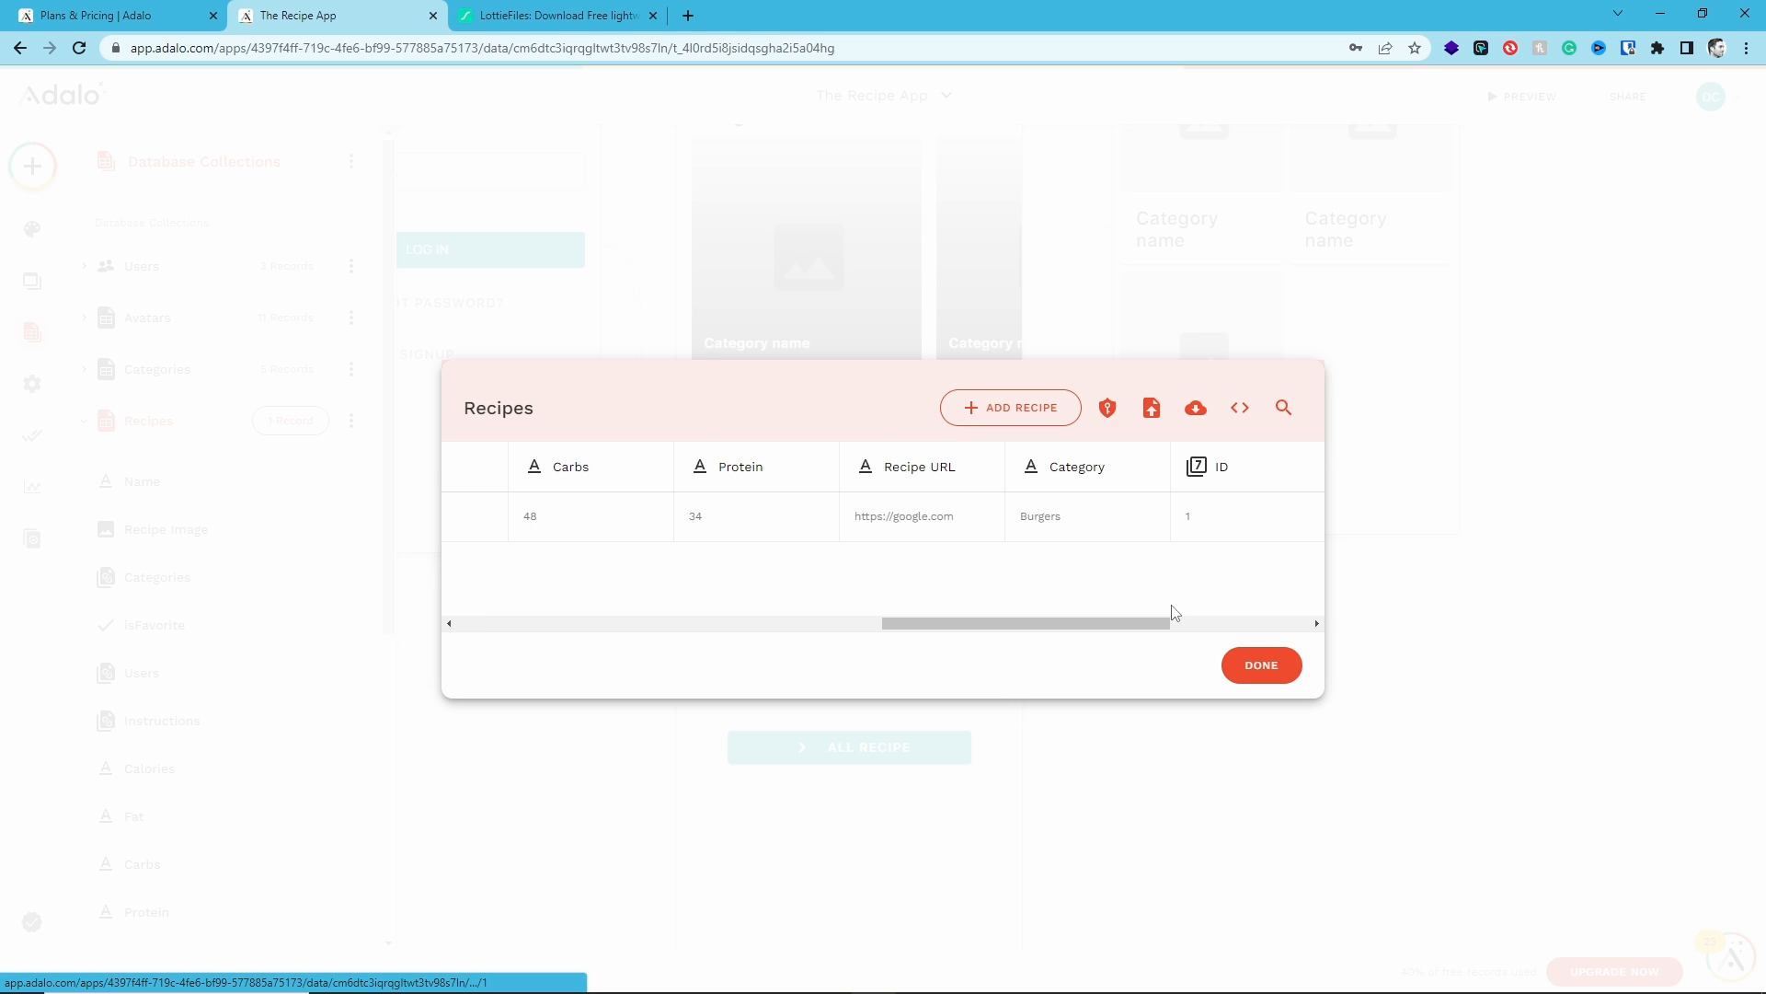
{"action": "left_click", "coordinate": [1267, 664]}
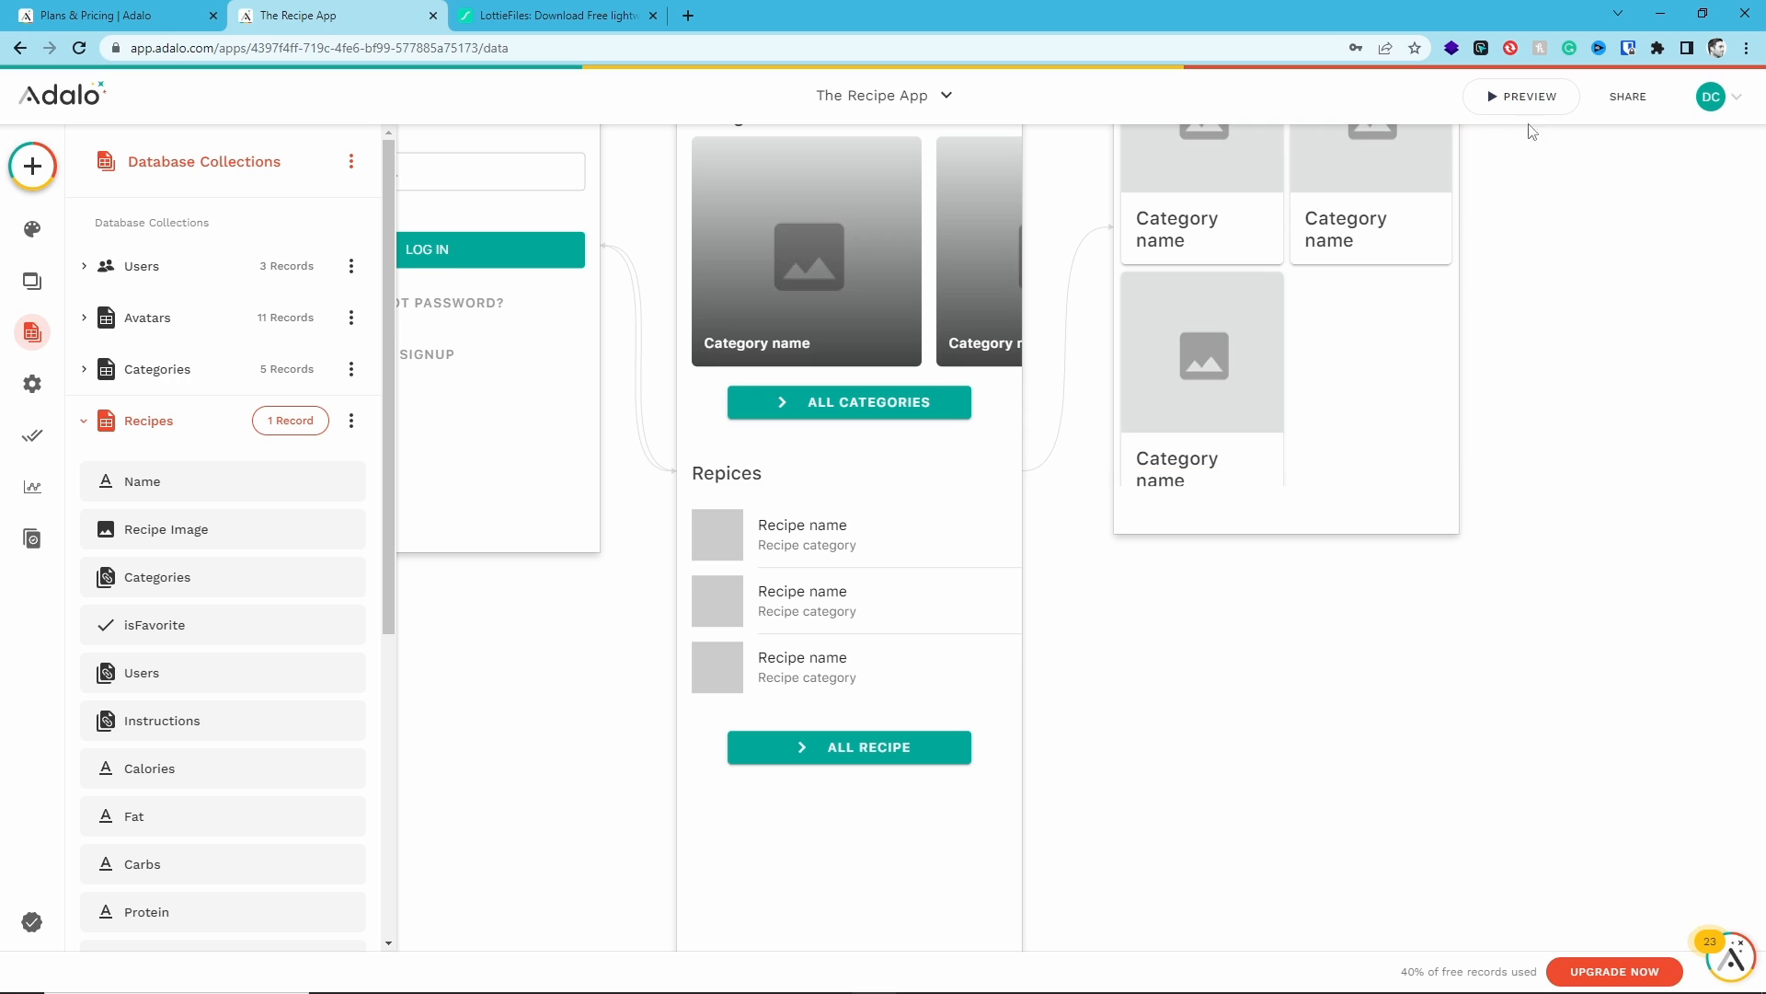
- Preview the app, scroll through the Categories carousel, and close the preview
{"action": "left_click", "coordinate": [1522, 97]}
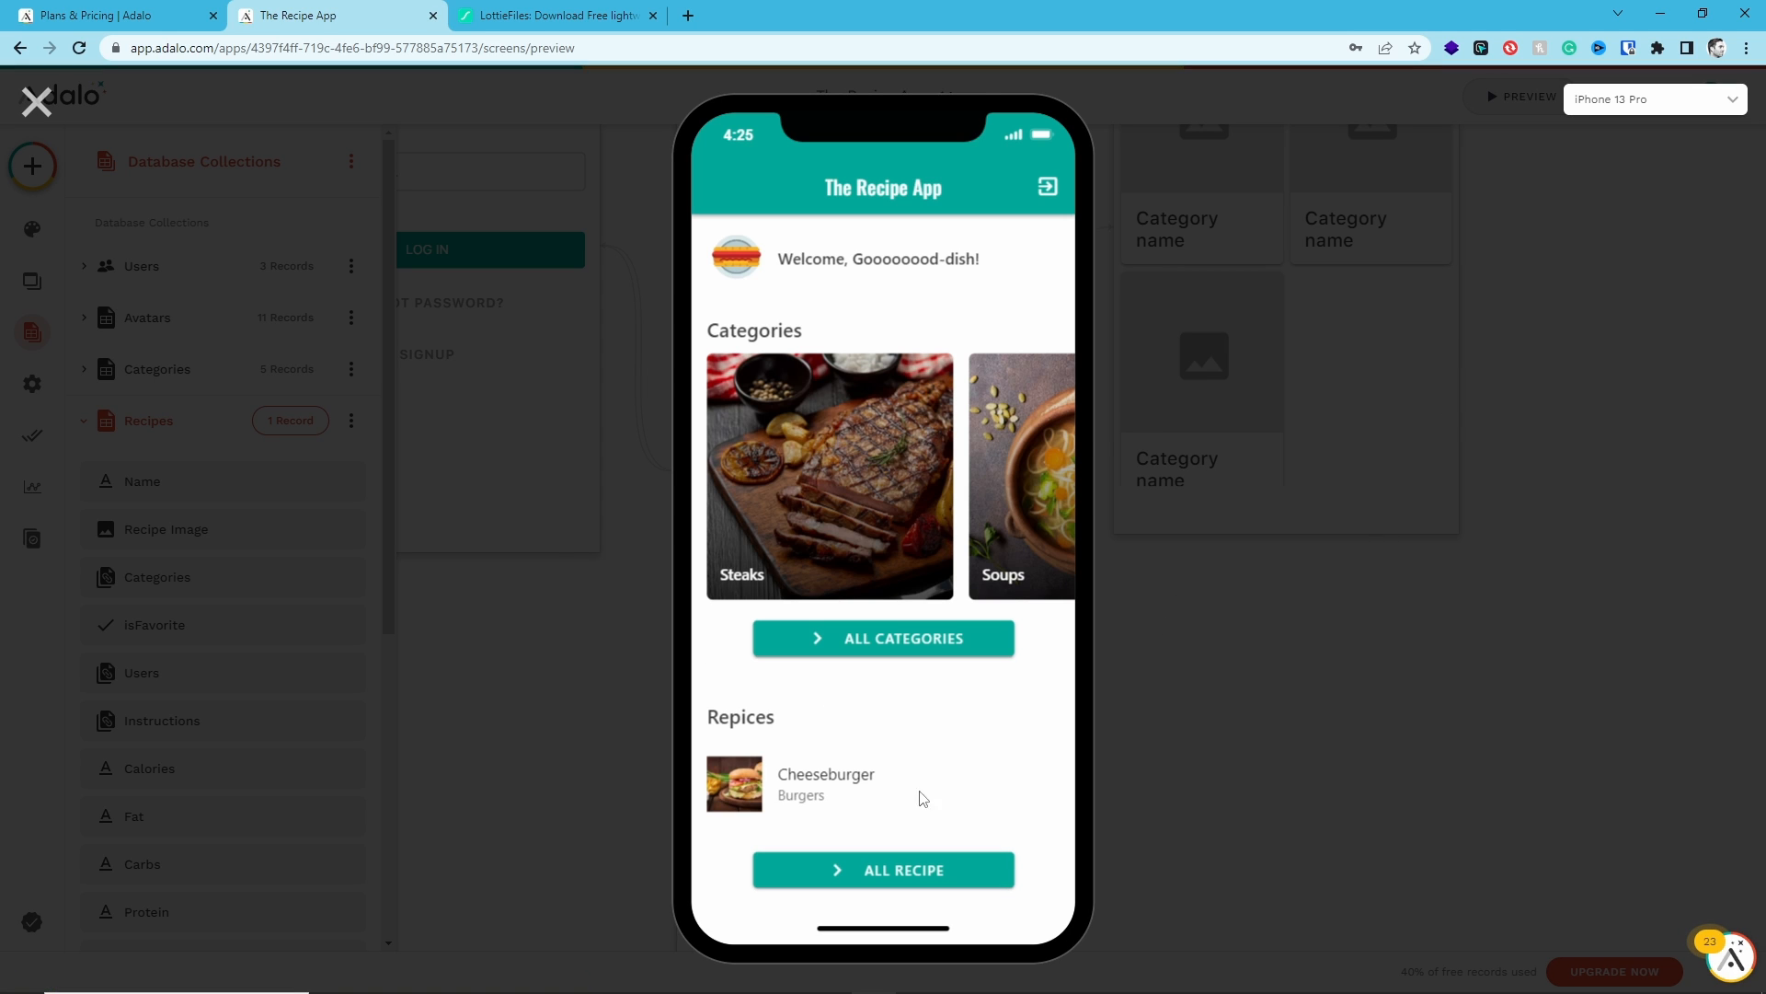
{"action": "left_click_drag", "start_coordinate": [603, 543], "coordinate": [715, 632]}
{"action": "left_click_drag", "start_coordinate": [988, 552], "coordinate": [662, 540]}
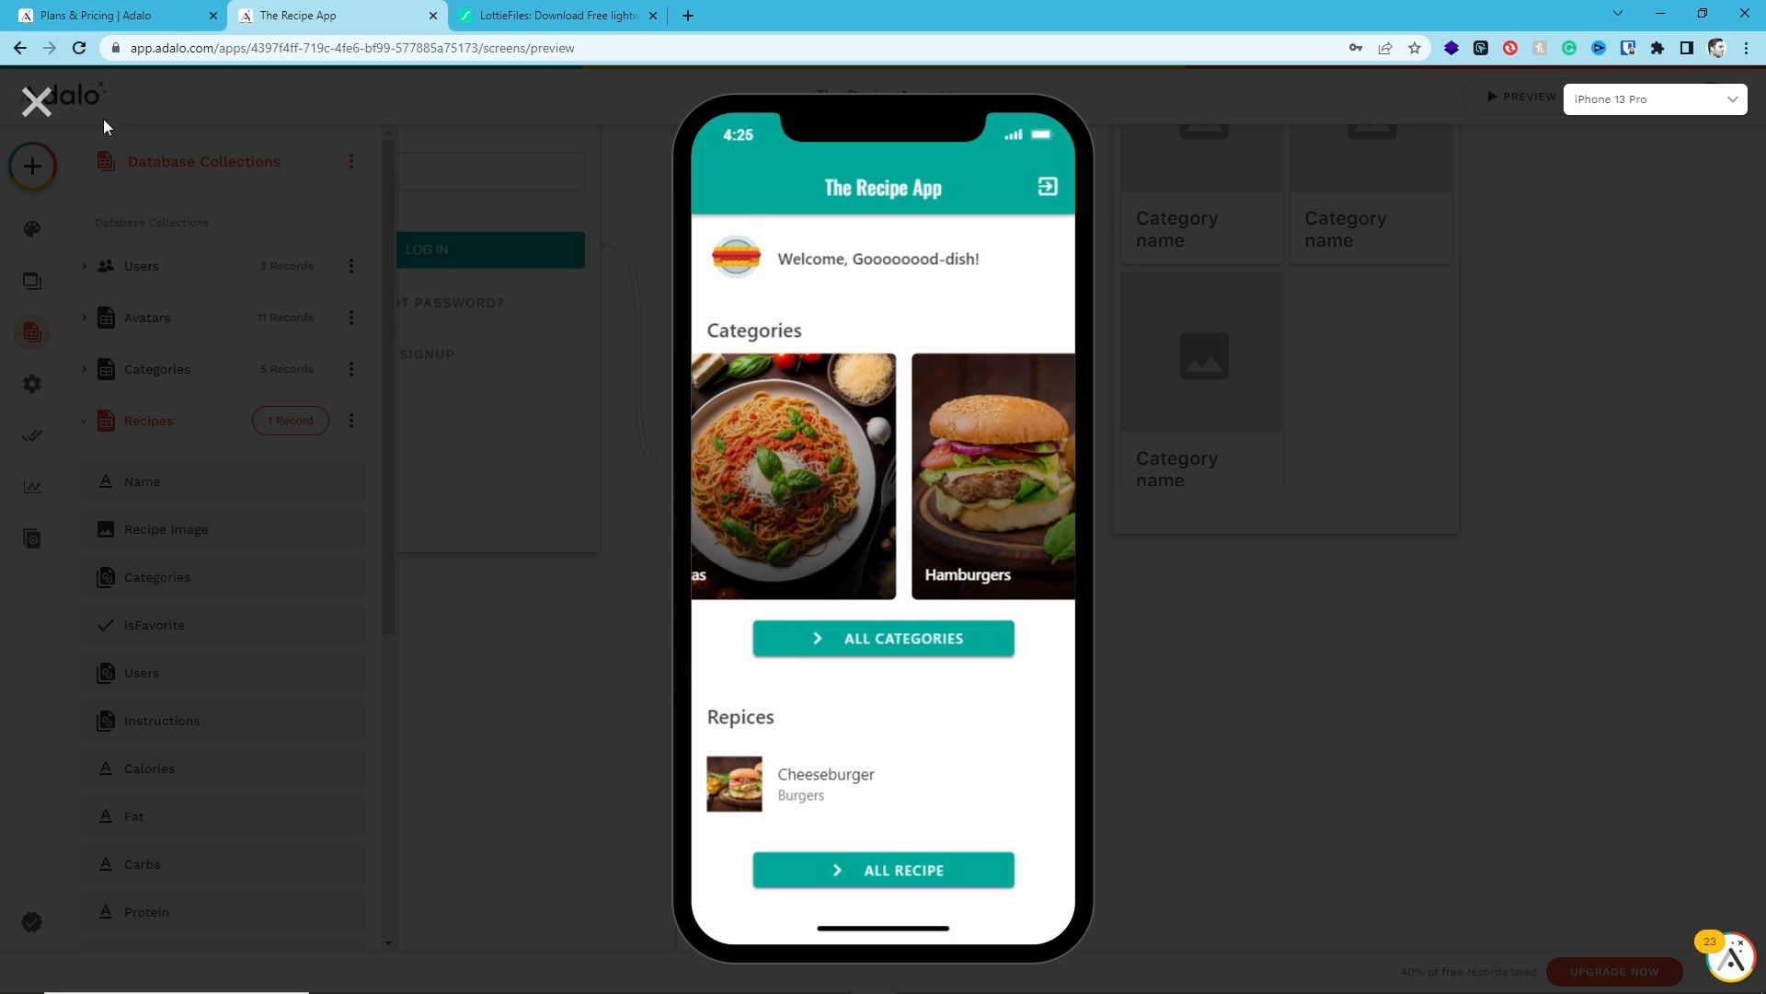
{"action": "left_click", "coordinate": [36, 102]}
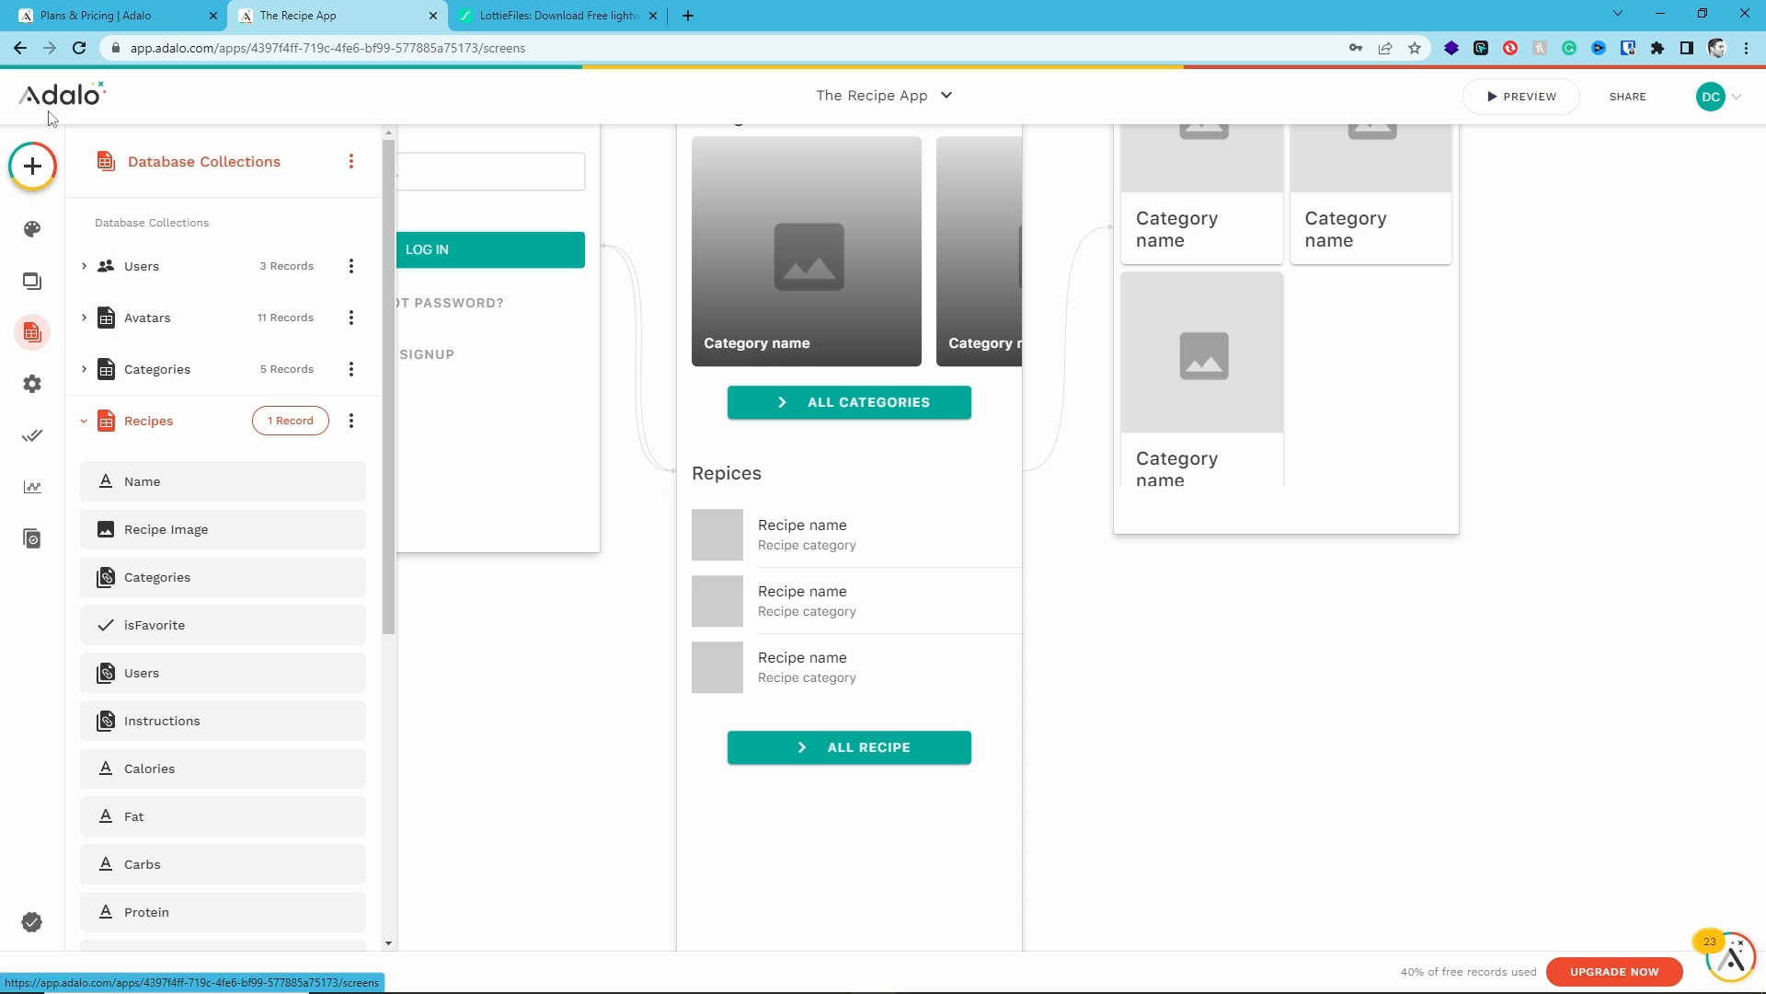
- Add a new recipe named Beef Slider and drop the sliders photo into its Recipe Image
{"action": "left_click", "coordinate": [264, 426]}
{"action": "left_click", "coordinate": [989, 421]}
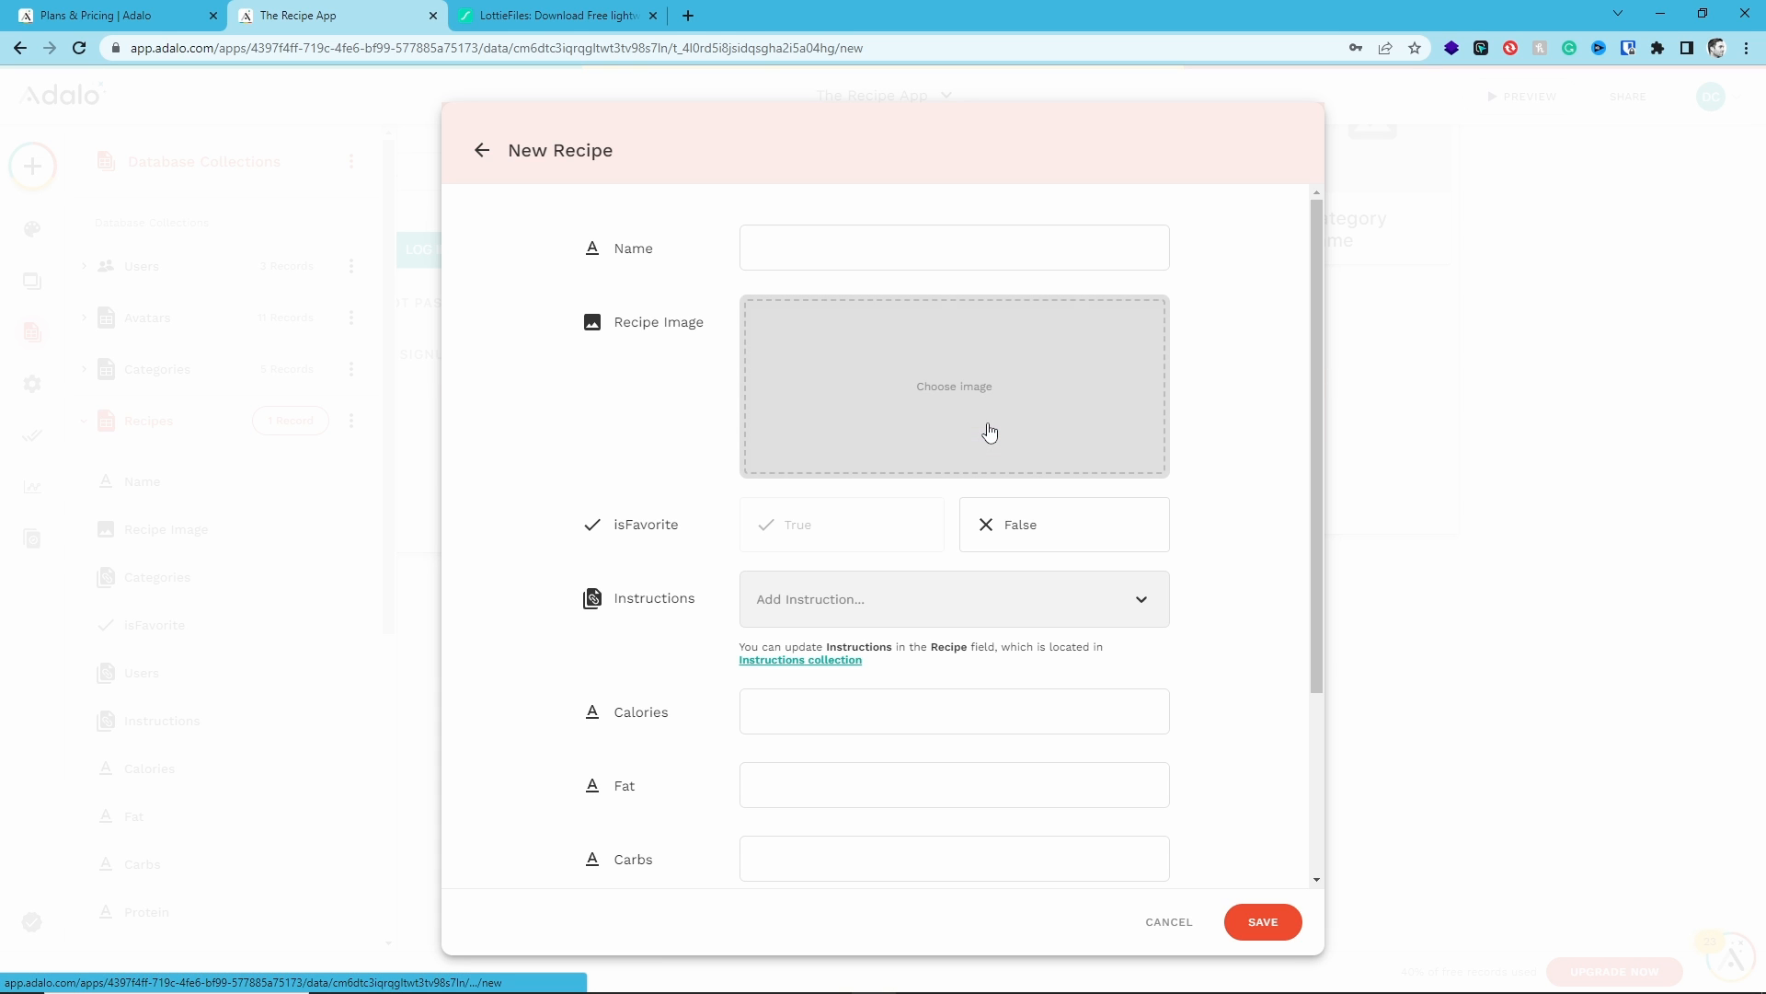
{"action": "left_click", "coordinate": [833, 226]}
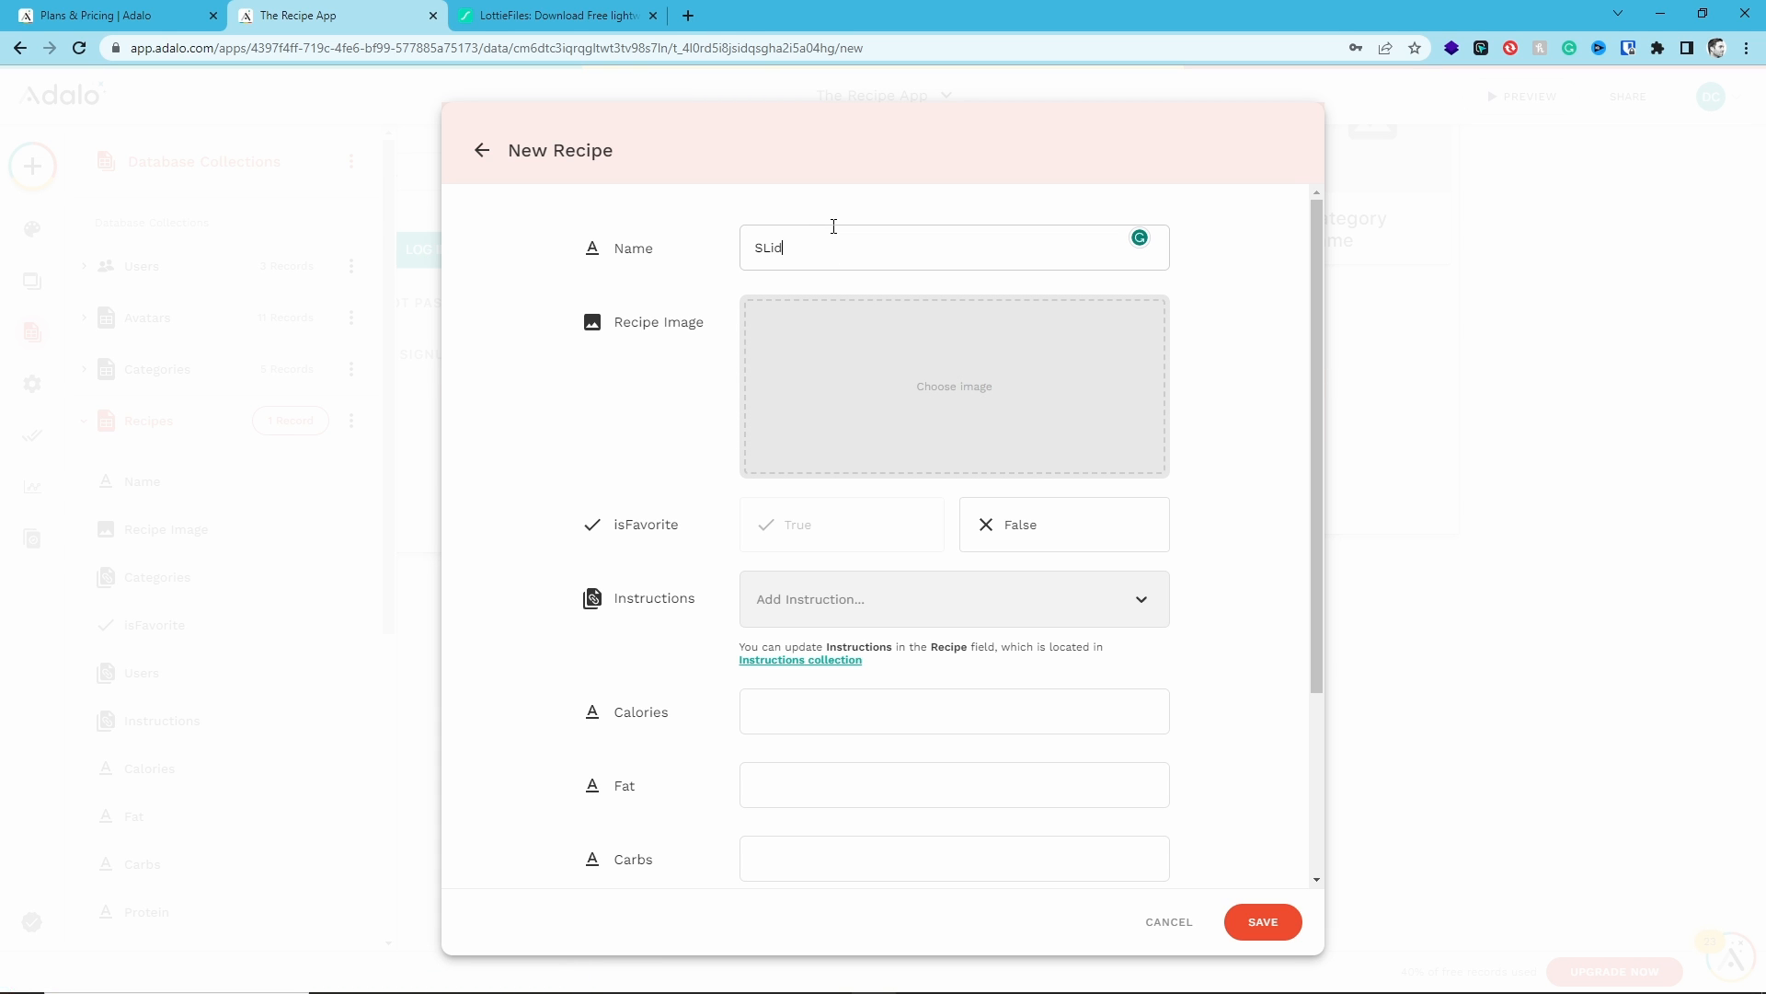
{"action": "type", "text": "Beef Slider"}
{"action": "left_click_drag", "start_coordinate": [1765, 552], "coordinate": [849, 380]}
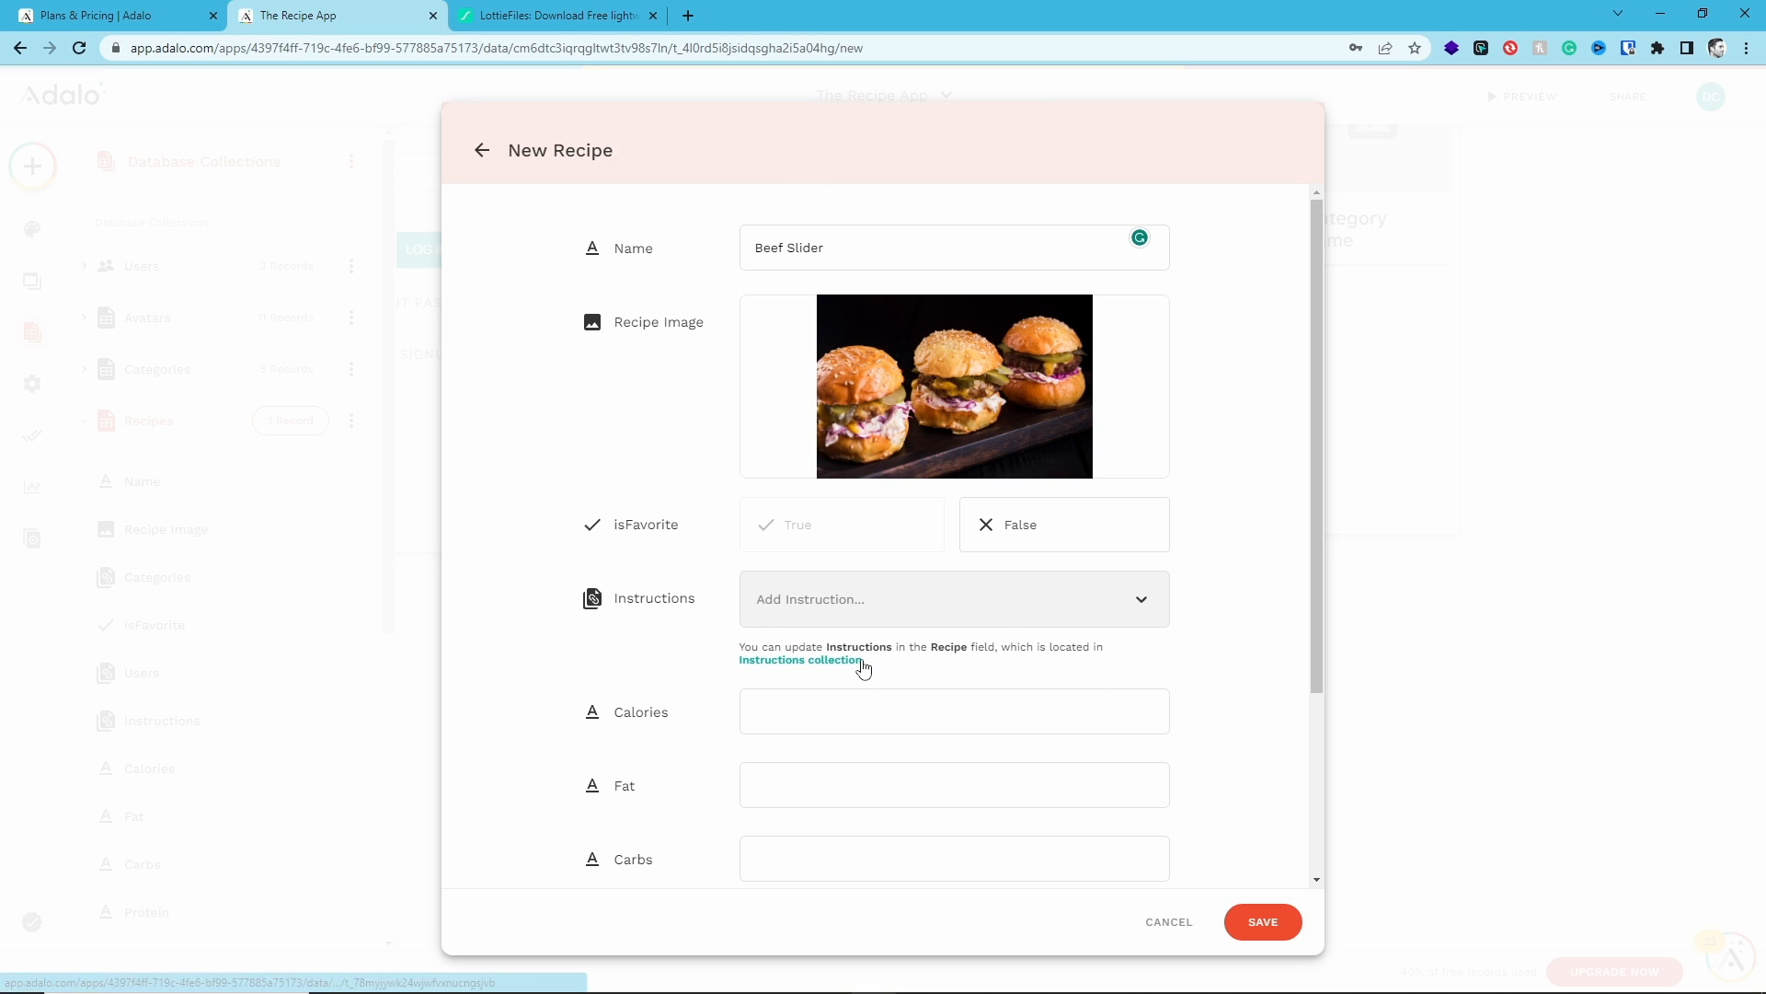
- Fill in calories 1200, fat 80, carbs 60, protein 45, paste the recipe URL, and save the record
{"action": "scroll", "coordinate": [678, 631], "scroll_direction": "down", "scroll_amount": 3}
{"action": "scroll", "coordinate": [643, 663], "scroll_direction": "up", "scroll_amount": 3}
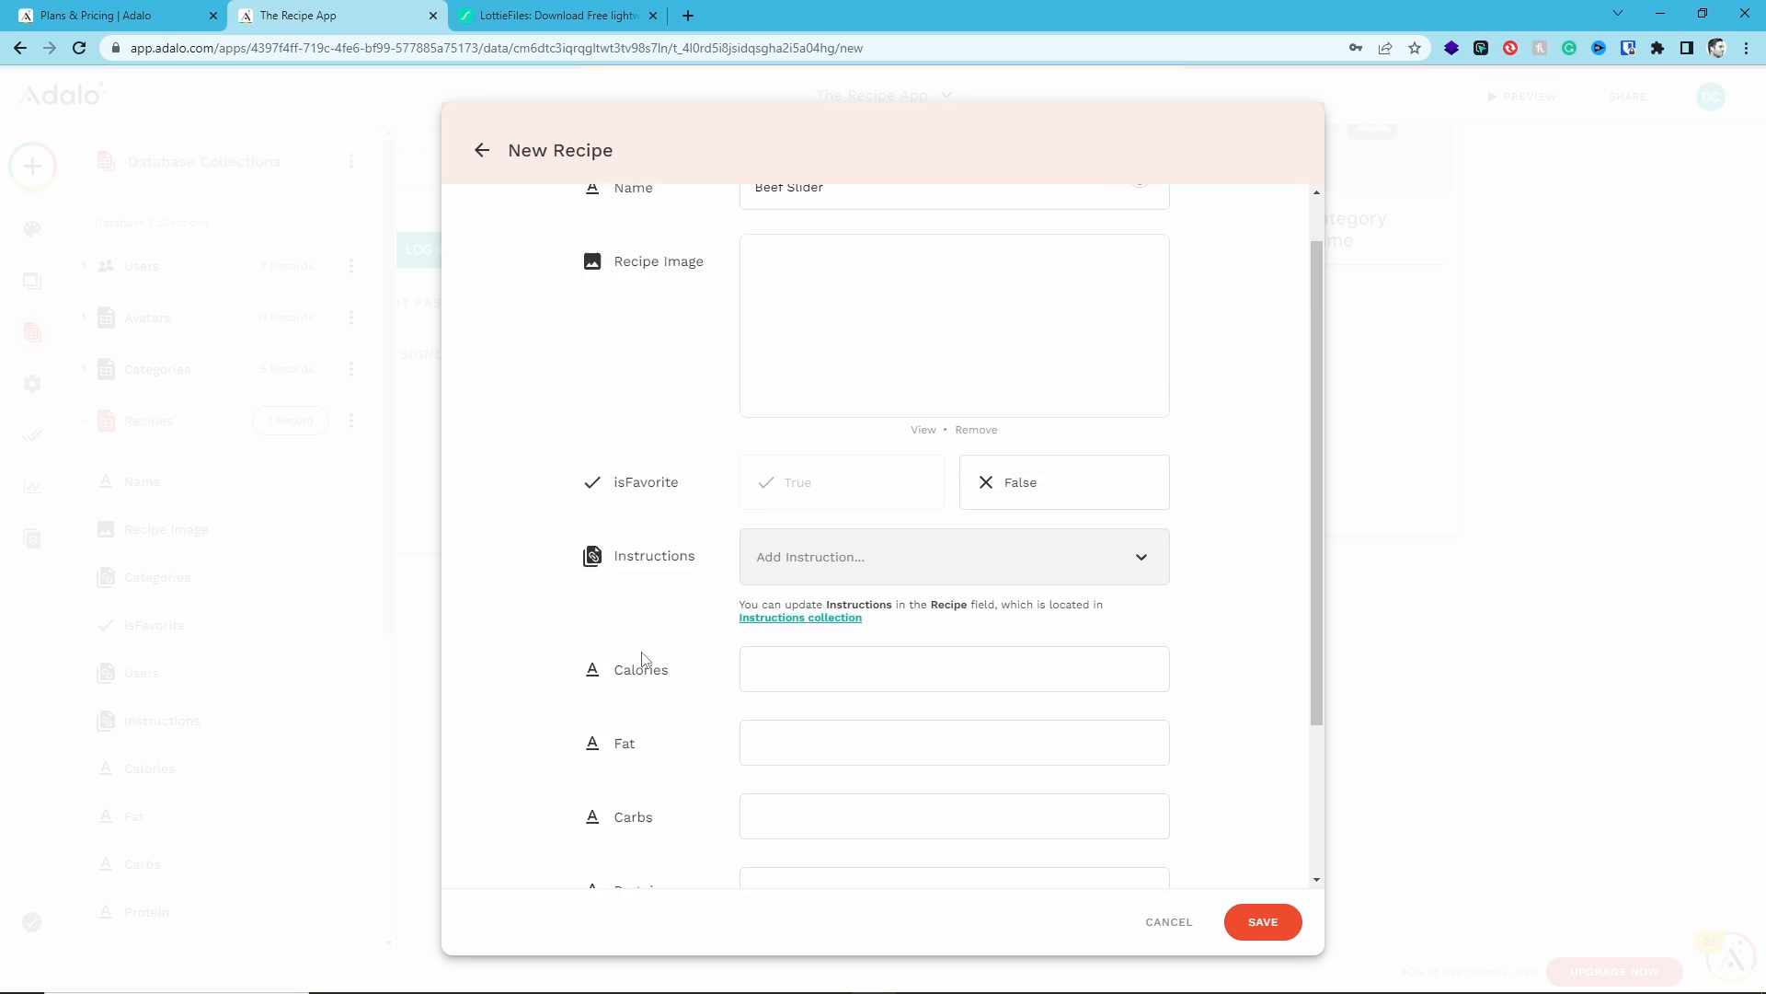
{"action": "scroll", "coordinate": [659, 572], "scroll_direction": "down", "scroll_amount": 3}
{"action": "scroll", "coordinate": [674, 497], "scroll_direction": "up", "scroll_amount": 3}
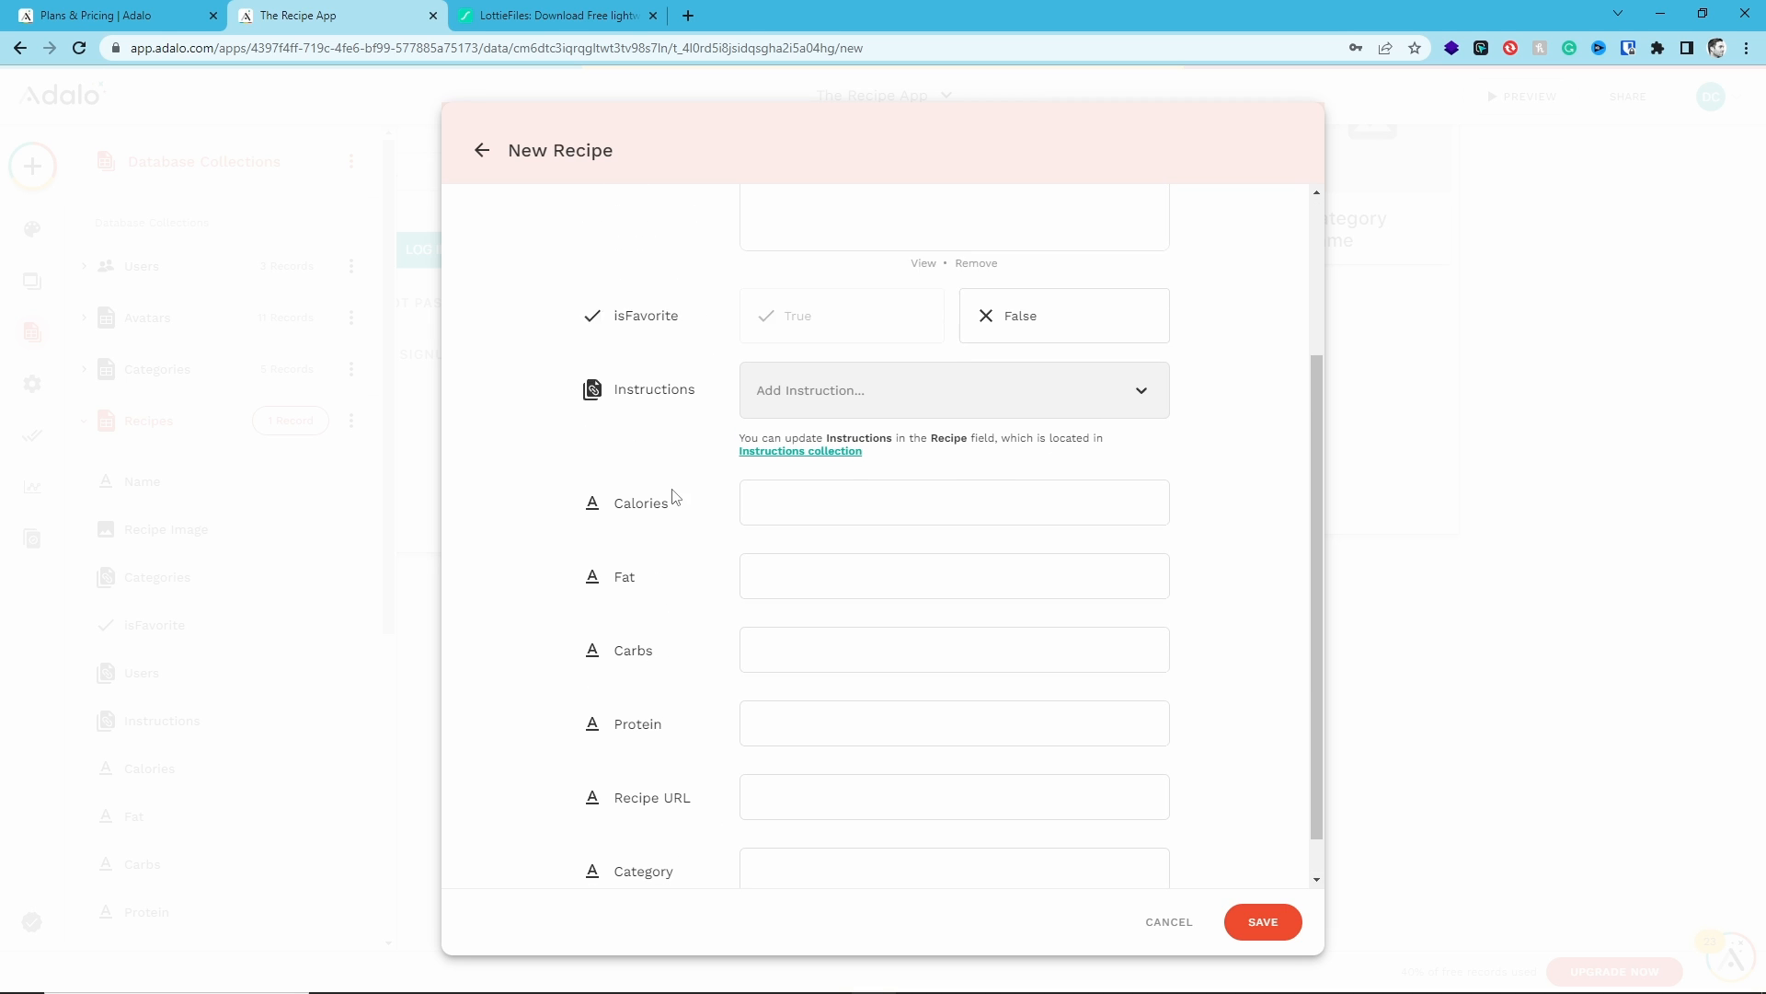
{"action": "scroll", "coordinate": [678, 381], "scroll_direction": "down", "scroll_amount": 2}
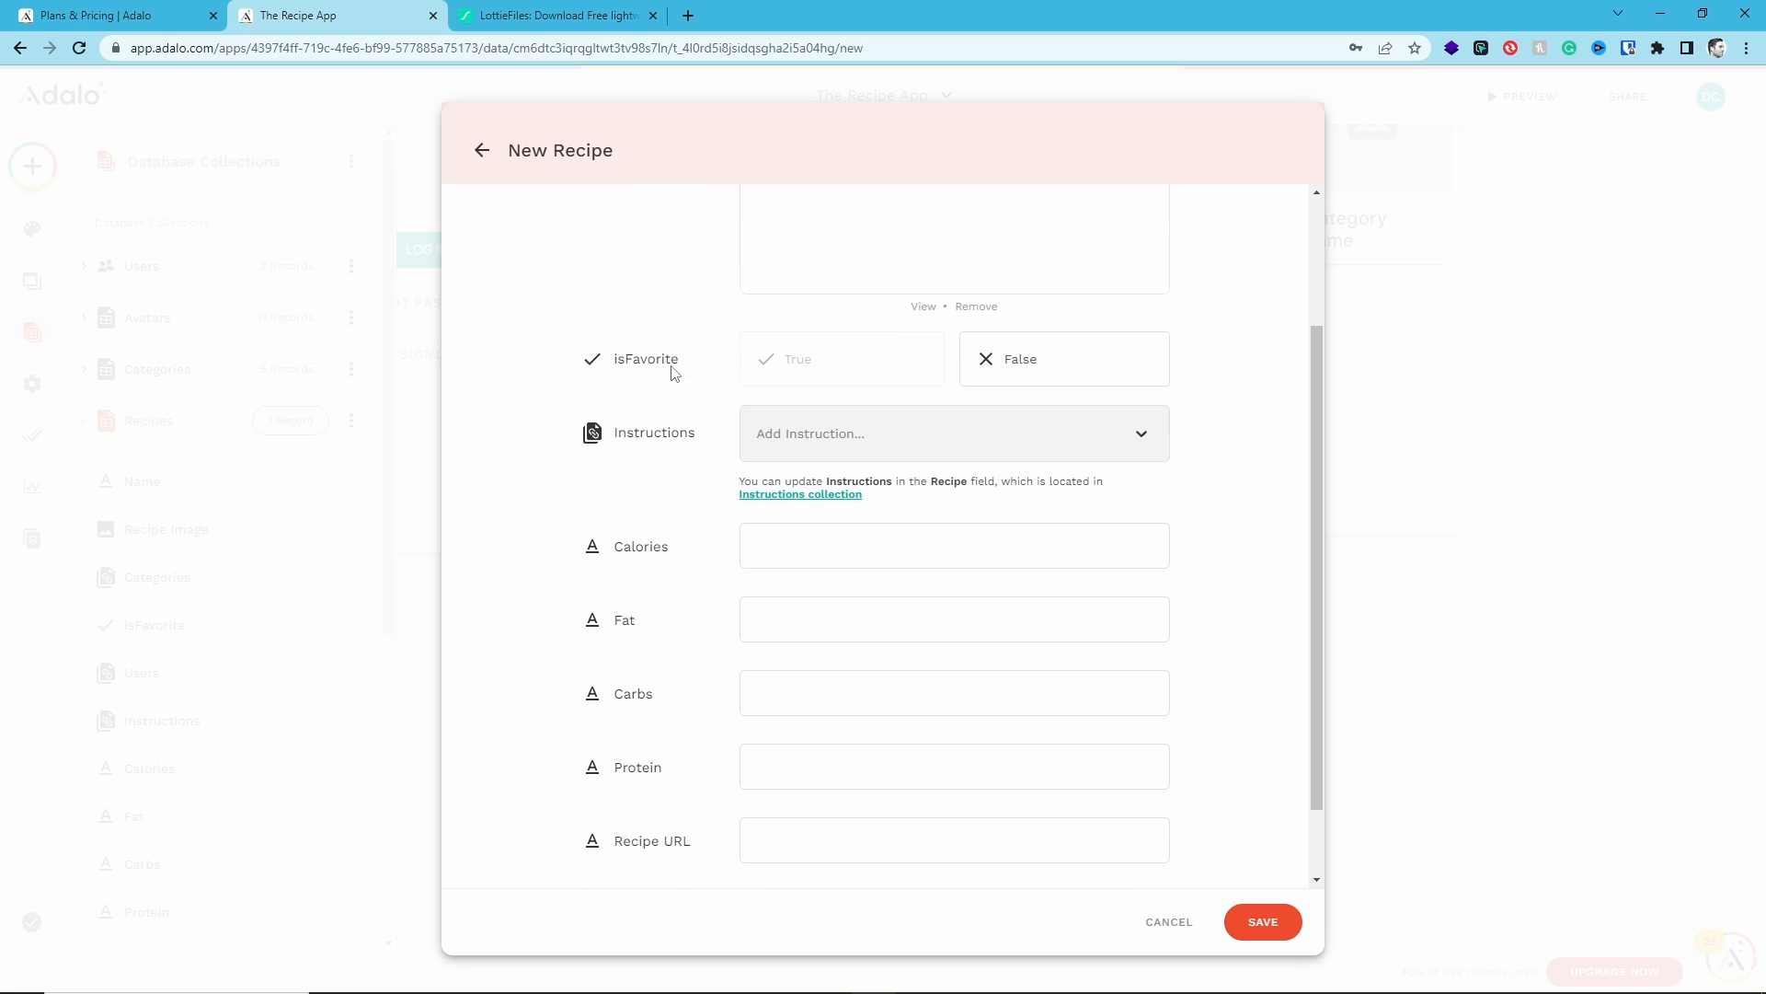
{"action": "scroll", "coordinate": [750, 424], "scroll_direction": "up", "scroll_amount": 2}
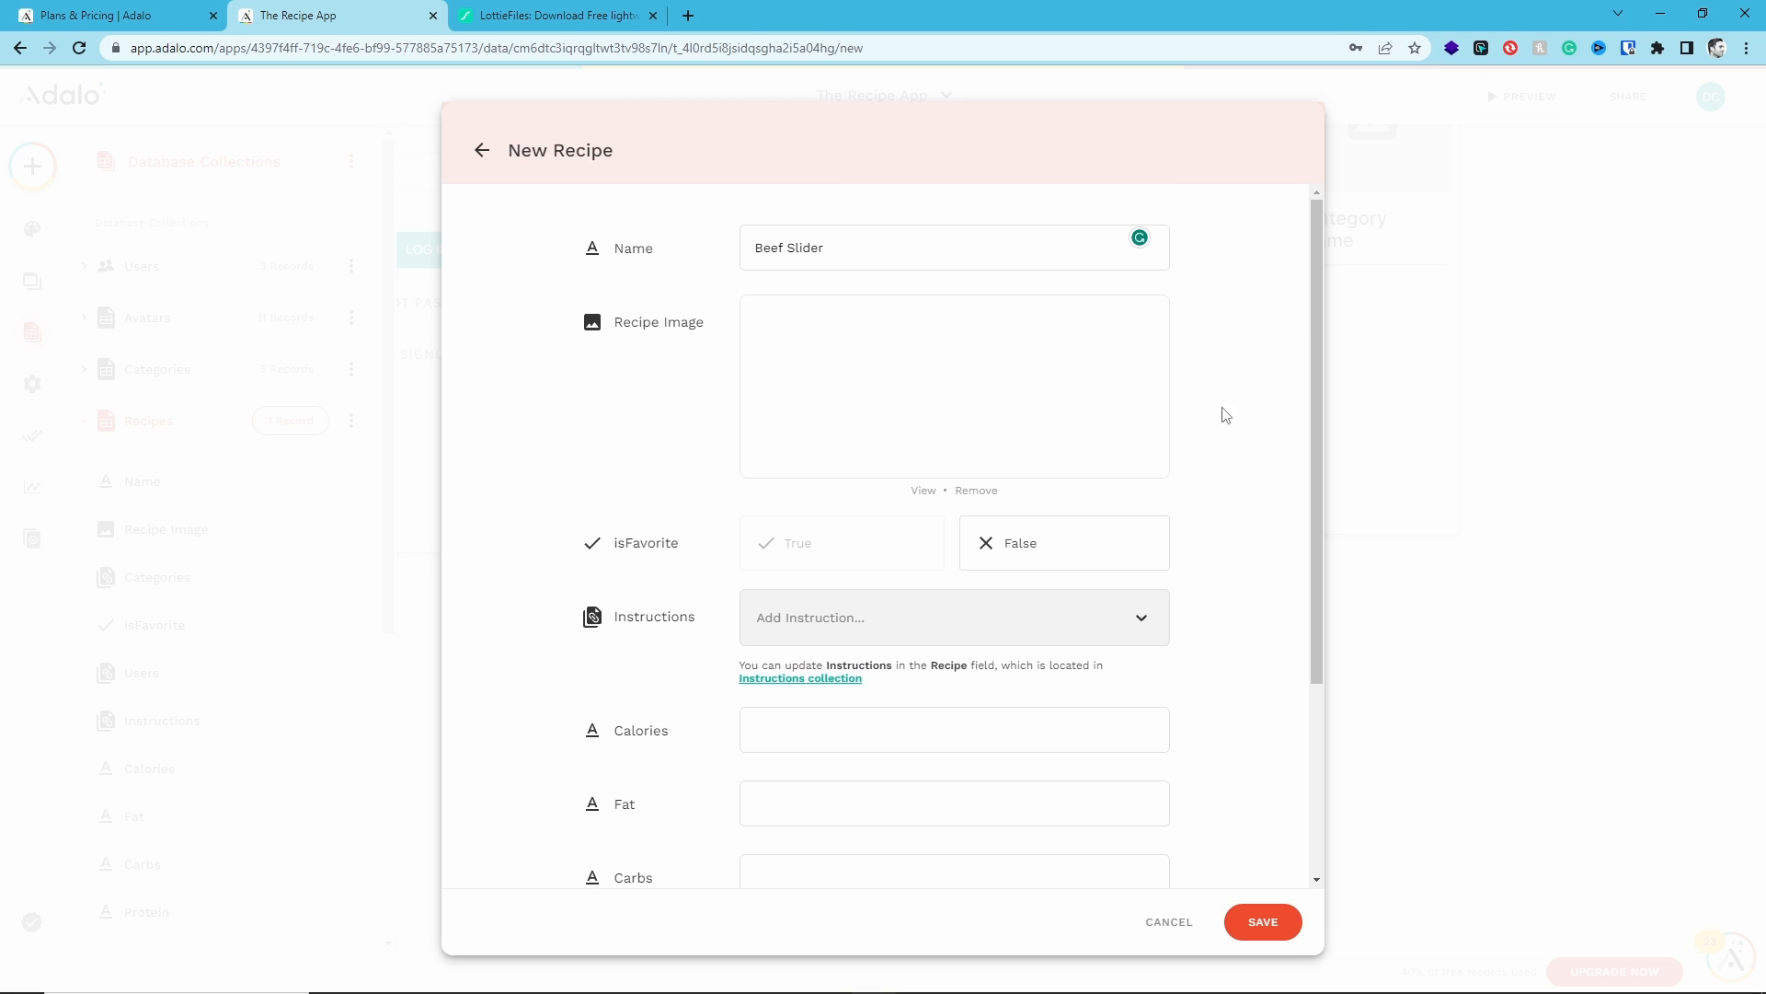
{"action": "scroll", "coordinate": [633, 488], "scroll_direction": "down", "scroll_amount": 2}
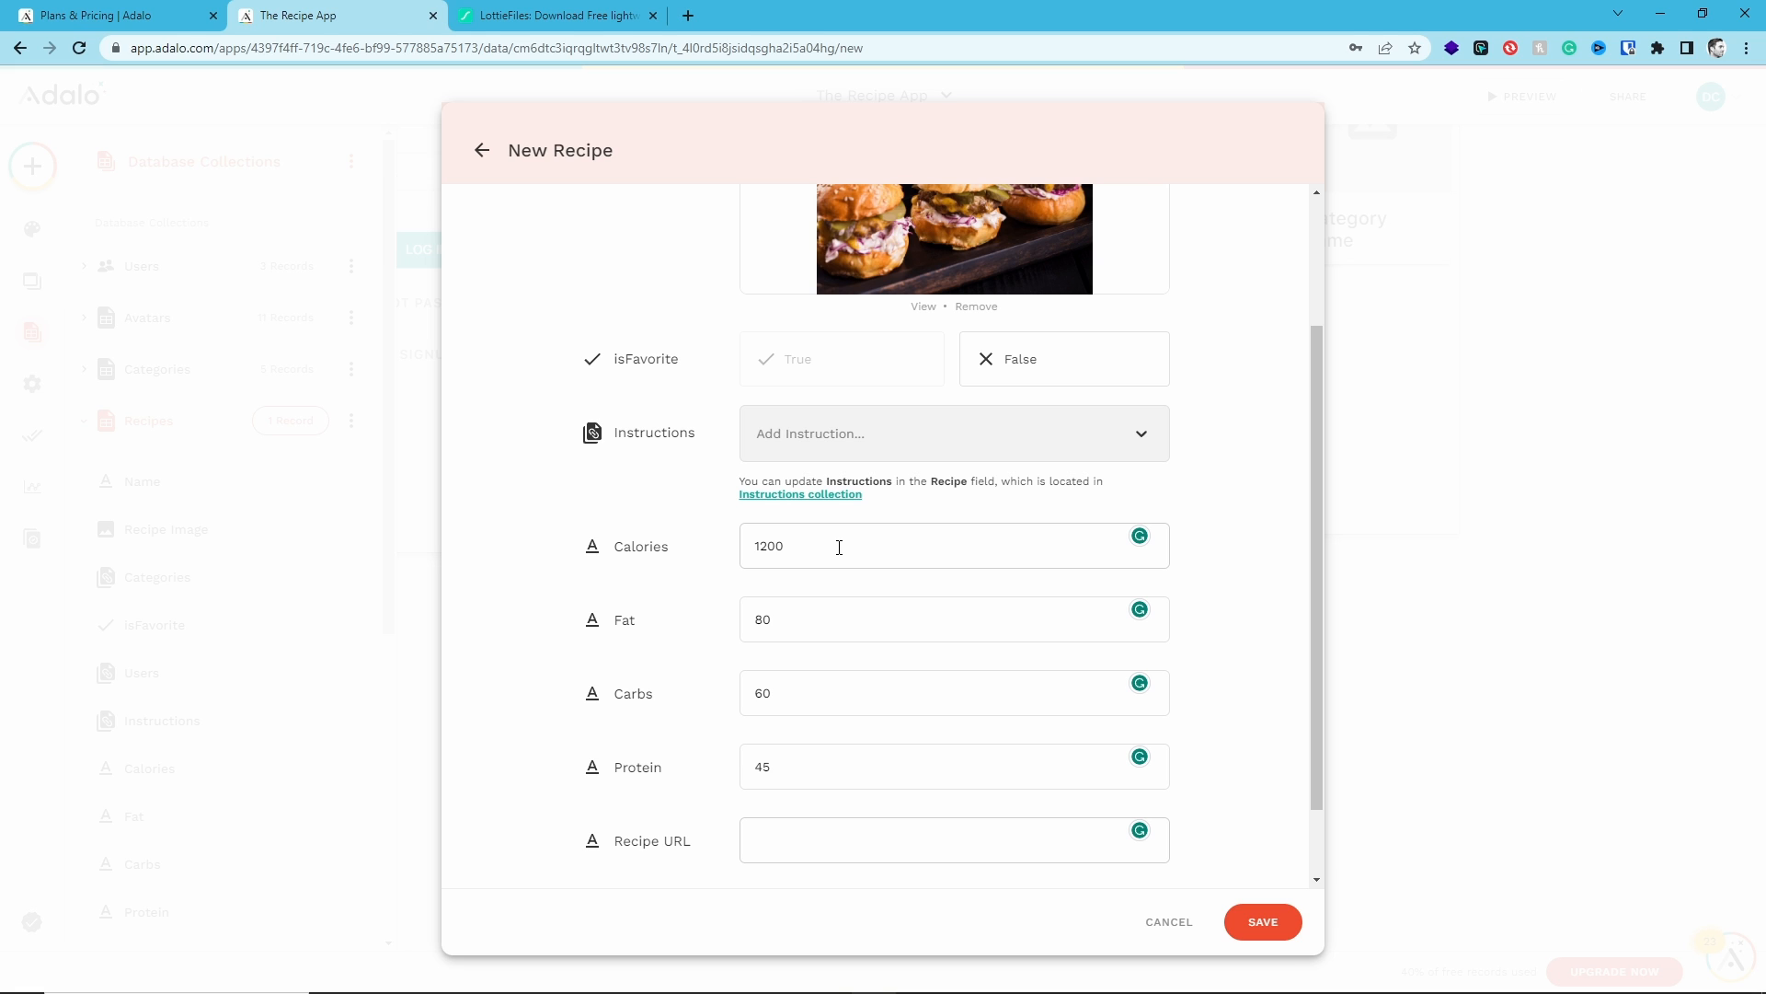
{"action": "type", "text": "https://youtube.com/thegoodishgamer"}
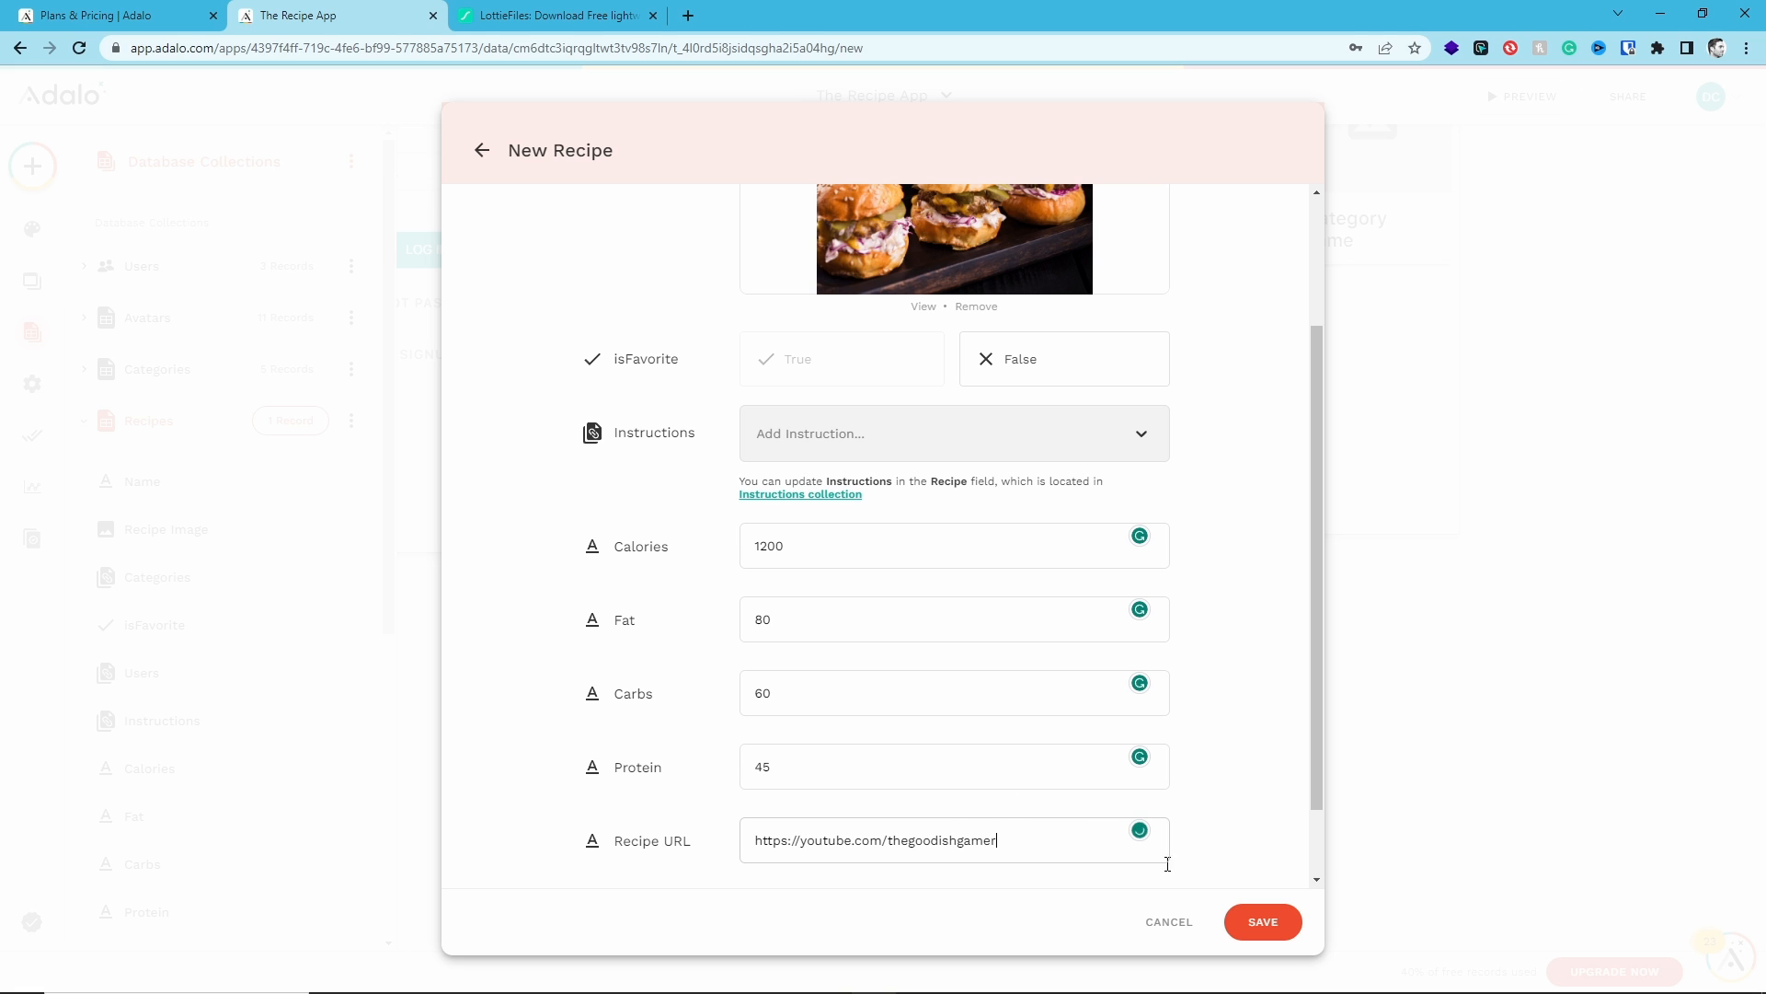
{"action": "left_click", "coordinate": [1274, 923]}
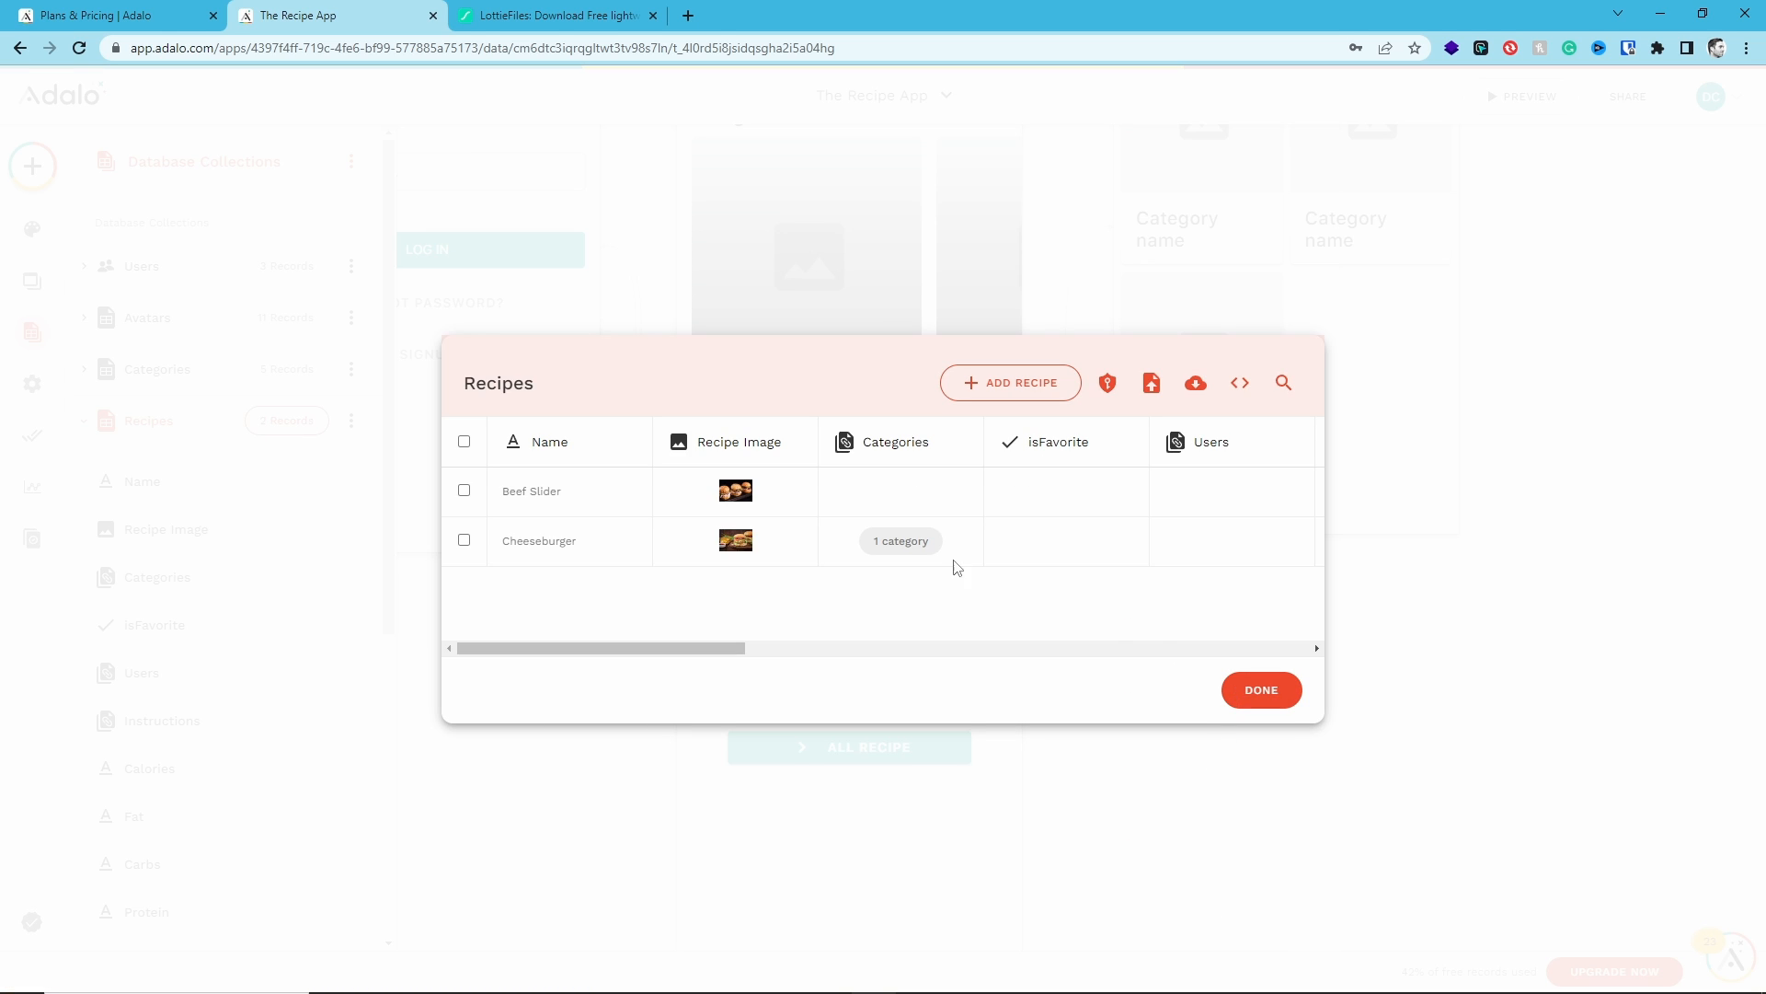
- Open the Beef Slider record, add the Hamburgers category, and save it
{"action": "left_click", "coordinate": [934, 513]}
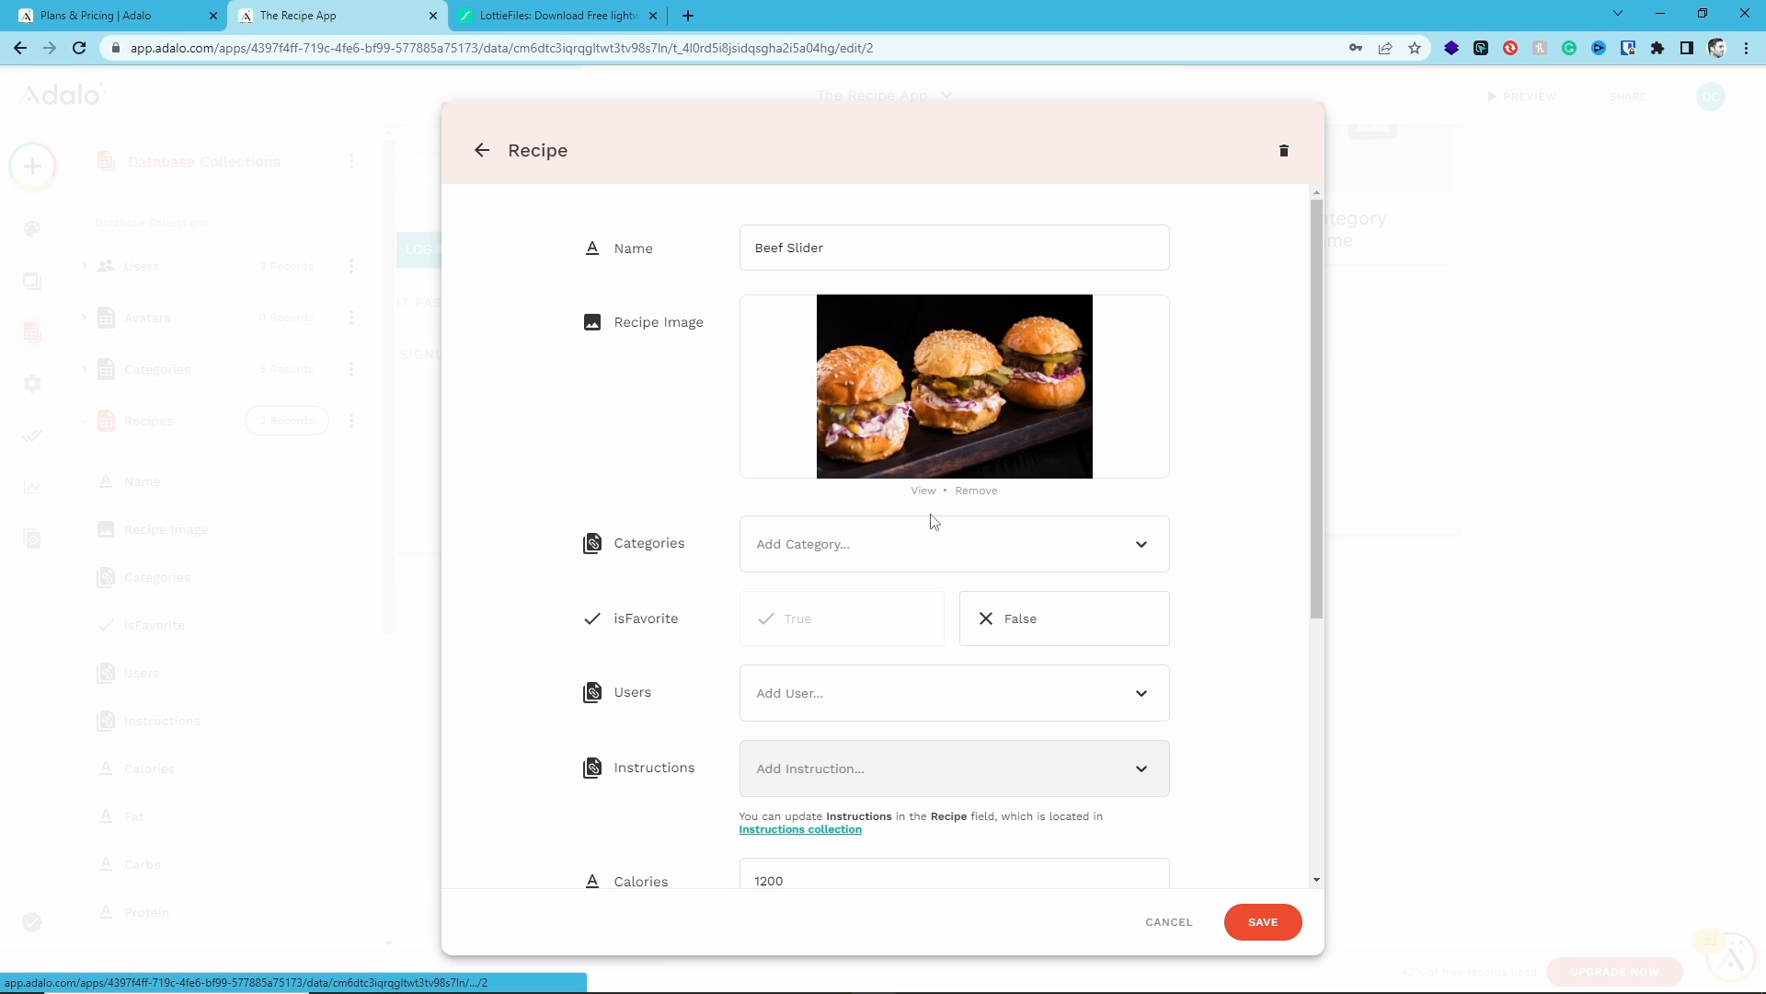
{"action": "left_click", "coordinate": [892, 544]}
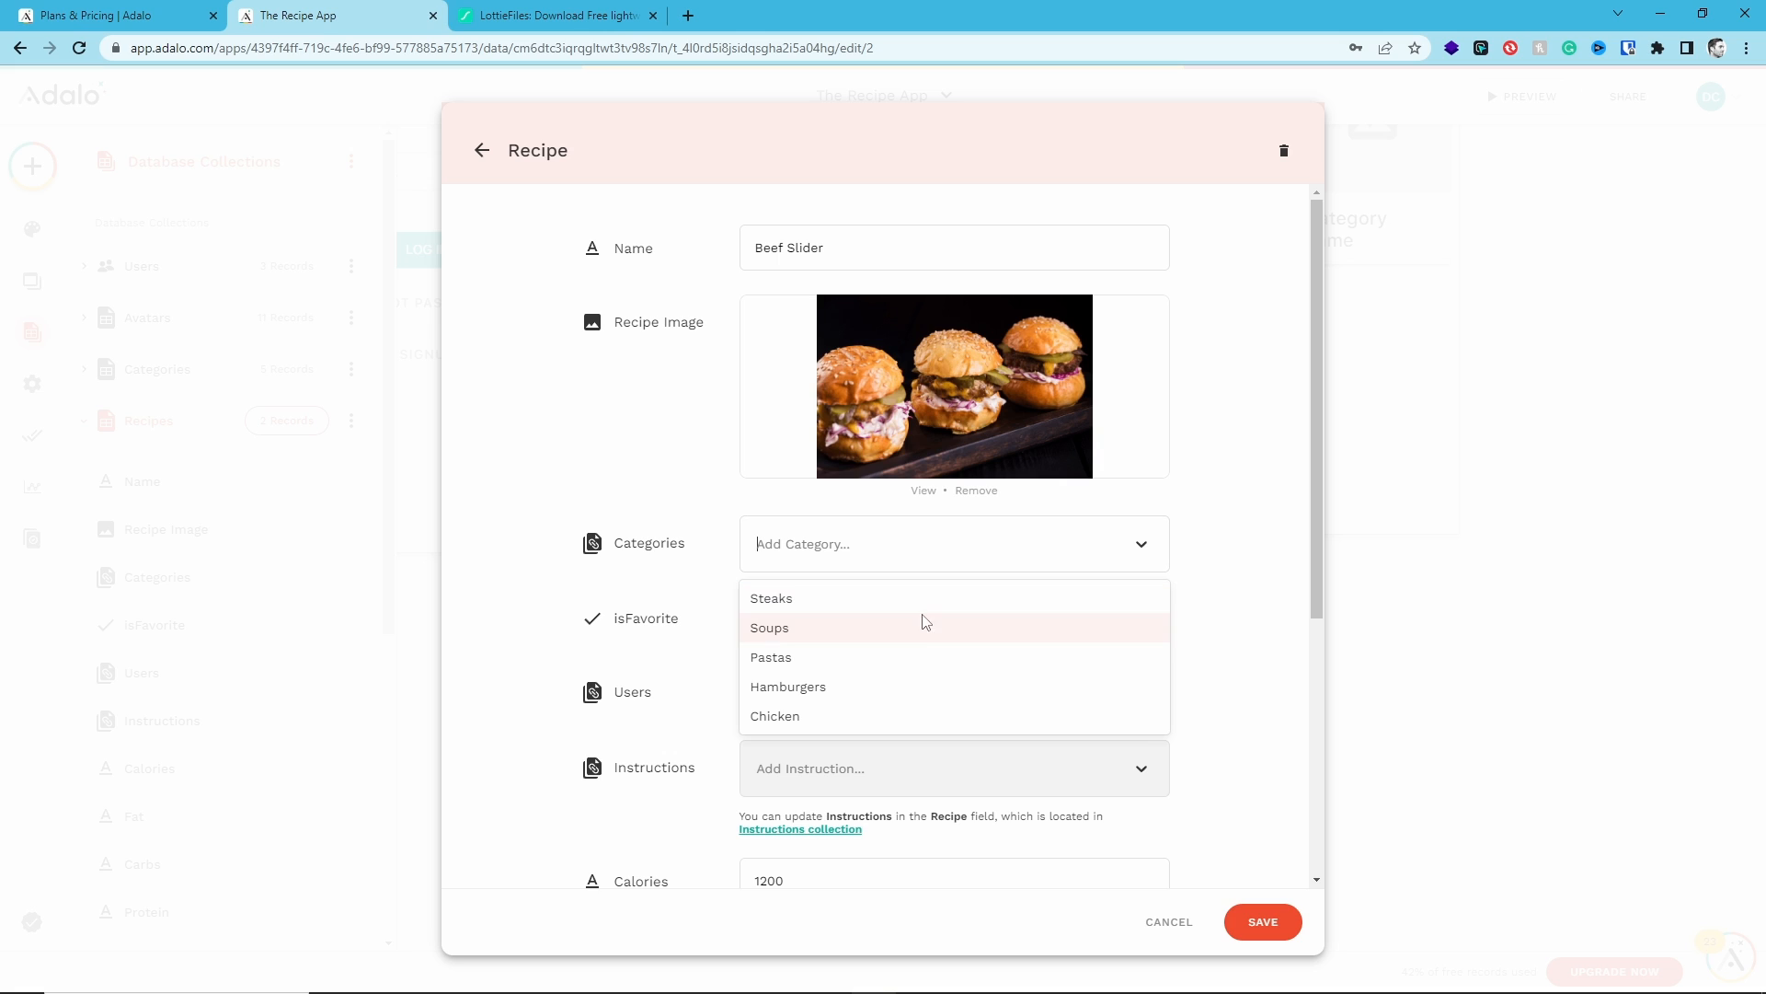
{"action": "left_click", "coordinate": [898, 686]}
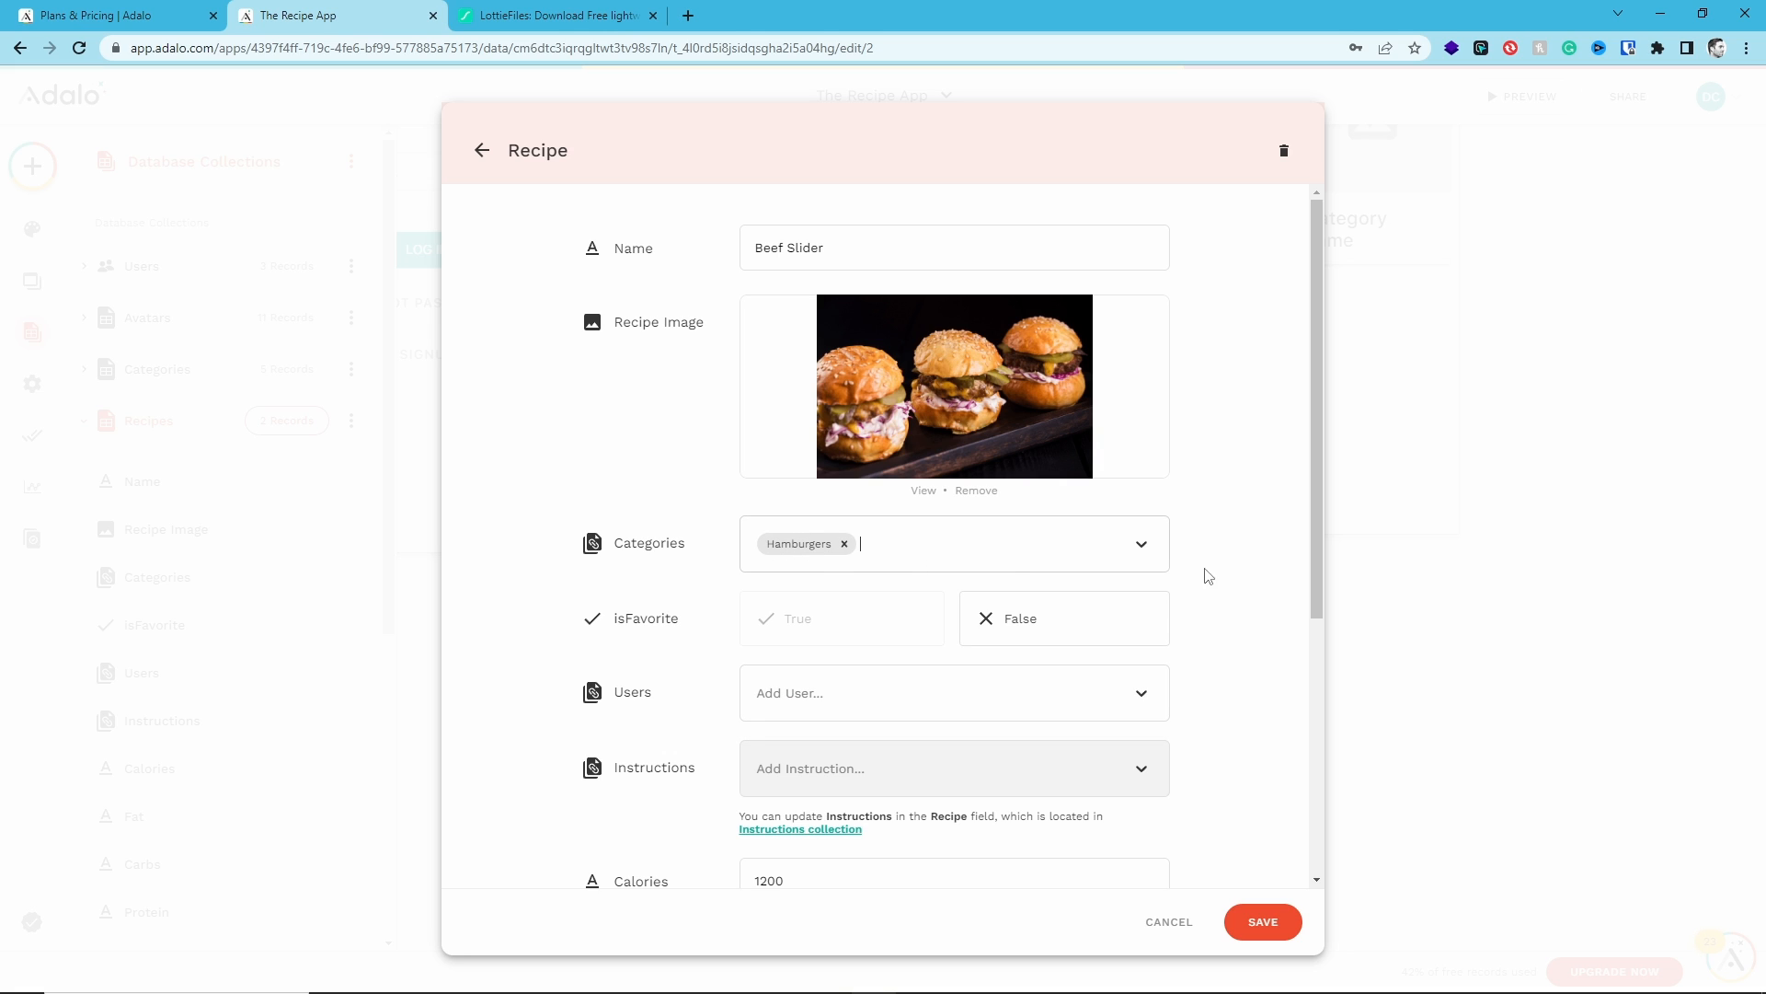
{"action": "left_click", "coordinate": [1145, 696]}
{"action": "left_click", "coordinate": [1146, 696]}
{"action": "left_click", "coordinate": [1260, 927]}
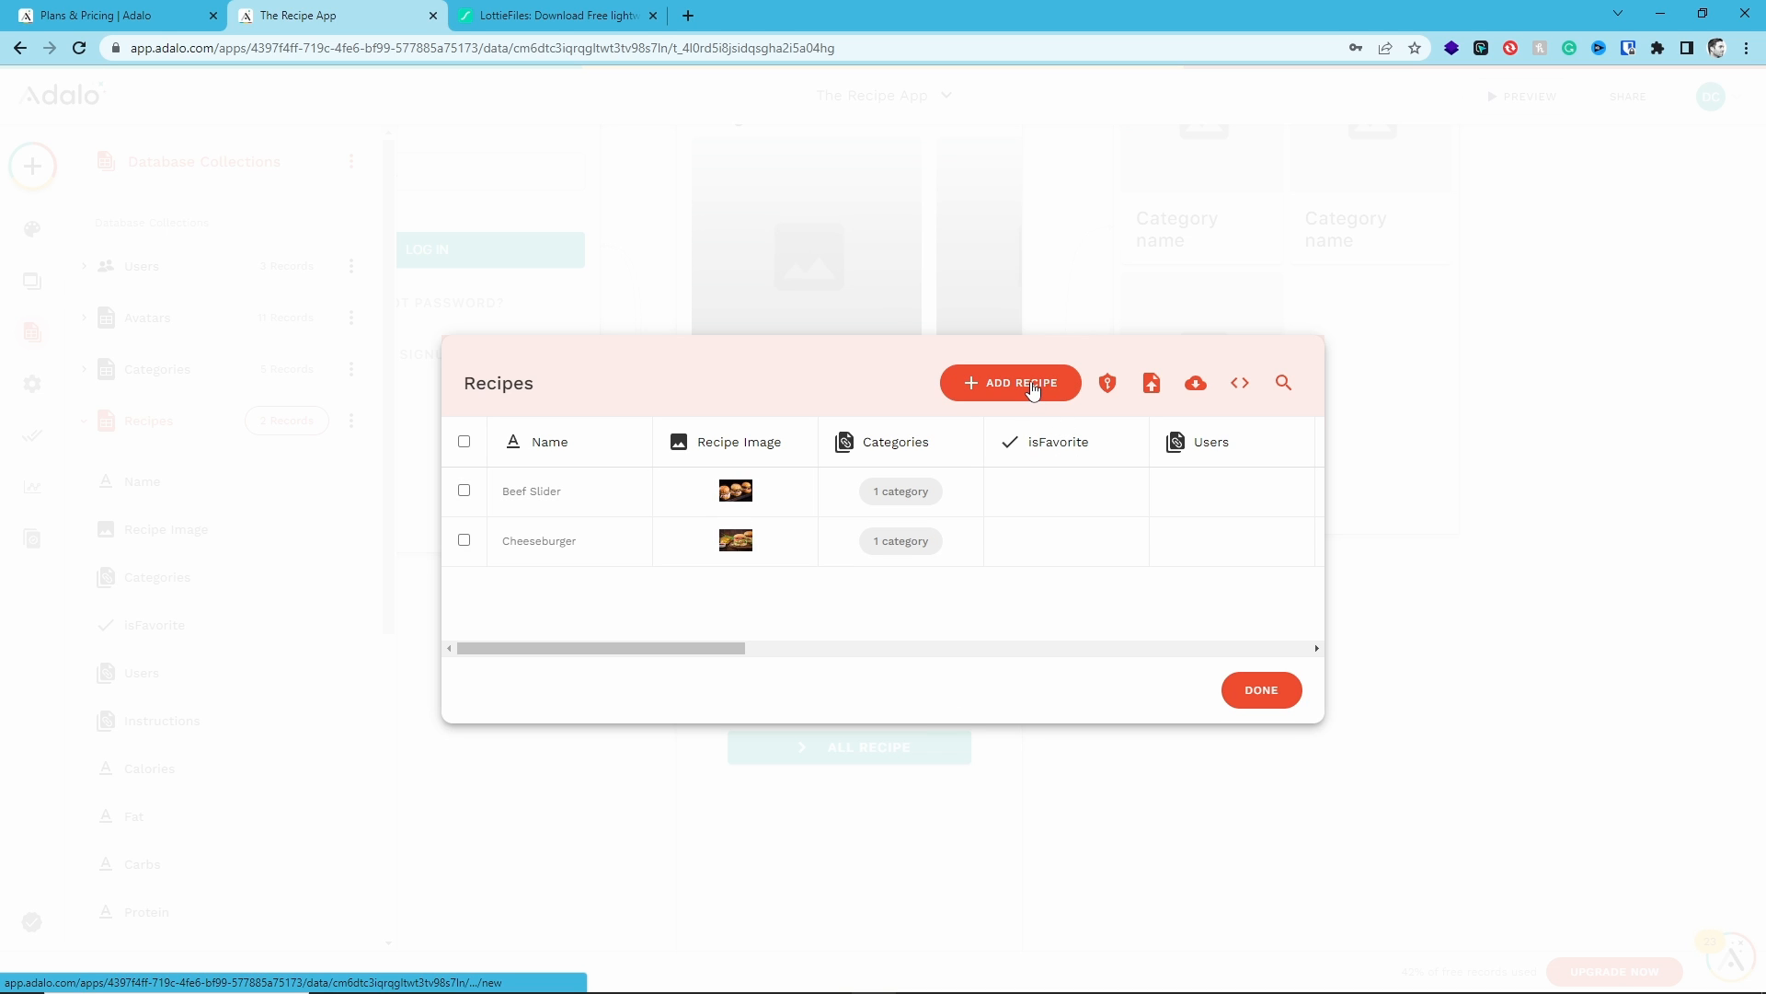
- Browse the local Recipe App folders to the Chicken recipe images
{"action": "left_click_drag", "start_coordinate": [1765, 245], "coordinate": [993, 244]}
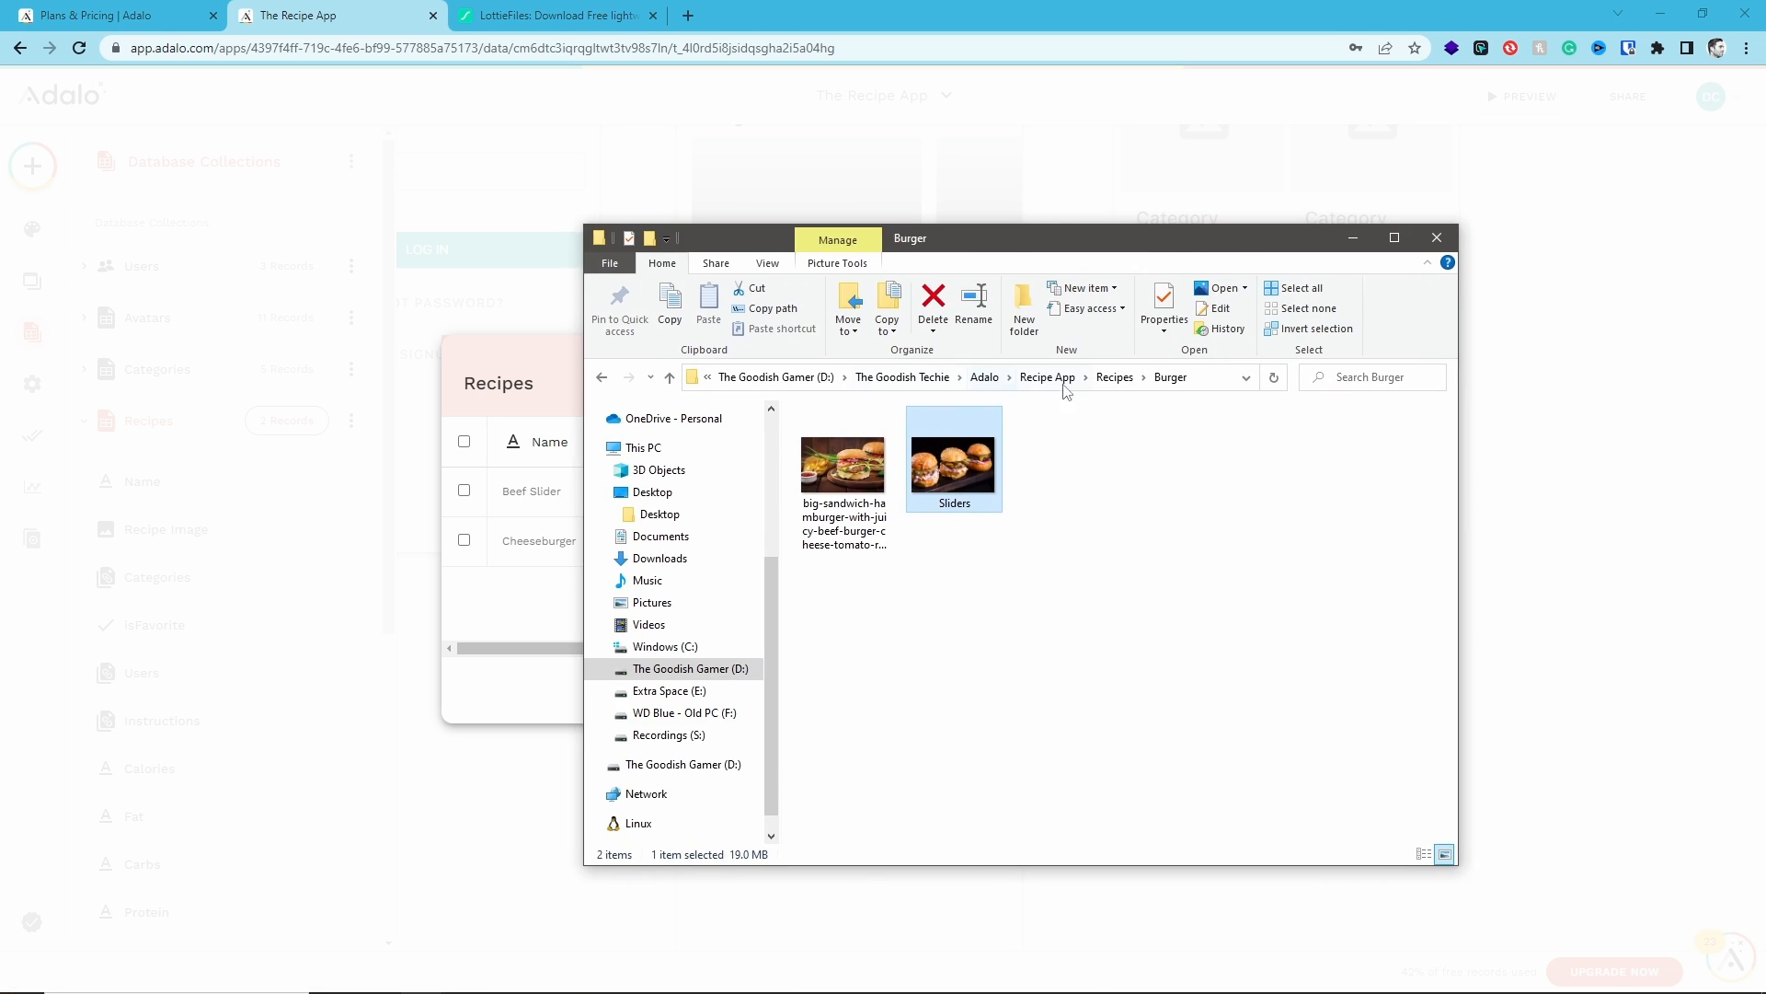
{"action": "left_click", "coordinate": [1117, 378]}
{"action": "double_click", "coordinate": [887, 465]}
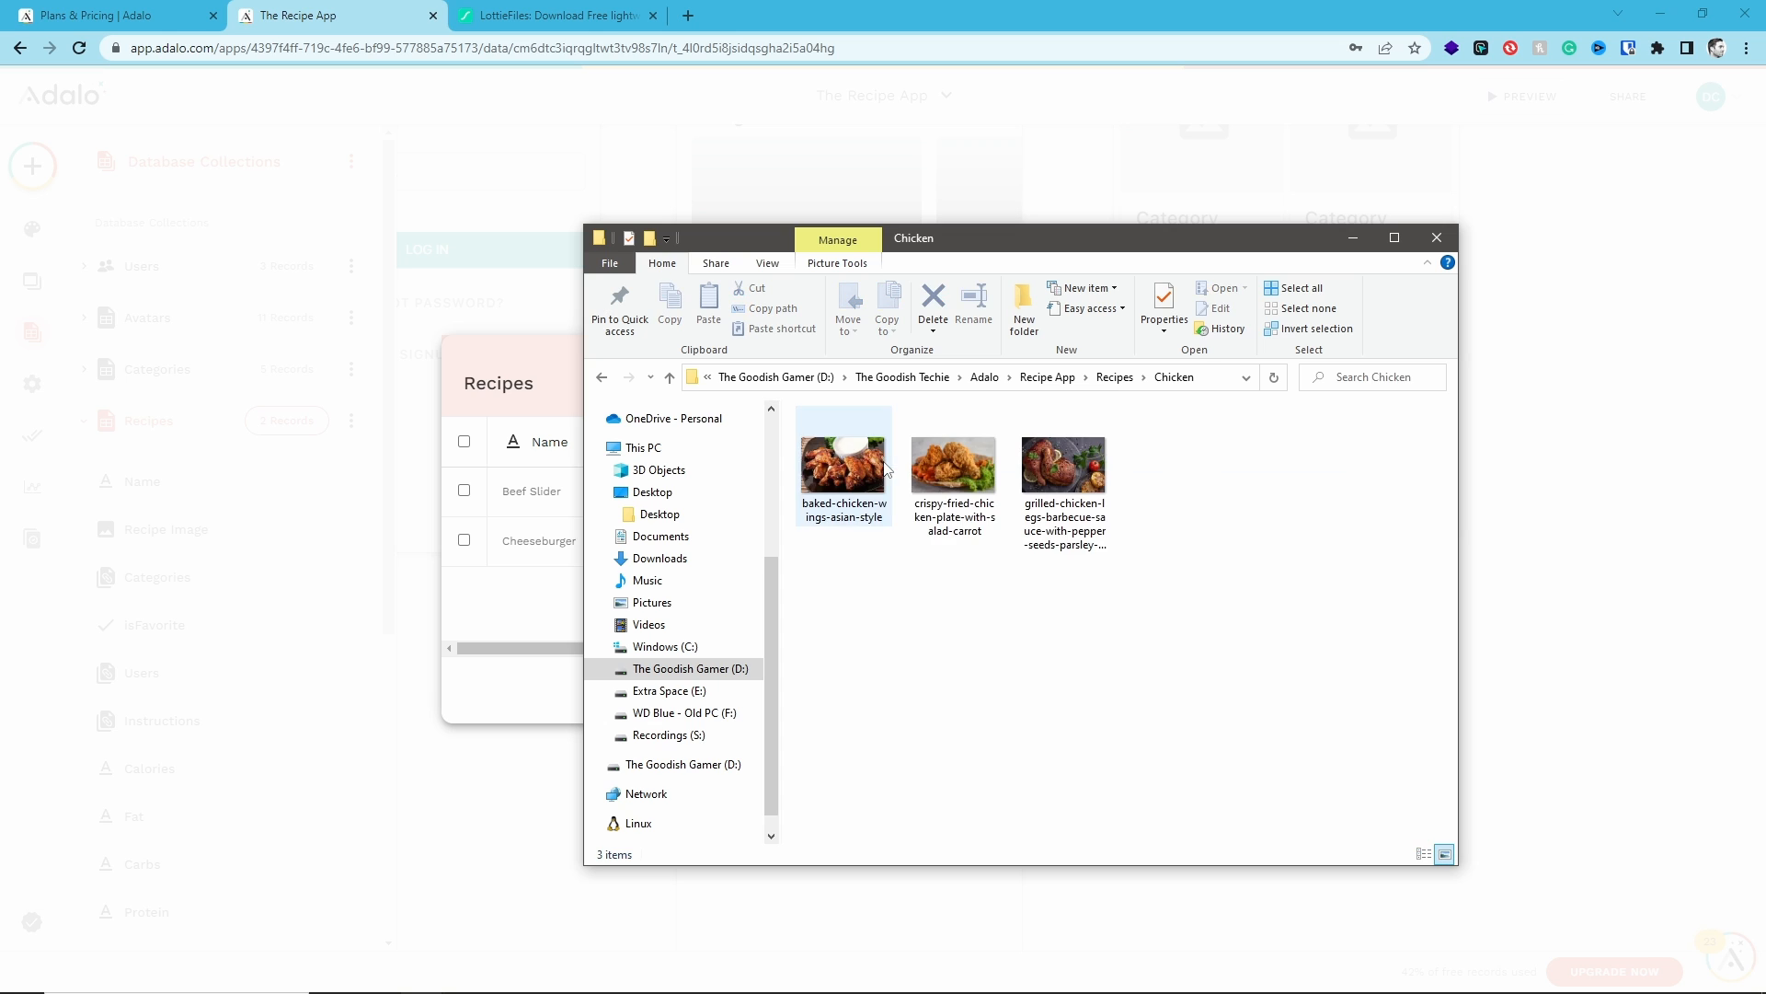
{"action": "left_click_drag", "start_coordinate": [998, 237], "coordinate": [1765, 237]}
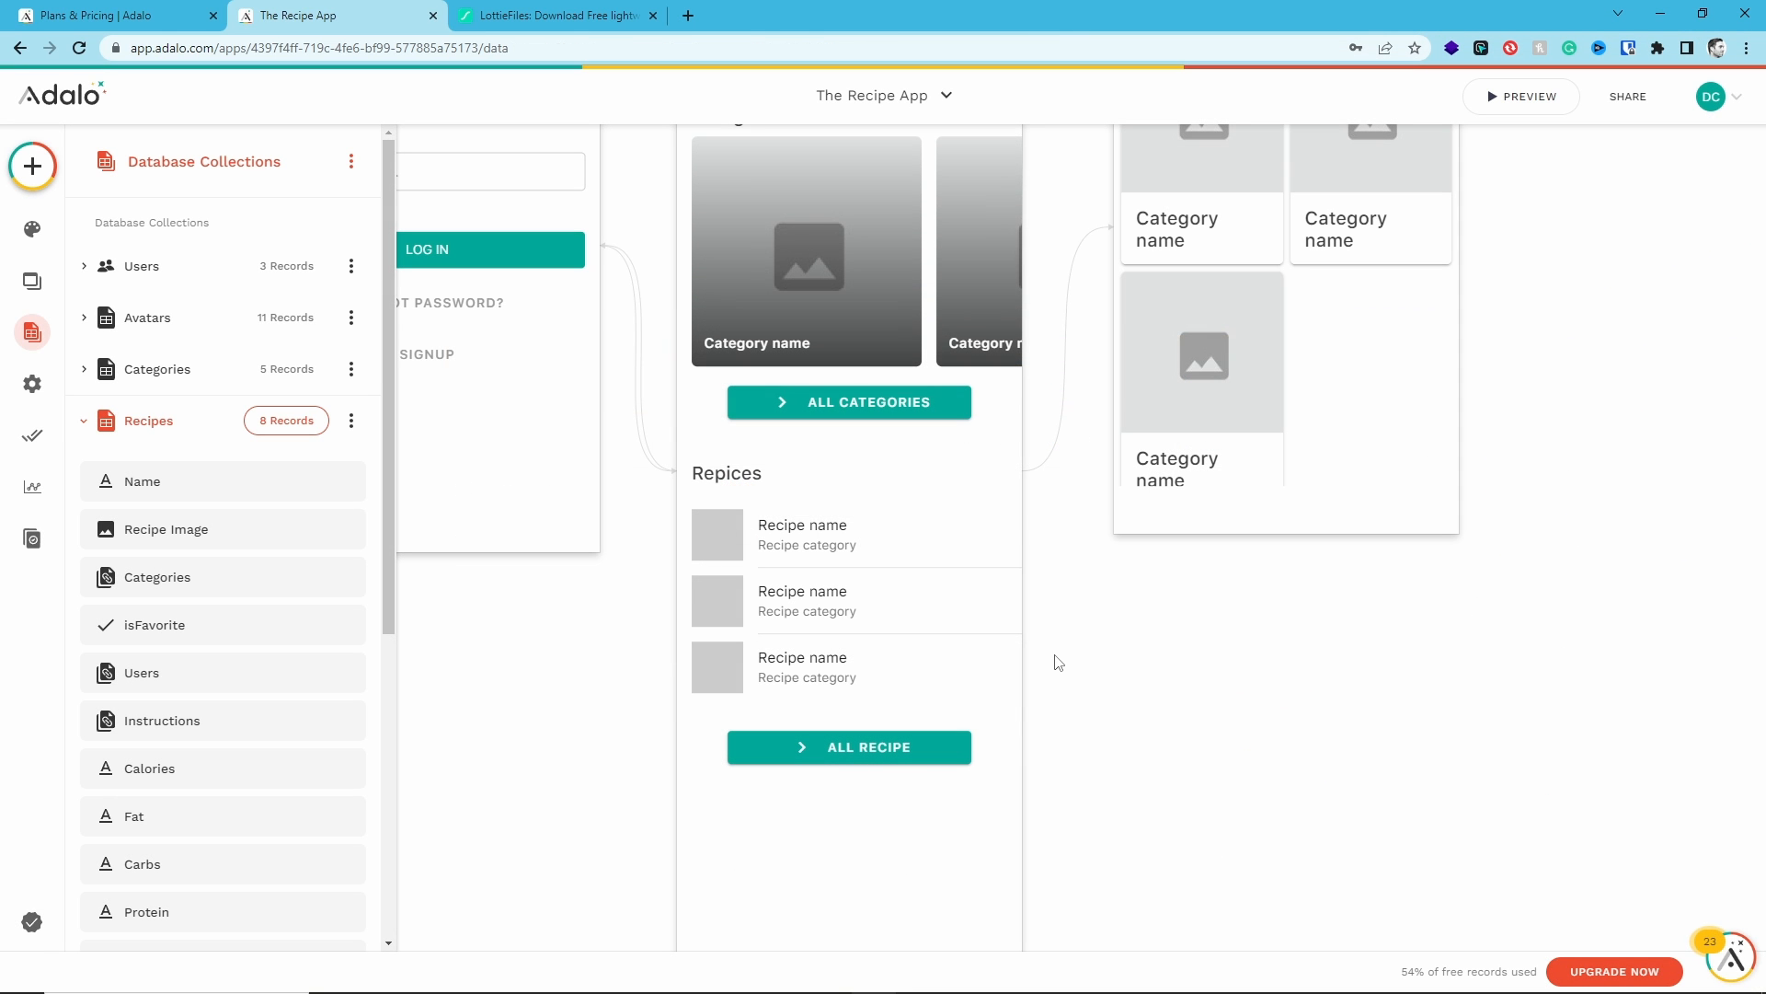
- Review the Categories and Recipes records tables, then close them
{"action": "left_click", "coordinate": [278, 420]}
{"action": "left_click", "coordinate": [87, 425]}
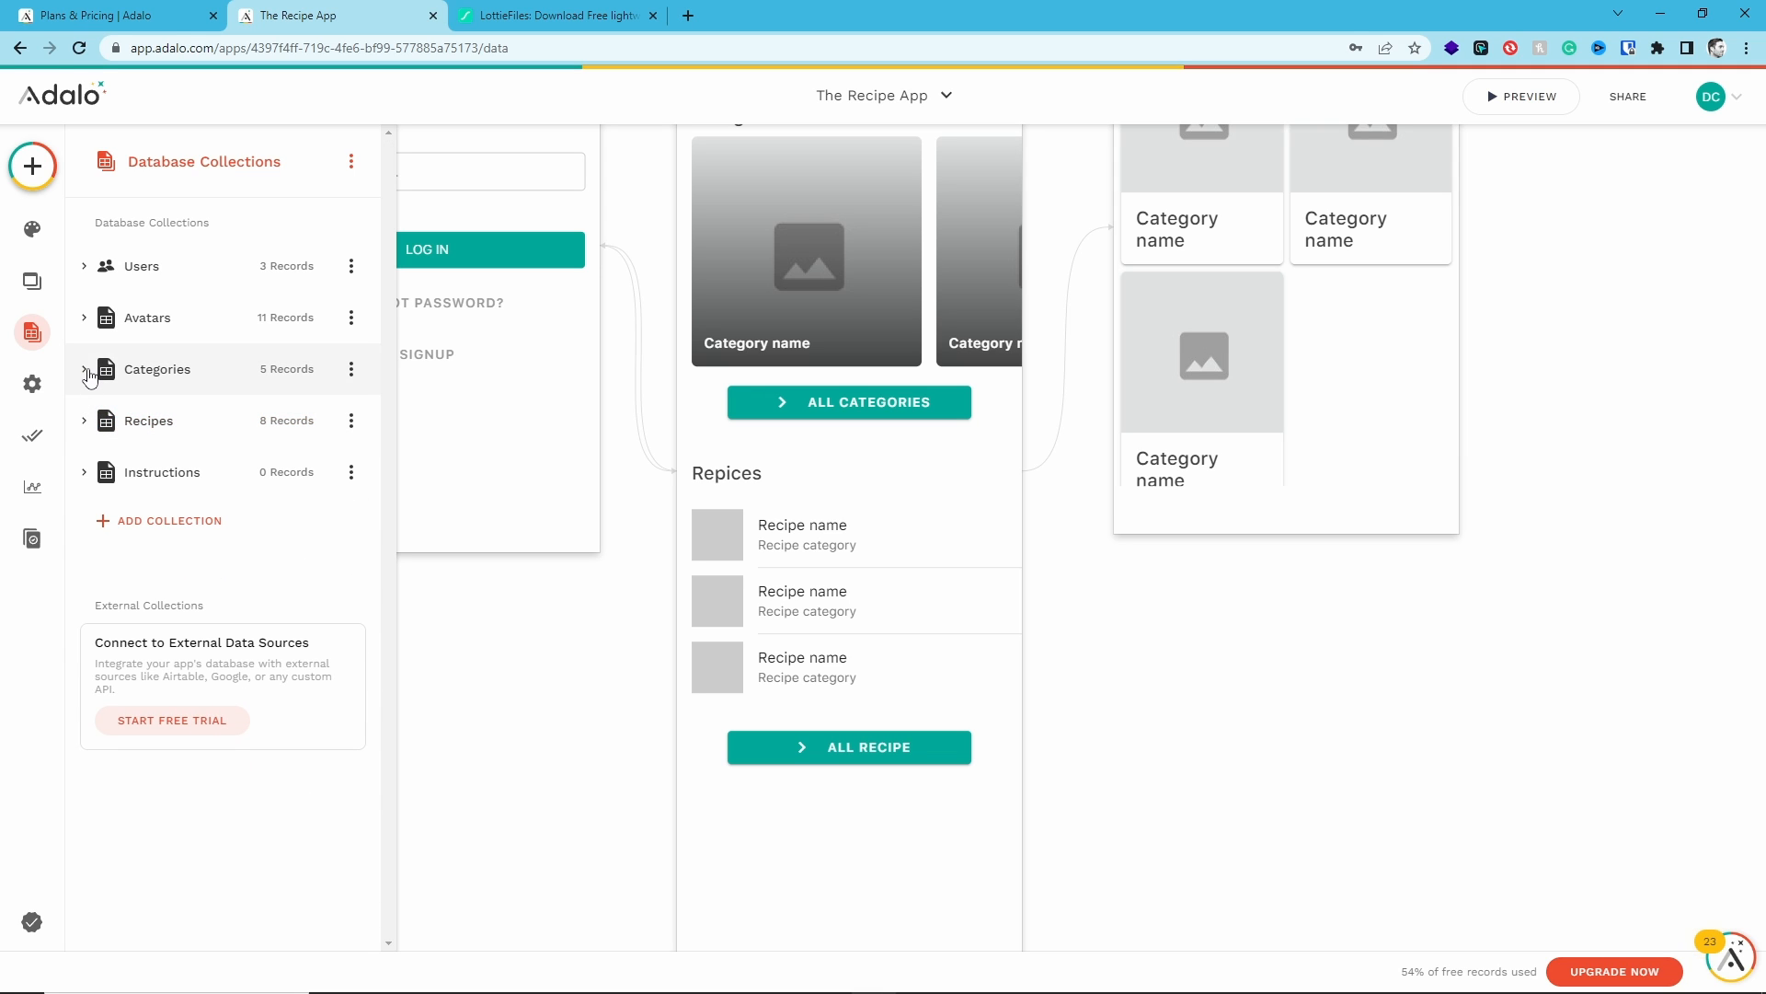
{"action": "left_click", "coordinate": [235, 384]}
{"action": "left_click", "coordinate": [274, 371]}
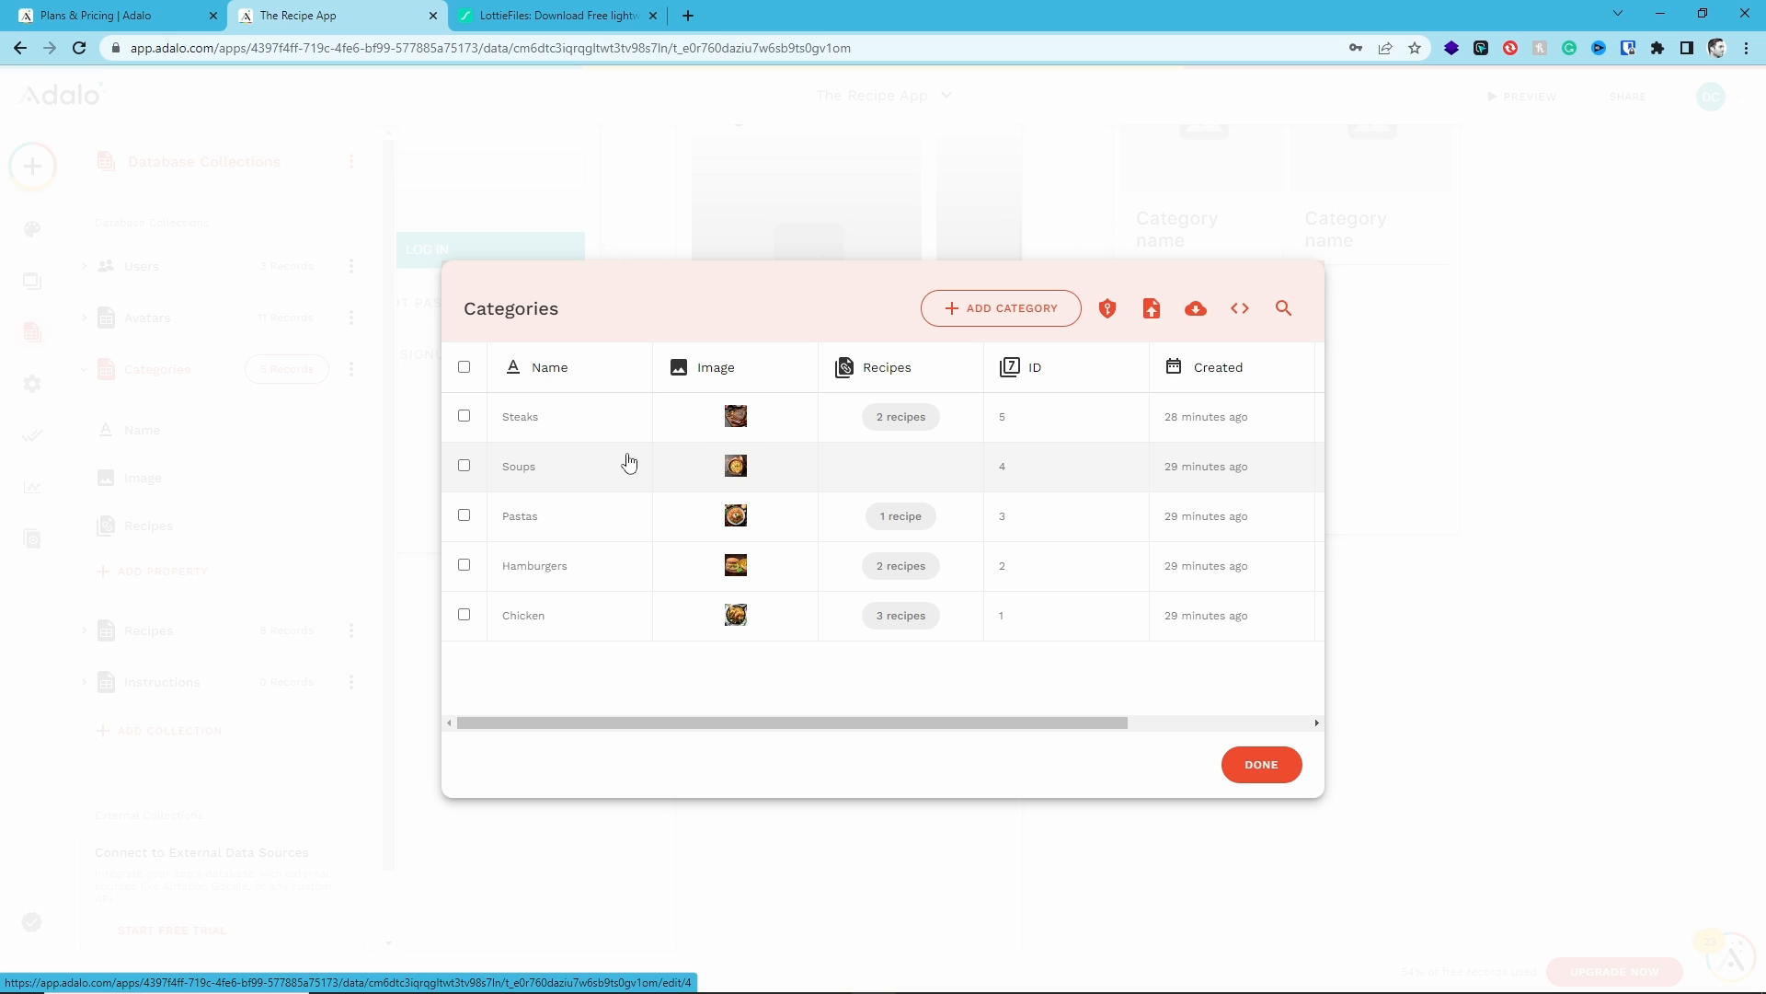
{"action": "left_click", "coordinate": [464, 467]}
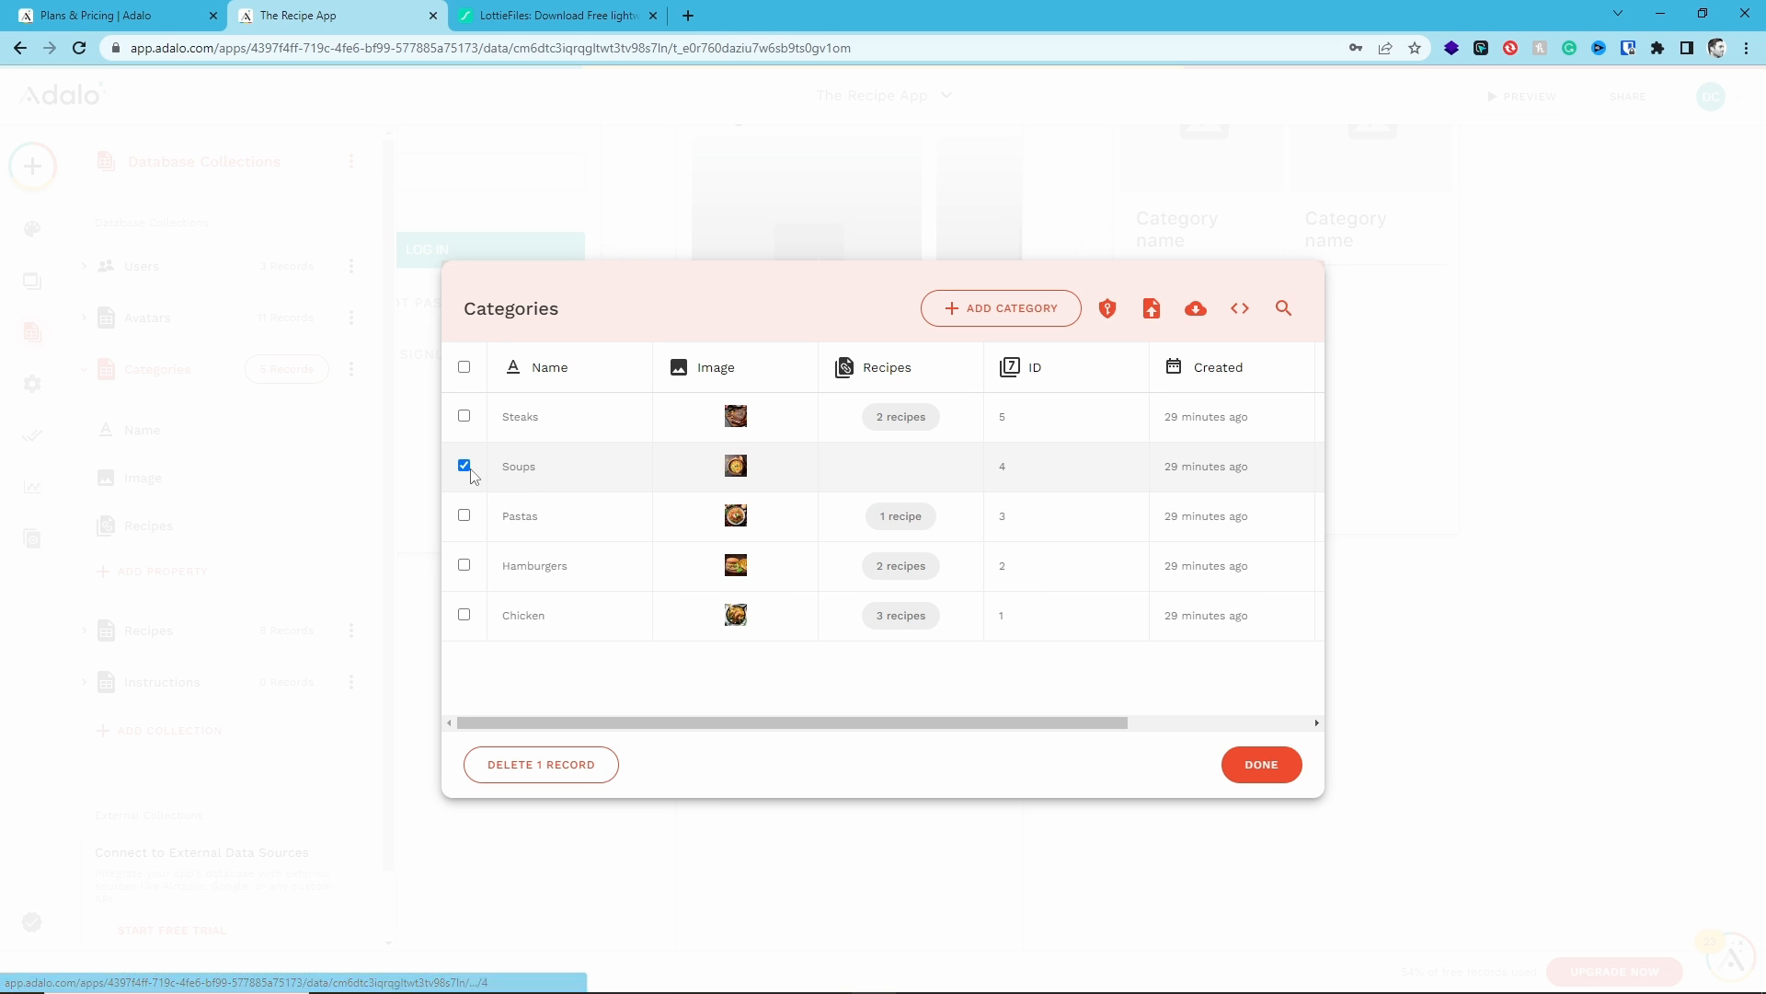
{"action": "left_click", "coordinate": [465, 467]}
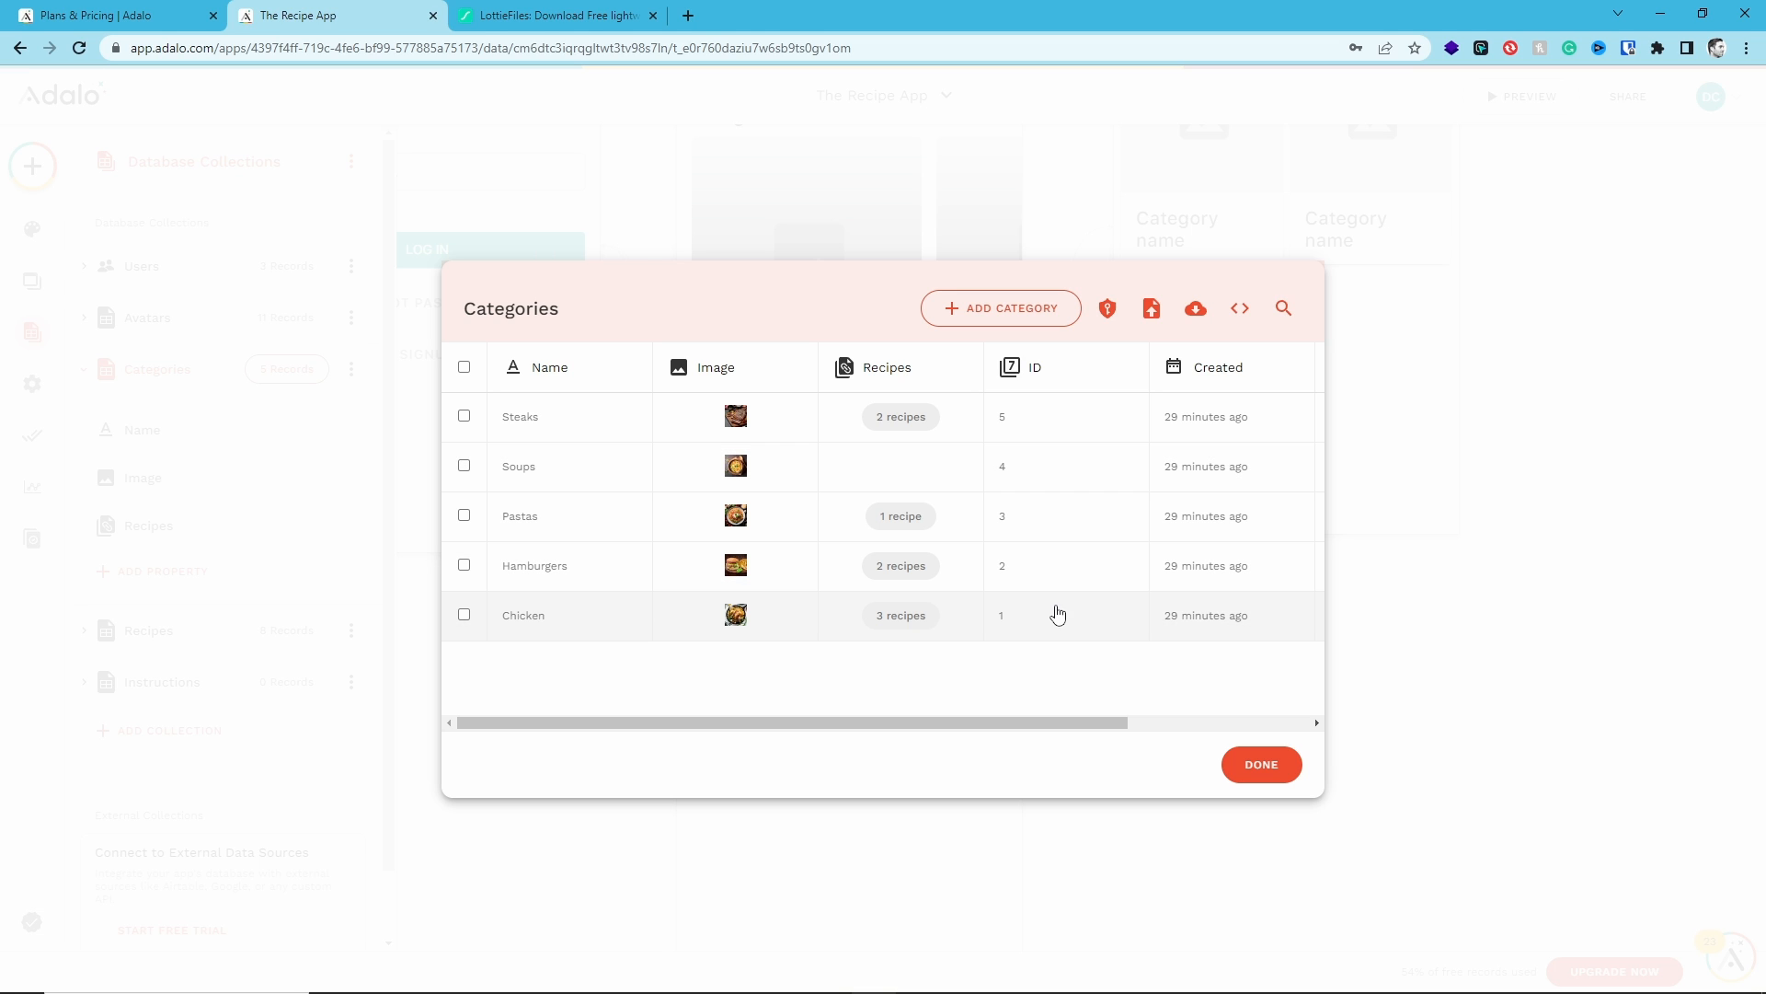
{"action": "left_click", "coordinate": [1256, 766]}
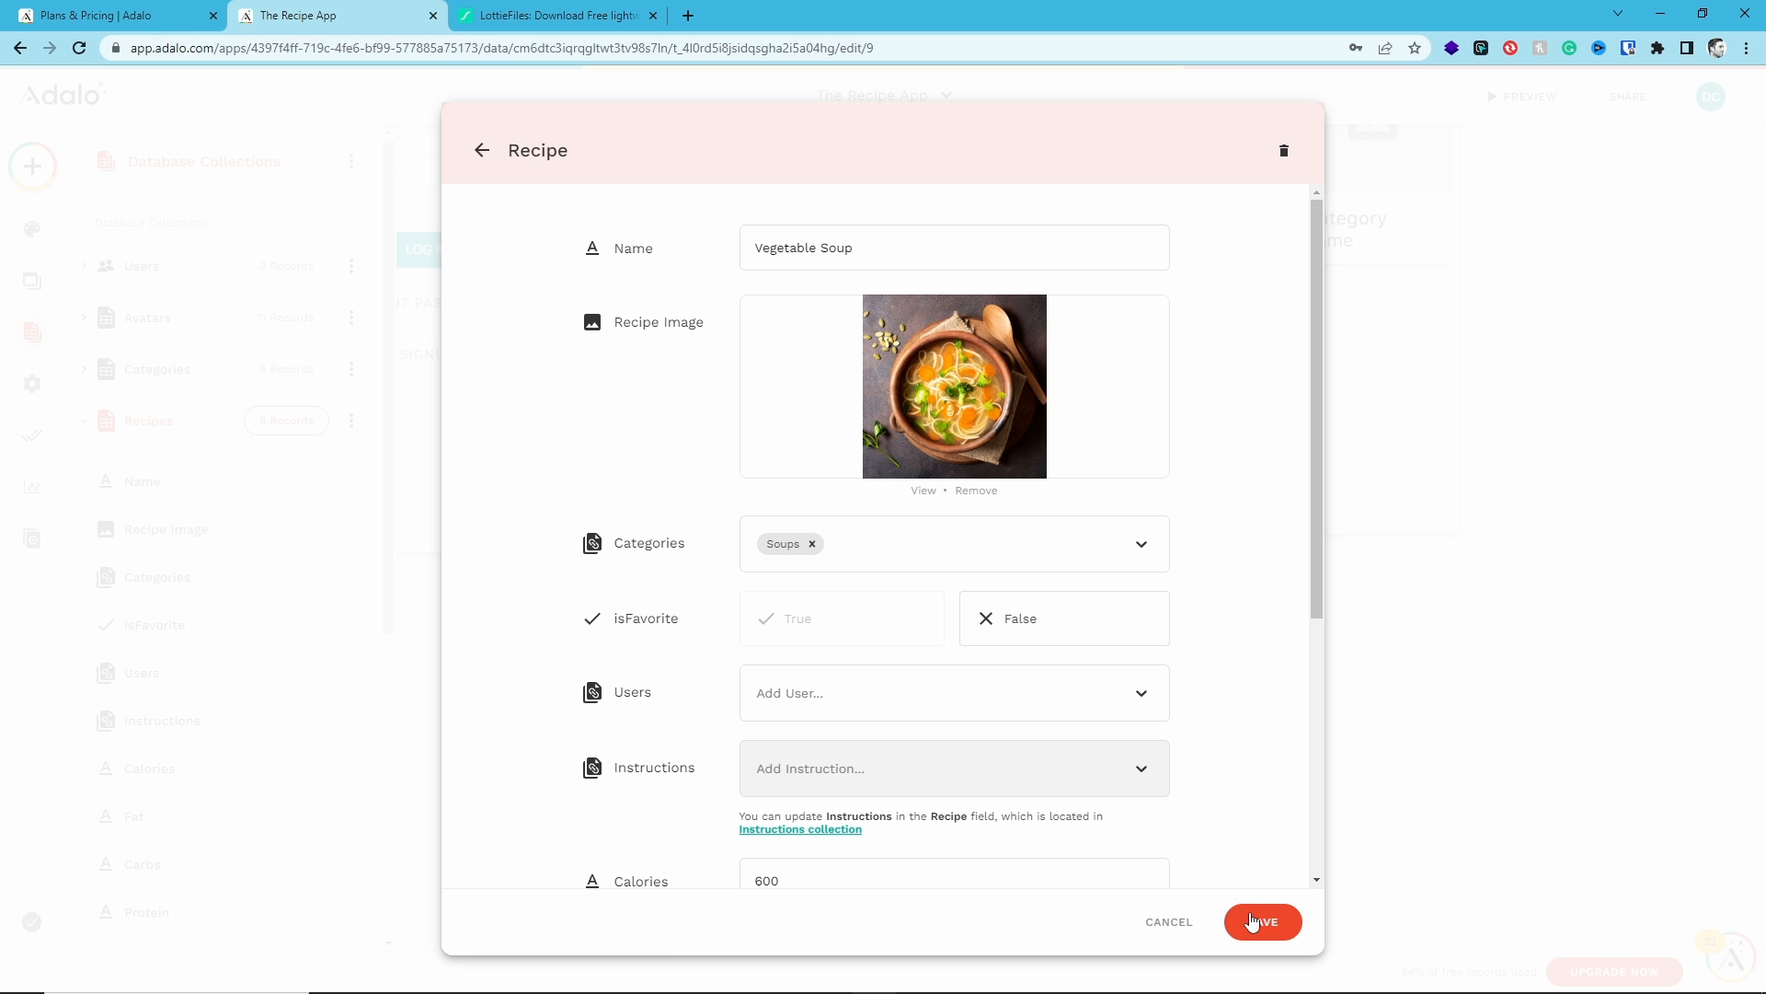
{"action": "left_click", "coordinate": [1257, 922]}
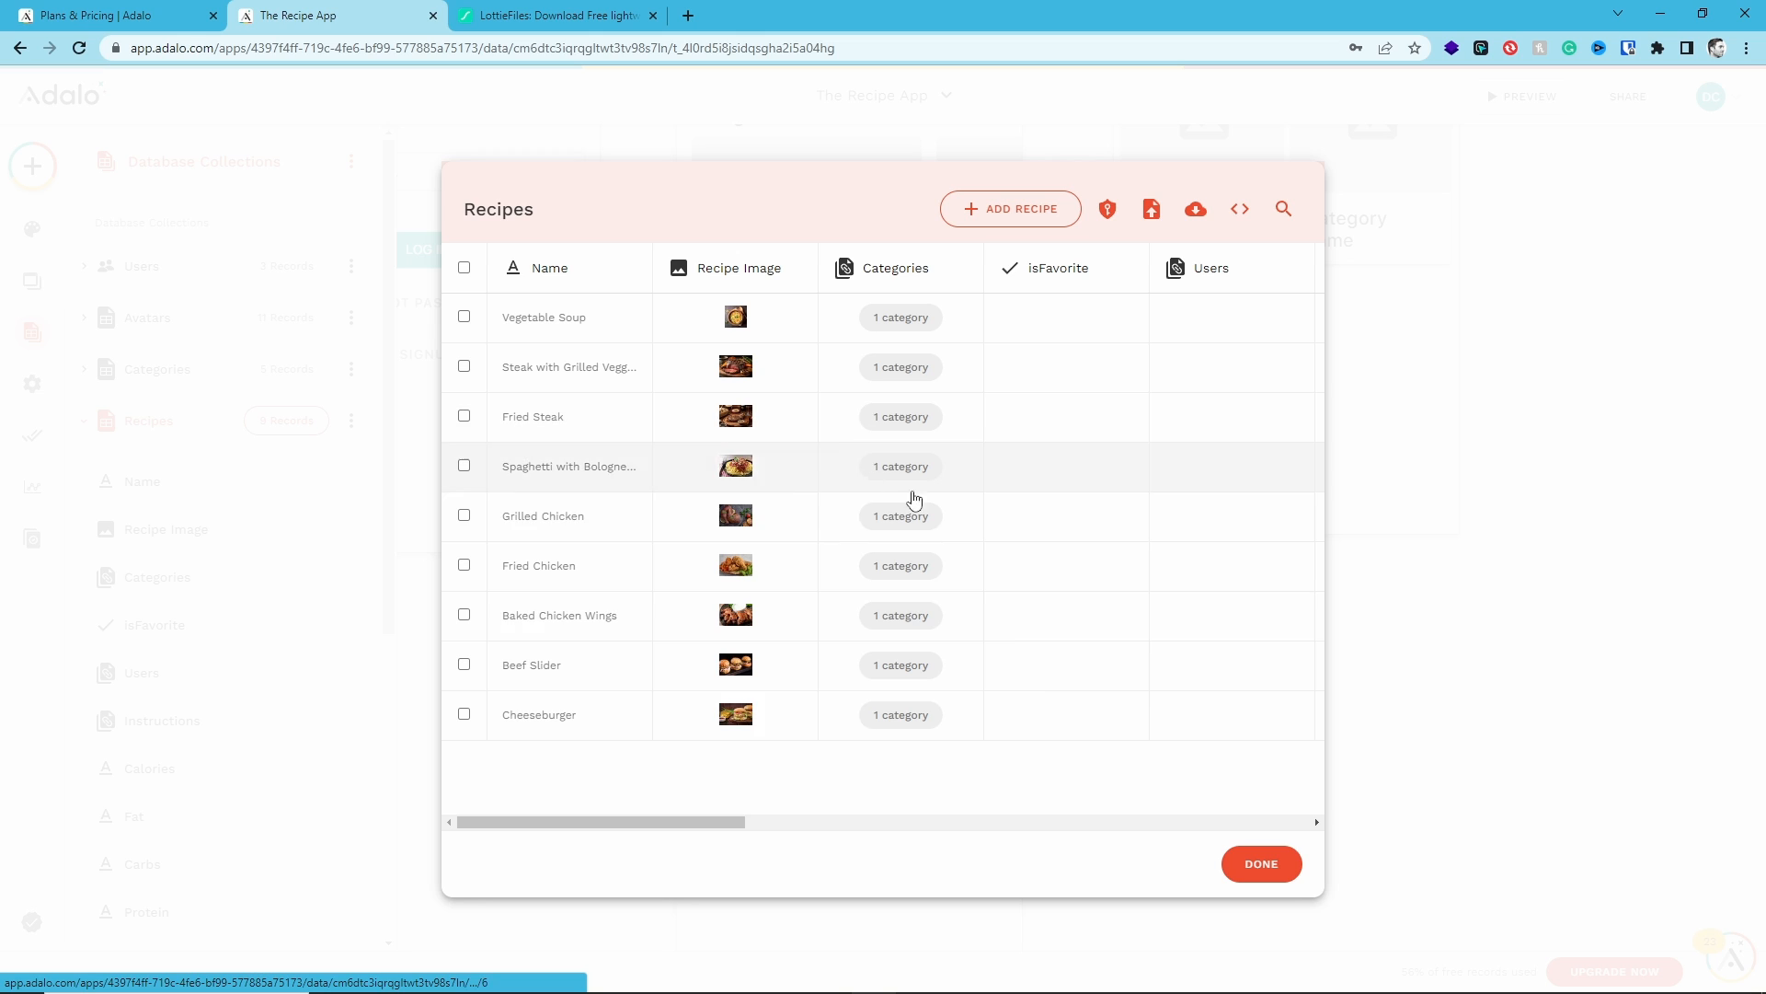
{"action": "left_click", "coordinate": [1258, 867]}
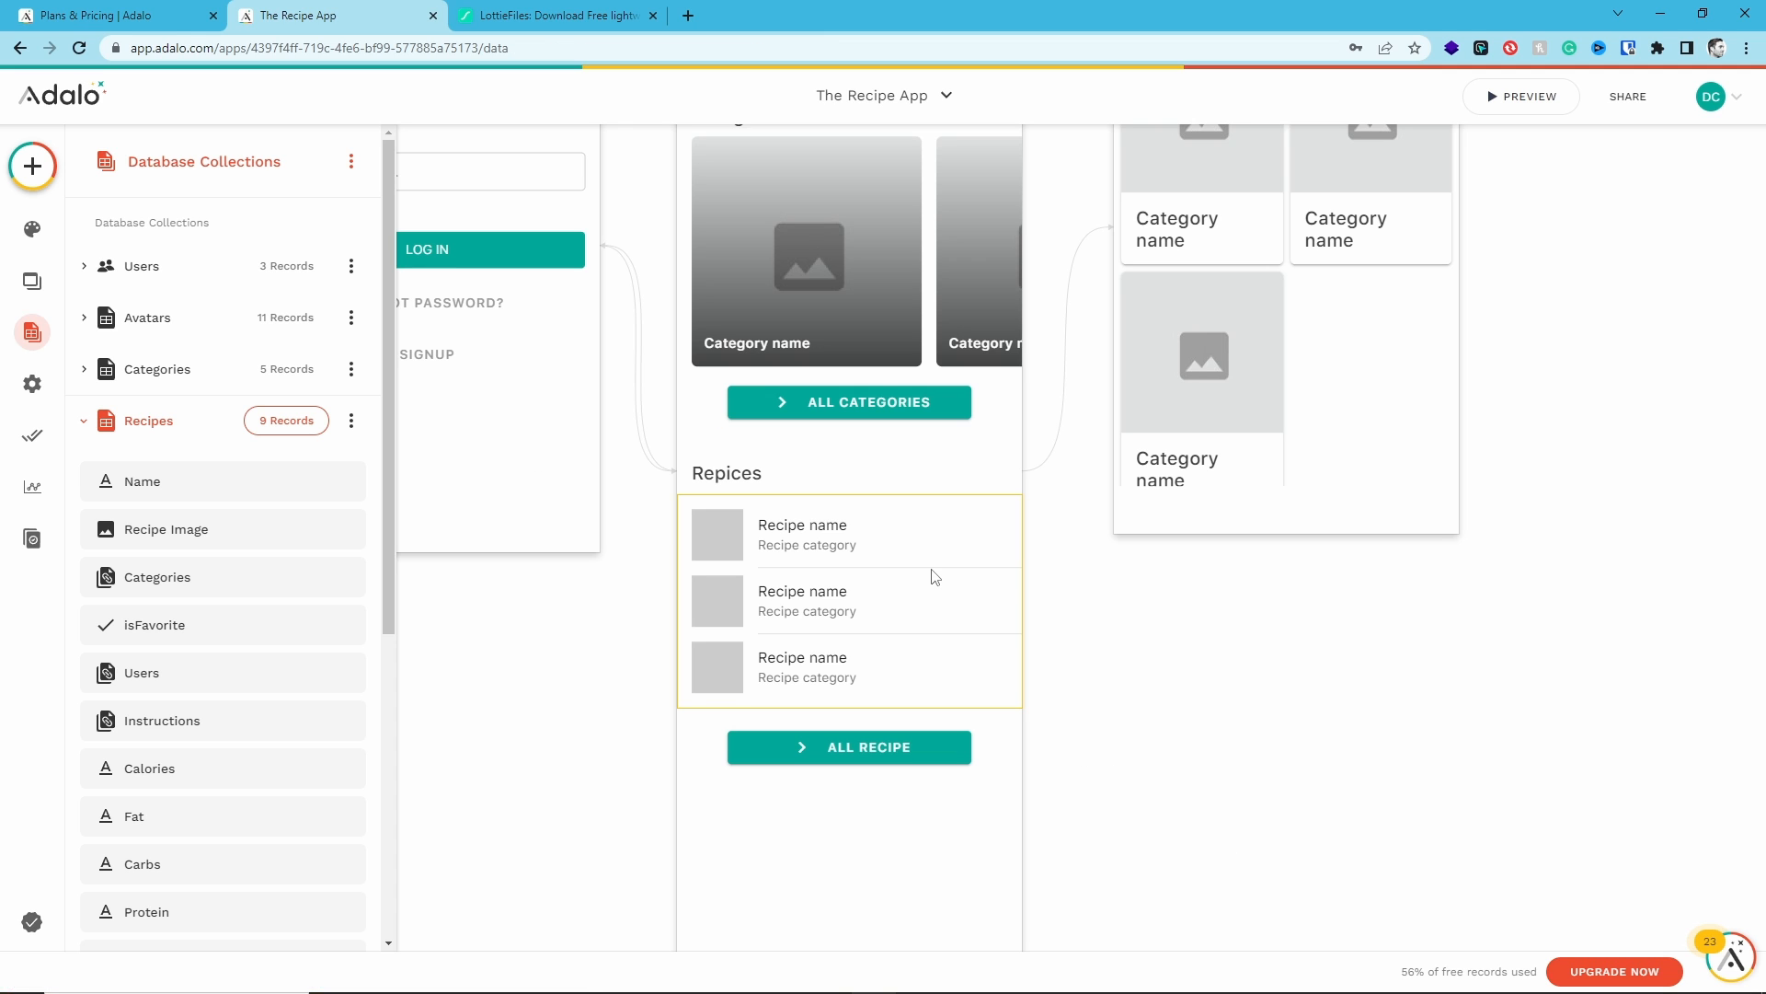
- Preview the app, scroll through the Home screen's recipe list, and close the preview
{"action": "left_click", "coordinate": [1523, 97]}
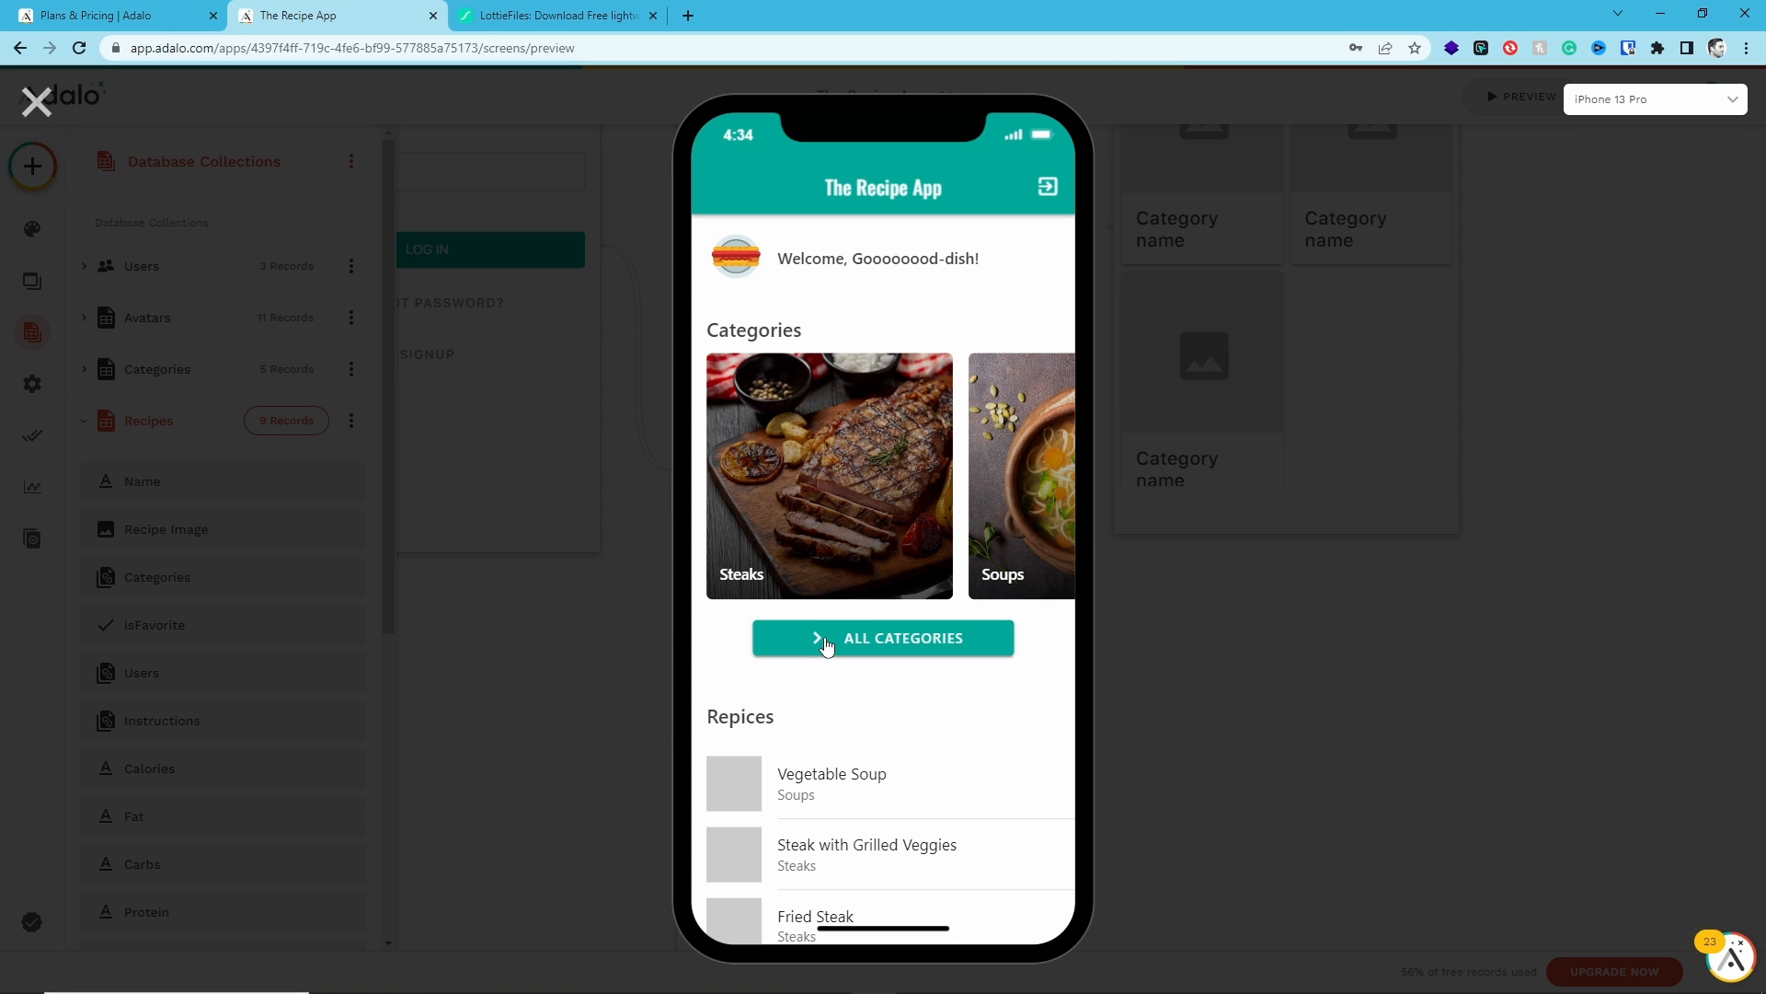
{"action": "scroll", "coordinate": [847, 663], "scroll_direction": "down", "scroll_amount": 6}
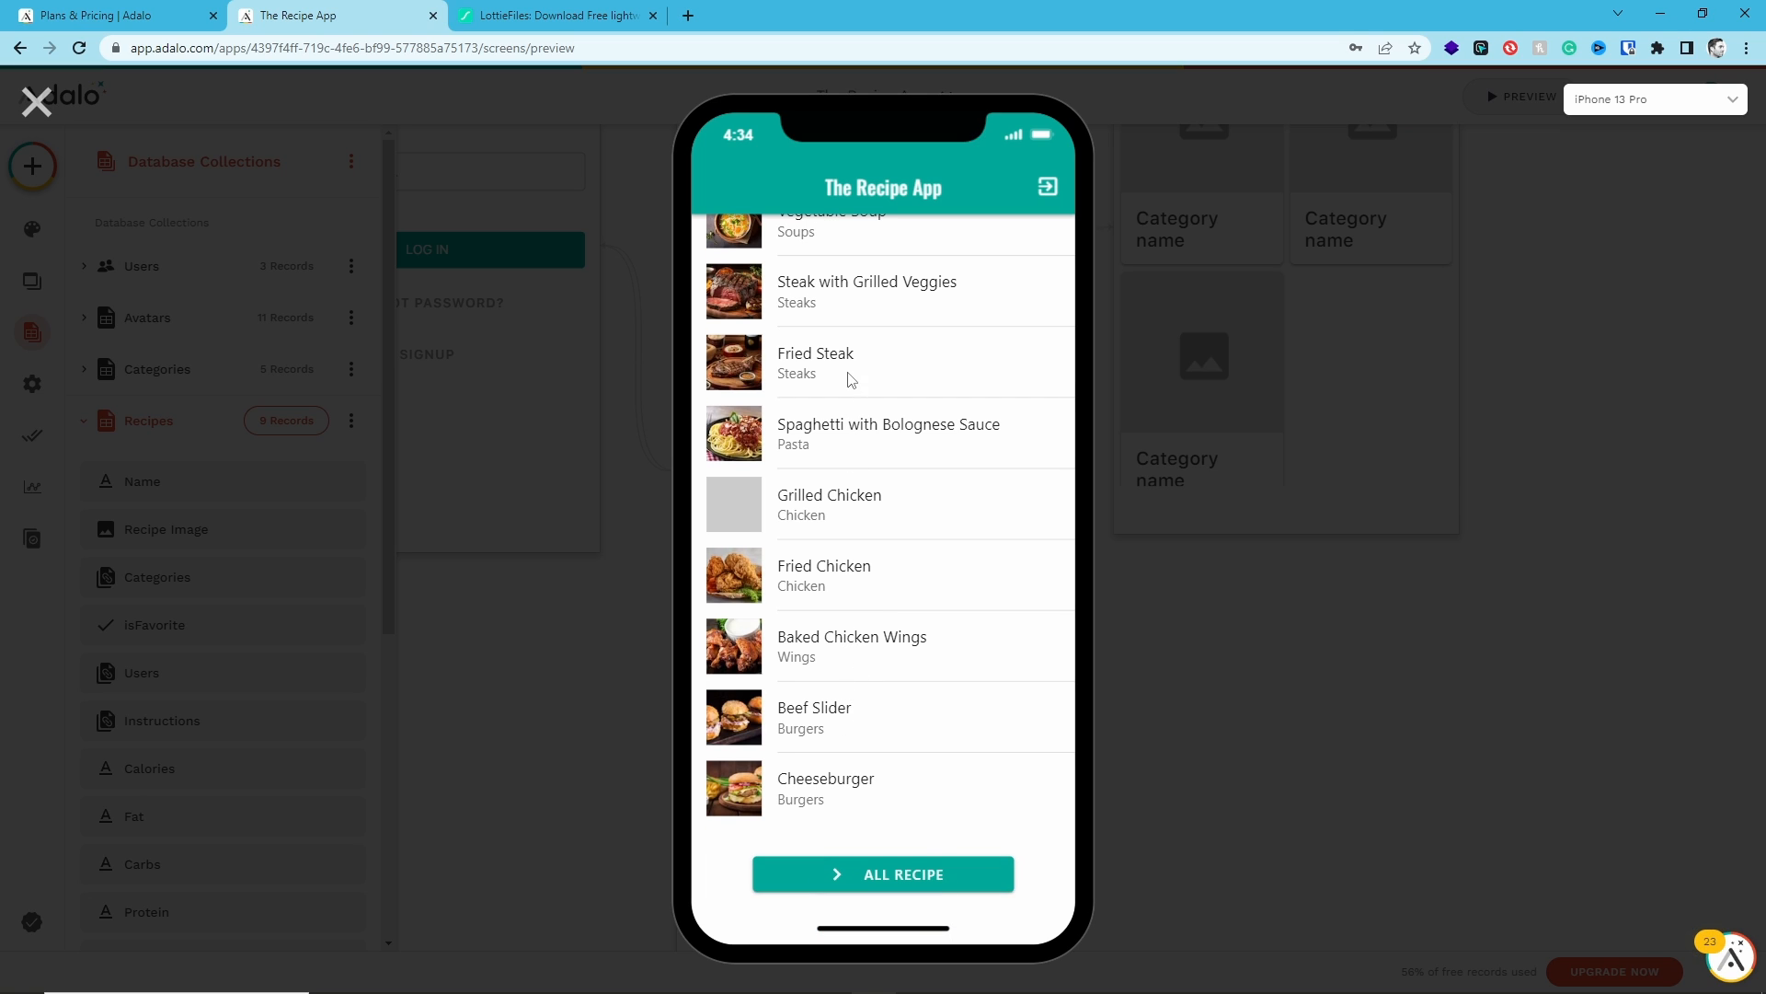
{"action": "scroll", "coordinate": [851, 747], "scroll_direction": "up", "scroll_amount": 3}
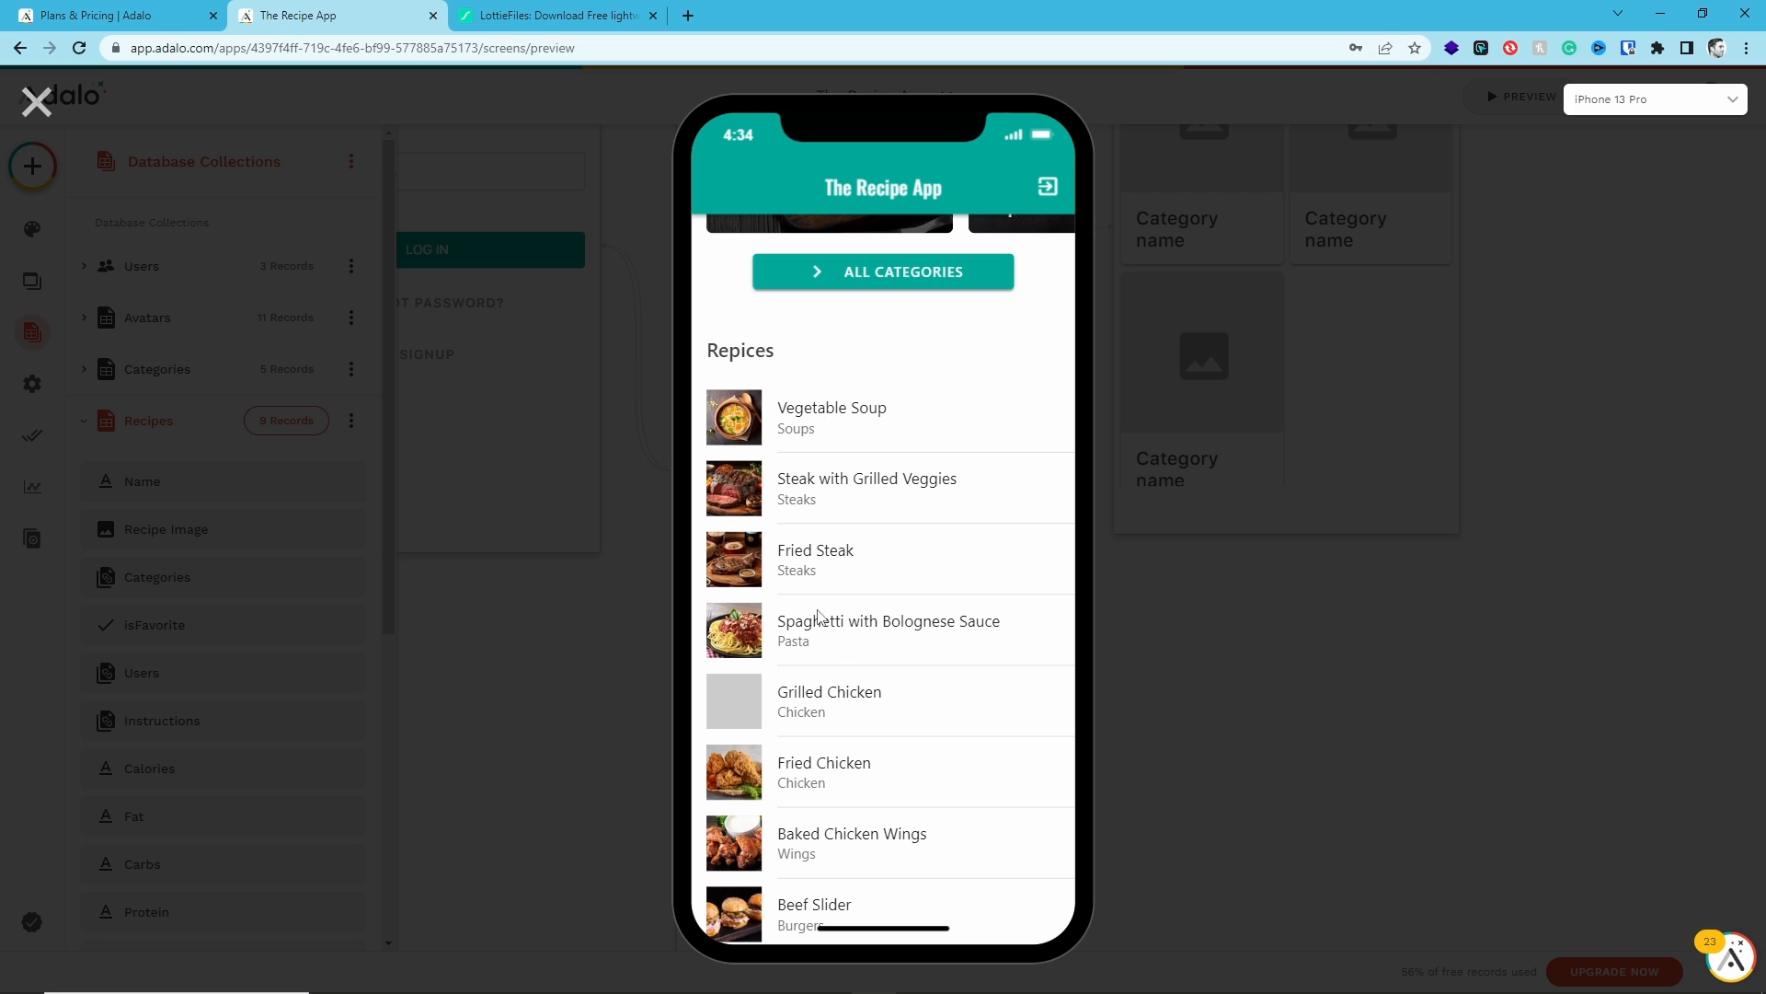
{"action": "left_click", "coordinate": [37, 101]}
- Limit the Home screen's recipe list to a maximum of 6 items
{"action": "left_click", "coordinate": [872, 580]}
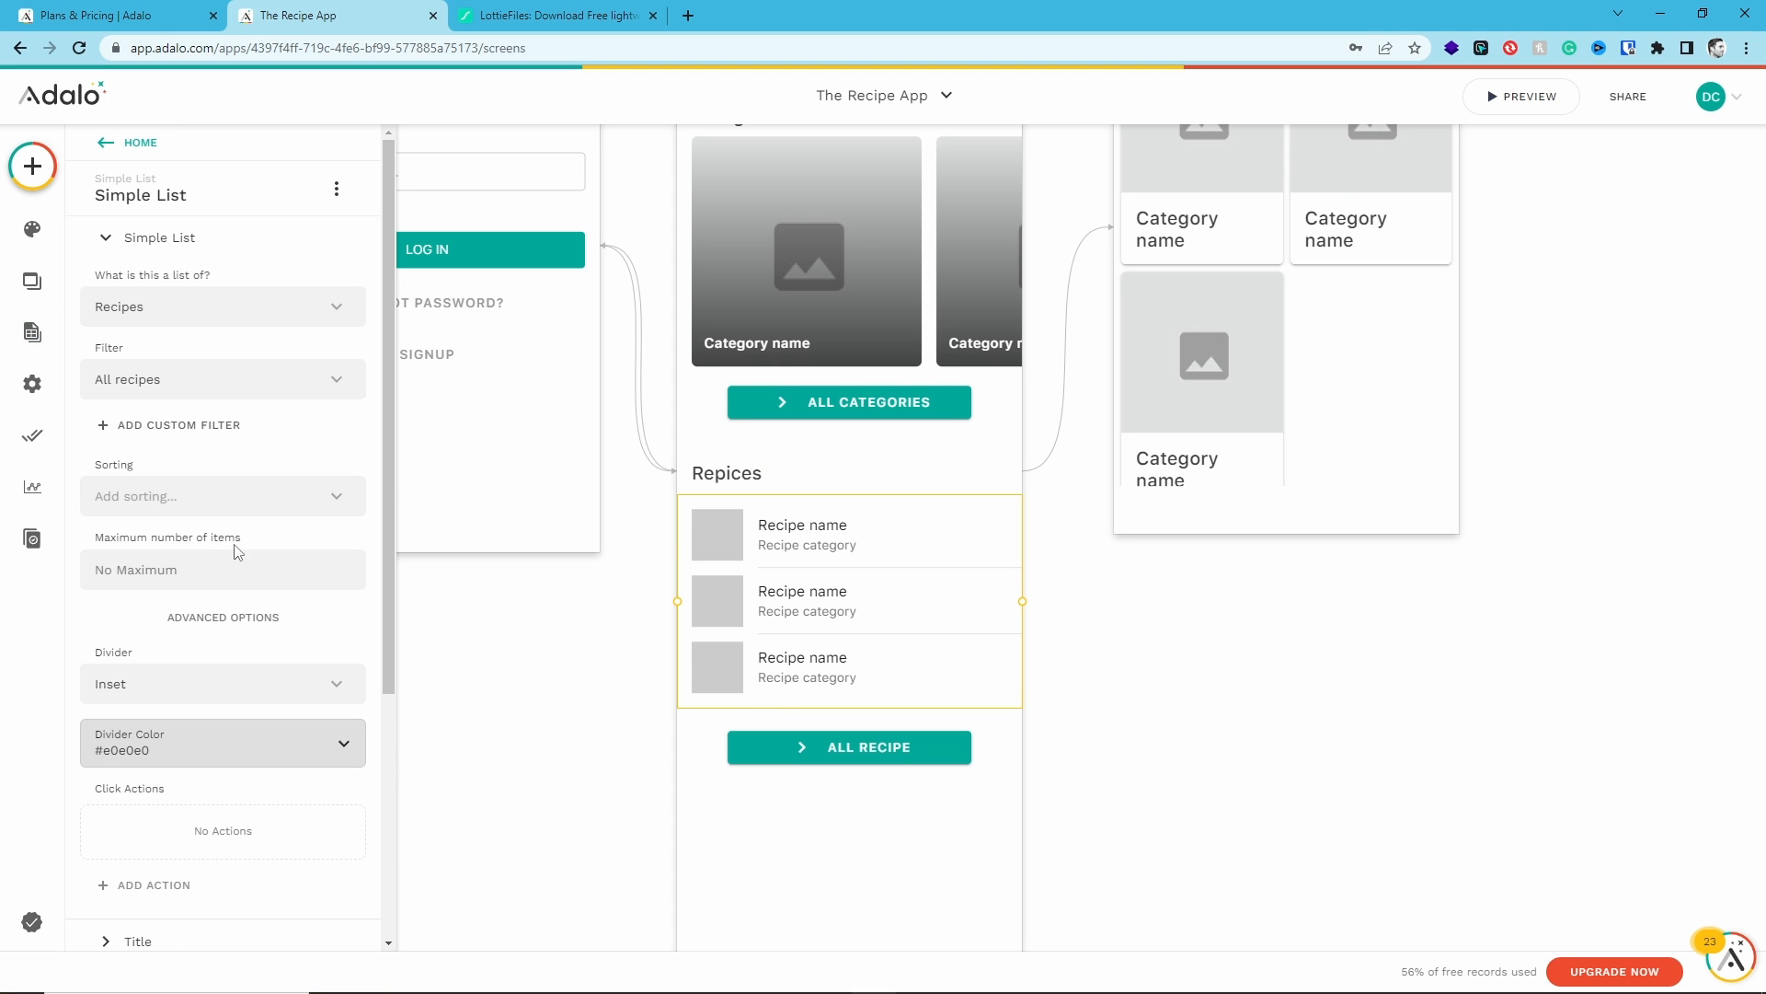
{"action": "left_click", "coordinate": [192, 568]}
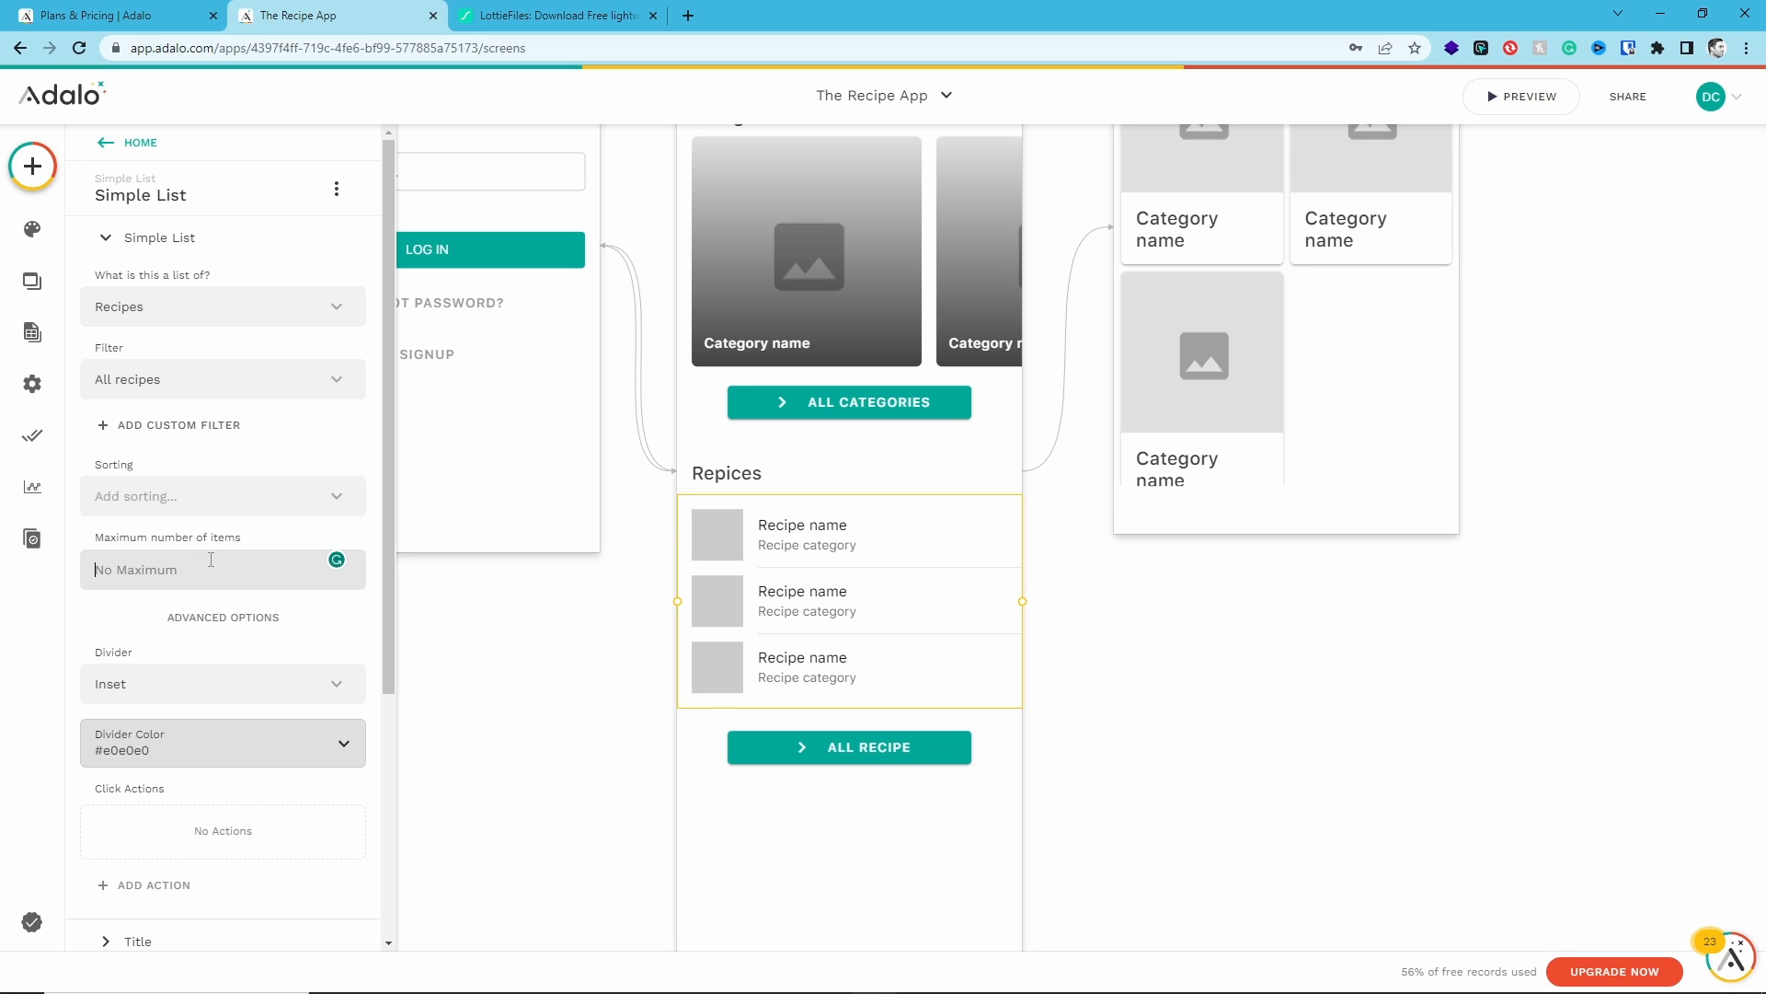
{"action": "type", "text": "6"}
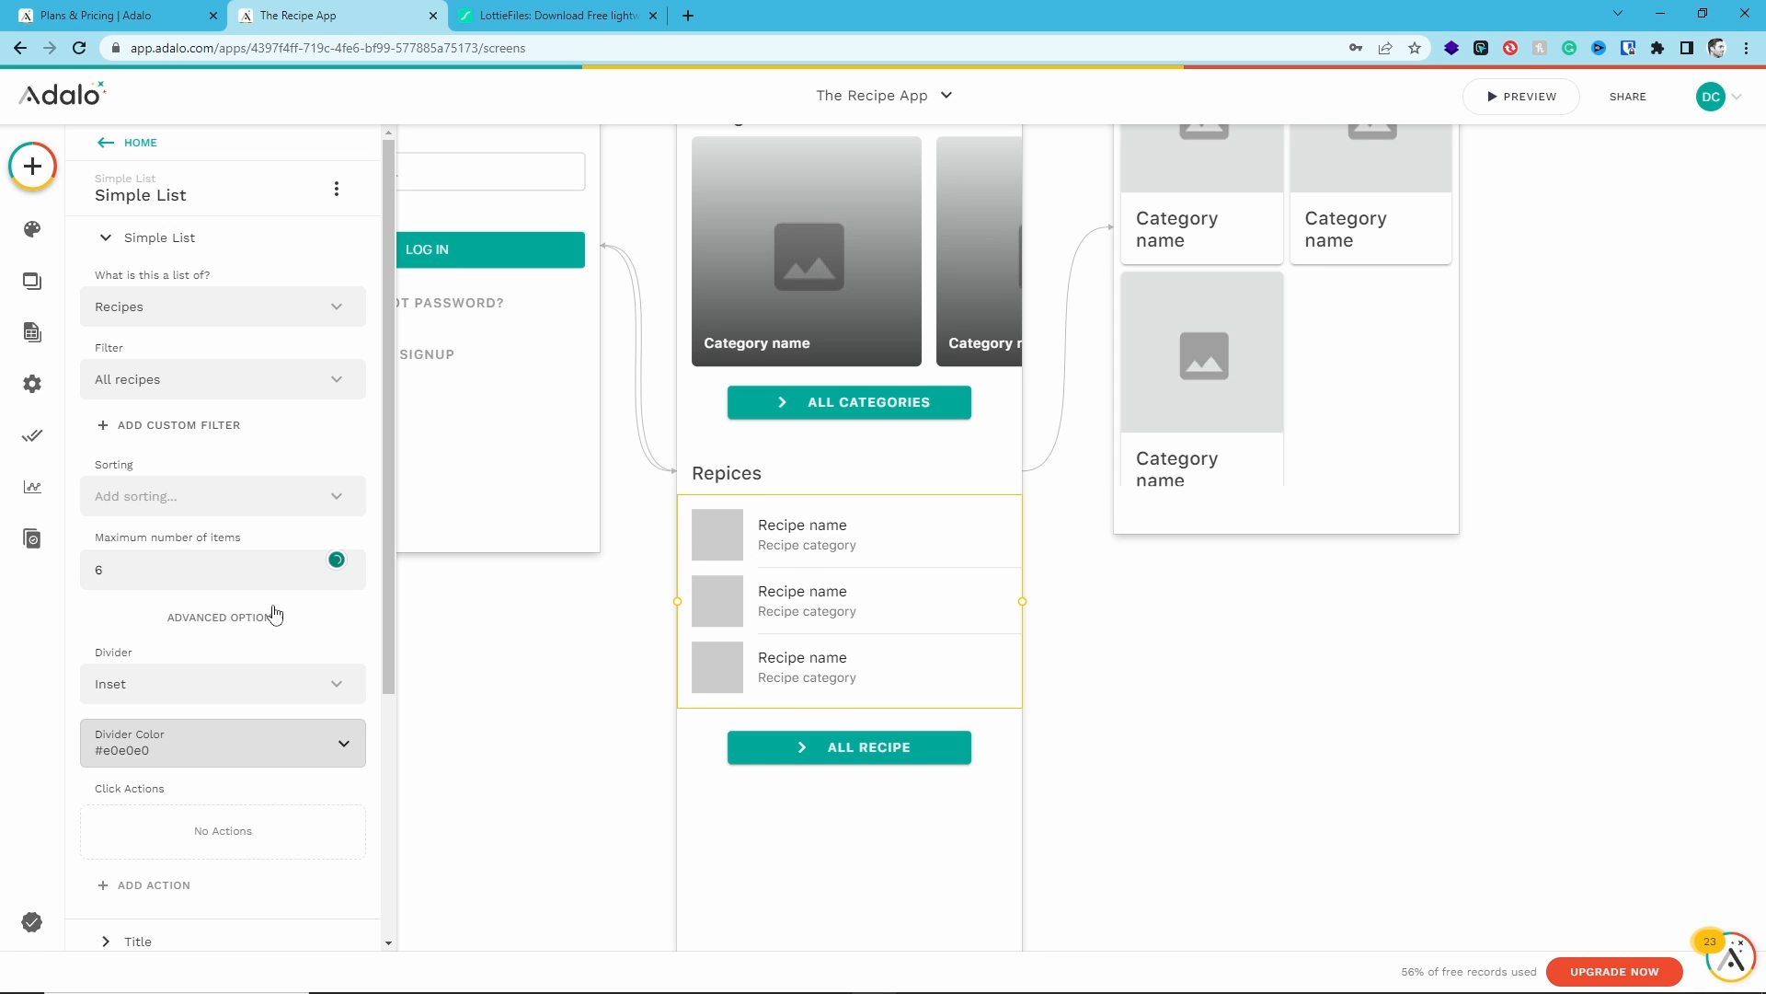
- Browse the recipe list's sorting options without choosing one, then scroll through its remaining properties
{"action": "left_click", "coordinate": [122, 498]}
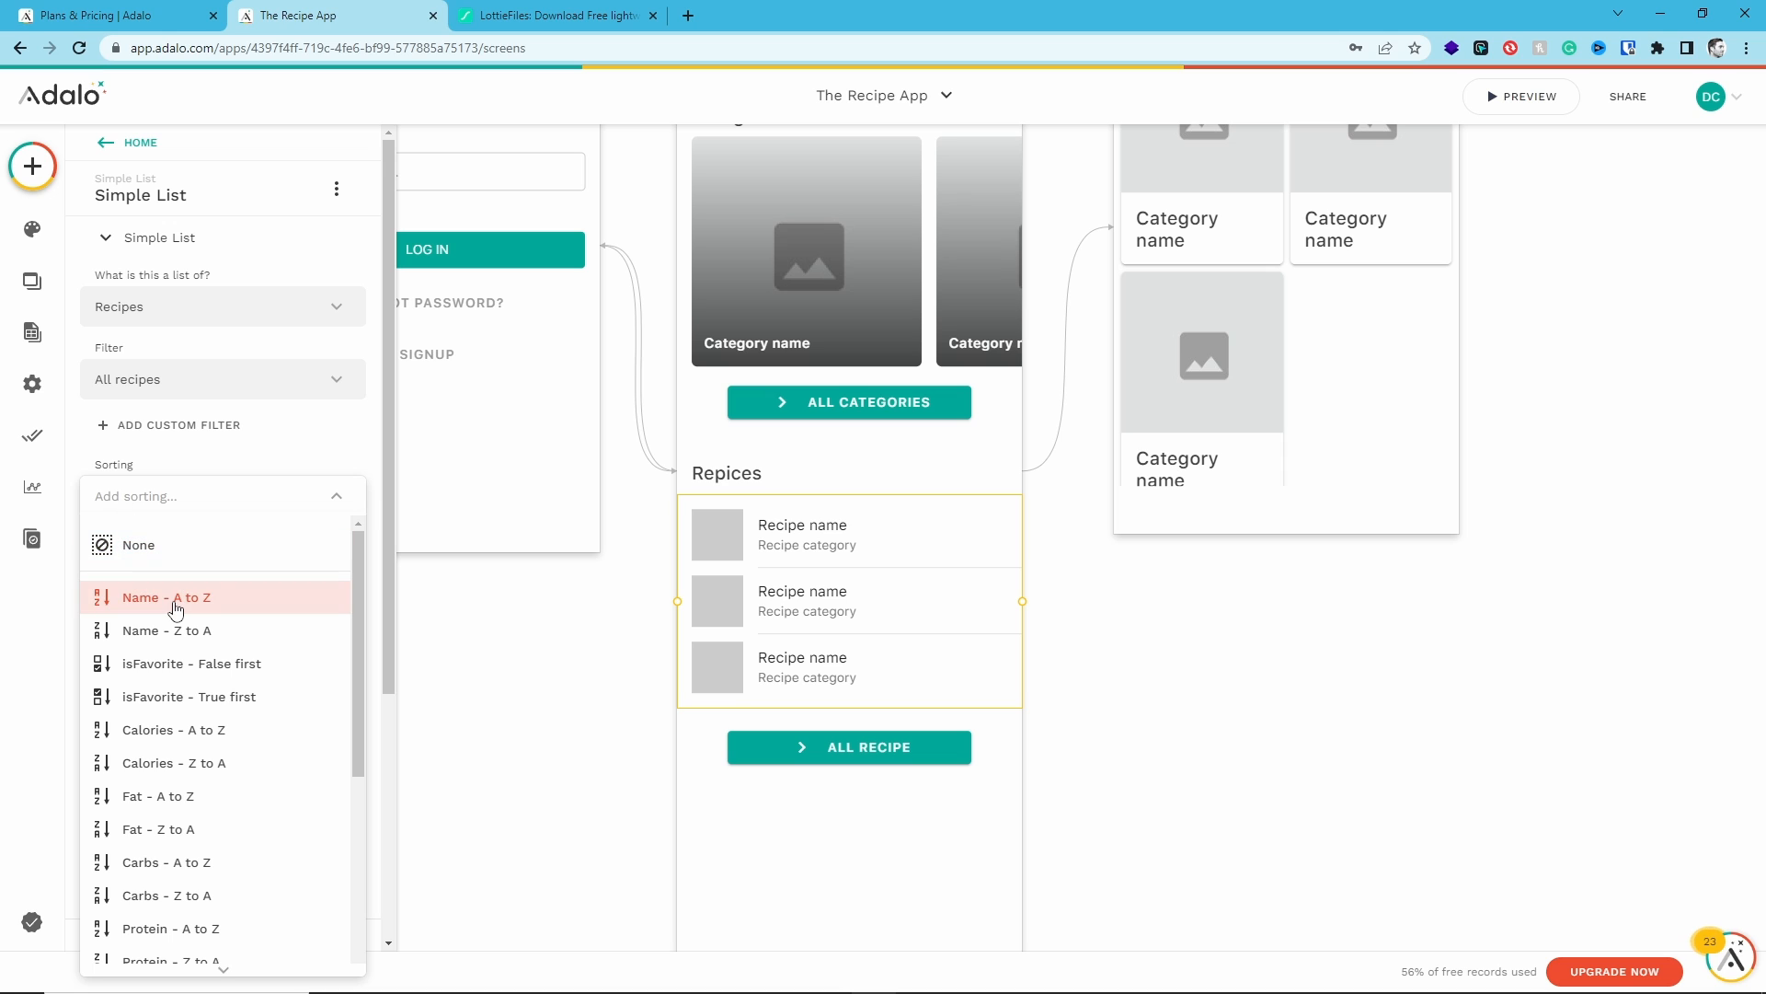
{"action": "scroll", "coordinate": [221, 556], "scroll_direction": "down", "scroll_amount": 2}
{"action": "scroll", "coordinate": [225, 542], "scroll_direction": "up", "scroll_amount": 1}
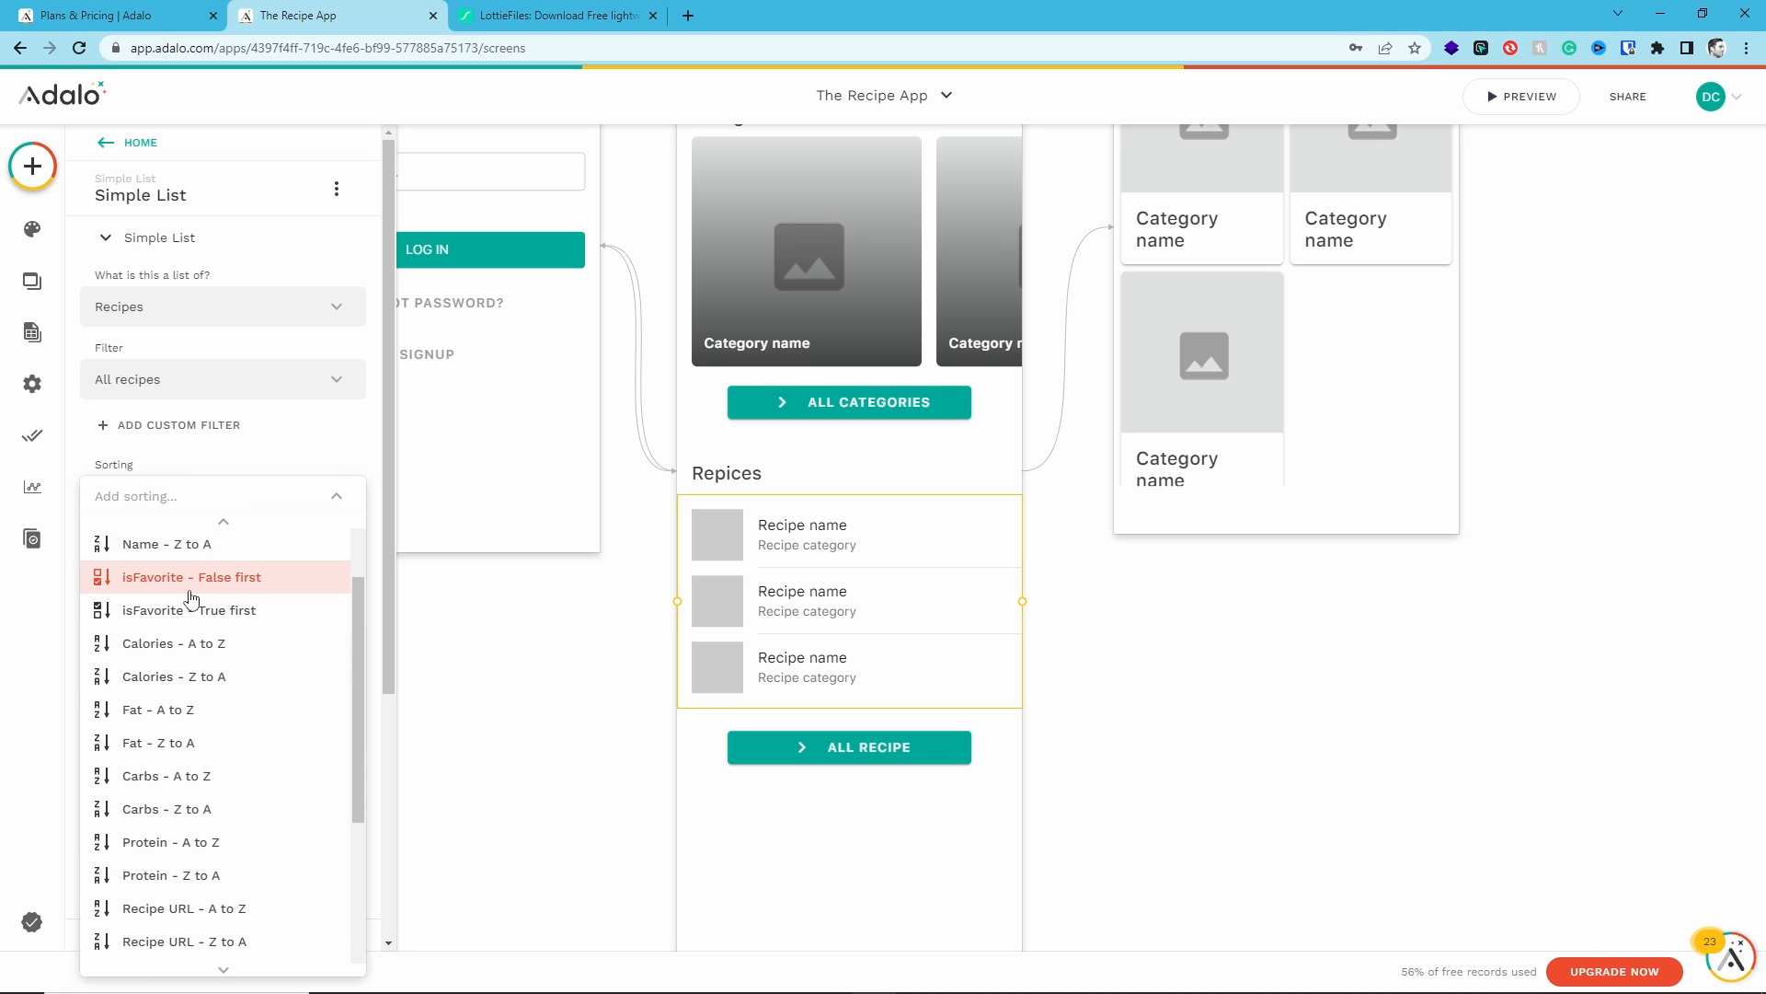
{"action": "left_click", "coordinate": [227, 465]}
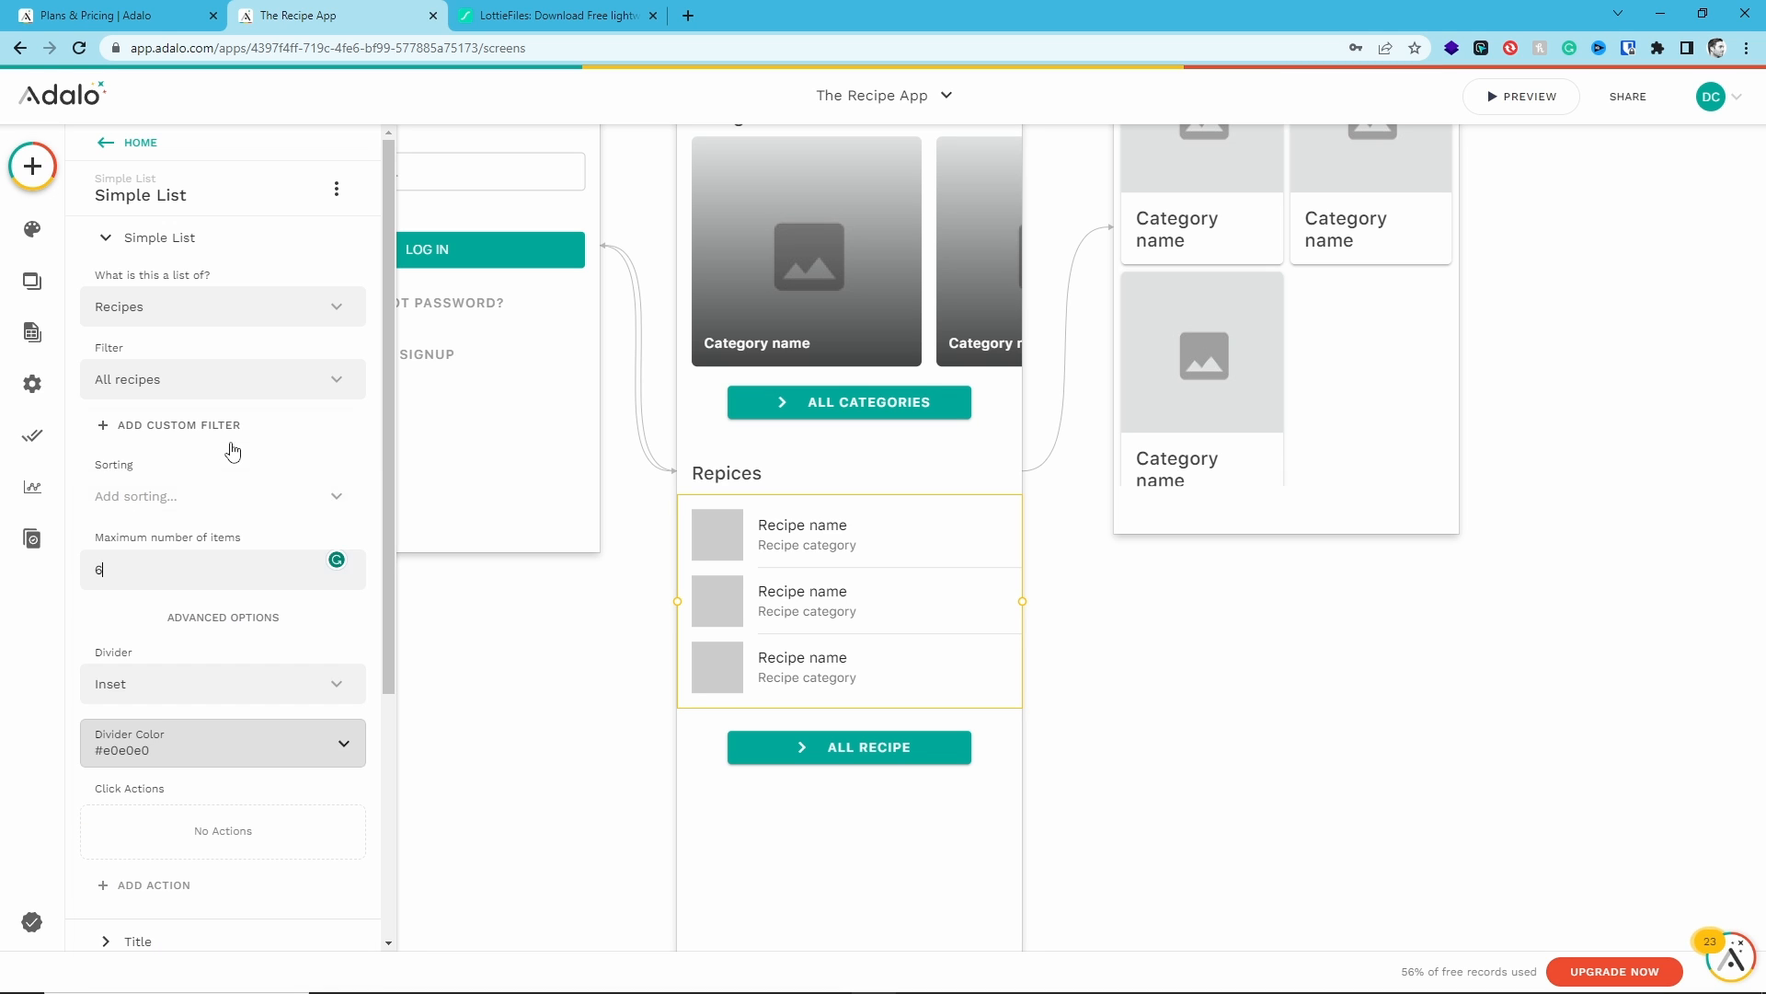
{"action": "scroll", "coordinate": [229, 650], "scroll_direction": "down", "scroll_amount": 1}
{"action": "scroll", "coordinate": [226, 650], "scroll_direction": "down", "scroll_amount": 3}
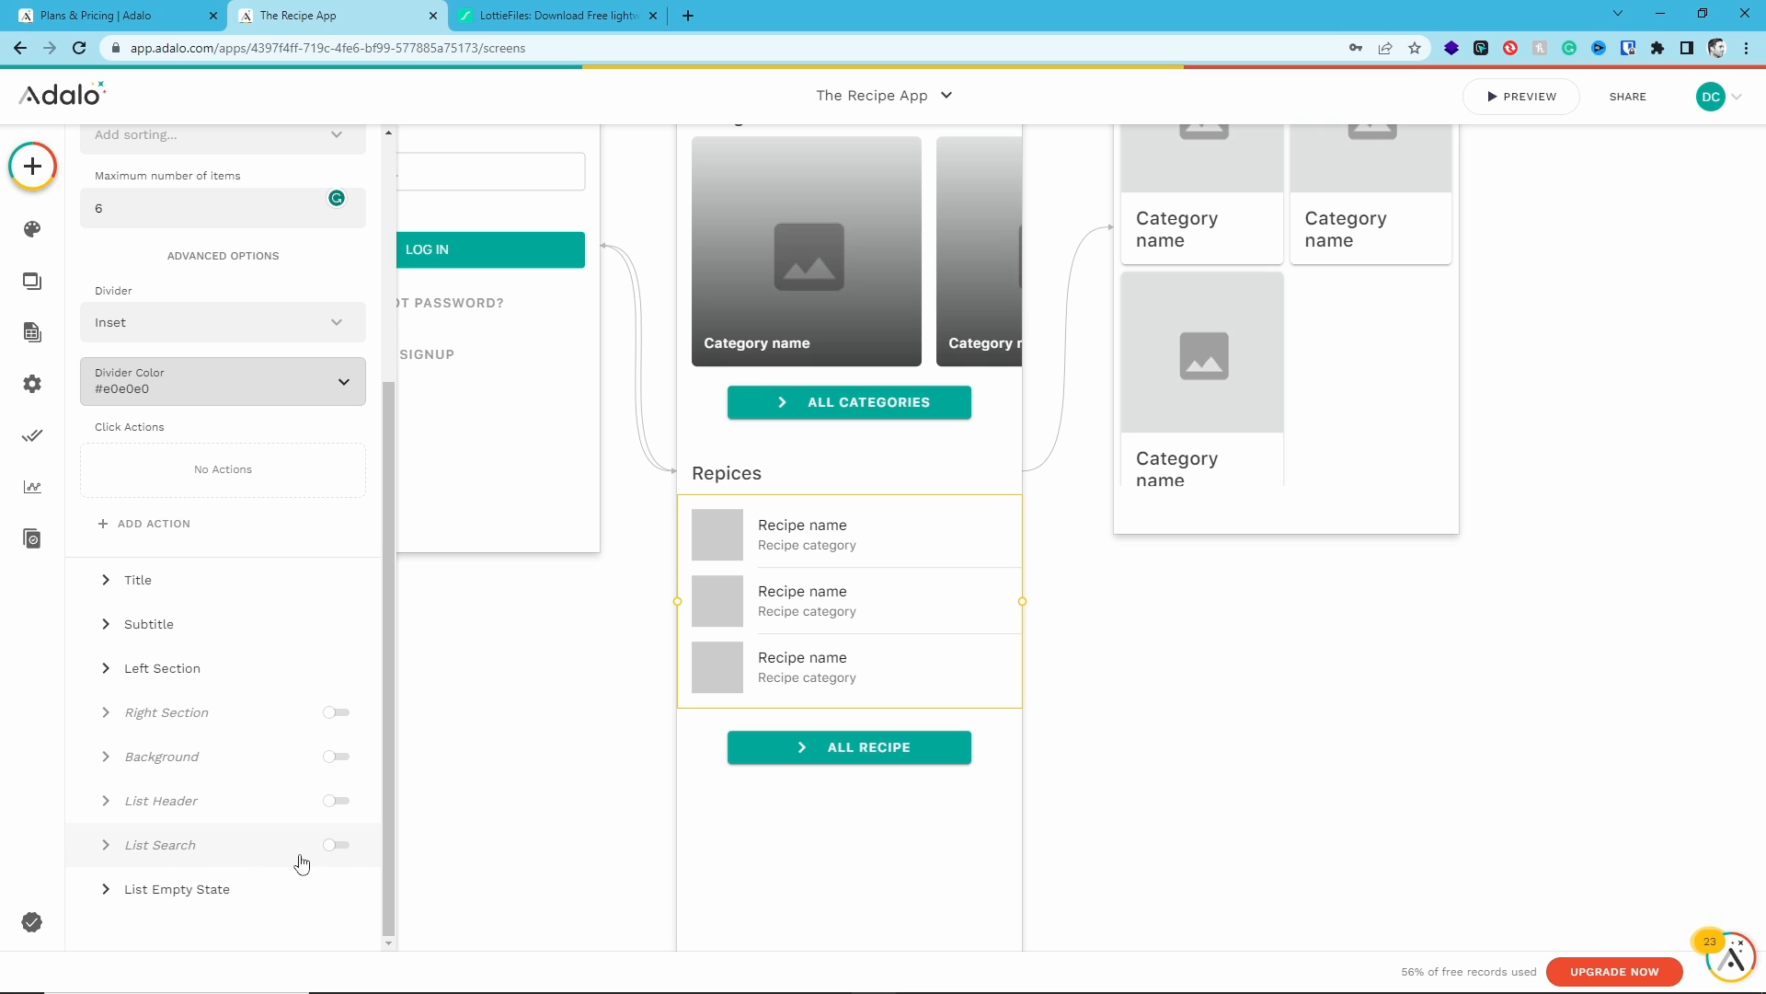
- Enable search on the Home screen's recipe list with the placeholder text "Search Recipes..."
{"action": "left_click", "coordinate": [337, 847]}
{"action": "left_click", "coordinate": [338, 546]}
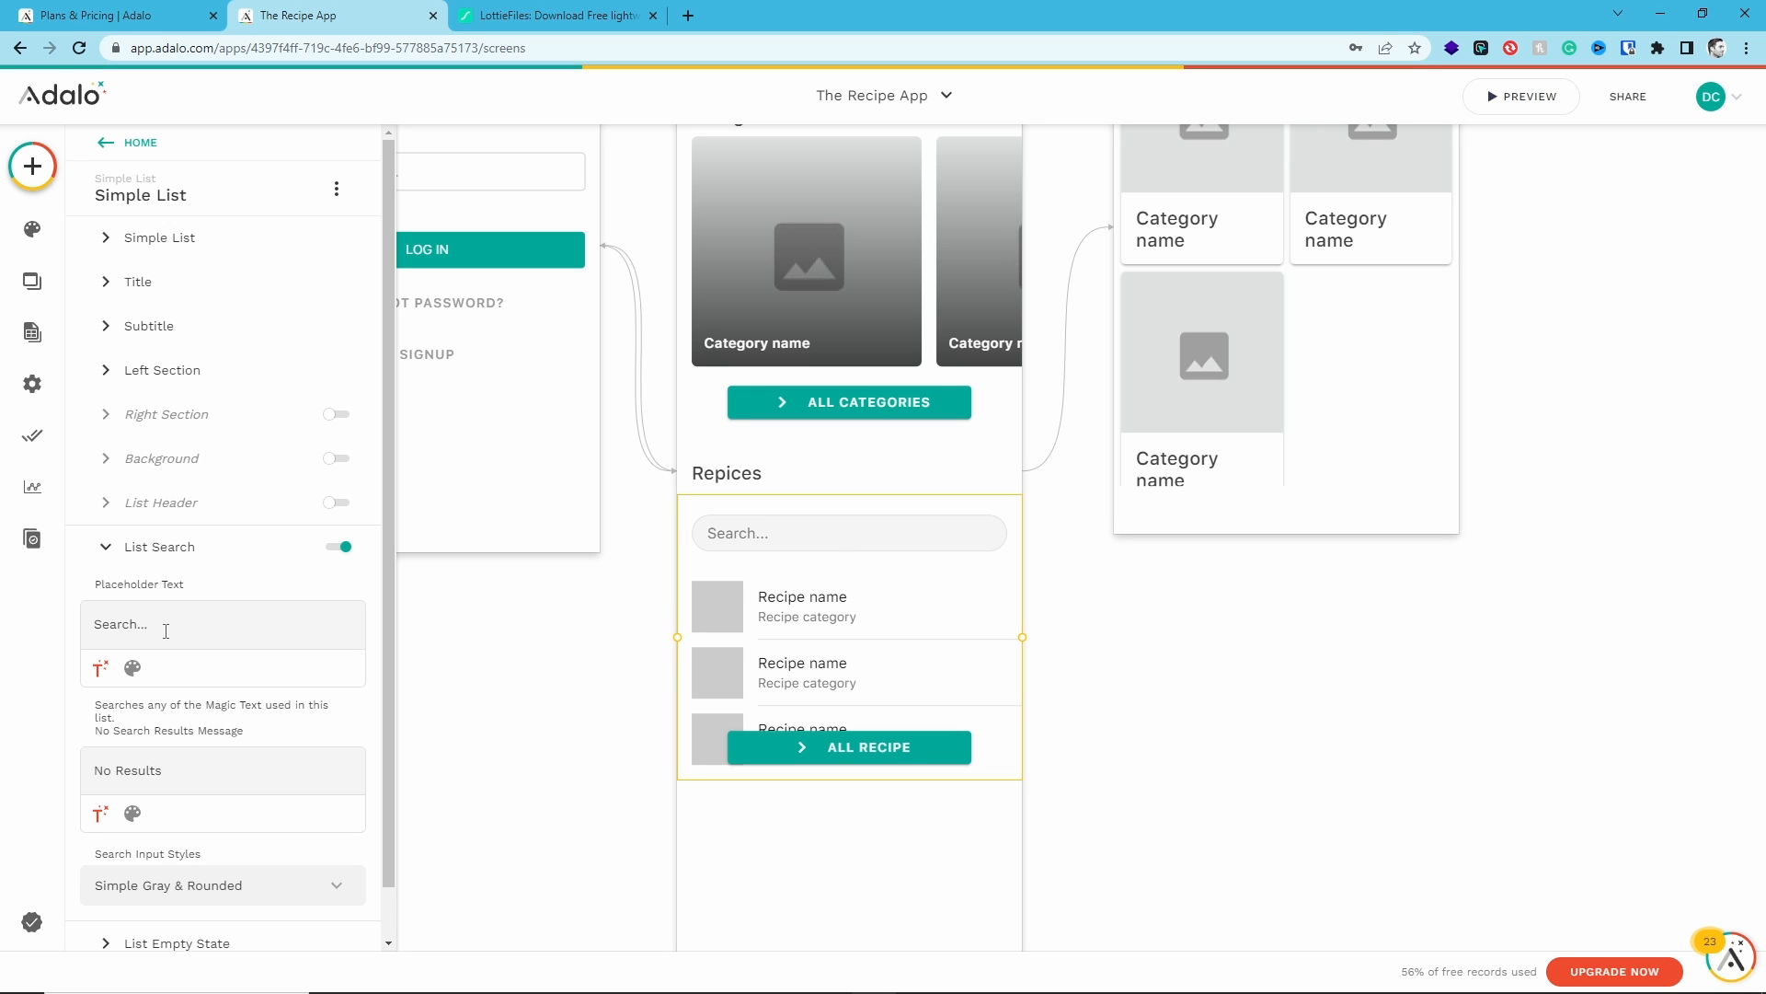
{"action": "type", "text": "cipes"}
- Move the ALL RECIPE button down below the recipe list
{"action": "left_click", "coordinate": [846, 747]}
{"action": "left_click_drag", "start_coordinate": [847, 748], "coordinate": [841, 818]}
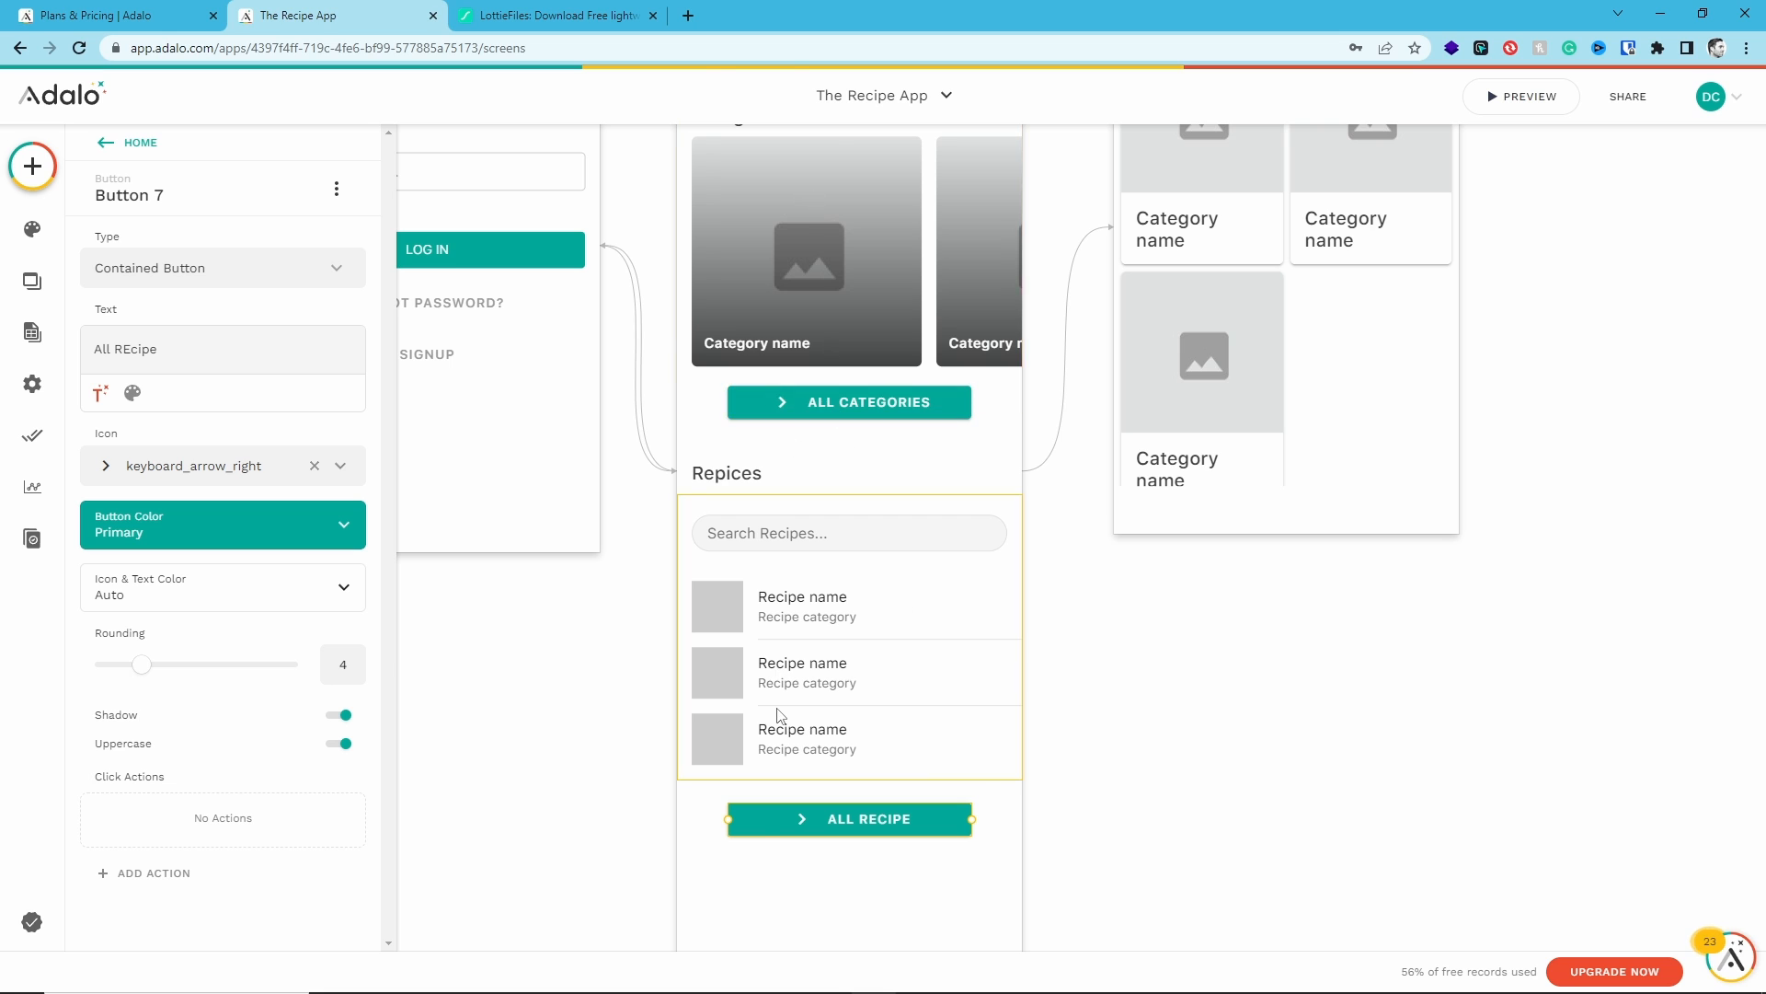
{"action": "scroll", "coordinate": [780, 339], "scroll_direction": "up", "scroll_amount": 2}
{"action": "scroll", "coordinate": [875, 618], "scroll_direction": "down", "scroll_amount": 4}
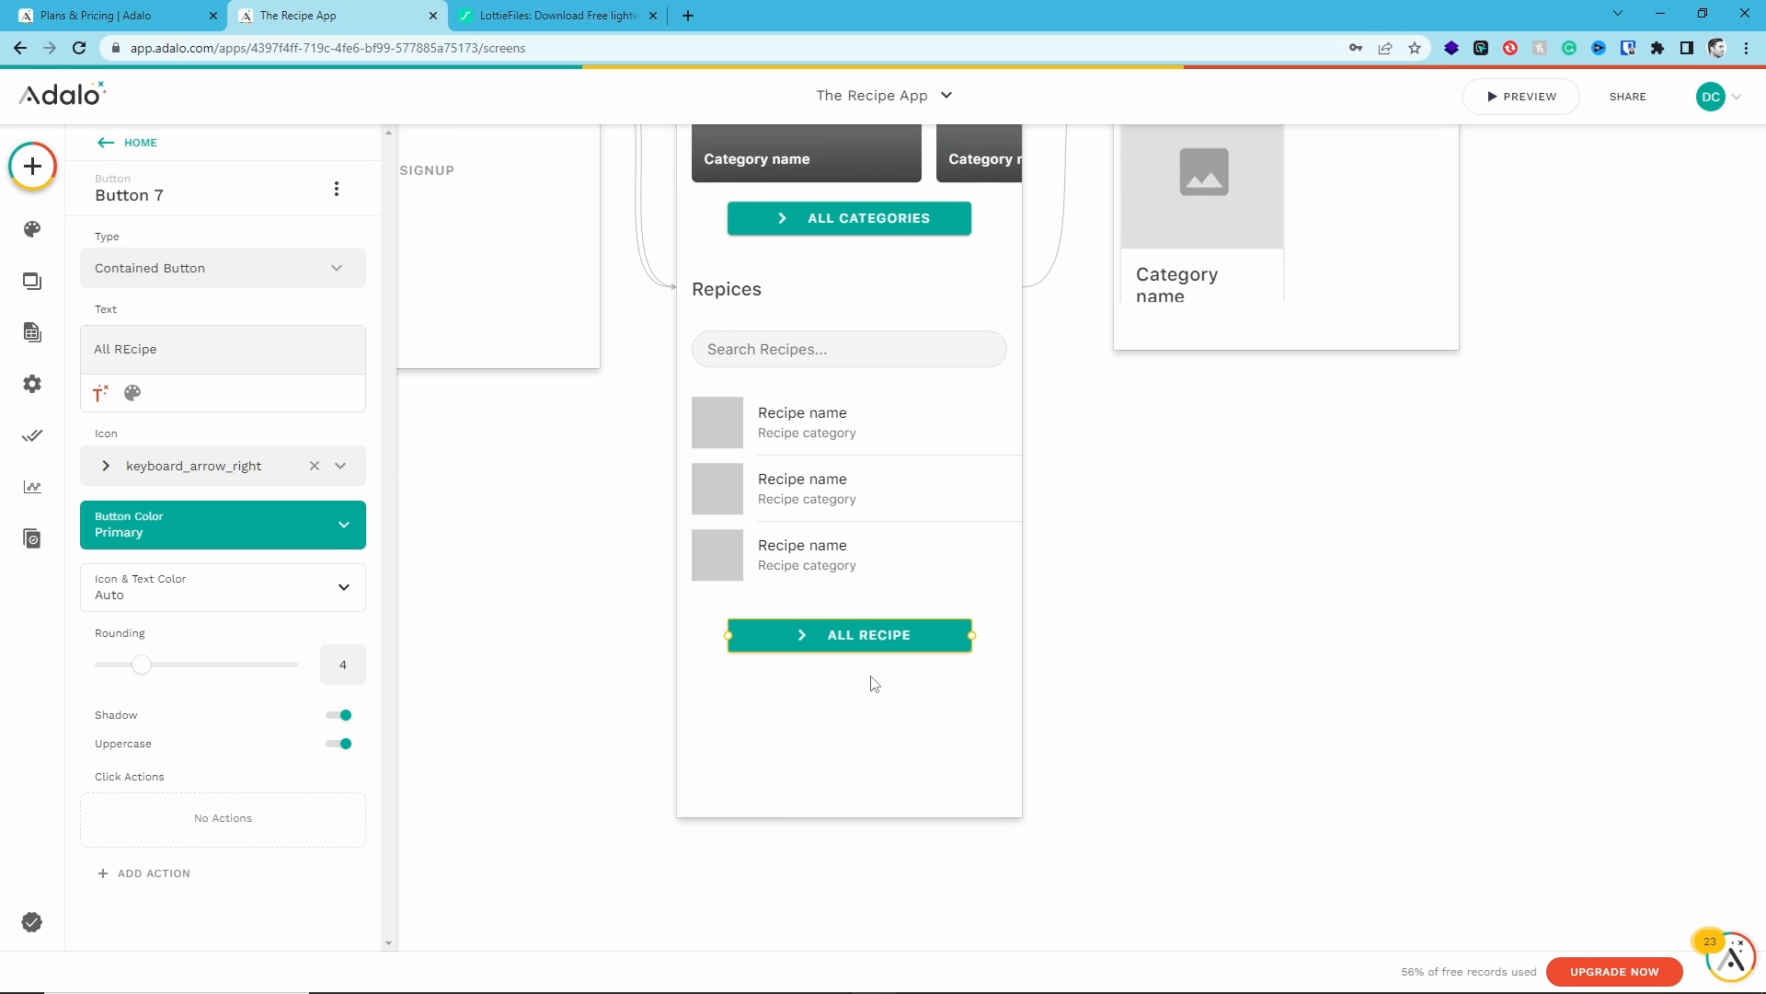
{"action": "scroll", "coordinate": [873, 682], "scroll_direction": "up", "scroll_amount": 7}
{"action": "scroll", "coordinate": [852, 716], "scroll_direction": "down", "scroll_amount": 6}
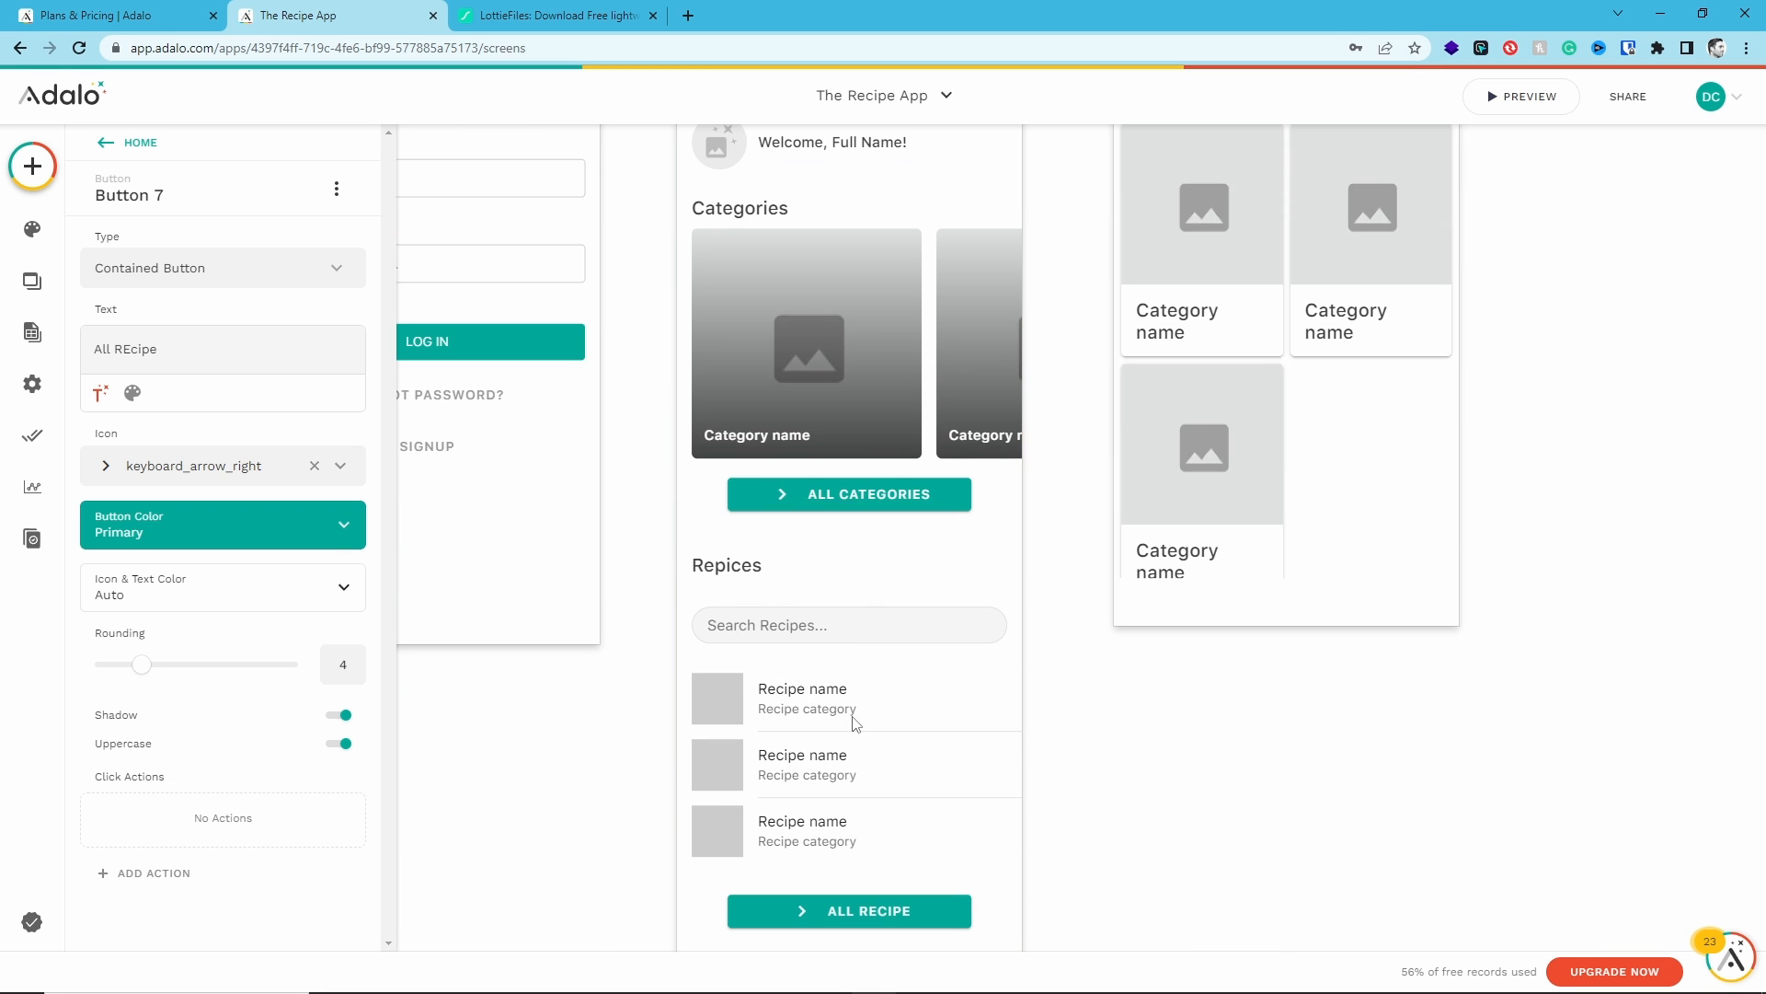
{"action": "left_click", "coordinate": [853, 810]}
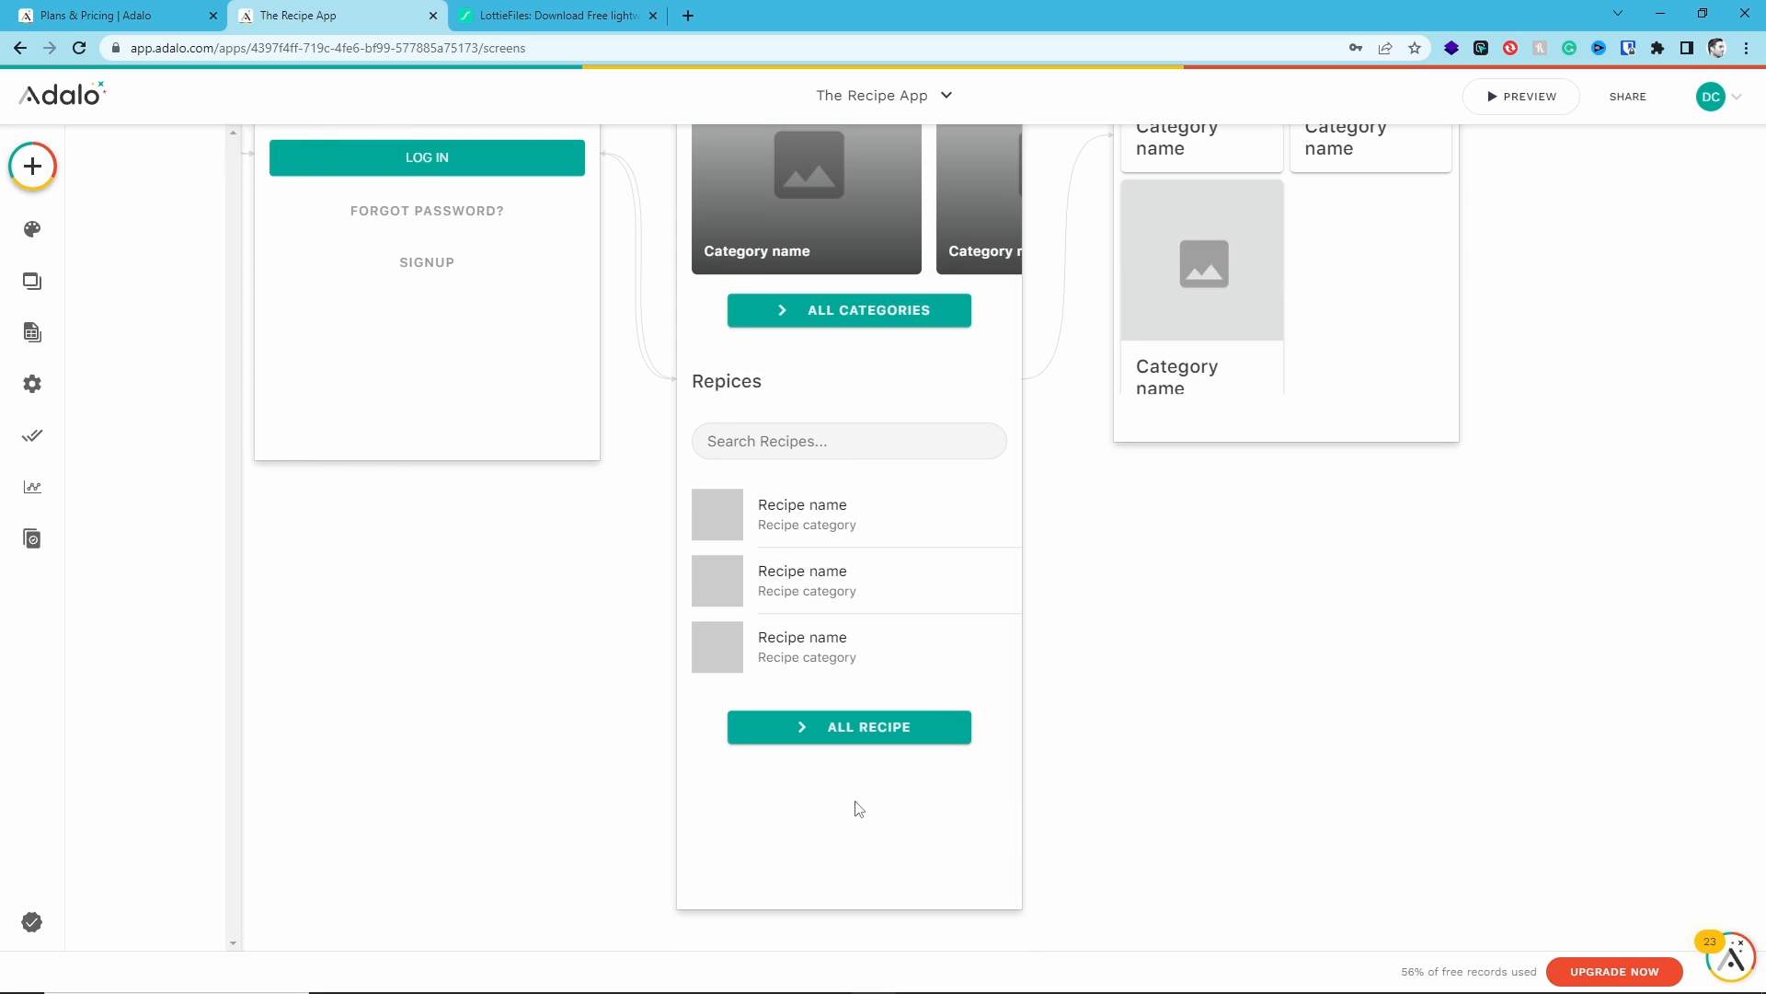
- Add a Bottom Navigation component to the bottom of the Home screen
{"action": "left_click", "coordinate": [32, 165]}
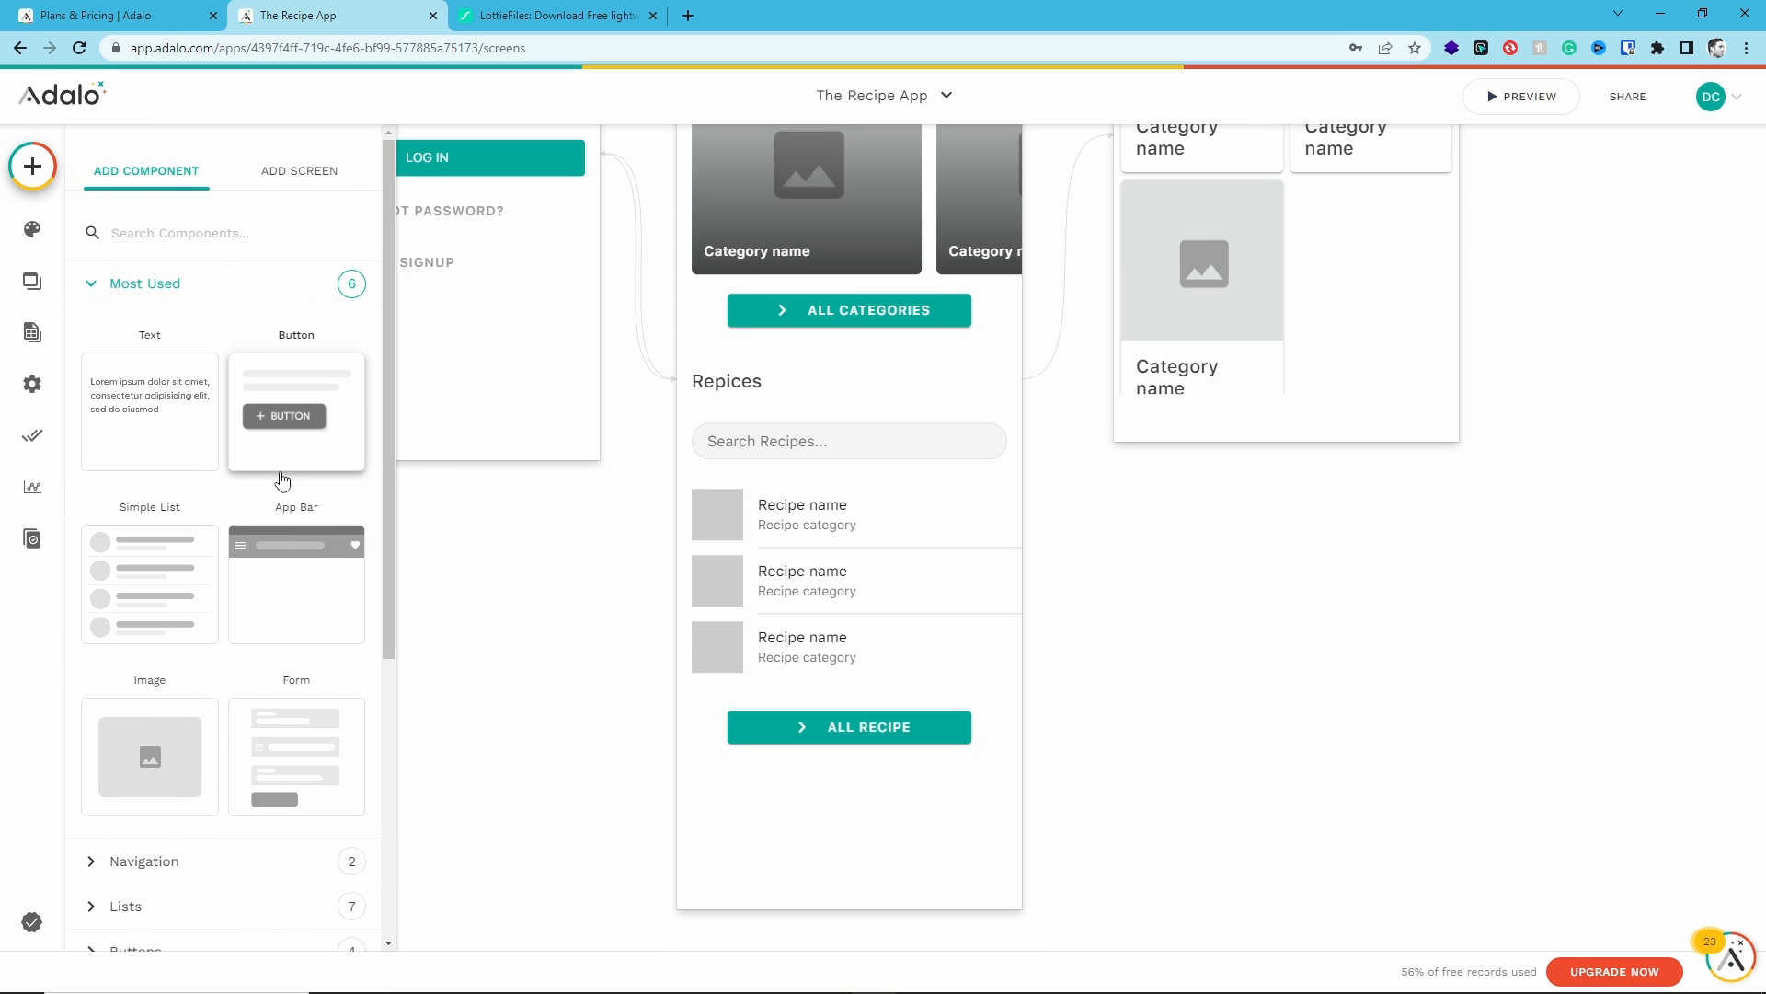
{"action": "scroll", "coordinate": [283, 586], "scroll_direction": "down", "scroll_amount": 1}
{"action": "scroll", "coordinate": [283, 586], "scroll_direction": "down", "scroll_amount": 5}
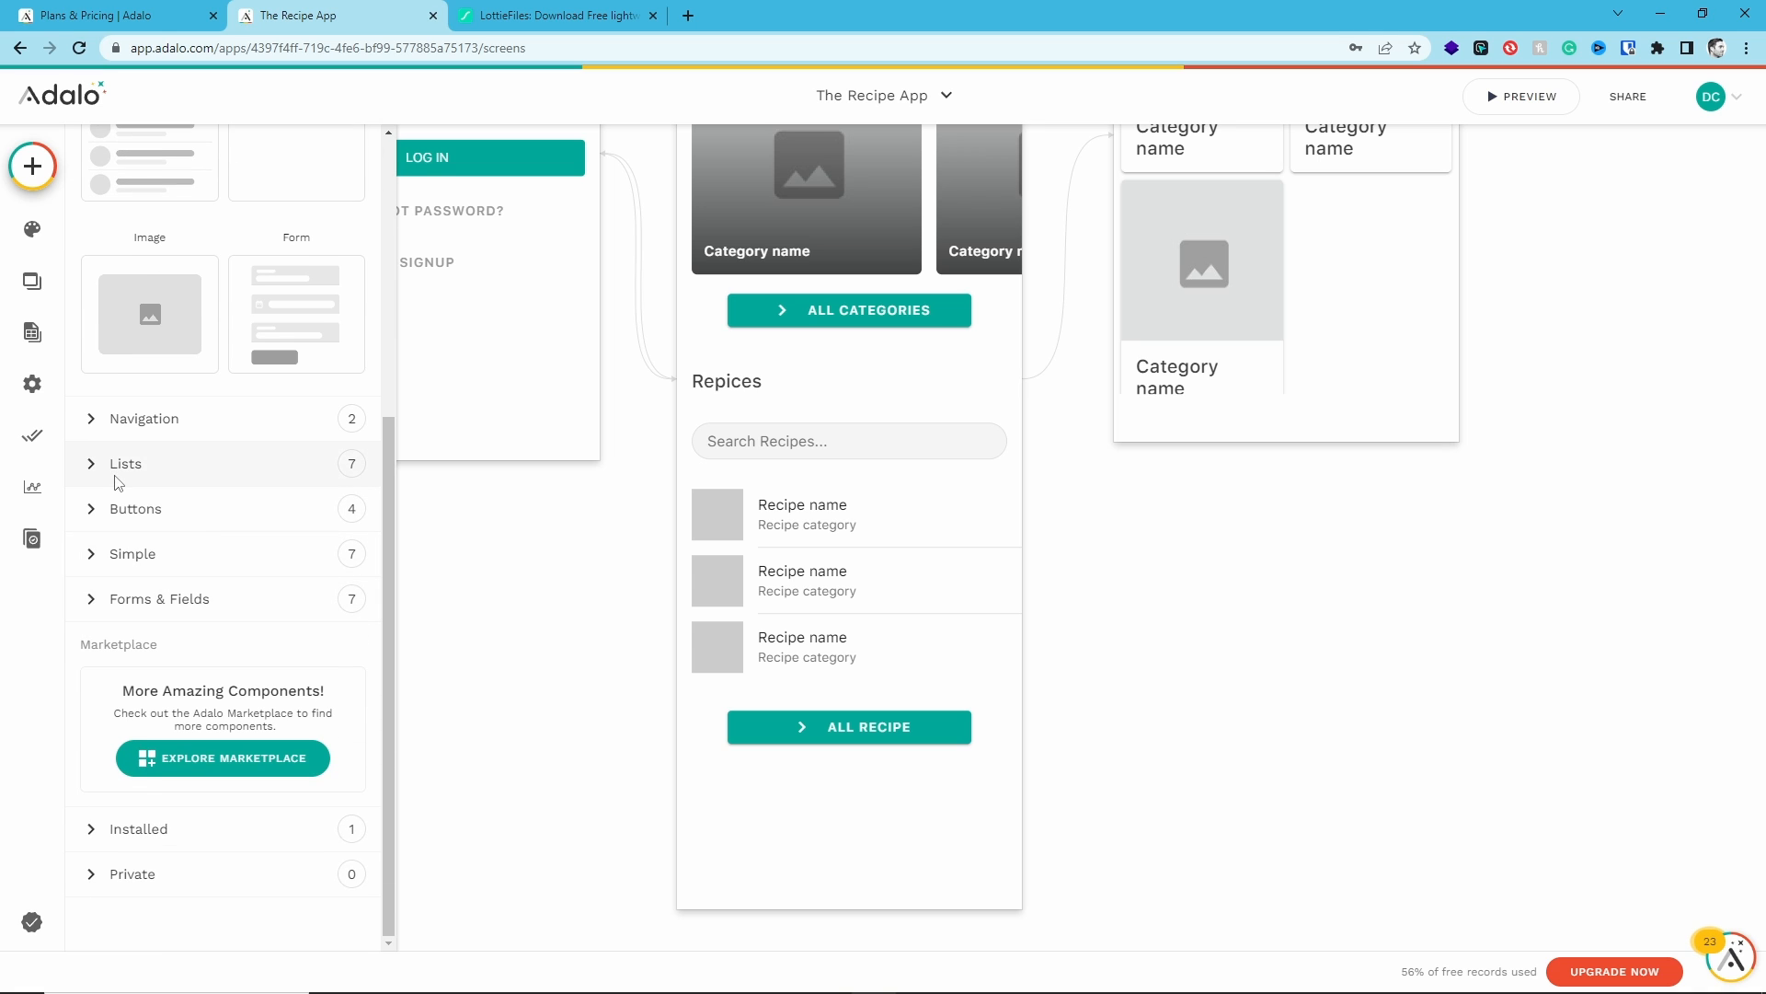
{"action": "left_click", "coordinate": [101, 425]}
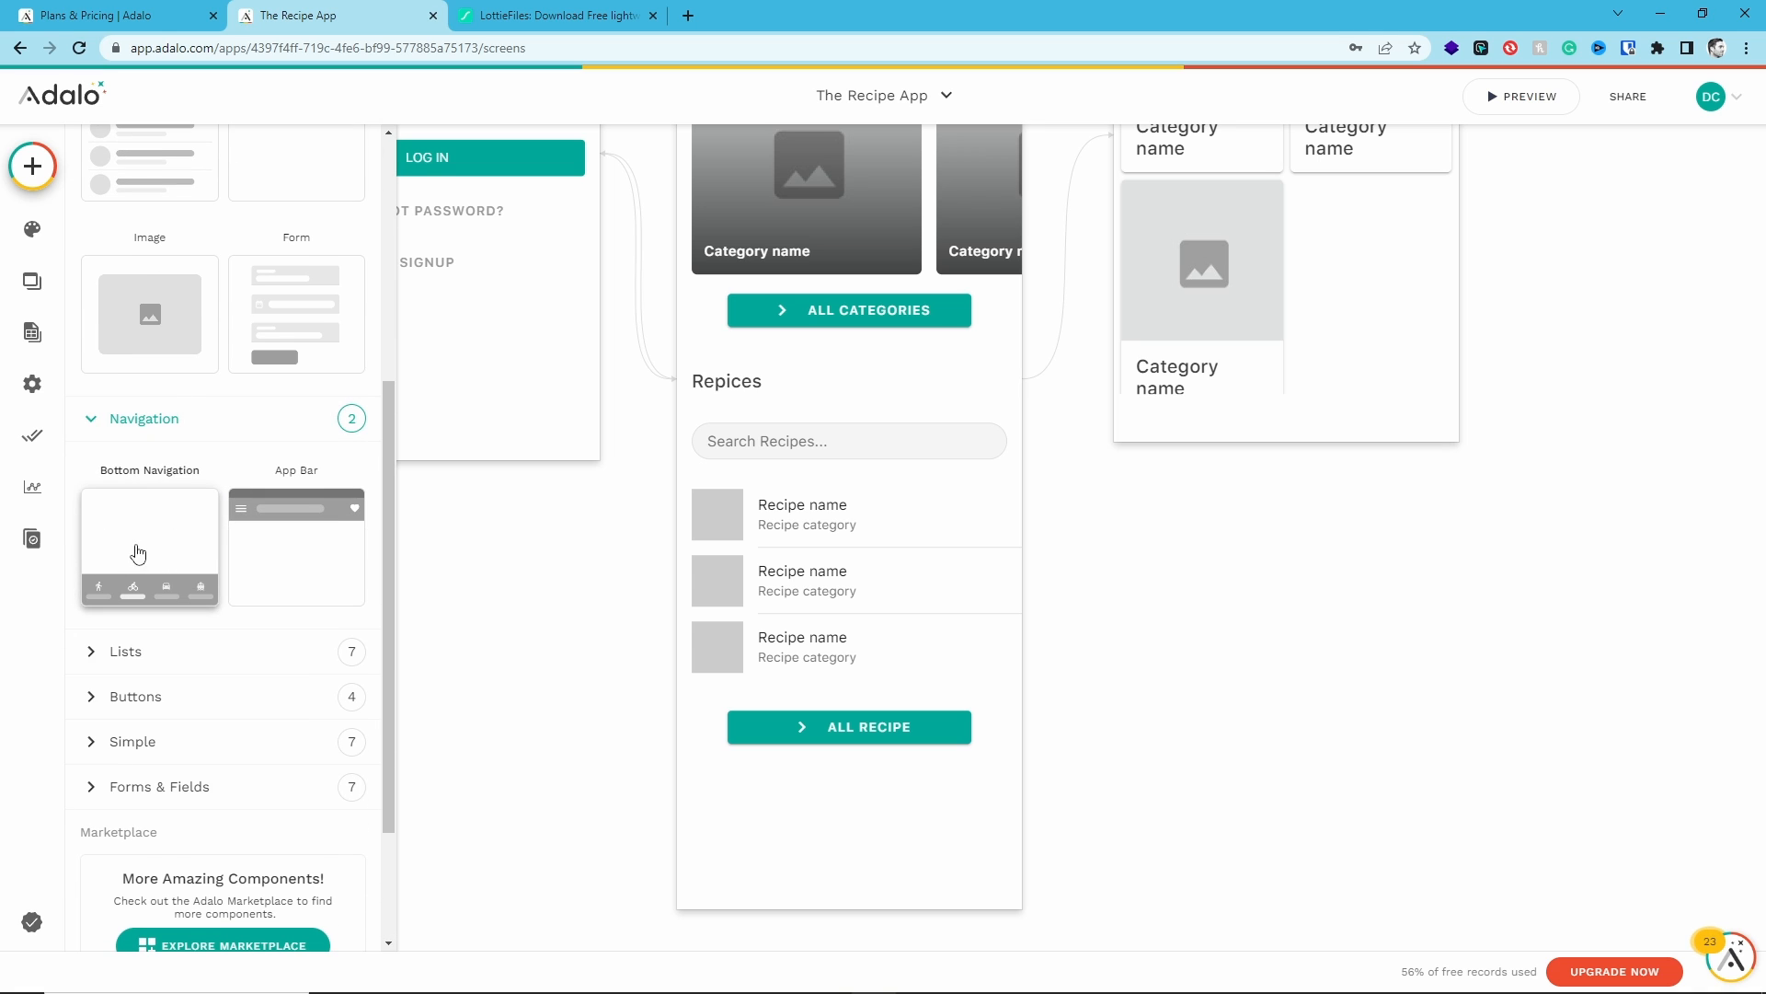
{"action": "left_click_drag", "start_coordinate": [135, 548], "coordinate": [696, 826]}
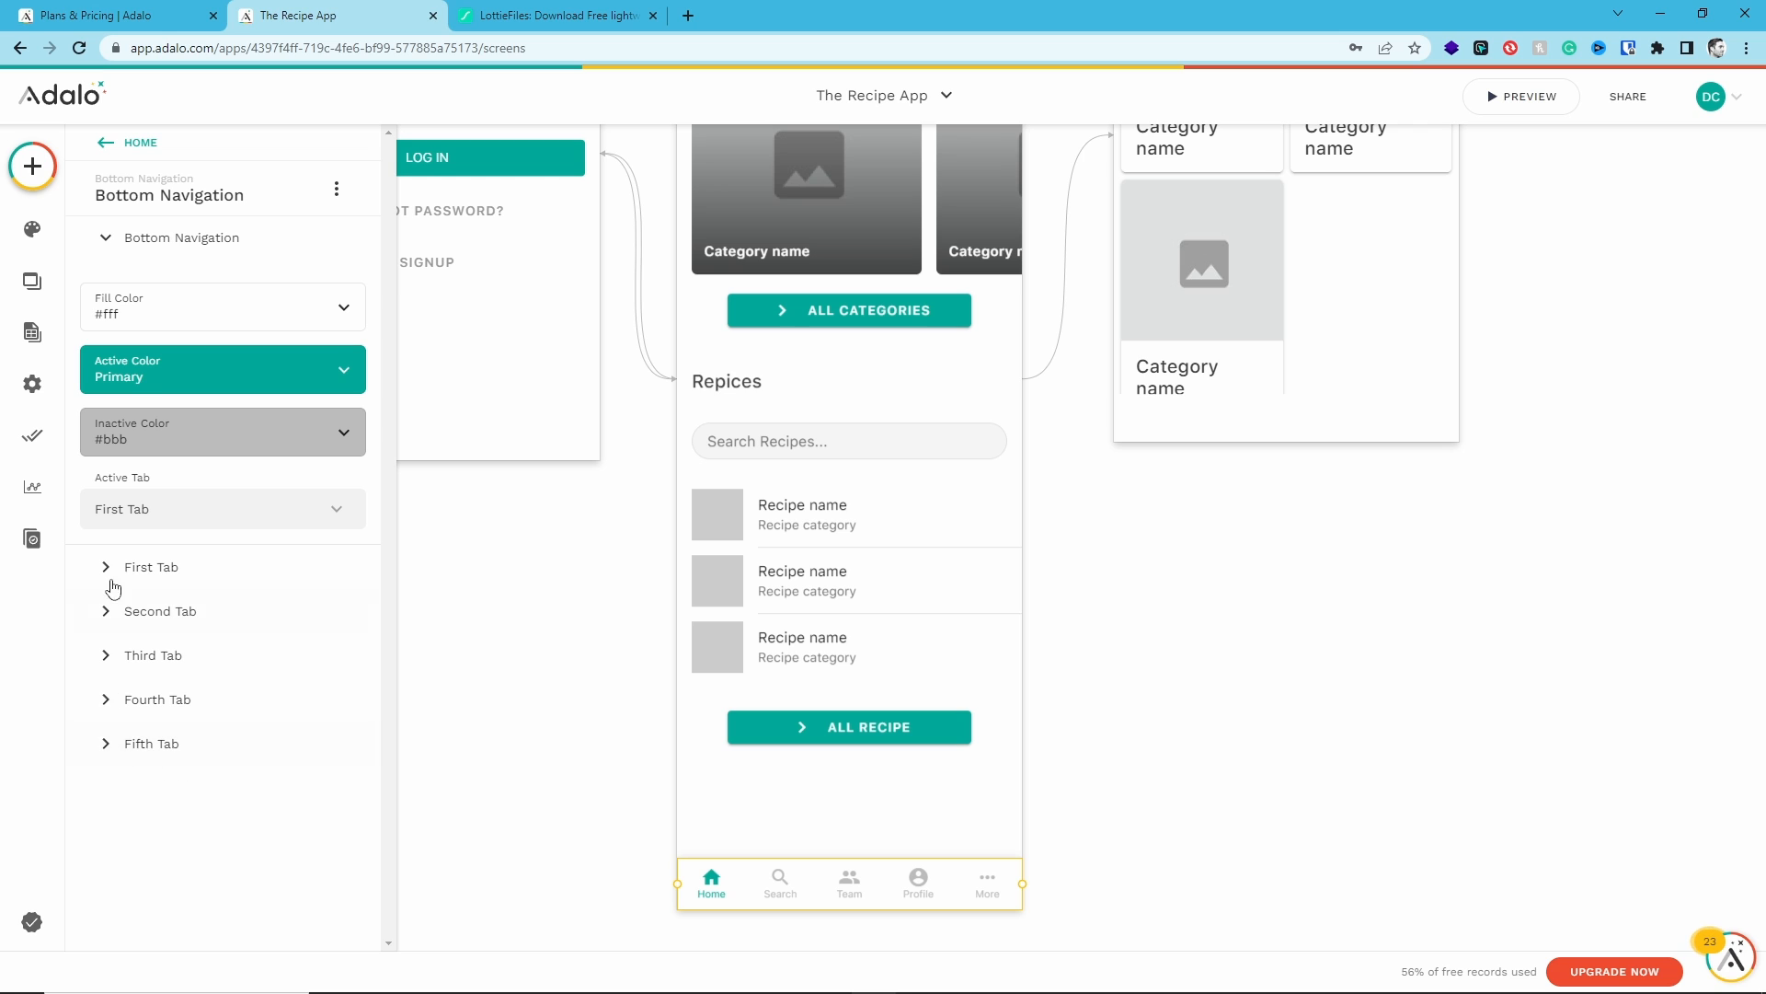
- Turn off the bottom navigation's fourth and fifth tabs
{"action": "left_click", "coordinate": [110, 696]}
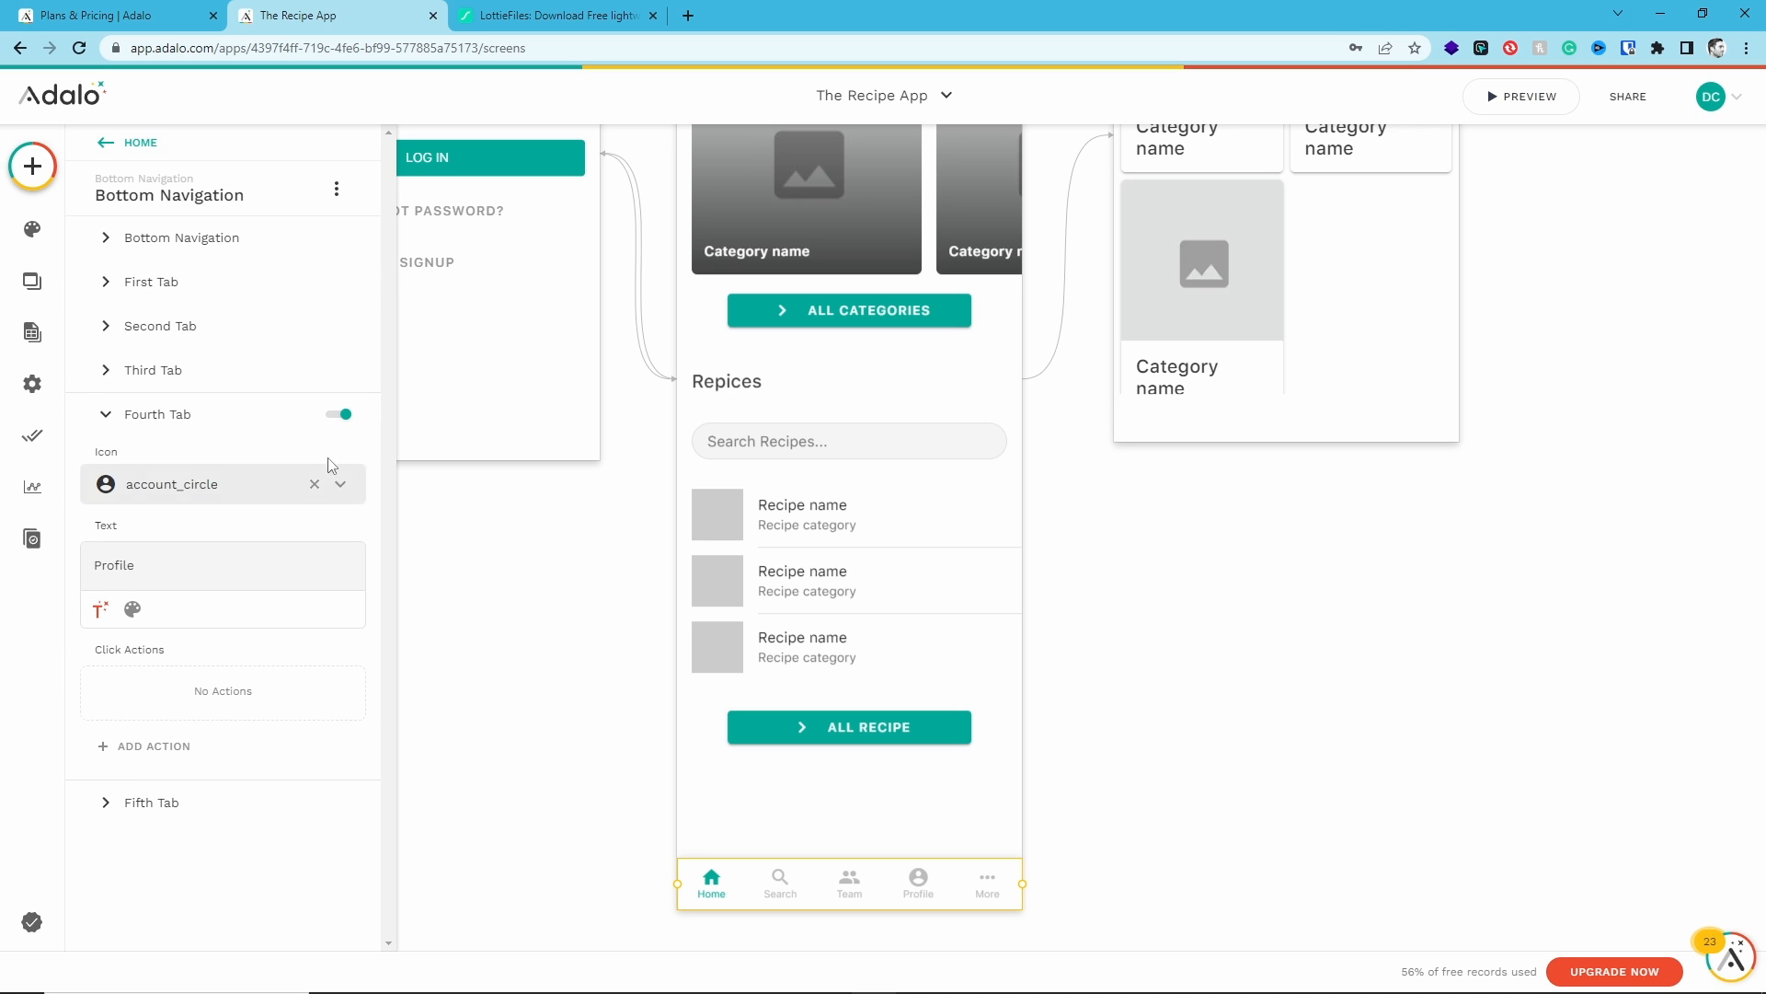
{"action": "left_click", "coordinate": [336, 414]}
{"action": "left_click", "coordinate": [91, 523]}
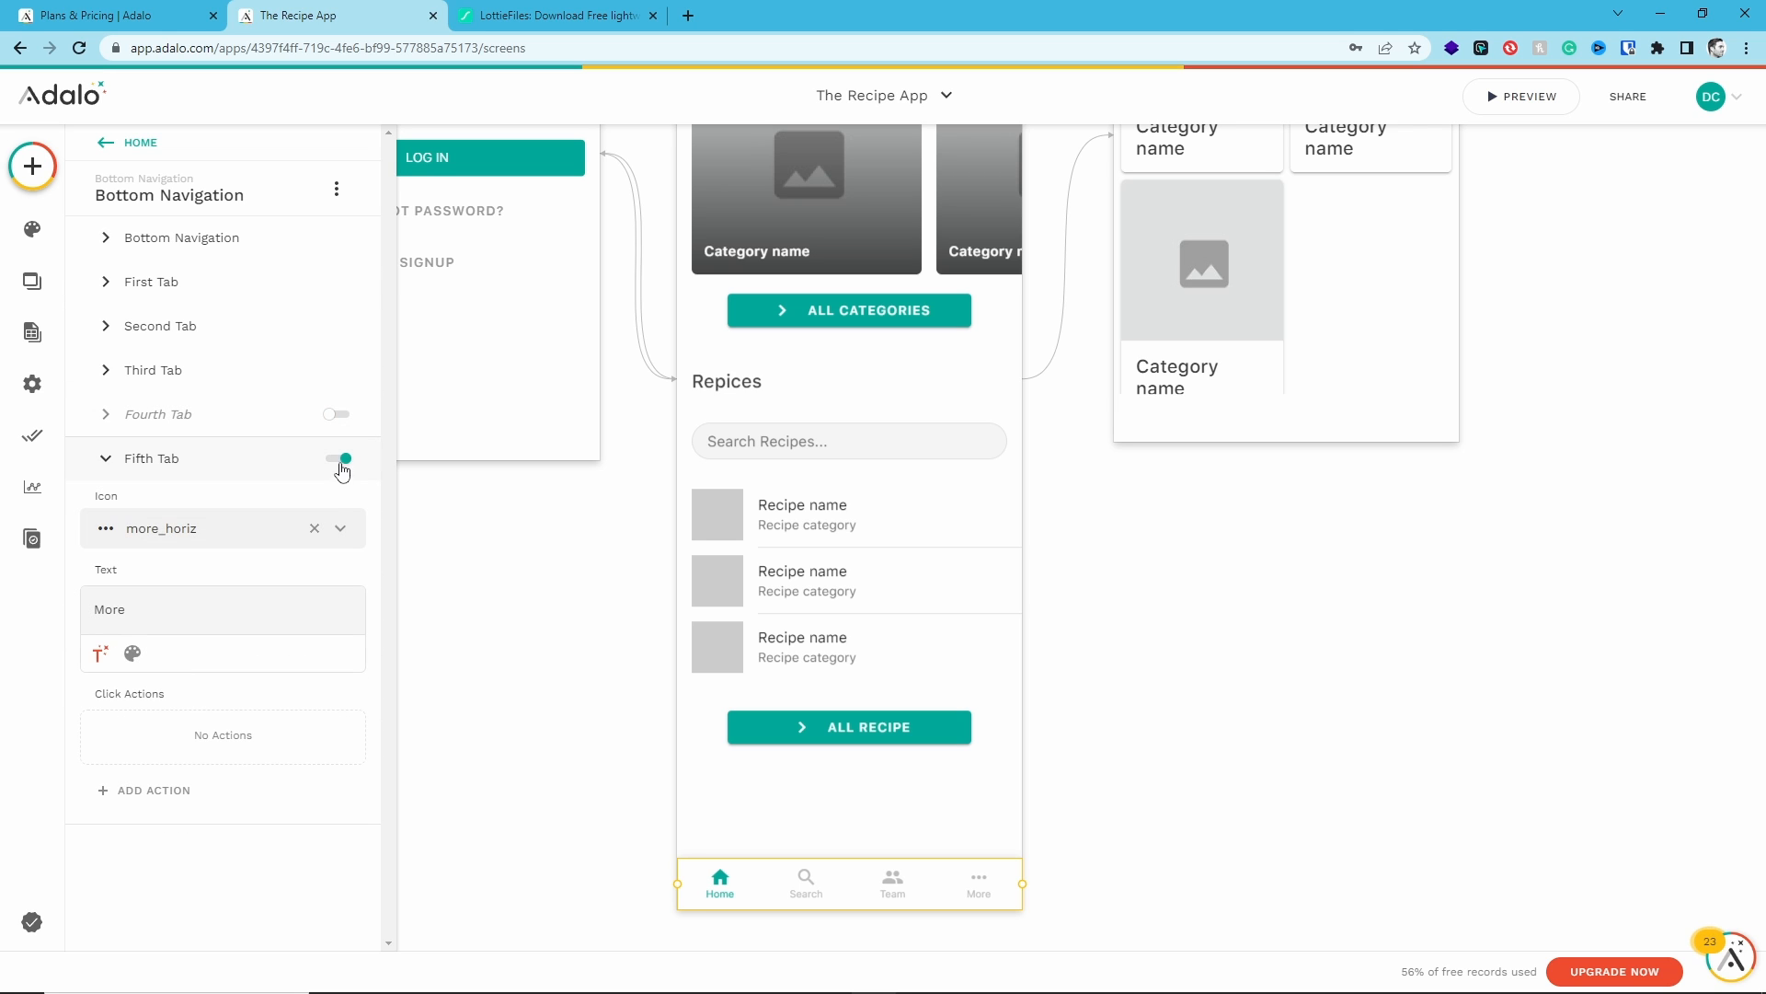
{"action": "left_click", "coordinate": [336, 459]}
- Open the first tab's link action options without choosing a target
{"action": "left_click", "coordinate": [110, 283]}
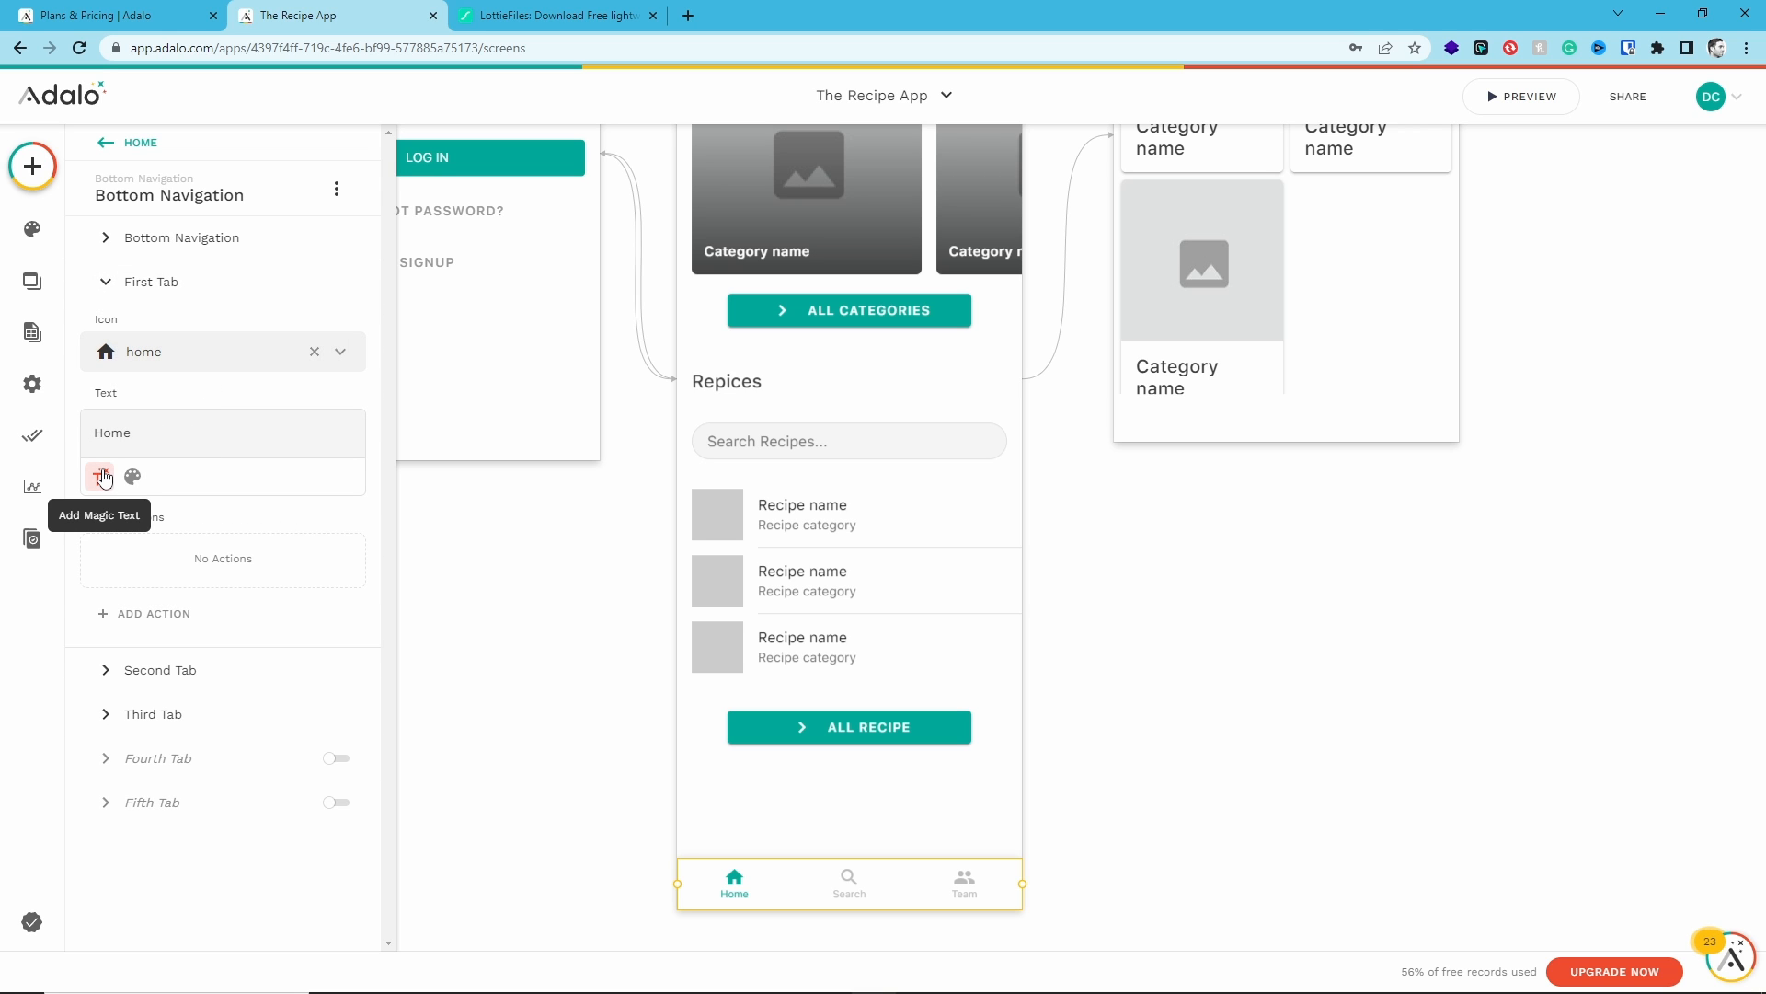
{"action": "left_click", "coordinate": [158, 613]}
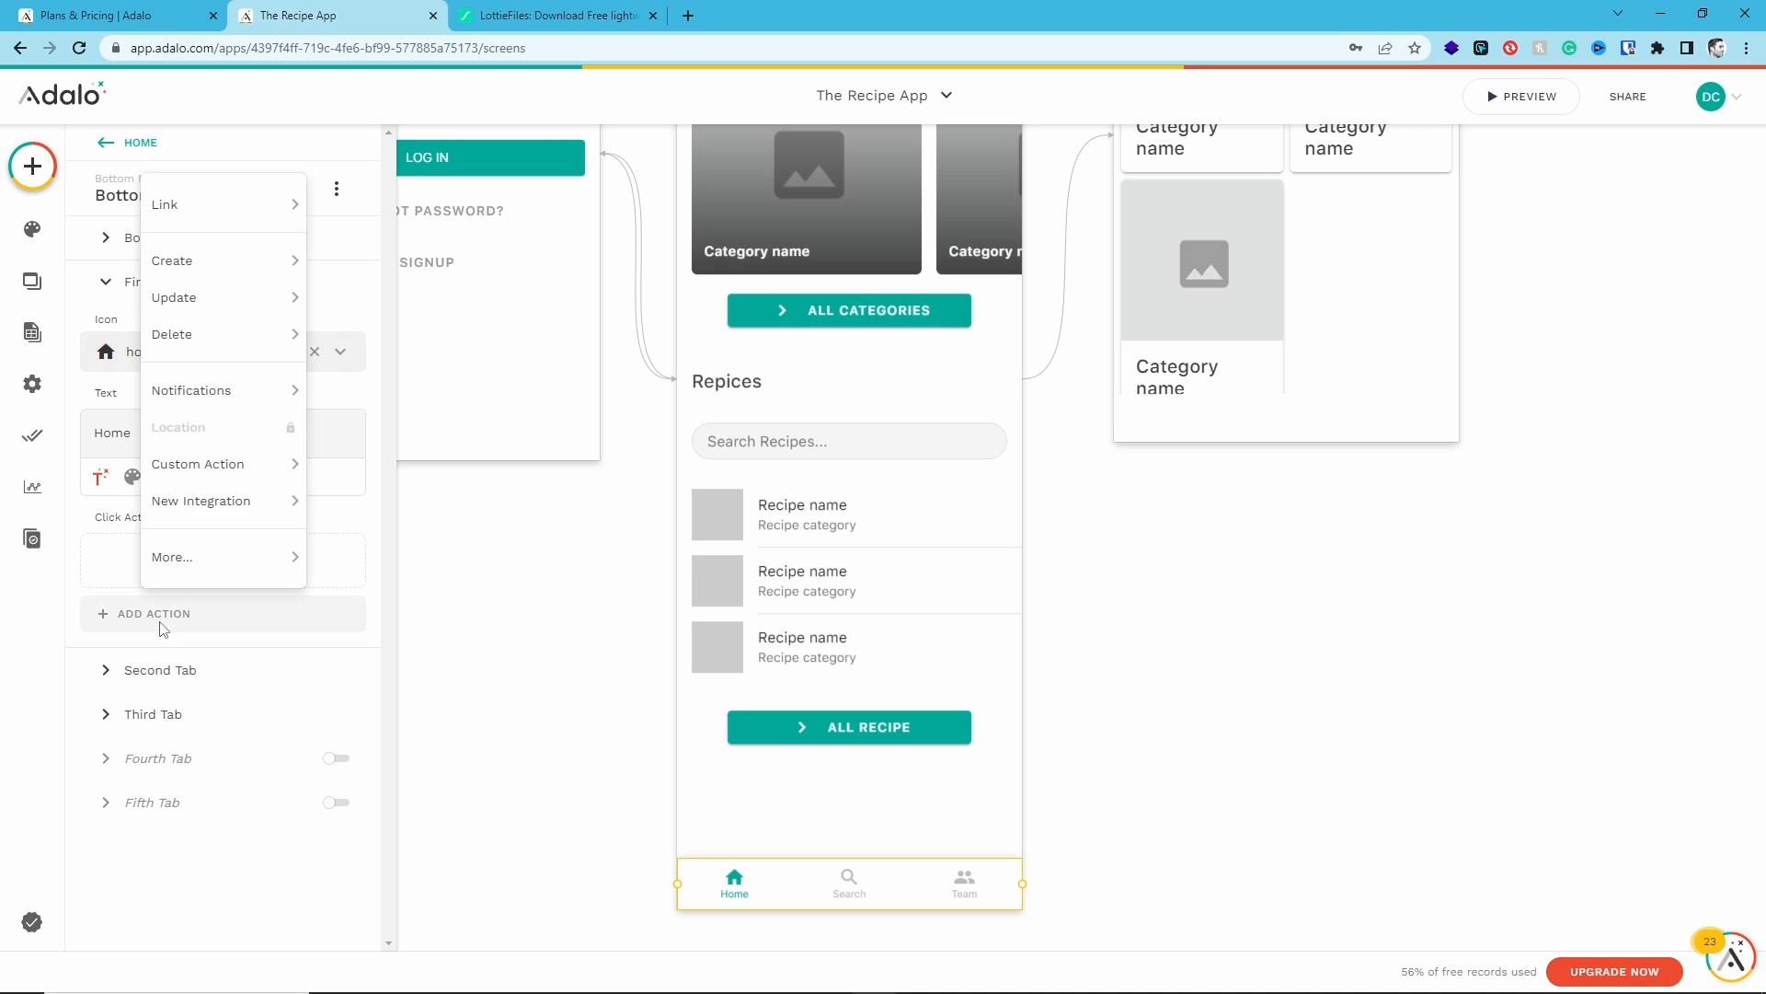
{"action": "mouse_move", "coordinate": [183, 215]}
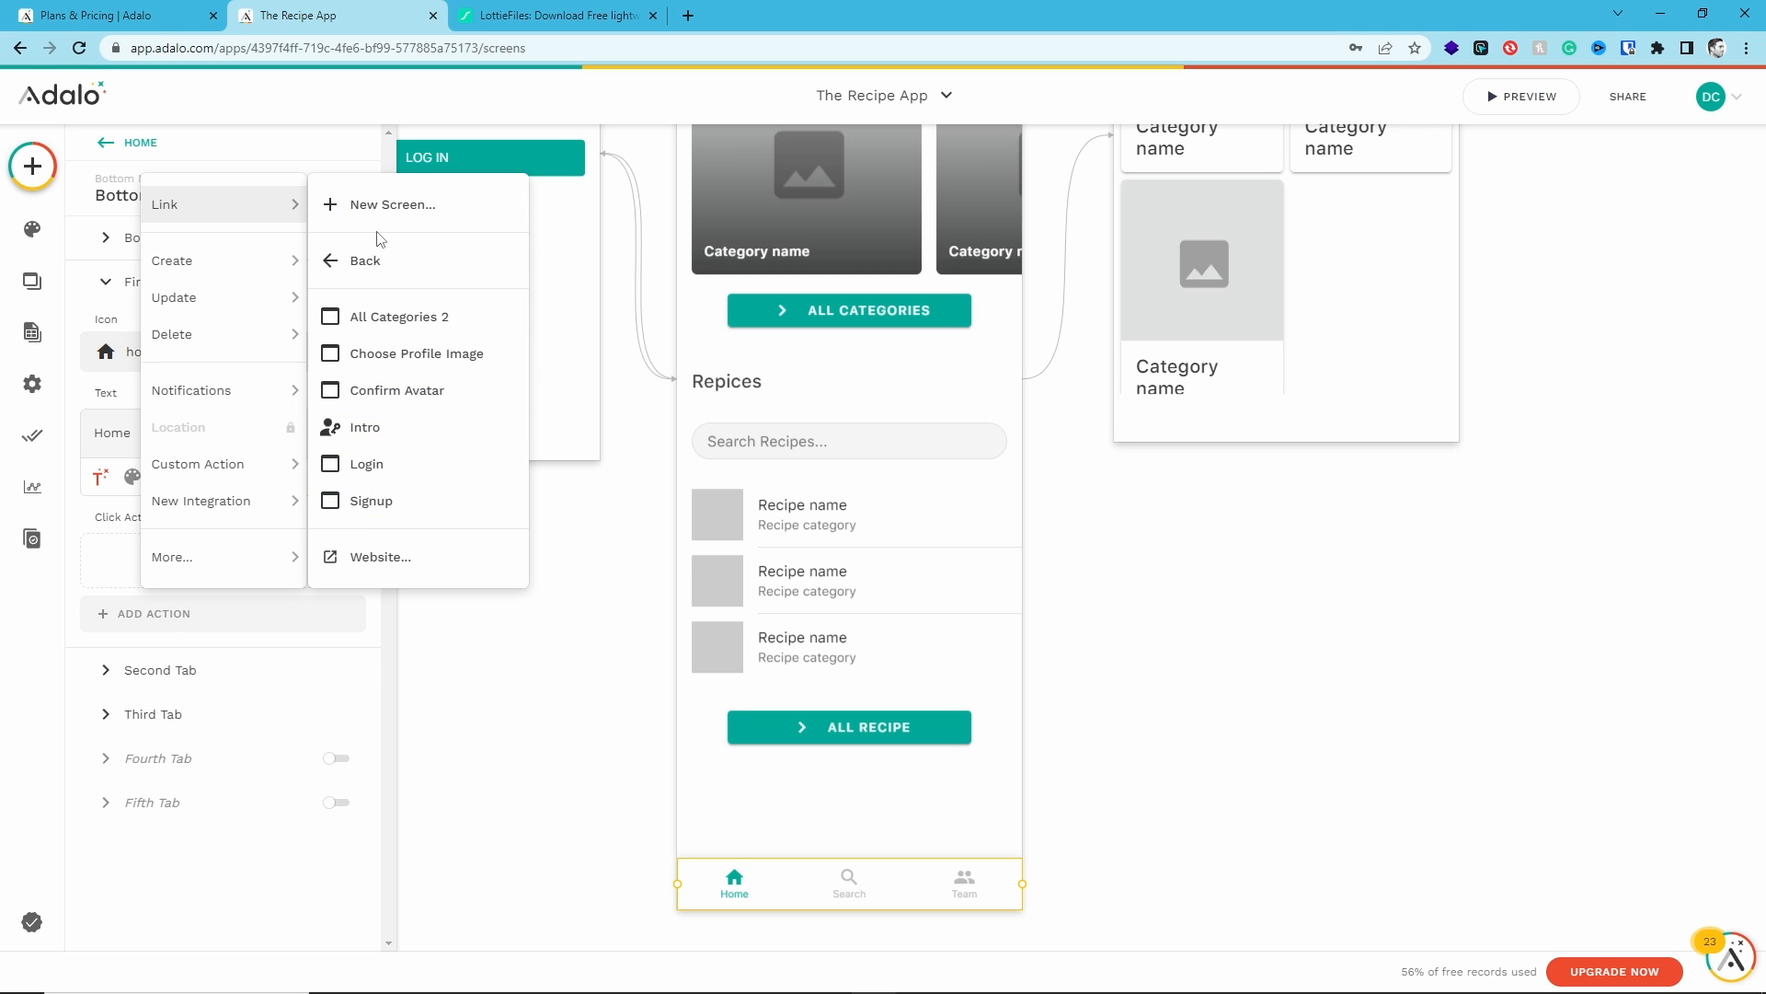
{"action": "left_click", "coordinate": [531, 654]}
{"action": "left_click", "coordinate": [107, 241]}
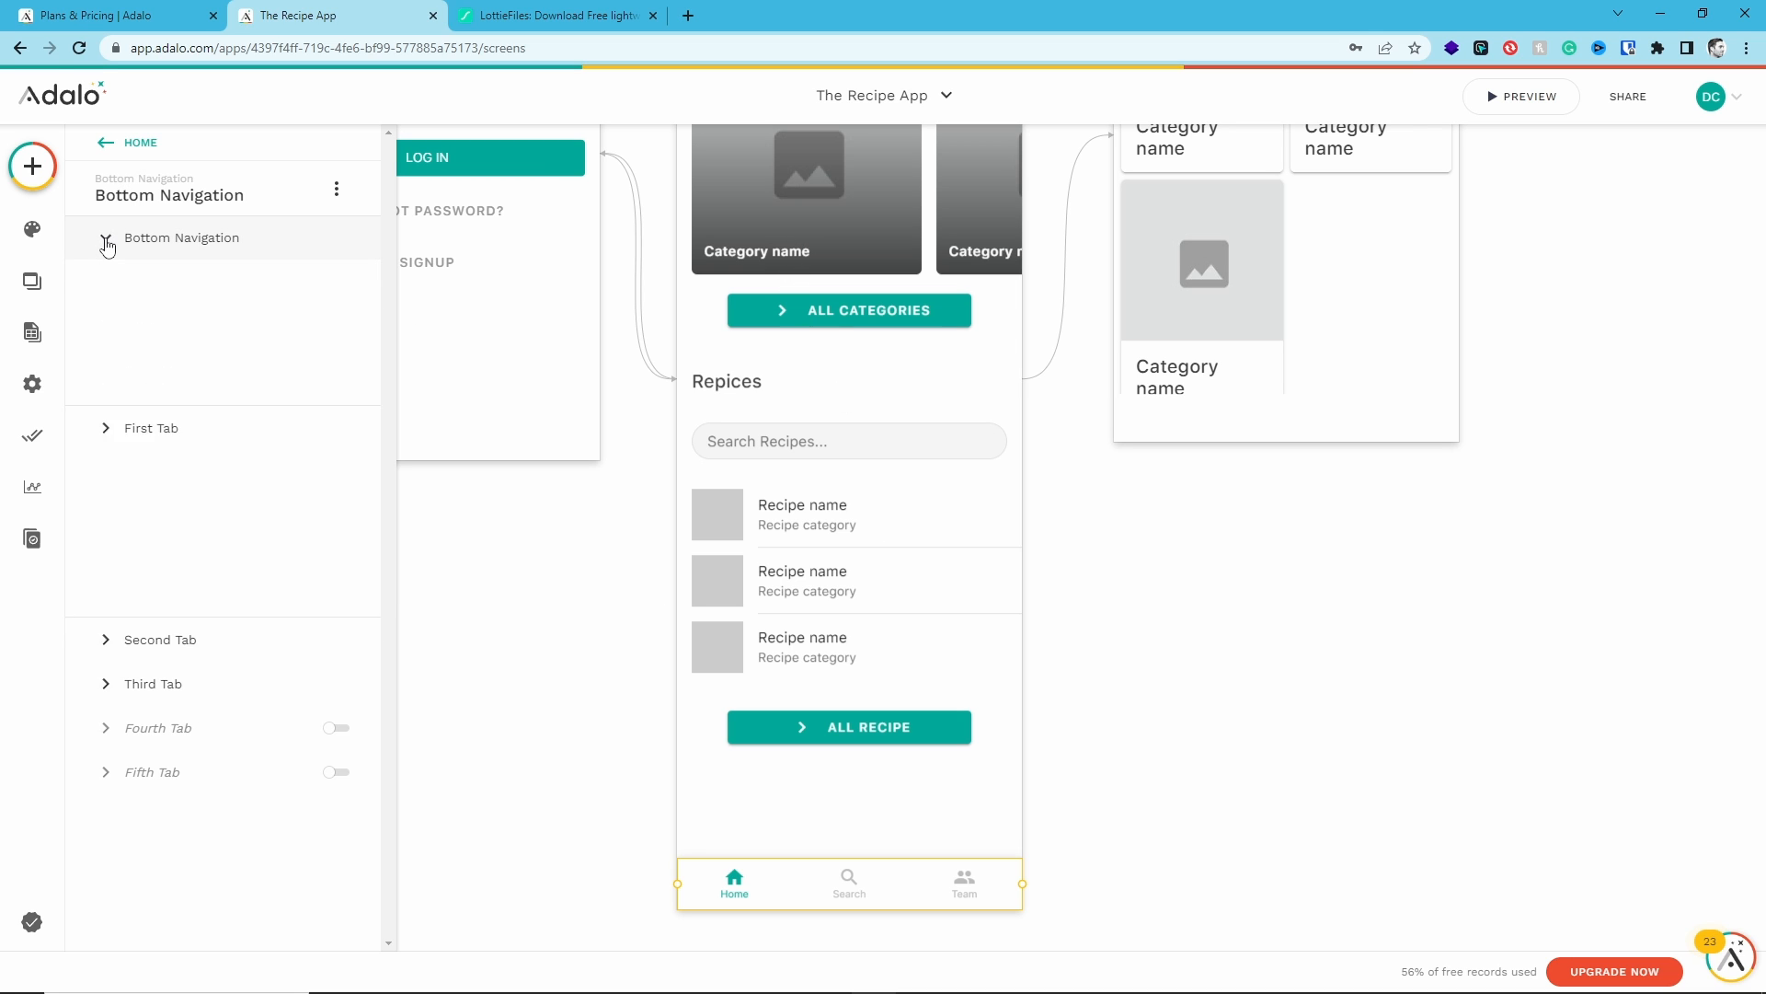
{"action": "left_click", "coordinate": [106, 241]}
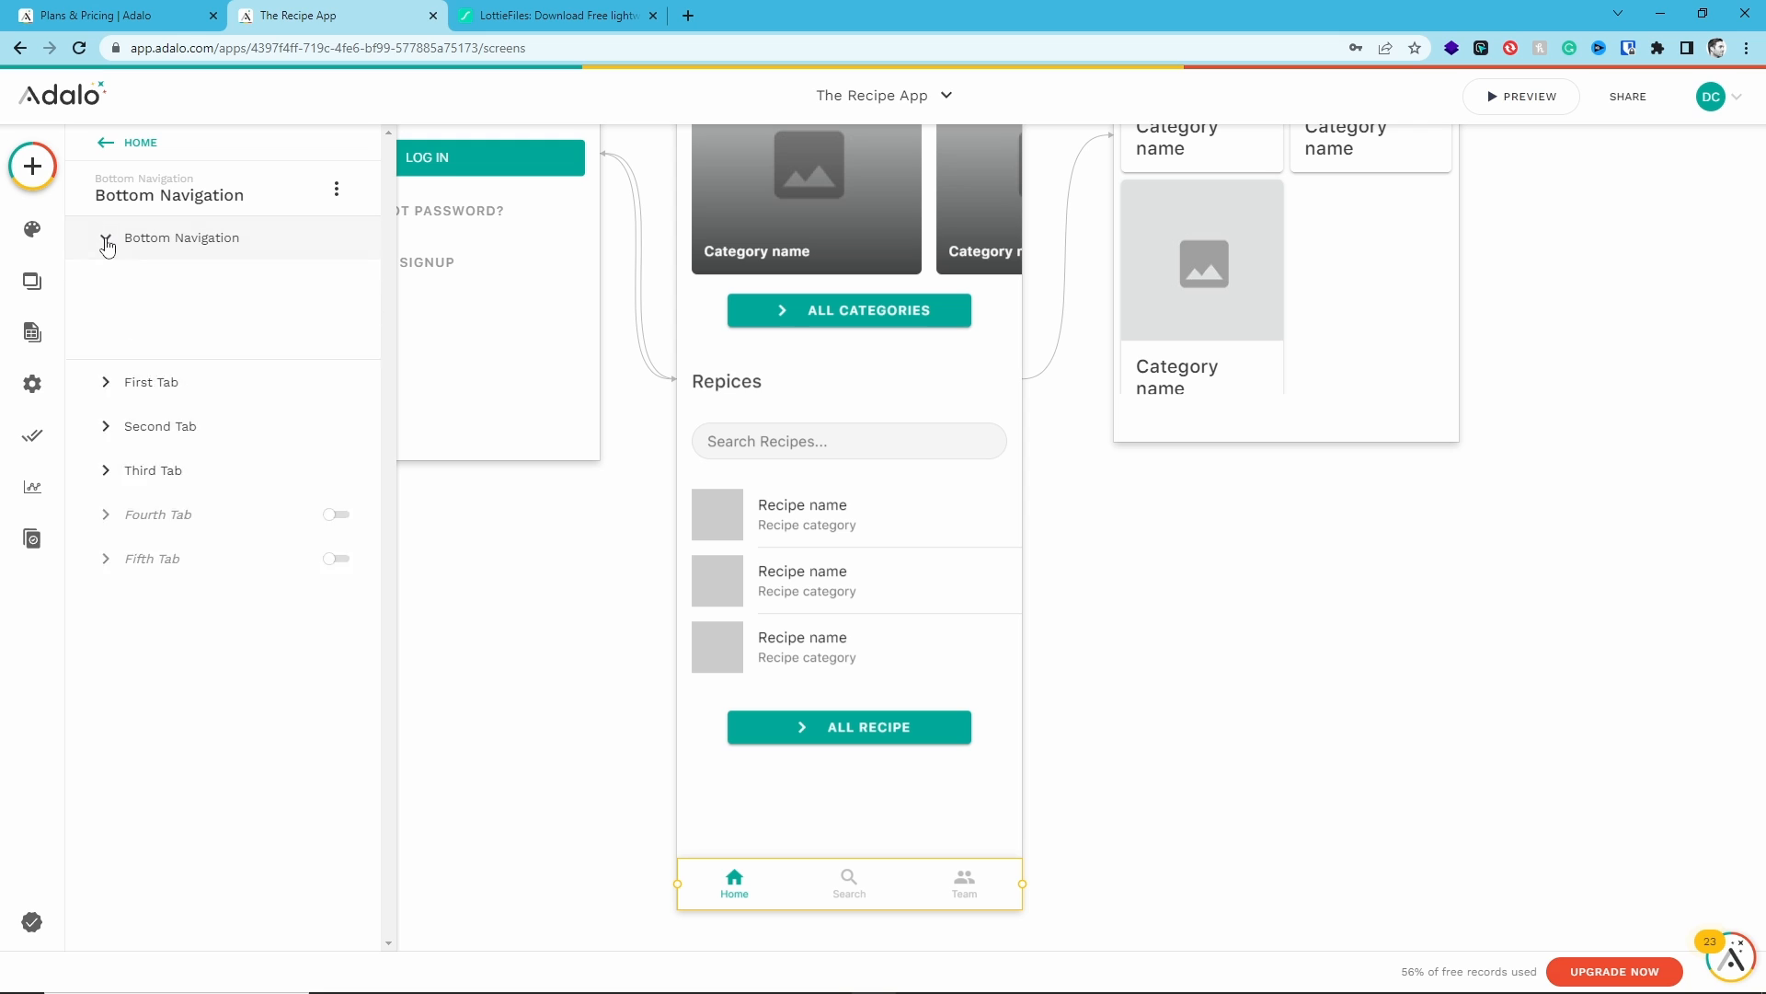
{"action": "left_click", "coordinate": [107, 243]}
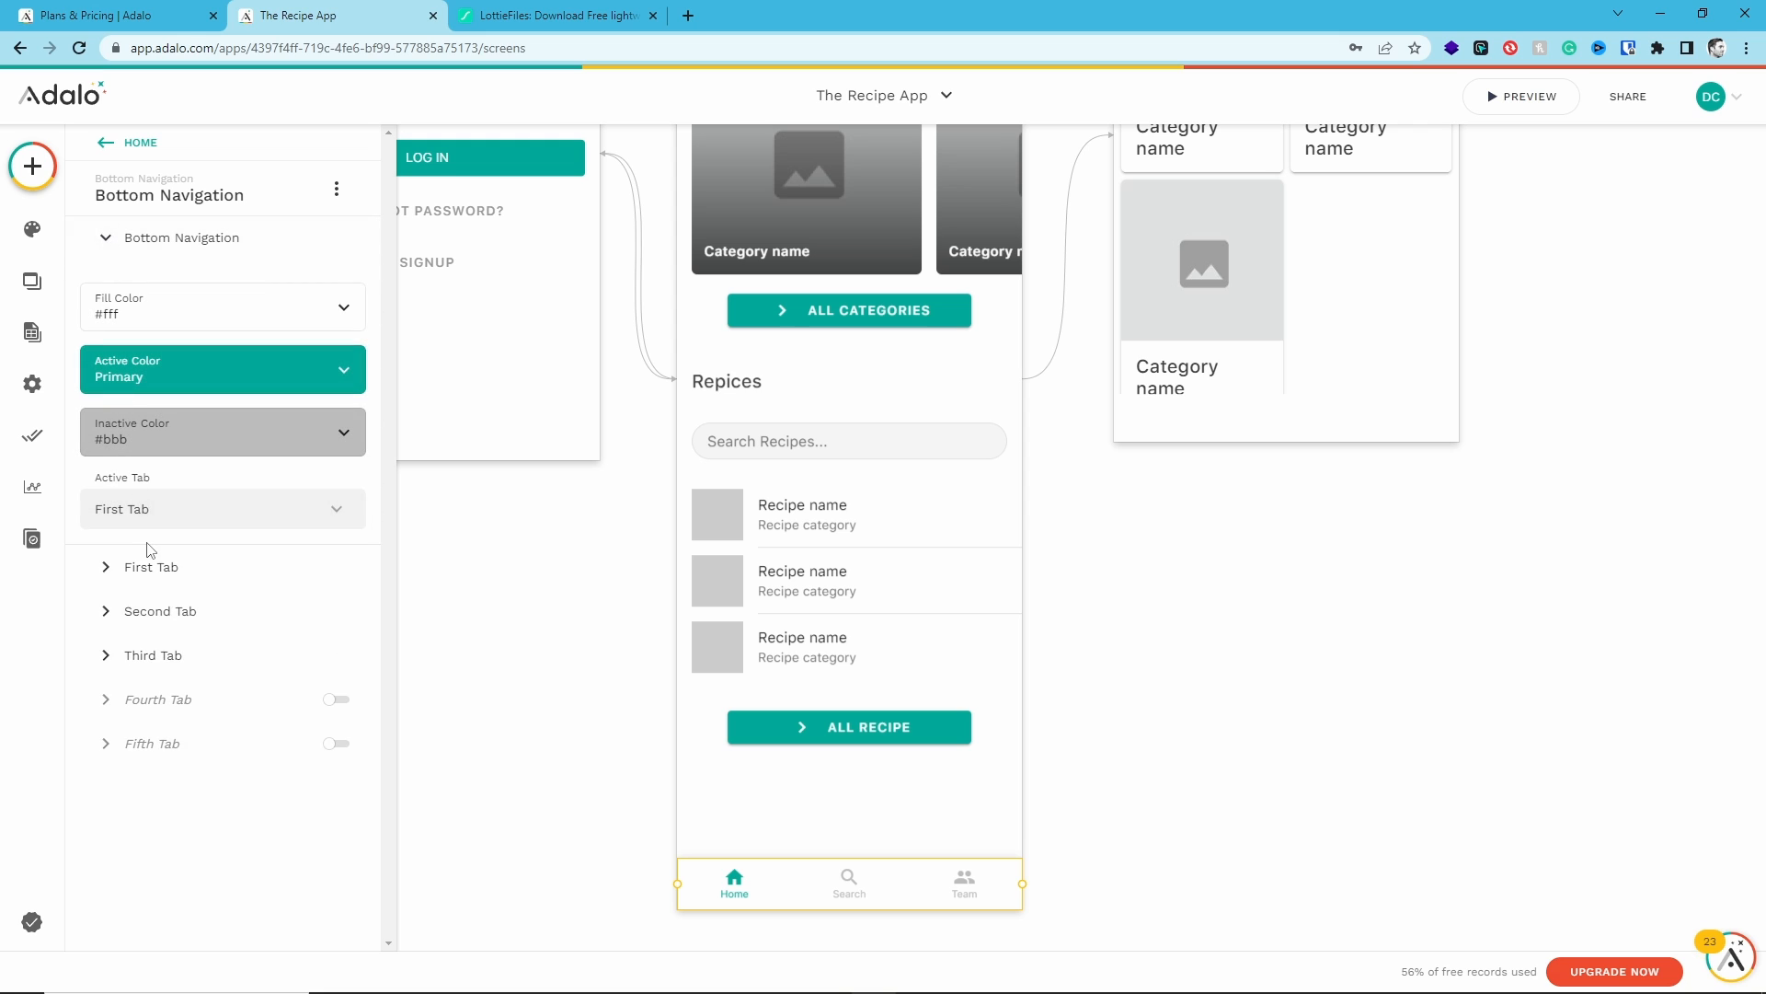
- Set the second tab's icon to local_dining and its label to Recipes
{"action": "left_click", "coordinate": [109, 612]}
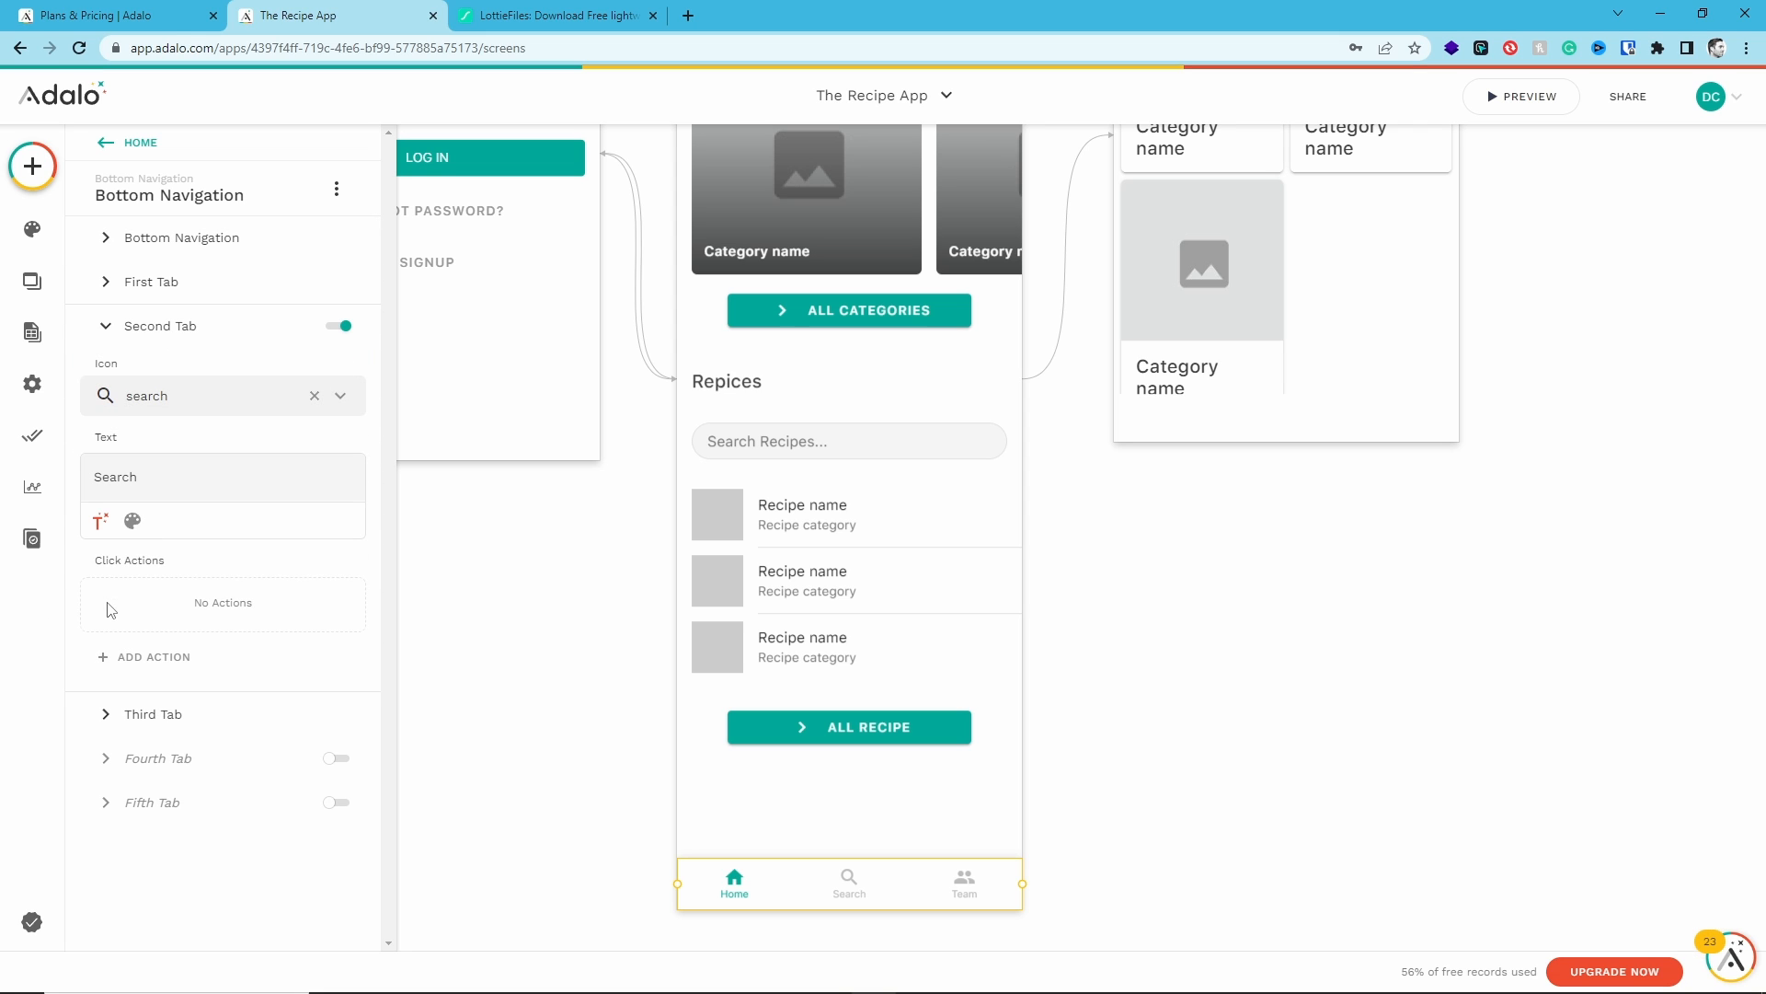
{"action": "left_click", "coordinate": [314, 396]}
{"action": "left_click", "coordinate": [177, 398]}
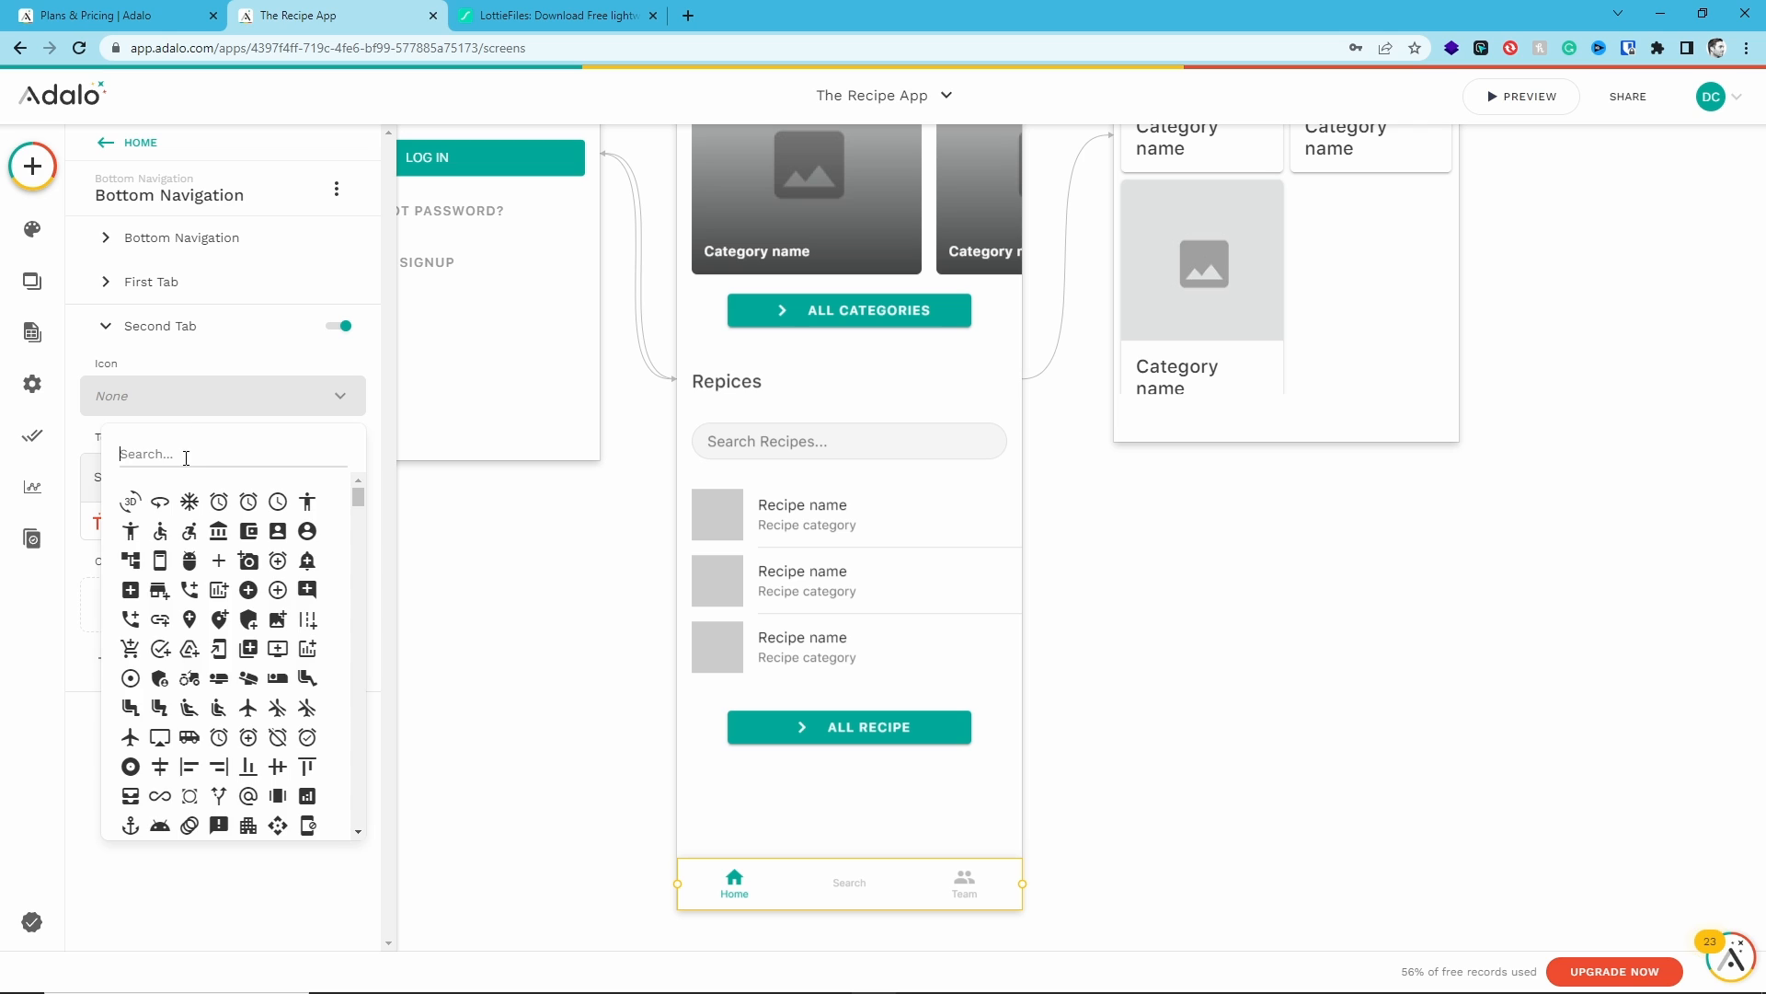
{"action": "type", "text": "dini"}
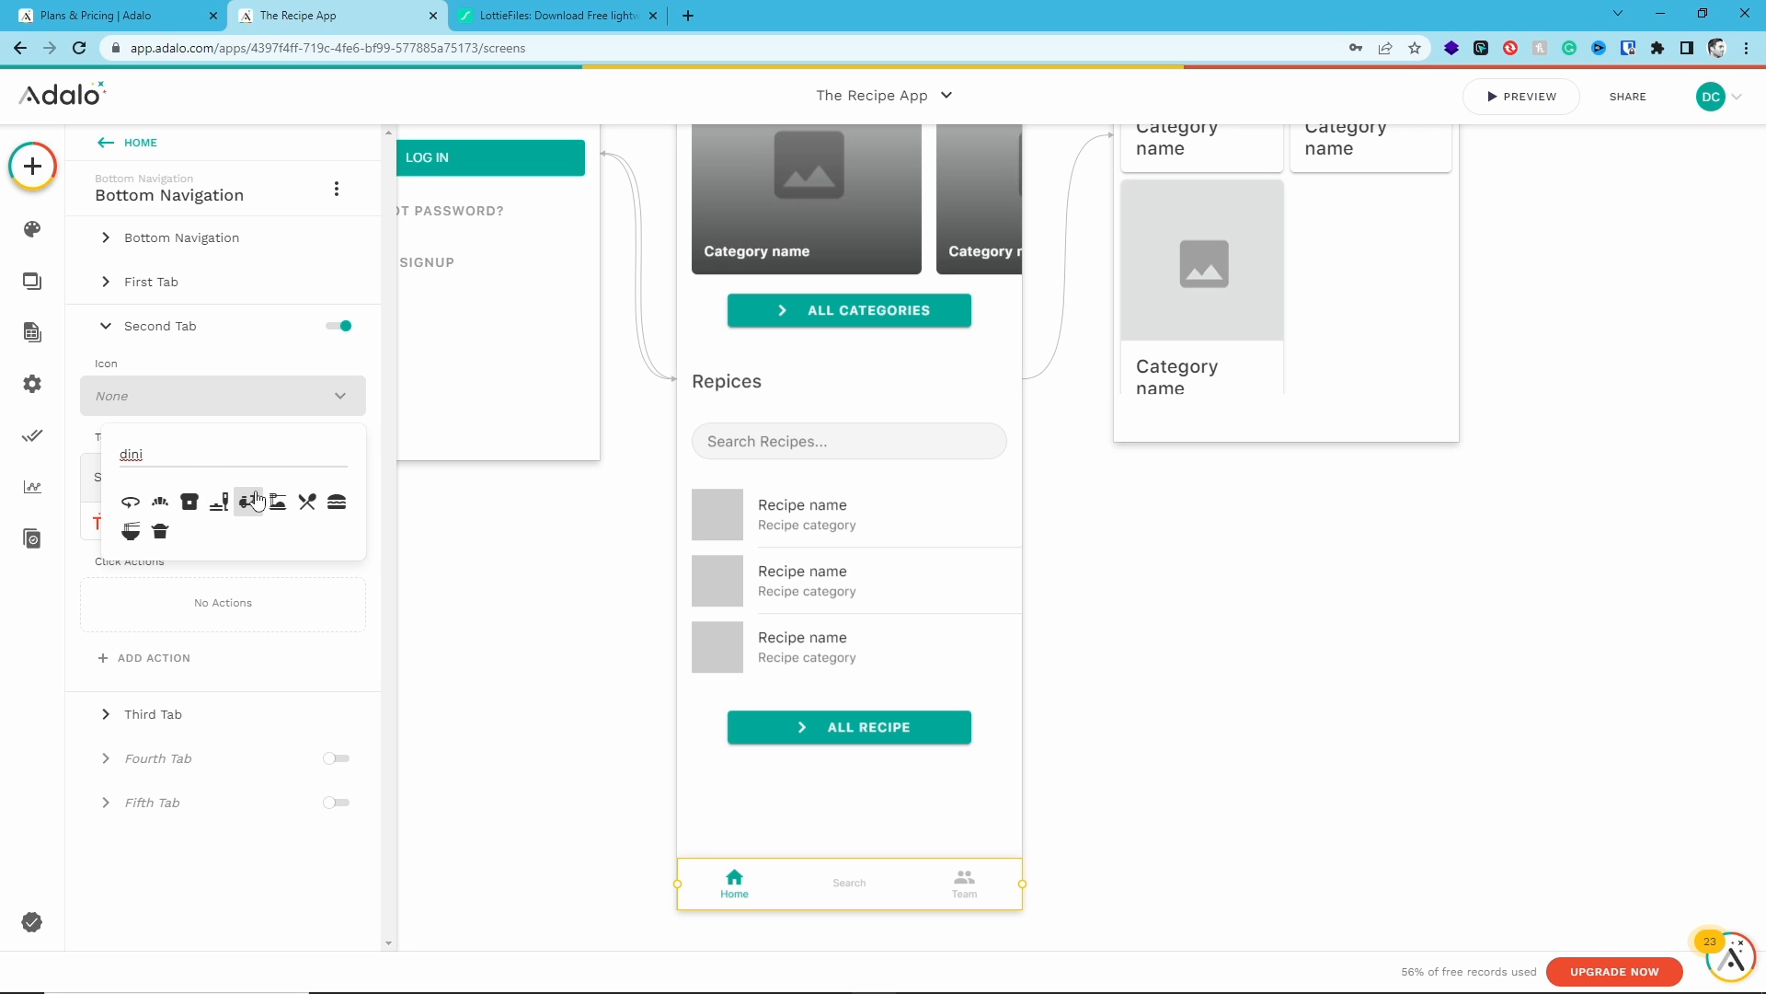
{"action": "left_click", "coordinate": [307, 501]}
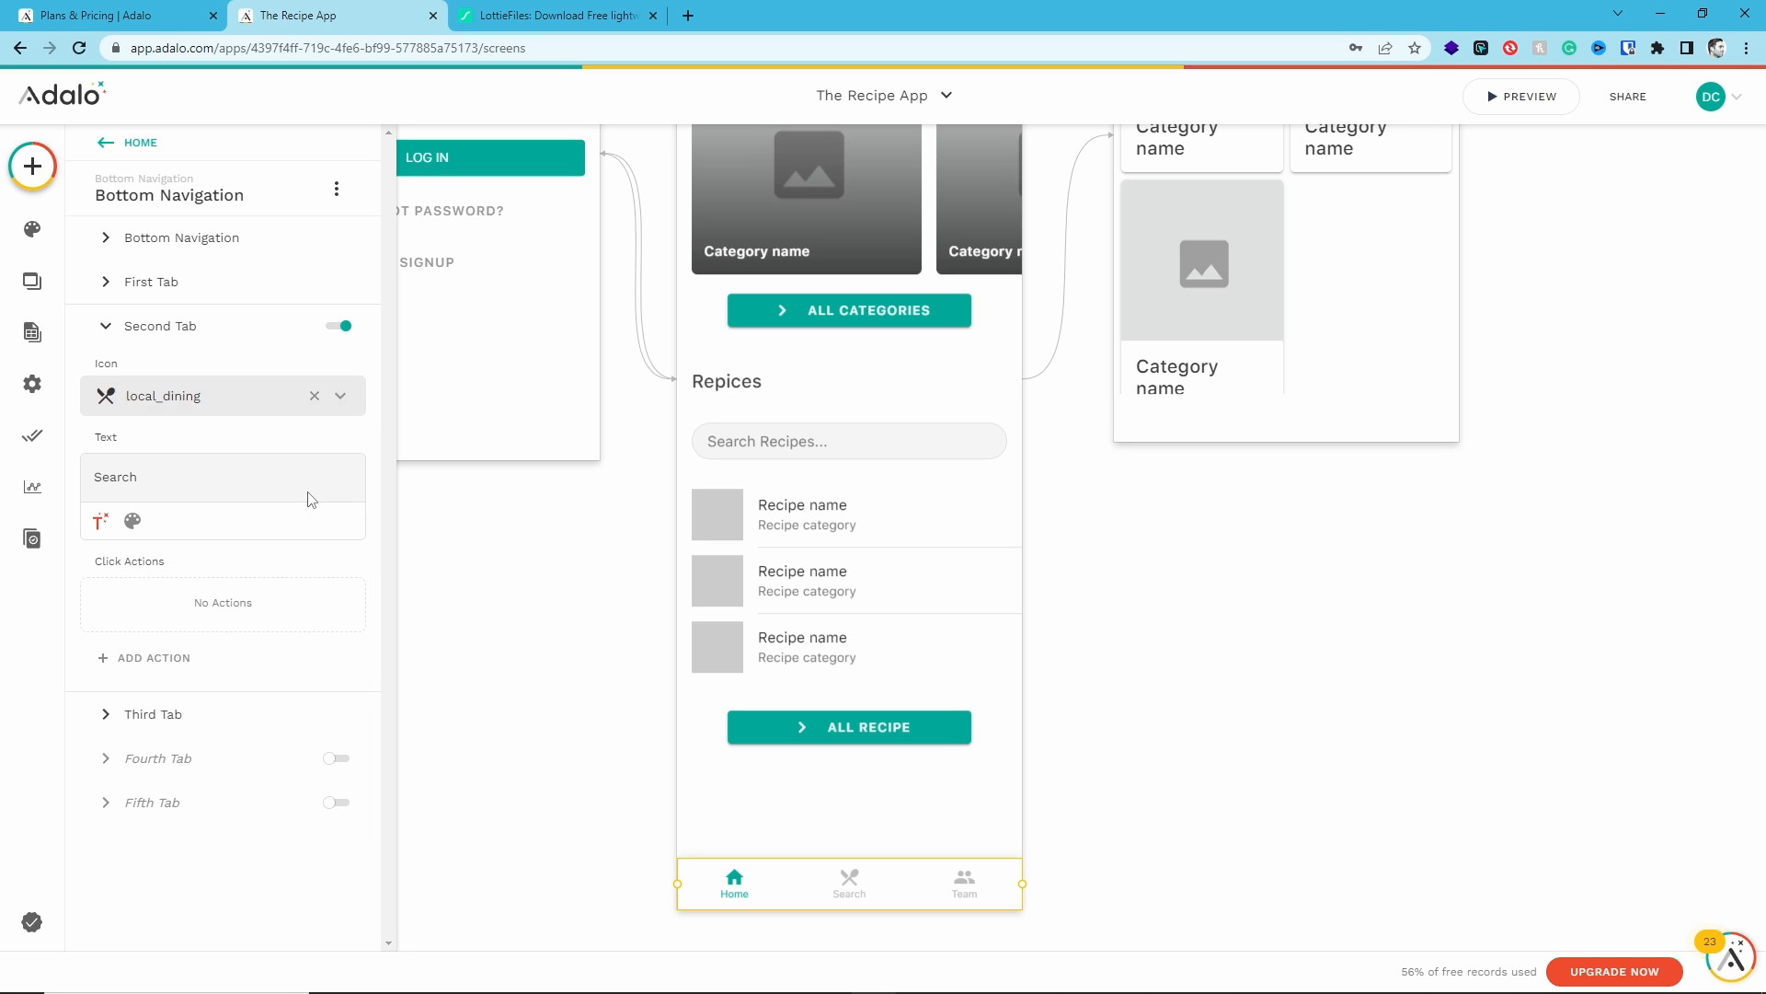
{"action": "double_click", "coordinate": [127, 478]}
{"action": "type", "text": "Recipes"}
- Set the third tab's icon to person_outline and its label to Profile
{"action": "left_click", "coordinate": [140, 715]}
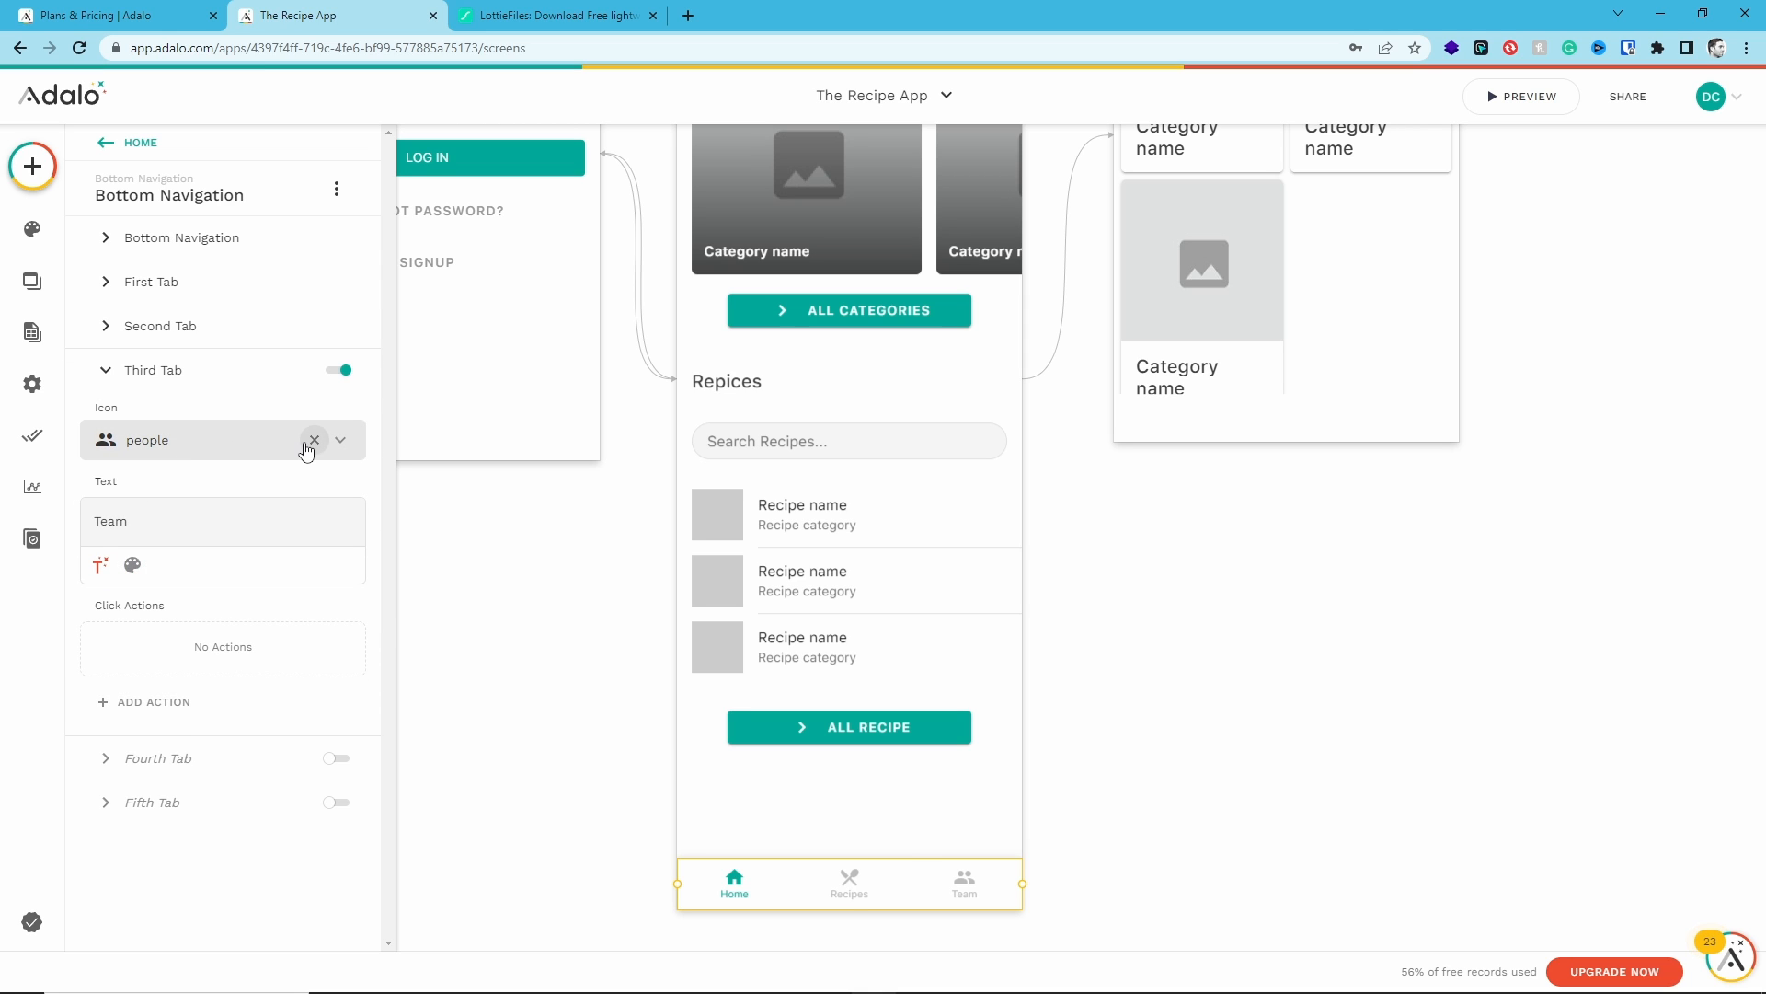
{"action": "left_click", "coordinate": [314, 439]}
{"action": "left_click", "coordinate": [193, 442]}
{"action": "type", "text": "user"}
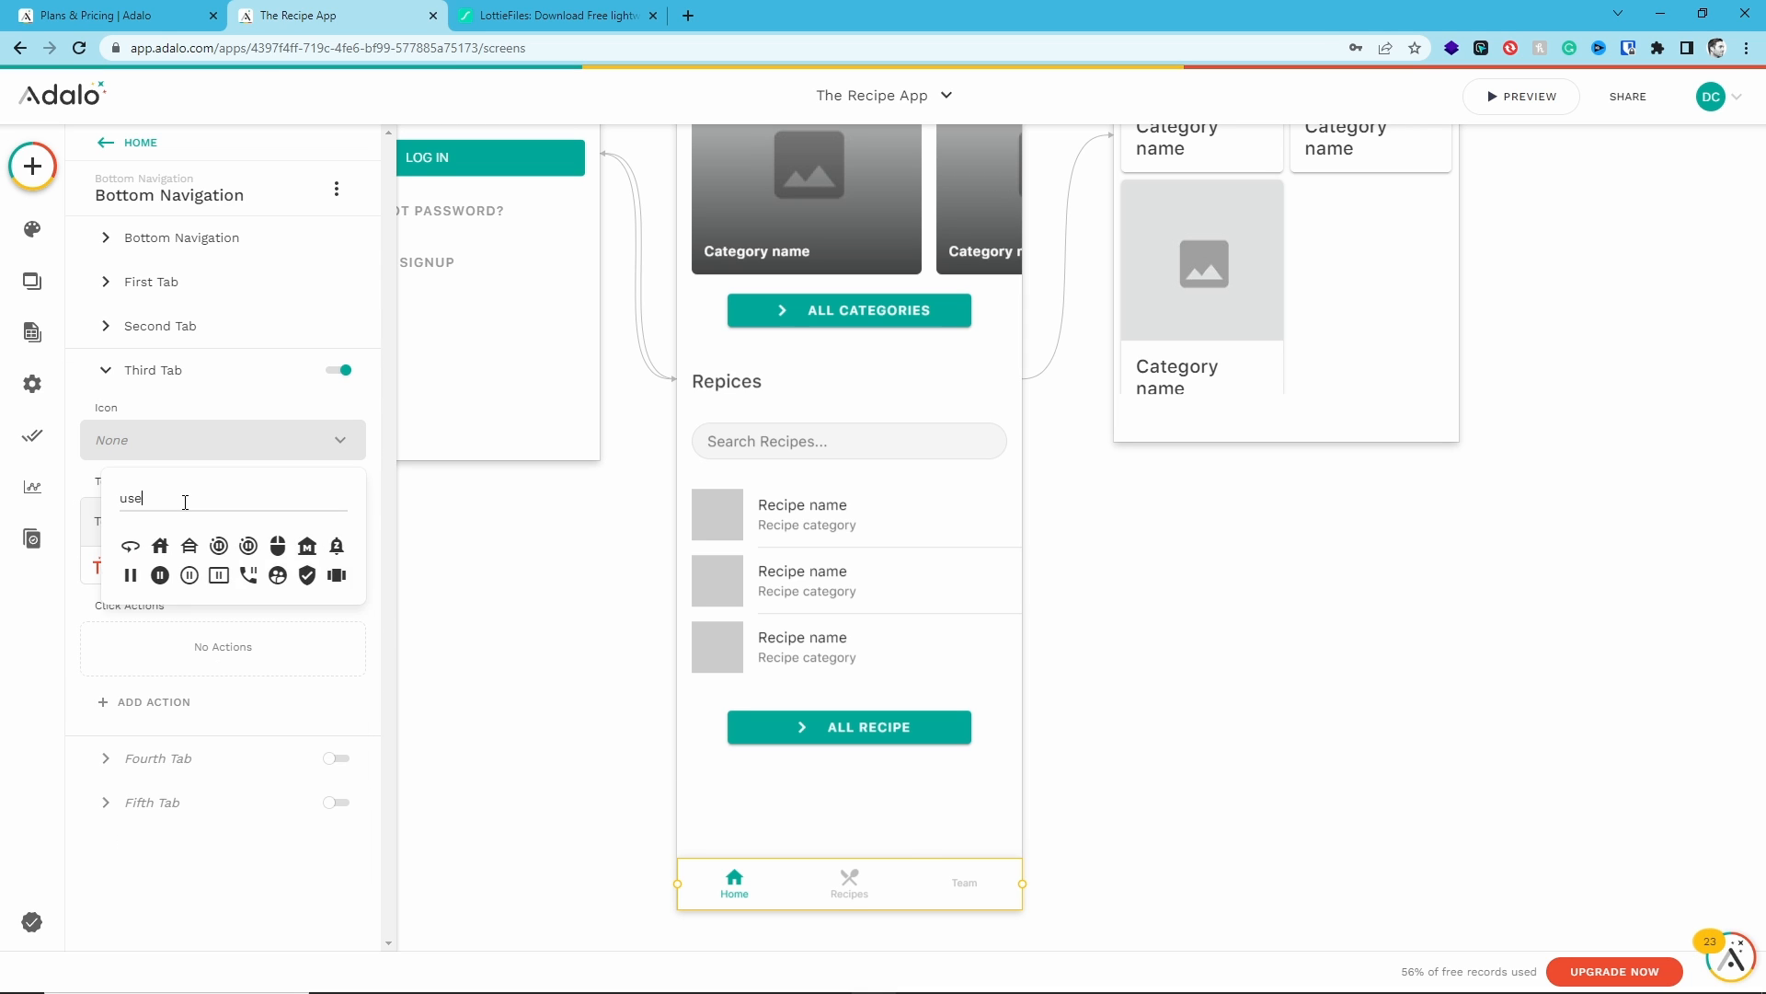
{"action": "key", "text": "BackSpace"}
{"action": "key", "text": "BackSpace"}
{"action": "key", "text": "BackSpace"}
{"action": "key", "text": "BackSpace"}
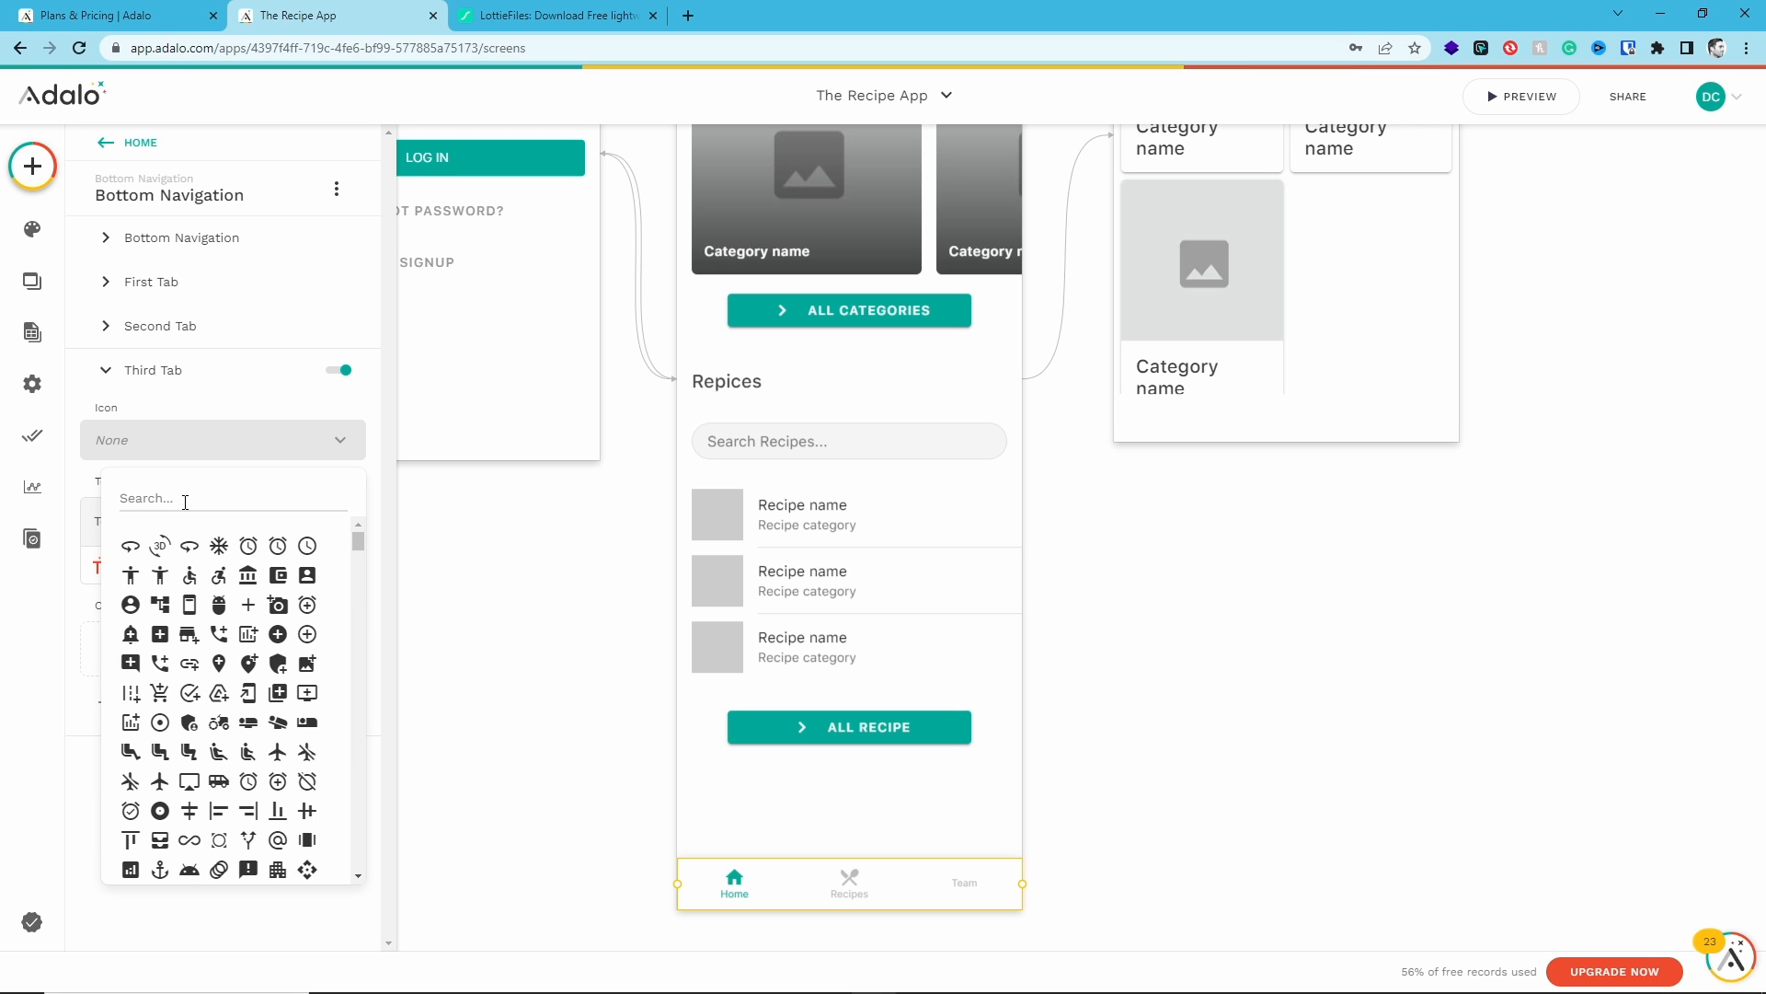
{"action": "type", "text": "pers"}
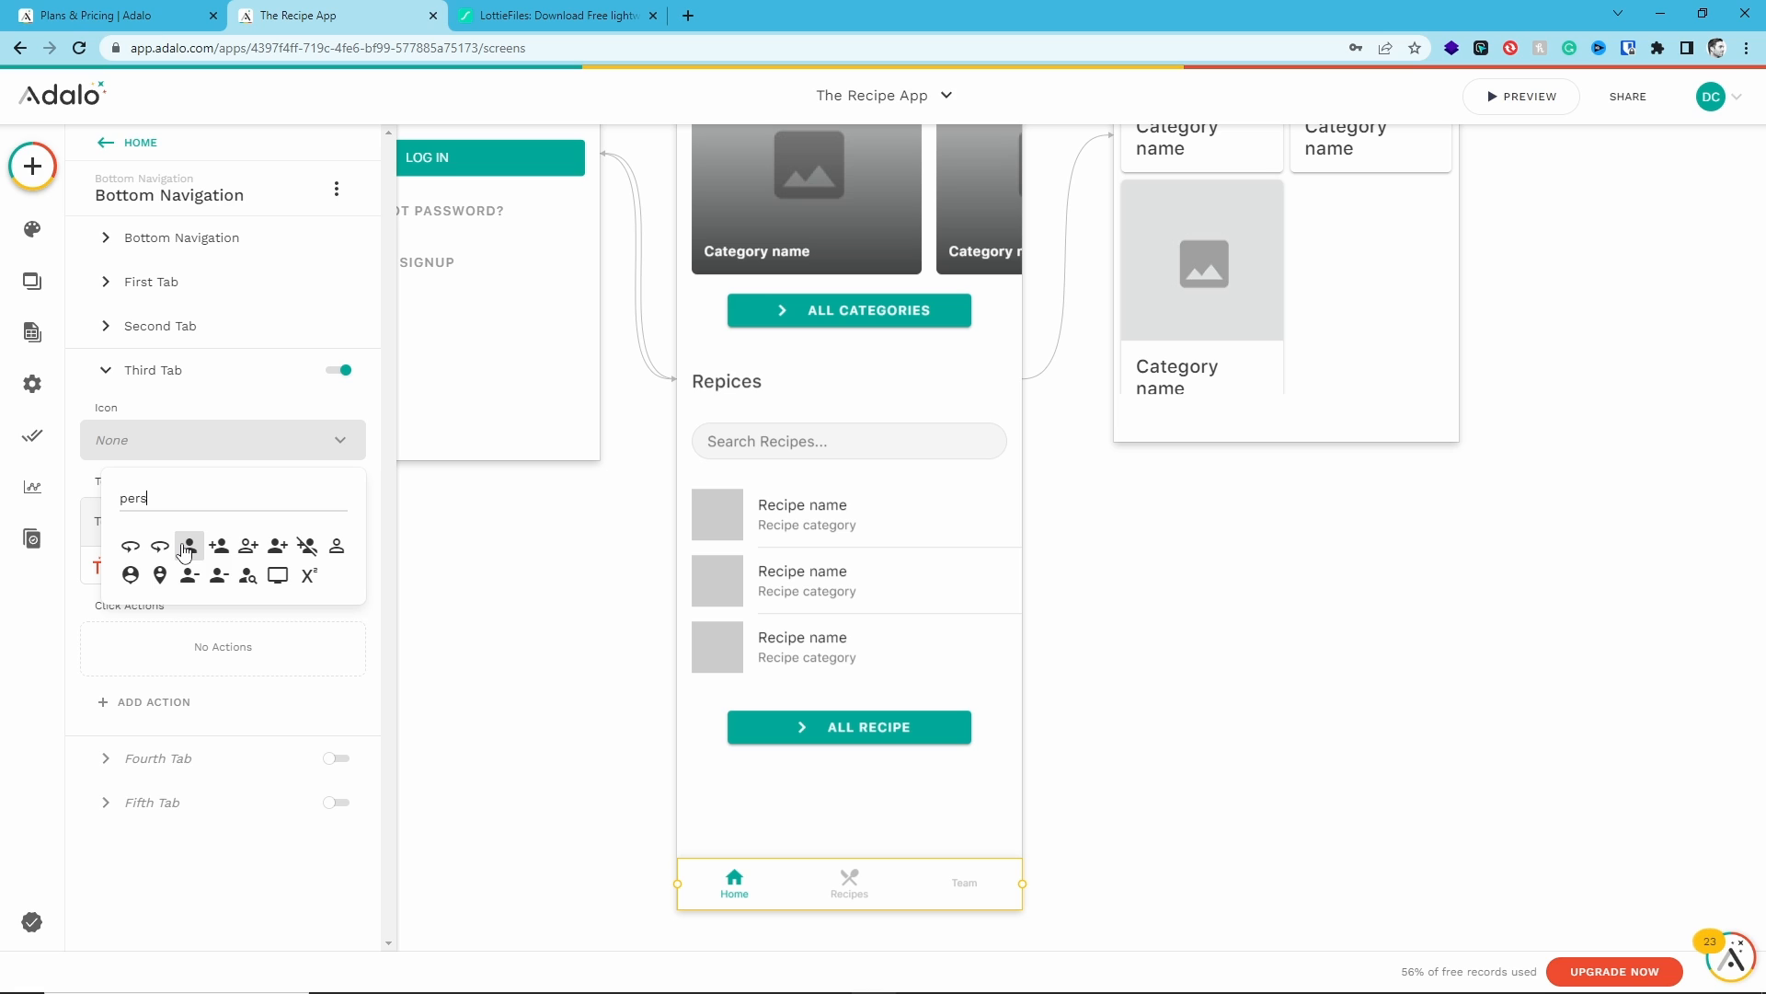
{"action": "left_click", "coordinate": [336, 548]}
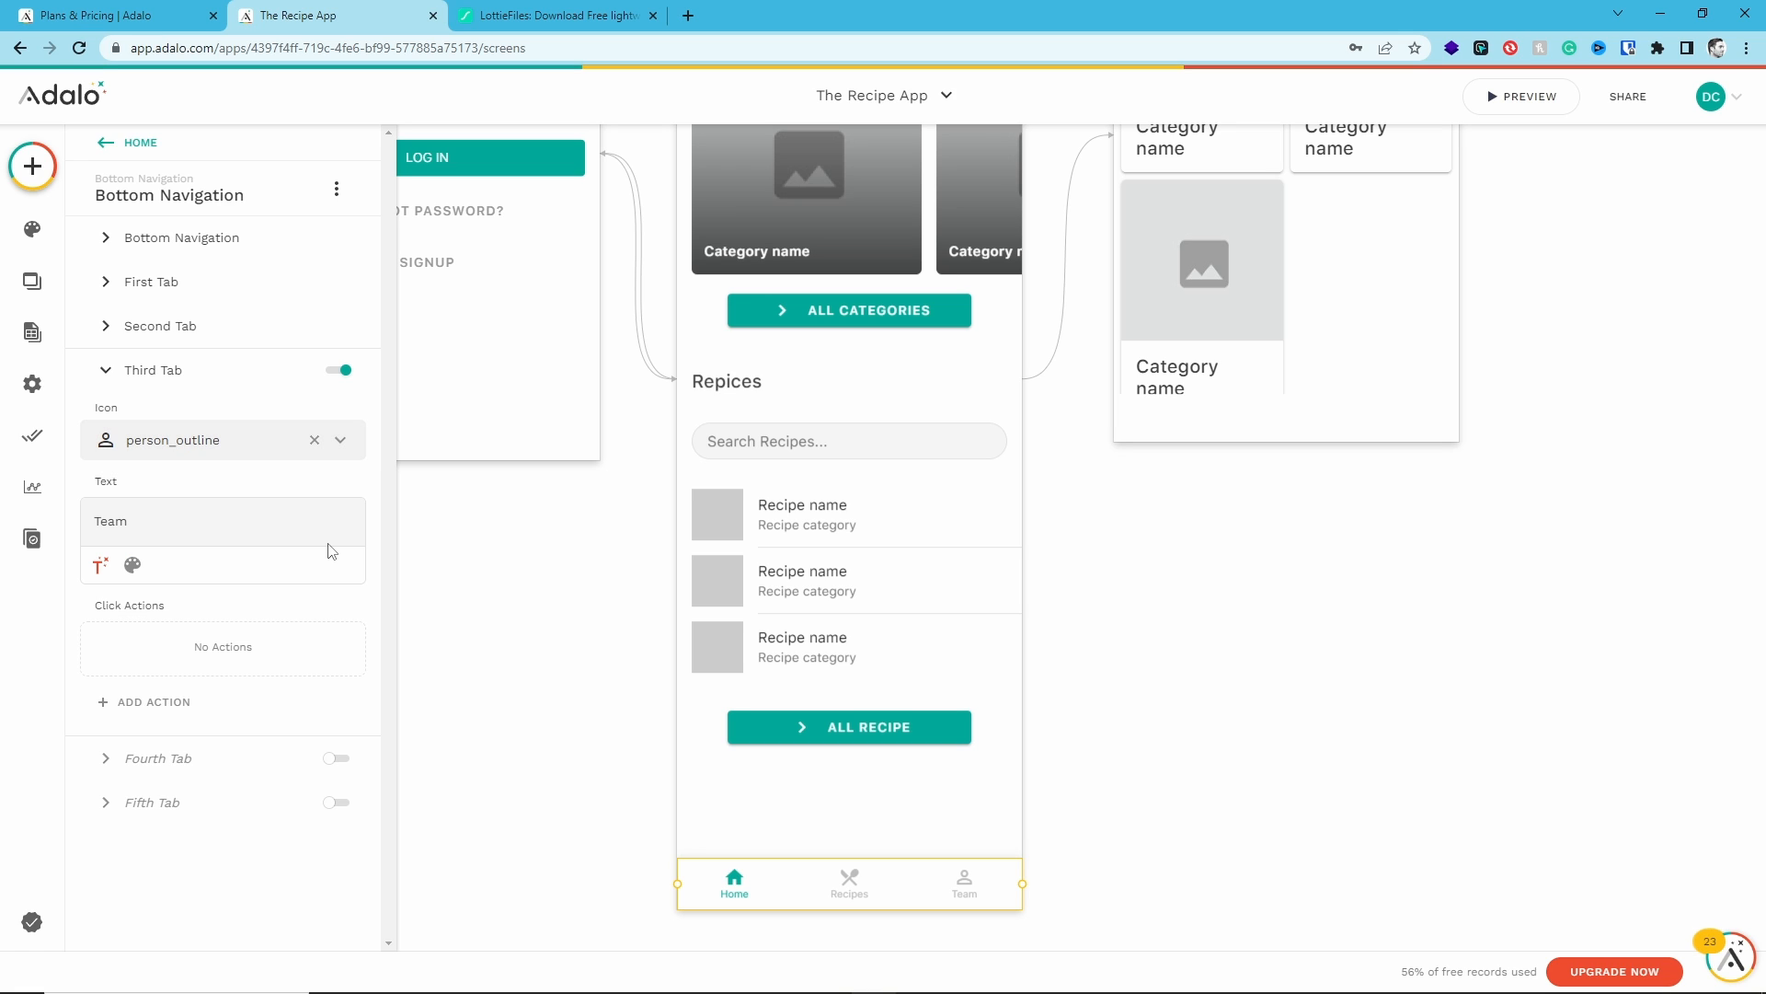
{"action": "double_click", "coordinate": [117, 518]}
{"action": "key", "text": "BackSpace"}
{"action": "type", "text": "Profile"}
- Link the ALL RECIPE button to a new screen created from the Card List template
{"action": "left_click", "coordinate": [106, 370]}
{"action": "left_click", "coordinate": [106, 328]}
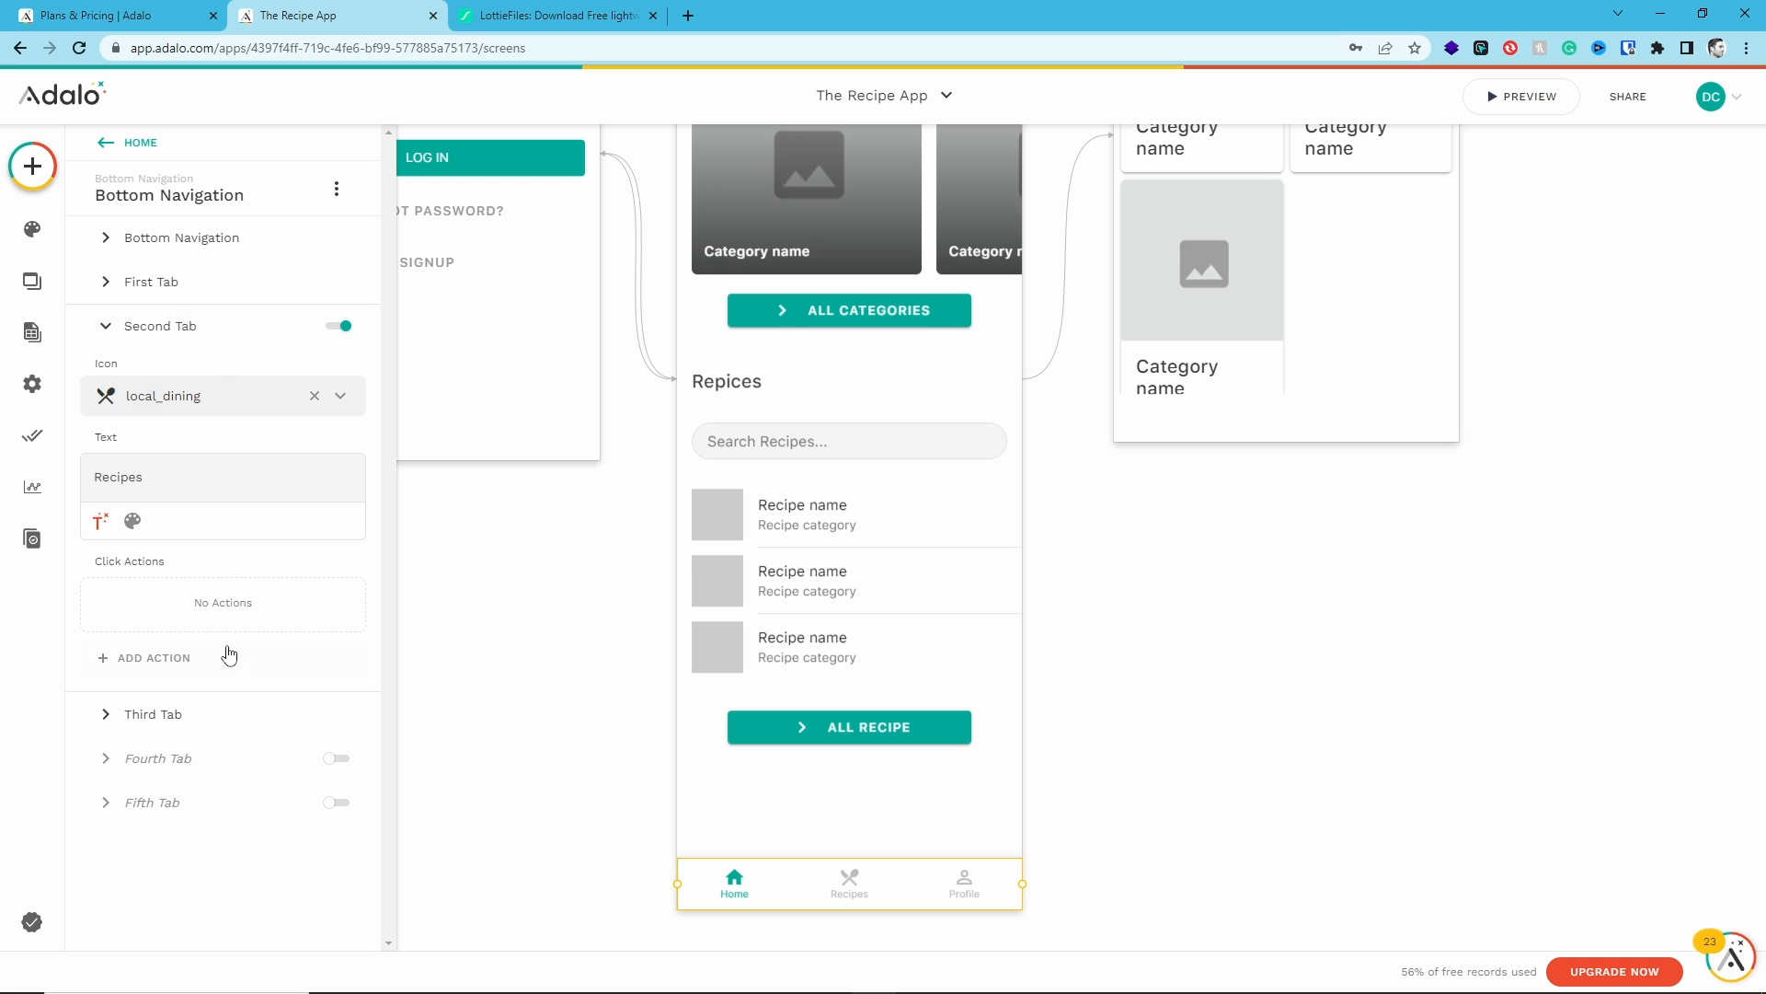
{"action": "left_click", "coordinate": [1192, 560]}
{"action": "left_click_drag", "start_coordinate": [1192, 560], "coordinate": [1015, 597]}
{"action": "scroll", "coordinate": [1015, 597], "scroll_direction": "down", "scroll_amount": 2}
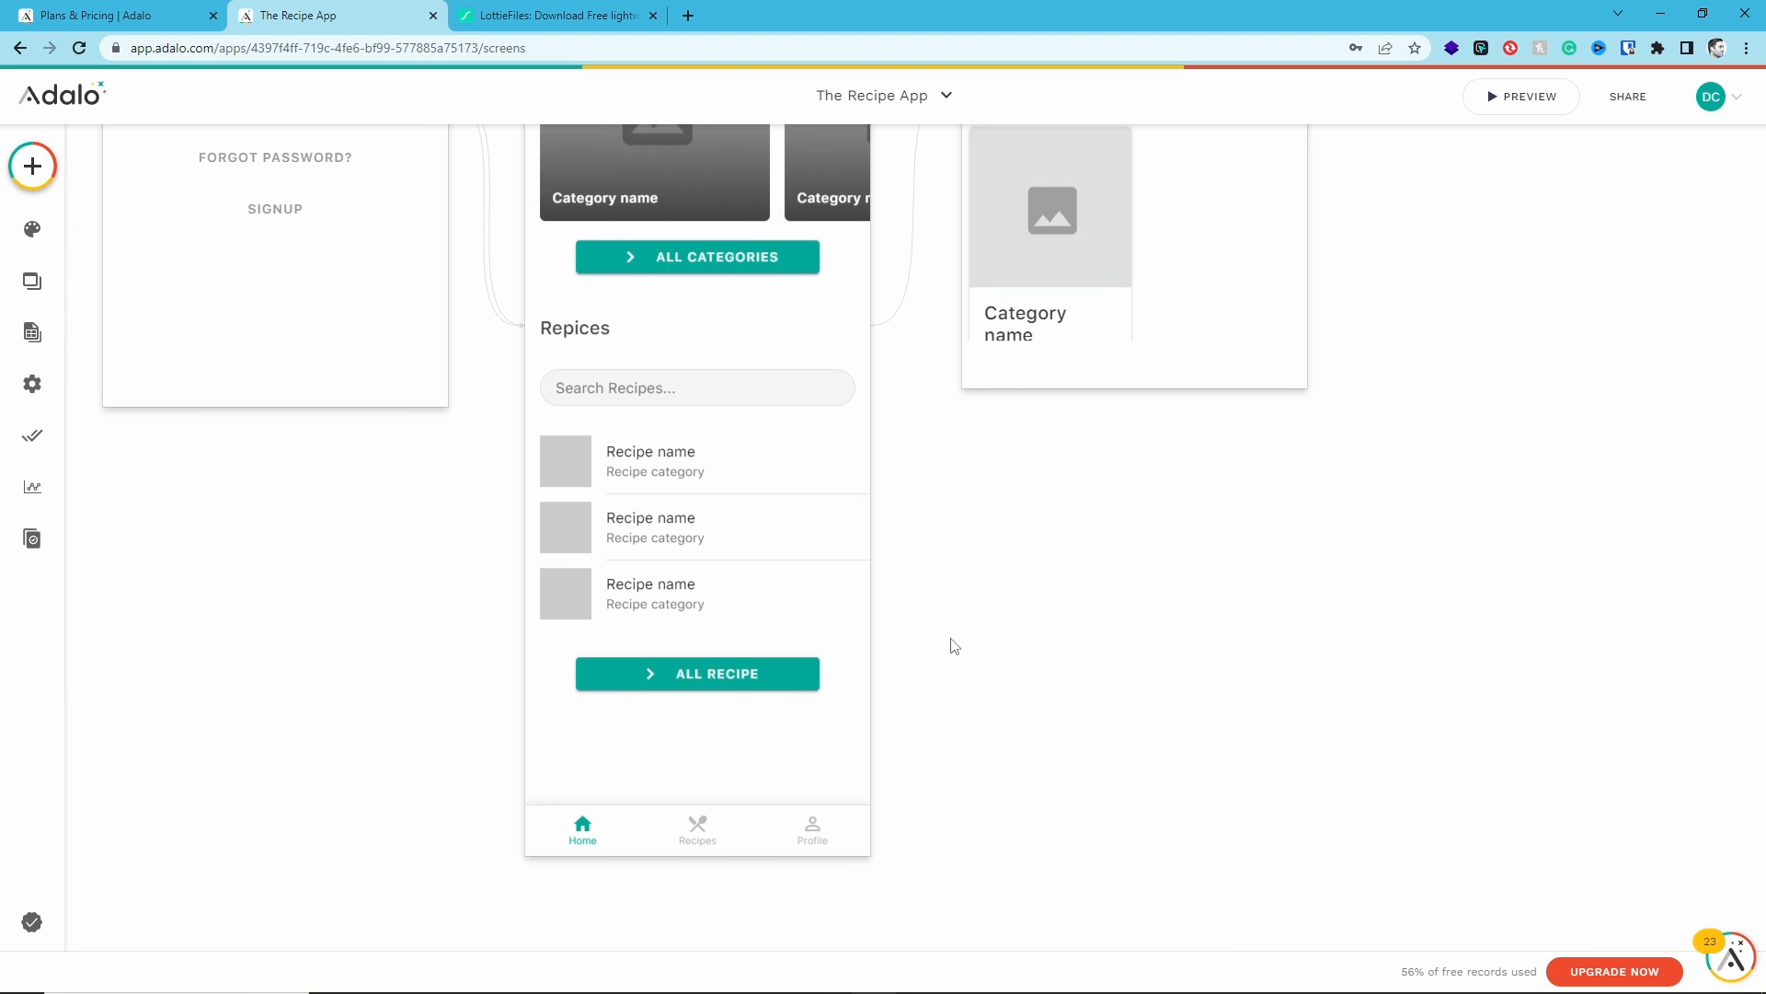
{"action": "left_click", "coordinate": [705, 670]}
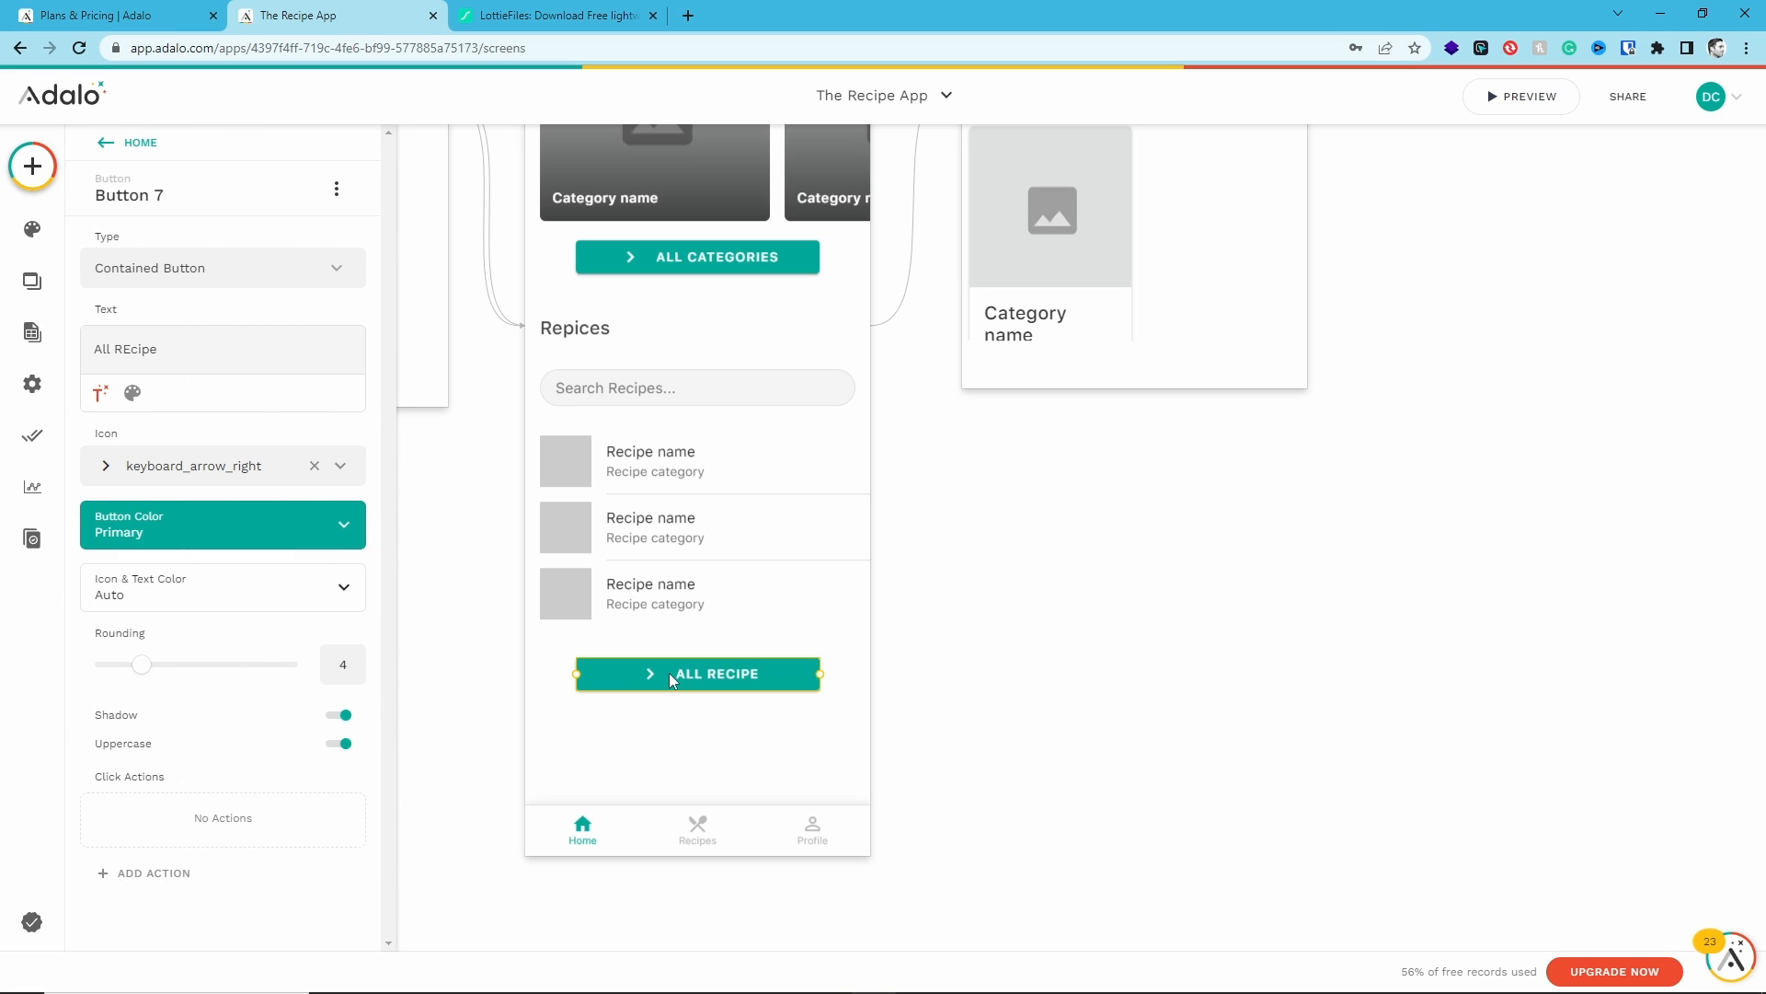
{"action": "left_click", "coordinate": [143, 873]}
{"action": "mouse_move", "coordinate": [235, 479]}
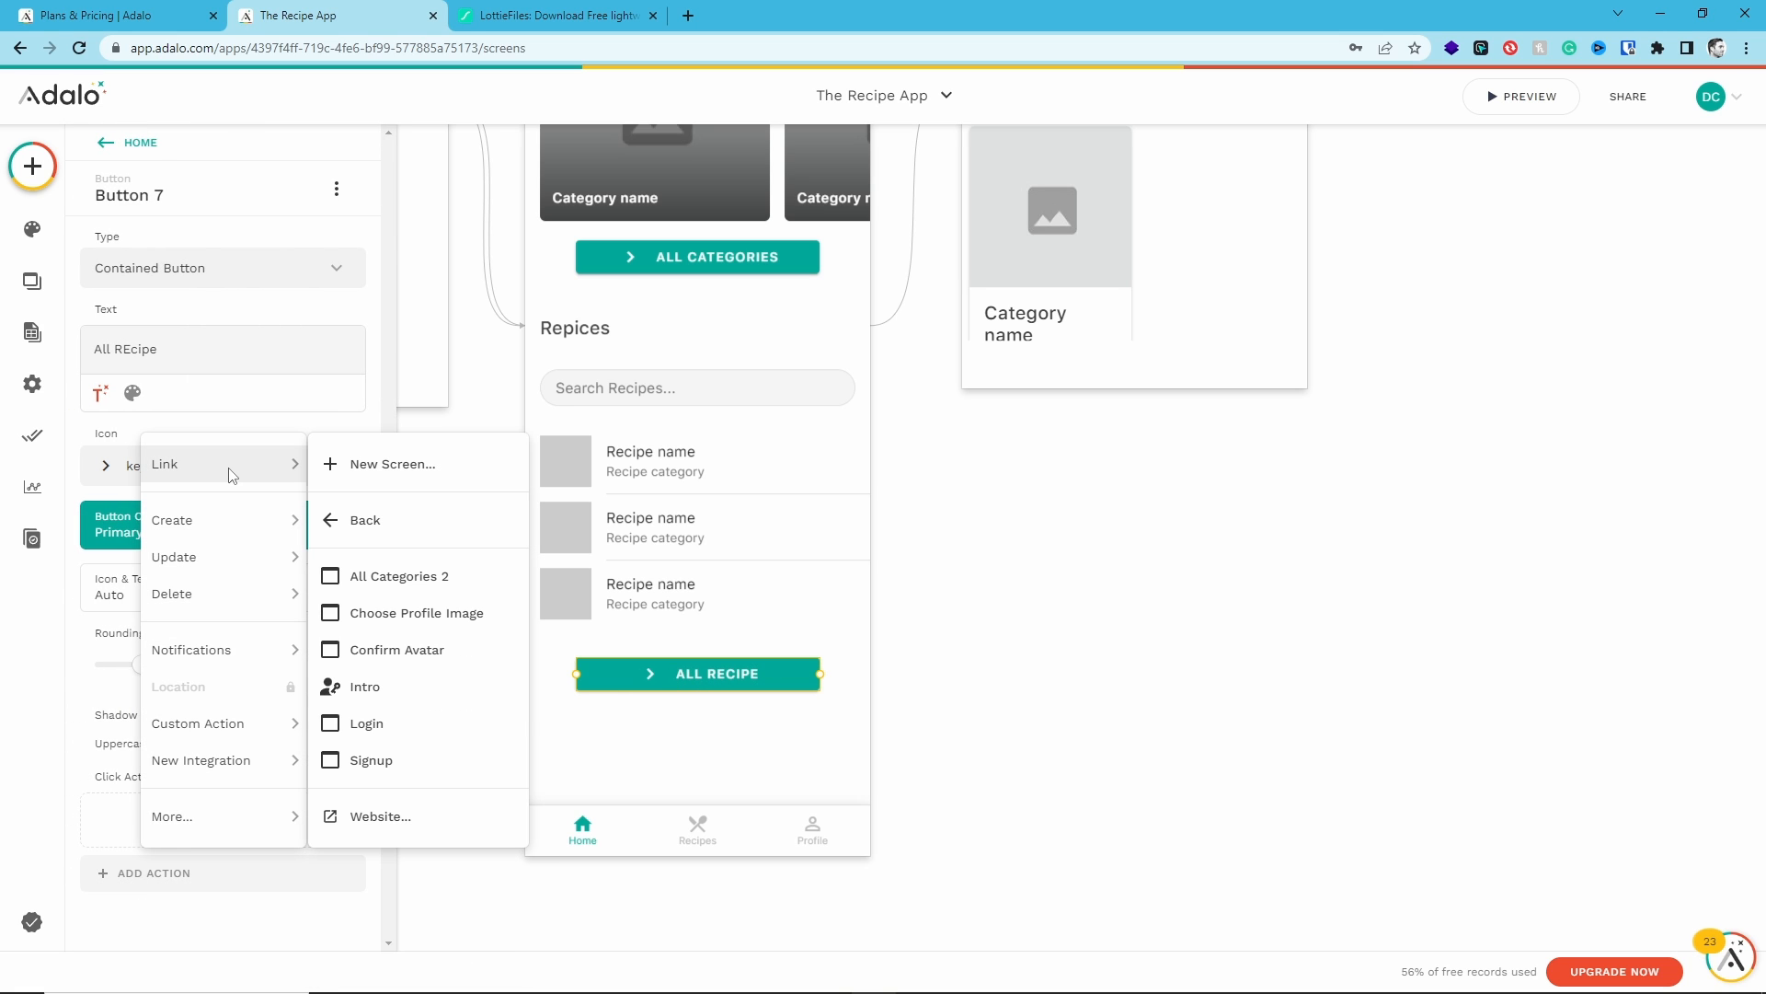
{"action": "left_click", "coordinate": [405, 478]}
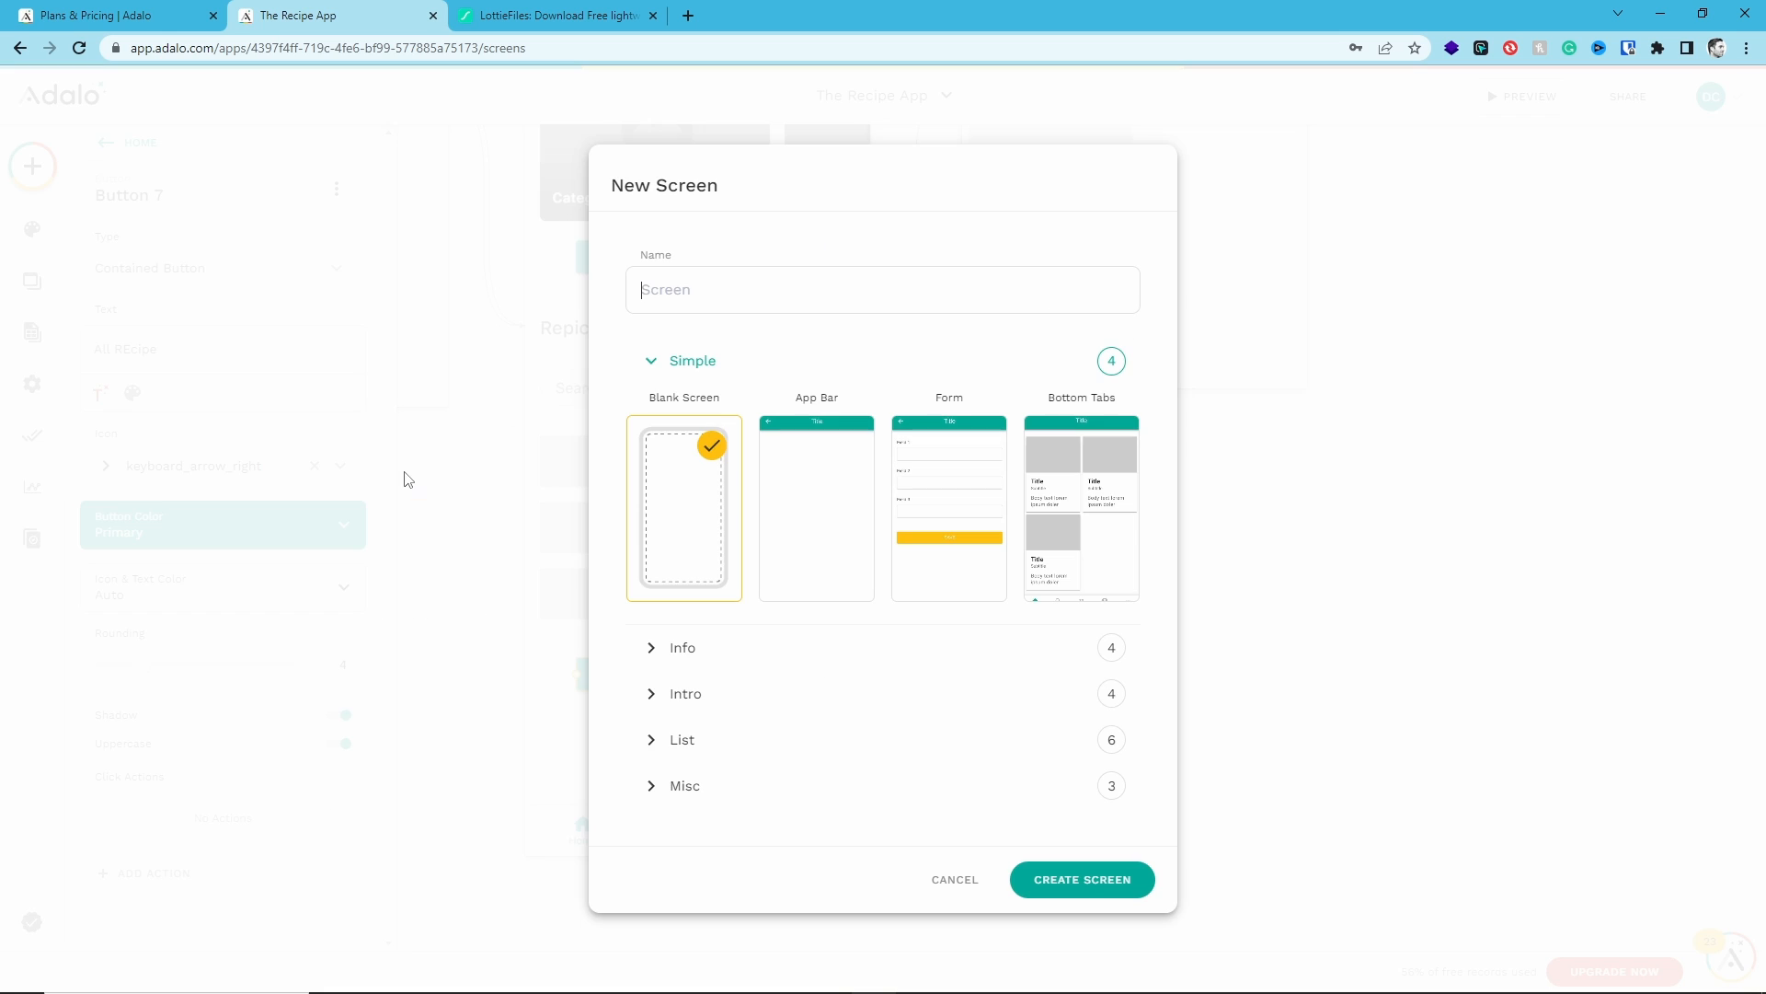
{"action": "left_click", "coordinate": [669, 747]}
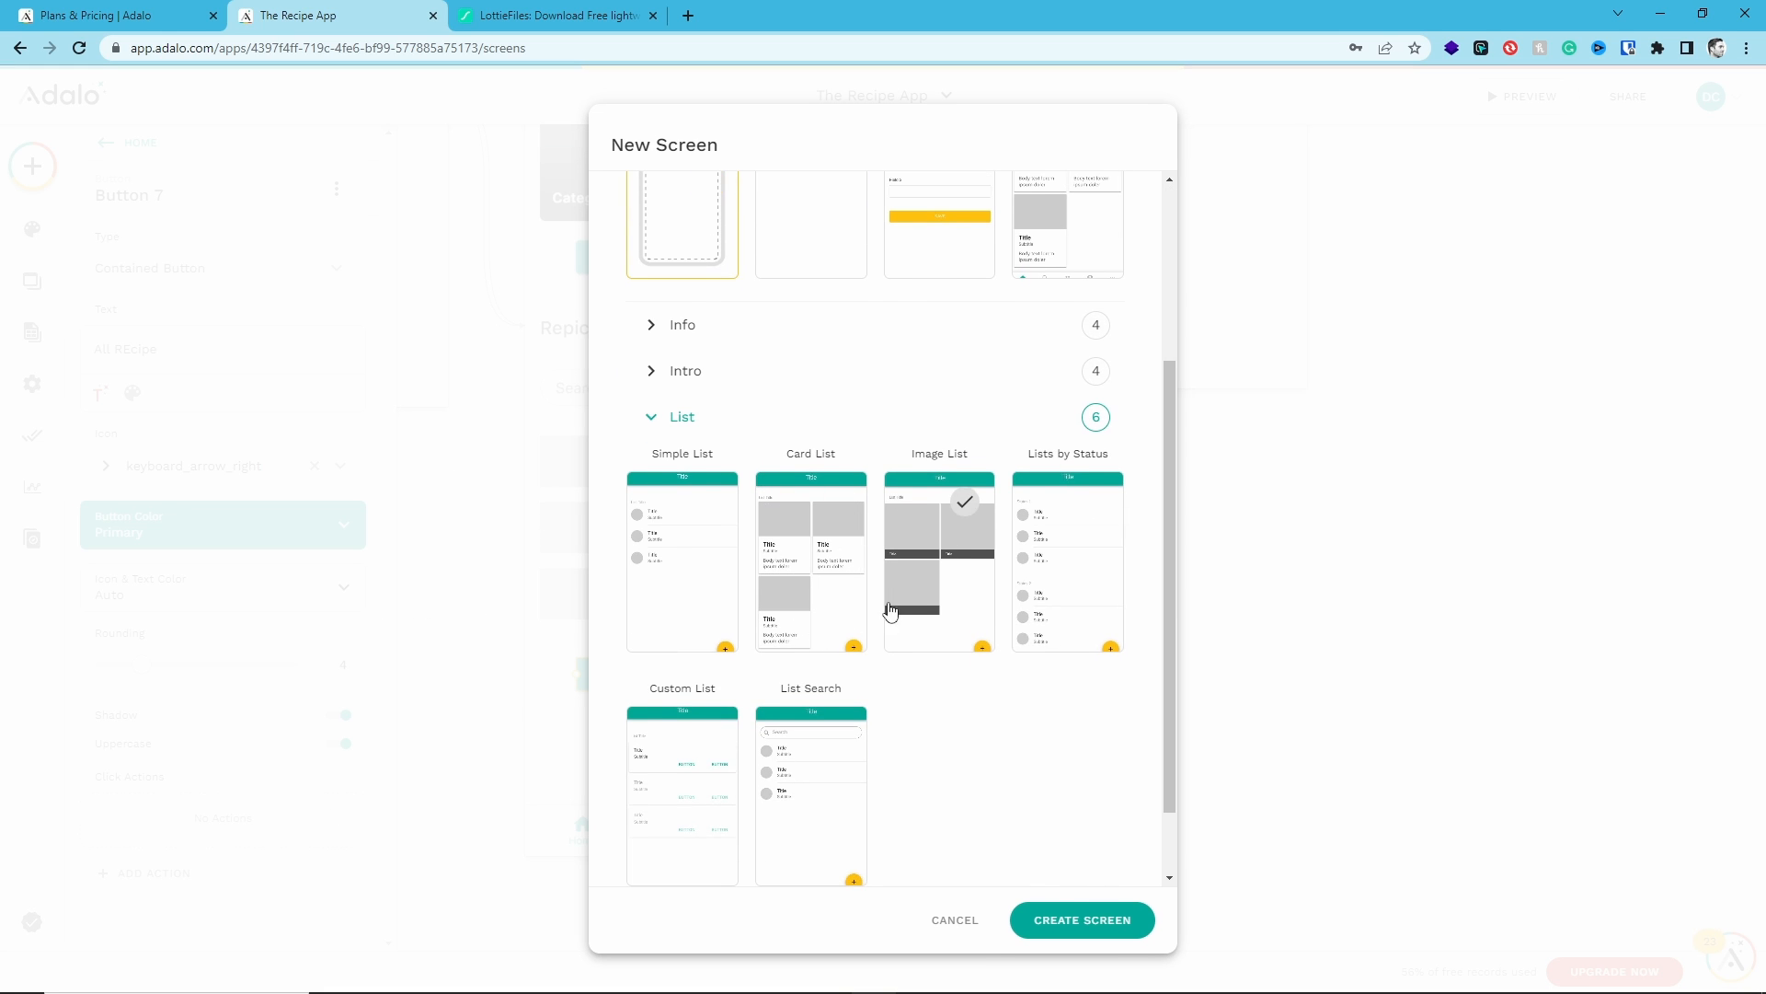
{"action": "left_click", "coordinate": [826, 543]}
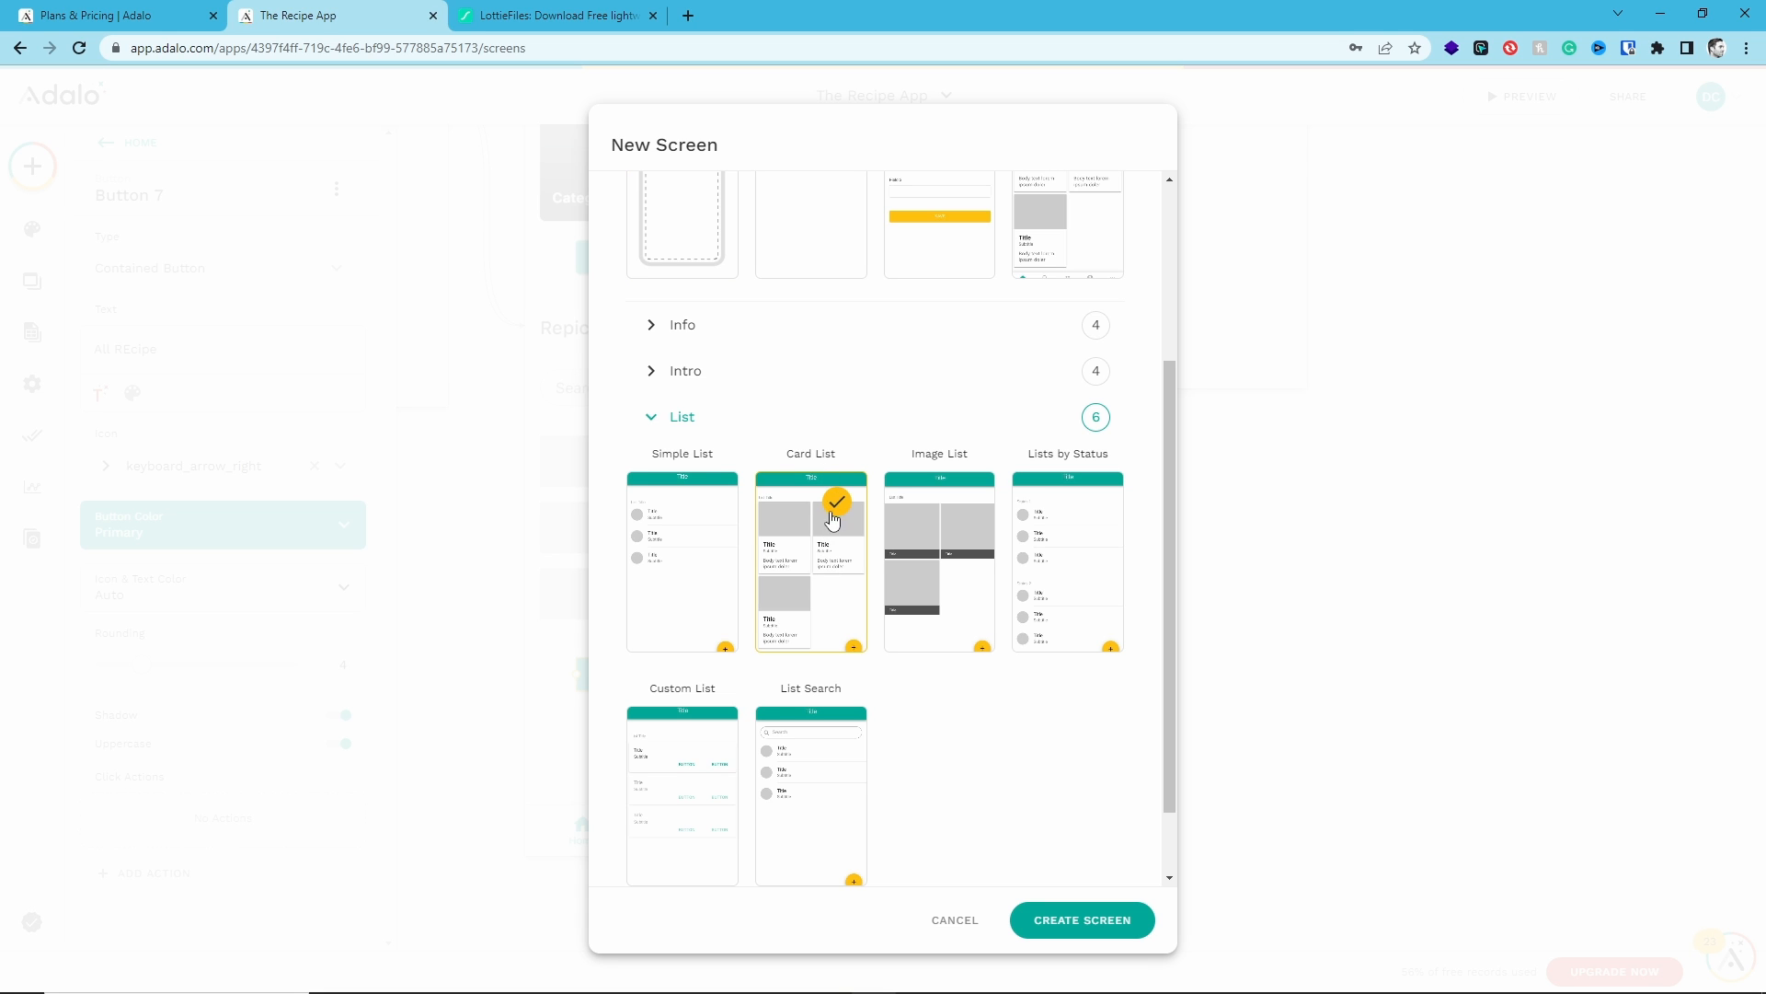
{"action": "left_click", "coordinate": [1082, 921]}
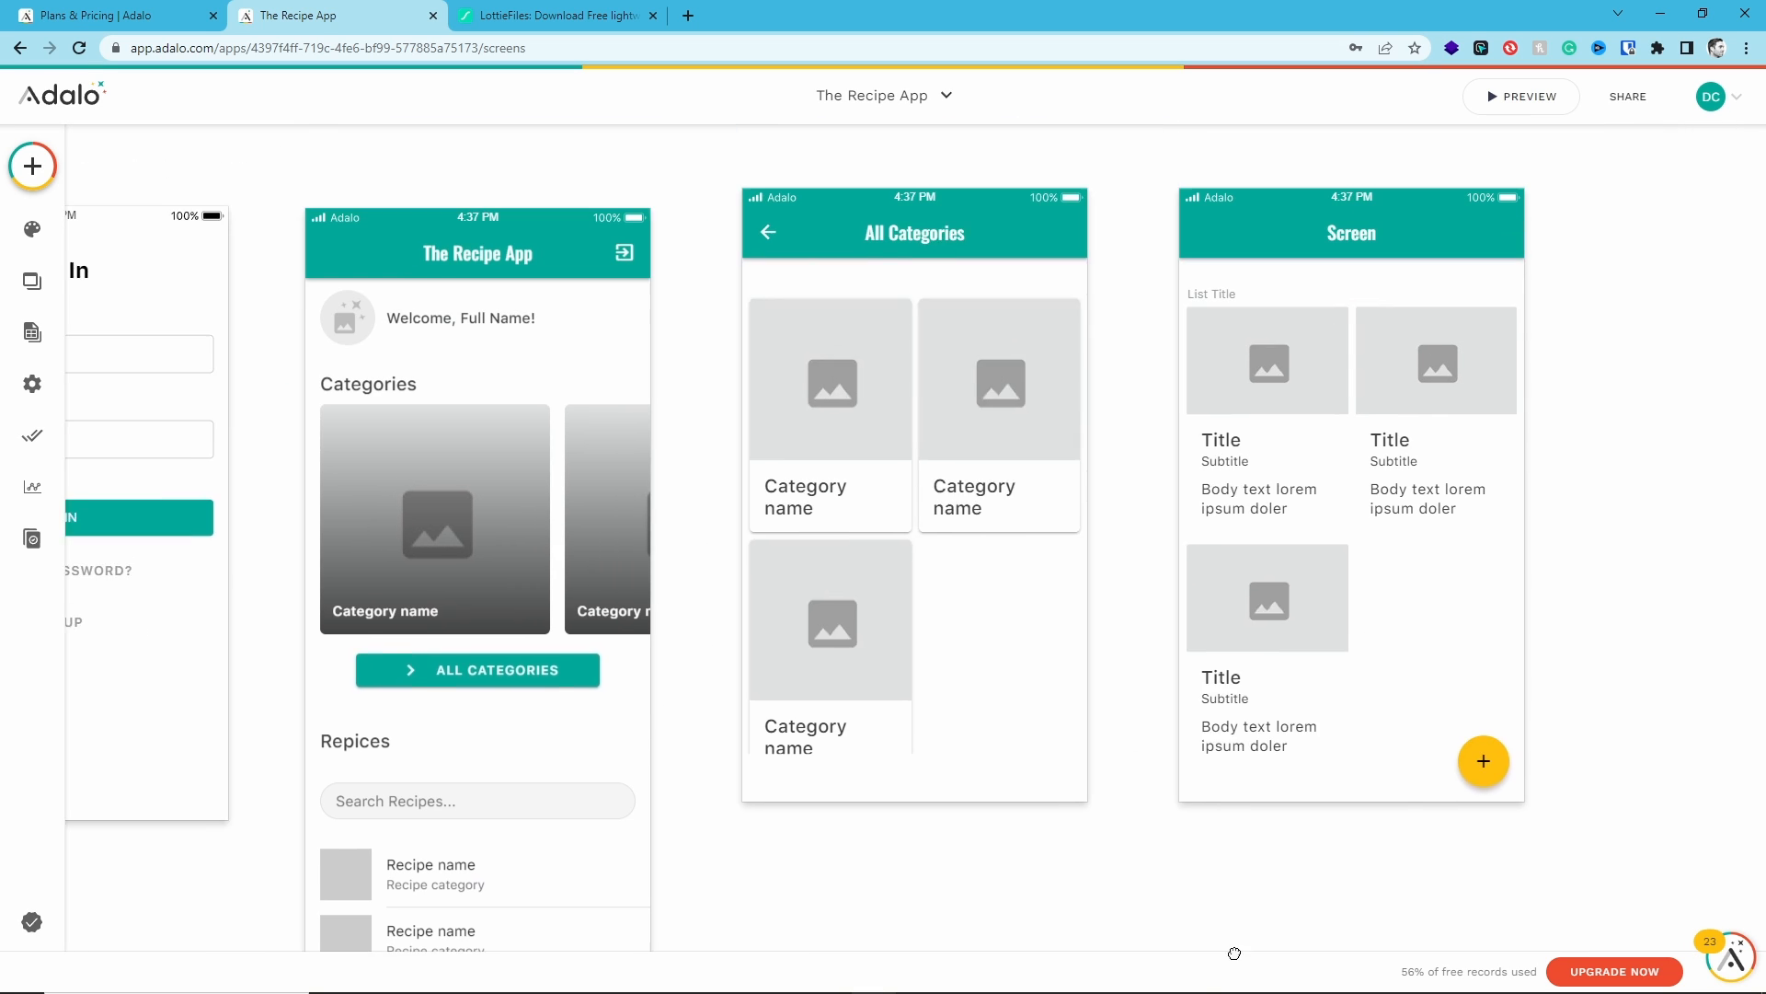
{"action": "left_click_drag", "start_coordinate": [1235, 953], "coordinate": [1163, 902]}
{"action": "left_click_drag", "start_coordinate": [1100, 324], "coordinate": [1022, 548]}
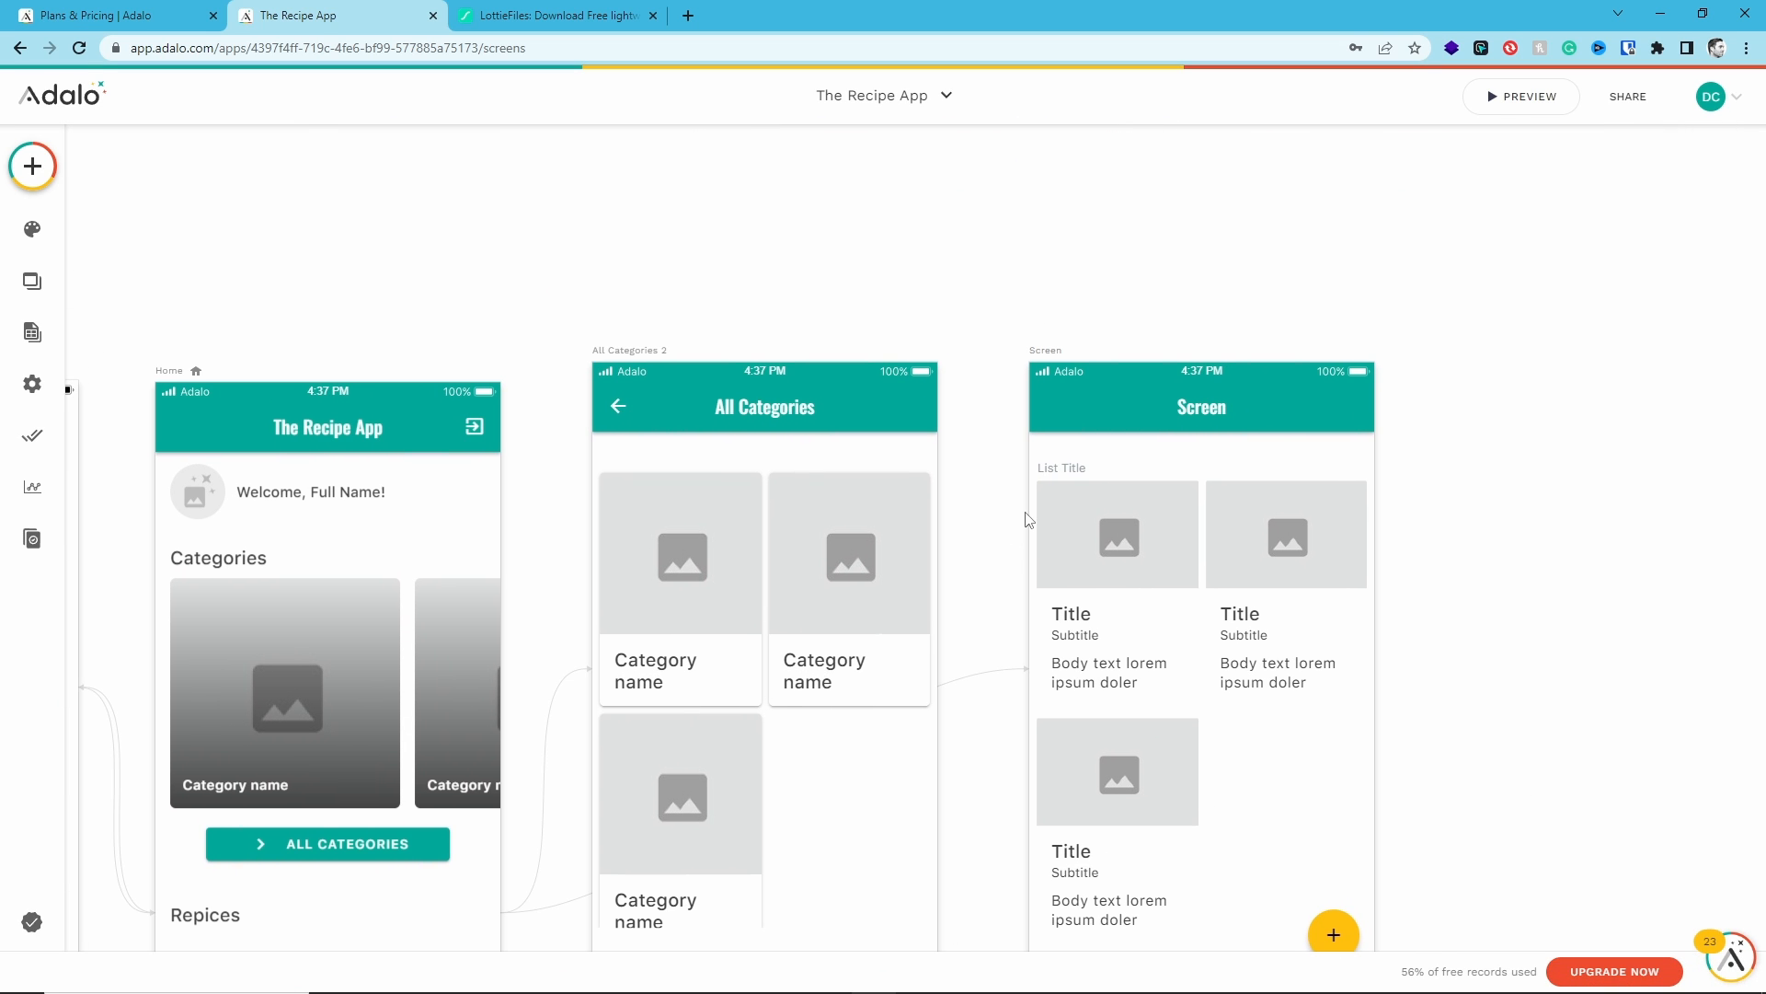
- Rename the All Categories 2 screen to Categories
{"action": "left_click", "coordinate": [641, 353]}
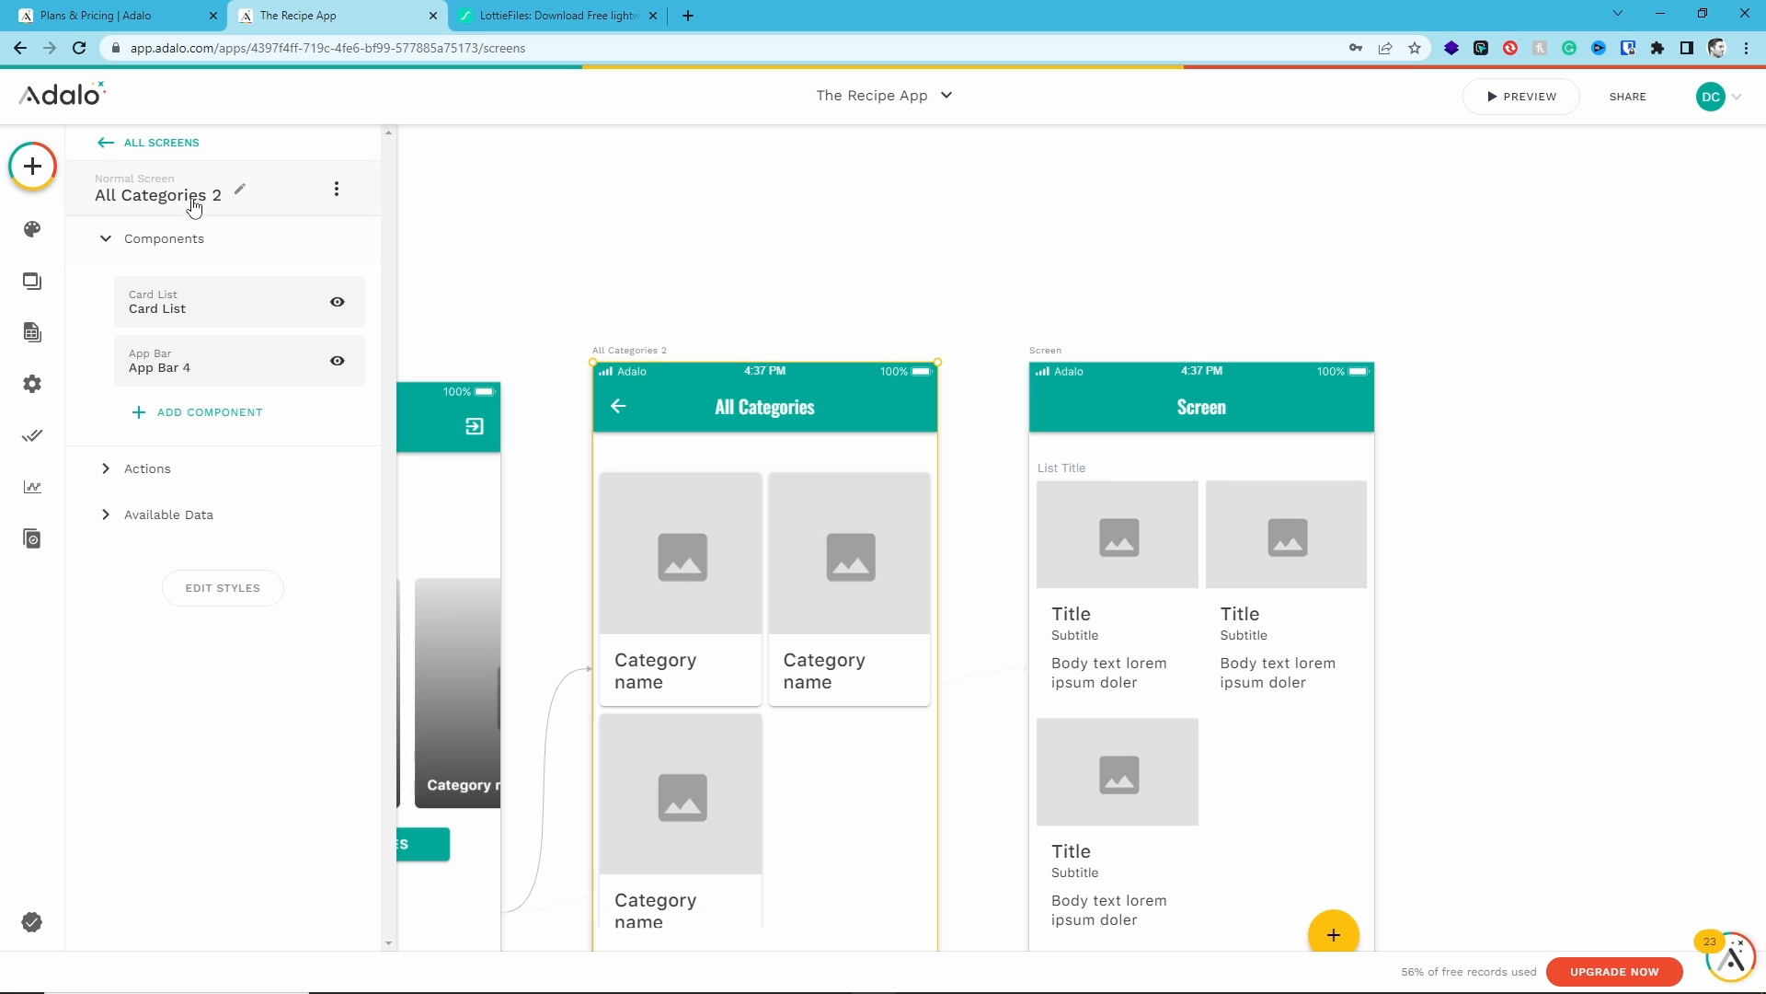
{"action": "left_click", "coordinate": [193, 204]}
{"action": "type", "text": "Categories"}
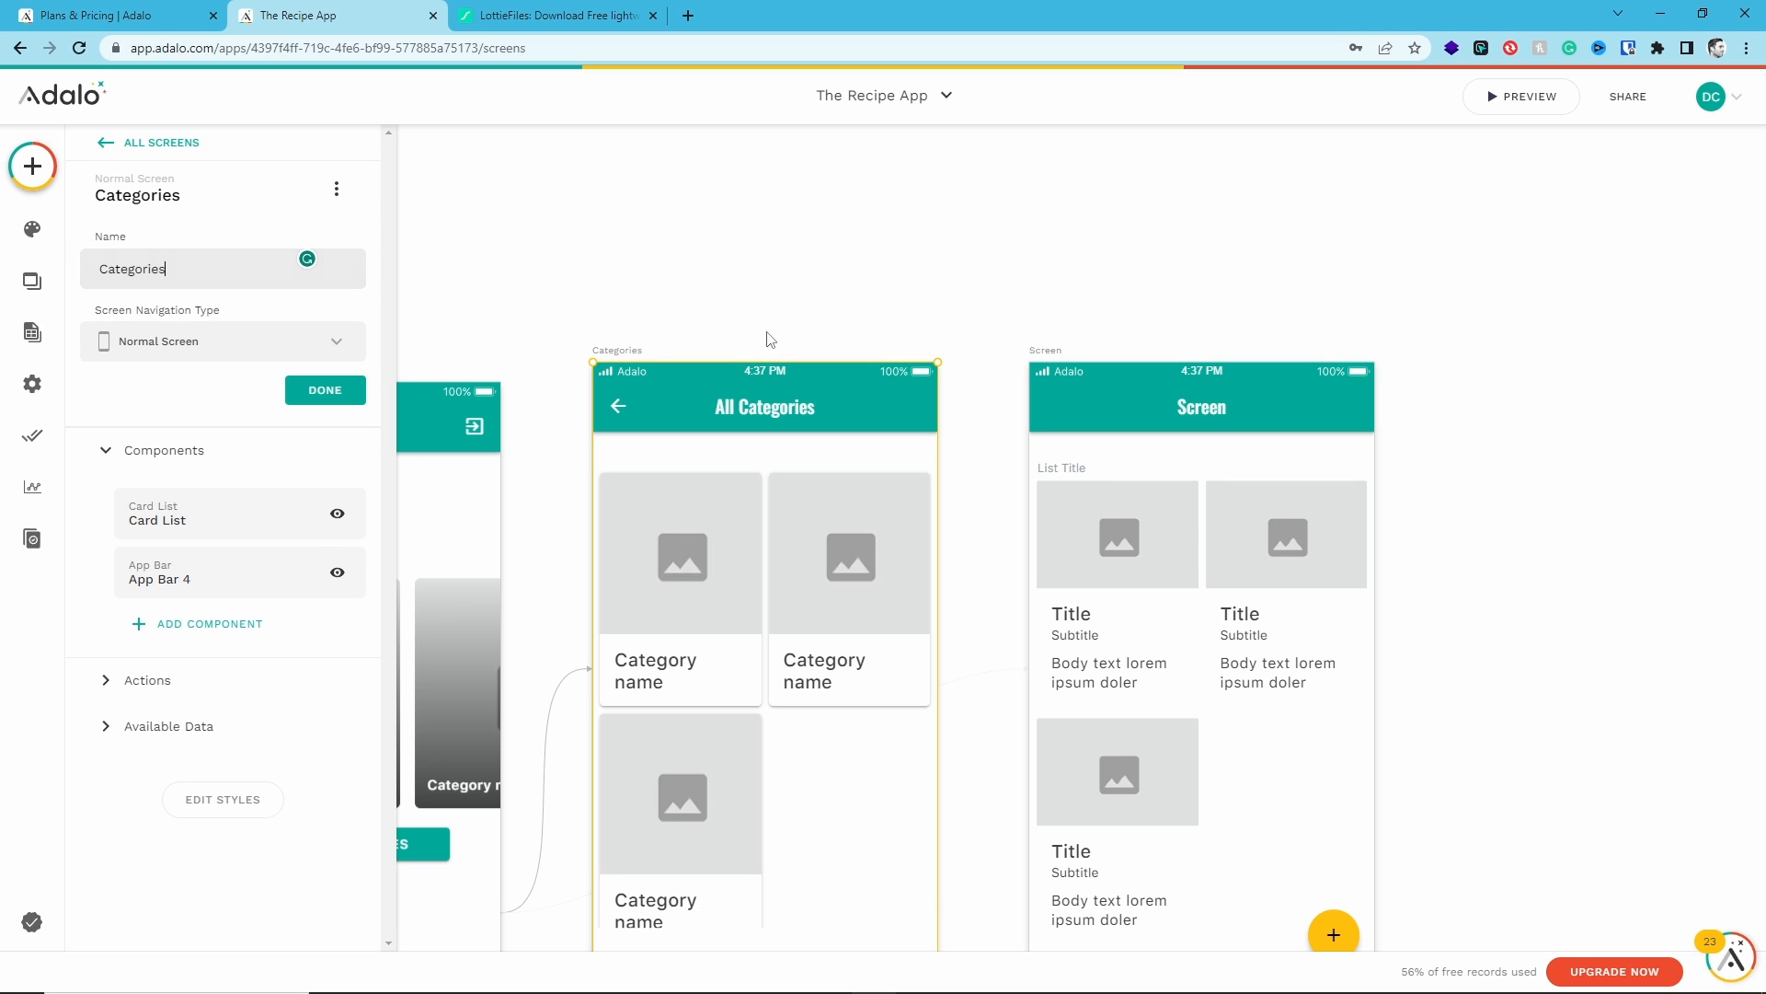
- Rename the new card-list screen from Screen to Recipes
{"action": "left_click", "coordinate": [1032, 355]}
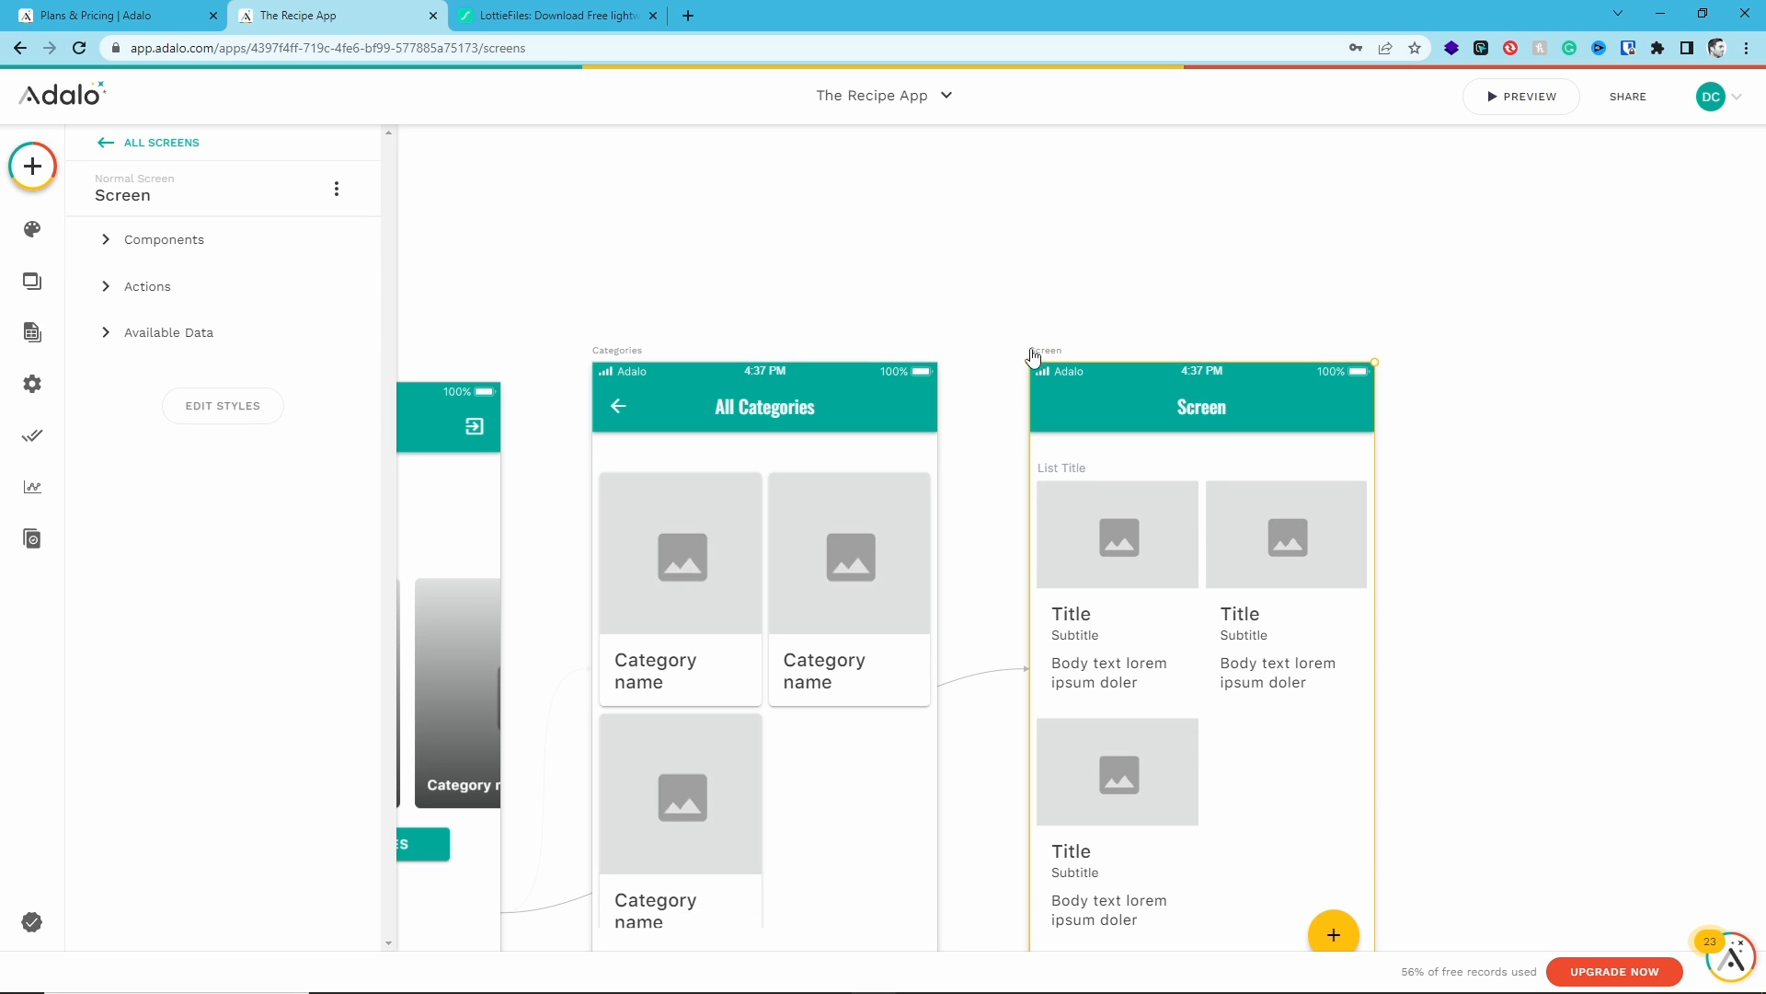
{"action": "left_click", "coordinate": [129, 203]}
{"action": "double_click", "coordinate": [114, 268]}
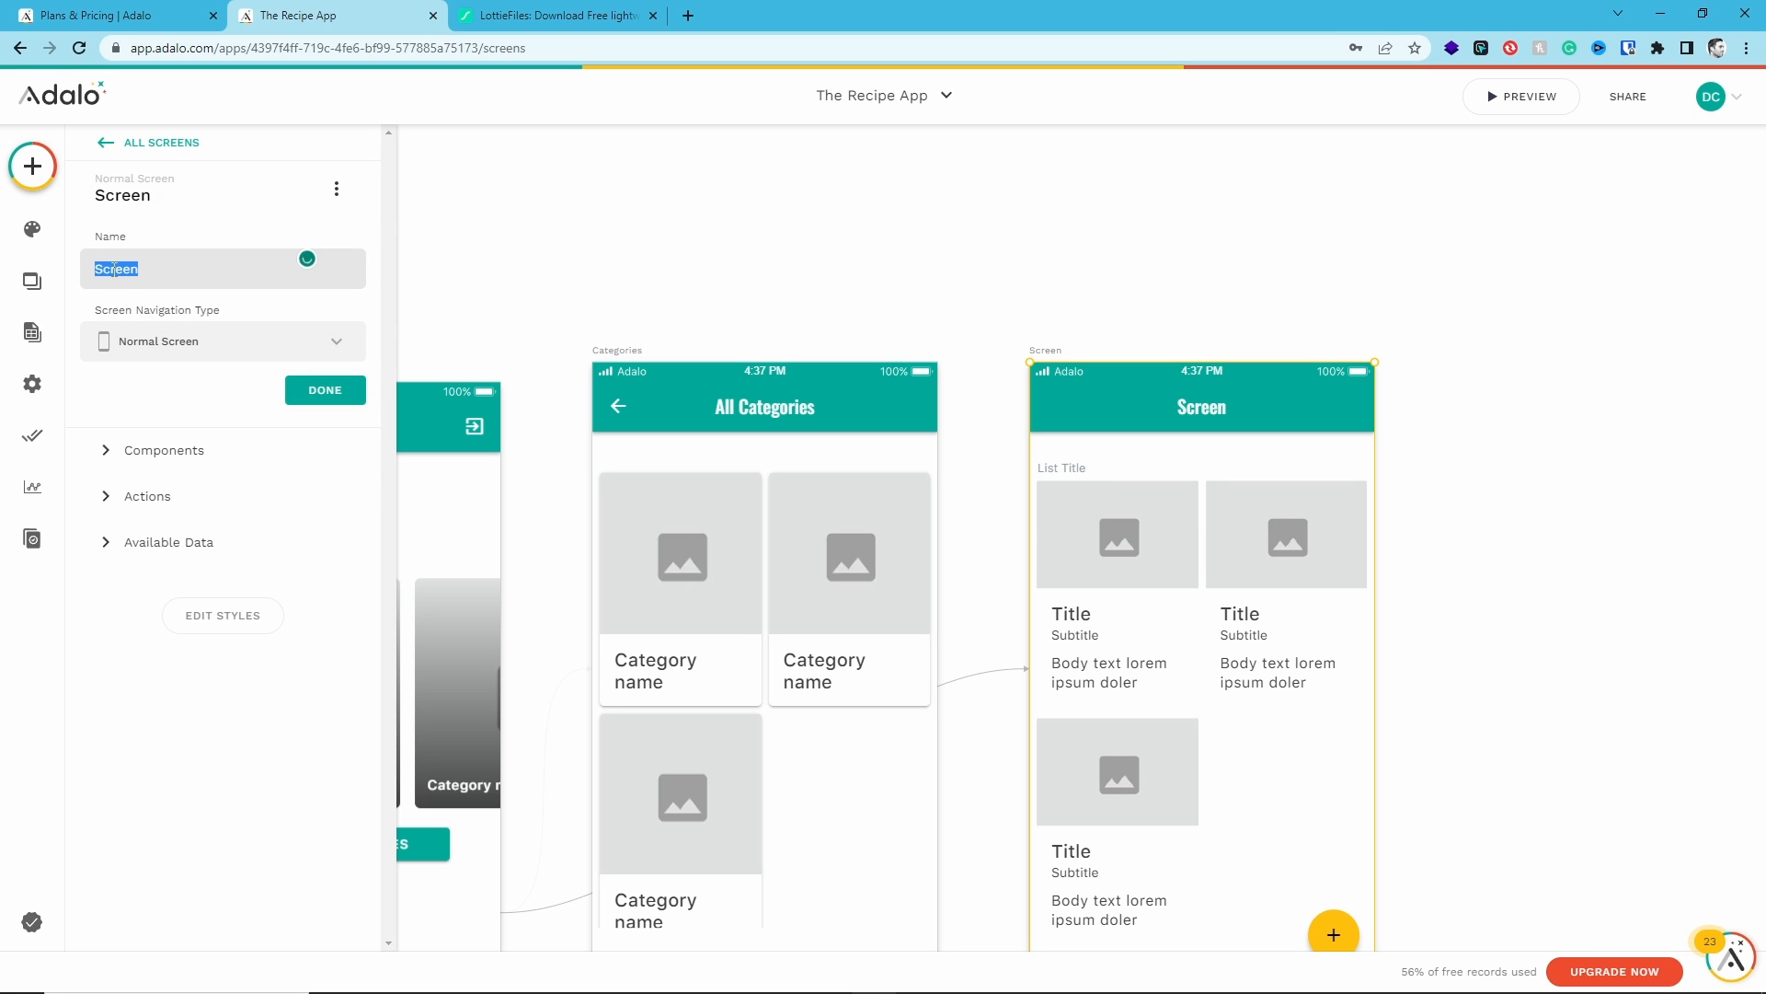
{"action": "type", "text": "REcipe"}
{"action": "key", "text": "Delete"}
{"action": "type", "text": "e"}
- Rename the Recipes screen's app bar component to All Recipes
{"action": "left_click", "coordinate": [1151, 563]}
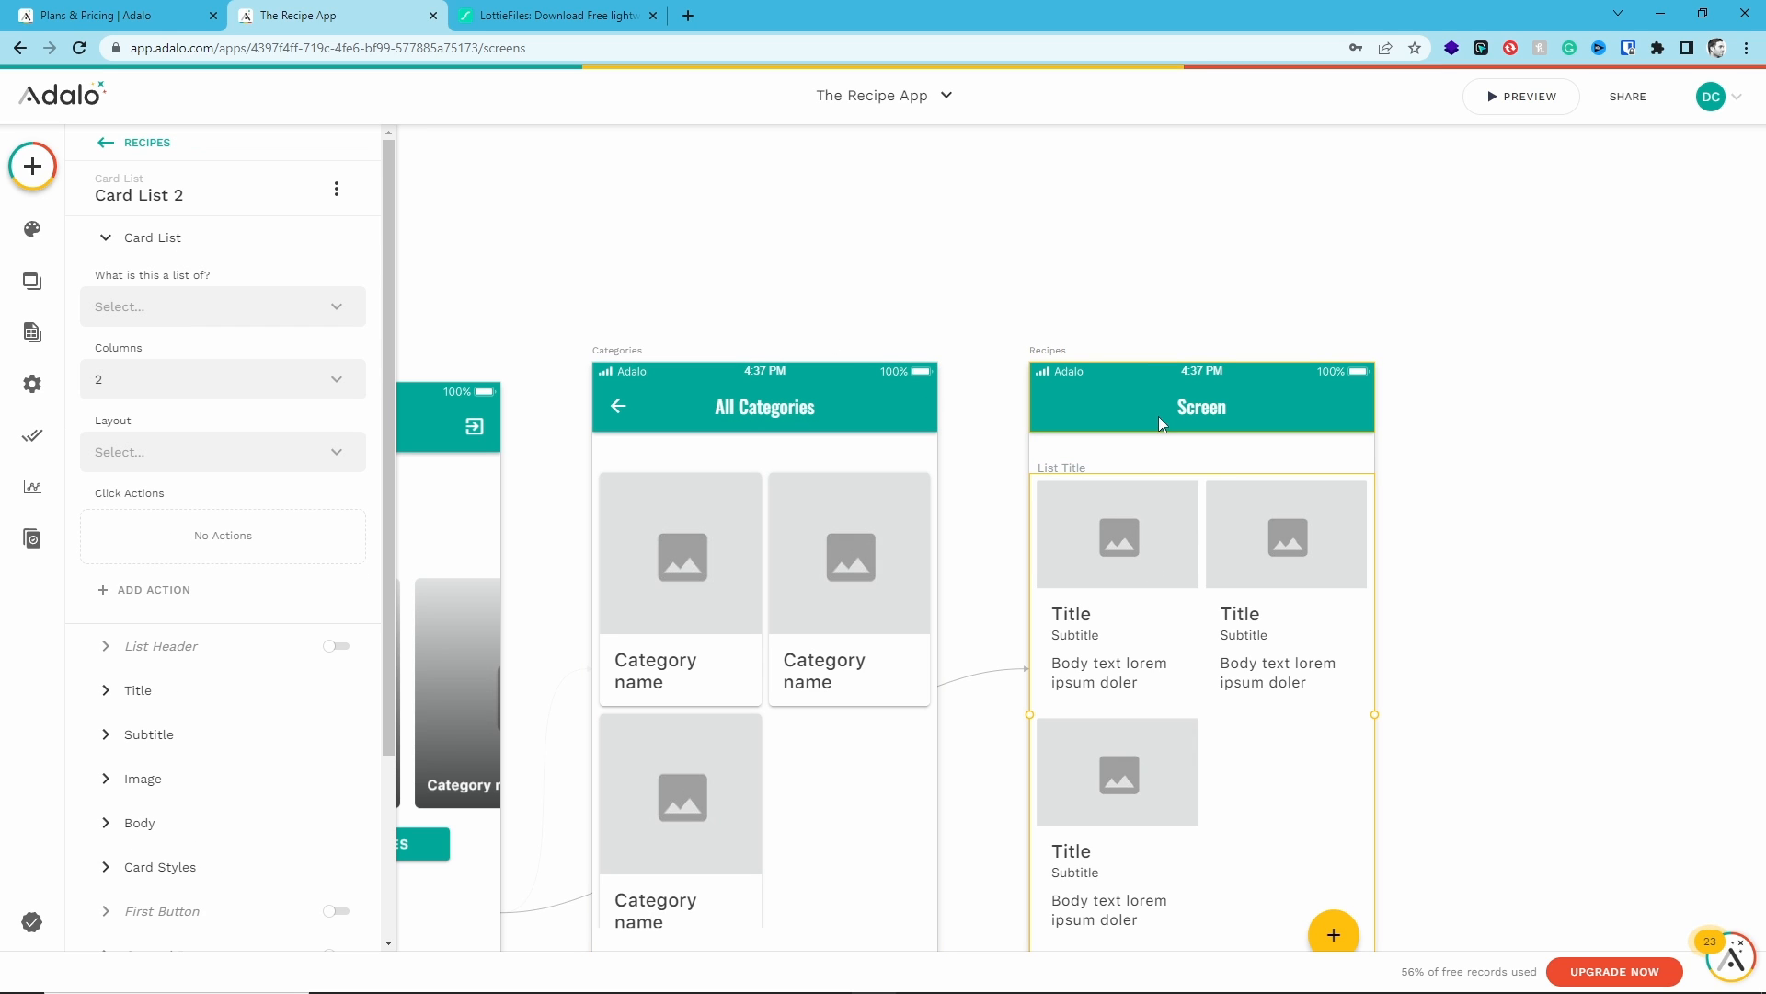
{"action": "left_click", "coordinate": [1189, 406]}
{"action": "left_click", "coordinate": [133, 195]}
{"action": "triple_click", "coordinate": [151, 268]}
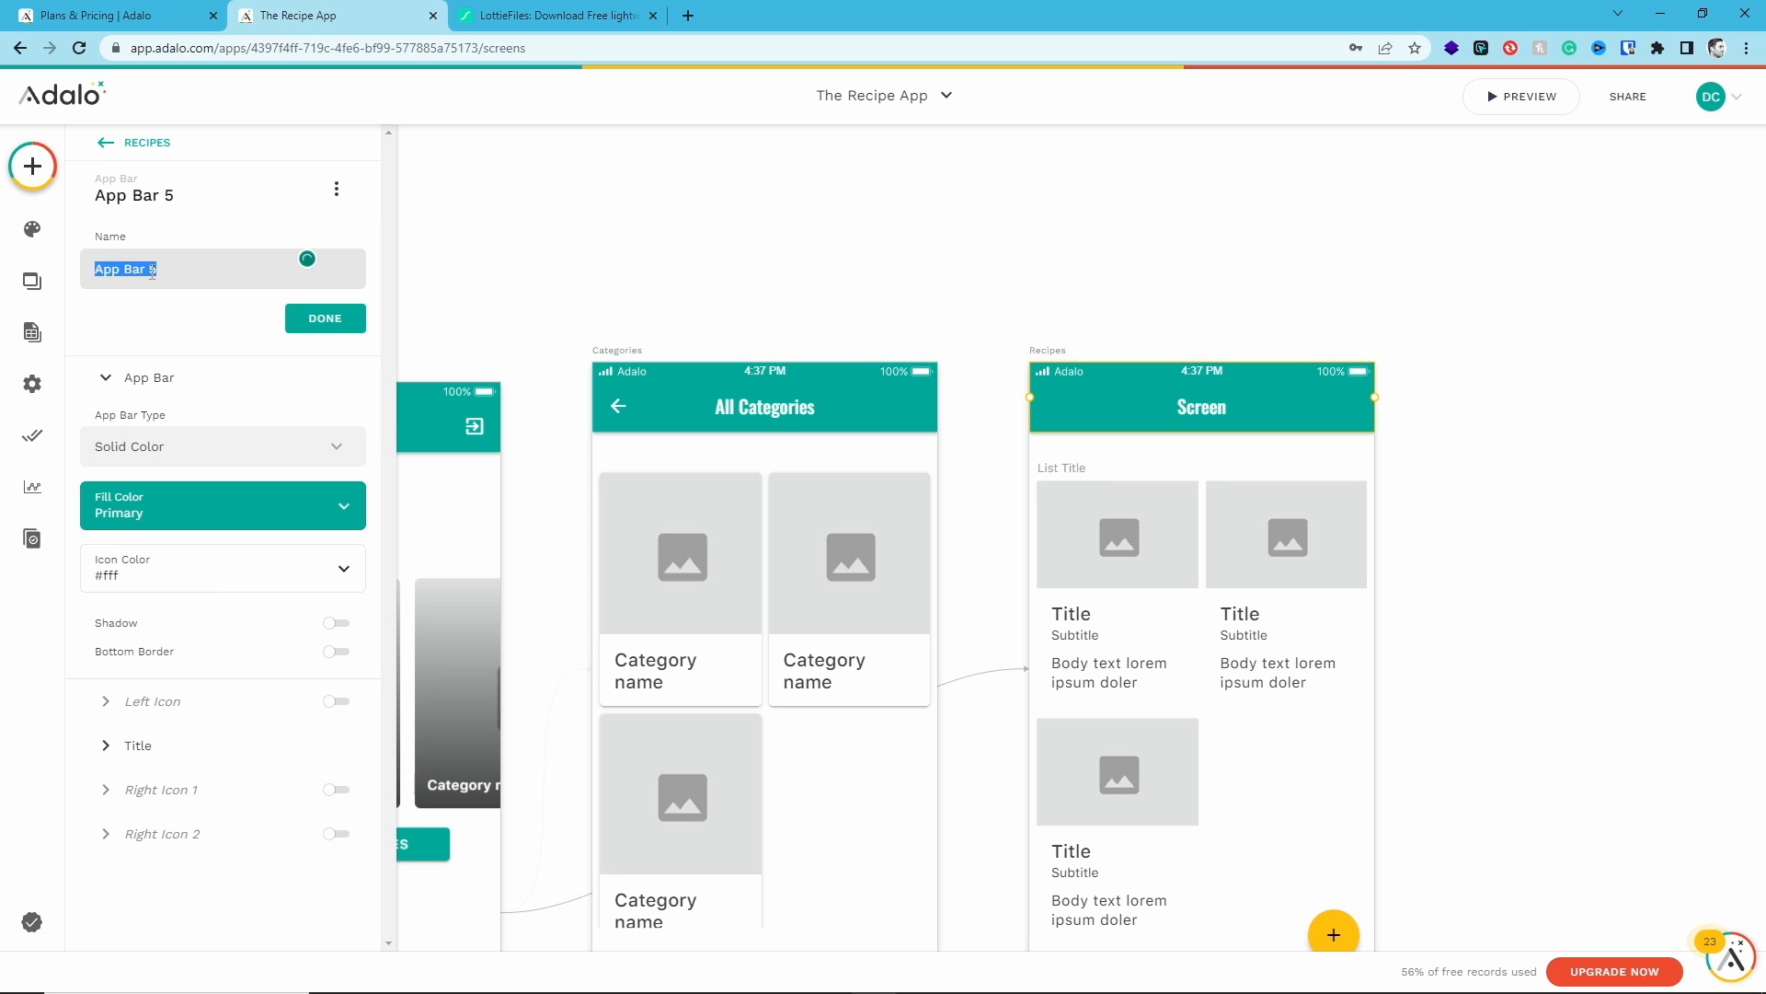
{"action": "type", "text": "All Recipes"}
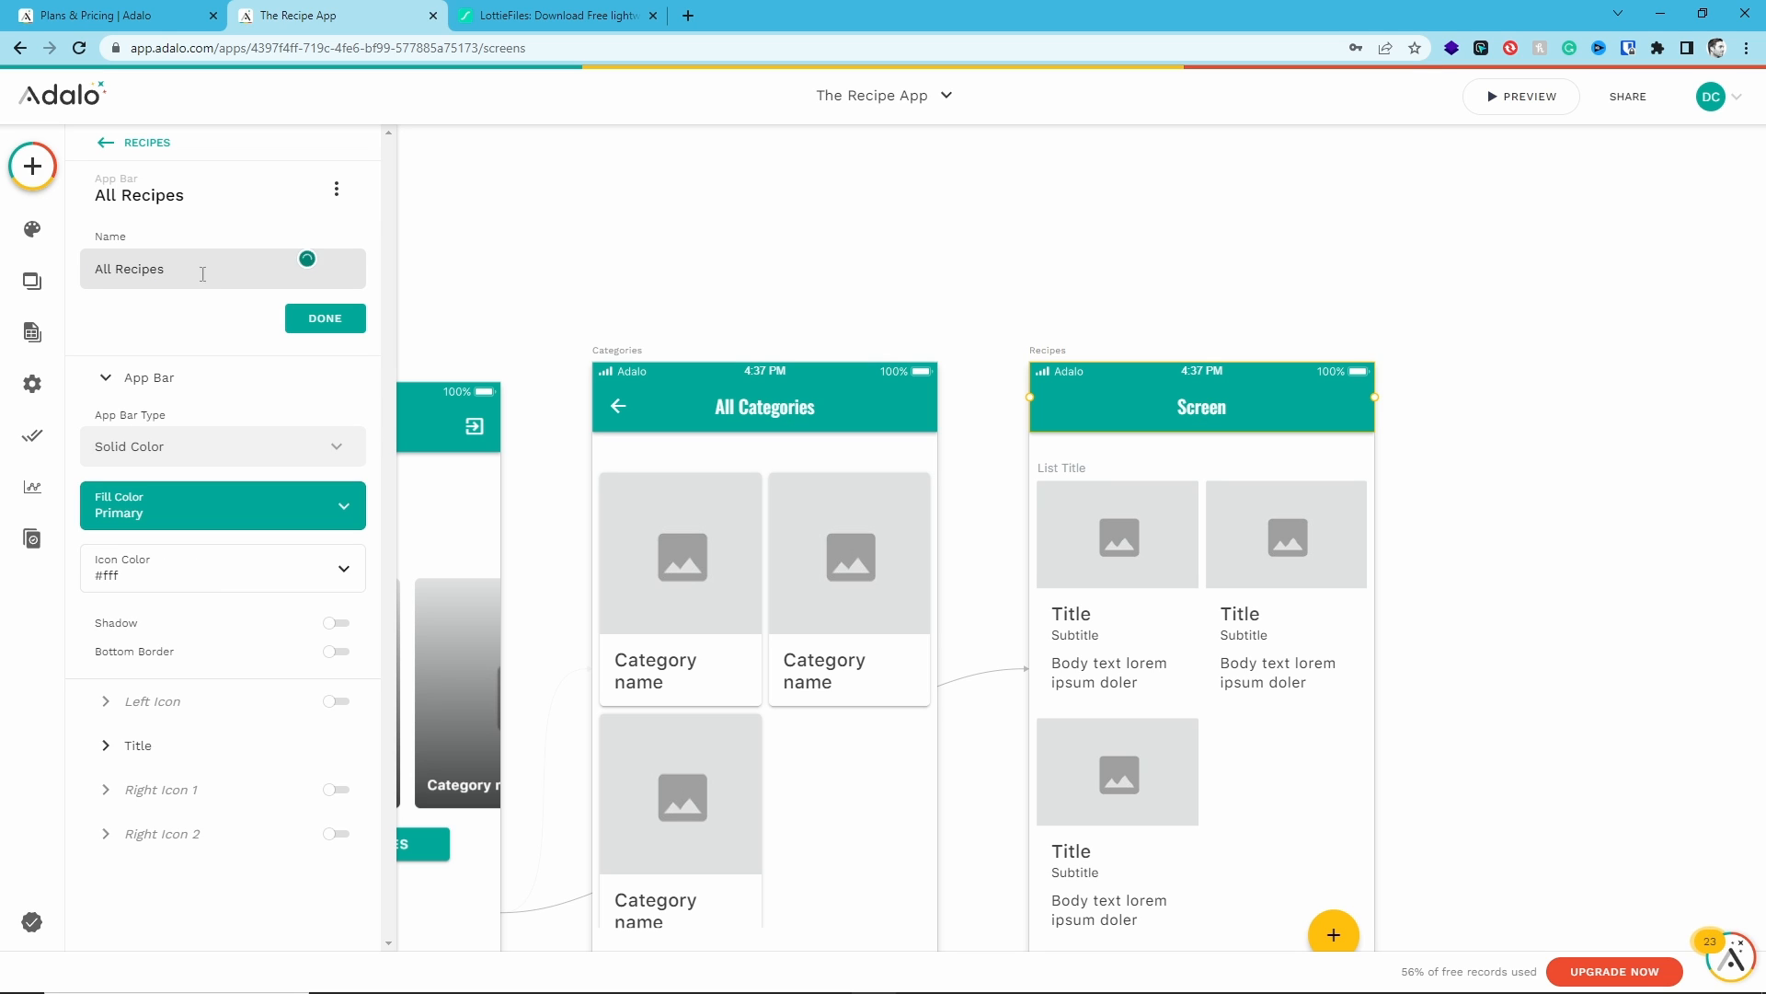
{"action": "key", "text": "Return"}
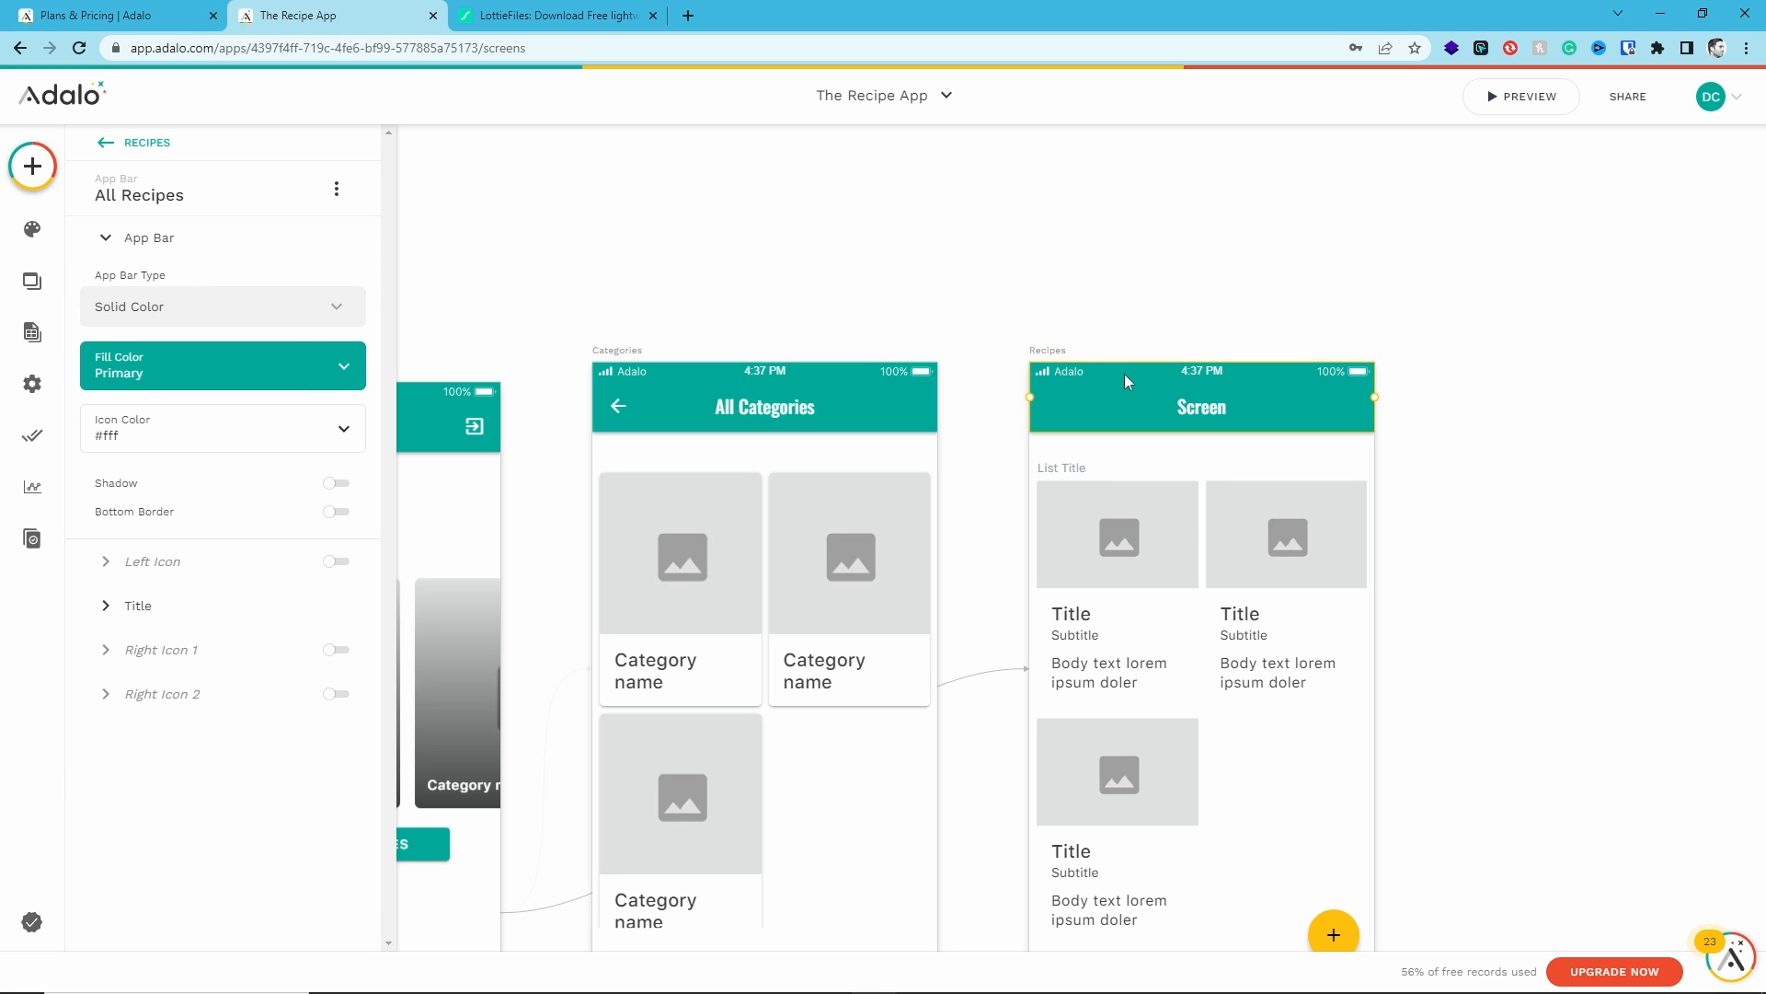
- Set the Recipes screen's app bar title text to All Recipes
{"action": "left_click", "coordinate": [138, 605]}
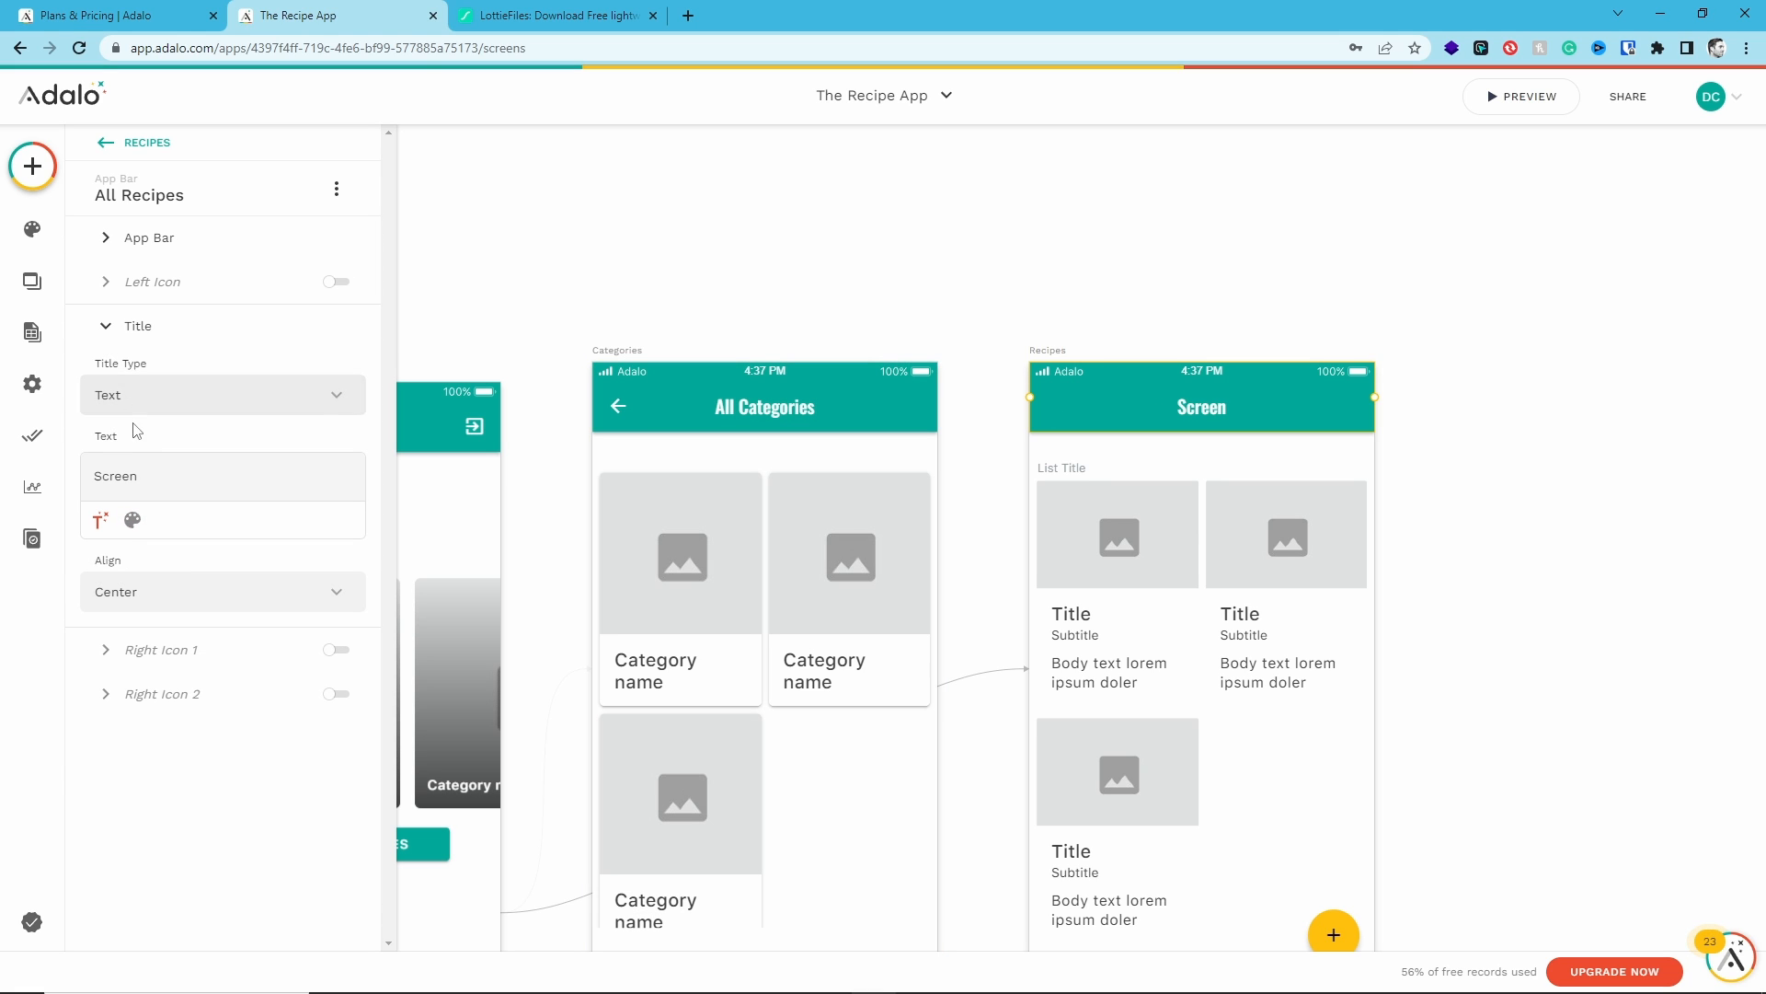
{"action": "double_click", "coordinate": [115, 476]}
{"action": "type", "text": "All Recipes"}
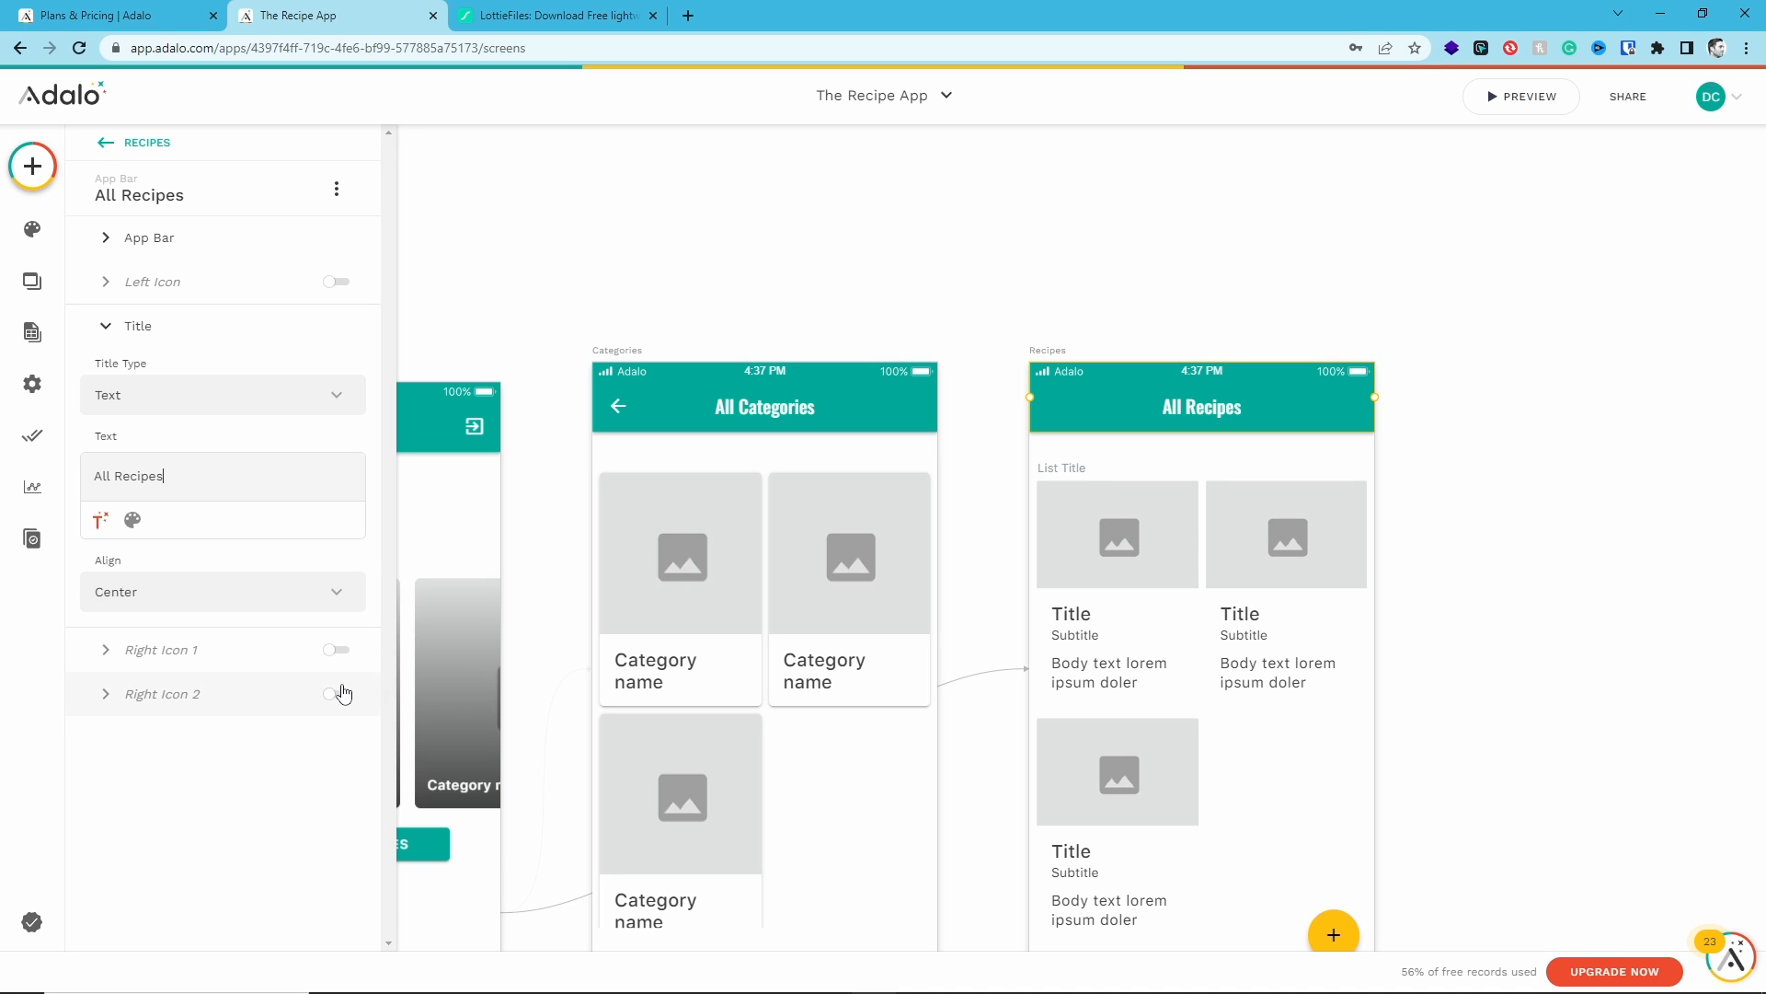
- Open the app bar's left icon settings
{"action": "left_click", "coordinate": [337, 282]}
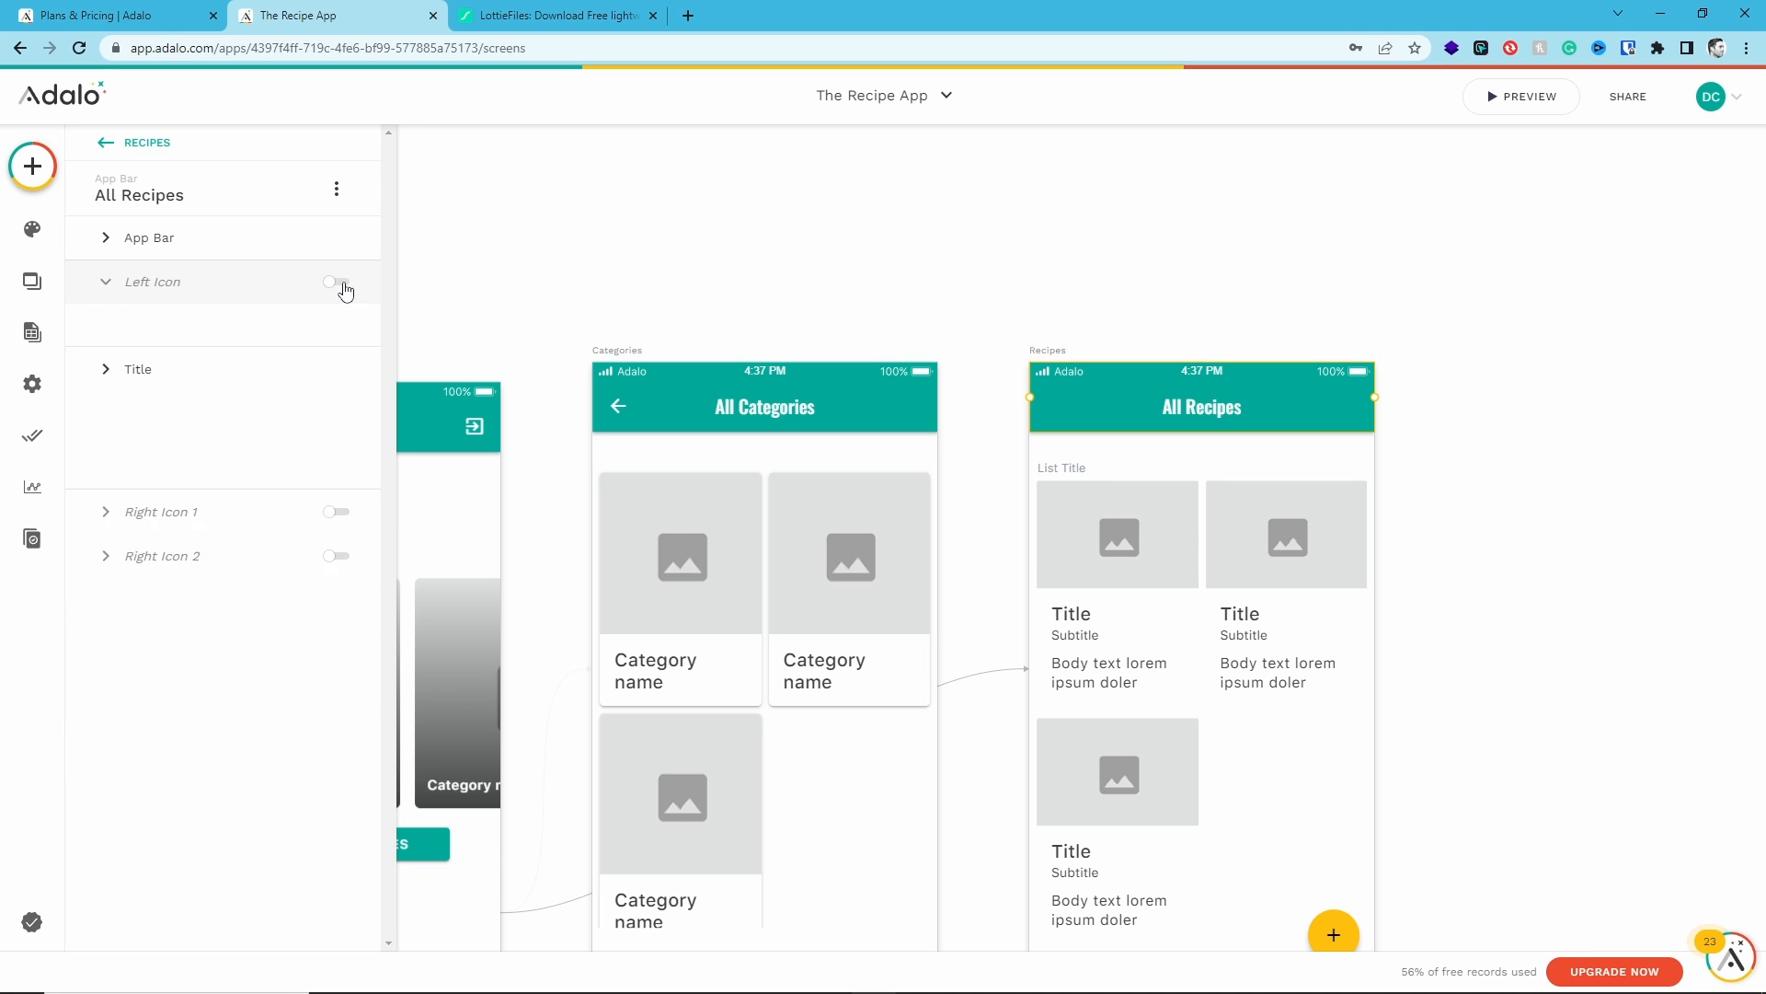
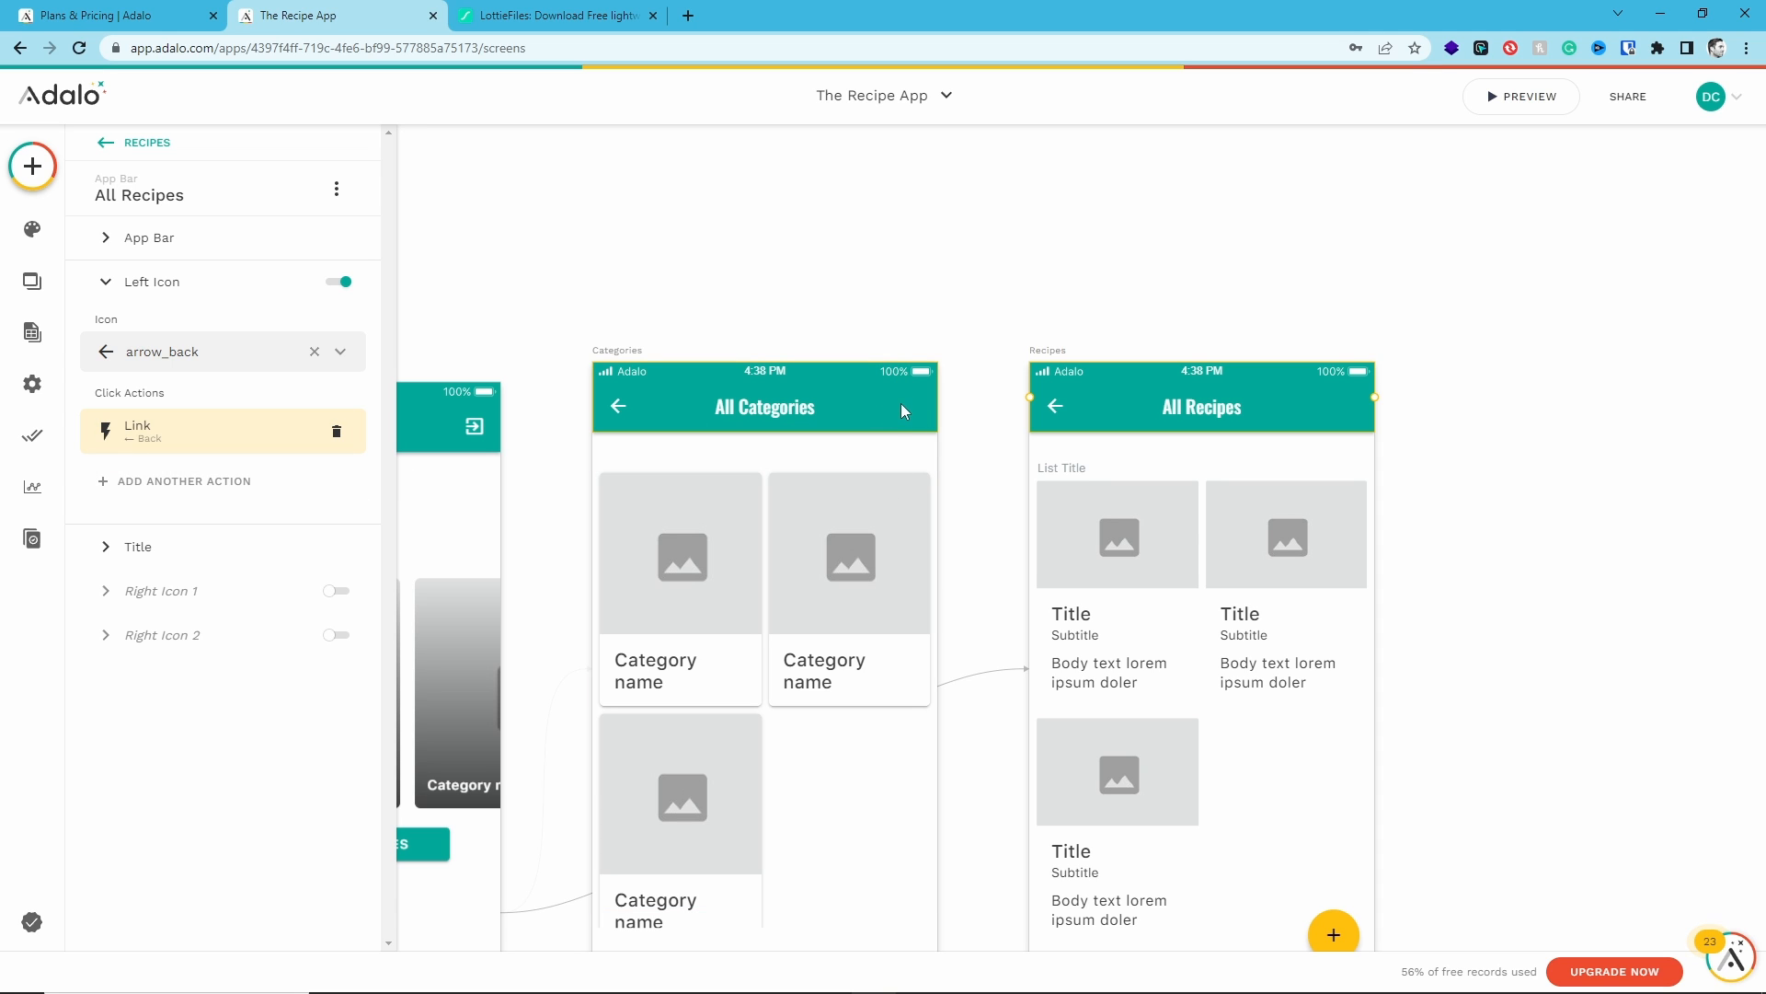
- Enable list search on the Categories screen's card list
{"action": "left_click", "coordinate": [770, 540]}
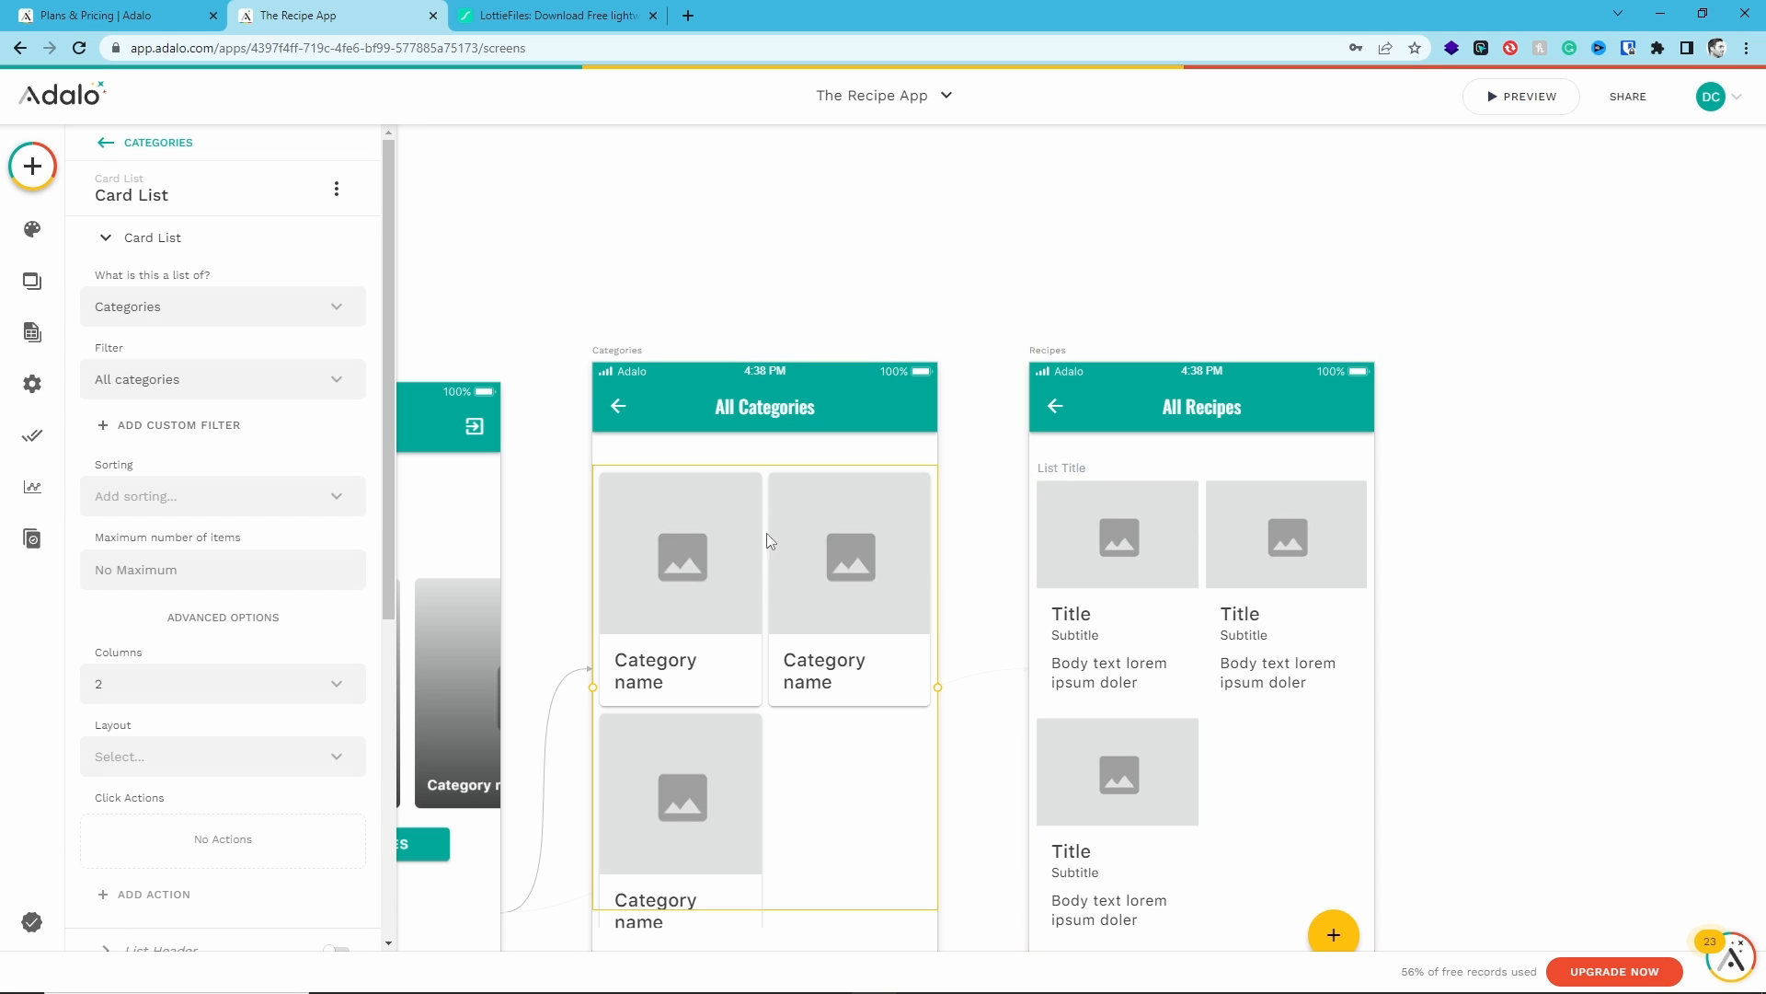
{"action": "scroll", "coordinate": [258, 750], "scroll_direction": "down", "scroll_amount": 6}
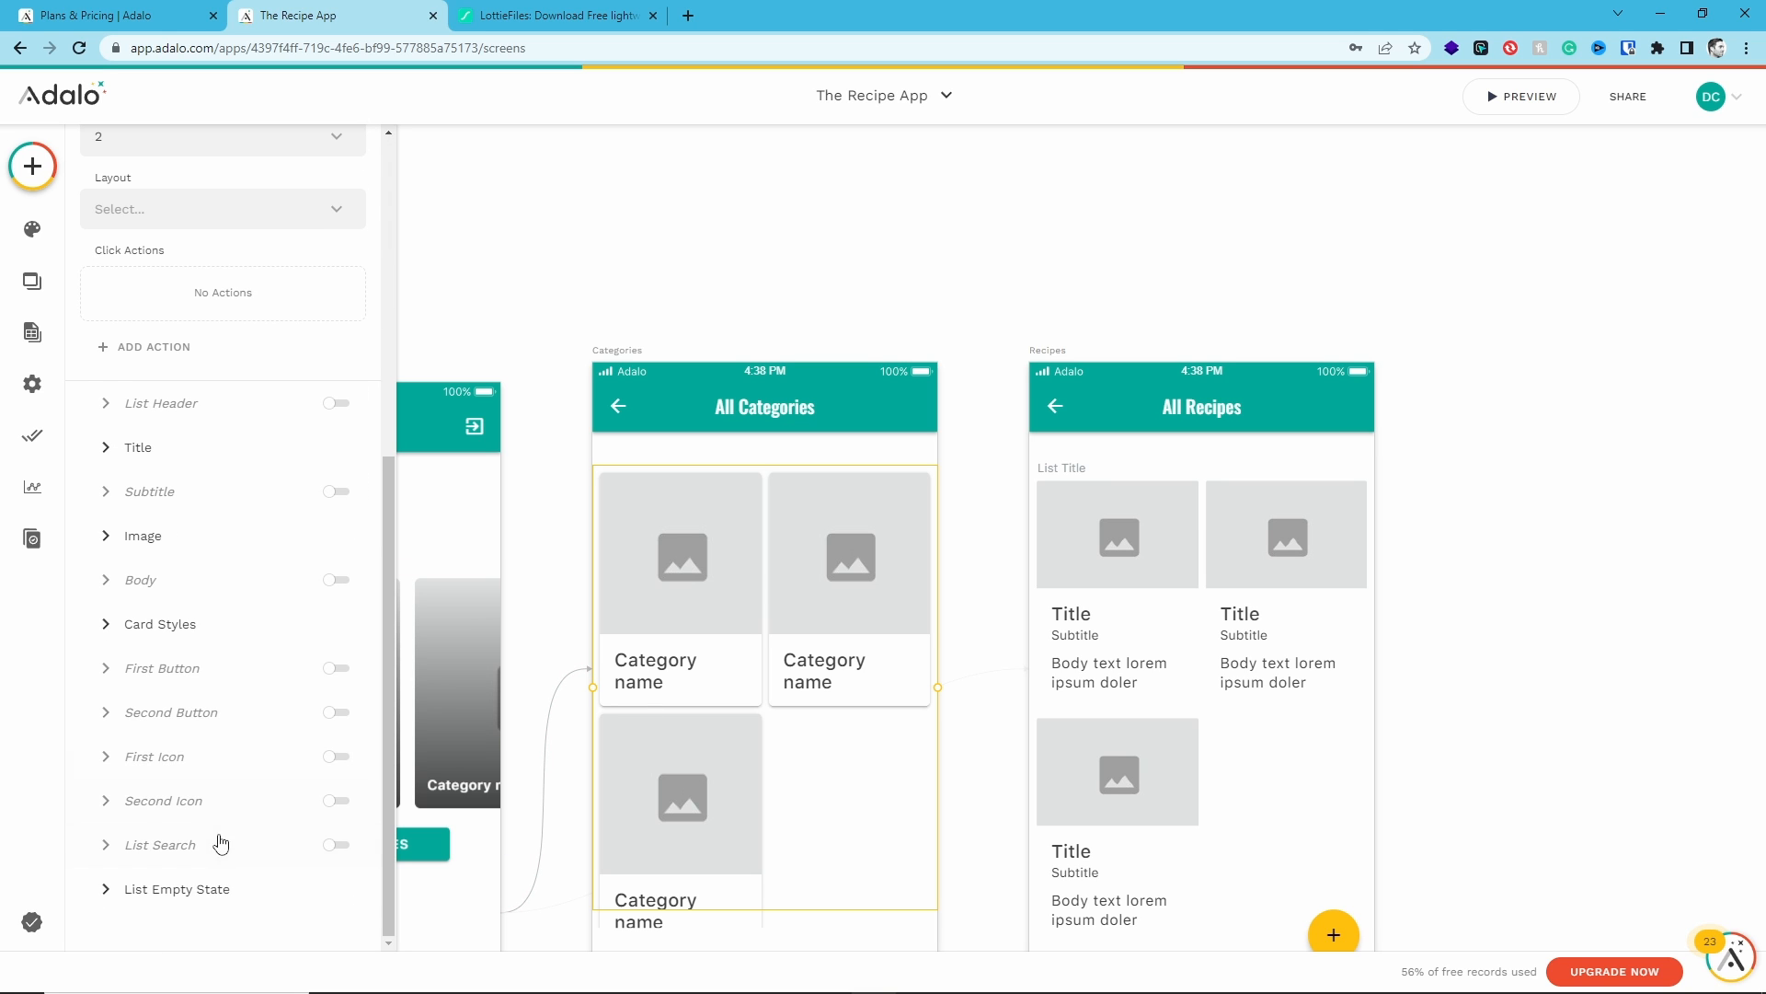
{"action": "left_click", "coordinate": [337, 844]}
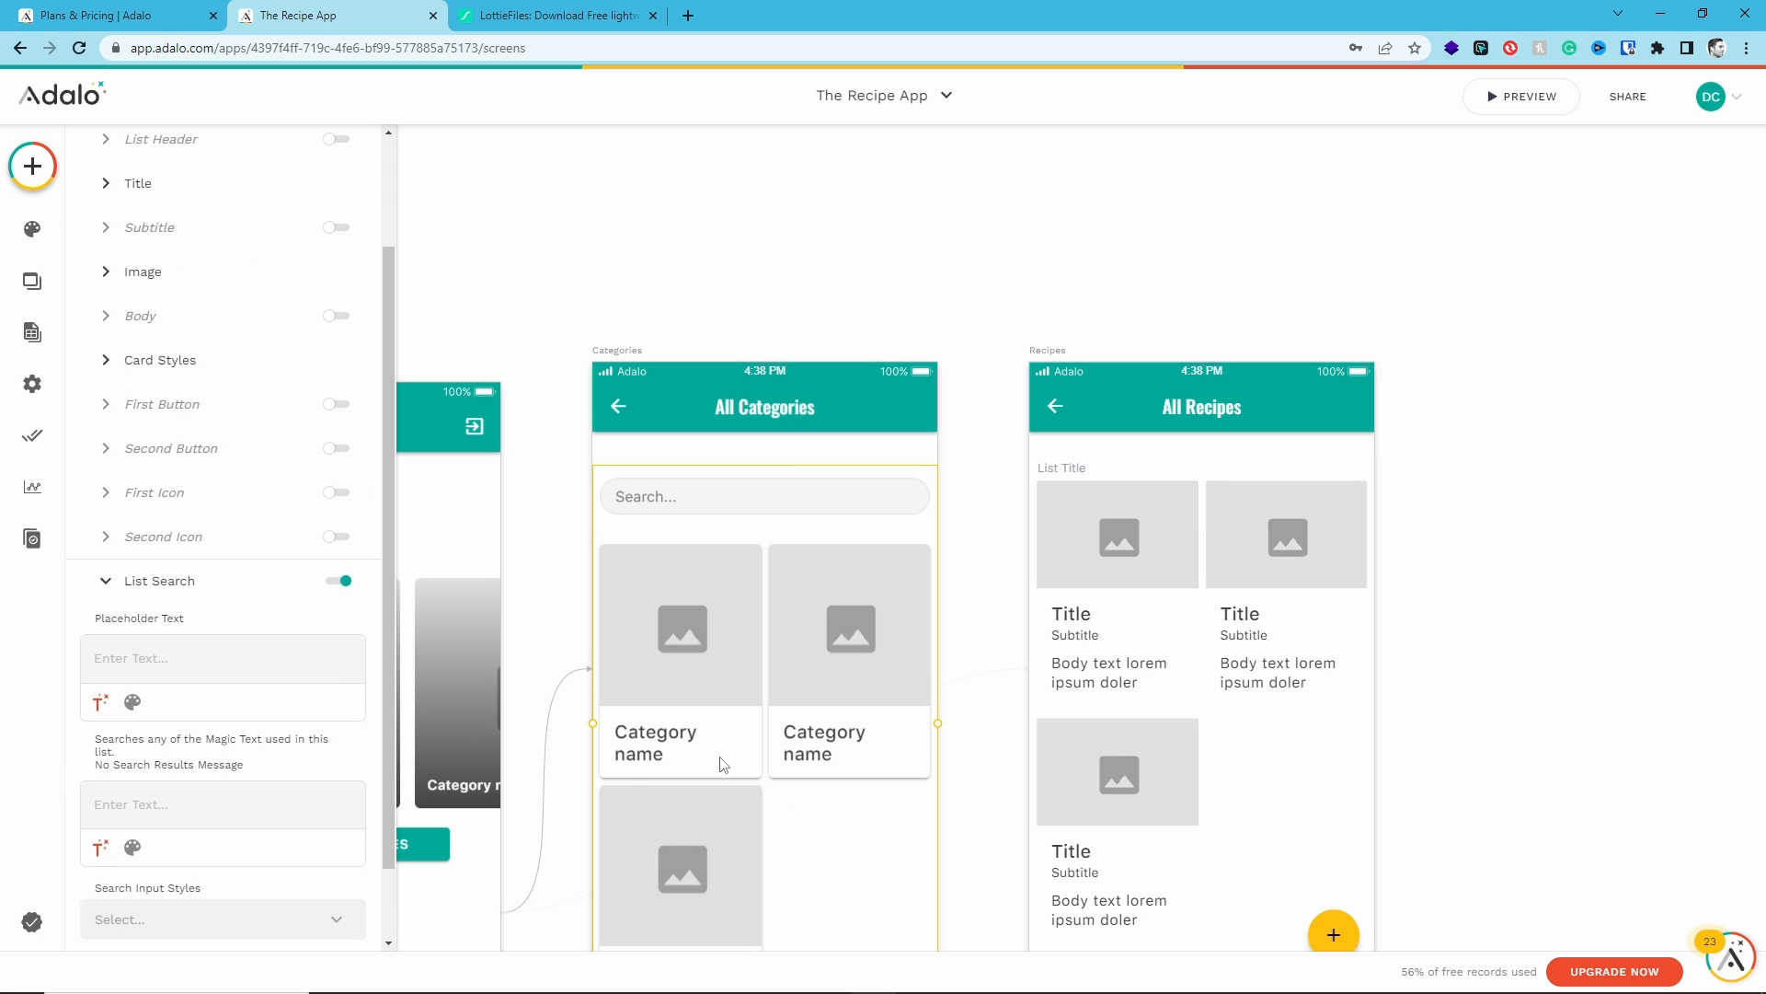
{"action": "scroll", "coordinate": [308, 625], "scroll_direction": "down", "scroll_amount": 1}
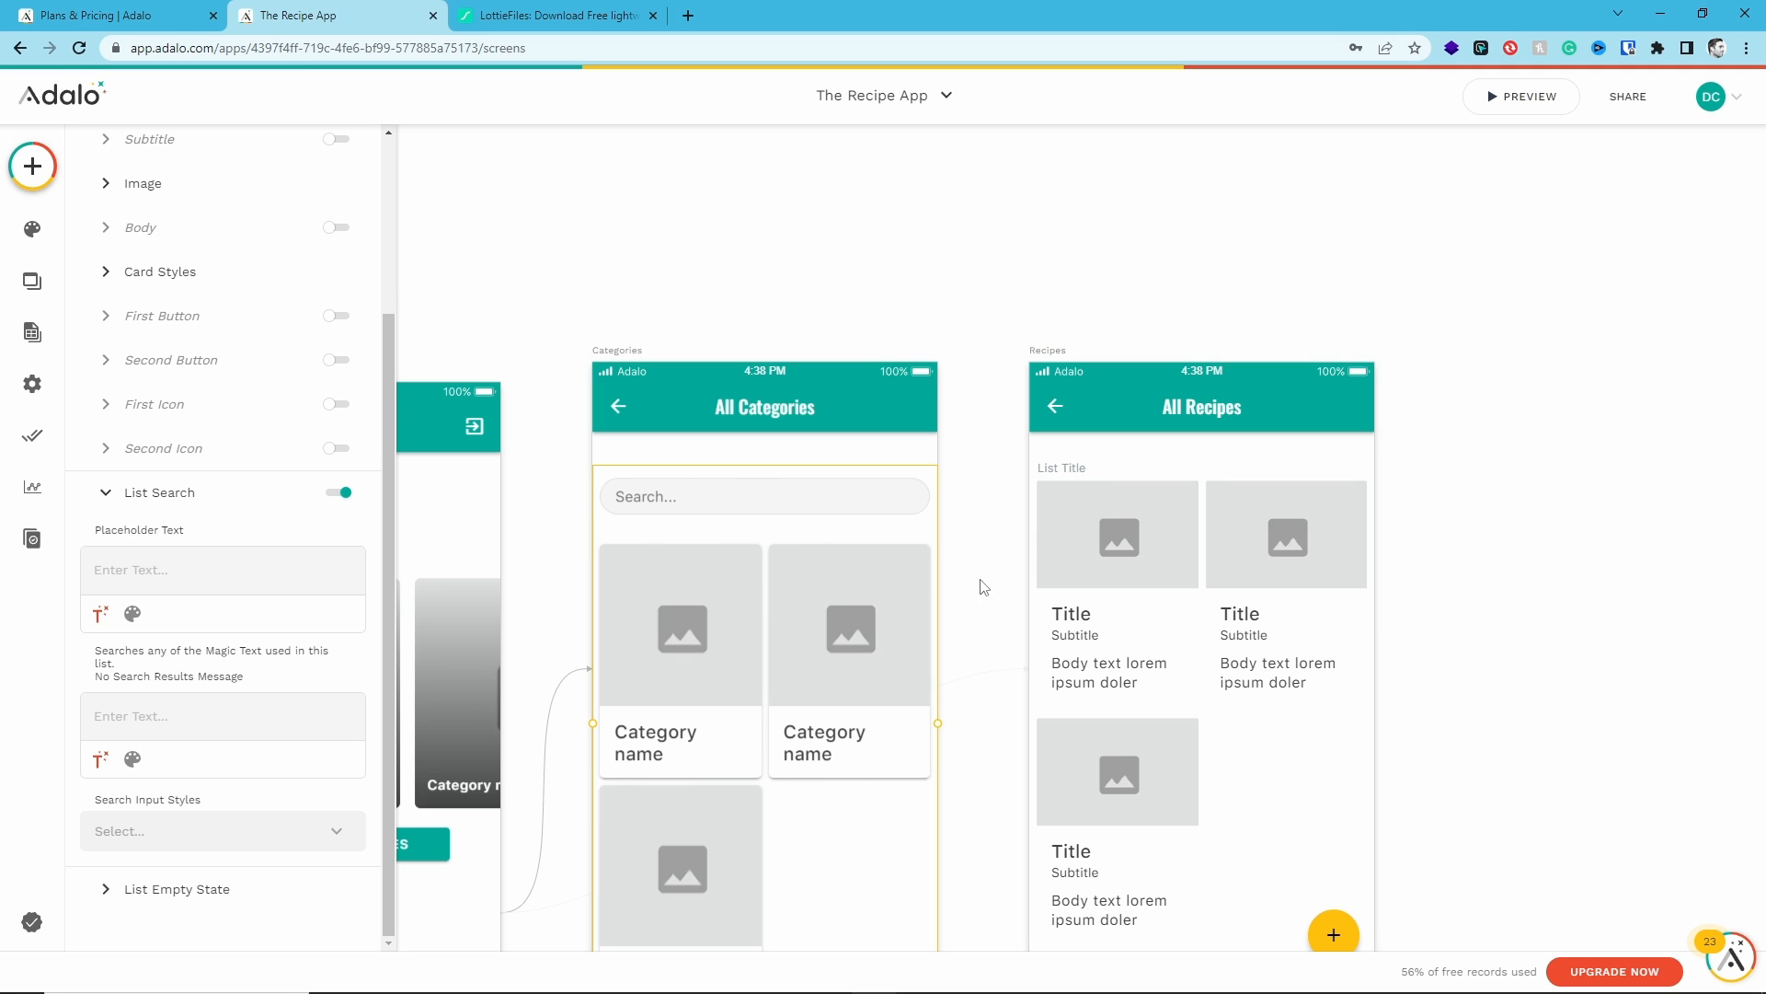
- Enable list search on the All Recipes screen's card list
{"action": "left_click", "coordinate": [1113, 600]}
{"action": "scroll", "coordinate": [276, 708], "scroll_direction": "down", "scroll_amount": 3}
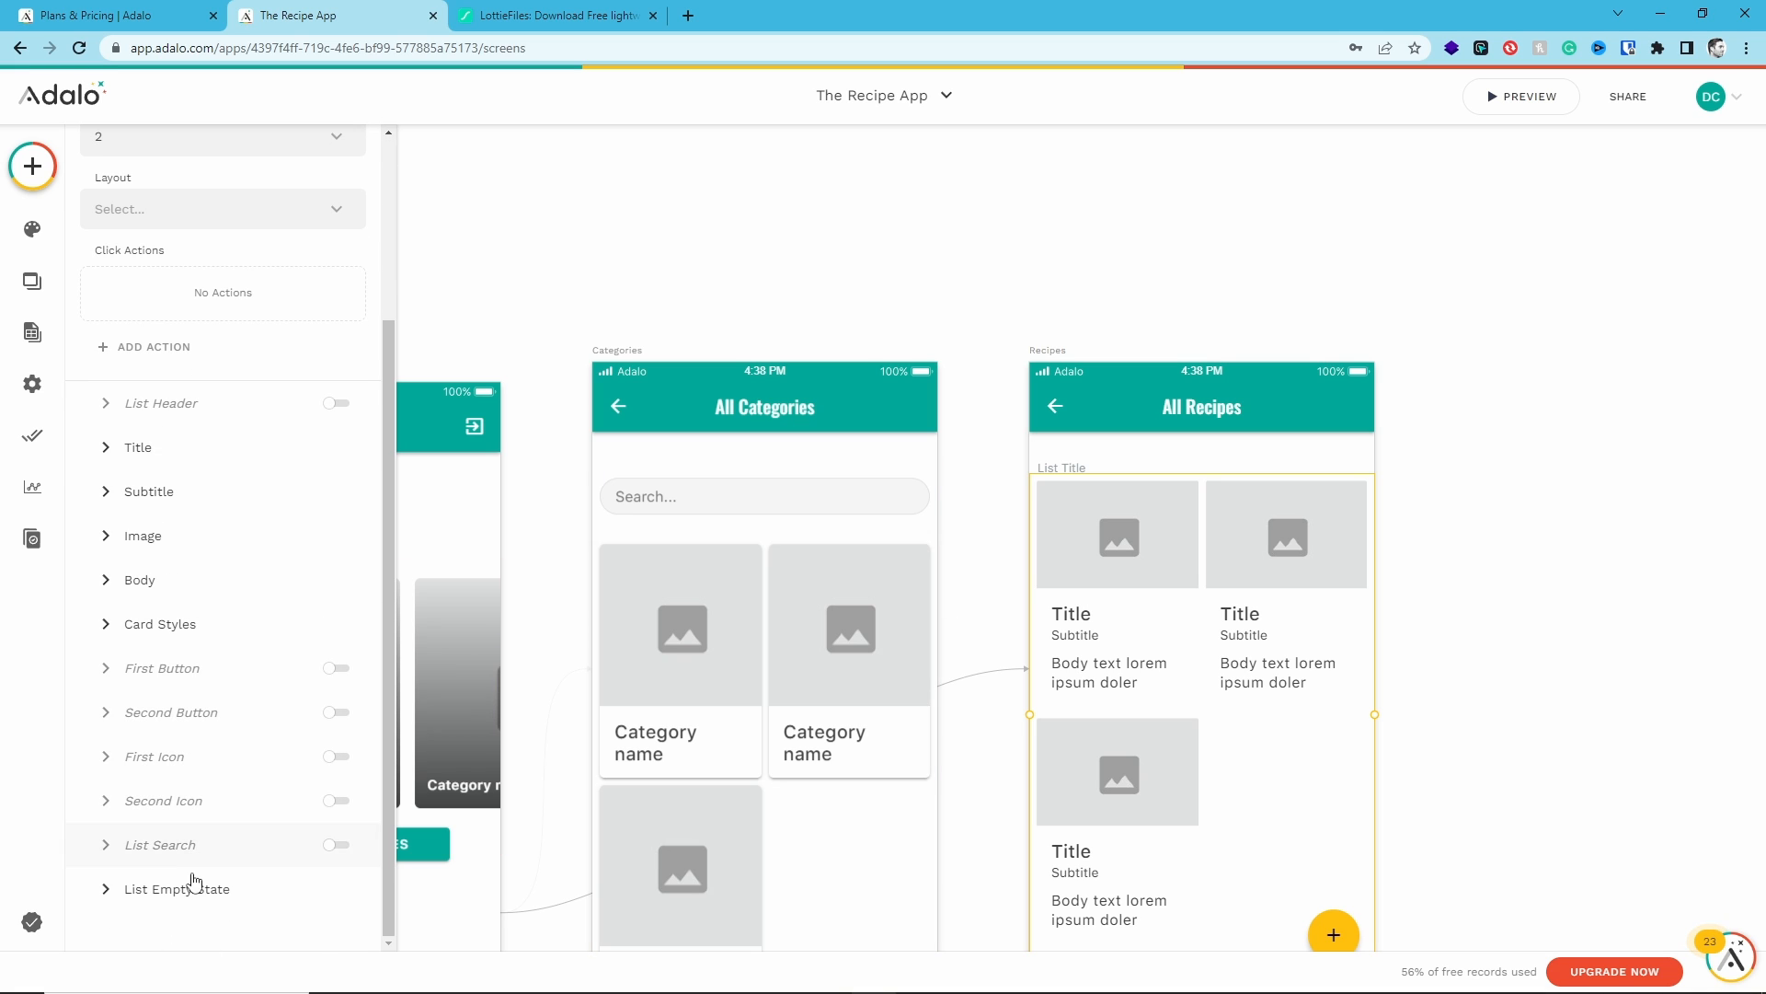
{"action": "left_click", "coordinate": [336, 845]}
{"action": "scroll", "coordinate": [339, 809], "scroll_direction": "down", "scroll_amount": 3}
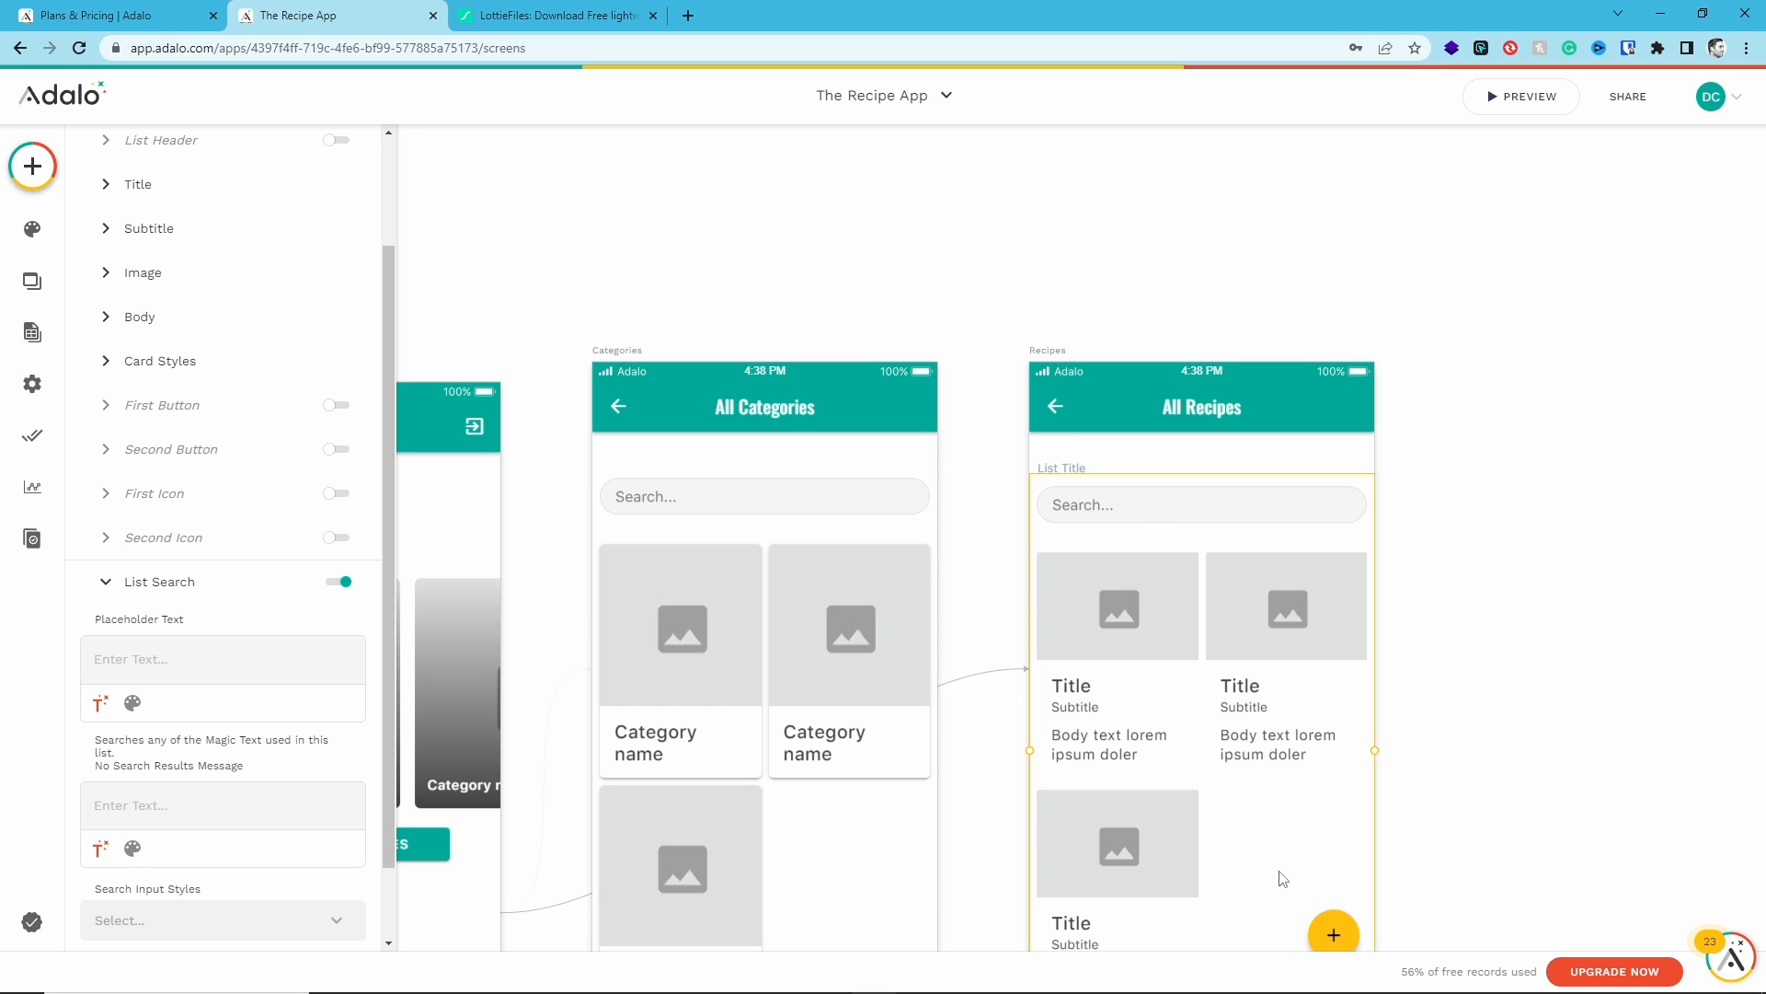
- Delete the floating add button from the All Recipes screen
{"action": "scroll", "coordinate": [1280, 800], "scroll_direction": "down", "scroll_amount": 1}
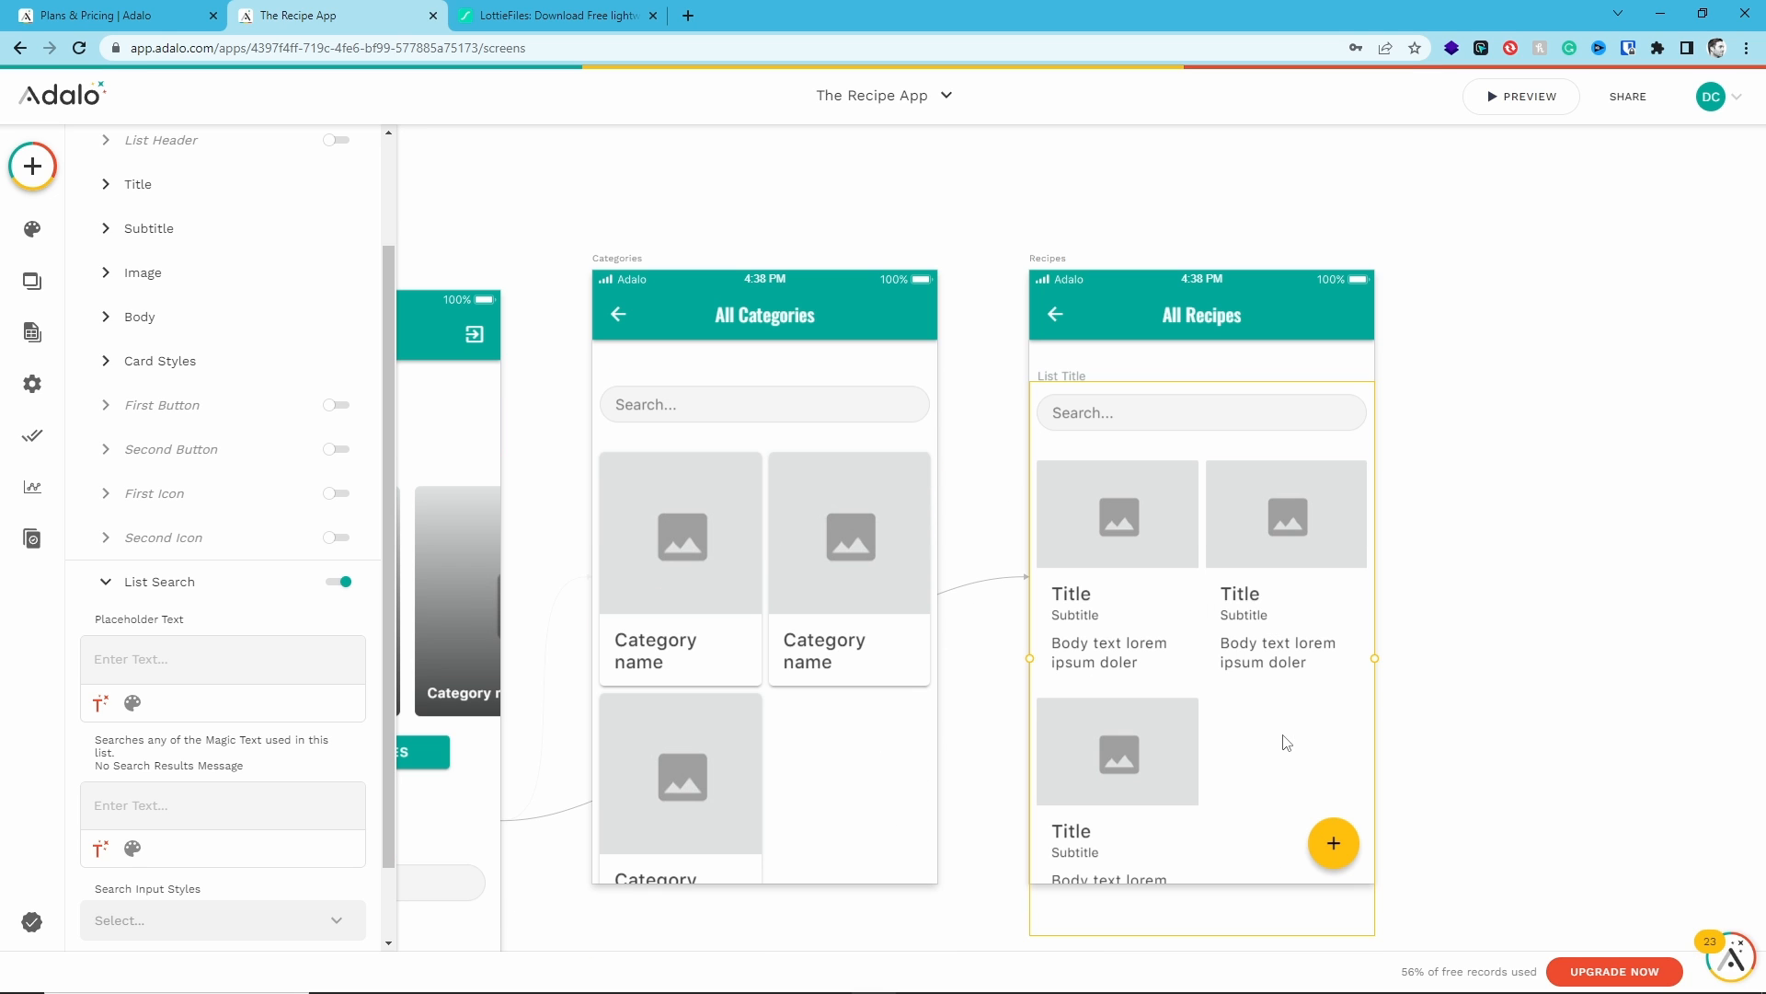
{"action": "left_click", "coordinate": [1333, 843]}
{"action": "key", "text": "Delete"}
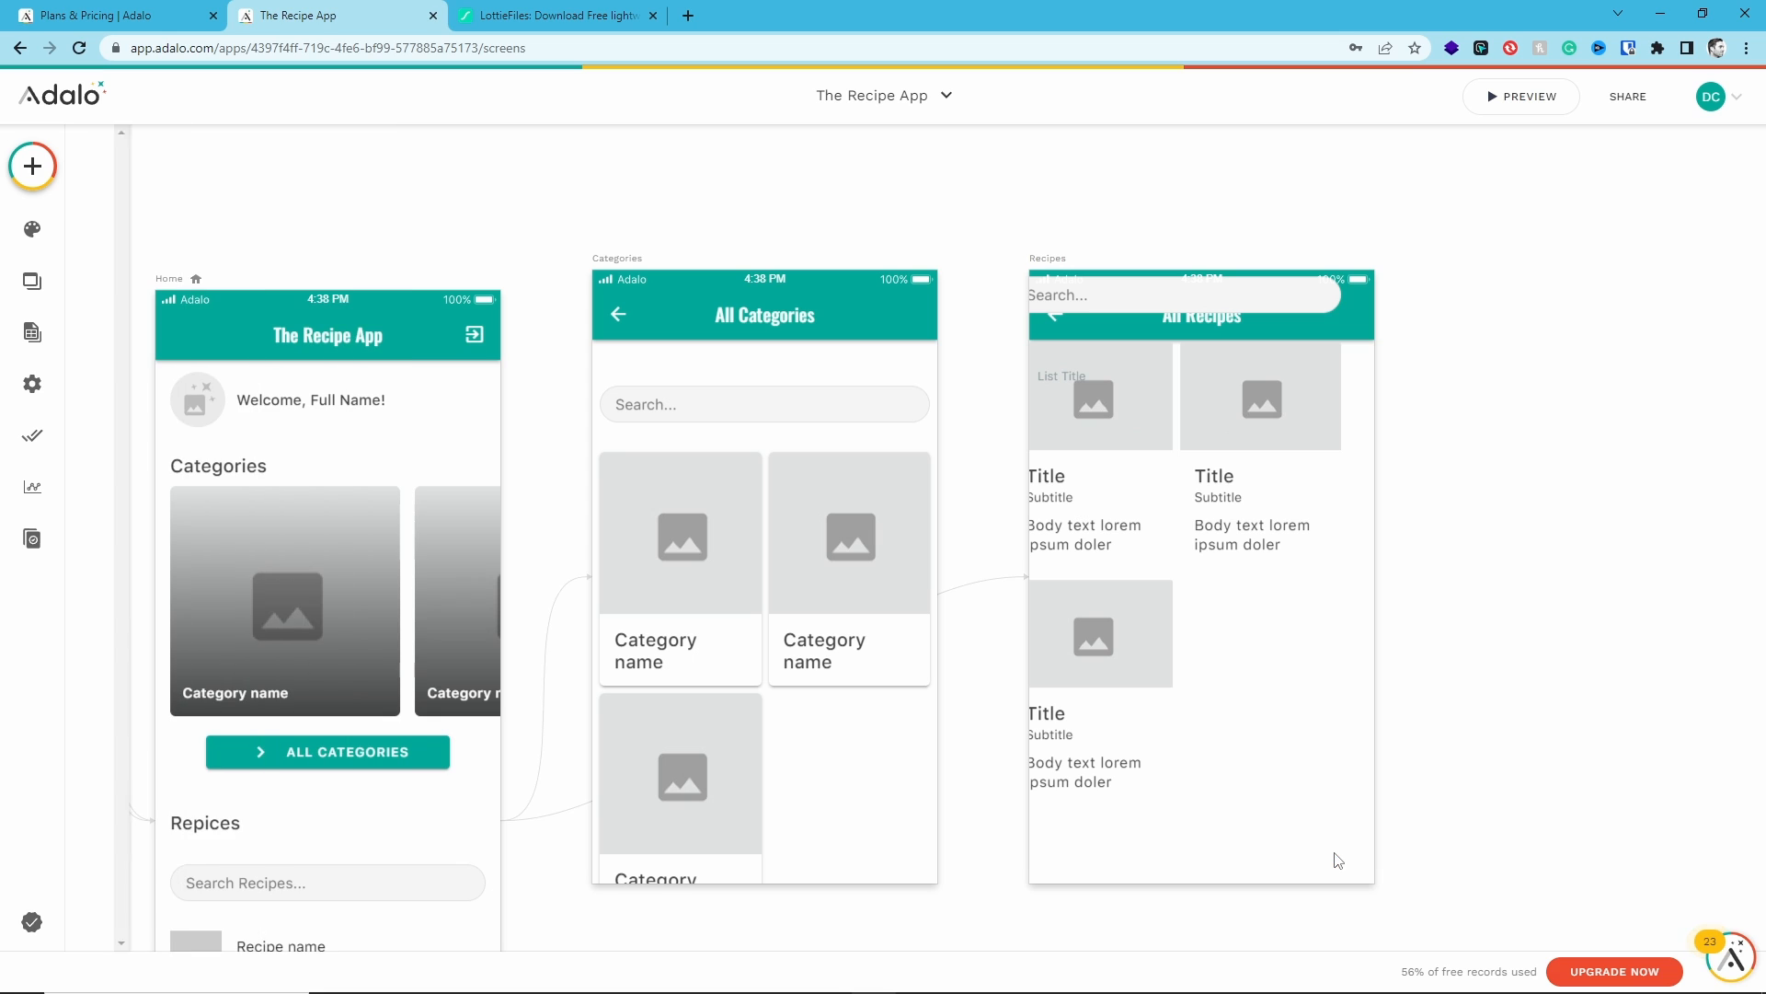
- Delete the List Title text above the recipes list
{"action": "left_click", "coordinate": [1154, 570]}
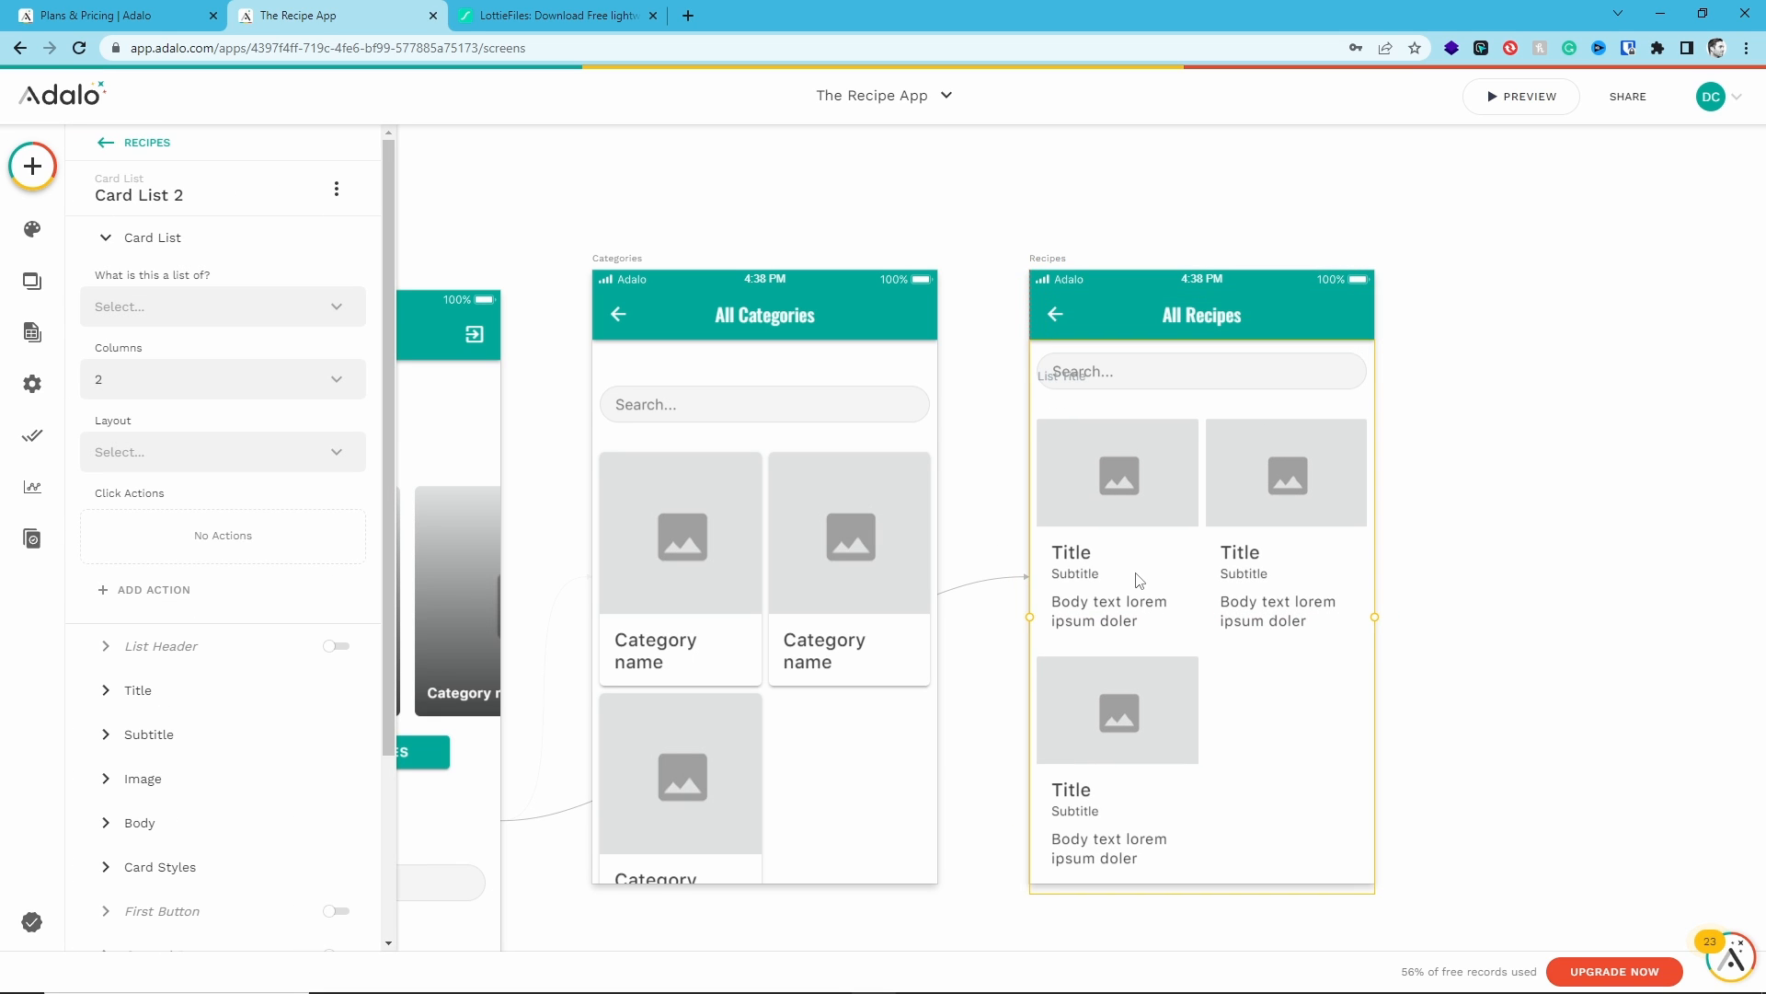
{"action": "left_click", "coordinate": [1069, 375]}
{"action": "key", "text": "Delete"}
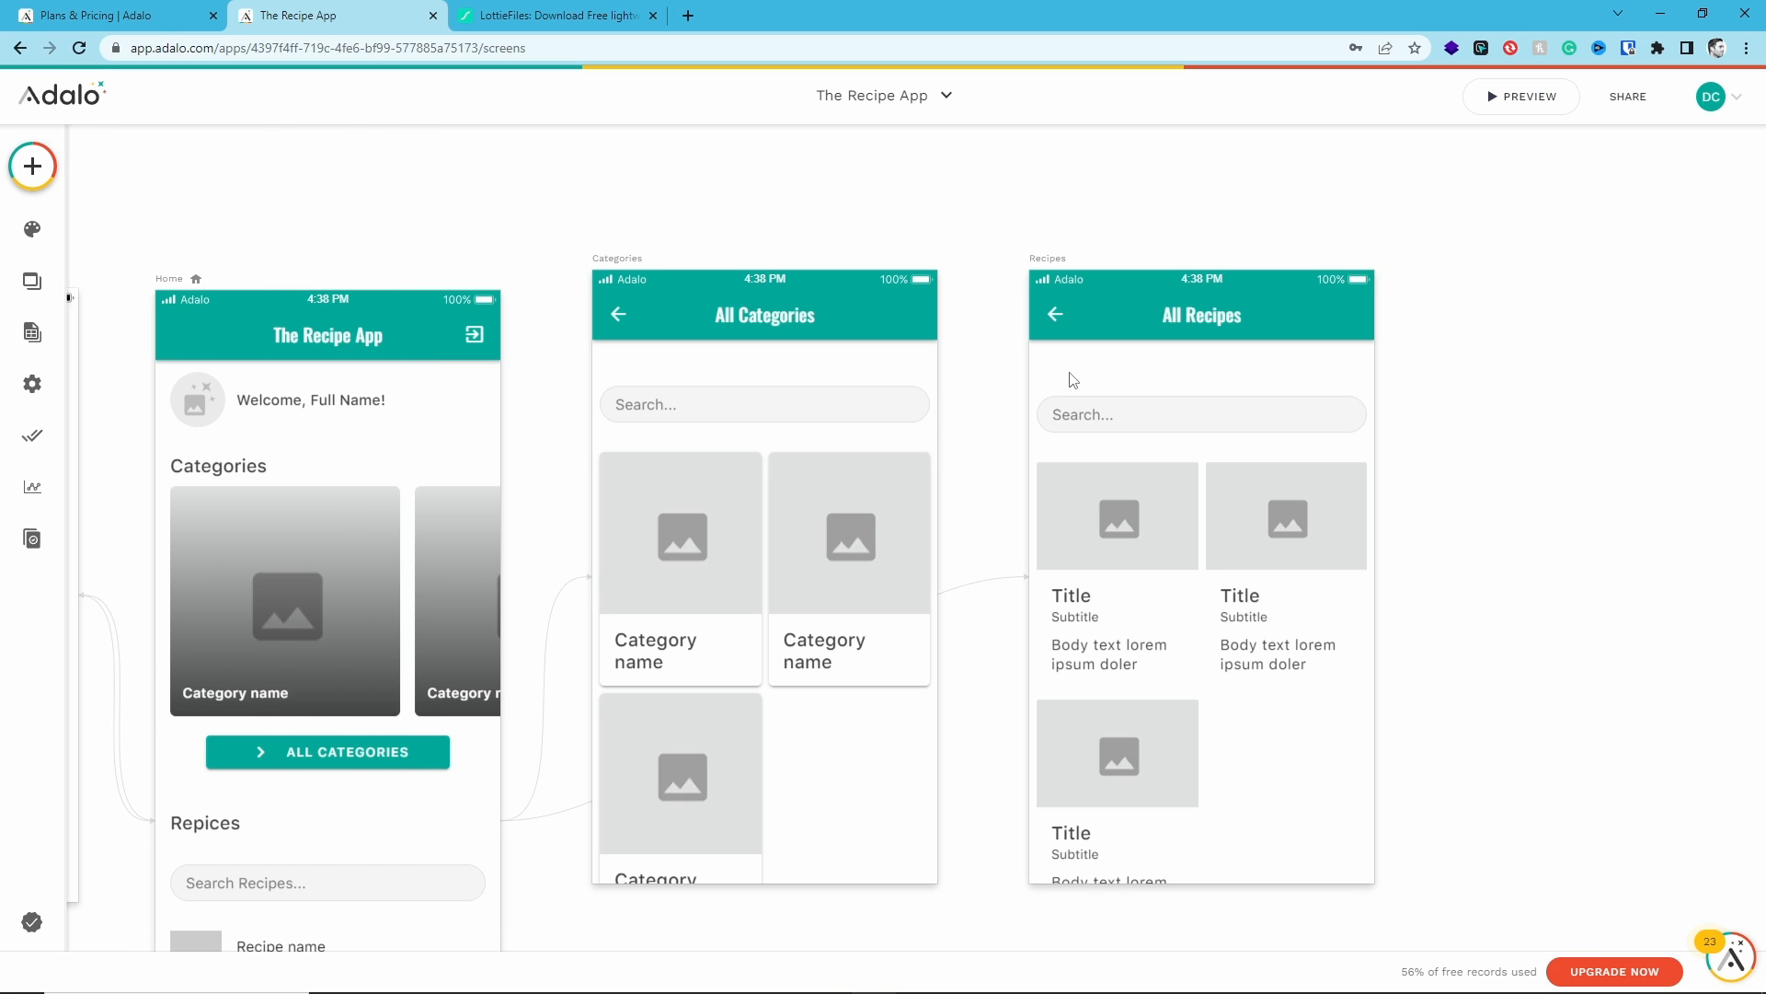
- Move the recipes card list up to sit just below the app bar
{"action": "left_click", "coordinate": [1126, 457]}
{"action": "mouse_move", "coordinate": [1126, 457]}
{"action": "left_mouse_down"}
{"action": "mouse_move", "coordinate": [917, 443]}
{"action": "mouse_move", "coordinate": [1116, 452]}
{"action": "mouse_move", "coordinate": [1095, 450]}
{"action": "left_mouse_up"}
{"action": "left_click", "coordinate": [1530, 461]}
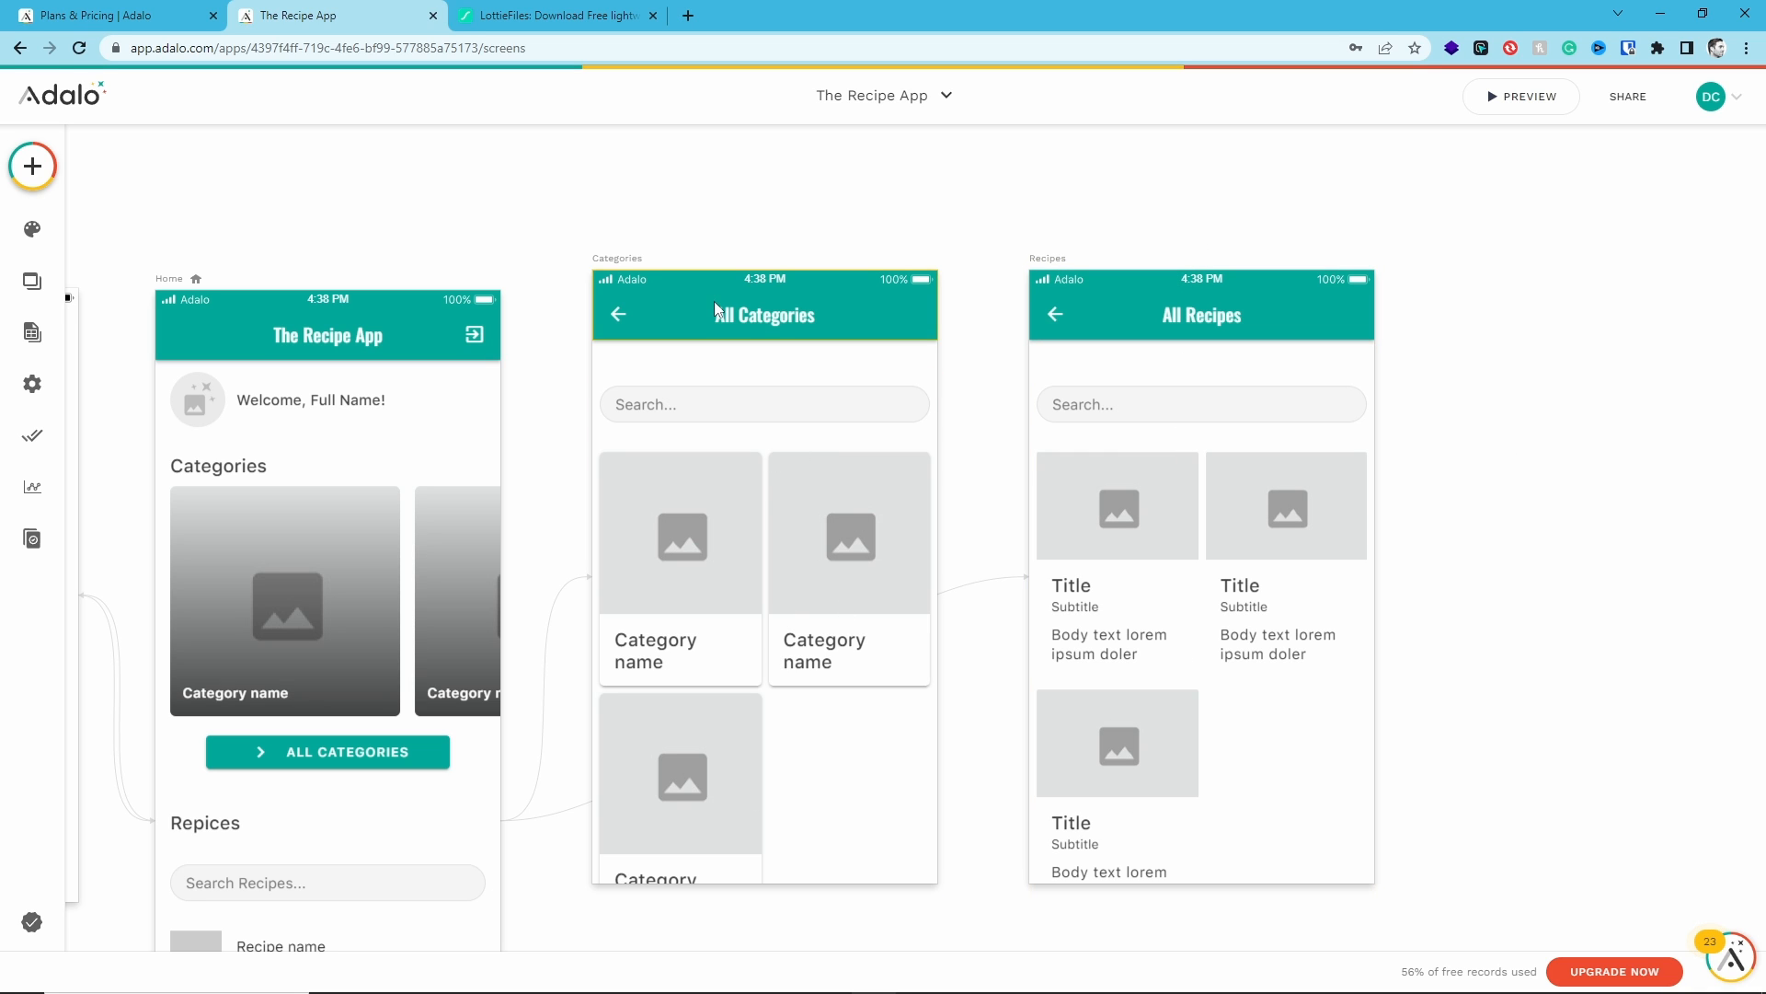
- Set the All Recipes card list to display the Recipes collection
{"action": "left_click", "coordinate": [717, 489]}
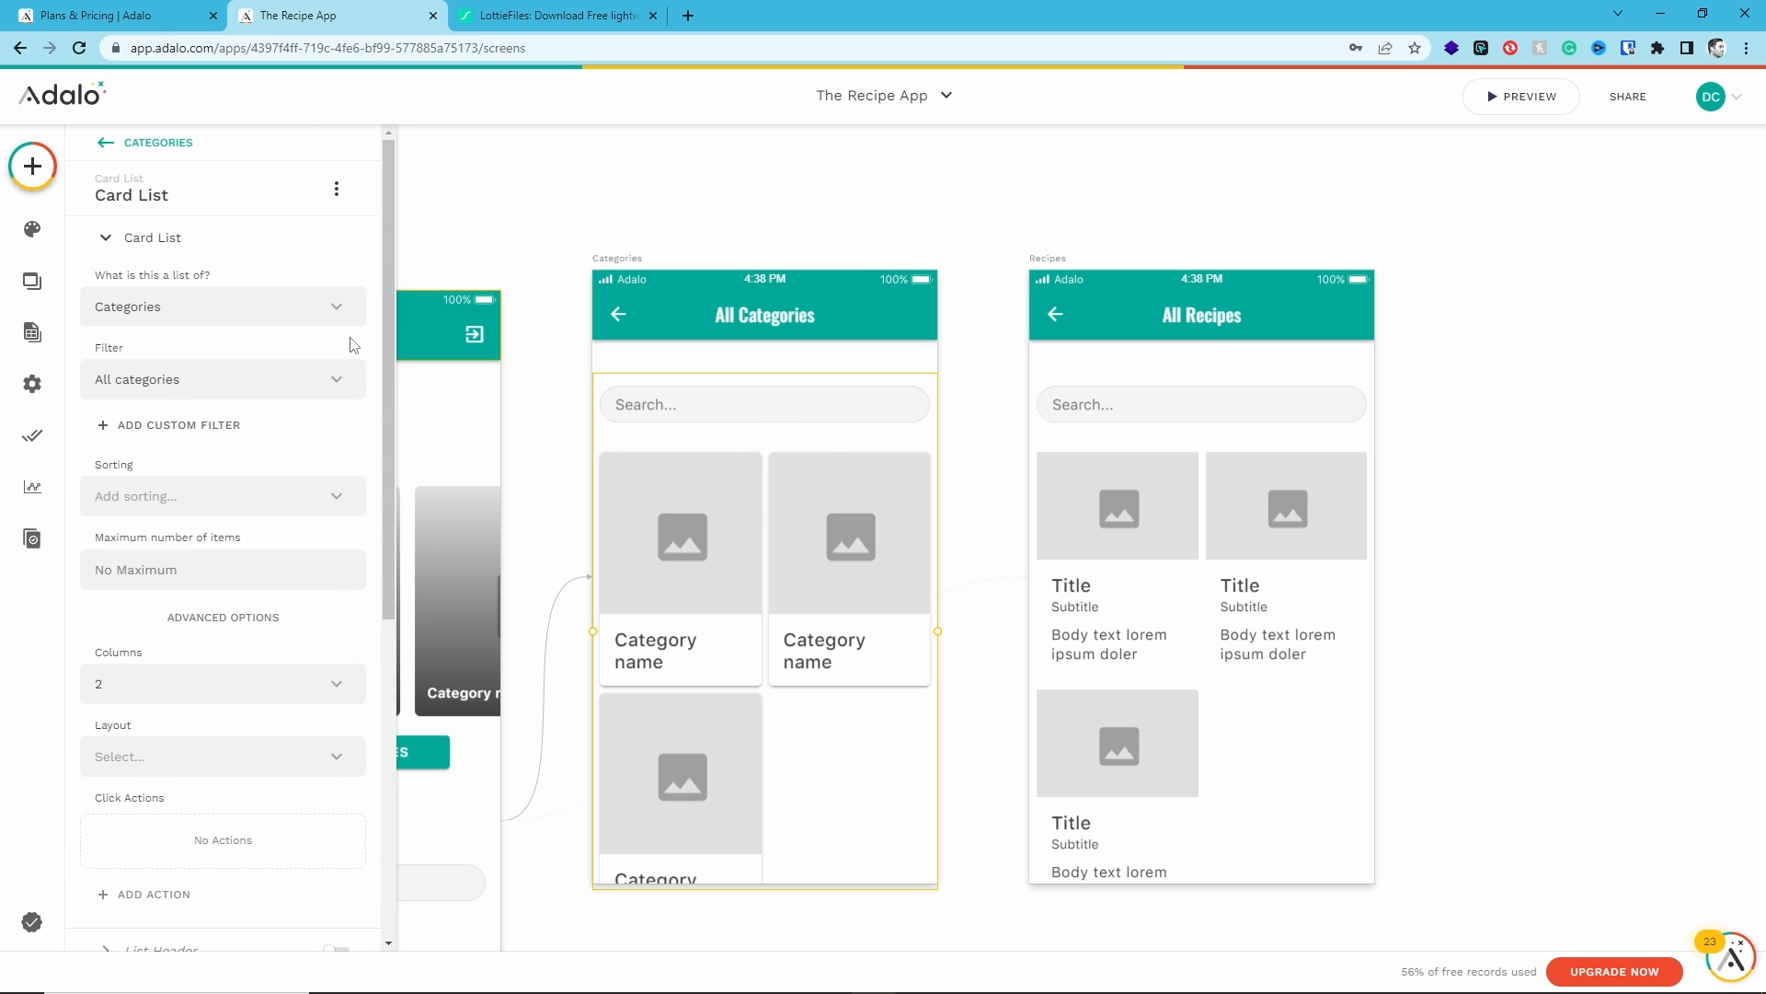
{"action": "left_click", "coordinate": [1078, 523]}
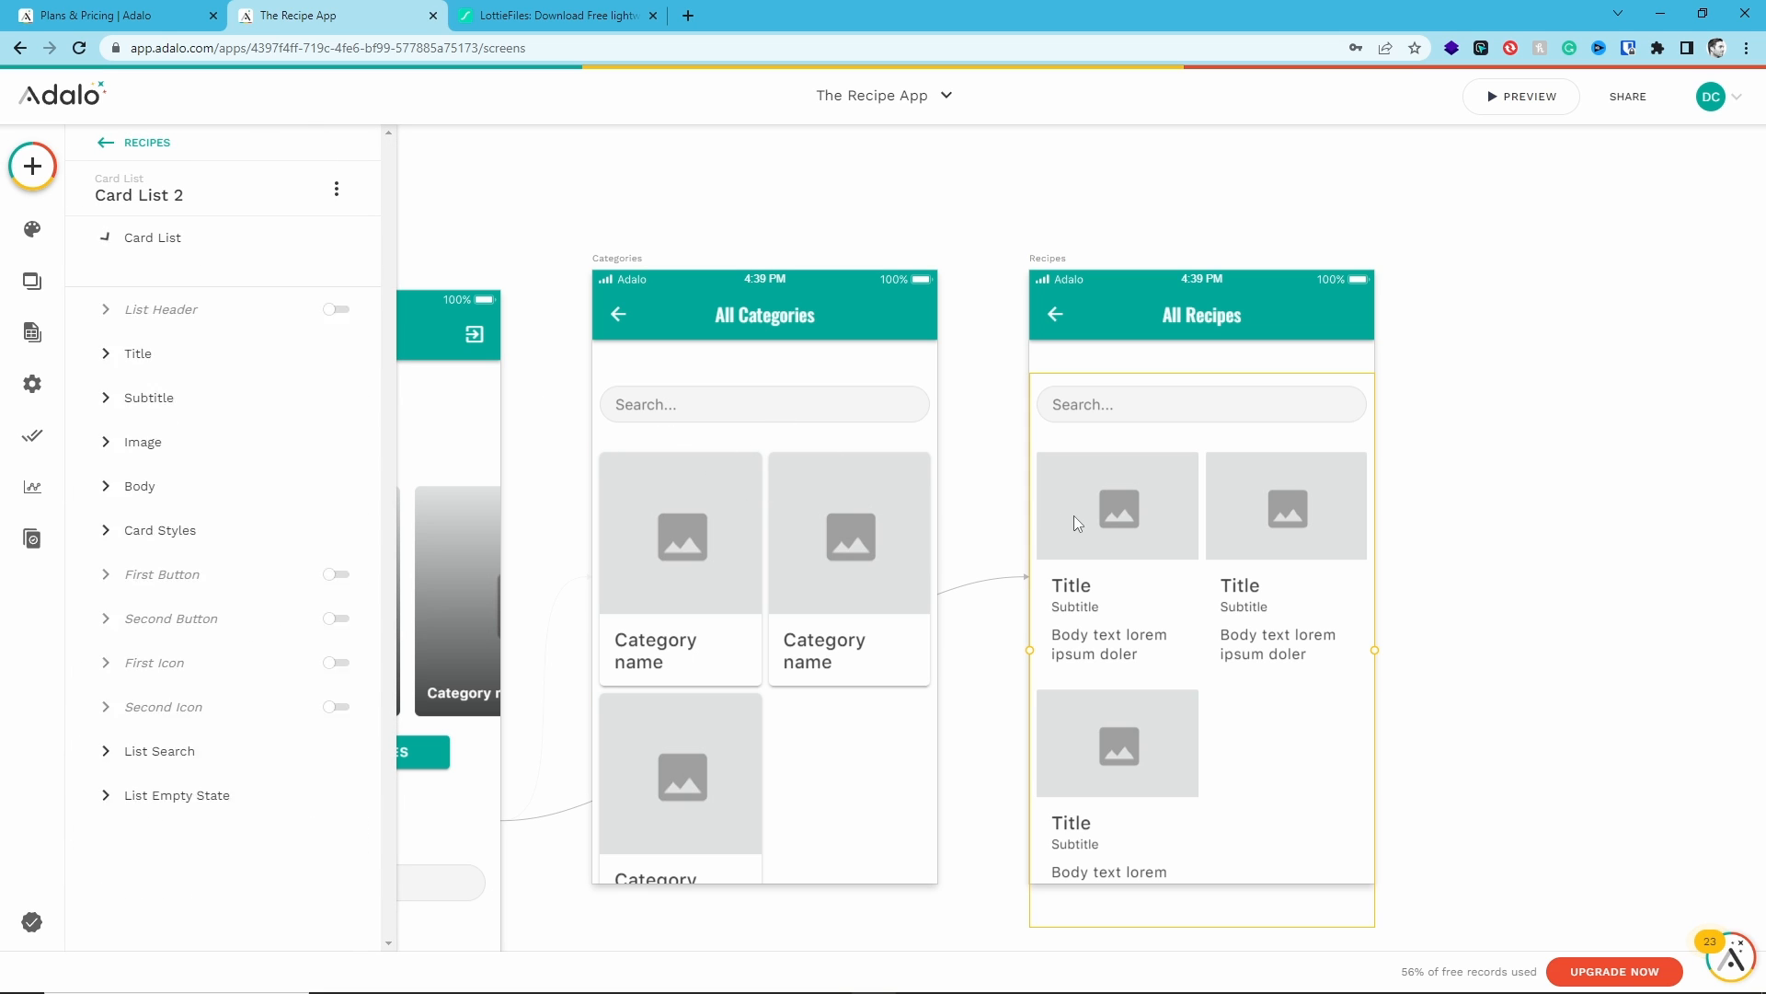
{"action": "left_click", "coordinate": [119, 306]}
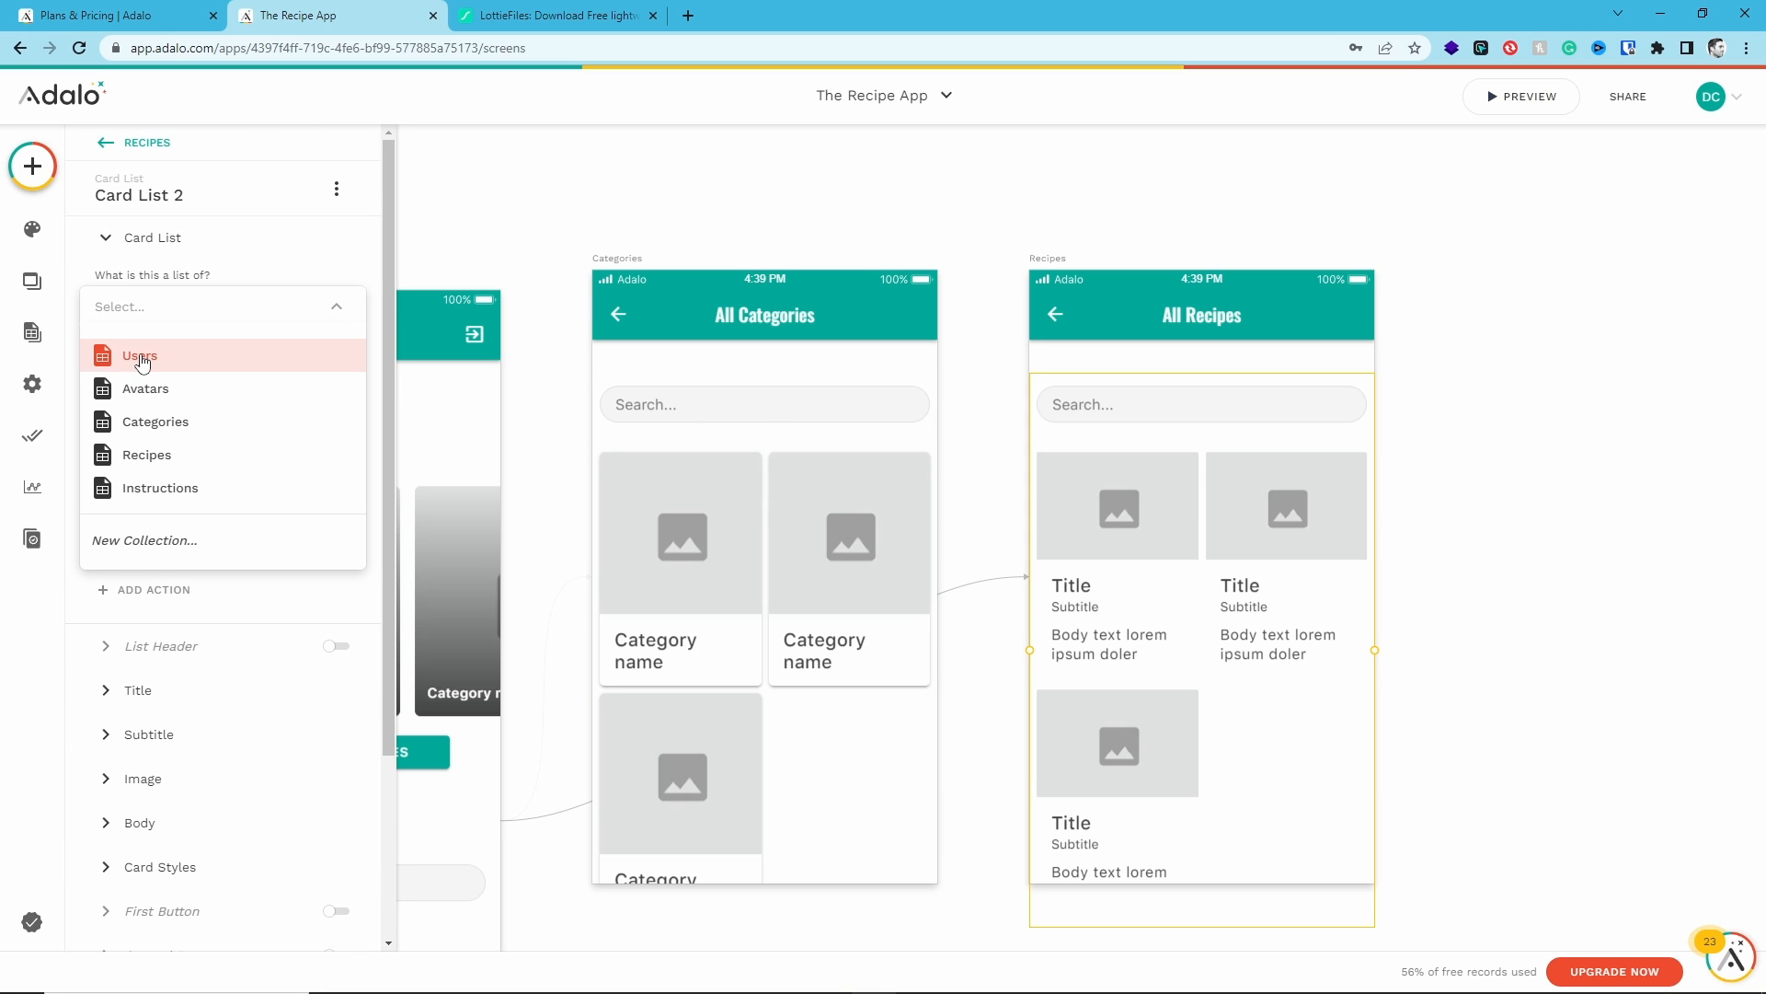
{"action": "left_click", "coordinate": [173, 454]}
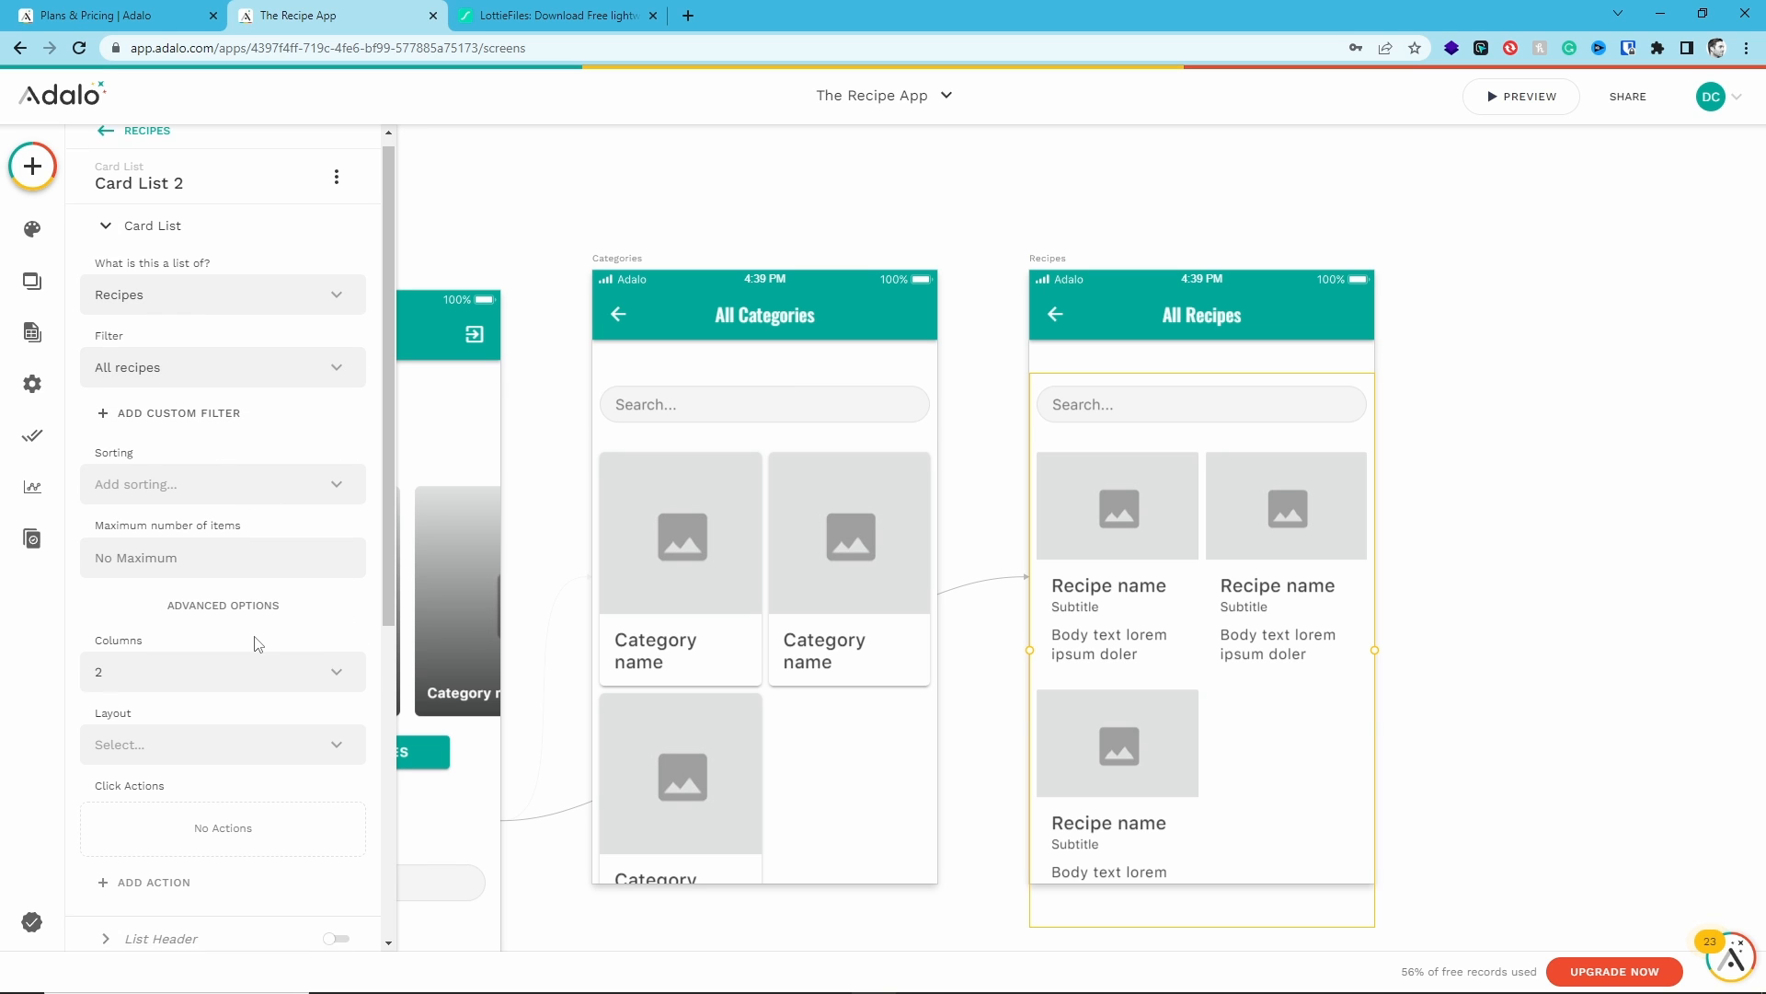
- Replace the card subtitle with the recipe's Category magic text
{"action": "scroll", "coordinate": [257, 644], "scroll_direction": "down", "scroll_amount": 5}
{"action": "left_click", "coordinate": [150, 546]}
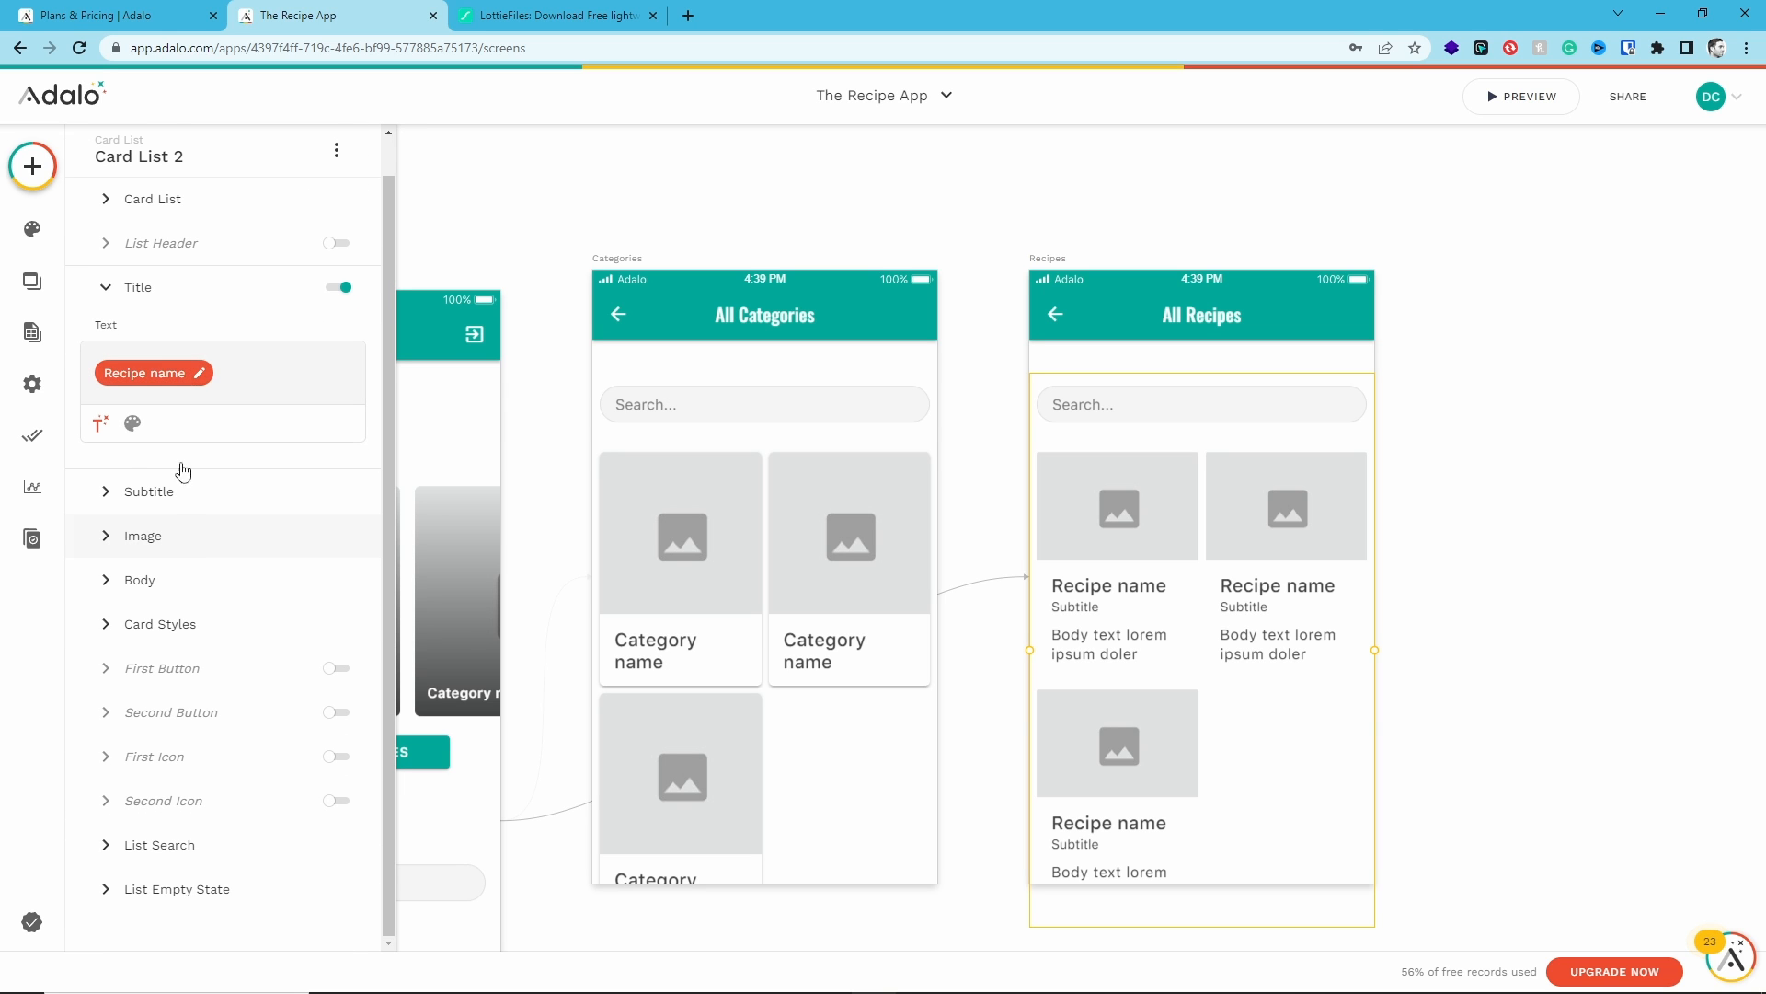
{"action": "left_click", "coordinate": [112, 495]}
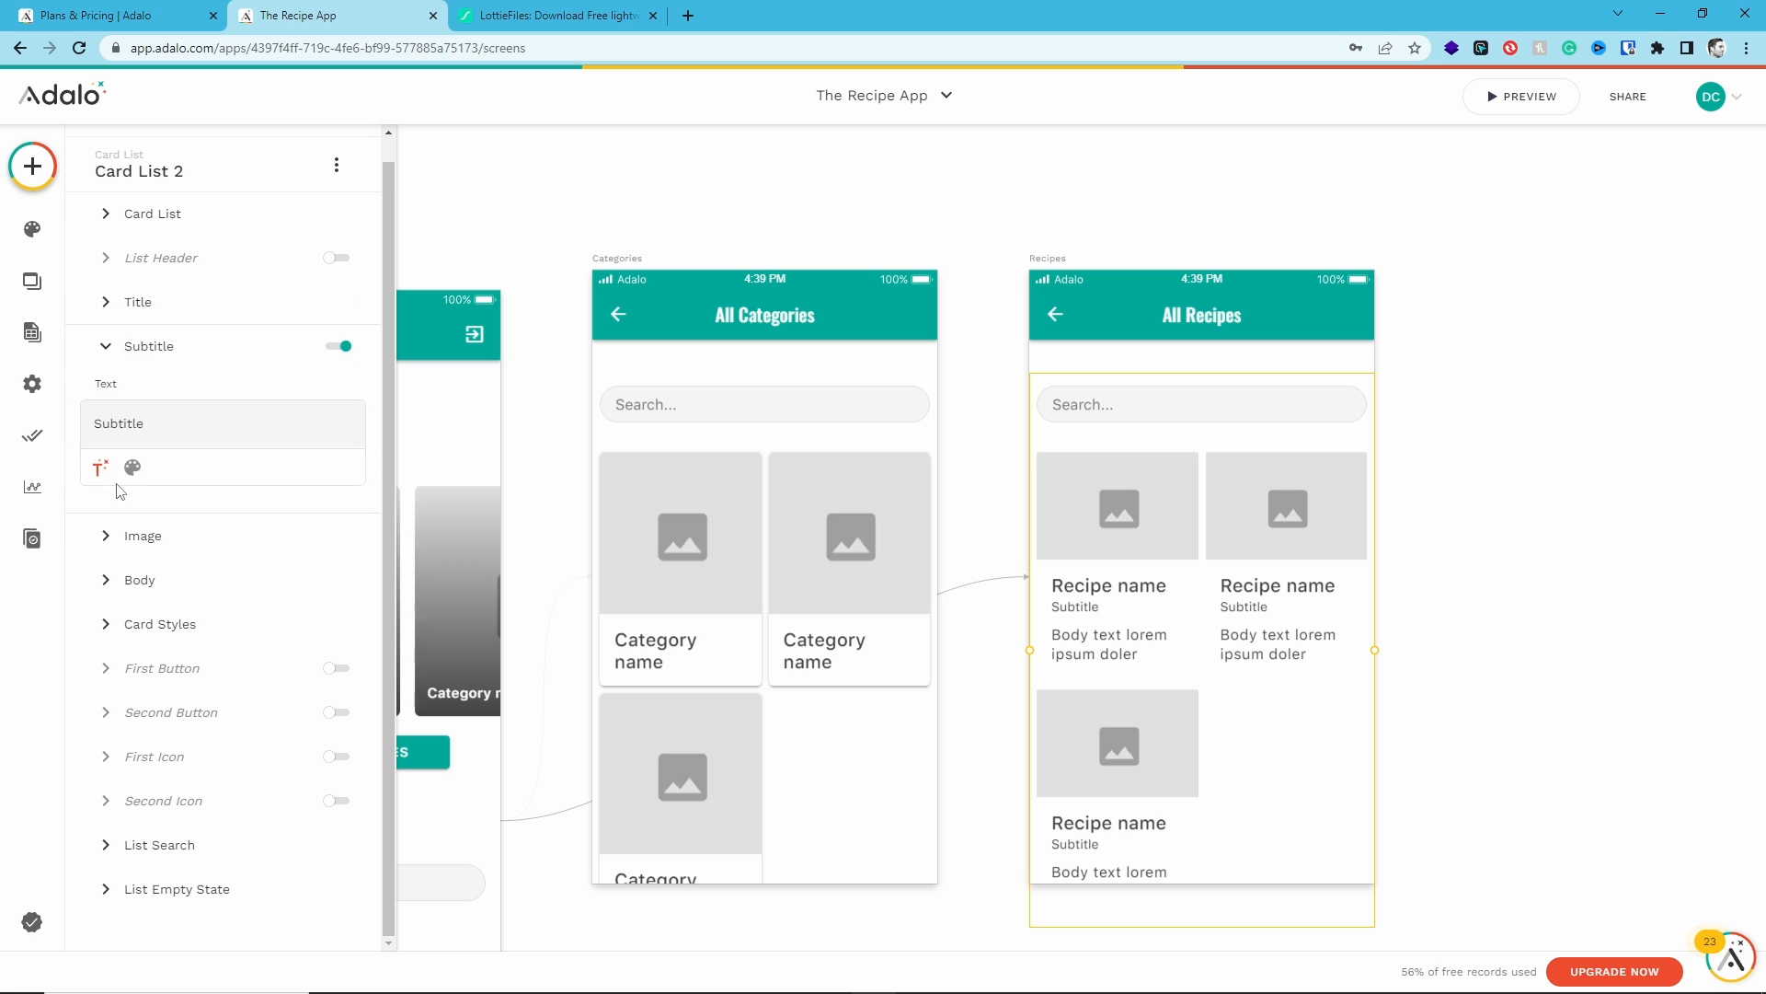
{"action": "double_click", "coordinate": [117, 430]}
{"action": "key", "text": "BackSpace"}
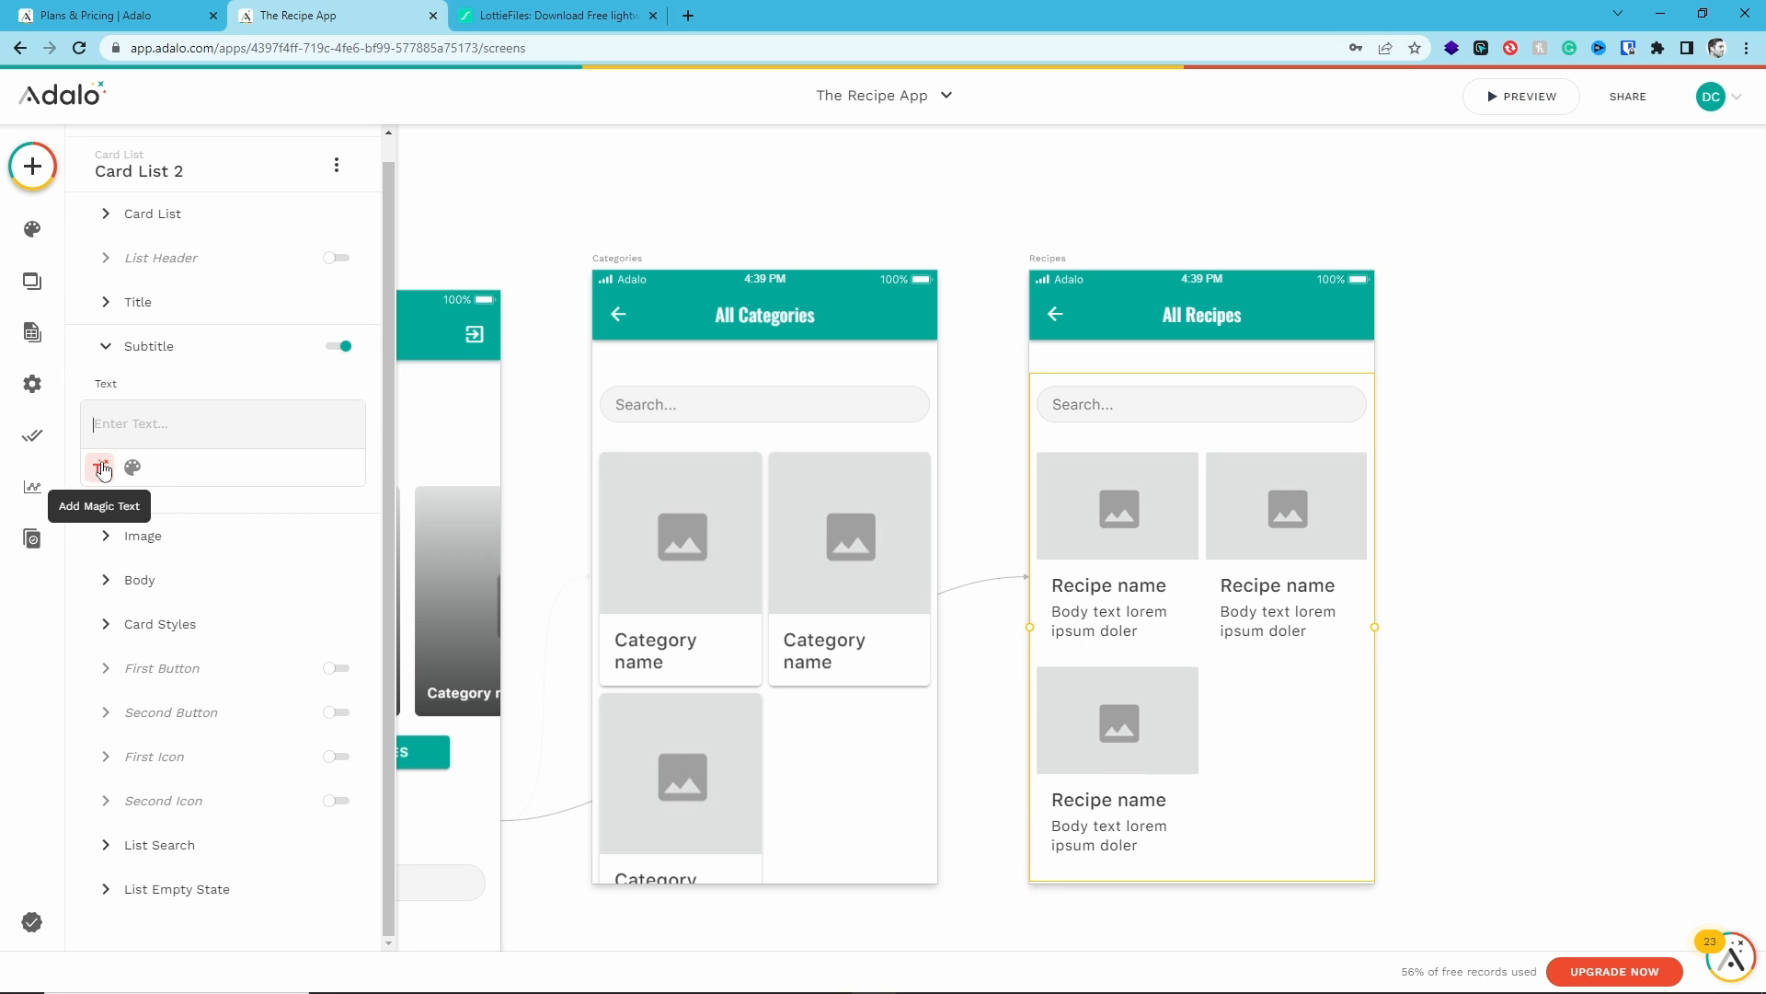
{"action": "left_click", "coordinate": [100, 468]}
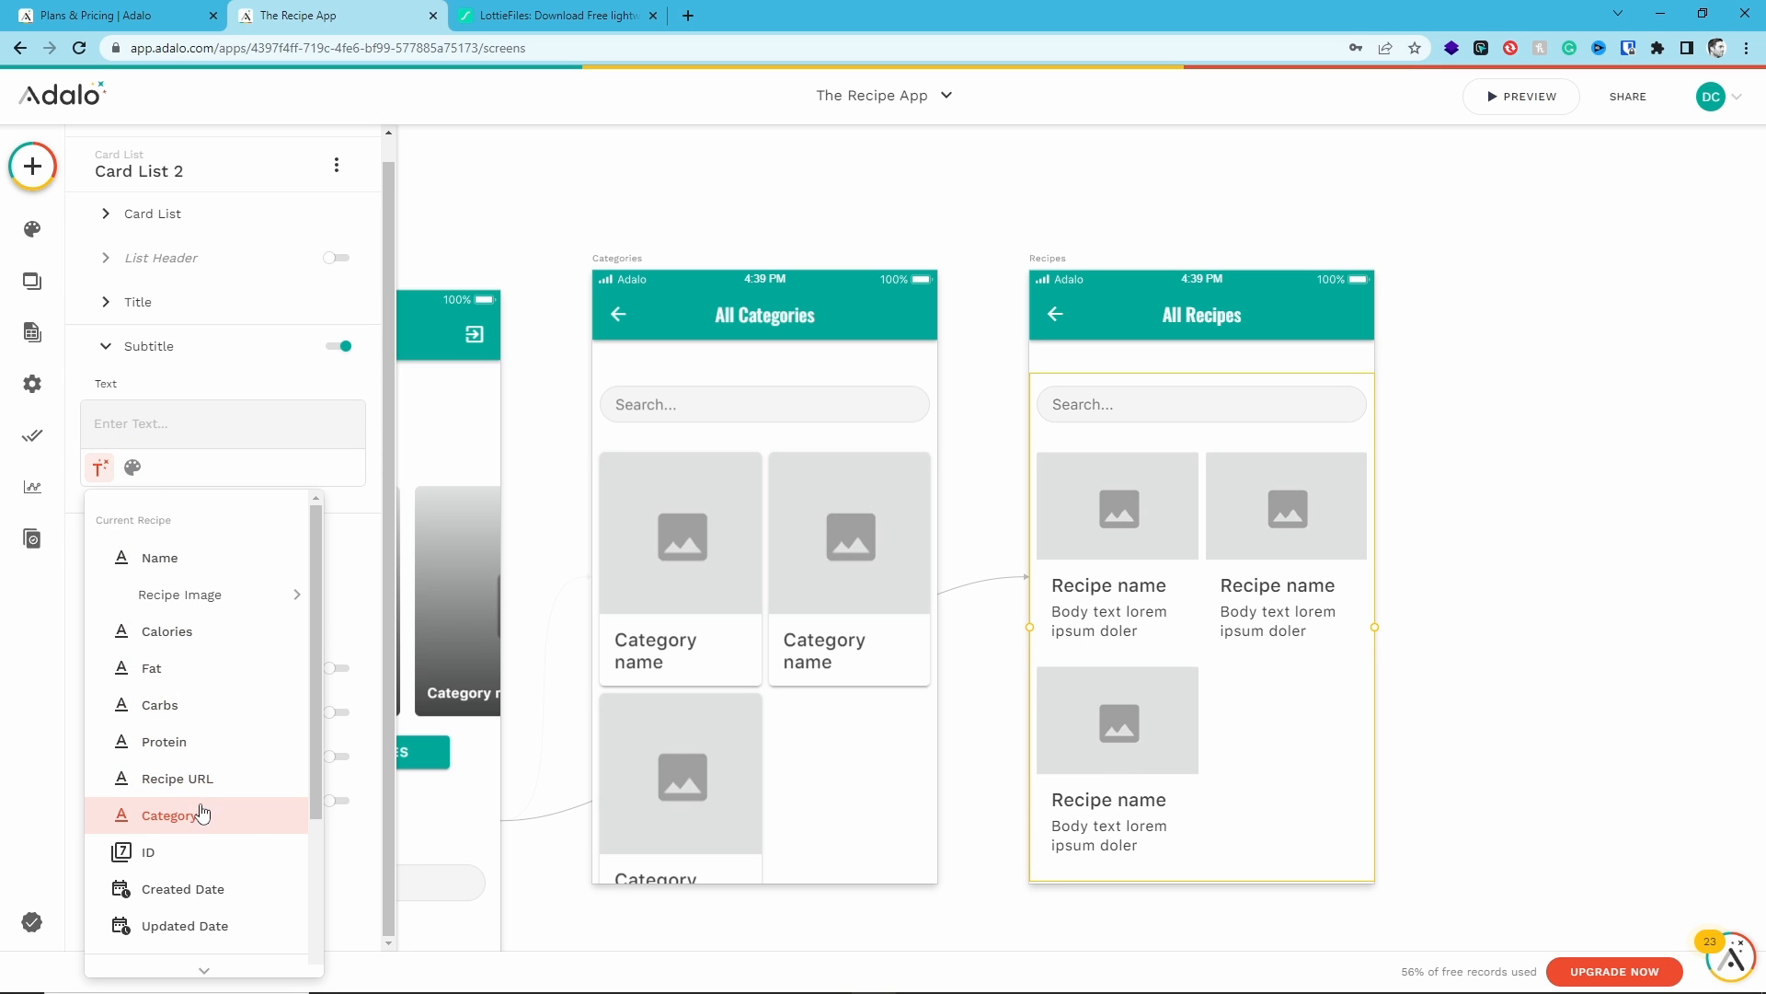
{"action": "scroll", "coordinate": [206, 819], "scroll_direction": "down", "scroll_amount": 2}
{"action": "scroll", "coordinate": [207, 808], "scroll_direction": "down", "scroll_amount": 1}
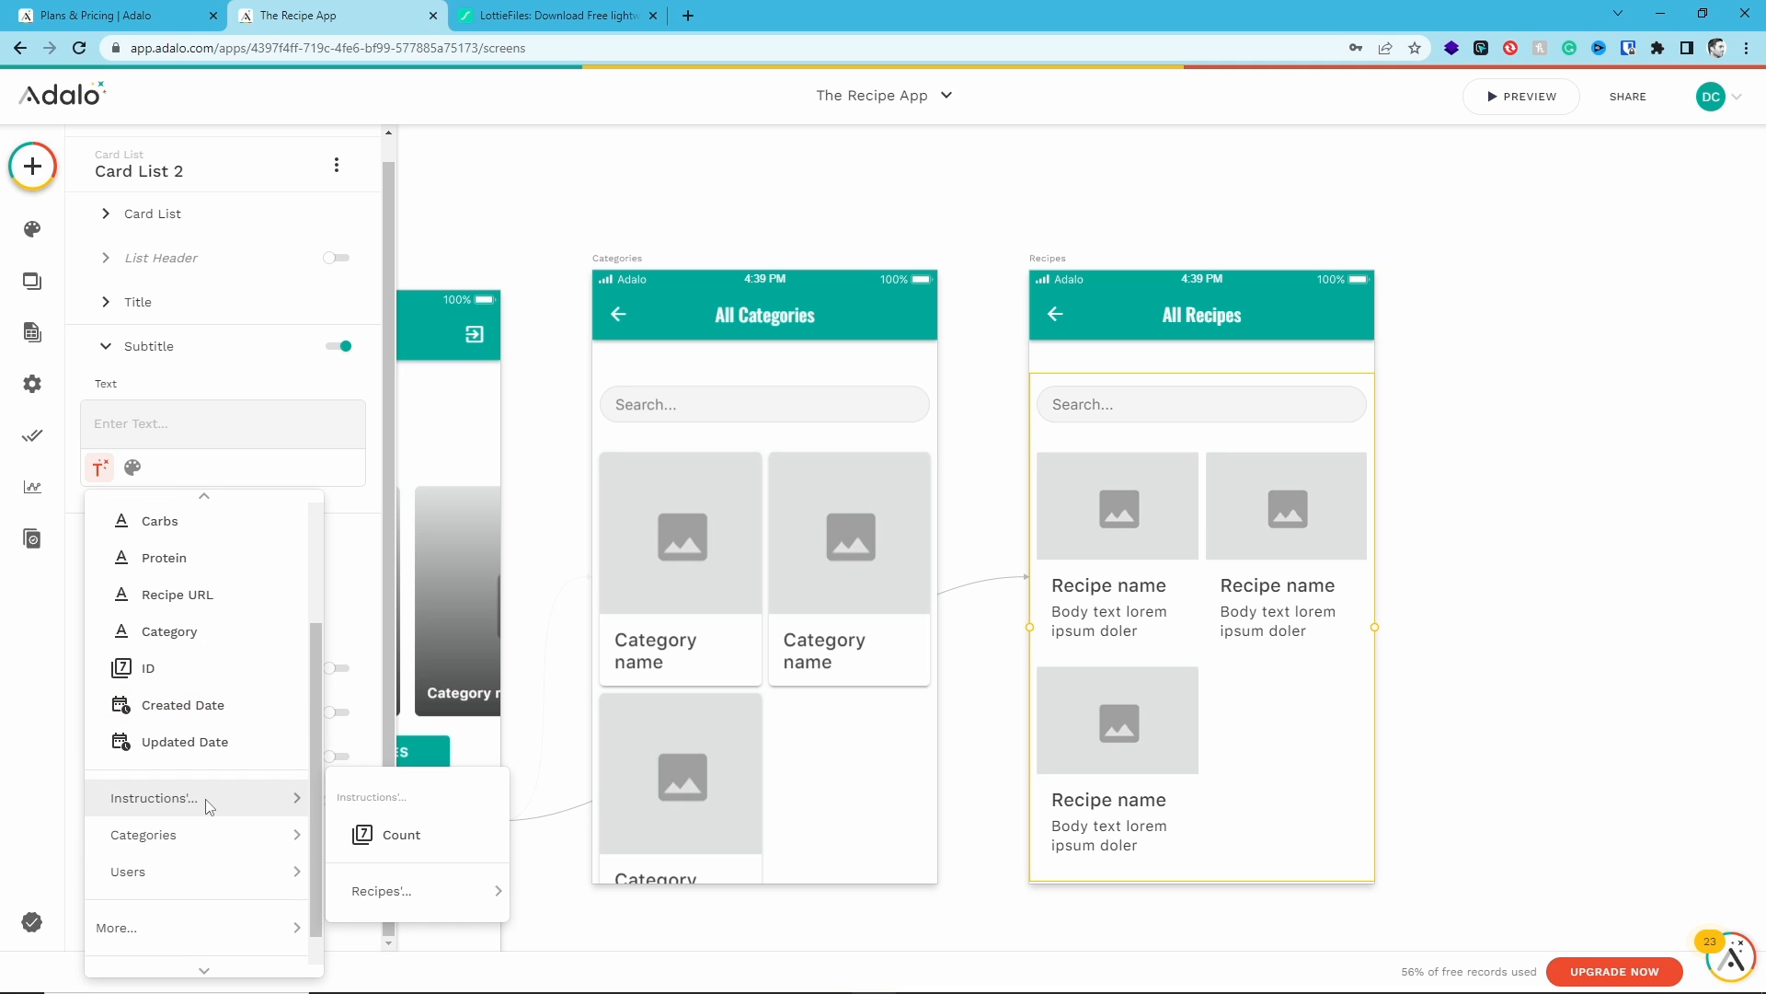
{"action": "mouse_move", "coordinate": [221, 835]}
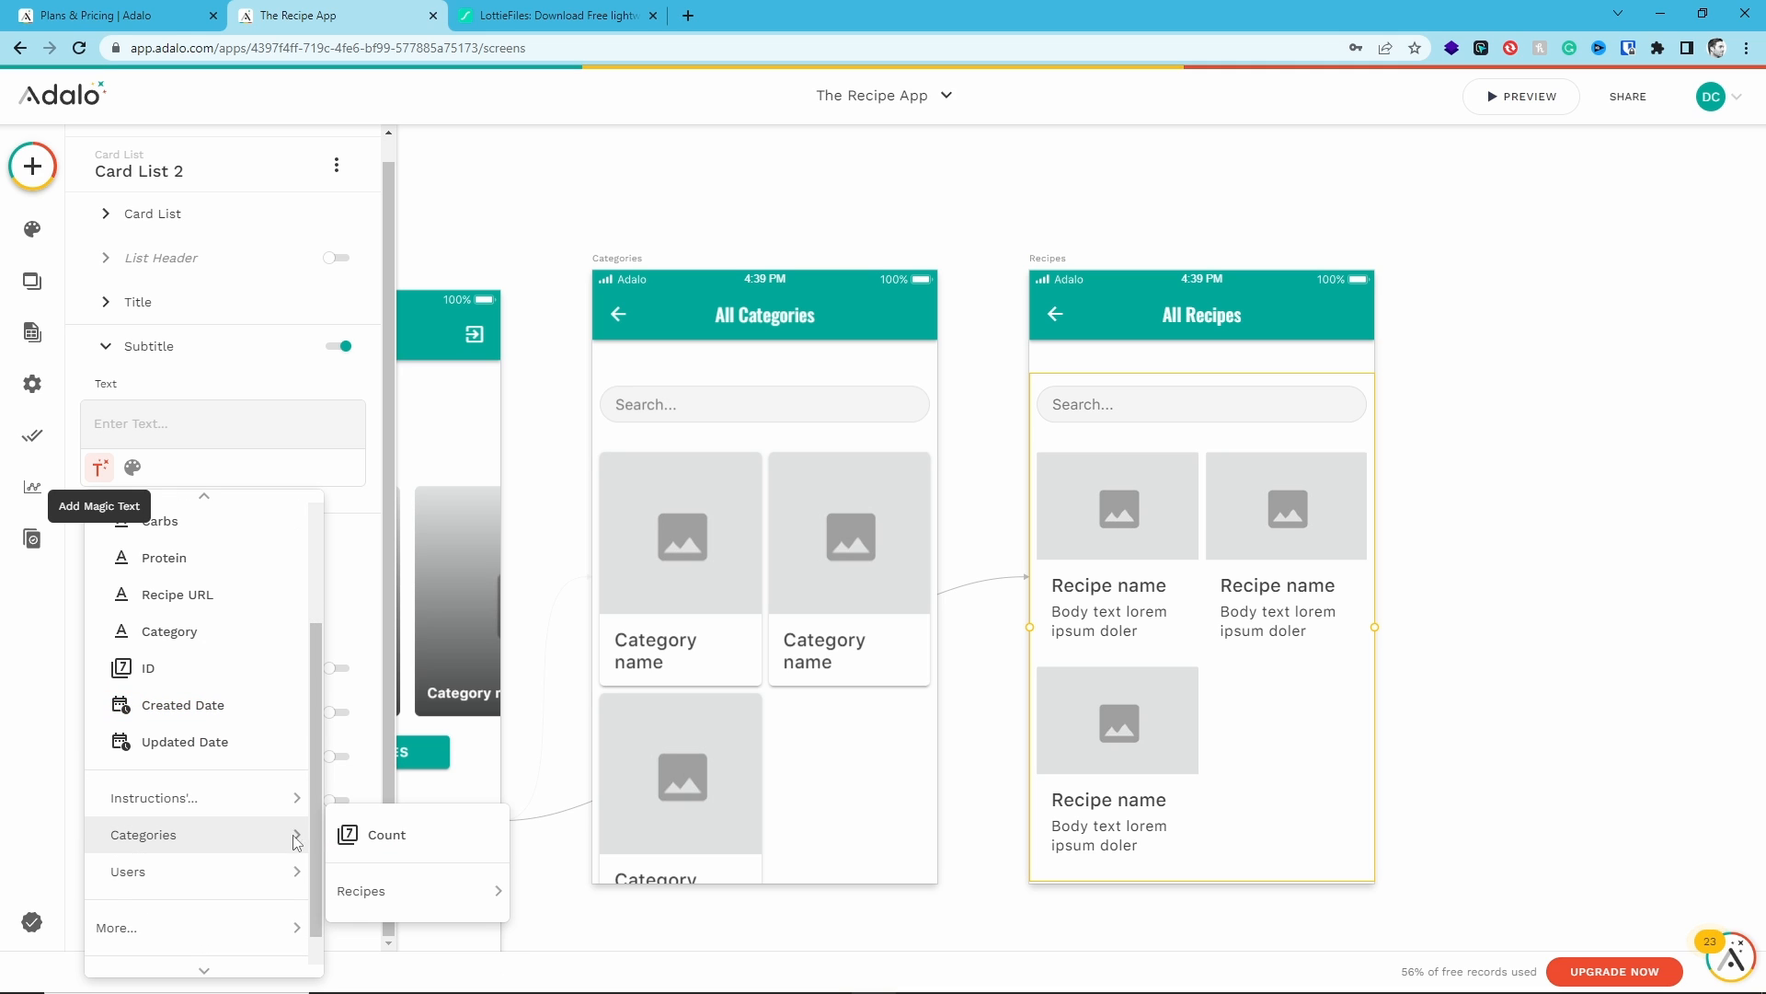
{"action": "mouse_move", "coordinate": [375, 883]}
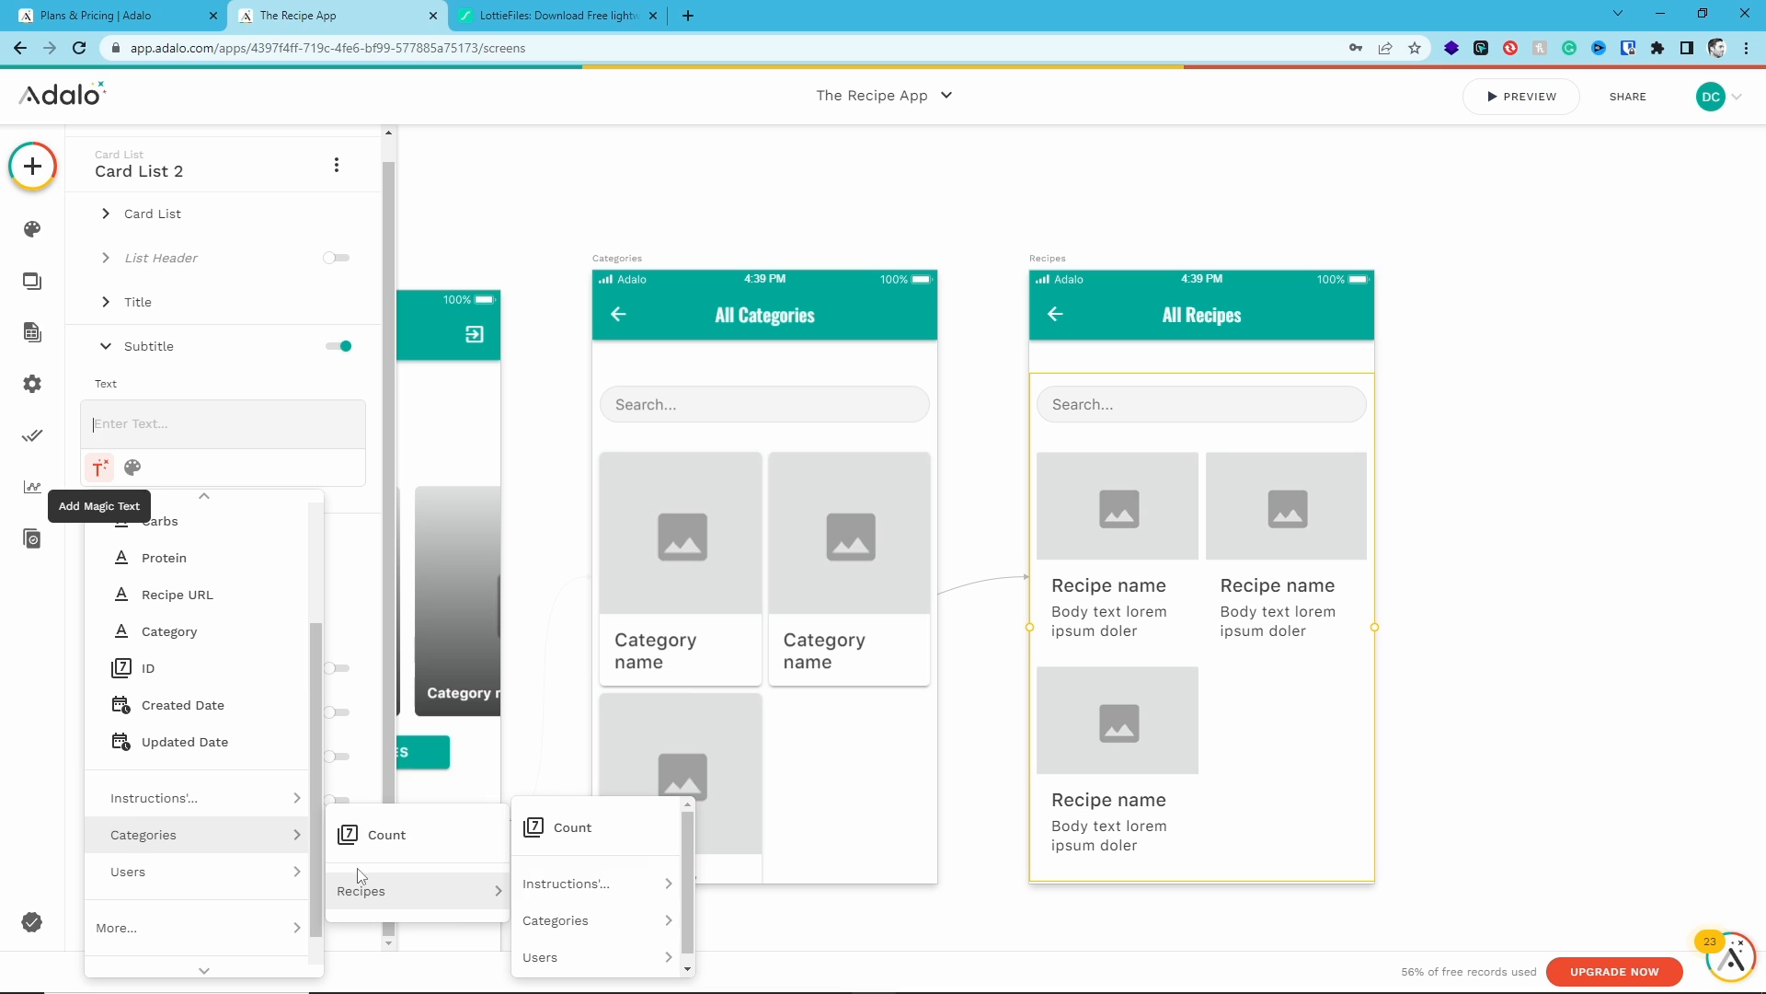
{"action": "scroll", "coordinate": [206, 732], "scroll_direction": "up", "scroll_amount": 1}
{"action": "left_click", "coordinate": [210, 729]}
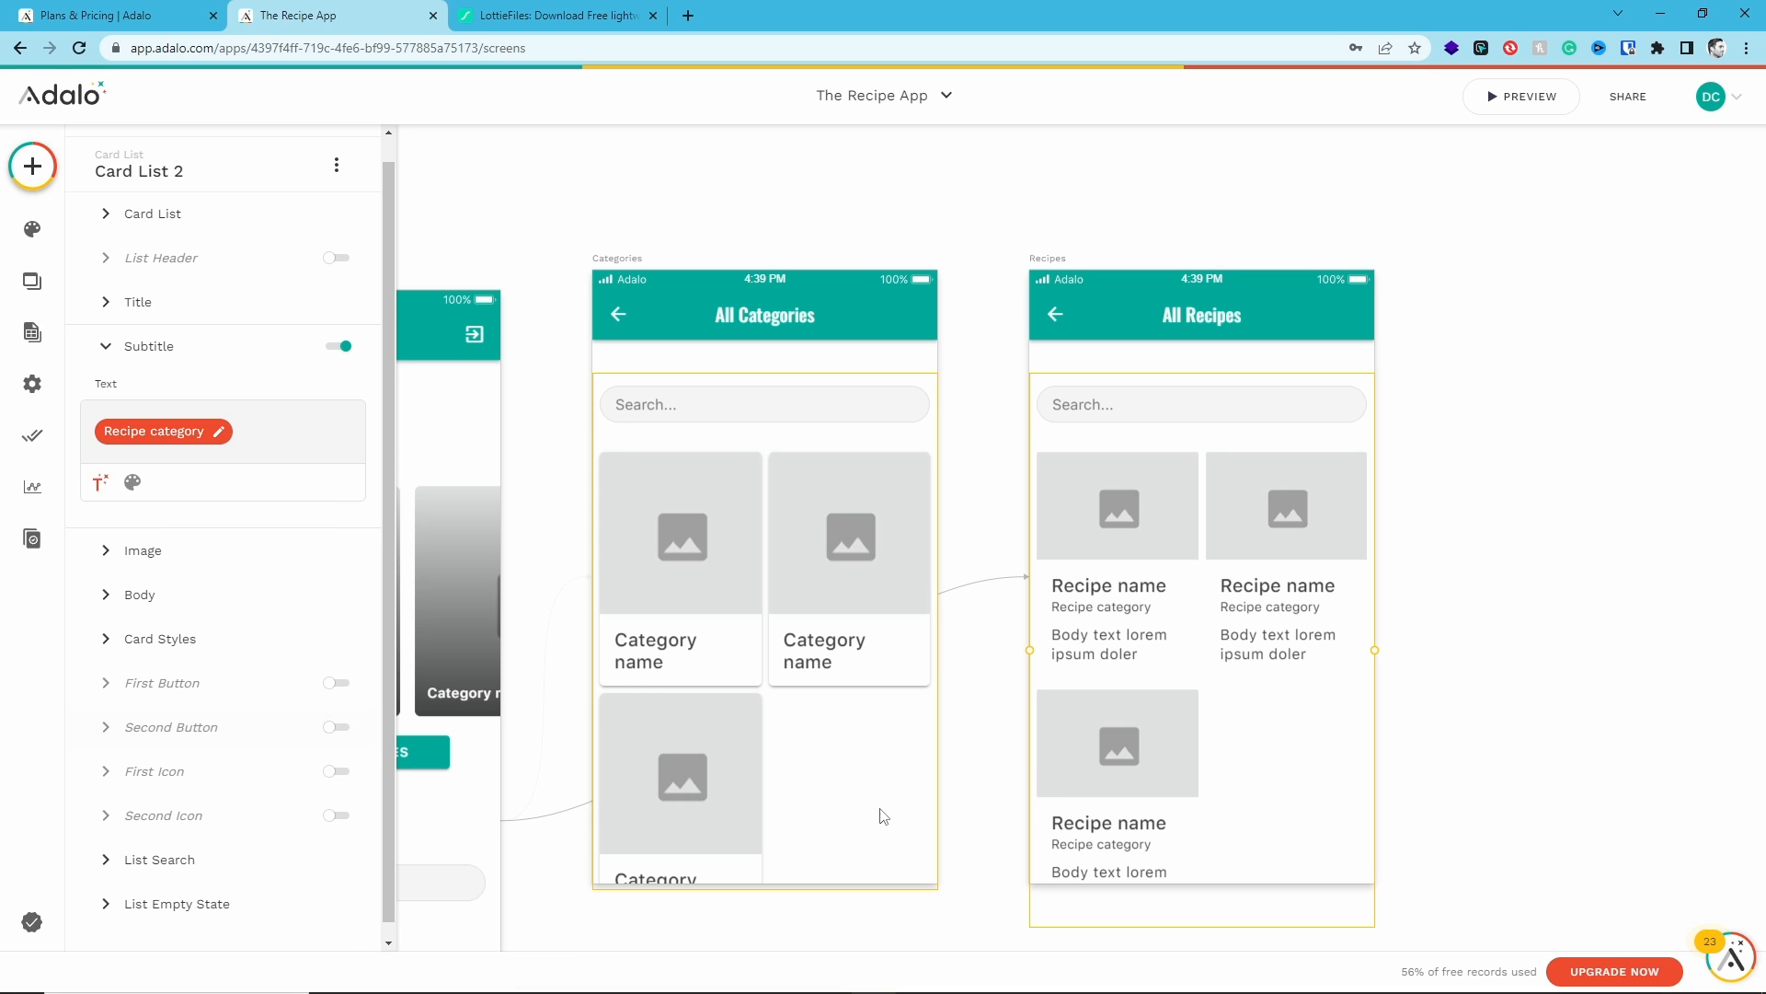
- Set the card body text to "Cals:" followed by the recipe's Calories magic text
{"action": "left_click", "coordinate": [534, 847]}
{"action": "left_click_drag", "start_coordinate": [533, 847], "coordinate": [982, 521]}
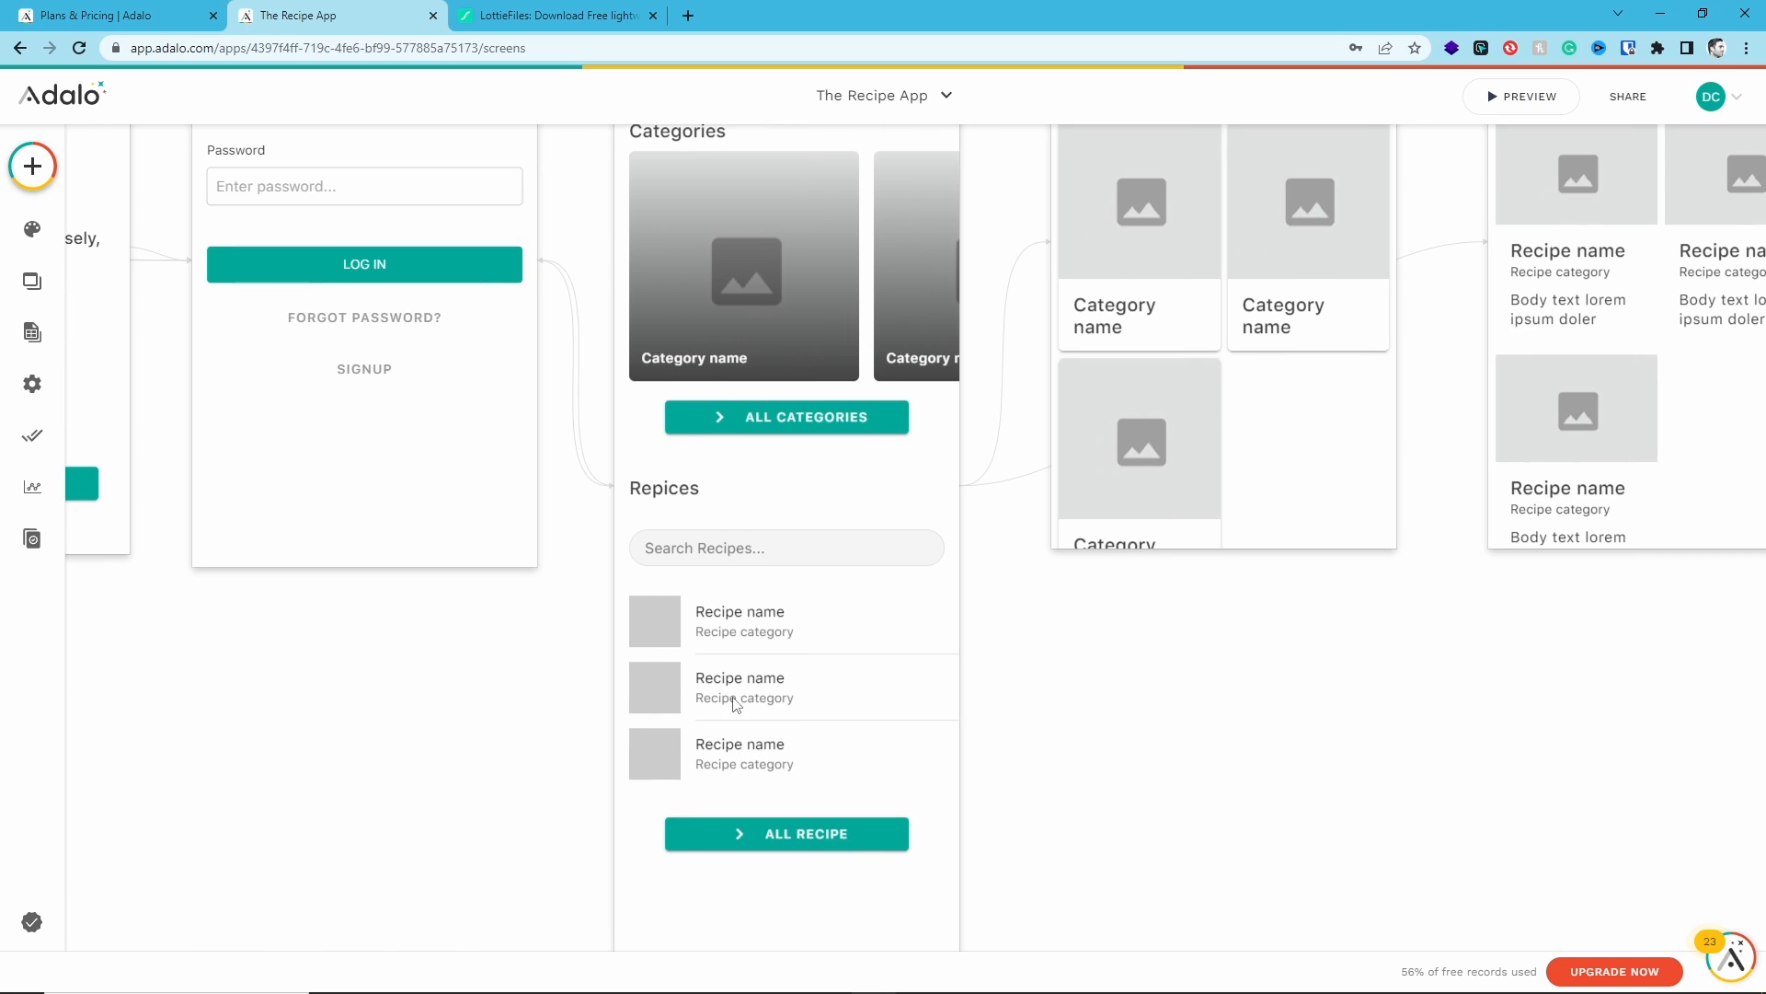
{"action": "left_click_drag", "start_coordinate": [1336, 711], "coordinate": [843, 985]}
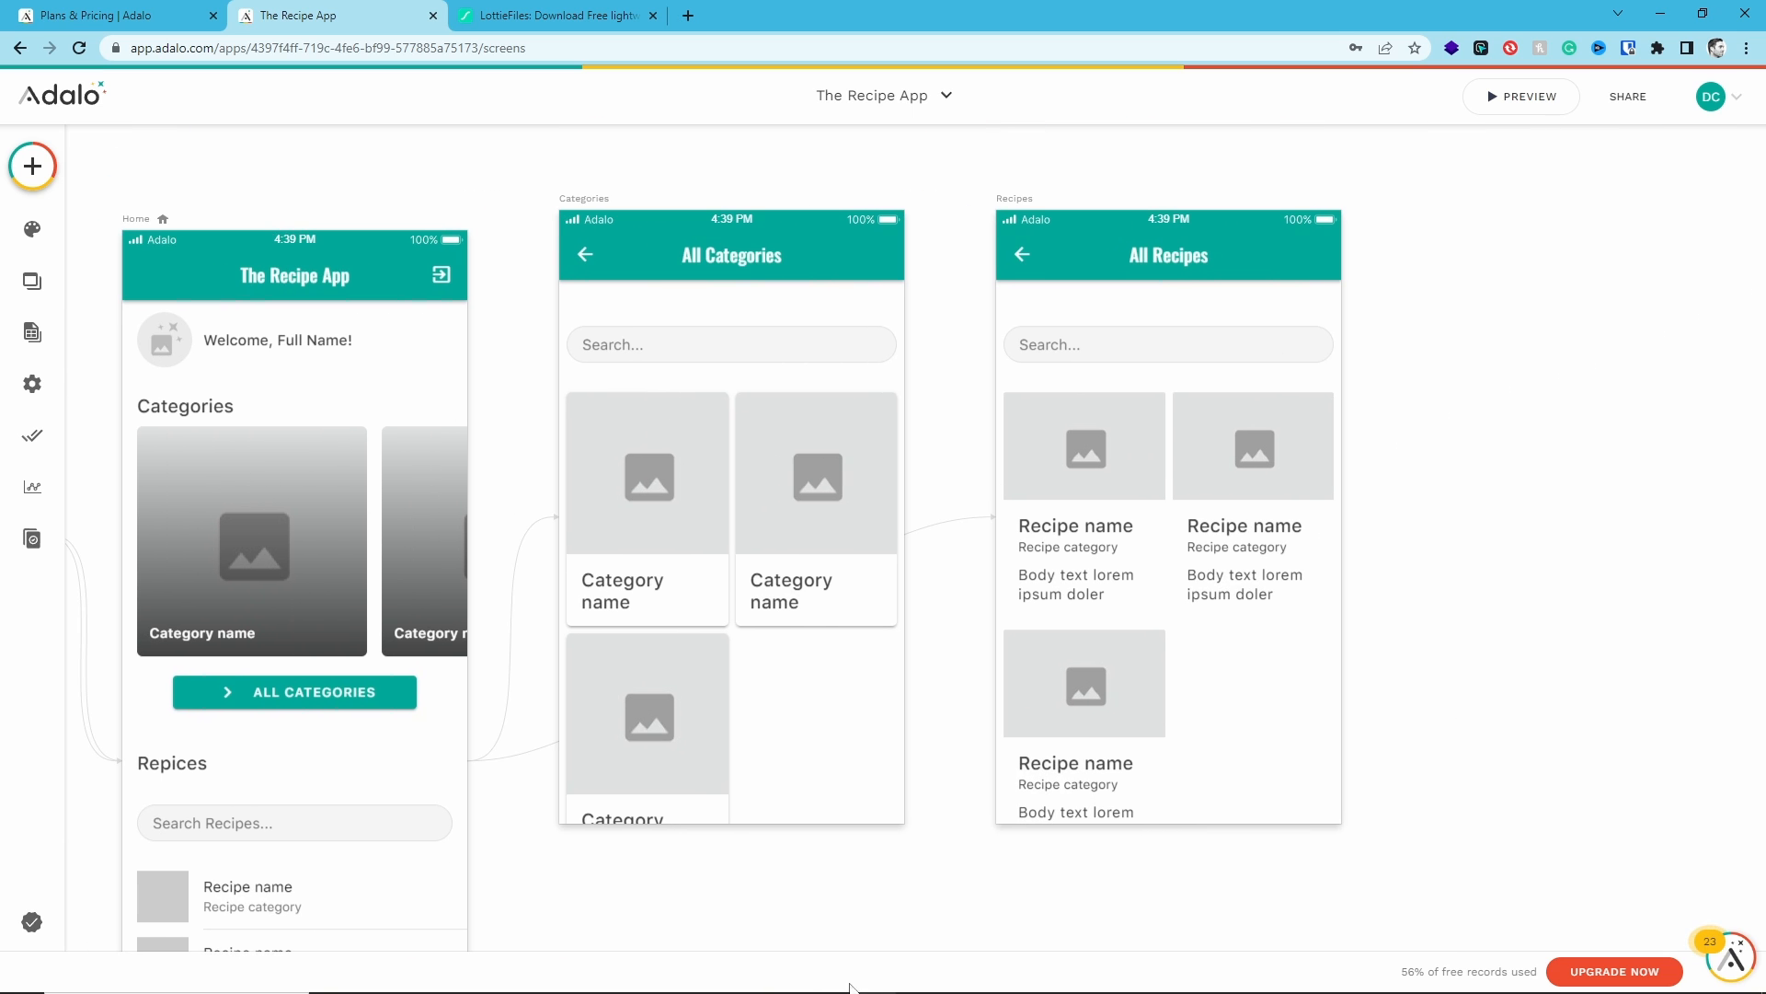
{"action": "left_click", "coordinate": [1113, 552]}
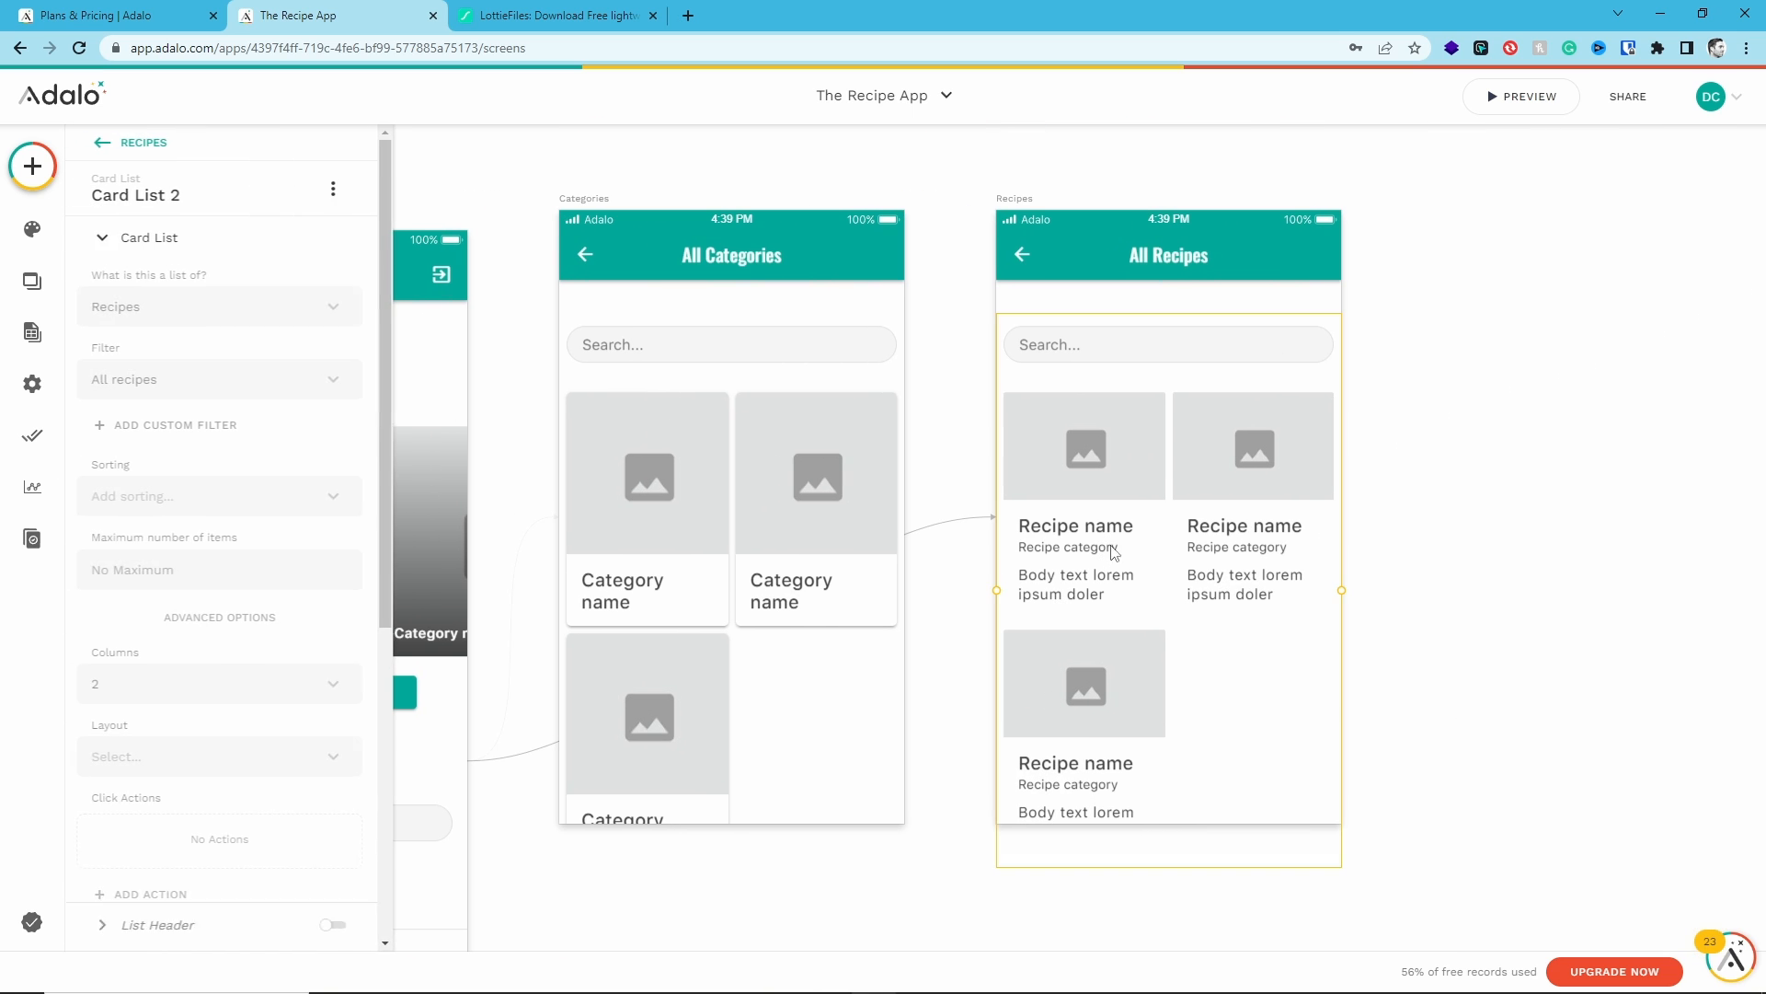
{"action": "left_click", "coordinate": [106, 240]}
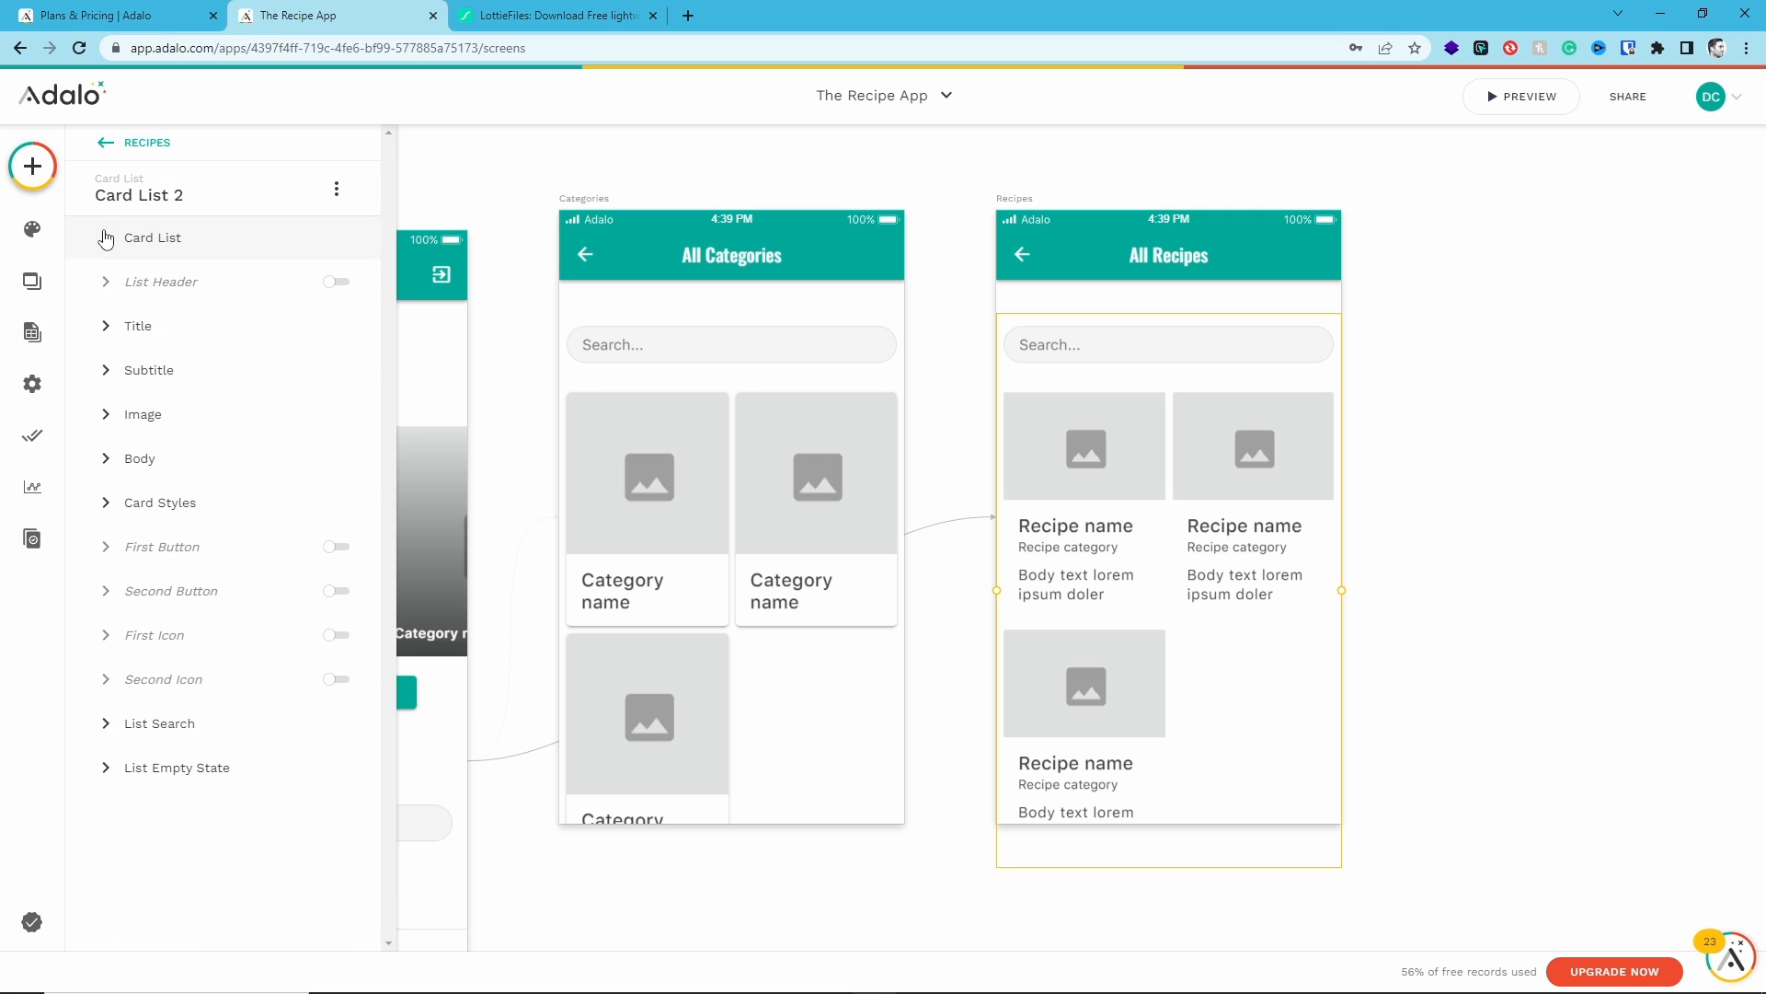
{"action": "left_click", "coordinate": [110, 463]}
{"action": "triple_click", "coordinate": [187, 532]}
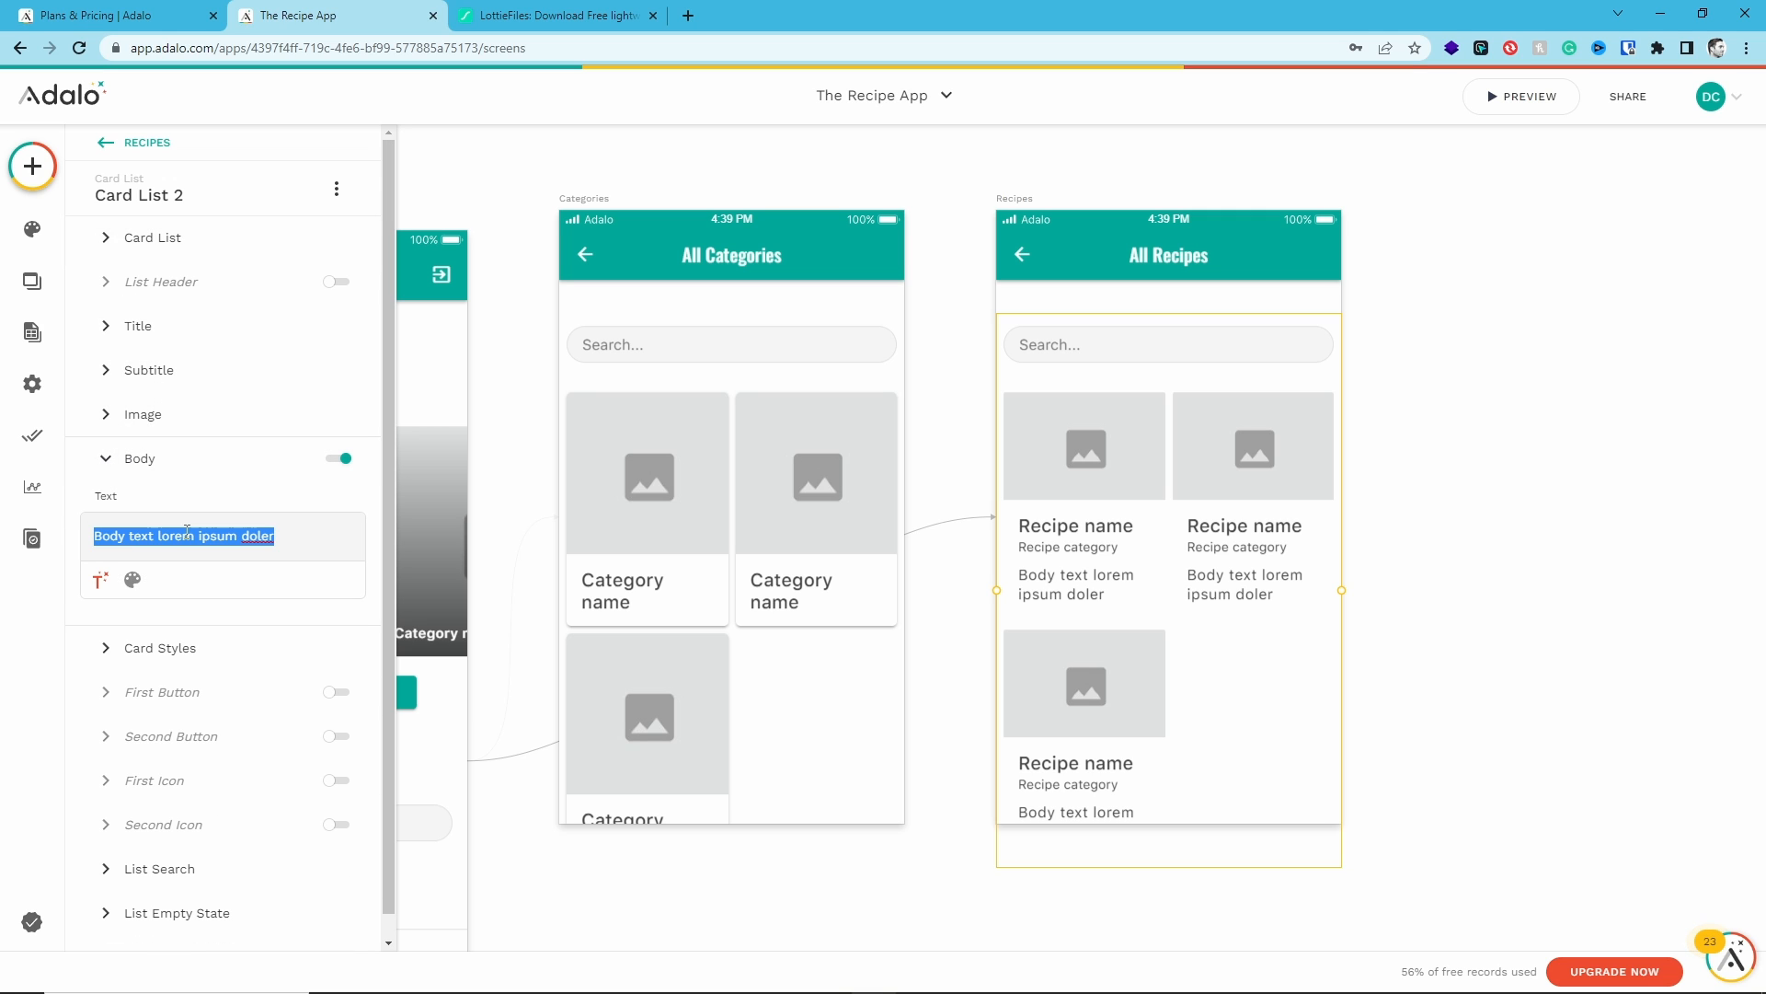
{"action": "key", "text": "BackSpace"}
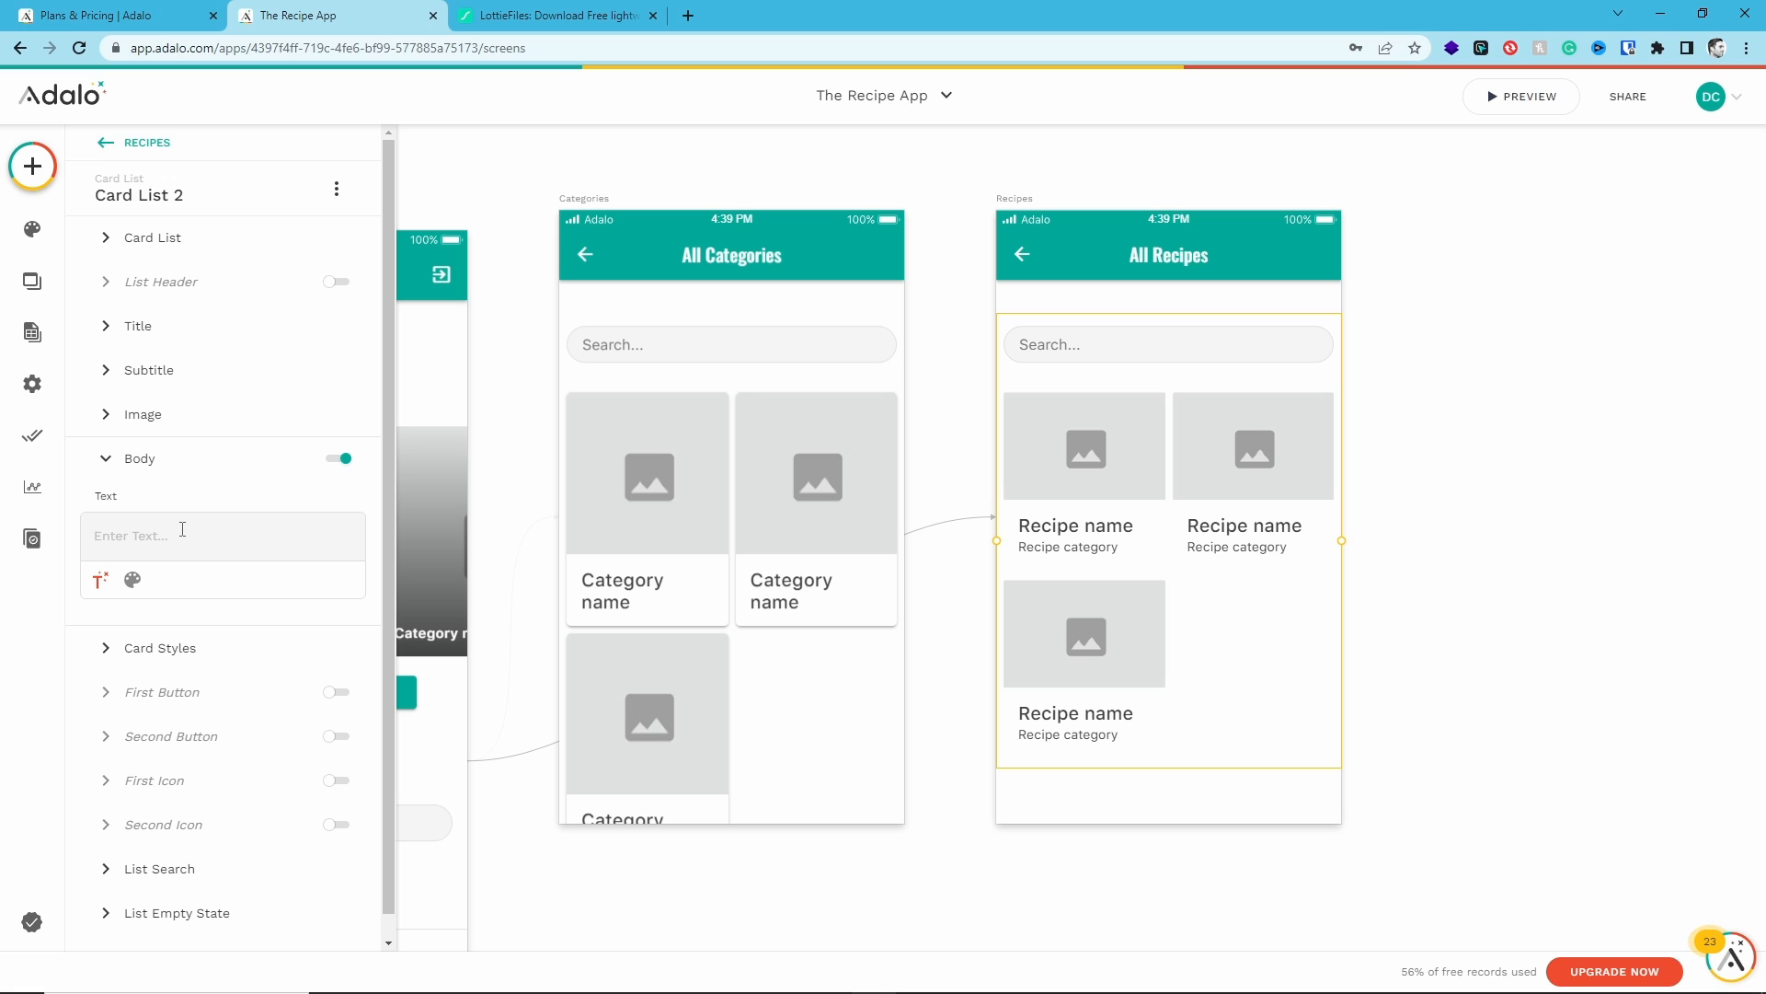
{"action": "type", "text": "Cal"}
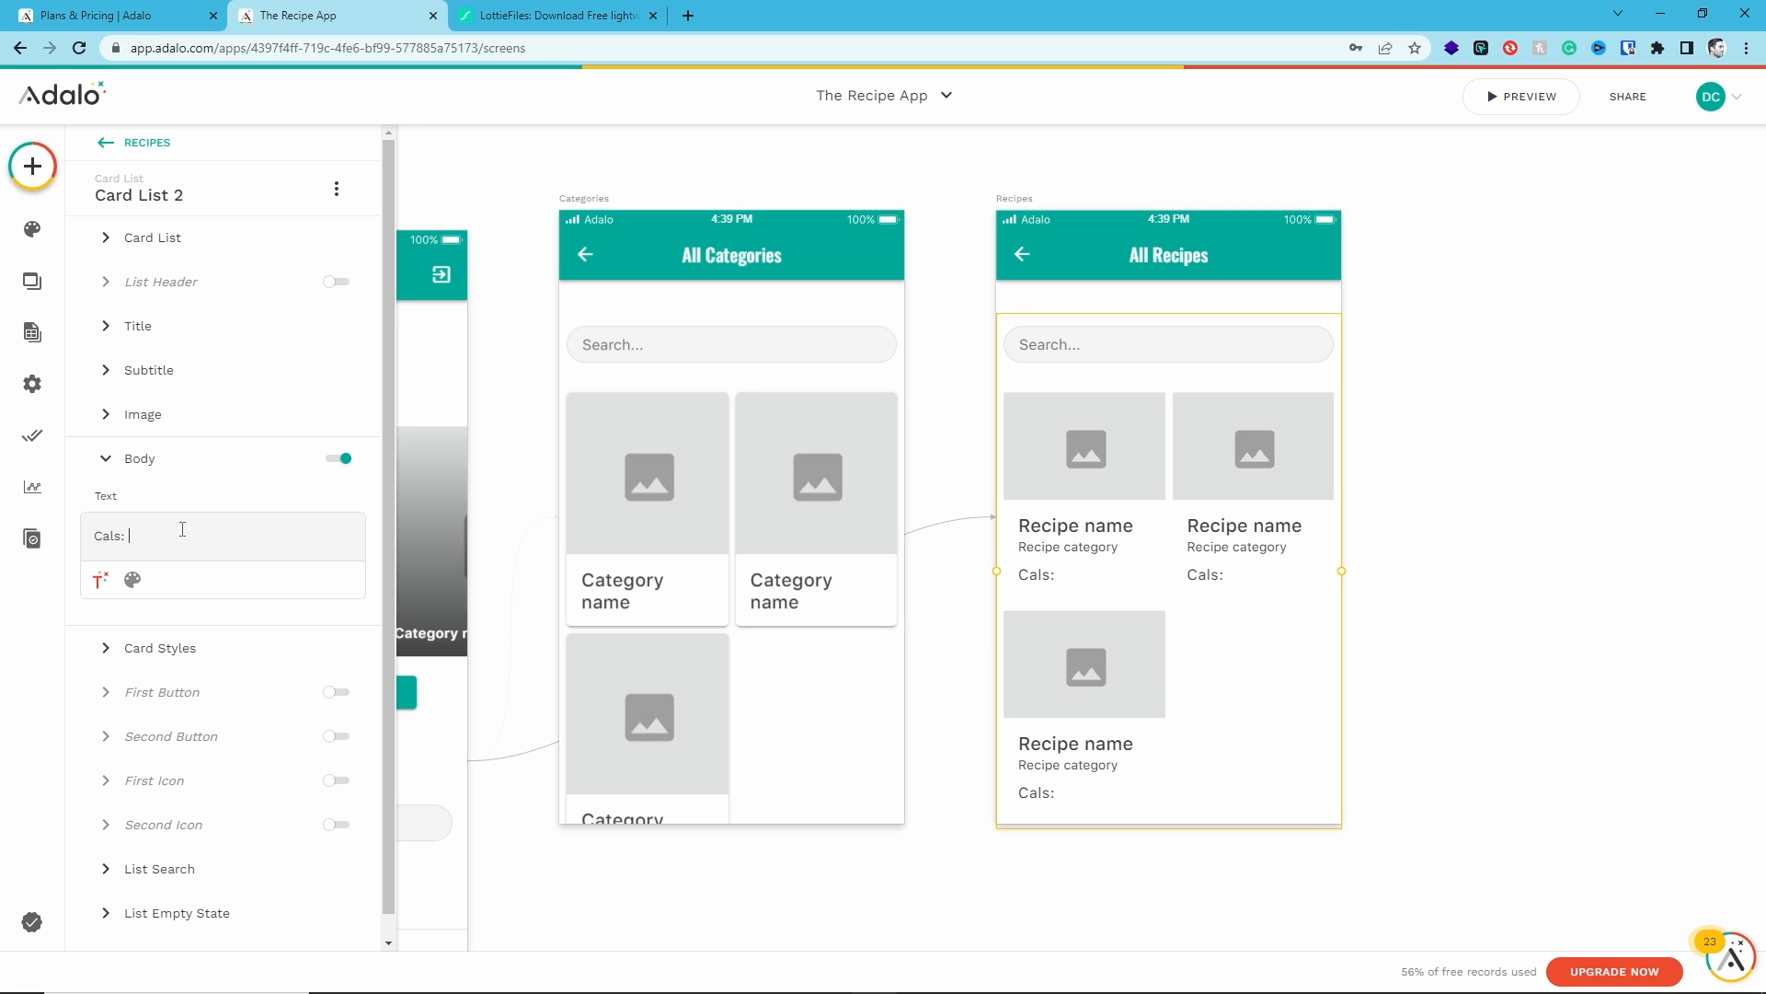
{"action": "type", "text": "s:"}
{"action": "left_click", "coordinate": [99, 579]}
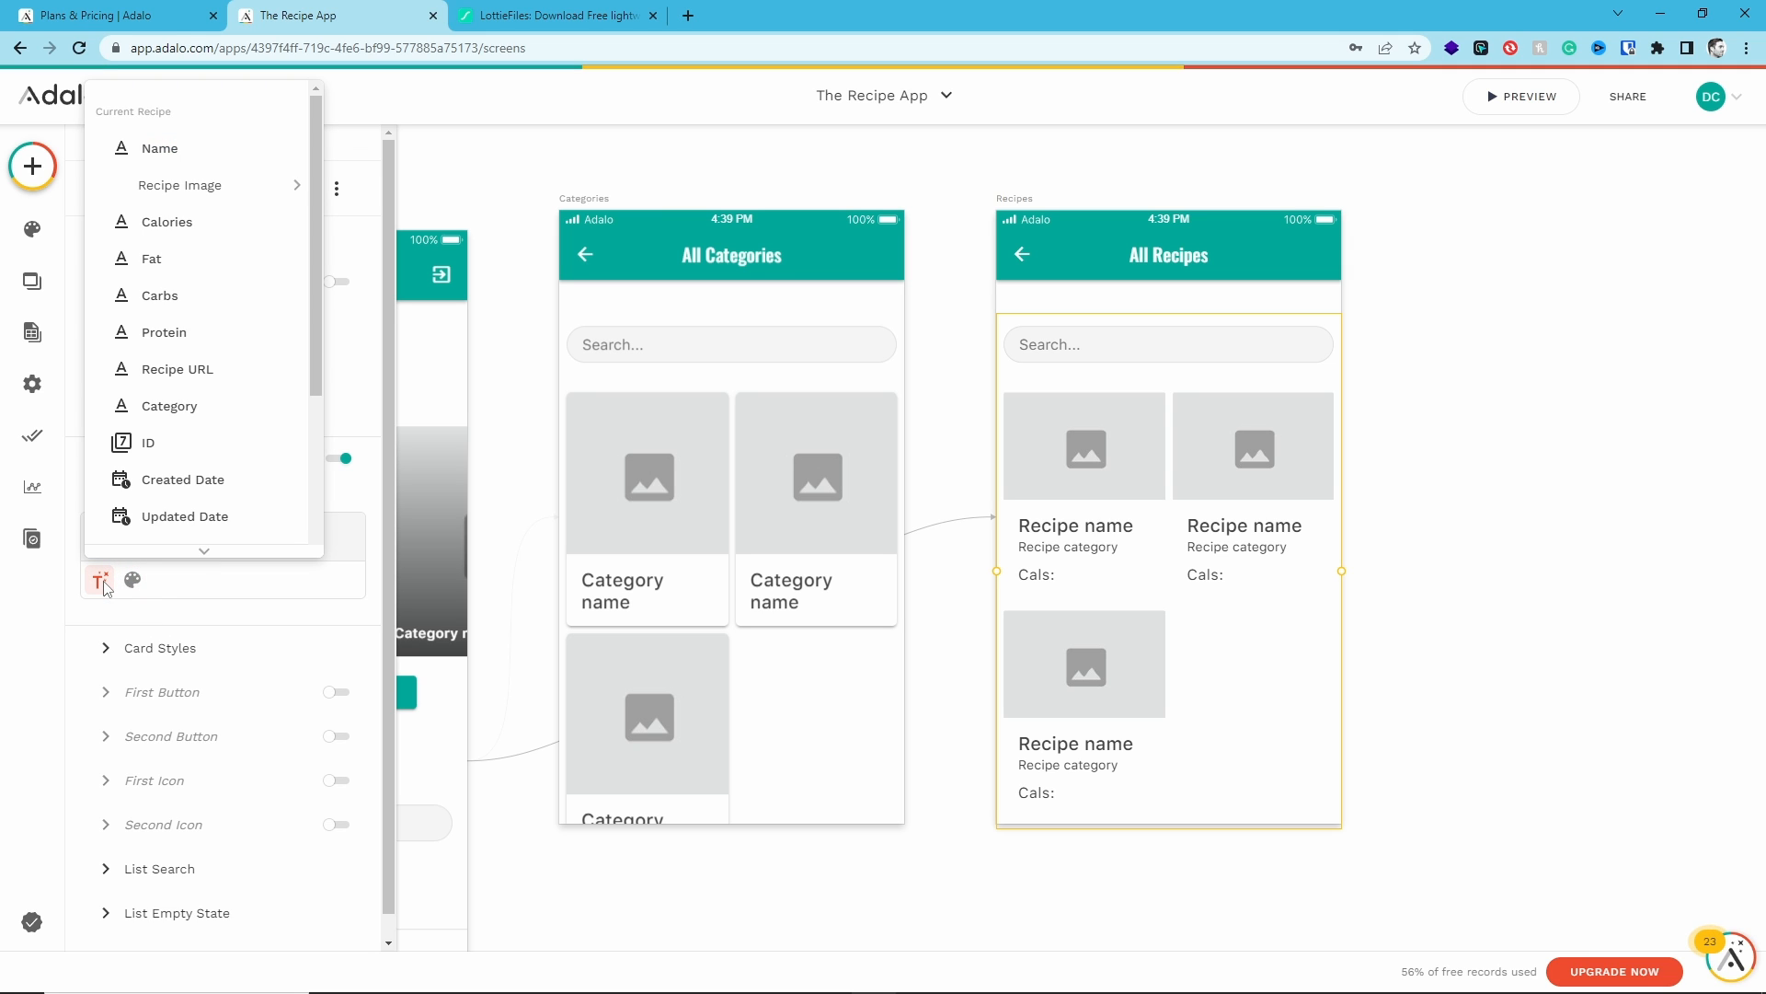
{"action": "left_click", "coordinate": [175, 216]}
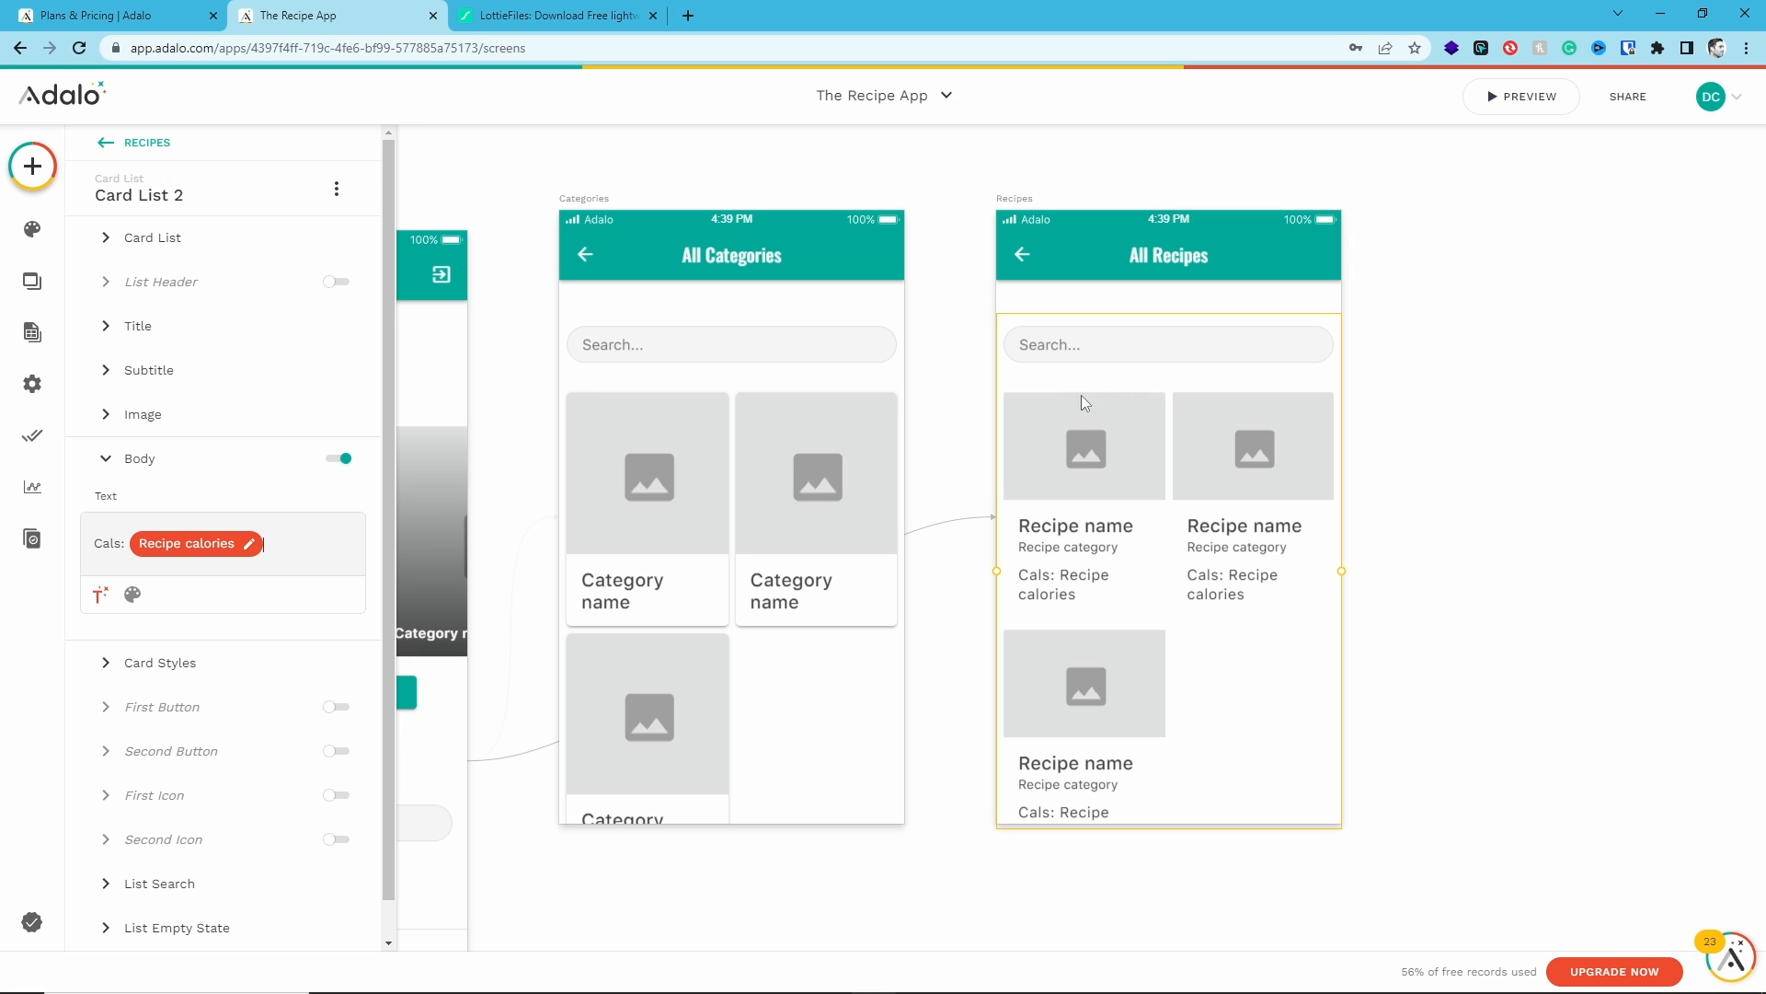
- Turn on the shadow in the recipe cards' styles
{"action": "left_click", "coordinate": [115, 459]}
{"action": "left_click", "coordinate": [207, 503]}
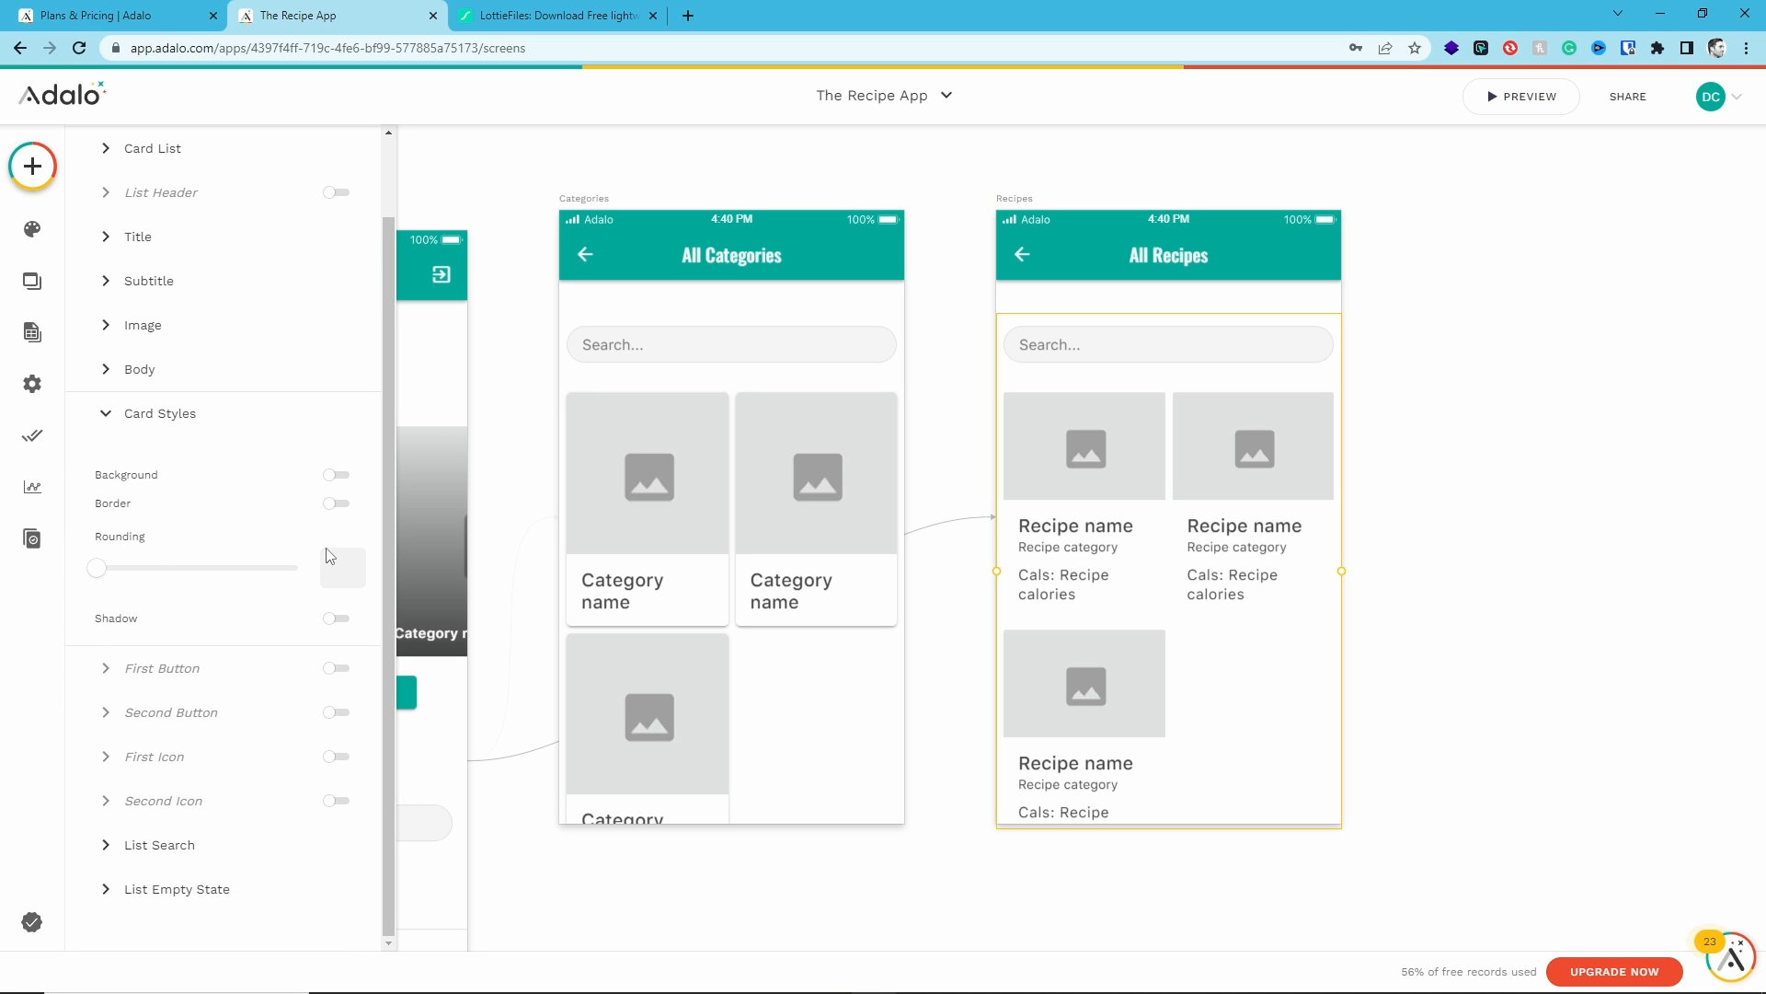
{"action": "left_click", "coordinate": [336, 620]}
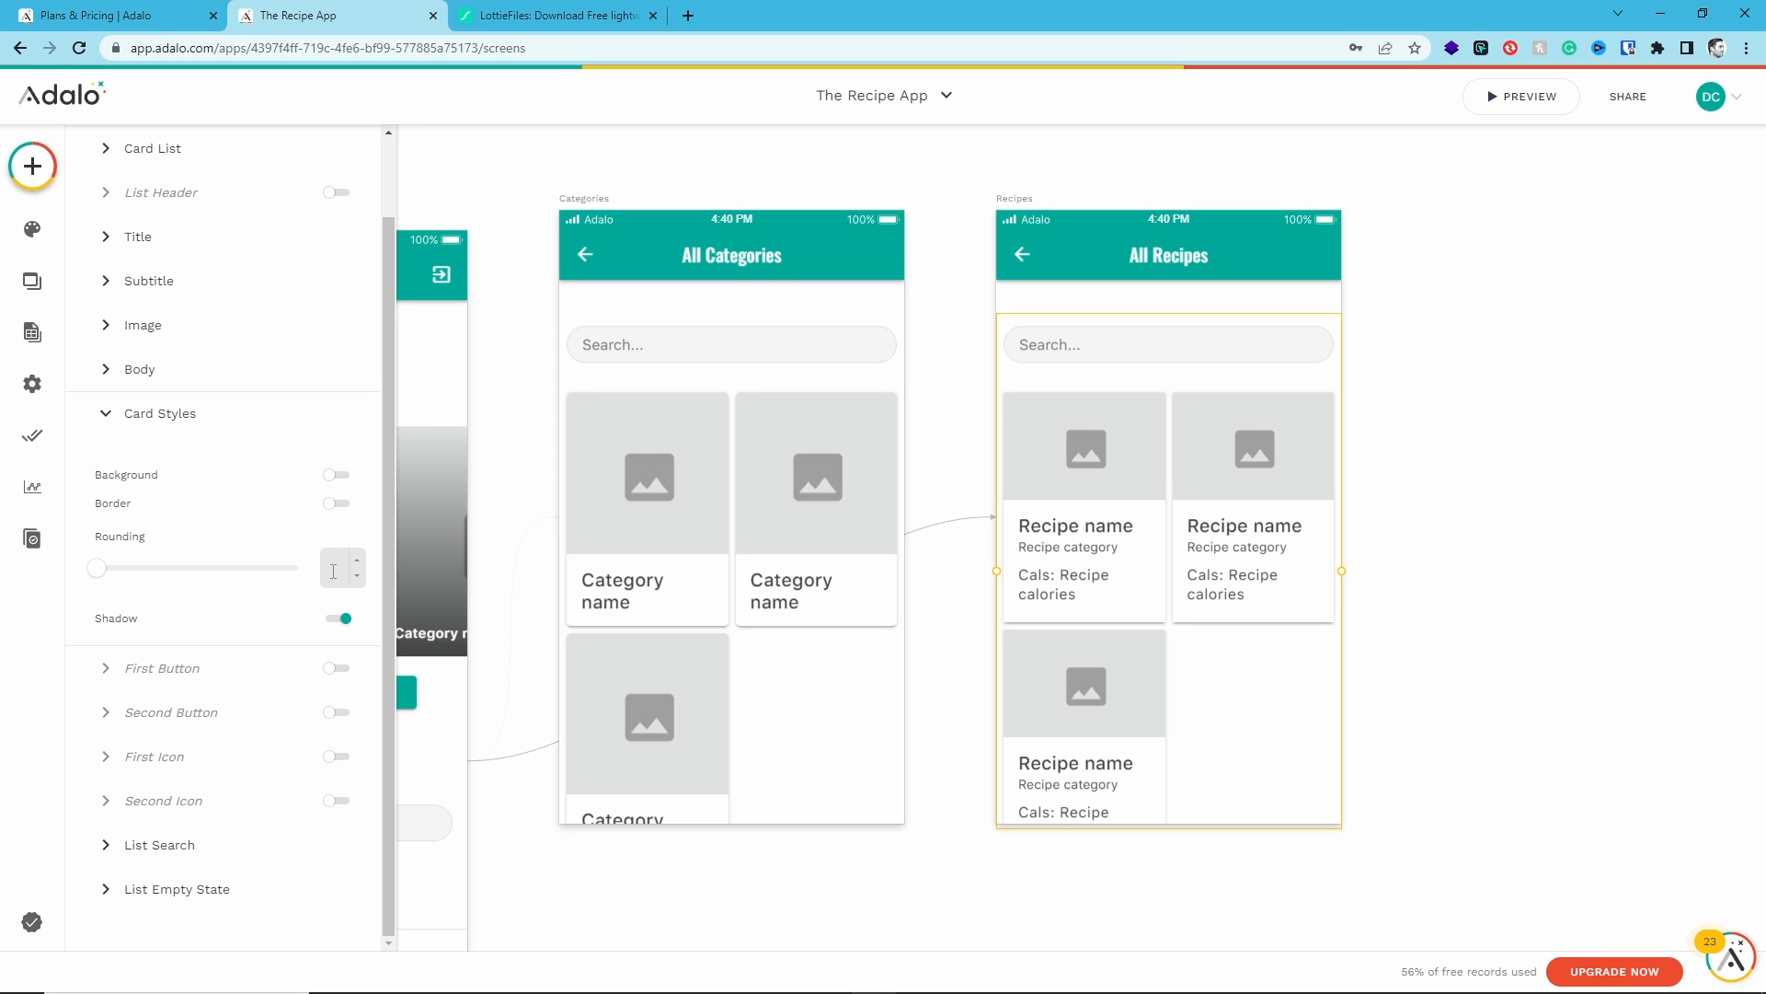
- Check the category cards' styles, then set the recipe cards' rounding to 5
{"action": "left_click", "coordinate": [679, 602]}
{"action": "scroll", "coordinate": [250, 593], "scroll_direction": "down", "scroll_amount": 5}
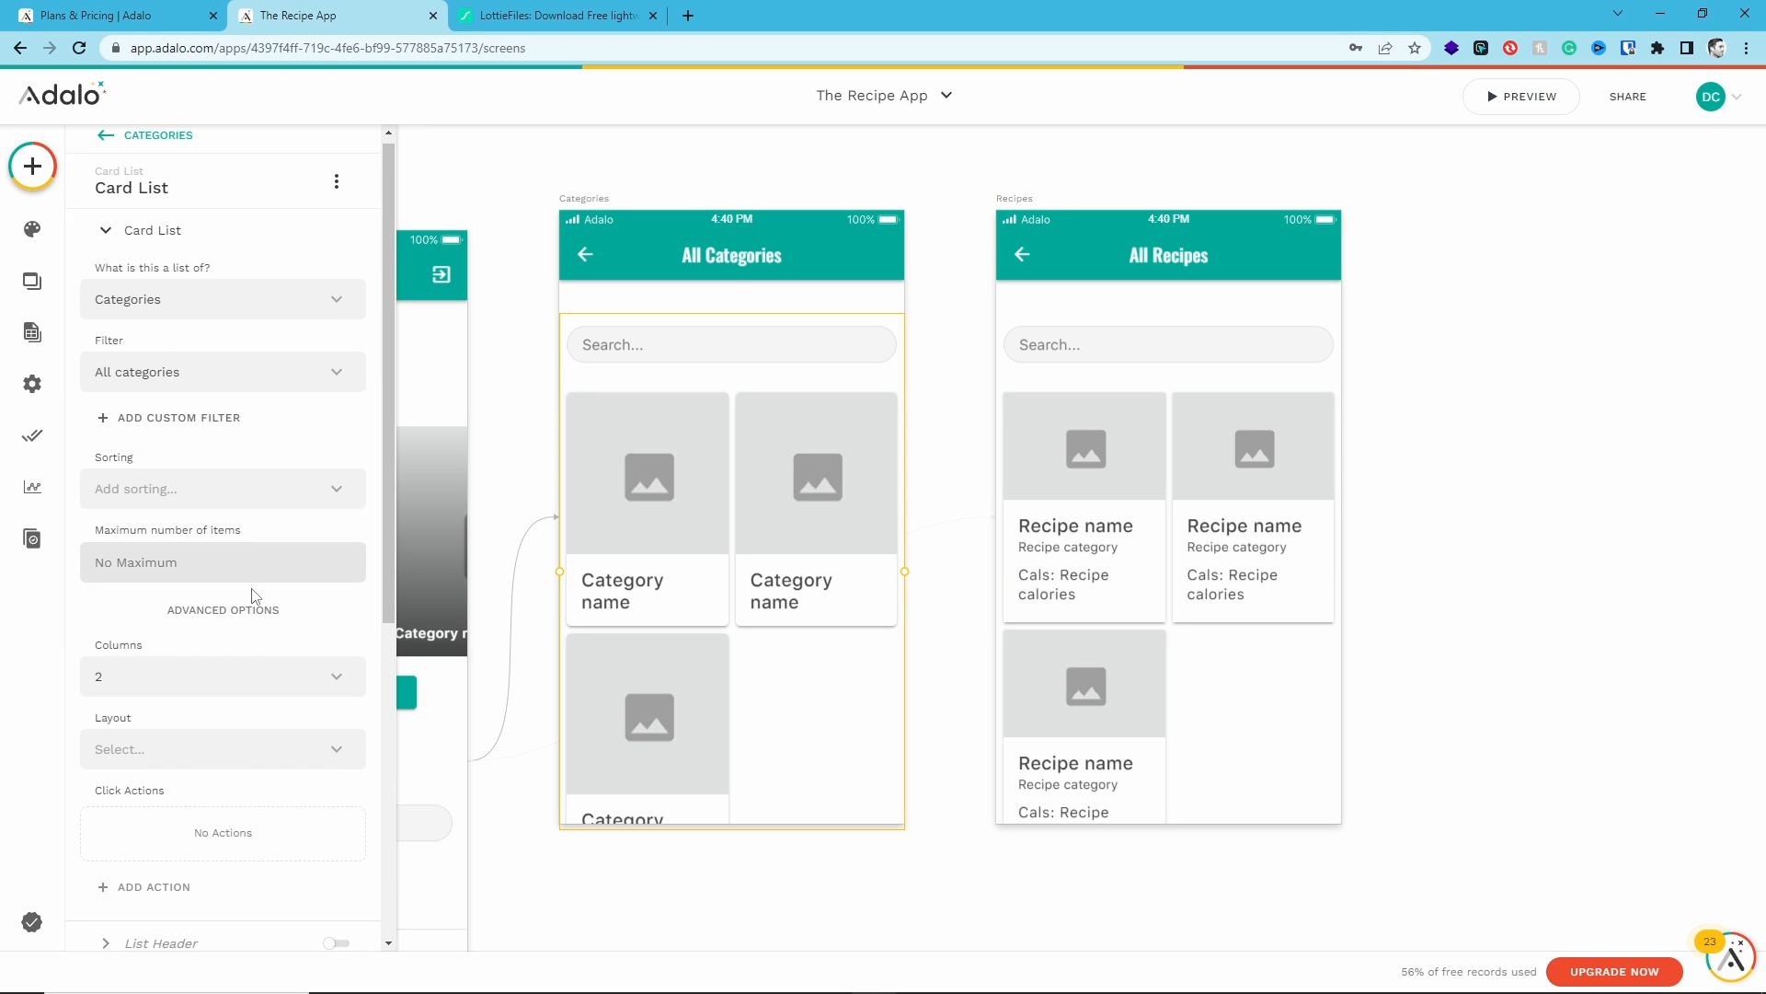
{"action": "scroll", "coordinate": [236, 643], "scroll_direction": "down", "scroll_amount": 3}
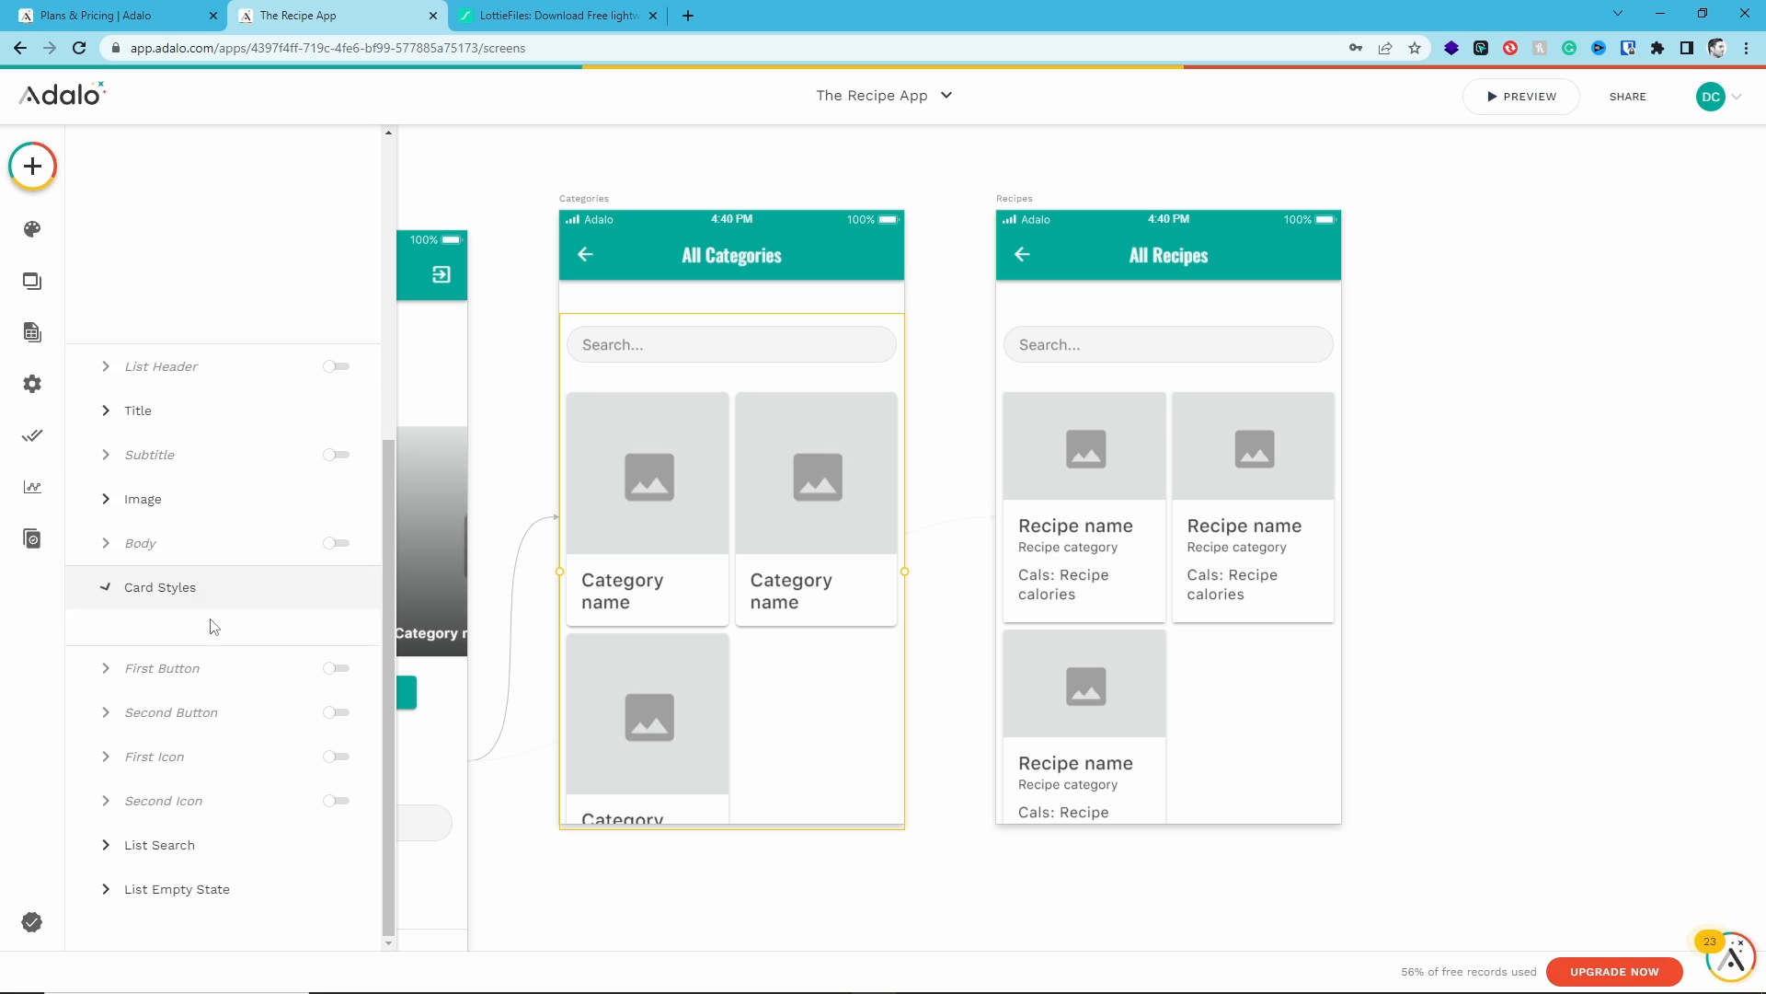
{"action": "left_click", "coordinate": [215, 594]}
{"action": "scroll", "coordinate": [218, 626], "scroll_direction": "down", "scroll_amount": 2}
{"action": "left_click", "coordinate": [1085, 579]}
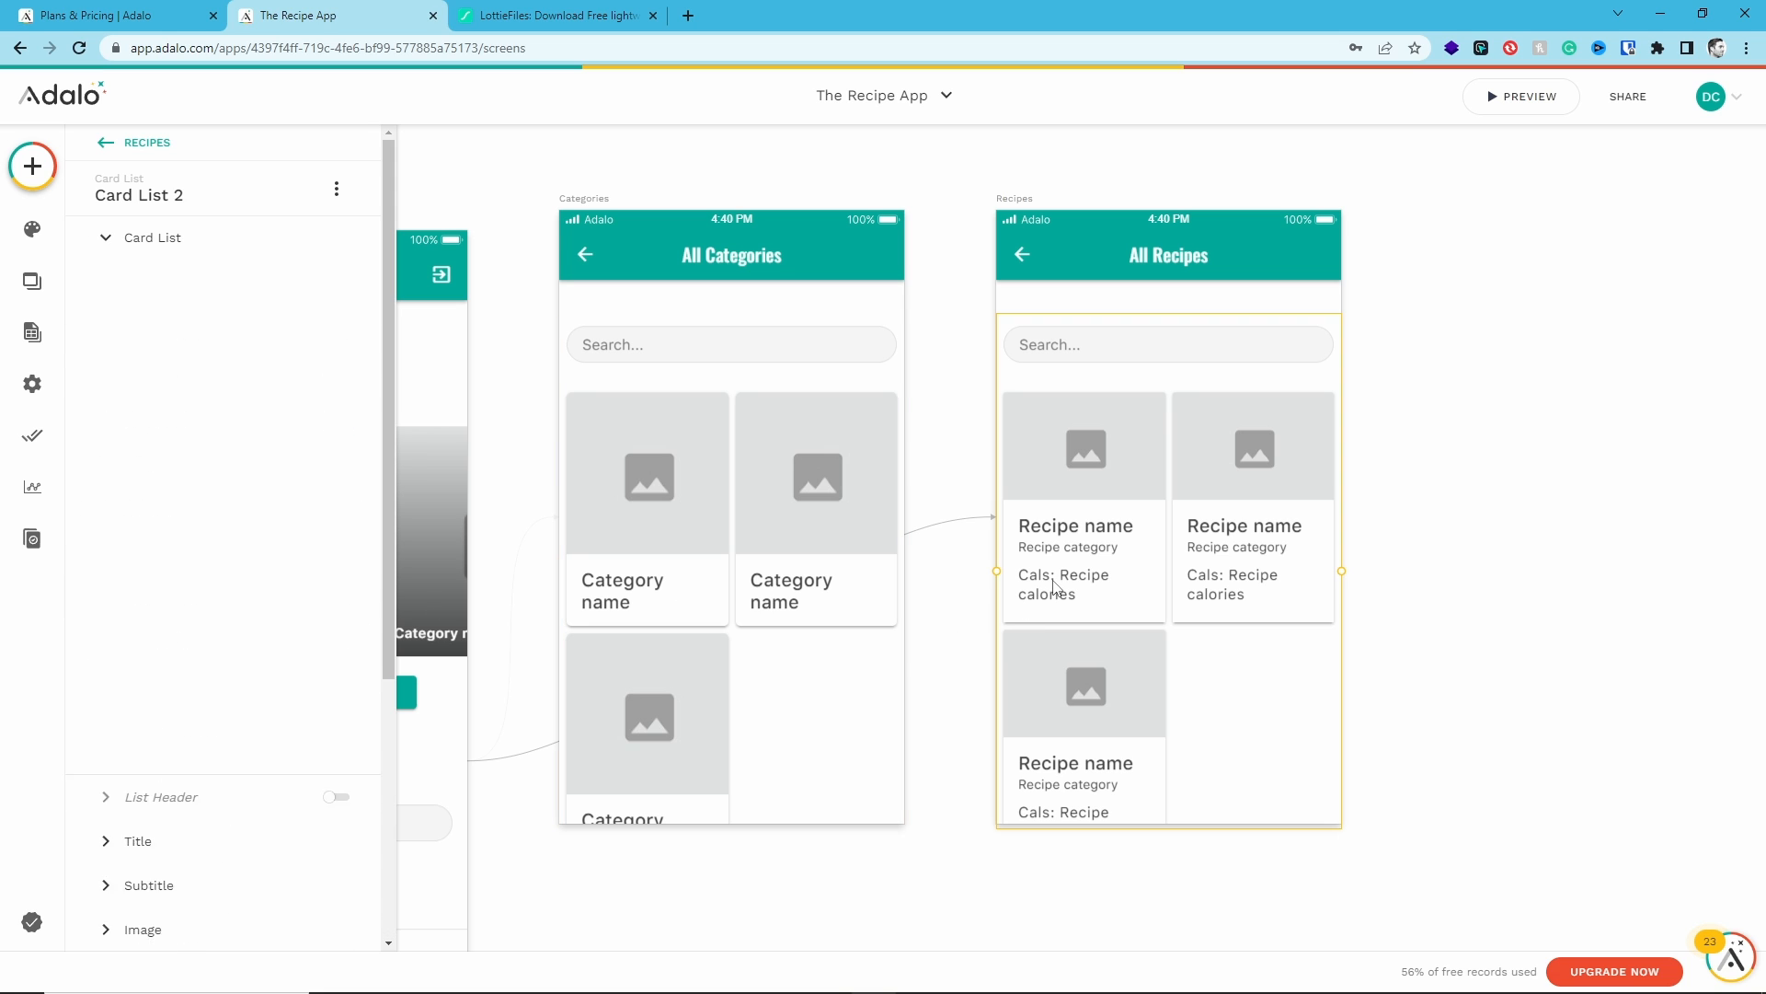
{"action": "scroll", "coordinate": [261, 563], "scroll_direction": "down", "scroll_amount": 6}
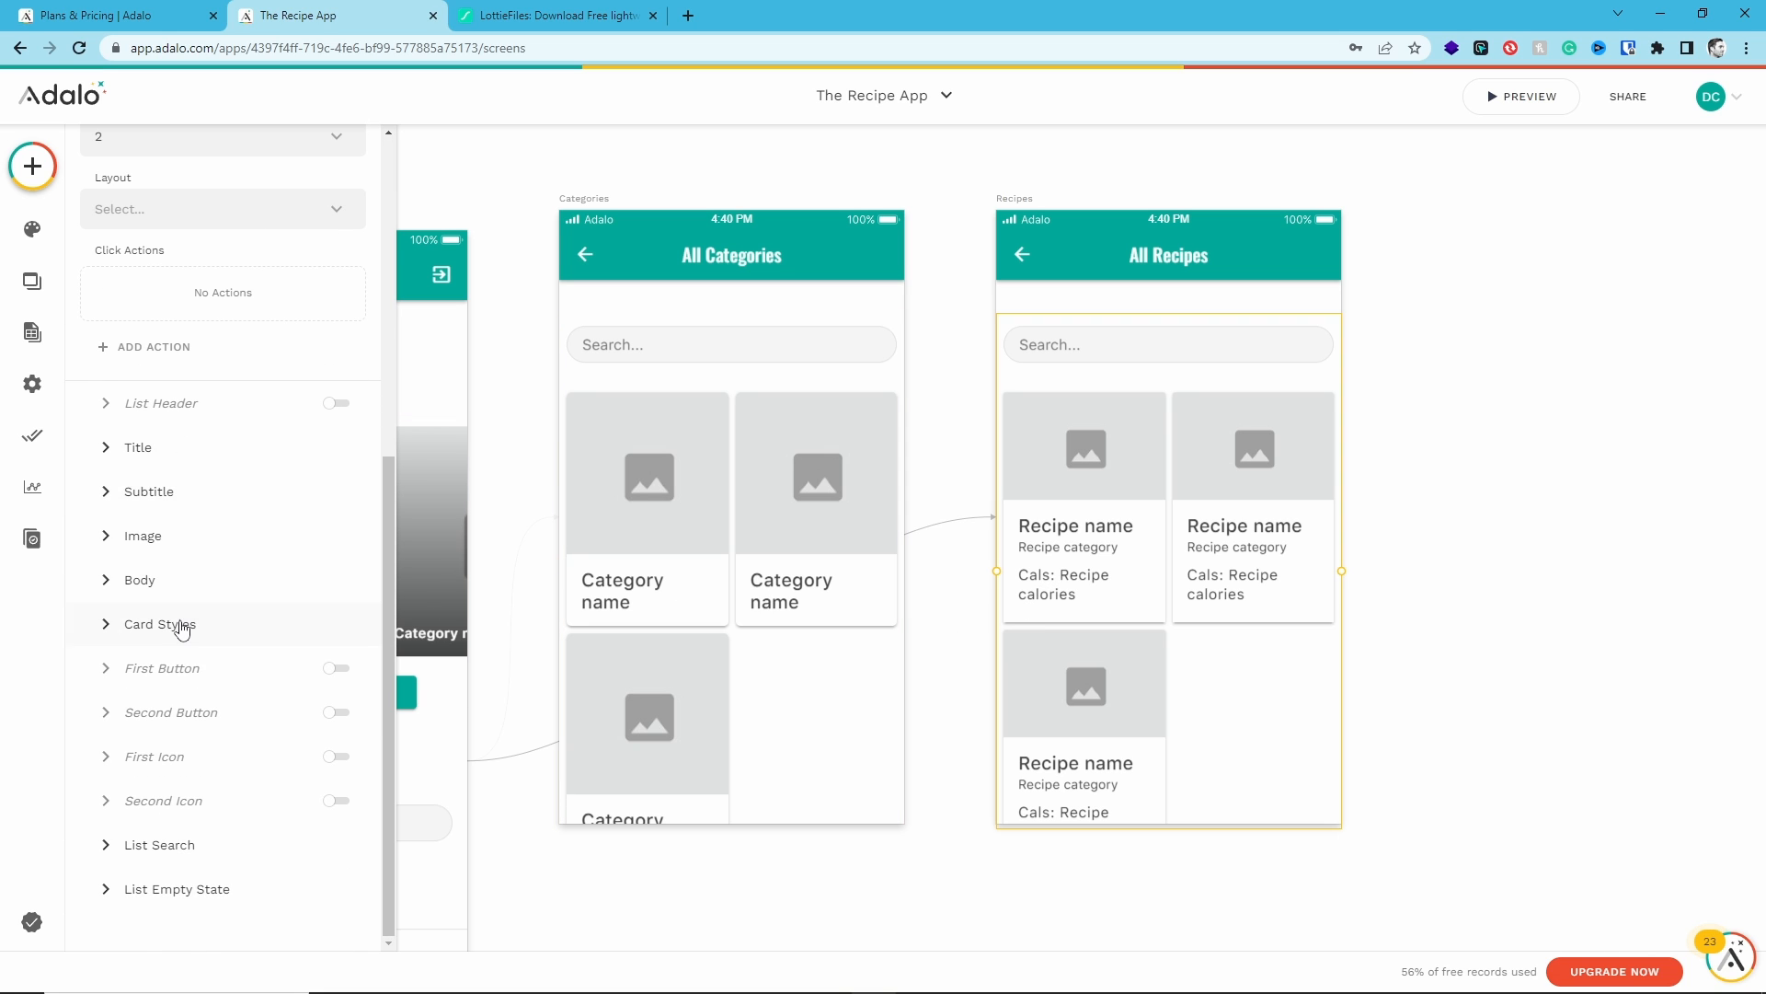
{"action": "left_click", "coordinate": [174, 621]}
{"action": "scroll", "coordinate": [191, 628], "scroll_direction": "down", "scroll_amount": 2}
{"action": "type", "text": "5"}
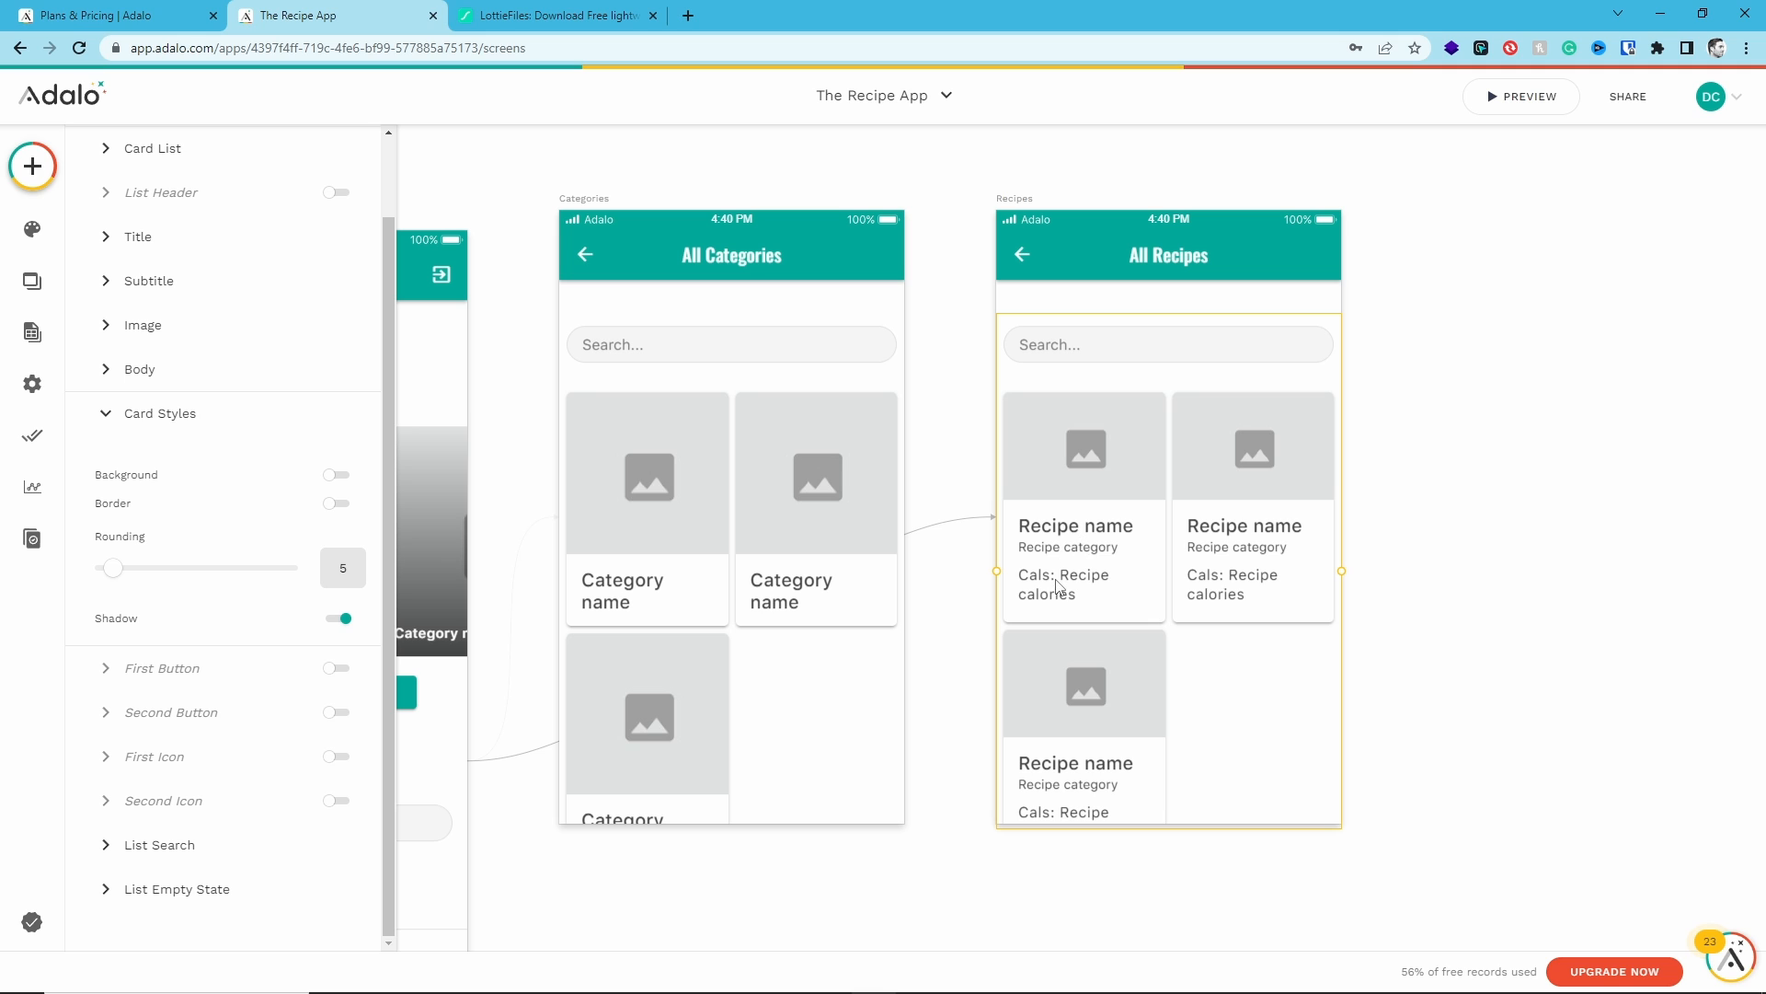
{"action": "left_click", "coordinate": [917, 426]}
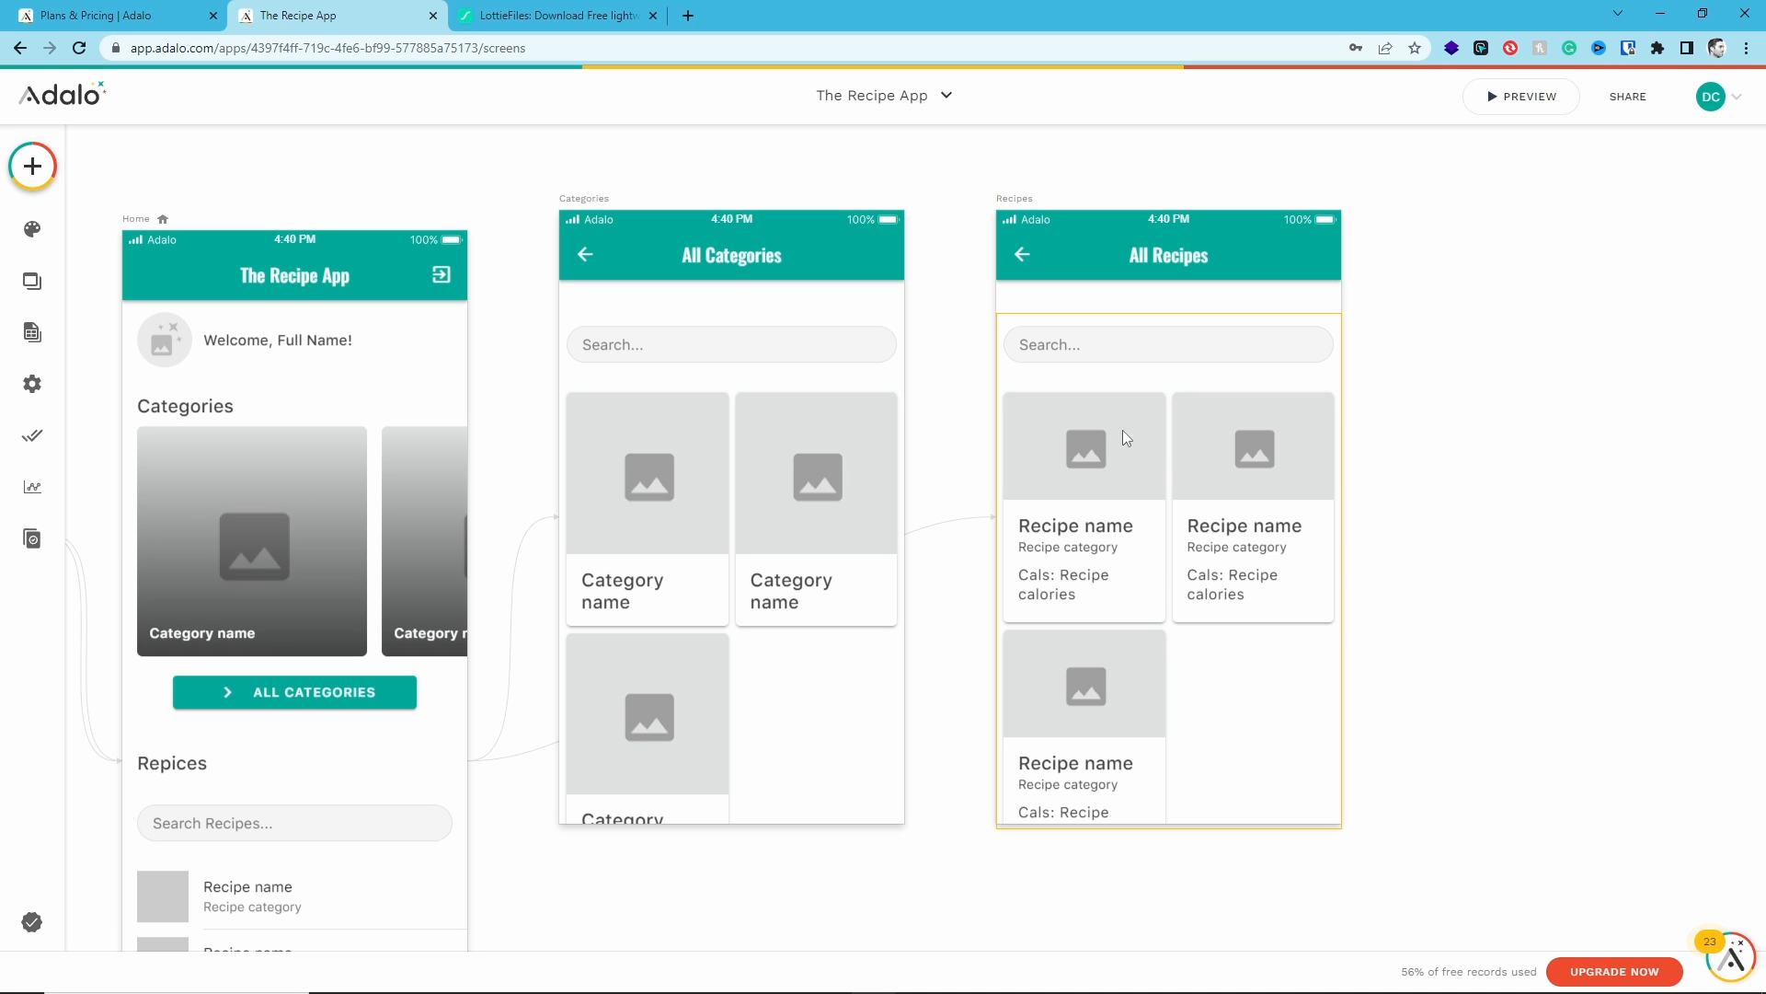
- Set the recipe cards' image shape to Square
{"action": "left_click", "coordinate": [1157, 618]}
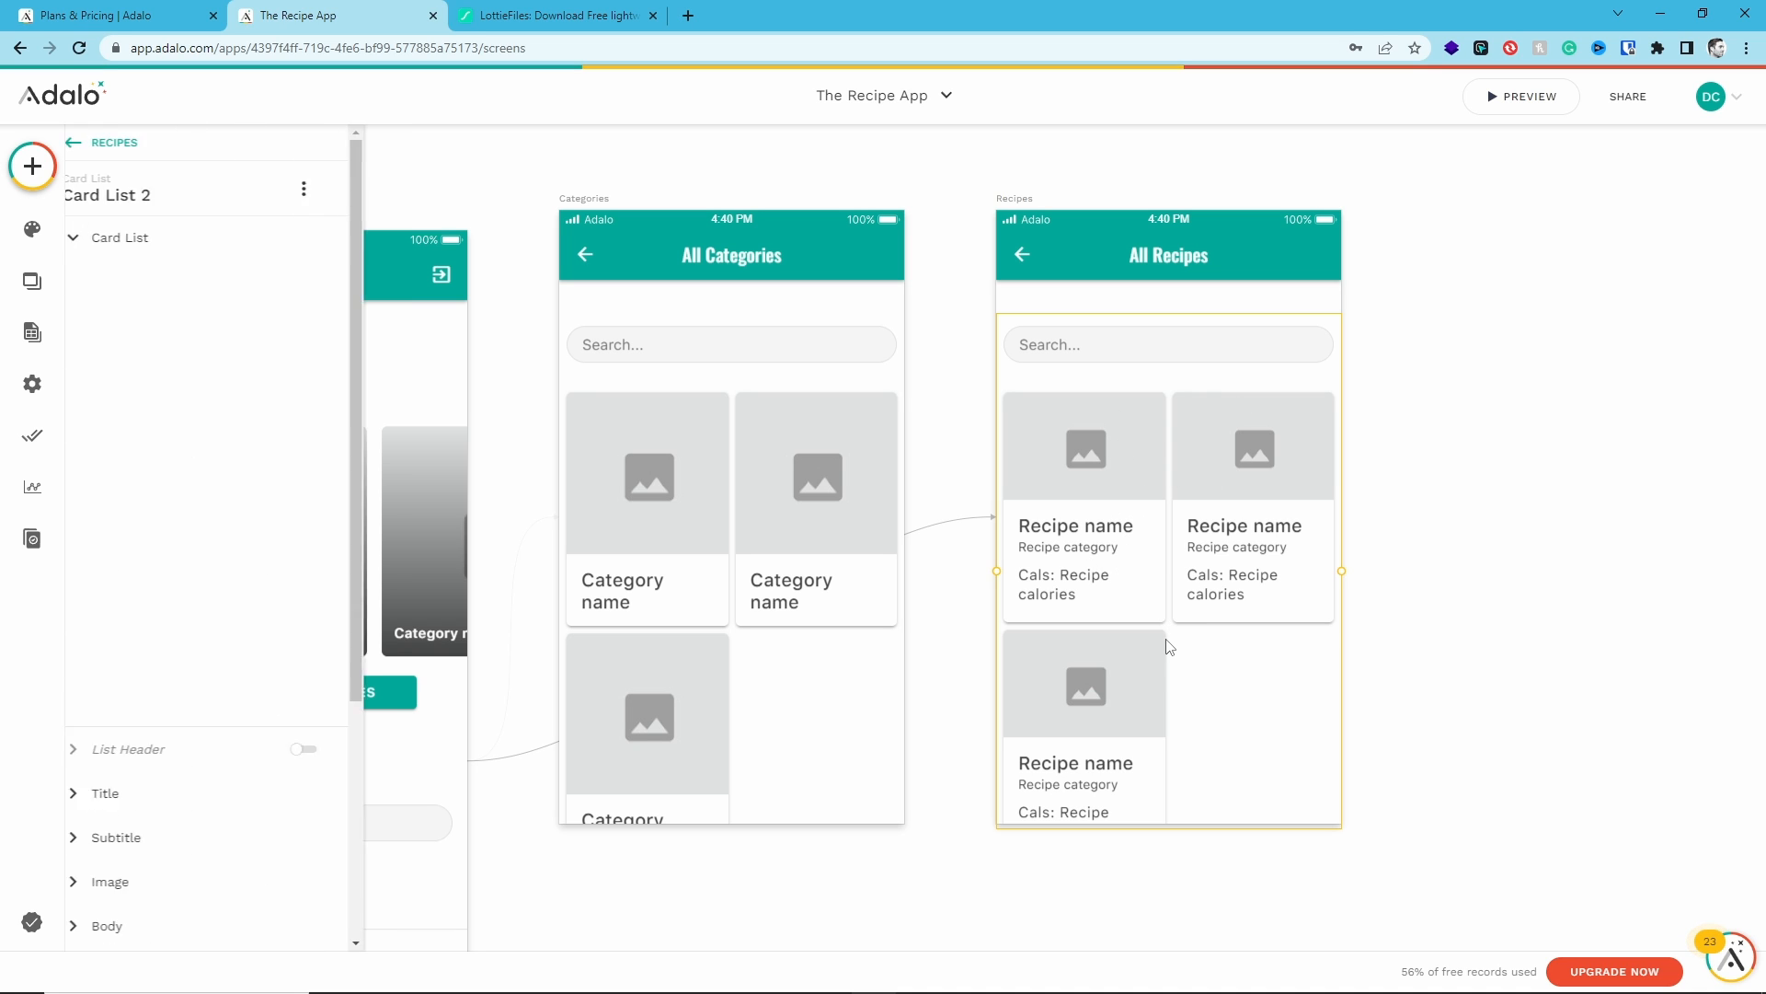
{"action": "scroll", "coordinate": [133, 445], "scroll_direction": "down", "scroll_amount": 5}
{"action": "scroll", "coordinate": [133, 445], "scroll_direction": "down", "scroll_amount": 2}
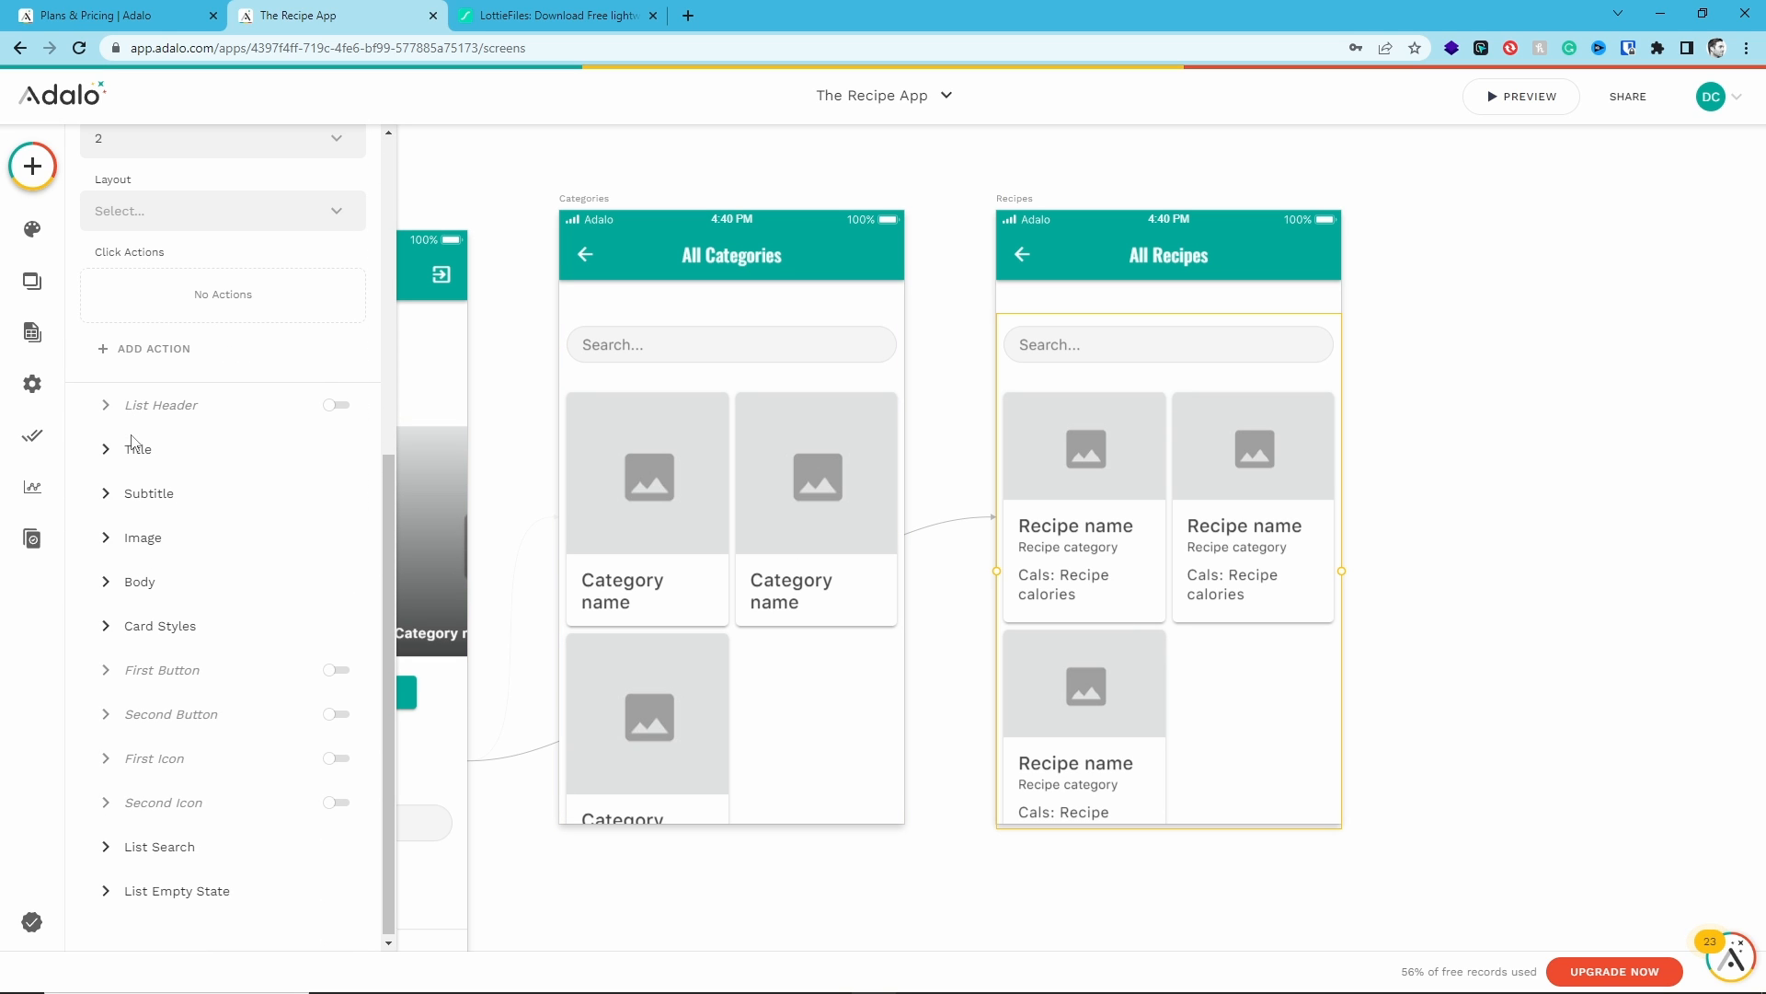
{"action": "left_click", "coordinate": [142, 528]}
{"action": "scroll", "coordinate": [185, 564], "scroll_direction": "down", "scroll_amount": 3}
{"action": "left_click", "coordinate": [151, 348]}
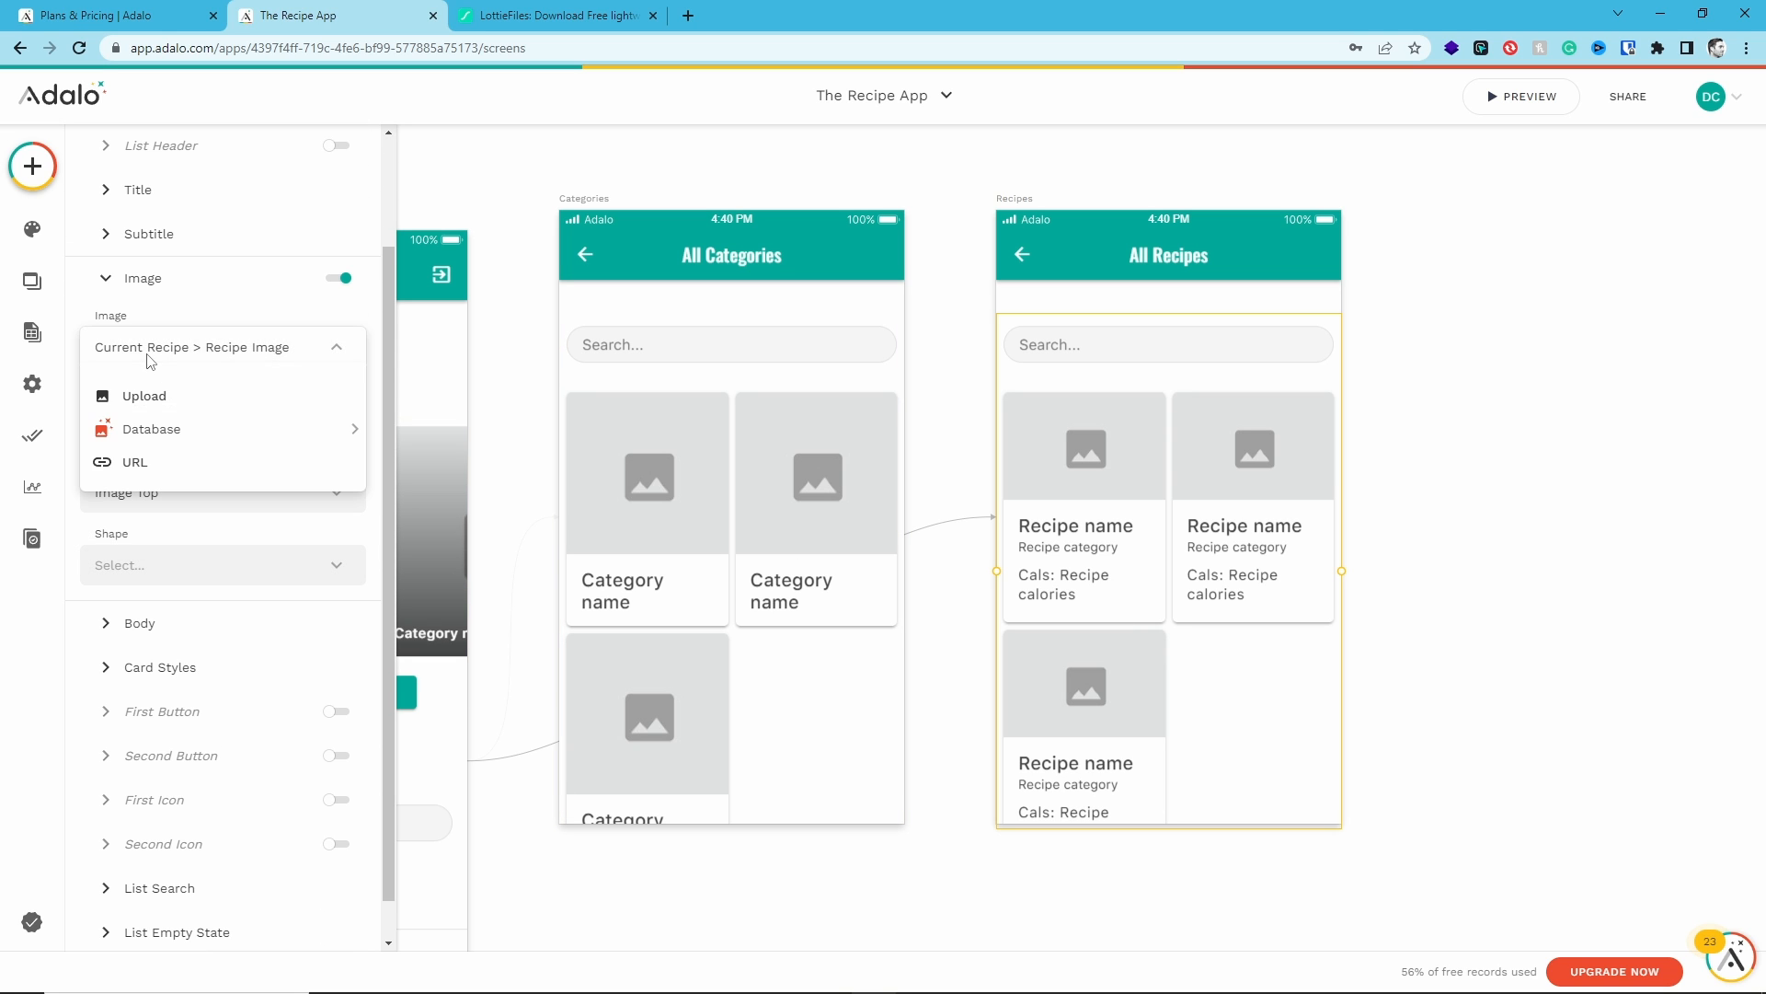
{"action": "left_click", "coordinate": [152, 348]}
{"action": "left_click", "coordinate": [152, 490]}
{"action": "left_click", "coordinate": [152, 490]}
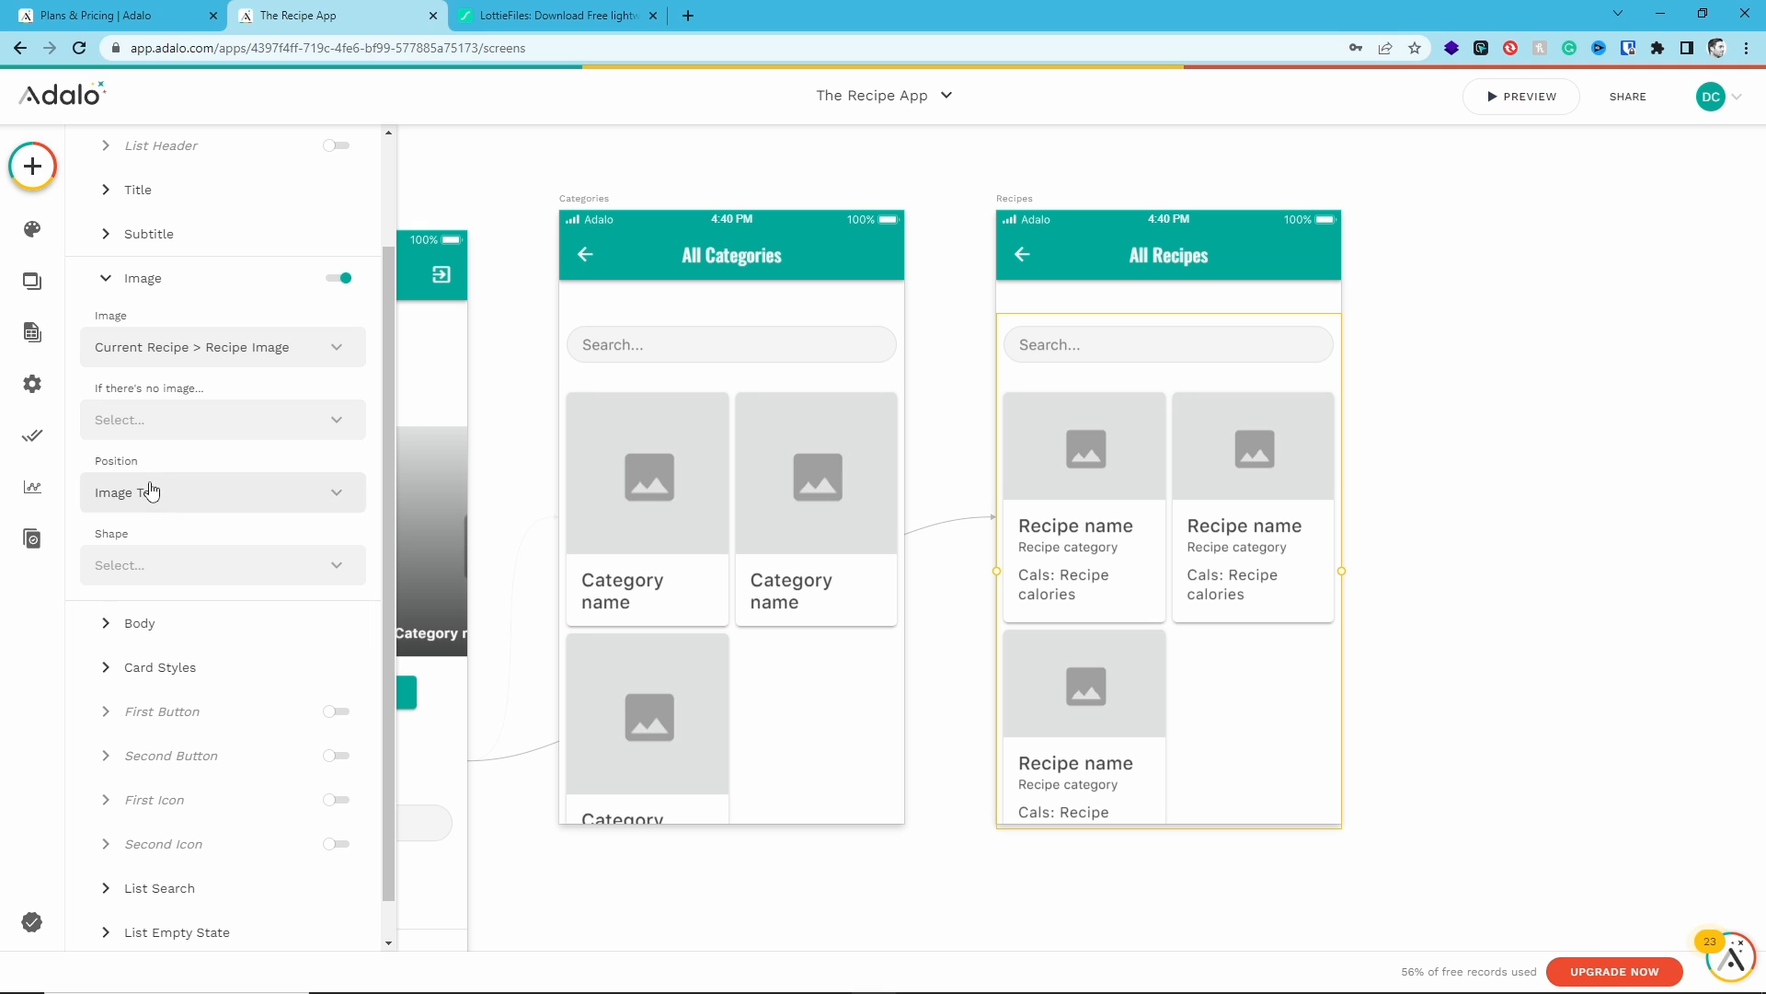
{"action": "left_click", "coordinate": [133, 572]}
{"action": "left_click", "coordinate": [158, 455]}
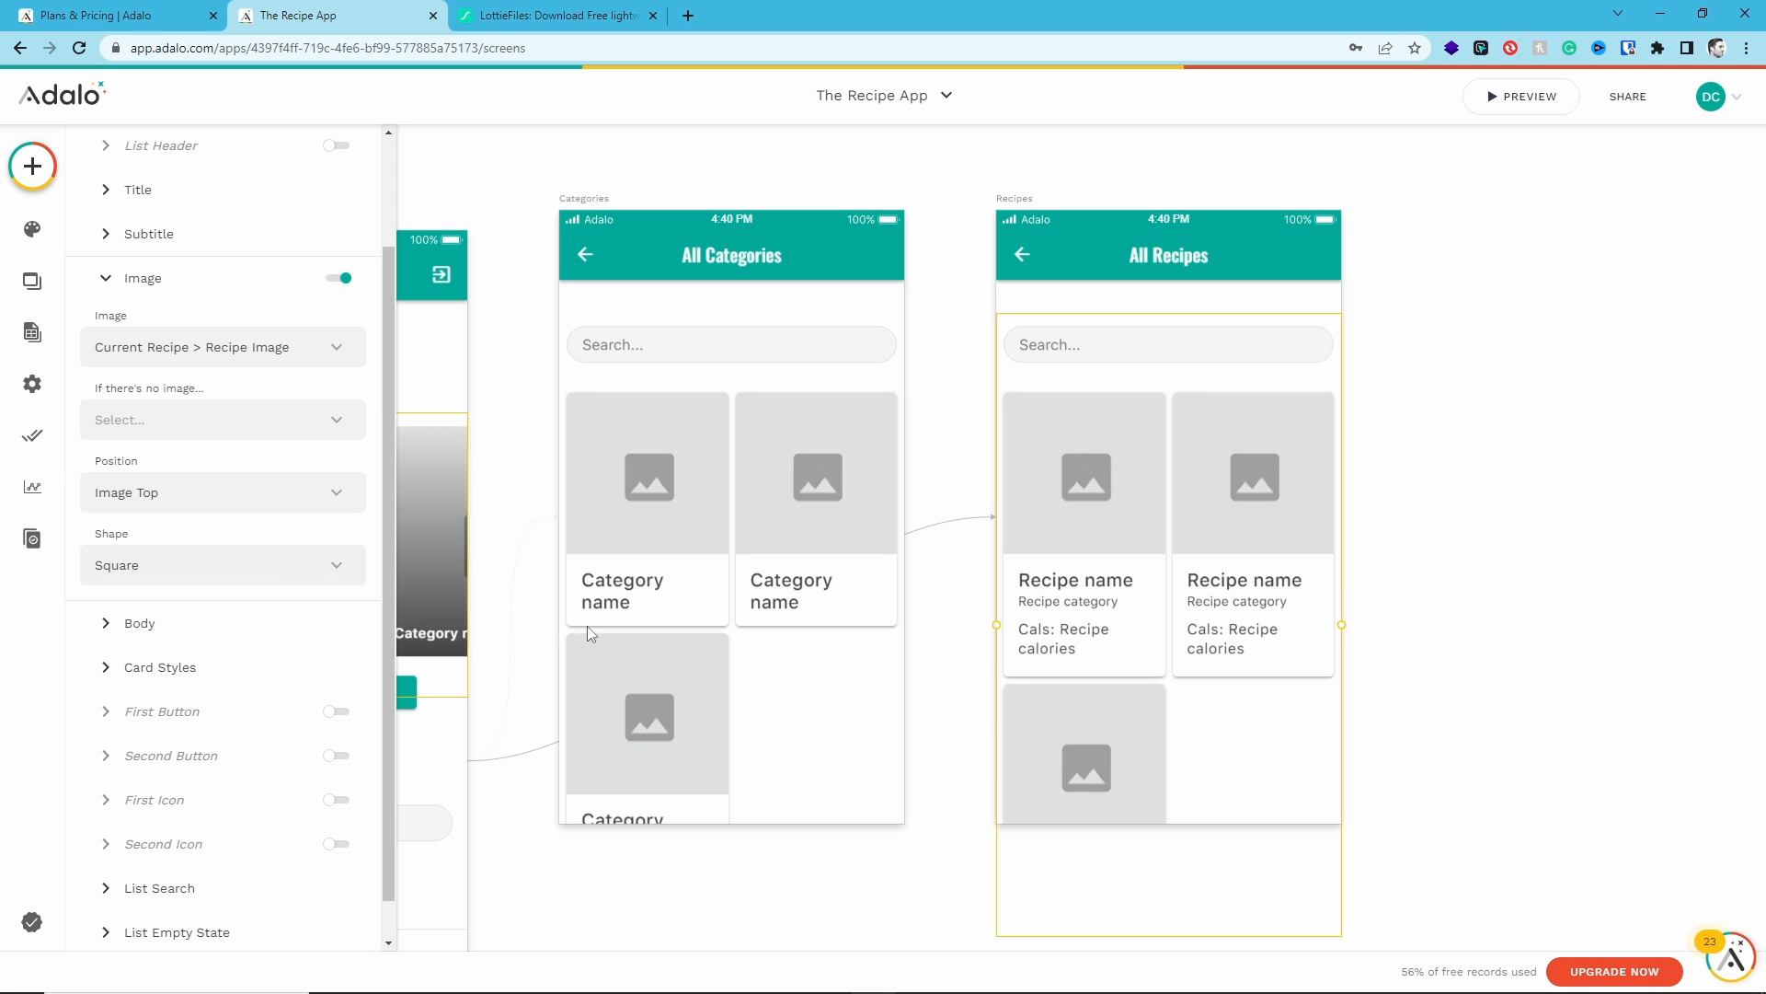
- Preview the app and open the All Categories screen to browse the category cards
{"action": "left_click", "coordinate": [1487, 517]}
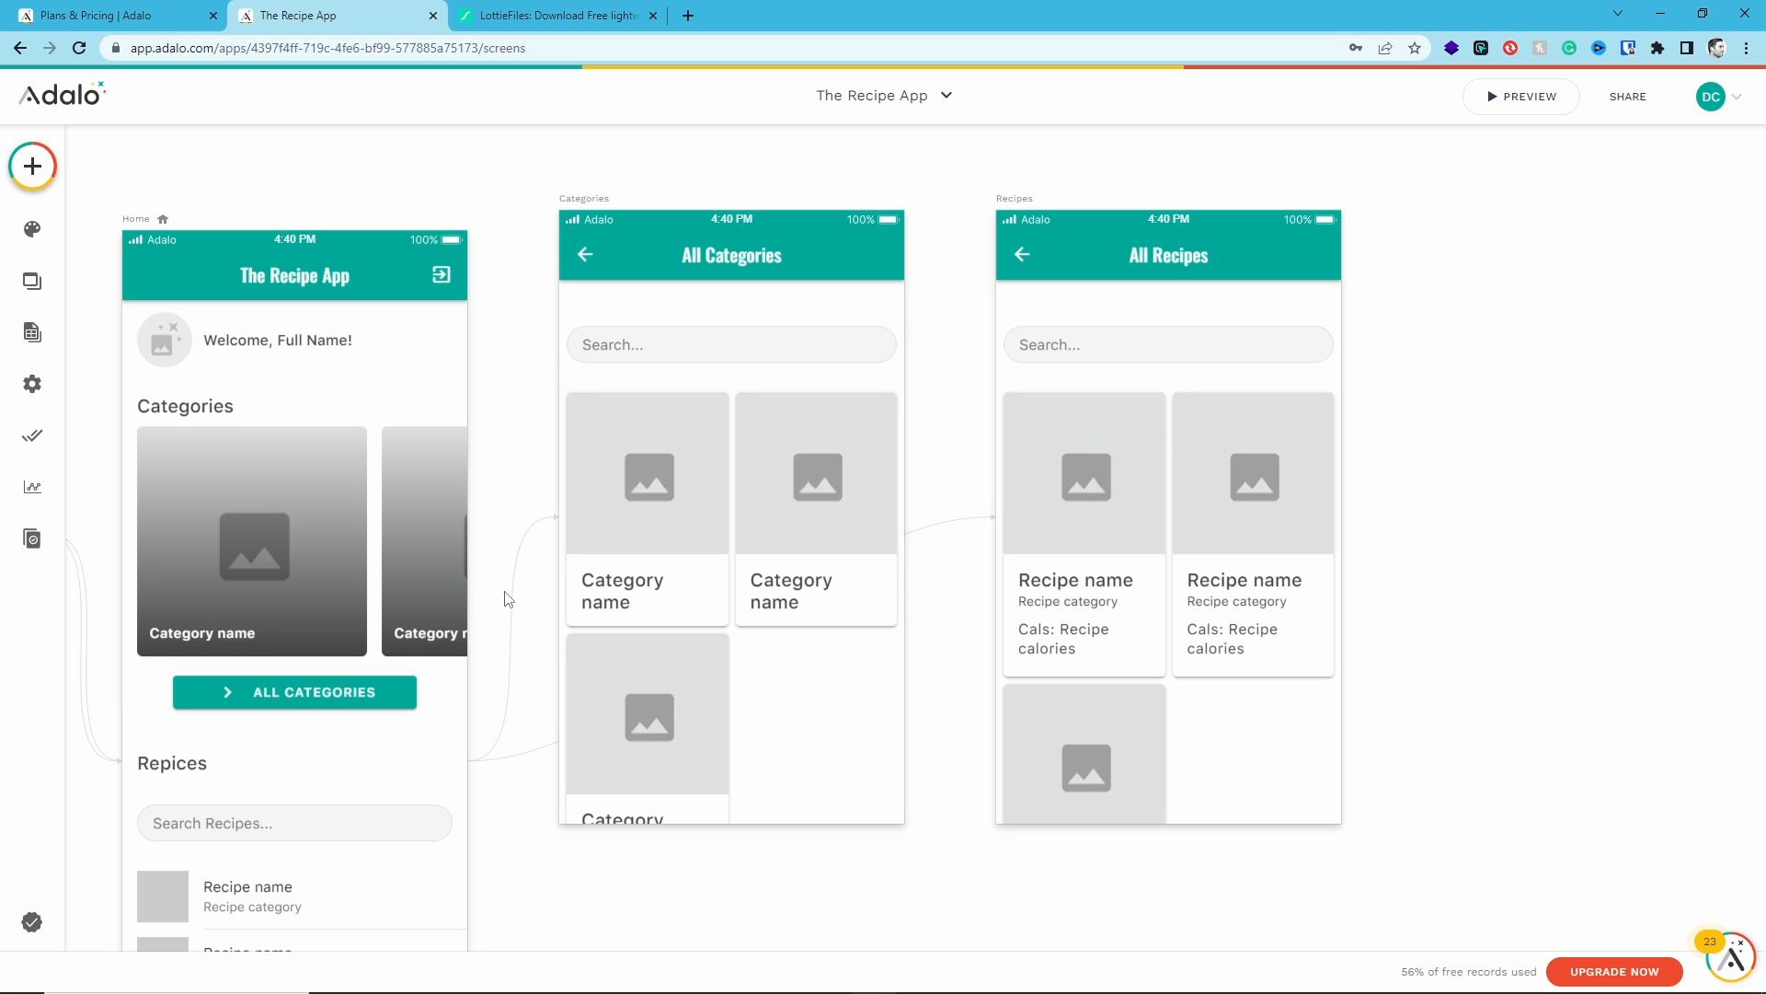
{"action": "left_click", "coordinate": [1522, 97]}
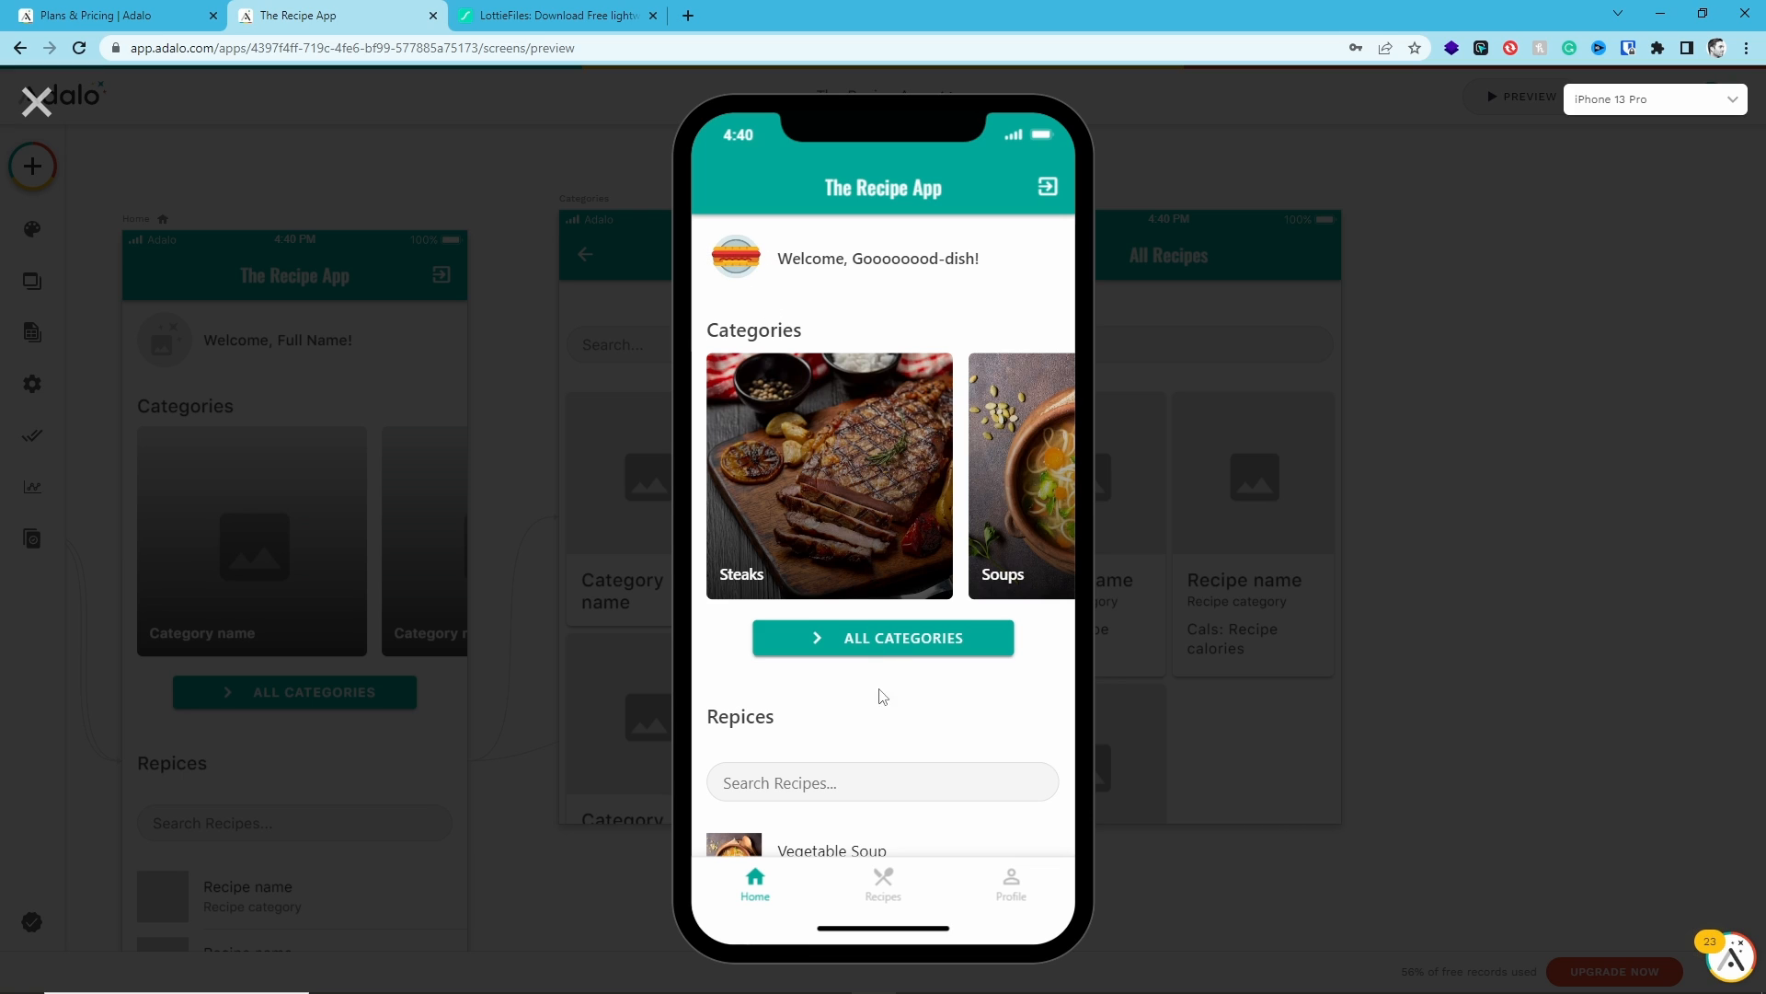
{"action": "left_click", "coordinate": [876, 647]}
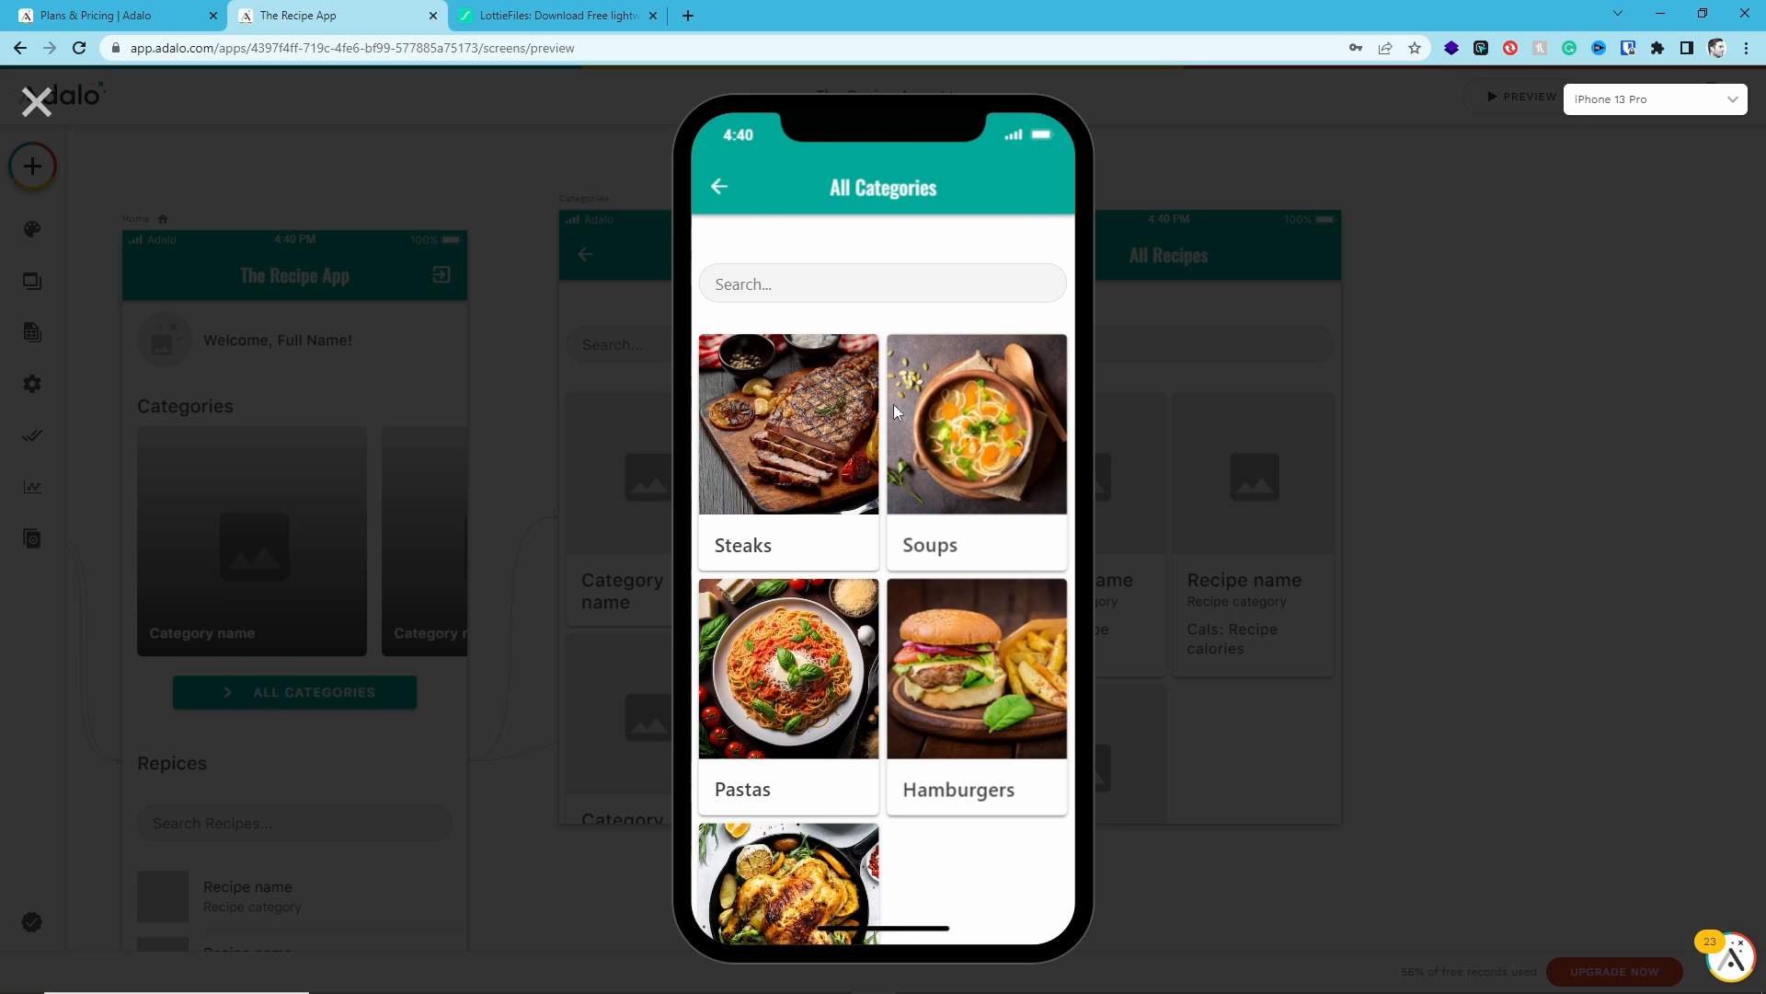
{"action": "scroll", "coordinate": [895, 411], "scroll_direction": "down", "scroll_amount": 2}
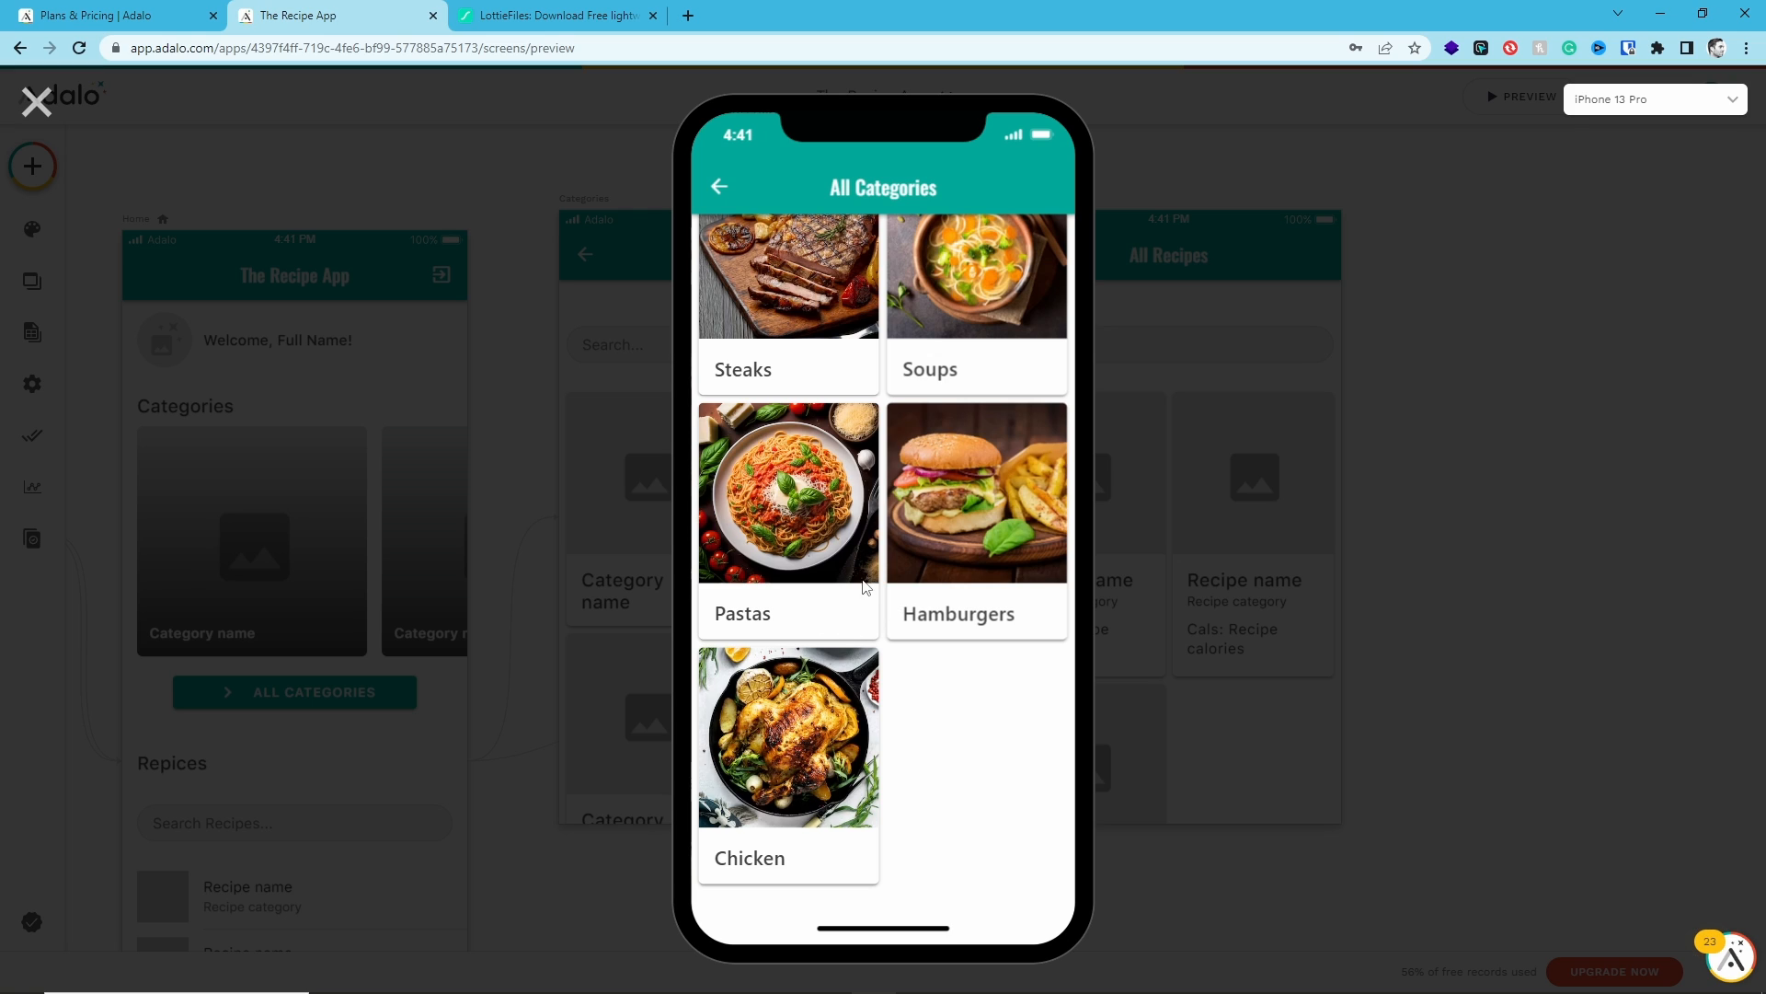
{"action": "scroll", "coordinate": [873, 616], "scroll_direction": "up", "scroll_amount": 2}
- Test the category search with "ste" and "so", clearing the field each time
{"action": "left_click", "coordinate": [849, 278]}
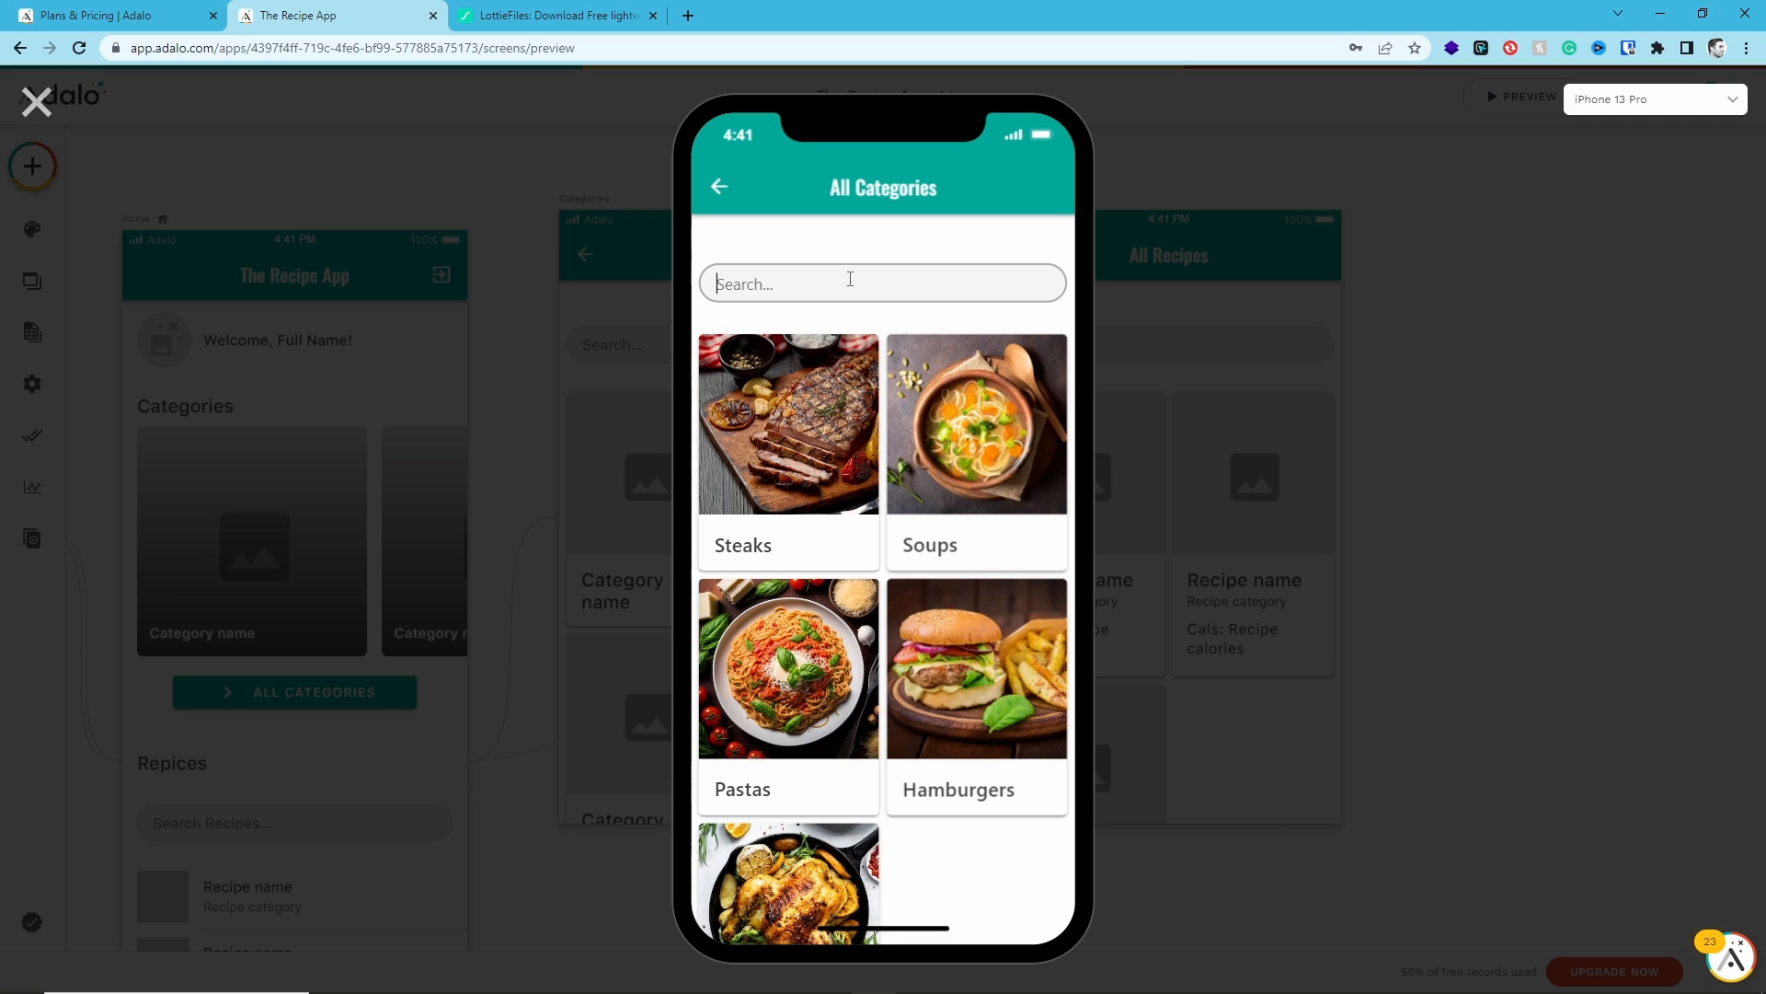
{"action": "type", "text": "ste"}
{"action": "key", "text": "BackSpace"}
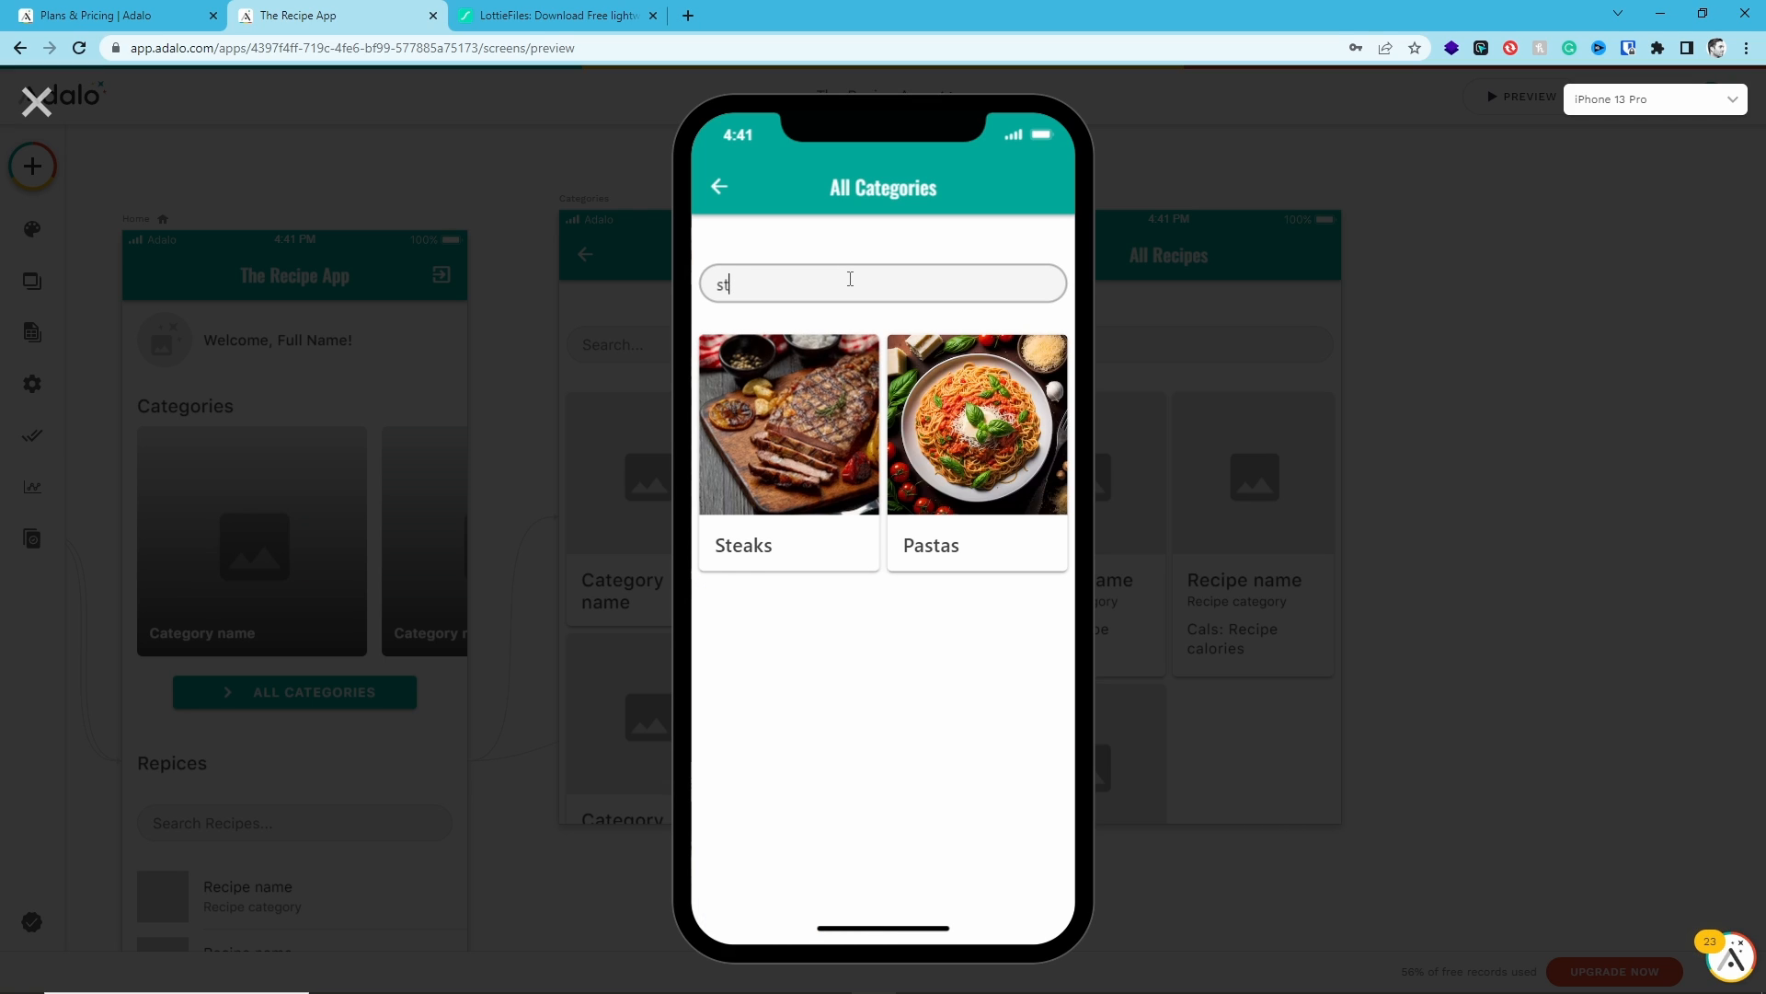
{"action": "key", "text": "BackSpace"}
{"action": "key", "text": "BackSpace"}
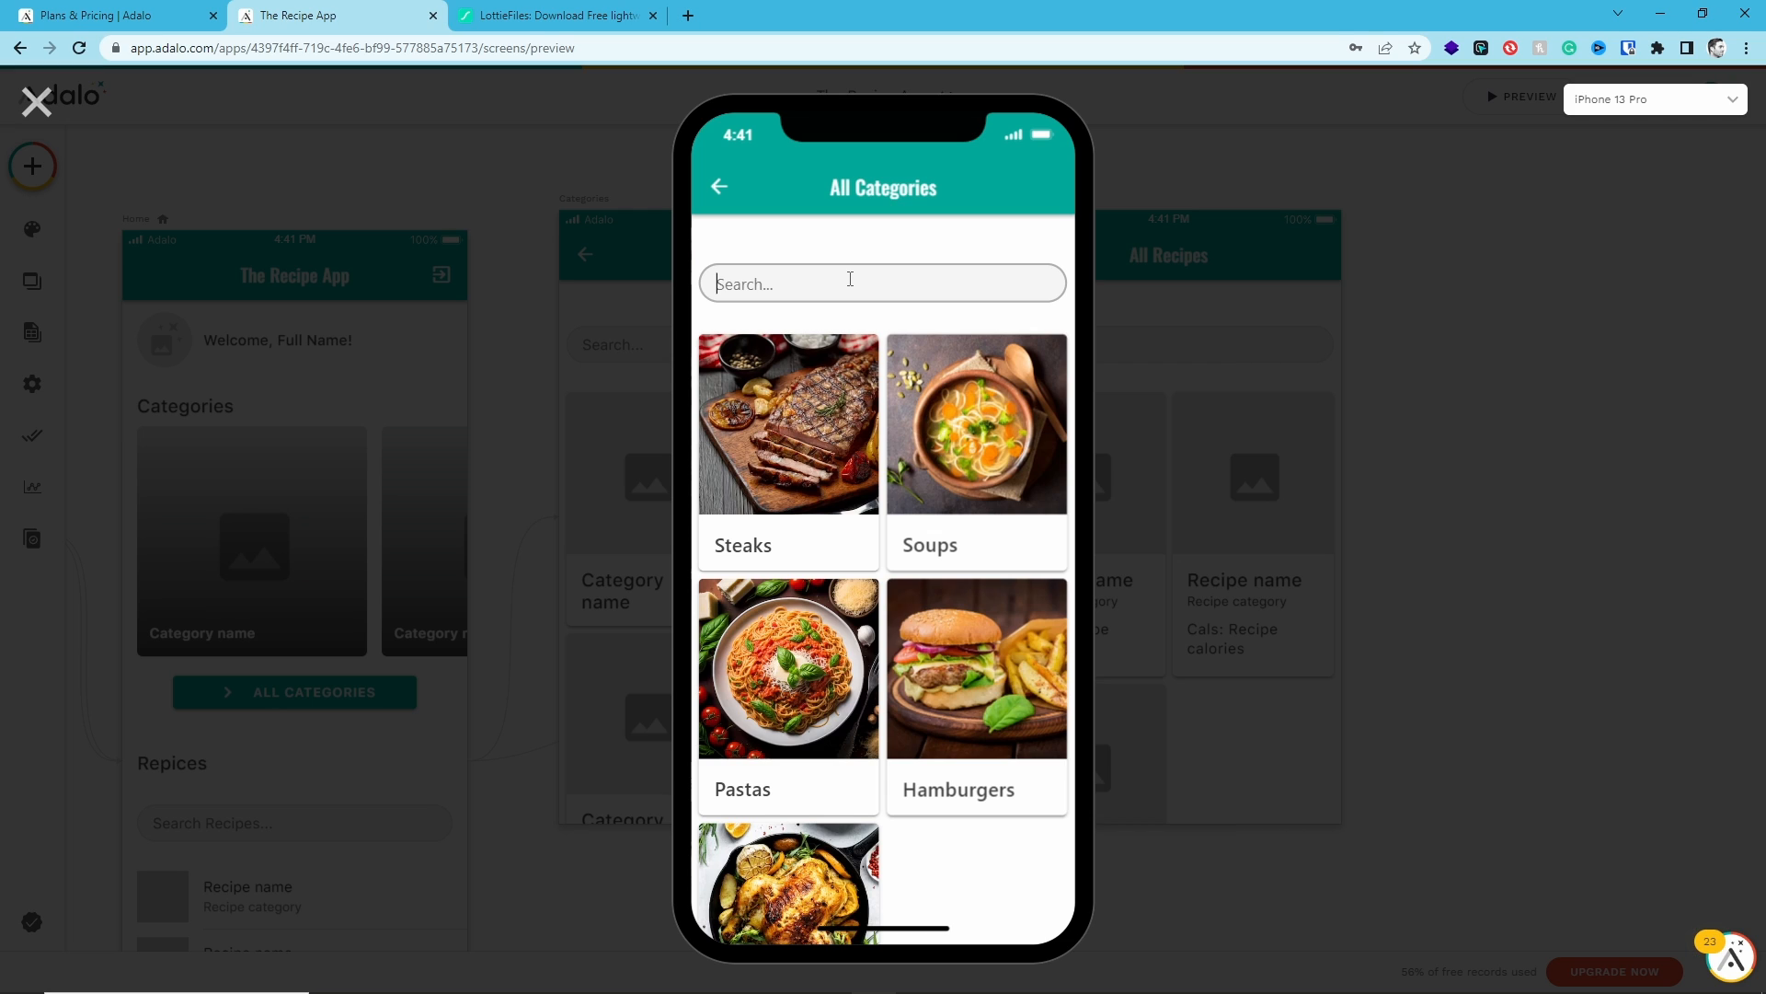
{"action": "type", "text": "so"}
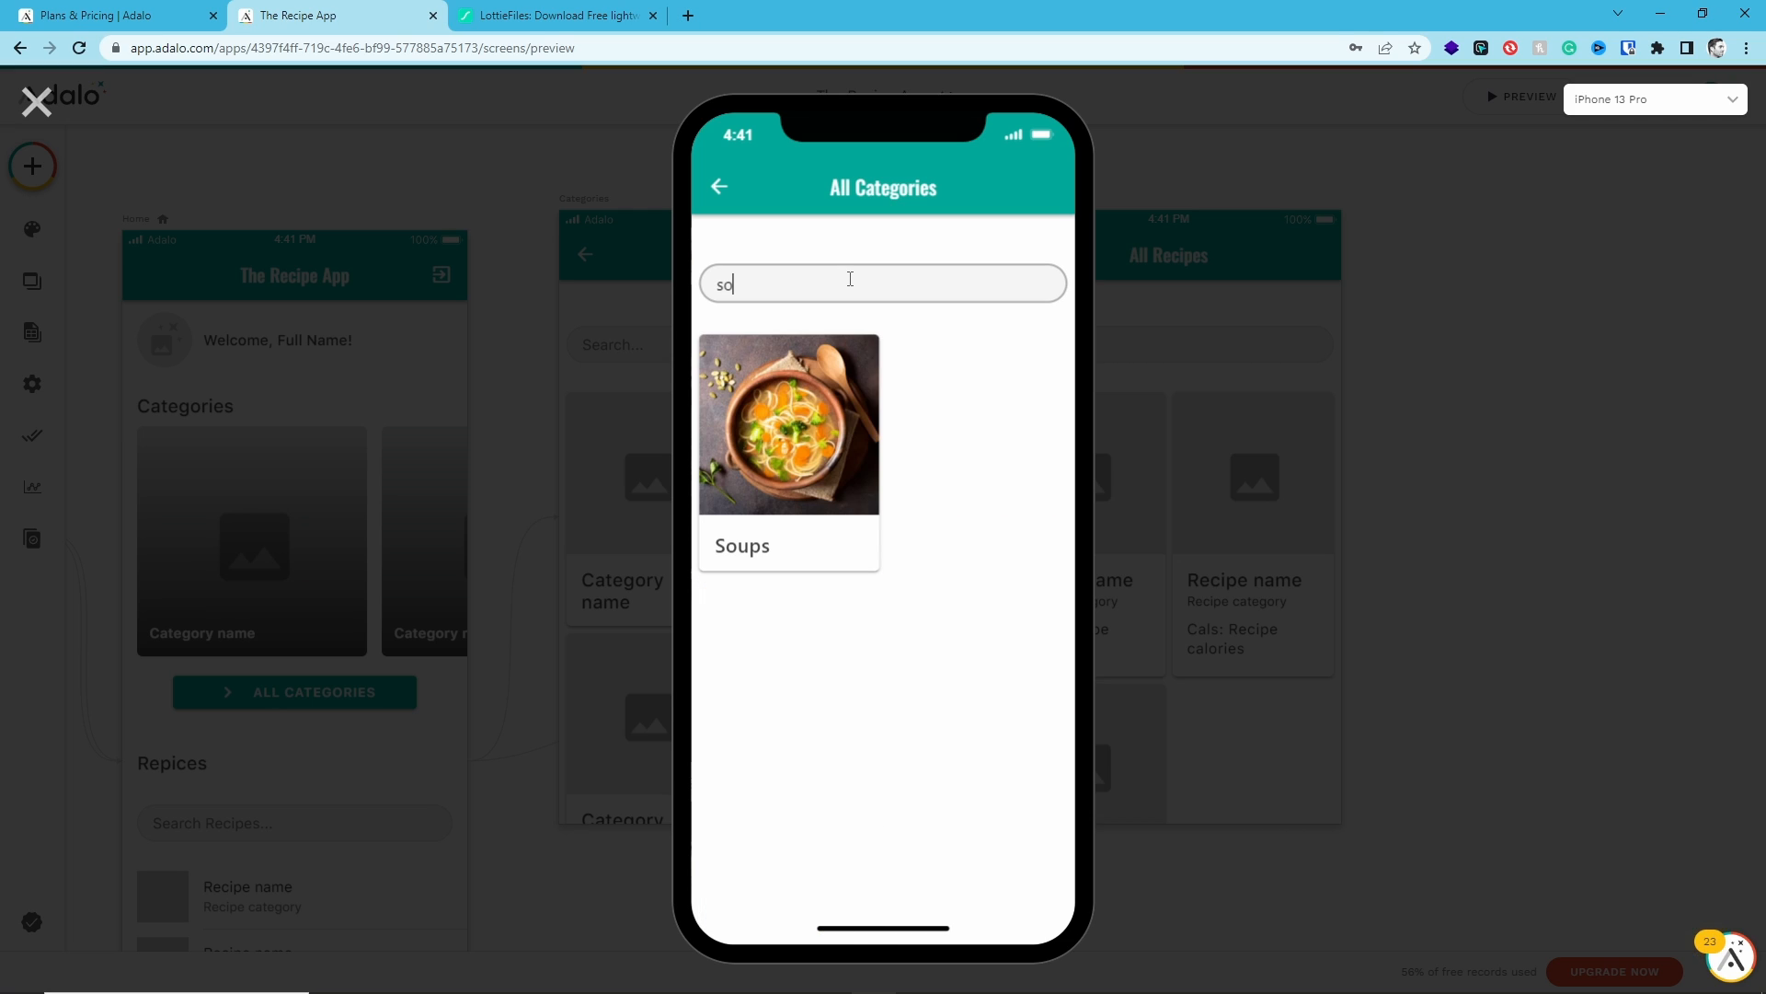
{"action": "key", "text": "BackSpace"}
{"action": "key", "text": "BackSpace"}
{"action": "key", "text": "BackSpace"}
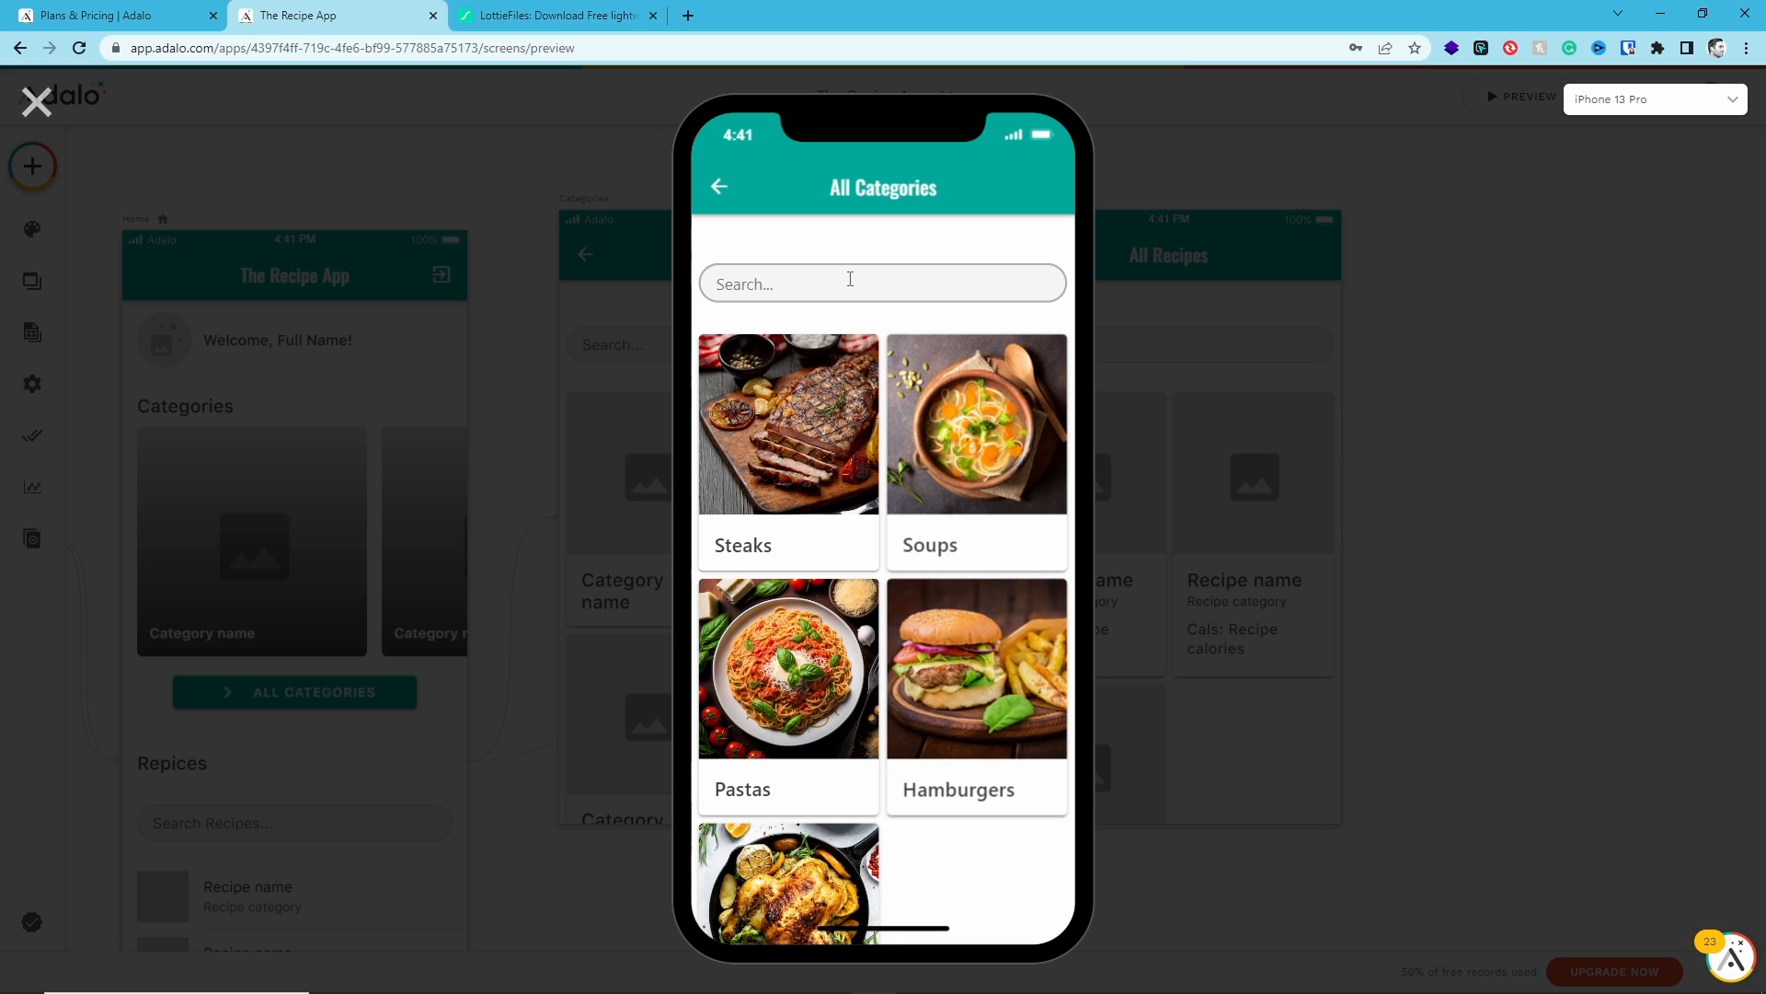
- Return home and open the All Recipes screen to browse the recipe cards
{"action": "left_click", "coordinate": [720, 186]}
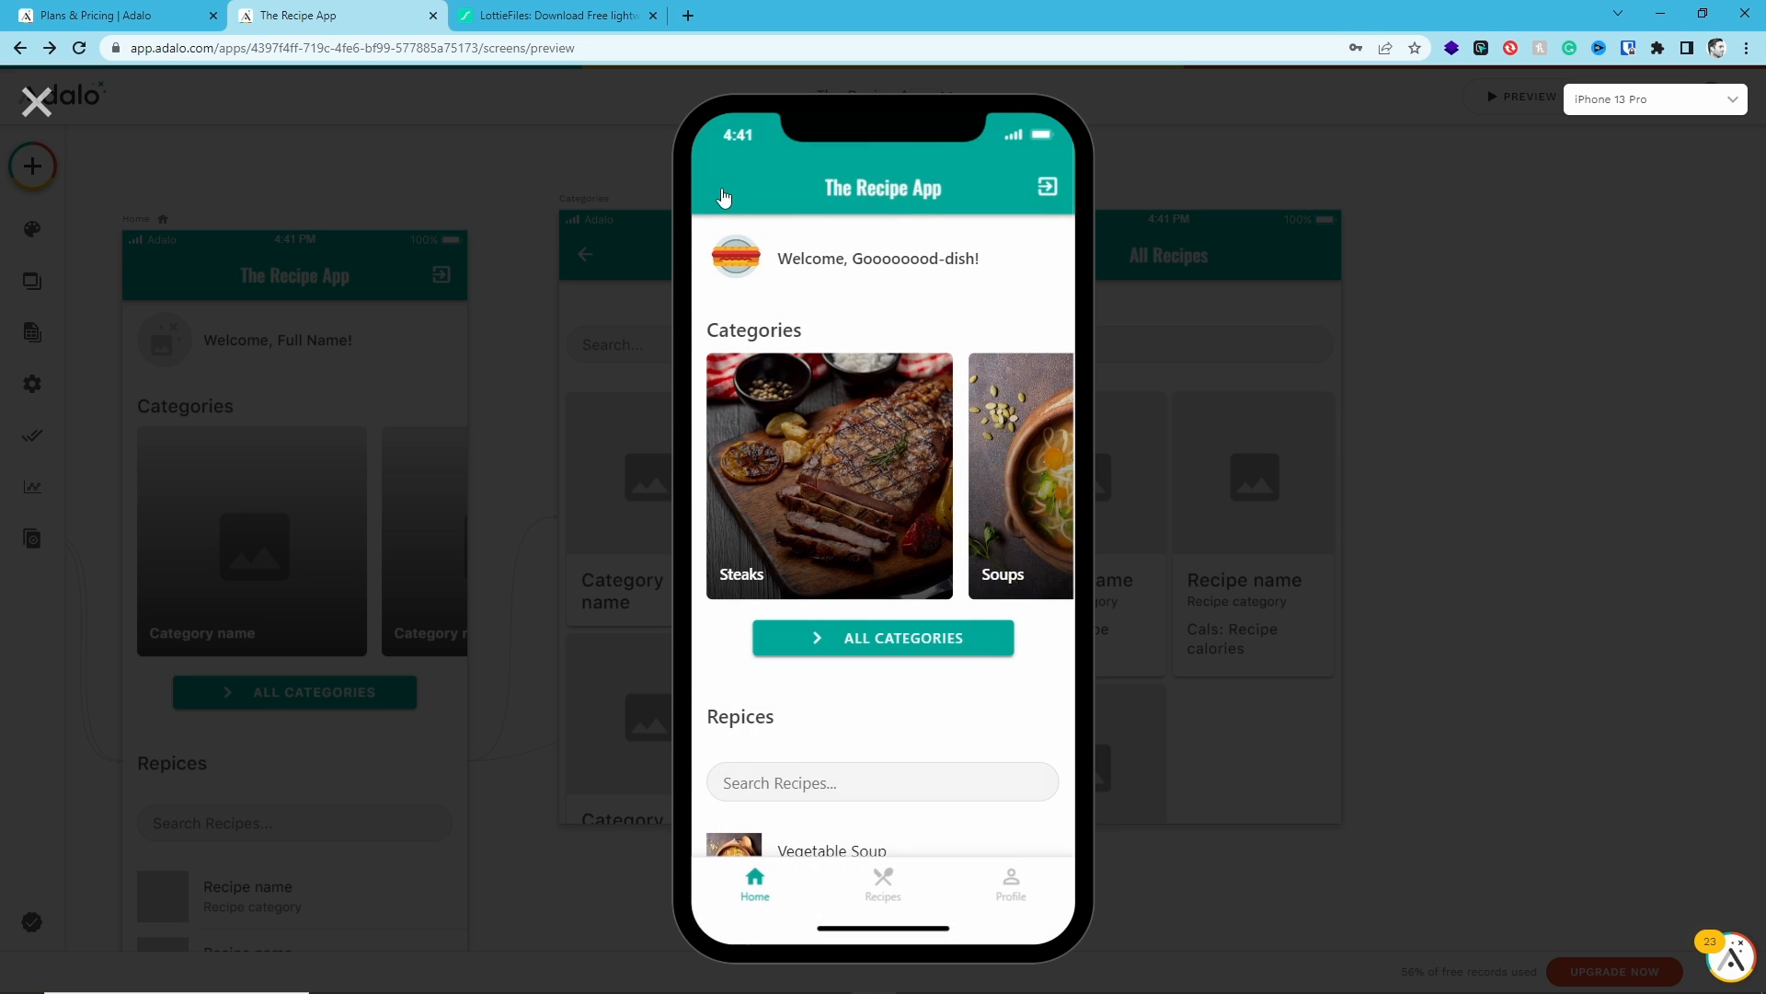
{"action": "scroll", "coordinate": [840, 507], "scroll_direction": "down", "scroll_amount": 2}
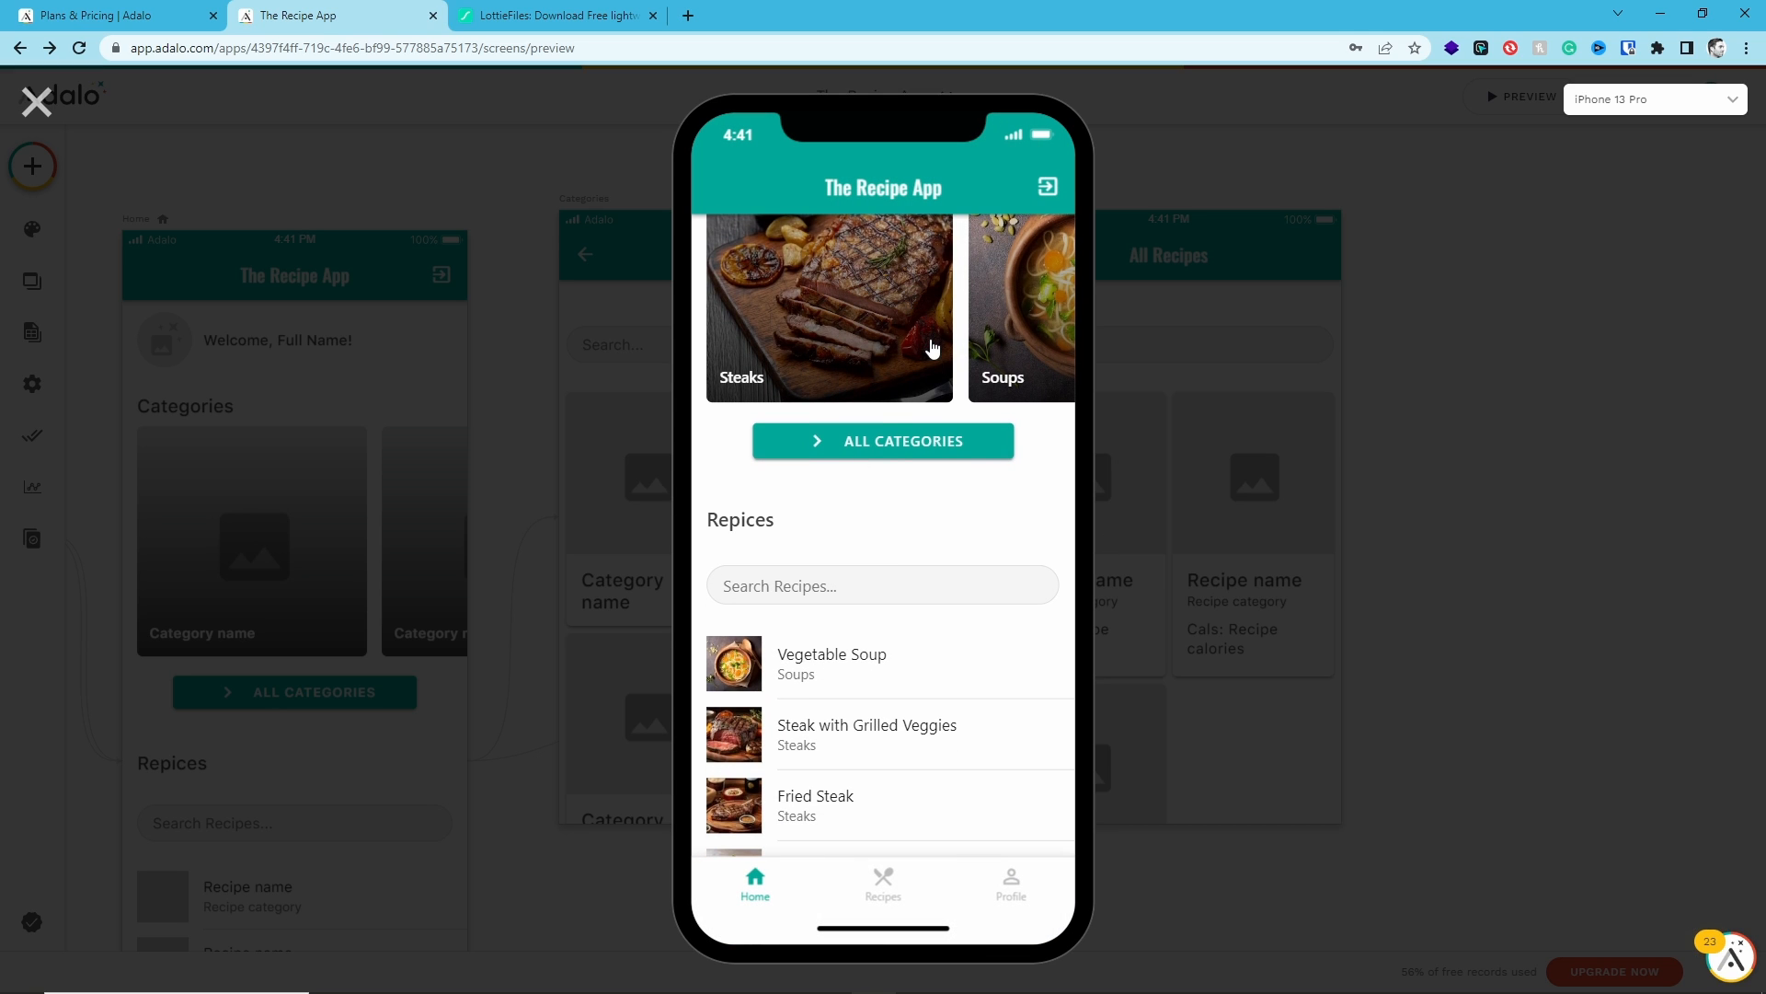
{"action": "scroll", "coordinate": [929, 433], "scroll_direction": "down", "scroll_amount": 2}
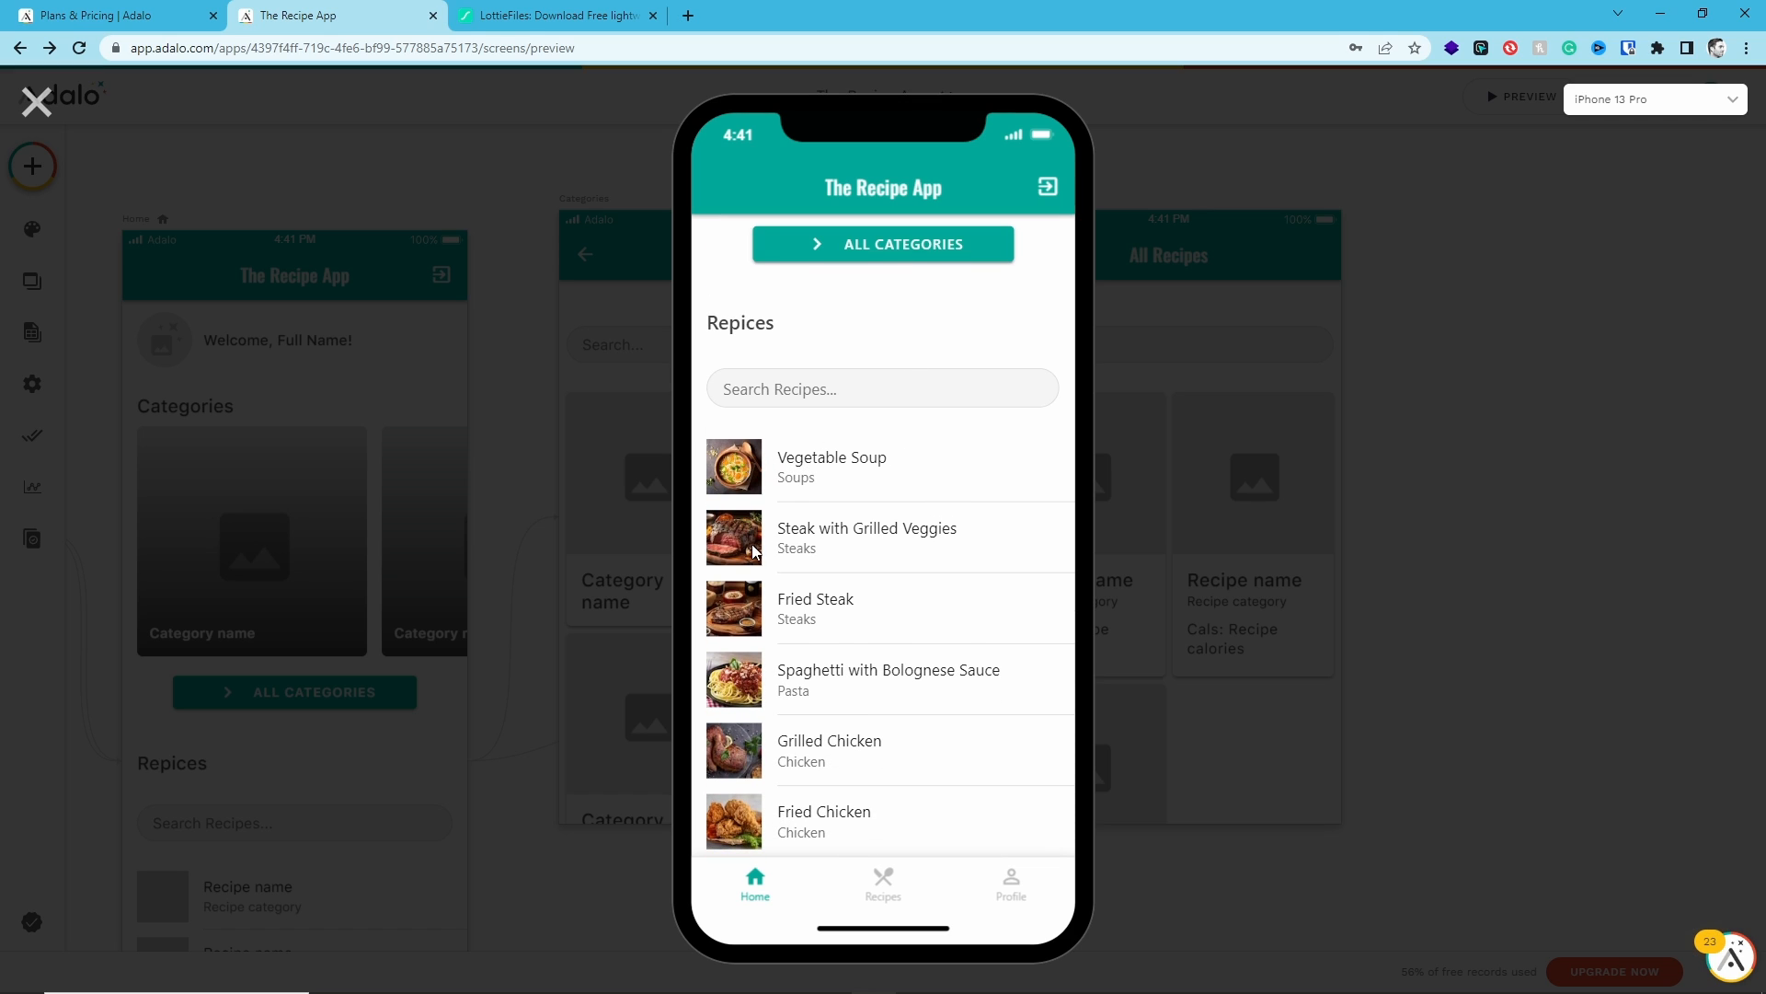
{"action": "scroll", "coordinate": [937, 554], "scroll_direction": "down", "scroll_amount": 1}
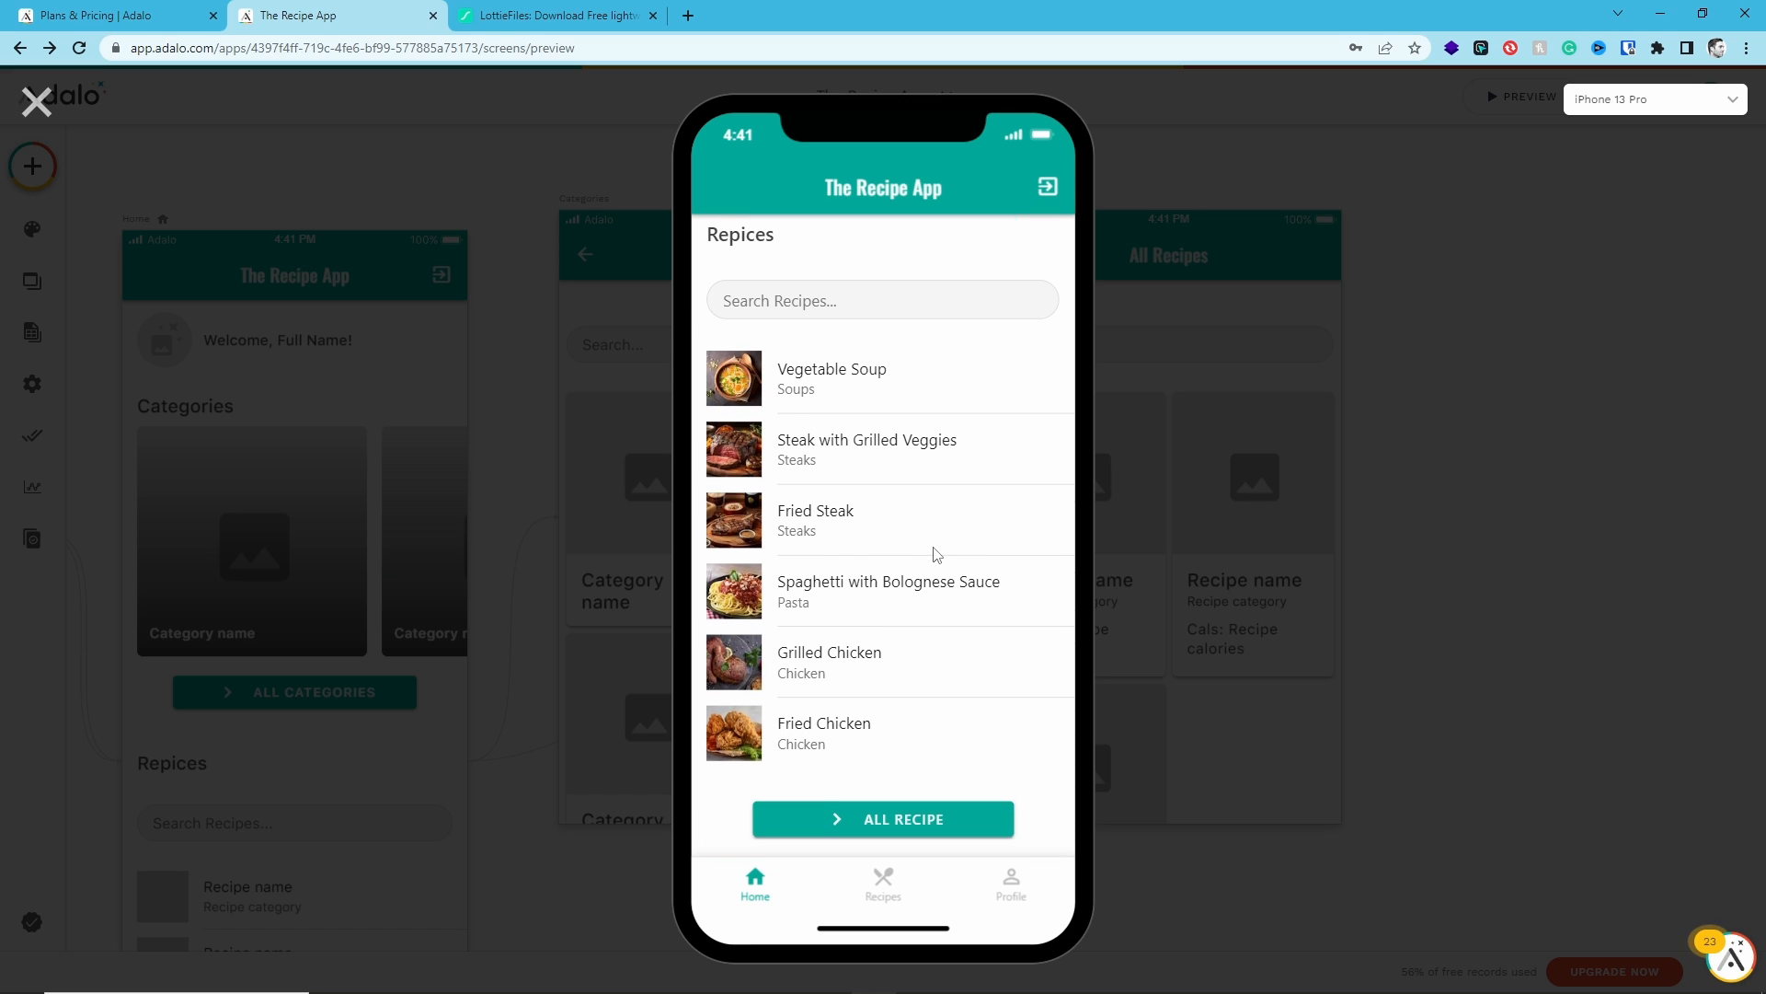
{"action": "left_click", "coordinate": [876, 822]}
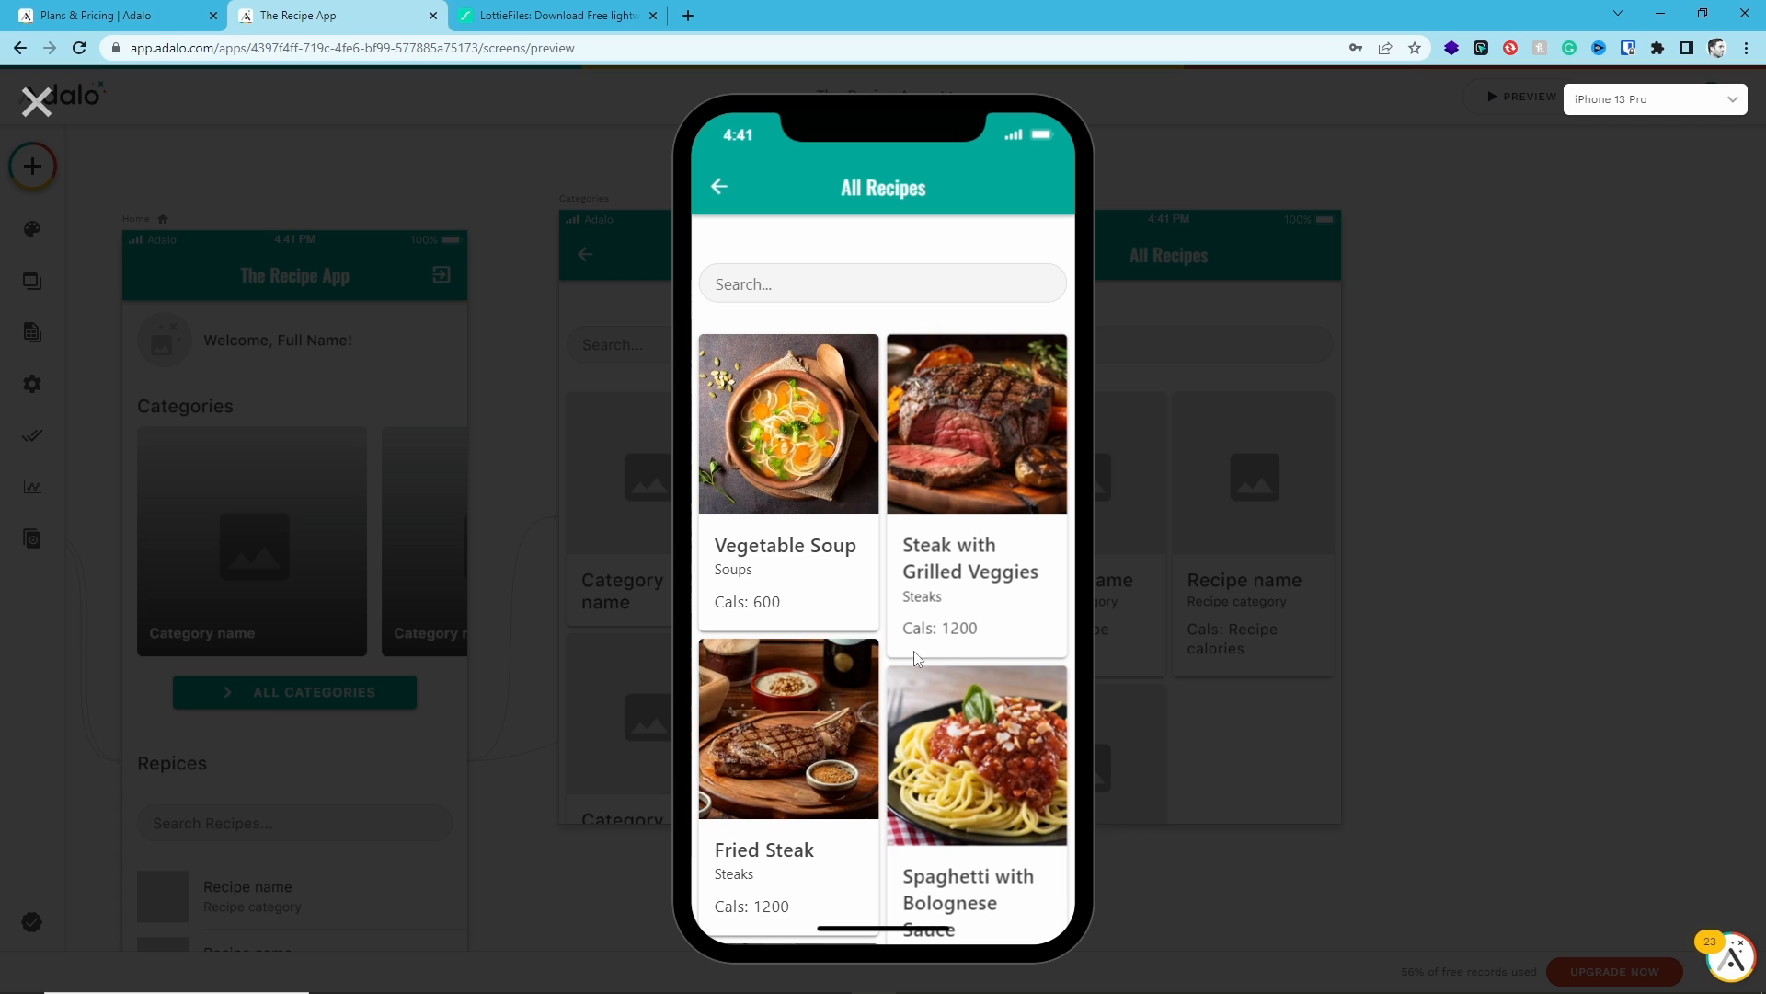
{"action": "scroll", "coordinate": [907, 544], "scroll_direction": "down", "scroll_amount": 8}
{"action": "scroll", "coordinate": [907, 534], "scroll_direction": "down", "scroll_amount": 2}
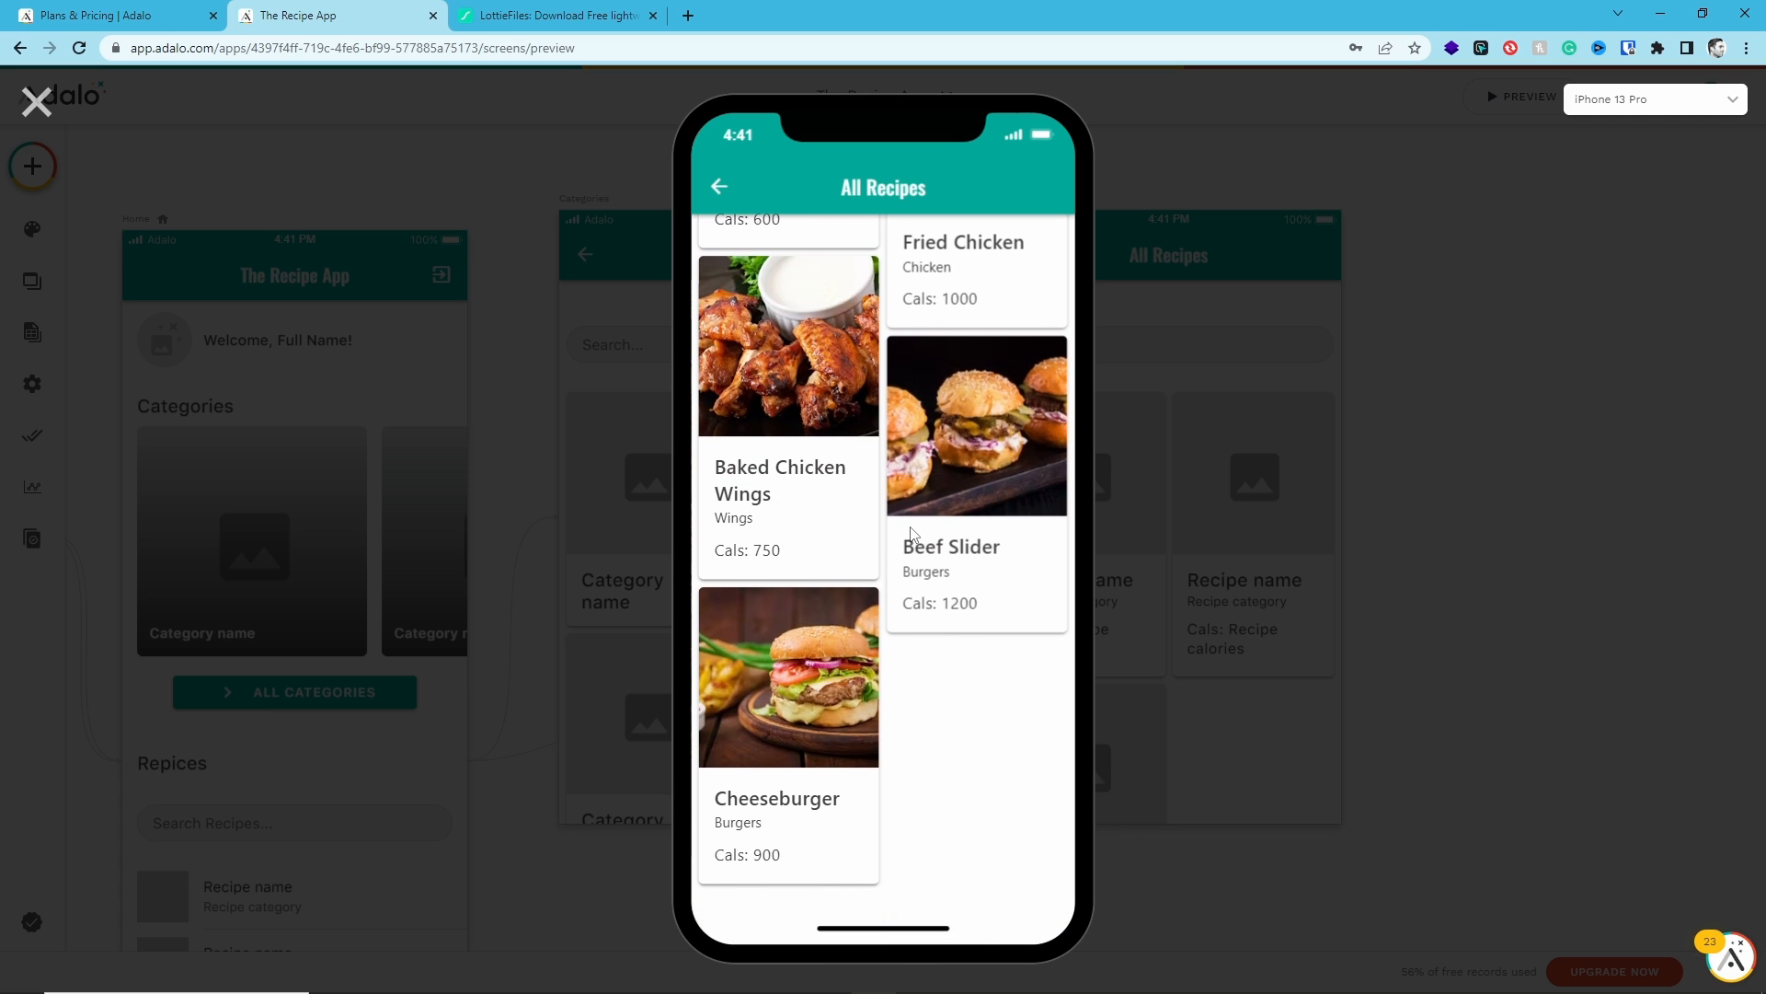
{"action": "scroll", "coordinate": [946, 508], "scroll_direction": "up", "scroll_amount": 6}
{"action": "scroll", "coordinate": [957, 513], "scroll_direction": "up", "scroll_amount": 3}
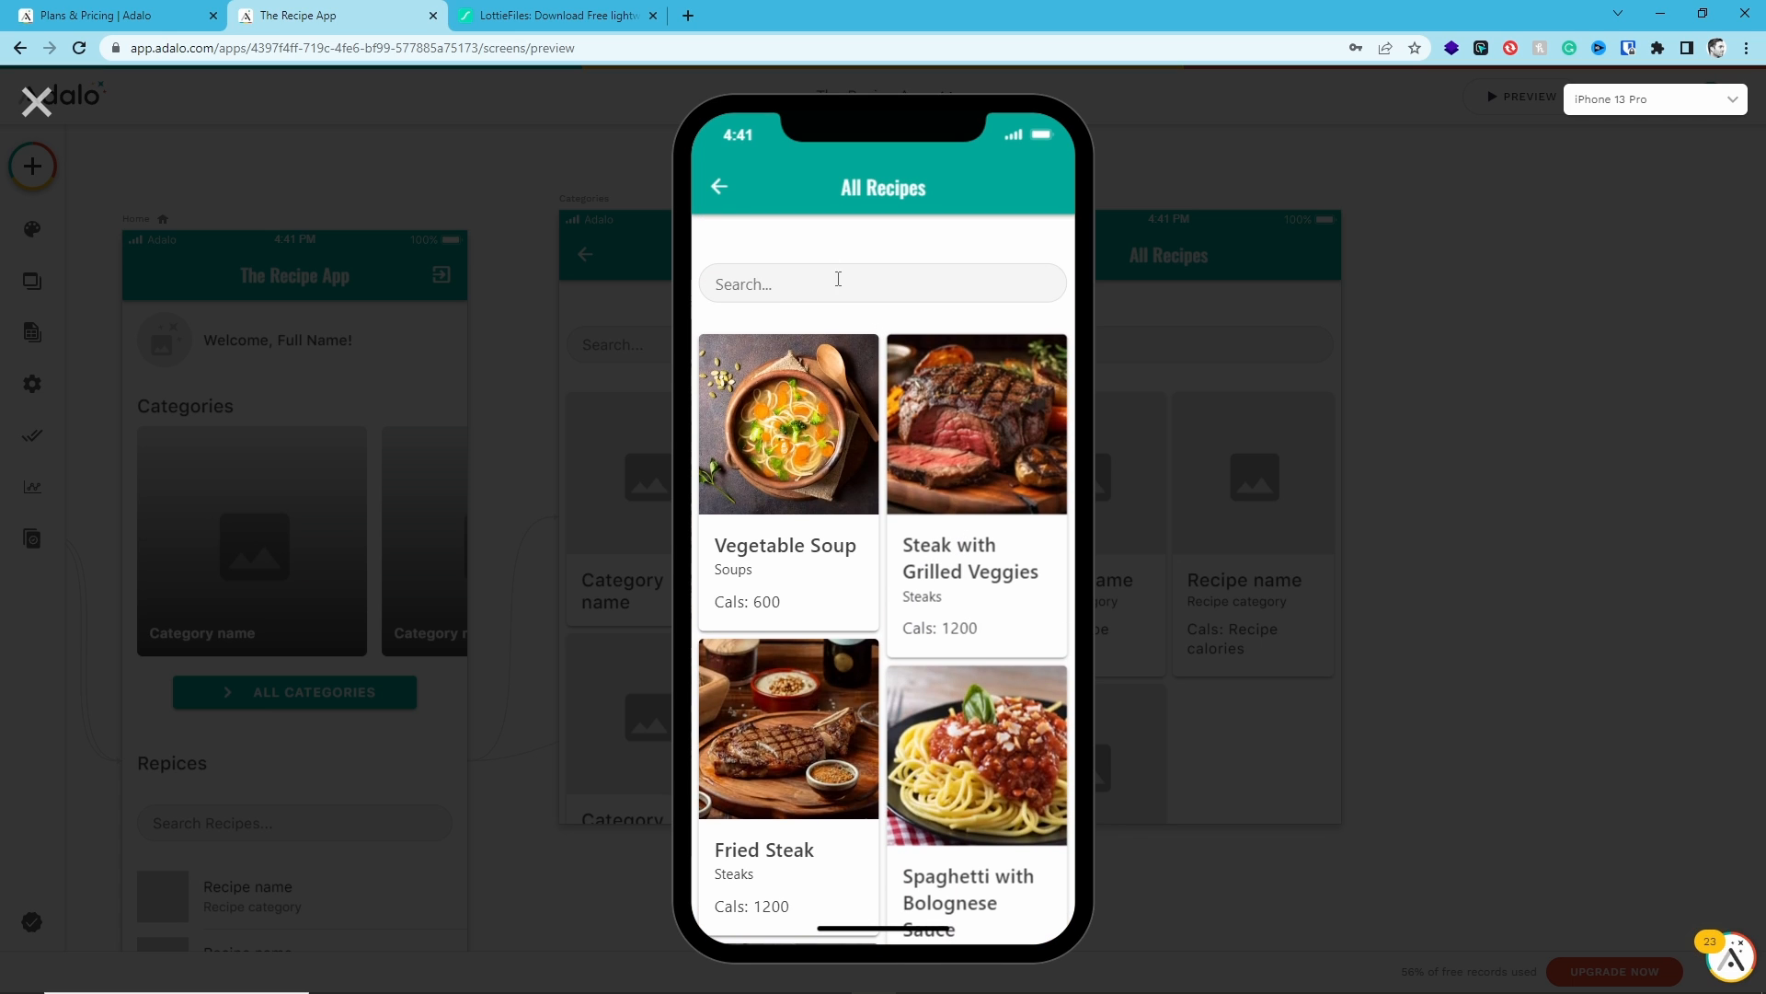
- Set the All Recipes card list layout to Grid
{"action": "left_click", "coordinate": [37, 101]}
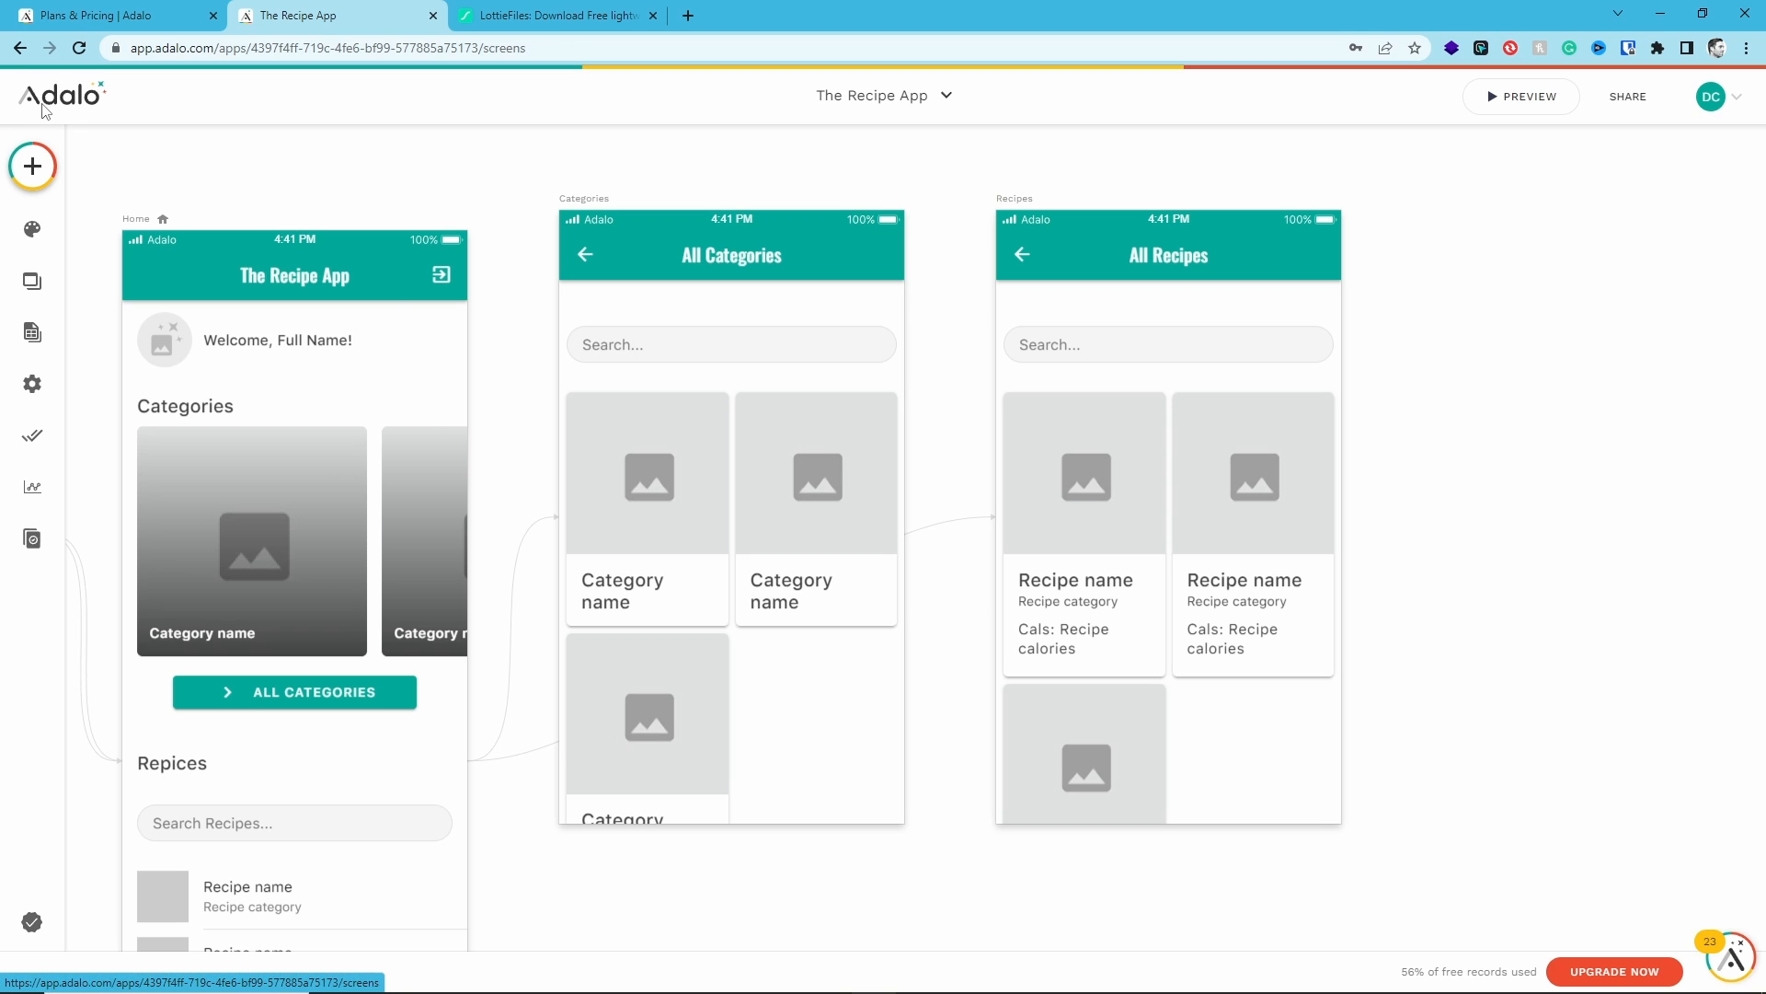
{"action": "left_click", "coordinate": [1146, 537]}
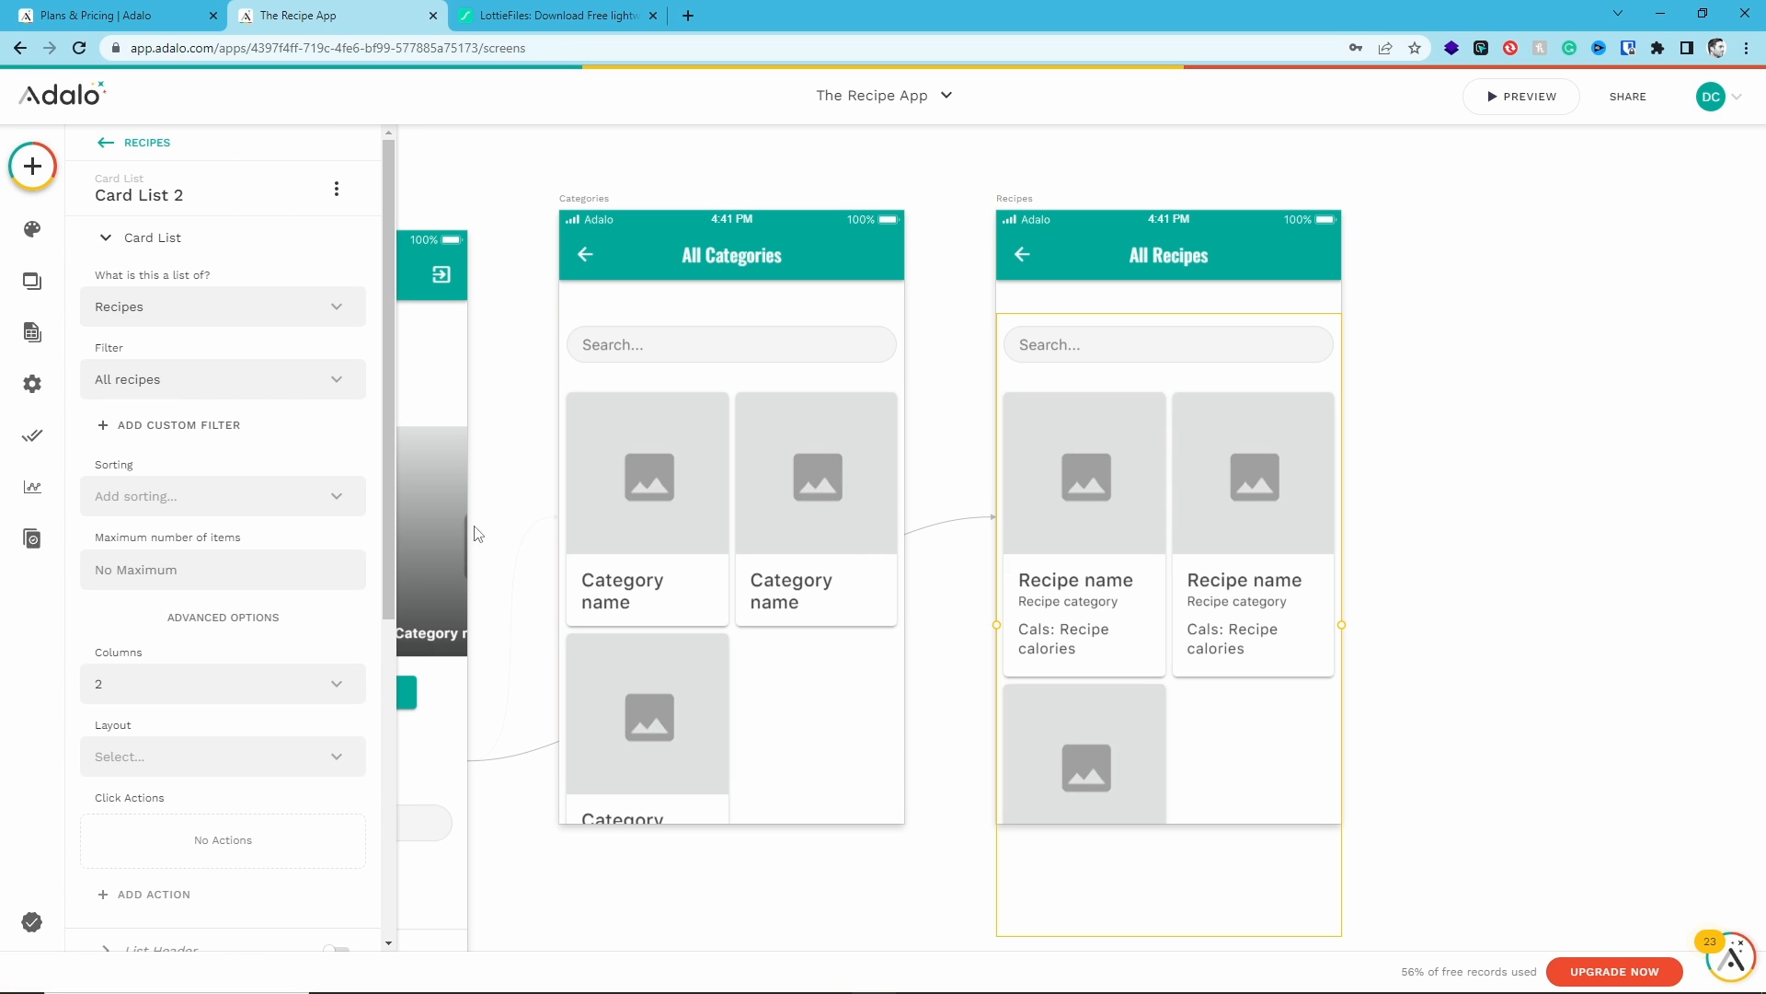
{"action": "left_click", "coordinate": [200, 756]}
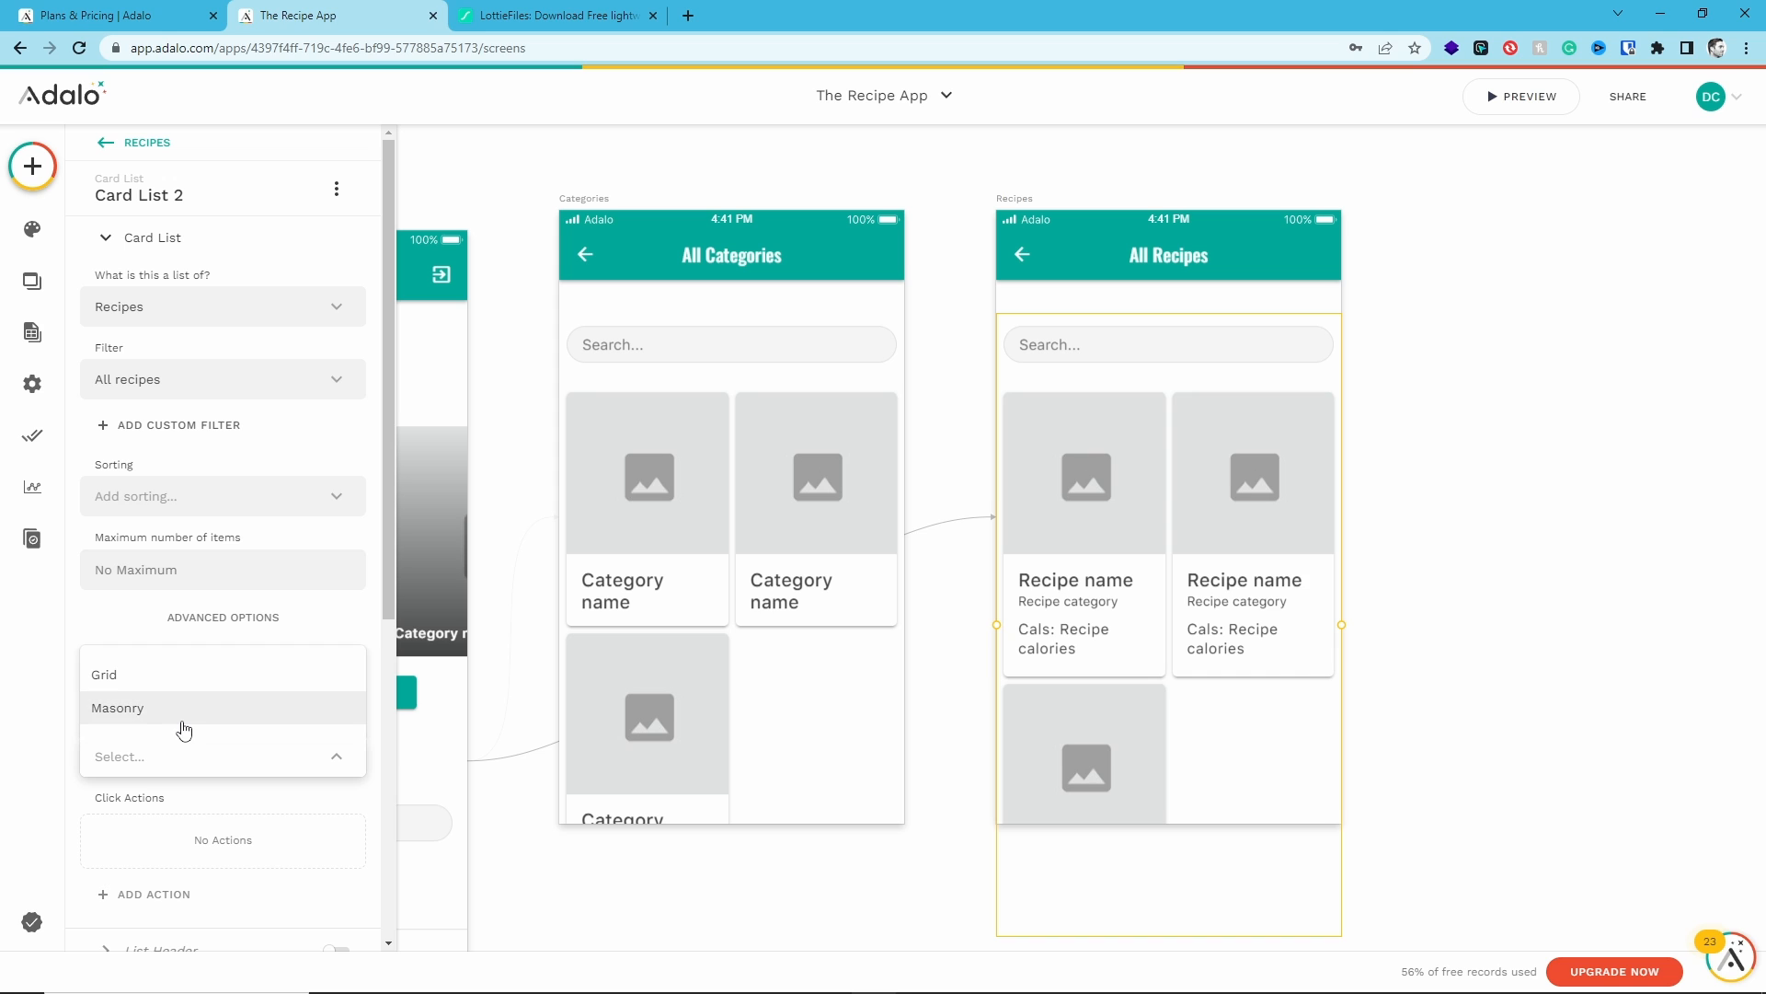
{"action": "left_click", "coordinate": [195, 676]}
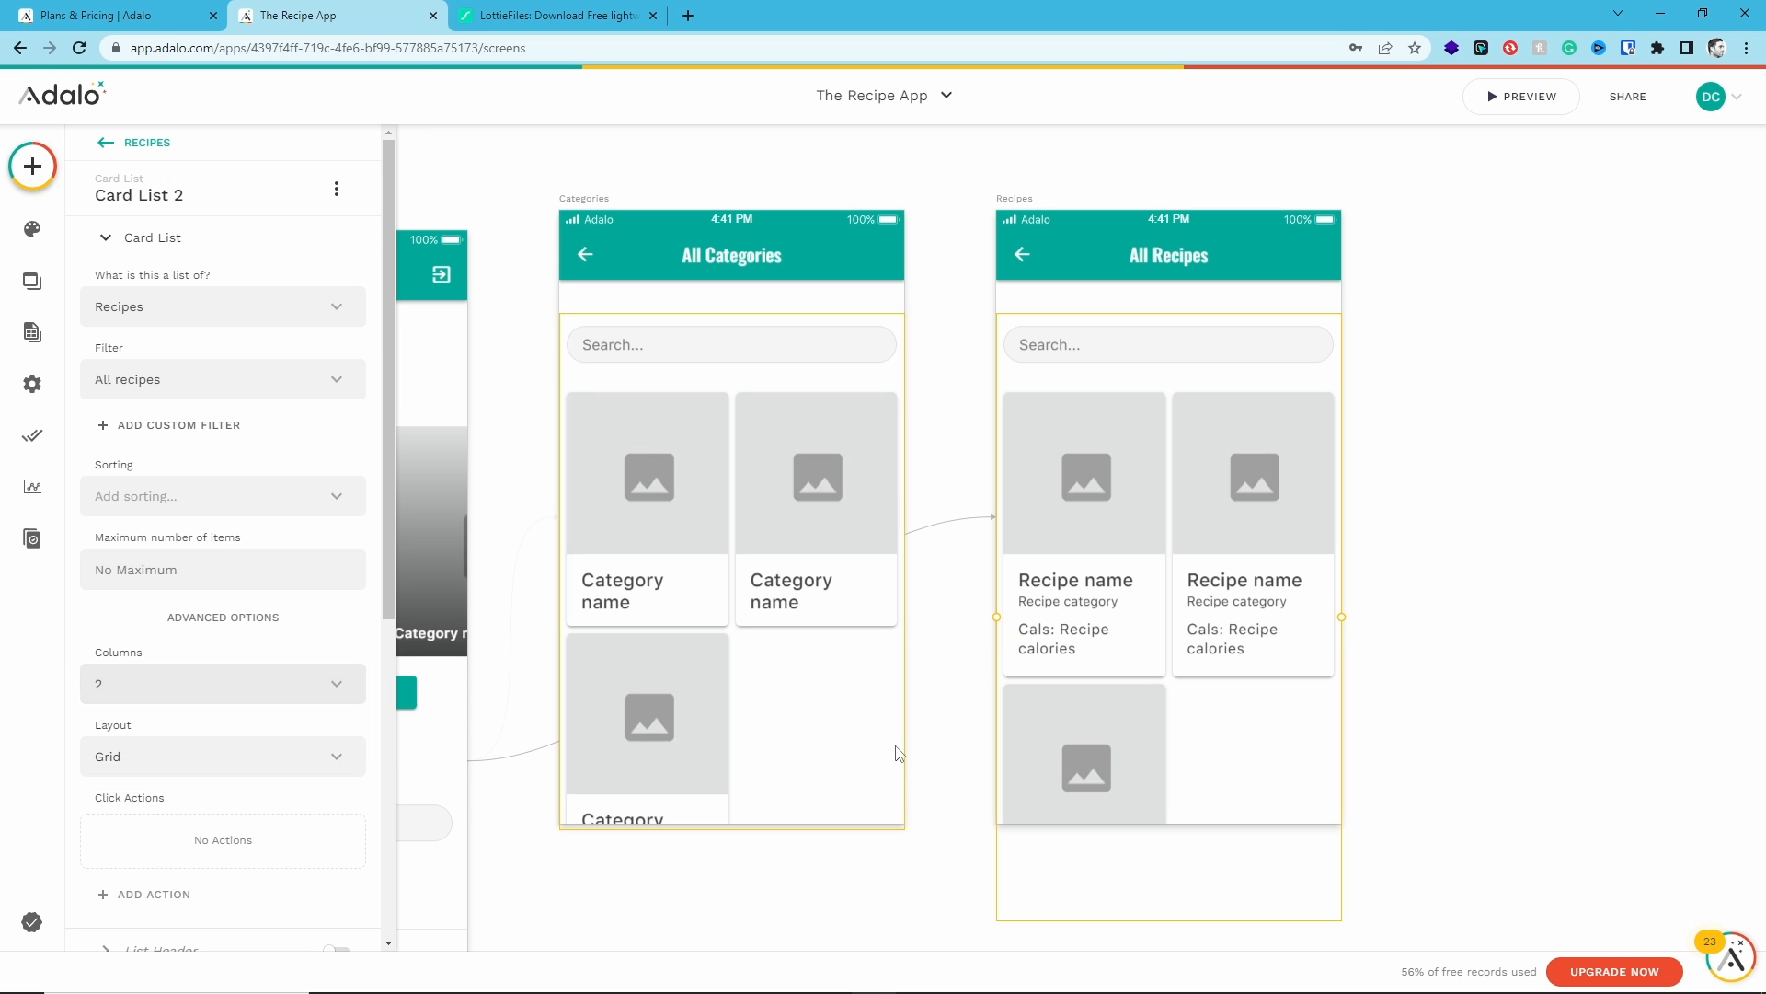
- Preview the app and open All Recipes to check the grid layout
{"action": "left_click", "coordinate": [1509, 98]}
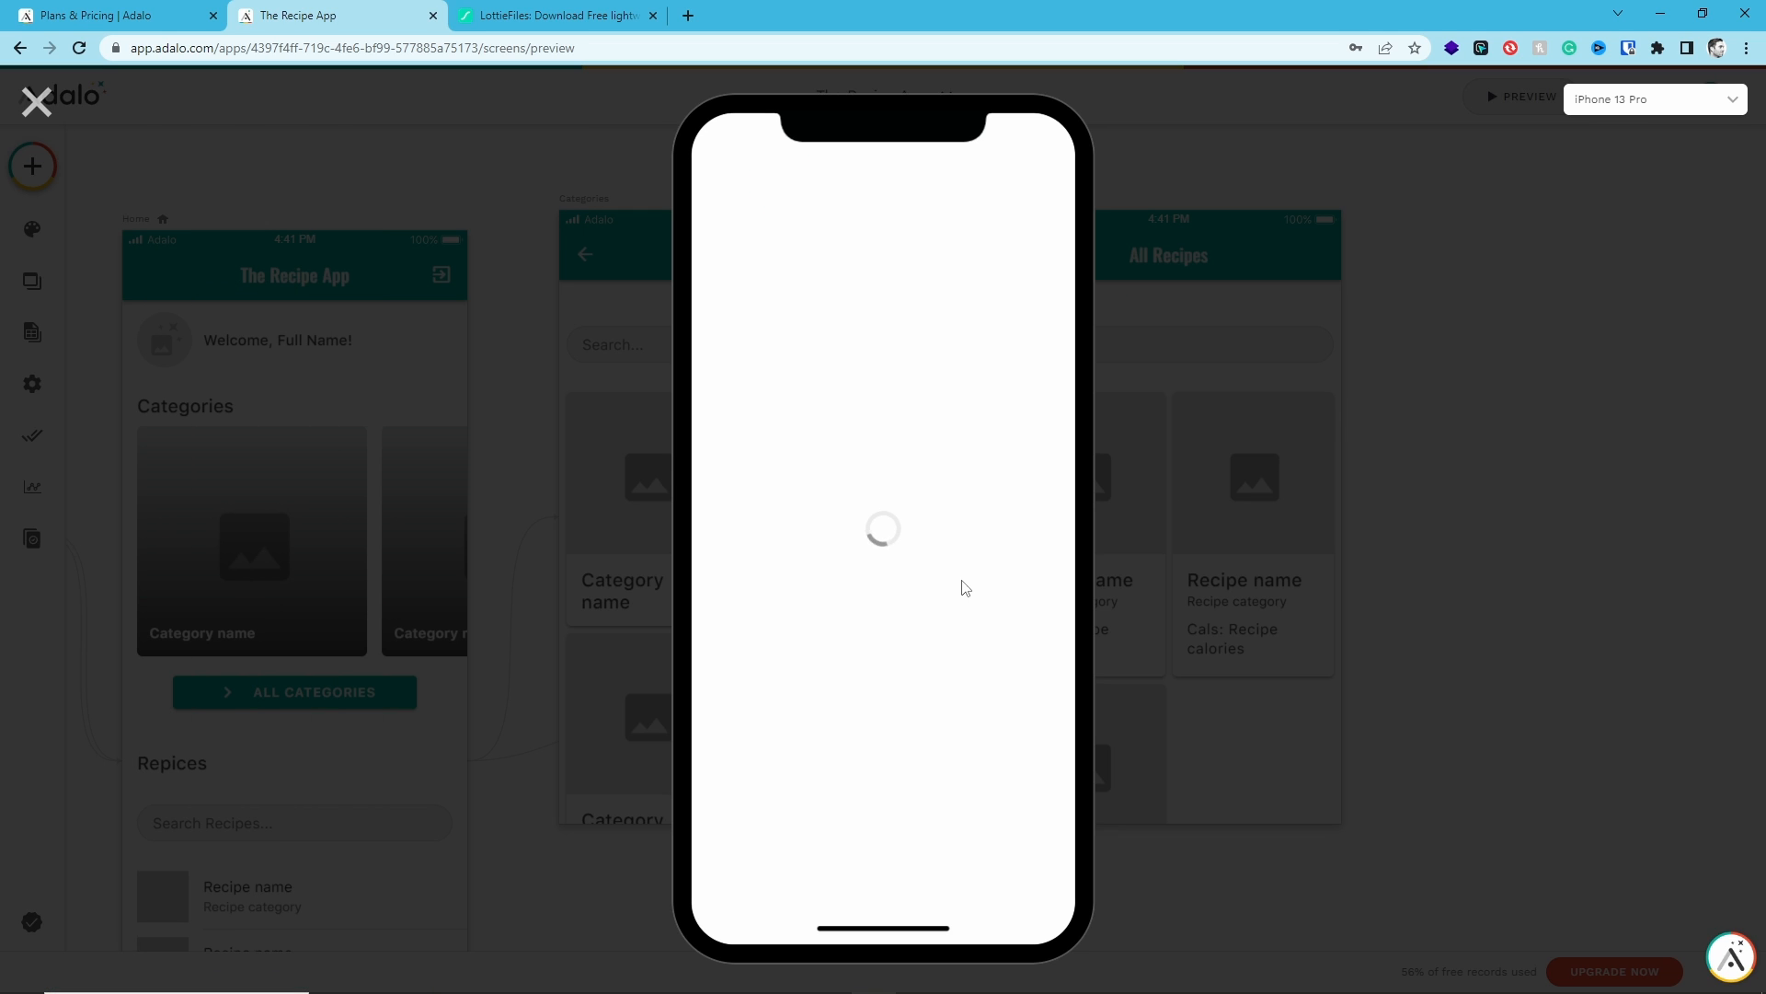
{"action": "scroll", "coordinate": [890, 580], "scroll_direction": "down", "scroll_amount": 5}
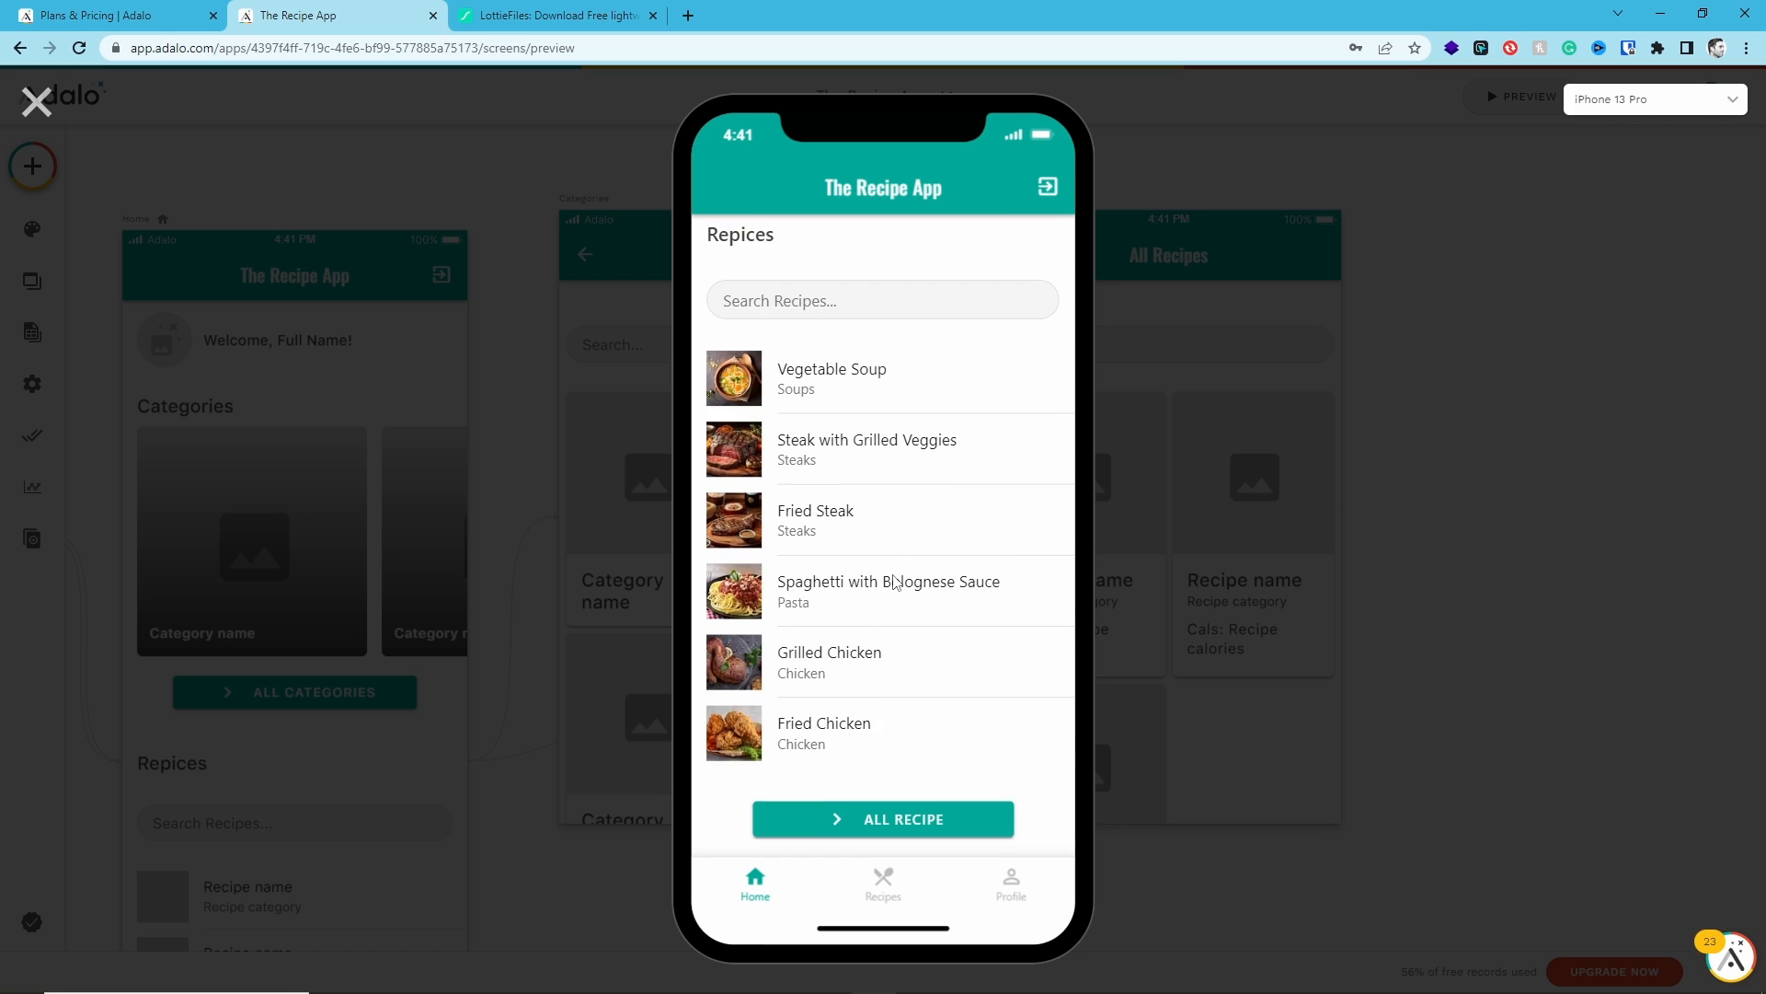
{"action": "left_click", "coordinate": [875, 819]}
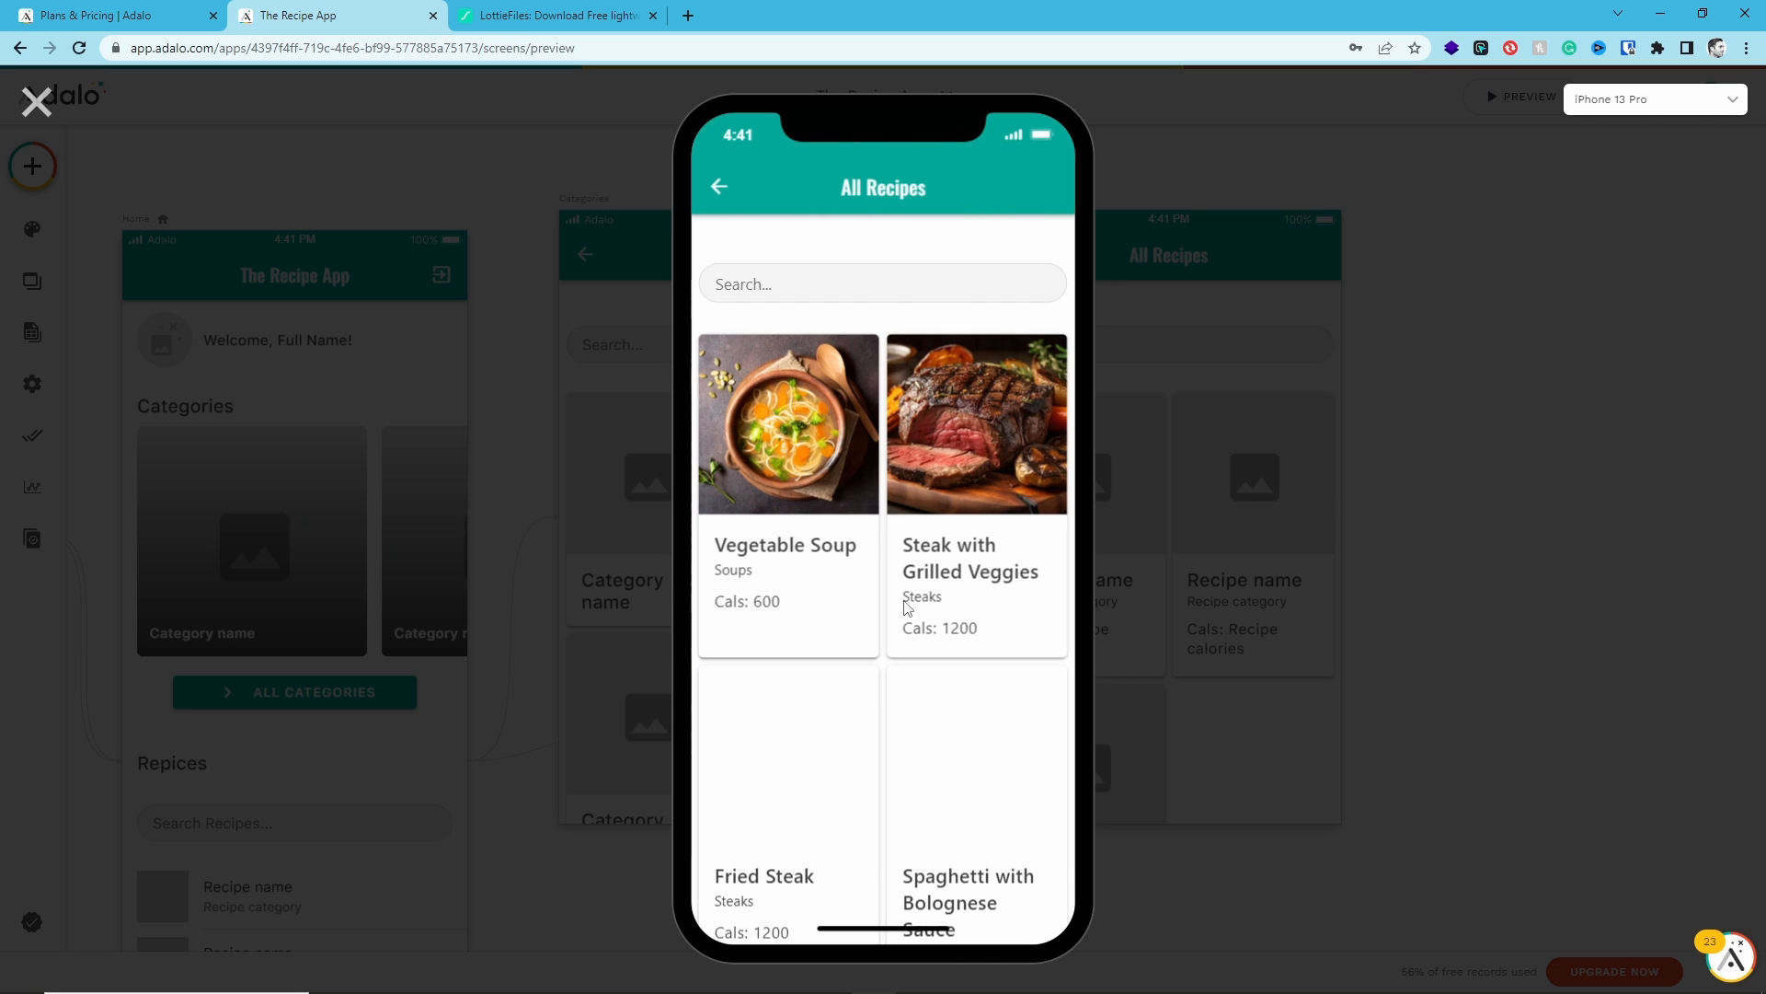
{"action": "scroll", "coordinate": [868, 451], "scroll_direction": "down", "scroll_amount": 2}
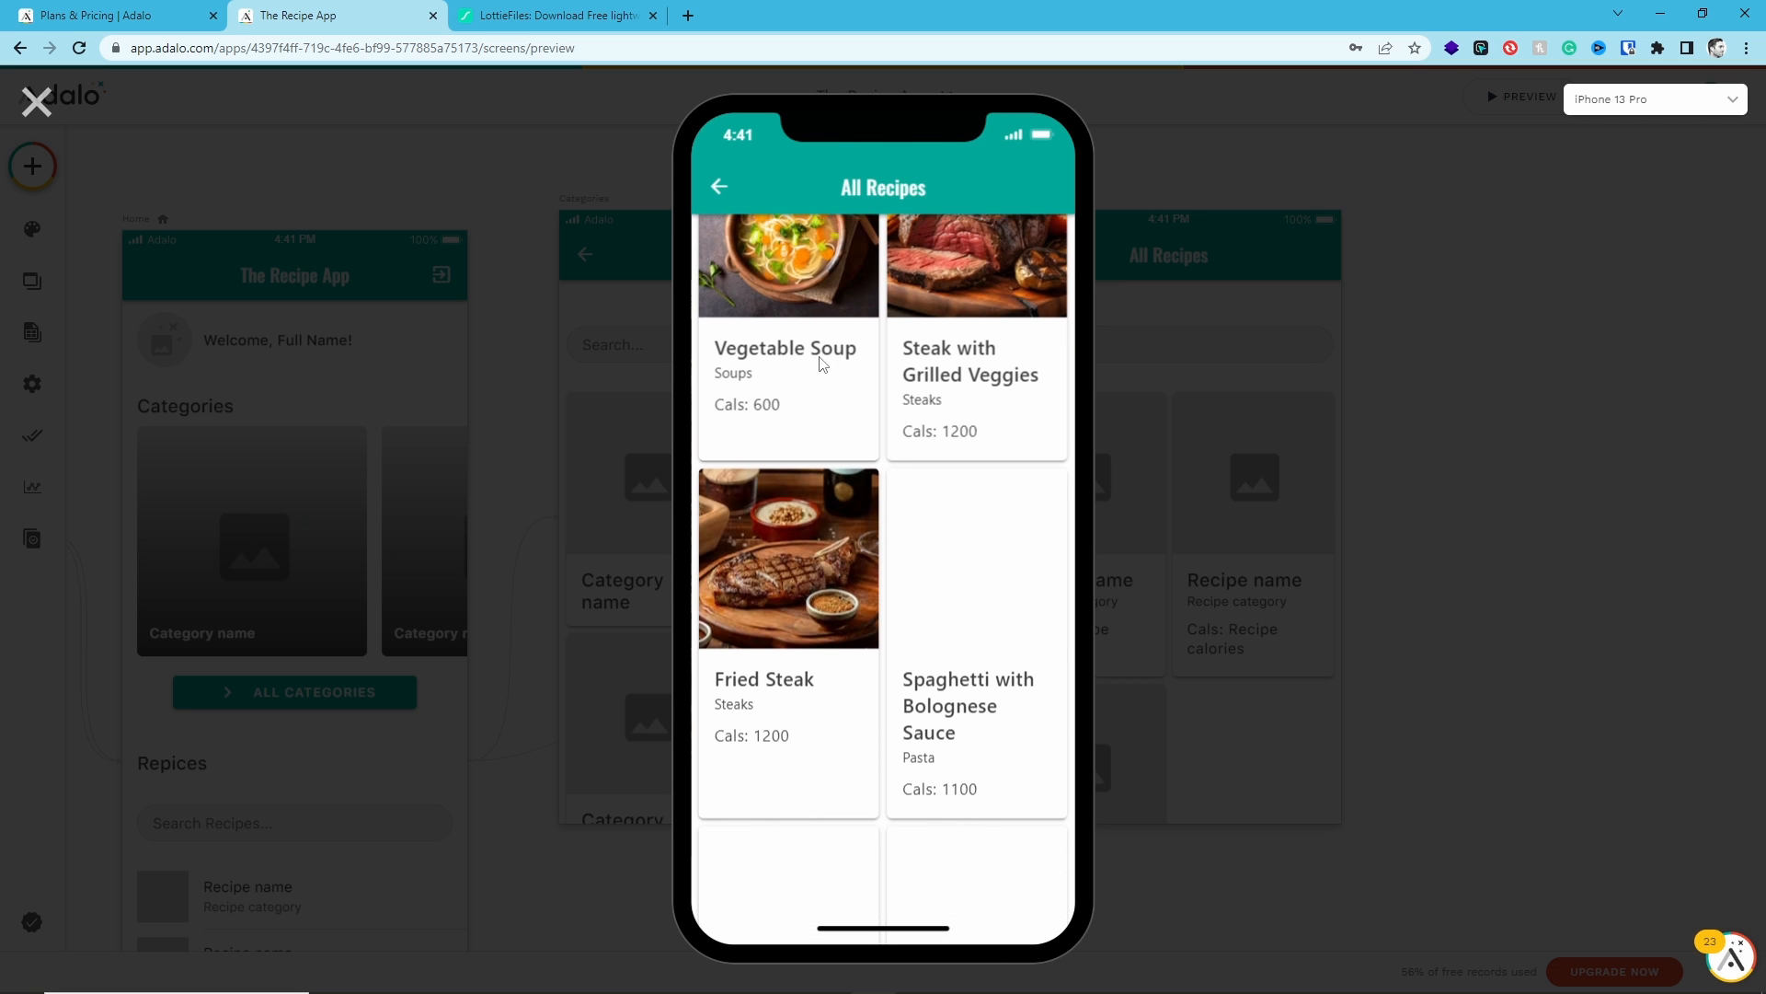
- Scroll through the recipe grid in the preview, then close the preview
{"action": "scroll", "coordinate": [819, 649], "scroll_direction": "down", "scroll_amount": 2}
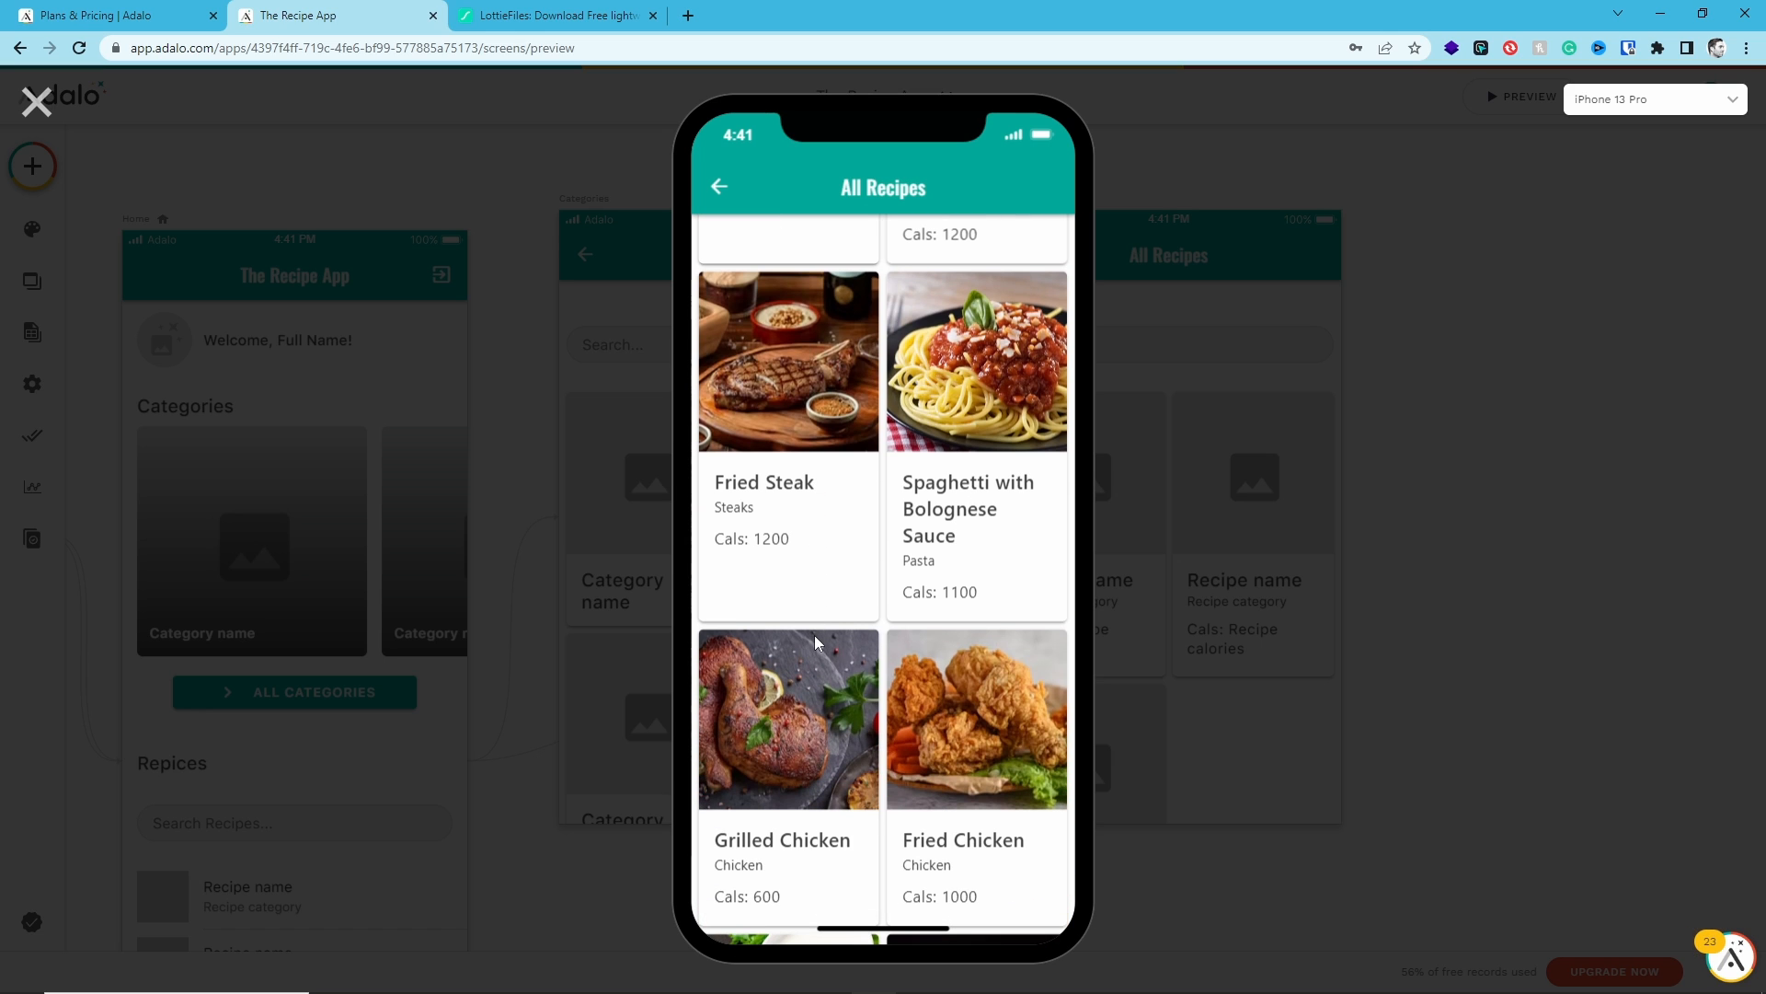
{"action": "scroll", "coordinate": [819, 644], "scroll_direction": "up", "scroll_amount": 1}
{"action": "scroll", "coordinate": [818, 643], "scroll_direction": "down", "scroll_amount": 1}
{"action": "scroll", "coordinate": [818, 642], "scroll_direction": "up", "scroll_amount": 2}
{"action": "scroll", "coordinate": [817, 637], "scroll_direction": "down", "scroll_amount": 3}
{"action": "left_click", "coordinate": [36, 103]}
- Add a "Fat:" line showing Recipe fat in grams to the All Recipes card list body text
{"action": "left_click", "coordinate": [1055, 603]}
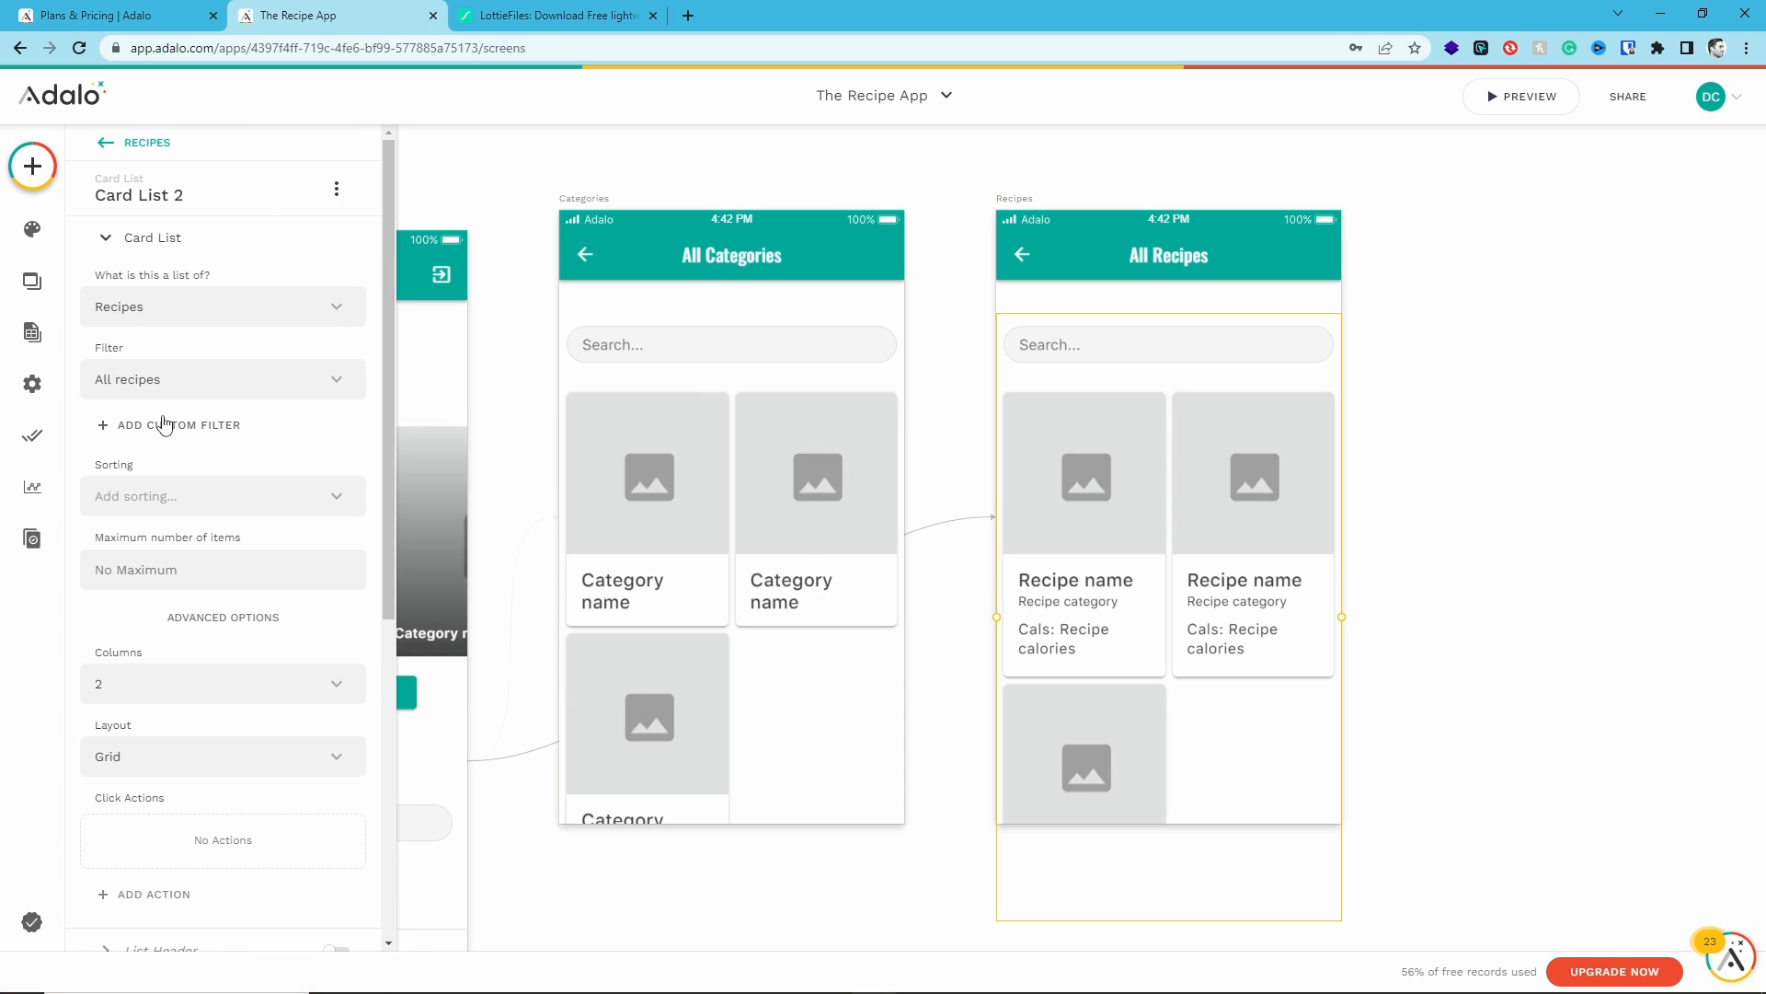
{"action": "scroll", "coordinate": [205, 586], "scroll_direction": "down", "scroll_amount": 4}
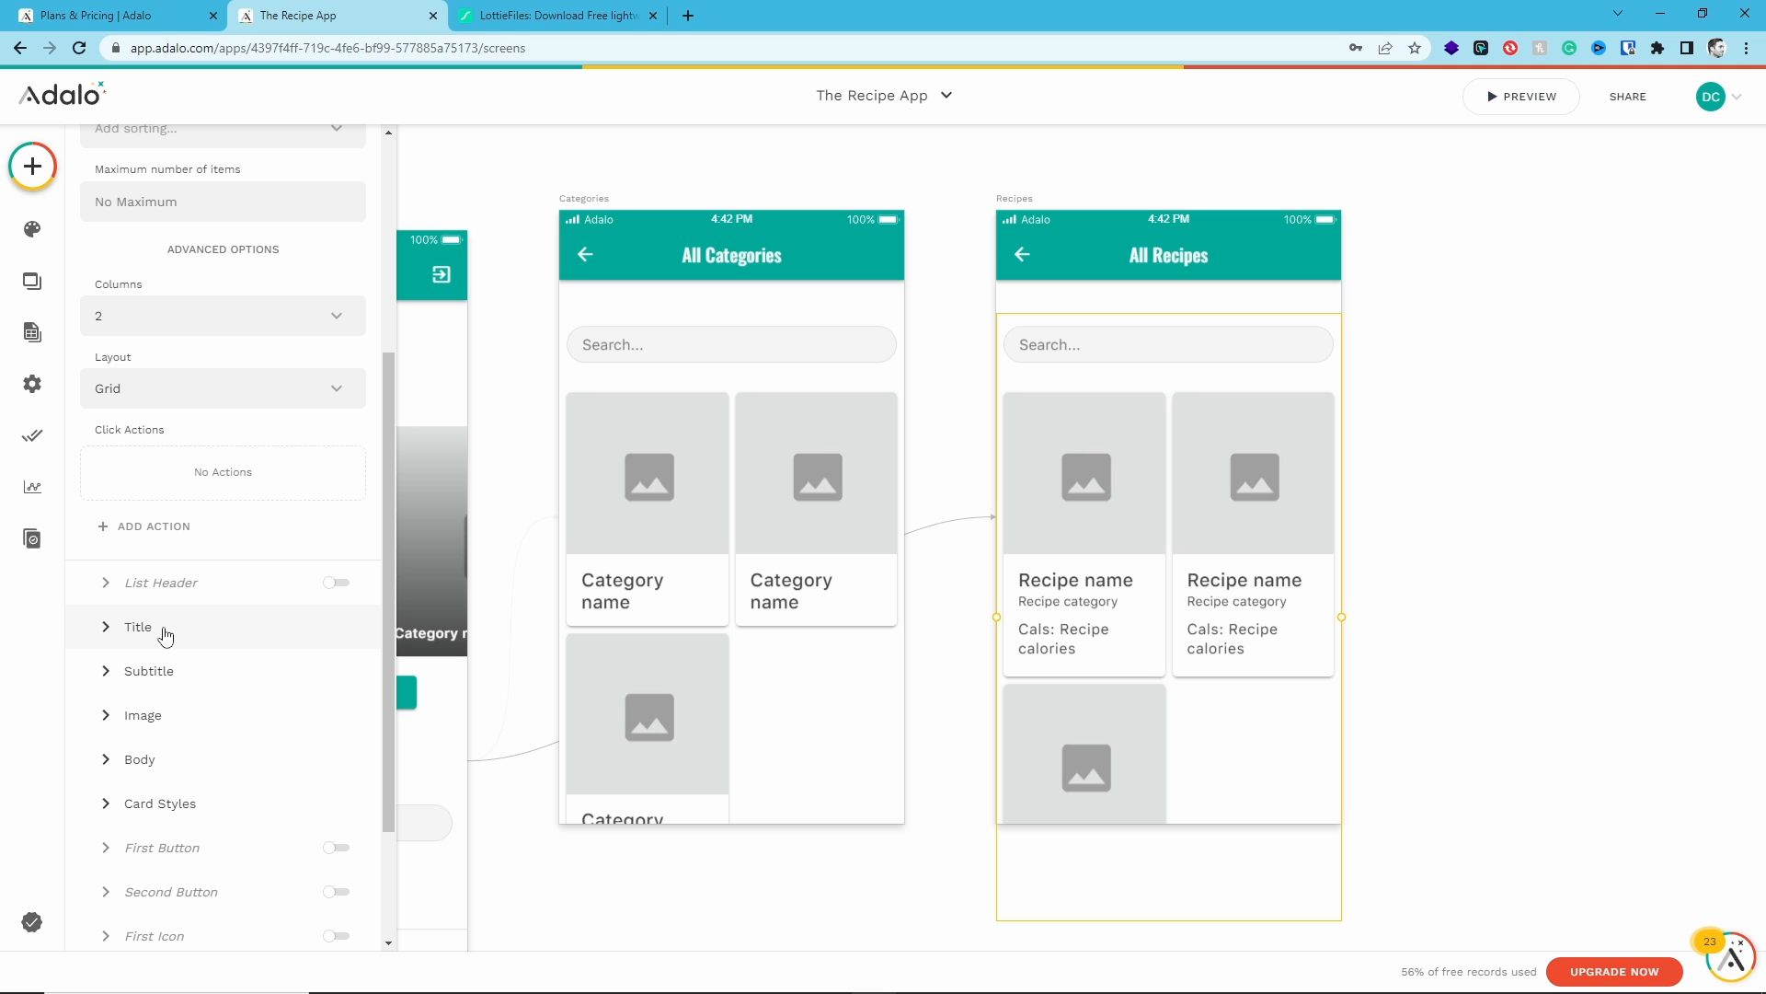
{"action": "left_click", "coordinate": [140, 759]}
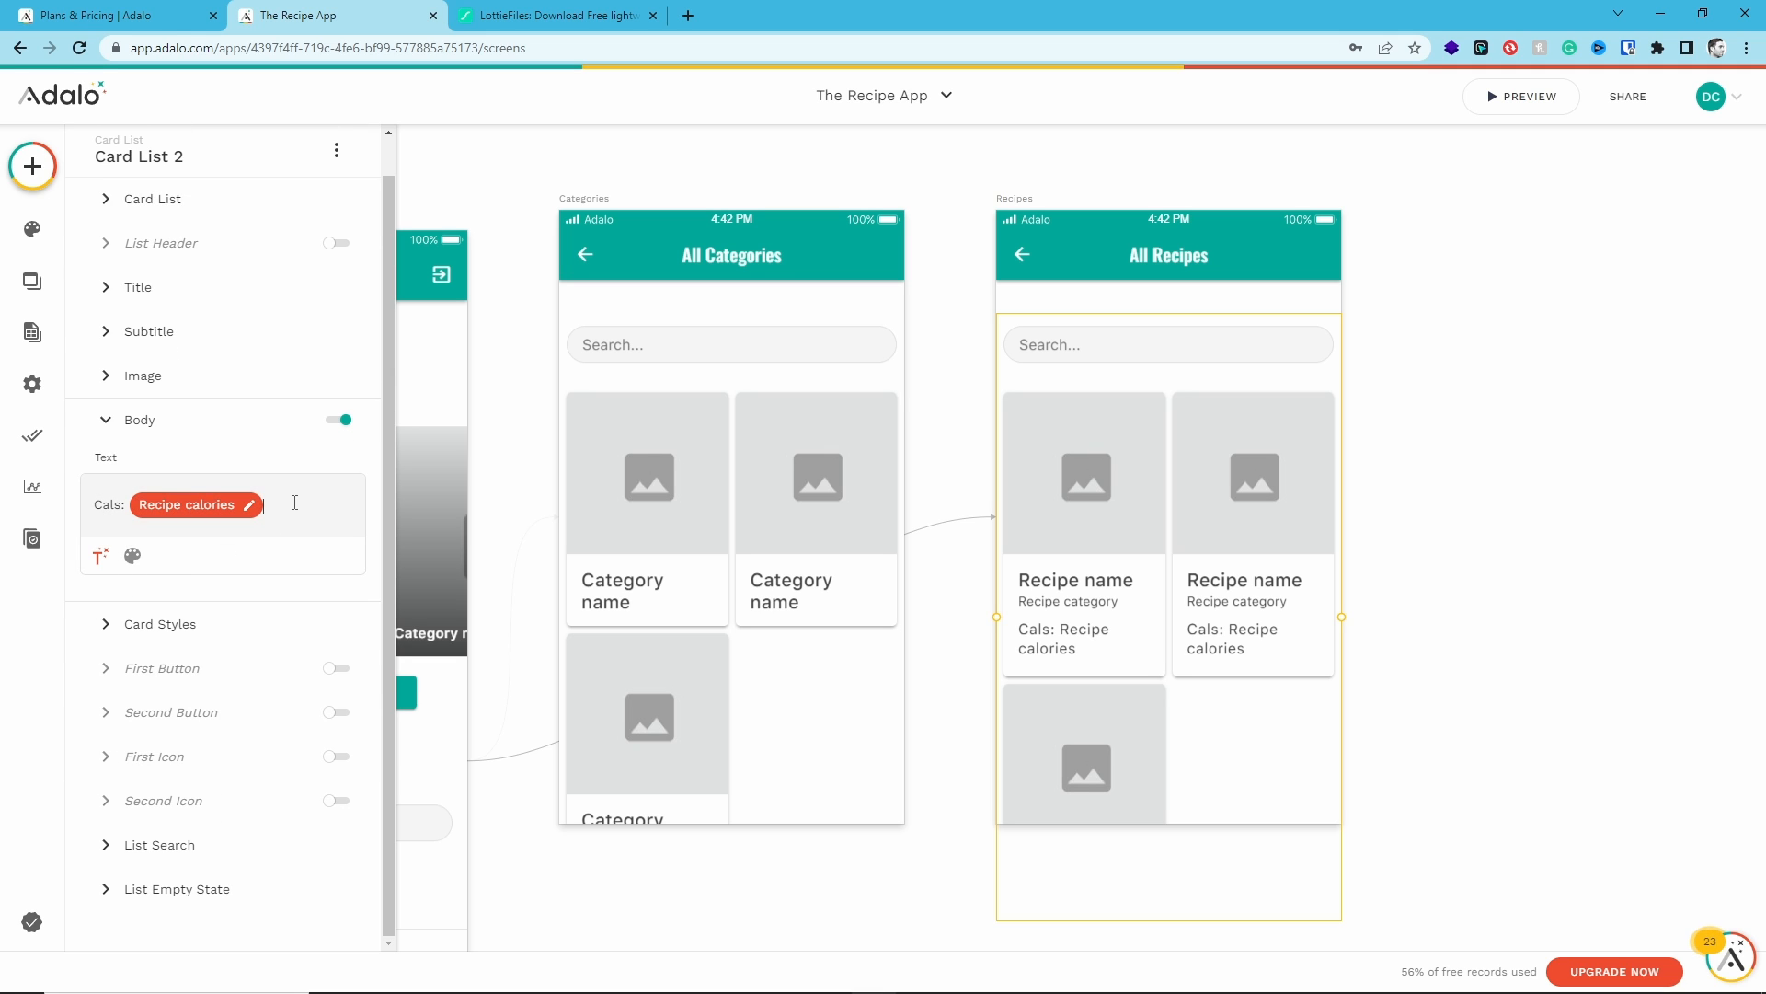
{"action": "key", "text": "Return"}
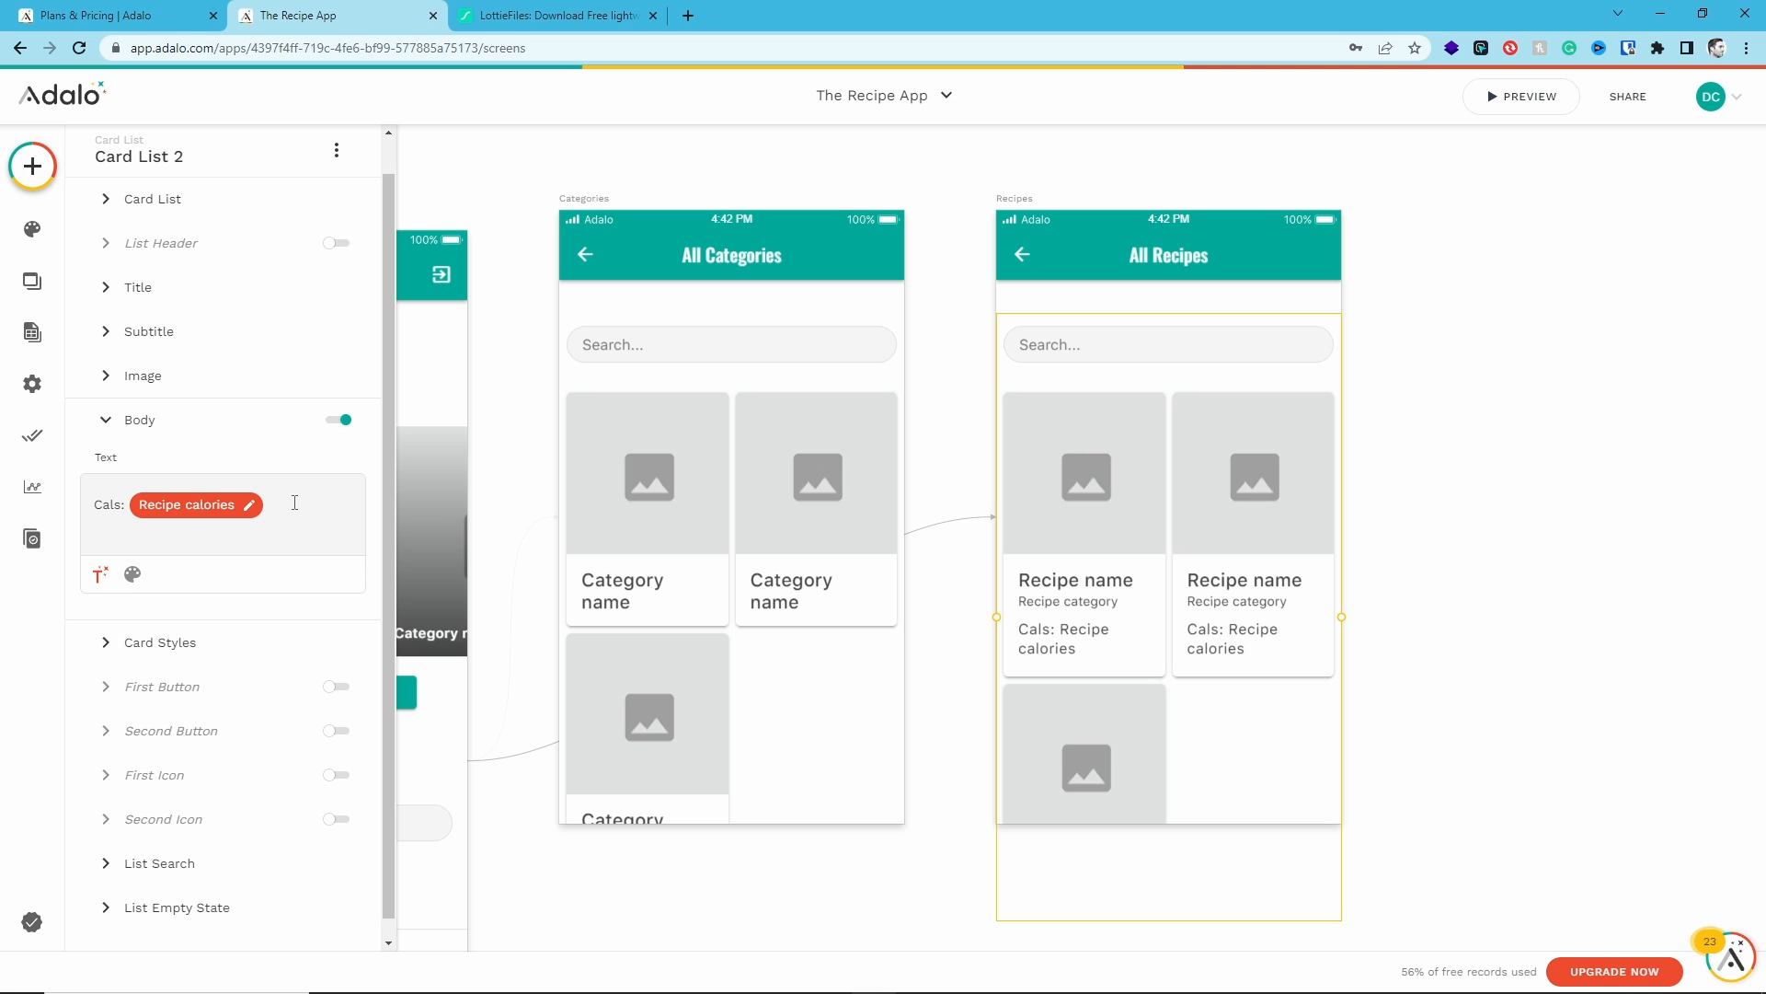
{"action": "type", "text": "Fat"}
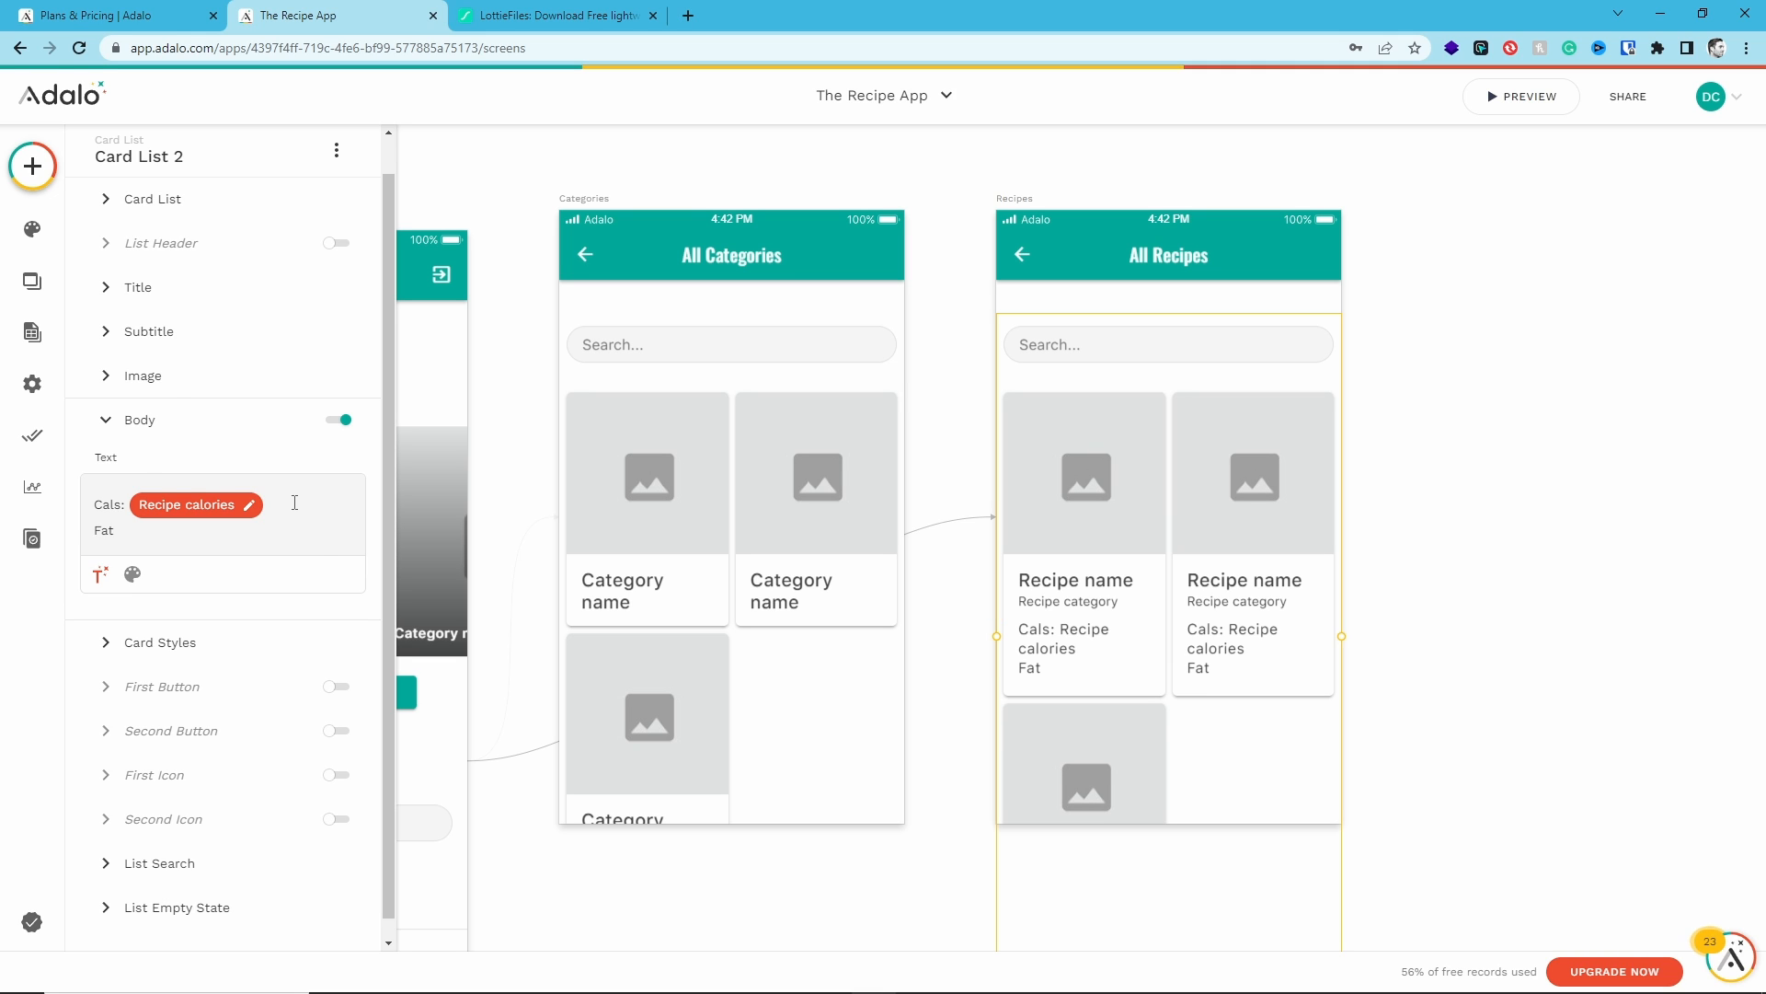
{"action": "type", "text": ":"}
{"action": "left_click", "coordinate": [100, 575]}
{"action": "left_click", "coordinate": [161, 249]}
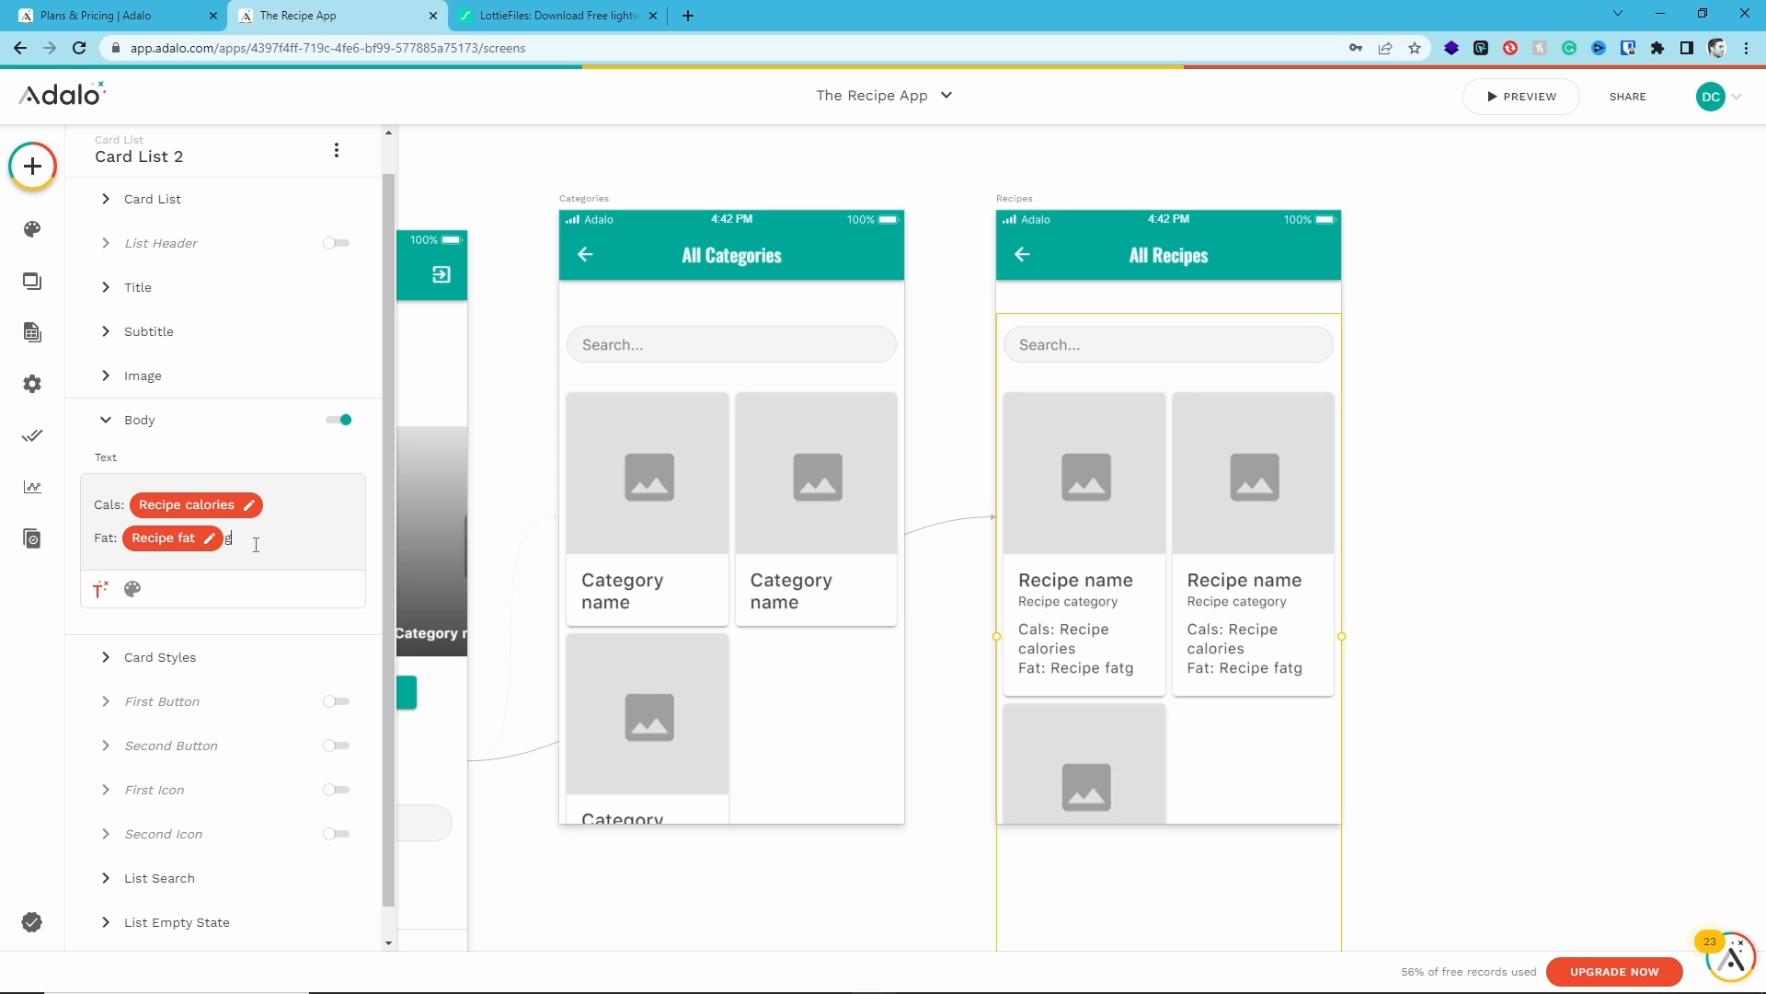
- Add "Carbs:" and "Protein:" lines with Recipe carbs and Recipe protein in grams to the card body
{"action": "key", "text": "Return"}
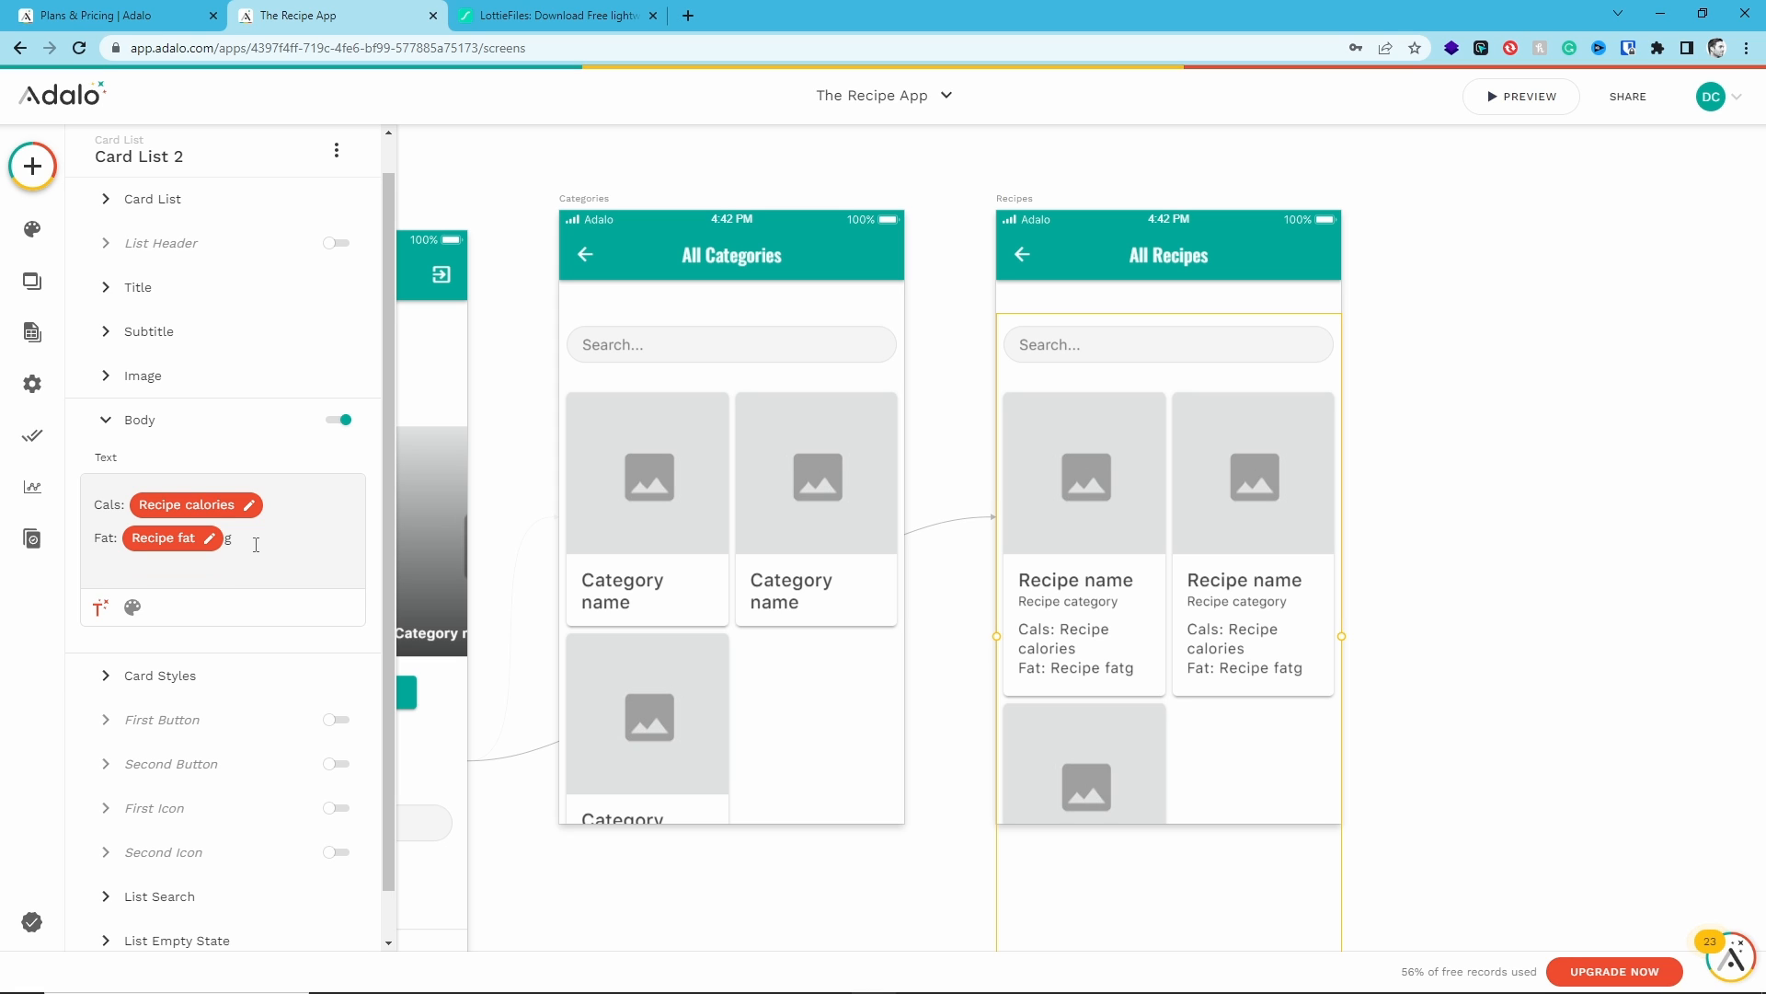
{"action": "type", "text": "Carbs"}
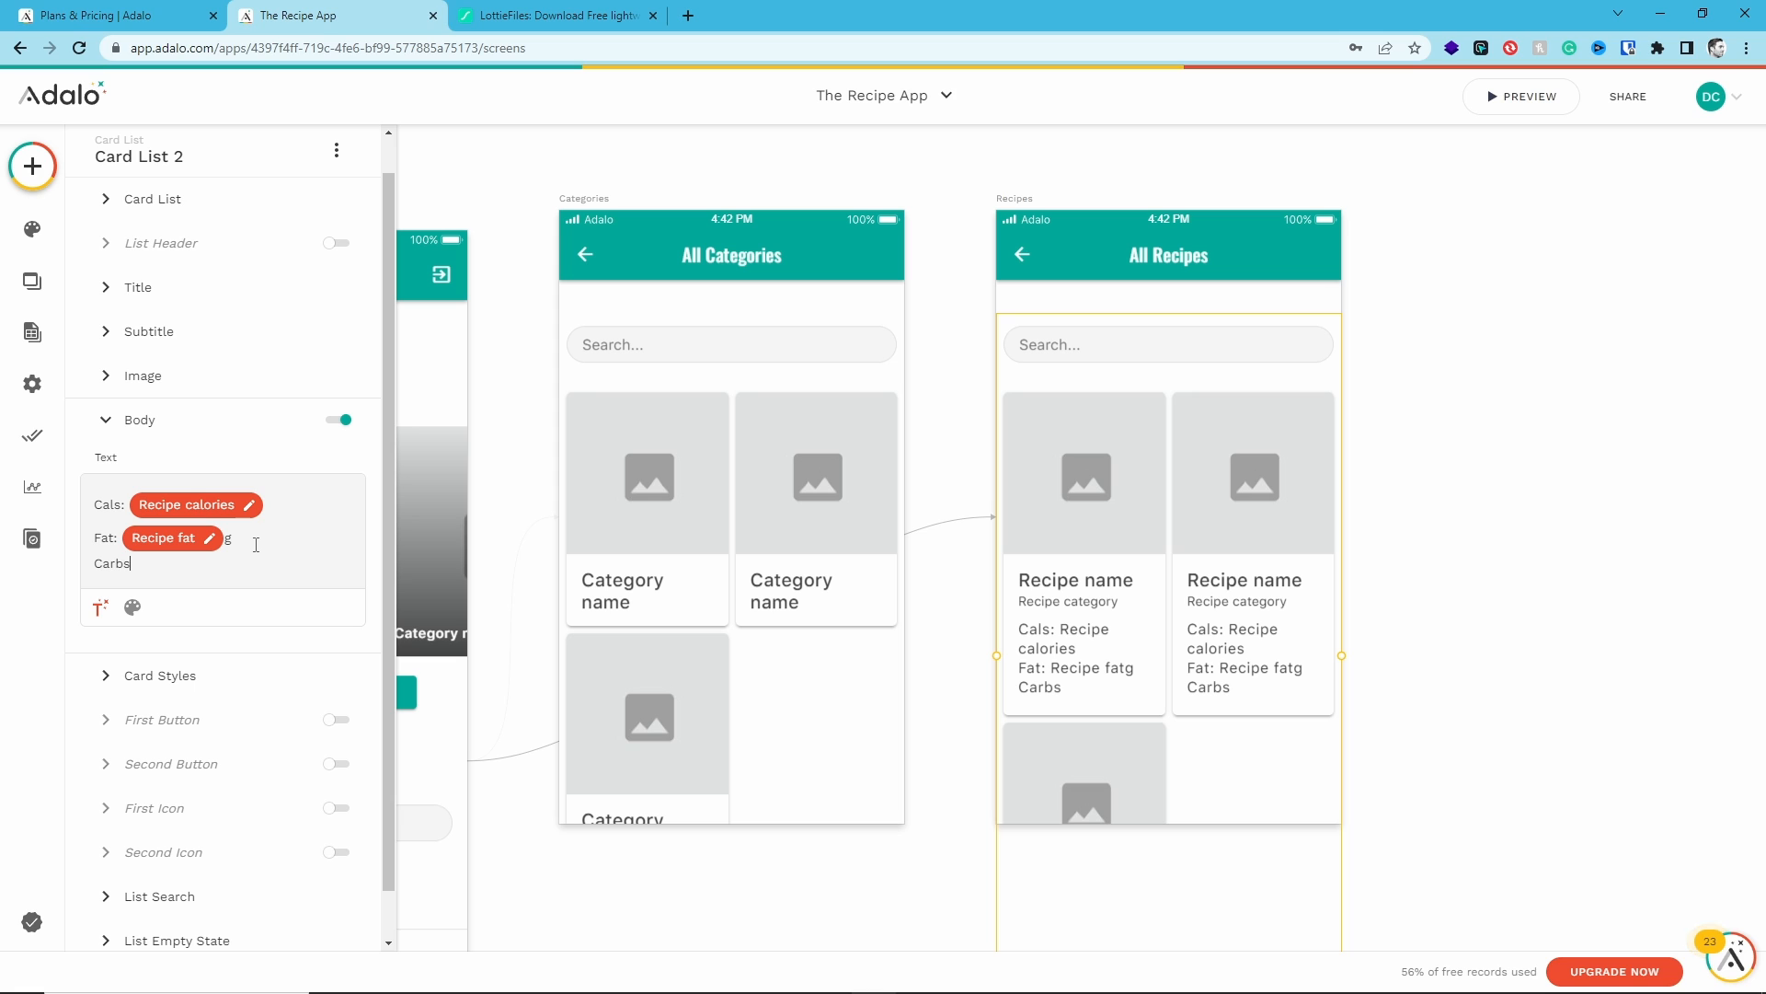
{"action": "type", "text": ":"}
{"action": "key", "text": "Return"}
{"action": "type", "text": "Pro"}
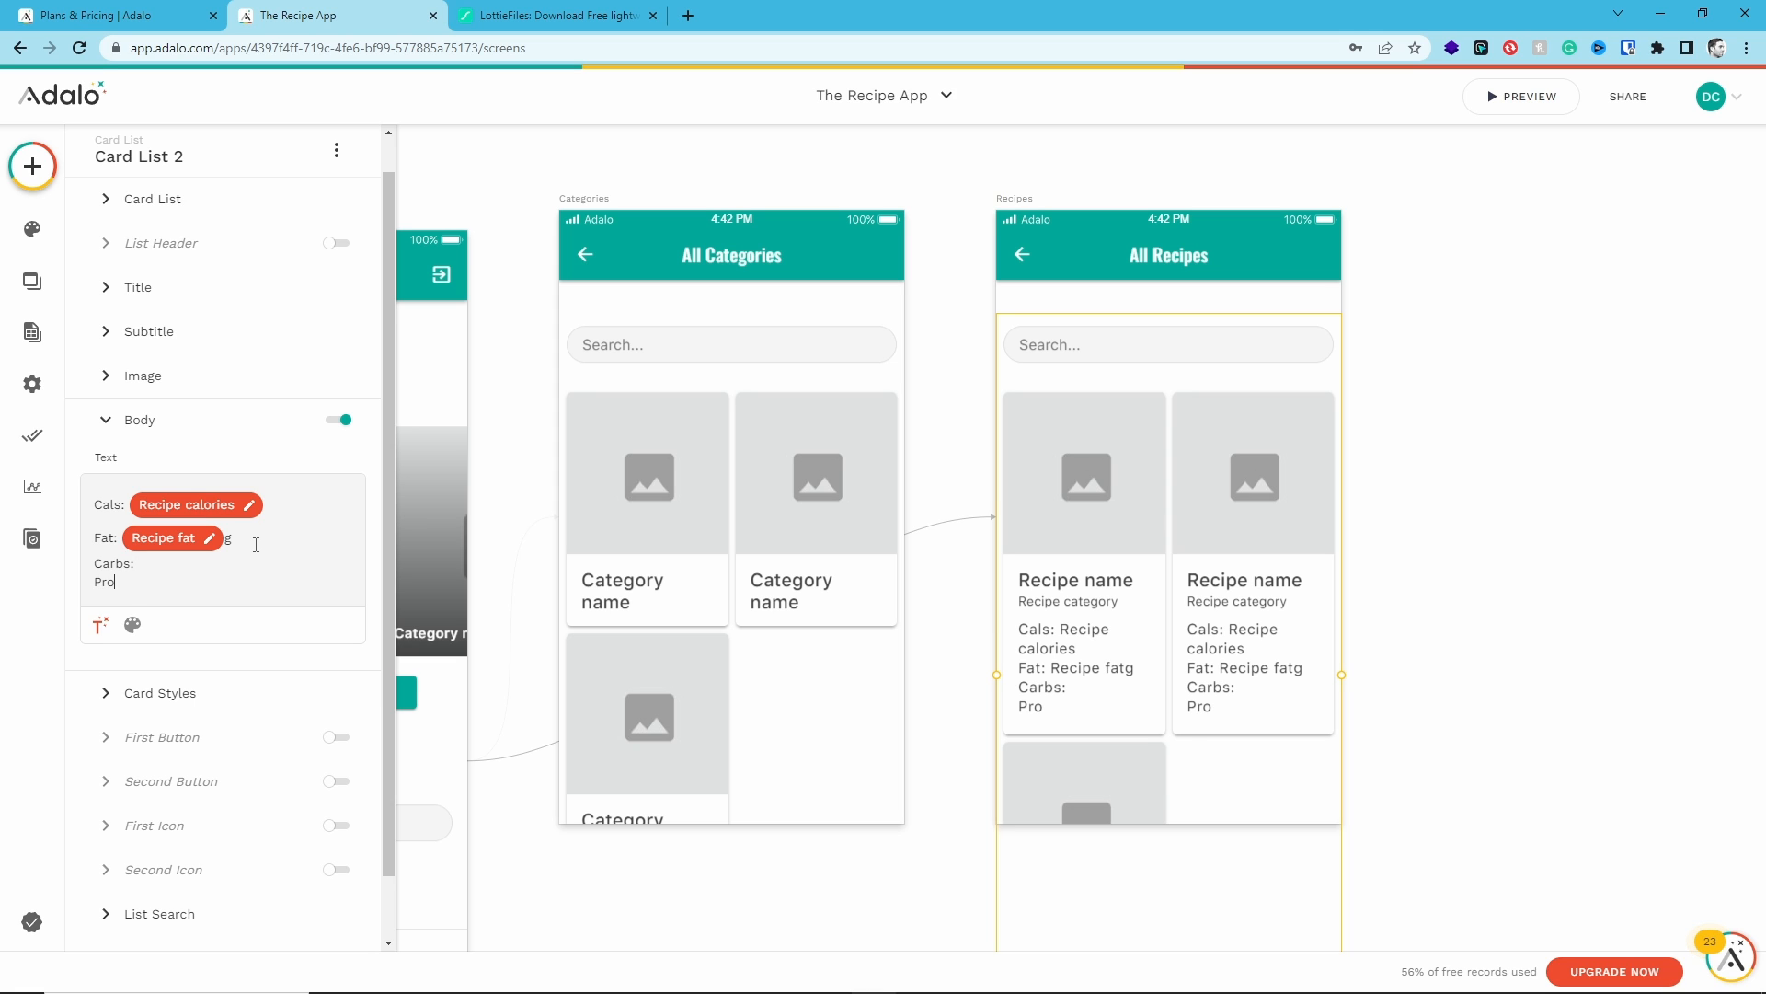
{"action": "type", "text": "tein: Recipe protein g"}
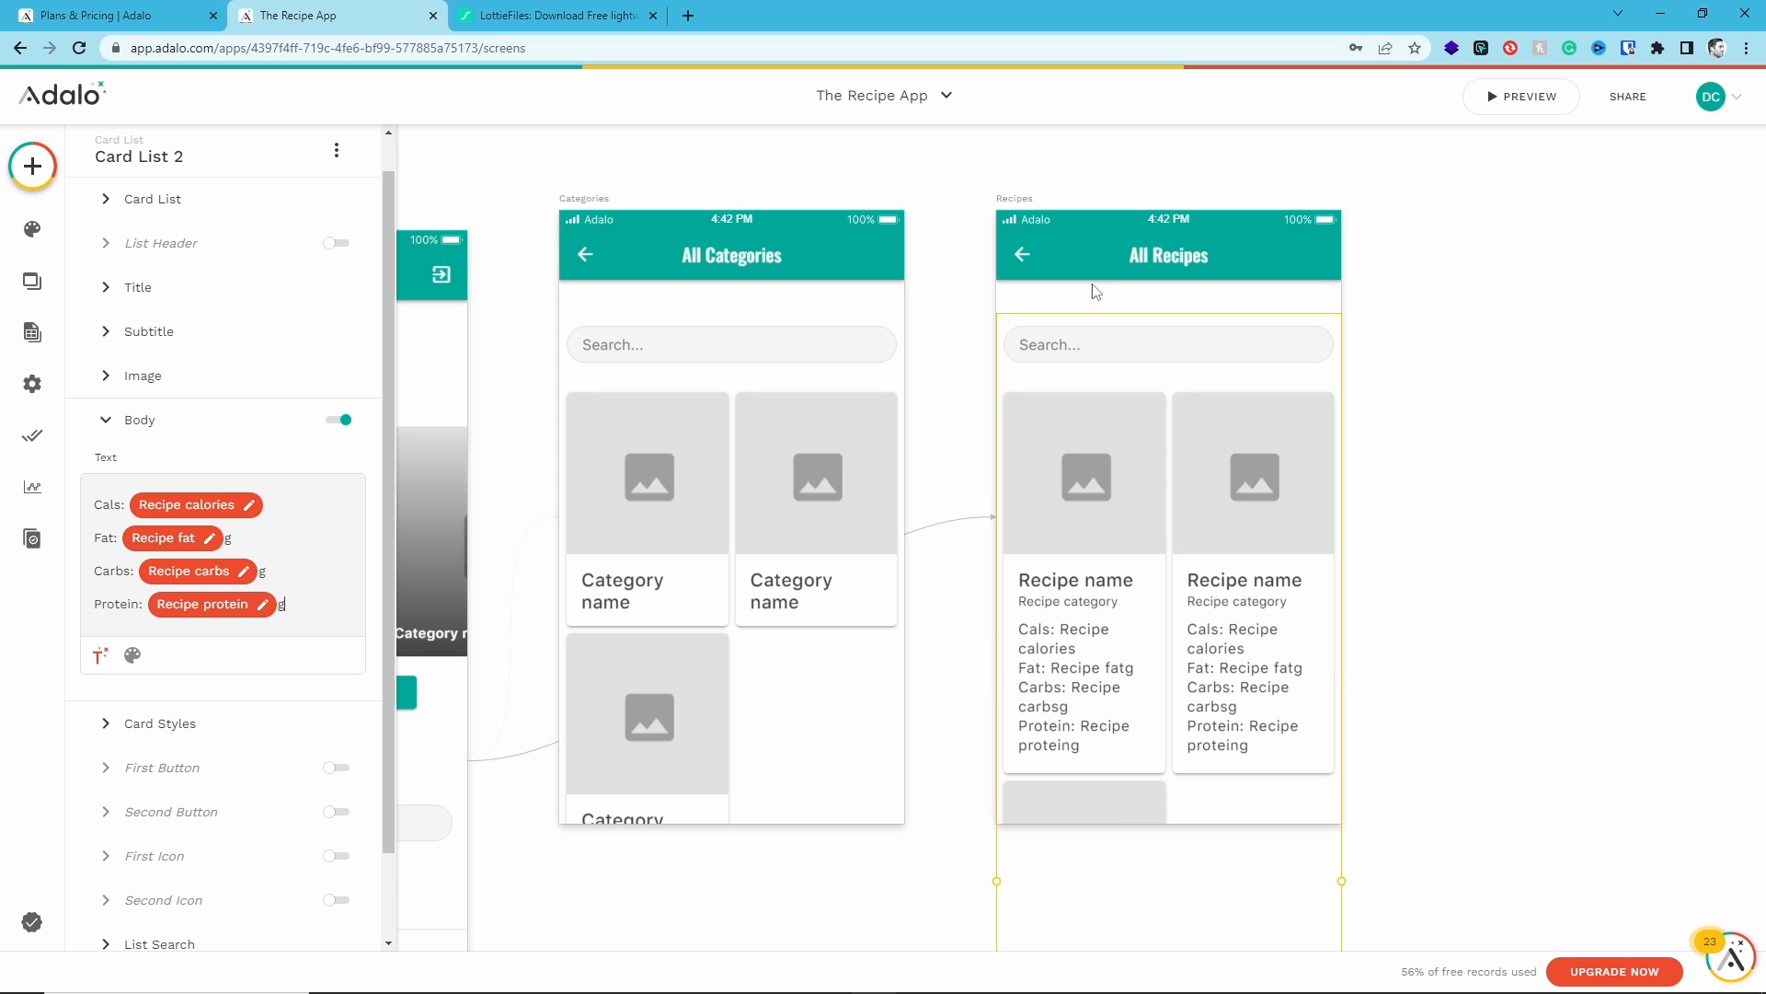
- Preview the app and open All Recipes to check the nutrition lines on the cards
{"action": "left_click", "coordinate": [1491, 99]}
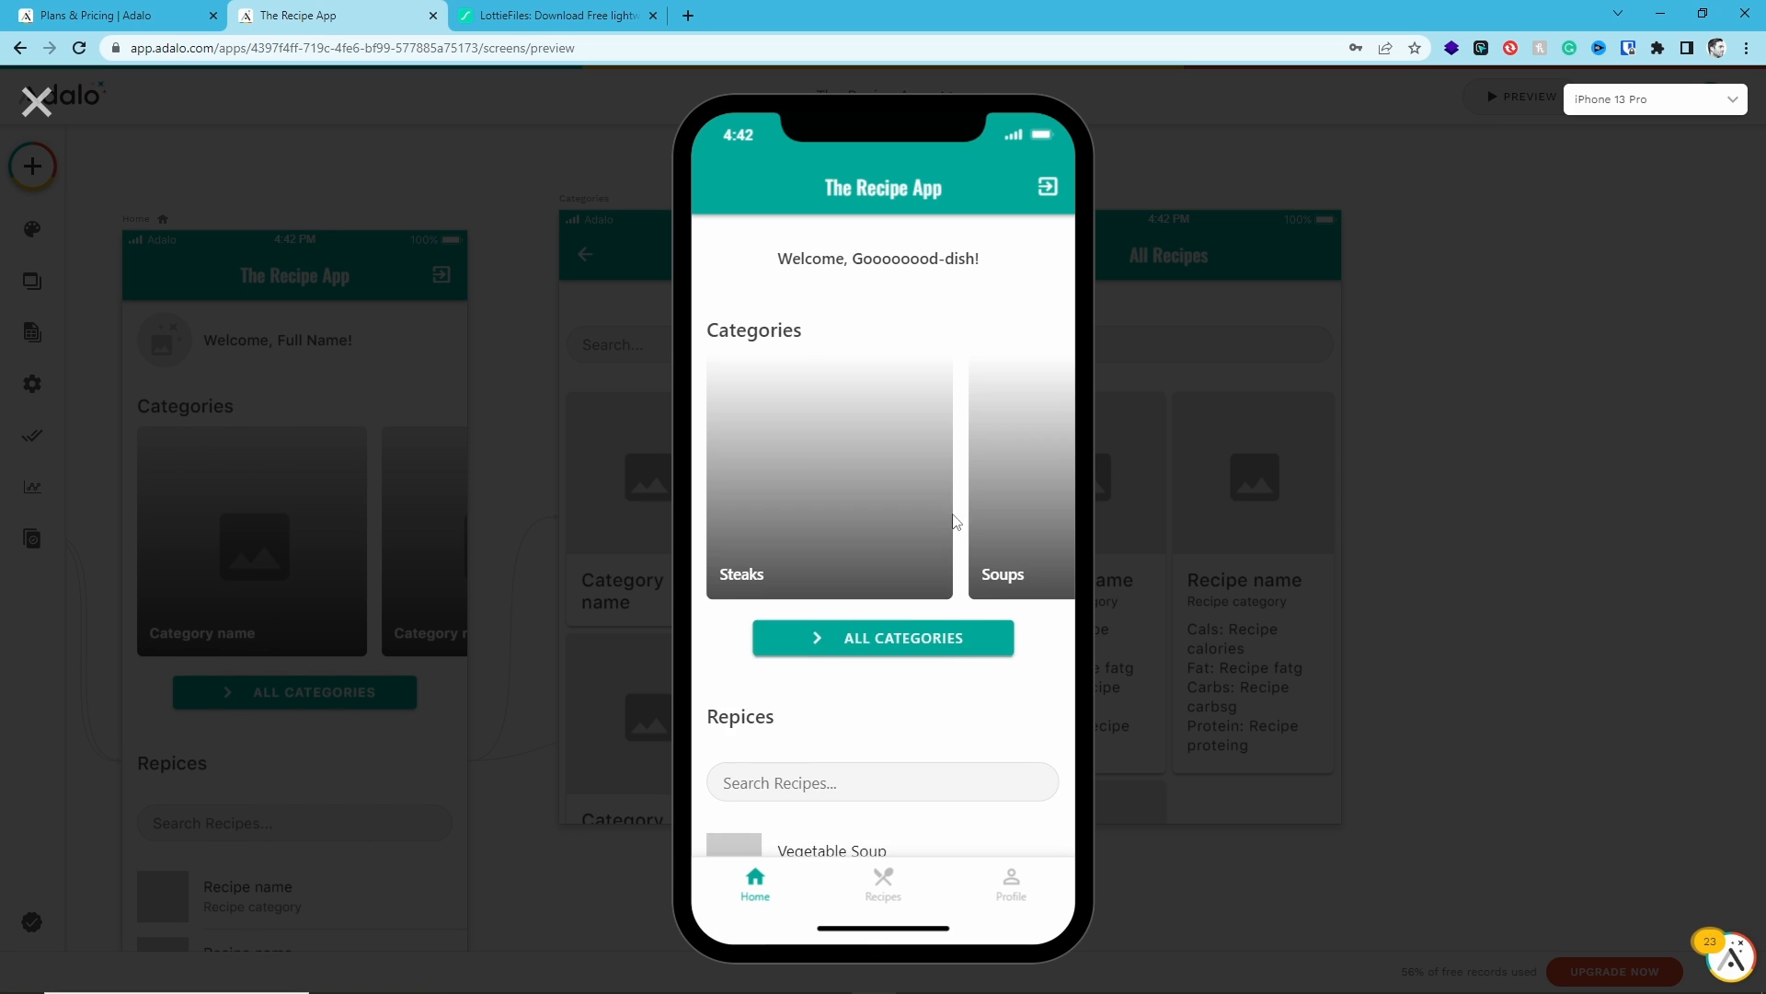
{"action": "scroll", "coordinate": [951, 520], "scroll_direction": "down", "scroll_amount": 5}
{"action": "left_click", "coordinate": [881, 833]}
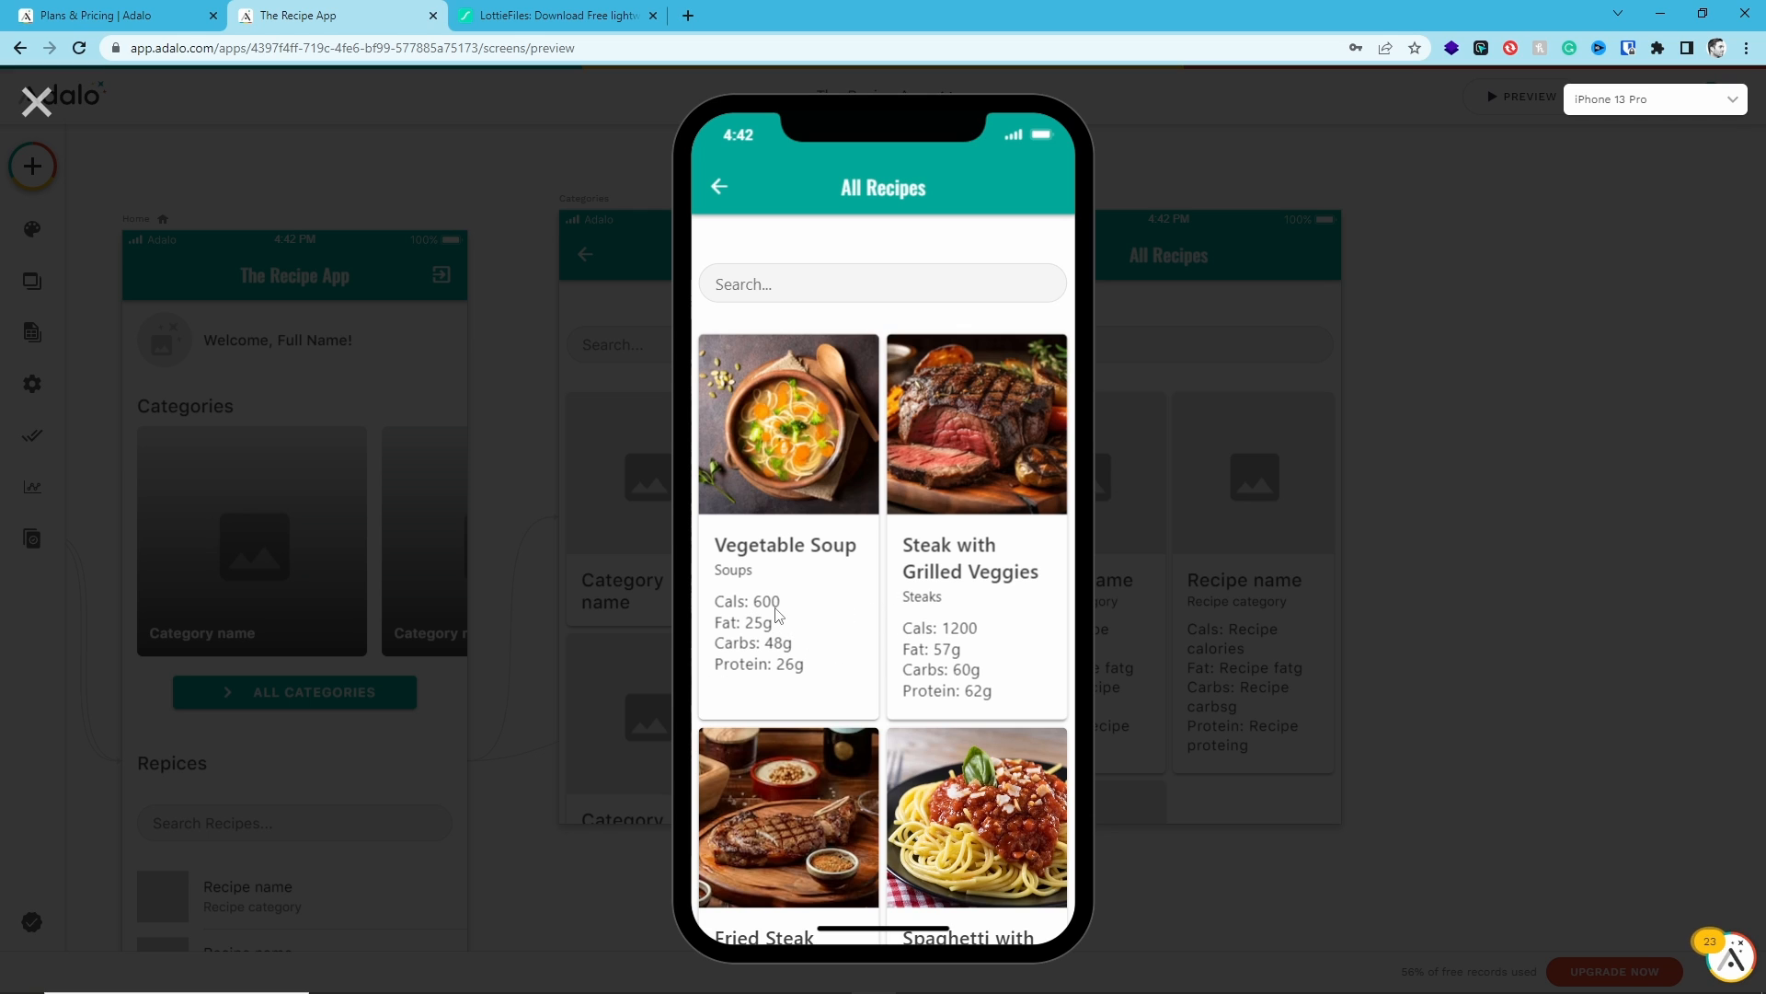
{"action": "left_click", "coordinate": [36, 101]}
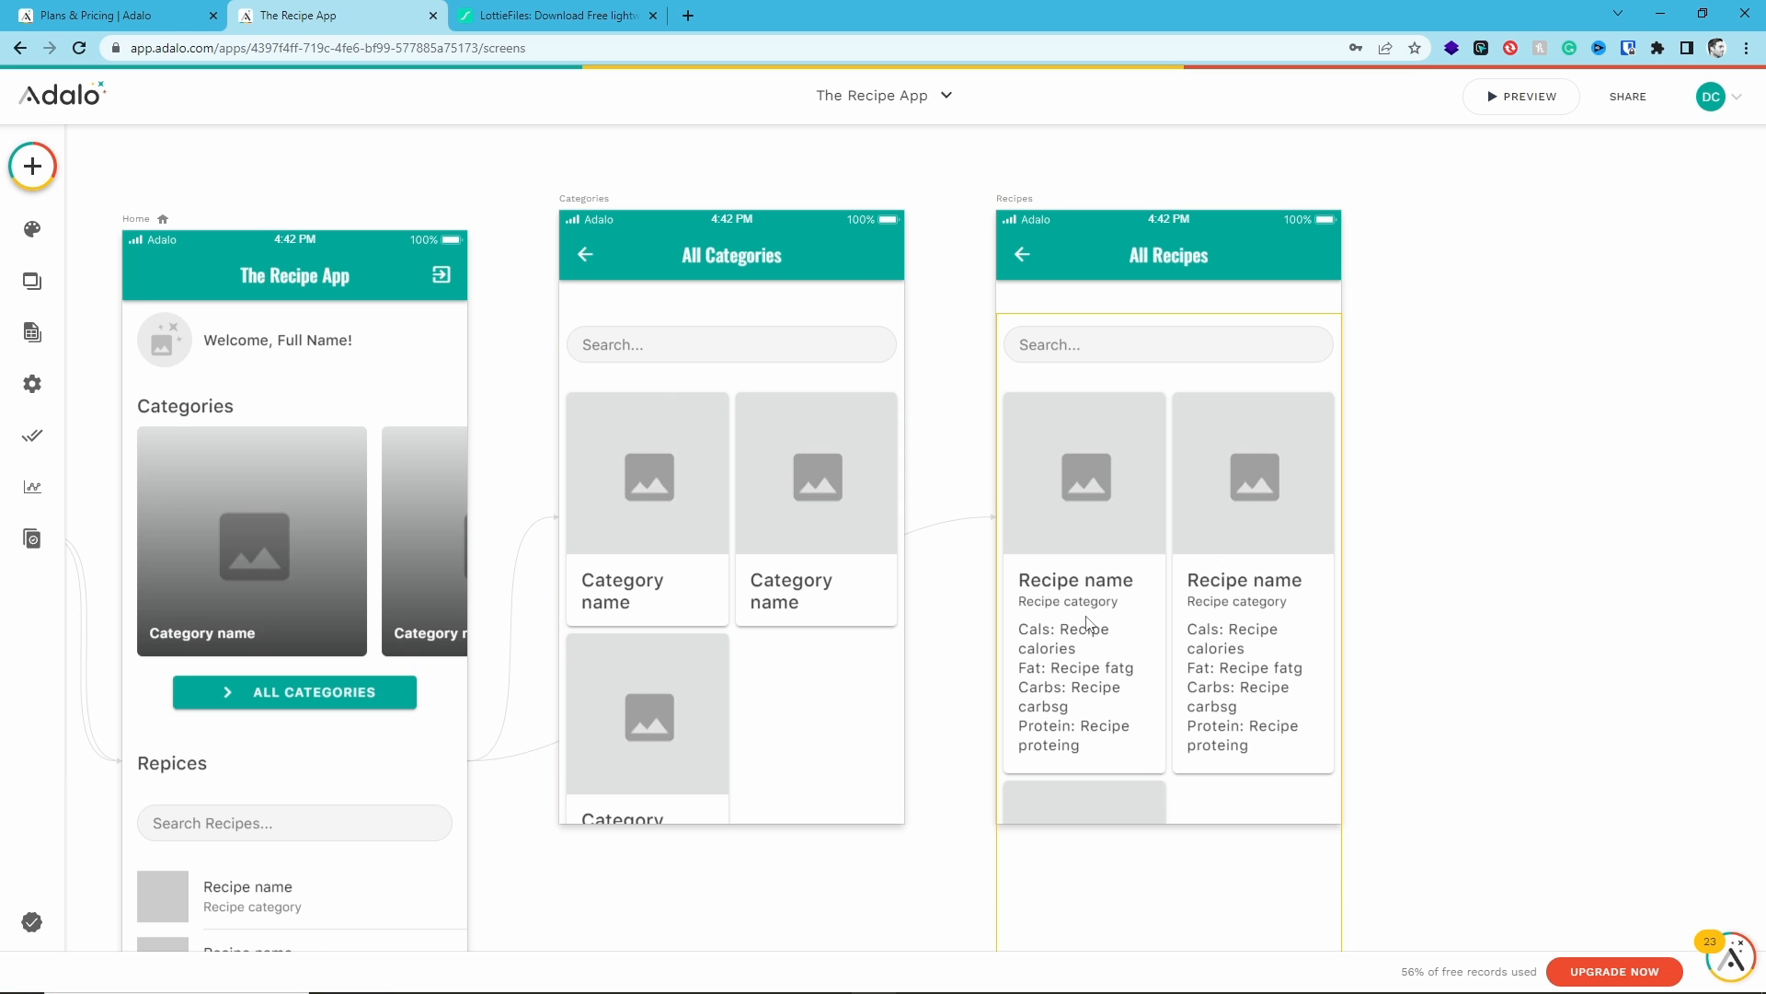
- Make the Cals, Fat, Carbs and Protein labels in the card body text bold
{"action": "scroll", "coordinate": [288, 603], "scroll_direction": "down", "scroll_amount": 1}
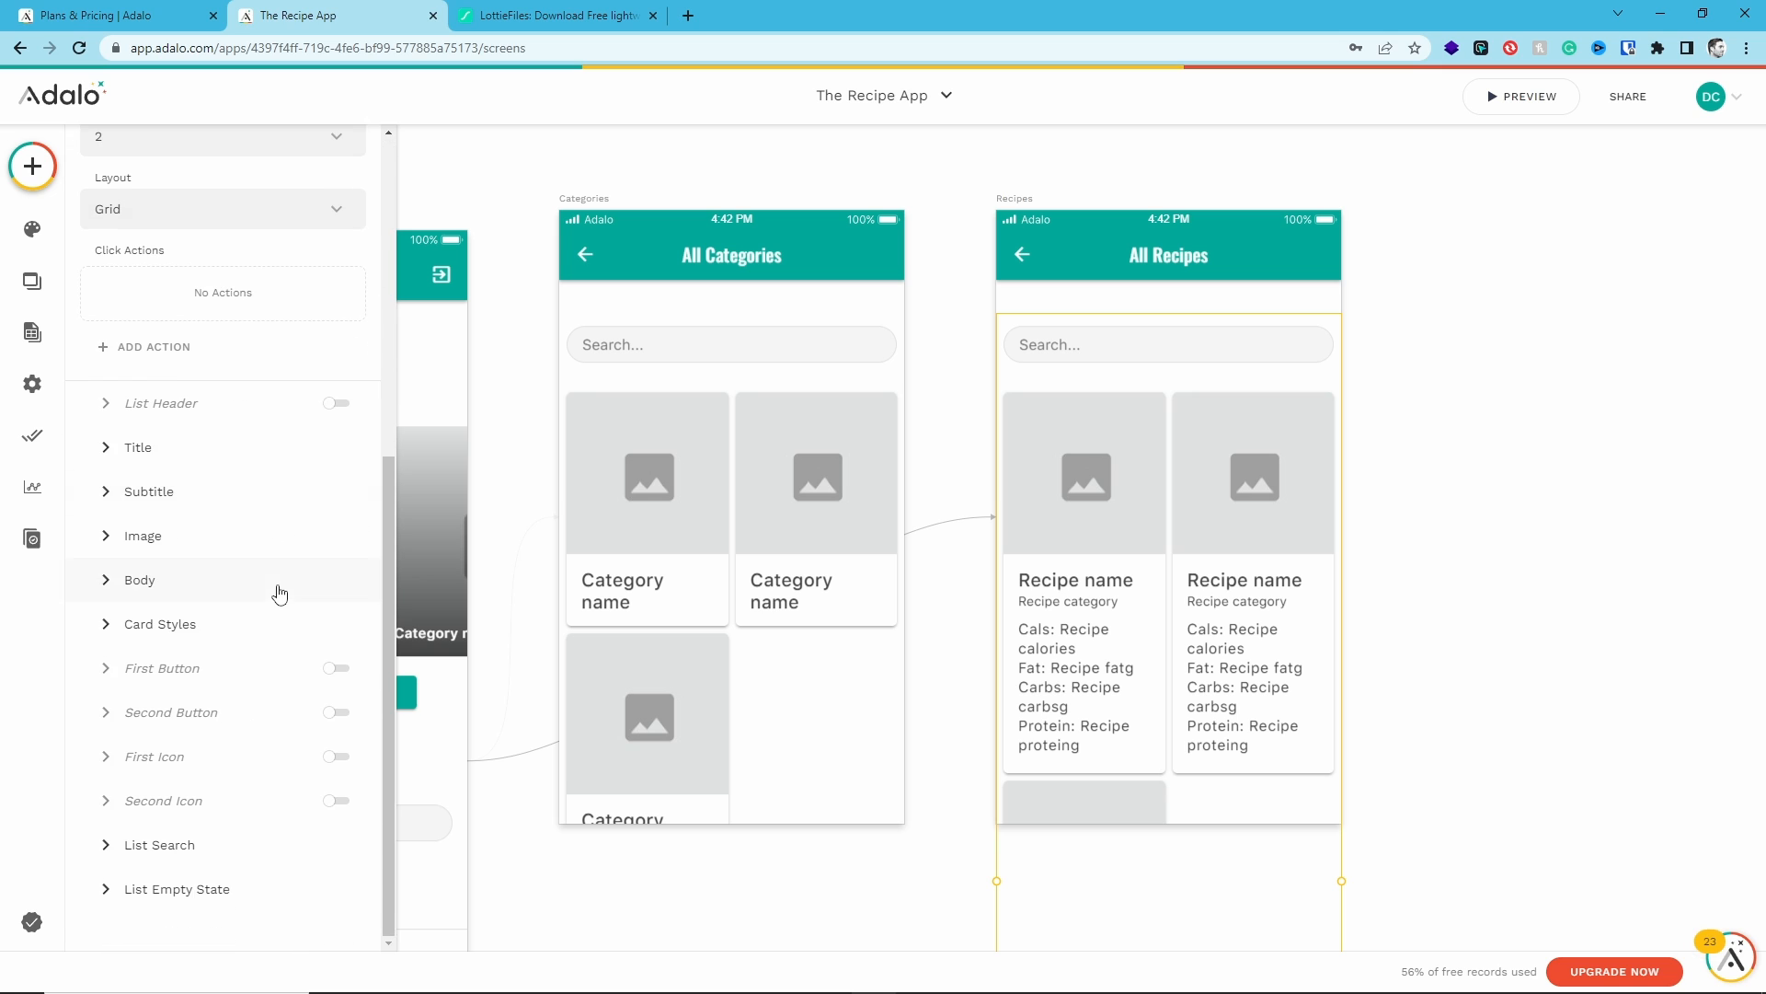
{"action": "left_click", "coordinate": [288, 580]}
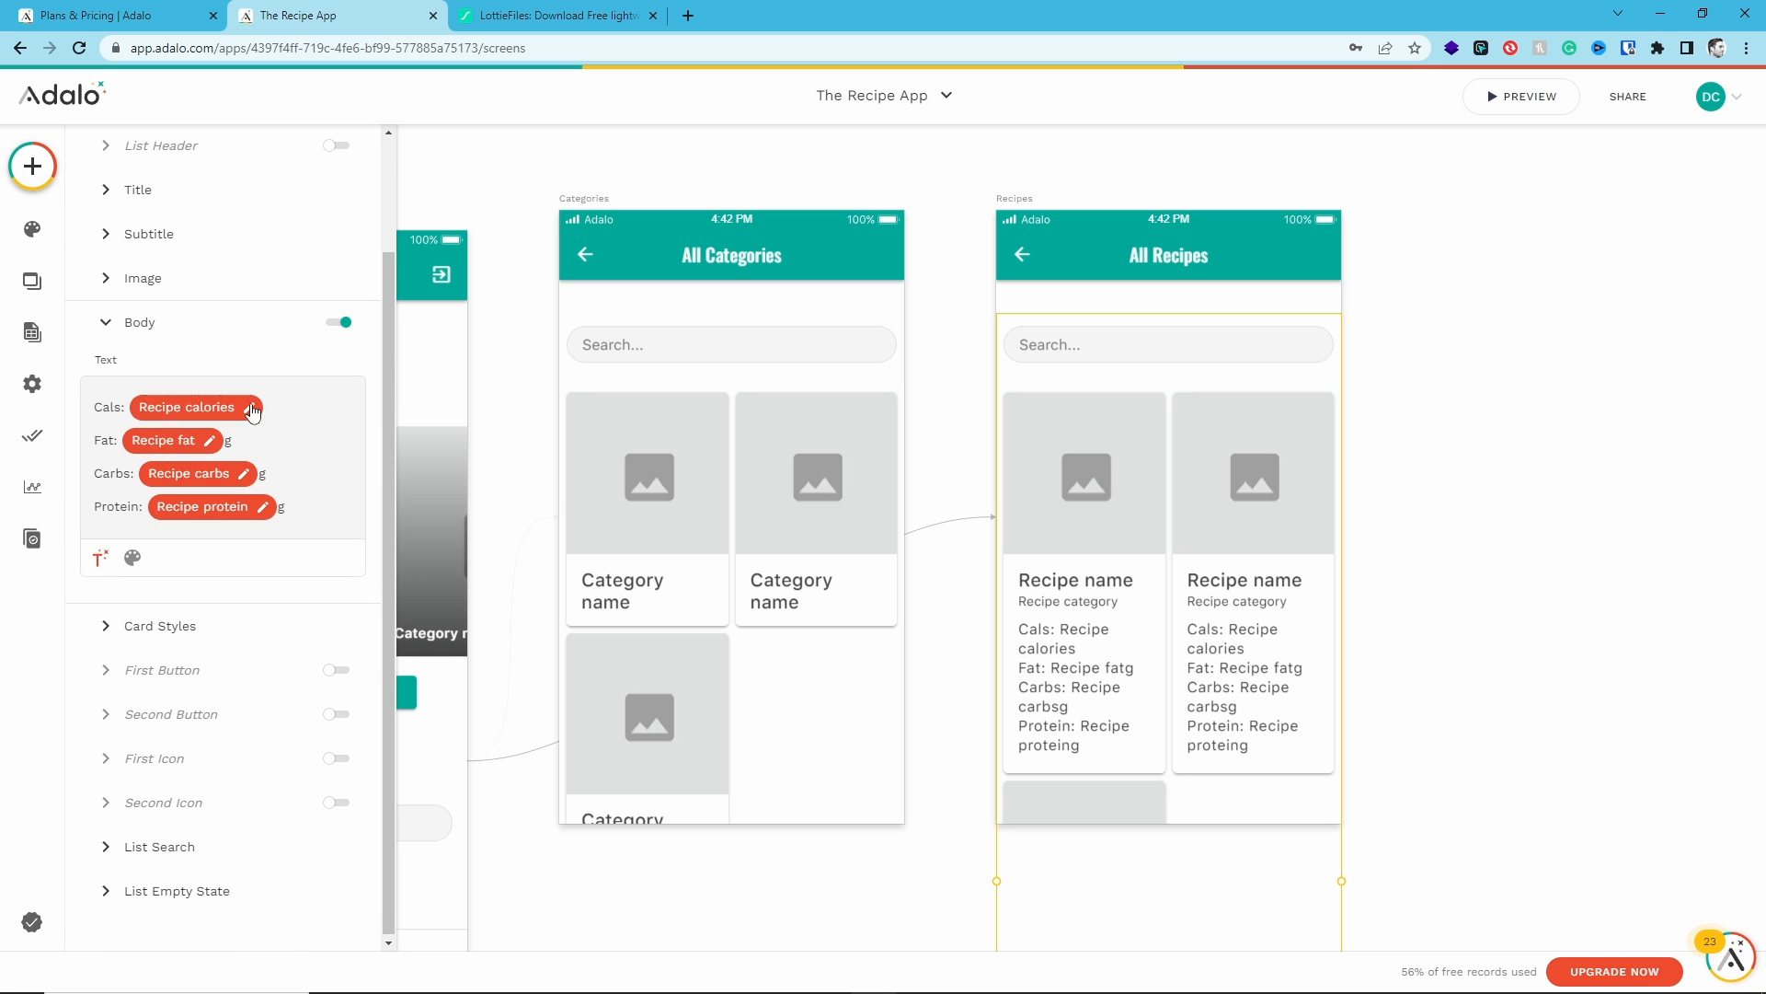
{"action": "double_click", "coordinate": [101, 407]}
{"action": "key", "text": "ctrl+b"}
{"action": "double_click", "coordinate": [102, 441]}
{"action": "key", "text": "ctrl+b"}
{"action": "double_click", "coordinate": [103, 473]}
{"action": "key", "text": "ctrl+b"}
{"action": "double_click", "coordinate": [106, 505]}
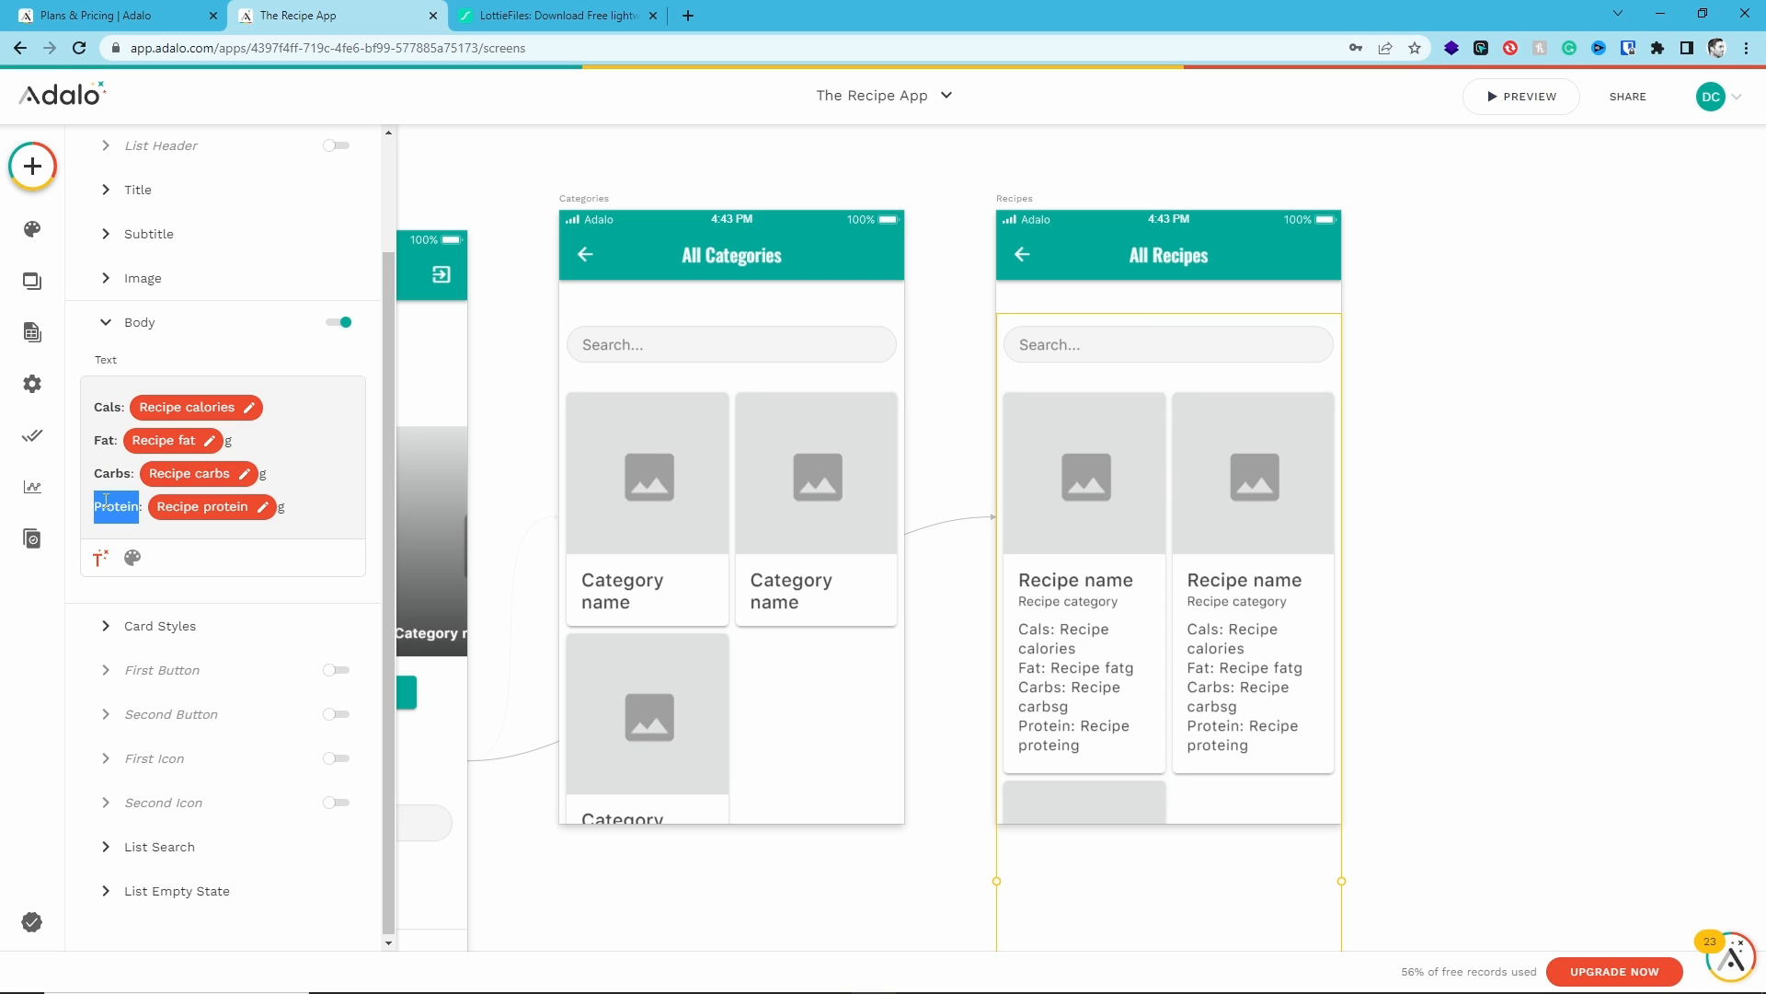
{"action": "key", "text": "ctrl+b"}
{"action": "left_click", "coordinate": [132, 556]}
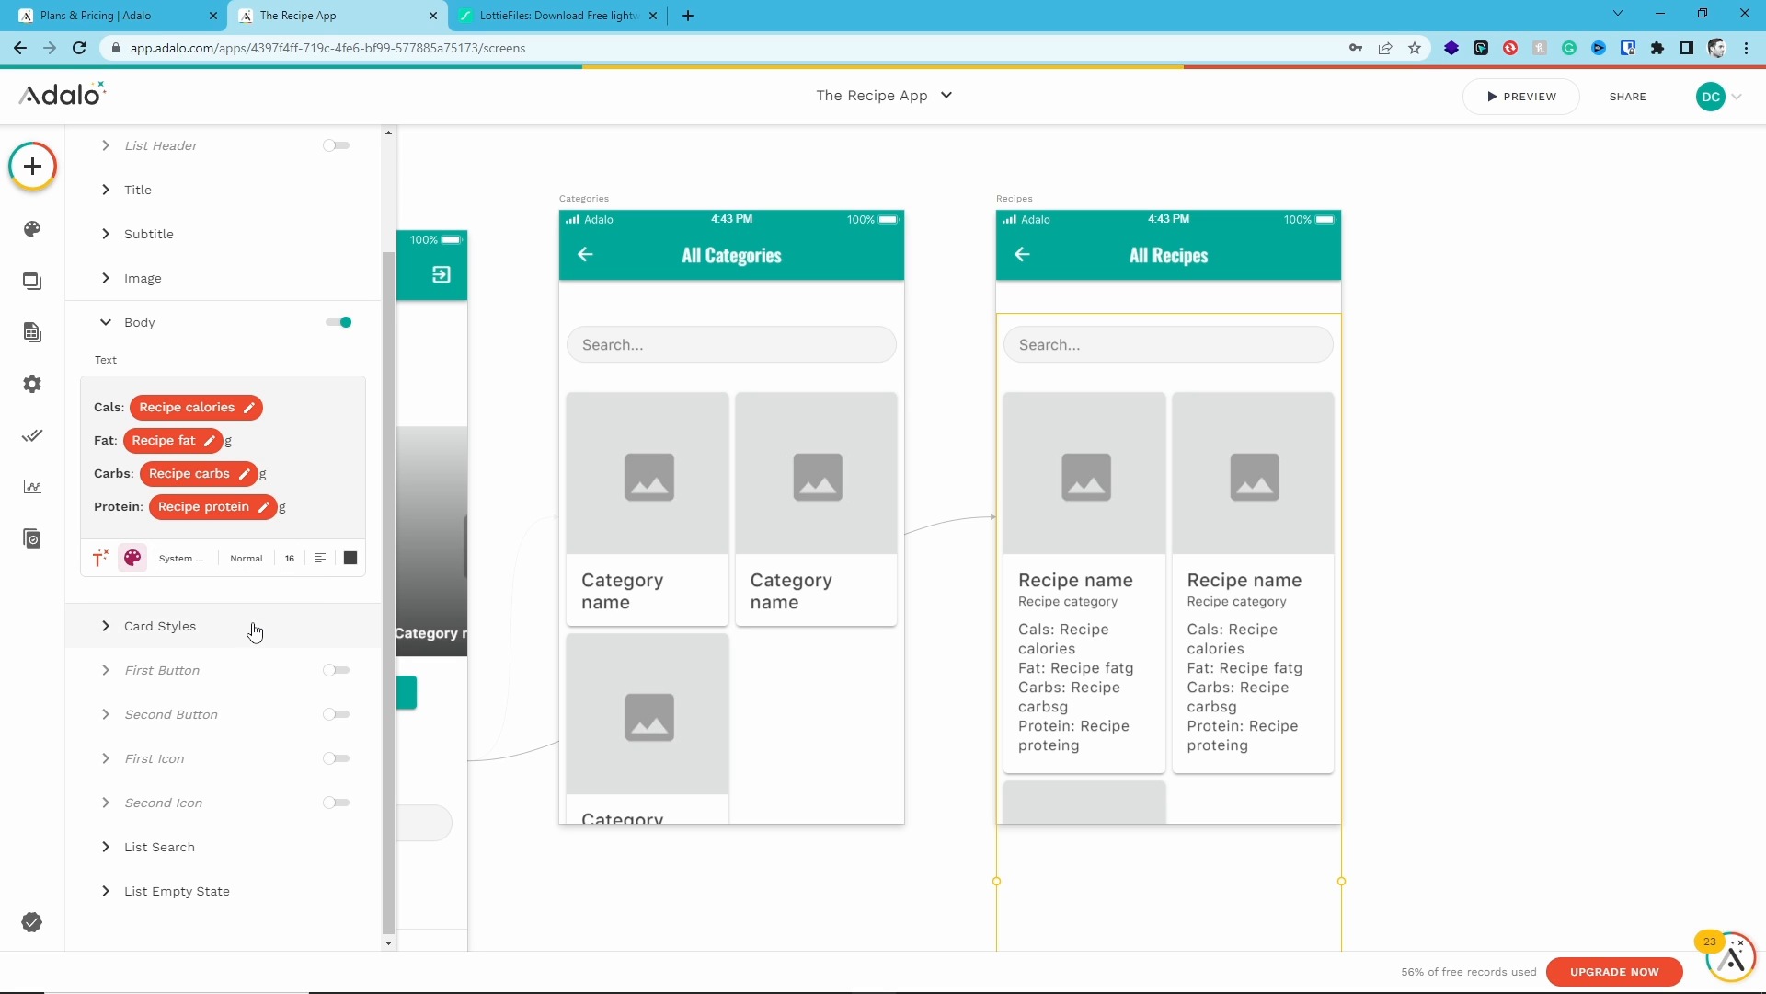
- Preview the app and open All Recipes to check the bold nutrition labels
{"action": "left_click", "coordinate": [1516, 99]}
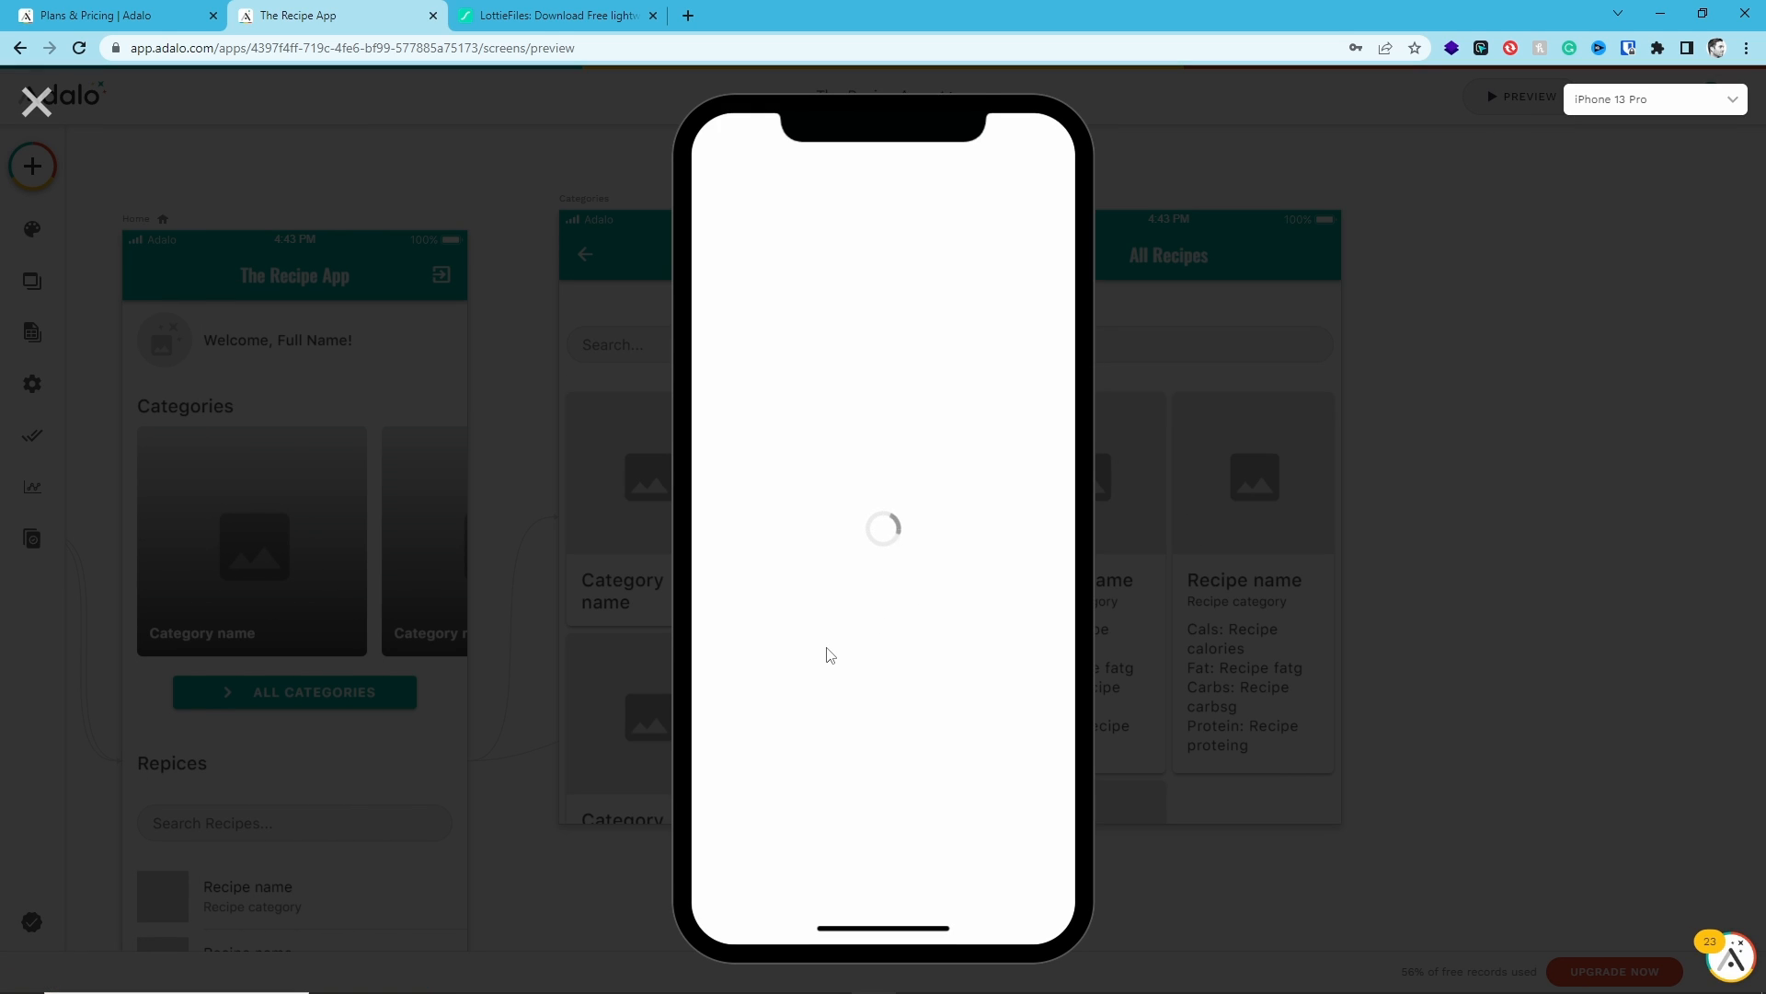
{"action": "scroll", "coordinate": [874, 644], "scroll_direction": "down", "scroll_amount": 5}
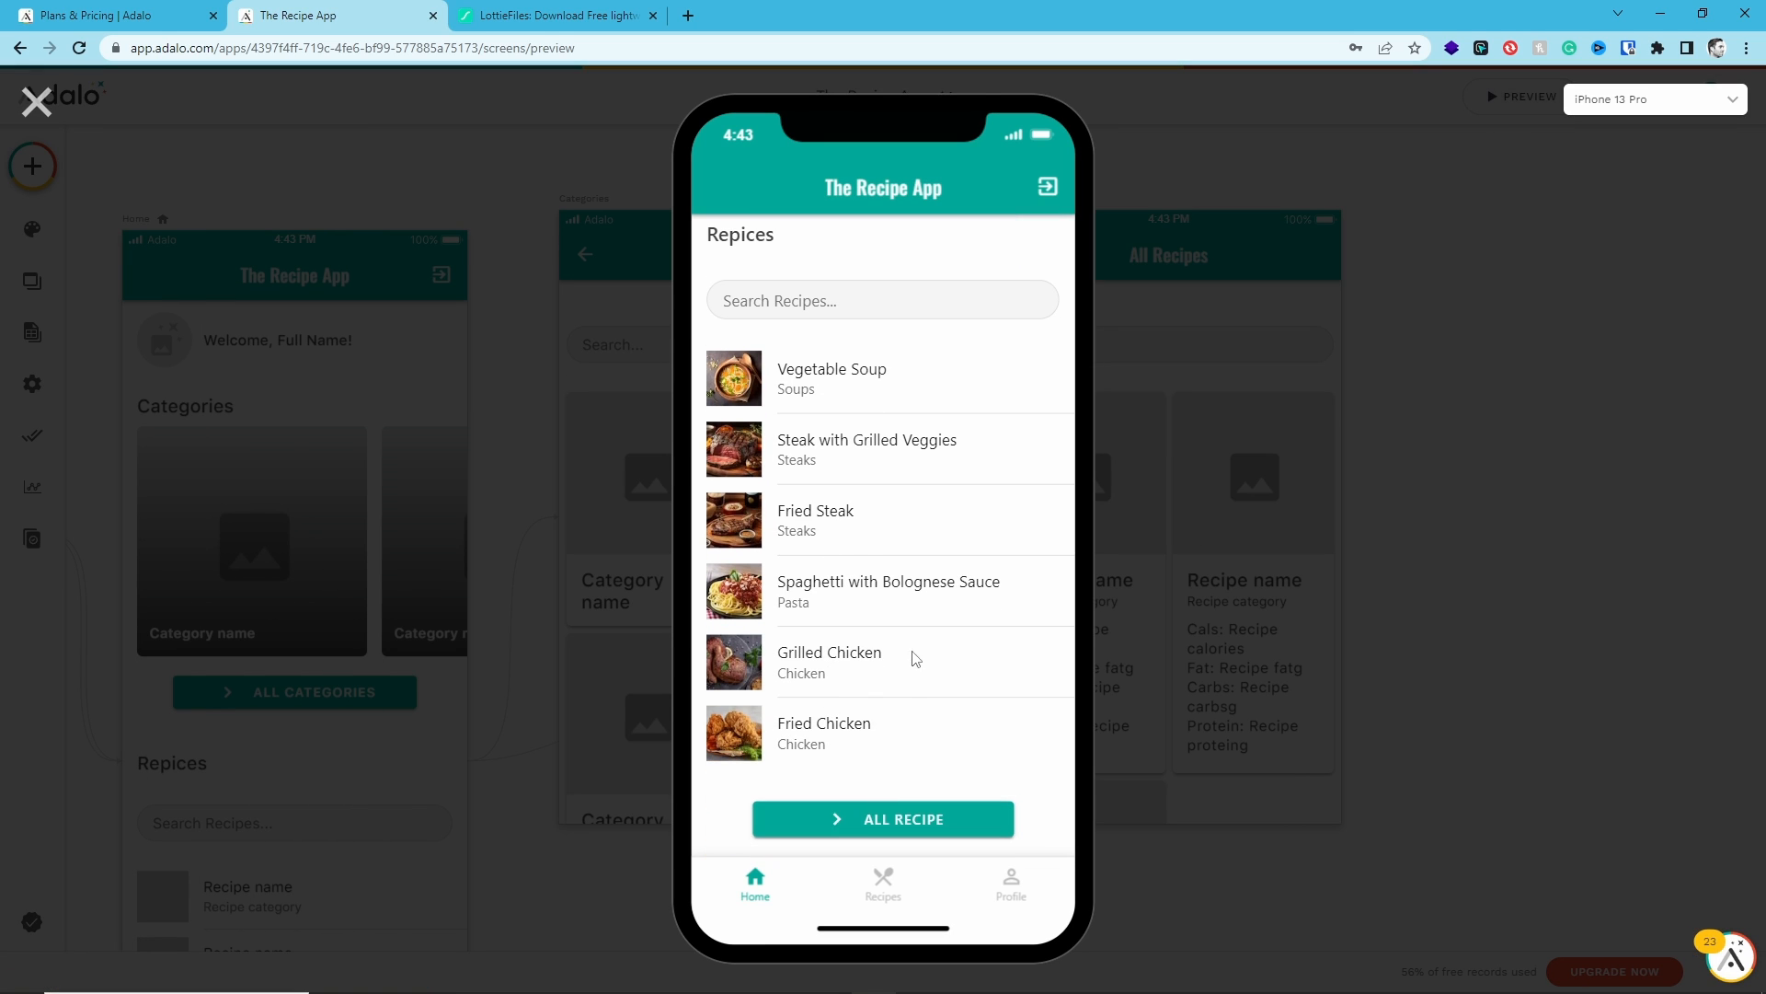
{"action": "left_click", "coordinate": [916, 659]}
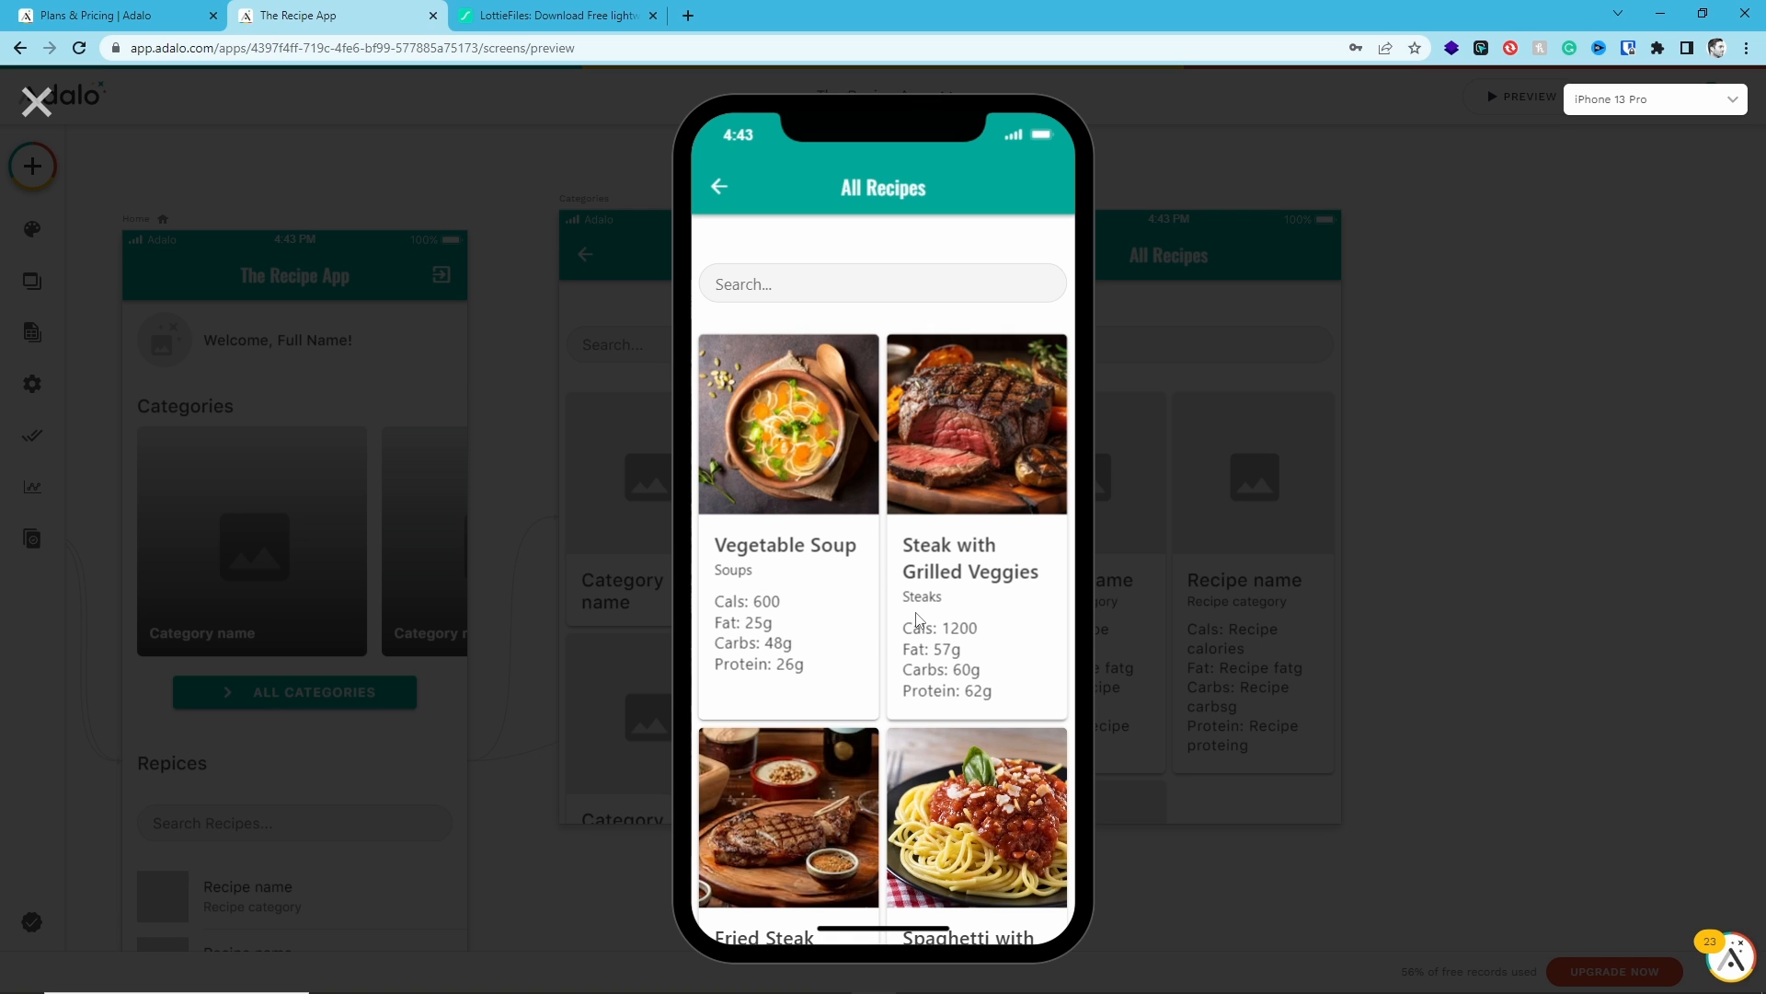
{"action": "scroll", "coordinate": [916, 620], "scroll_direction": "down", "scroll_amount": 8}
{"action": "scroll", "coordinate": [939, 598], "scroll_direction": "up", "scroll_amount": 8}
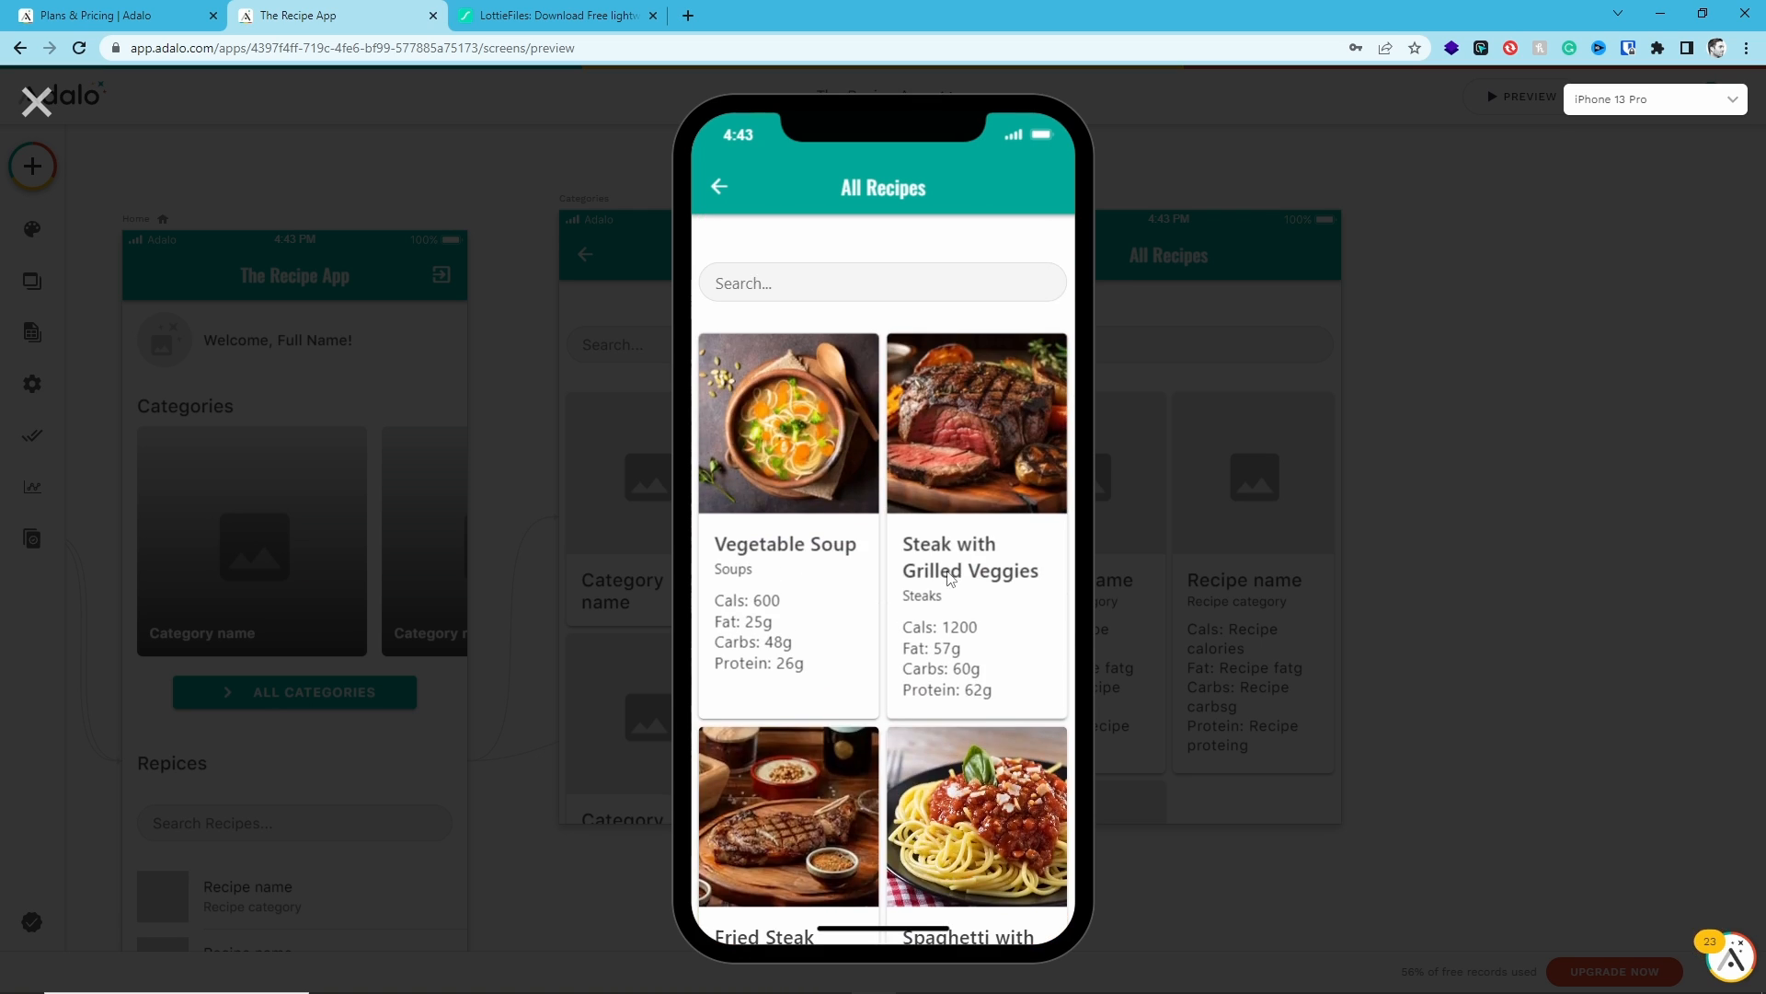
{"action": "left_click", "coordinate": [37, 102]}
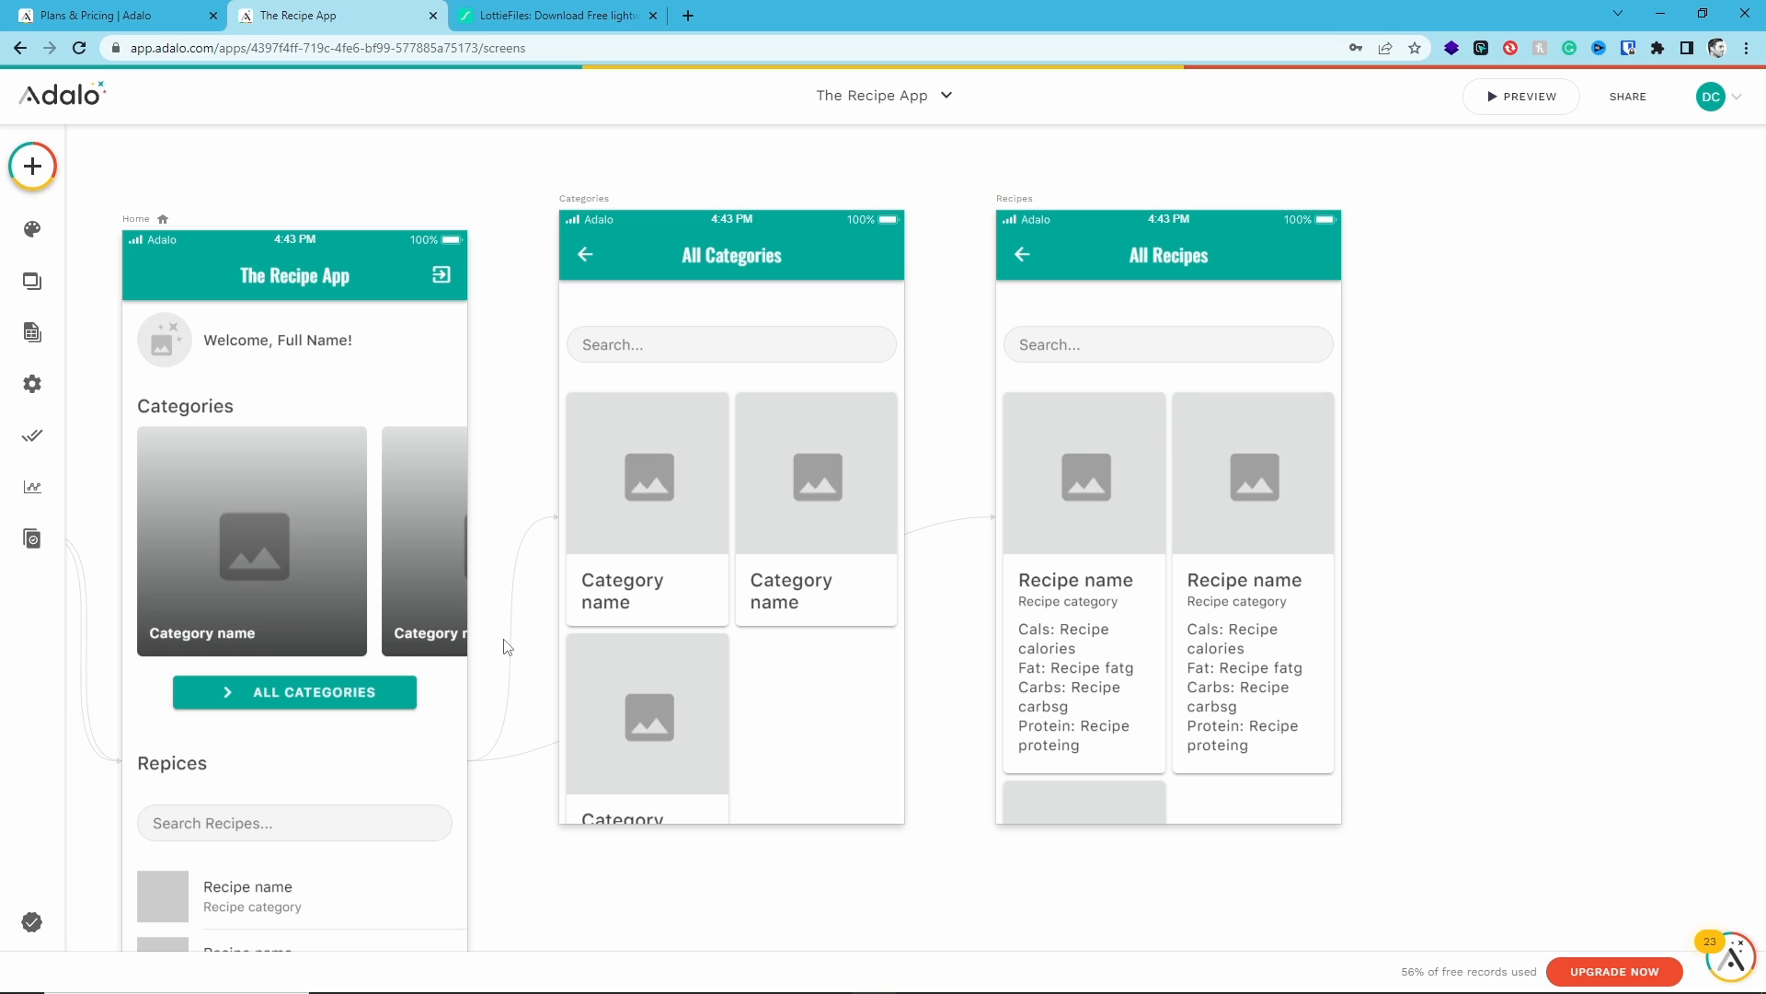
- Pan around the canvas and inspect the Home screen's horizontal category card list settings
{"action": "left_click_drag", "start_coordinate": [506, 635], "coordinate": [747, 509]}
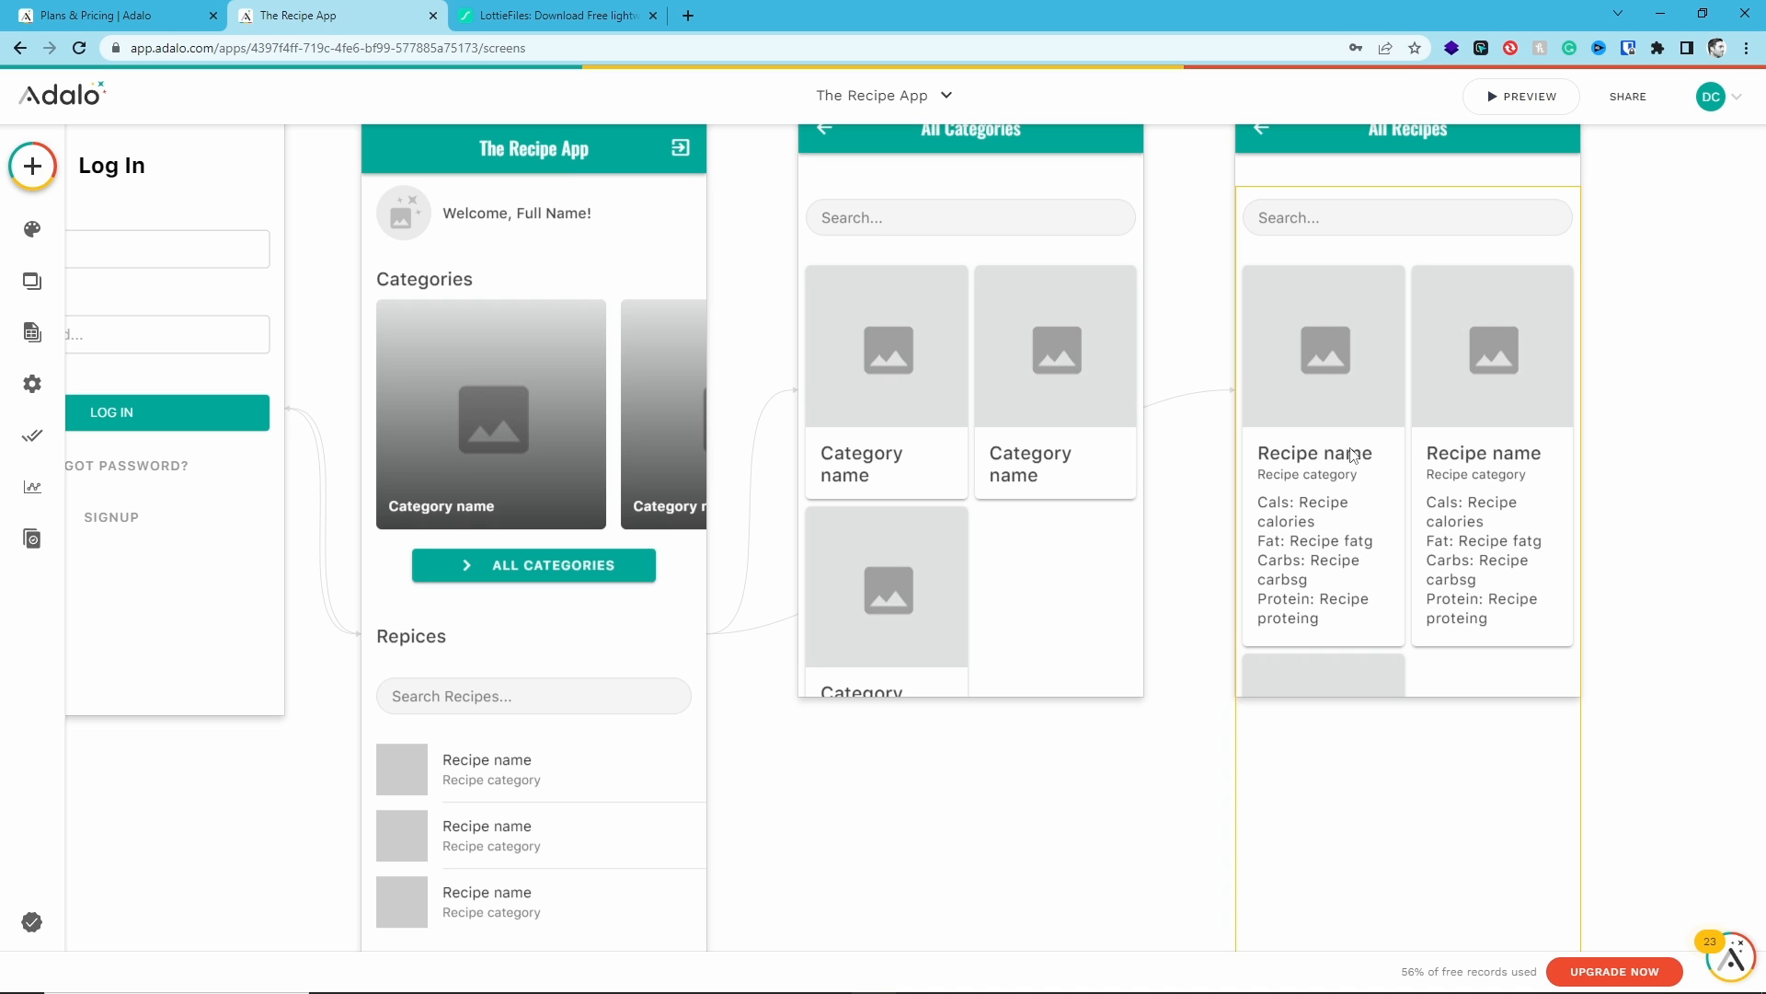
{"action": "left_click_drag", "start_coordinate": [1371, 356], "coordinate": [774, 486]}
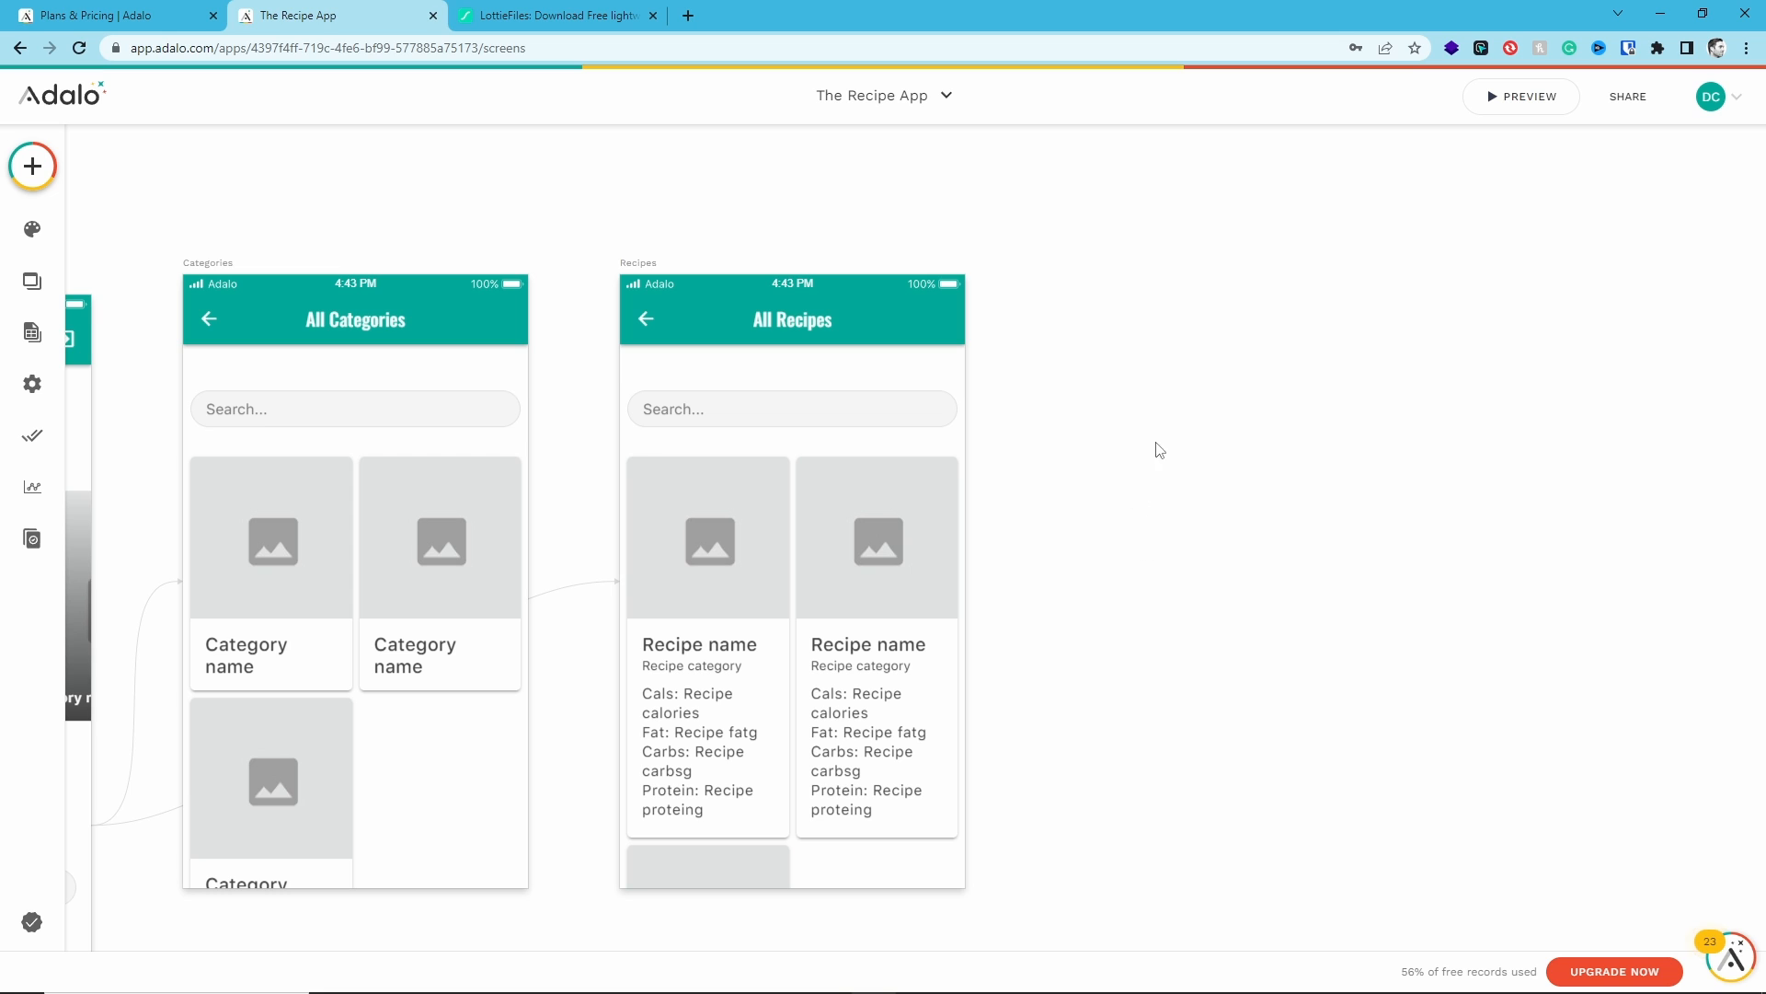
{"action": "scroll", "coordinate": [1613, 450], "scroll_direction": "left", "scroll_amount": 6}
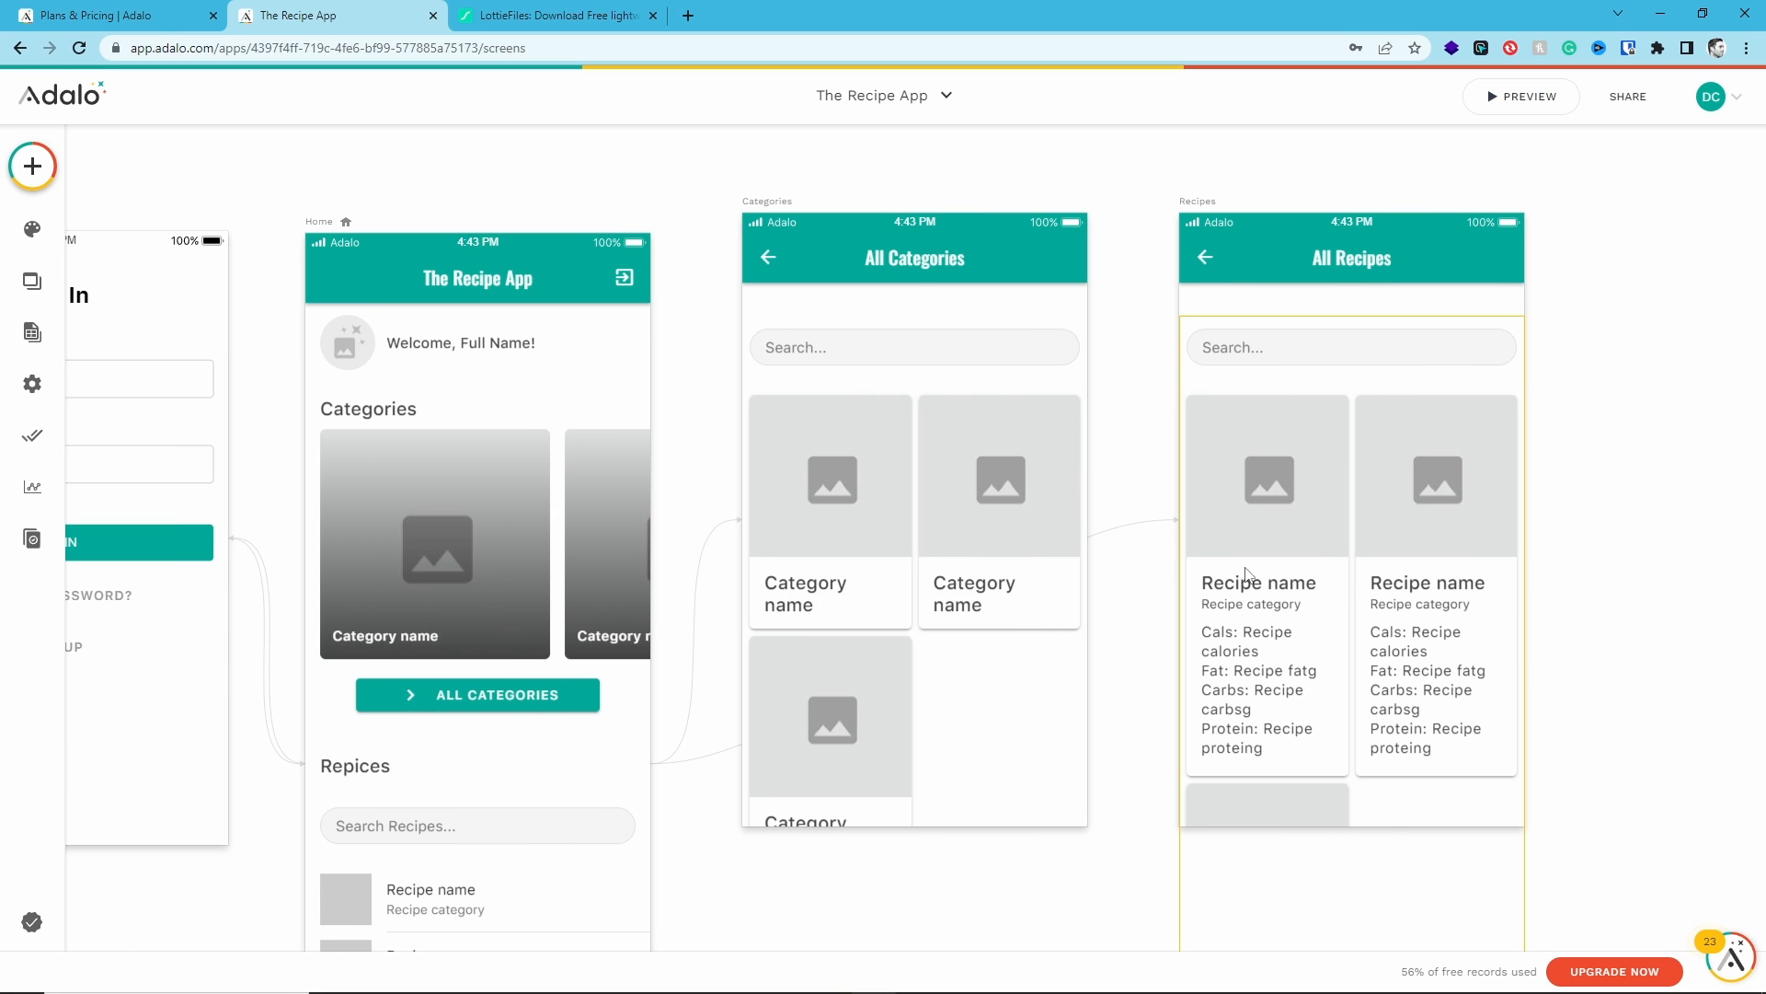
{"action": "scroll", "coordinate": [852, 872], "scroll_direction": "down", "scroll_amount": 3}
{"action": "scroll", "coordinate": [852, 871], "scroll_direction": "left", "scroll_amount": 5}
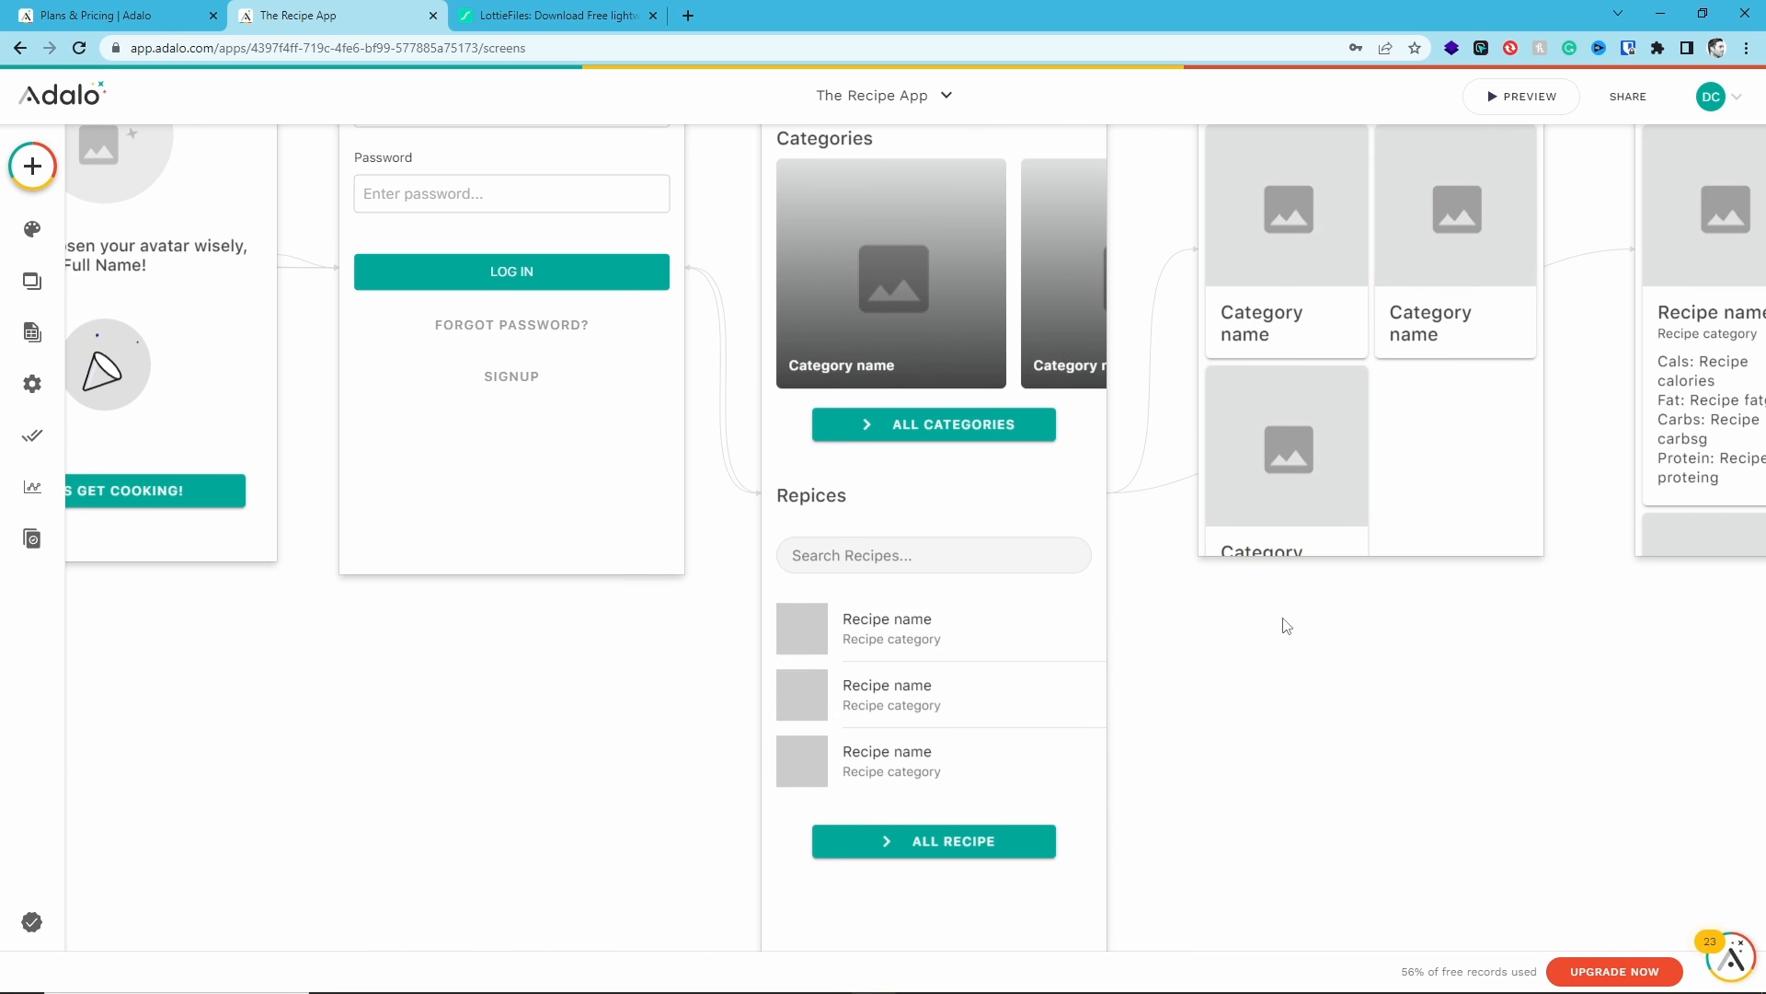
{"action": "left_click", "coordinate": [924, 252]}
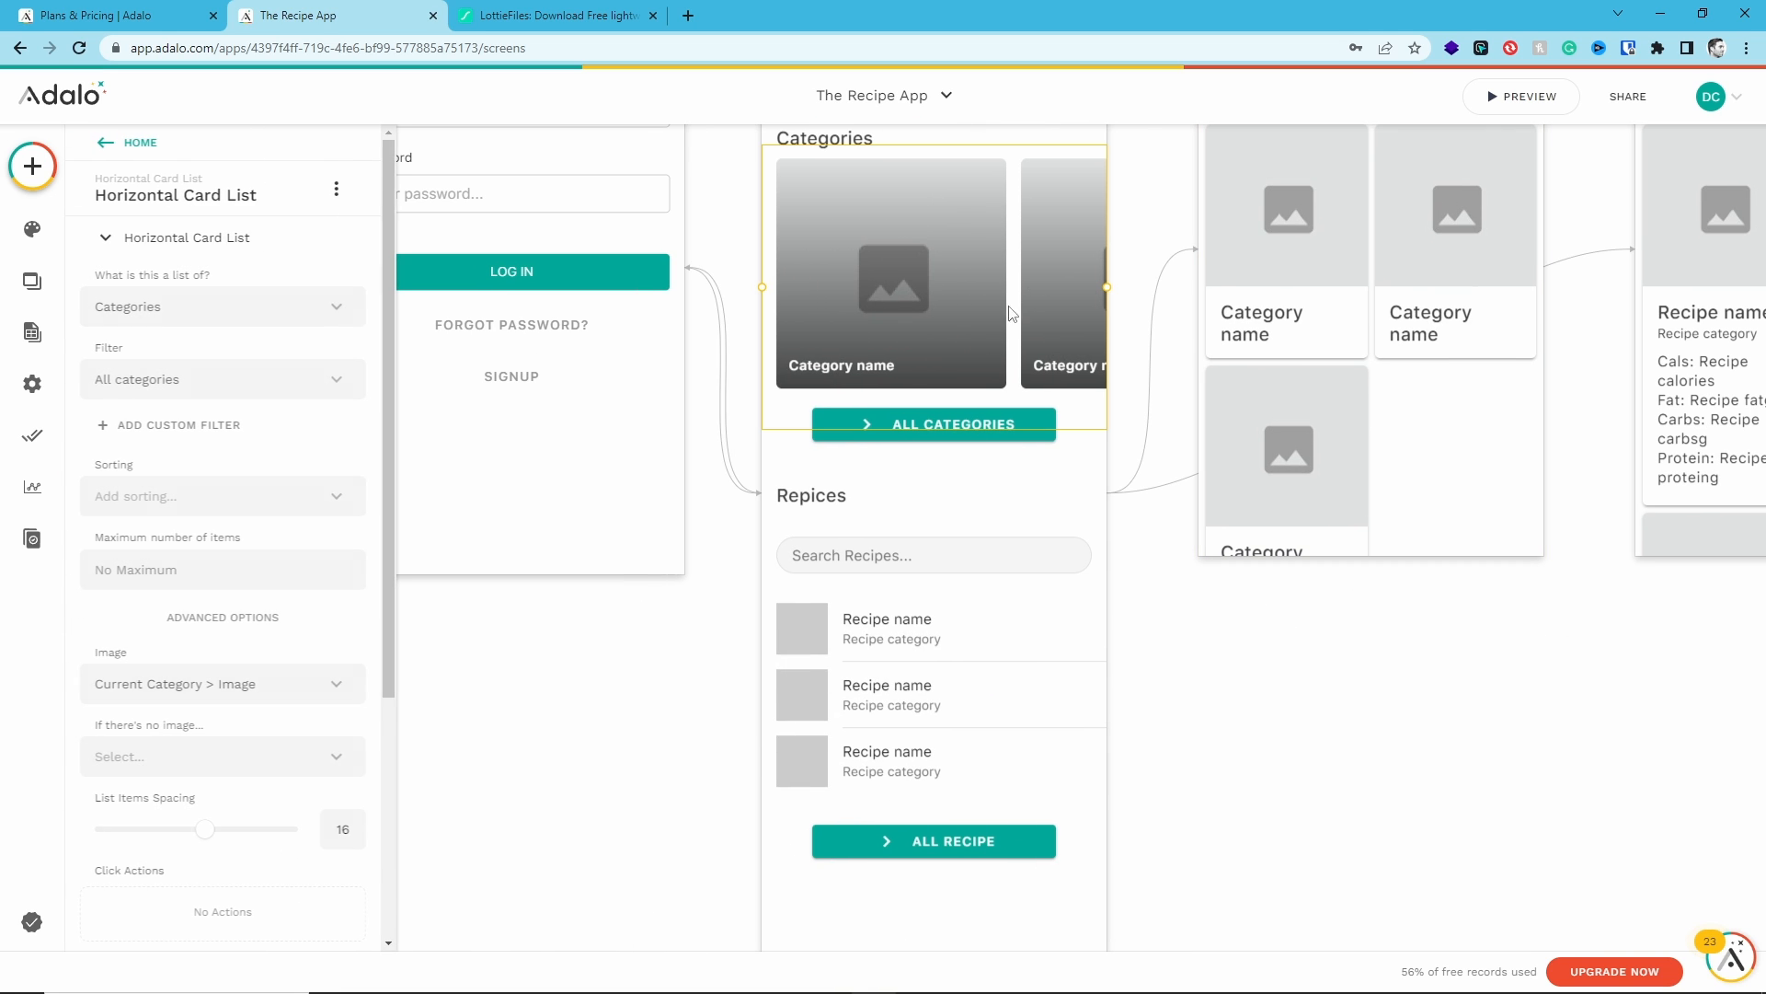
{"action": "scroll", "coordinate": [166, 611], "scroll_direction": "down", "scroll_amount": 4}
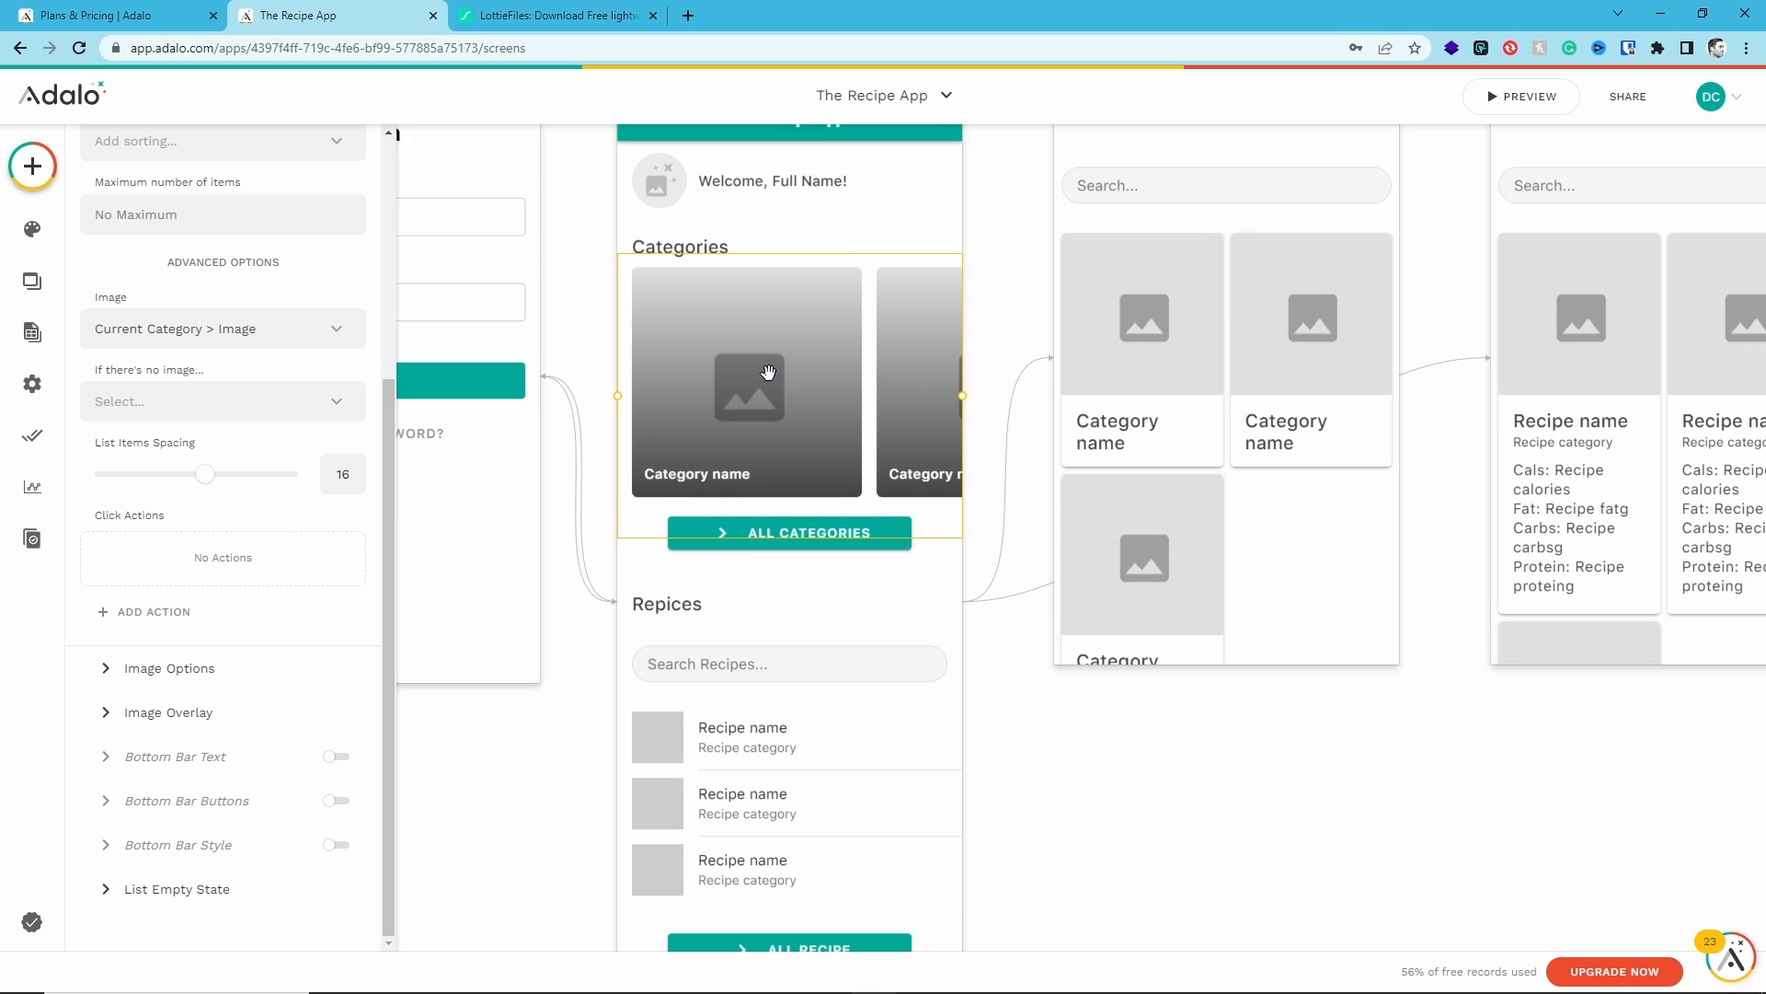
{"action": "left_click_drag", "start_coordinate": [770, 374], "coordinate": [538, 568]}
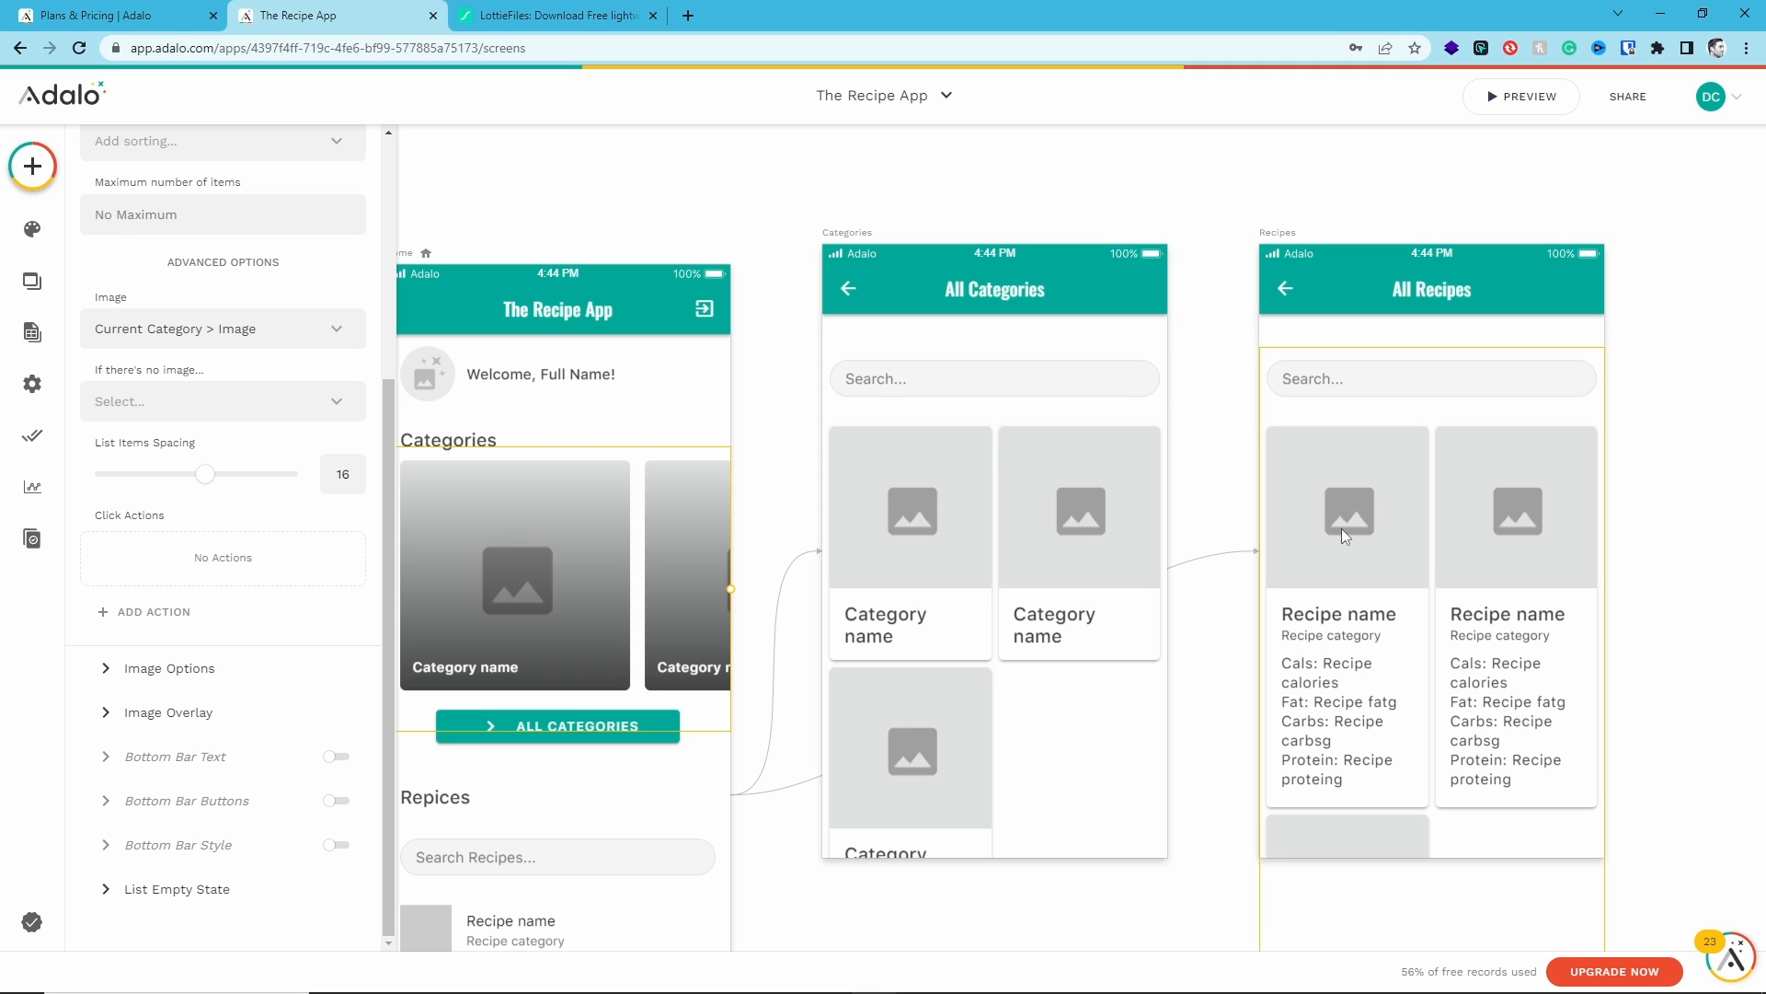
{"action": "left_click_drag", "start_coordinate": [1648, 513], "coordinate": [1431, 514]}
{"action": "left_click_drag", "start_coordinate": [930, 443], "coordinate": [1454, 445]}
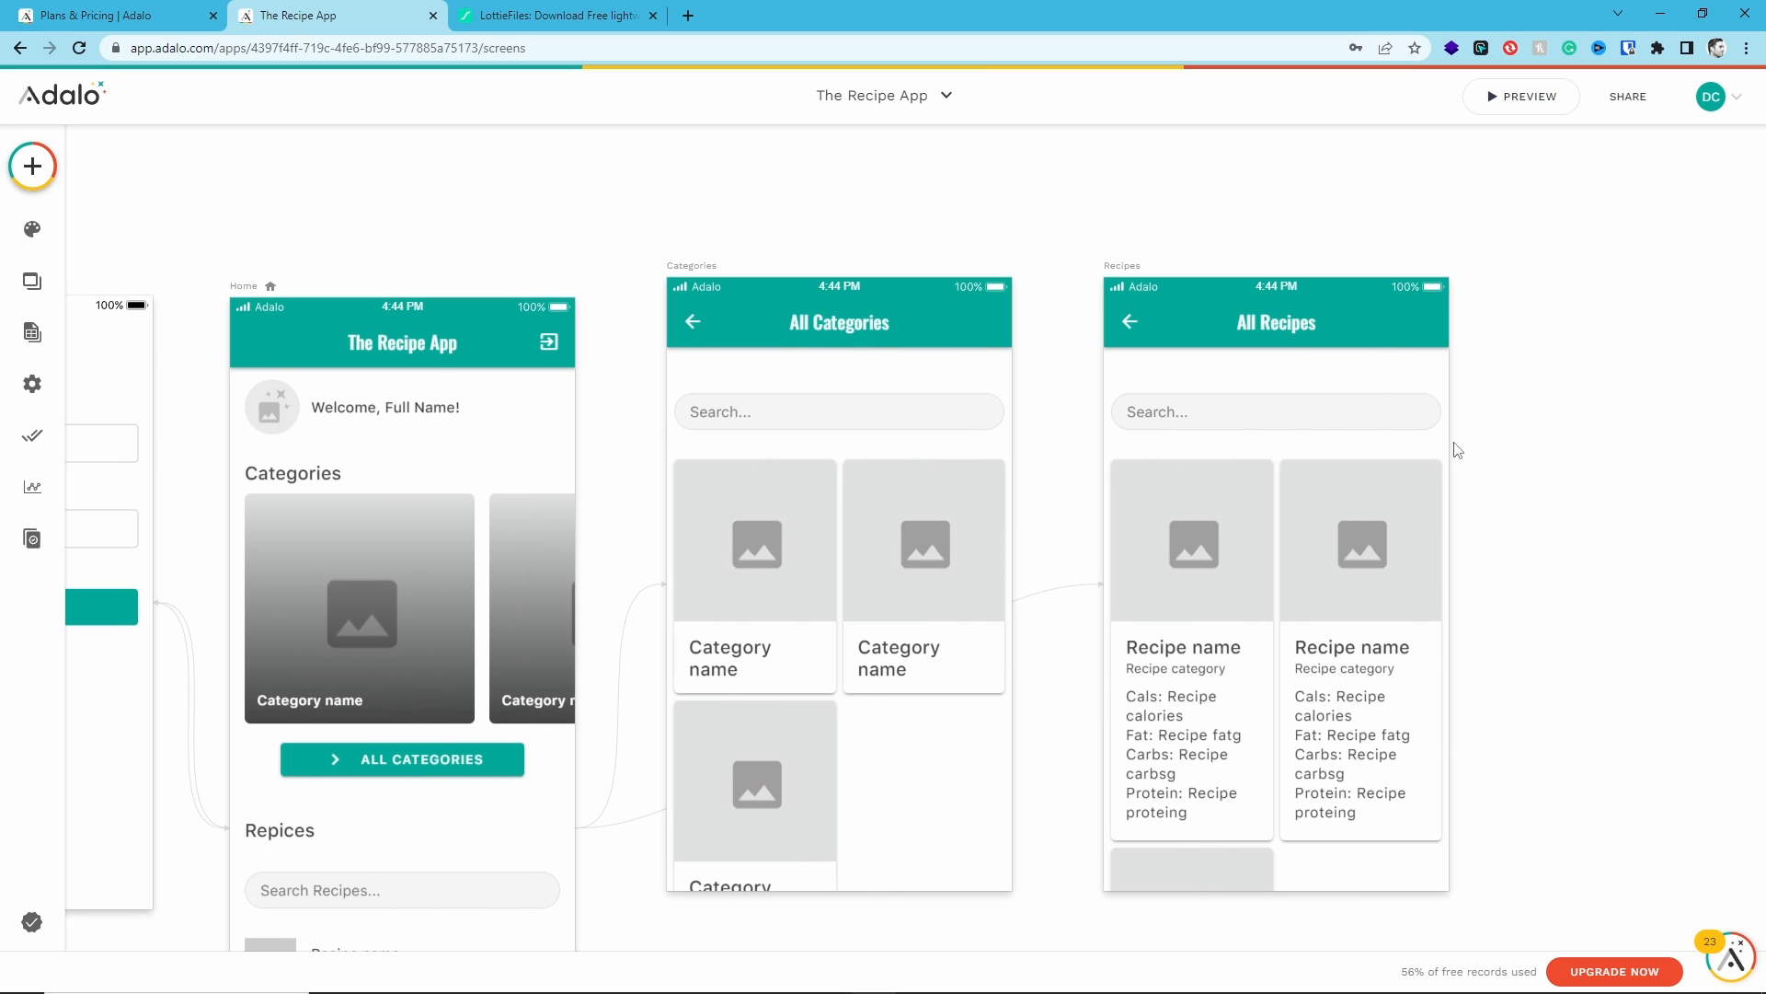